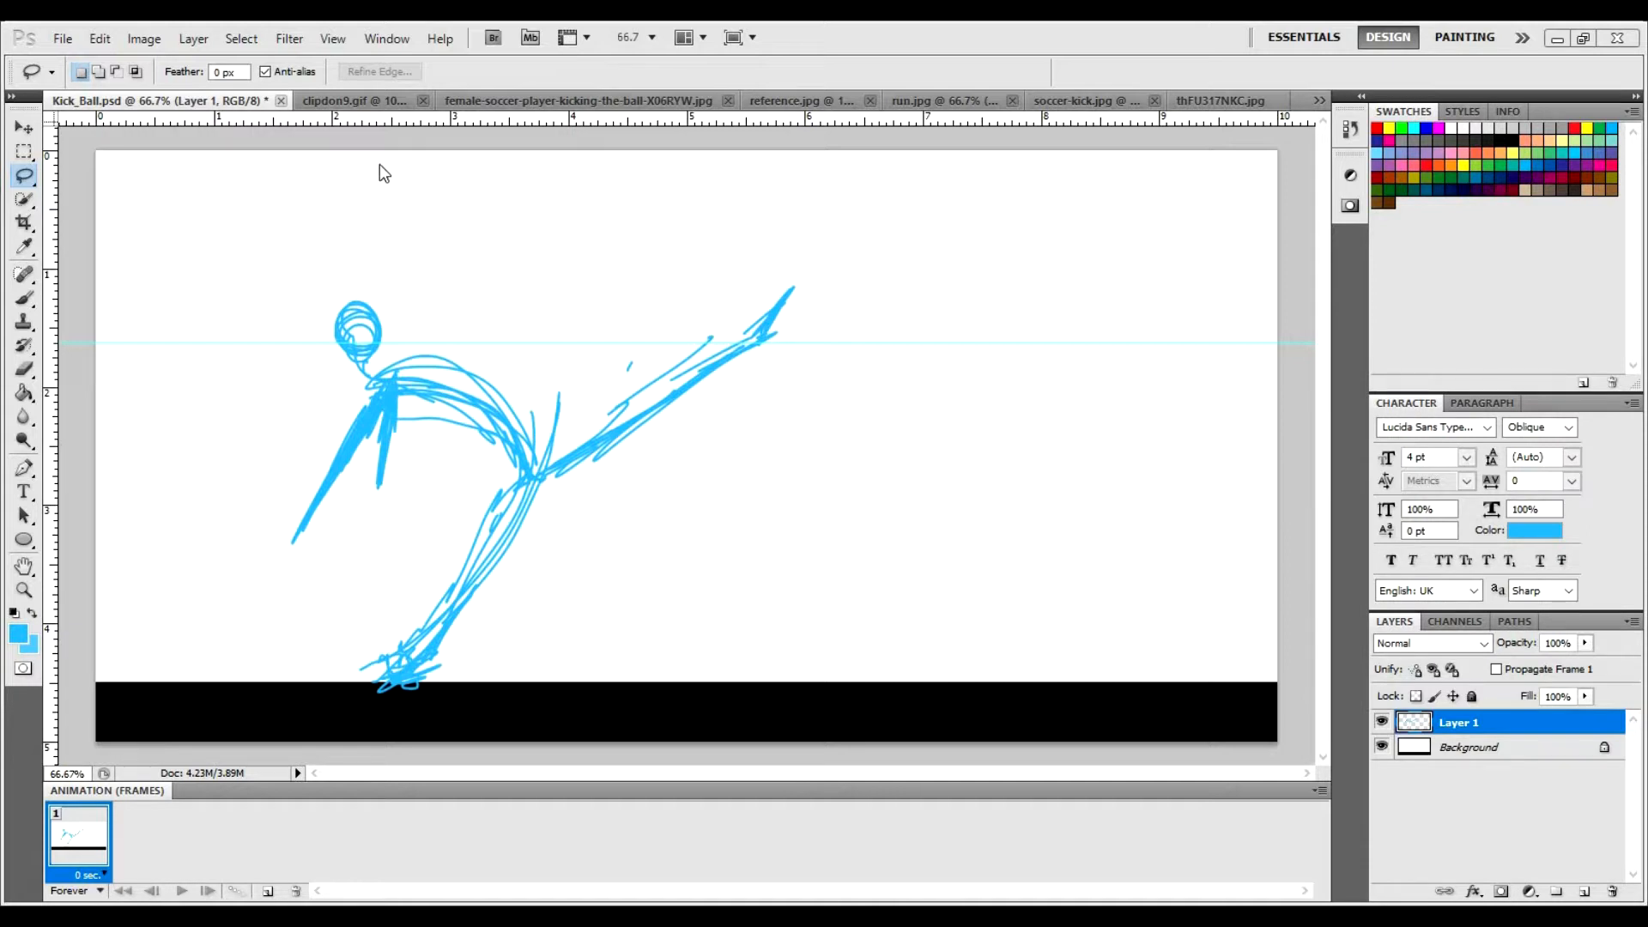
Float clipdon9.gif in its own window, hide its rulers and enlarge the window around the duck image.
{"action": "left_click", "coordinate": [340, 99]}
{"action": "left_click_drag", "start_coordinate": [282, 99], "coordinate": [563, 324]}
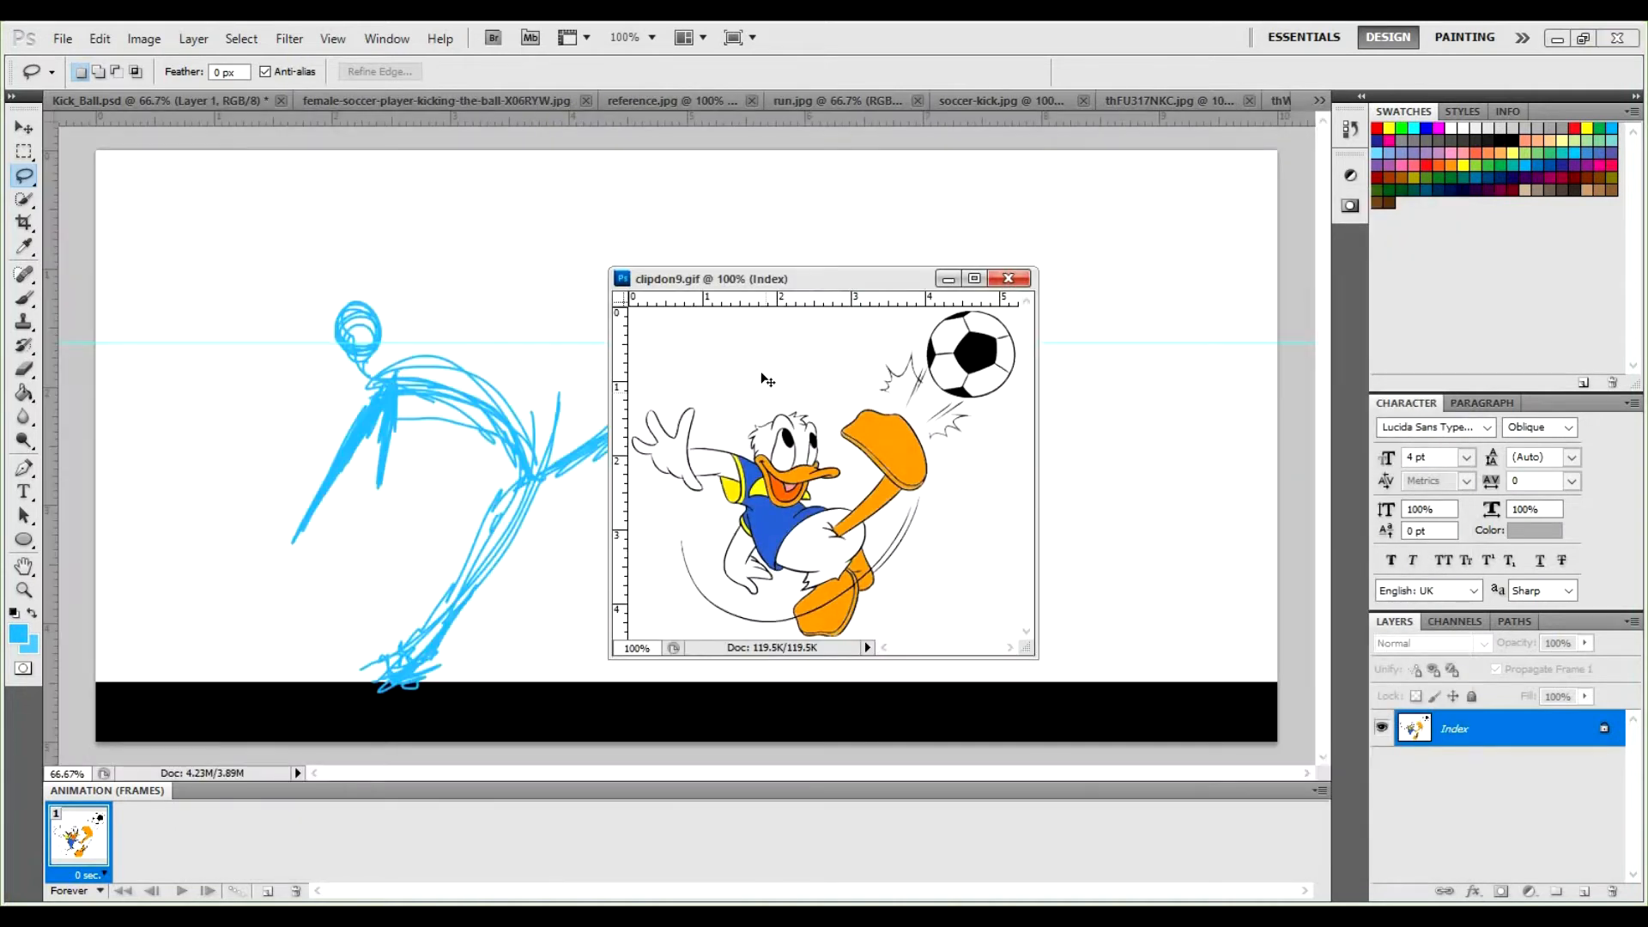
{"action": "key", "text": "ctrl+r"}
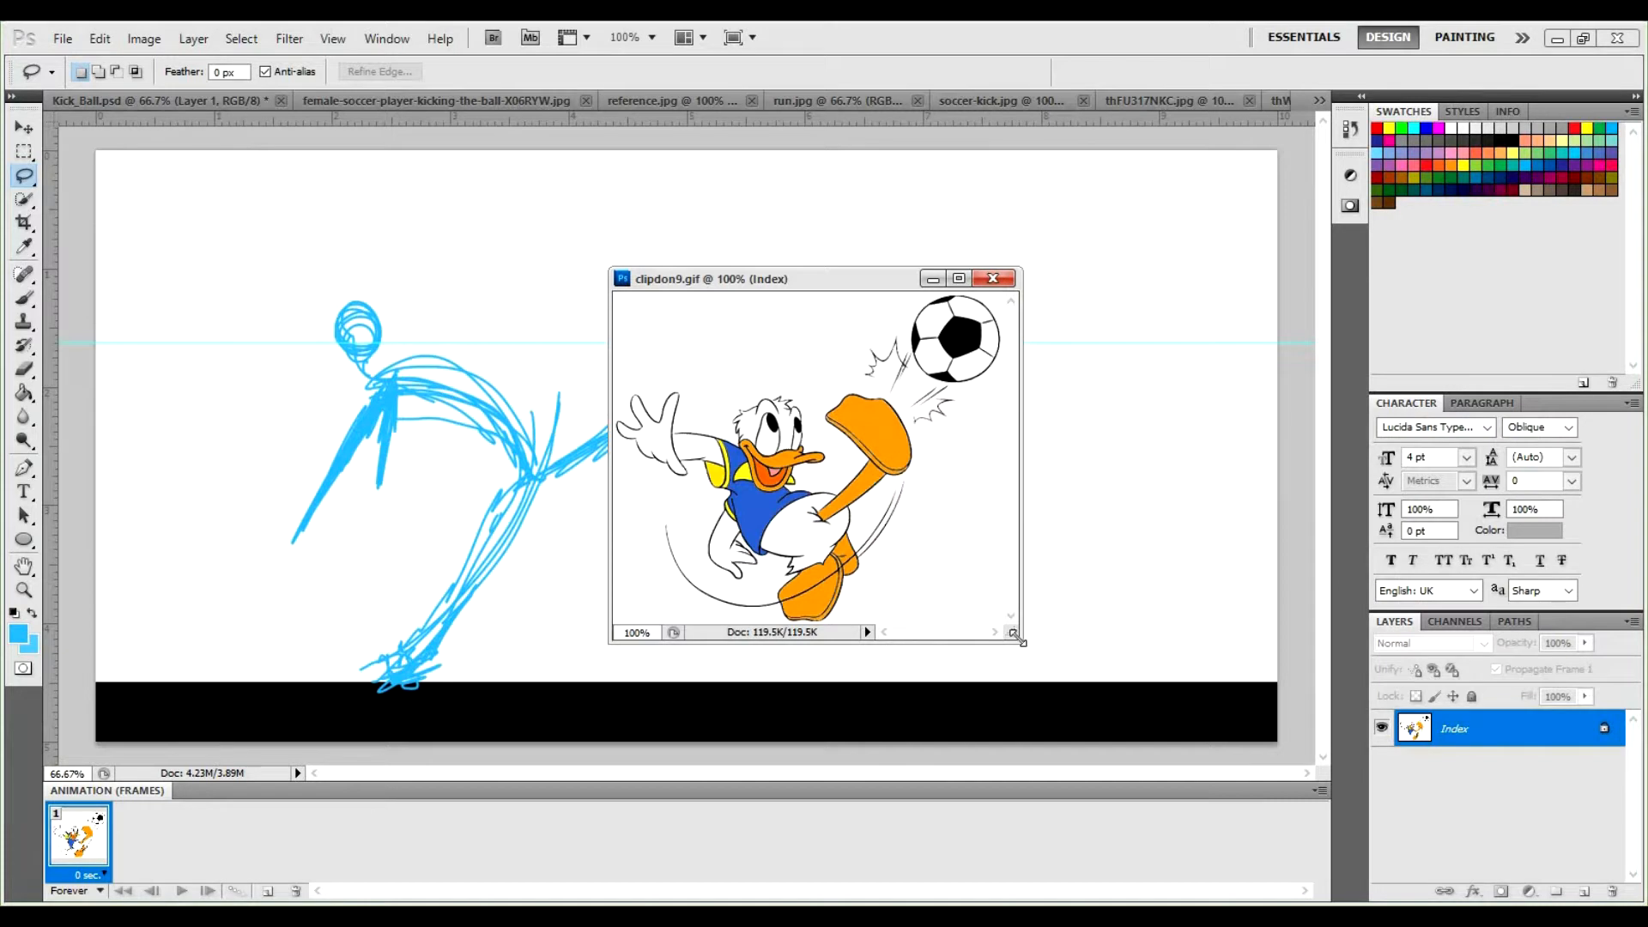
{"action": "left_click_drag", "start_coordinate": [996, 680], "coordinate": [996, 707]}
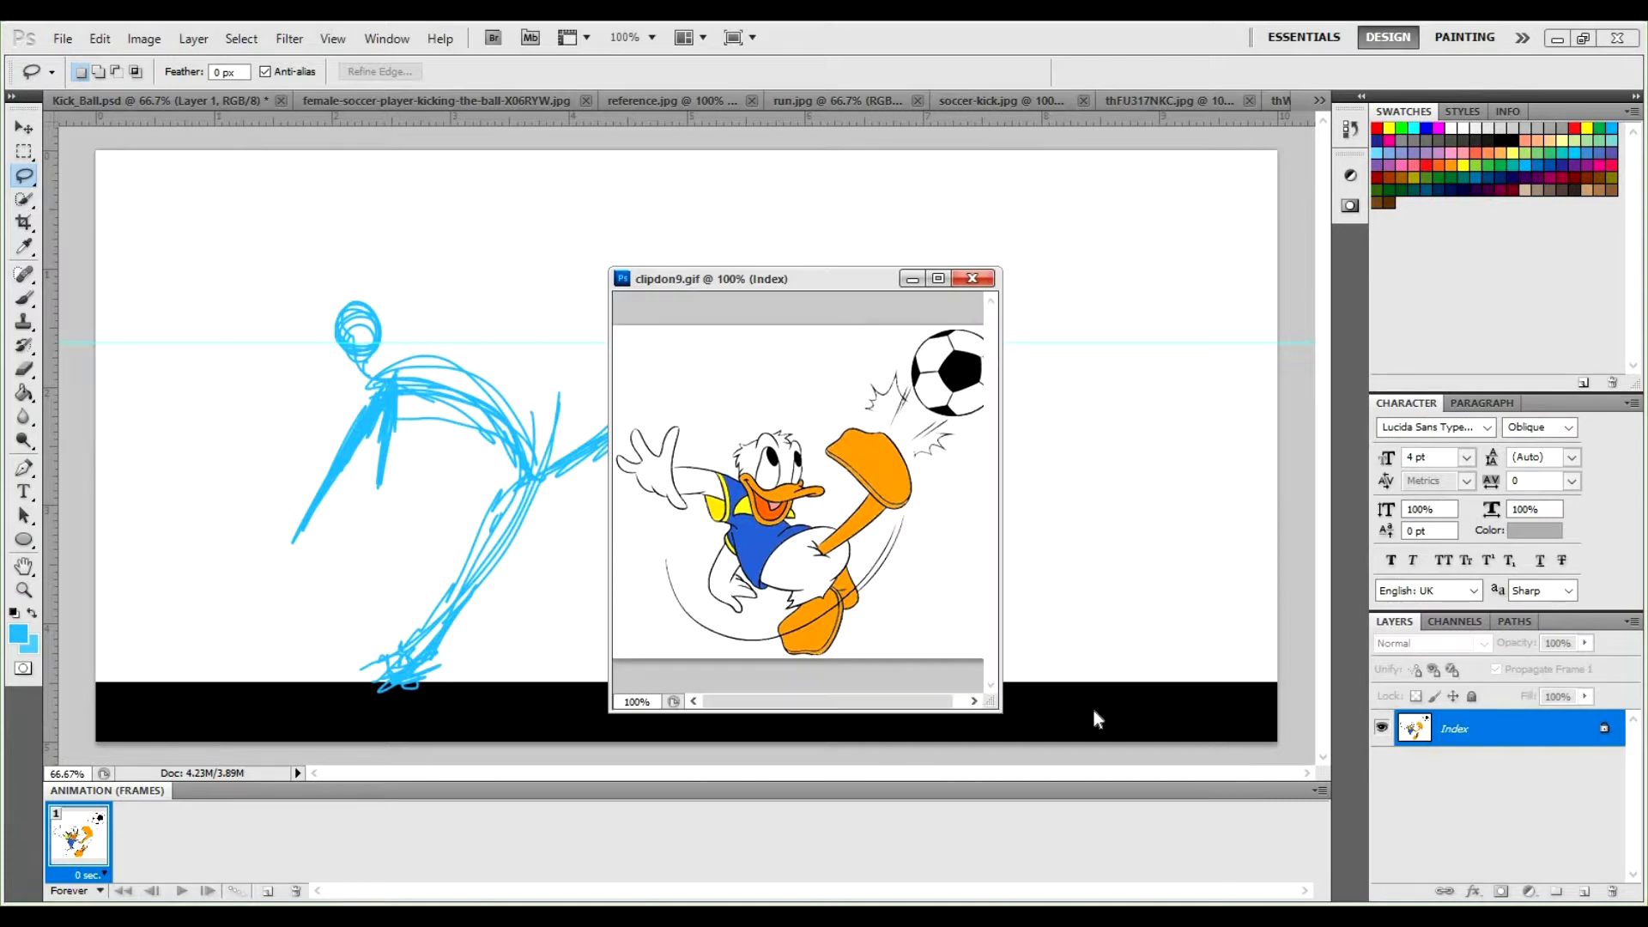
{"action": "left_click_drag", "start_coordinate": [1124, 708], "coordinate": [1098, 723]}
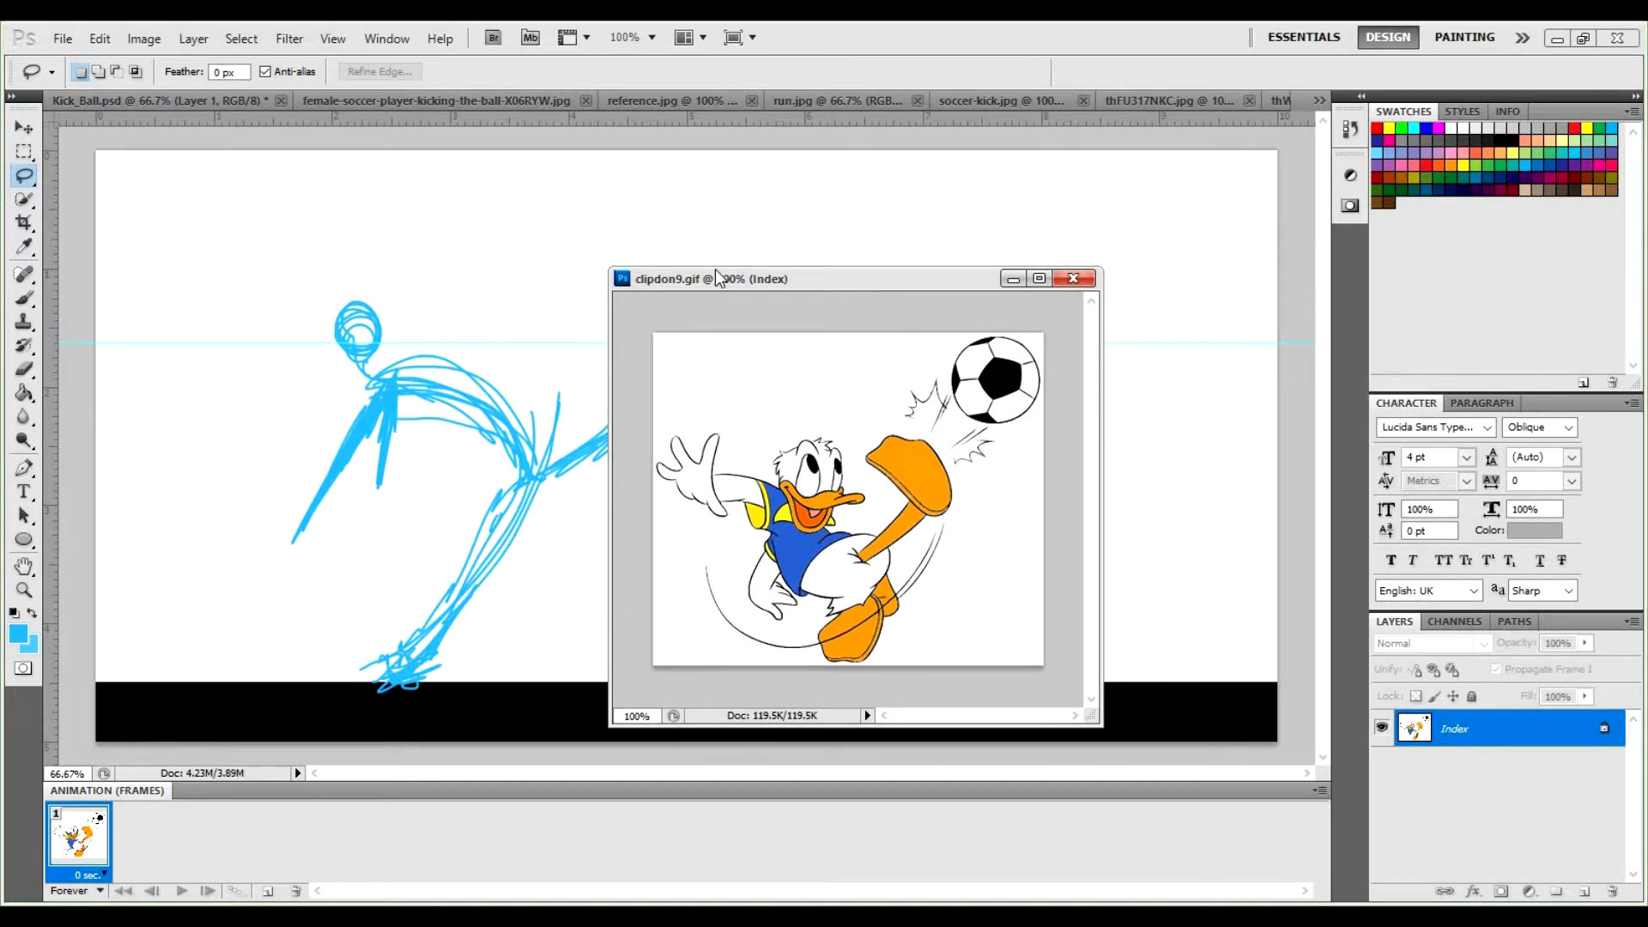
Reposition the floating clipdon9.gif window over the middle of the Kick_Ball.psd canvas.
{"action": "left_click_drag", "start_coordinate": [754, 281], "coordinate": [472, 257]}
{"action": "mouse_move", "coordinate": [584, 258]}
{"action": "left_mouse_down"}
{"action": "mouse_move", "coordinate": [809, 203]}
{"action": "mouse_move", "coordinate": [771, 219]}
{"action": "left_mouse_up"}
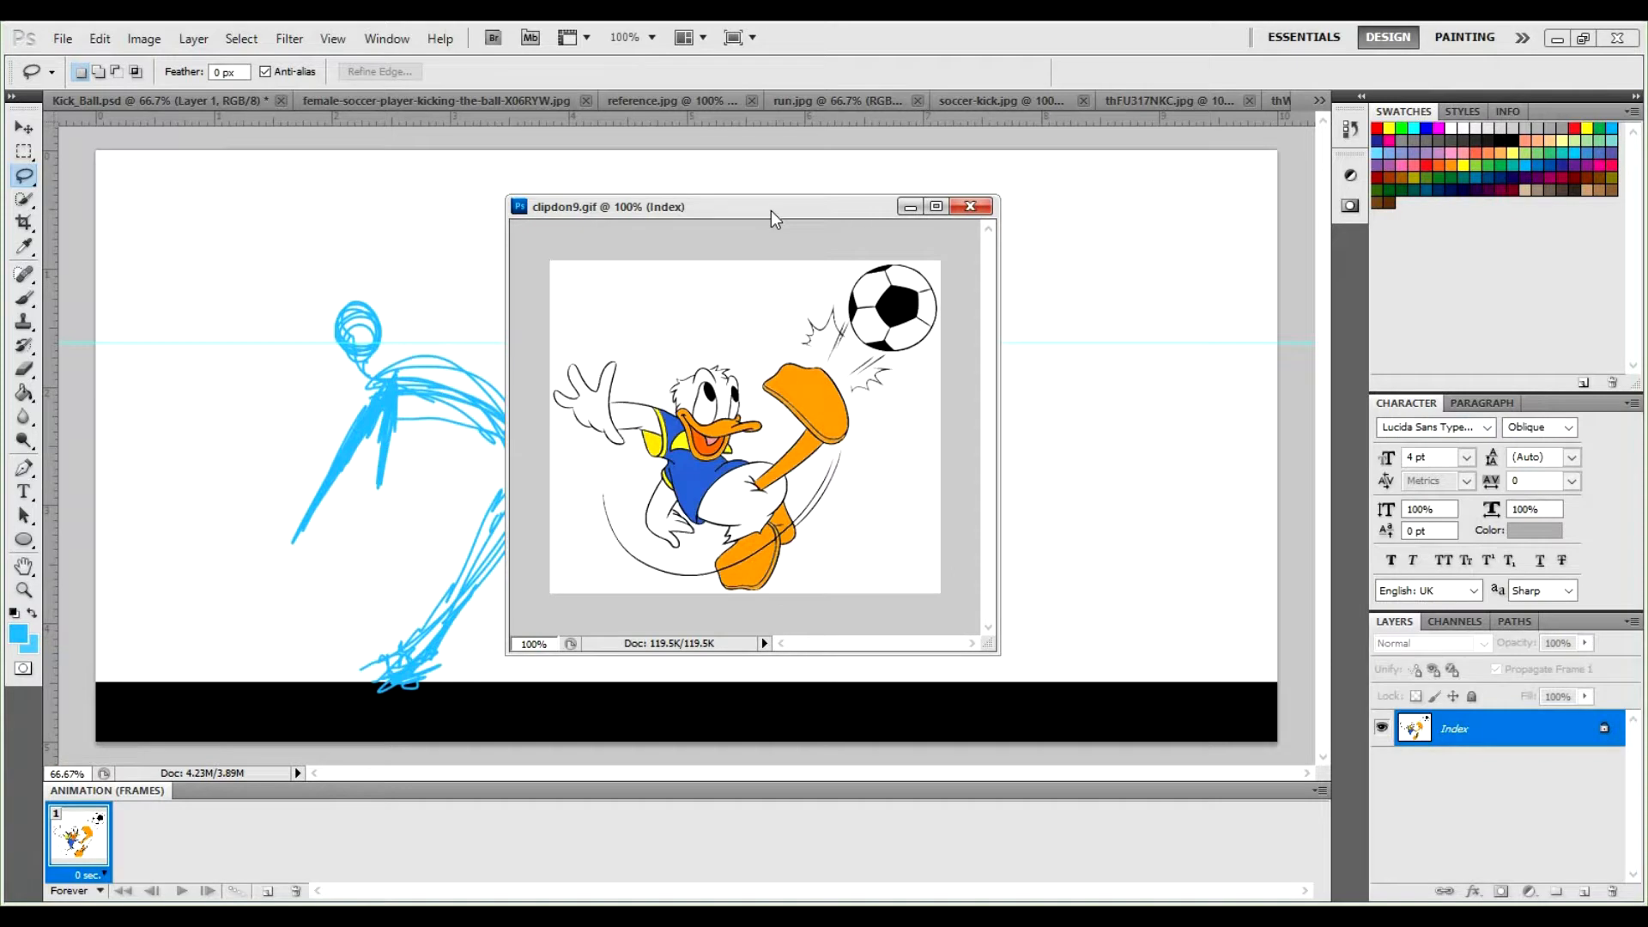
{"action": "left_click_drag", "start_coordinate": [771, 211], "coordinate": [370, 191]}
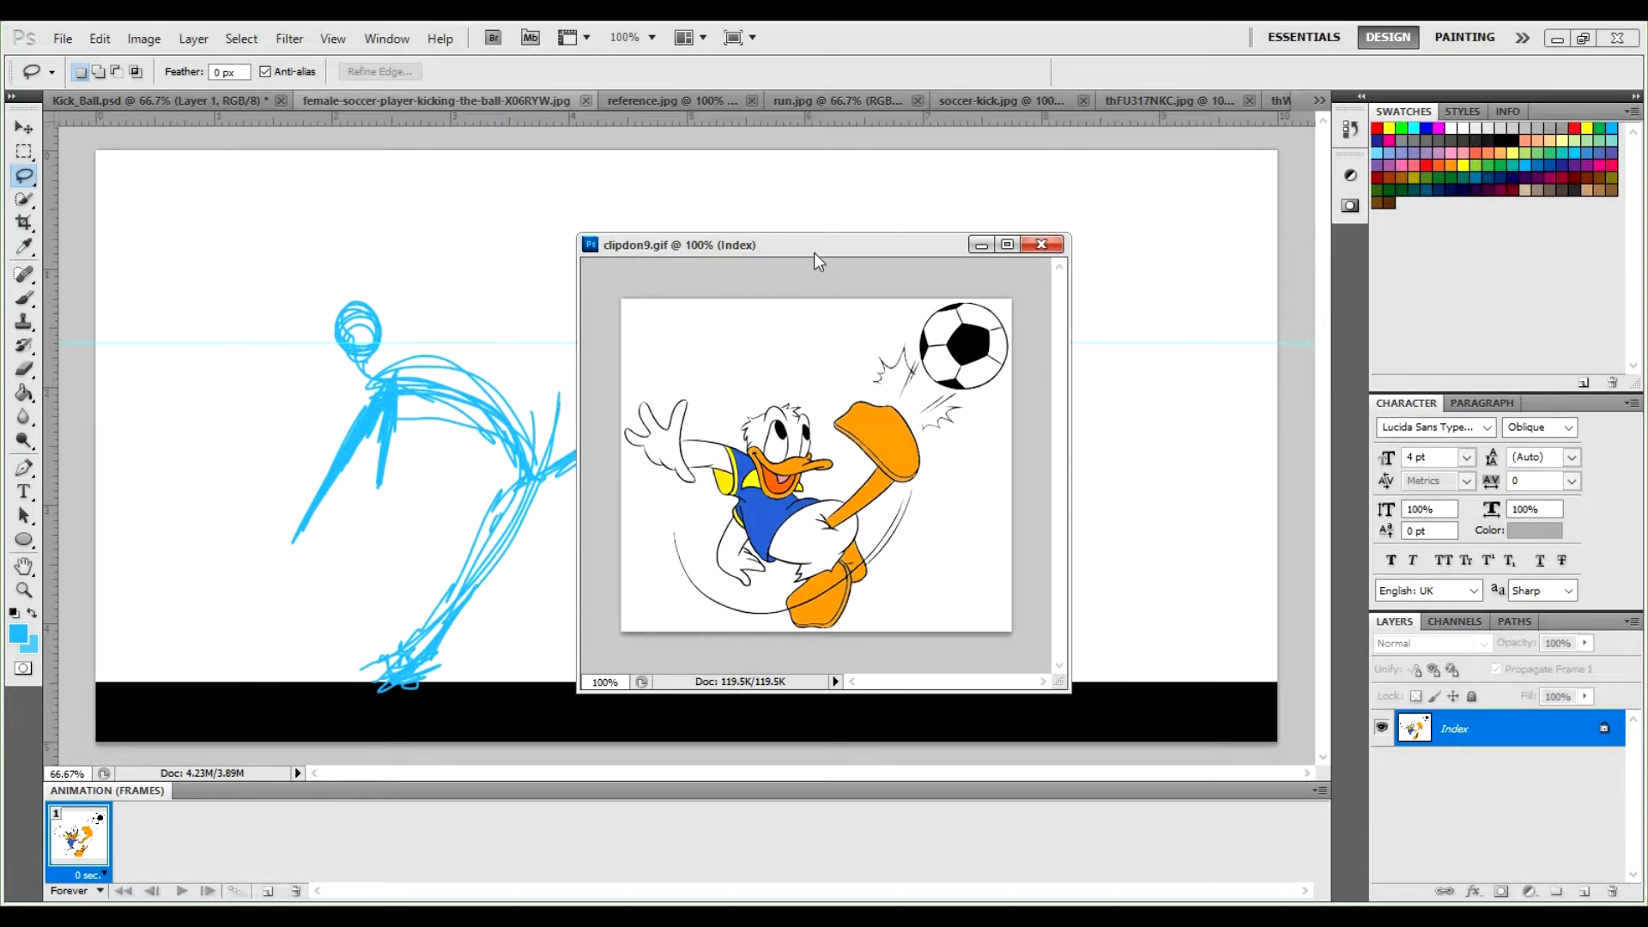
{"action": "left_click_drag", "start_coordinate": [542, 221], "coordinate": [851, 254]}
Float the female-soccer-player-kicking-the-ball image in a separate window above clipdon9.gif and hide its rulers.
{"action": "left_click_drag", "start_coordinate": [380, 98], "coordinate": [389, 215]}
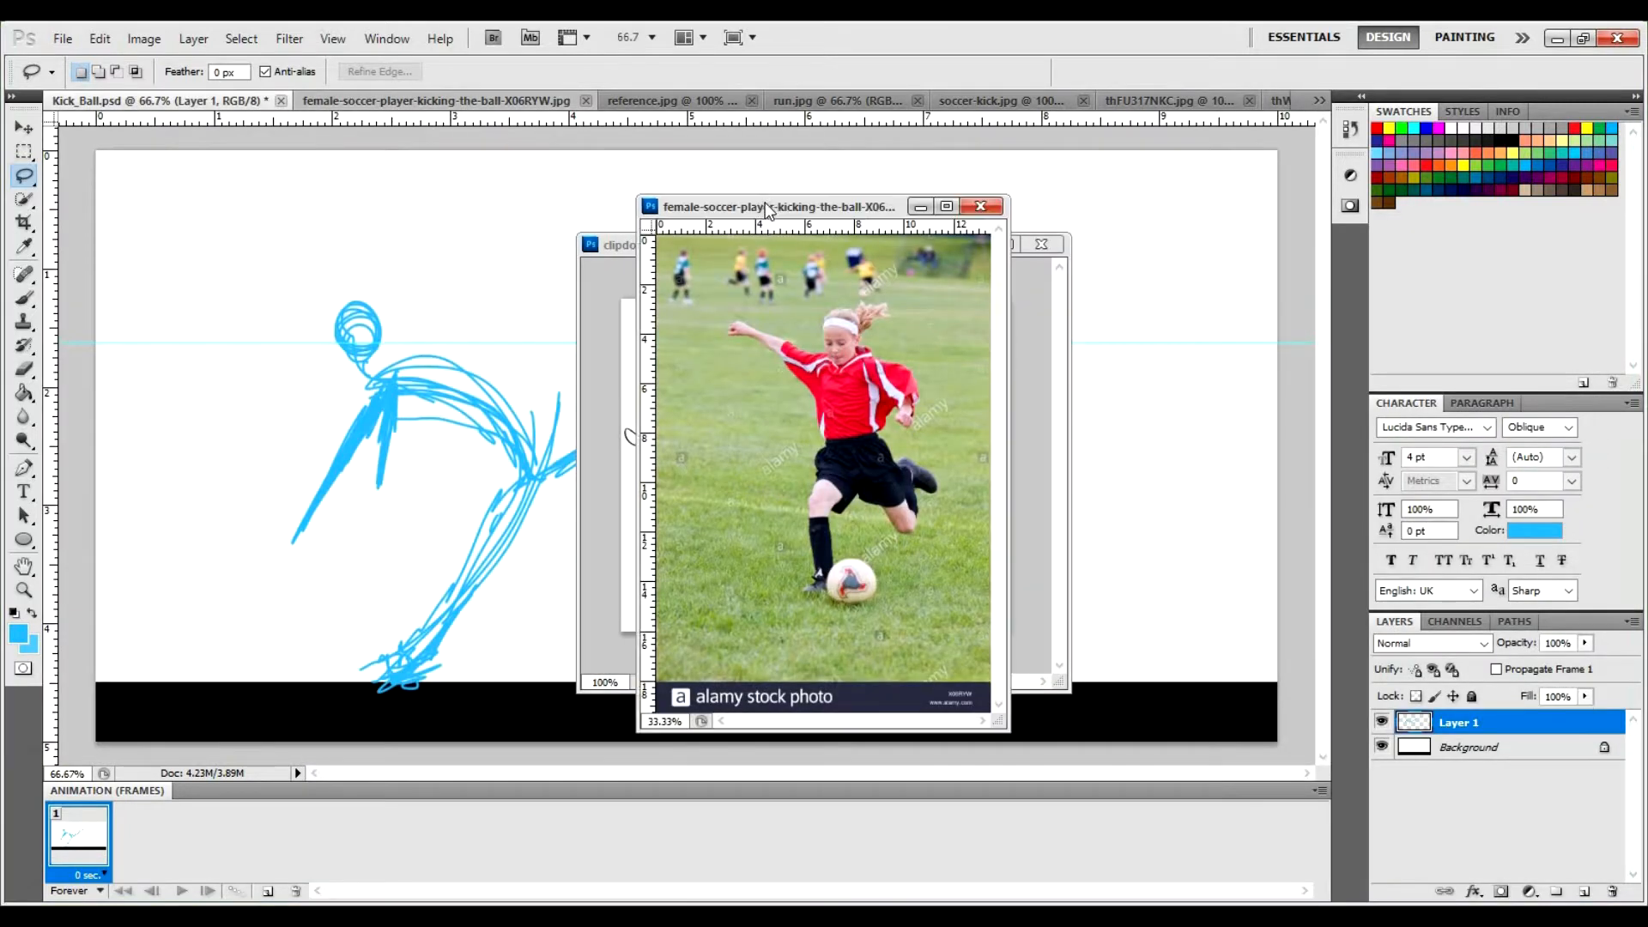
{"action": "left_click", "coordinate": [763, 201]}
{"action": "mouse_move", "coordinate": [763, 208]}
{"action": "left_mouse_down"}
{"action": "mouse_move", "coordinate": [323, 181]}
{"action": "mouse_move", "coordinate": [739, 188]}
{"action": "left_mouse_up"}
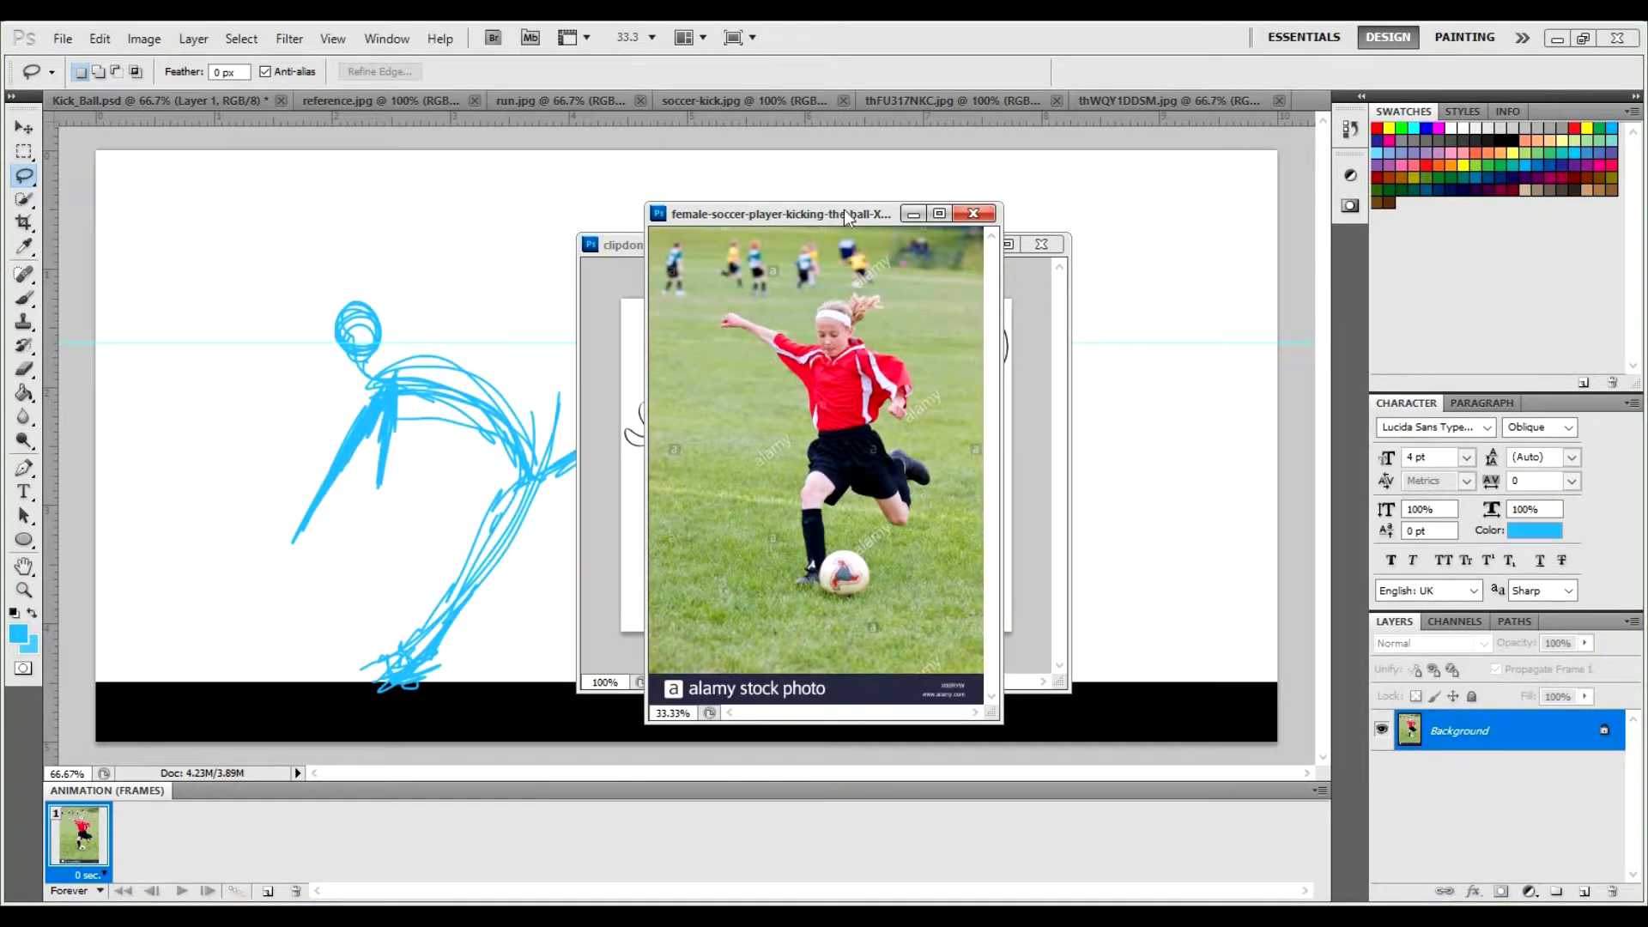
{"action": "mouse_move", "coordinate": [849, 213]}
{"action": "left_mouse_down"}
{"action": "mouse_move", "coordinate": [1270, 287]}
{"action": "mouse_move", "coordinate": [849, 213]}
{"action": "left_mouse_up"}
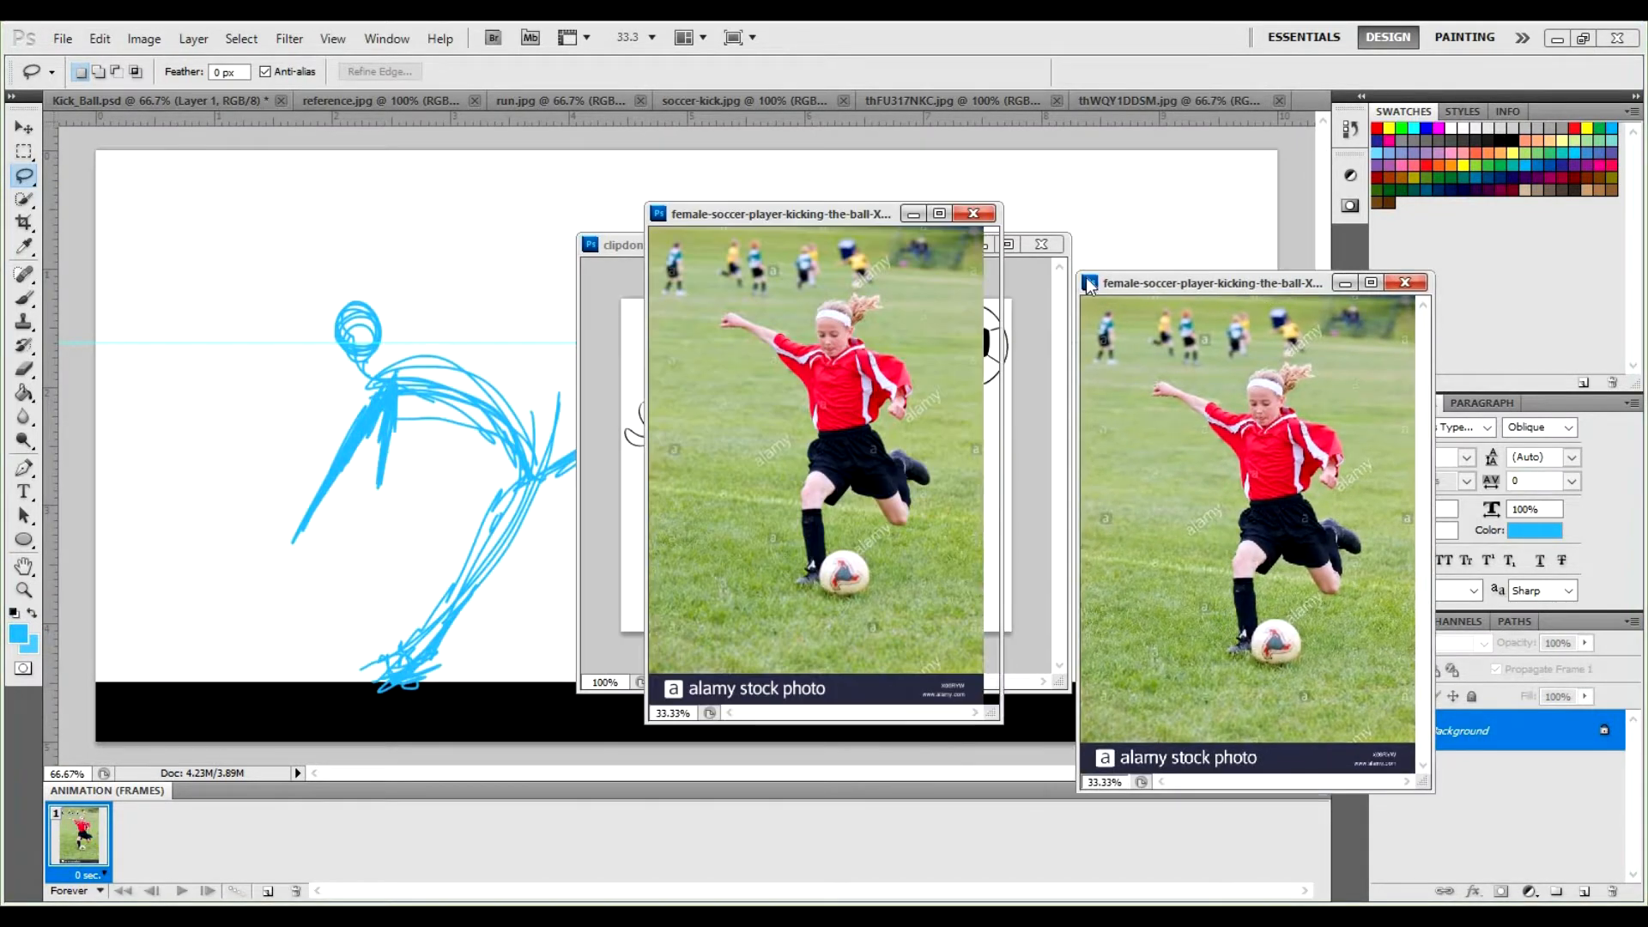
Group the female soccer player image with clipdon9.gif as tabs in one floating window.
{"action": "left_click", "coordinate": [1042, 275]}
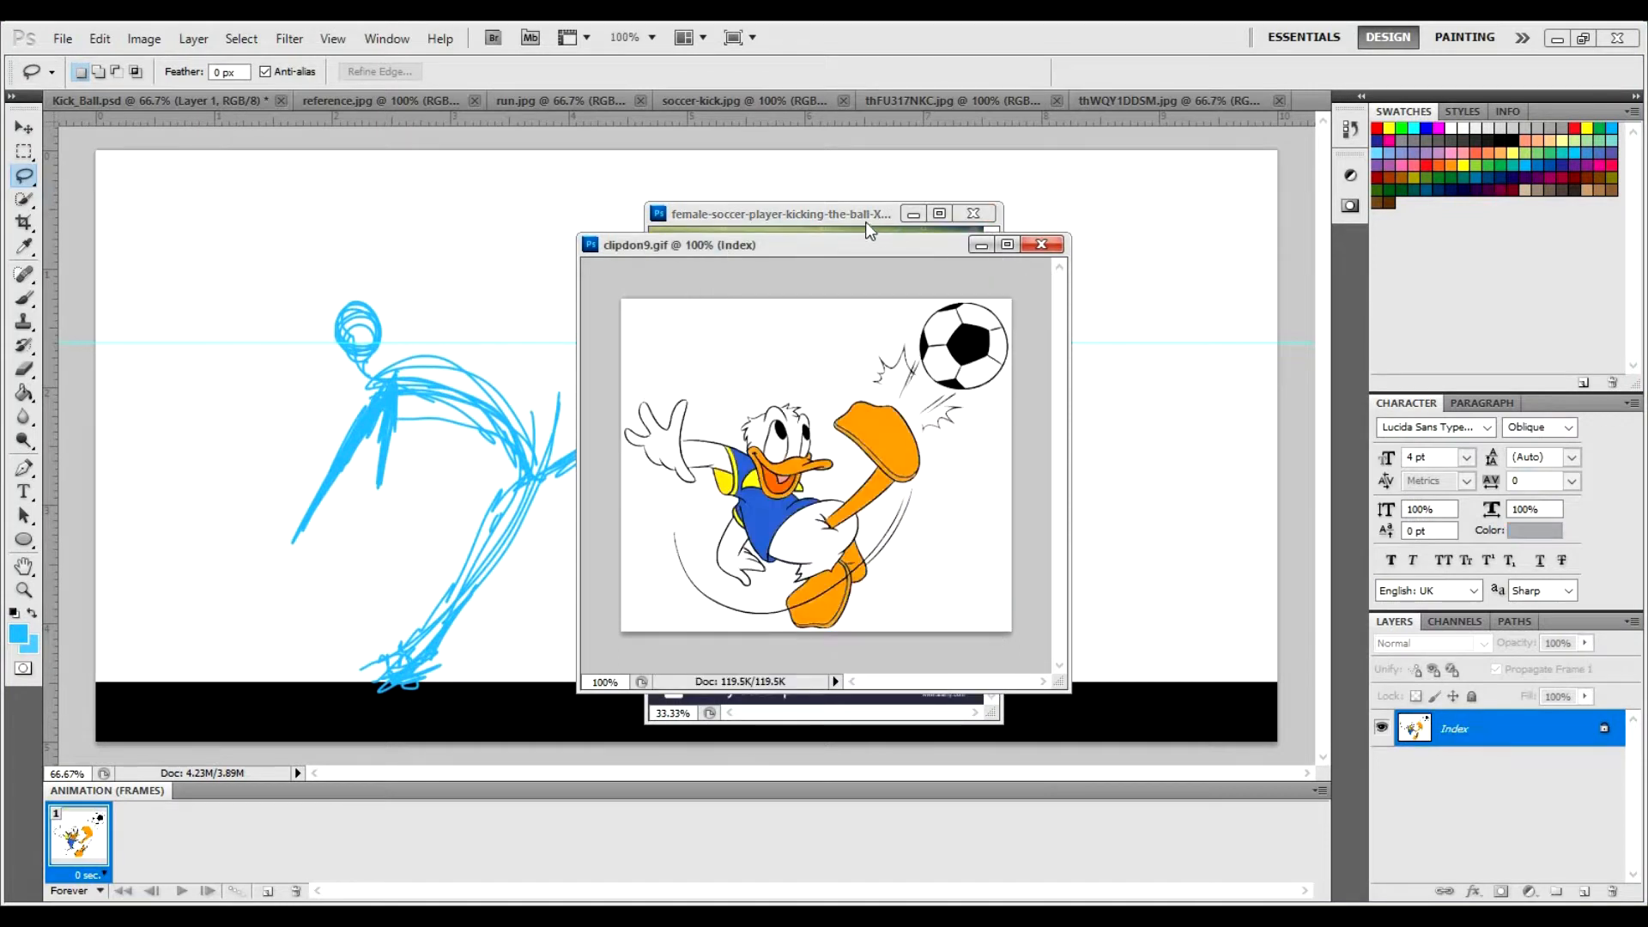
{"action": "left_click_drag", "start_coordinate": [820, 250], "coordinate": [1209, 362]}
{"action": "left_click_drag", "start_coordinate": [798, 219], "coordinate": [272, 148]}
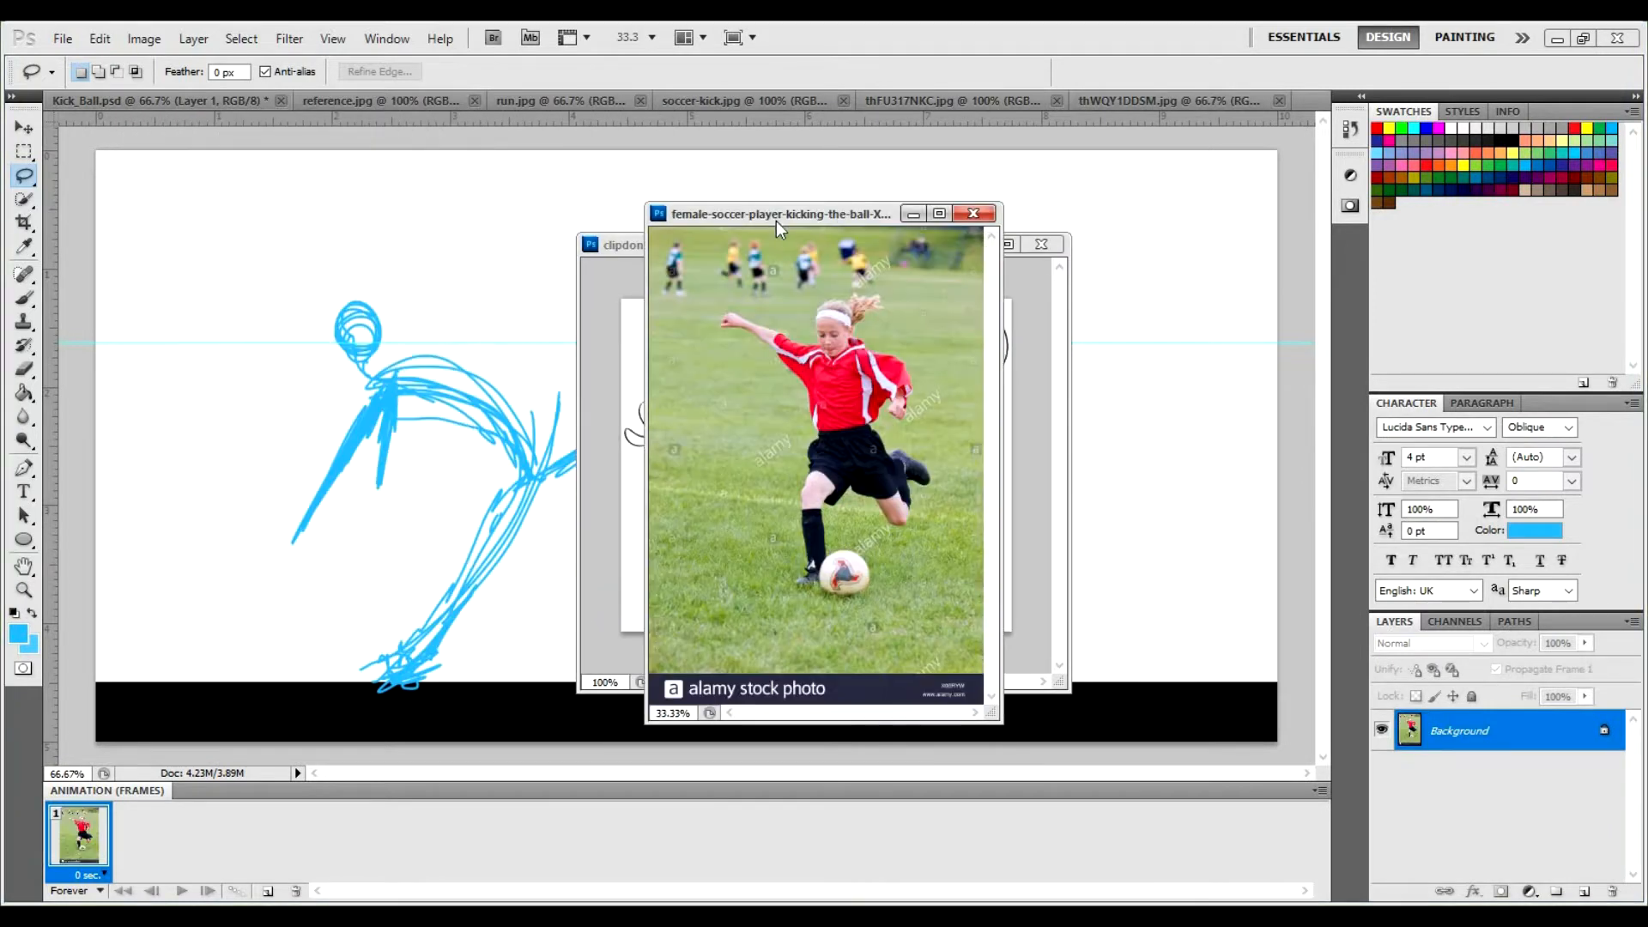
{"action": "left_click_drag", "start_coordinate": [776, 220], "coordinate": [1170, 189]}
{"action": "mouse_move", "coordinate": [795, 256]}
{"action": "left_mouse_down"}
{"action": "mouse_move", "coordinate": [786, 290]}
{"action": "mouse_move", "coordinate": [793, 240]}
{"action": "mouse_move", "coordinate": [770, 261]}
{"action": "left_mouse_up"}
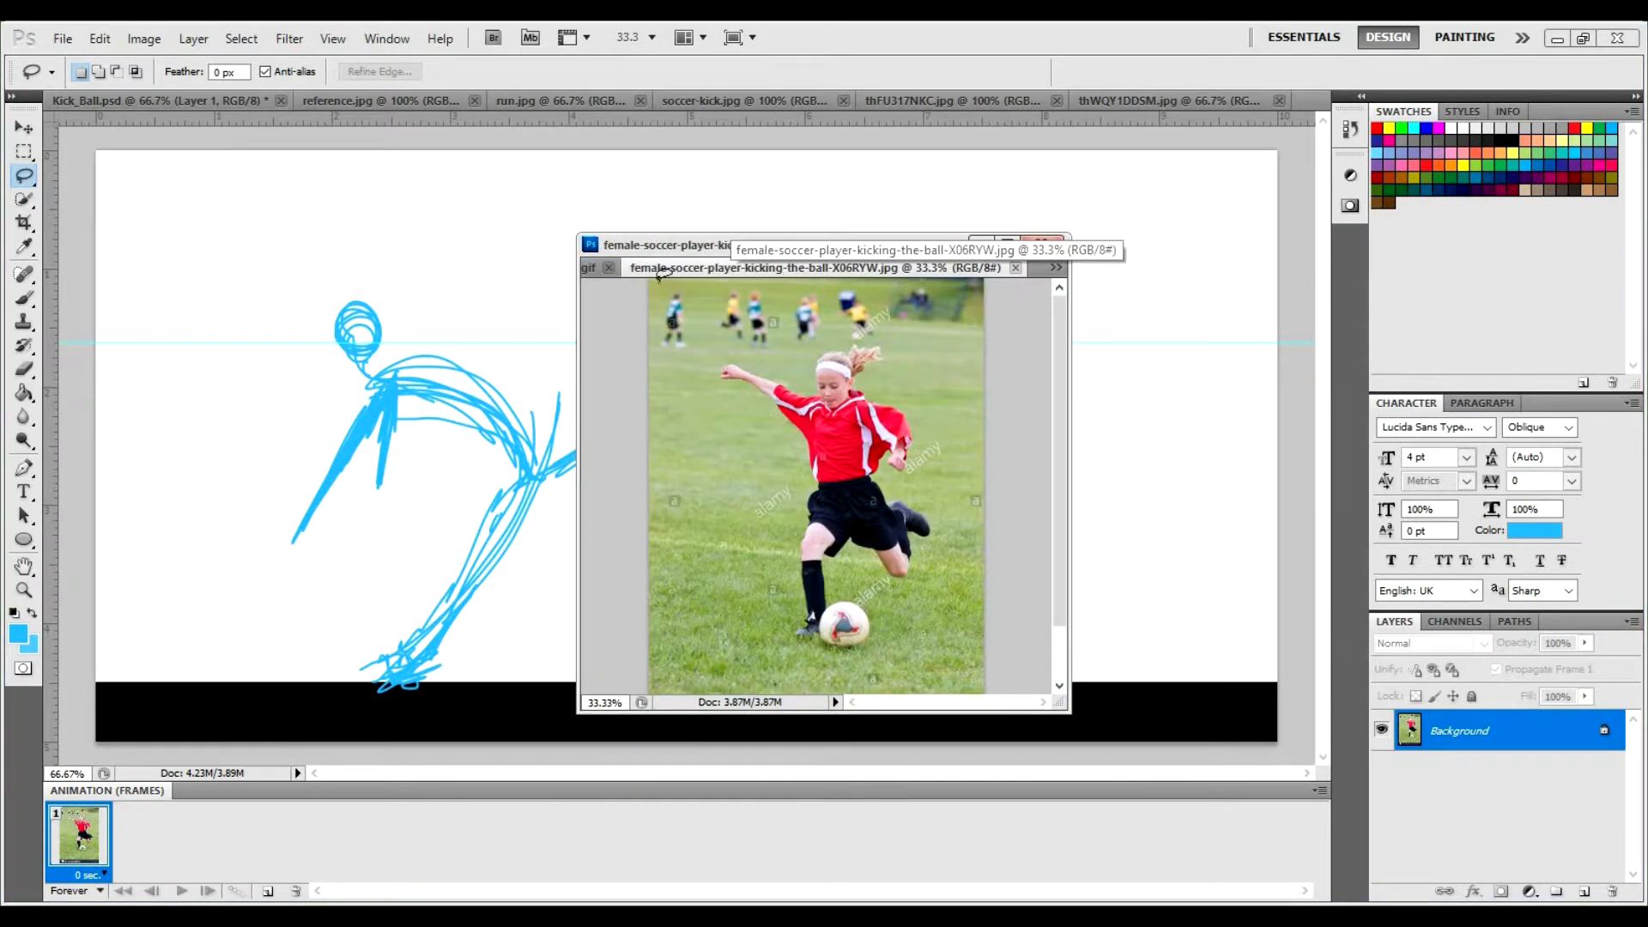
Switch between the duck clip art and the soccer player photo to compare their kicking poses.
{"action": "left_click", "coordinate": [697, 267]}
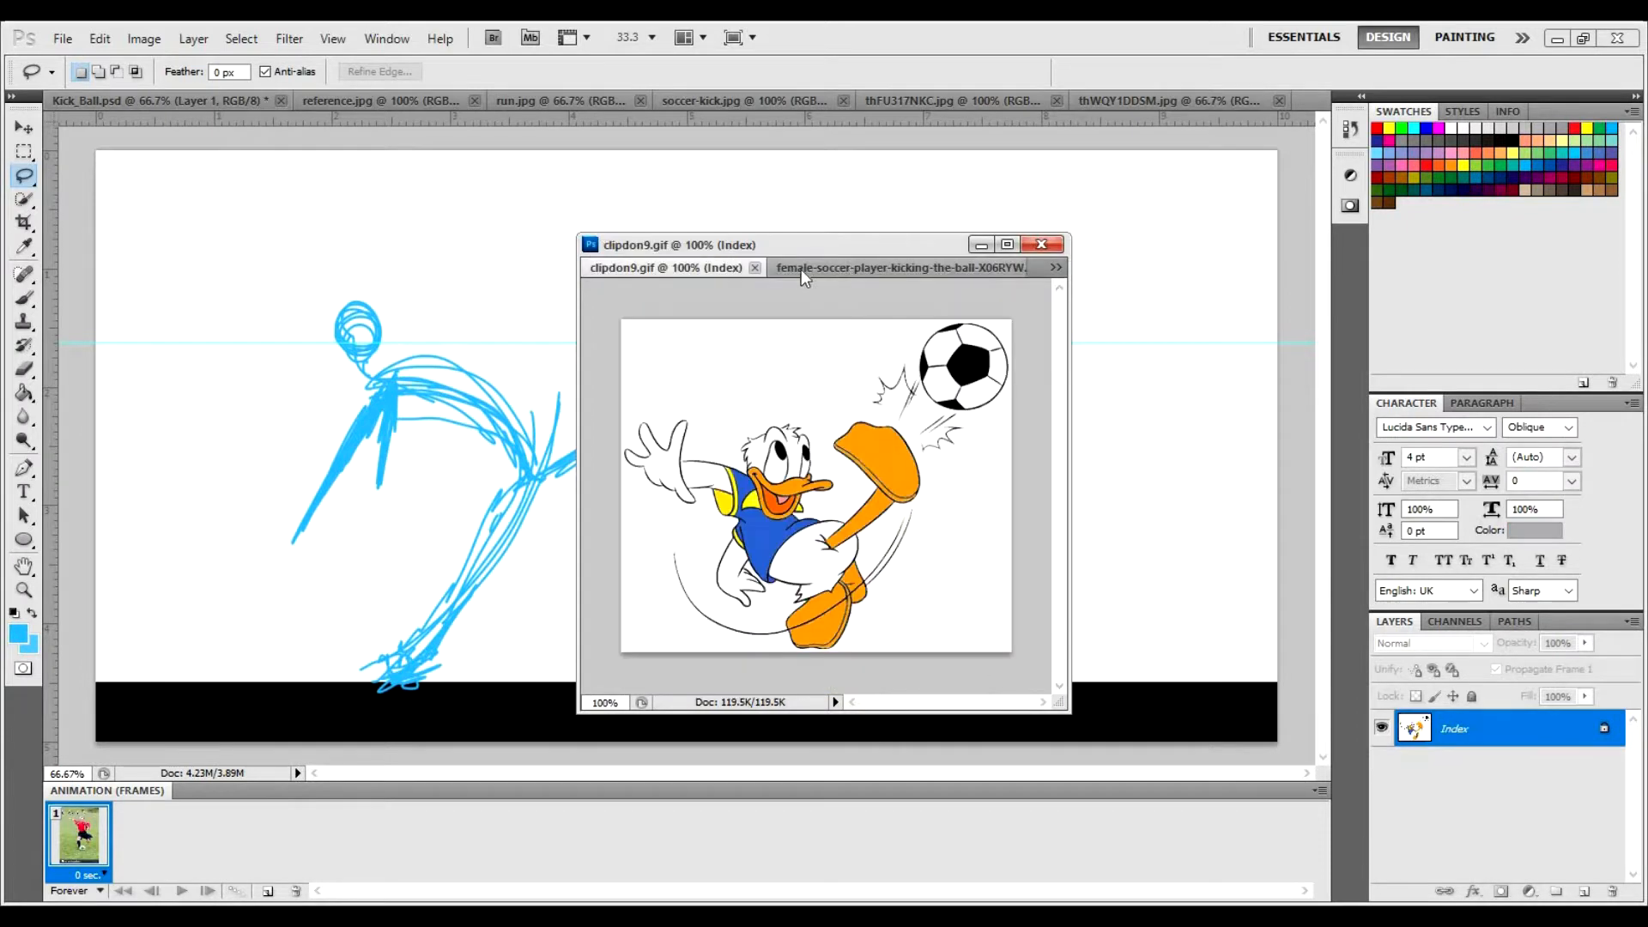
{"action": "left_click", "coordinate": [848, 270]}
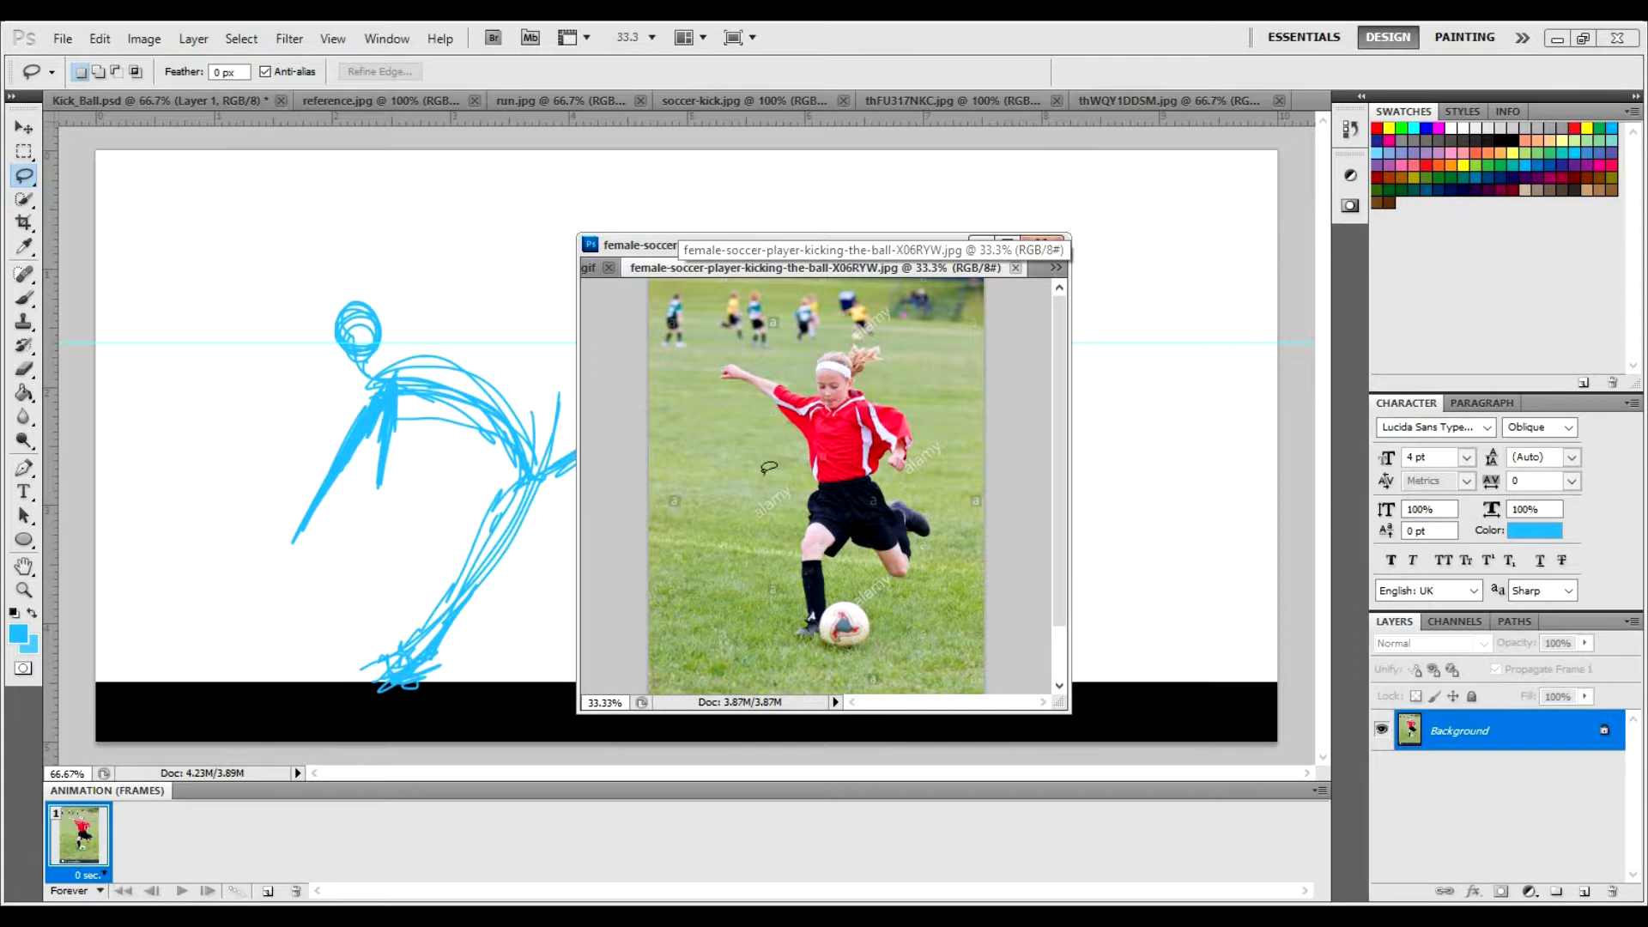
{"action": "left_click", "coordinate": [585, 266]}
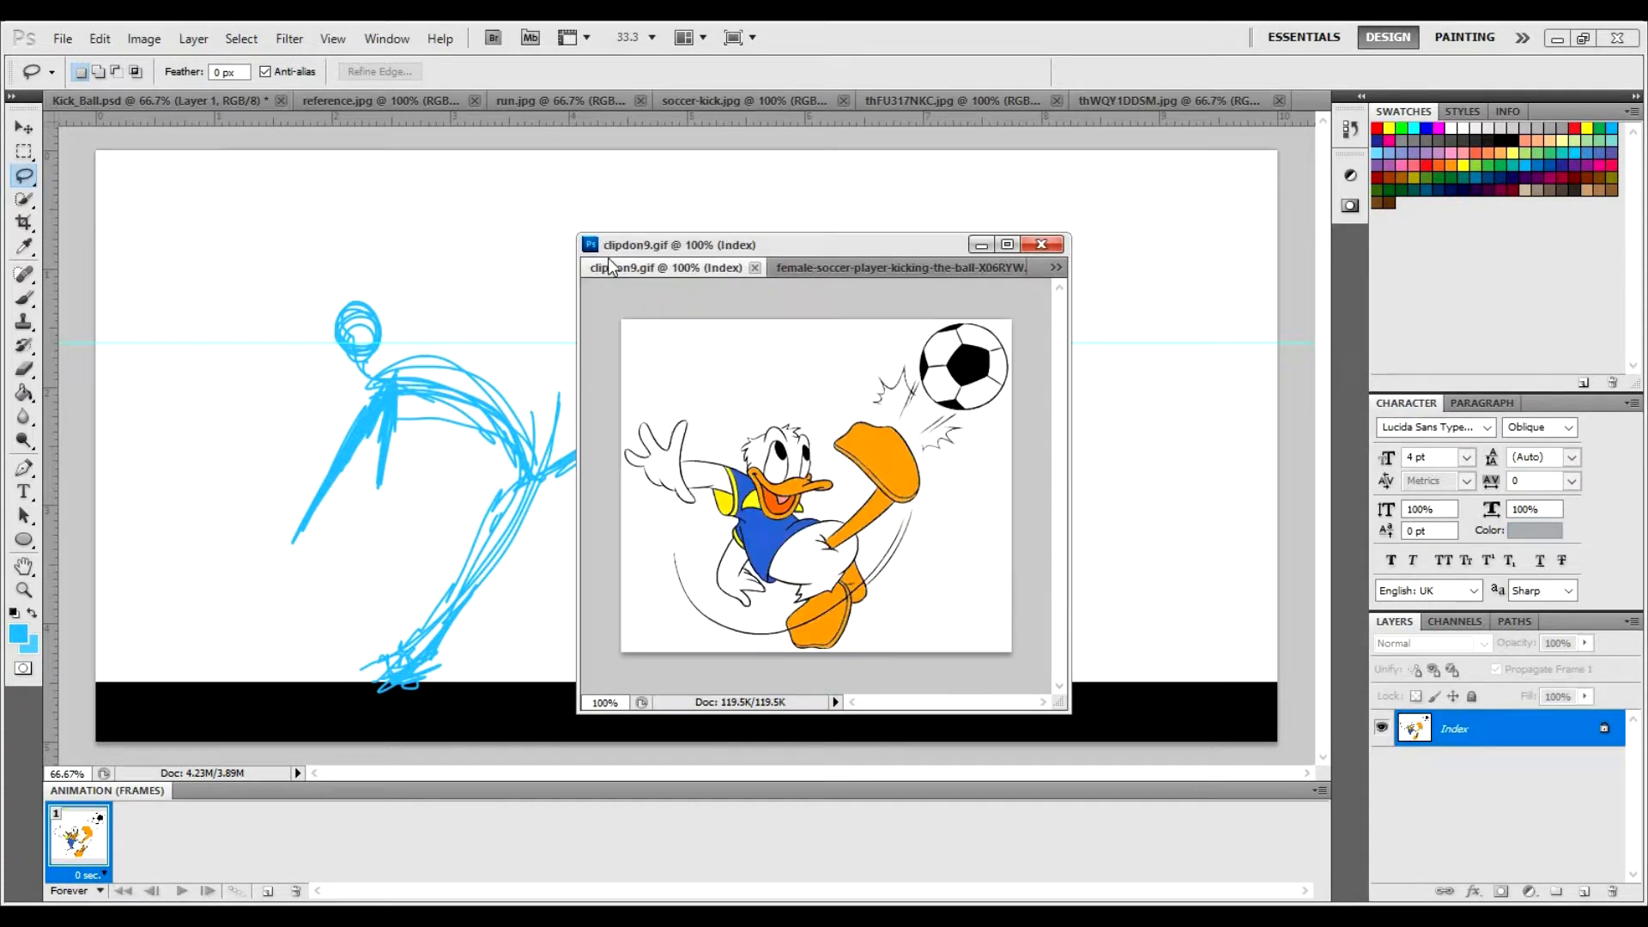
{"action": "left_click", "coordinate": [840, 269]}
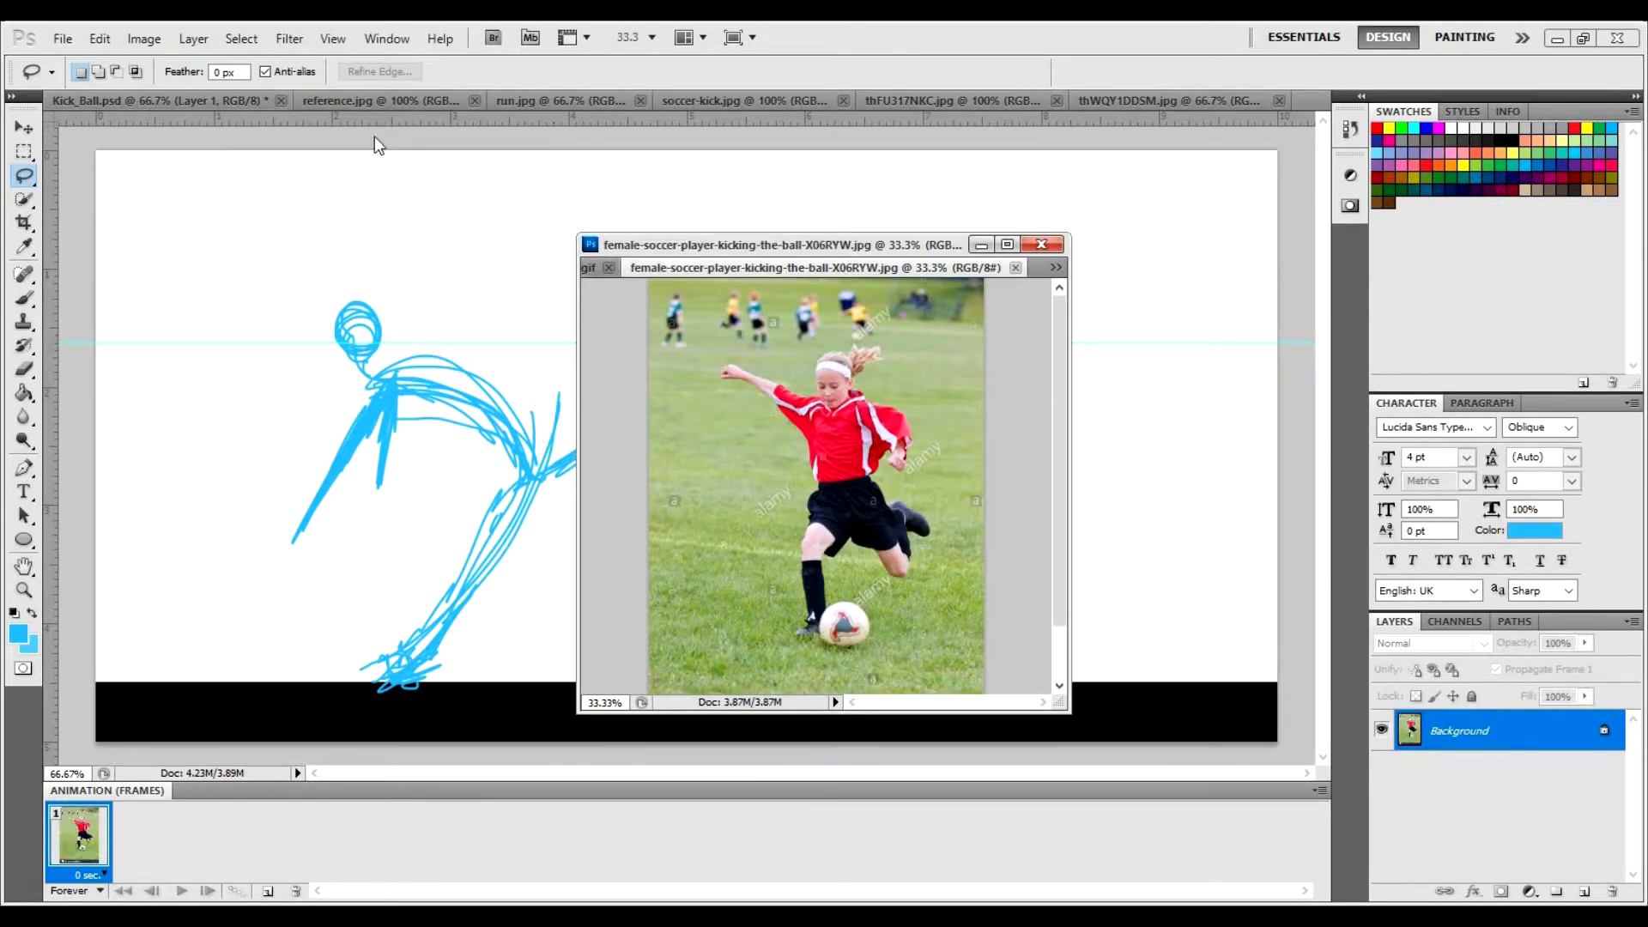
Add reference.jpg to the floating reference group and fit the run-cycle sheet to the view.
{"action": "mouse_move", "coordinate": [634, 212]}
{"action": "left_mouse_down"}
{"action": "mouse_move", "coordinate": [750, 311]}
{"action": "mouse_move", "coordinate": [823, 297]}
{"action": "mouse_move", "coordinate": [791, 254]}
{"action": "mouse_move", "coordinate": [806, 270]}
{"action": "left_mouse_up"}
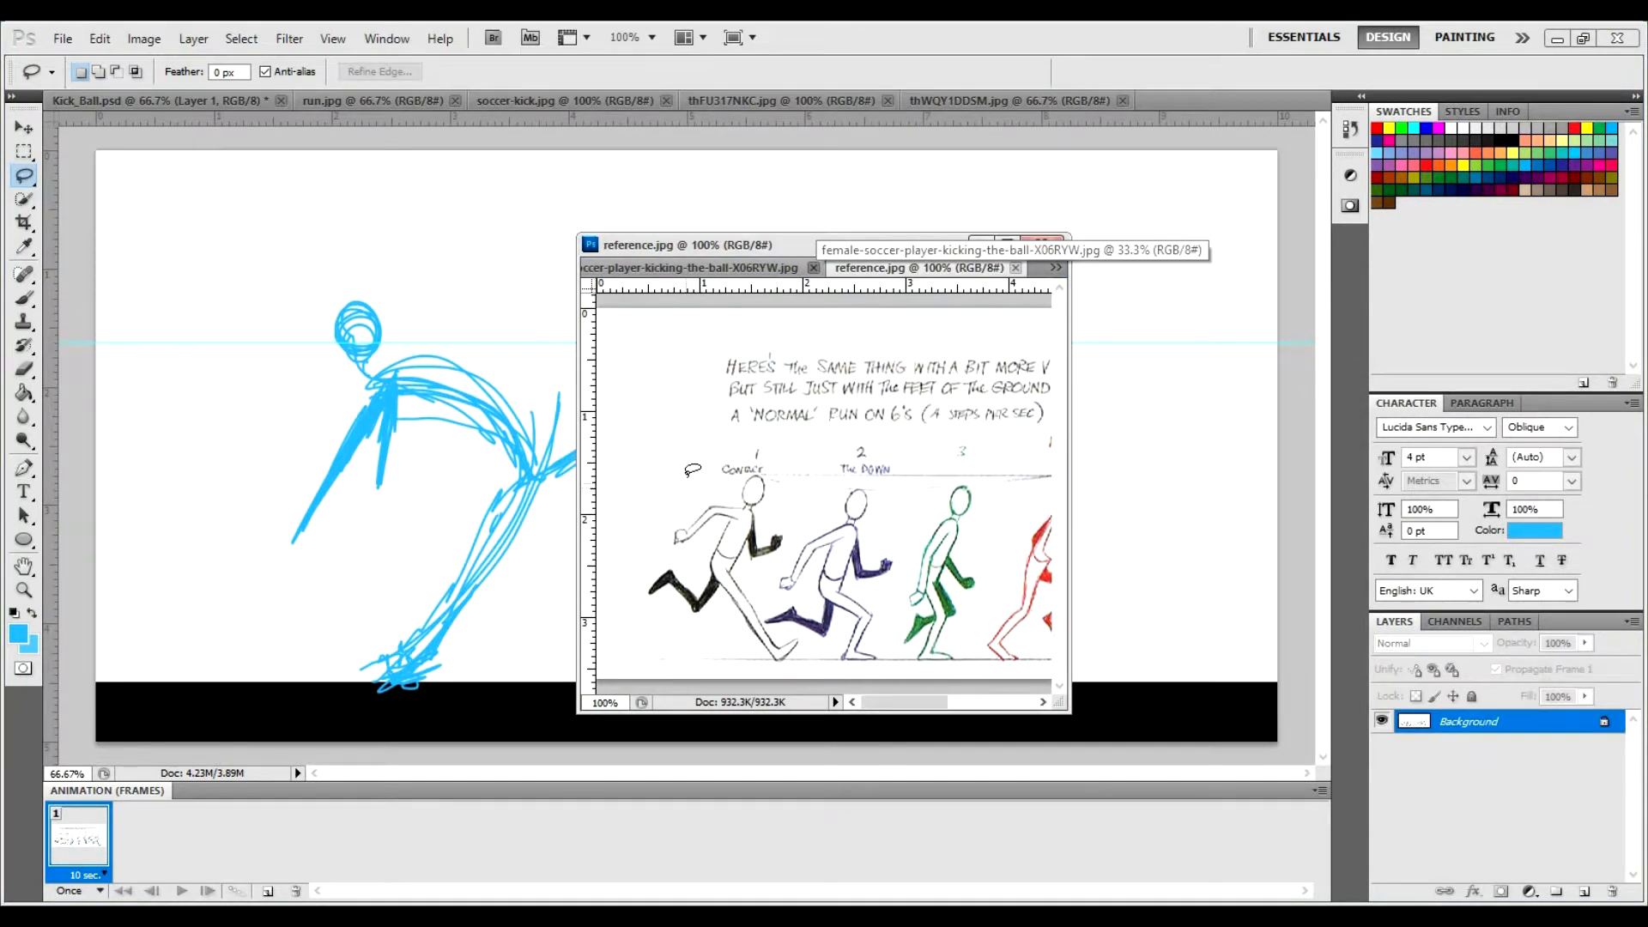
{"action": "key", "text": "z"}
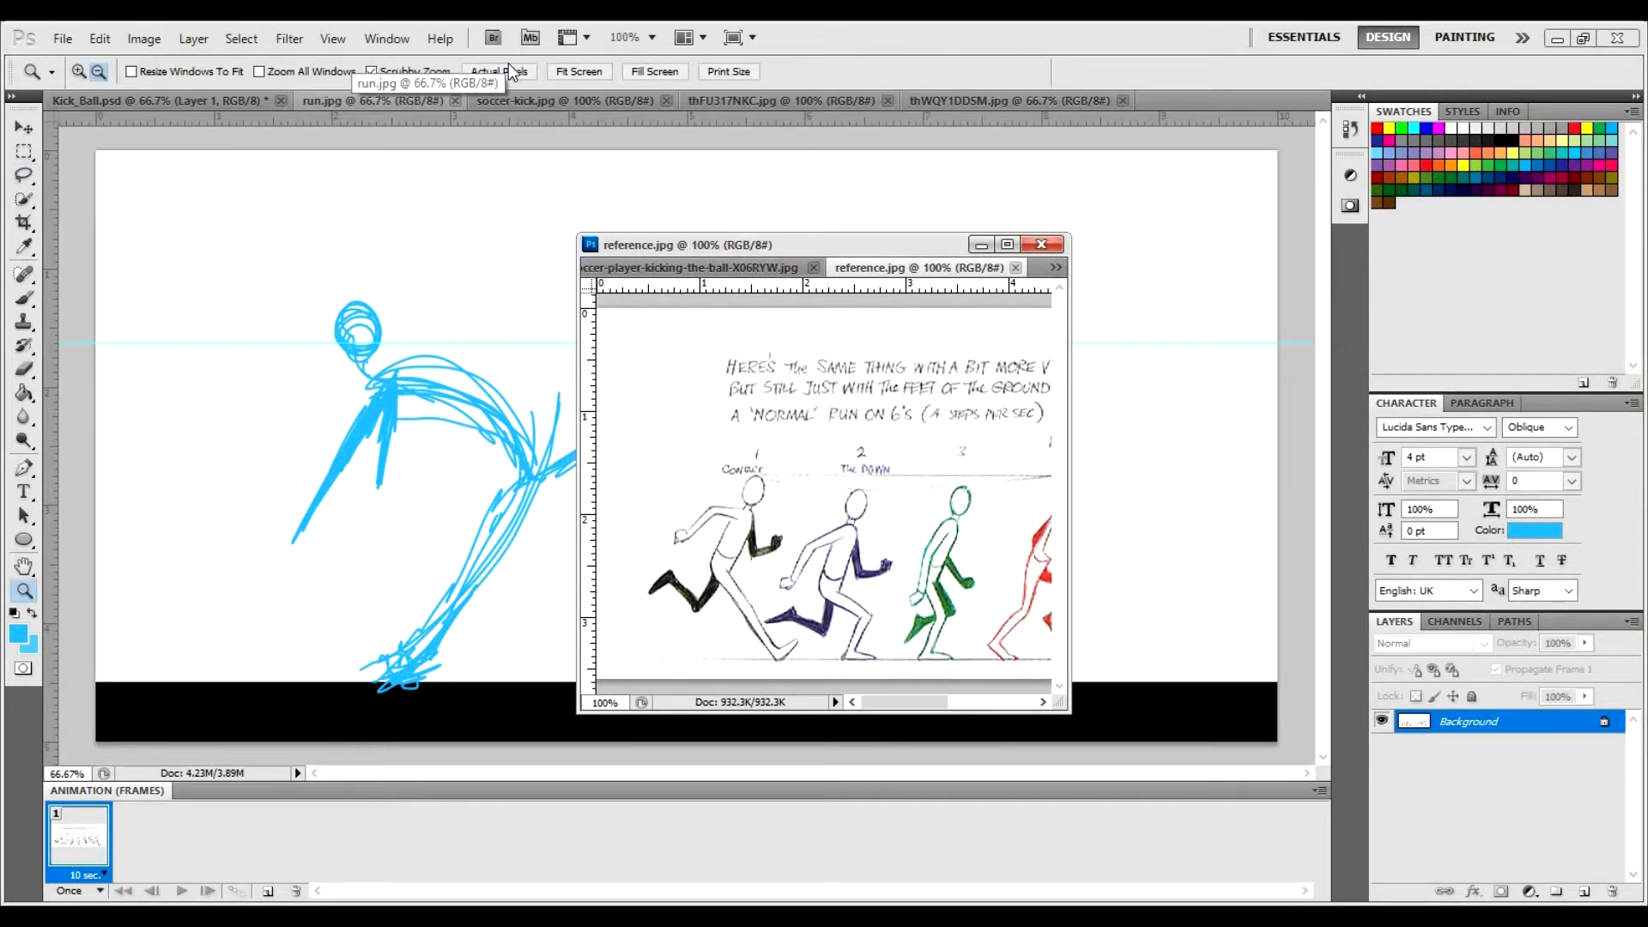
{"action": "left_click", "coordinate": [592, 74]}
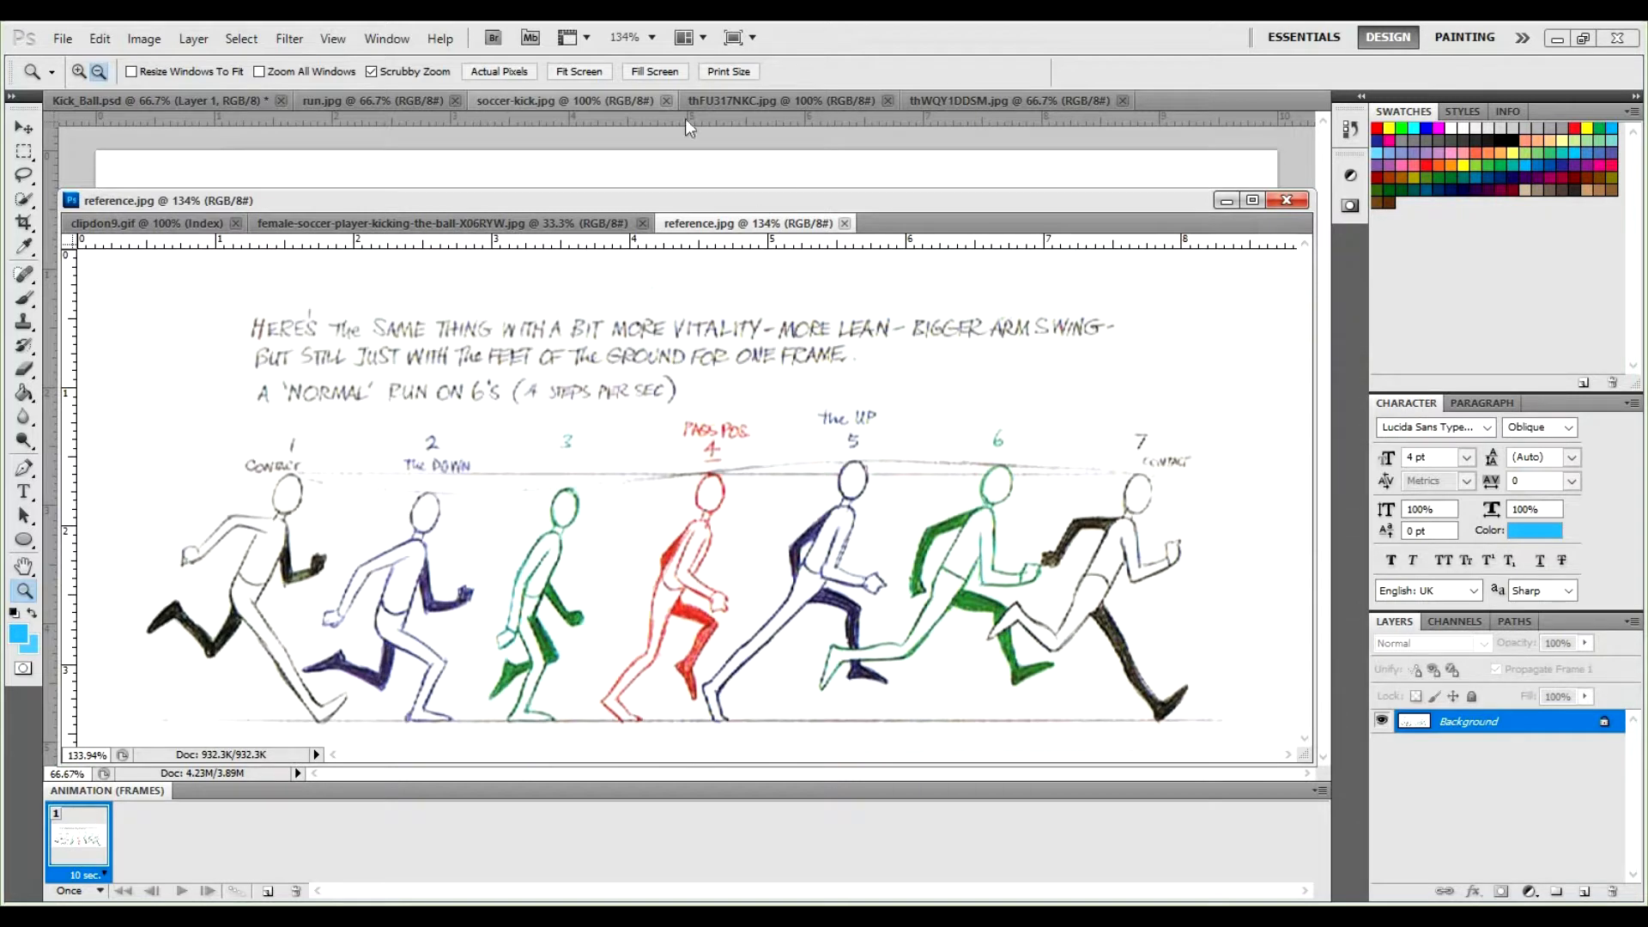
Float soccer-kick.jpg without rulers and dock it as a tab in the floating reference group.
{"action": "left_click", "coordinate": [570, 100]}
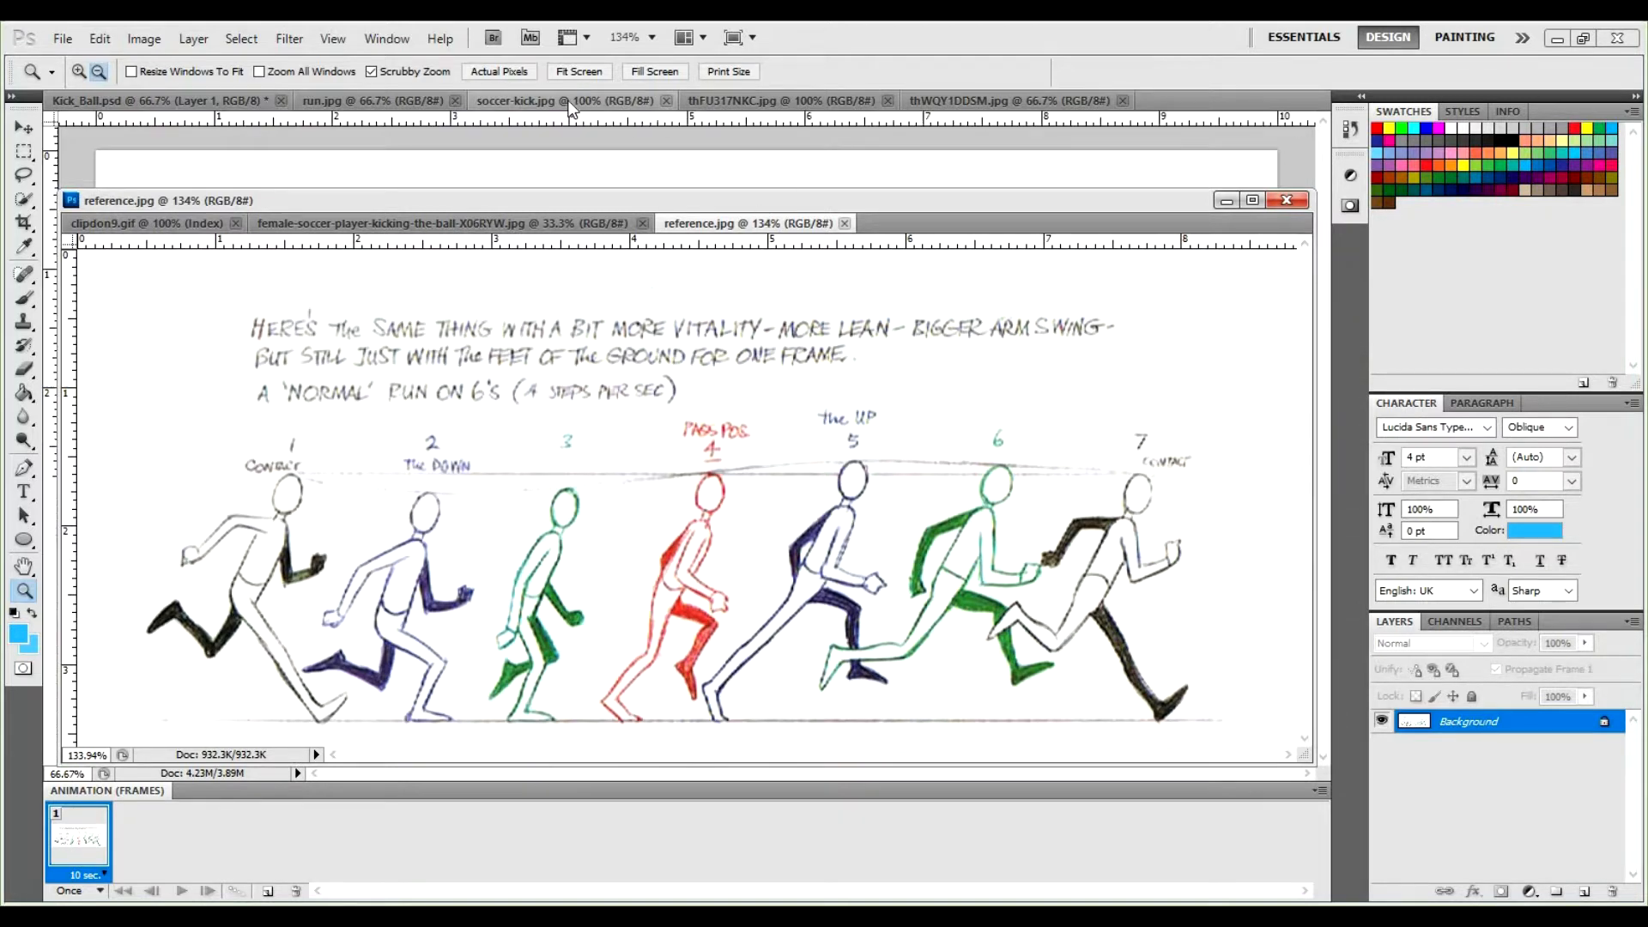
{"action": "left_click_drag", "start_coordinate": [570, 104], "coordinate": [740, 211]}
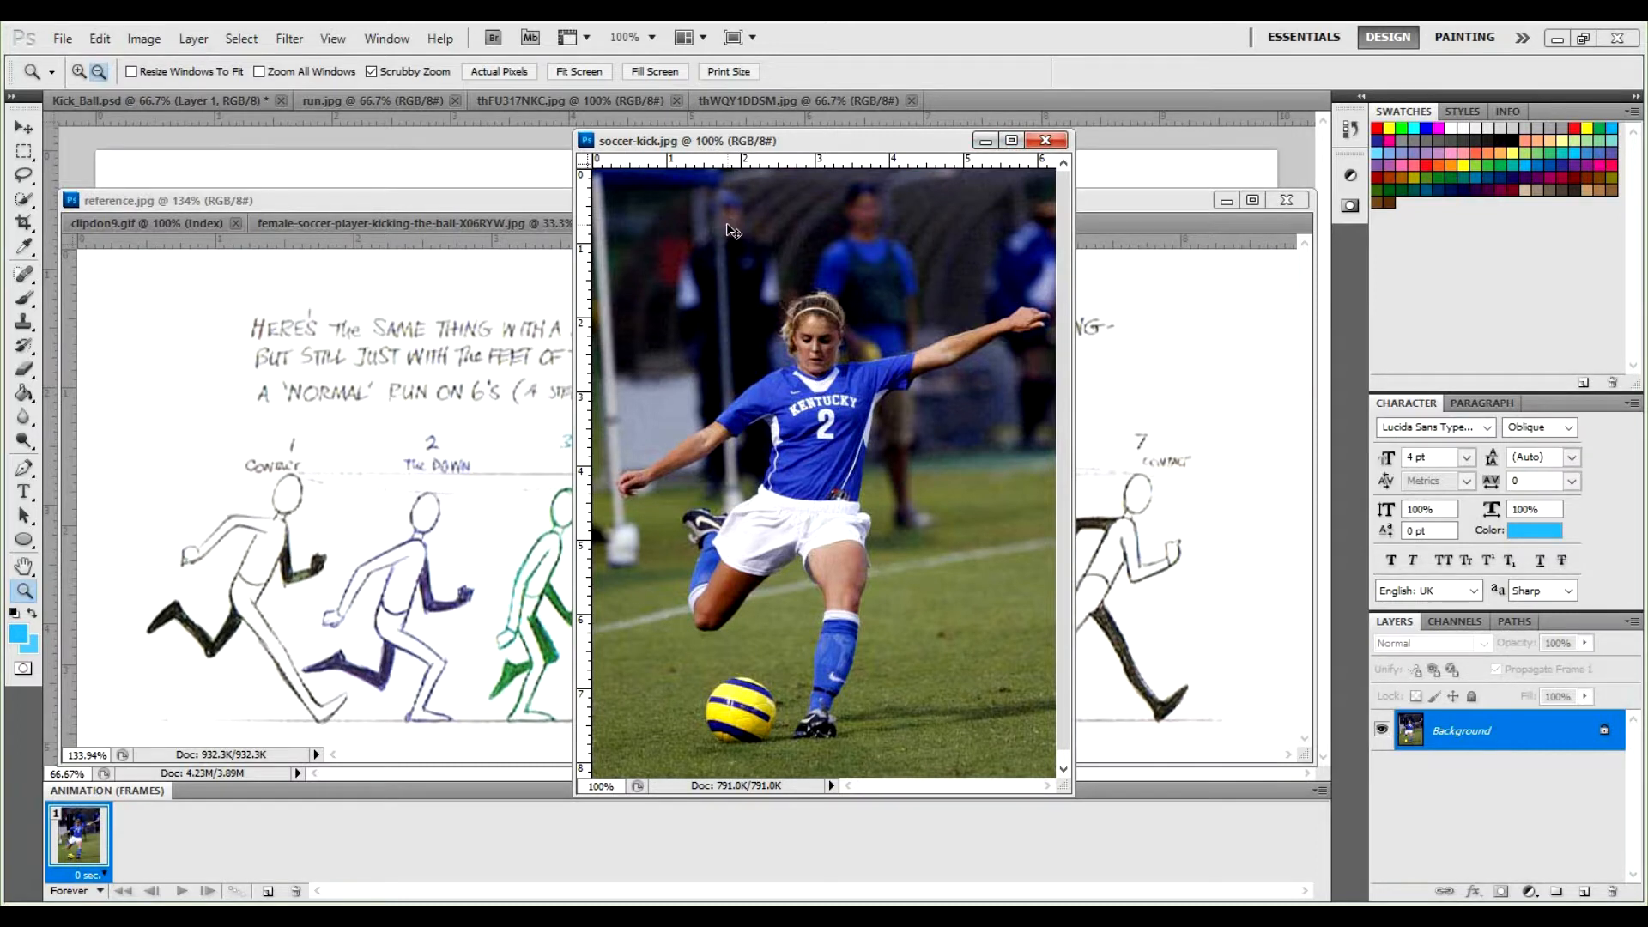
{"action": "key", "text": "ctrl+r"}
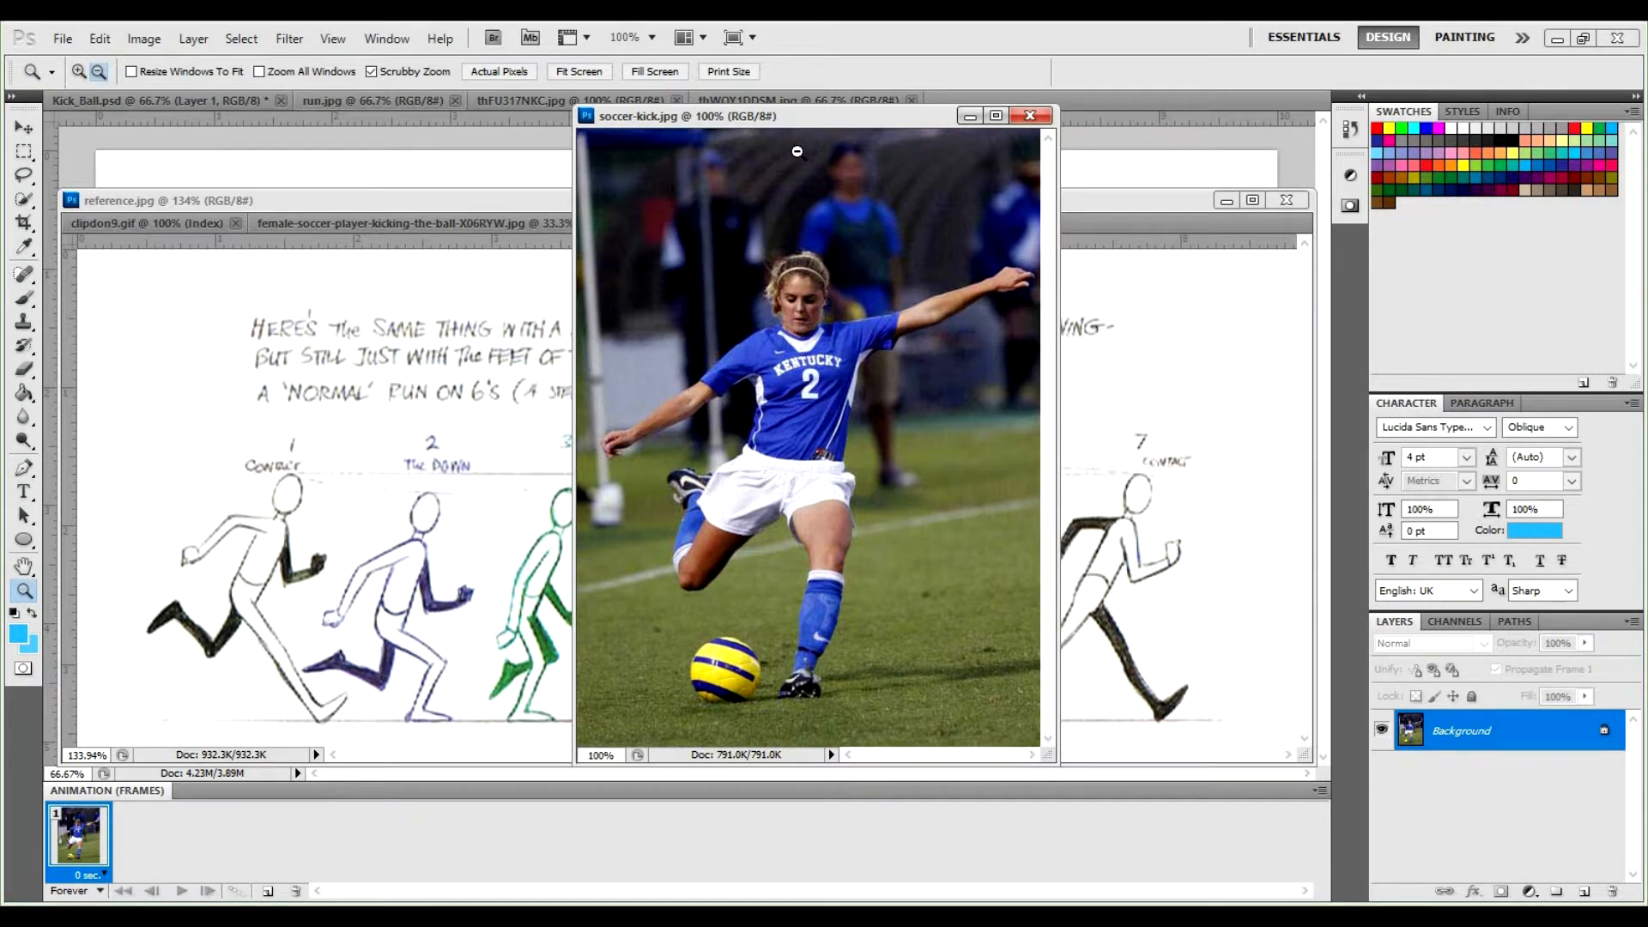
{"action": "mouse_move", "coordinate": [743, 117]}
{"action": "left_mouse_down"}
{"action": "mouse_move", "coordinate": [889, 215]}
{"action": "mouse_move", "coordinate": [1020, 234]}
{"action": "mouse_move", "coordinate": [745, 145]}
{"action": "left_mouse_up"}
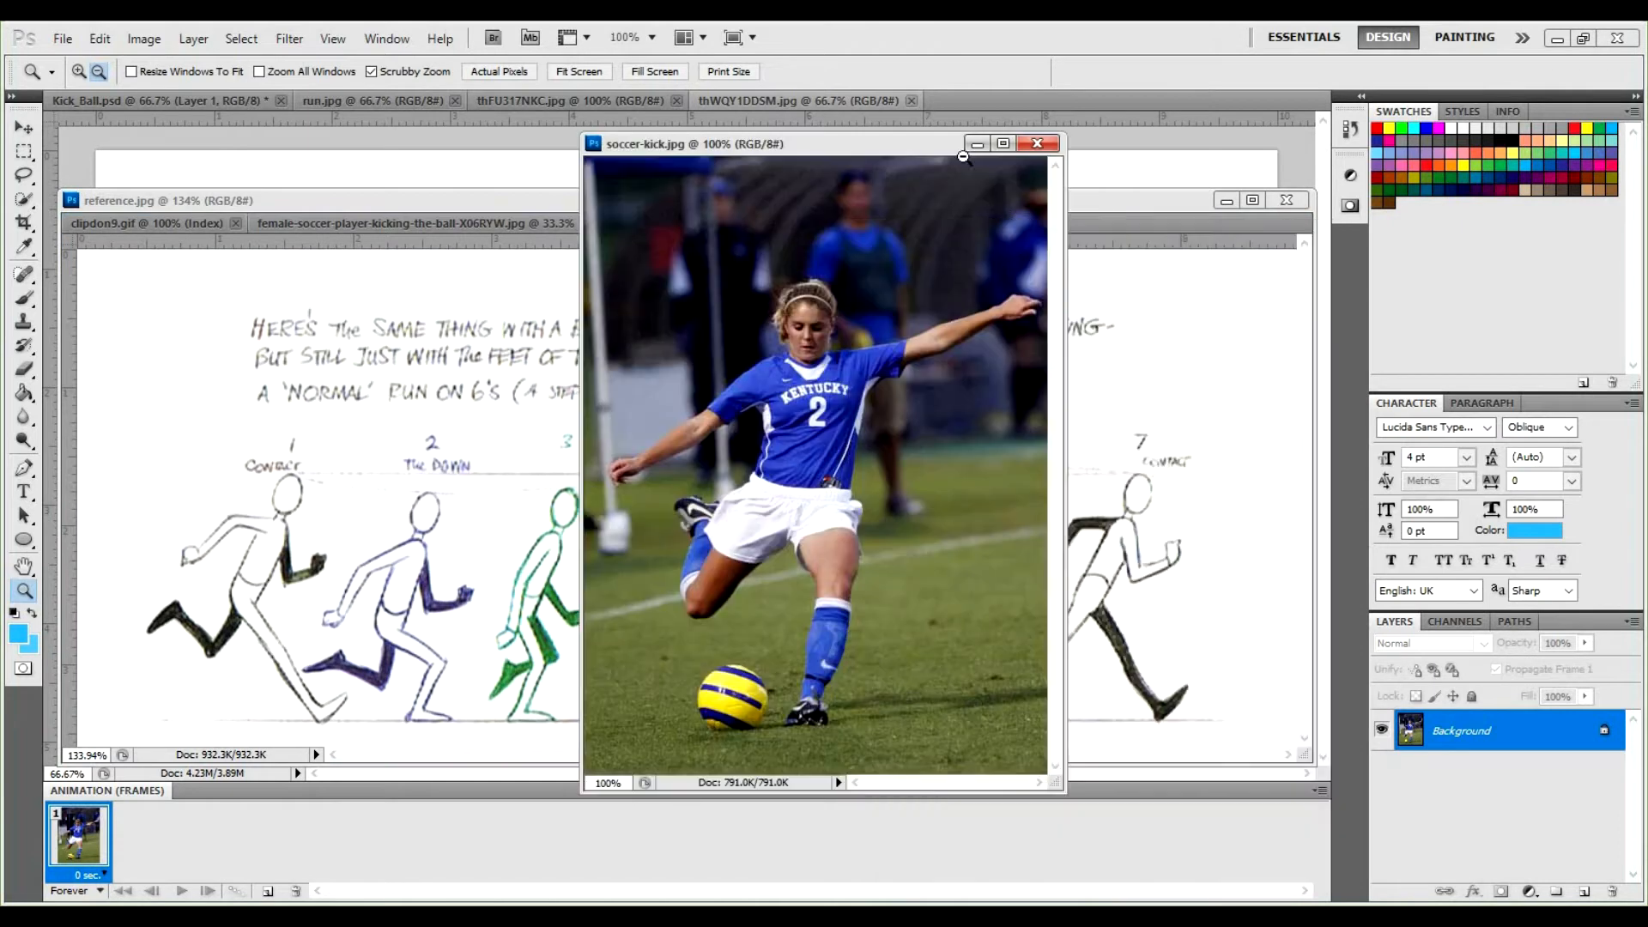
{"action": "left_click_drag", "start_coordinate": [898, 146], "coordinate": [1090, 223]}
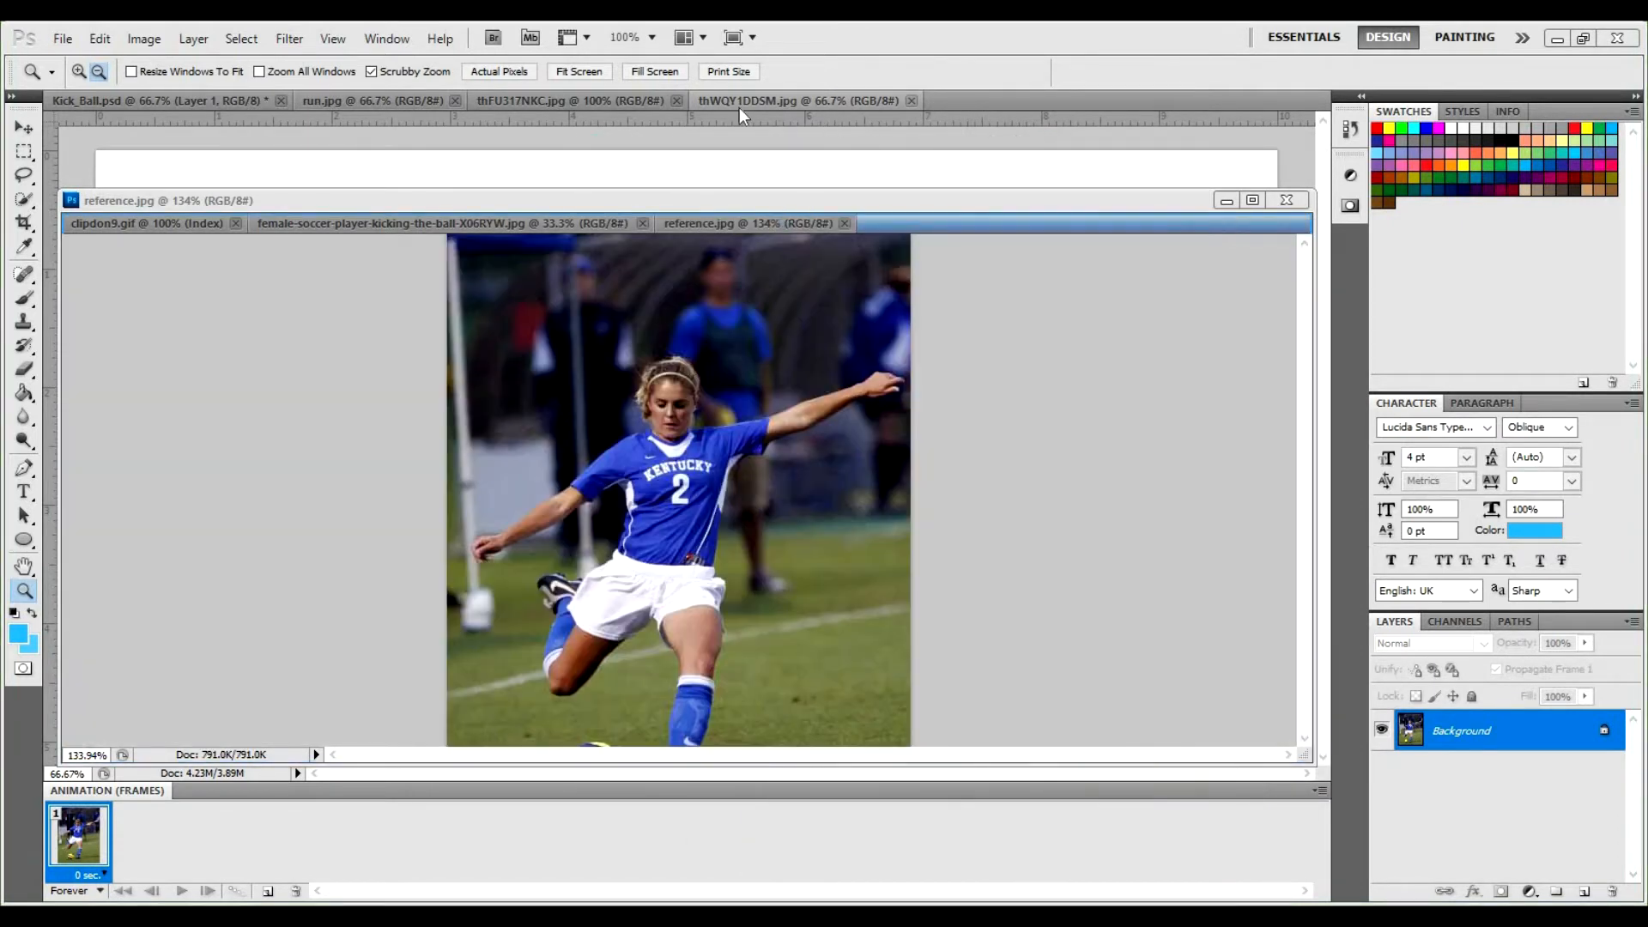
Dock thFU317NKC.jpg, thWQY1DDSM.jpg and run.jpg into the floating reference group.
{"action": "left_click_drag", "start_coordinate": [592, 103], "coordinate": [695, 212]}
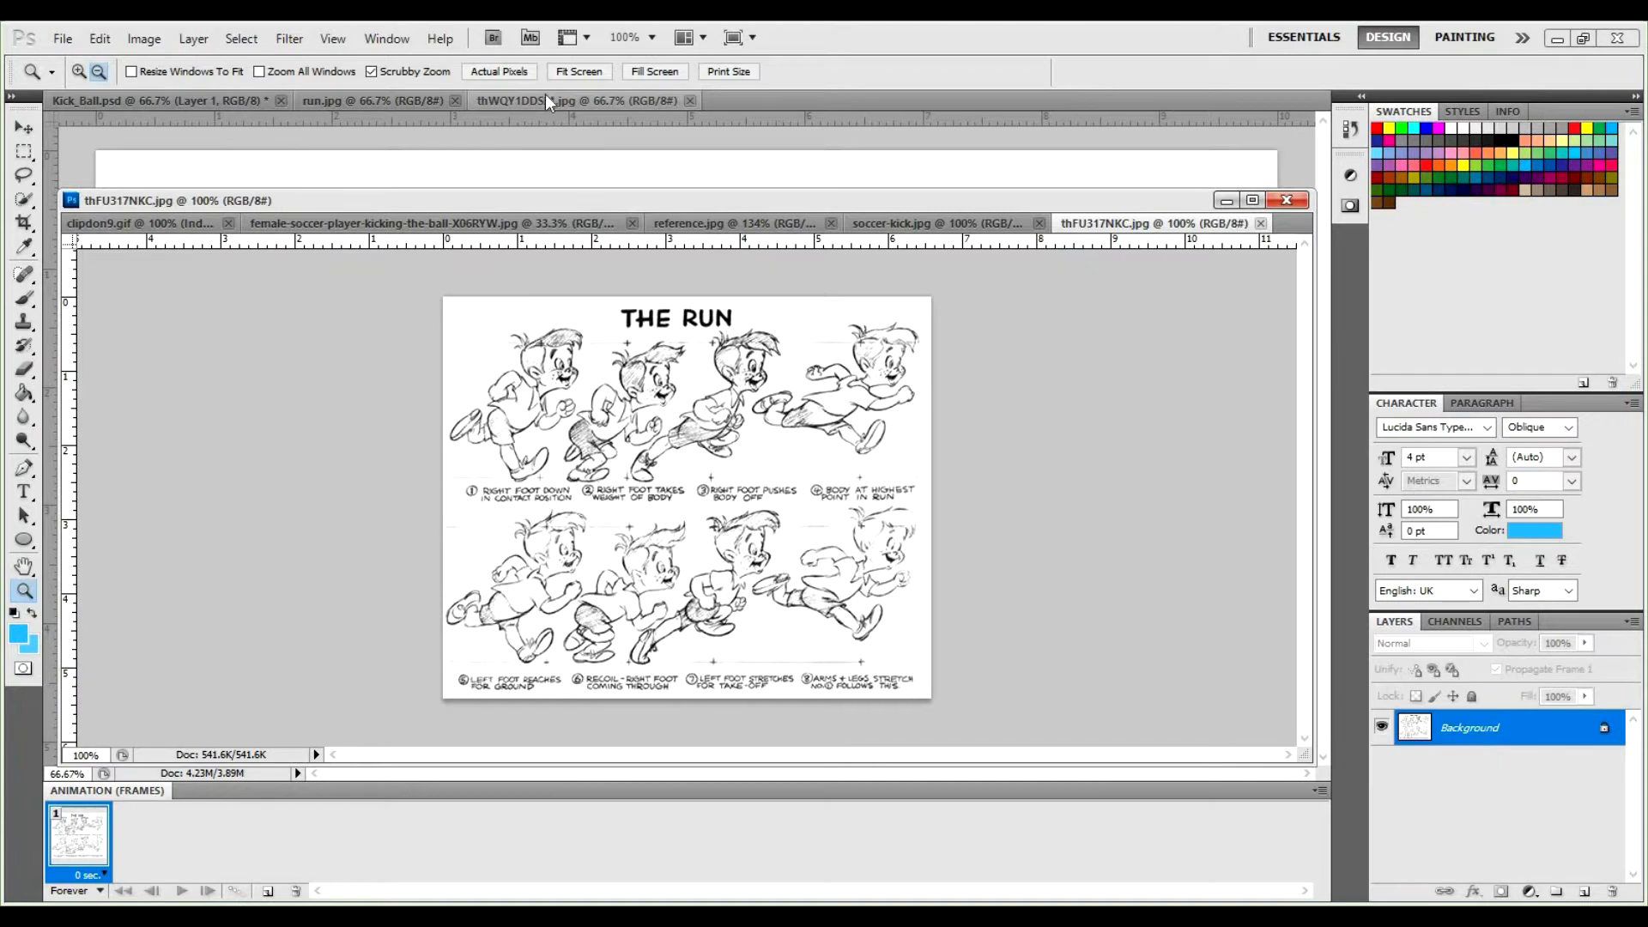
{"action": "left_click_drag", "start_coordinate": [513, 96], "coordinate": [798, 262]}
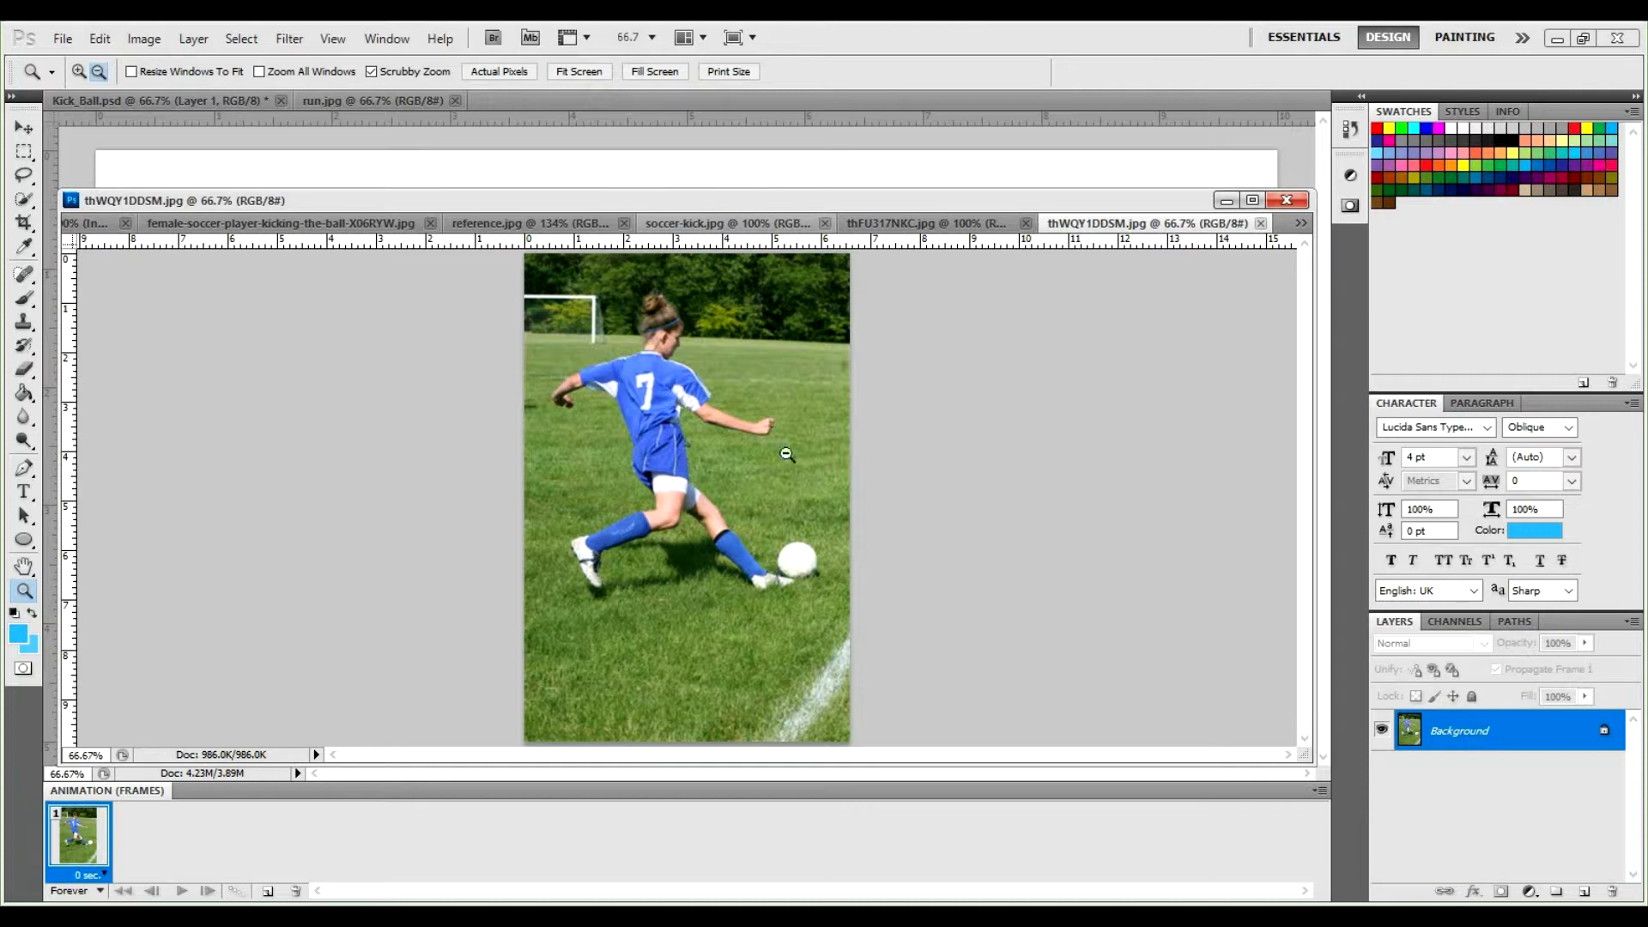
{"action": "left_click_drag", "start_coordinate": [359, 100], "coordinate": [894, 221]}
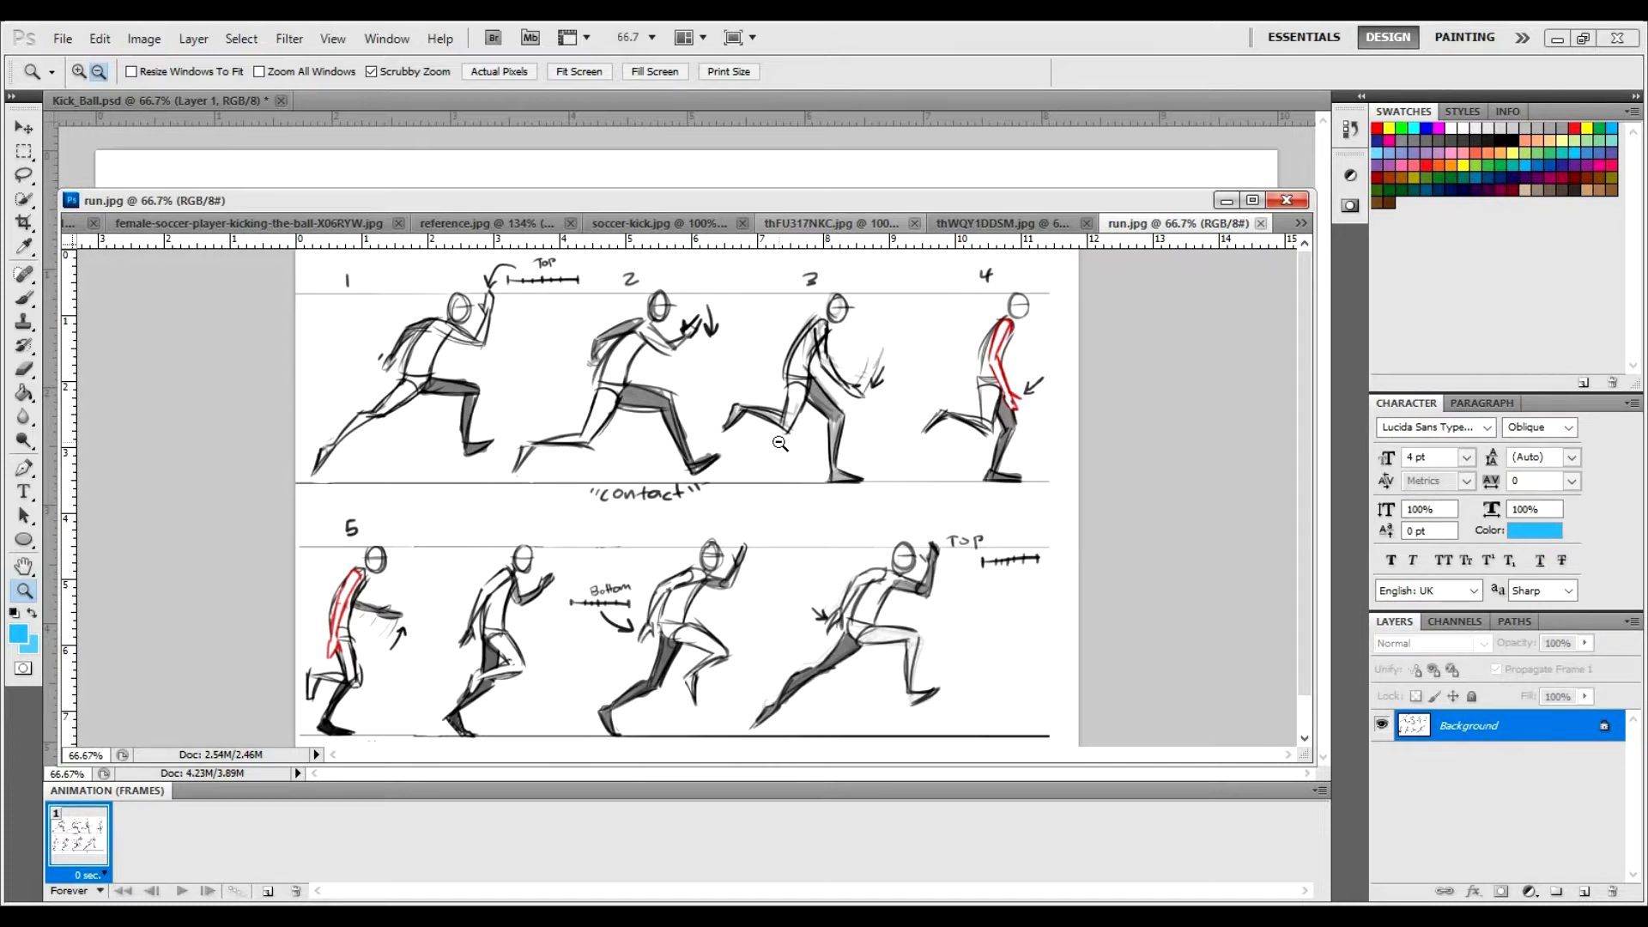
Cut running pose 1 out of run.jpg with a rectangular selection and paste it onto a new layer.
{"action": "key", "text": "m"}
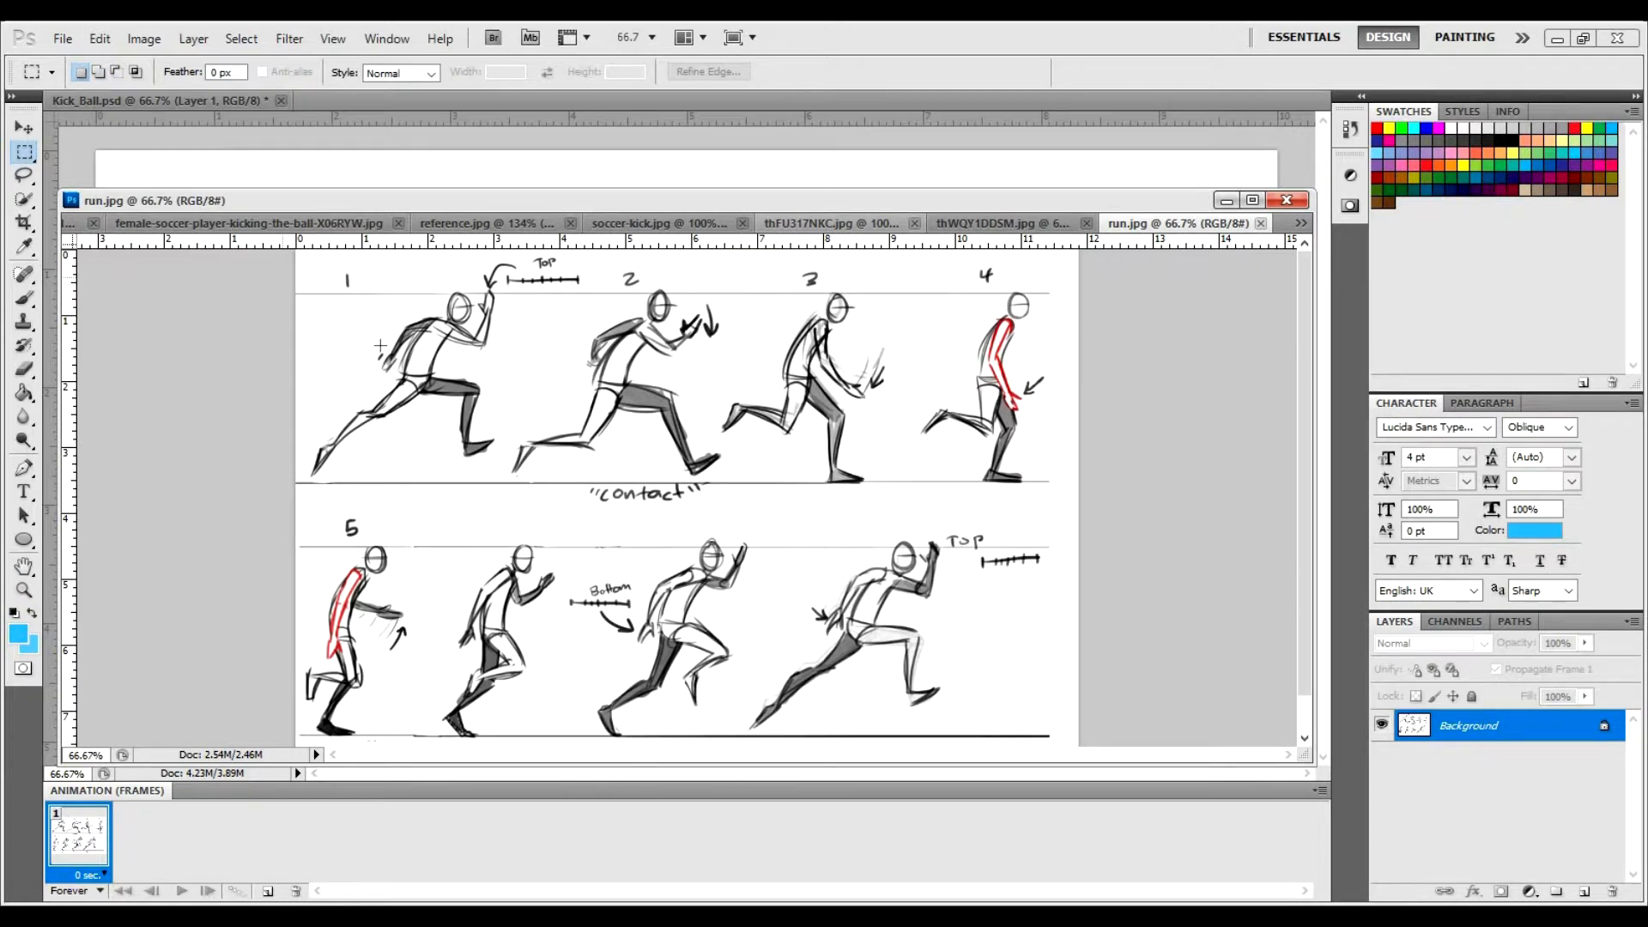
{"action": "left_click_drag", "start_coordinate": [297, 277], "coordinate": [500, 483]}
{"action": "key", "text": "v"}
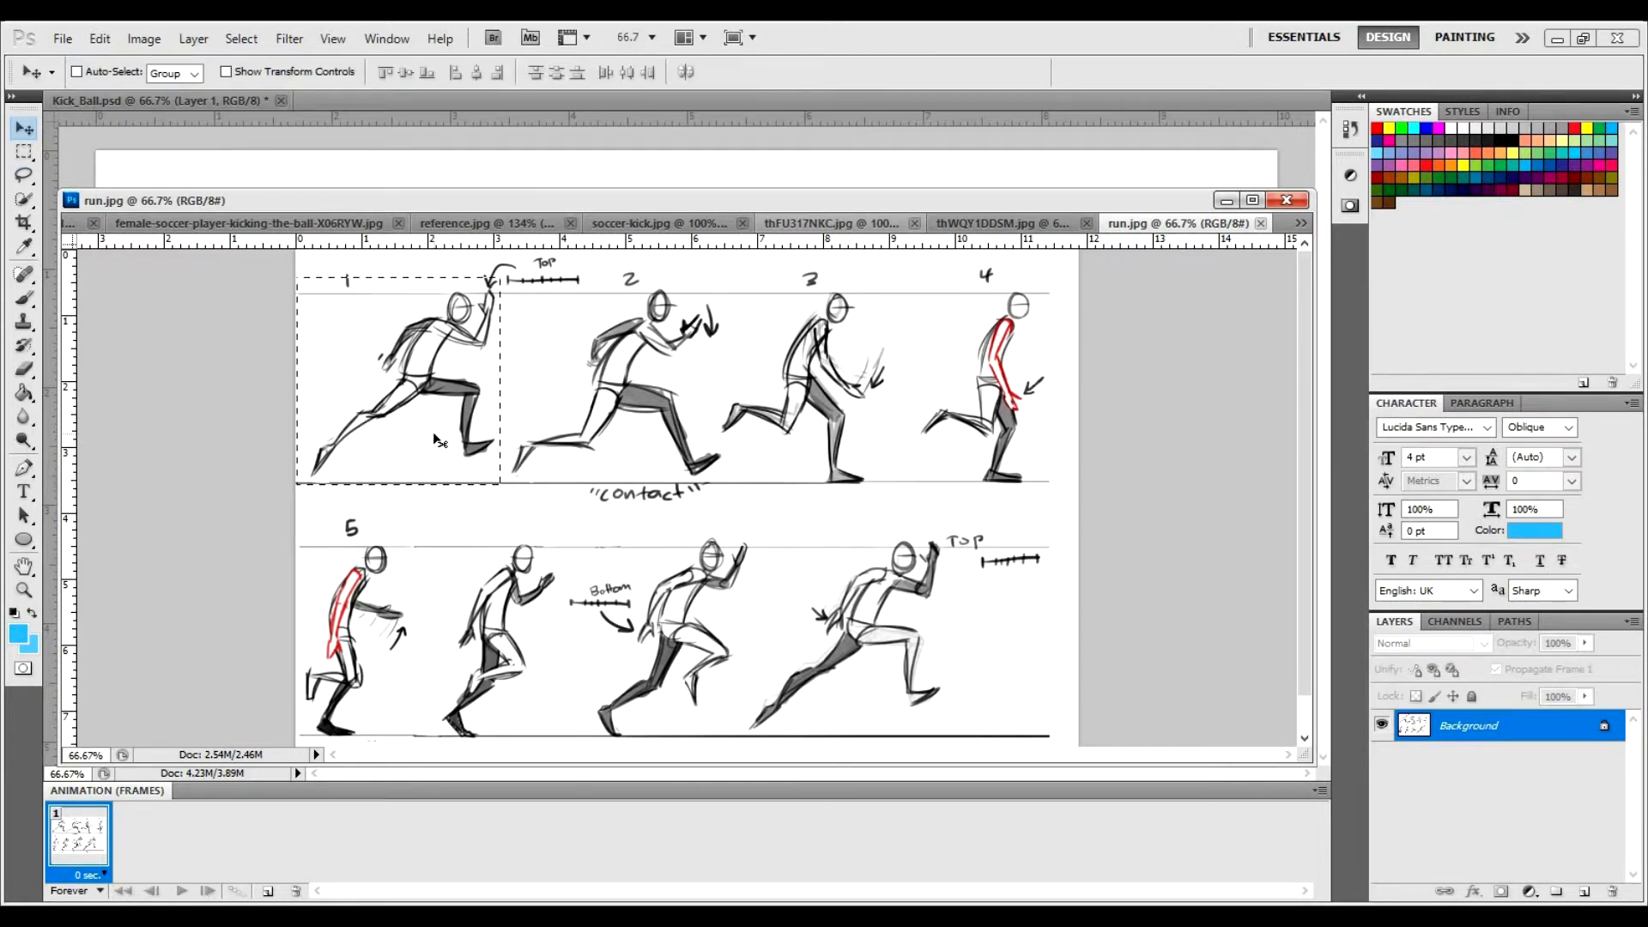
{"action": "key", "text": "alt+BackSpace"}
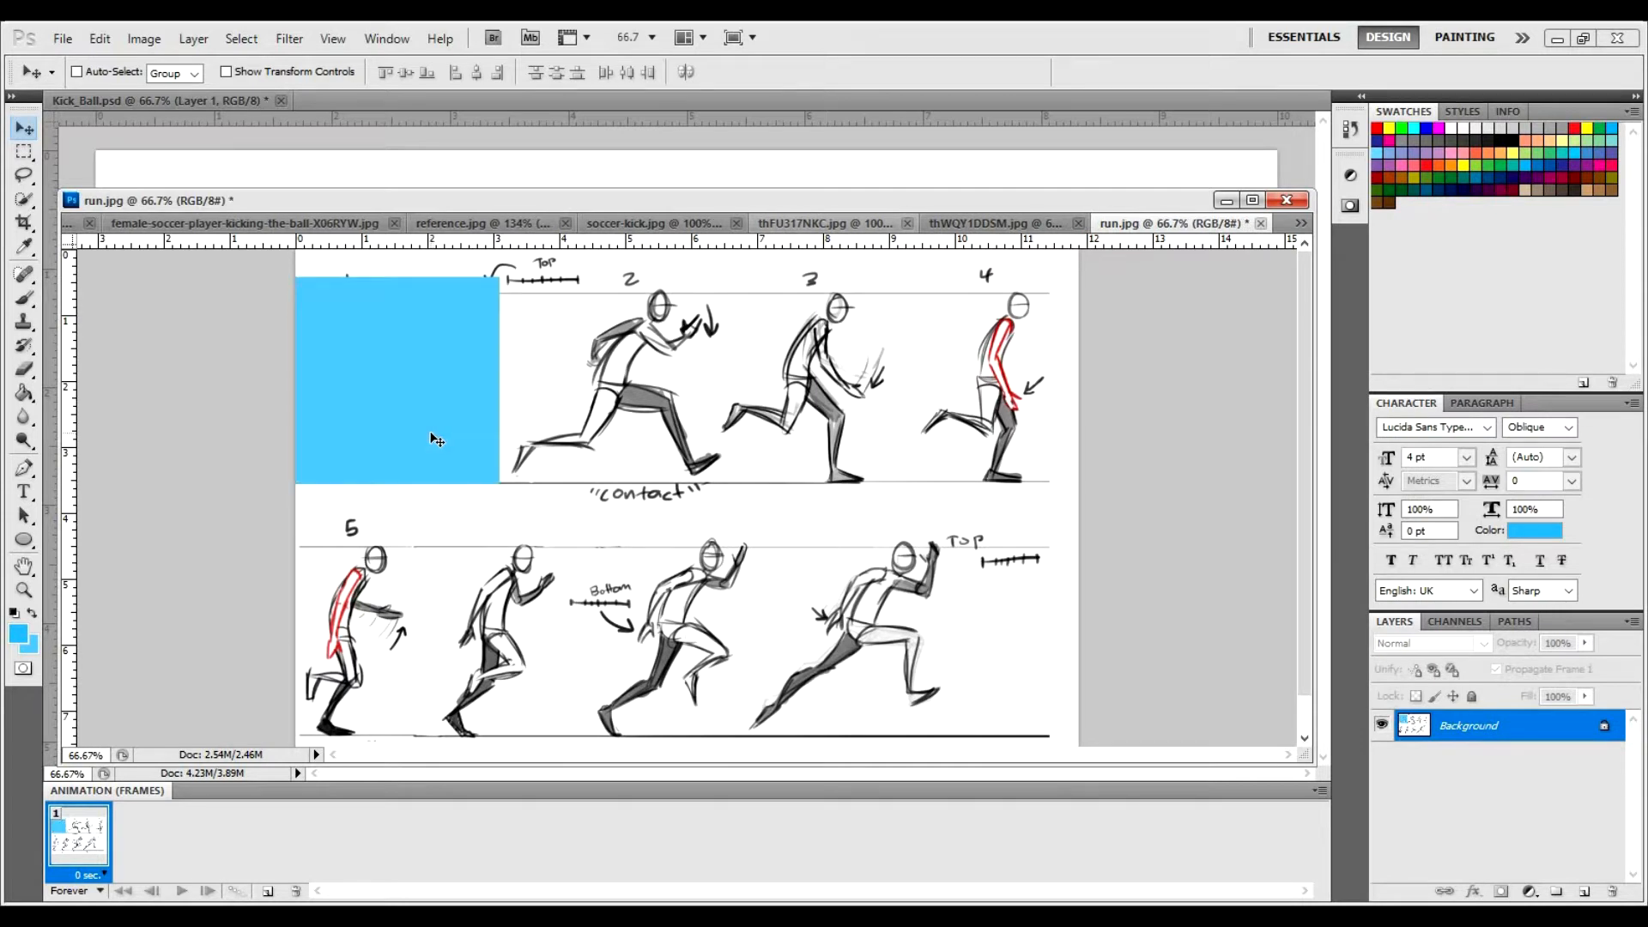
{"action": "key", "text": "ctrl+v"}
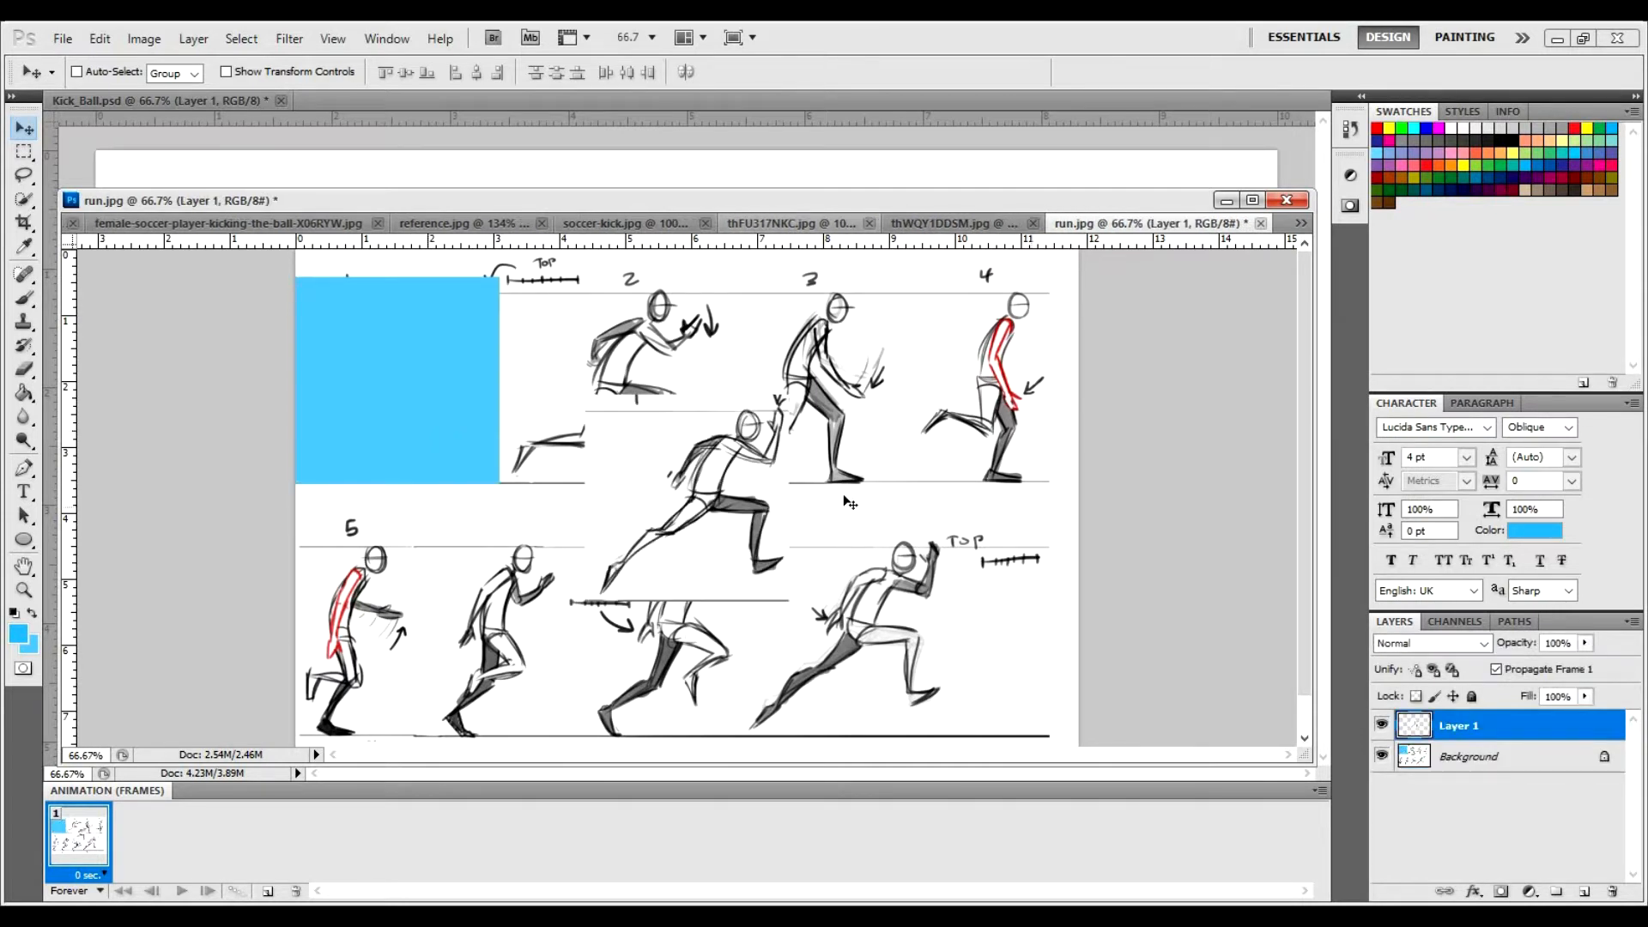
Set the pasted pose's layer opacity to 61% and overlay it on running pose 2 to compare the two.
{"action": "left_click", "coordinate": [1583, 646]}
{"action": "left_click_drag", "start_coordinate": [1510, 659], "coordinate": [1543, 658]}
{"action": "left_click_drag", "start_coordinate": [755, 590], "coordinate": [657, 478]}
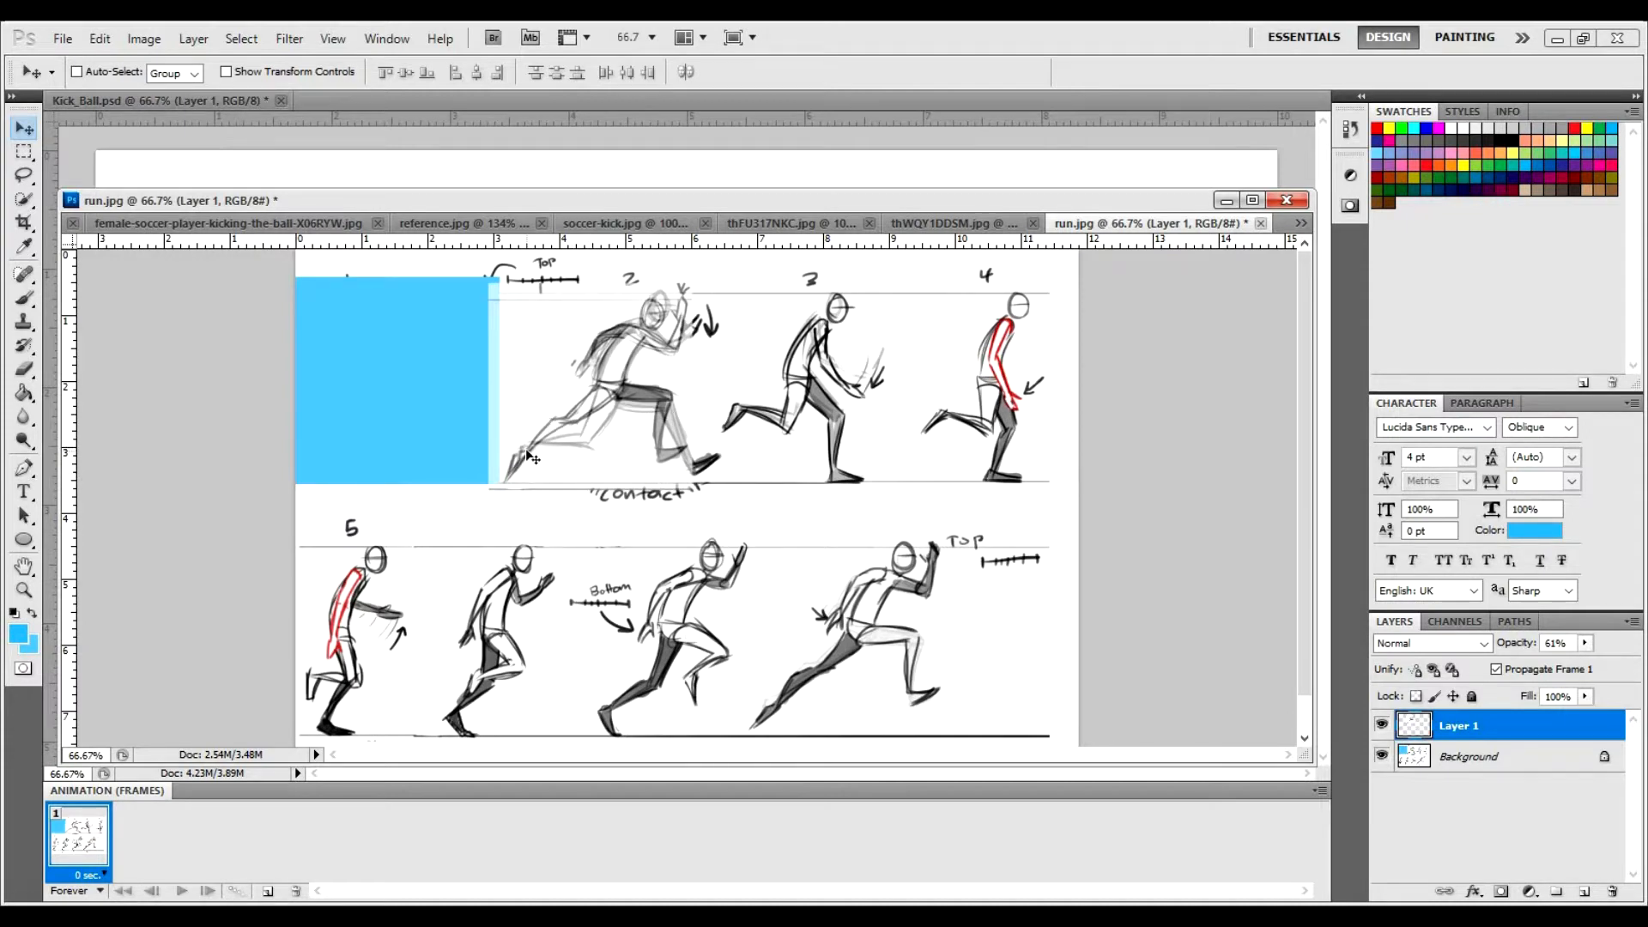
{"action": "left_click_drag", "start_coordinate": [631, 430], "coordinate": [637, 430]}
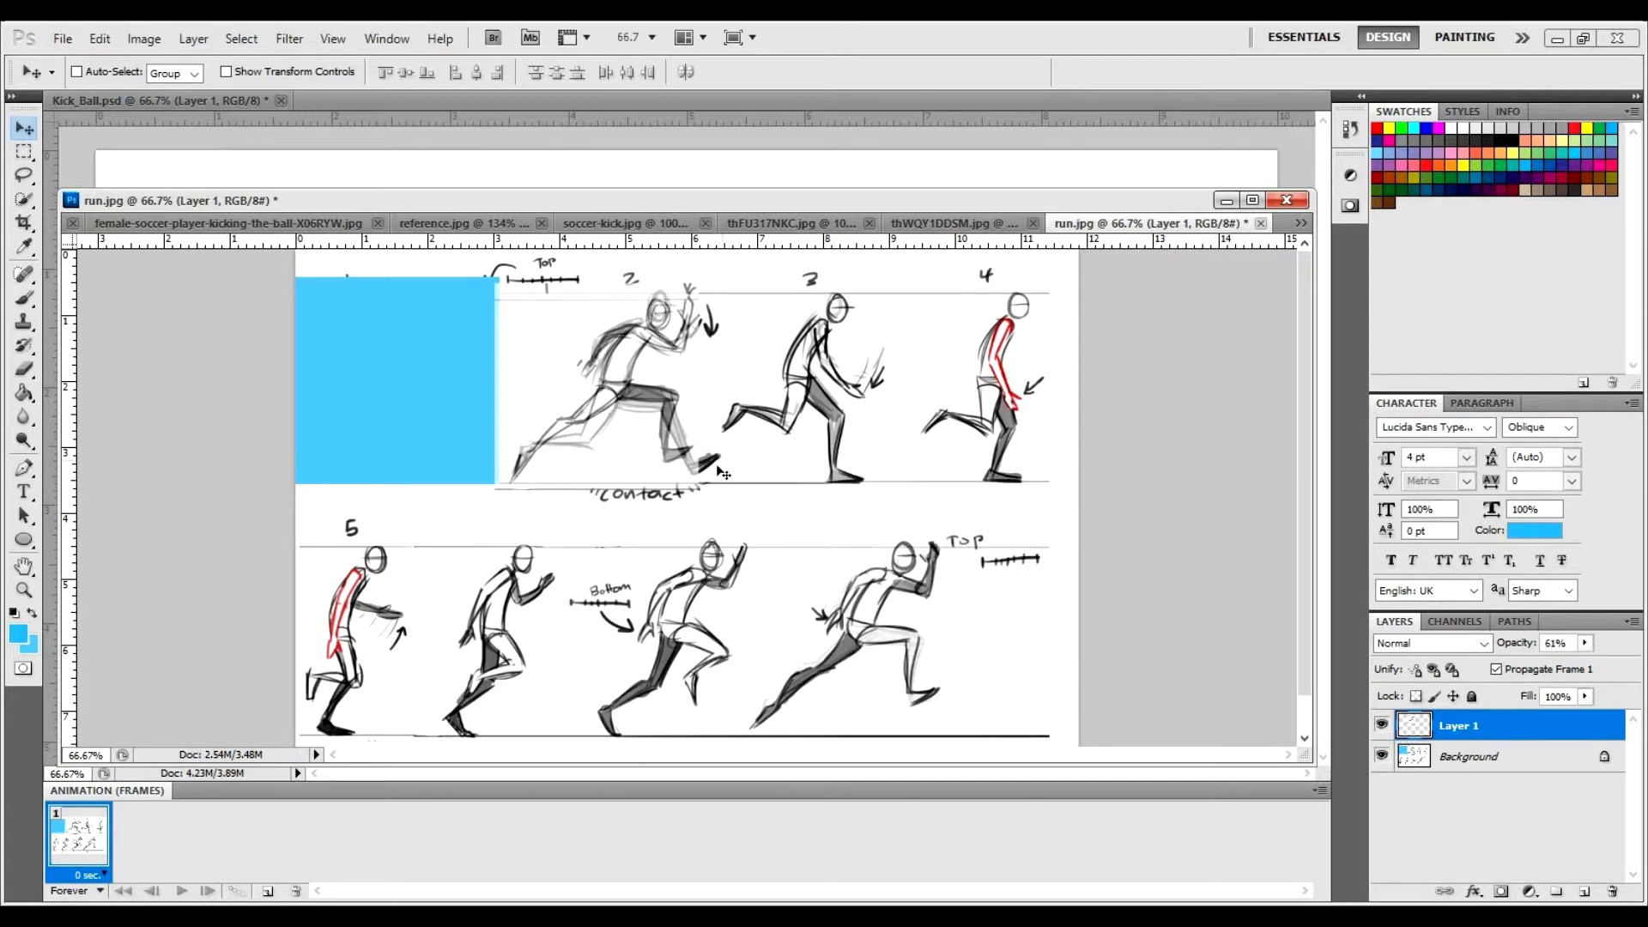
{"action": "left_click", "coordinate": [1381, 725]}
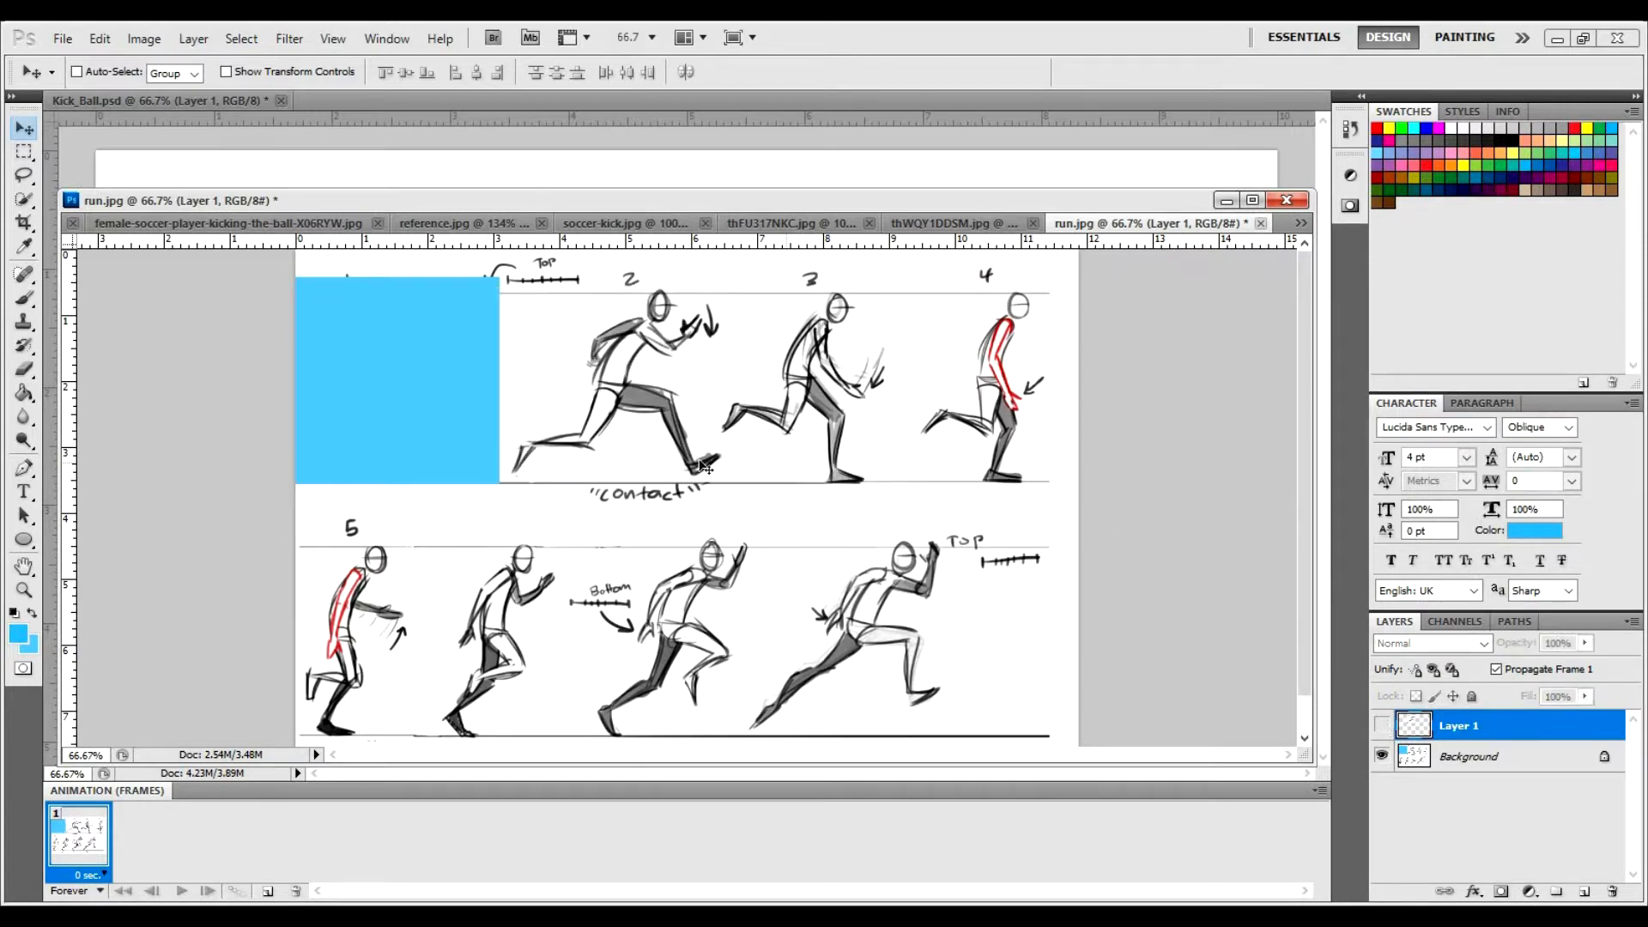
{"action": "left_click", "coordinate": [1386, 727]}
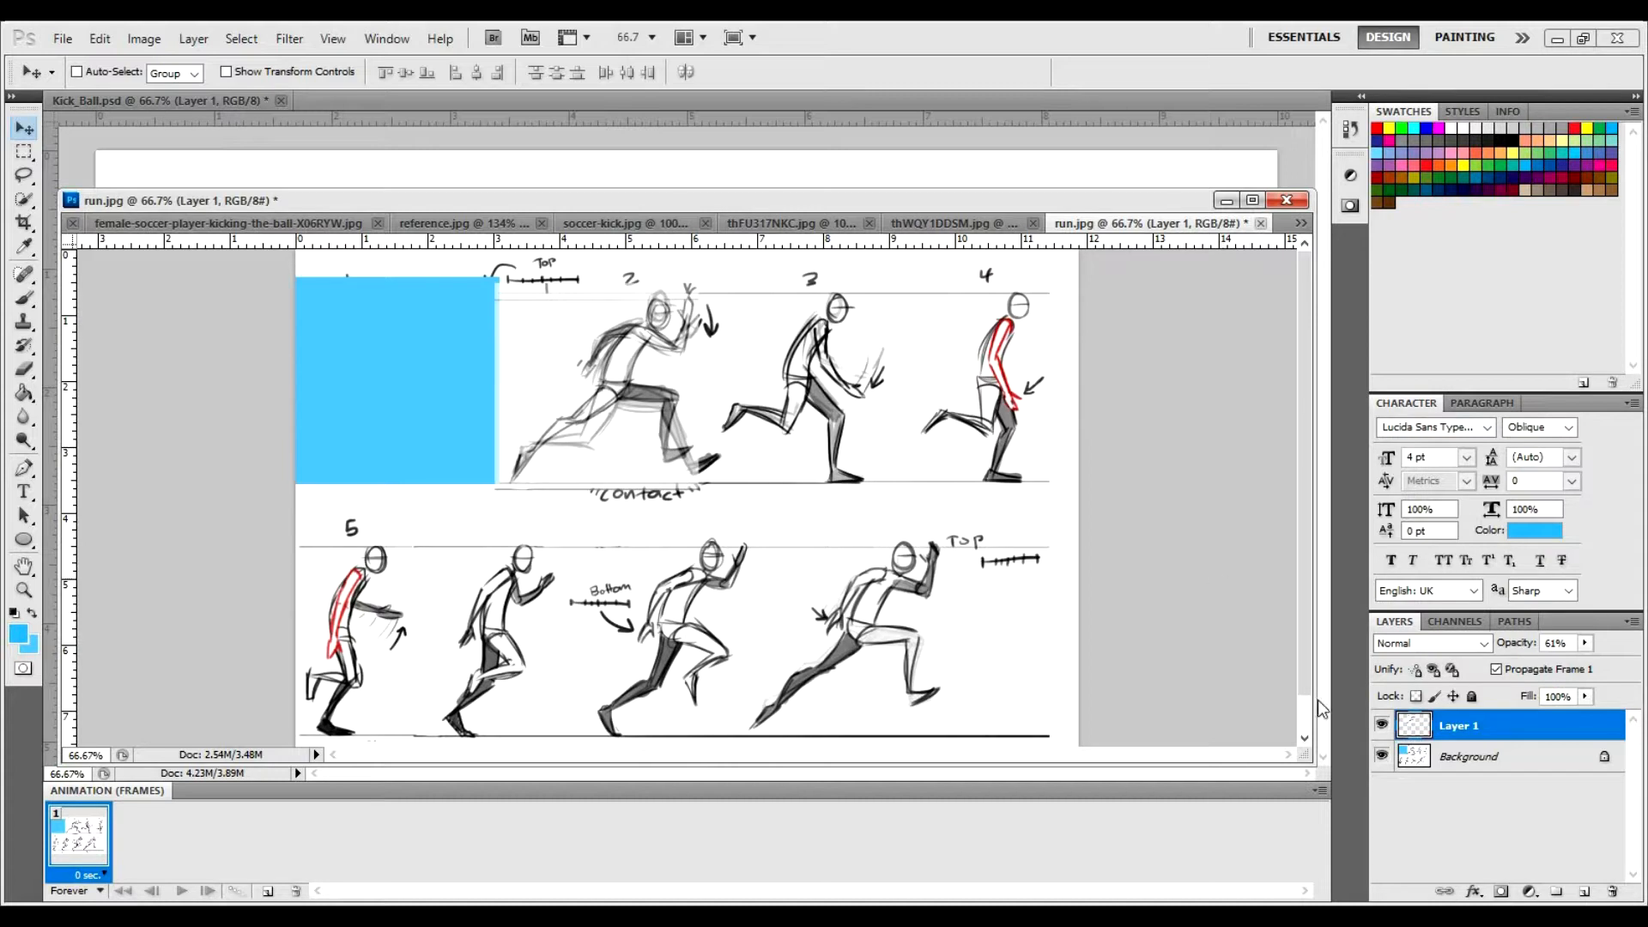
Set the pasted pose's layer to 100% opacity and slide it back over the blank pose 1 area.
{"action": "left_click", "coordinate": [1382, 725]}
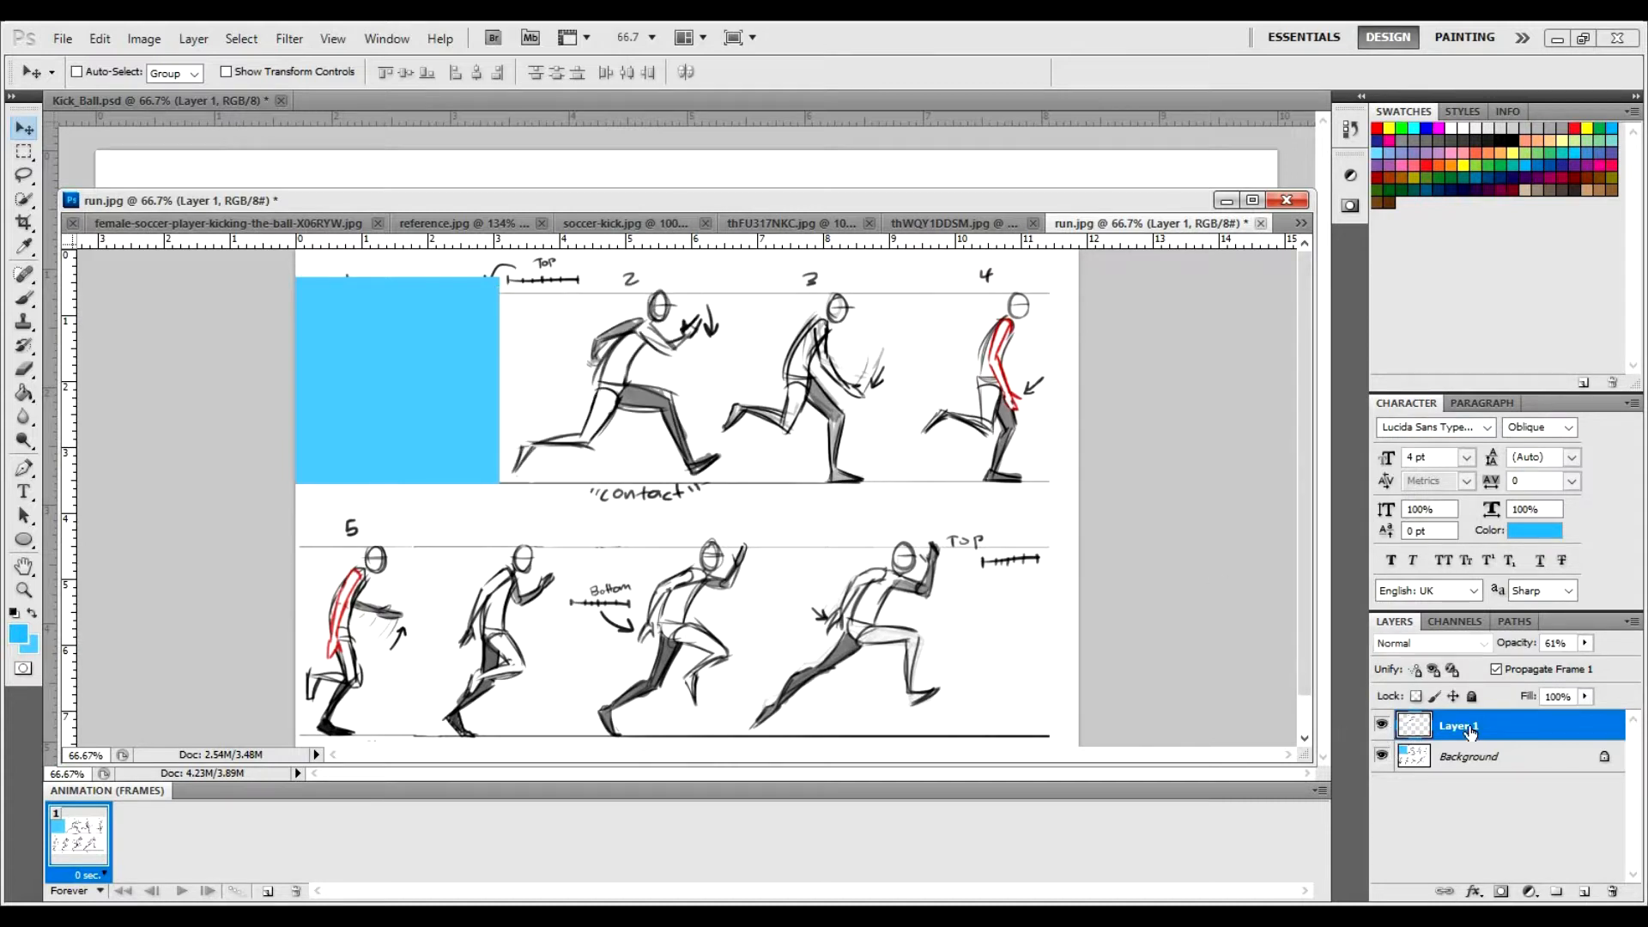
{"action": "left_click", "coordinate": [1584, 642]}
{"action": "left_click_drag", "start_coordinate": [1584, 663], "coordinate": [1626, 662]}
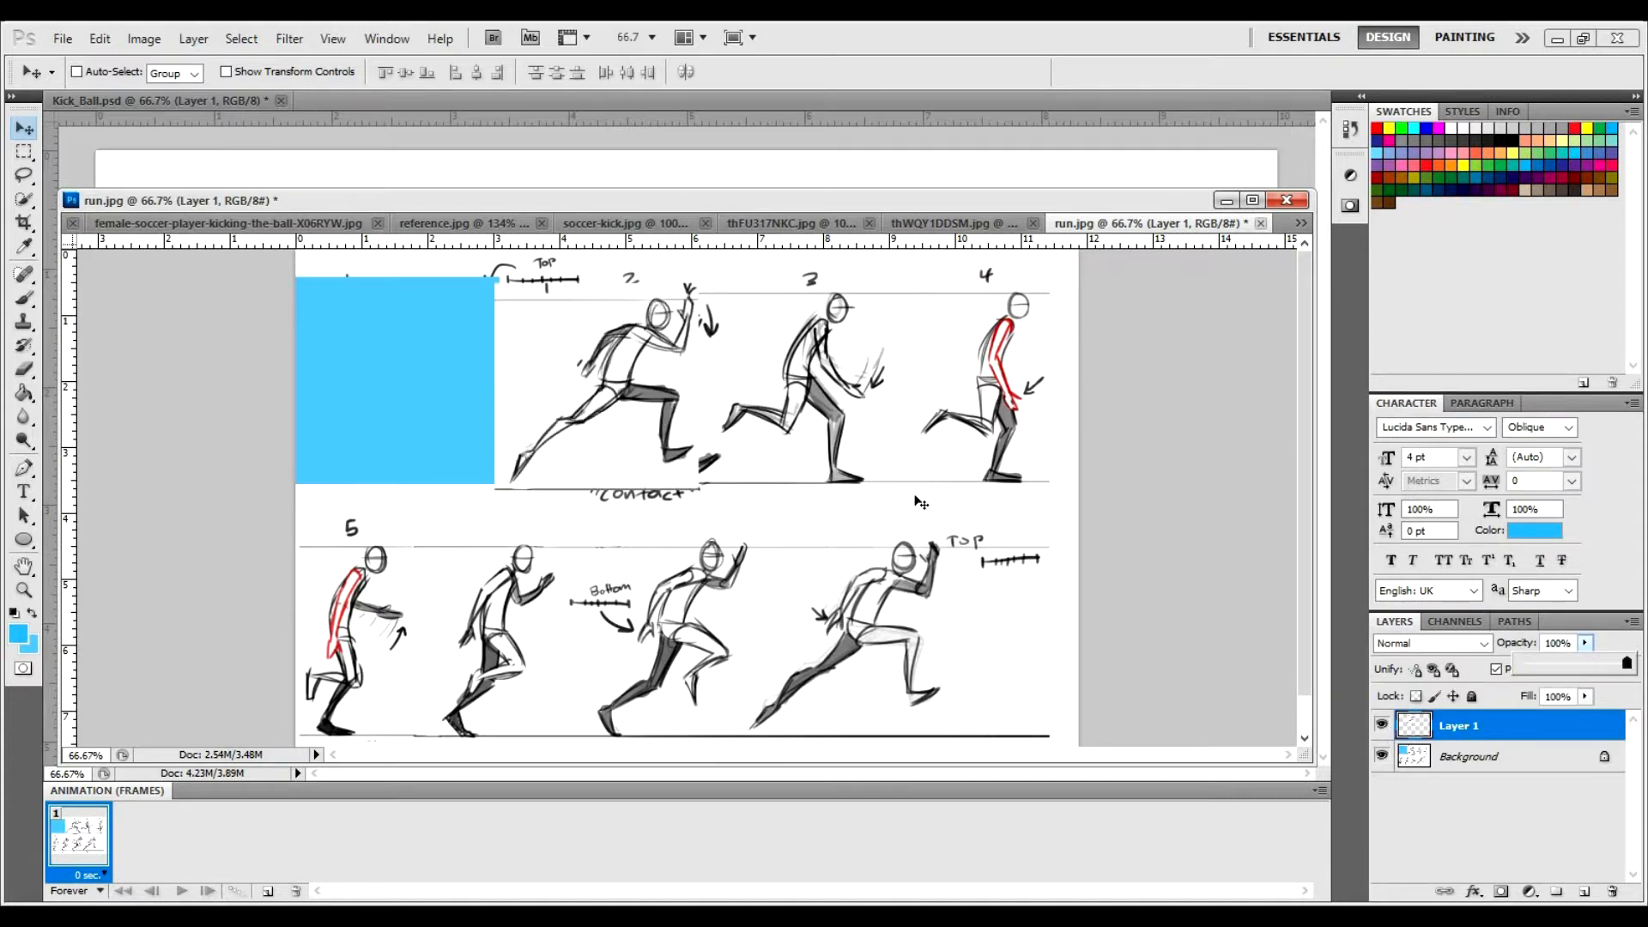
{"action": "left_click_drag", "start_coordinate": [592, 483], "coordinate": [395, 478]}
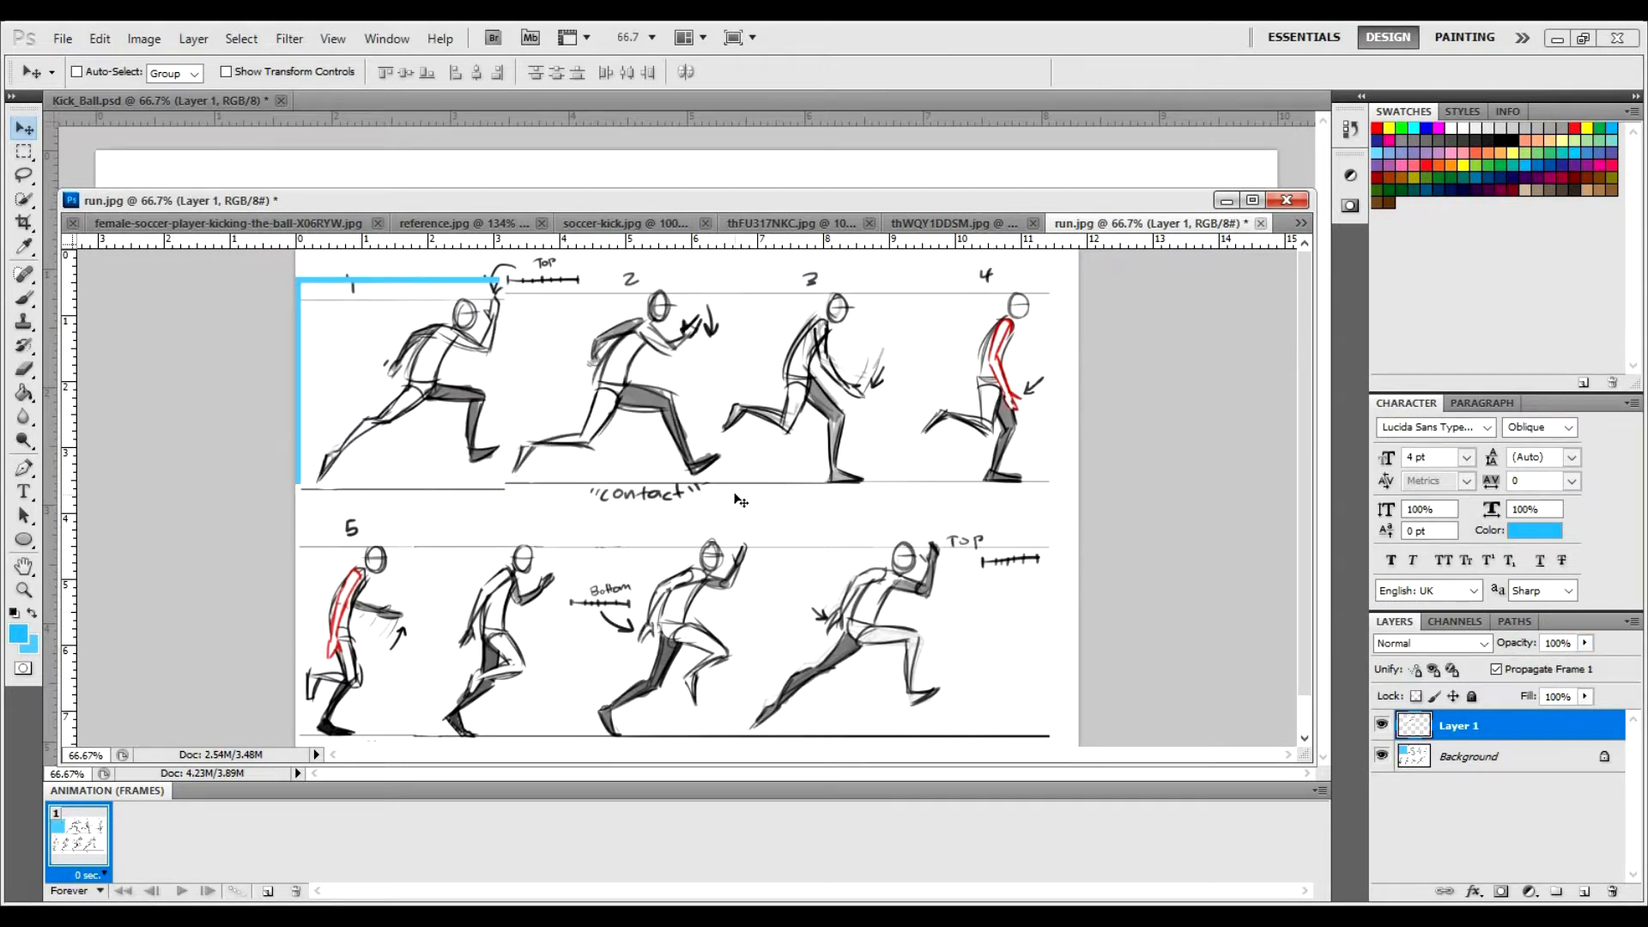
Undo the cut, paste and overlay edits of running pose 1 in run.jpg and clear the selection.
{"action": "key", "text": "6"}
{"action": "key", "text": "1"}
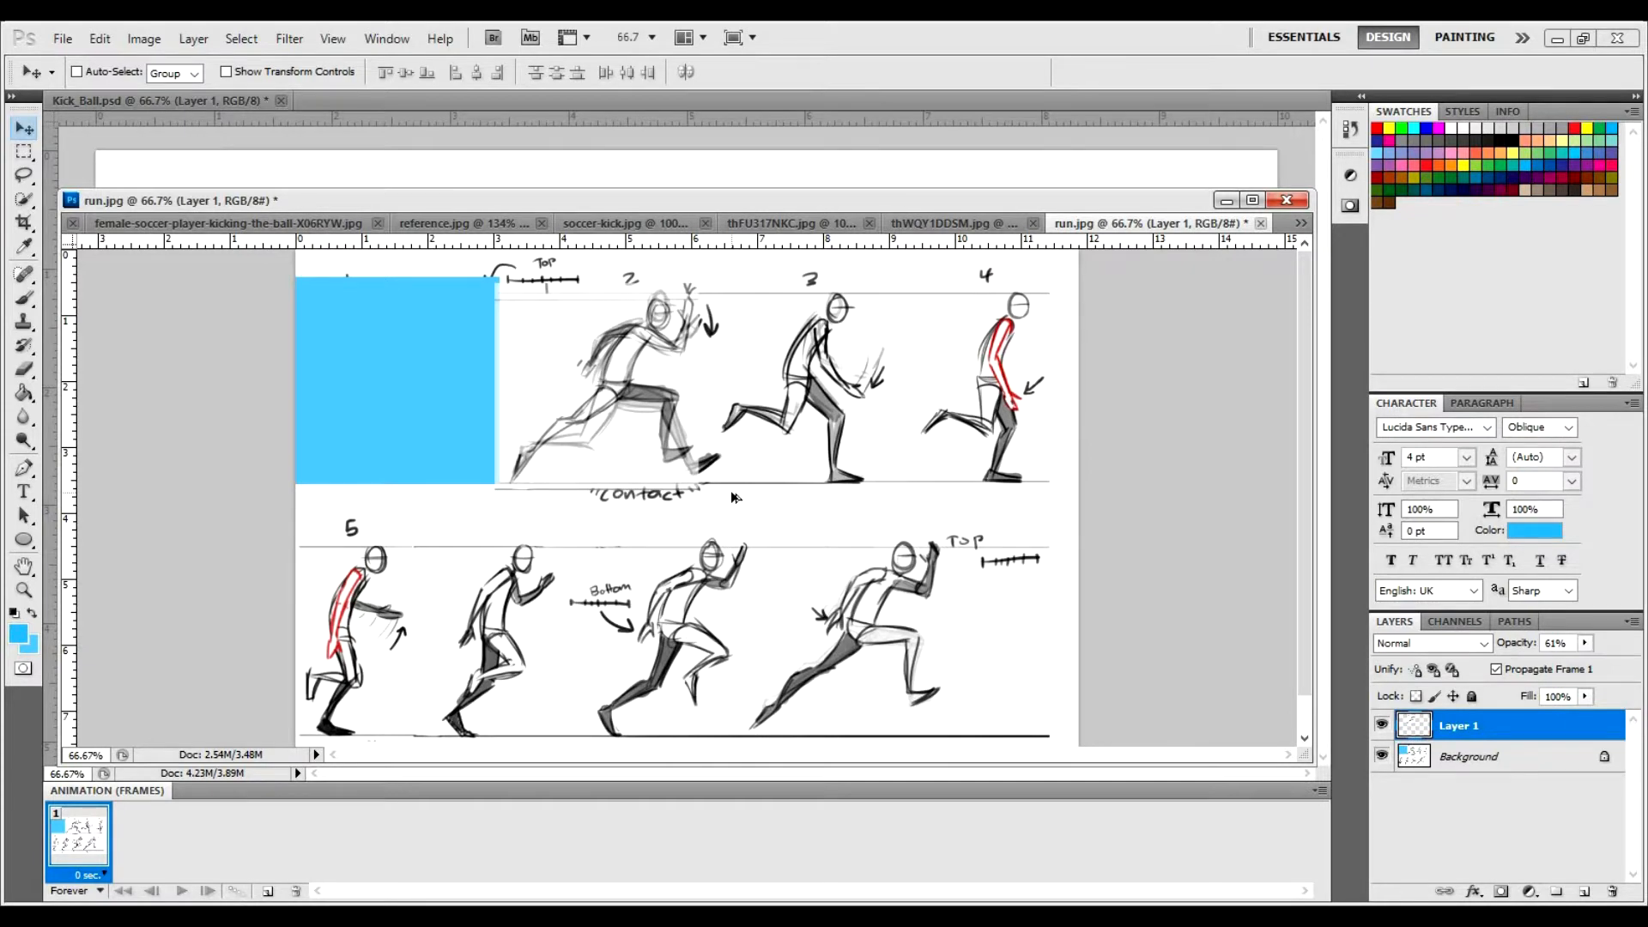
{"action": "key", "text": "ctrl+alt+z"}
{"action": "key", "text": "ctrl+alt+z"}
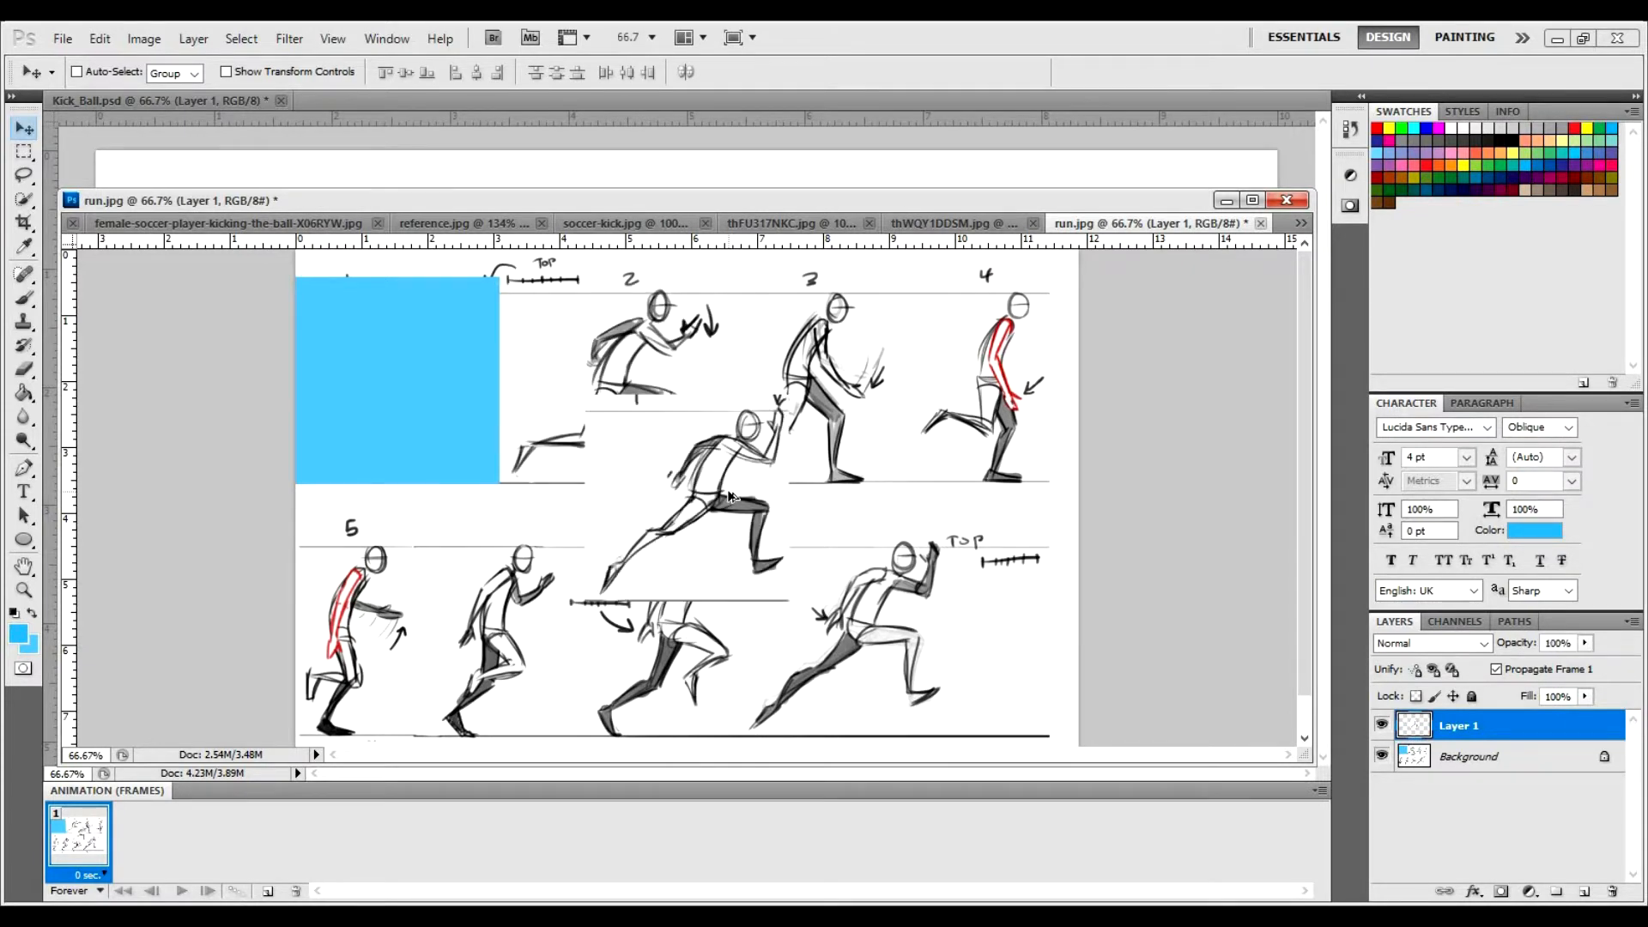
{"action": "key", "text": "ctrl+alt+z"}
{"action": "key", "text": "ctrl+alt+z"}
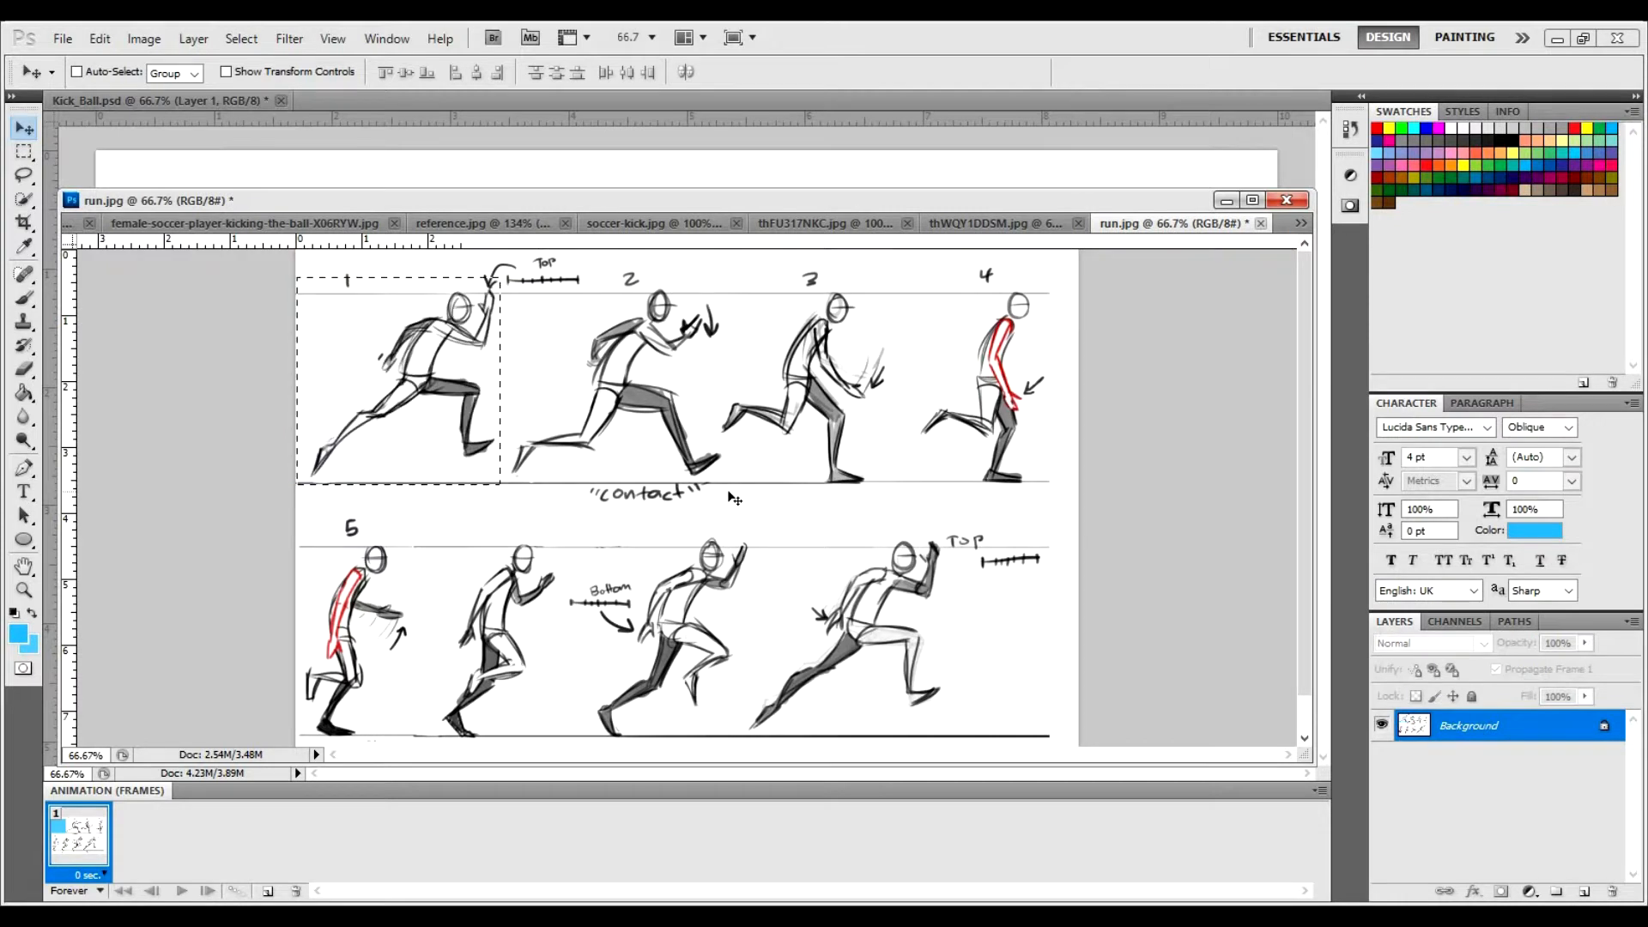
{"action": "key", "text": "m"}
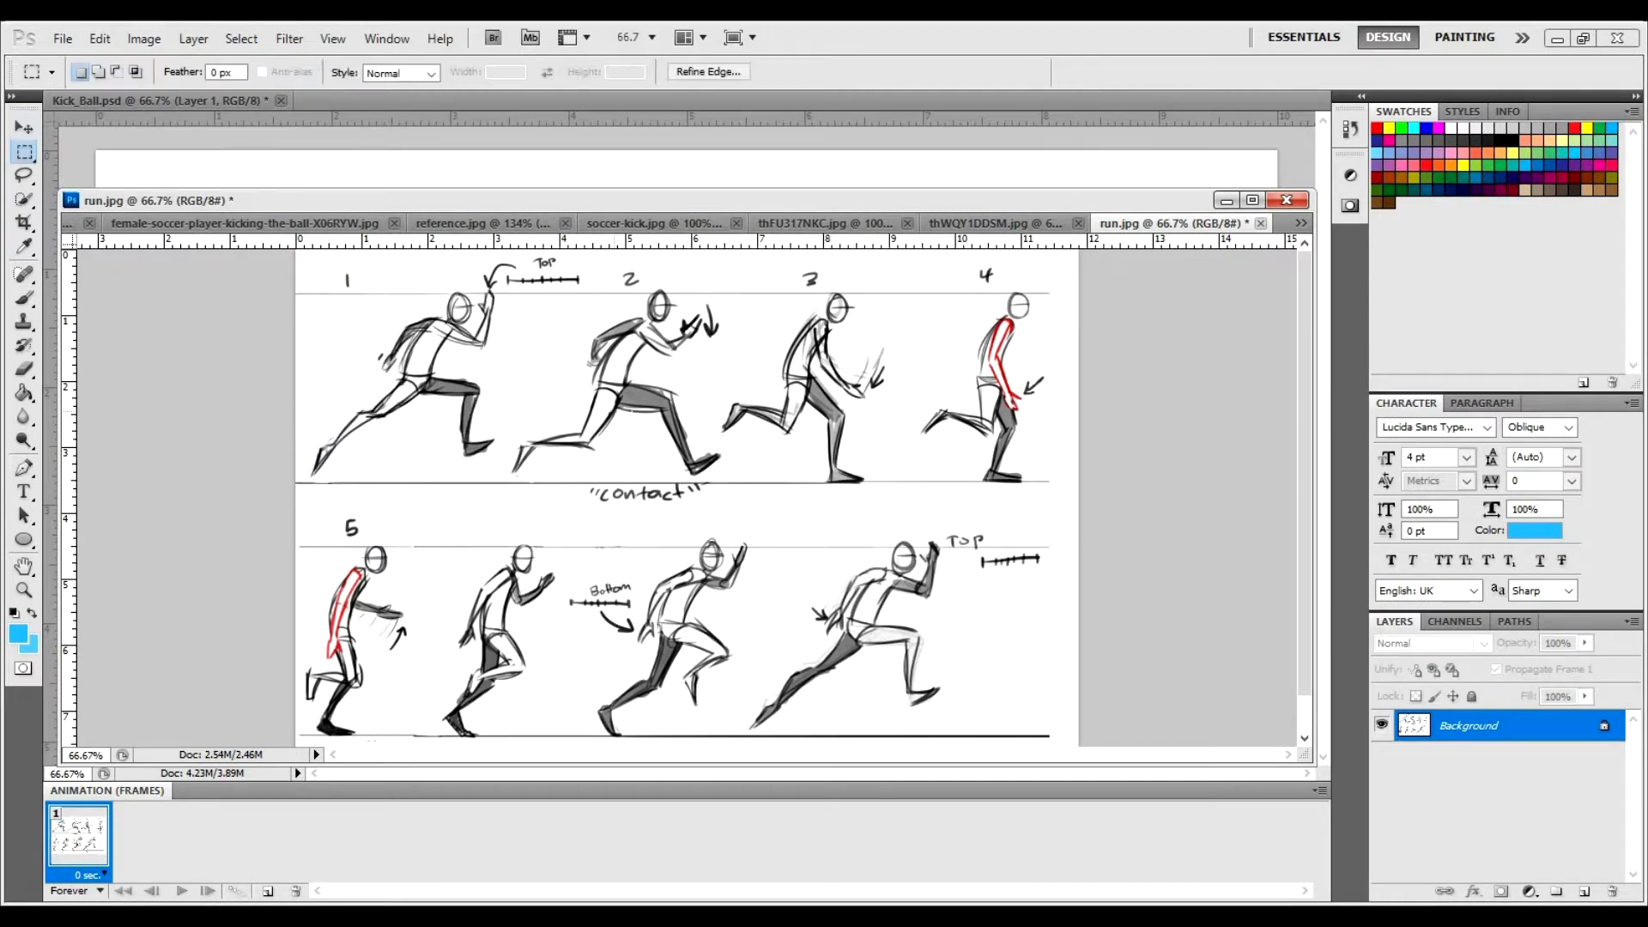
{"action": "left_click", "coordinate": [144, 157]}
{"action": "left_click", "coordinate": [139, 36]}
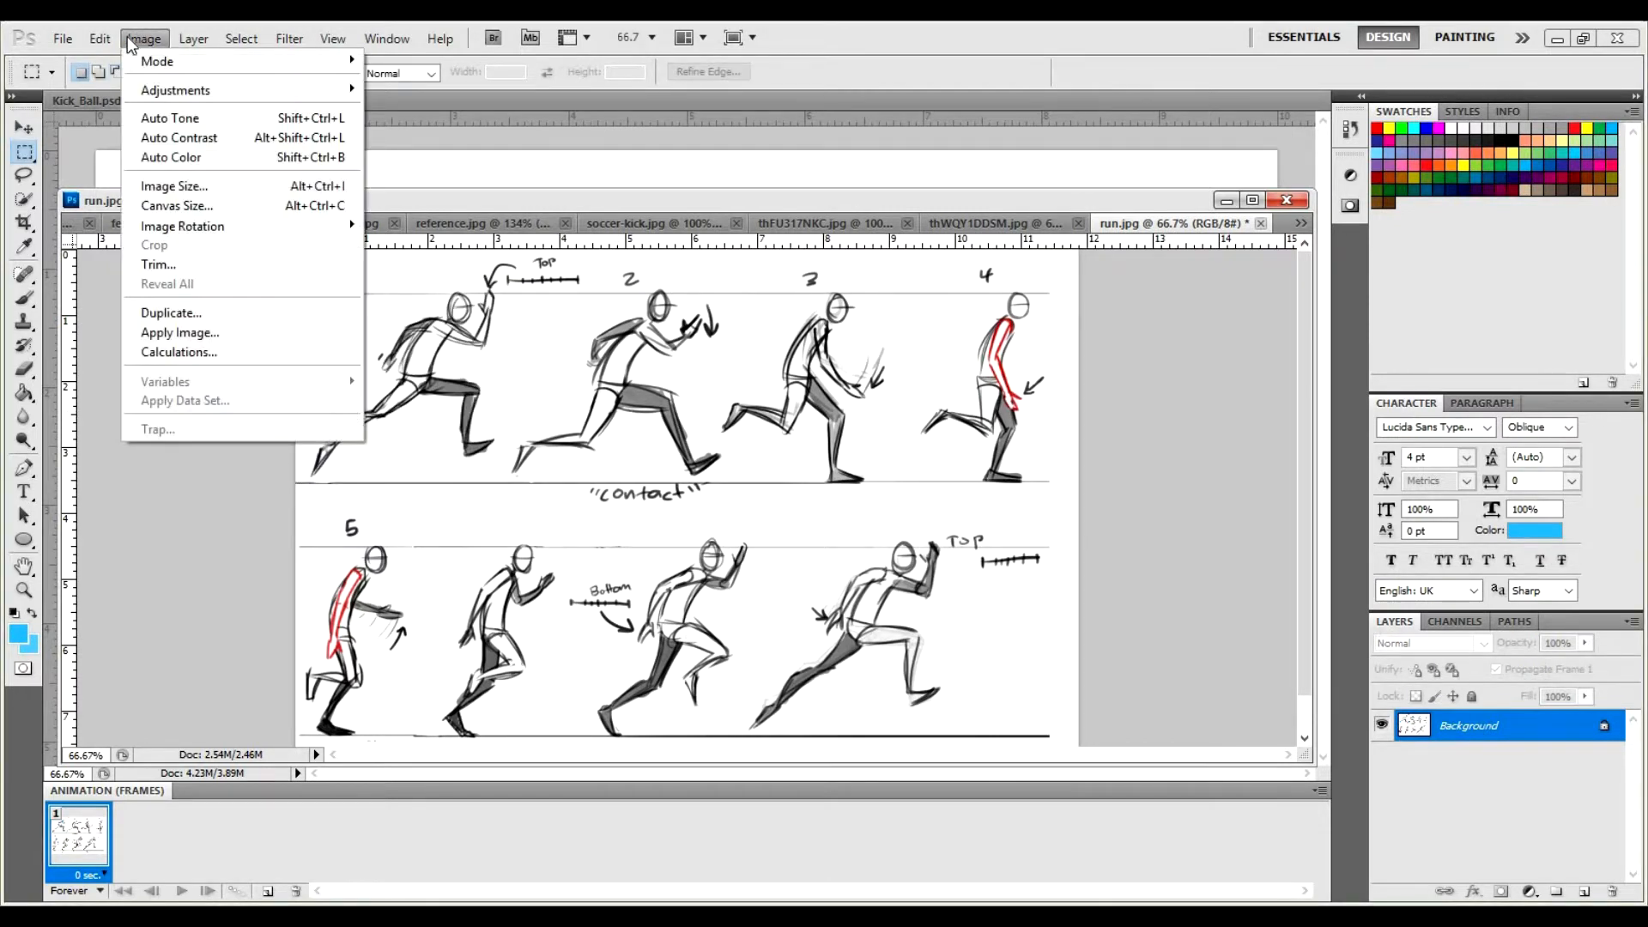
{"action": "mouse_move", "coordinate": [93, 41]}
{"action": "mouse_move", "coordinate": [204, 36]}
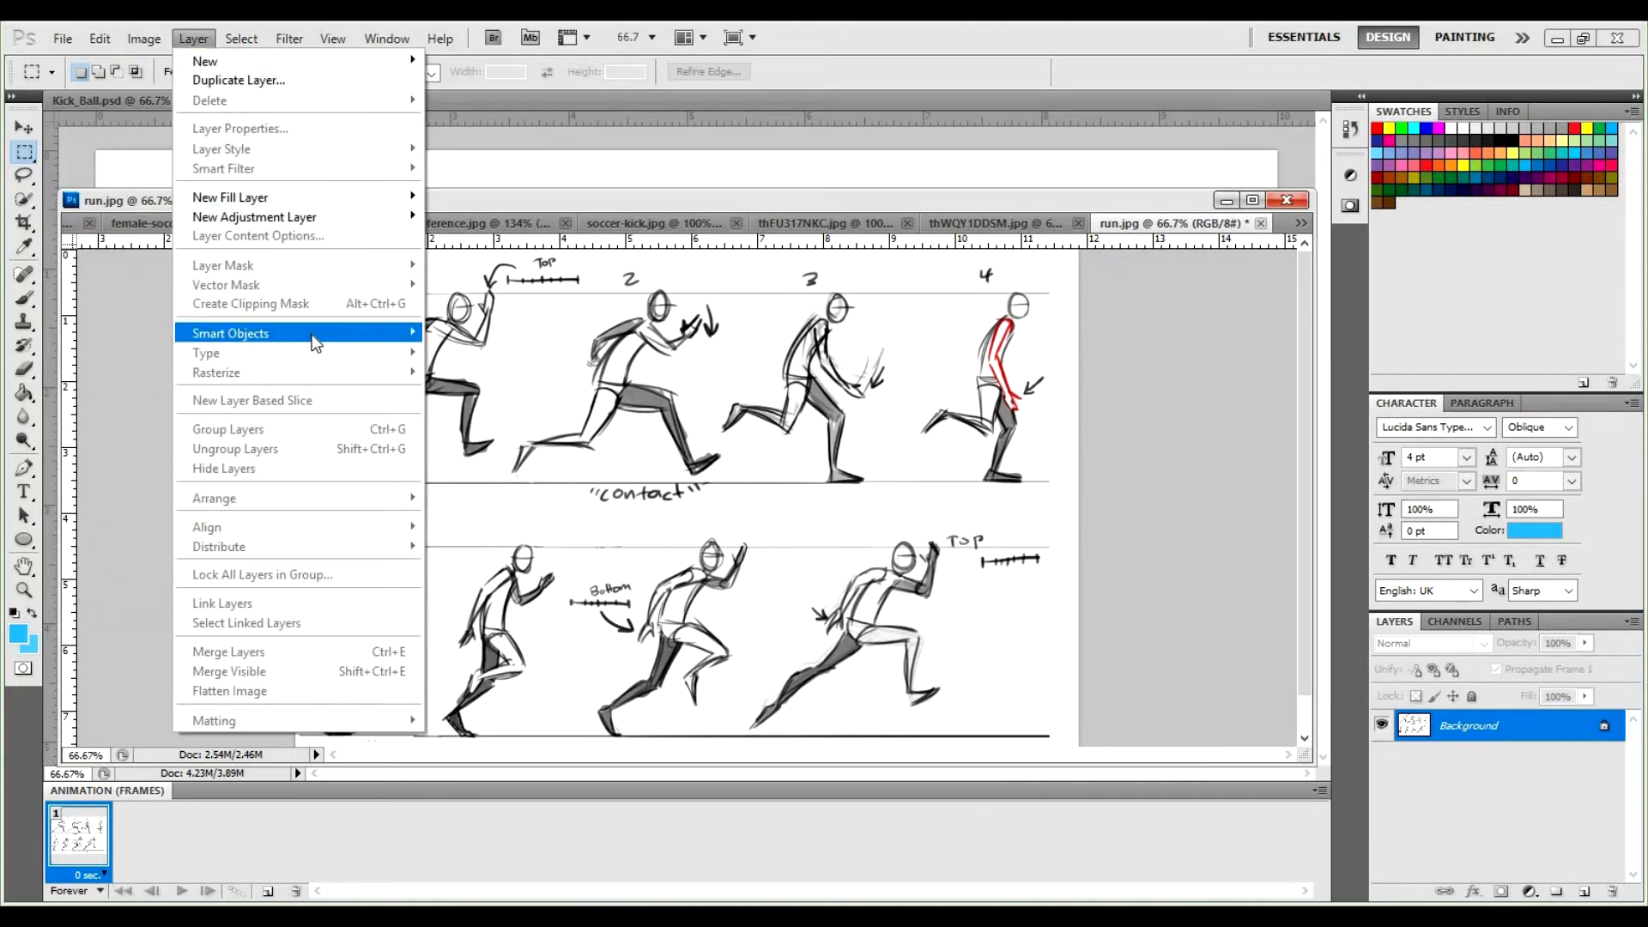
{"action": "mouse_move", "coordinate": [261, 34]}
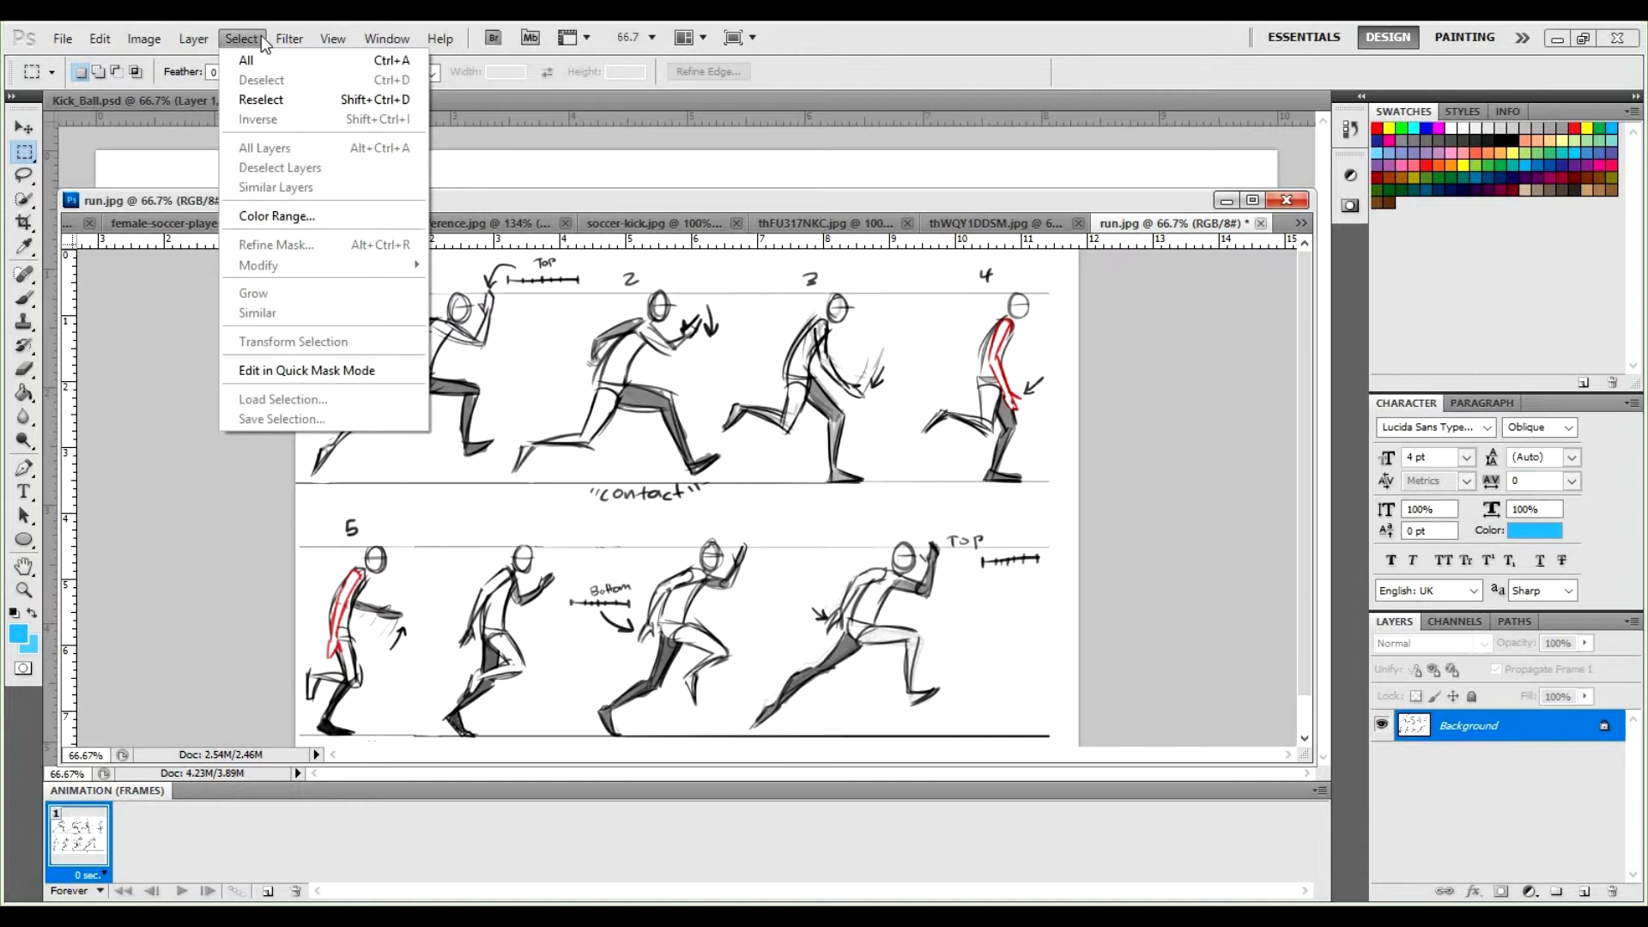
{"action": "mouse_move", "coordinate": [390, 35]}
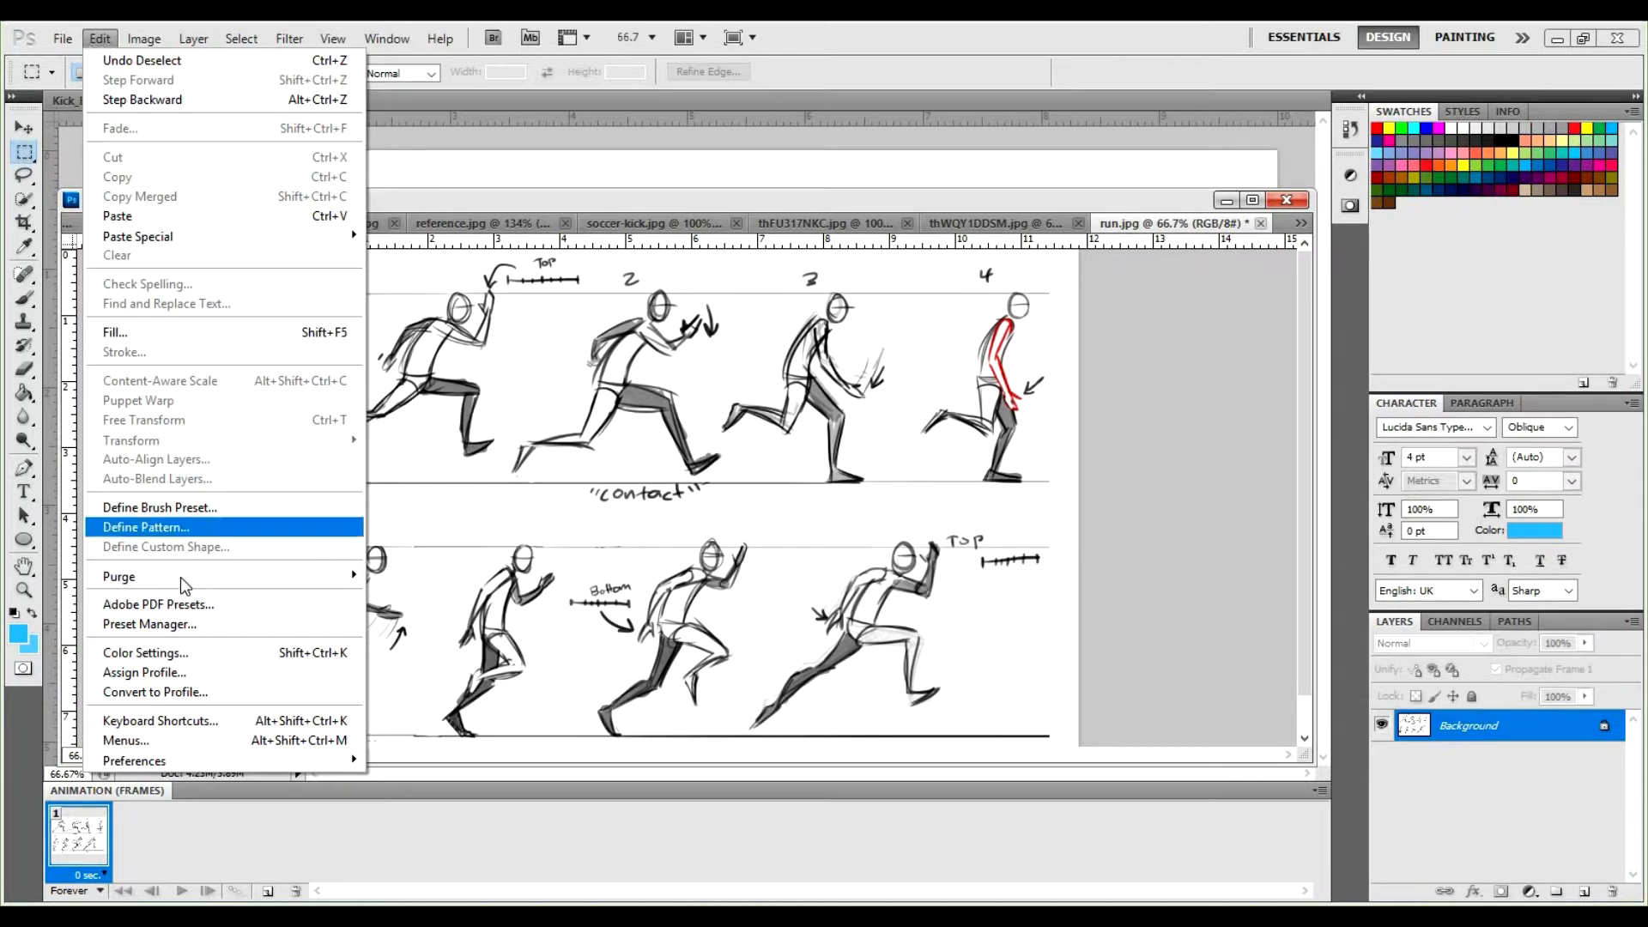
{"action": "mouse_move", "coordinate": [182, 584]}
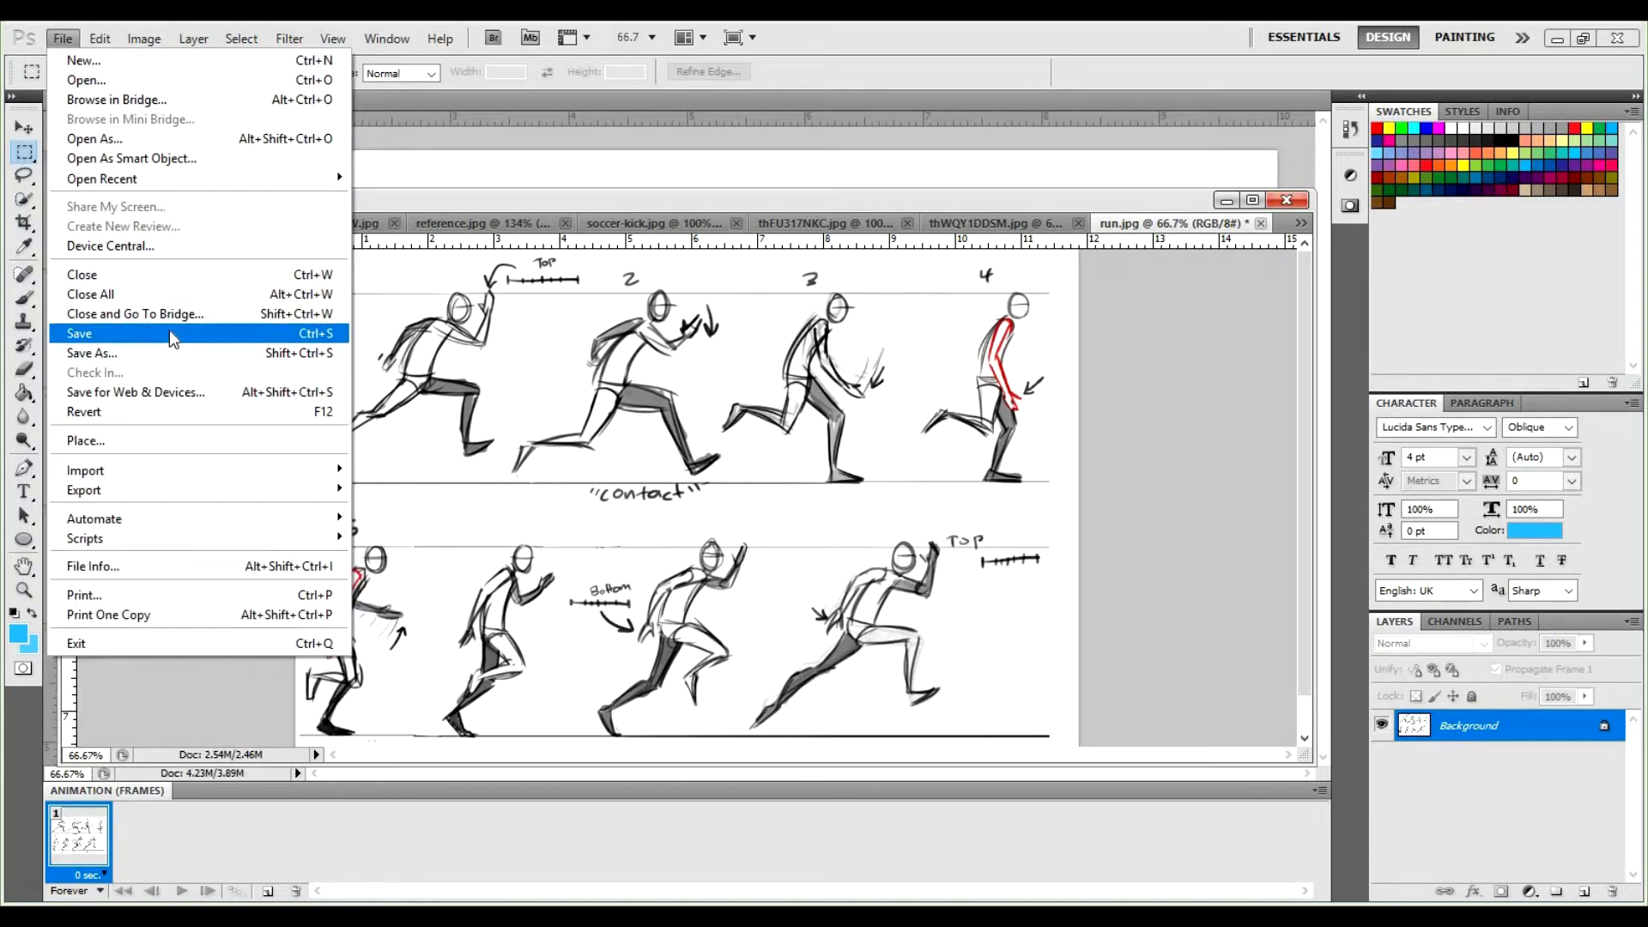
{"action": "left_click", "coordinate": [179, 27]}
{"action": "left_click", "coordinate": [386, 38]}
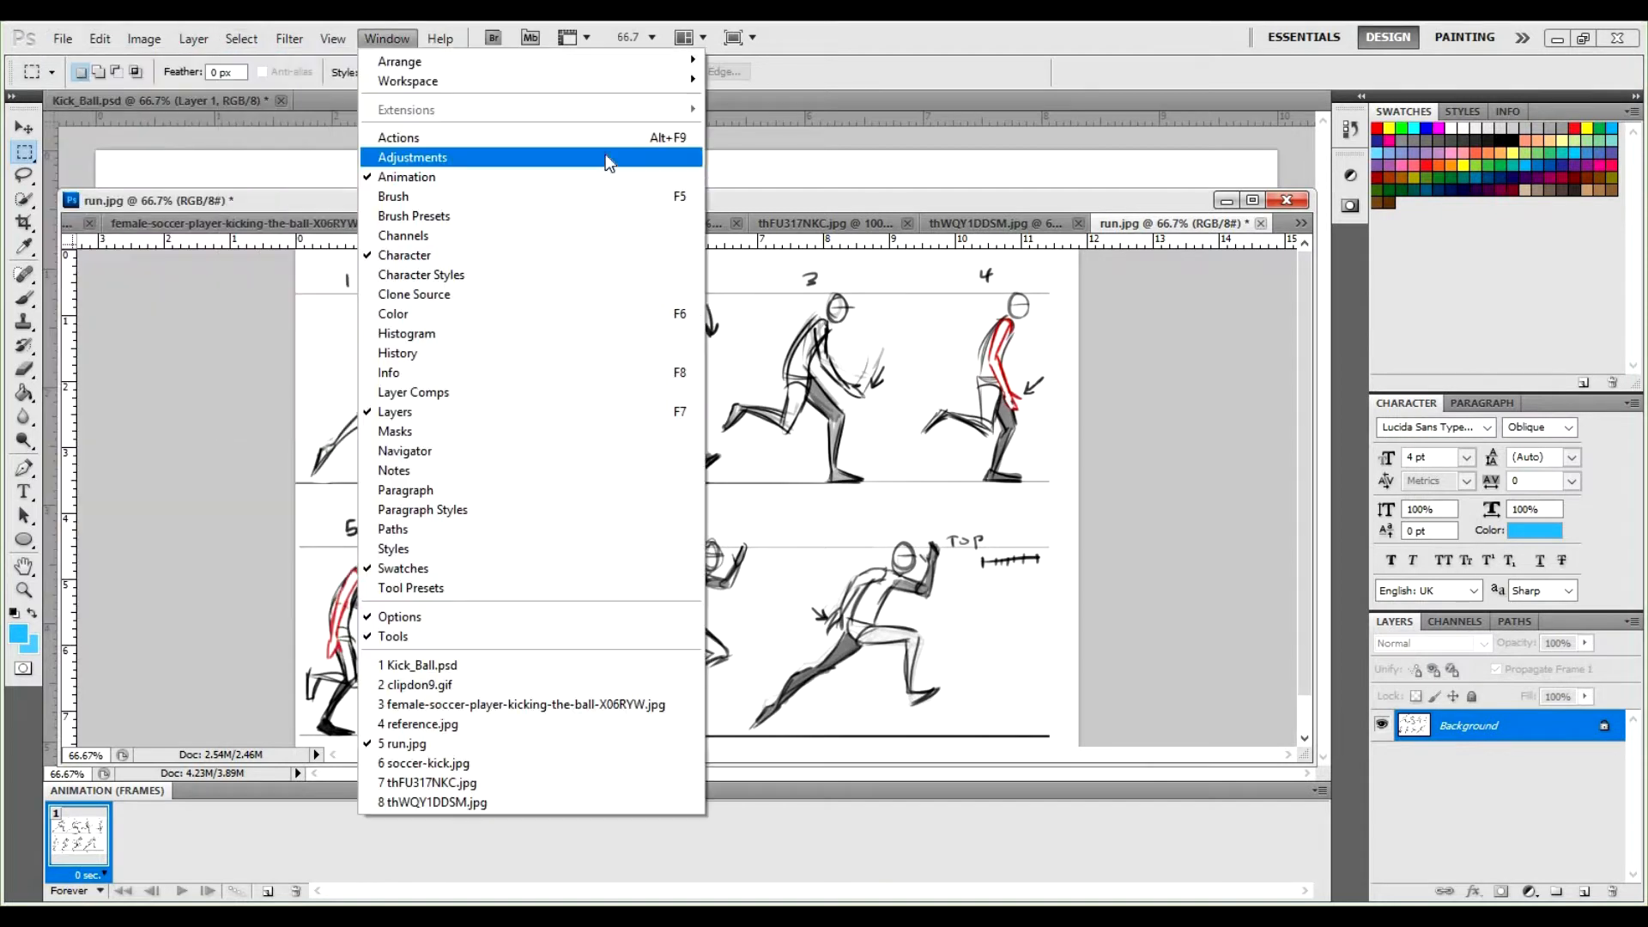
{"action": "left_click", "coordinate": [1147, 367]}
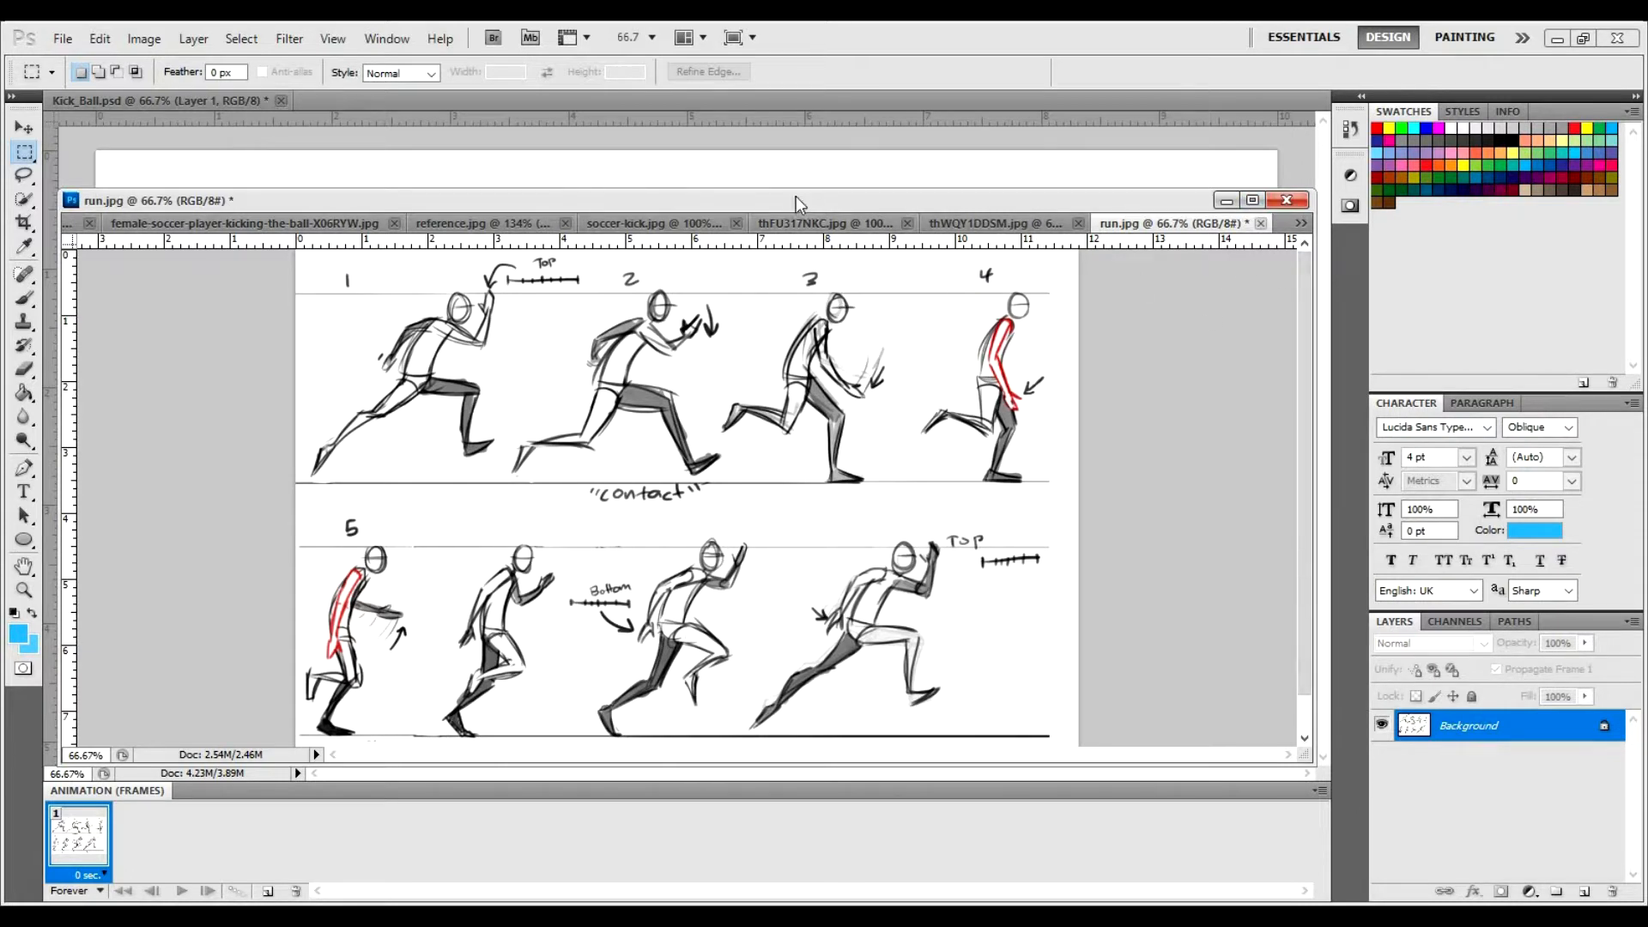
Dock the floating reference group back among the main document tabs and switch to Kick_Ball.psd.
{"action": "mouse_move", "coordinate": [795, 196]}
{"action": "left_mouse_down"}
{"action": "mouse_move", "coordinate": [823, 261]}
{"action": "mouse_move", "coordinate": [980, 431]}
{"action": "left_mouse_up"}
{"action": "left_click_drag", "start_coordinate": [696, 430], "coordinate": [646, 182]}
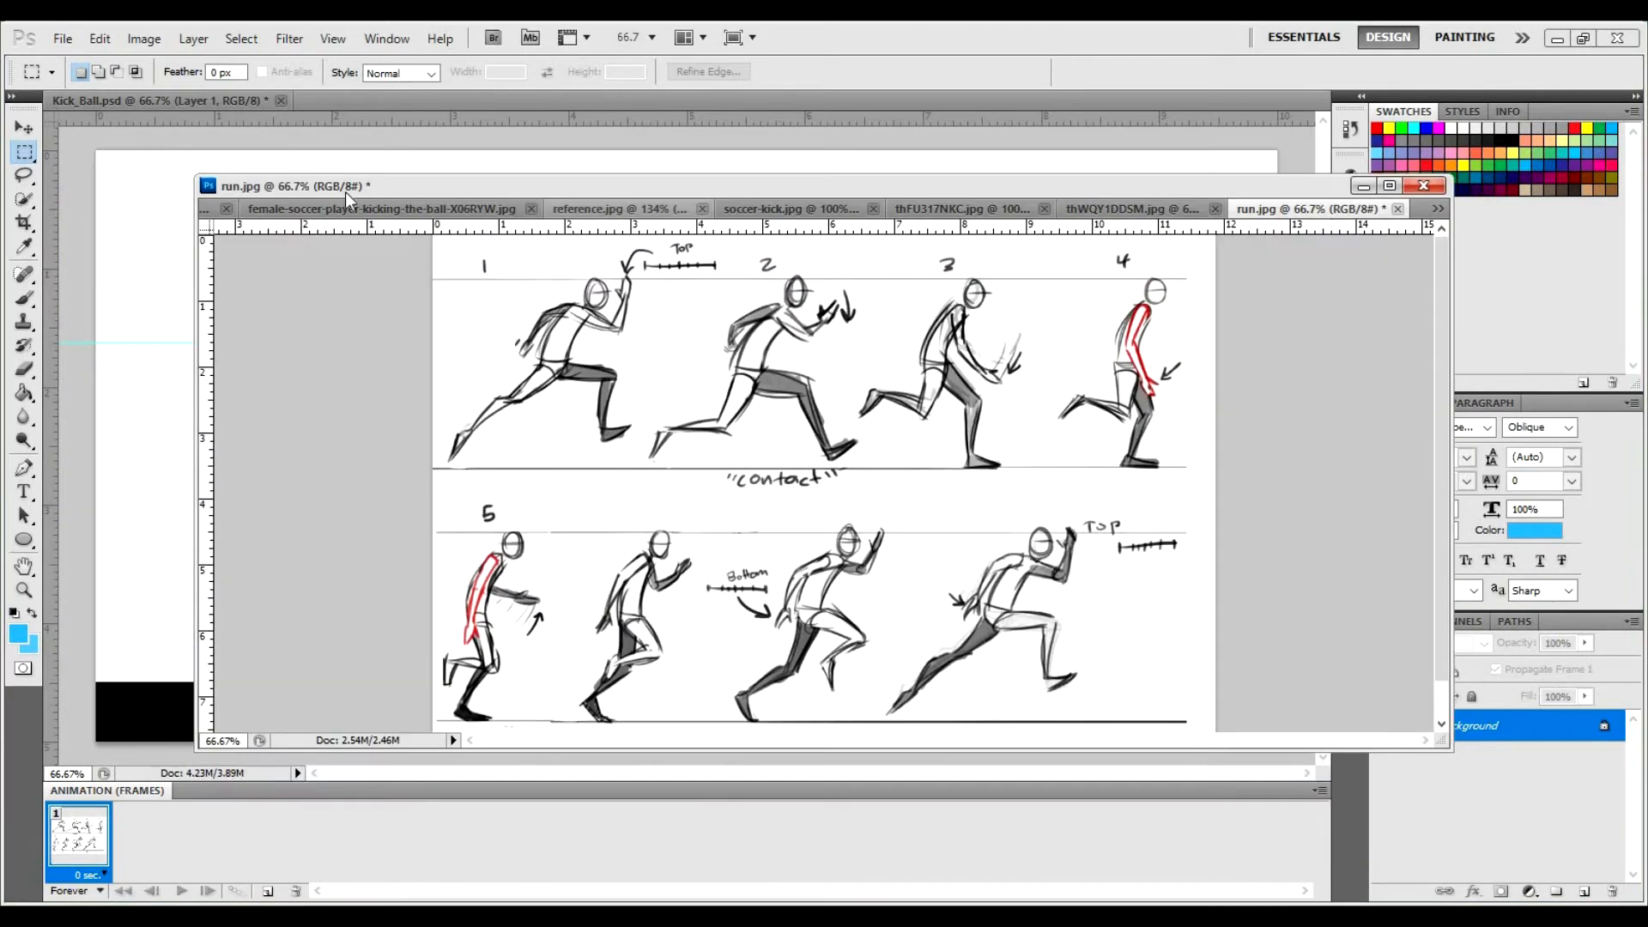
{"action": "mouse_move", "coordinate": [291, 183]}
{"action": "left_mouse_down"}
{"action": "mouse_move", "coordinate": [469, 84]}
{"action": "mouse_move", "coordinate": [471, 98]}
{"action": "left_mouse_up"}
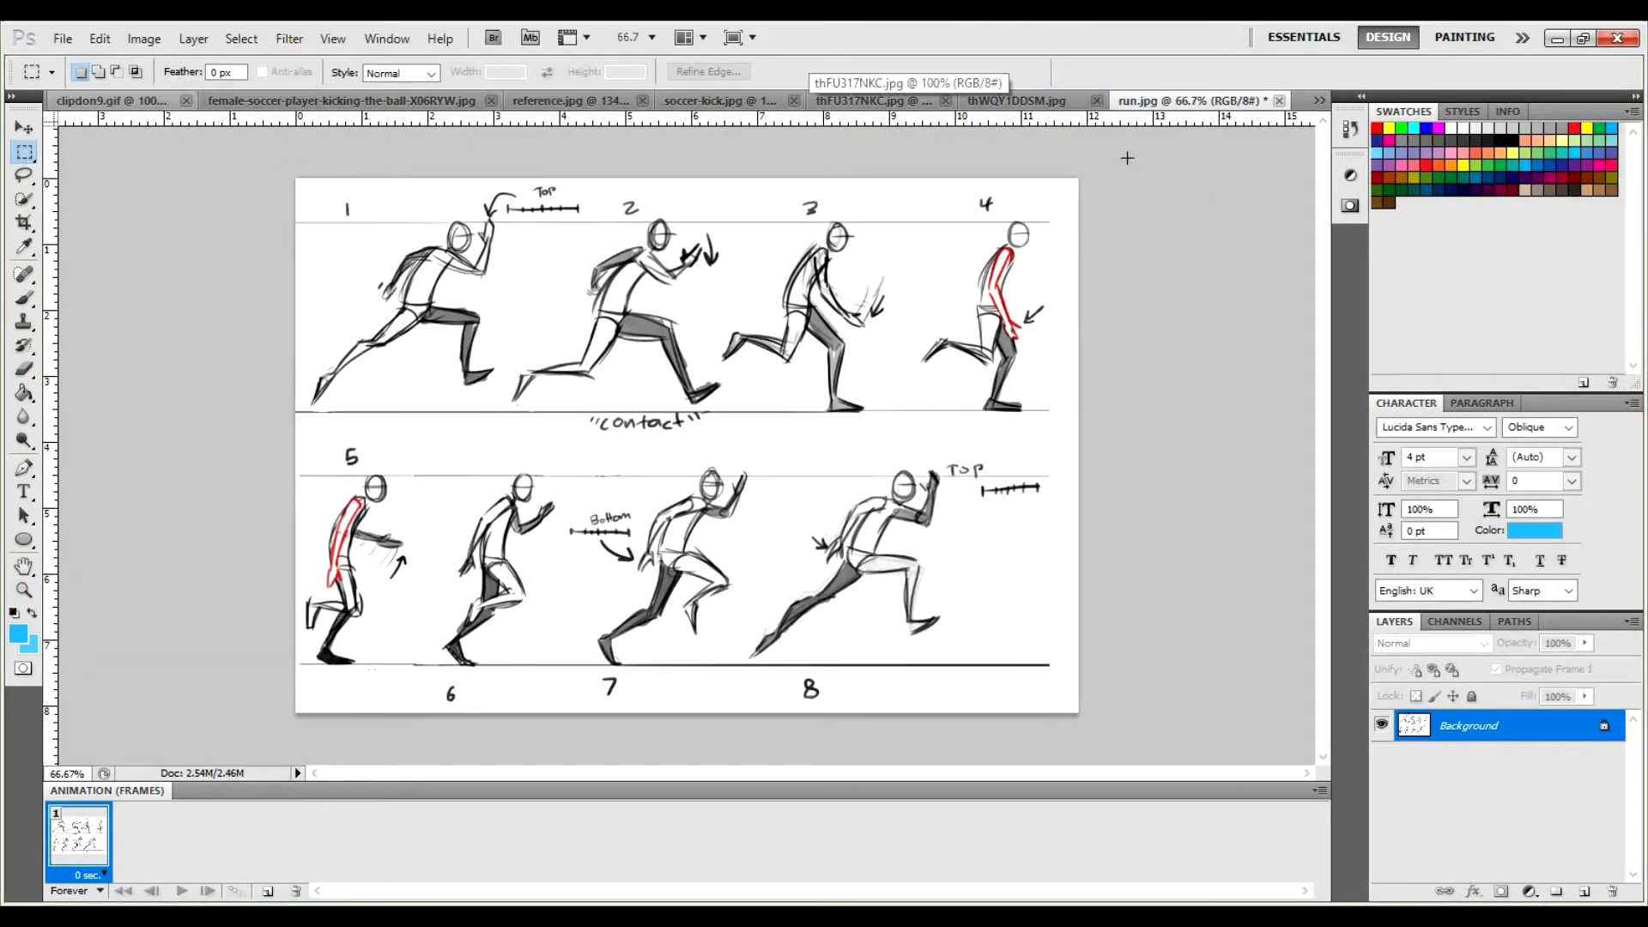
{"action": "left_click", "coordinate": [1320, 102]}
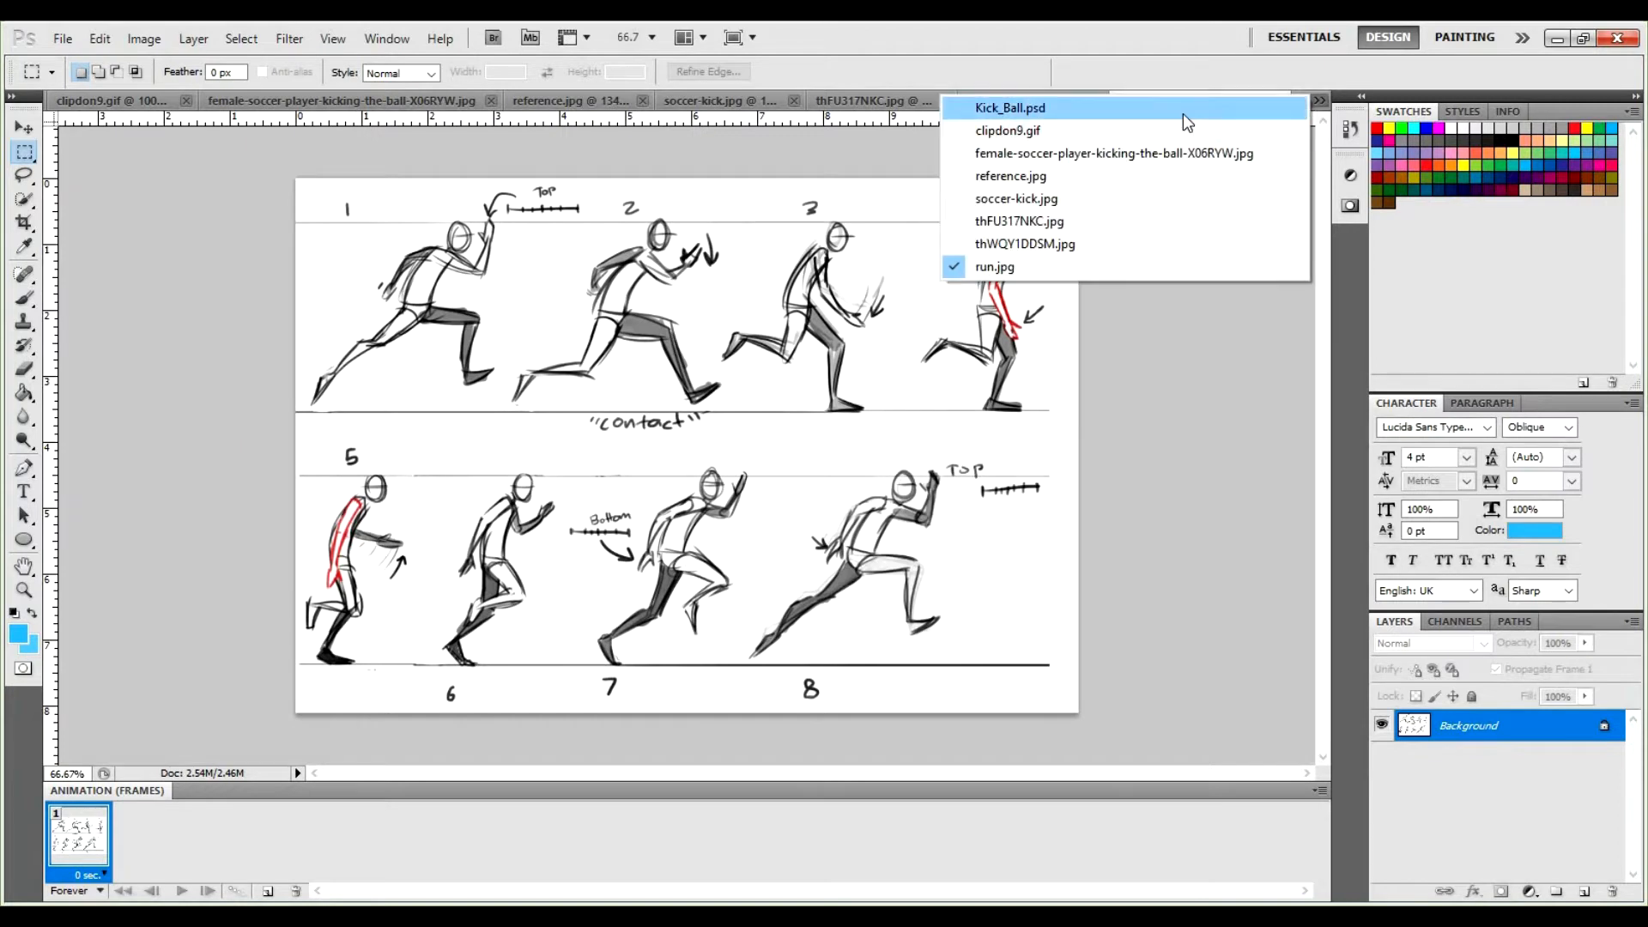
{"action": "left_click", "coordinate": [1183, 111]}
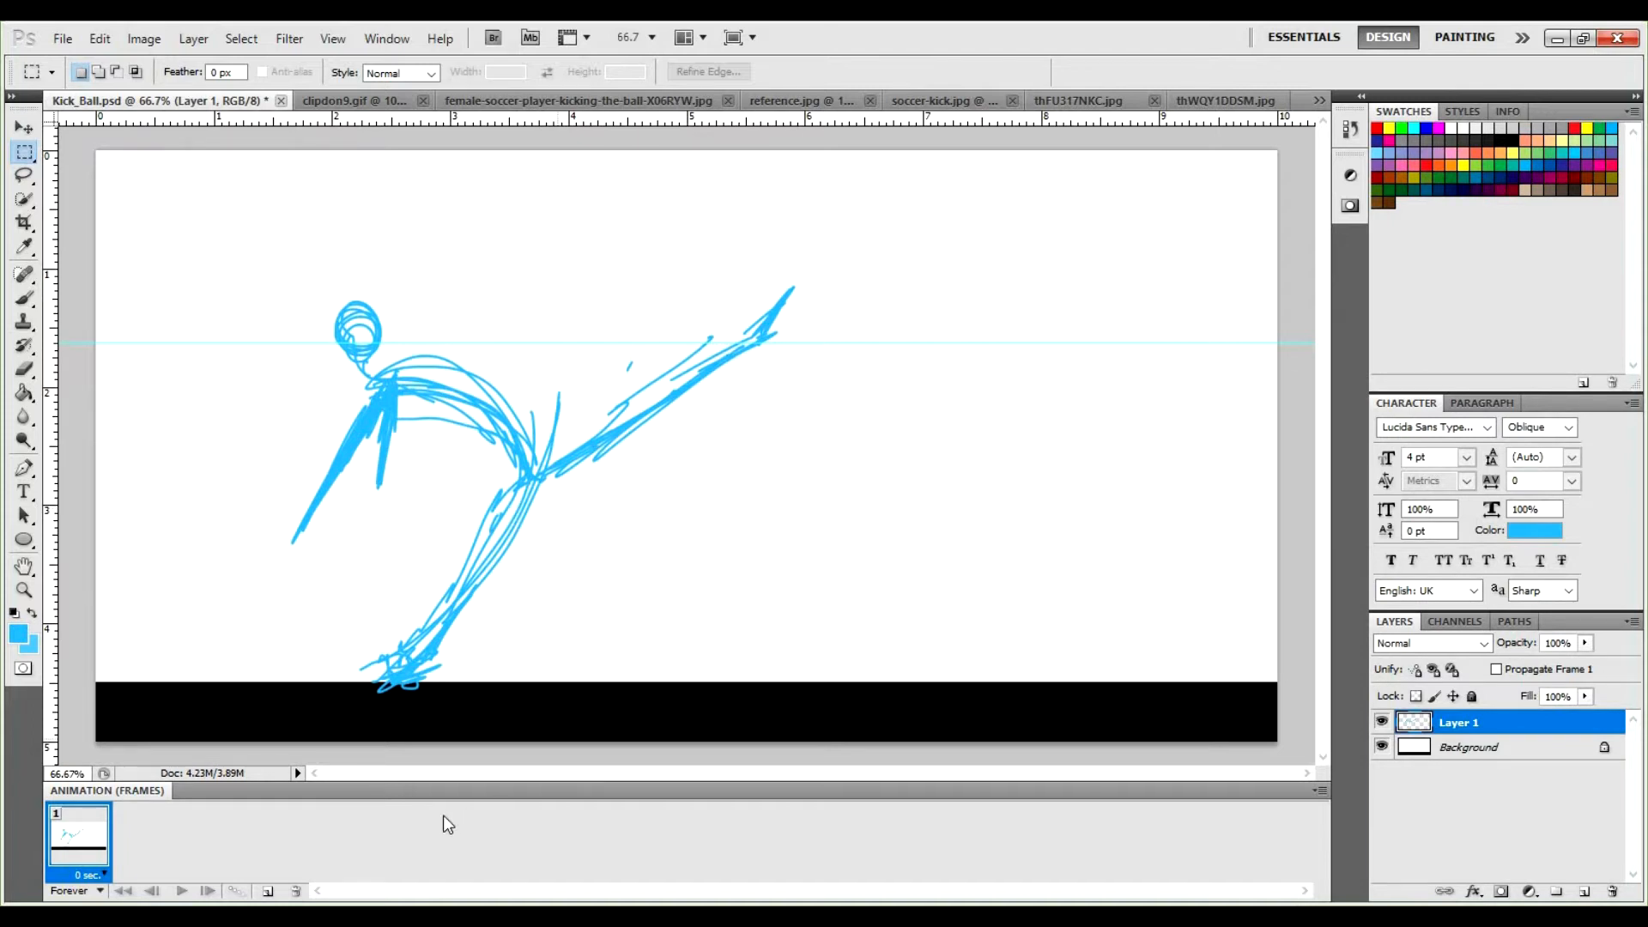
Check the kick sketch by hiding and showing Layer 1, fade it to 25% opacity and add a new layer above it.
{"action": "left_click", "coordinate": [1385, 723]}
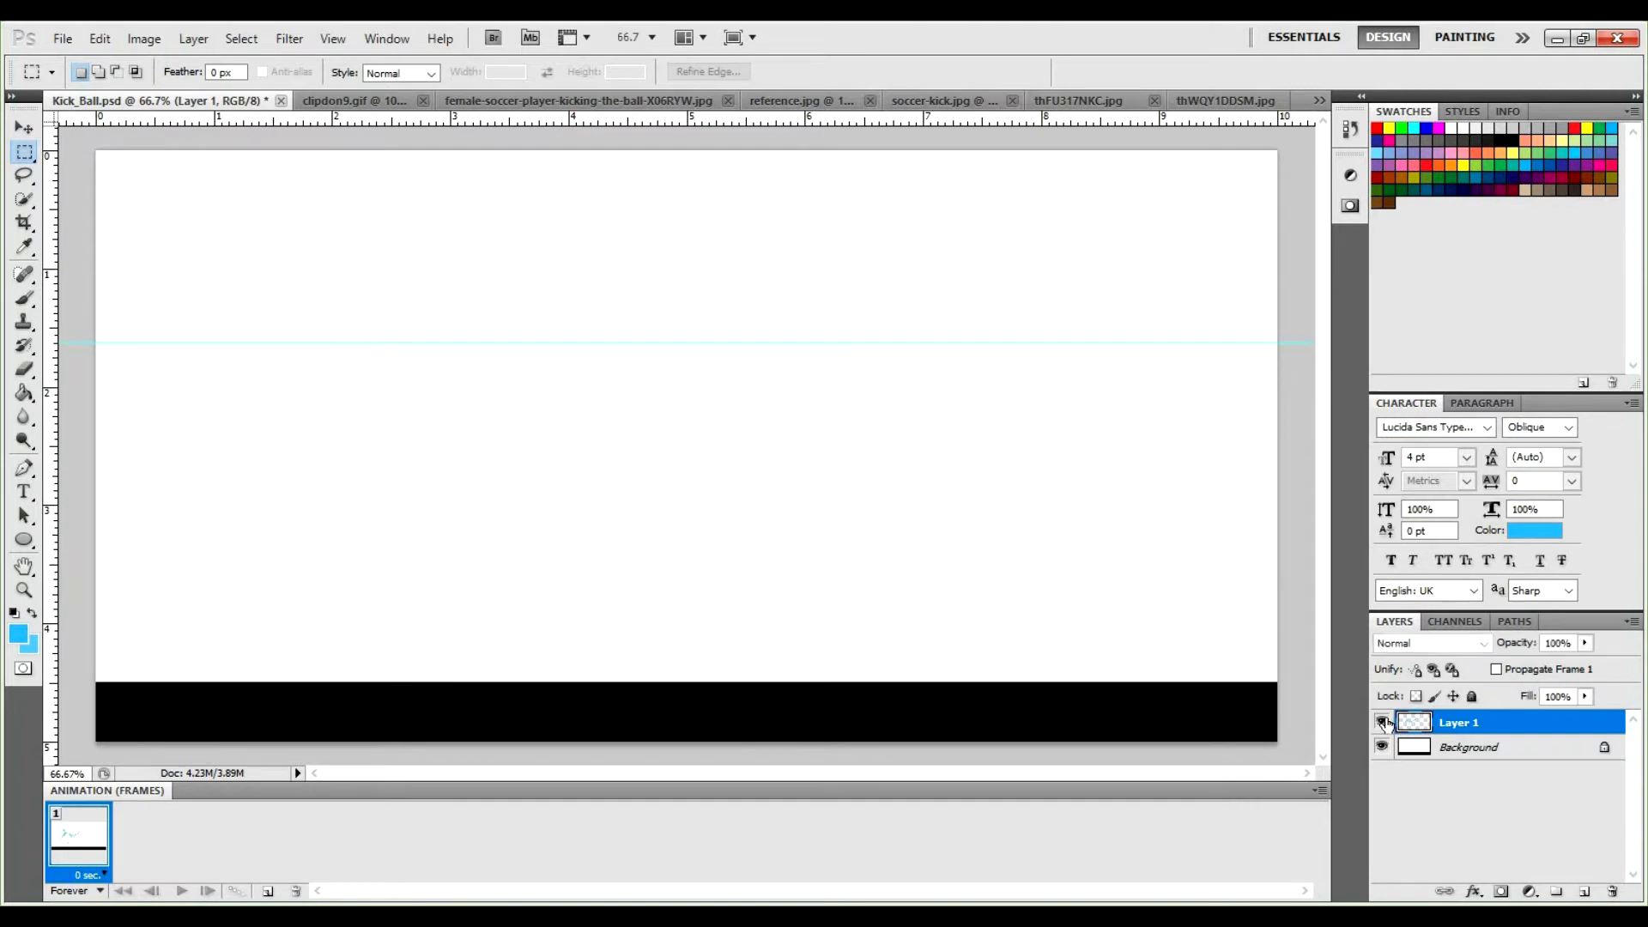
{"action": "left_click", "coordinate": [1384, 723]}
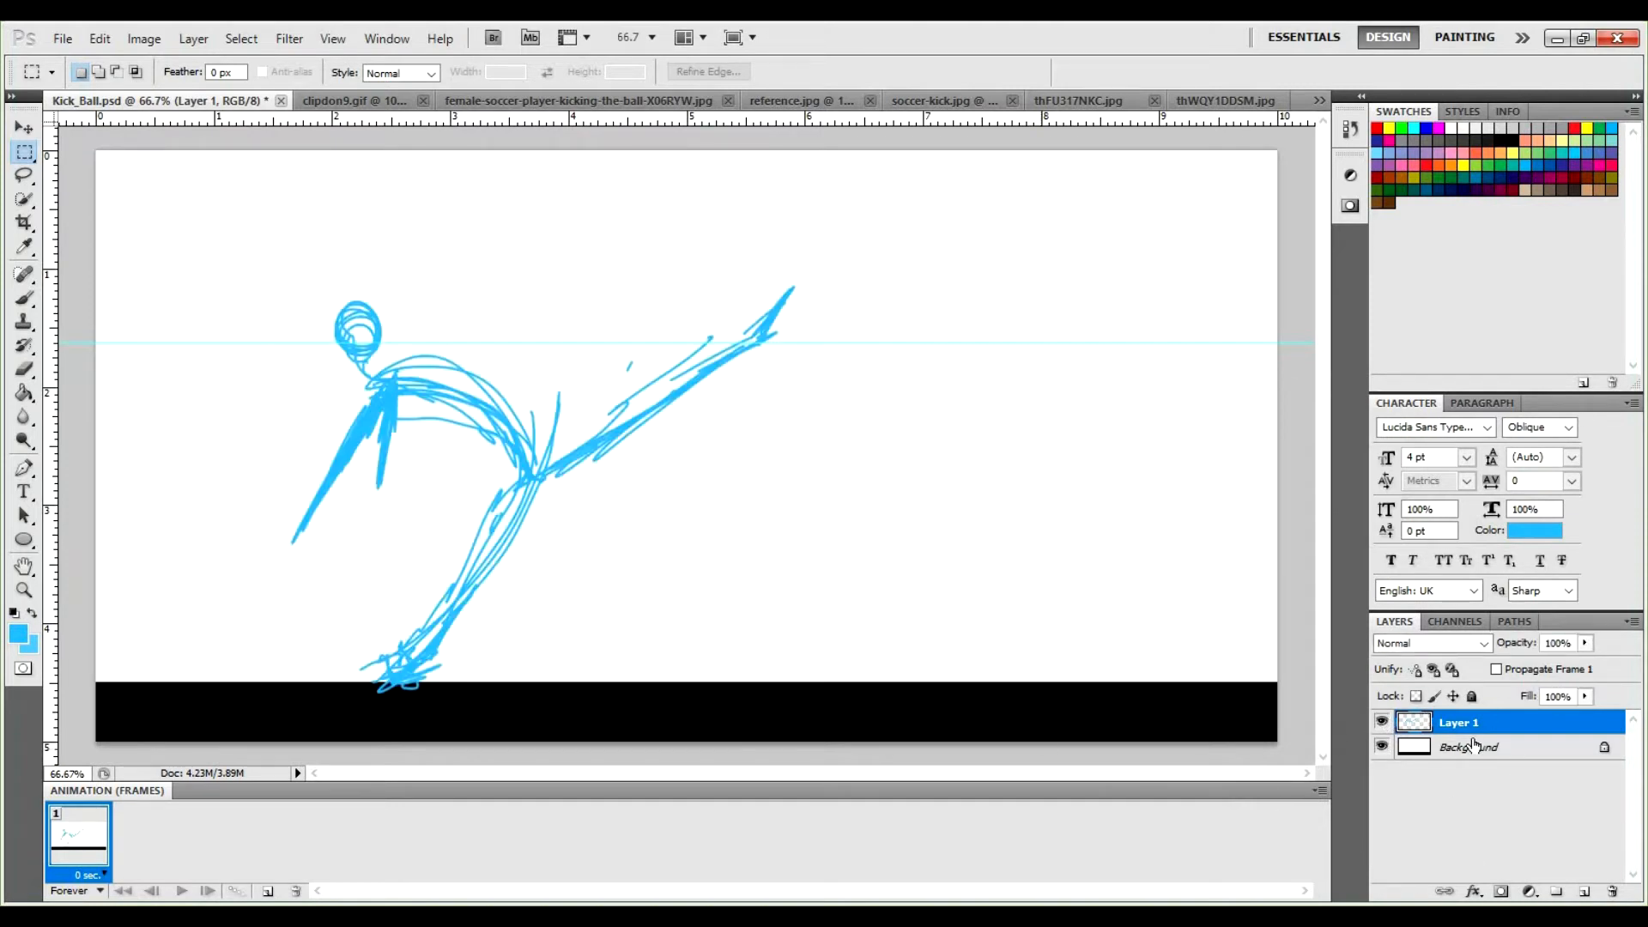
{"action": "key", "text": "b"}
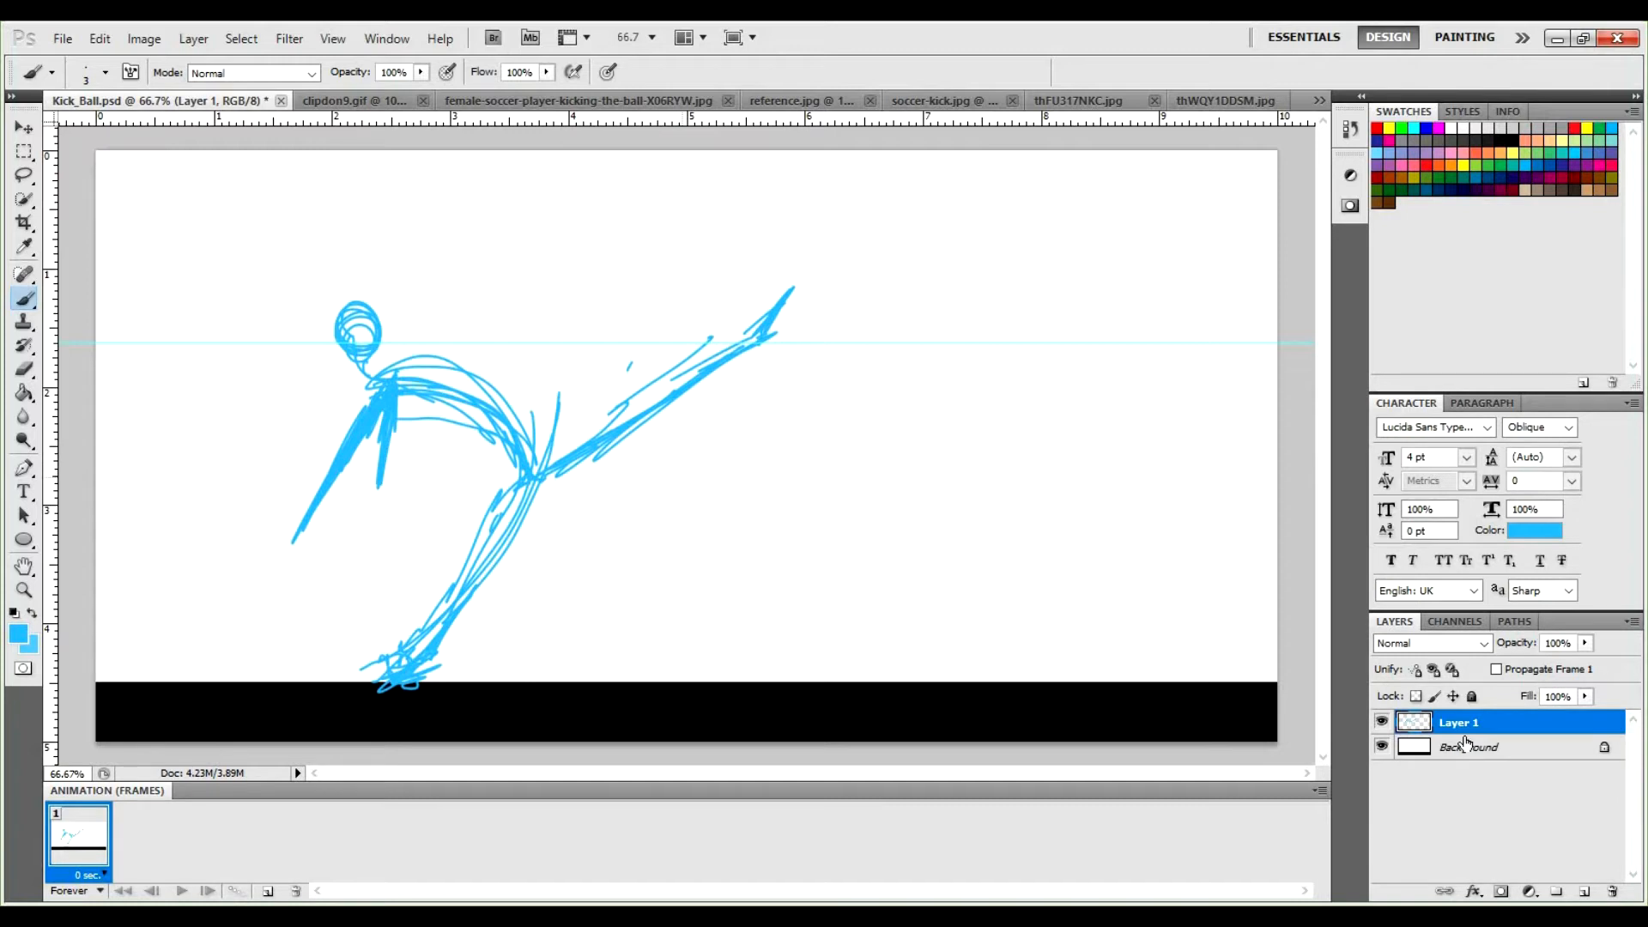
{"action": "left_click_drag", "start_coordinate": [1584, 643], "coordinate": [1512, 670]}
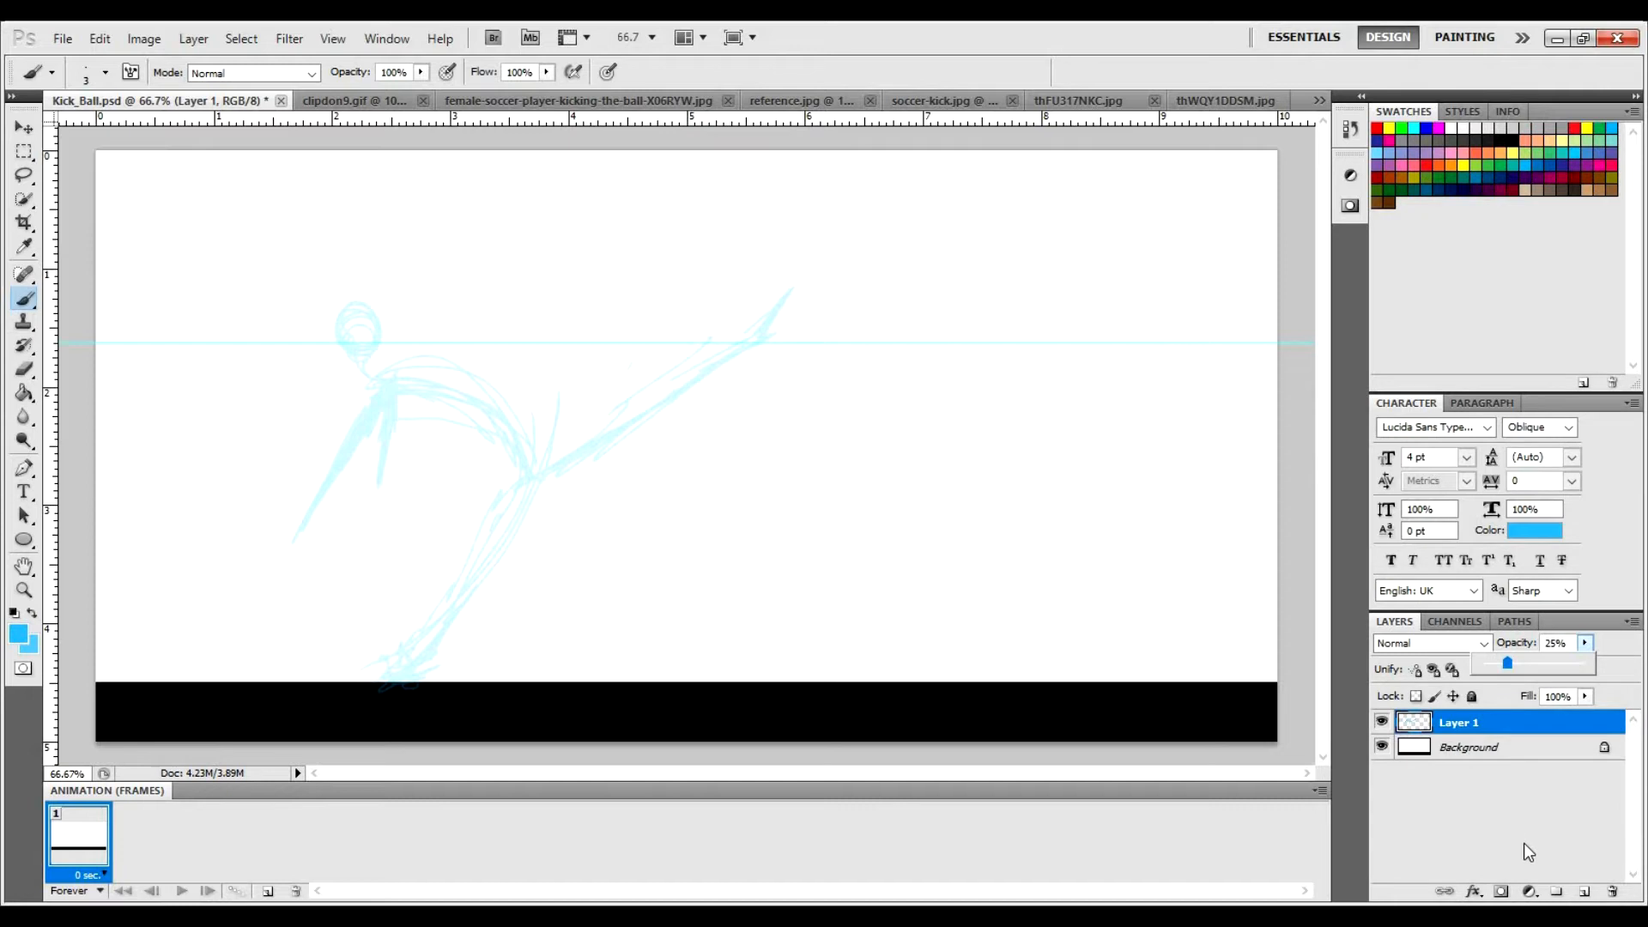
{"action": "left_click", "coordinate": [1583, 893]}
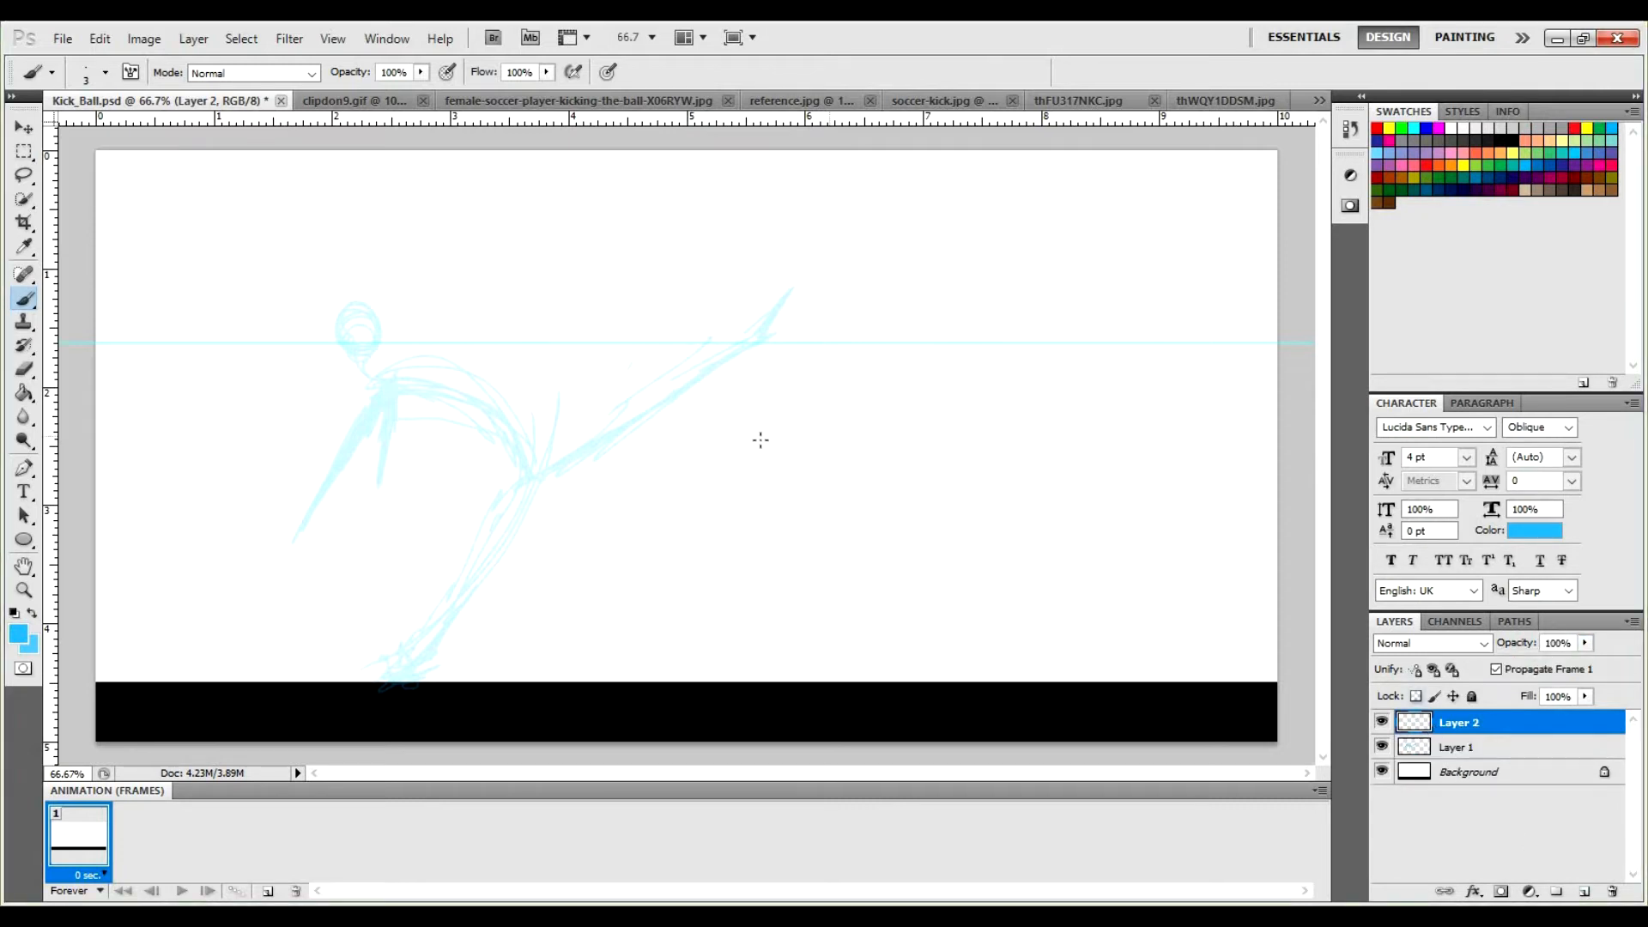
Place Layer 2 in a new layer group above Layer 1 and test toggling the group's visibility.
{"action": "left_click_drag", "start_coordinate": [1491, 724], "coordinate": [1542, 800]}
{"action": "left_click_drag", "start_coordinate": [1513, 722], "coordinate": [1558, 893]}
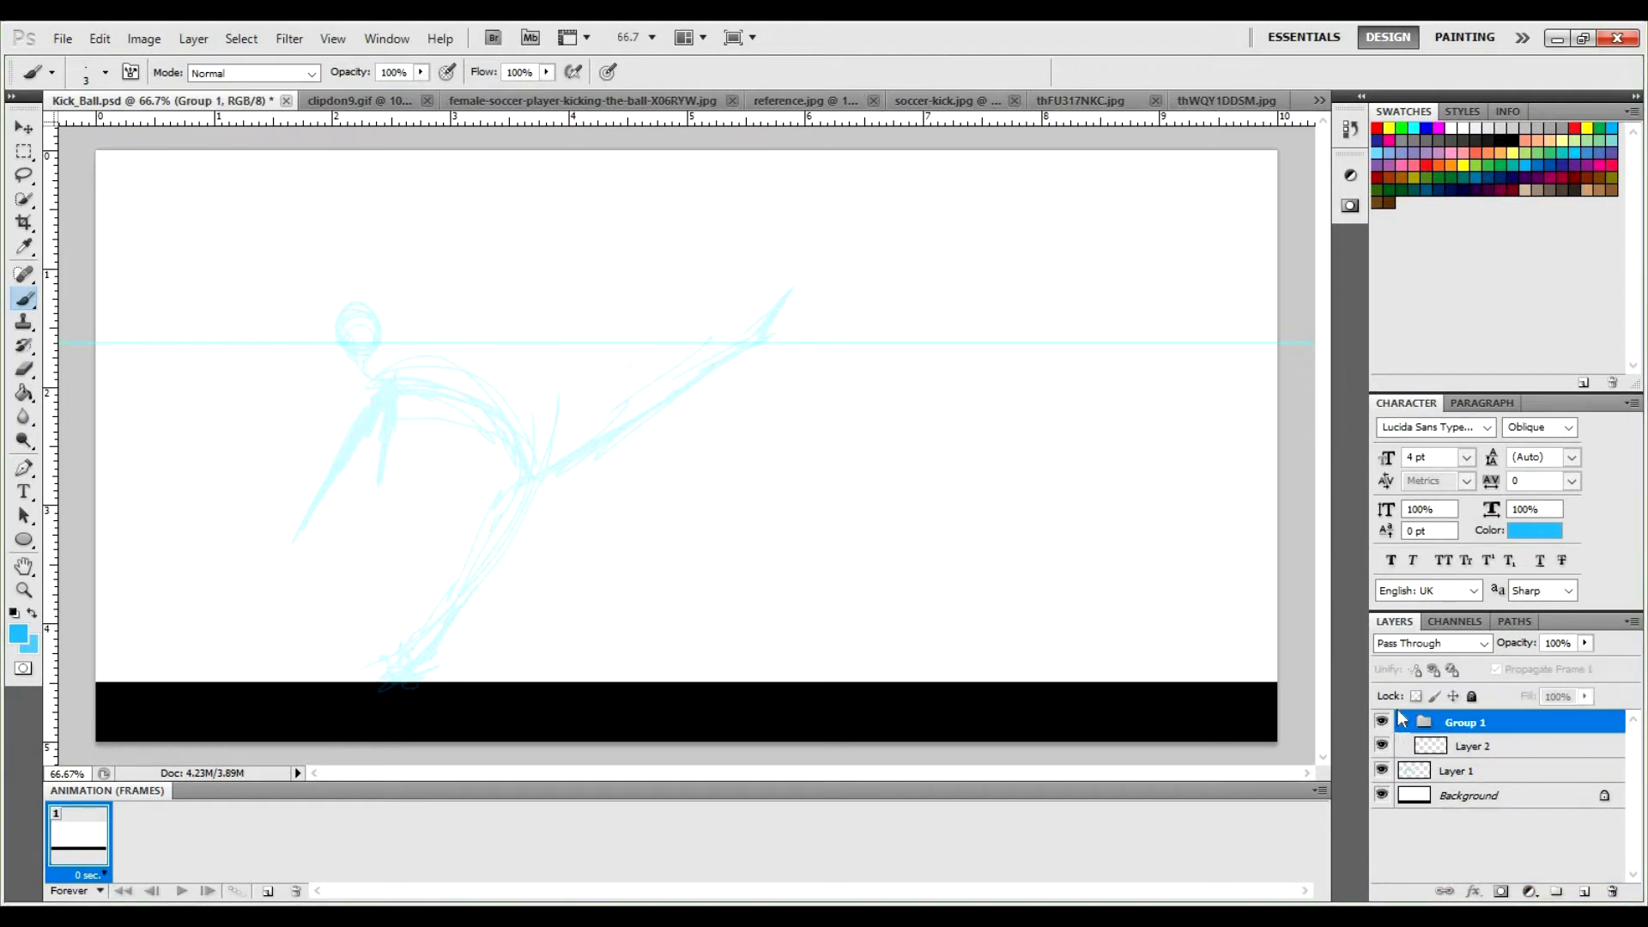
{"action": "left_click", "coordinate": [1402, 728]}
{"action": "left_click", "coordinate": [1402, 728]}
{"action": "left_click", "coordinate": [1386, 726]}
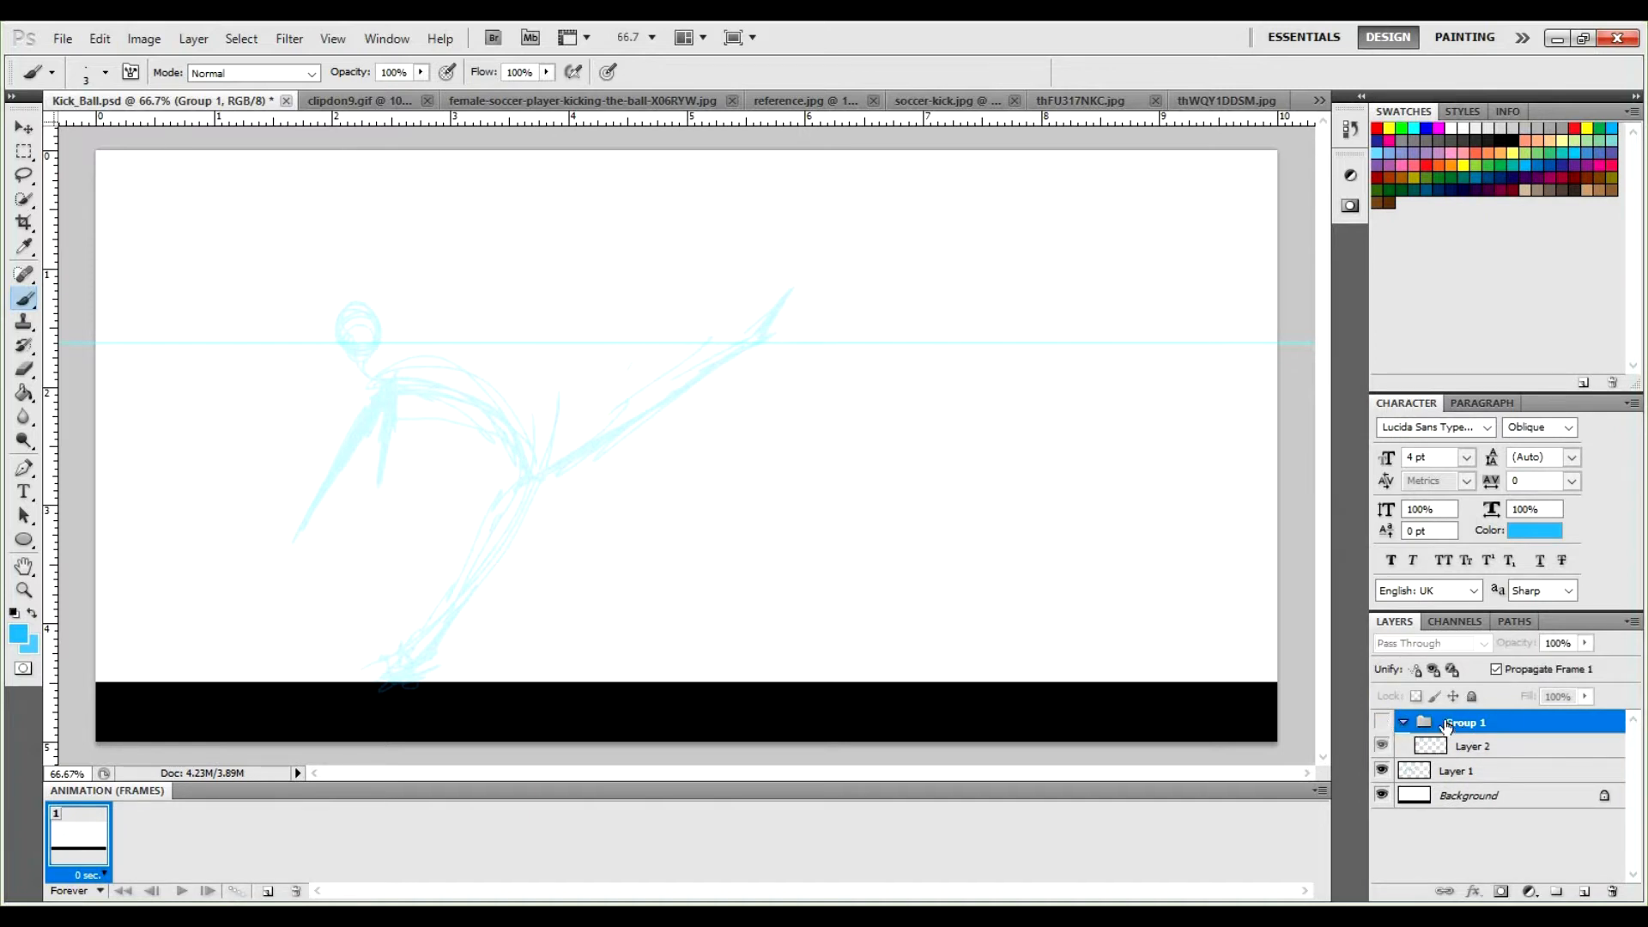
{"action": "left_click", "coordinate": [1385, 725]}
{"action": "left_click", "coordinate": [1383, 724]}
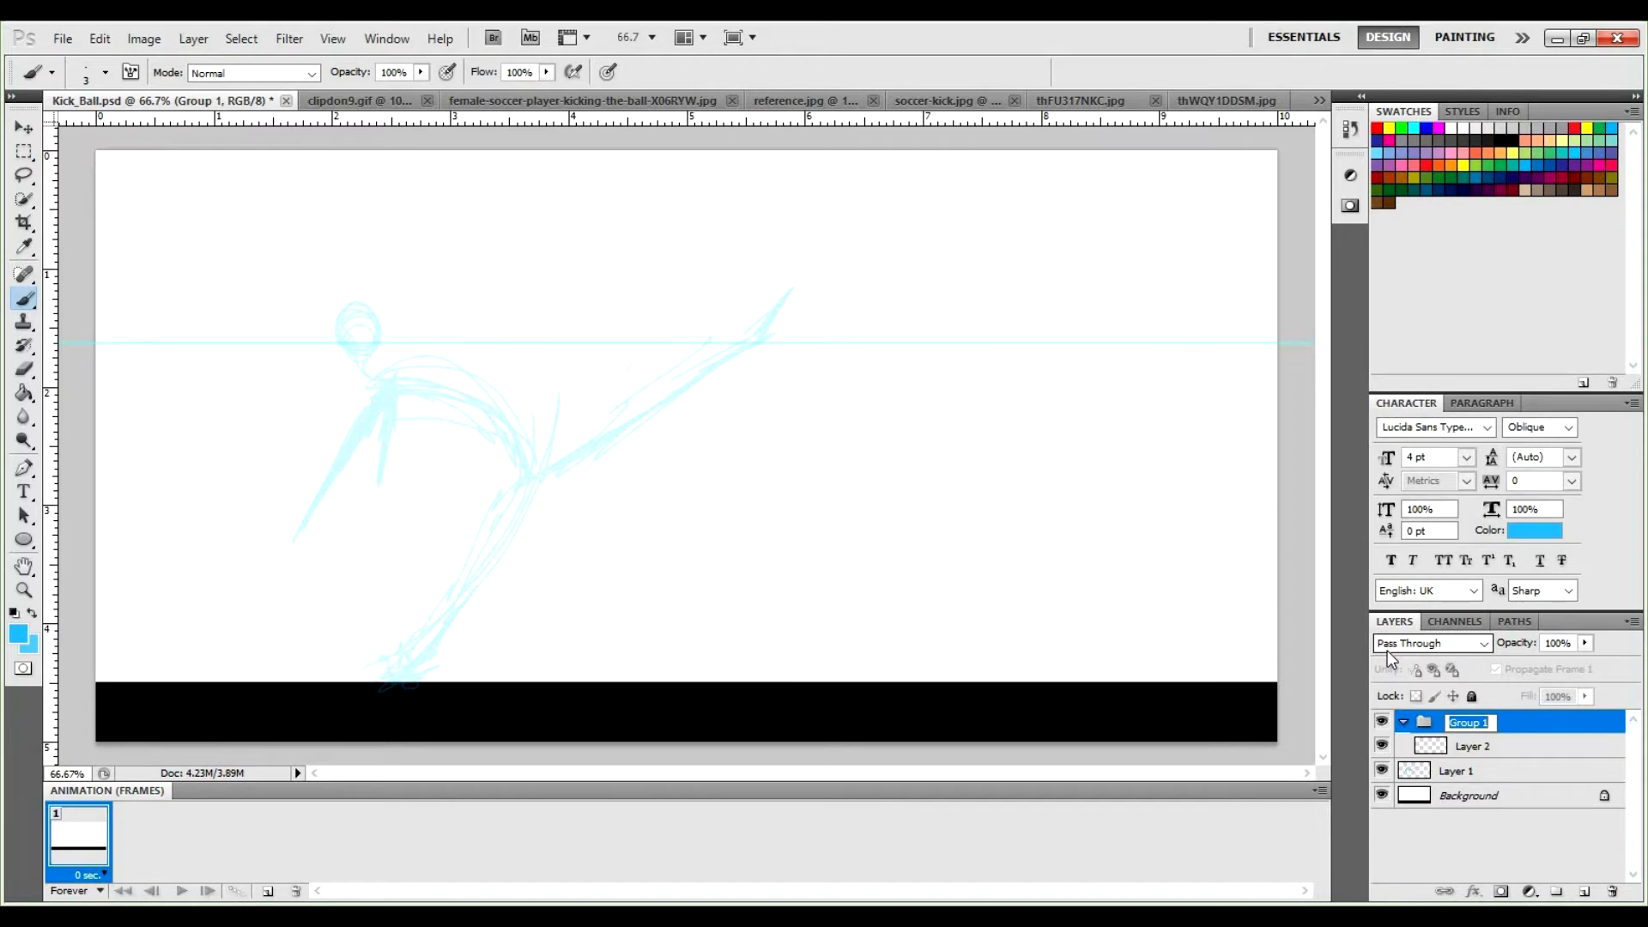
Rename the layer group containing Layer 2 as Mimzzty.
{"action": "type", "text": "M"}
{"action": "key", "text": "BackSpace"}
{"action": "type", "text": "Mime"}
{"action": "key", "text": "BackSpace"}
{"action": "type", "text": "zzty"}
{"action": "key", "text": "Return"}
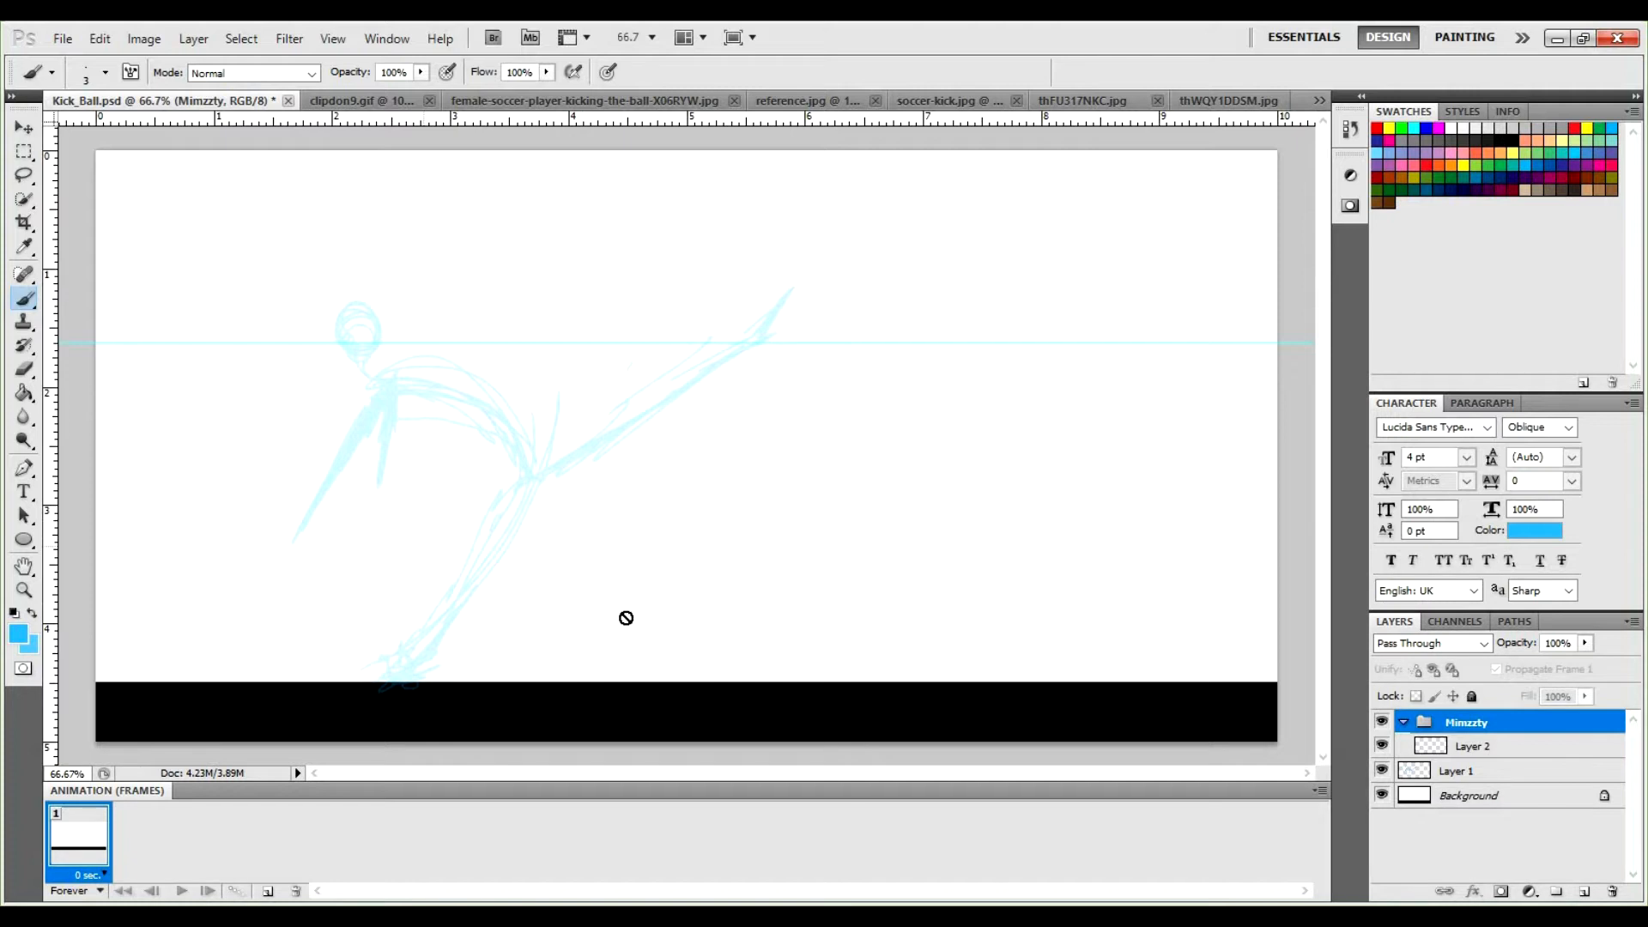
Try painting on the canvas with the Mimzzty group selected, and make Layer 2 inside it the active layer.
{"action": "left_click", "coordinate": [1469, 746]}
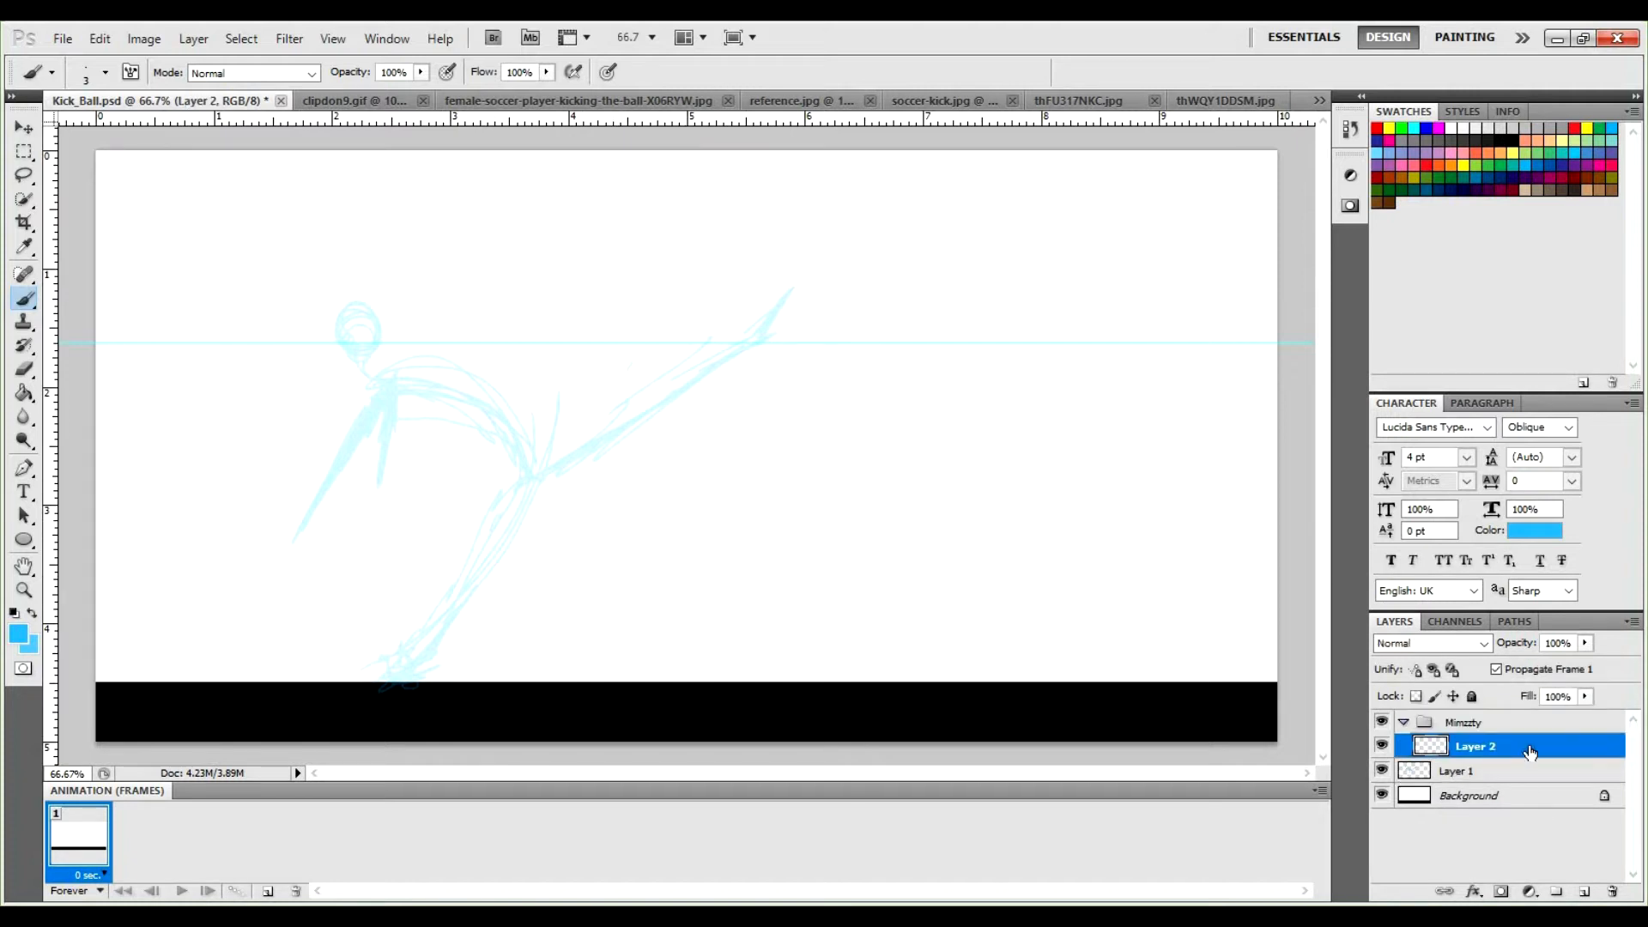
{"action": "left_click", "coordinate": [1467, 722]}
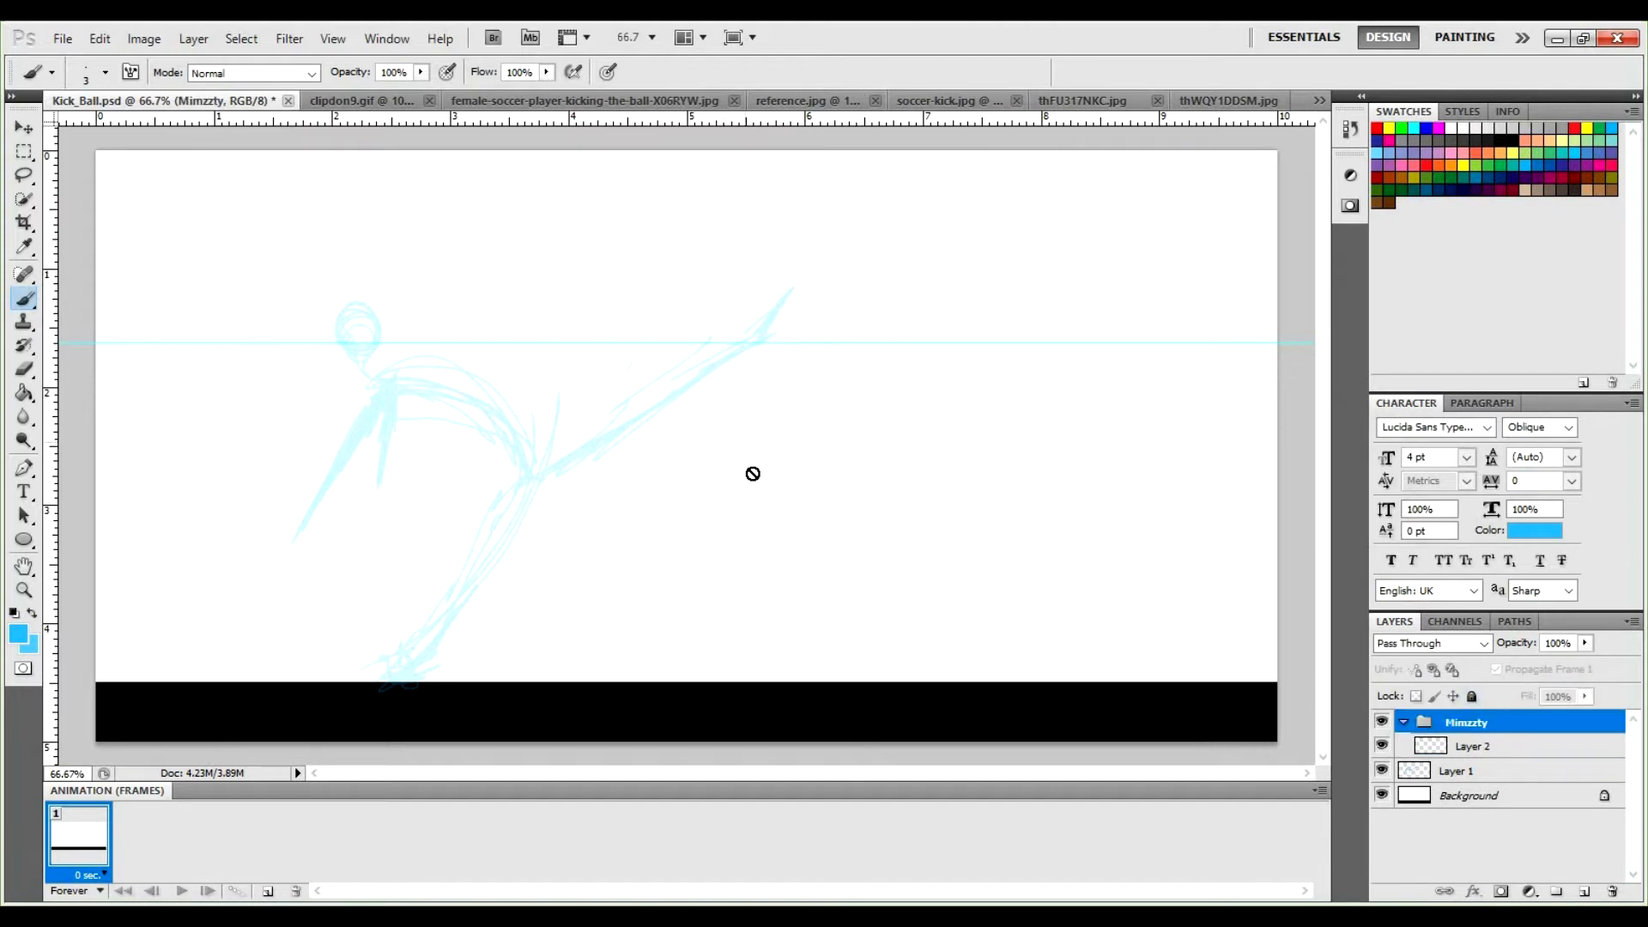
{"action": "left_click", "coordinate": [752, 448]}
{"action": "left_click", "coordinate": [868, 369]}
{"action": "left_click", "coordinate": [1472, 746]}
Brush a test stroke beside the faded kick pose on Layer 2 and erase it with a size 70 Eraser.
{"action": "mouse_move", "coordinate": [678, 489]}
{"action": "left_mouse_down"}
{"action": "mouse_move", "coordinate": [758, 486]}
{"action": "mouse_move", "coordinate": [743, 489]}
{"action": "left_mouse_up"}
{"action": "key", "text": "w"}
{"action": "key", "text": "e"}
{"action": "key", "text": "bracketright"}
{"action": "key", "text": "bracketright"}
{"action": "key", "text": "bracketright"}
{"action": "key", "text": "bracketright"}
{"action": "key", "text": "bracketright"}
{"action": "key", "text": "bracketright"}
{"action": "mouse_move", "coordinate": [713, 474]}
{"action": "left_mouse_down"}
{"action": "mouse_move", "coordinate": [650, 514]}
{"action": "mouse_move", "coordinate": [676, 452]}
{"action": "mouse_move", "coordinate": [644, 586]}
{"action": "mouse_move", "coordinate": [720, 447]}
{"action": "mouse_move", "coordinate": [668, 511]}
{"action": "mouse_move", "coordinate": [737, 422]}
{"action": "mouse_move", "coordinate": [705, 542]}
{"action": "left_mouse_up"}
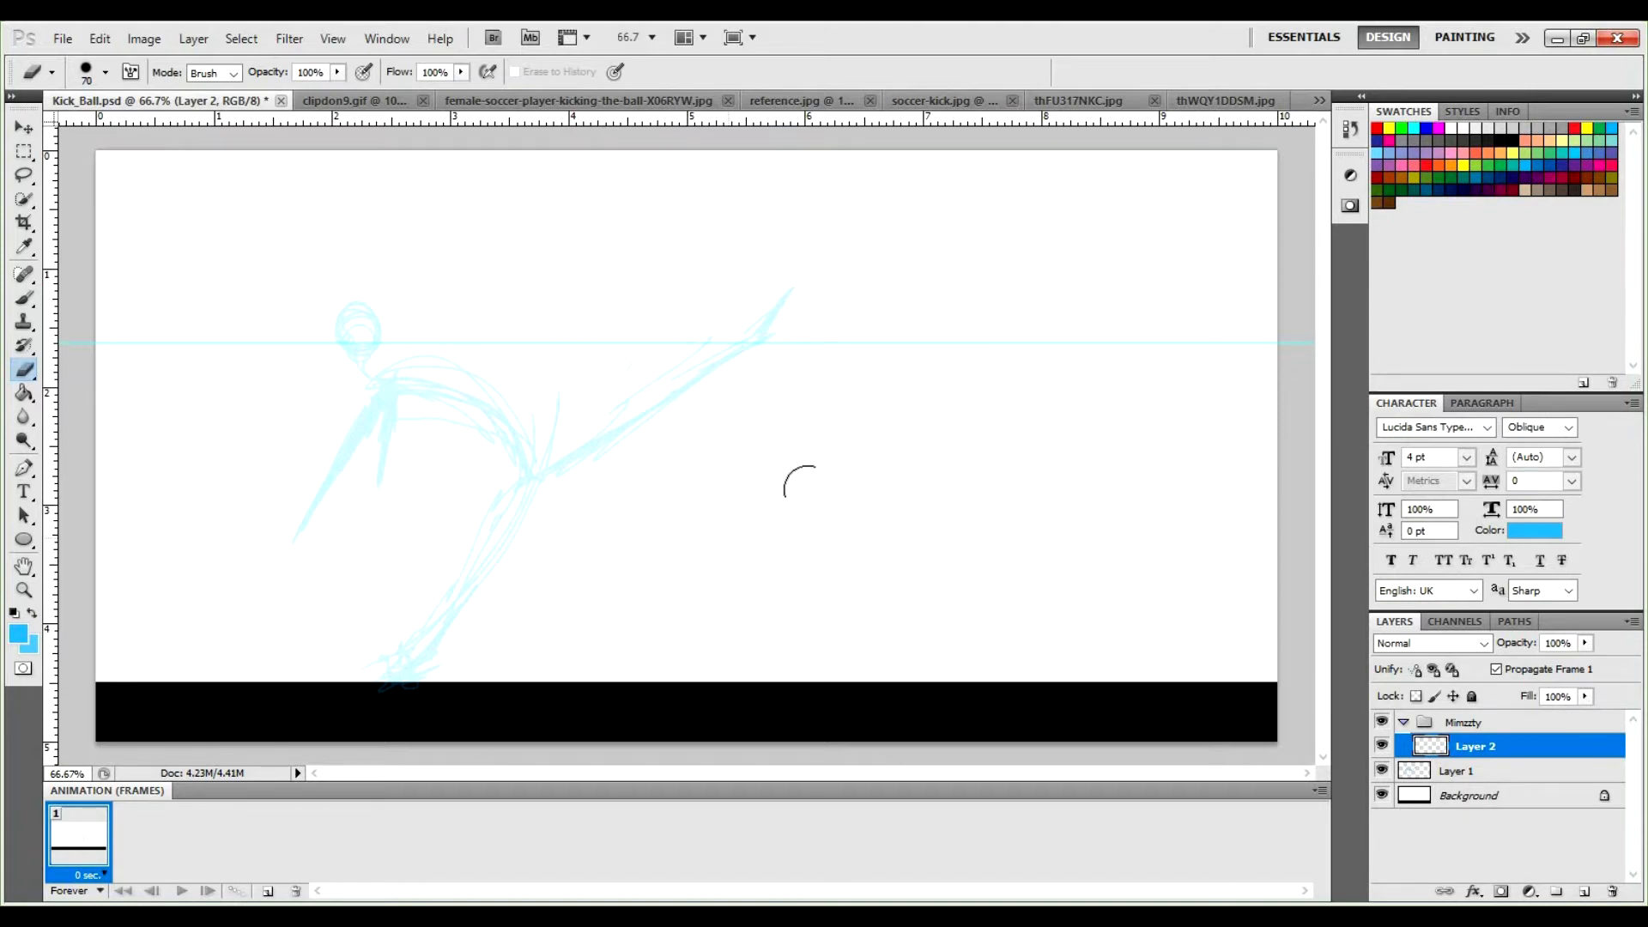
Sketch an oval, a curved body line, a bent standing leg and a raised kicking leg over the faded pose with the size 3 Brush.
{"action": "key", "text": "b"}
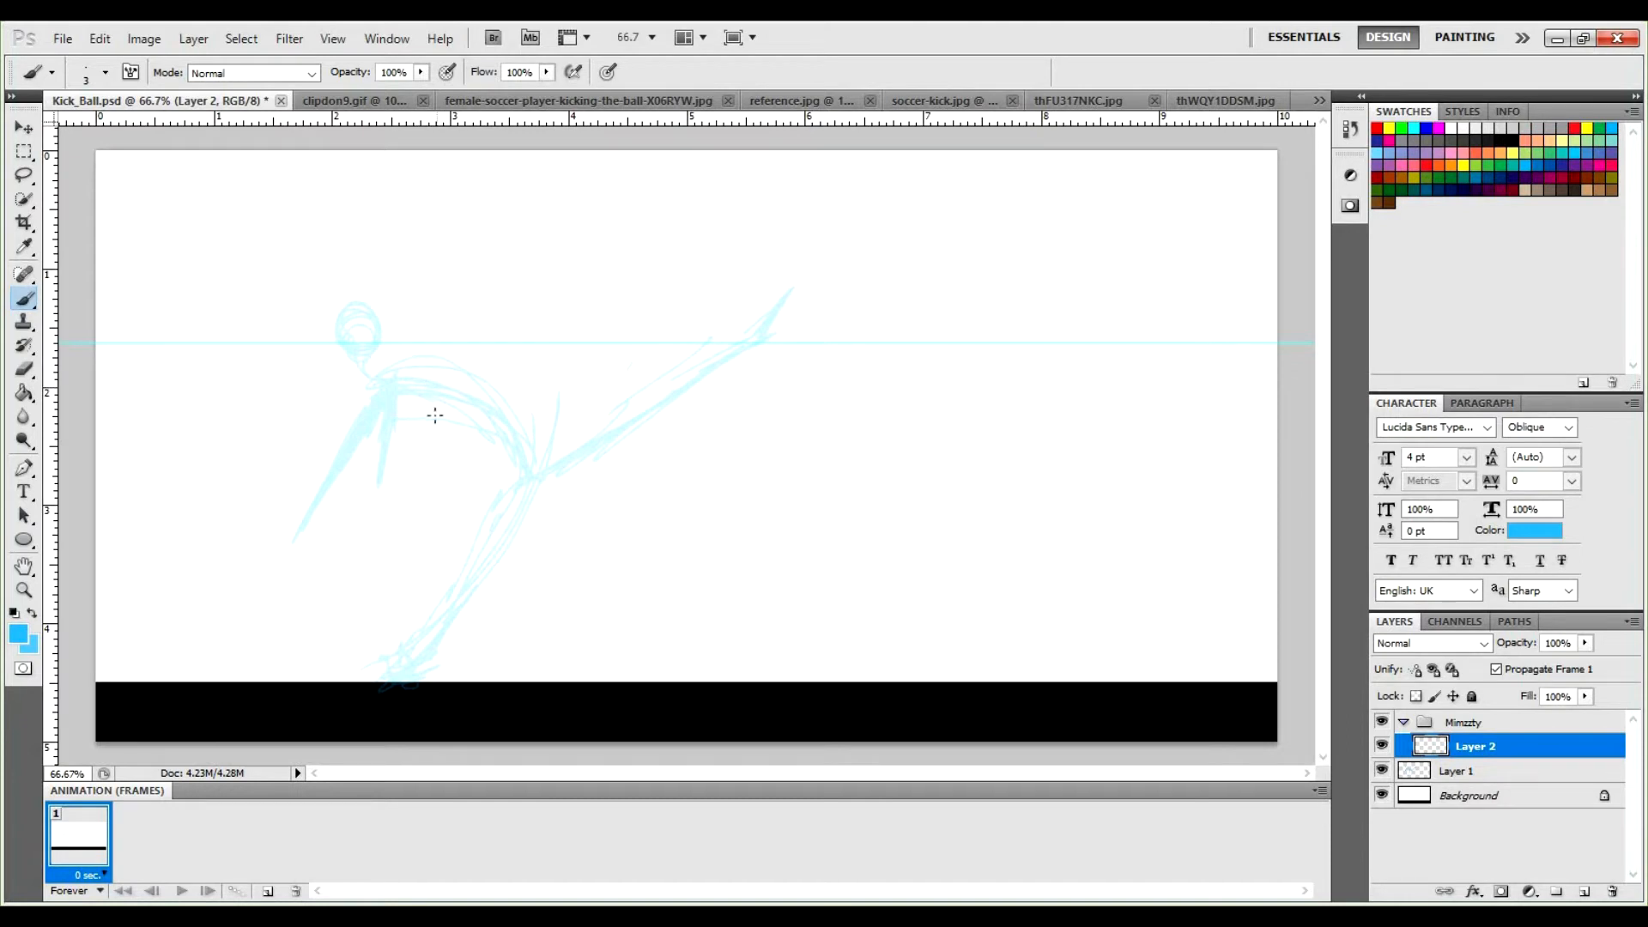
{"action": "mouse_move", "coordinate": [405, 435]}
{"action": "left_mouse_down"}
{"action": "mouse_move", "coordinate": [467, 379]}
{"action": "mouse_move", "coordinate": [412, 436]}
{"action": "mouse_move", "coordinate": [404, 397]}
{"action": "mouse_move", "coordinate": [434, 412]}
{"action": "mouse_move", "coordinate": [440, 474]}
{"action": "left_mouse_up"}
{"action": "mouse_move", "coordinate": [532, 295]}
{"action": "left_mouse_down"}
{"action": "mouse_move", "coordinate": [558, 550]}
{"action": "mouse_move", "coordinate": [613, 483]}
{"action": "left_mouse_up"}
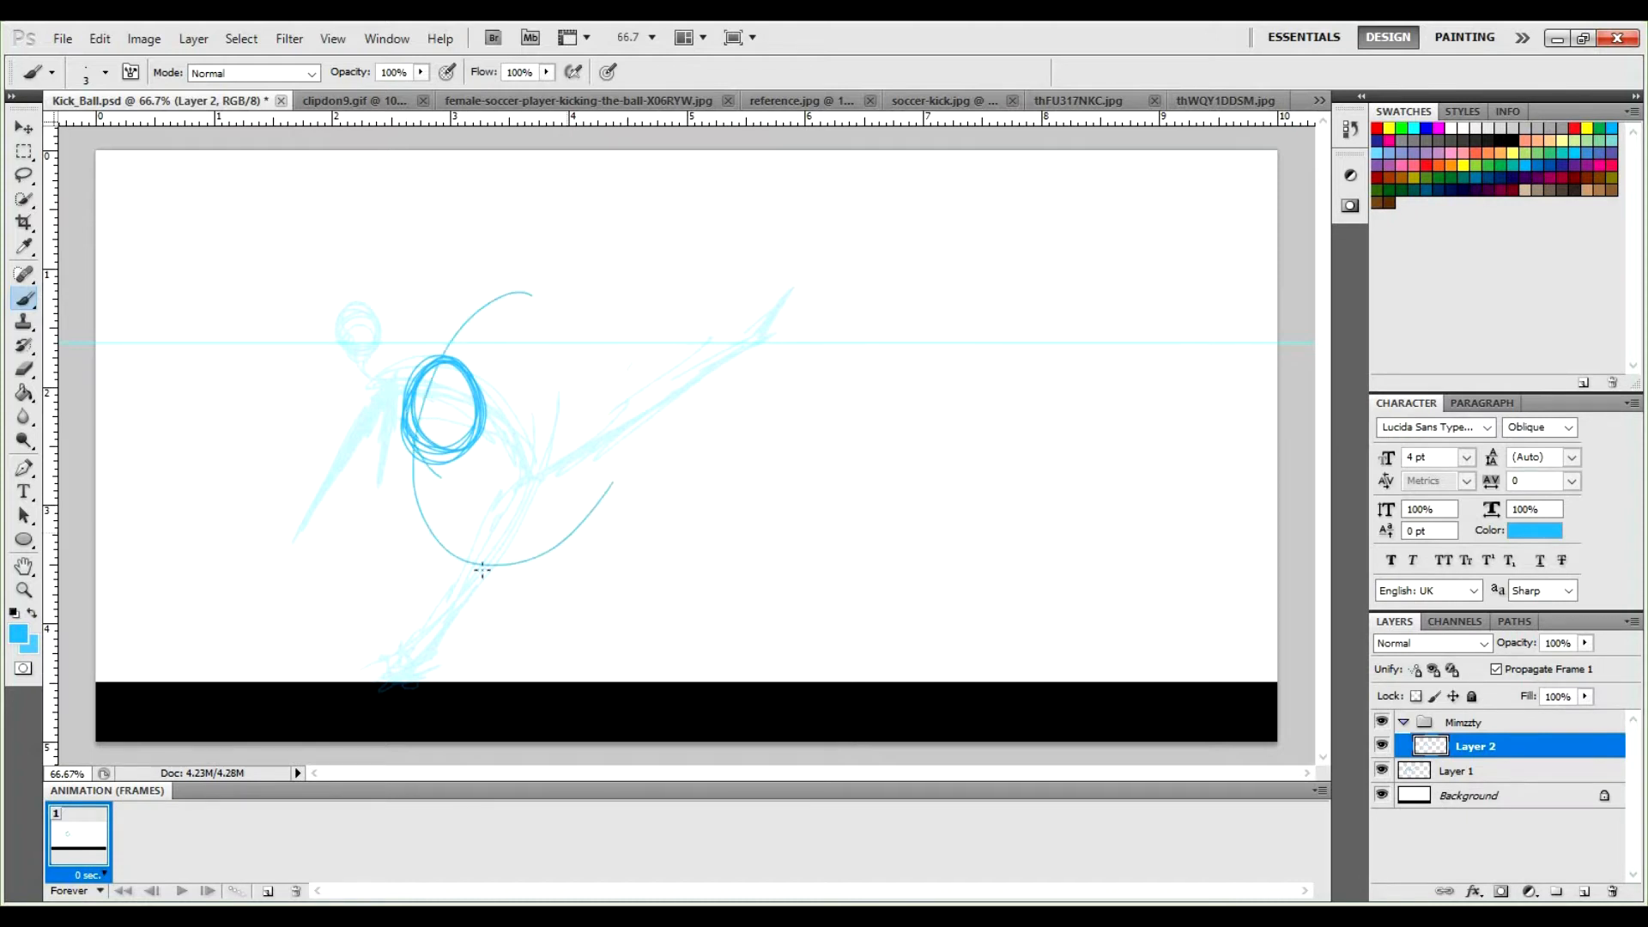
{"action": "mouse_move", "coordinate": [472, 562]}
{"action": "left_mouse_down"}
{"action": "mouse_move", "coordinate": [549, 553]}
{"action": "mouse_move", "coordinate": [445, 676]}
{"action": "left_mouse_up"}
{"action": "left_click", "coordinate": [795, 350], "text": "shift"}
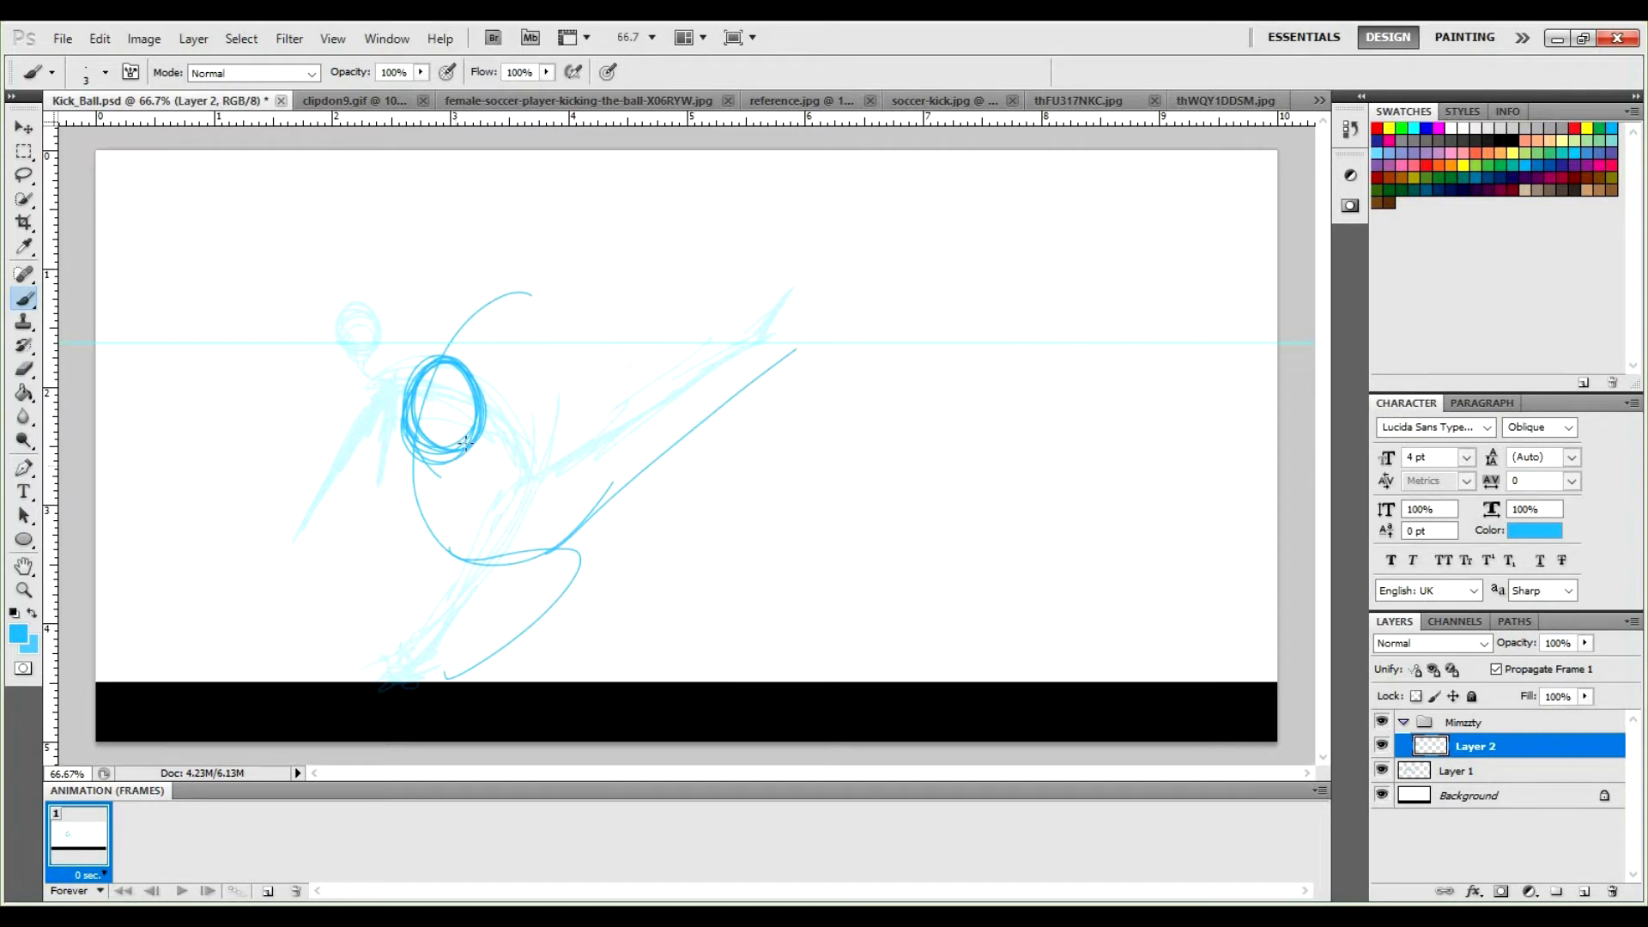
Erase the oval on Layer 2, sketch overlapping curved lines for the arched torso, and erase the stray lines above it.
{"action": "key", "text": "e"}
{"action": "mouse_move", "coordinate": [403, 390]}
{"action": "left_mouse_down"}
{"action": "mouse_move", "coordinate": [451, 367]}
{"action": "mouse_move", "coordinate": [434, 412]}
{"action": "left_mouse_up"}
{"action": "key", "text": "b"}
{"action": "left_click_drag", "start_coordinate": [464, 322], "coordinate": [459, 529]}
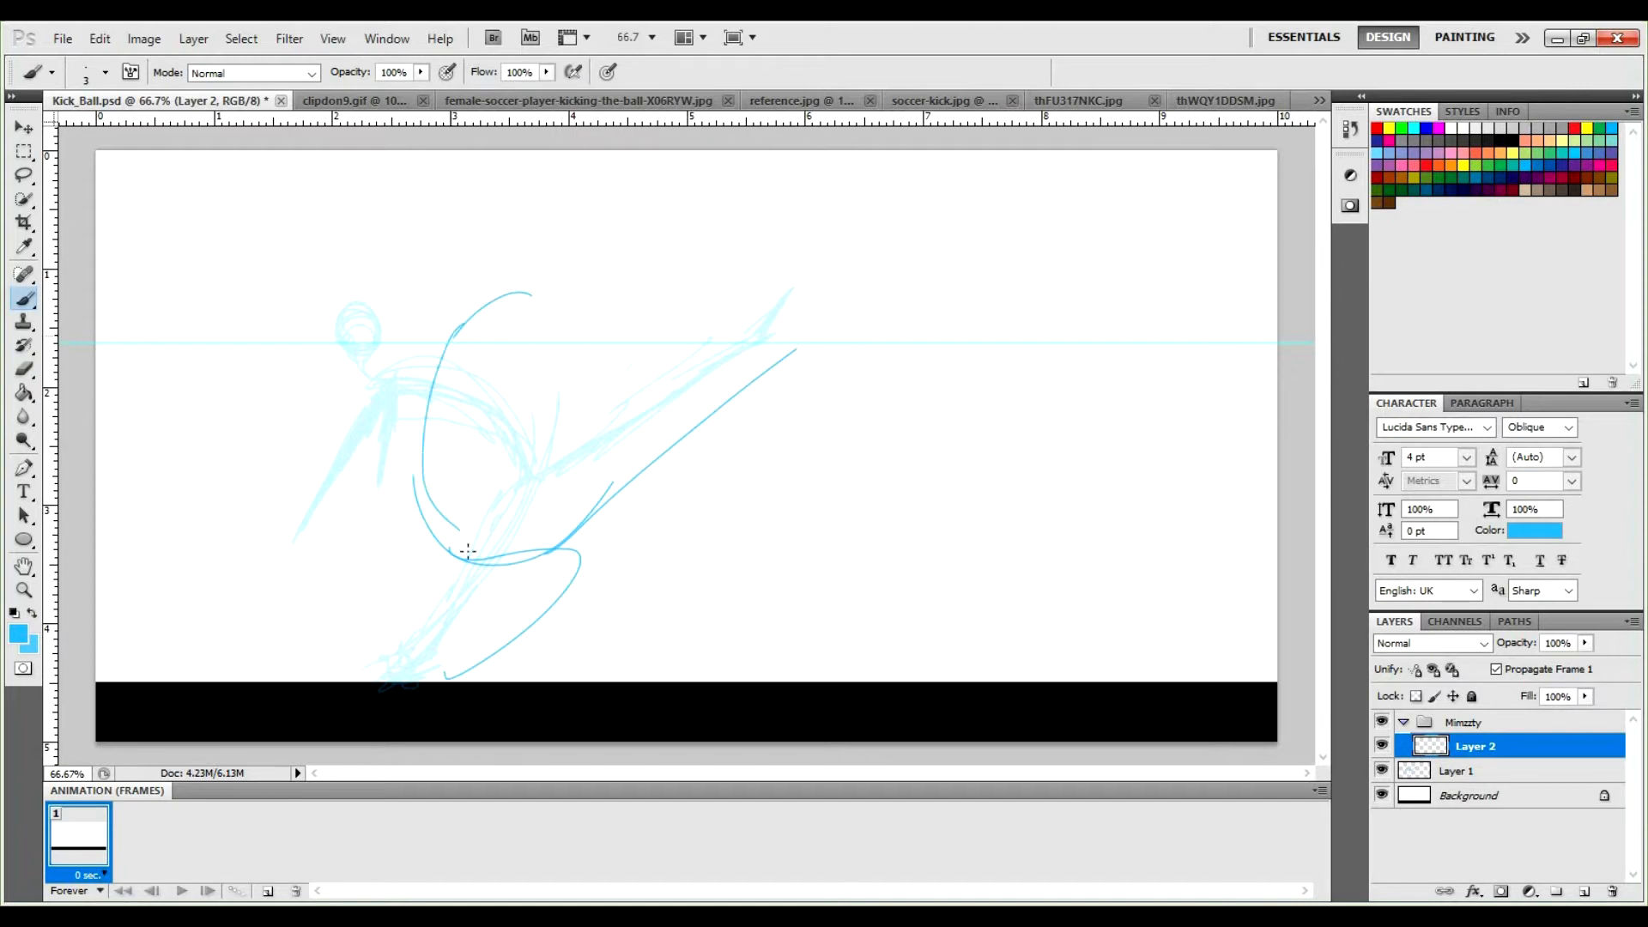
{"action": "left_click_drag", "start_coordinate": [470, 286], "coordinate": [453, 558]}
{"action": "mouse_move", "coordinate": [540, 370]}
{"action": "left_mouse_down"}
{"action": "mouse_move", "coordinate": [404, 479]}
{"action": "mouse_move", "coordinate": [512, 531]}
{"action": "mouse_move", "coordinate": [437, 404]}
{"action": "mouse_move", "coordinate": [461, 386]}
{"action": "mouse_move", "coordinate": [420, 511]}
{"action": "mouse_move", "coordinate": [456, 525]}
{"action": "mouse_move", "coordinate": [500, 383]}
{"action": "left_mouse_up"}
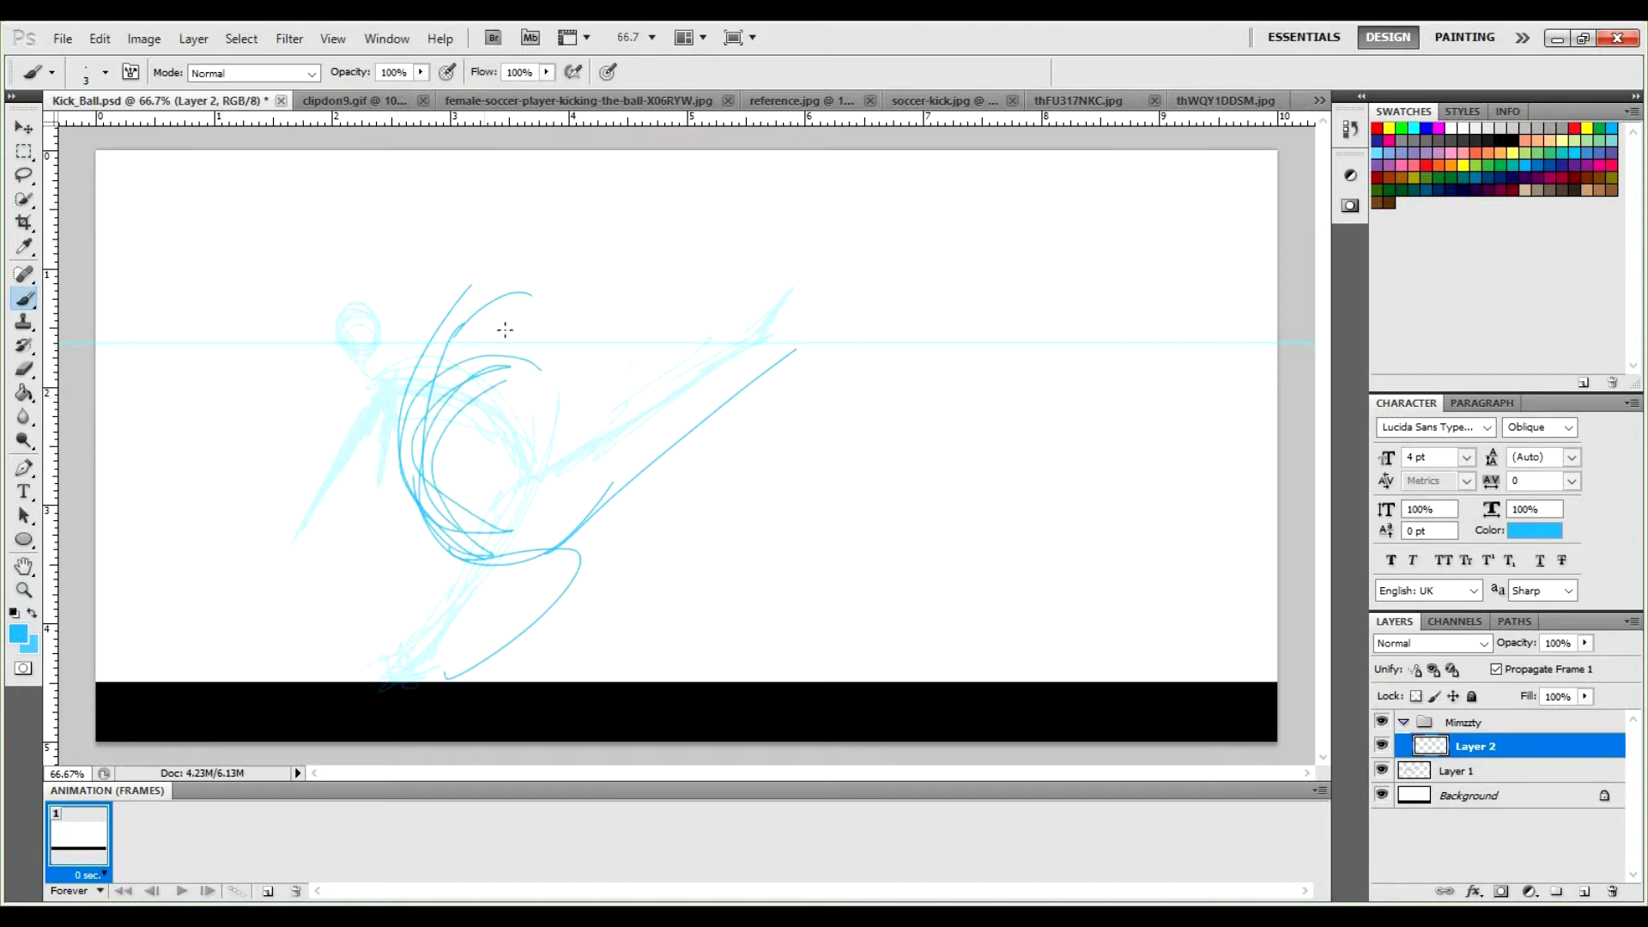
{"action": "key", "text": "e"}
{"action": "left_click_drag", "start_coordinate": [397, 344], "coordinate": [389, 352]}
Sketch the outline of the raised kicking leg along its guide line from hip to ankle with the size 3 Brush.
{"action": "key", "text": "b"}
{"action": "mouse_move", "coordinate": [526, 559]}
{"action": "left_mouse_down"}
{"action": "mouse_move", "coordinate": [686, 426]}
{"action": "mouse_move", "coordinate": [563, 508]}
{"action": "mouse_move", "coordinate": [729, 411]}
{"action": "left_mouse_up"}
{"action": "left_click_drag", "start_coordinate": [652, 451], "coordinate": [796, 344]}
{"action": "left_click_drag", "start_coordinate": [692, 421], "coordinate": [788, 342]}
{"action": "left_click_drag", "start_coordinate": [729, 428], "coordinate": [784, 357]}
{"action": "mouse_move", "coordinate": [689, 446]}
{"action": "left_mouse_down"}
{"action": "mouse_move", "coordinate": [780, 362]}
{"action": "mouse_move", "coordinate": [568, 546]}
{"action": "left_mouse_up"}
Sketch the hip and front of the torso, then the bent standing leg with its foot on the ground.
{"action": "mouse_move", "coordinate": [568, 546]}
{"action": "left_mouse_down"}
{"action": "mouse_move", "coordinate": [645, 486]}
{"action": "mouse_move", "coordinate": [535, 555]}
{"action": "mouse_move", "coordinate": [554, 518]}
{"action": "mouse_move", "coordinate": [552, 540]}
{"action": "mouse_move", "coordinate": [493, 469]}
{"action": "left_mouse_up"}
{"action": "mouse_move", "coordinate": [530, 532]}
{"action": "left_mouse_down"}
{"action": "mouse_move", "coordinate": [487, 456]}
{"action": "mouse_move", "coordinate": [501, 523]}
{"action": "left_mouse_up"}
{"action": "mouse_move", "coordinate": [503, 526]}
{"action": "left_mouse_down"}
{"action": "mouse_move", "coordinate": [472, 481]}
{"action": "mouse_move", "coordinate": [482, 461]}
{"action": "mouse_move", "coordinate": [399, 429]}
{"action": "mouse_move", "coordinate": [435, 451]}
{"action": "mouse_move", "coordinate": [485, 539]}
{"action": "mouse_move", "coordinate": [477, 493]}
{"action": "mouse_move", "coordinate": [486, 553]}
{"action": "mouse_move", "coordinate": [525, 572]}
{"action": "mouse_move", "coordinate": [502, 556]}
{"action": "mouse_move", "coordinate": [540, 554]}
{"action": "mouse_move", "coordinate": [522, 563]}
{"action": "mouse_move", "coordinate": [598, 590]}
{"action": "mouse_move", "coordinate": [590, 577]}
{"action": "mouse_move", "coordinate": [496, 660]}
{"action": "mouse_move", "coordinate": [590, 607]}
{"action": "left_mouse_up"}
{"action": "mouse_move", "coordinate": [582, 602]}
{"action": "left_mouse_down"}
{"action": "mouse_move", "coordinate": [518, 639]}
{"action": "mouse_move", "coordinate": [599, 594]}
{"action": "left_mouse_up"}
{"action": "mouse_move", "coordinate": [506, 643]}
{"action": "left_mouse_down"}
{"action": "mouse_move", "coordinate": [475, 640]}
{"action": "mouse_move", "coordinate": [473, 678]}
{"action": "mouse_move", "coordinate": [523, 680]}
{"action": "mouse_move", "coordinate": [498, 659]}
{"action": "left_mouse_up"}
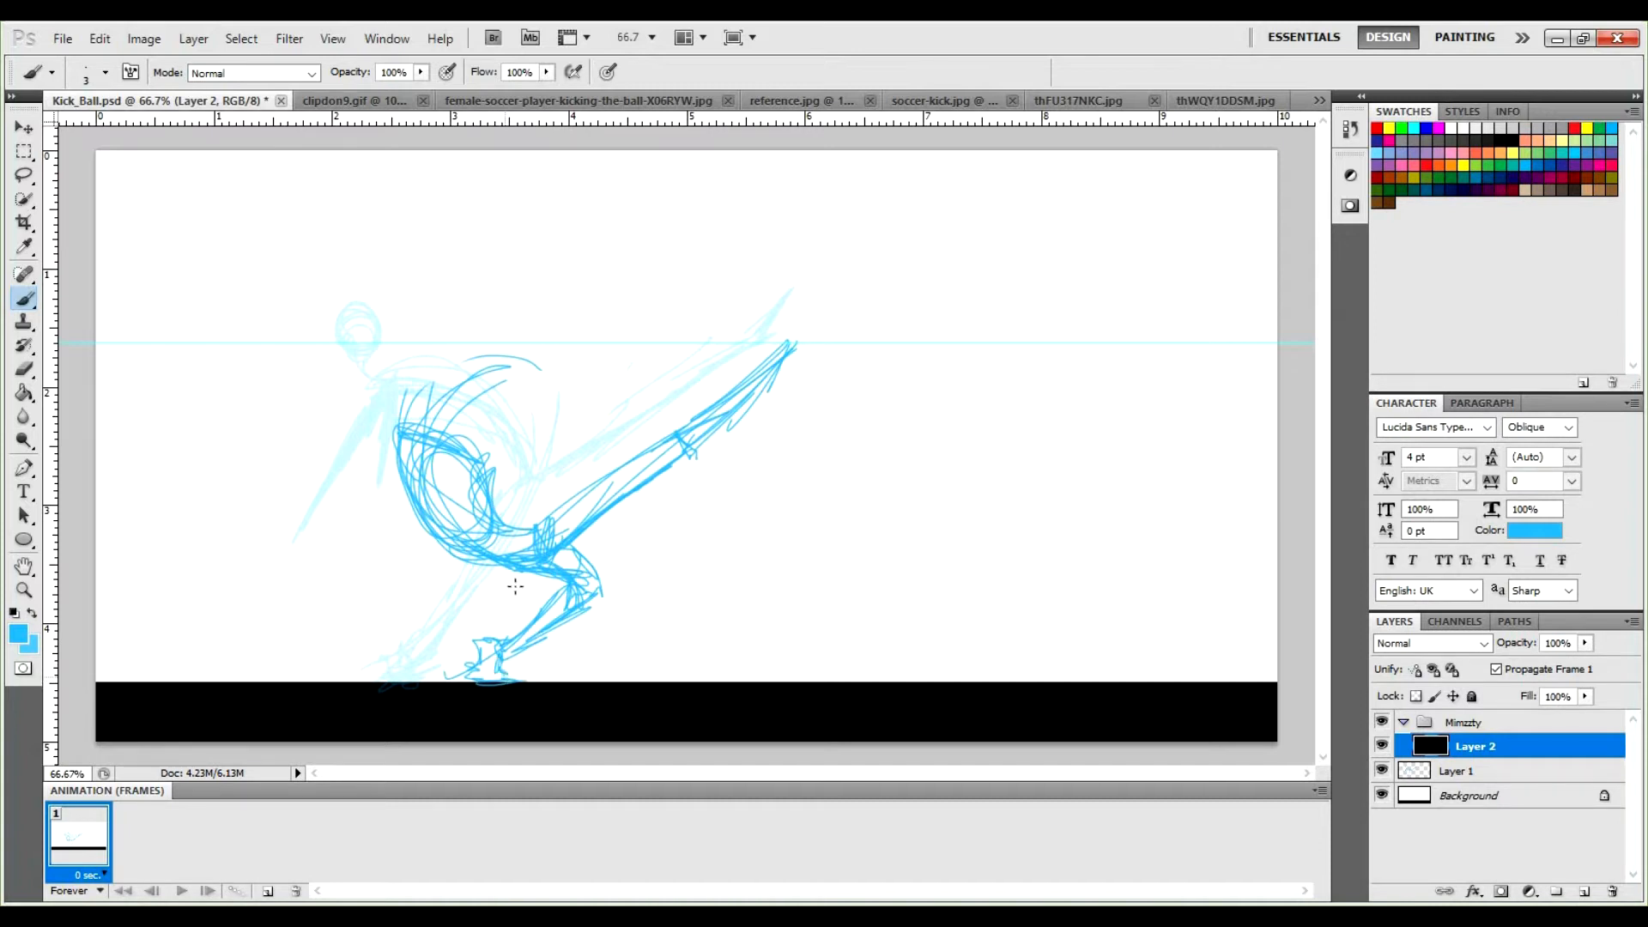
Sketch the bent front arm with a raised hand and an oval head above the torso.
{"action": "mouse_move", "coordinate": [539, 456]}
{"action": "left_mouse_down"}
{"action": "mouse_move", "coordinate": [480, 463]}
{"action": "mouse_move", "coordinate": [486, 477]}
{"action": "mouse_move", "coordinate": [511, 465]}
{"action": "mouse_move", "coordinate": [483, 472]}
{"action": "mouse_move", "coordinate": [476, 450]}
{"action": "mouse_move", "coordinate": [449, 464]}
{"action": "mouse_move", "coordinate": [524, 435]}
{"action": "left_mouse_up"}
{"action": "key", "text": "ctrl+z"}
{"action": "mouse_move", "coordinate": [510, 440]}
{"action": "left_mouse_down"}
{"action": "mouse_move", "coordinate": [488, 479]}
{"action": "mouse_move", "coordinate": [489, 455]}
{"action": "mouse_move", "coordinate": [526, 433]}
{"action": "mouse_move", "coordinate": [528, 451]}
{"action": "mouse_move", "coordinate": [514, 440]}
{"action": "mouse_move", "coordinate": [547, 408]}
{"action": "left_mouse_up"}
{"action": "mouse_move", "coordinate": [534, 407]}
{"action": "left_mouse_down"}
{"action": "mouse_move", "coordinate": [522, 433]}
{"action": "mouse_move", "coordinate": [568, 420]}
{"action": "left_mouse_up"}
{"action": "mouse_move", "coordinate": [550, 408]}
{"action": "left_mouse_down"}
{"action": "mouse_move", "coordinate": [539, 446]}
{"action": "mouse_move", "coordinate": [548, 412]}
{"action": "mouse_move", "coordinate": [553, 446]}
{"action": "mouse_move", "coordinate": [525, 396]}
{"action": "left_mouse_up"}
{"action": "mouse_move", "coordinate": [523, 396]}
{"action": "left_mouse_down"}
{"action": "mouse_move", "coordinate": [545, 401]}
{"action": "mouse_move", "coordinate": [518, 411]}
{"action": "mouse_move", "coordinate": [471, 387]}
{"action": "mouse_move", "coordinate": [452, 401]}
{"action": "mouse_move", "coordinate": [482, 419]}
{"action": "mouse_move", "coordinate": [455, 393]}
{"action": "mouse_move", "coordinate": [474, 441]}
{"action": "mouse_move", "coordinate": [451, 435]}
{"action": "mouse_move", "coordinate": [419, 476]}
{"action": "left_mouse_up"}
Sketch the outstretched back arm with its hand and add a foot to the end of the kicking leg.
{"action": "mouse_move", "coordinate": [372, 342]}
{"action": "left_mouse_down"}
{"action": "mouse_move", "coordinate": [403, 397]}
{"action": "mouse_move", "coordinate": [399, 378]}
{"action": "left_mouse_up"}
{"action": "key", "text": "ctrl+z"}
{"action": "mouse_move", "coordinate": [319, 417]}
{"action": "left_mouse_down"}
{"action": "mouse_move", "coordinate": [377, 429]}
{"action": "mouse_move", "coordinate": [273, 455]}
{"action": "mouse_move", "coordinate": [337, 427]}
{"action": "mouse_move", "coordinate": [281, 463]}
{"action": "left_mouse_up"}
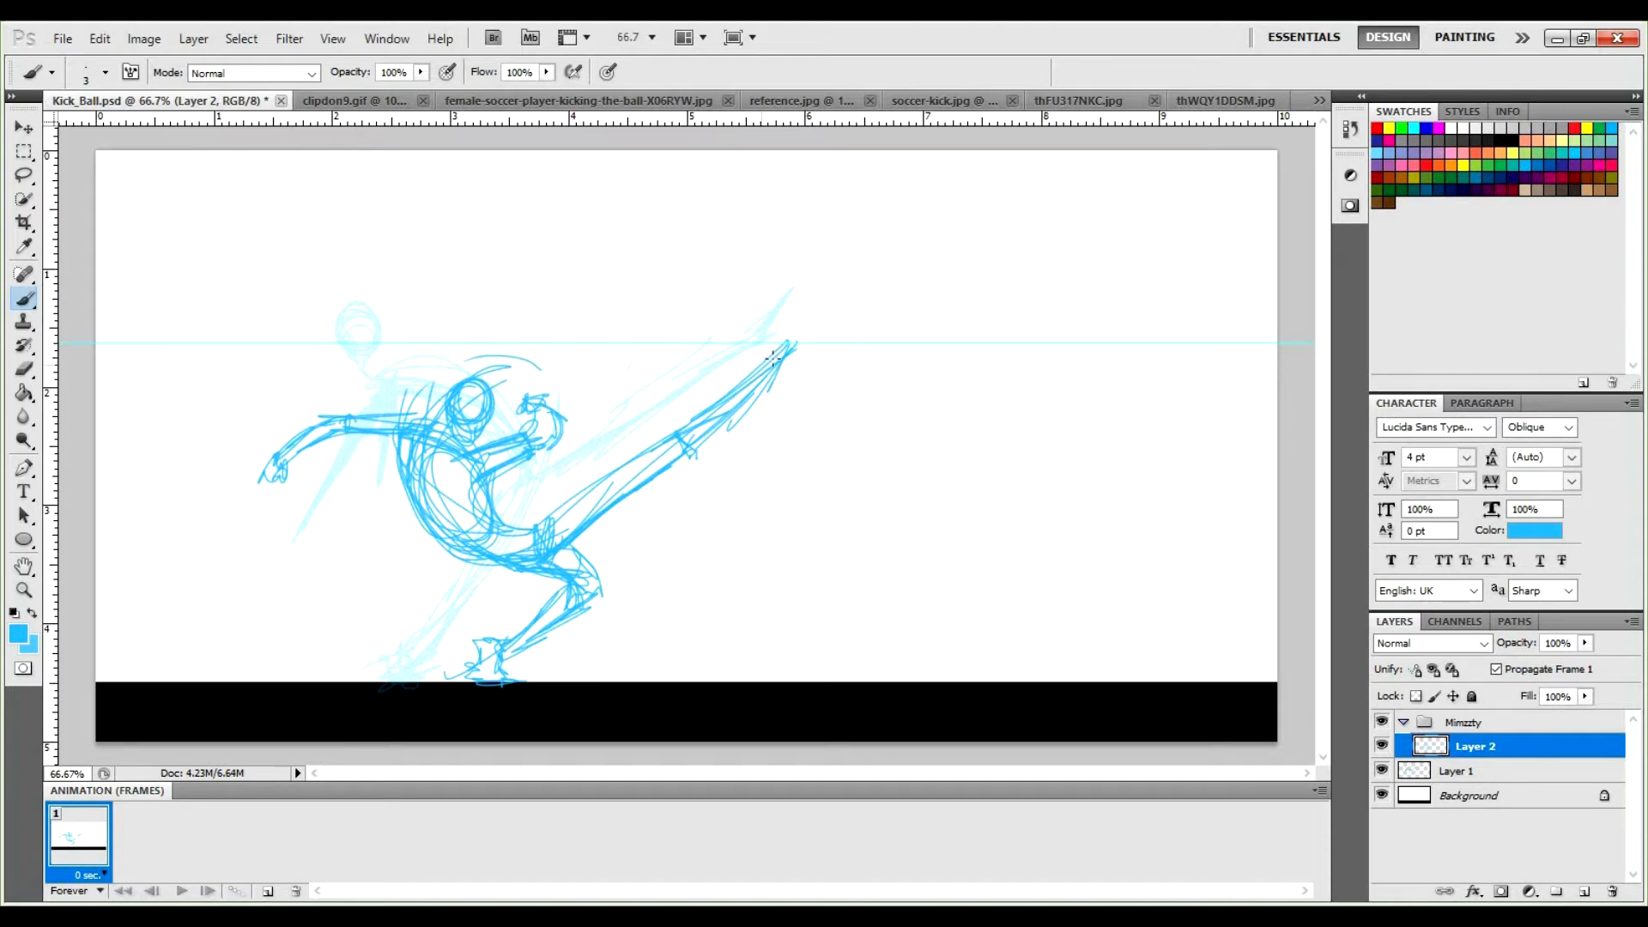
{"action": "mouse_move", "coordinate": [791, 345]}
{"action": "left_mouse_down"}
{"action": "mouse_move", "coordinate": [810, 317]}
{"action": "mouse_move", "coordinate": [779, 374]}
{"action": "mouse_move", "coordinate": [794, 380]}
{"action": "left_mouse_up"}
Compare the kick pose with the reference images from clipdon9.gif through the soccer photos and run-cycle sheets to run.jpg.
{"action": "left_click", "coordinate": [359, 98]}
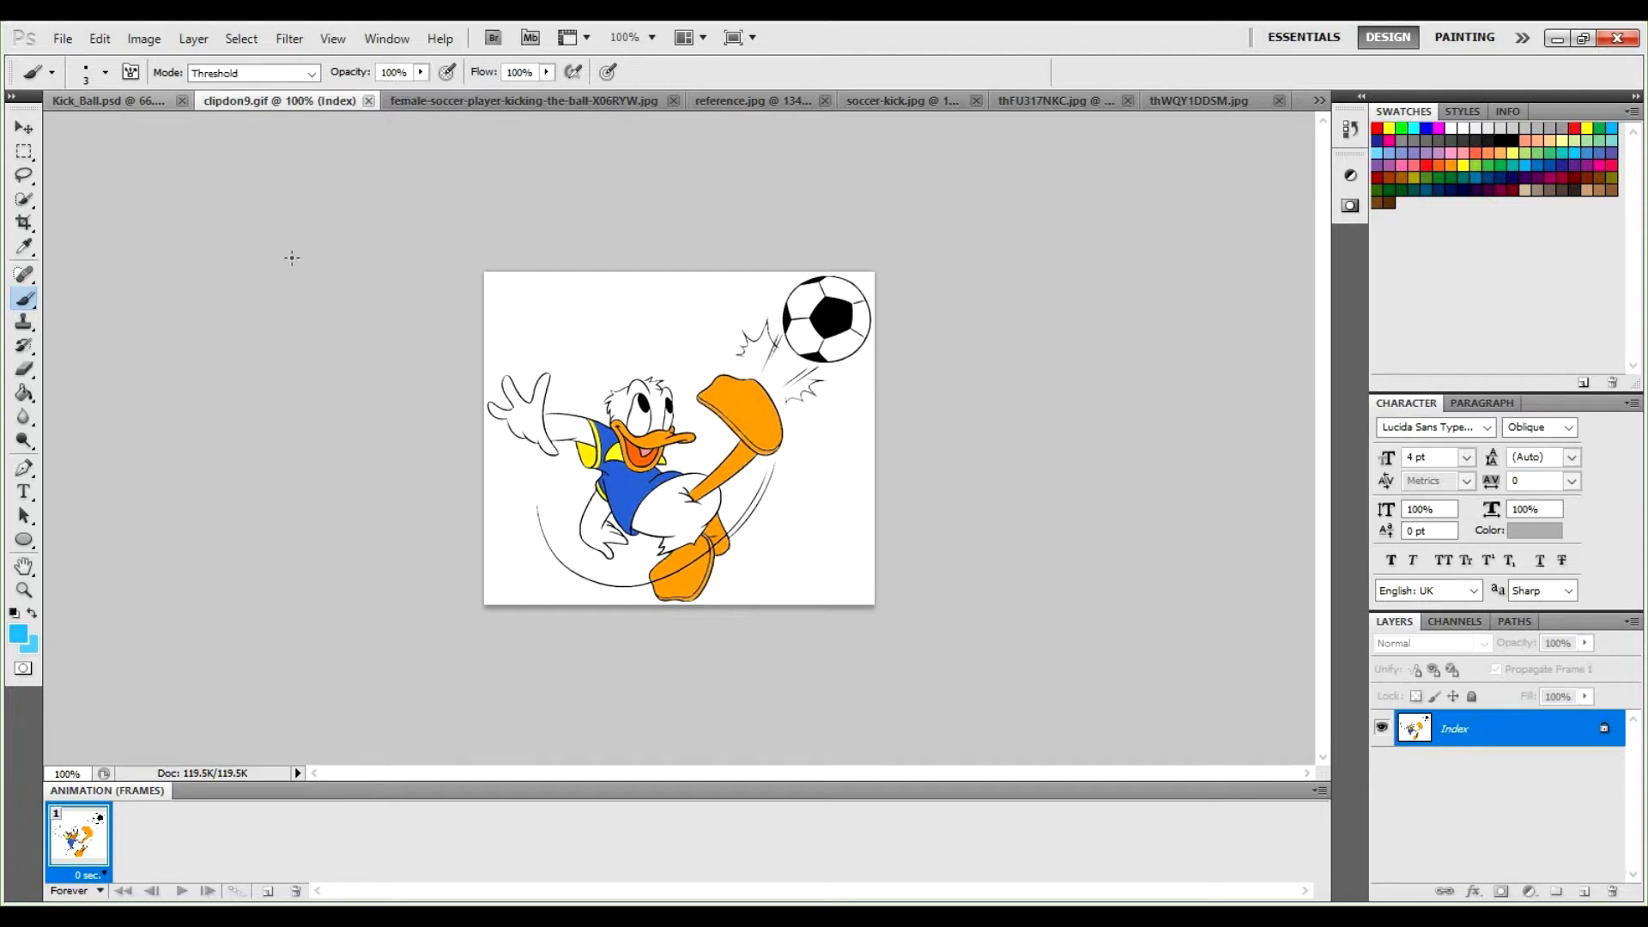
{"action": "key", "text": "shift+alt+n"}
{"action": "key", "text": "ctrl+shift+Tab"}
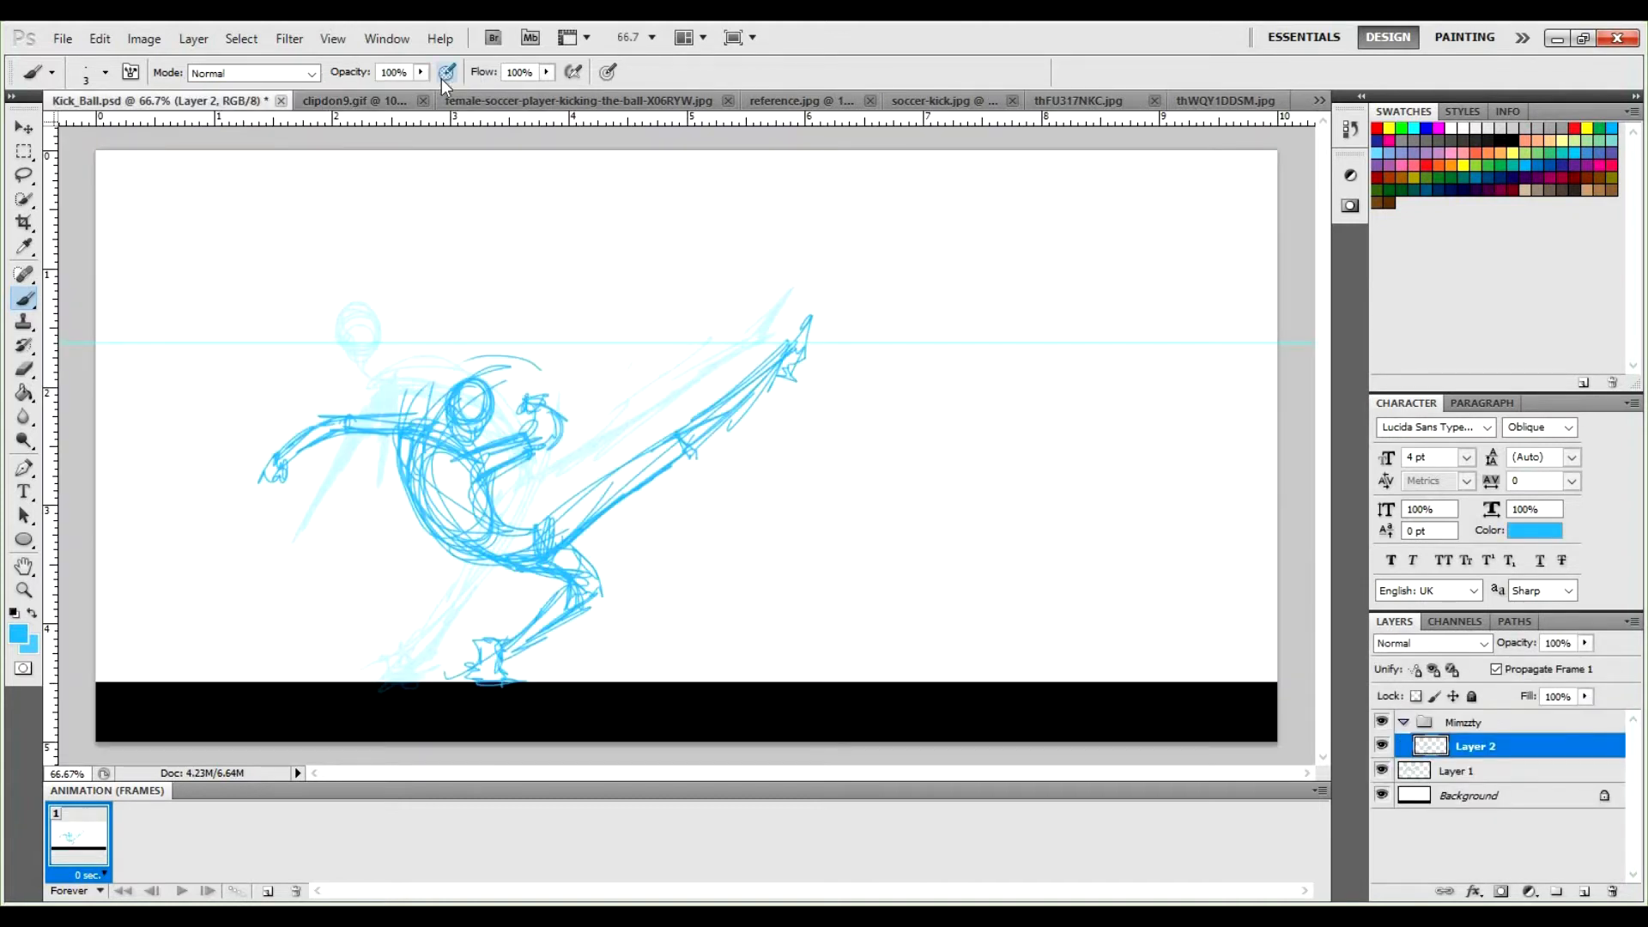
{"action": "left_click", "coordinate": [629, 101]}
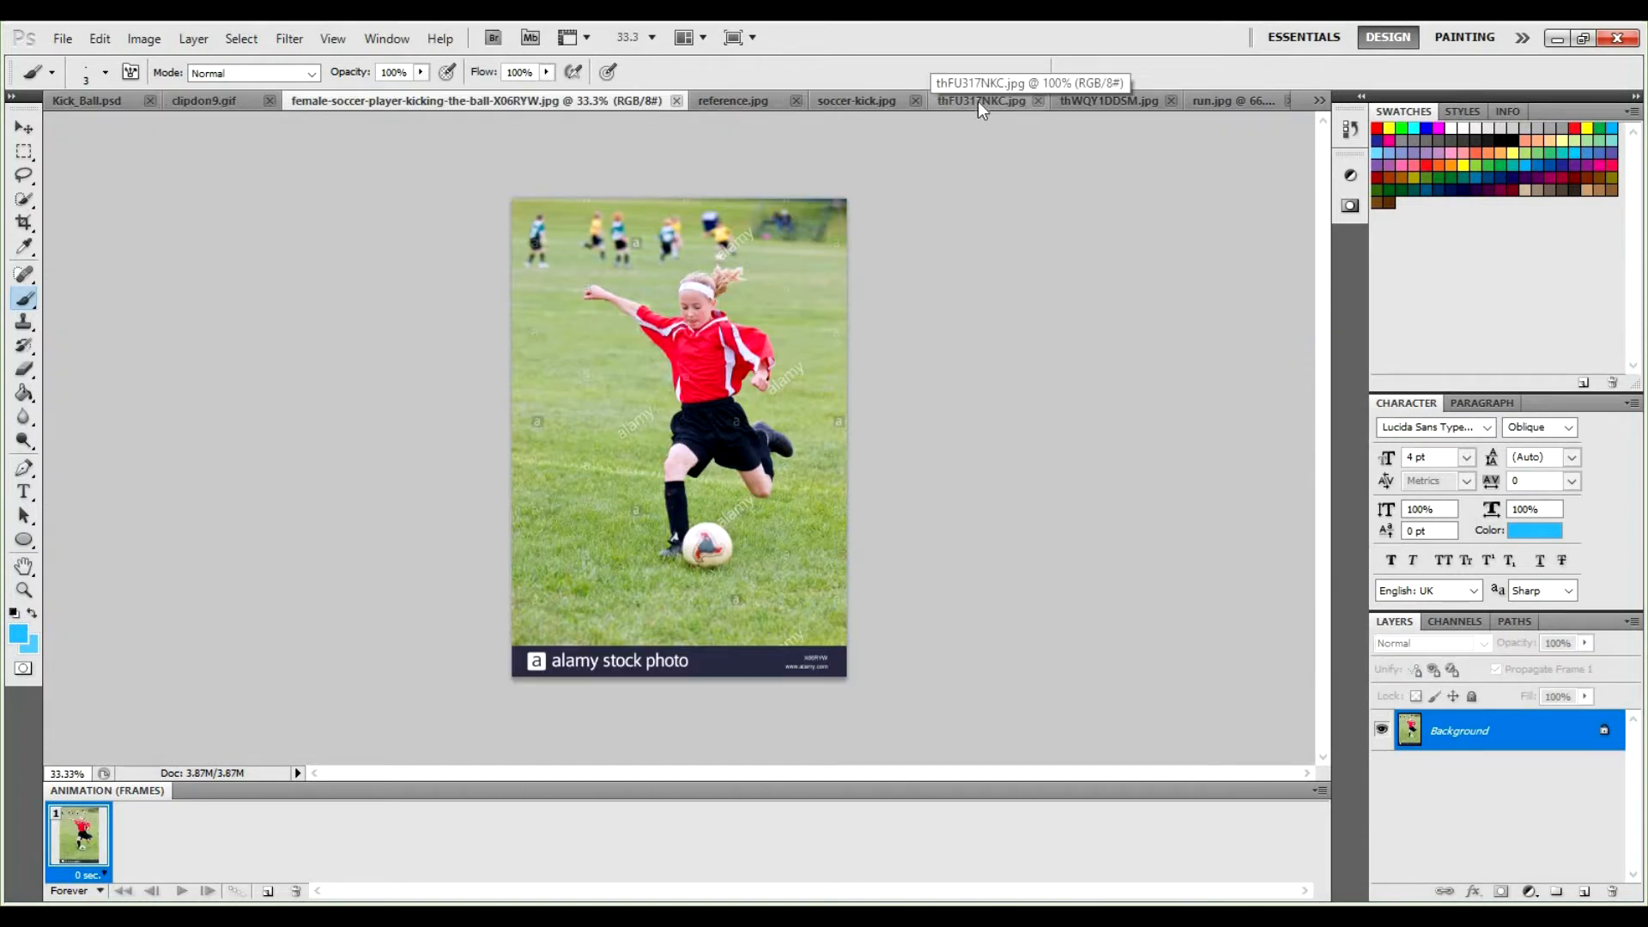
{"action": "left_click", "coordinate": [864, 101]}
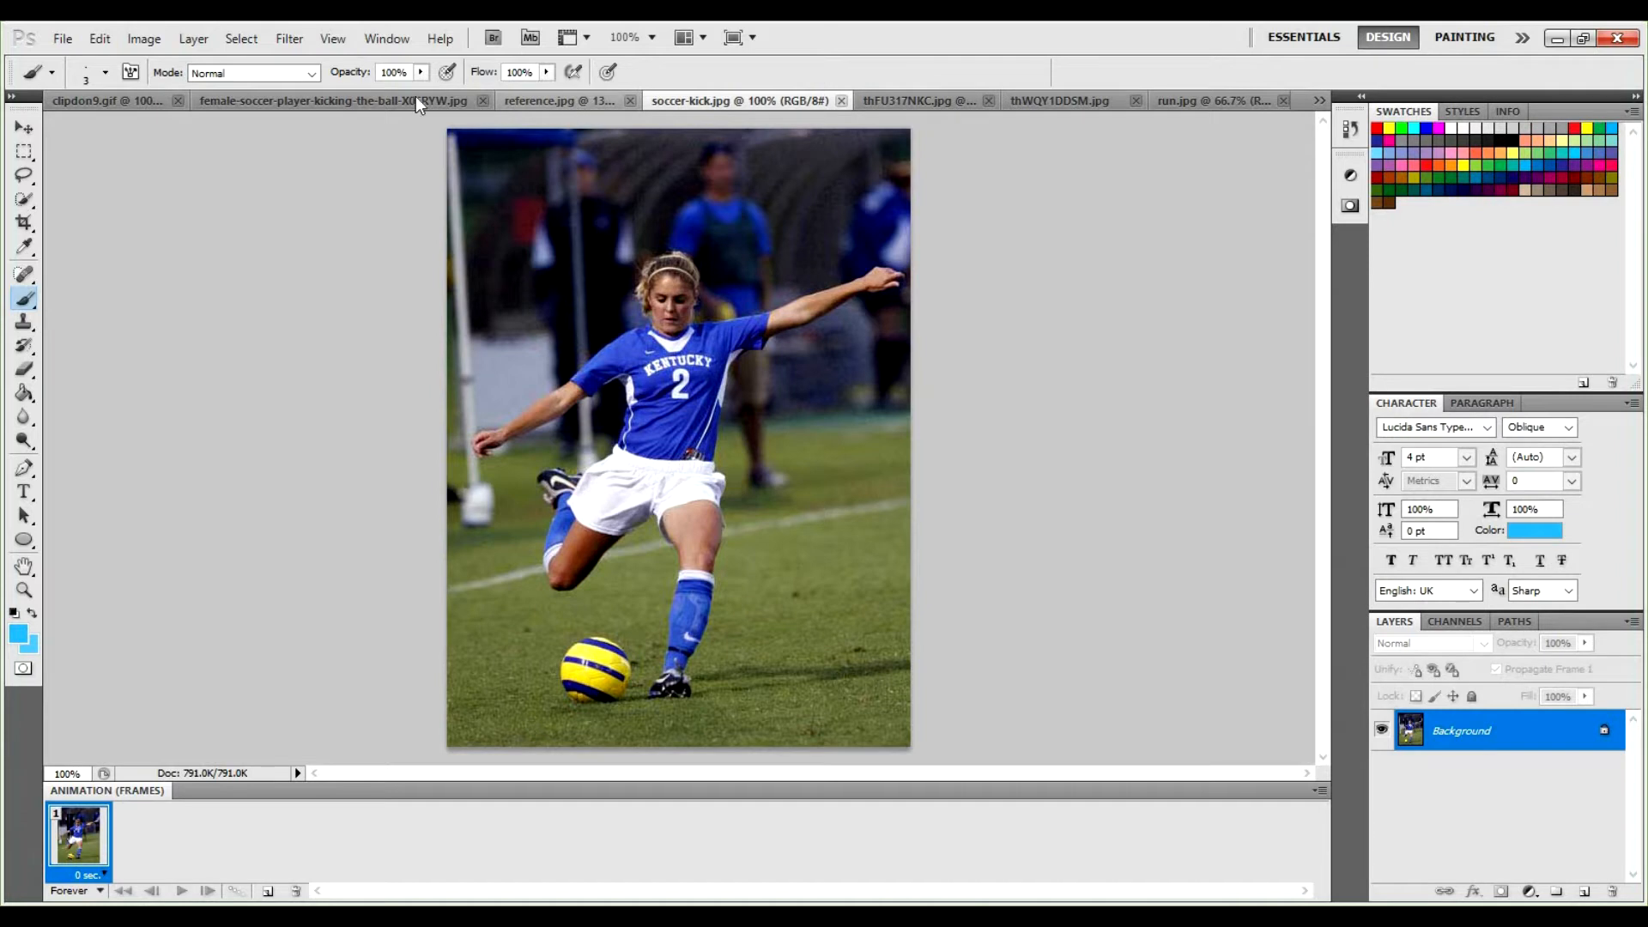
{"action": "key", "text": "ctrl+shift+Tab"}
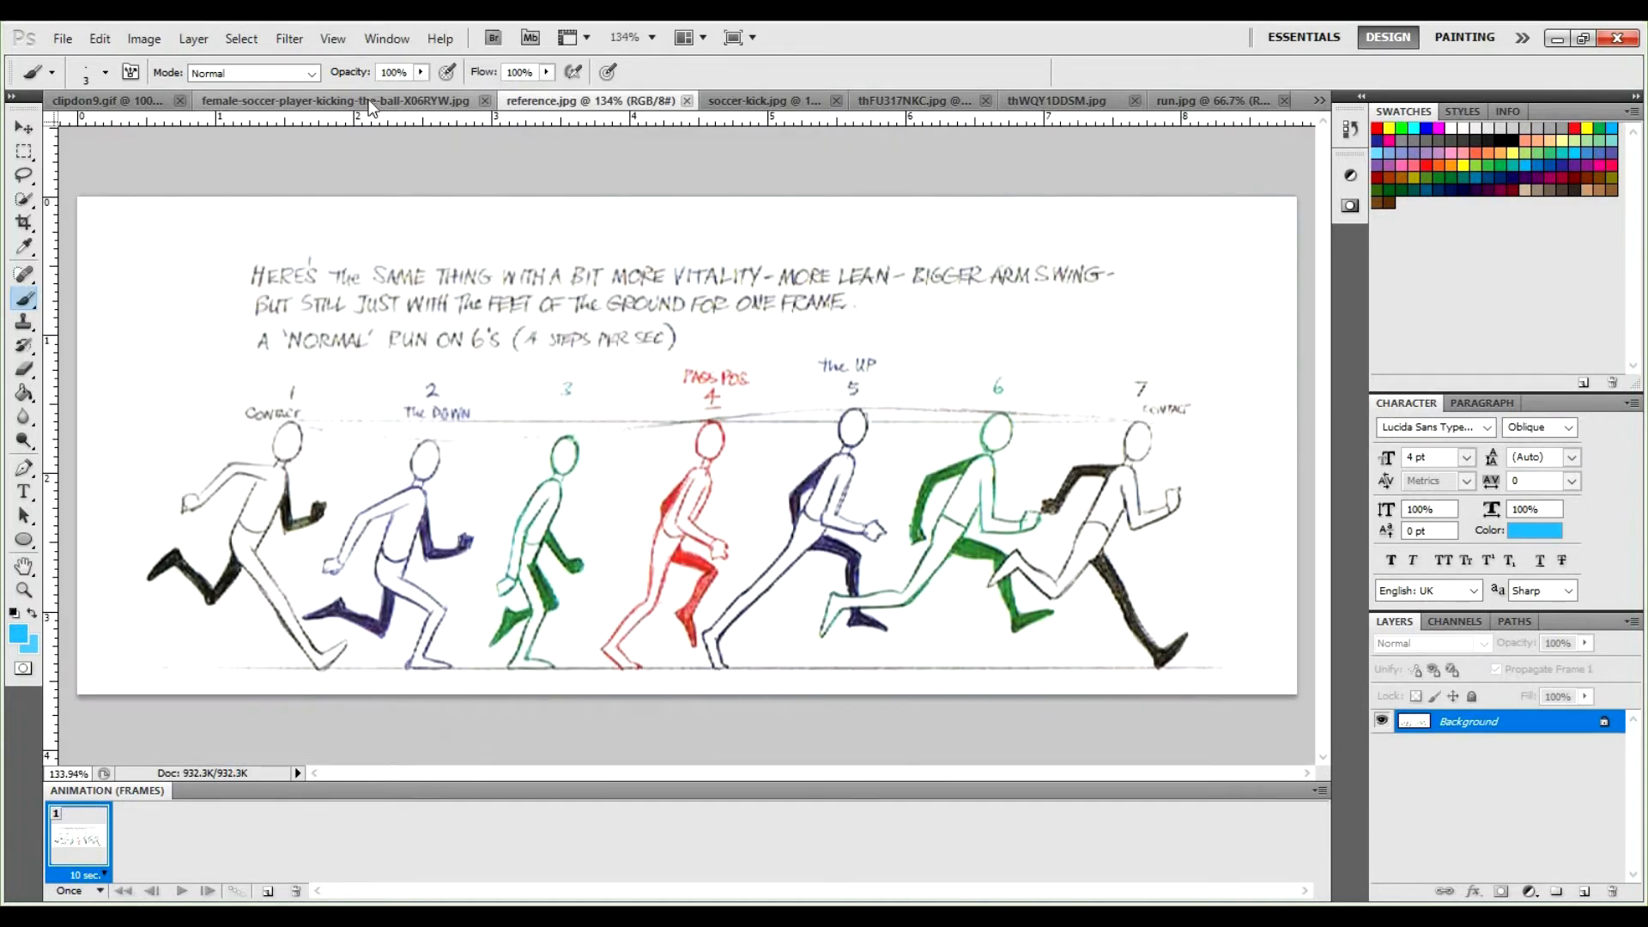
{"action": "left_click", "coordinate": [370, 107]}
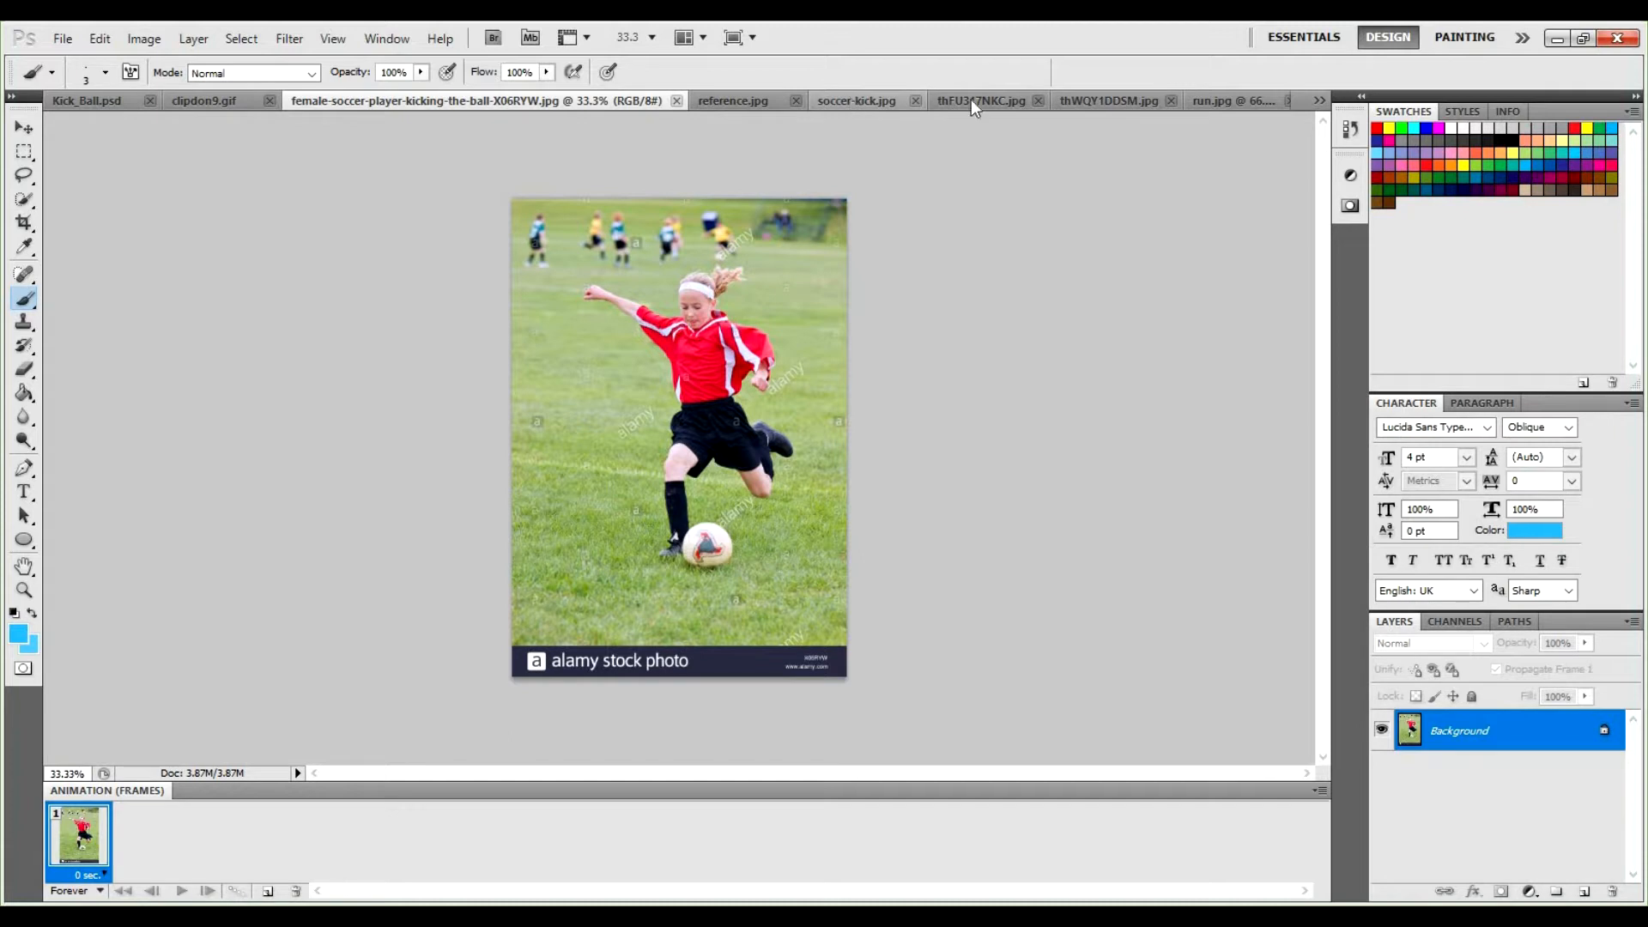
{"action": "left_click", "coordinate": [869, 102]}
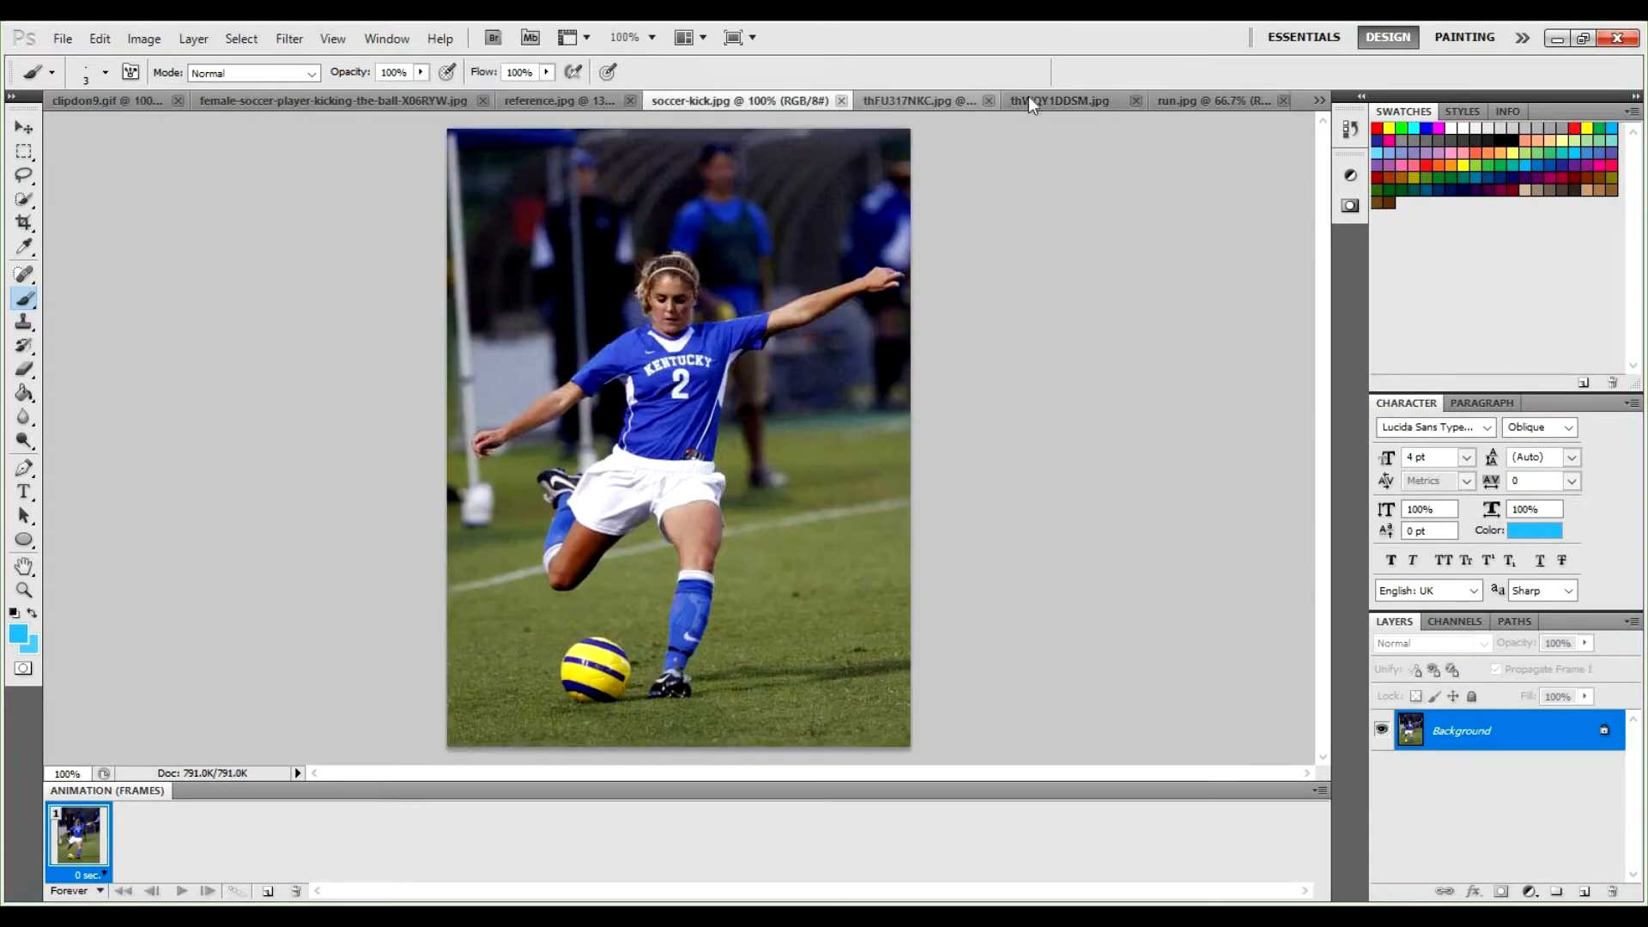
{"action": "key", "text": "ctrl+Tab"}
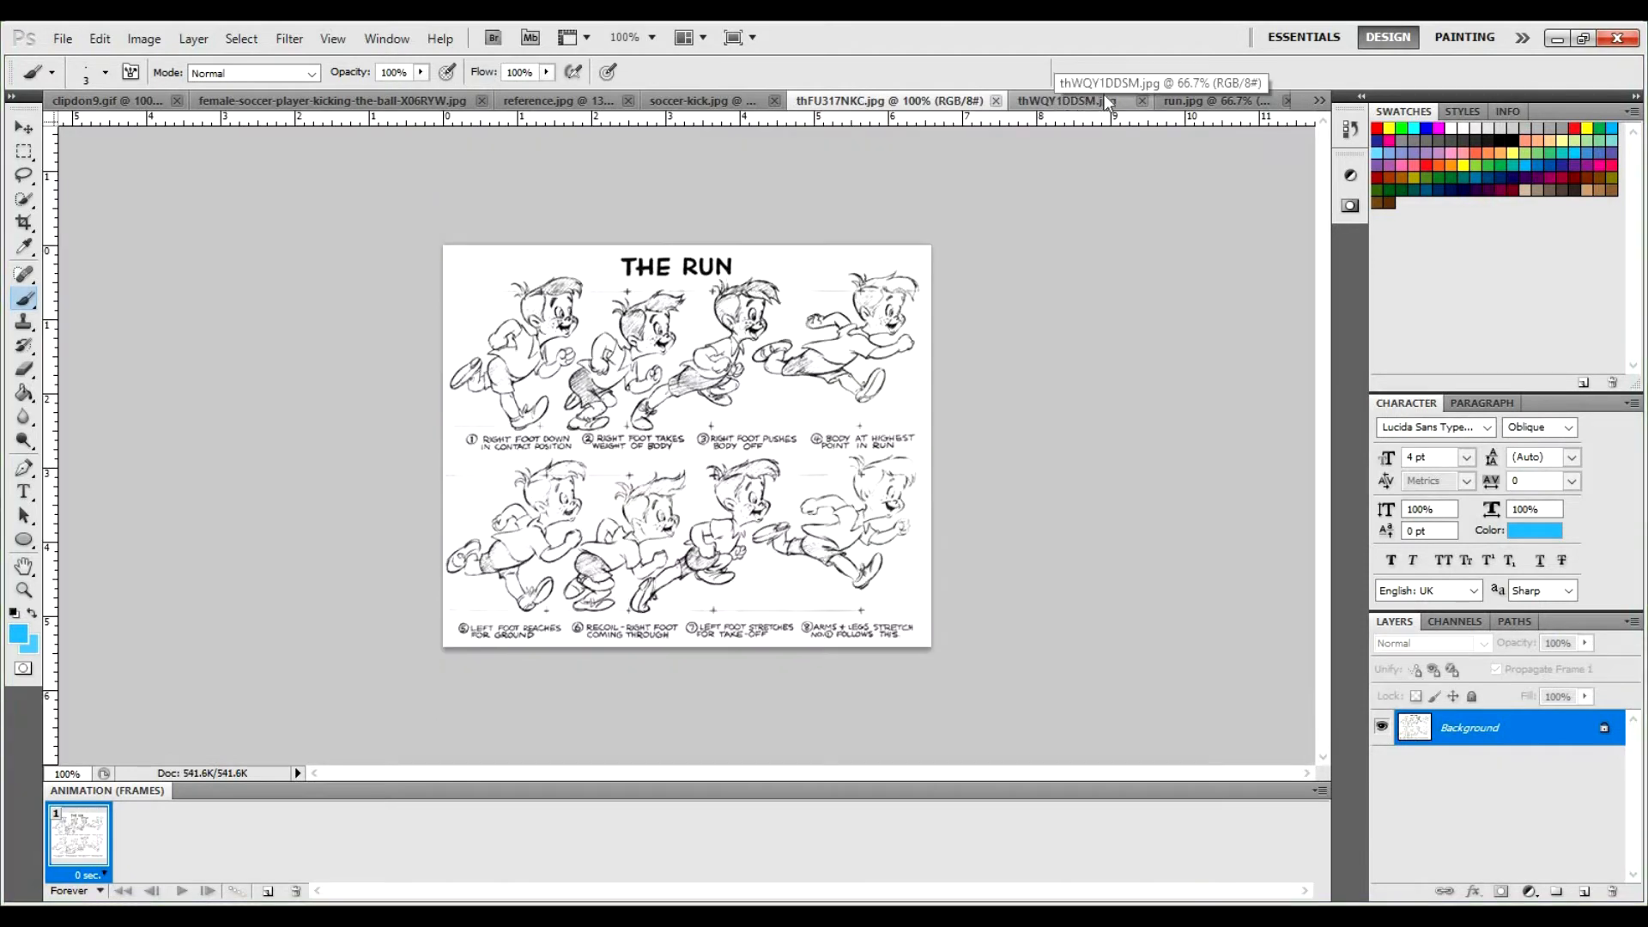
{"action": "left_click", "coordinate": [1053, 103]}
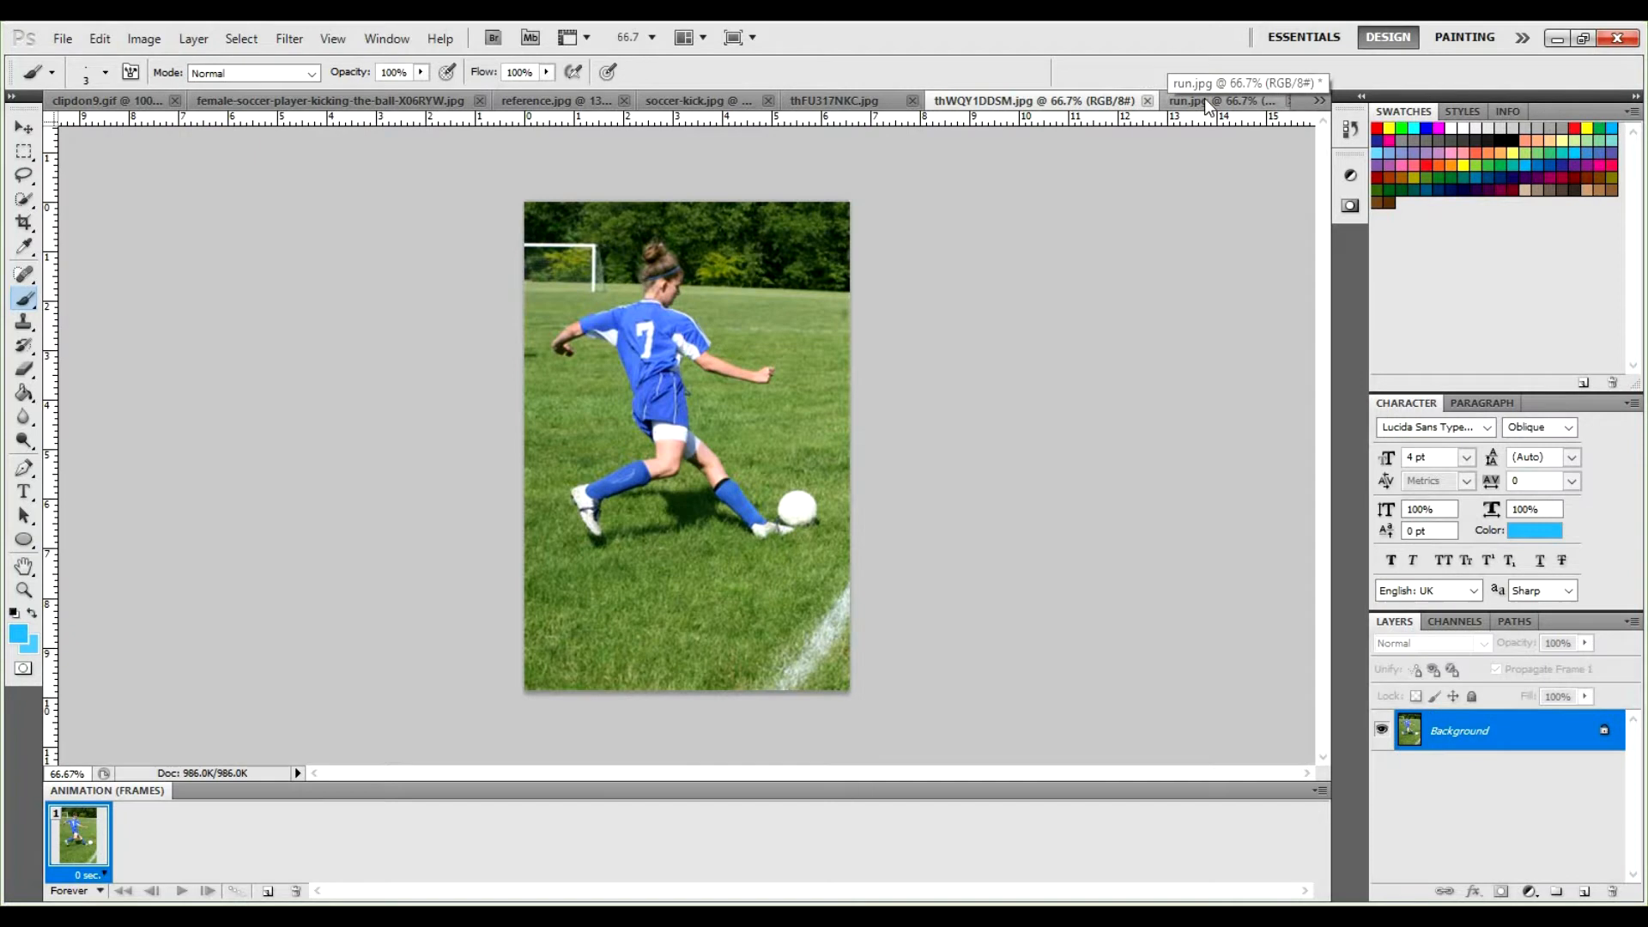
{"action": "left_click", "coordinate": [1200, 99]}
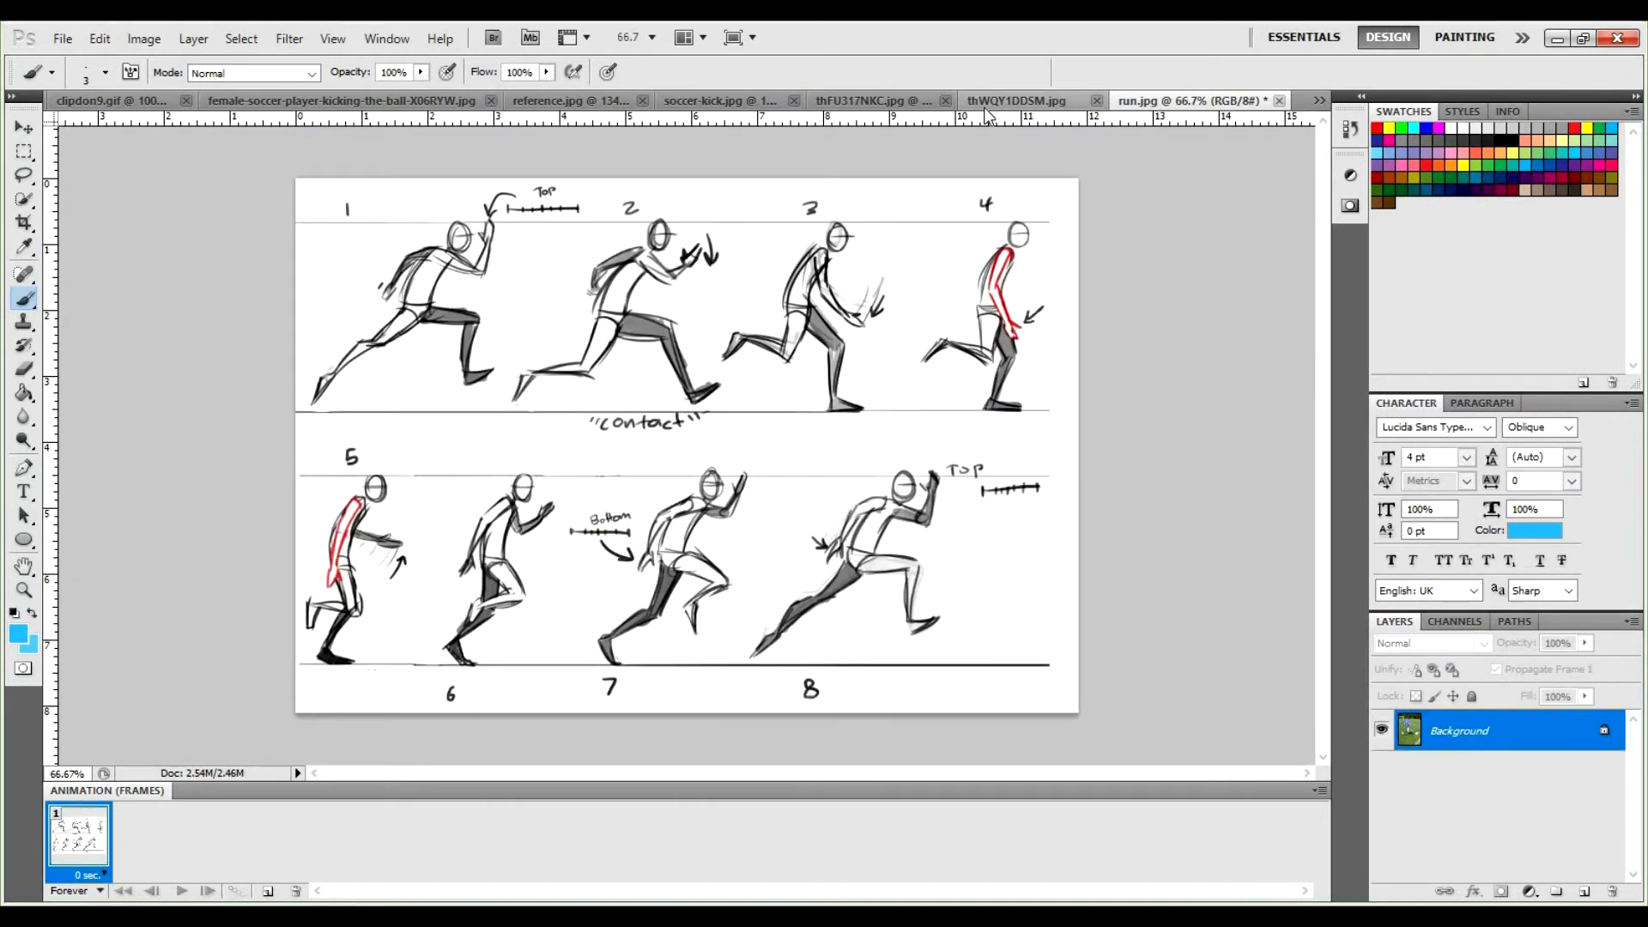
Revisit thWQY1DDSM.jpg, clipdon9.gif, the soccer kick photos and the run charts to examine the arm and leg positions.
{"action": "left_click", "coordinate": [981, 110]}
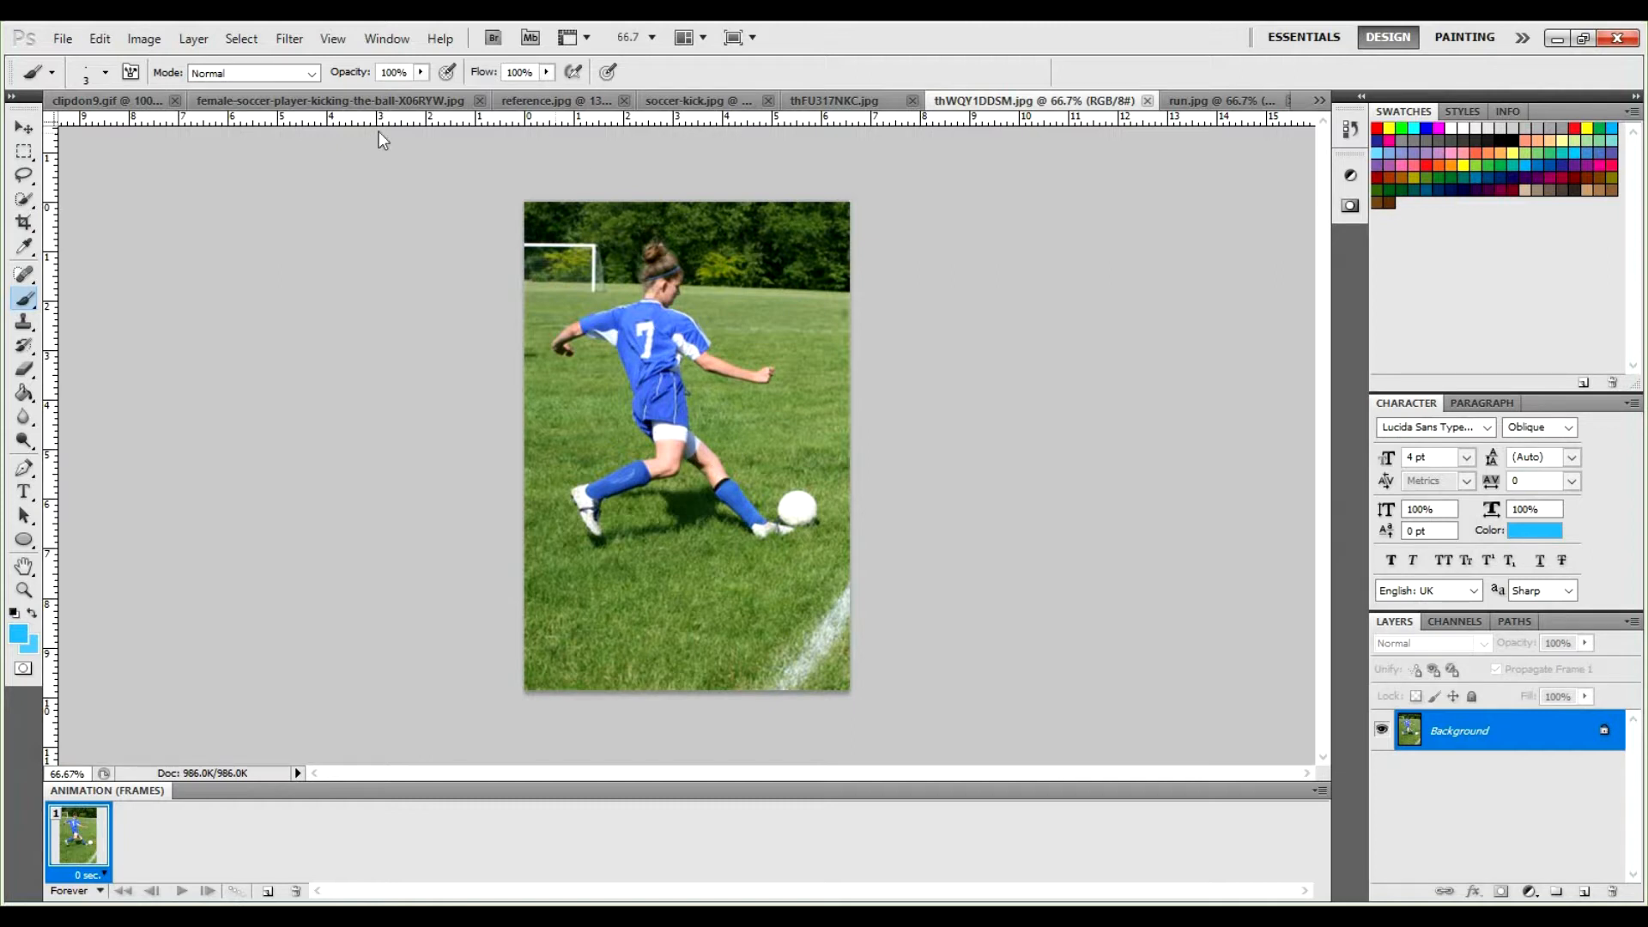
{"action": "left_click", "coordinate": [102, 100]}
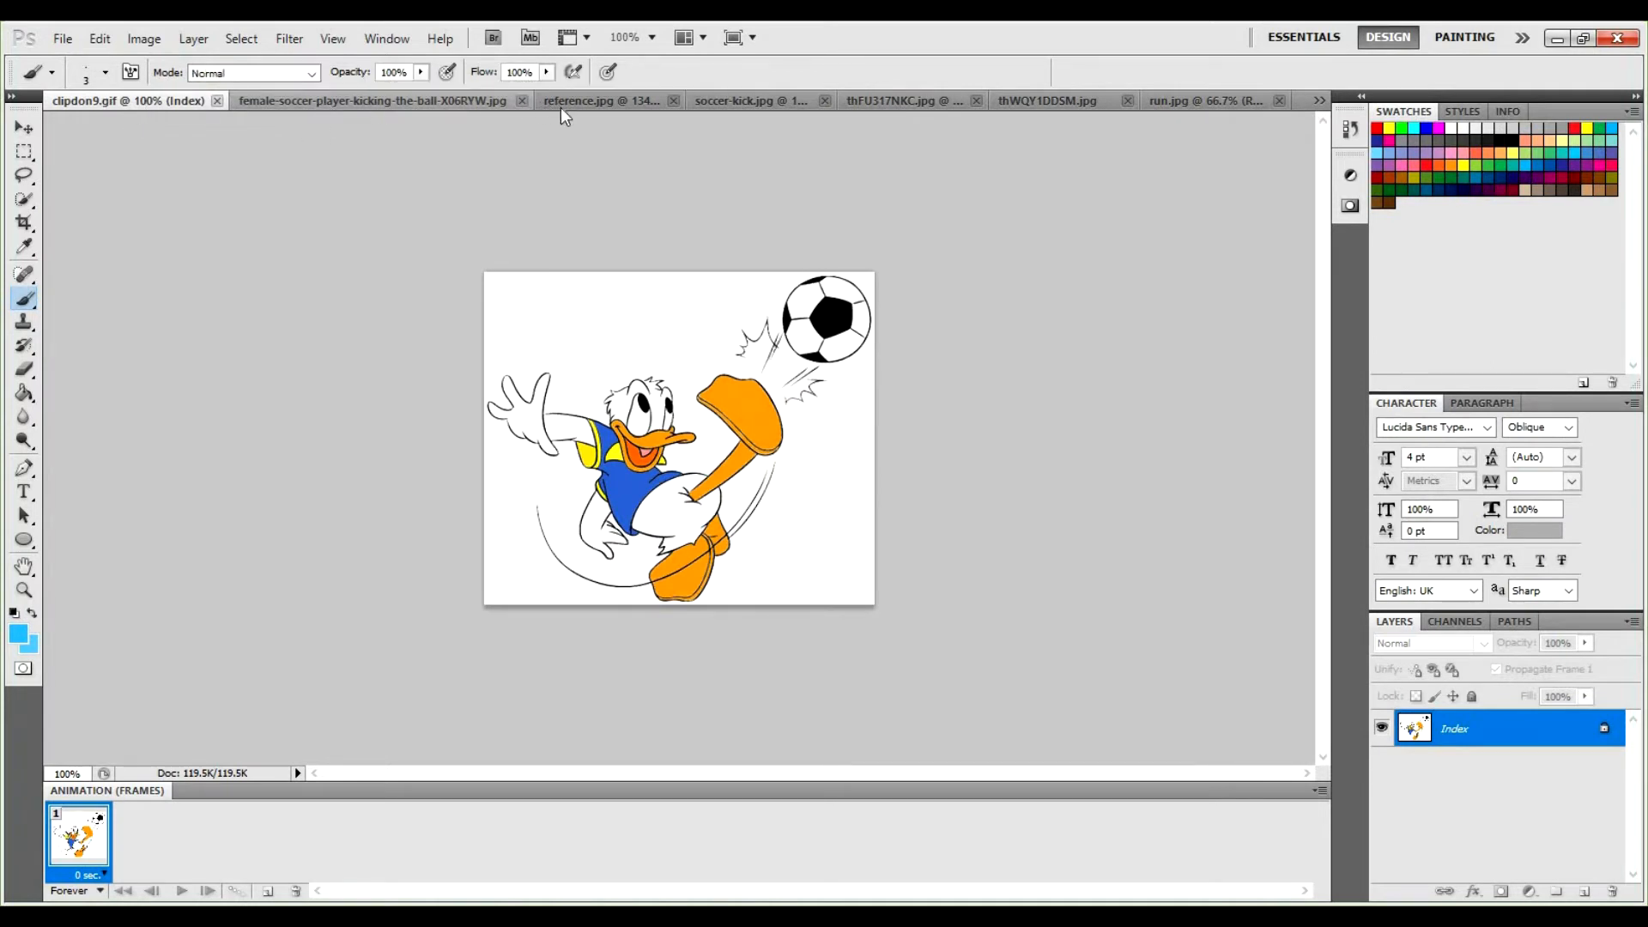
{"action": "key", "text": "ctrl+Tab"}
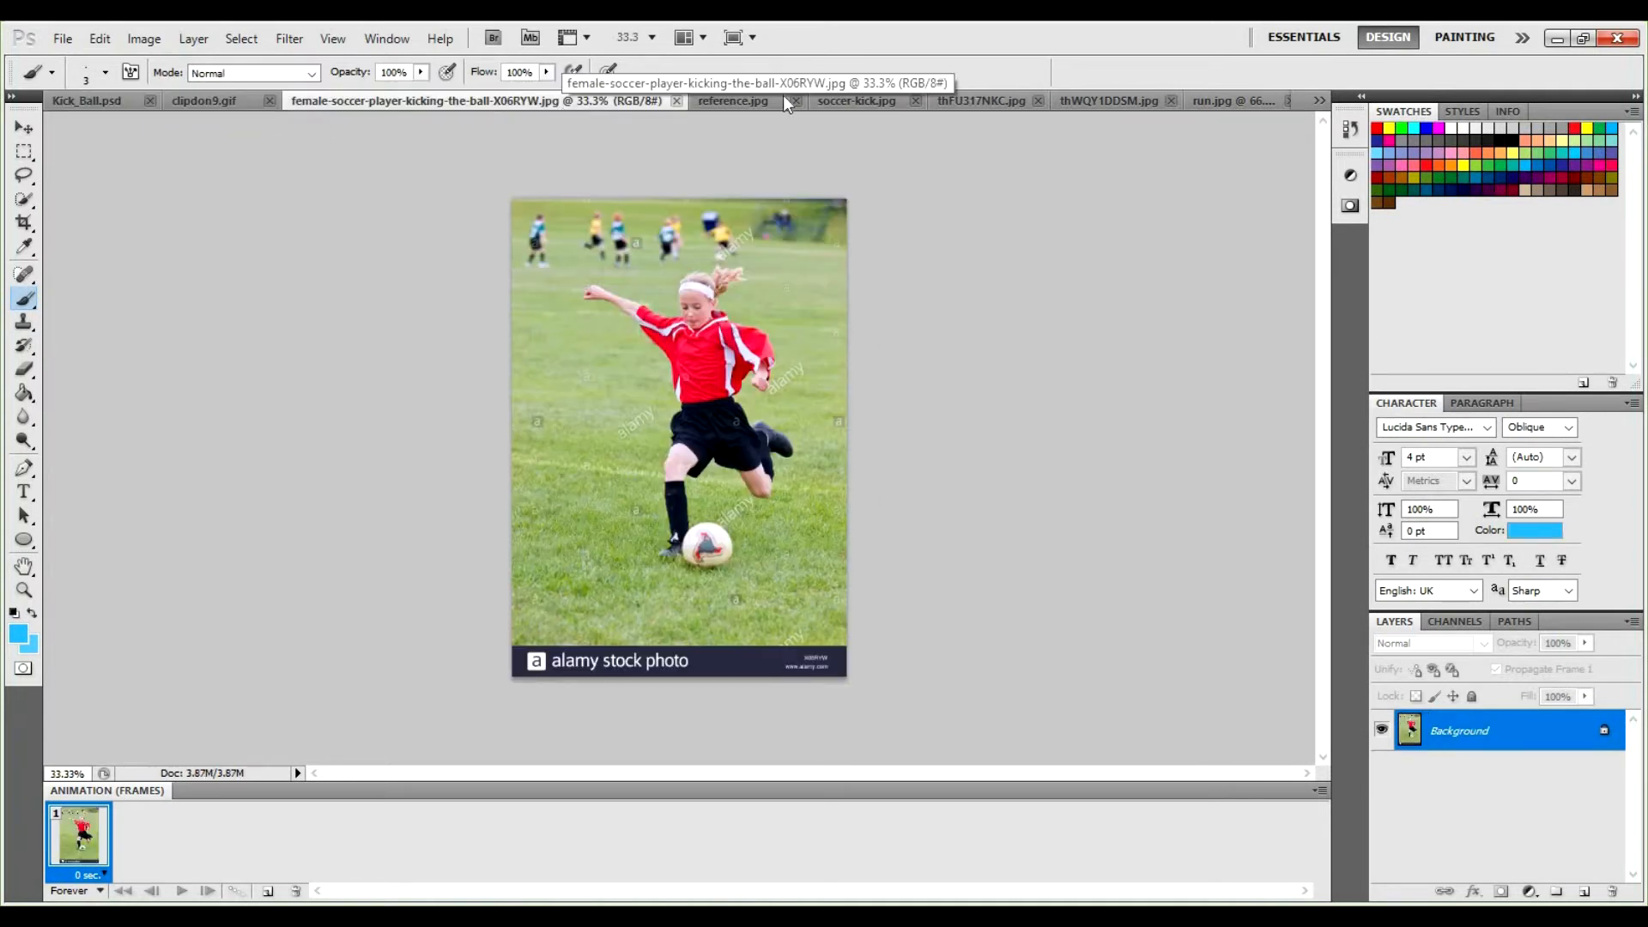
{"action": "left_click", "coordinate": [856, 101]}
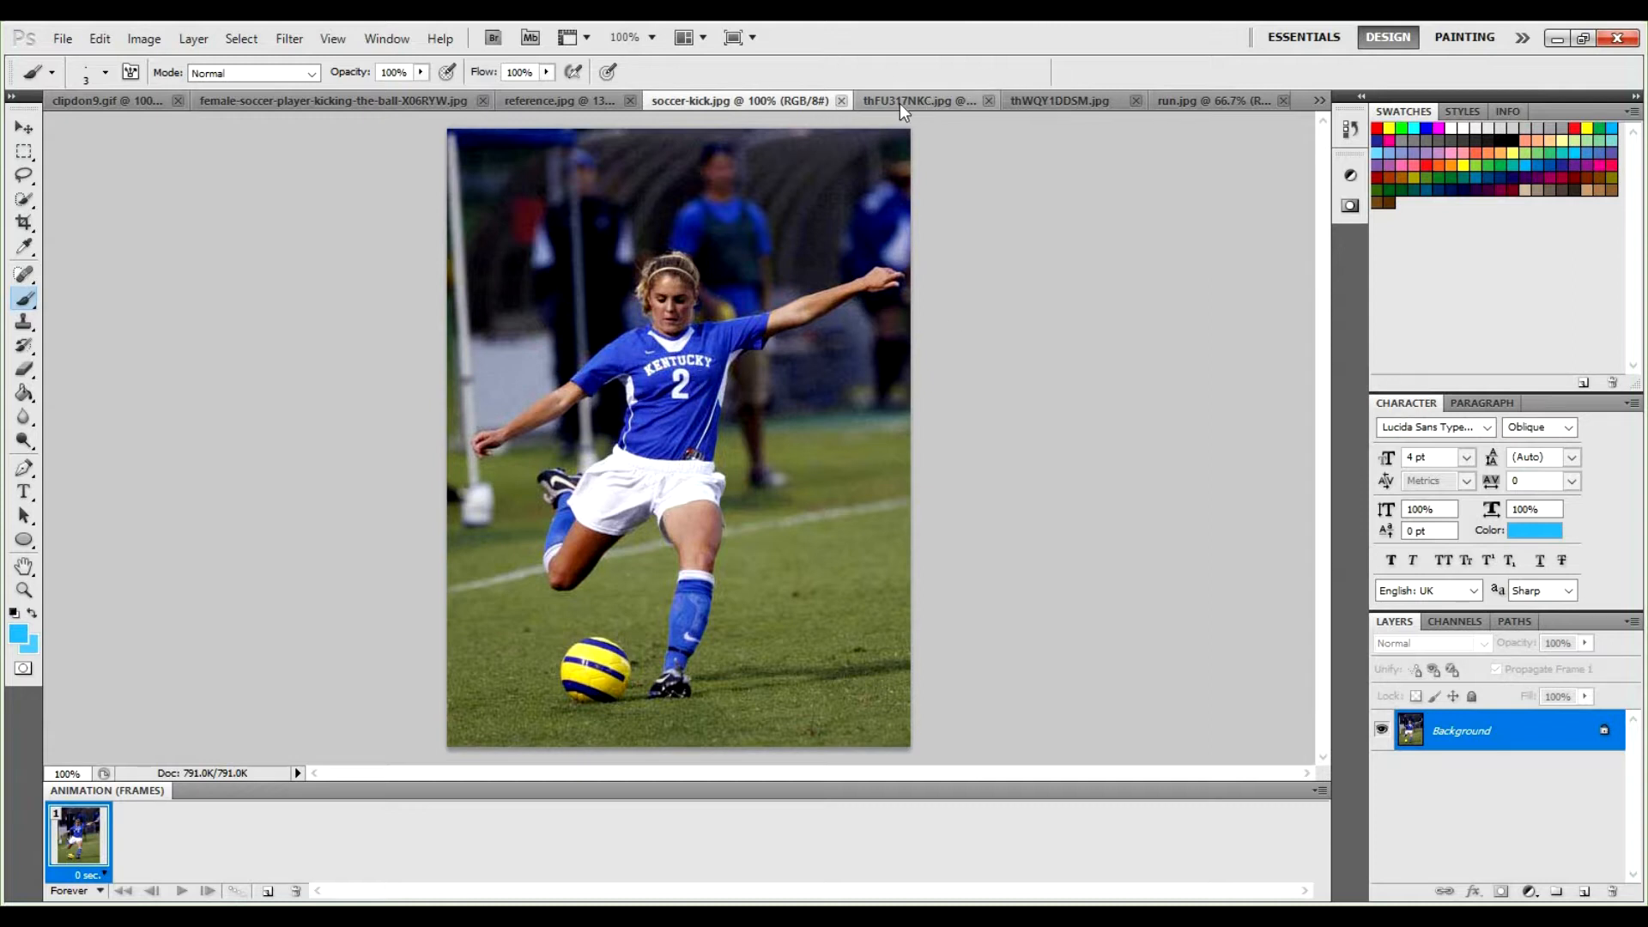
{"action": "key", "text": "ctrl+Tab"}
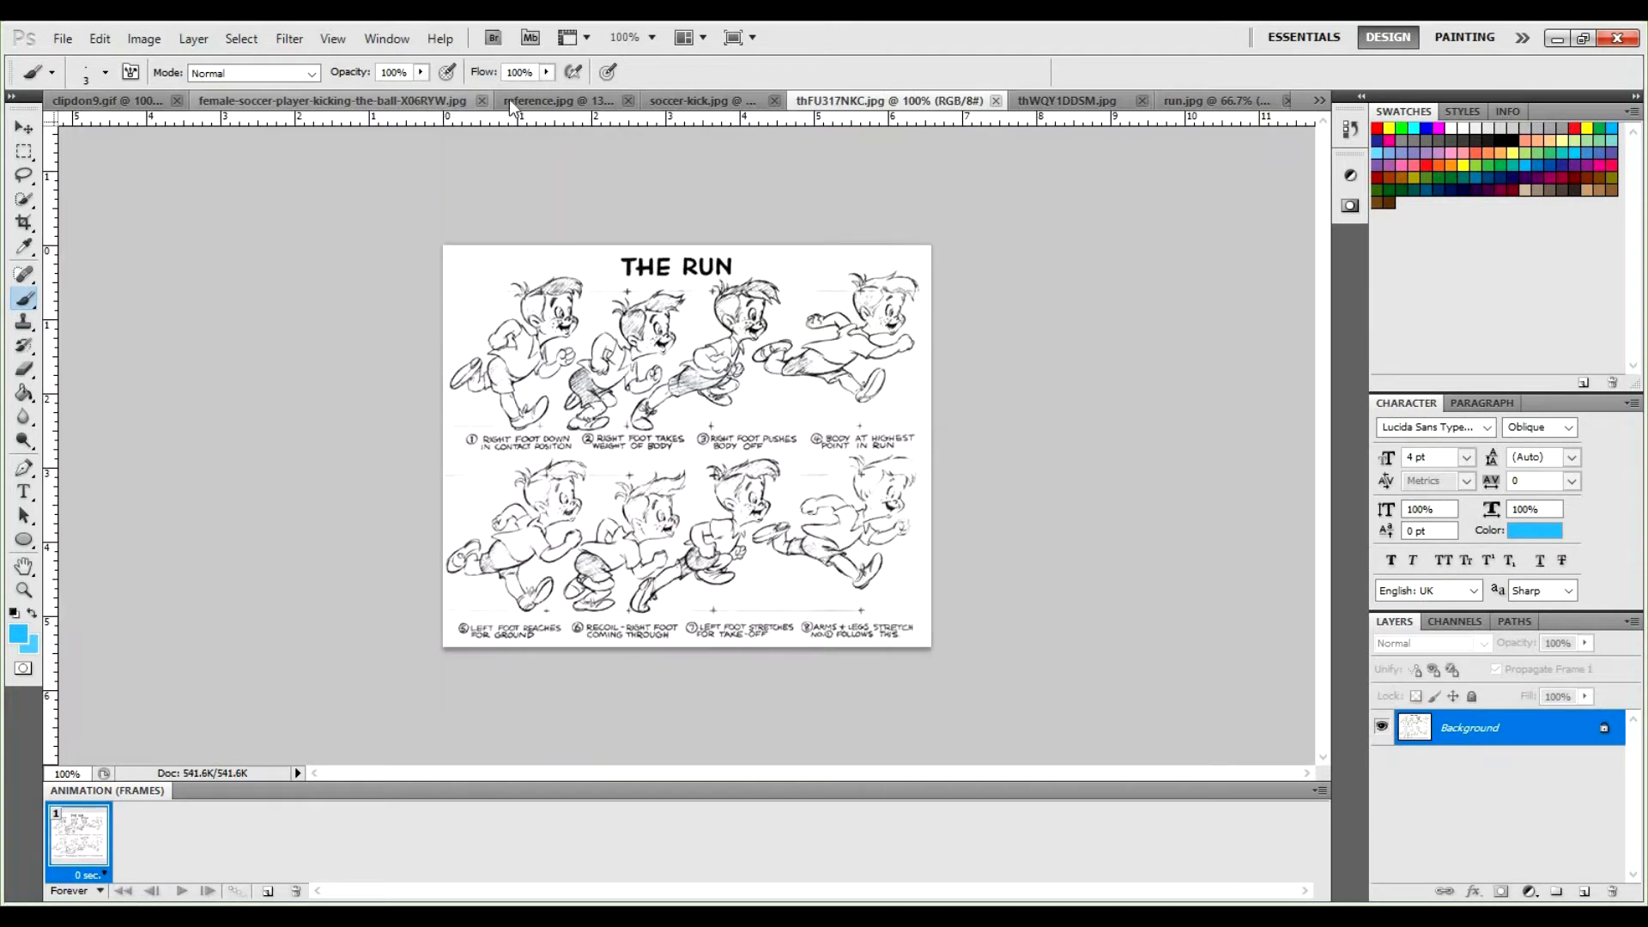
{"action": "left_click", "coordinate": [569, 103]}
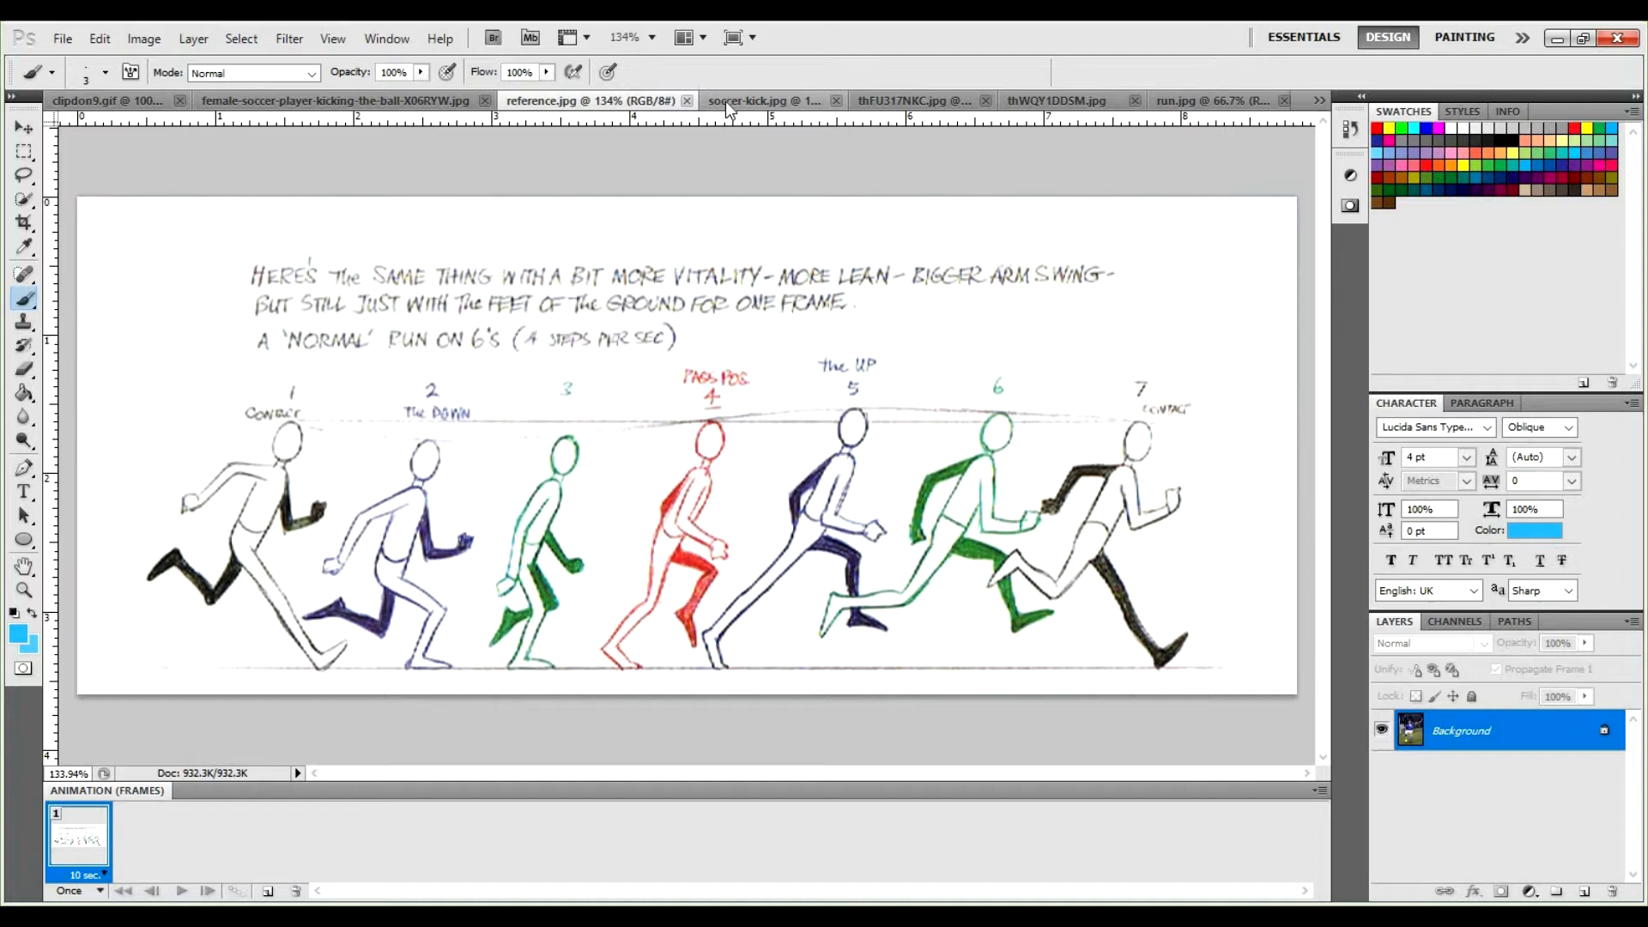
In soccer-kick.jpg, set the foreground colour to white (ffffff) and the Brush size to 7.
{"action": "left_click", "coordinate": [724, 101]}
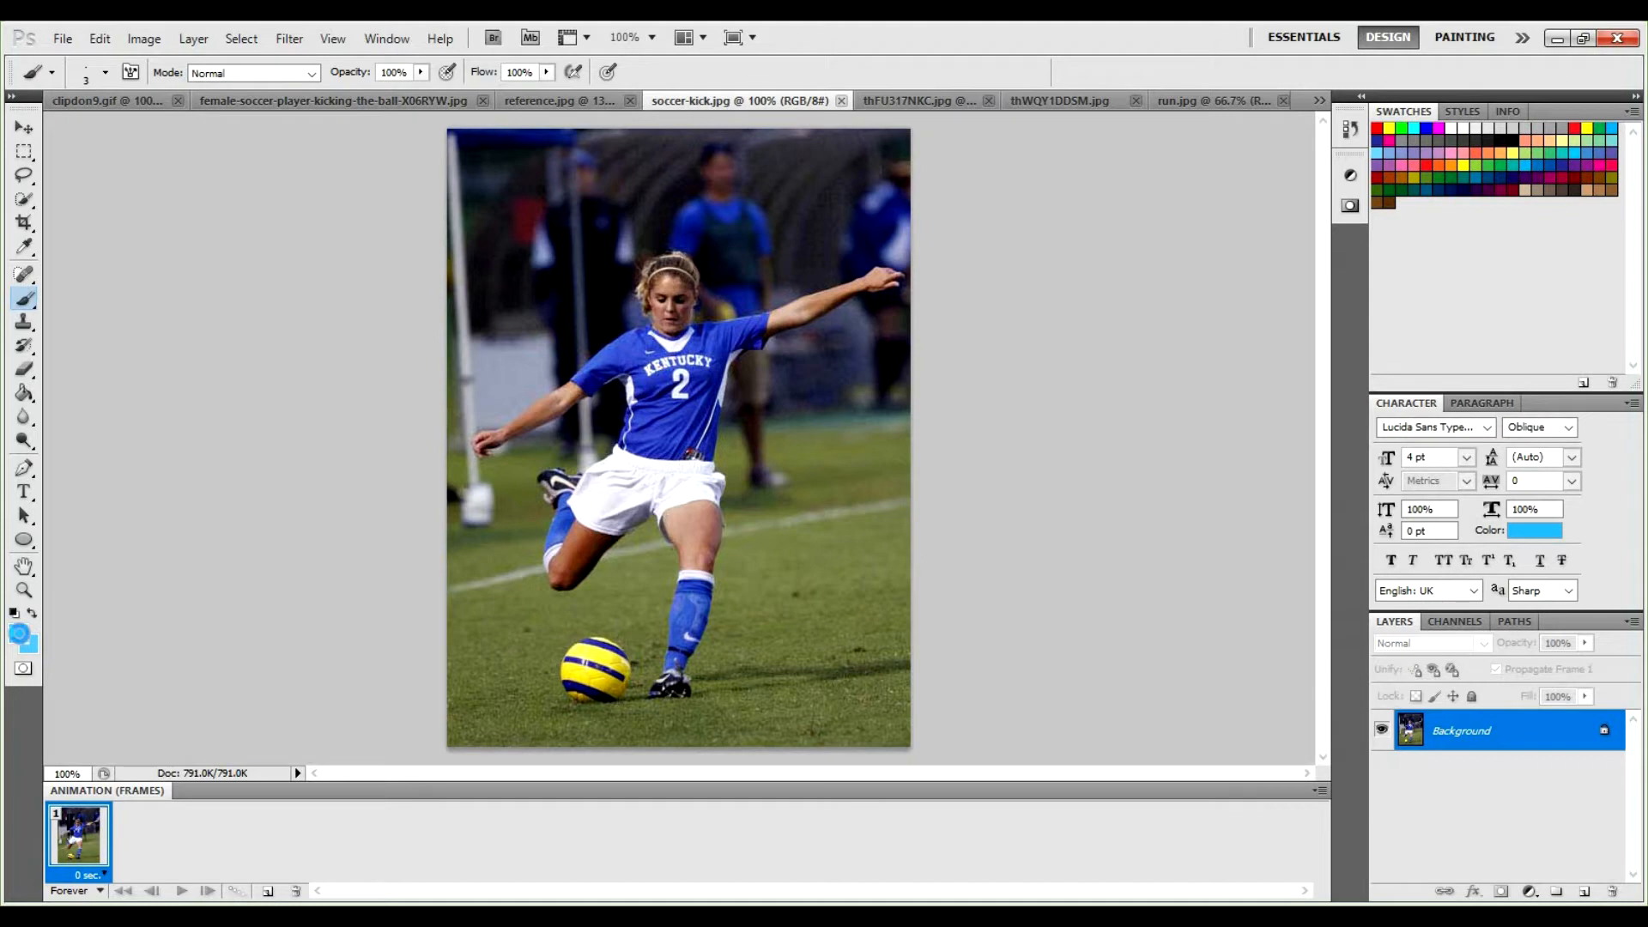
{"action": "left_click", "coordinate": [18, 633]}
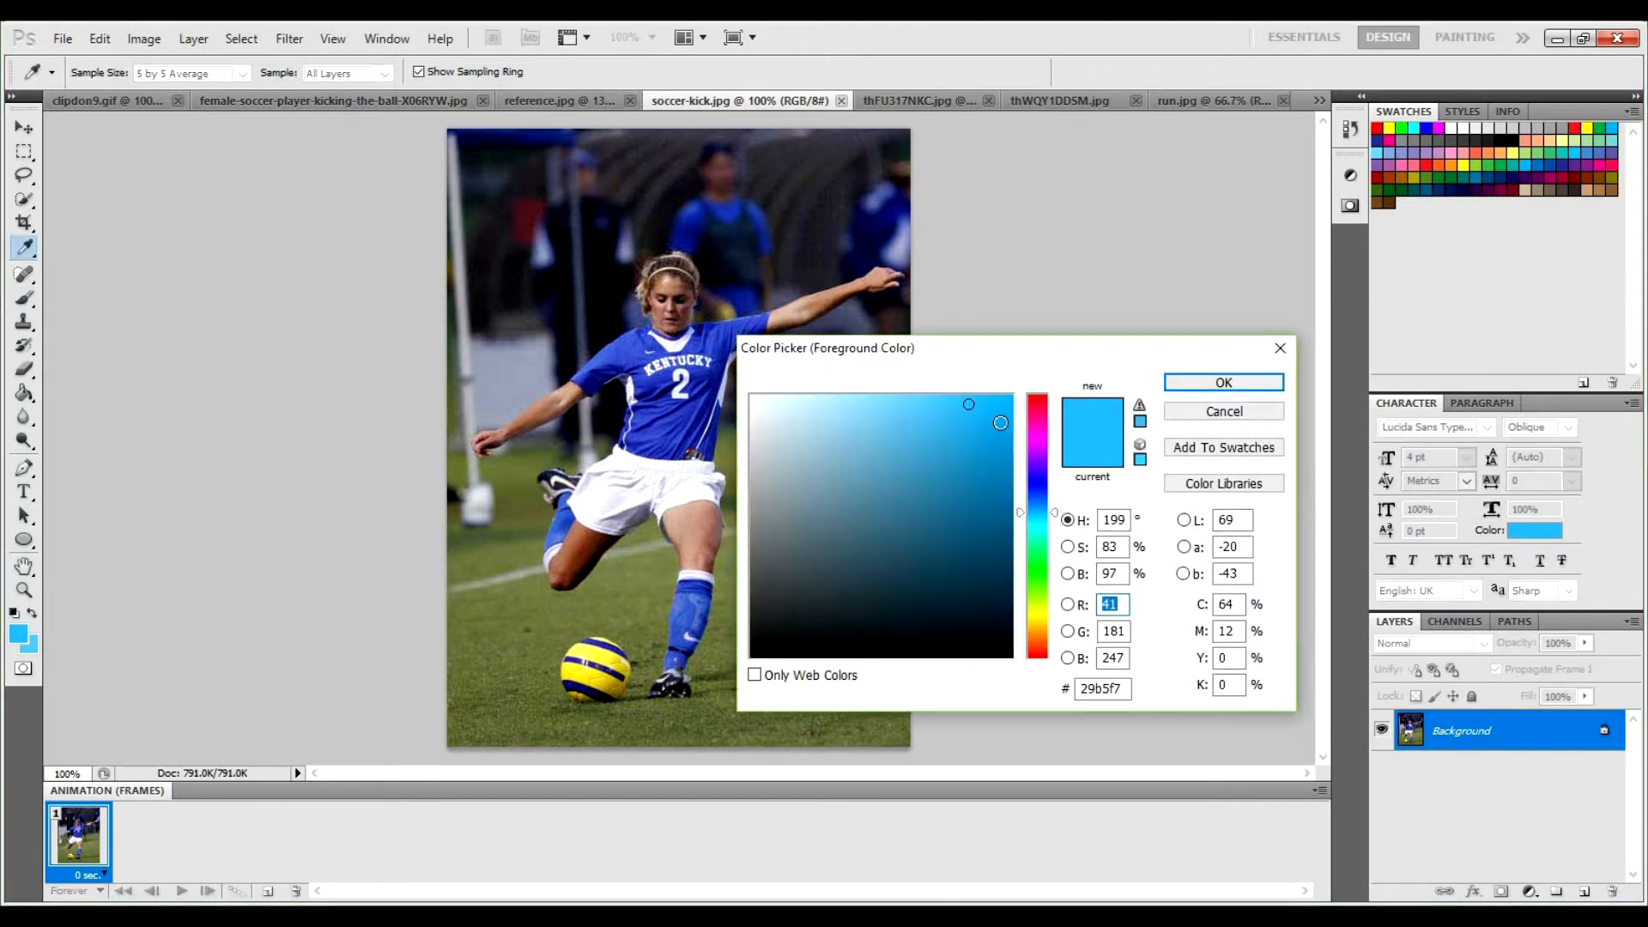
{"action": "left_click", "coordinate": [752, 397]}
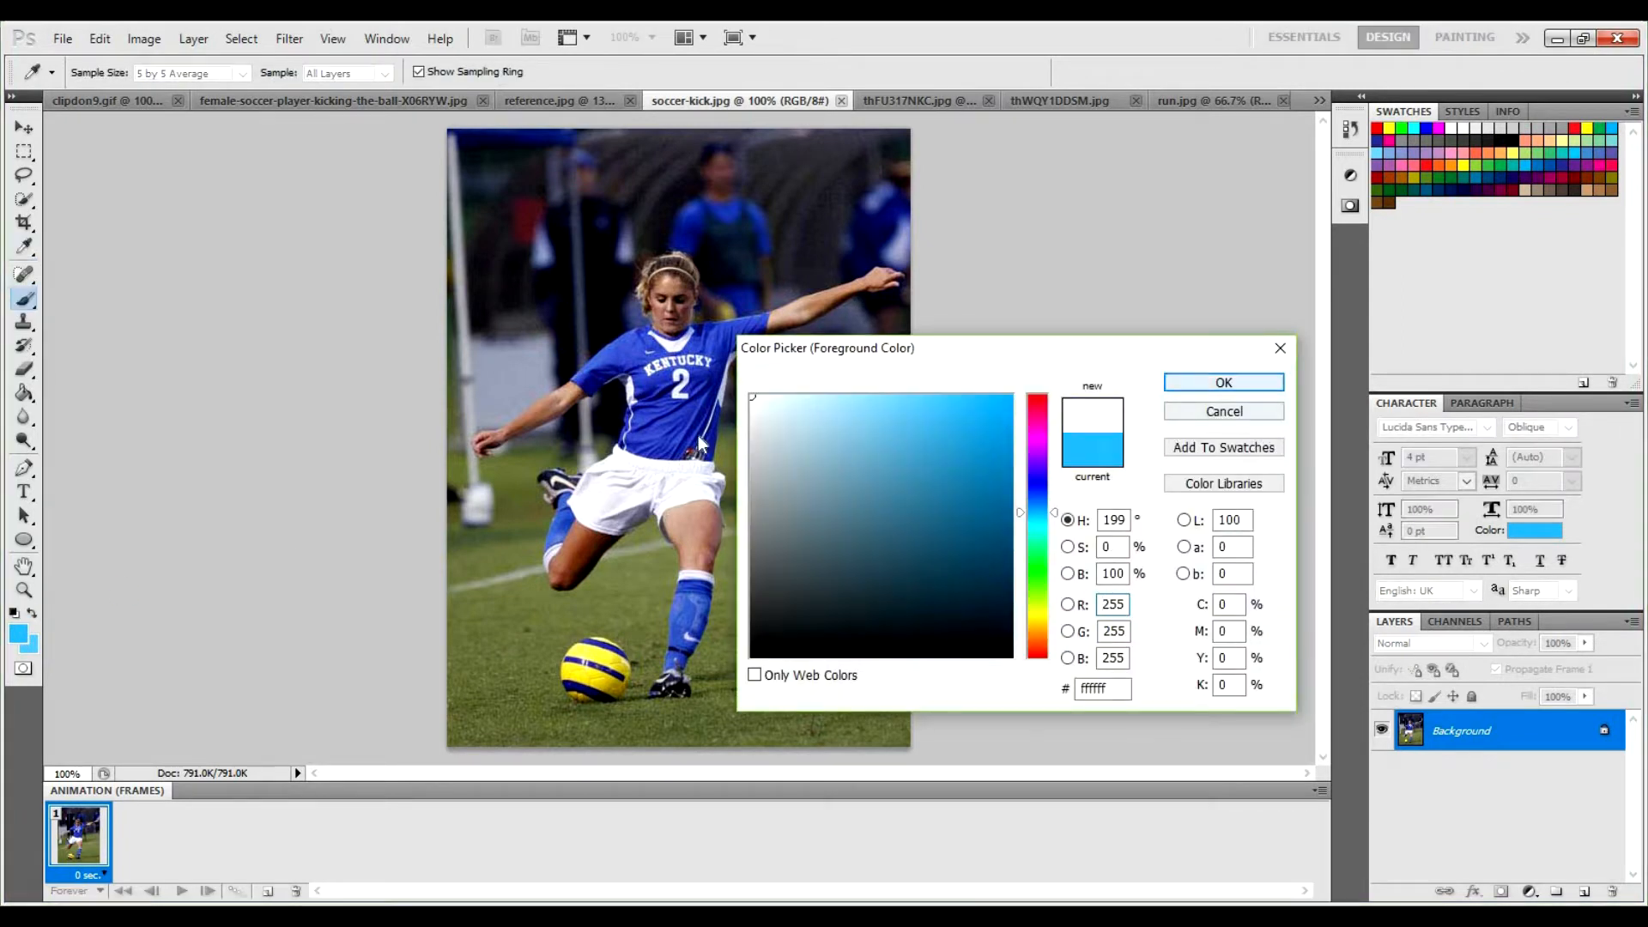
{"action": "left_click", "coordinate": [1193, 387]}
{"action": "key", "text": "bracketright"}
{"action": "key", "text": "bracketright"}
{"action": "key", "text": "bracketright"}
{"action": "key", "text": "bracketright"}
Paint two curved white arrows beside the player and try flowing action lines through the body and extended arm.
{"action": "mouse_move", "coordinate": [774, 495]}
{"action": "left_mouse_down"}
{"action": "mouse_move", "coordinate": [717, 663]}
{"action": "mouse_move", "coordinate": [775, 650]}
{"action": "left_mouse_up"}
{"action": "mouse_move", "coordinate": [760, 440]}
{"action": "left_mouse_down"}
{"action": "mouse_move", "coordinate": [899, 317]}
{"action": "mouse_move", "coordinate": [850, 369]}
{"action": "left_mouse_up"}
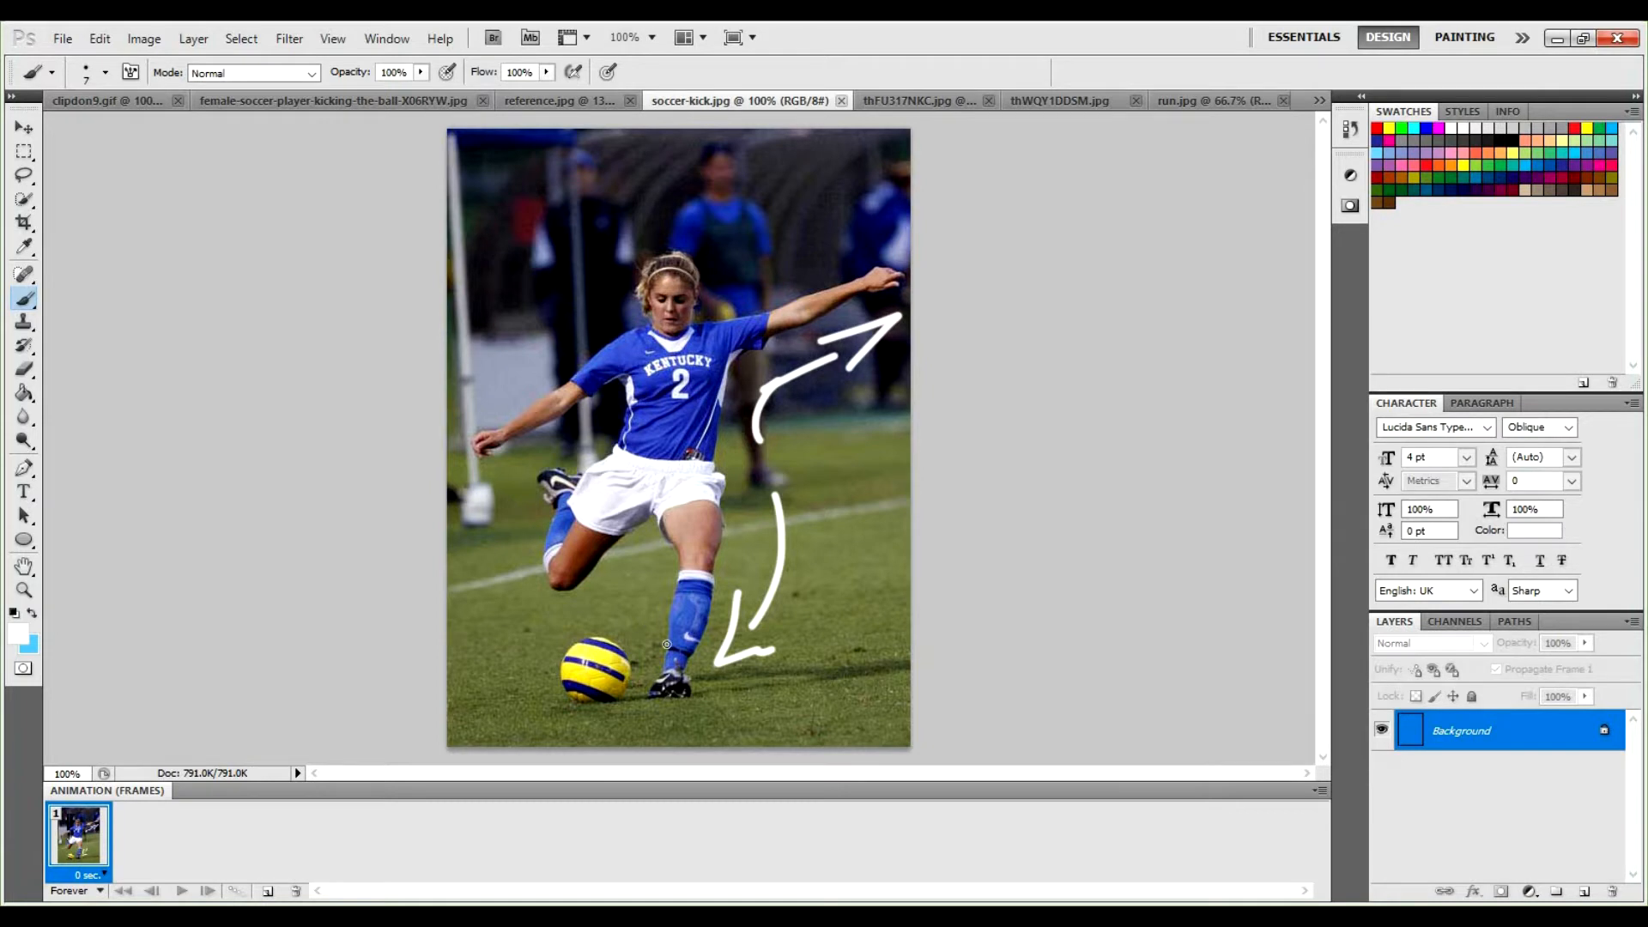
{"action": "mouse_move", "coordinate": [682, 644]}
{"action": "left_mouse_down"}
{"action": "mouse_move", "coordinate": [697, 503]}
{"action": "mouse_move", "coordinate": [645, 326]}
{"action": "mouse_move", "coordinate": [745, 257]}
{"action": "left_mouse_up"}
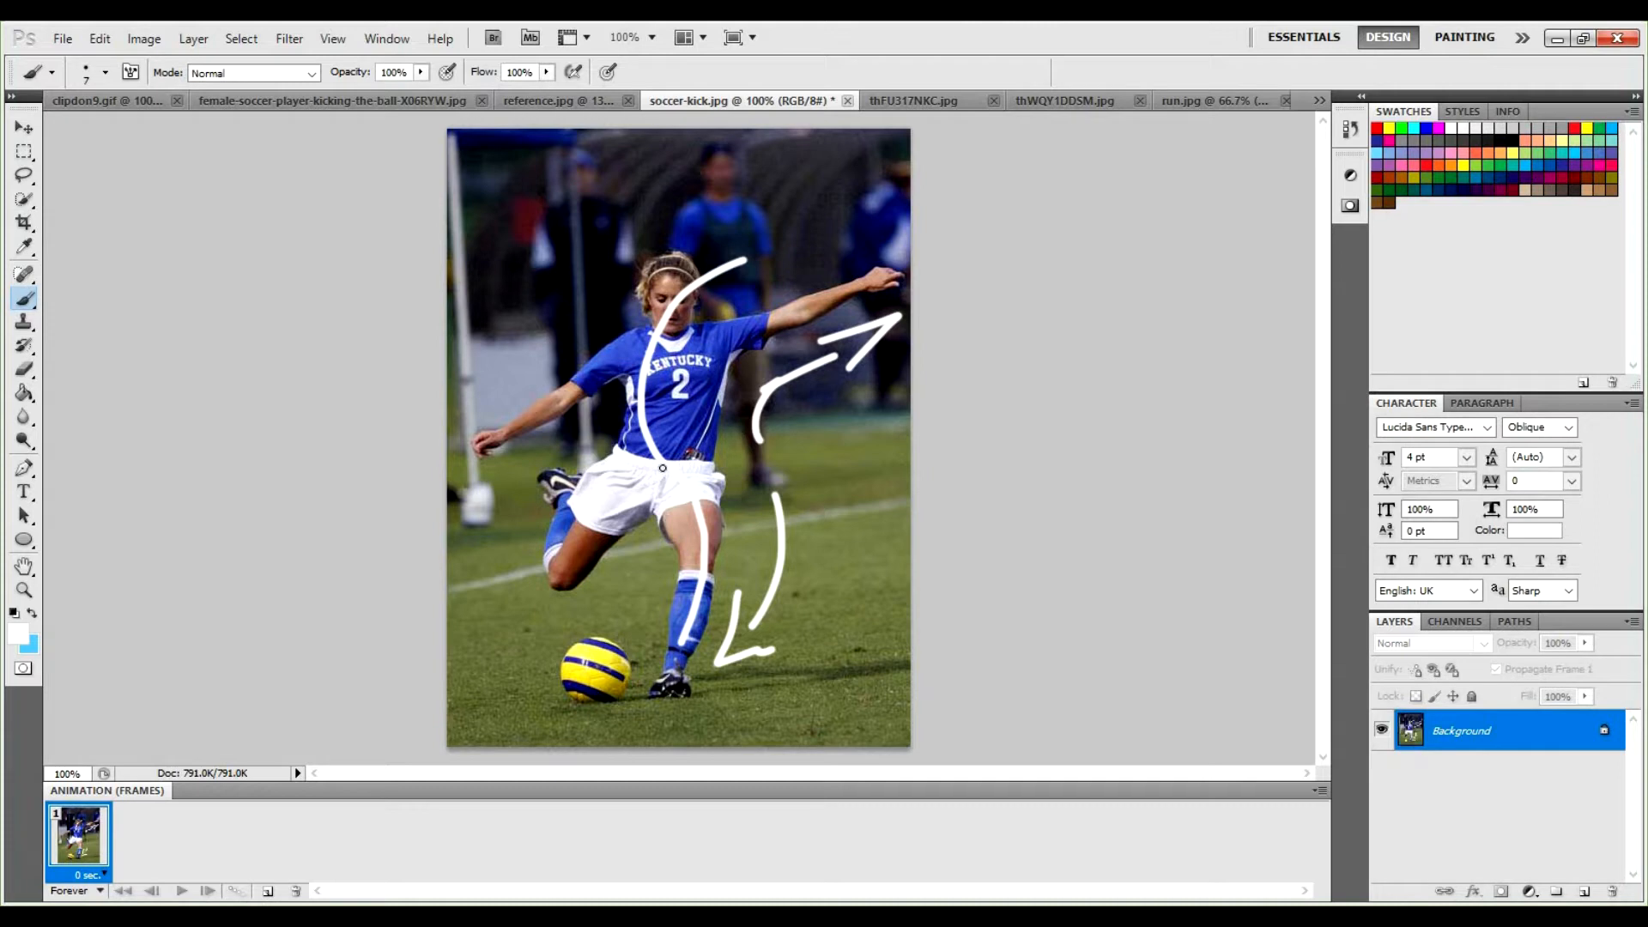
{"action": "key", "text": "ctrl+z"}
{"action": "mouse_move", "coordinate": [683, 674]}
{"action": "left_mouse_down"}
{"action": "mouse_move", "coordinate": [650, 408]}
{"action": "mouse_move", "coordinate": [871, 302]}
{"action": "mouse_move", "coordinate": [599, 384]}
{"action": "left_mouse_up"}
{"action": "key", "text": "ctrl+z"}
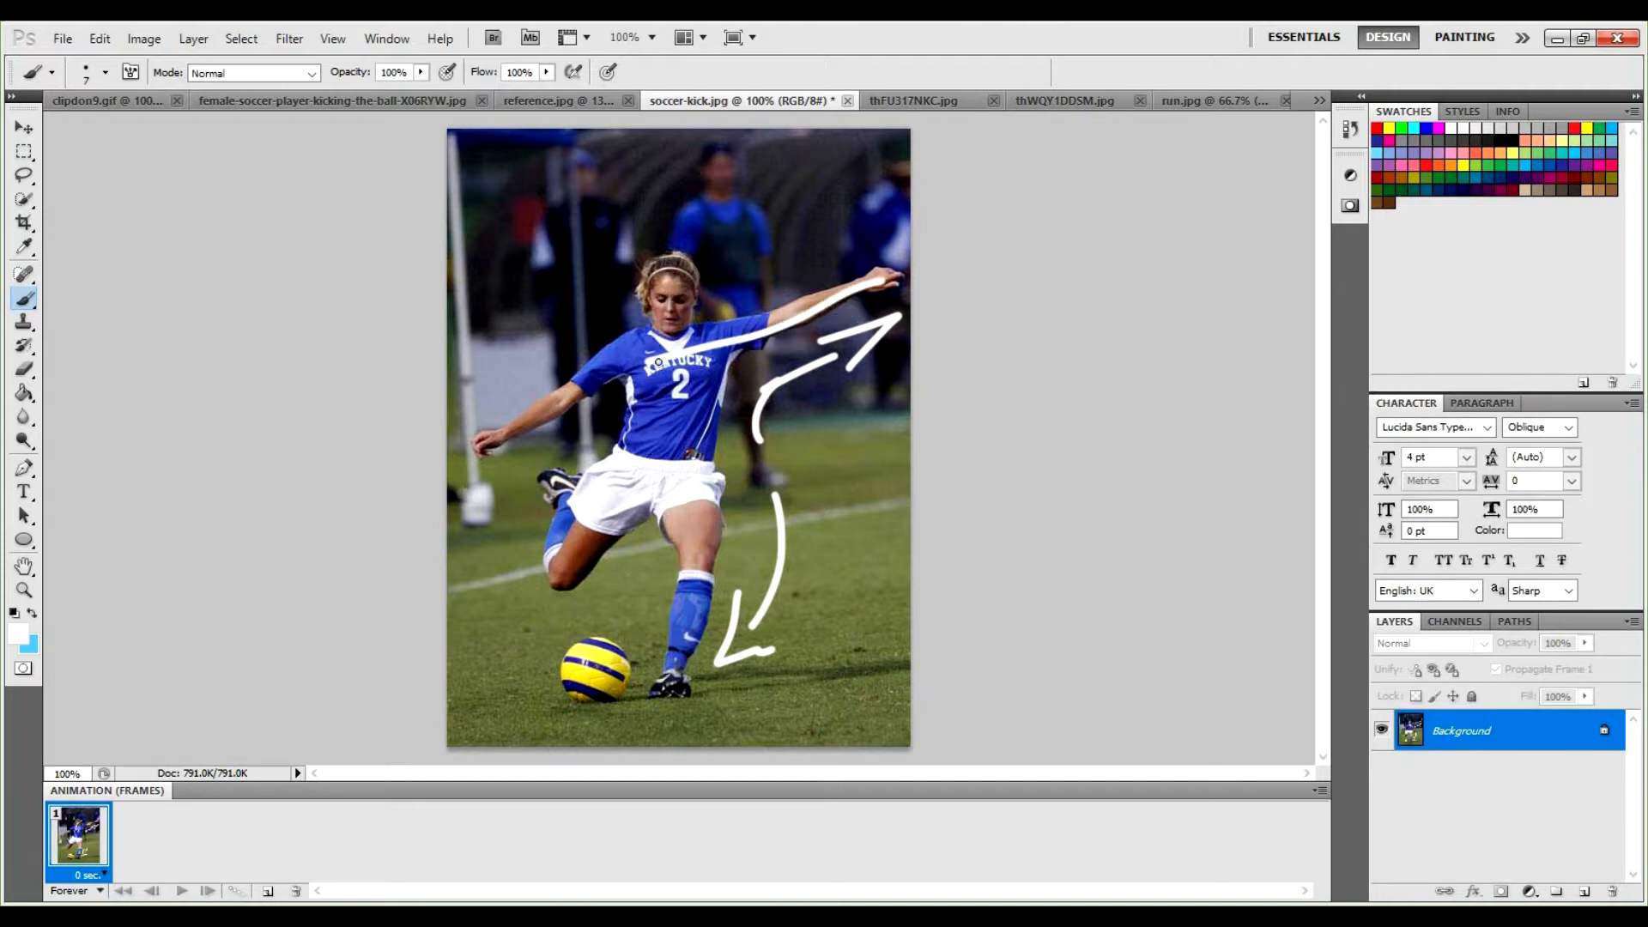
{"action": "key", "text": "ctrl+z"}
Paint white gesture lines along the player's legs, torso and both outstretched arms.
{"action": "mouse_move", "coordinate": [876, 281]}
{"action": "left_mouse_down"}
{"action": "mouse_move", "coordinate": [816, 300]}
{"action": "mouse_move", "coordinate": [711, 455]}
{"action": "mouse_move", "coordinate": [676, 665]}
{"action": "mouse_move", "coordinate": [688, 596]}
{"action": "mouse_move", "coordinate": [610, 516]}
{"action": "mouse_move", "coordinate": [558, 552]}
{"action": "mouse_move", "coordinate": [553, 484]}
{"action": "left_mouse_up"}
{"action": "key", "text": "ctrl+z"}
{"action": "mouse_move", "coordinate": [660, 461]}
{"action": "left_mouse_down"}
{"action": "mouse_move", "coordinate": [686, 389]}
{"action": "mouse_move", "coordinate": [671, 328]}
{"action": "mouse_move", "coordinate": [701, 275]}
{"action": "left_mouse_up"}
{"action": "key", "text": "ctrl+z"}
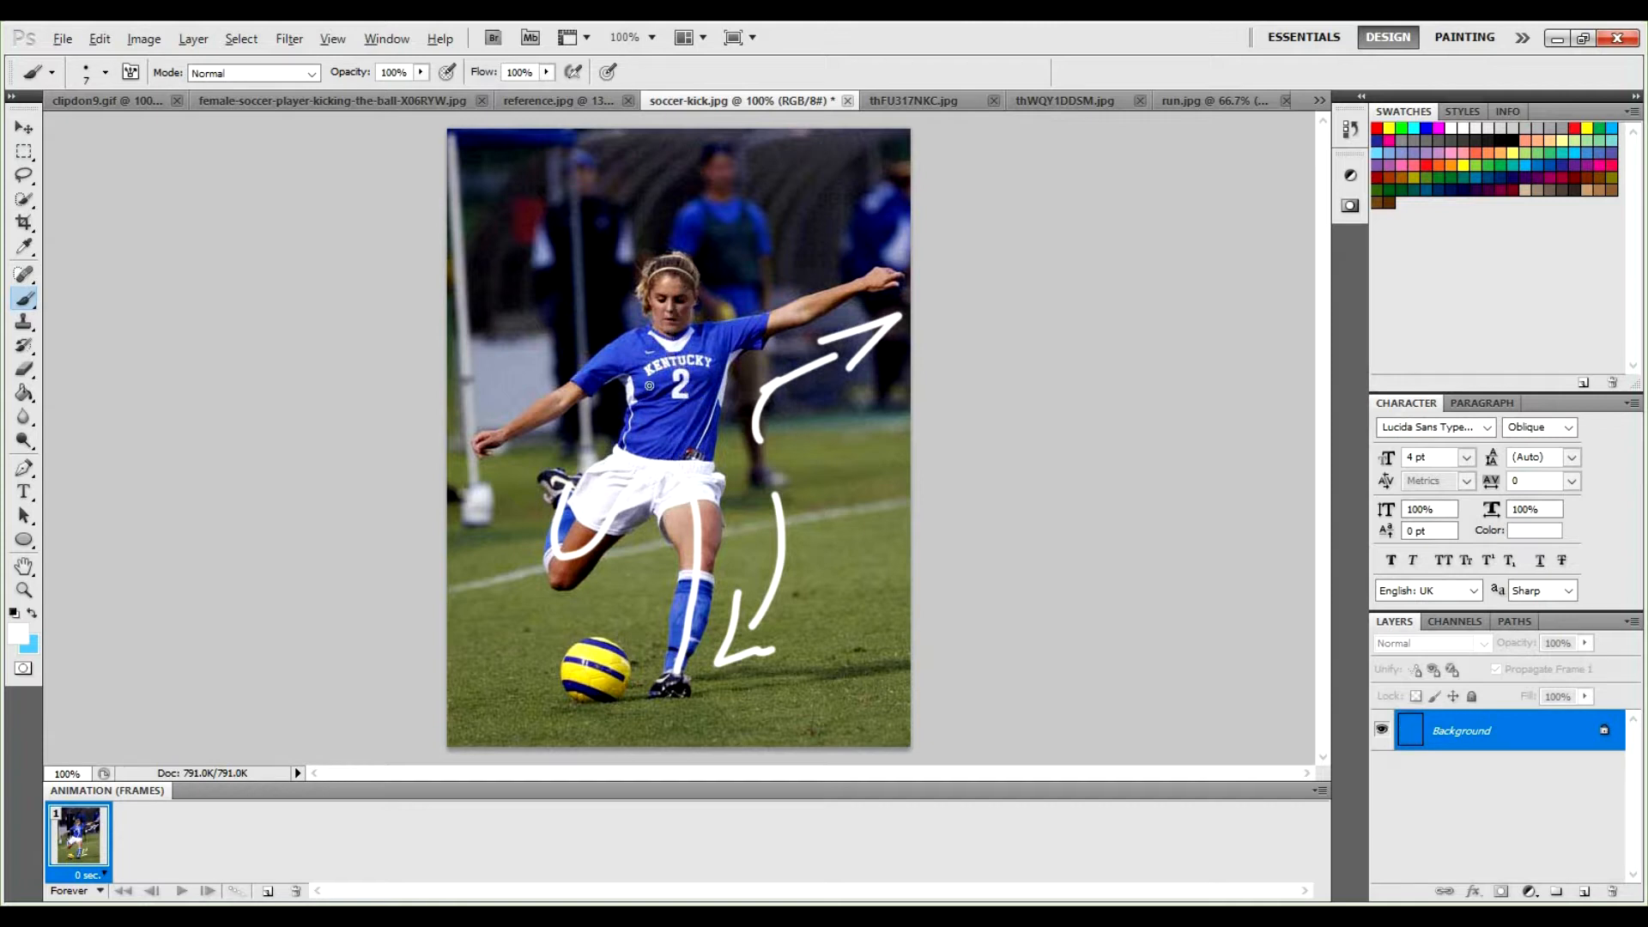
{"action": "left_click_drag", "start_coordinate": [667, 448], "coordinate": [691, 291]}
{"action": "mouse_move", "coordinate": [659, 345]}
{"action": "left_mouse_down"}
{"action": "mouse_move", "coordinate": [447, 452]}
{"action": "mouse_move", "coordinate": [861, 269]}
{"action": "left_mouse_up"}
{"action": "key", "text": "ctrl+z"}
{"action": "left_click_drag", "start_coordinate": [676, 343], "coordinate": [879, 282]}
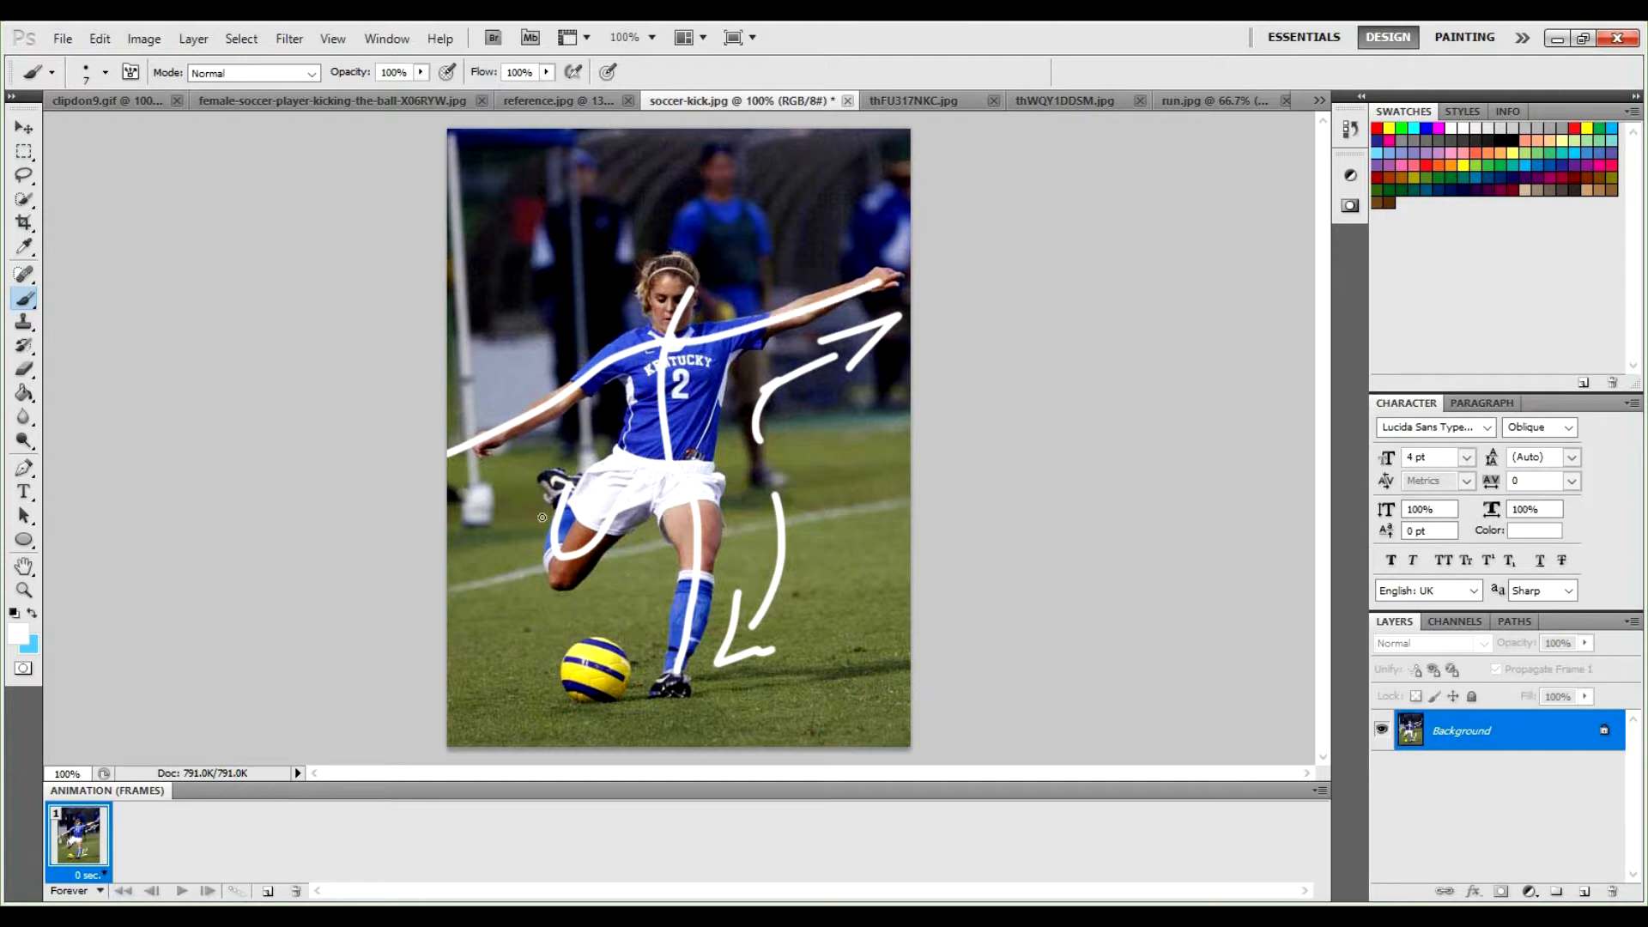
Add white arrowheads at both hands and the standing foot, and a small curved arrow beside the raised back foot.
{"action": "mouse_move", "coordinate": [508, 391]}
{"action": "left_mouse_down"}
{"action": "mouse_move", "coordinate": [488, 419]}
{"action": "mouse_move", "coordinate": [532, 436]}
{"action": "left_mouse_up"}
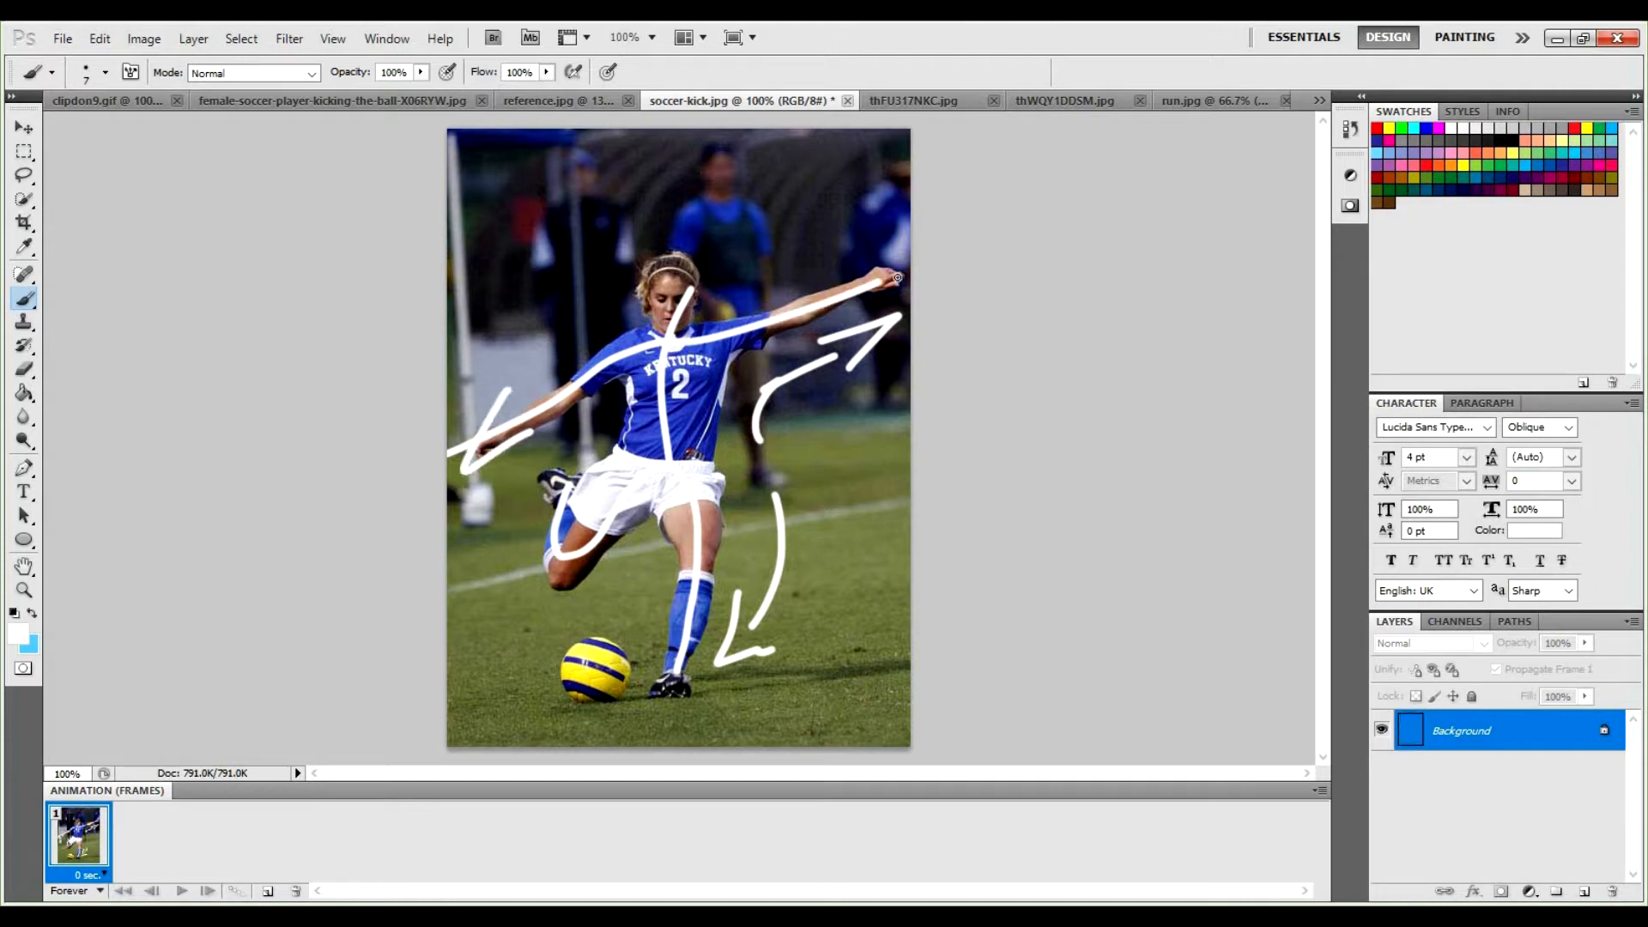
{"action": "left_click_drag", "start_coordinate": [850, 274], "coordinate": [885, 300]}
{"action": "mouse_move", "coordinate": [547, 457]}
{"action": "left_mouse_down"}
{"action": "mouse_move", "coordinate": [585, 485]}
{"action": "mouse_move", "coordinate": [581, 507]}
{"action": "mouse_move", "coordinate": [569, 529]}
{"action": "mouse_move", "coordinate": [562, 493]}
{"action": "mouse_move", "coordinate": [543, 502]}
{"action": "mouse_move", "coordinate": [526, 538]}
{"action": "mouse_move", "coordinate": [536, 492]}
{"action": "mouse_move", "coordinate": [527, 538]}
{"action": "left_mouse_up"}
{"action": "key", "text": "ctrl+z"}
{"action": "mouse_move", "coordinate": [535, 495]}
{"action": "left_mouse_down"}
{"action": "mouse_move", "coordinate": [528, 531]}
{"action": "mouse_move", "coordinate": [560, 508]}
{"action": "mouse_move", "coordinate": [567, 524]}
{"action": "mouse_move", "coordinate": [523, 507]}
{"action": "mouse_move", "coordinate": [568, 465]}
{"action": "left_mouse_up"}
{"action": "key", "text": "ctrl+z"}
{"action": "key", "text": "ctrl+alt+z"}
{"action": "key", "text": "ctrl+alt+z"}
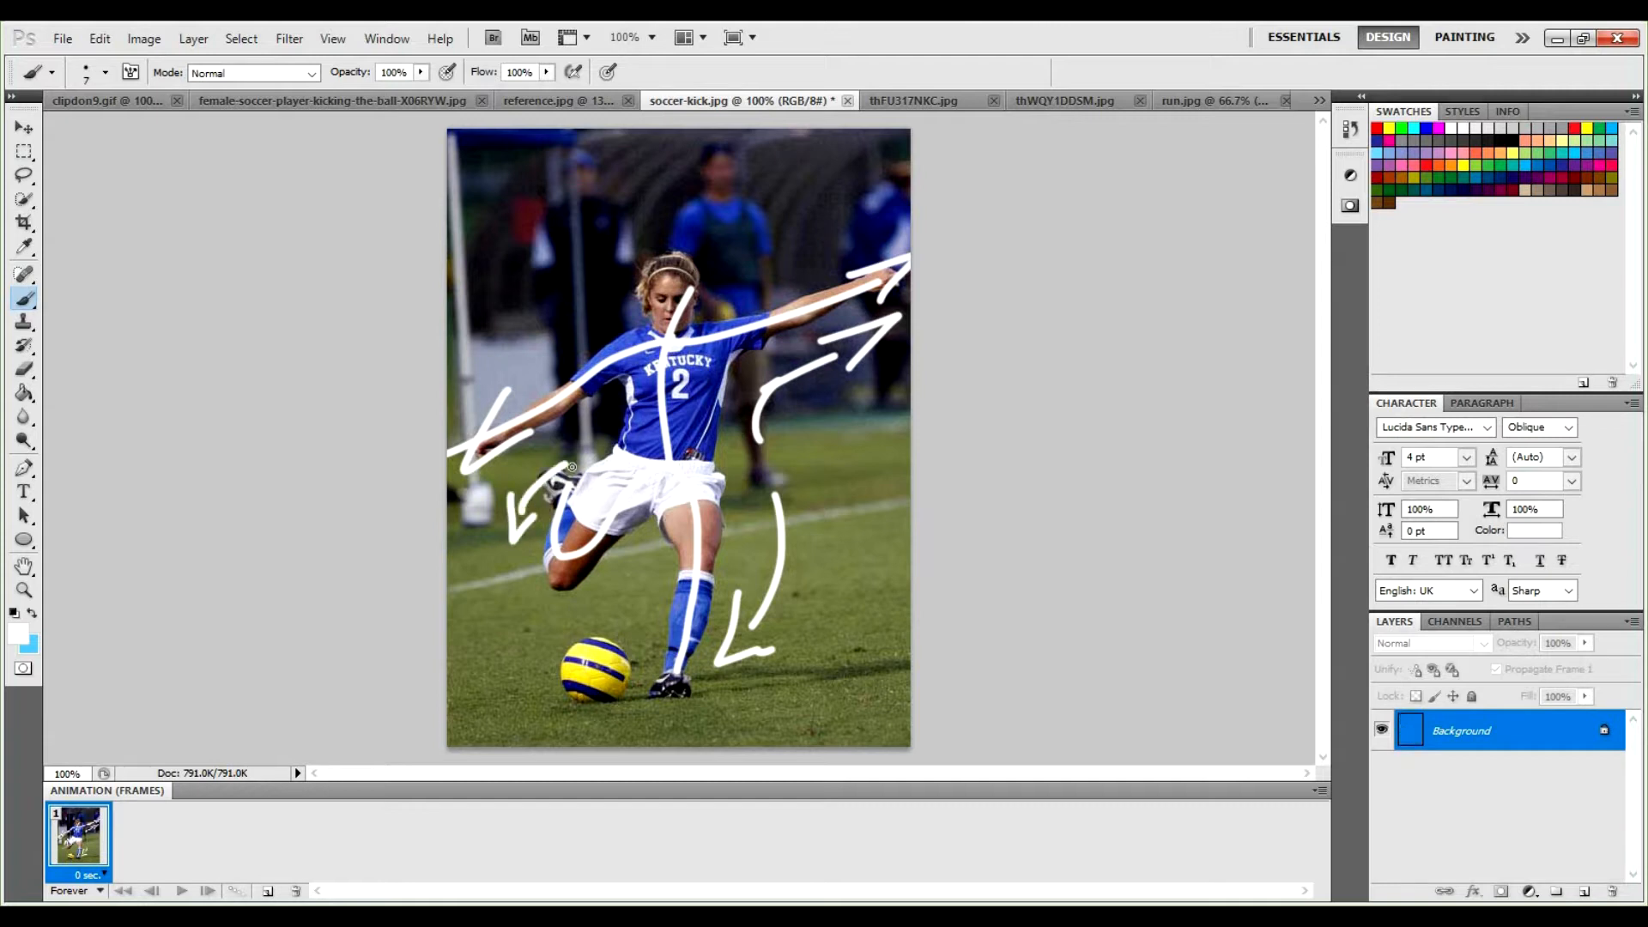
{"action": "mouse_move", "coordinate": [648, 678]}
{"action": "left_mouse_down"}
{"action": "mouse_move", "coordinate": [710, 692]}
{"action": "mouse_move", "coordinate": [685, 706]}
{"action": "left_mouse_up"}
{"action": "key", "text": "ctrl+z"}
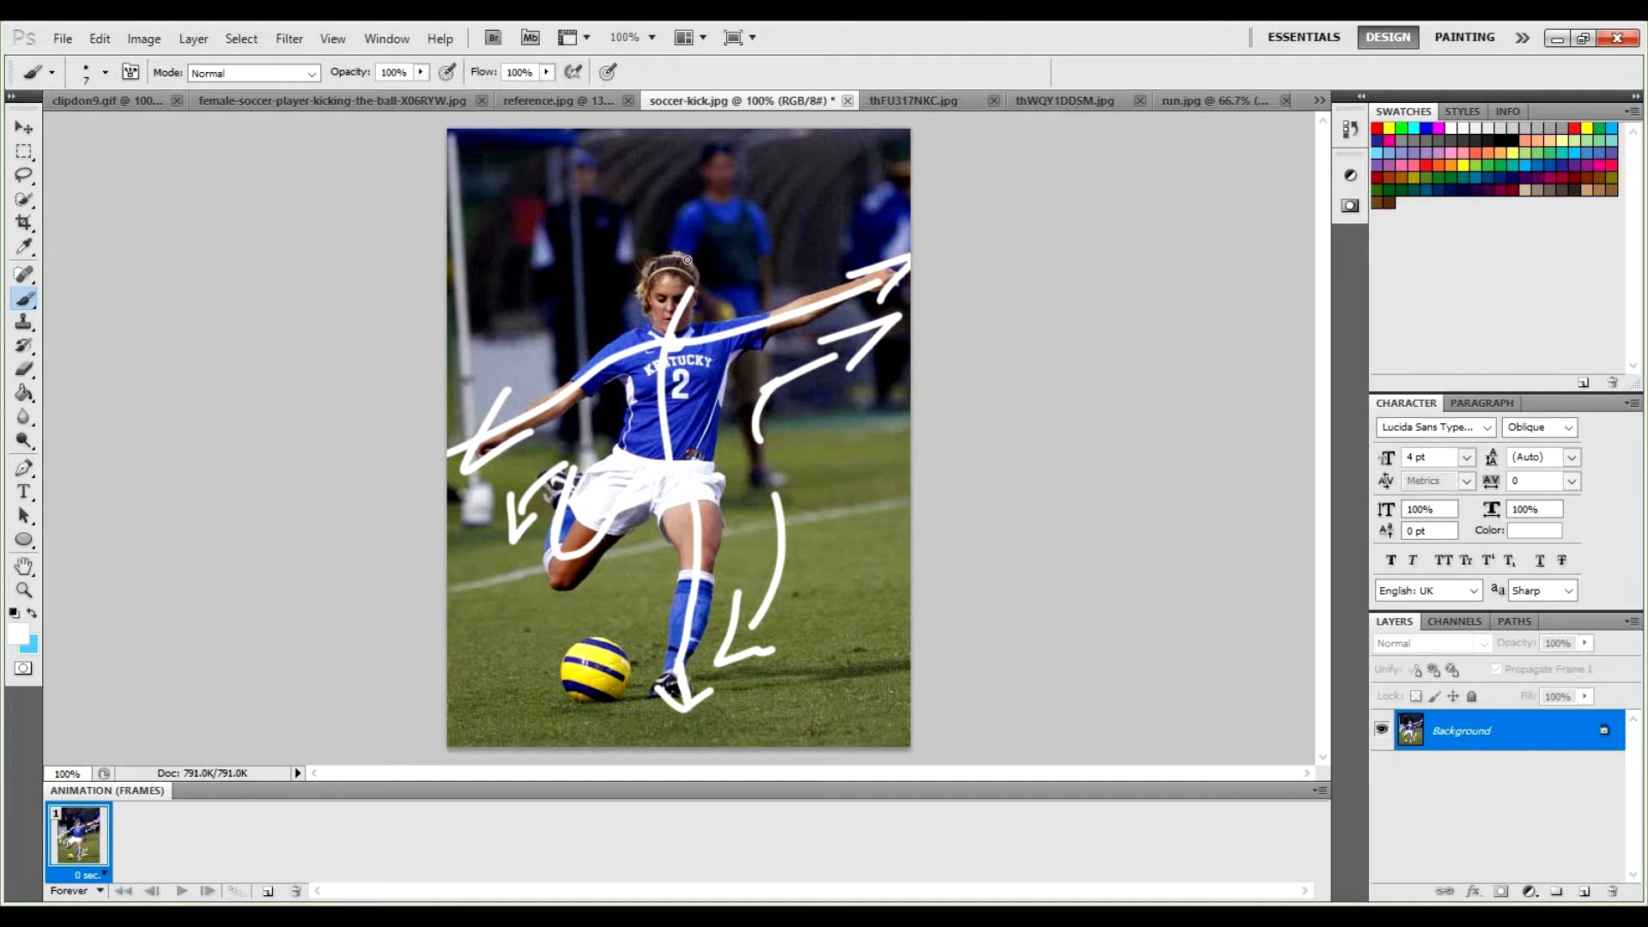
Undo all the white gesture lines and arrows painted on soccer-kick.jpg.
{"action": "key", "text": "ctrl+alt+z"}
{"action": "key", "text": "ctrl+alt+z"}
{"action": "key", "text": "ctrl+alt+z"}
{"action": "key", "text": "ctrl+alt+z"}
{"action": "key", "text": "ctrl+alt+z"}
{"action": "key", "text": "ctrl+alt+z"}
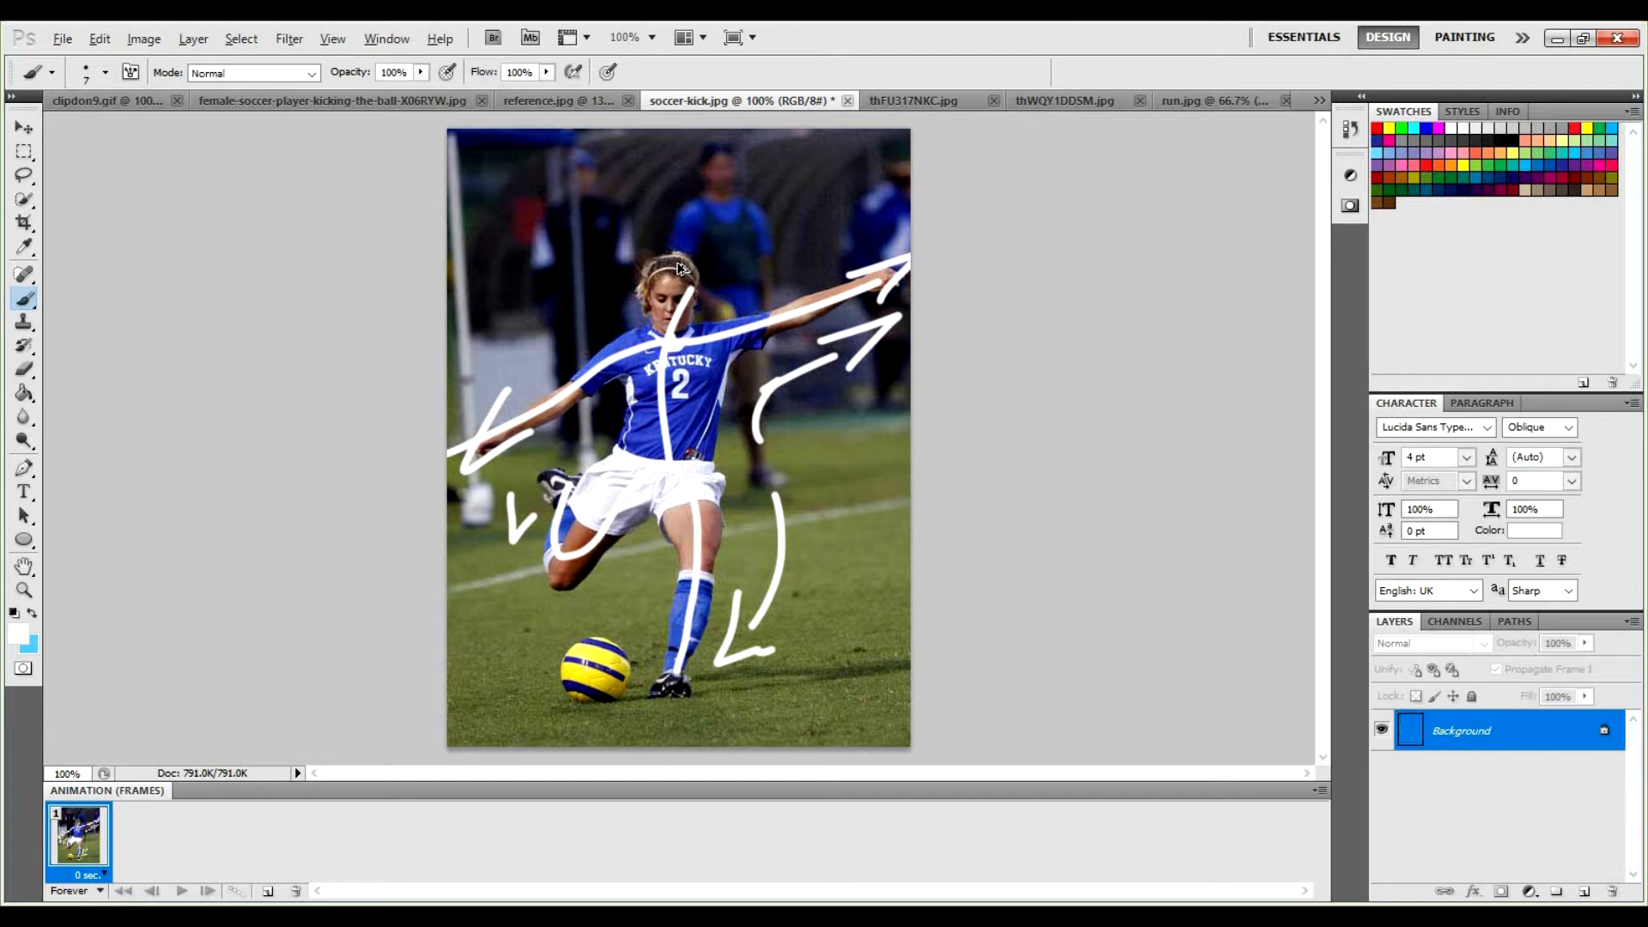
{"action": "key", "text": "ctrl+alt+z"}
{"action": "key", "text": "ctrl+alt+z"}
{"action": "key", "text": "ctrl+alt+z"}
{"action": "key", "text": "ctrl+alt+z"}
{"action": "key", "text": "ctrl+alt+z"}
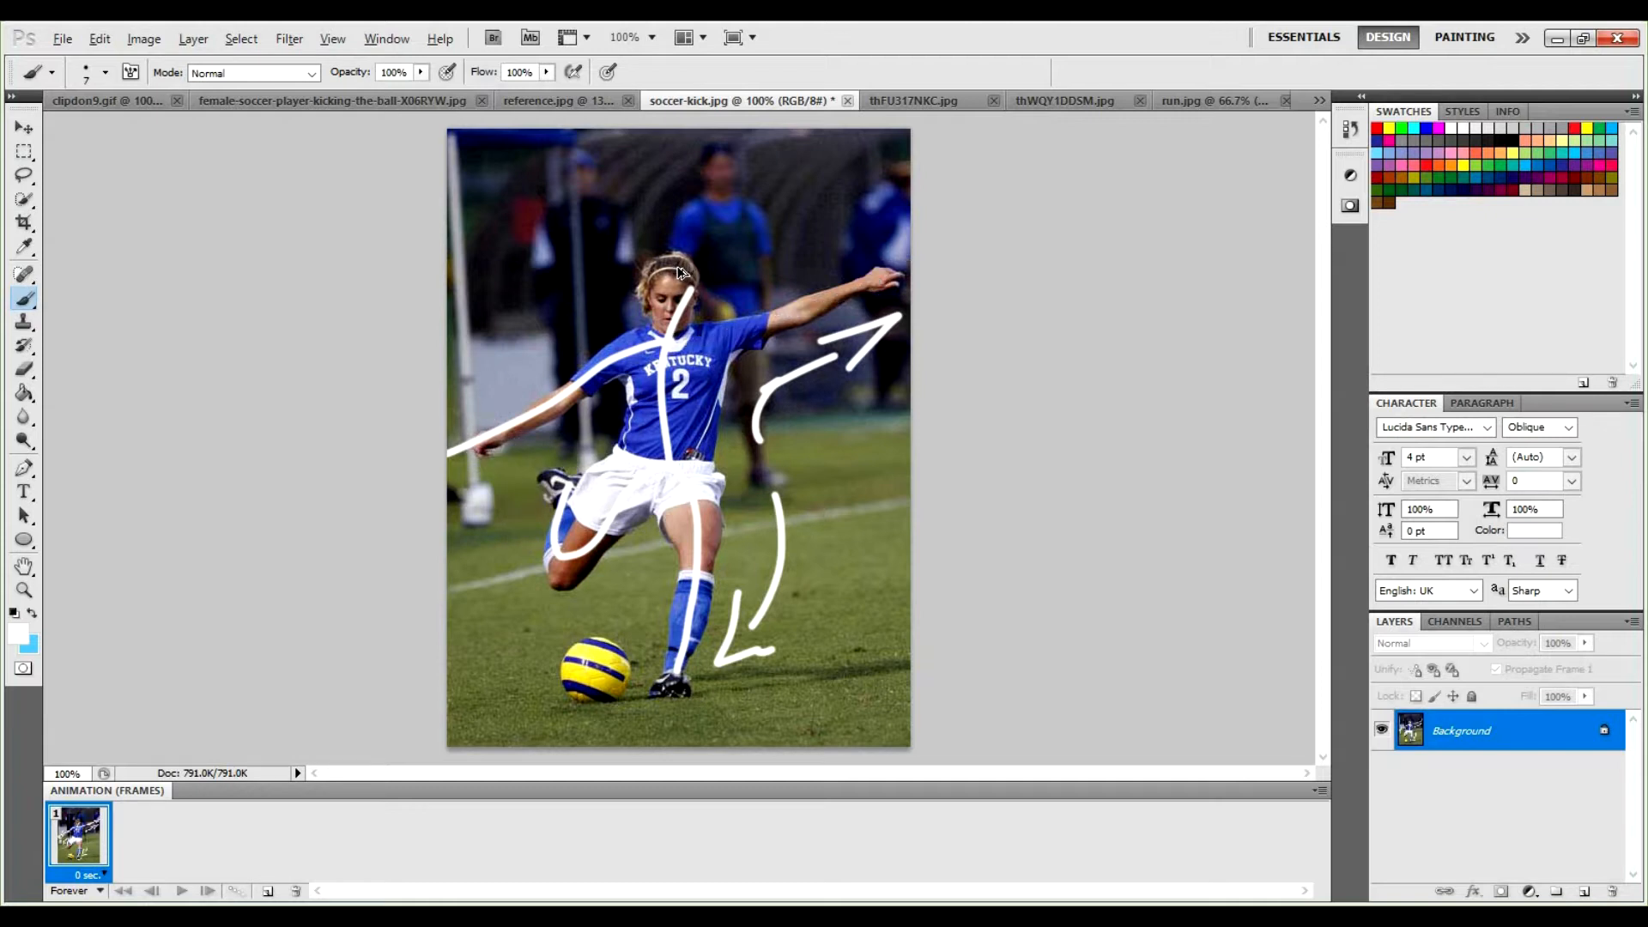
{"action": "key", "text": "ctrl+alt+z"}
{"action": "key", "text": "ctrl+alt+z"}
{"action": "key", "text": "ctrl+alt+z"}
{"action": "key", "text": "ctrl+alt+z"}
{"action": "key", "text": "ctrl+alt+z"}
{"action": "key", "text": "ctrl+alt+z"}
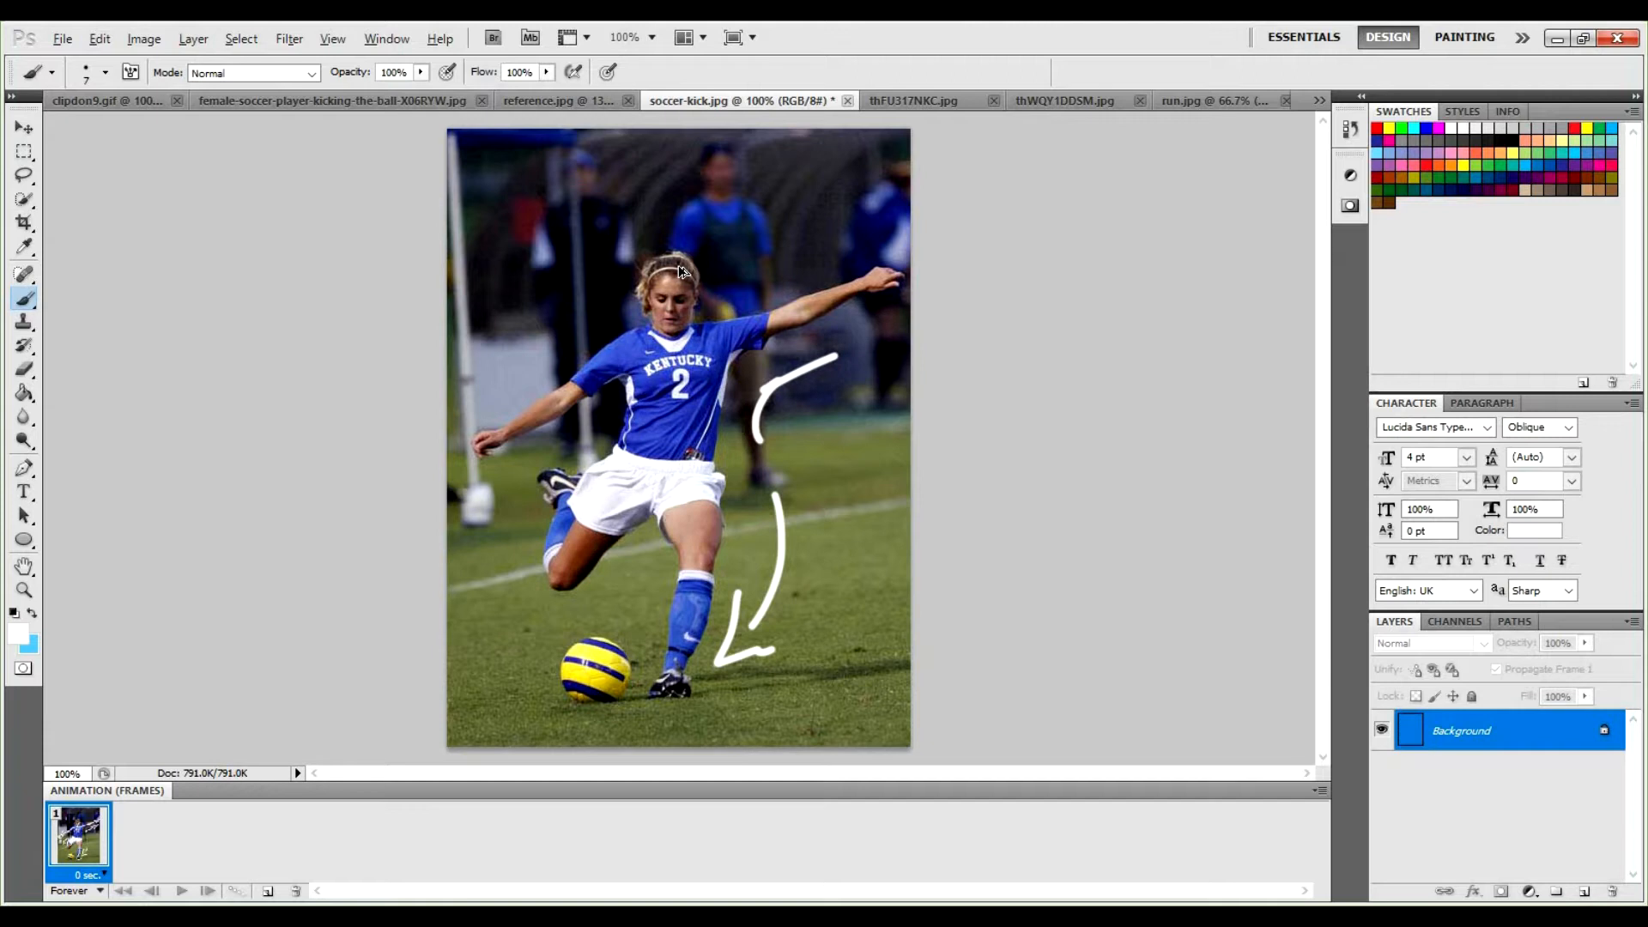
{"action": "key", "text": "ctrl+alt+z"}
{"action": "key", "text": "ctrl+alt+z"}
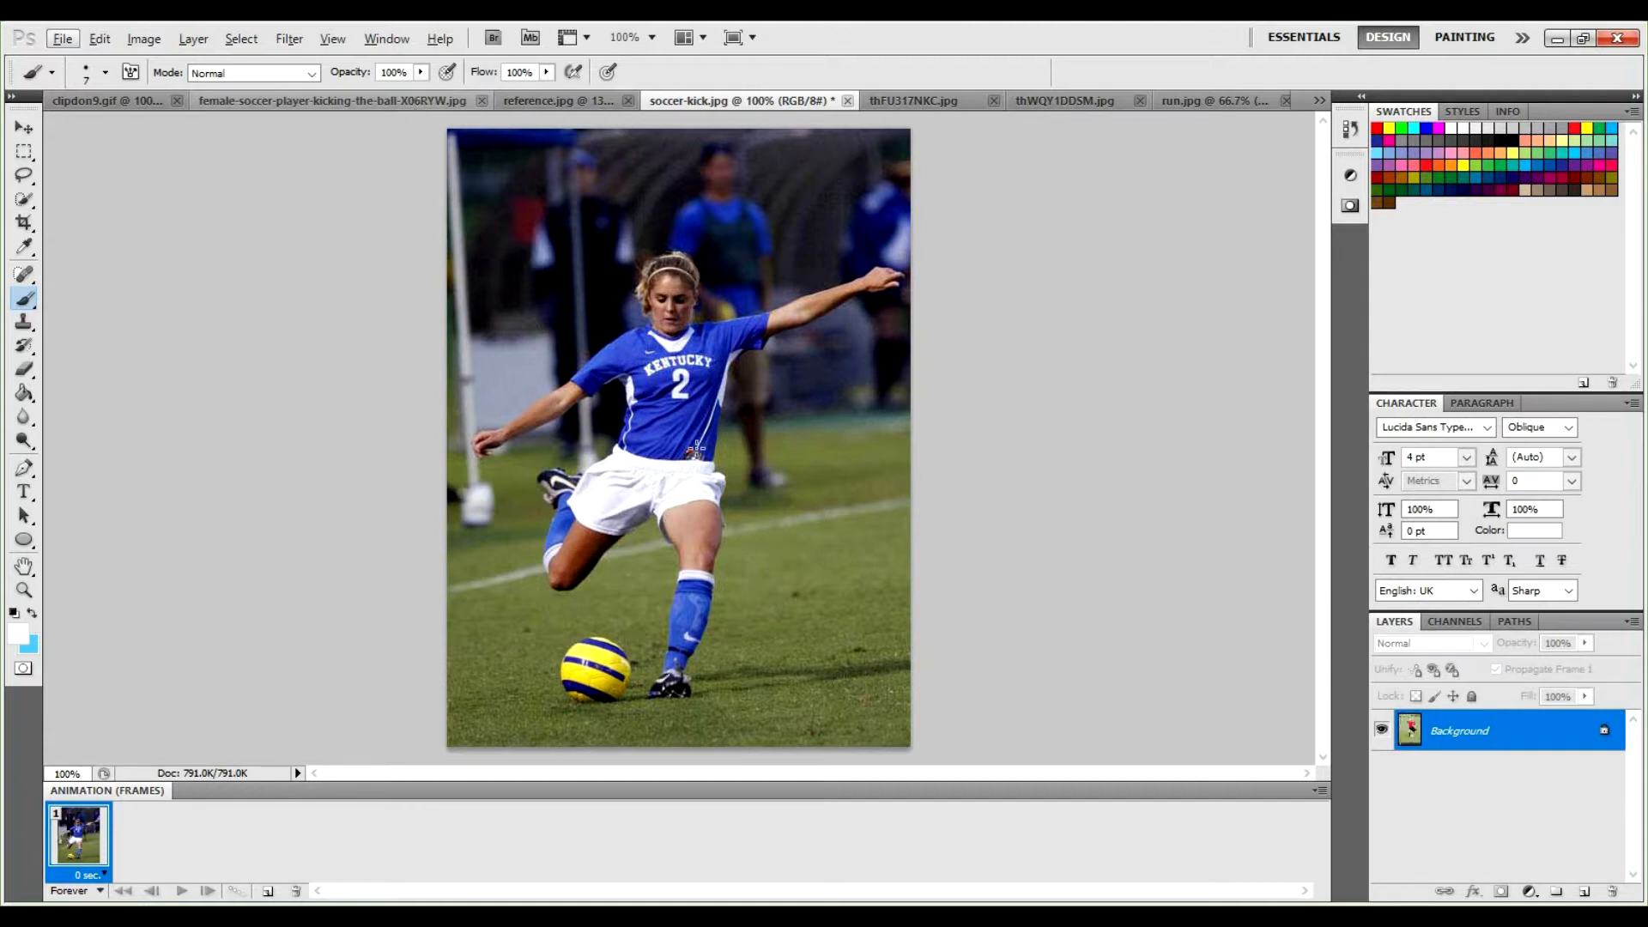
Paint white gesture lines and arrowheads along the player's arms, torso and legs in female-soccer-player-kicking-the-ball-X06RYW.jpg.
{"action": "key", "text": "ctrl+shift+Tab"}
{"action": "key", "text": "ctrl+shift+Tab"}
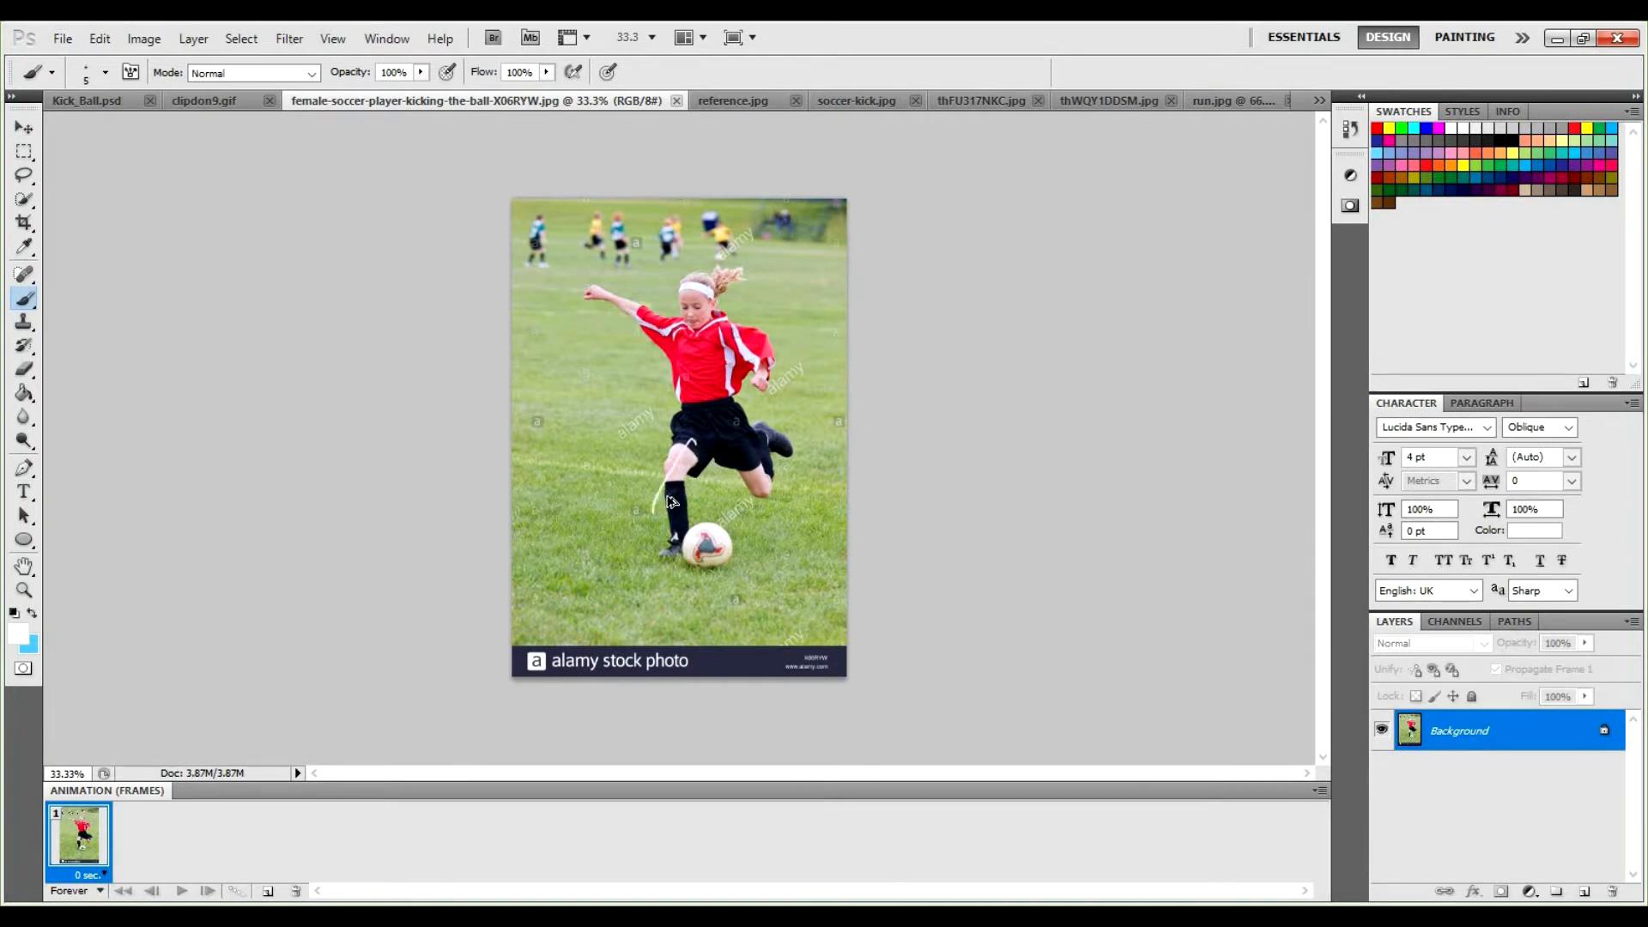
{"action": "left_click_drag", "start_coordinate": [678, 536], "coordinate": [732, 288]}
{"action": "key", "text": "ctrl+z"}
{"action": "mouse_move", "coordinate": [586, 291]}
{"action": "left_mouse_down"}
{"action": "mouse_move", "coordinate": [700, 369]}
{"action": "mouse_move", "coordinate": [714, 422]}
{"action": "mouse_move", "coordinate": [680, 477]}
{"action": "mouse_move", "coordinate": [678, 534]}
{"action": "left_mouse_up"}
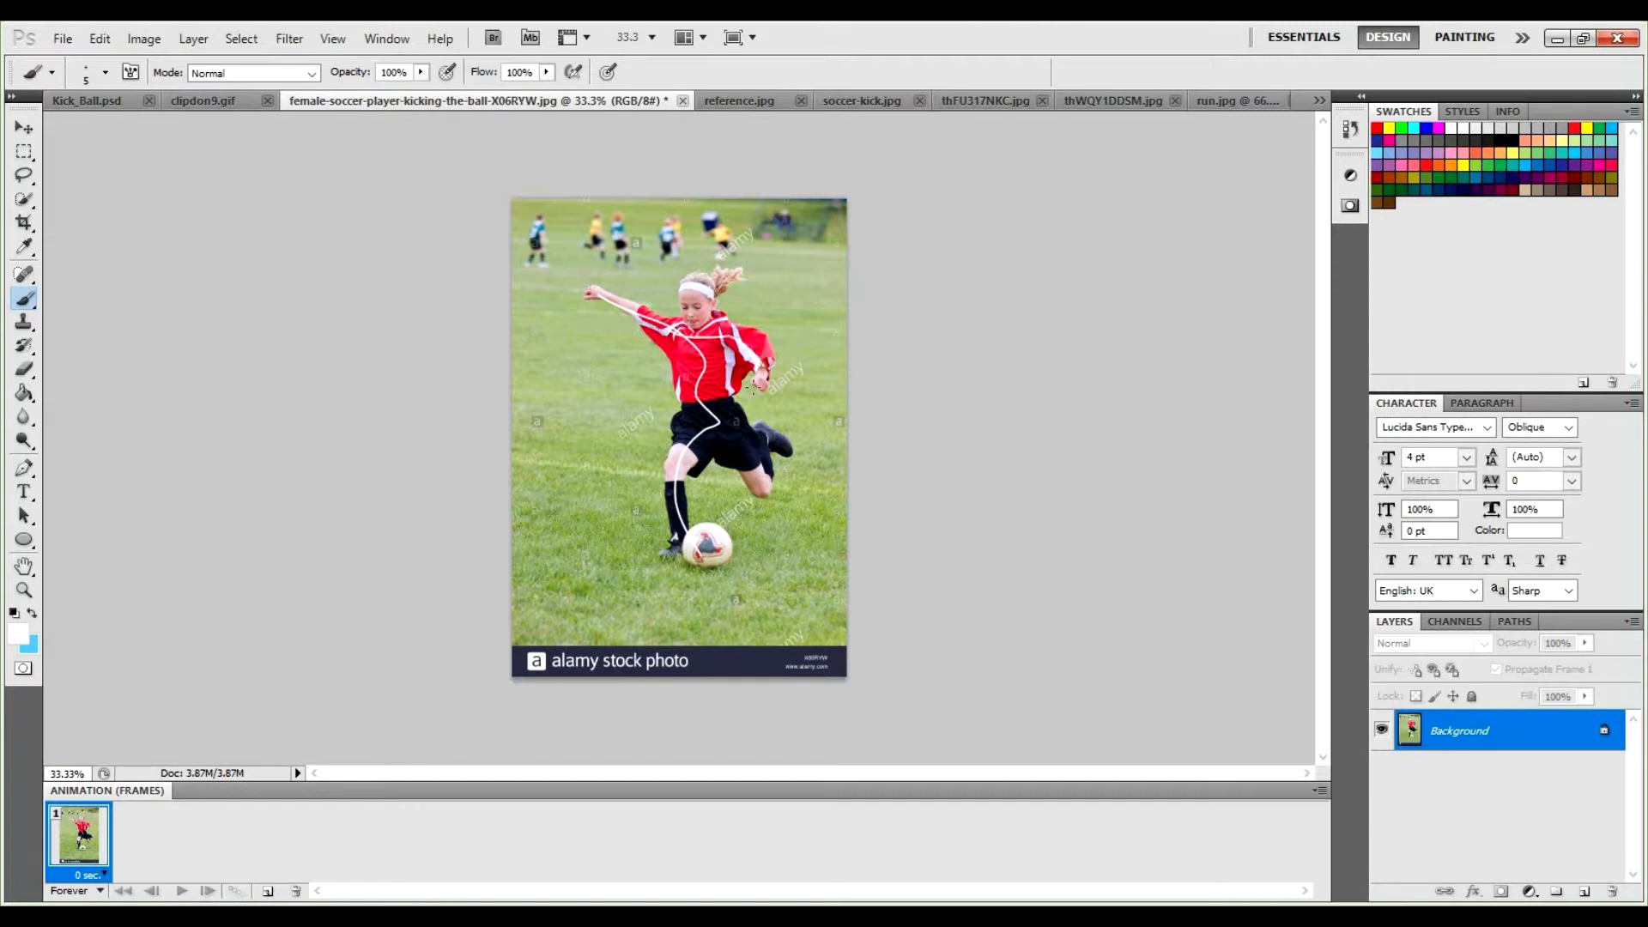
{"action": "left_click_drag", "start_coordinate": [573, 283], "coordinate": [605, 317]}
{"action": "mouse_move", "coordinate": [734, 411]}
{"action": "left_mouse_down"}
{"action": "mouse_move", "coordinate": [766, 399]}
{"action": "mouse_move", "coordinate": [764, 483]}
{"action": "mouse_move", "coordinate": [786, 428]}
{"action": "mouse_move", "coordinate": [805, 427]}
{"action": "left_mouse_up"}
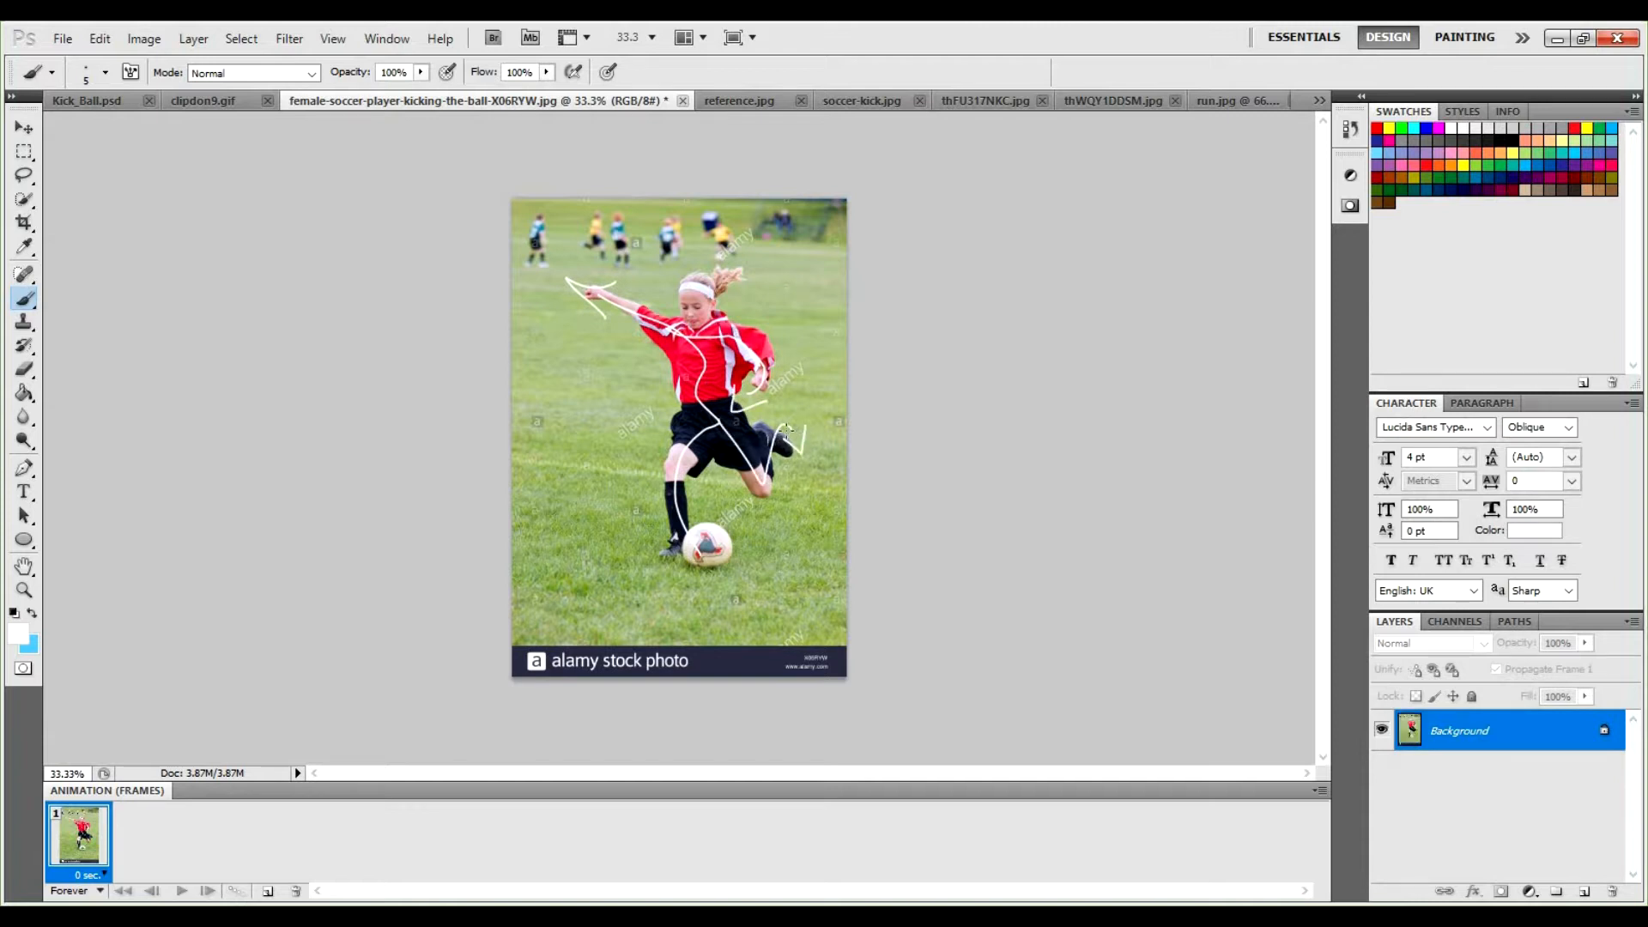
{"action": "left_click_drag", "start_coordinate": [668, 555], "coordinate": [697, 575]}
Undo all the white gesture lines and arrowheads on the red-shirted player's photo.
{"action": "key", "text": "ctrl+alt+z"}
{"action": "key", "text": "ctrl+alt+z"}
{"action": "key", "text": "ctrl+alt+z"}
{"action": "key", "text": "ctrl+alt+z"}
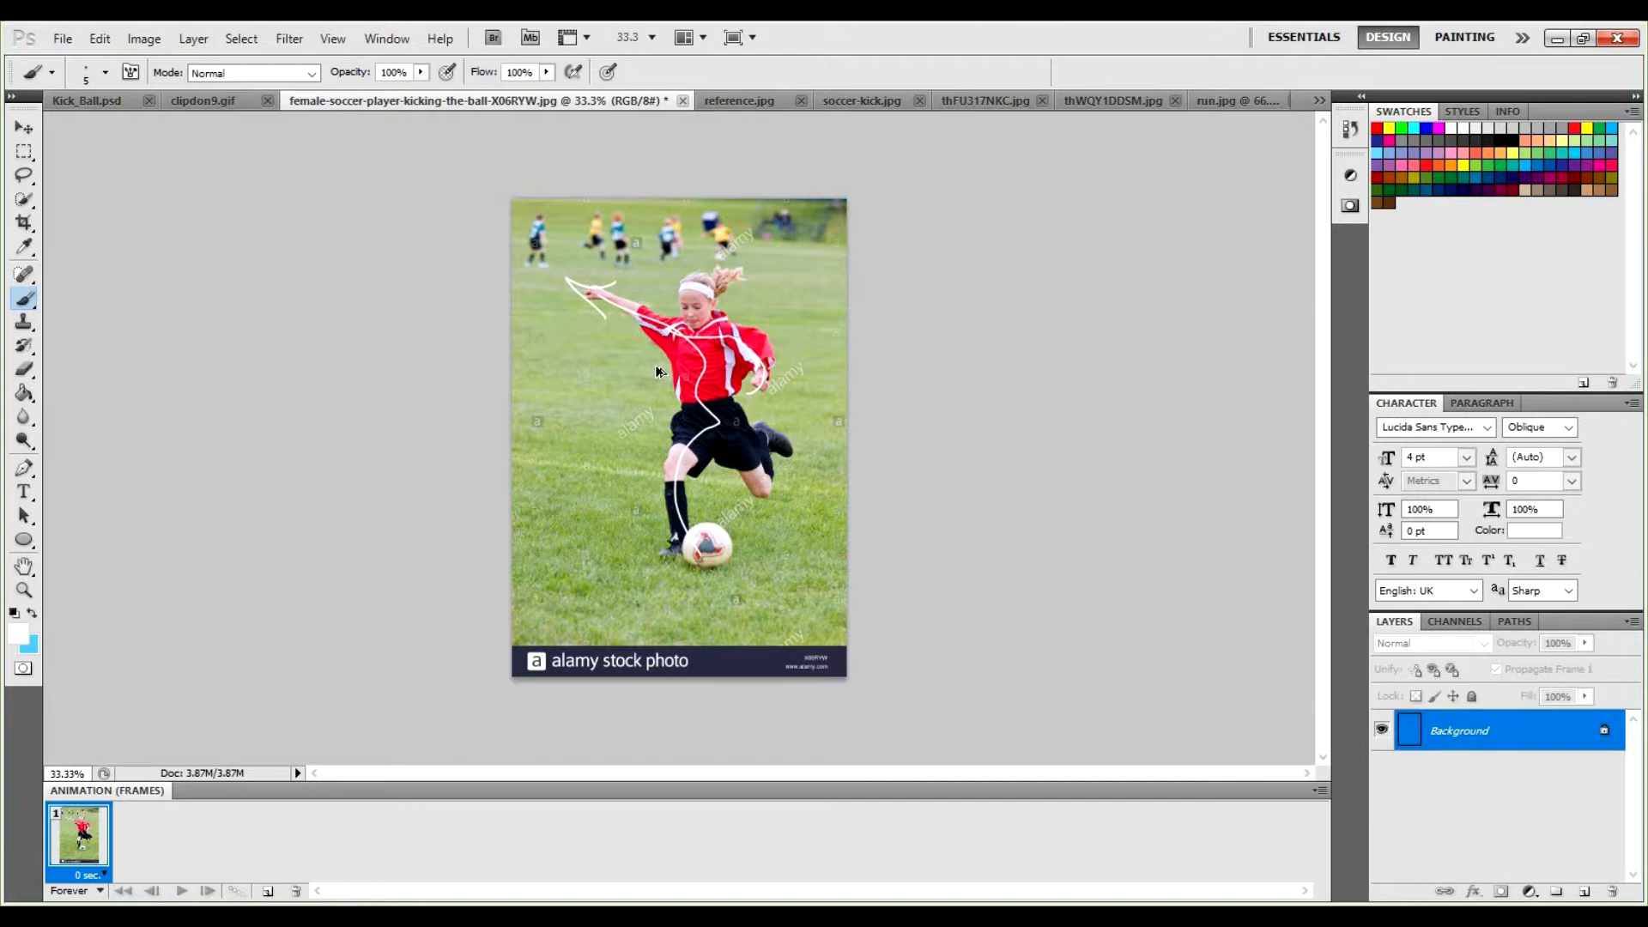
{"action": "key", "text": "ctrl+alt+z"}
{"action": "key", "text": "ctrl+alt+z"}
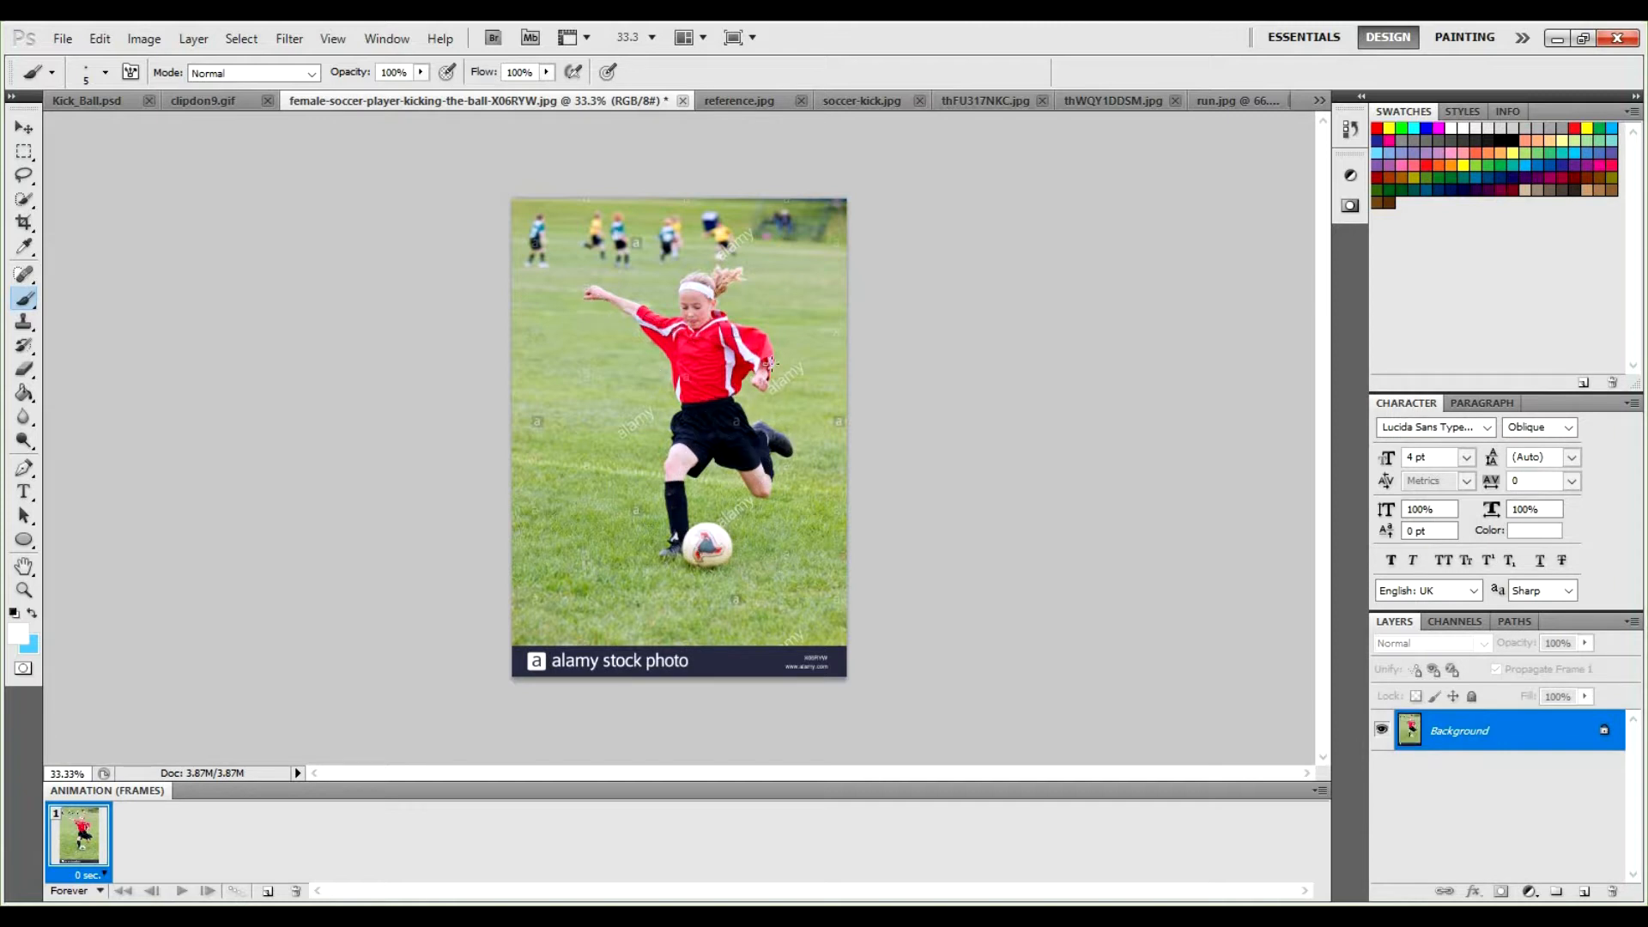
View the run-cycle poses in run.jpg and bring up the soccer photo thWQY1DDSM.jpg.
{"action": "left_click", "coordinate": [1316, 100]}
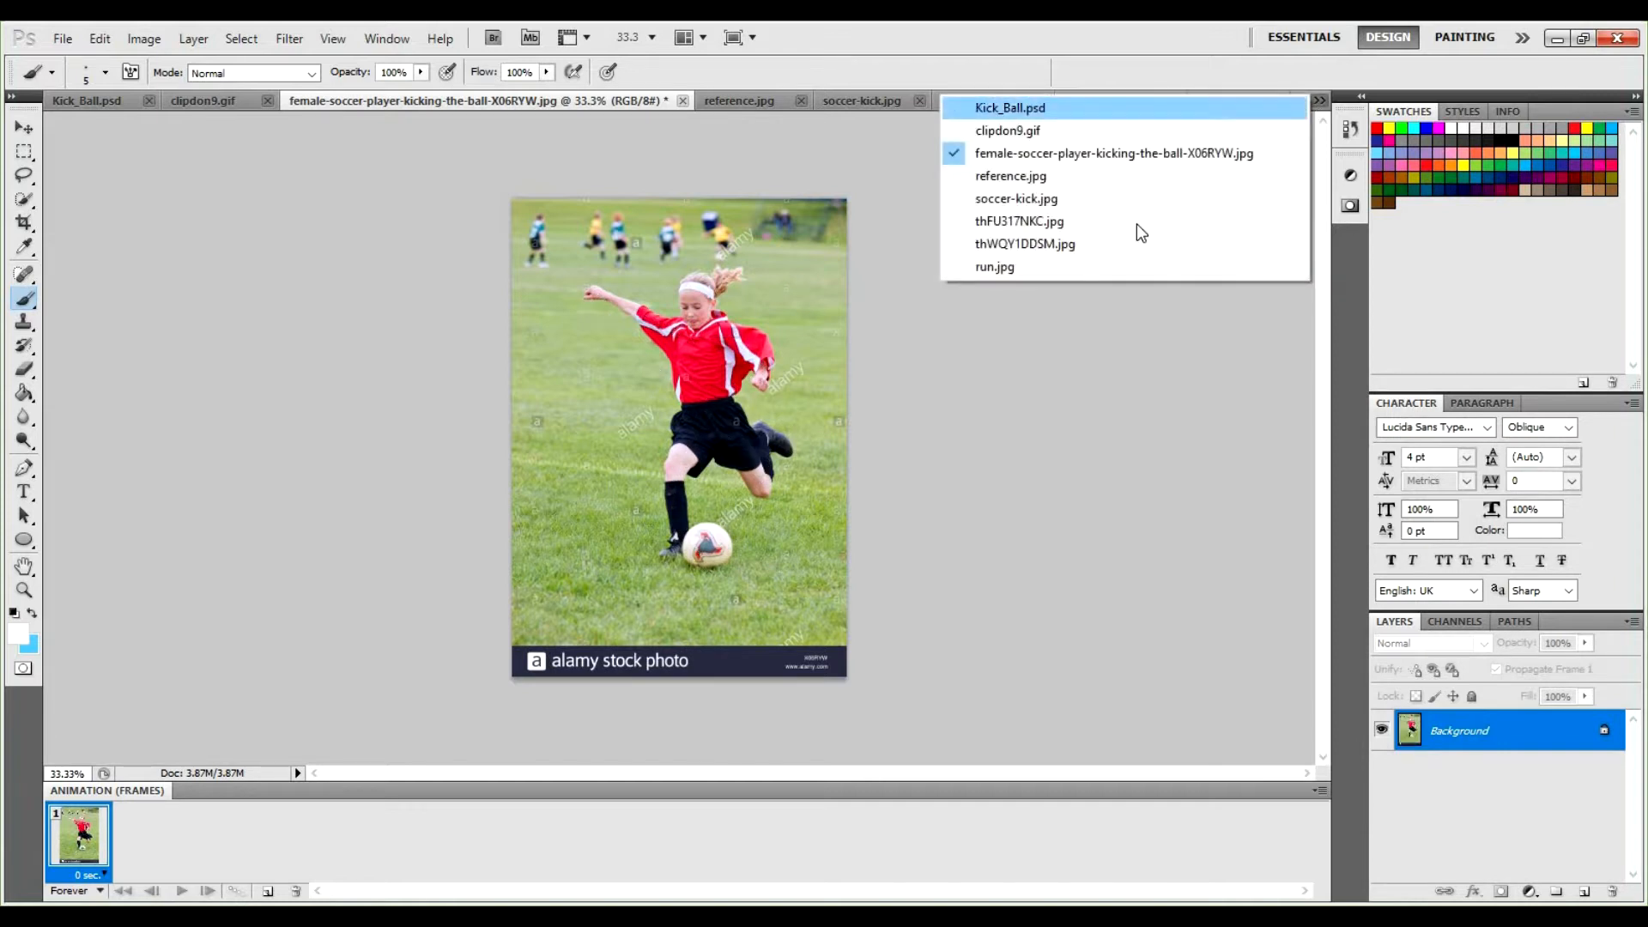
{"action": "left_click", "coordinate": [1096, 265]}
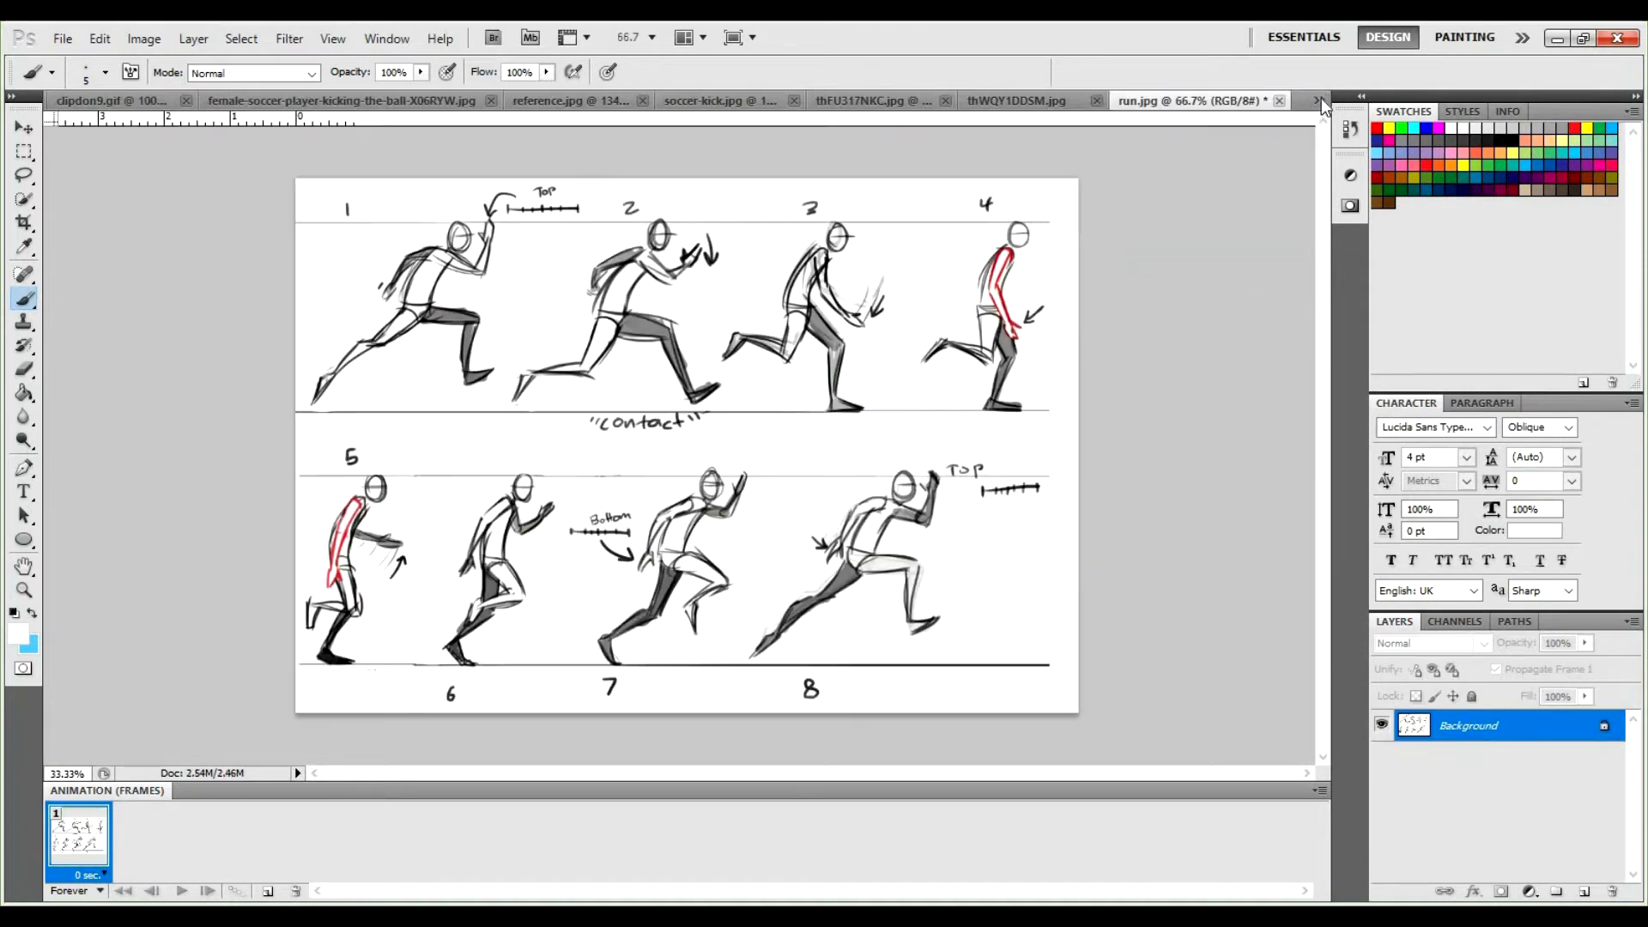
{"action": "left_click", "coordinate": [1319, 101]}
{"action": "left_click", "coordinate": [1124, 243]}
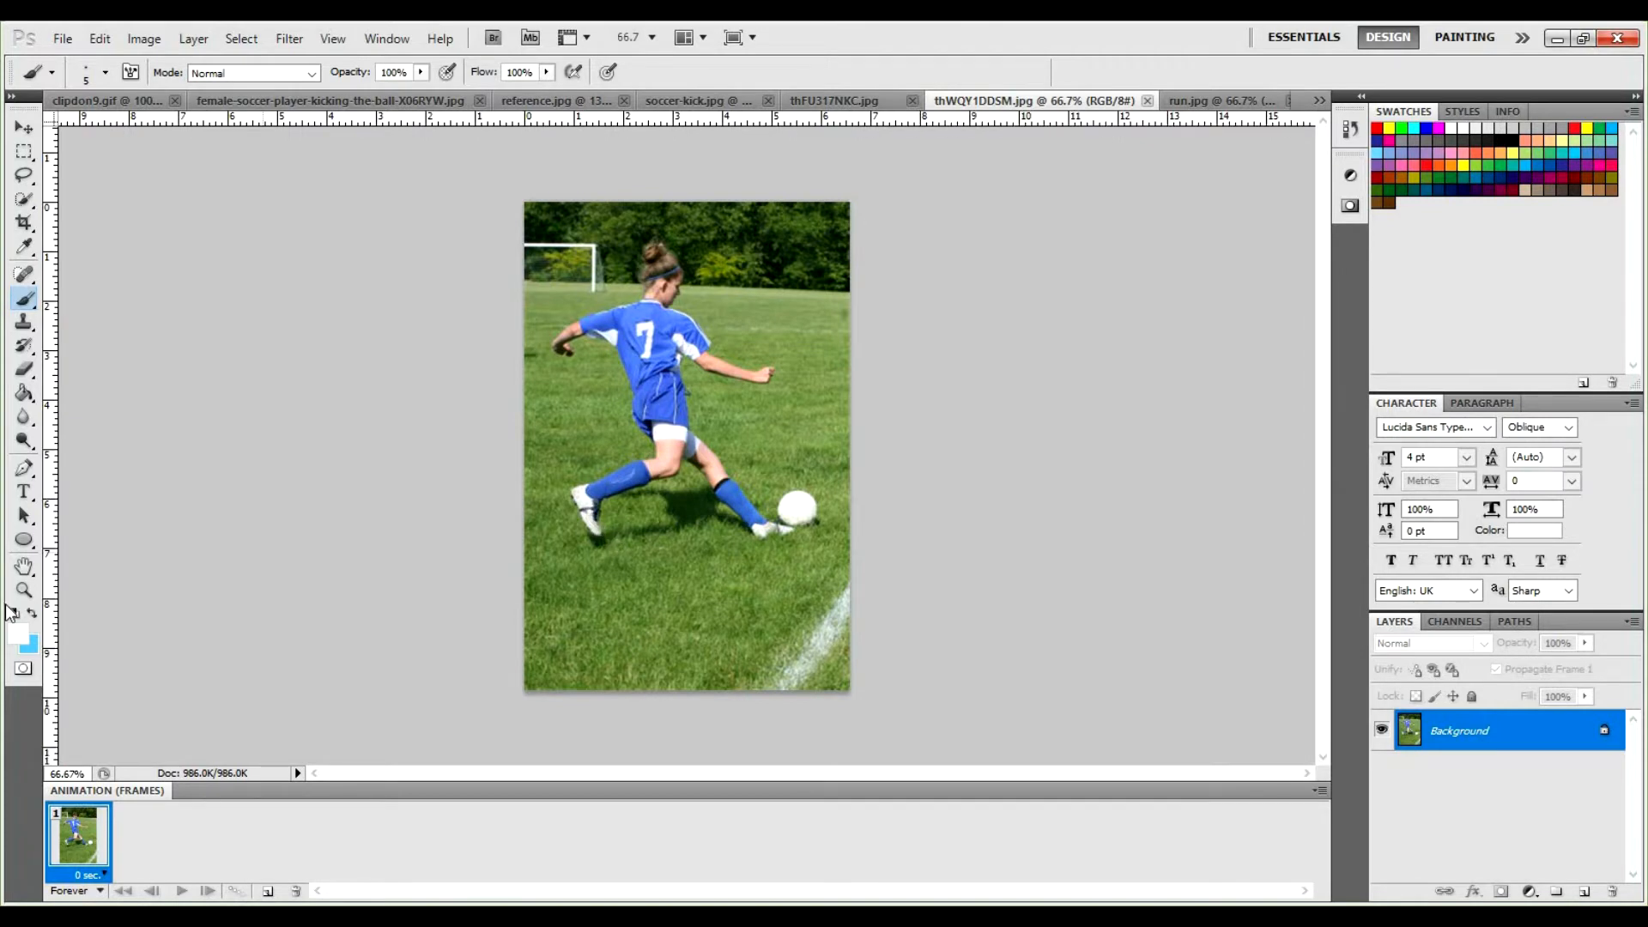
Set the foreground color to black.
{"action": "key", "text": "i"}
{"action": "left_click", "coordinate": [18, 633]}
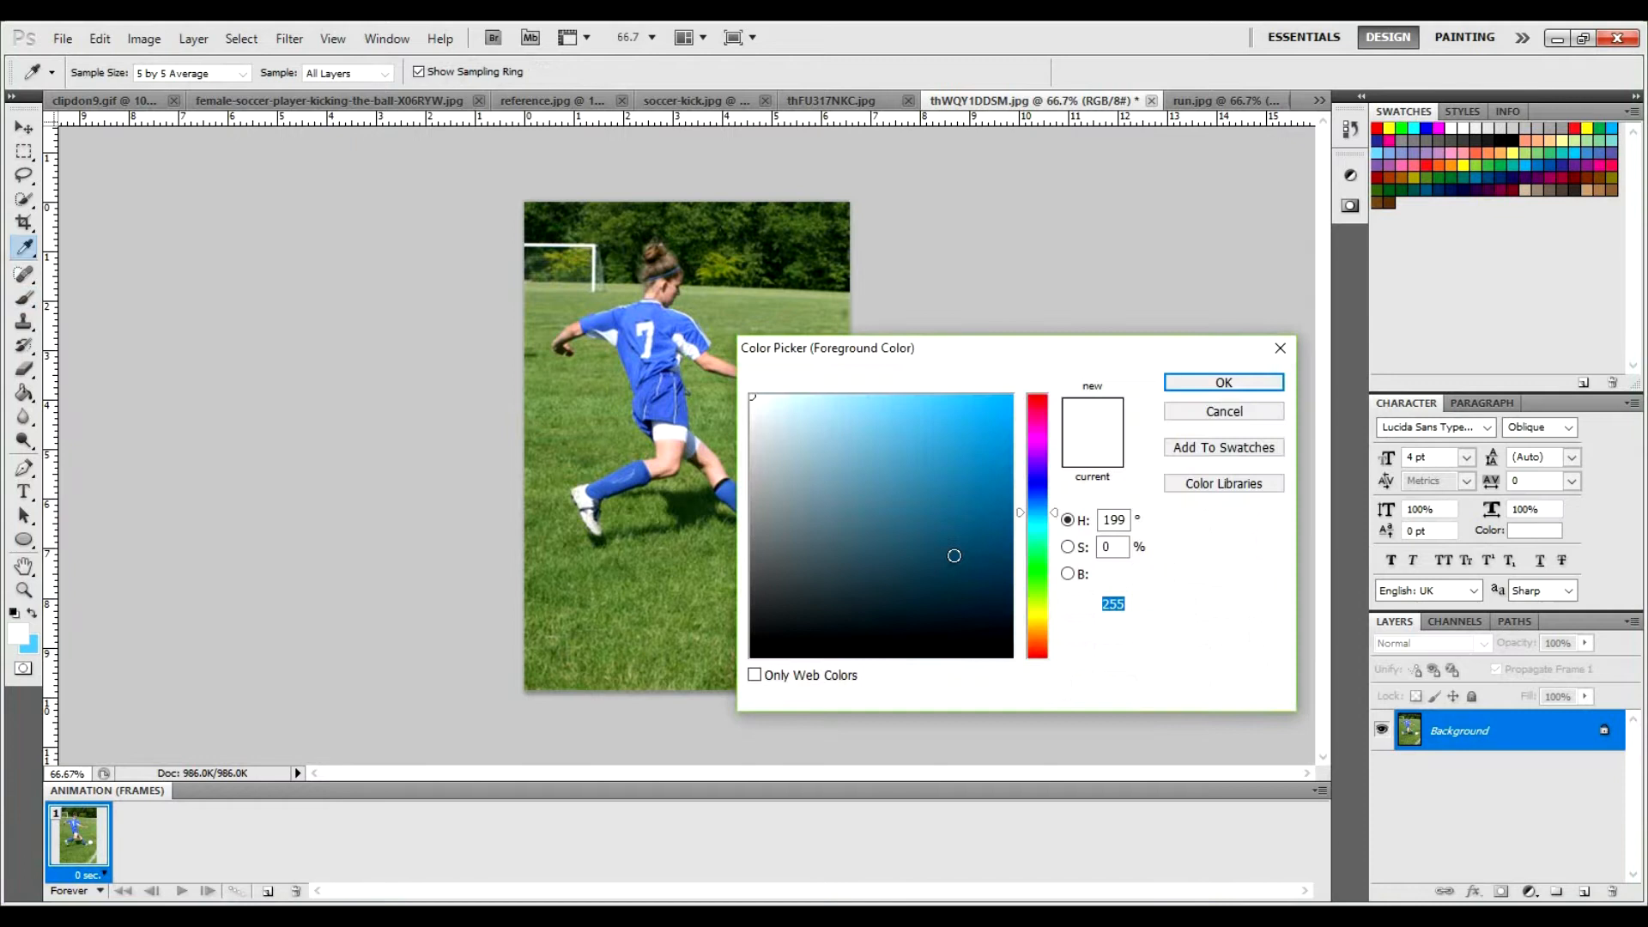
{"action": "left_click", "coordinate": [941, 522]}
{"action": "left_click_drag", "start_coordinate": [942, 521], "coordinate": [1006, 684]}
{"action": "left_click", "coordinate": [1220, 384]}
Paint black gesture lines and arrows along the legs, torso, shoulders and both arms of the player in thWQY1DDSM.jpg.
{"action": "key", "text": "b"}
{"action": "left_click_drag", "start_coordinate": [572, 523], "coordinate": [616, 521]}
{"action": "mouse_move", "coordinate": [603, 539]}
{"action": "left_mouse_down"}
{"action": "mouse_move", "coordinate": [584, 496]}
{"action": "mouse_move", "coordinate": [671, 460]}
{"action": "mouse_move", "coordinate": [665, 351]}
{"action": "left_mouse_up"}
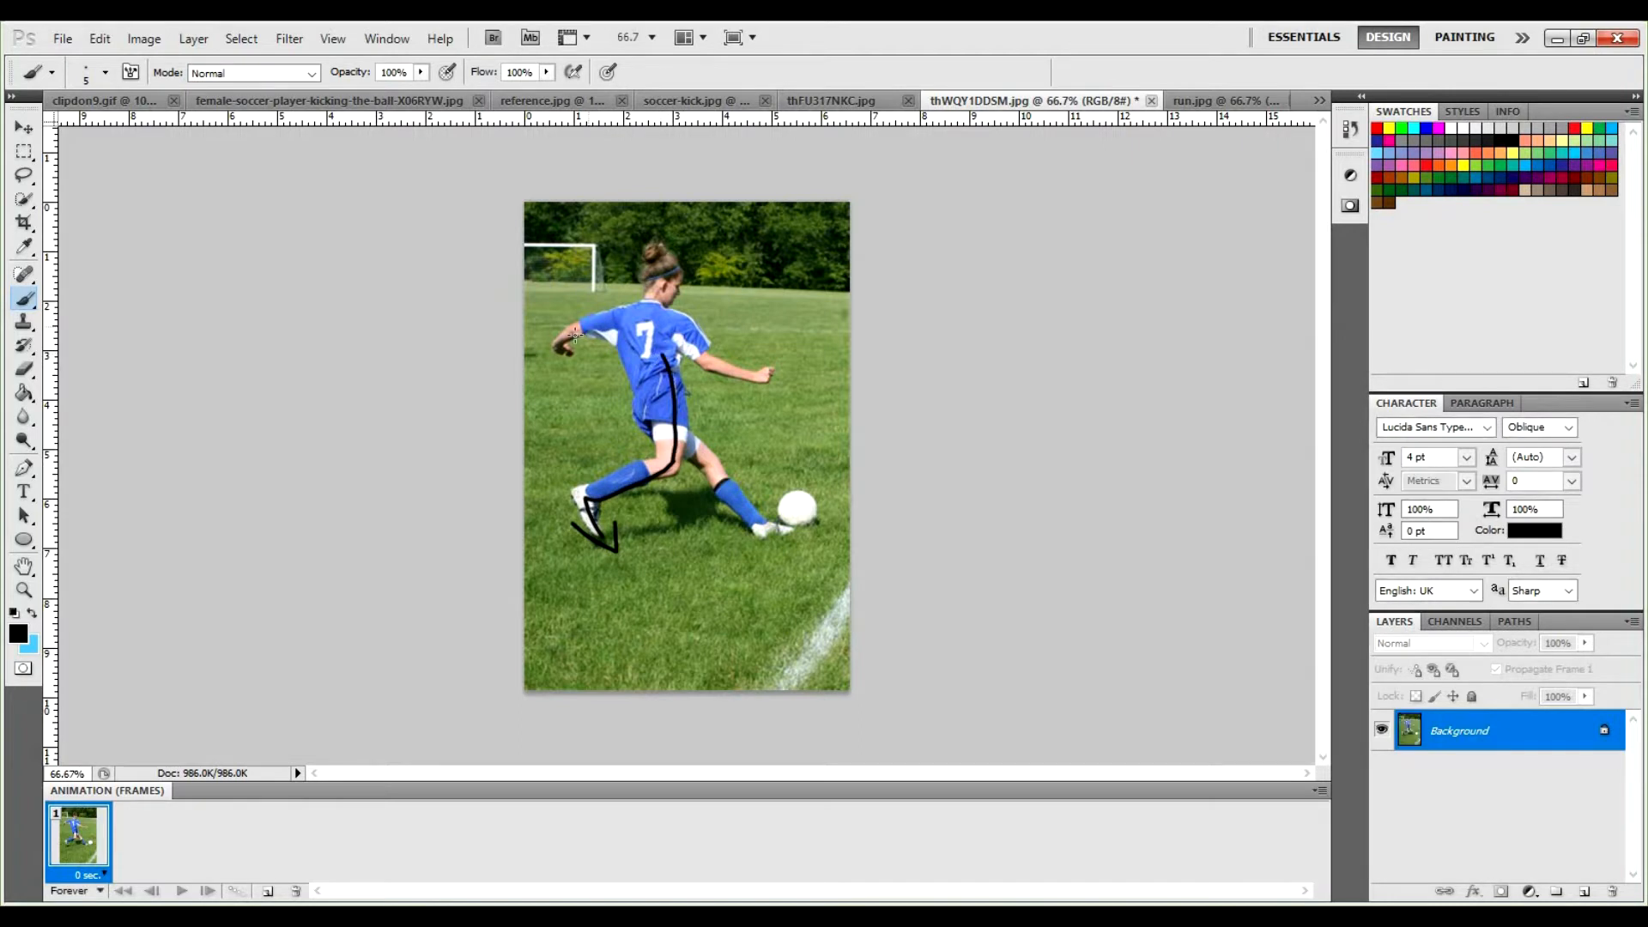
{"action": "left_click_drag", "start_coordinate": [625, 387], "coordinate": [748, 522]}
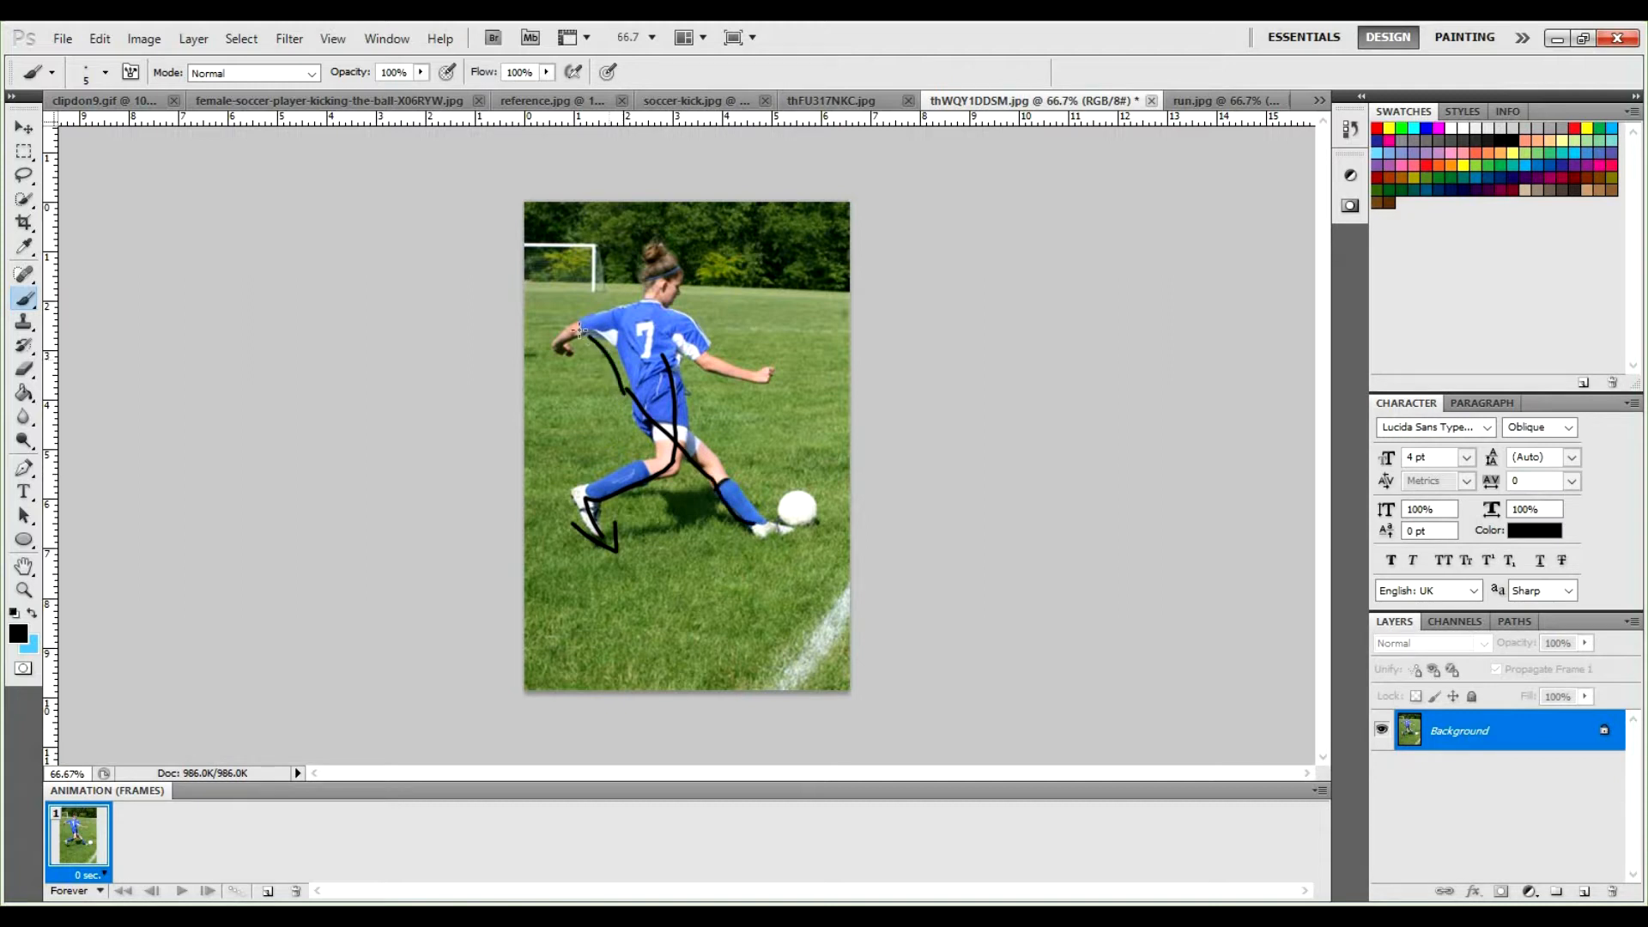
{"action": "mouse_move", "coordinate": [634, 390]}
{"action": "left_mouse_down"}
{"action": "mouse_move", "coordinate": [547, 328]}
{"action": "mouse_move", "coordinate": [543, 348]}
{"action": "mouse_move", "coordinate": [575, 350]}
{"action": "left_mouse_up"}
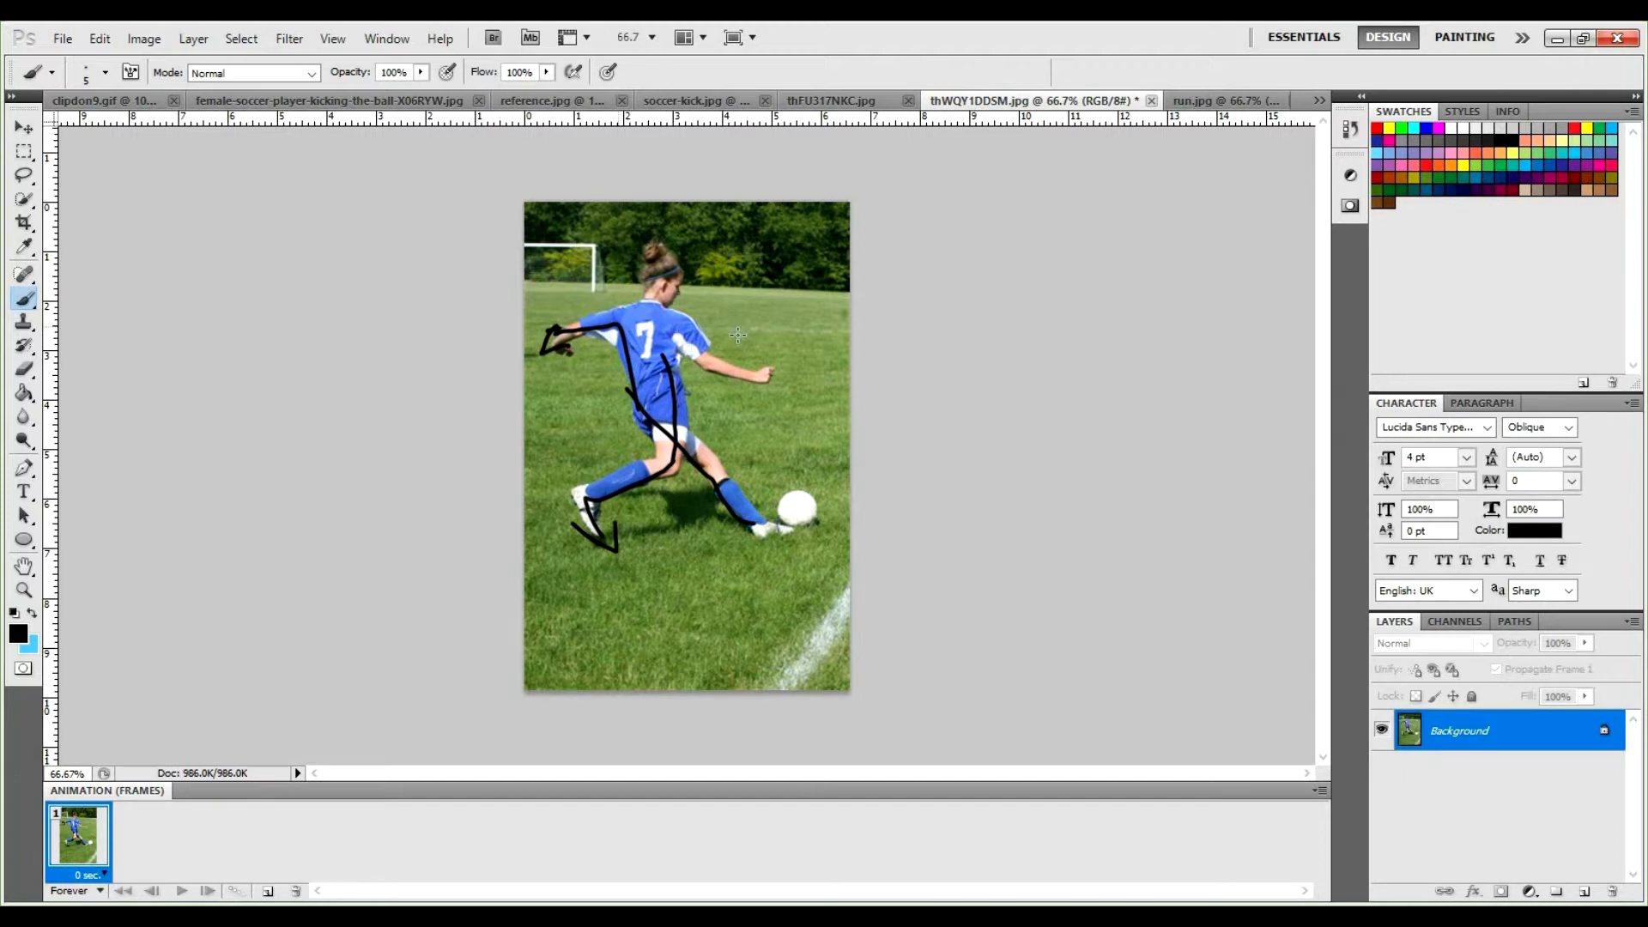
{"action": "mouse_move", "coordinate": [620, 326]}
{"action": "left_mouse_down"}
{"action": "mouse_move", "coordinate": [739, 333]}
{"action": "mouse_move", "coordinate": [717, 362]}
{"action": "mouse_move", "coordinate": [775, 383]}
{"action": "left_mouse_up"}
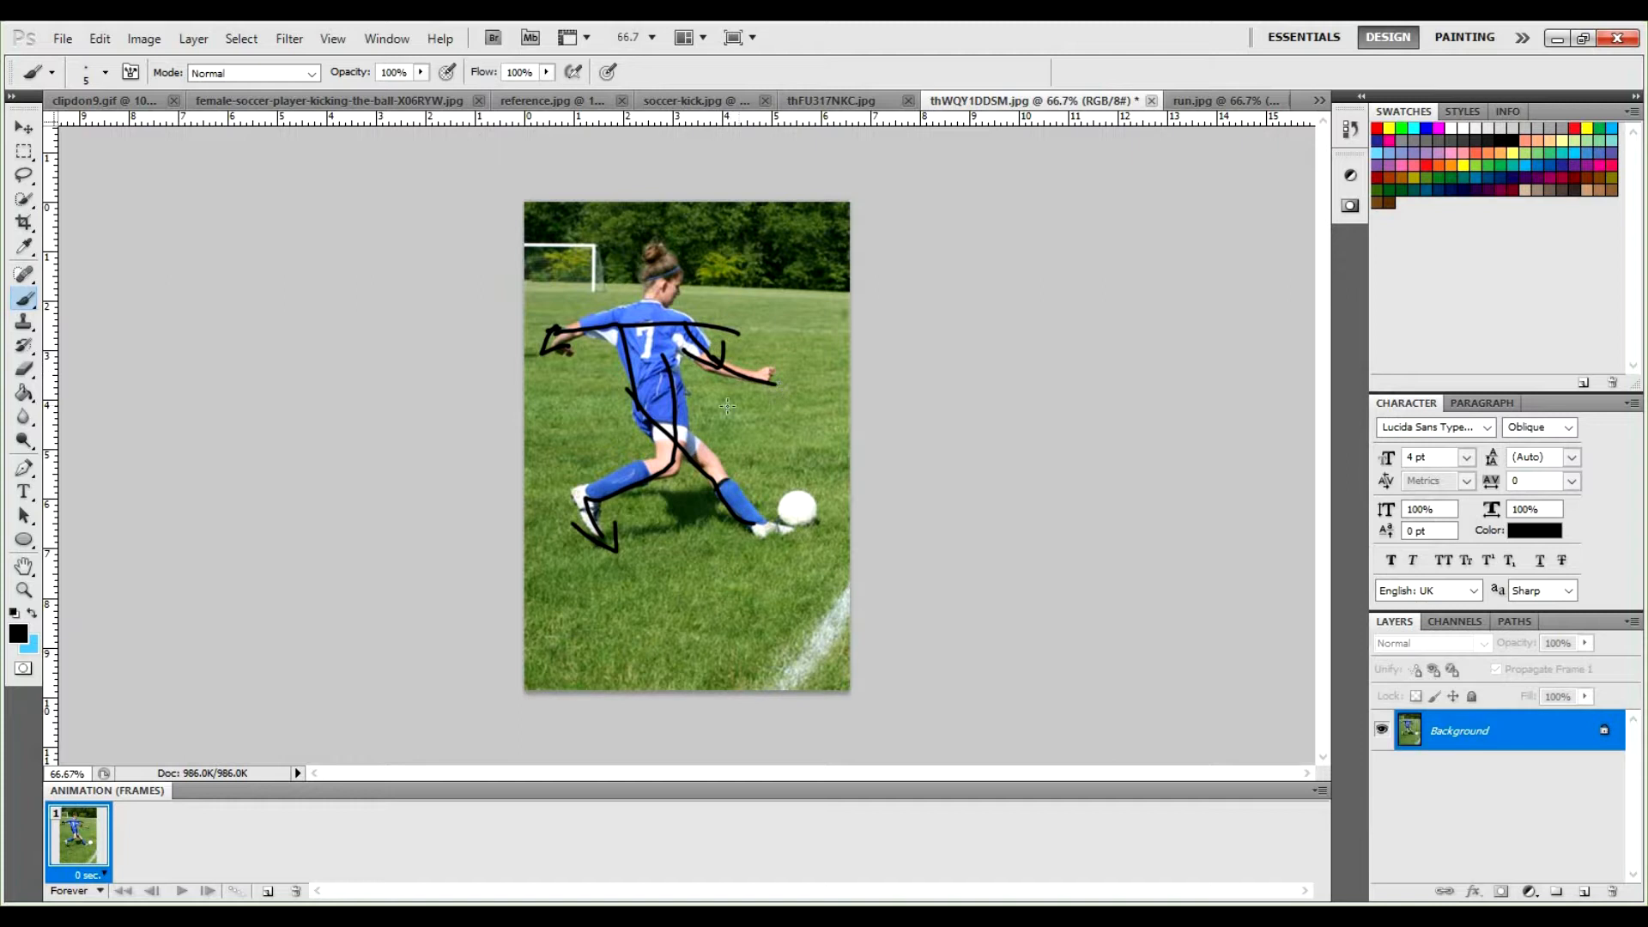
Undo all the black gesture lines painted on thWQY1DDSM.jpg.
{"action": "key", "text": "ctrl+alt+z"}
{"action": "key", "text": "ctrl+alt+z"}
{"action": "key", "text": "ctrl+alt+z"}
{"action": "key", "text": "ctrl+alt+z"}
{"action": "key", "text": "ctrl+alt+z"}
{"action": "key", "text": "ctrl+alt+z"}
{"action": "key", "text": "ctrl+alt+z"}
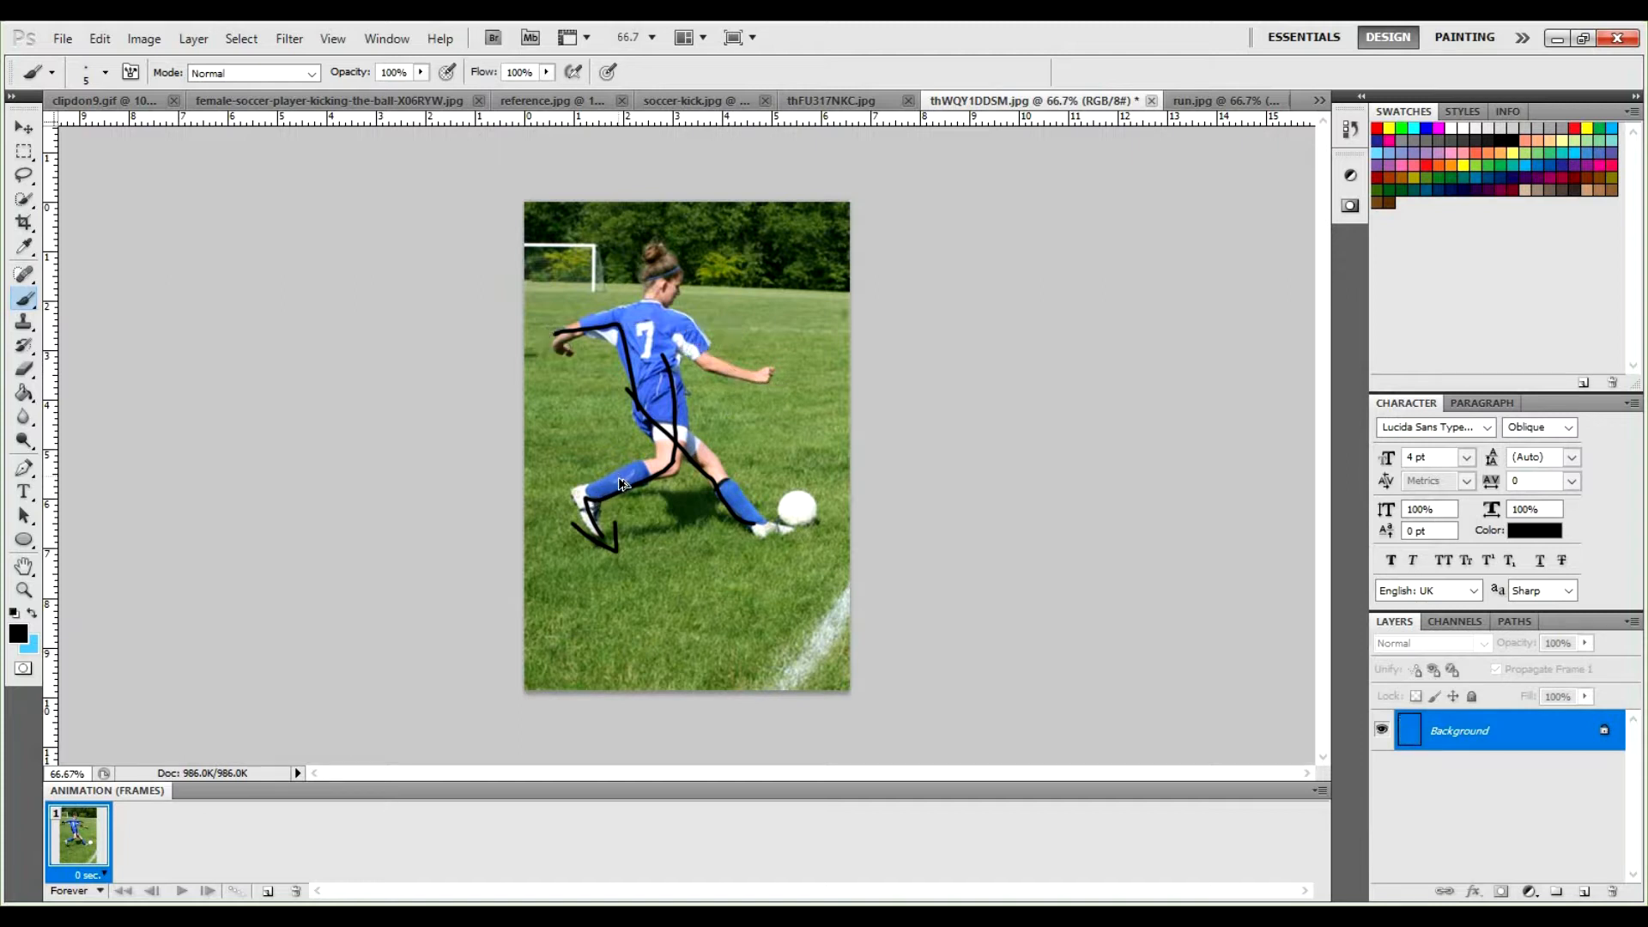
{"action": "key", "text": "ctrl+alt+z"}
{"action": "key", "text": "ctrl+alt+z"}
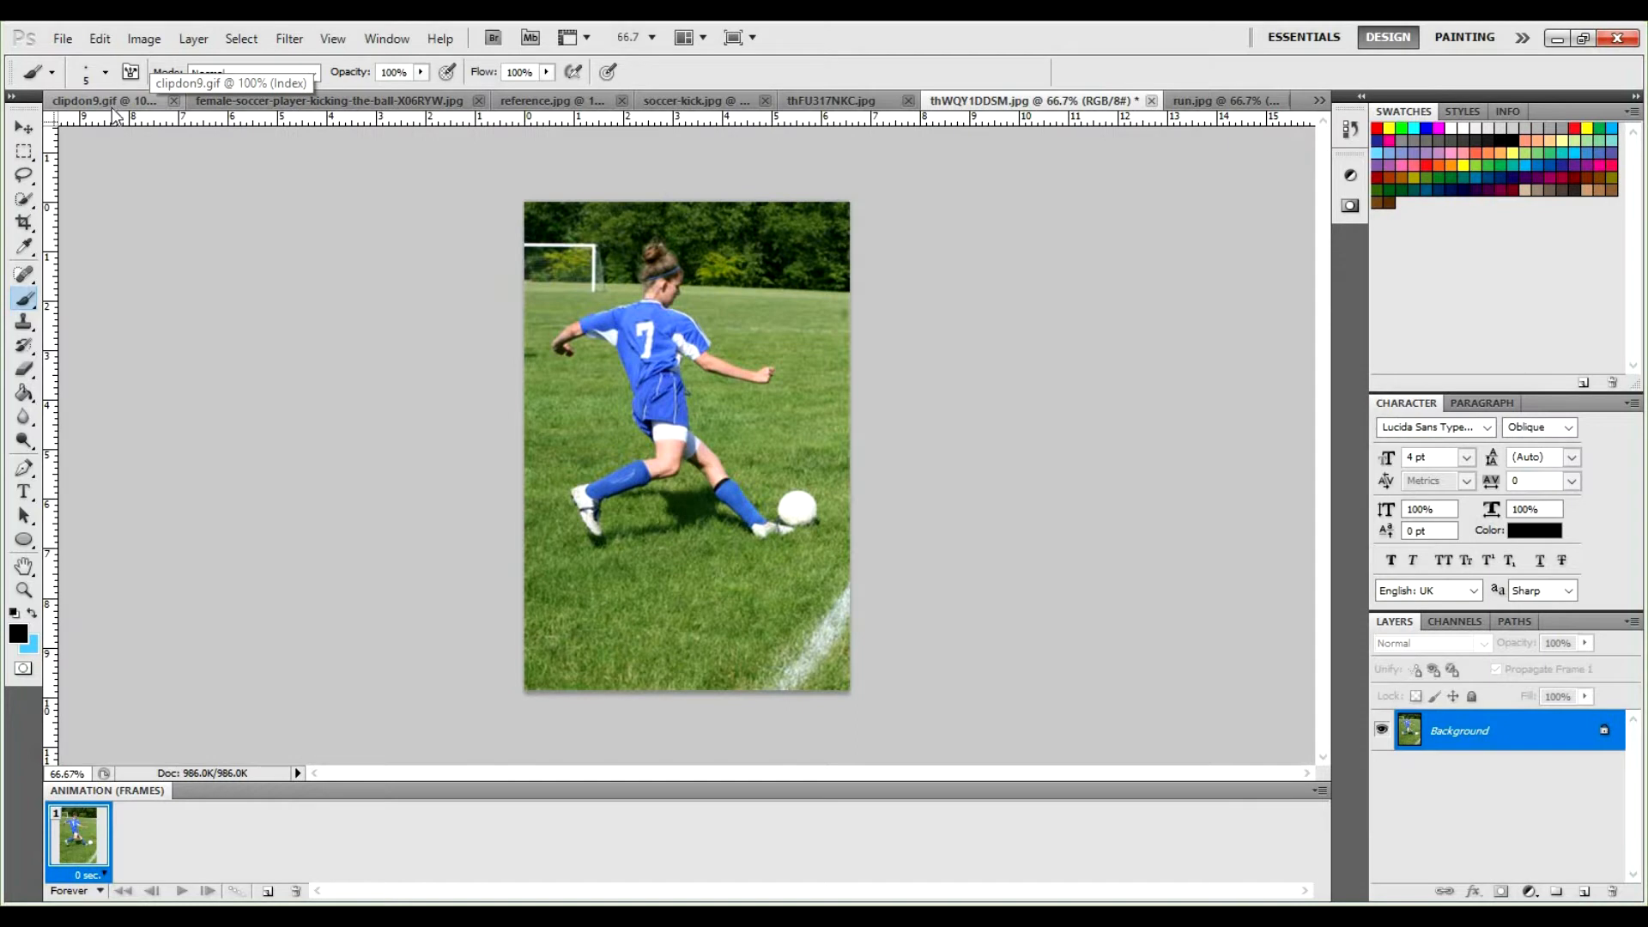
Check the Kick_Ball.psd sketch, and on clipdon9.gif paint black arrows along the kick's swing arc and the raised leg.
{"action": "left_click", "coordinate": [1319, 101]}
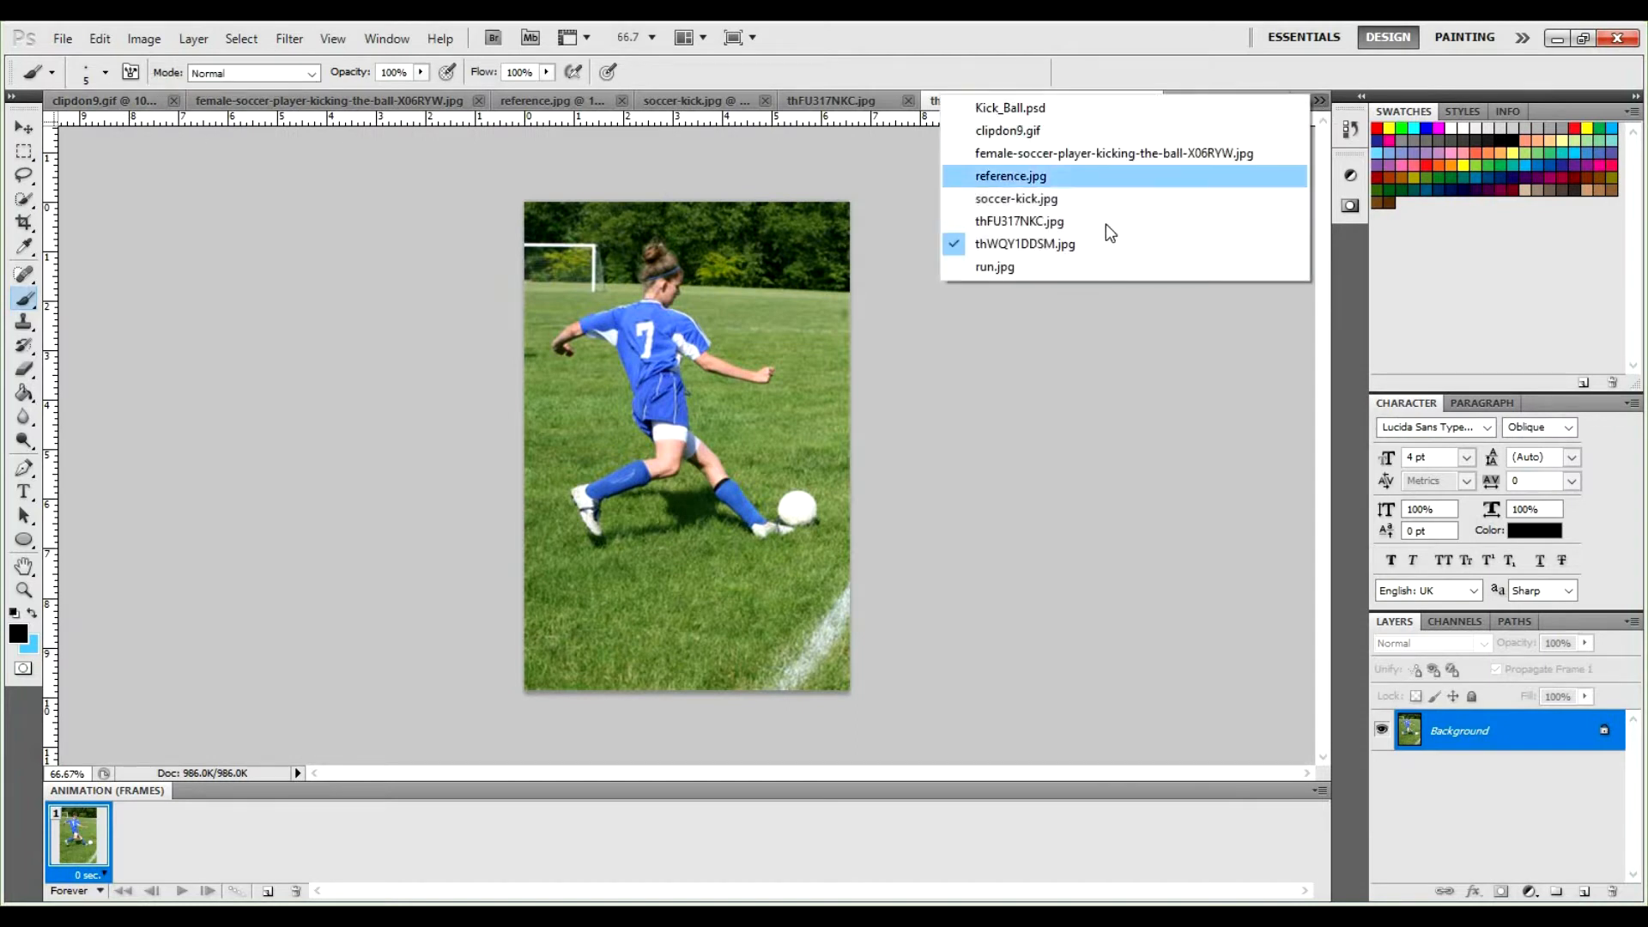
{"action": "left_click", "coordinate": [1042, 108]}
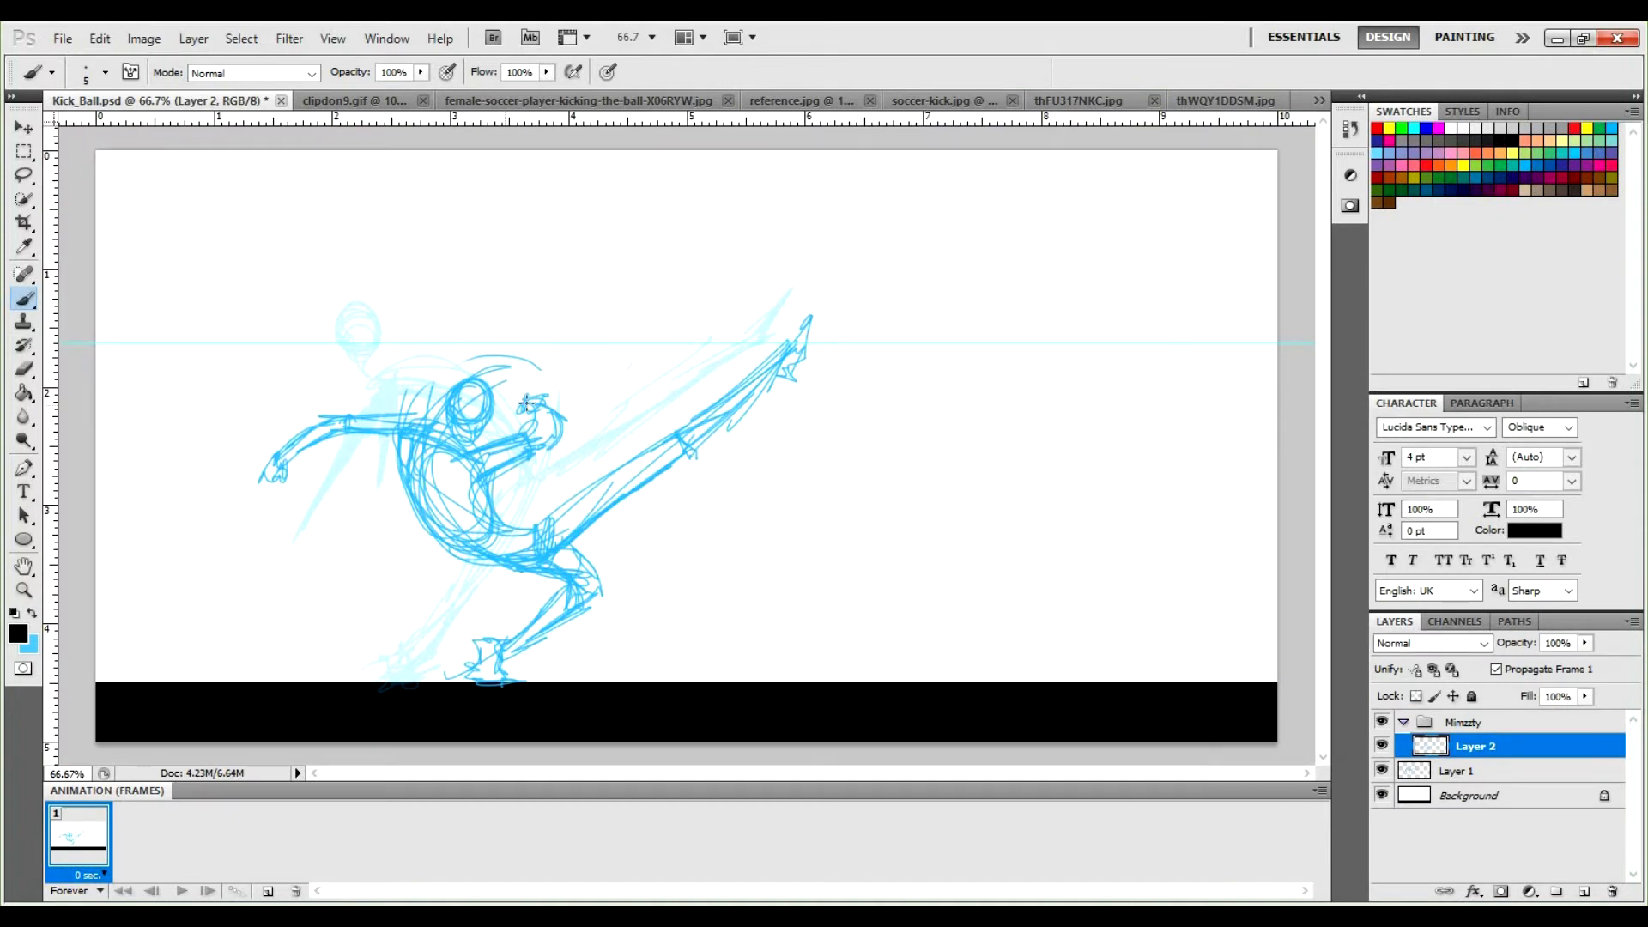
{"action": "left_click", "coordinate": [355, 99]}
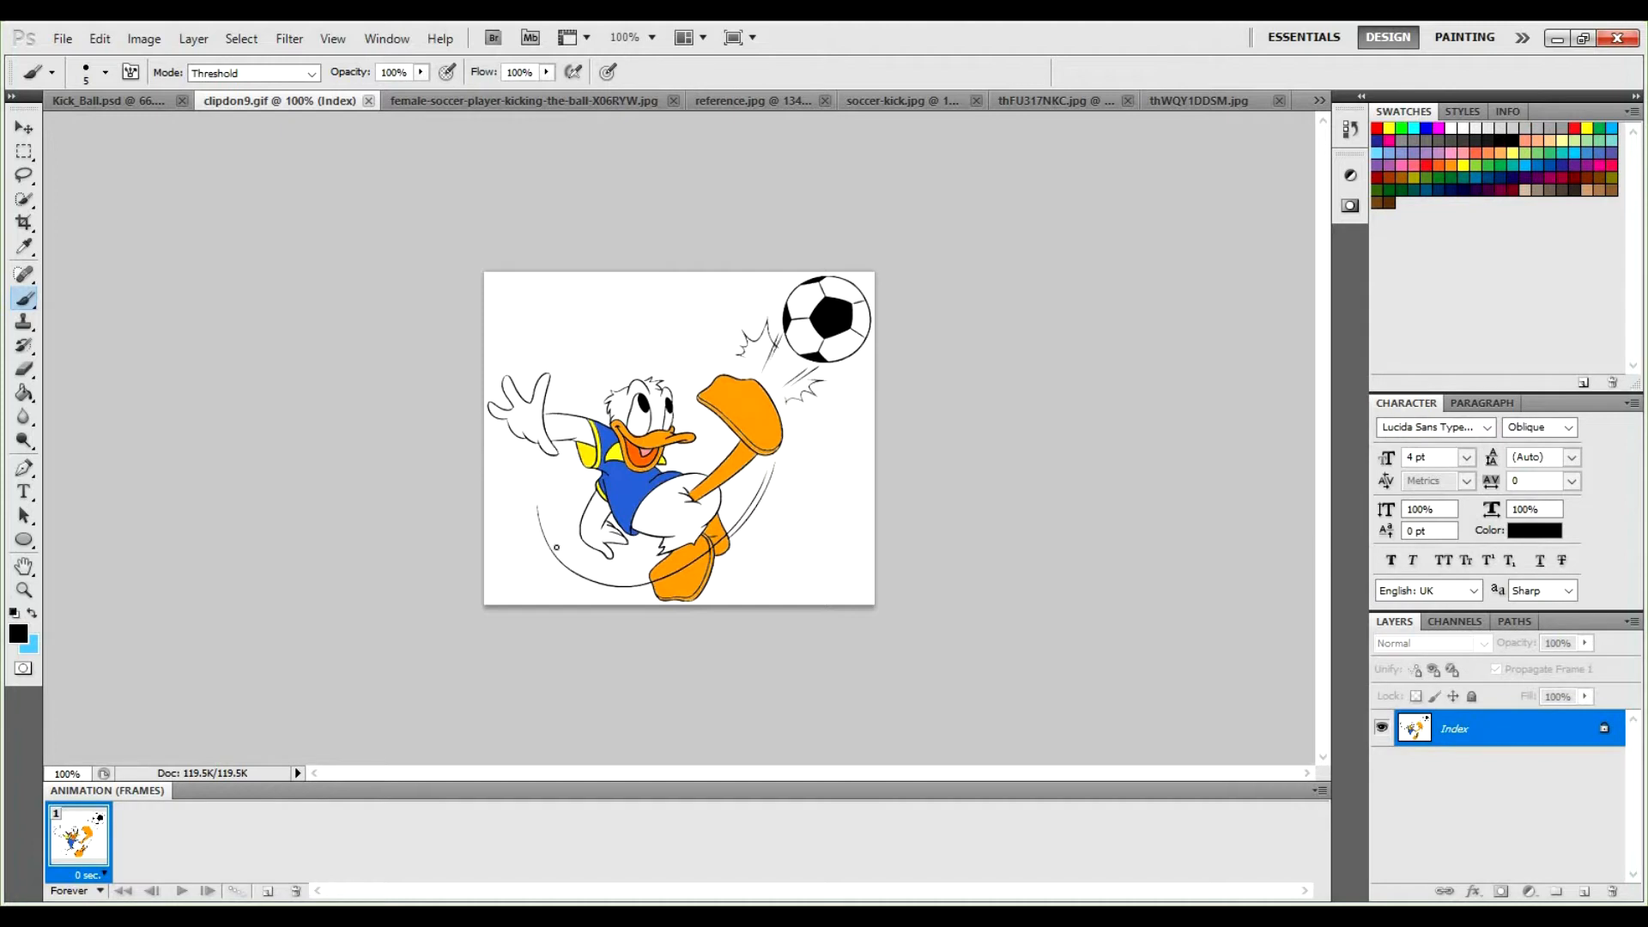
{"action": "mouse_move", "coordinate": [536, 530]}
{"action": "left_mouse_down"}
{"action": "mouse_move", "coordinate": [824, 456]}
{"action": "mouse_move", "coordinate": [845, 423]}
{"action": "mouse_move", "coordinate": [842, 496]}
{"action": "left_mouse_up"}
{"action": "left_click_drag", "start_coordinate": [641, 518], "coordinate": [761, 428]}
{"action": "key", "text": "ctrl+z"}
{"action": "mouse_move", "coordinate": [661, 534]}
{"action": "left_mouse_down"}
{"action": "mouse_move", "coordinate": [840, 380]}
{"action": "mouse_move", "coordinate": [760, 407]}
{"action": "mouse_move", "coordinate": [844, 397]}
{"action": "left_mouse_up"}
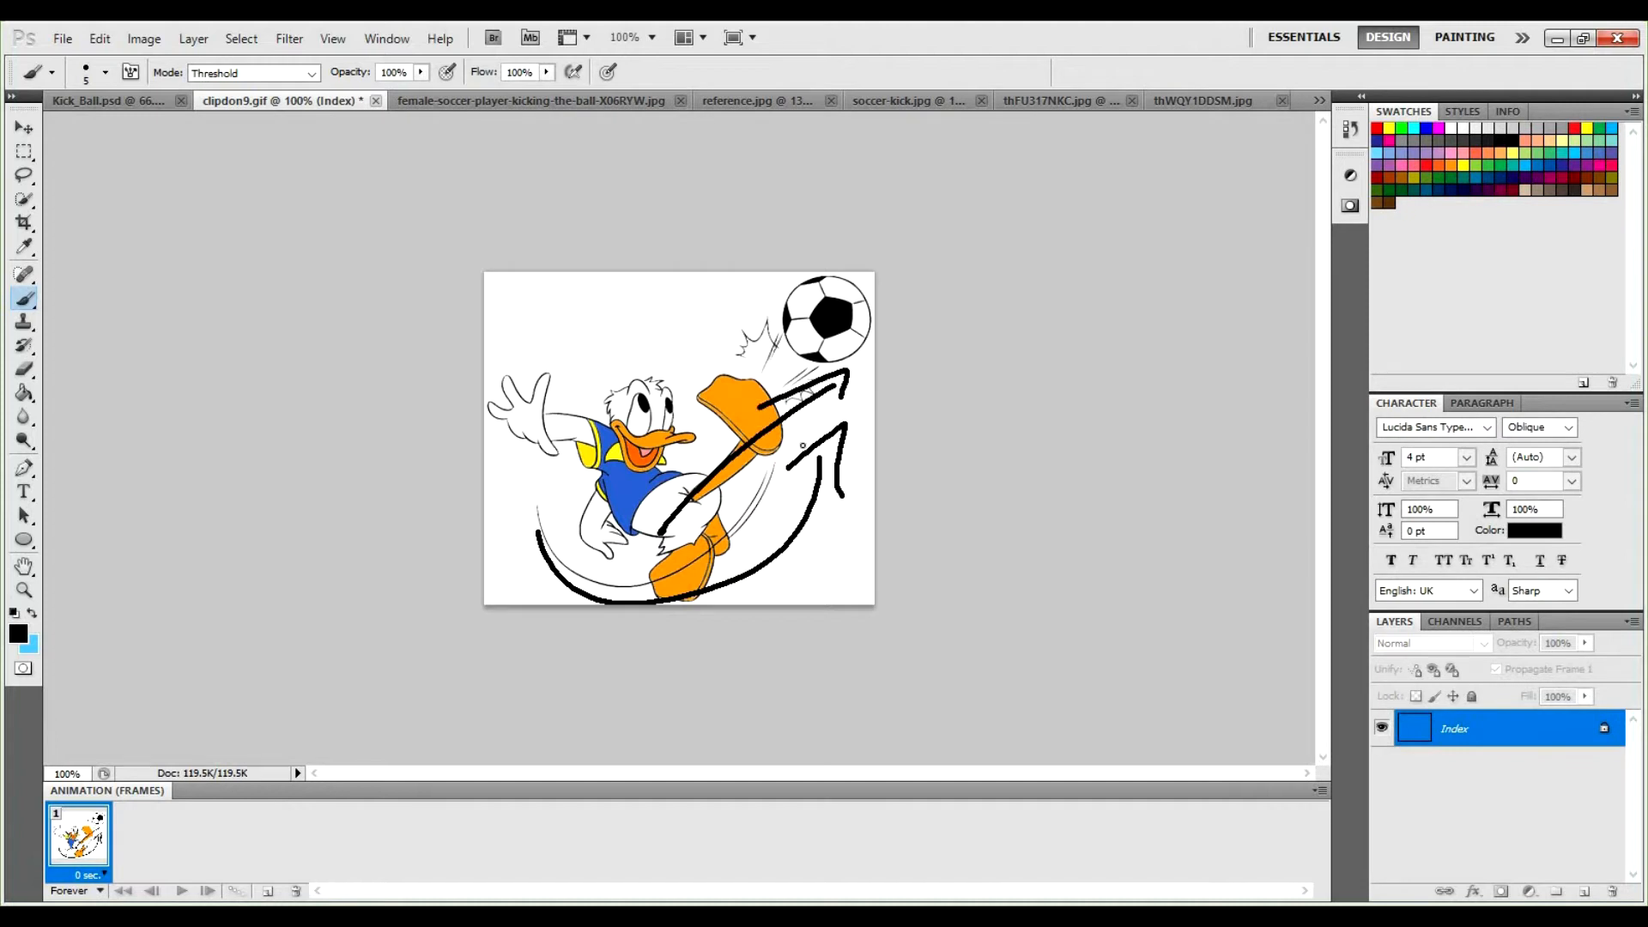
Paint black gesture lines over the duck's standing leg, curved torso and both arms.
{"action": "left_click_drag", "start_coordinate": [680, 525], "coordinate": [745, 541]}
{"action": "mouse_move", "coordinate": [724, 595]}
{"action": "left_mouse_down"}
{"action": "mouse_move", "coordinate": [707, 592]}
{"action": "mouse_move", "coordinate": [744, 587]}
{"action": "left_mouse_up"}
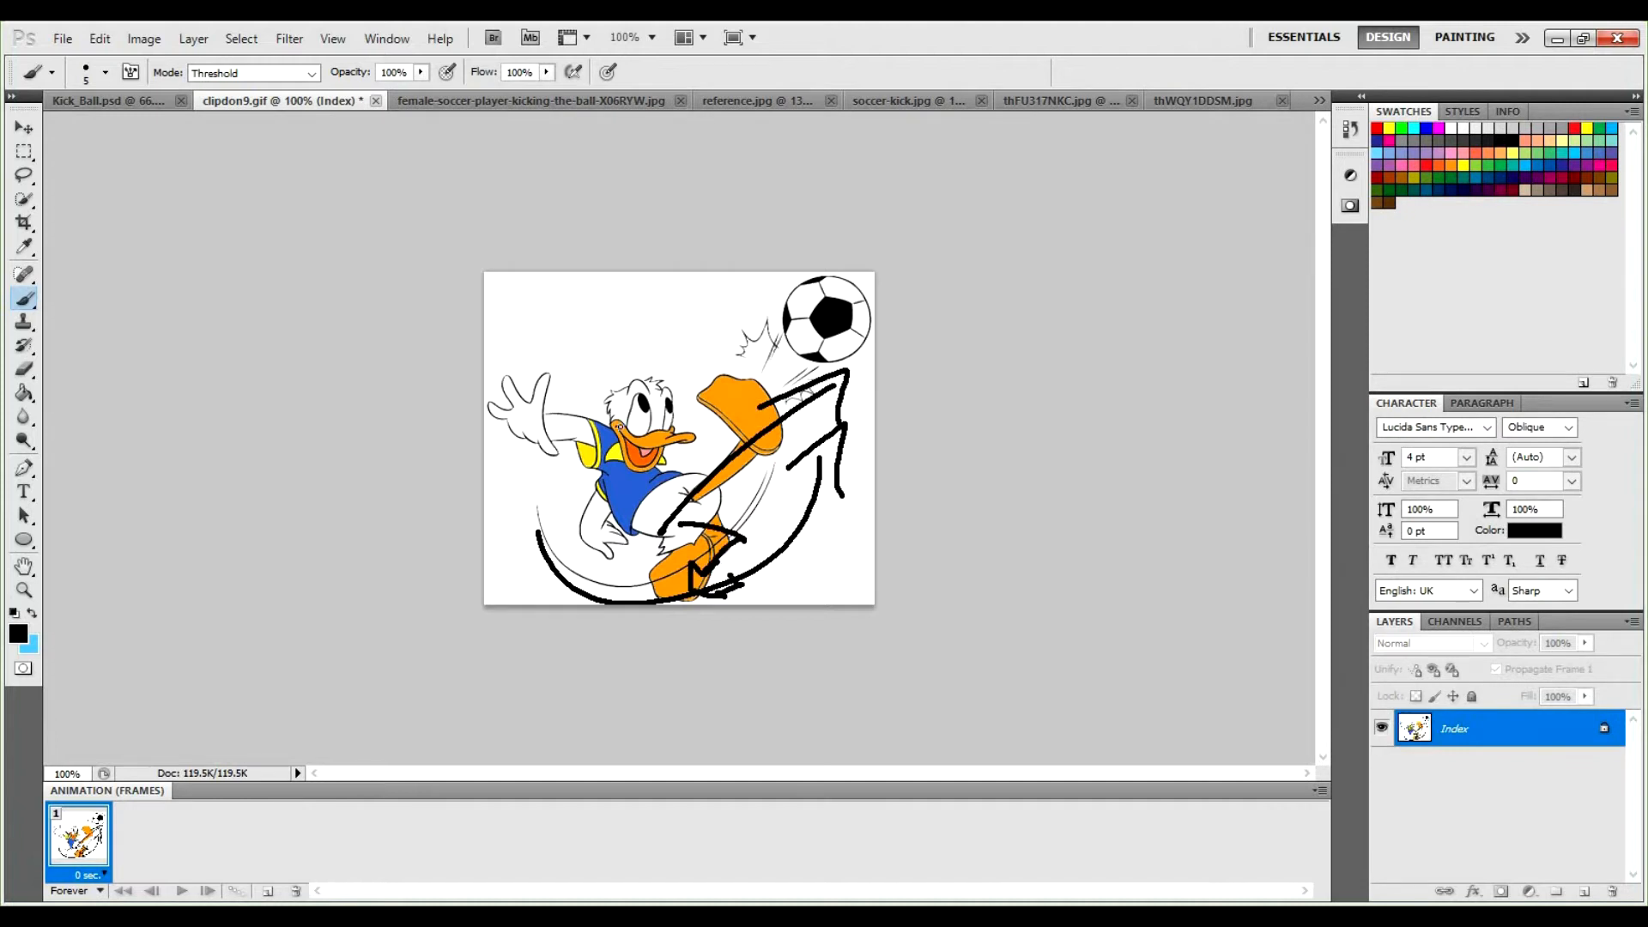
{"action": "left_click_drag", "start_coordinate": [621, 400], "coordinate": [675, 512]}
{"action": "mouse_move", "coordinate": [614, 430]}
{"action": "left_mouse_down"}
{"action": "mouse_move", "coordinate": [520, 409]}
{"action": "mouse_move", "coordinate": [503, 372]}
{"action": "mouse_move", "coordinate": [499, 430]}
{"action": "mouse_move", "coordinate": [549, 386]}
{"action": "left_mouse_up"}
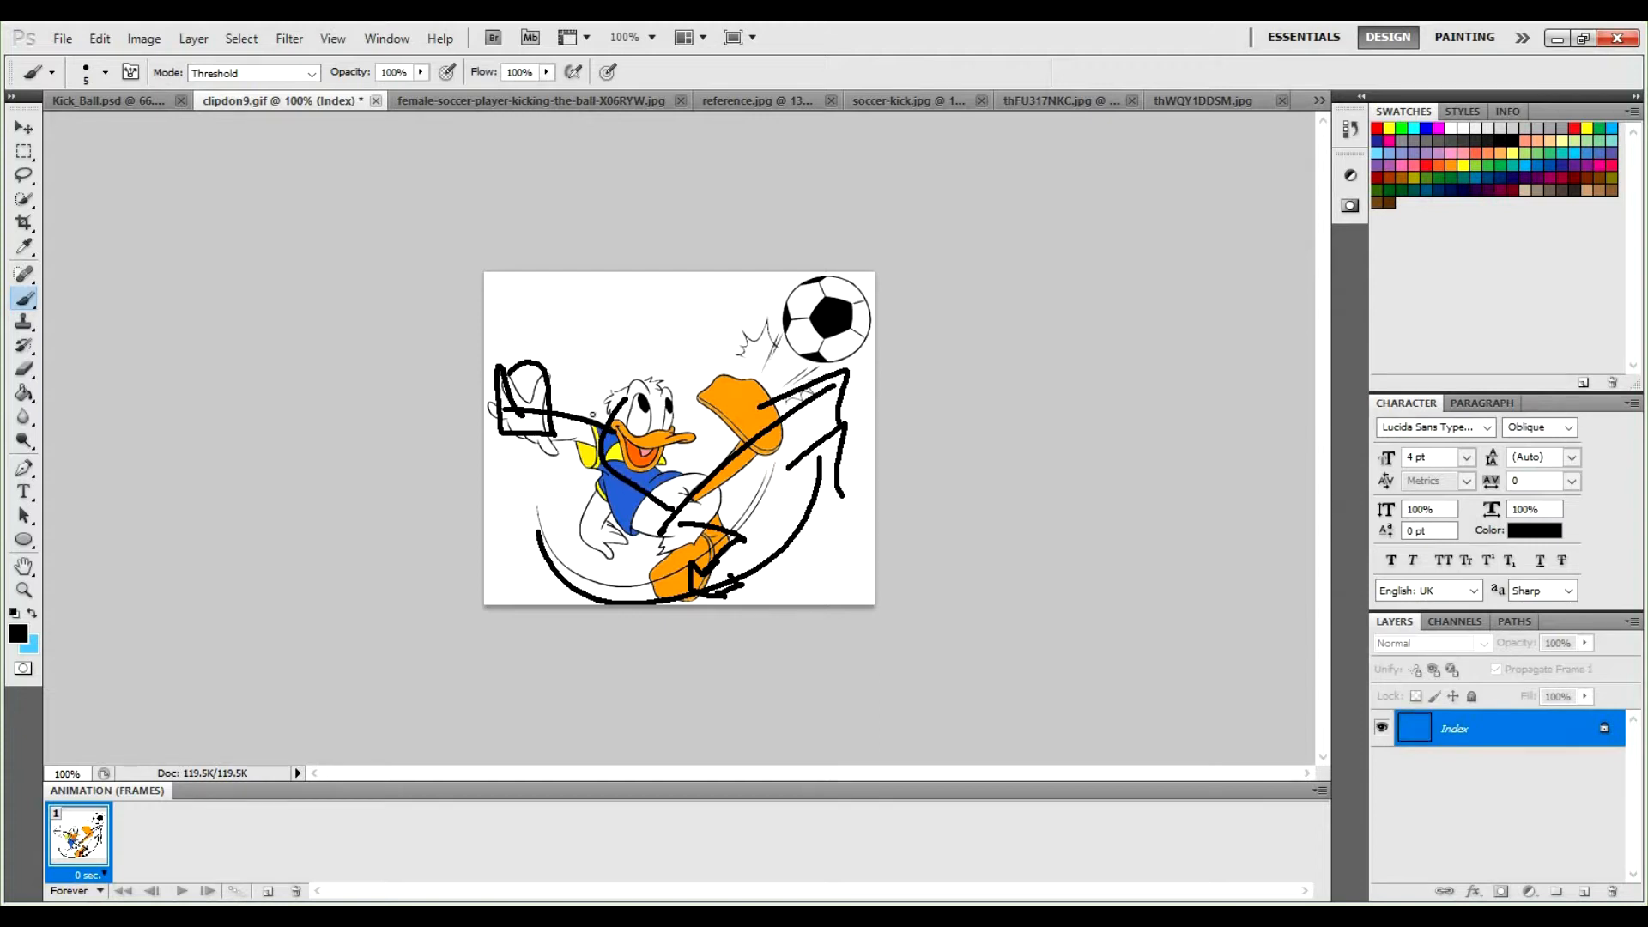
{"action": "mouse_move", "coordinate": [582, 520]}
{"action": "left_mouse_down"}
{"action": "mouse_move", "coordinate": [603, 536]}
{"action": "mouse_move", "coordinate": [634, 434]}
{"action": "mouse_move", "coordinate": [609, 490]}
{"action": "mouse_move", "coordinate": [620, 438]}
{"action": "mouse_move", "coordinate": [619, 472]}
{"action": "left_mouse_up"}
{"action": "key", "text": "ctrl+z"}
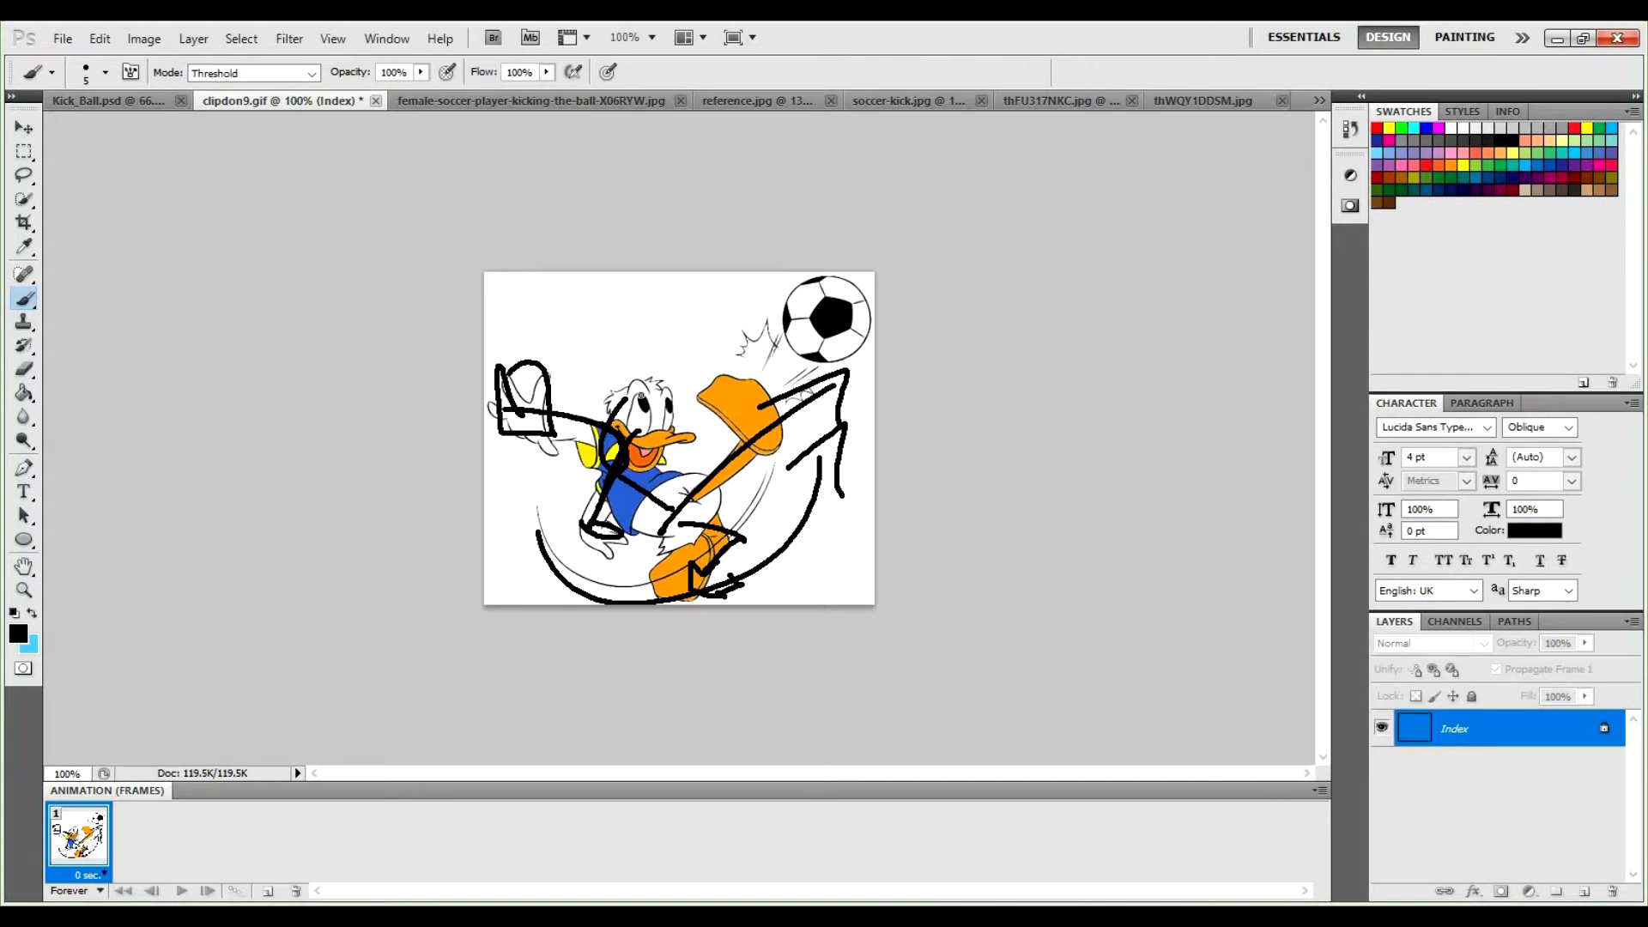
{"action": "left_click_drag", "start_coordinate": [663, 414], "coordinate": [658, 422]}
Undo all the black arrows and gesture lines painted on clipdon9.gif.
{"action": "key", "text": "ctrl+alt+z"}
{"action": "key", "text": "ctrl+alt+z"}
{"action": "key", "text": "ctrl+alt+z"}
{"action": "key", "text": "ctrl+alt+z"}
{"action": "key", "text": "ctrl+alt+z"}
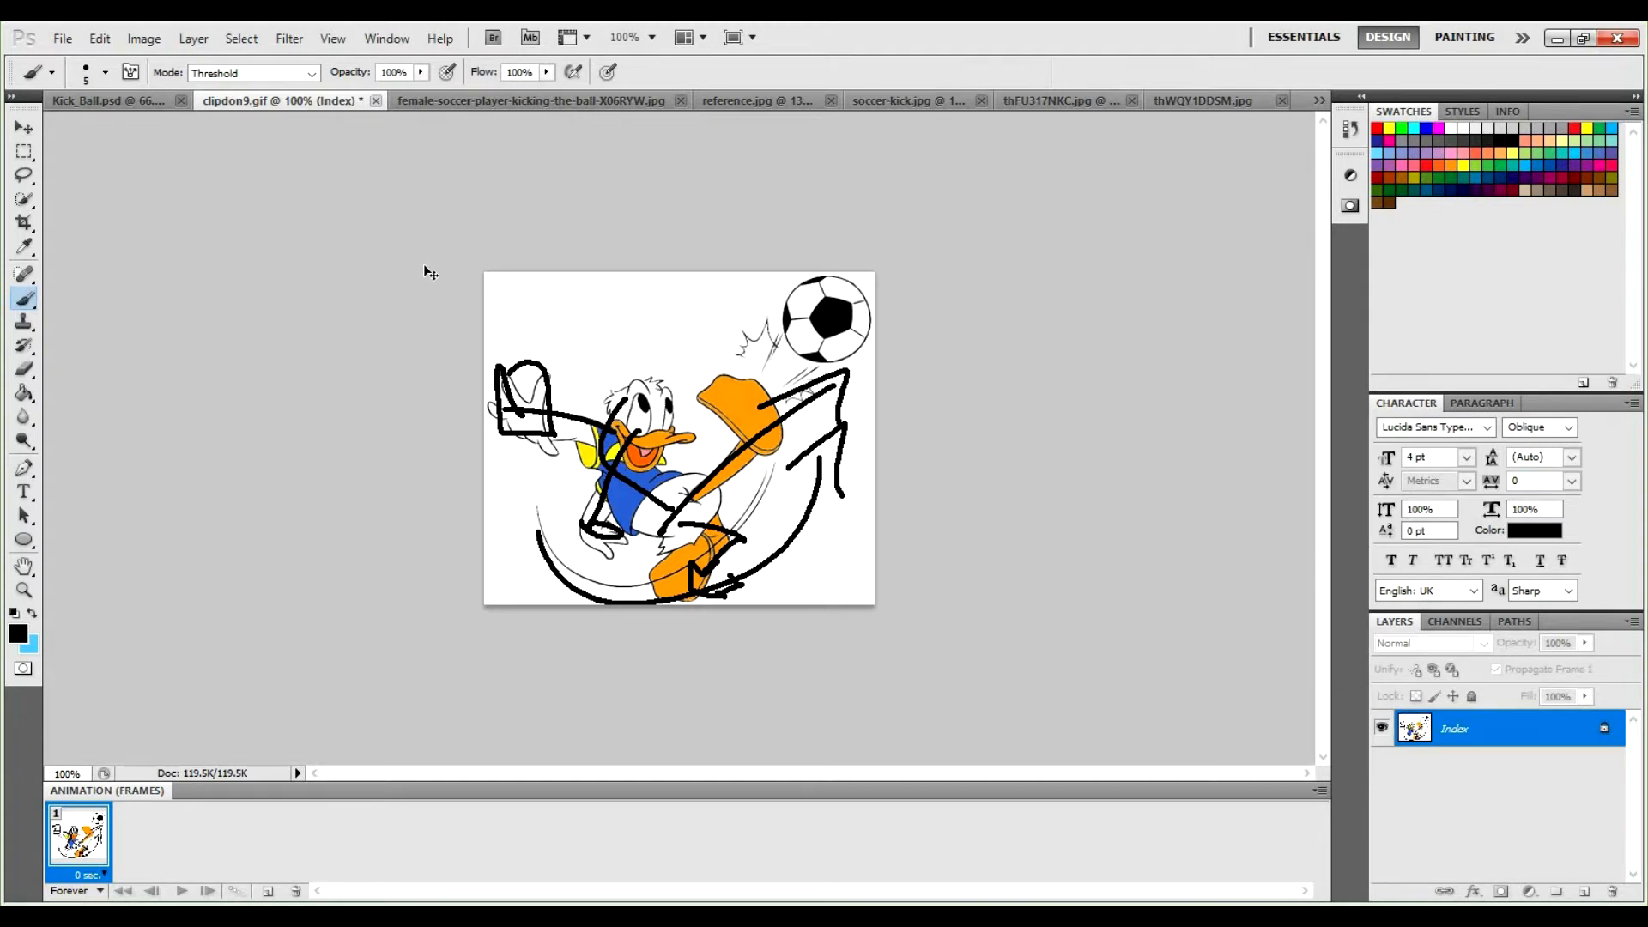
{"action": "key", "text": "ctrl+alt+z"}
{"action": "key", "text": "ctrl+alt+z"}
{"action": "key", "text": "ctrl+alt+z"}
{"action": "key", "text": "ctrl+alt+z"}
{"action": "key", "text": "ctrl+alt+z"}
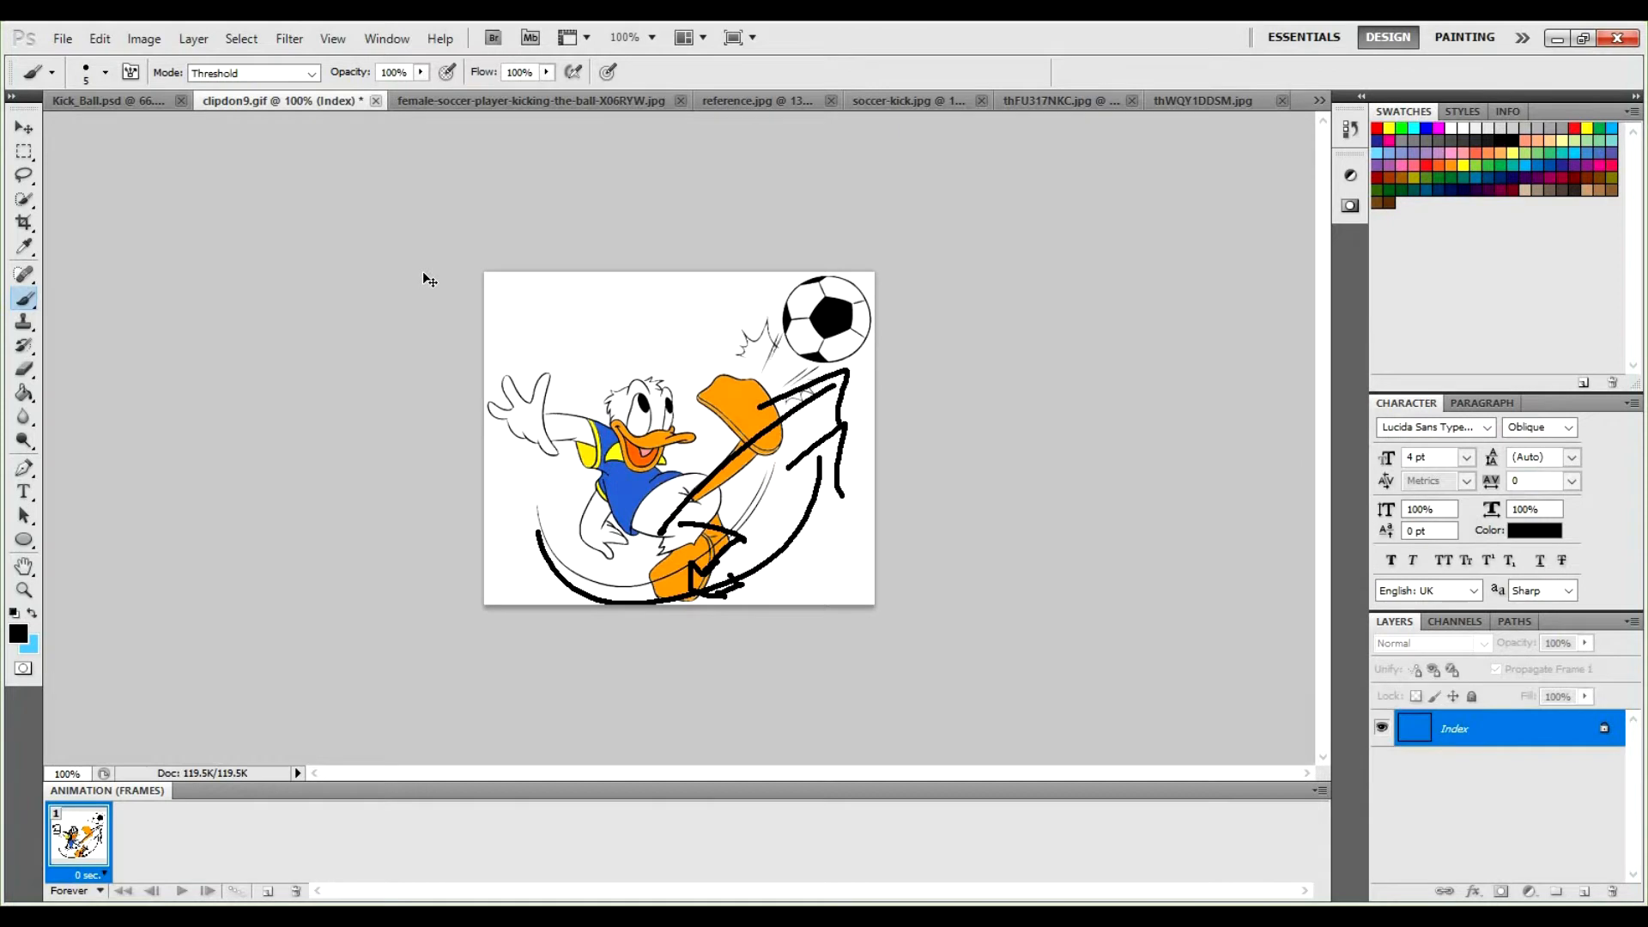
{"action": "key", "text": "ctrl+alt+z"}
{"action": "key", "text": "ctrl+alt+z"}
{"action": "key", "text": "ctrl+alt+z"}
{"action": "key", "text": "ctrl+alt+z"}
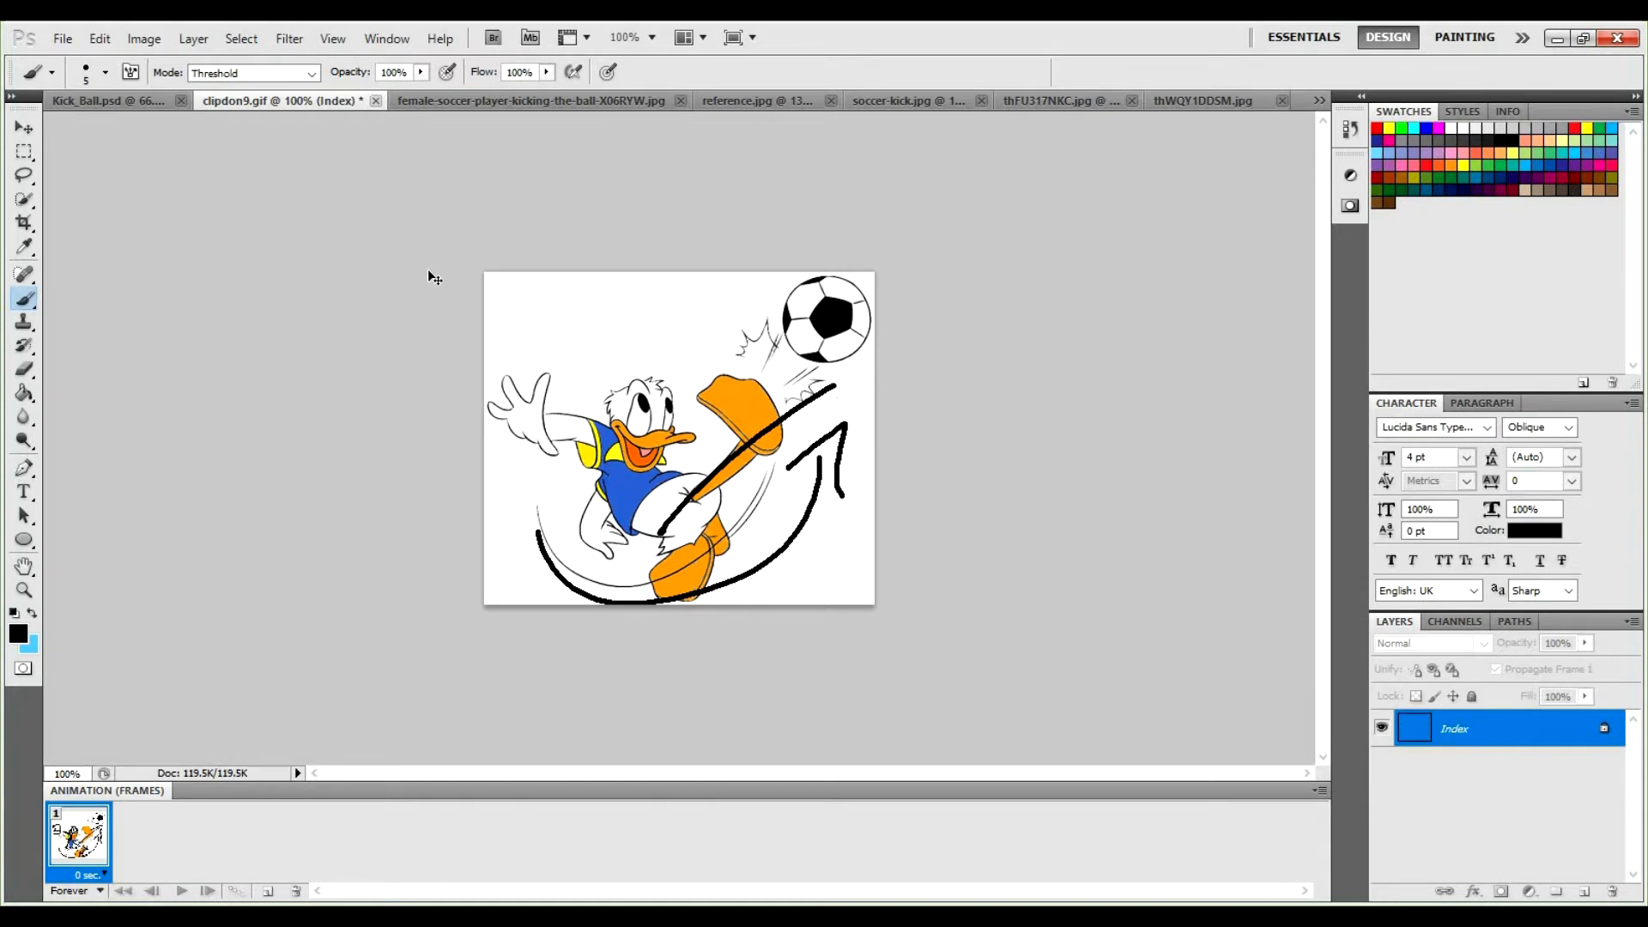
Return to Kick_Ball.psd, swap the foreground to light blue, and sketch a straighter, shorter standing leg beneath the hips on Layer 2.
{"action": "left_click", "coordinate": [101, 101]}
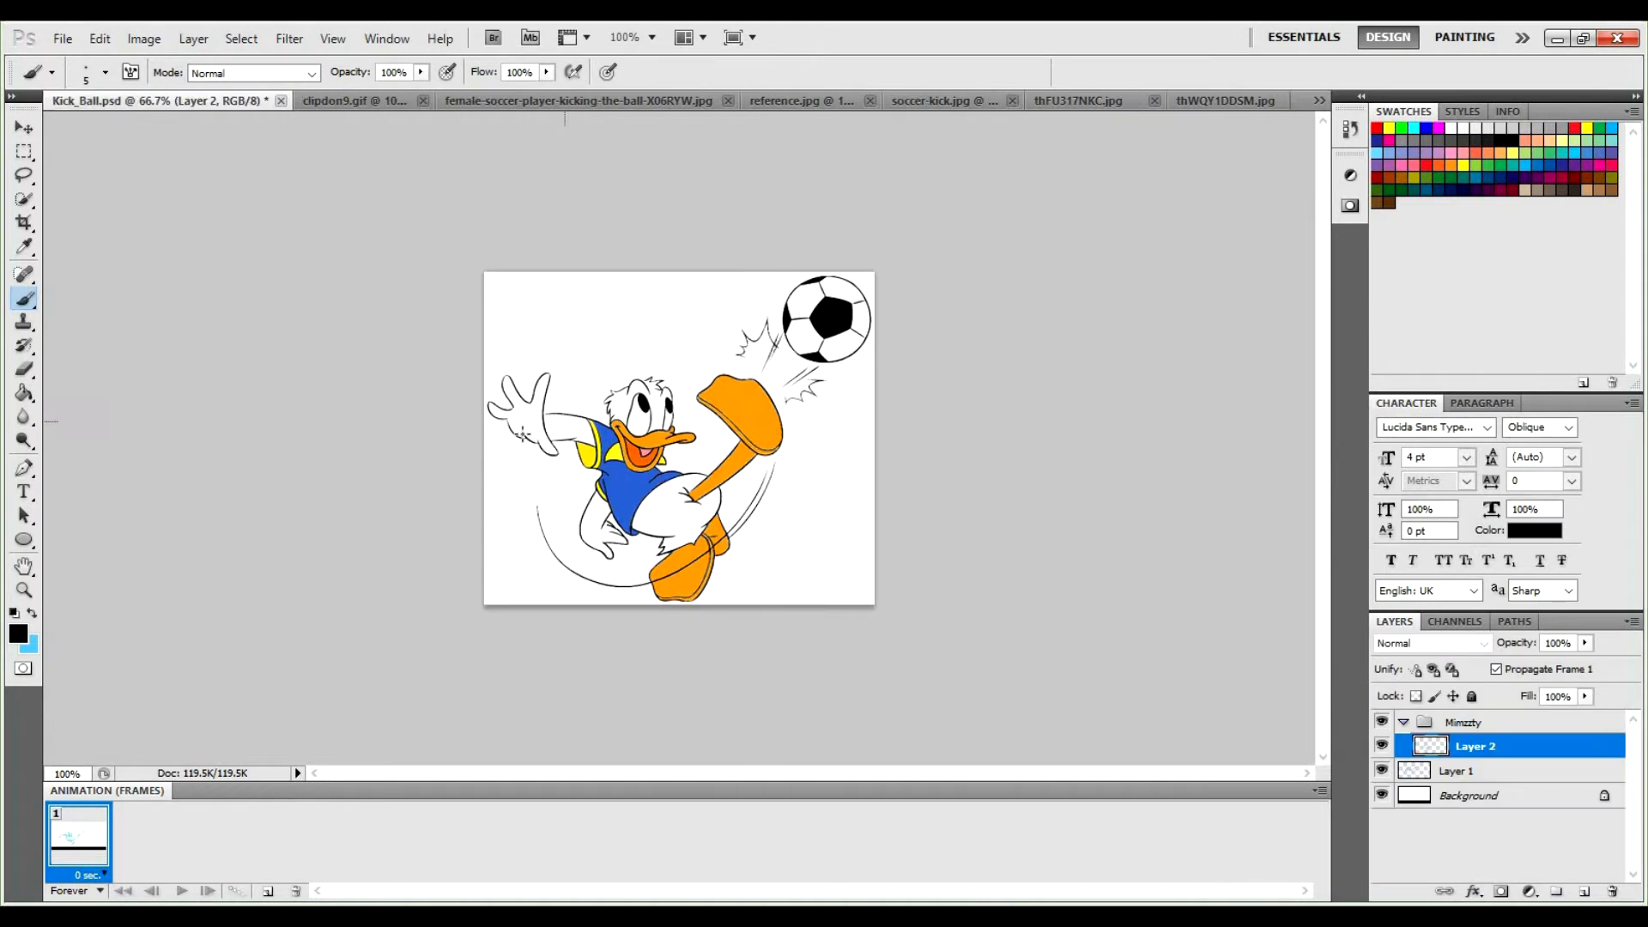
{"action": "key", "text": "x"}
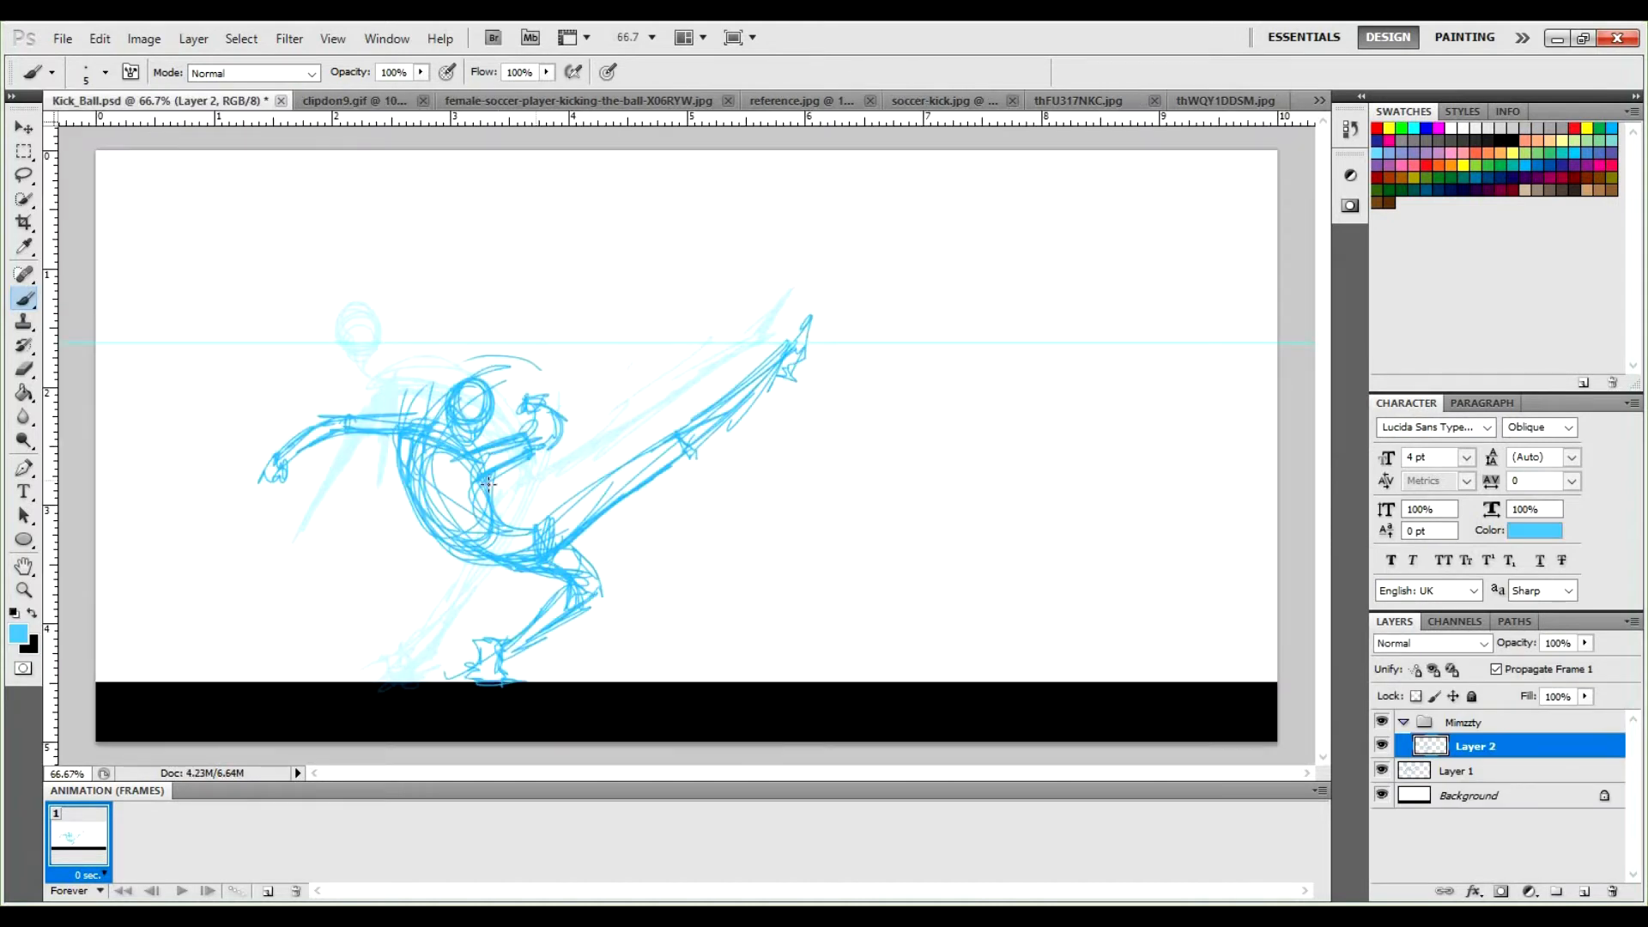
{"action": "mouse_move", "coordinate": [535, 478]}
{"action": "left_mouse_down"}
{"action": "mouse_move", "coordinate": [629, 429]}
{"action": "mouse_move", "coordinate": [615, 443]}
{"action": "left_mouse_up"}
{"action": "key", "text": "ctrl+z"}
{"action": "left_click_drag", "start_coordinate": [383, 411], "coordinate": [426, 423]}
{"action": "mouse_move", "coordinate": [485, 558]}
{"action": "left_mouse_down"}
{"action": "mouse_move", "coordinate": [516, 600]}
{"action": "mouse_move", "coordinate": [540, 593]}
{"action": "mouse_move", "coordinate": [512, 633]}
{"action": "left_mouse_up"}
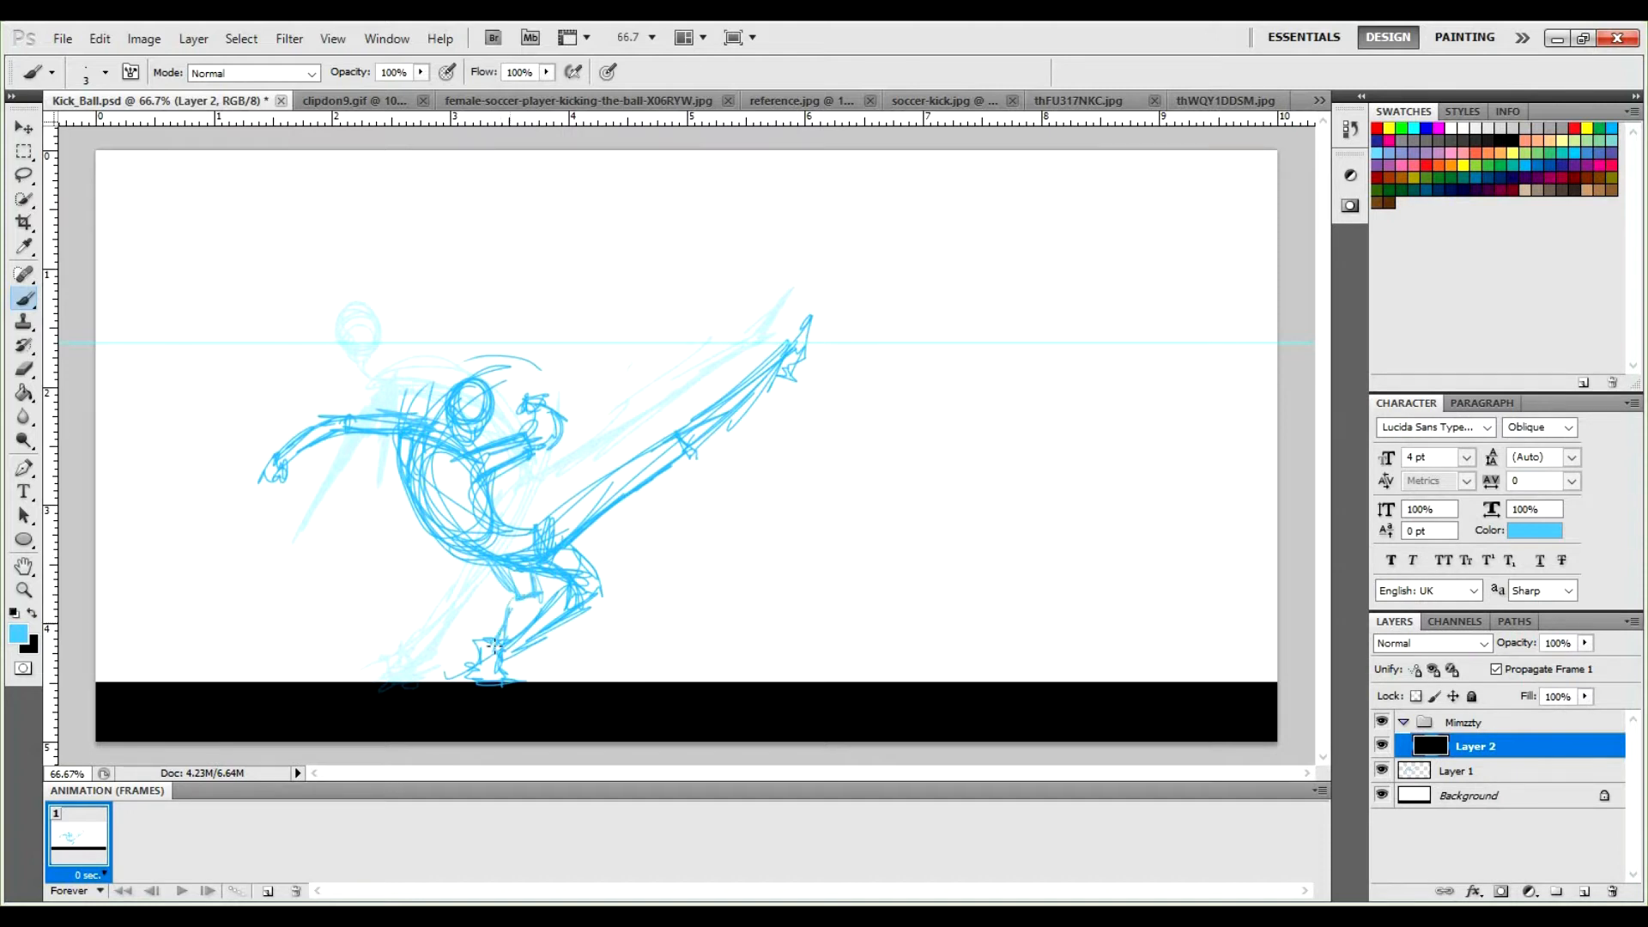
Erase the old bent knee of the standing leg and redraw the front line of its shin.
{"action": "key", "text": "e"}
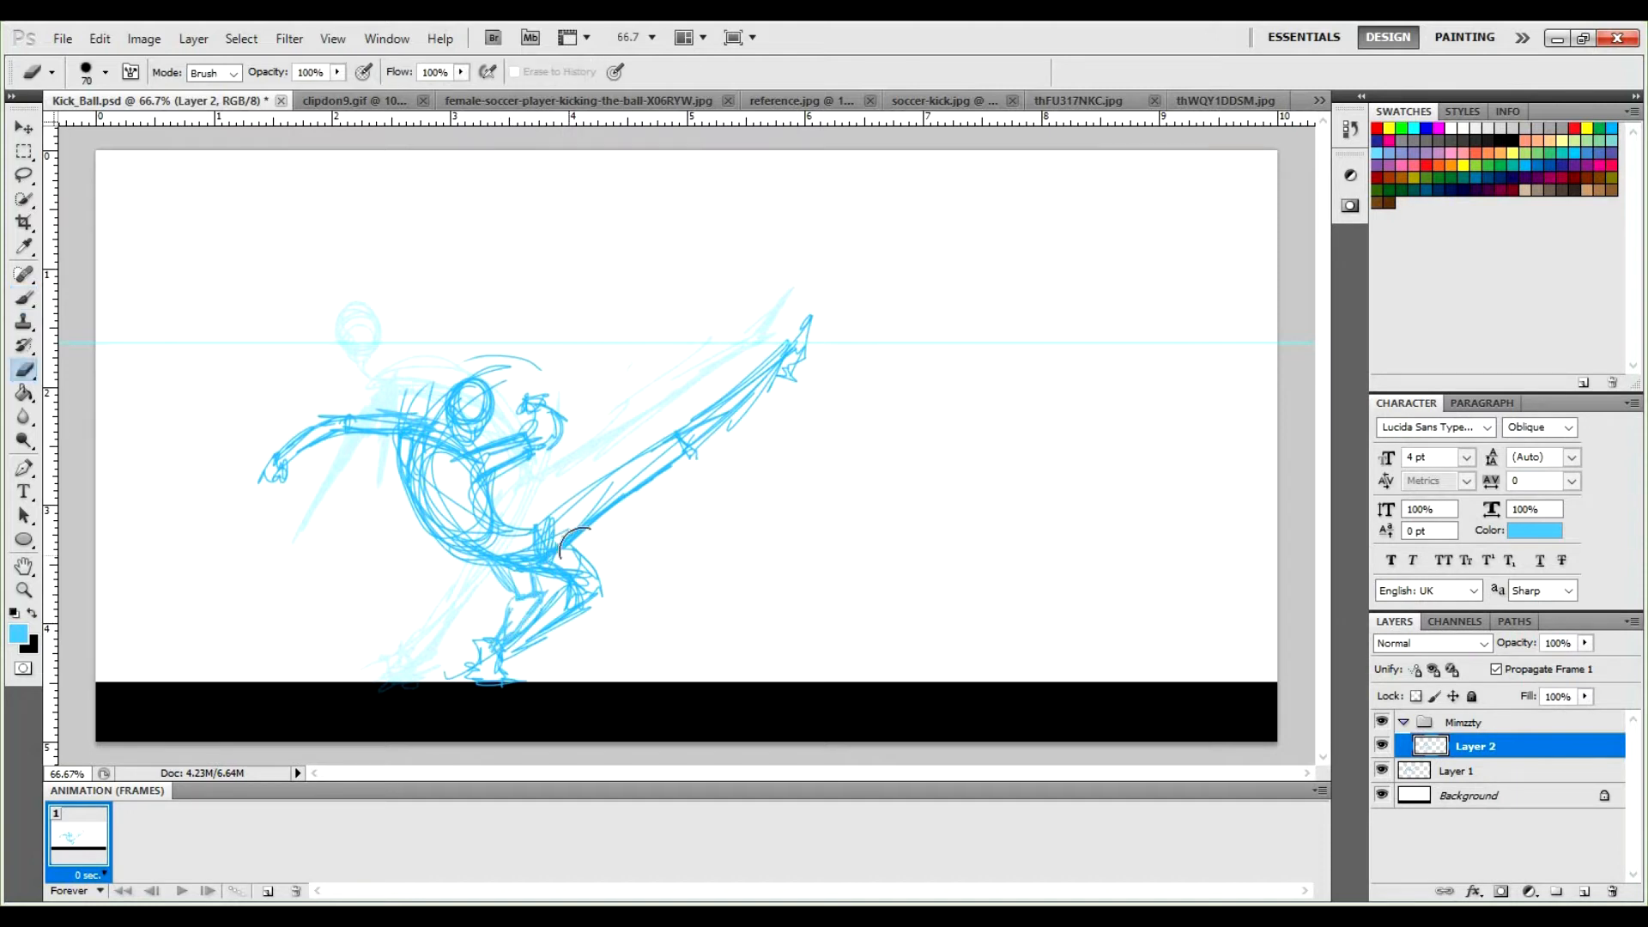
{"action": "mouse_move", "coordinate": [562, 568]}
{"action": "left_mouse_down"}
{"action": "mouse_move", "coordinate": [541, 619]}
{"action": "mouse_move", "coordinate": [573, 606]}
{"action": "mouse_move", "coordinate": [554, 635]}
{"action": "mouse_move", "coordinate": [581, 605]}
{"action": "left_mouse_up"}
{"action": "key", "text": "b"}
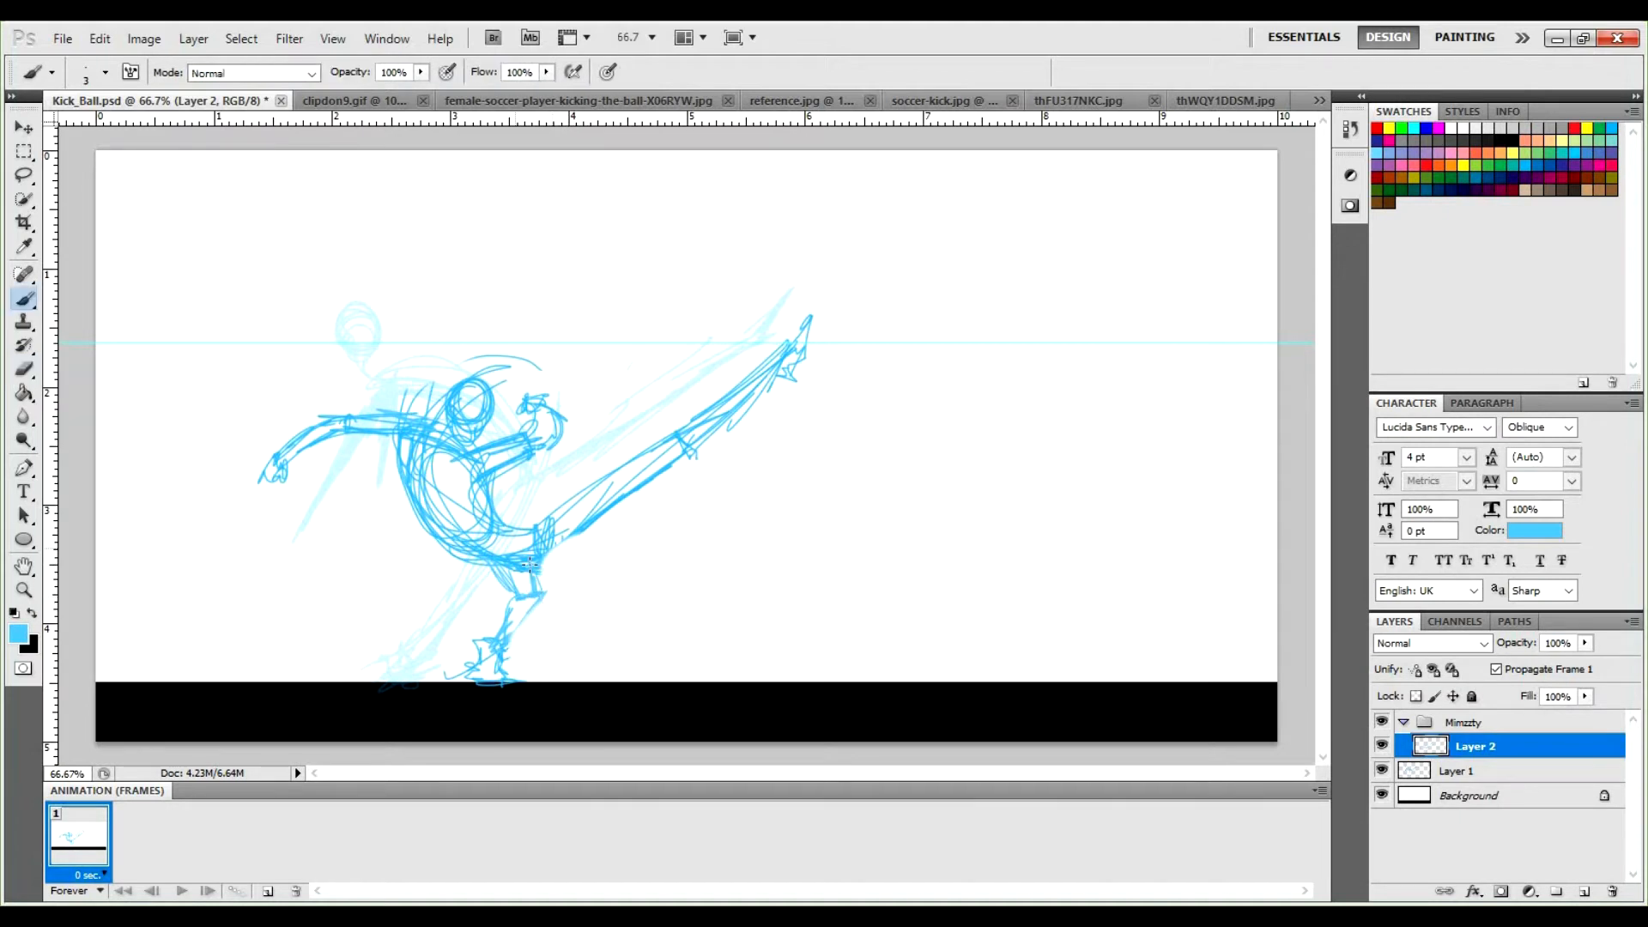
{"action": "left_click_drag", "start_coordinate": [543, 597], "coordinate": [514, 637]}
Redraw the underside of the raised kicking leg's thigh and mark the knee with light blue strokes.
{"action": "left_click_drag", "start_coordinate": [544, 560], "coordinate": [660, 482]}
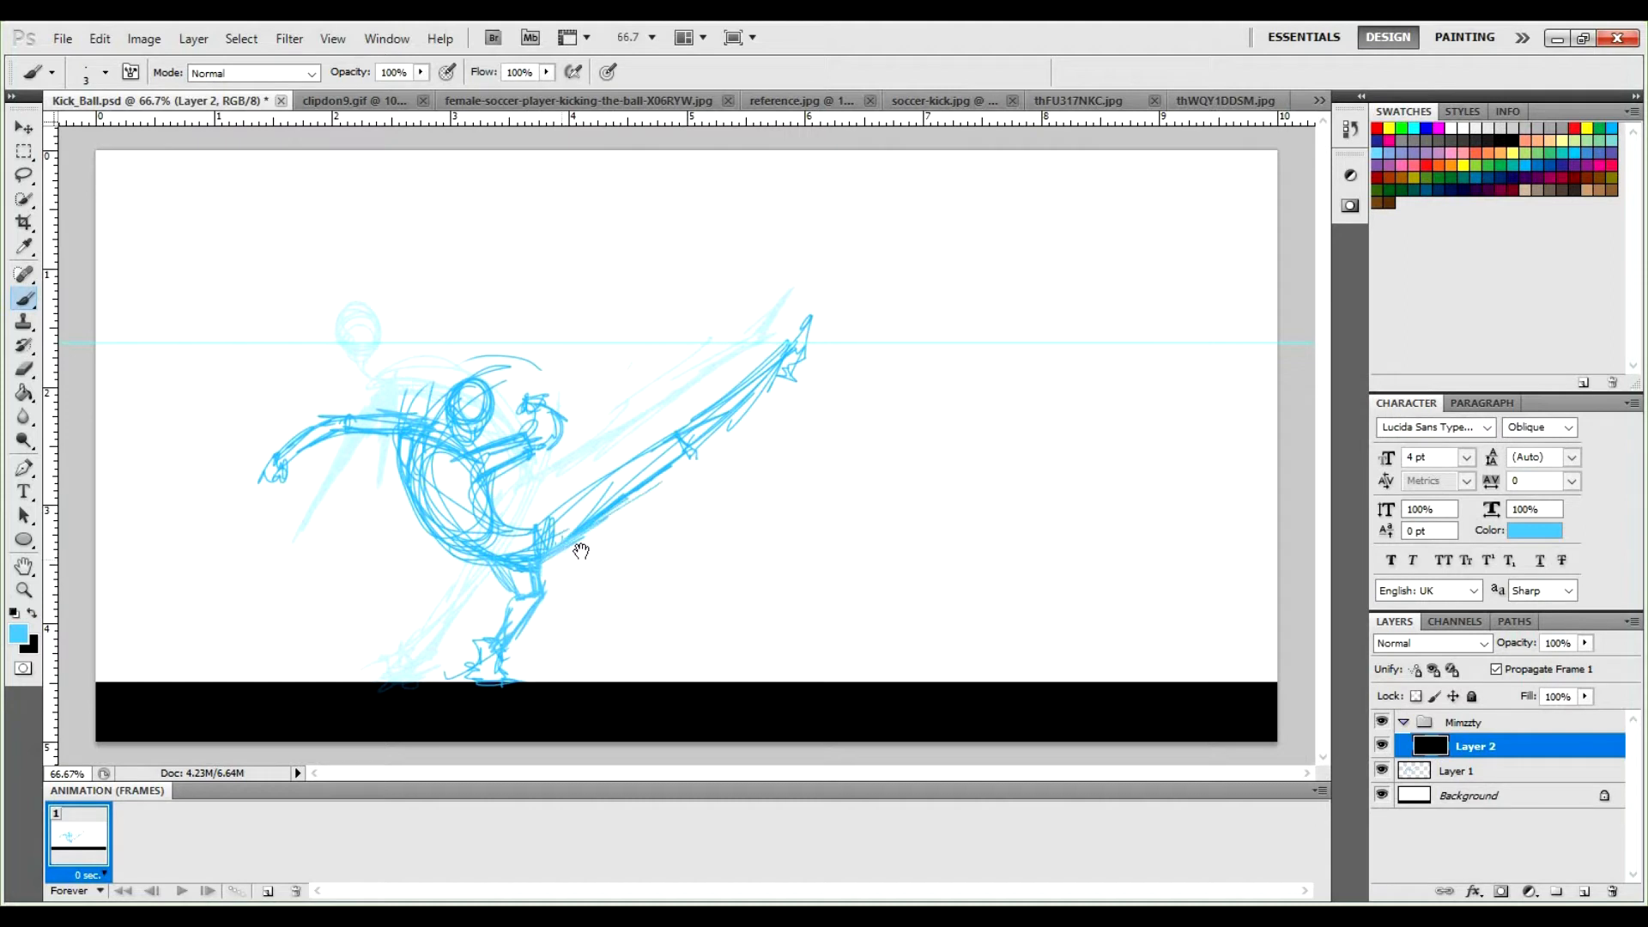
{"action": "mouse_move", "coordinate": [533, 526]}
{"action": "left_mouse_down"}
{"action": "mouse_move", "coordinate": [640, 454]}
{"action": "mouse_move", "coordinate": [631, 492]}
{"action": "left_mouse_up"}
{"action": "key", "text": "space"}
{"action": "key", "text": "m"}
{"action": "left_click_drag", "start_coordinate": [794, 500], "coordinate": [650, 300]}
{"action": "left_click_drag", "start_coordinate": [823, 516], "coordinate": [833, 509]}
{"action": "left_click", "coordinate": [768, 570]}
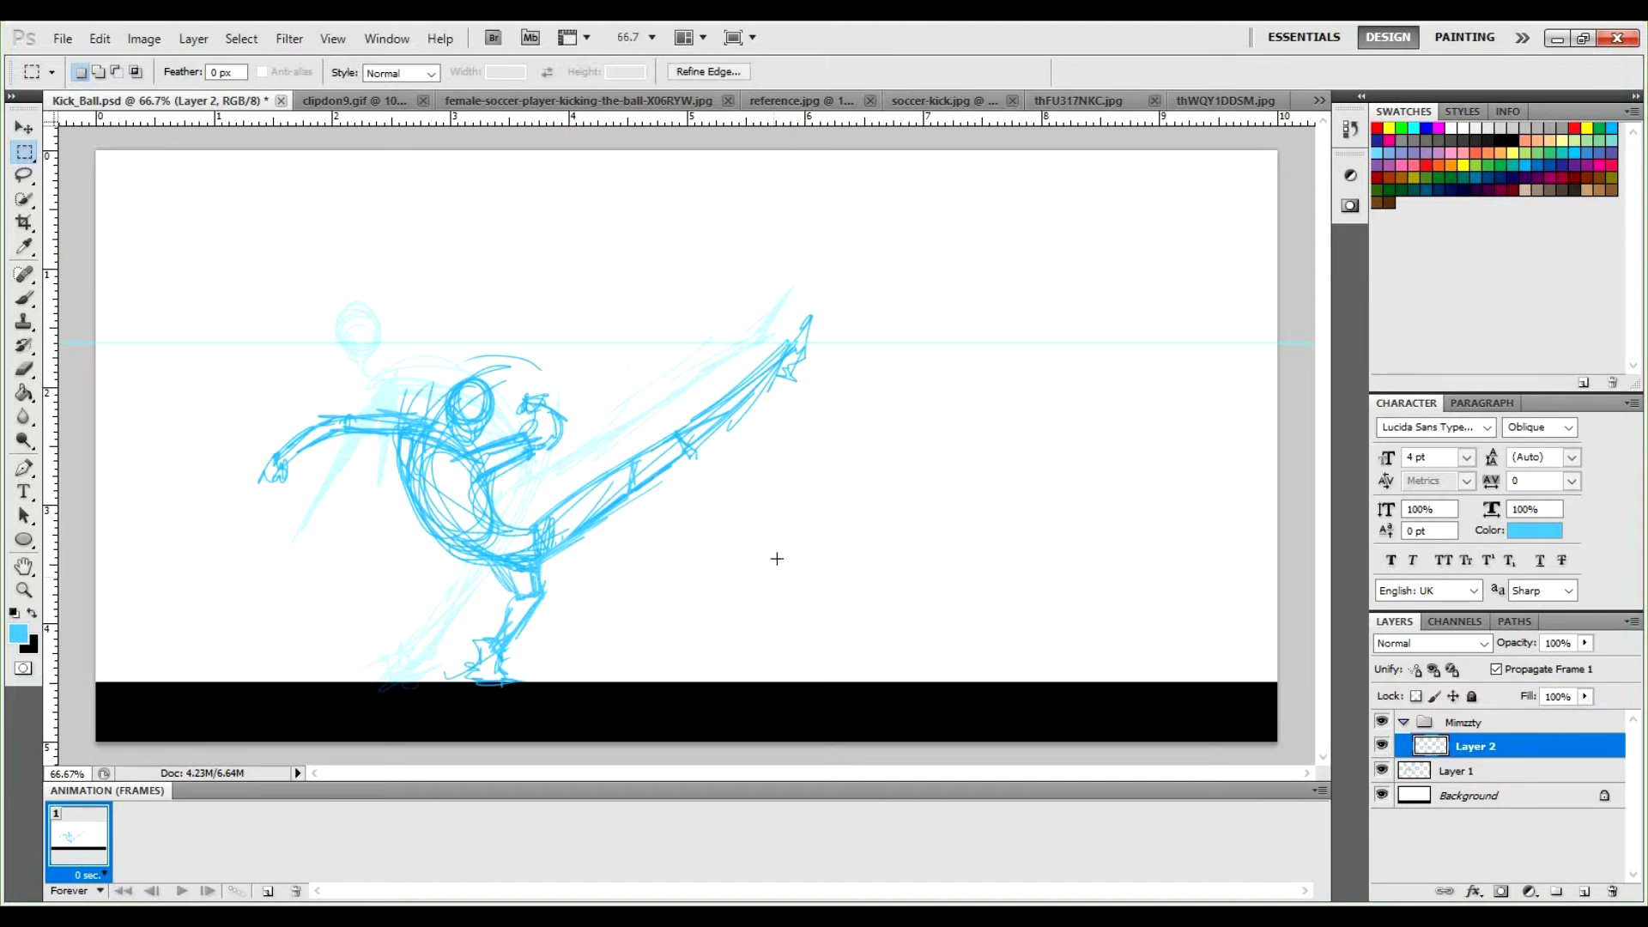
Lasso the raised leg from the knee to the foot, nudge it down and back toward the hips to shorten the leg, and deselect.
{"action": "key", "text": "l"}
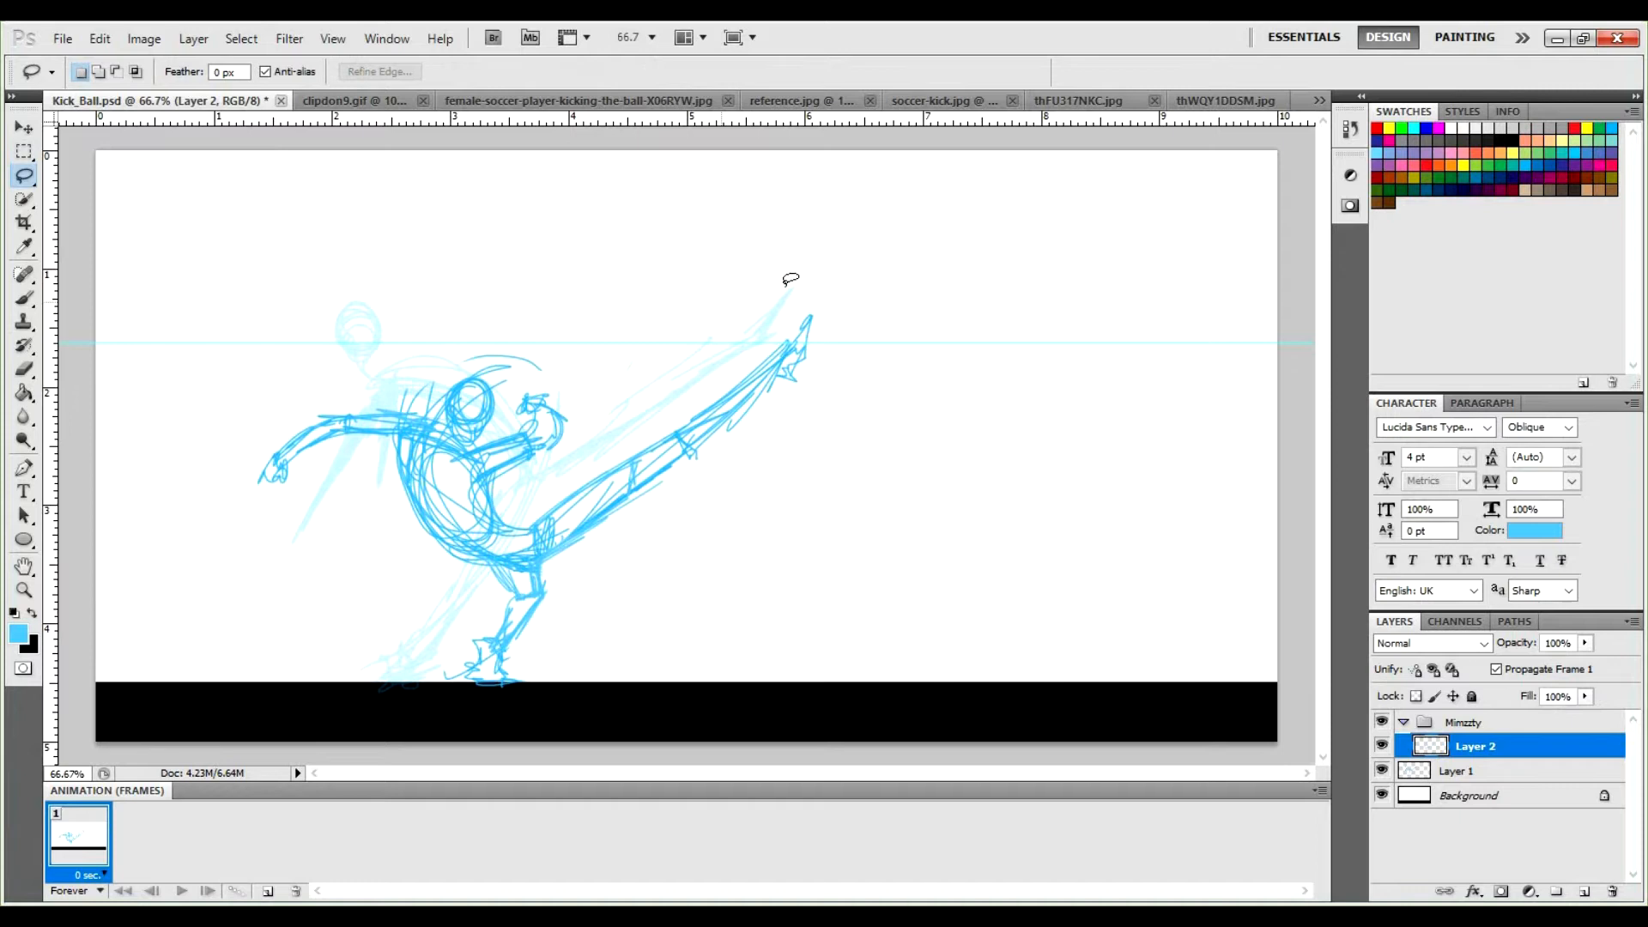
{"action": "mouse_move", "coordinate": [642, 386]}
{"action": "left_mouse_down"}
{"action": "mouse_move", "coordinate": [644, 438]}
{"action": "mouse_move", "coordinate": [876, 285]}
{"action": "mouse_move", "coordinate": [824, 266]}
{"action": "mouse_move", "coordinate": [639, 391]}
{"action": "left_mouse_up"}
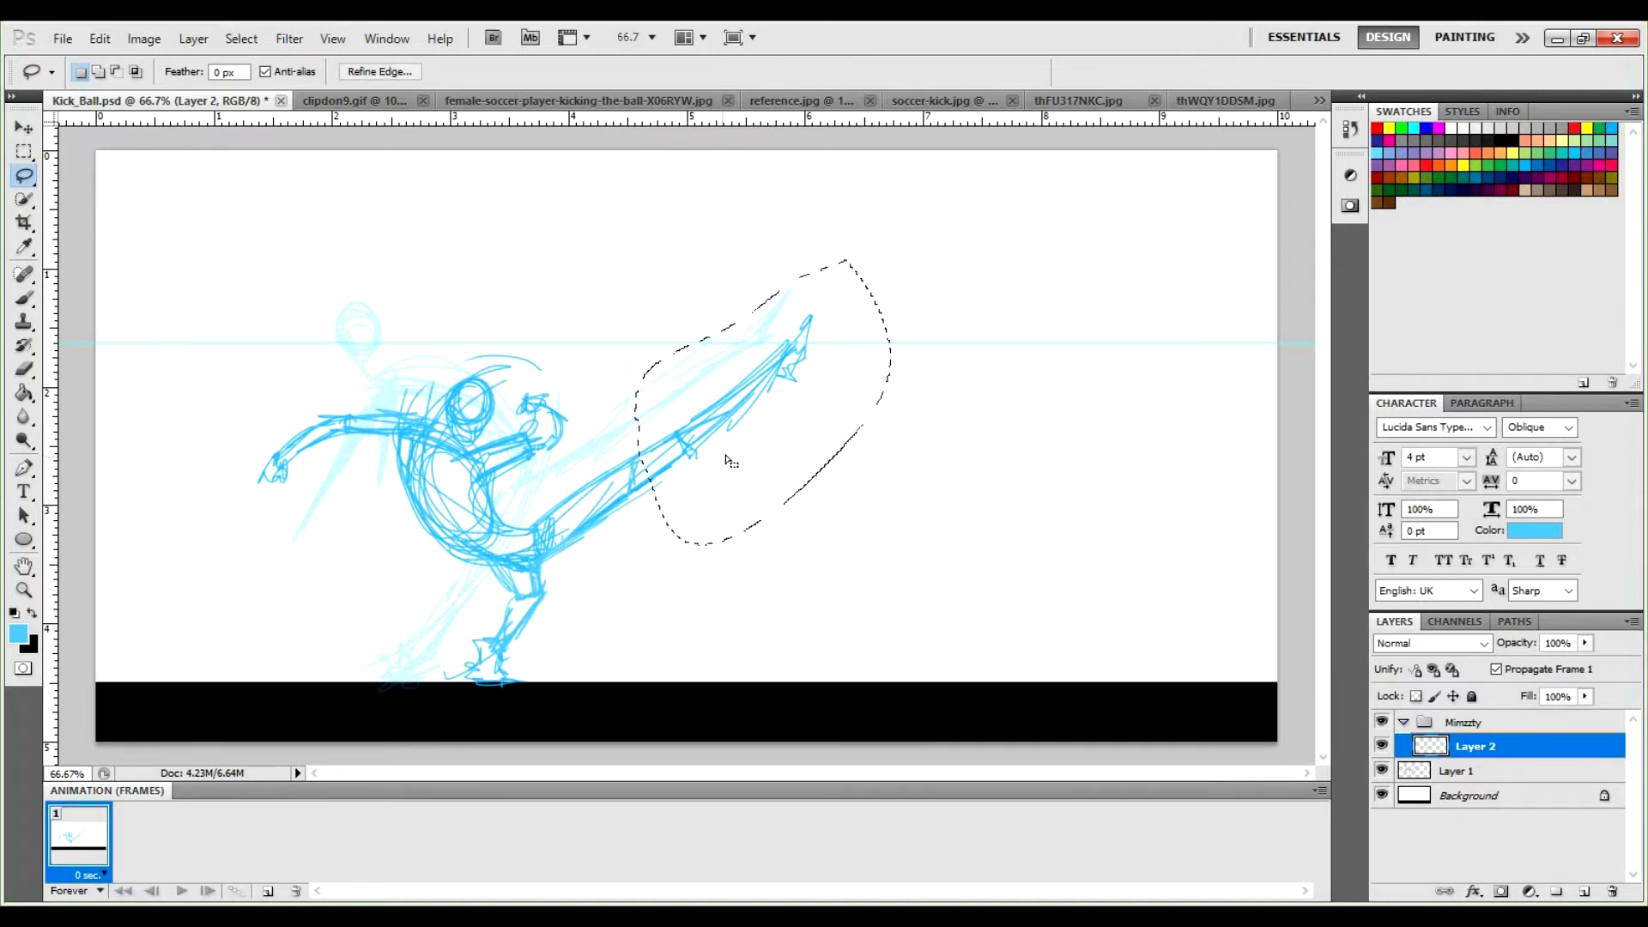
{"action": "key", "text": "v"}
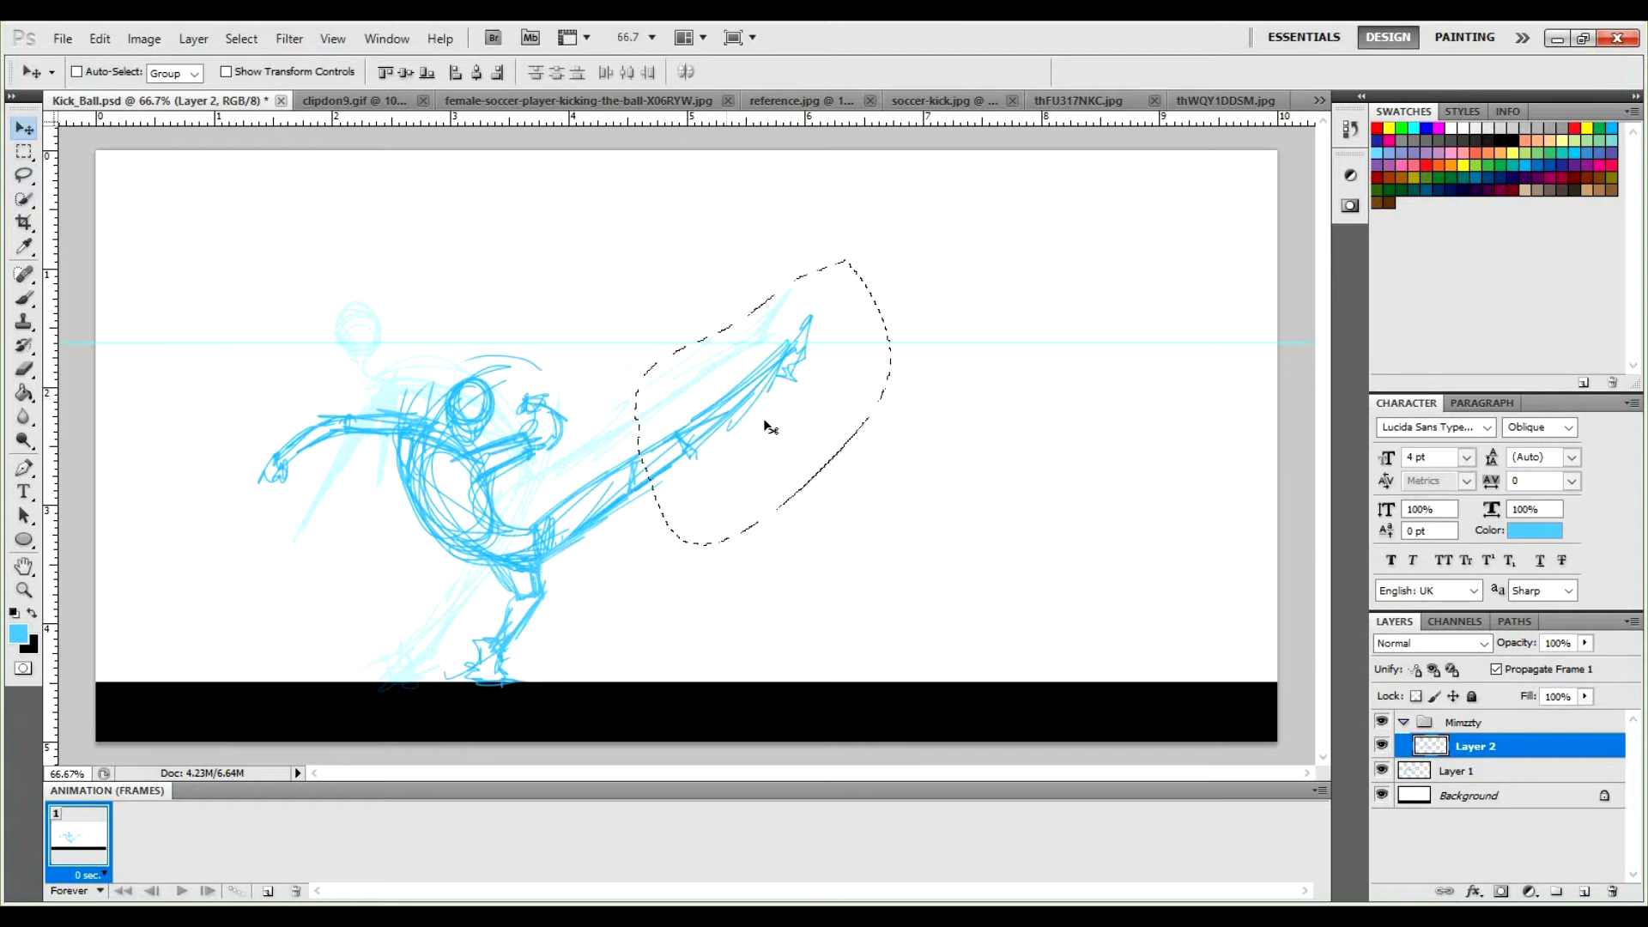
{"action": "key", "text": "shift+Down"}
{"action": "key", "text": "shift+Down"}
{"action": "key", "text": "shift+Down"}
{"action": "key", "text": "shift+Down"}
{"action": "key", "text": "shift+Left"}
{"action": "key", "text": "shift+Left"}
{"action": "key", "text": "shift+Left"}
{"action": "key", "text": "shift+Left"}
{"action": "key", "text": "shift+Left"}
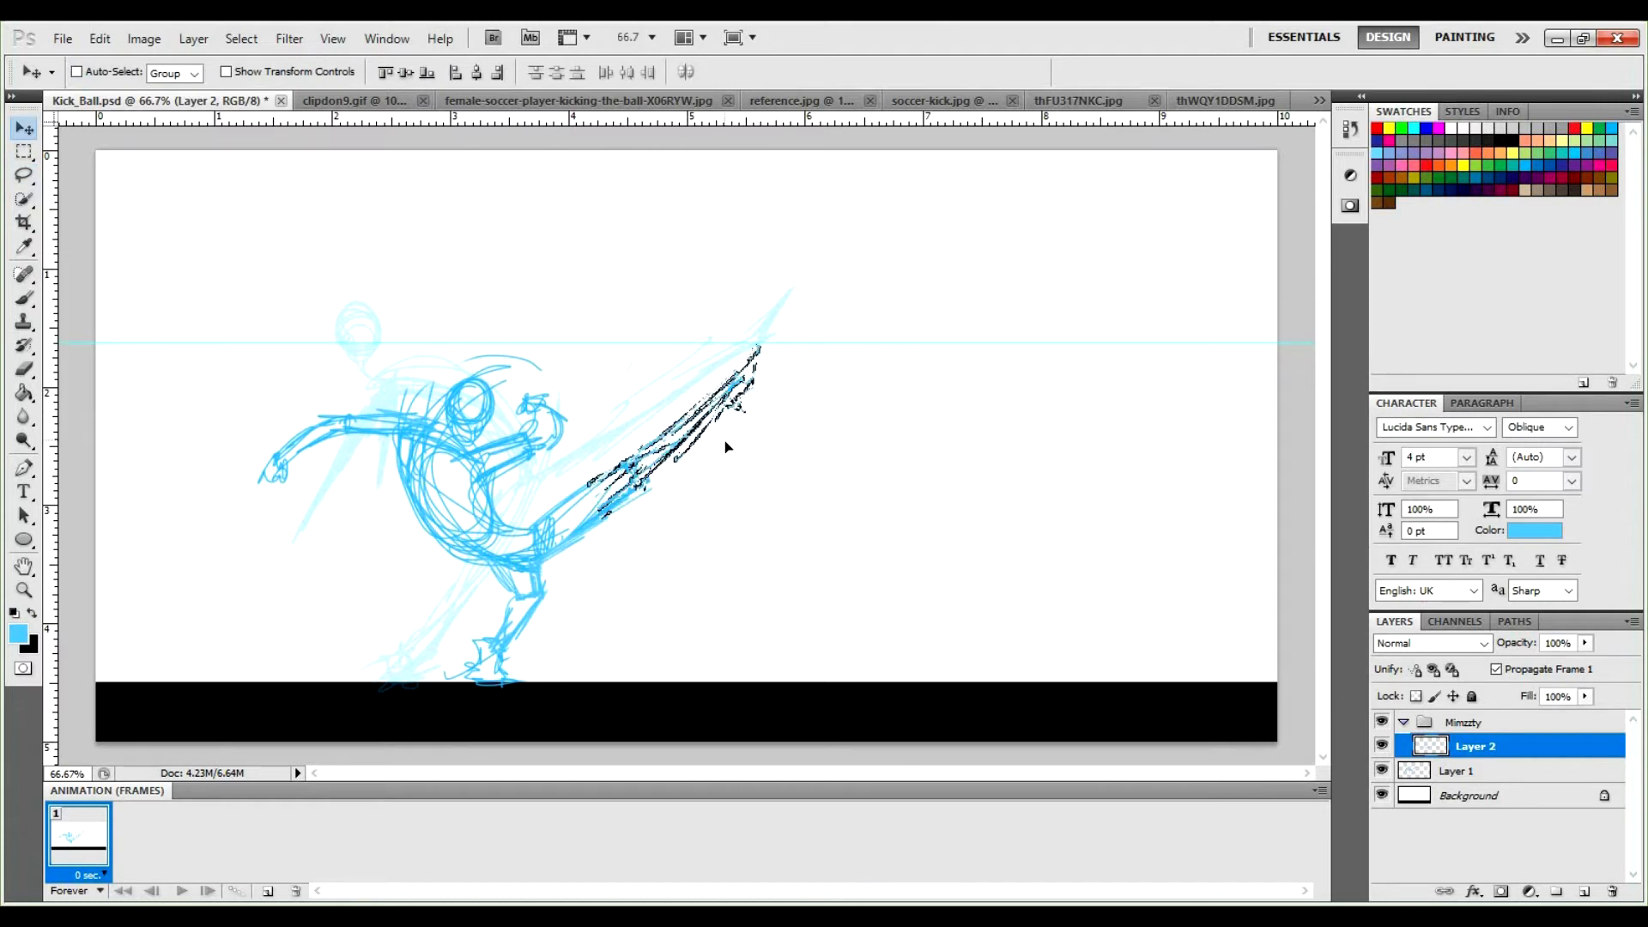
{"action": "key", "text": "shift+Left"}
{"action": "key", "text": "shift+Down"}
{"action": "key", "text": "shift+Left"}
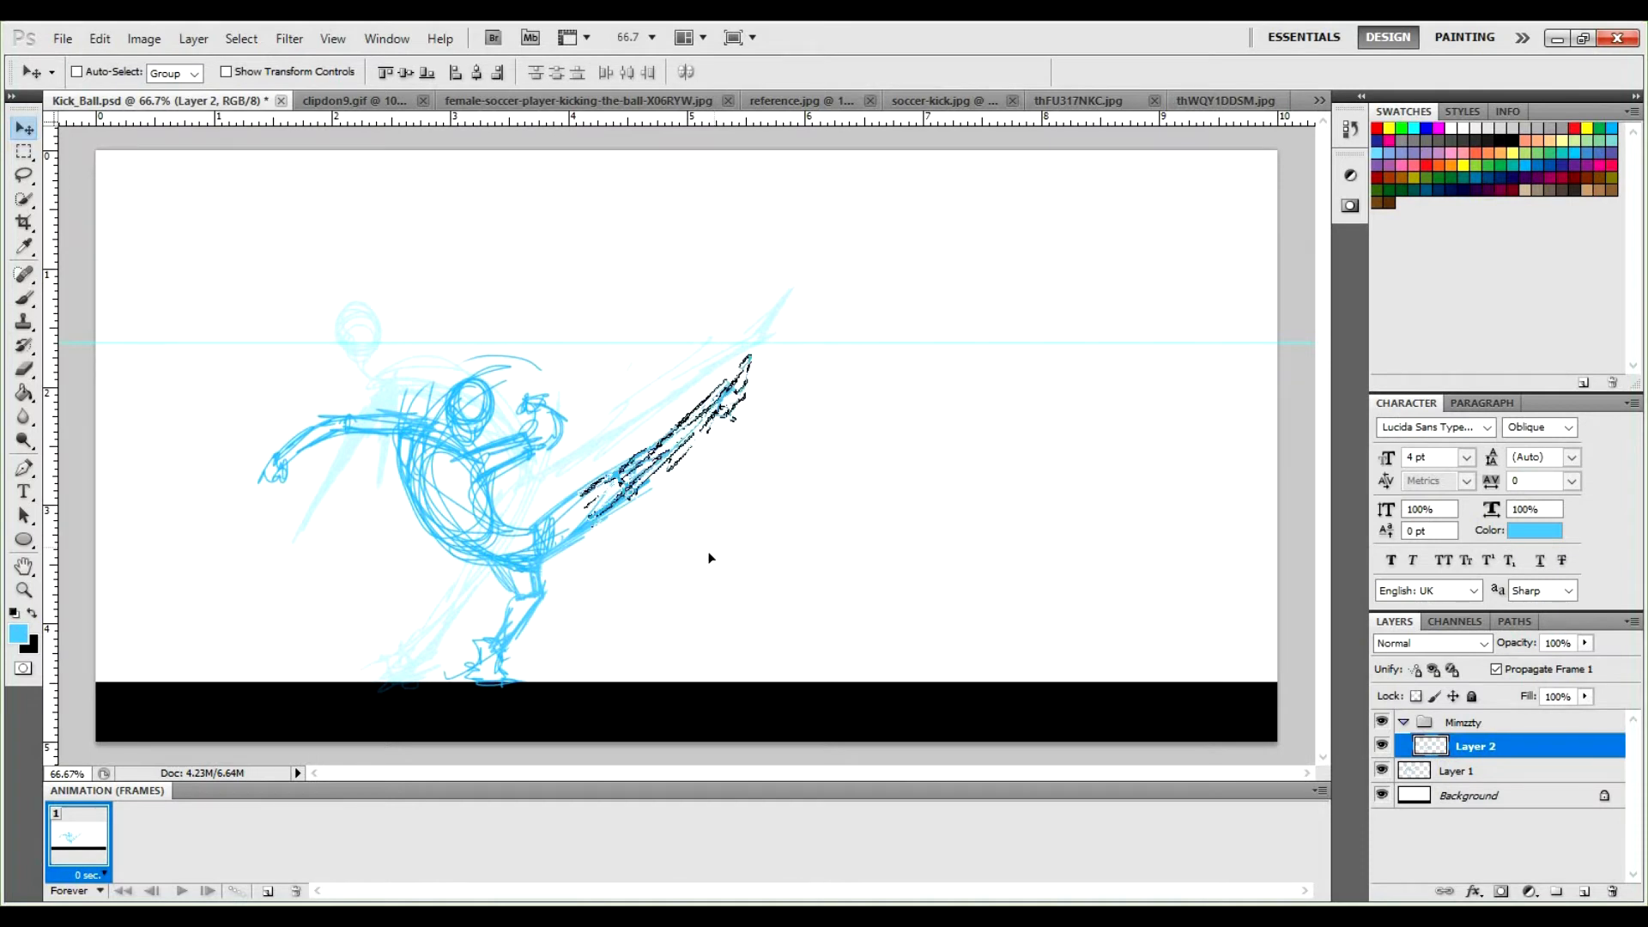
{"action": "key", "text": "m"}
{"action": "key", "text": "ctrl+d"}
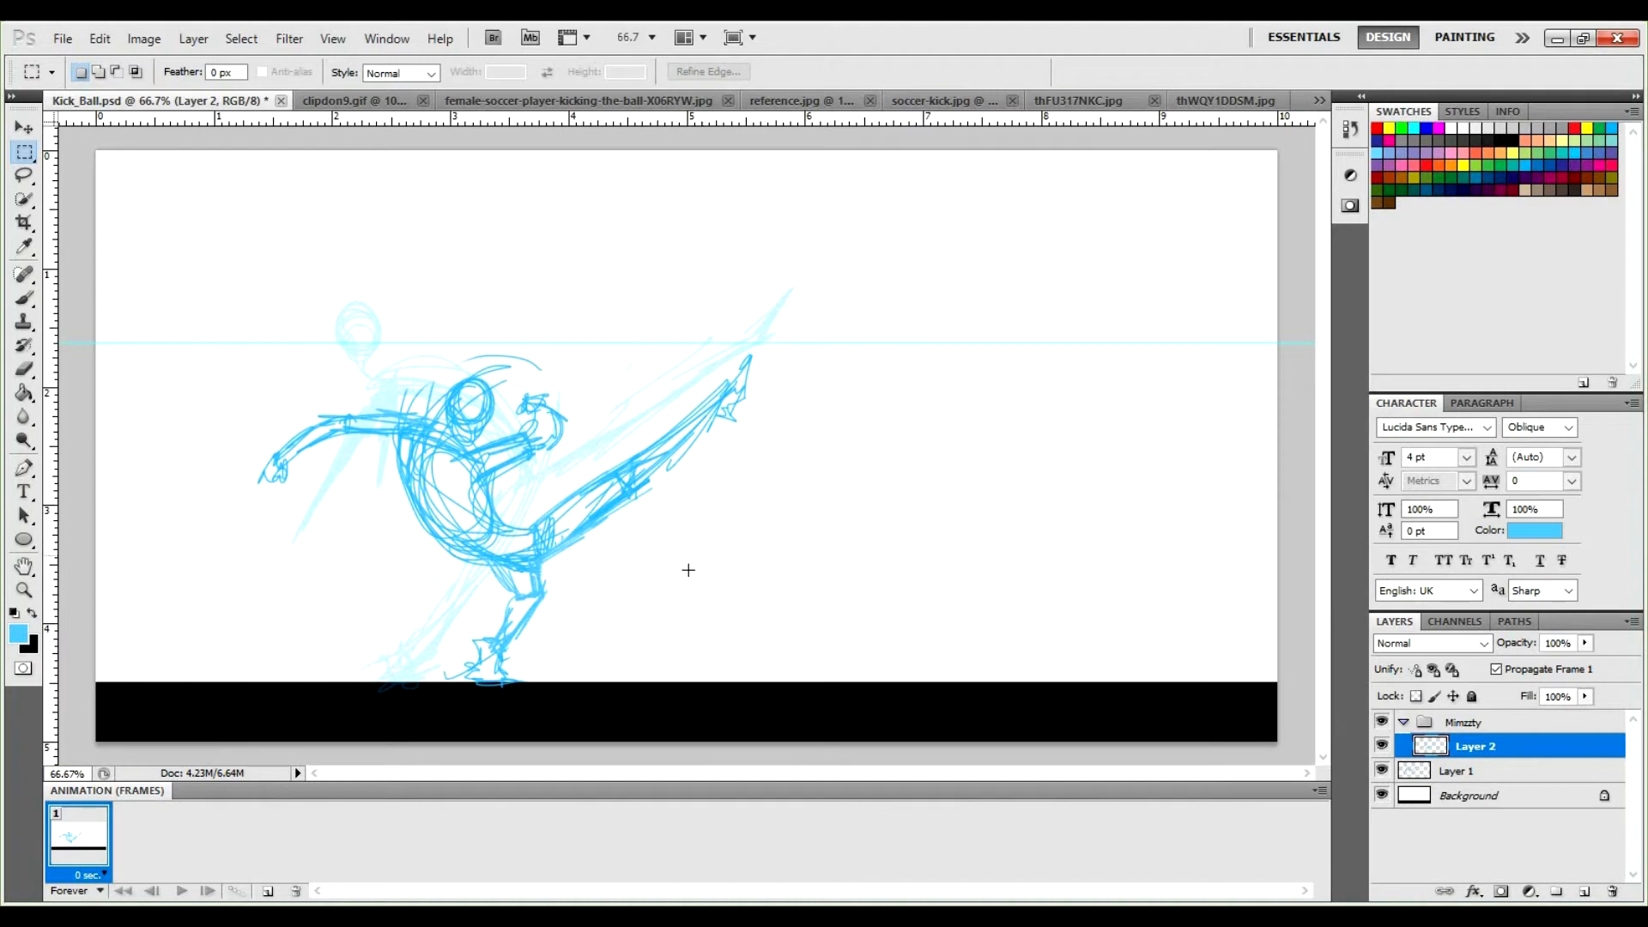
Rename Layer 2, which holds the kick drawing, as K.
{"action": "key", "text": "b"}
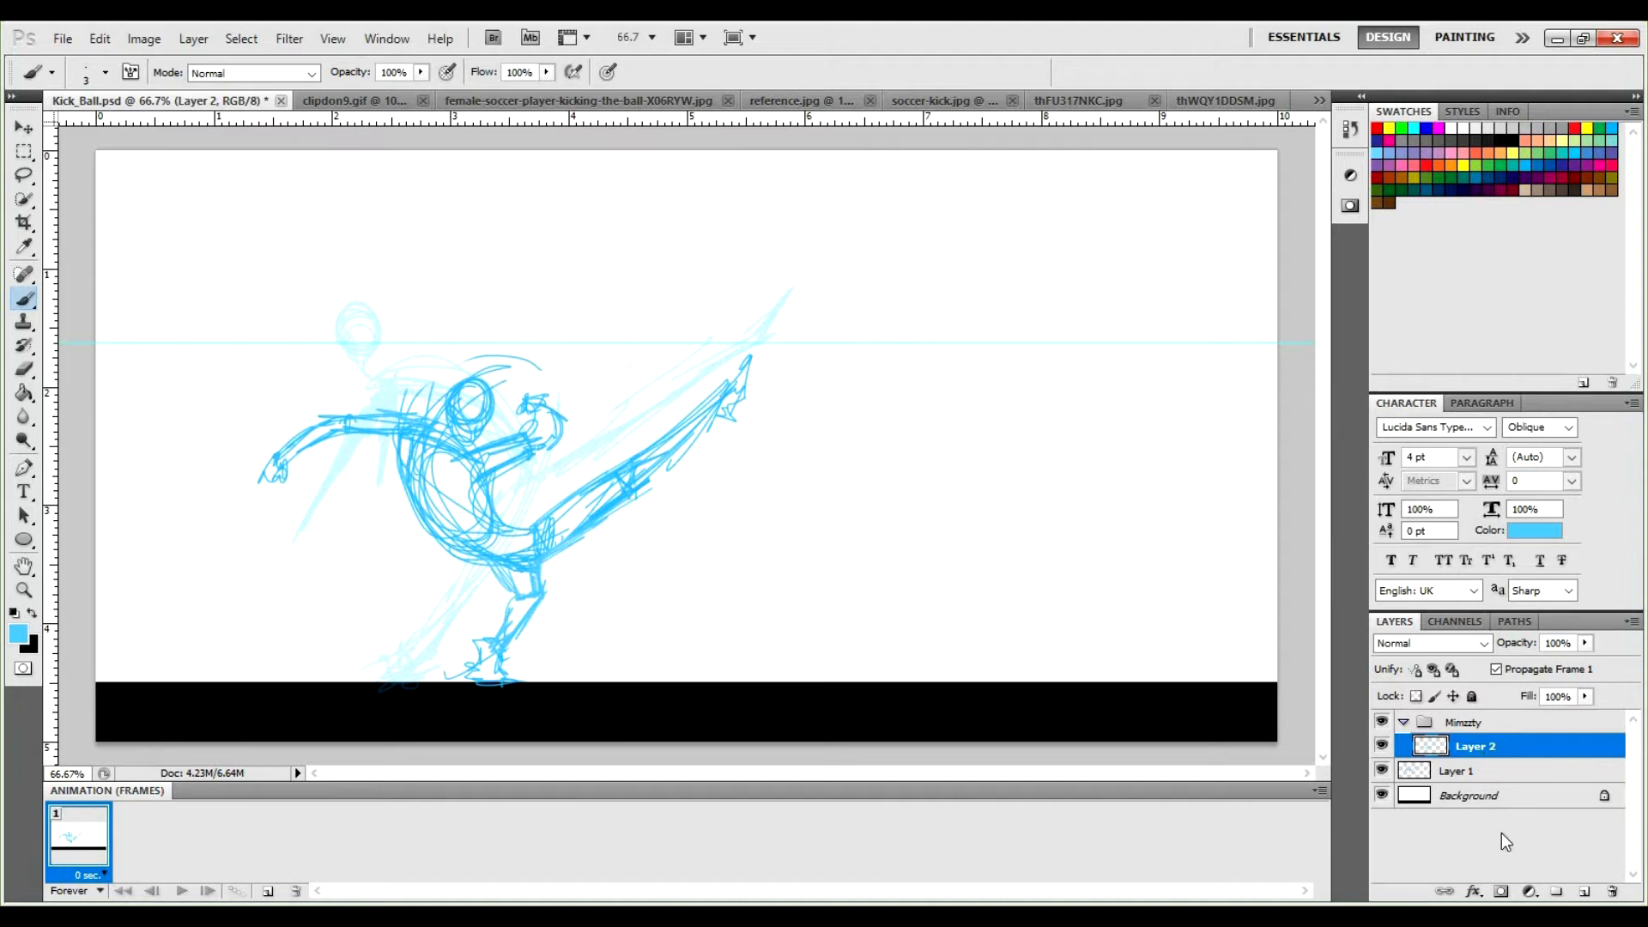
{"action": "double_click", "coordinate": [1480, 746]}
{"action": "type", "text": "K"}
{"action": "key", "text": "Return"}
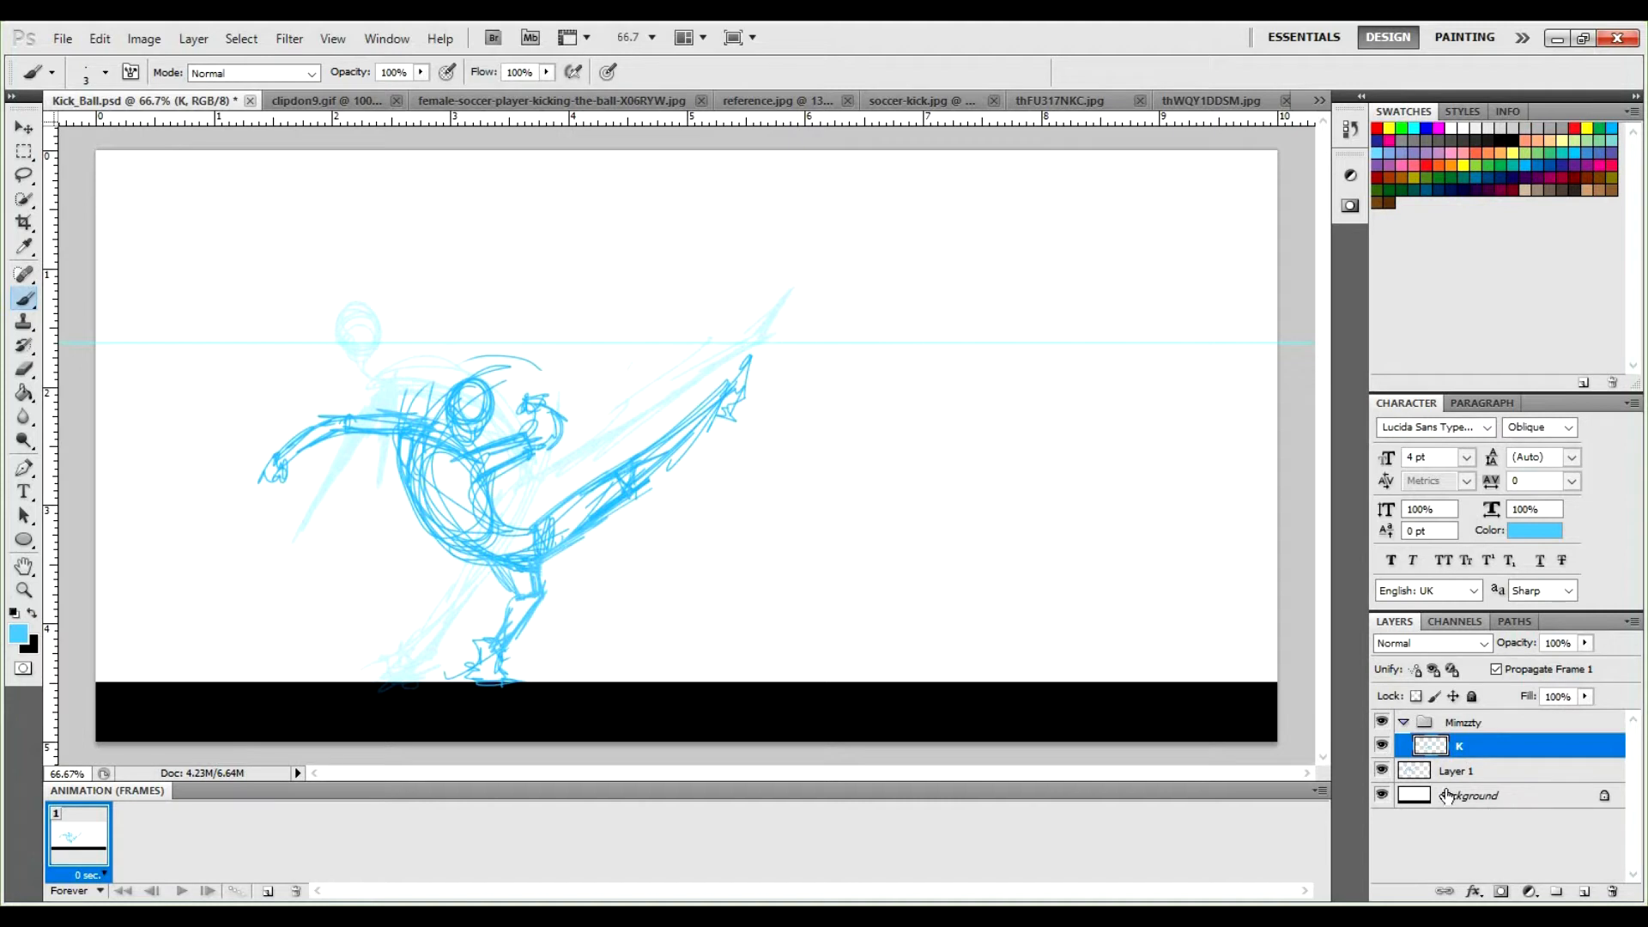
Add a new layer beneath the K layer inside the Mimzzy group and name it K as well.
{"action": "left_click", "coordinate": [1583, 891]}
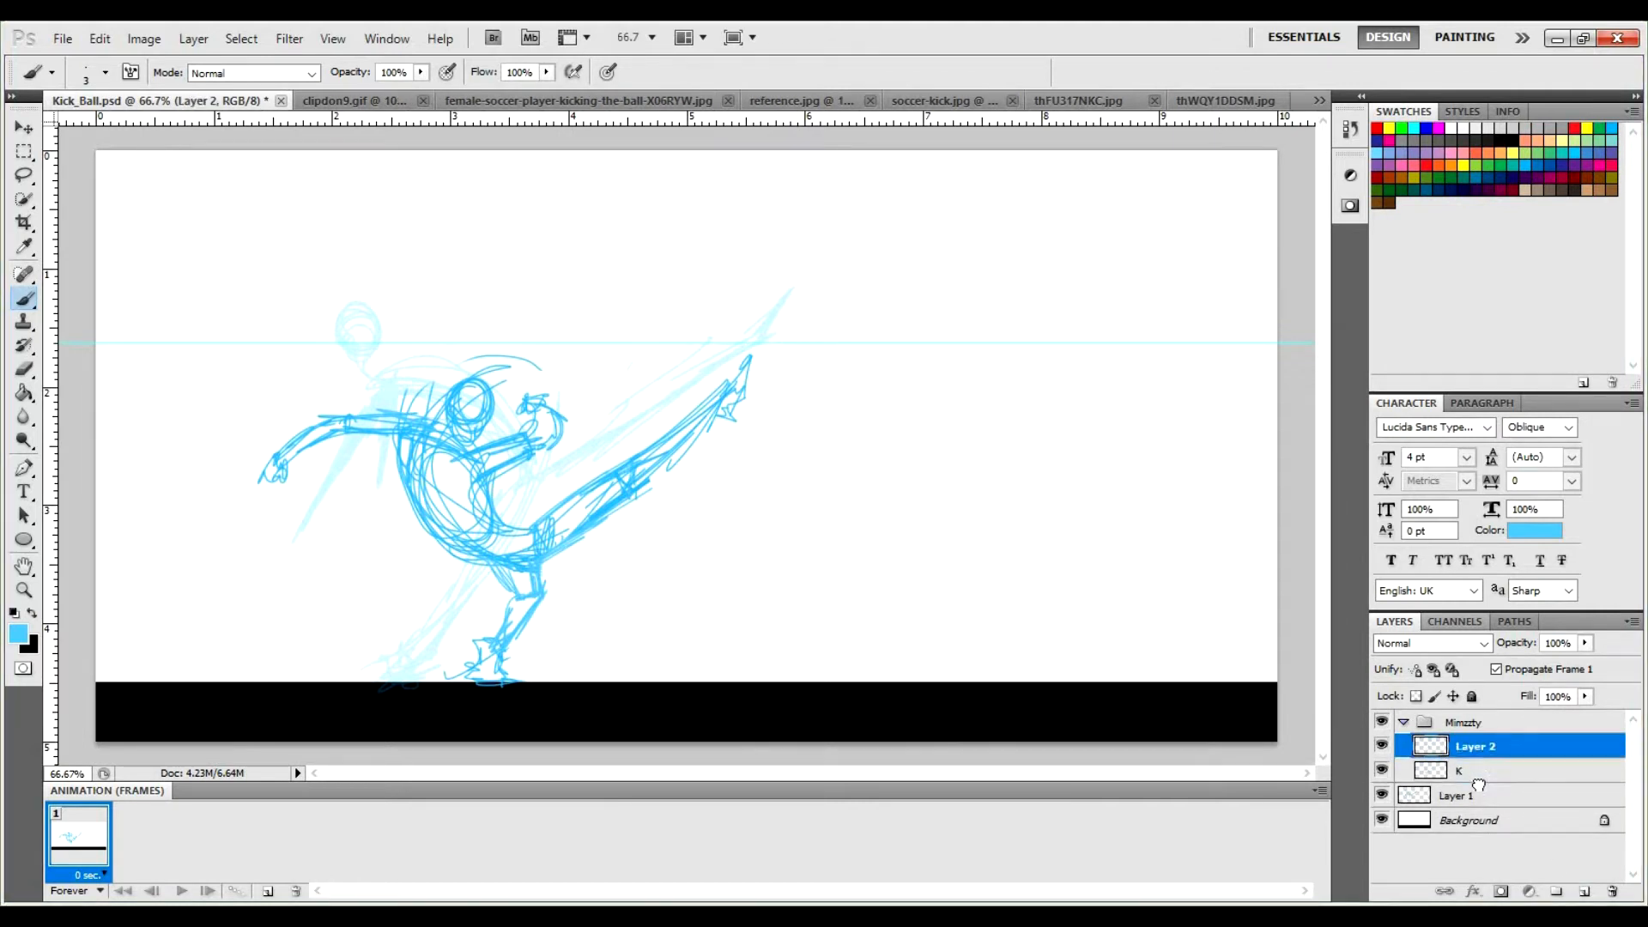
{"action": "left_click_drag", "start_coordinate": [1478, 785], "coordinate": [1476, 783]}
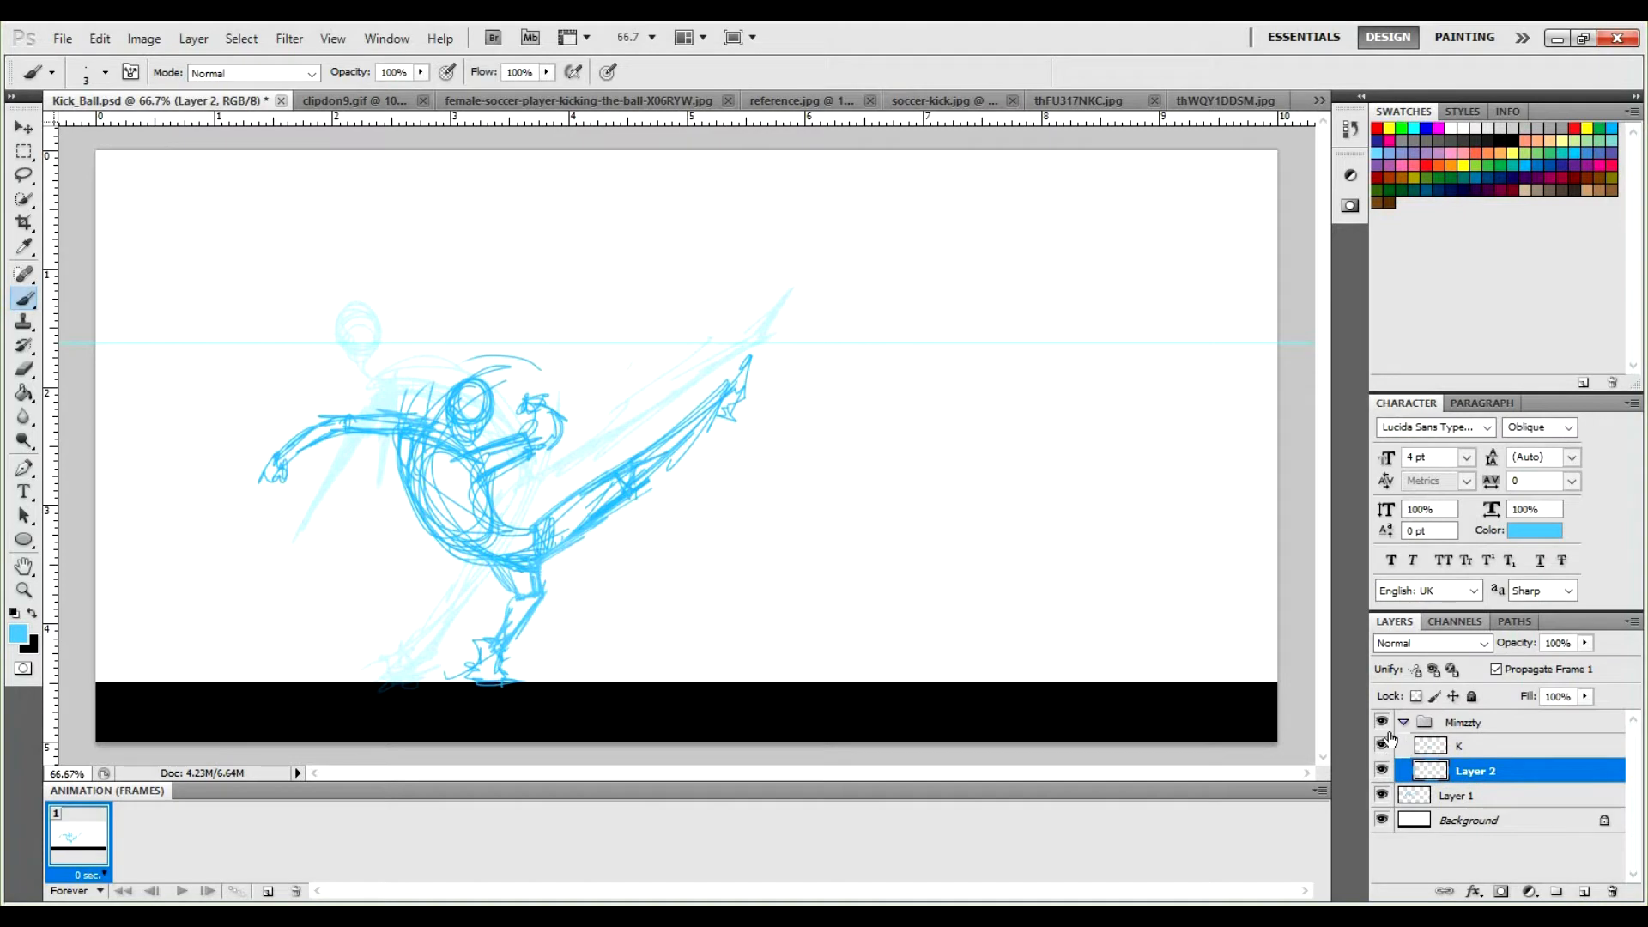
{"action": "double_click", "coordinate": [1471, 771]}
{"action": "type", "text": "K"}
{"action": "key", "text": "Return"}
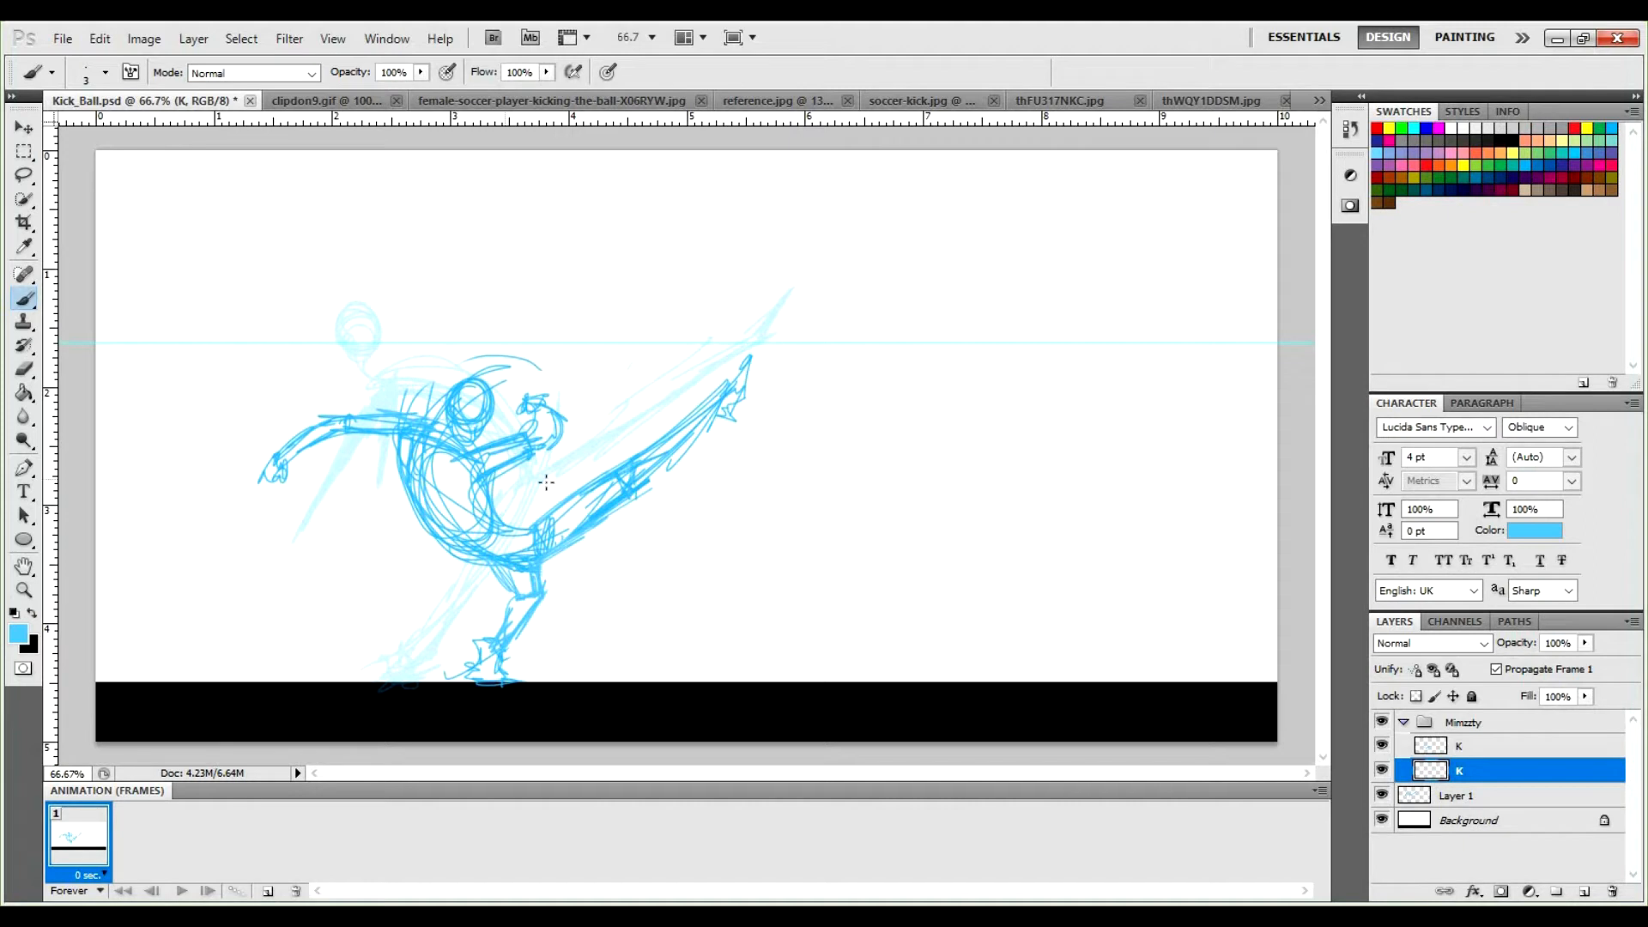
Lower the upper K layer's opacity to 42%, hide Layer 1, and make the empty lower K layer active.
{"action": "left_click", "coordinate": [1473, 751]}
{"action": "left_click_drag", "start_coordinate": [1584, 643], "coordinate": [1525, 665]}
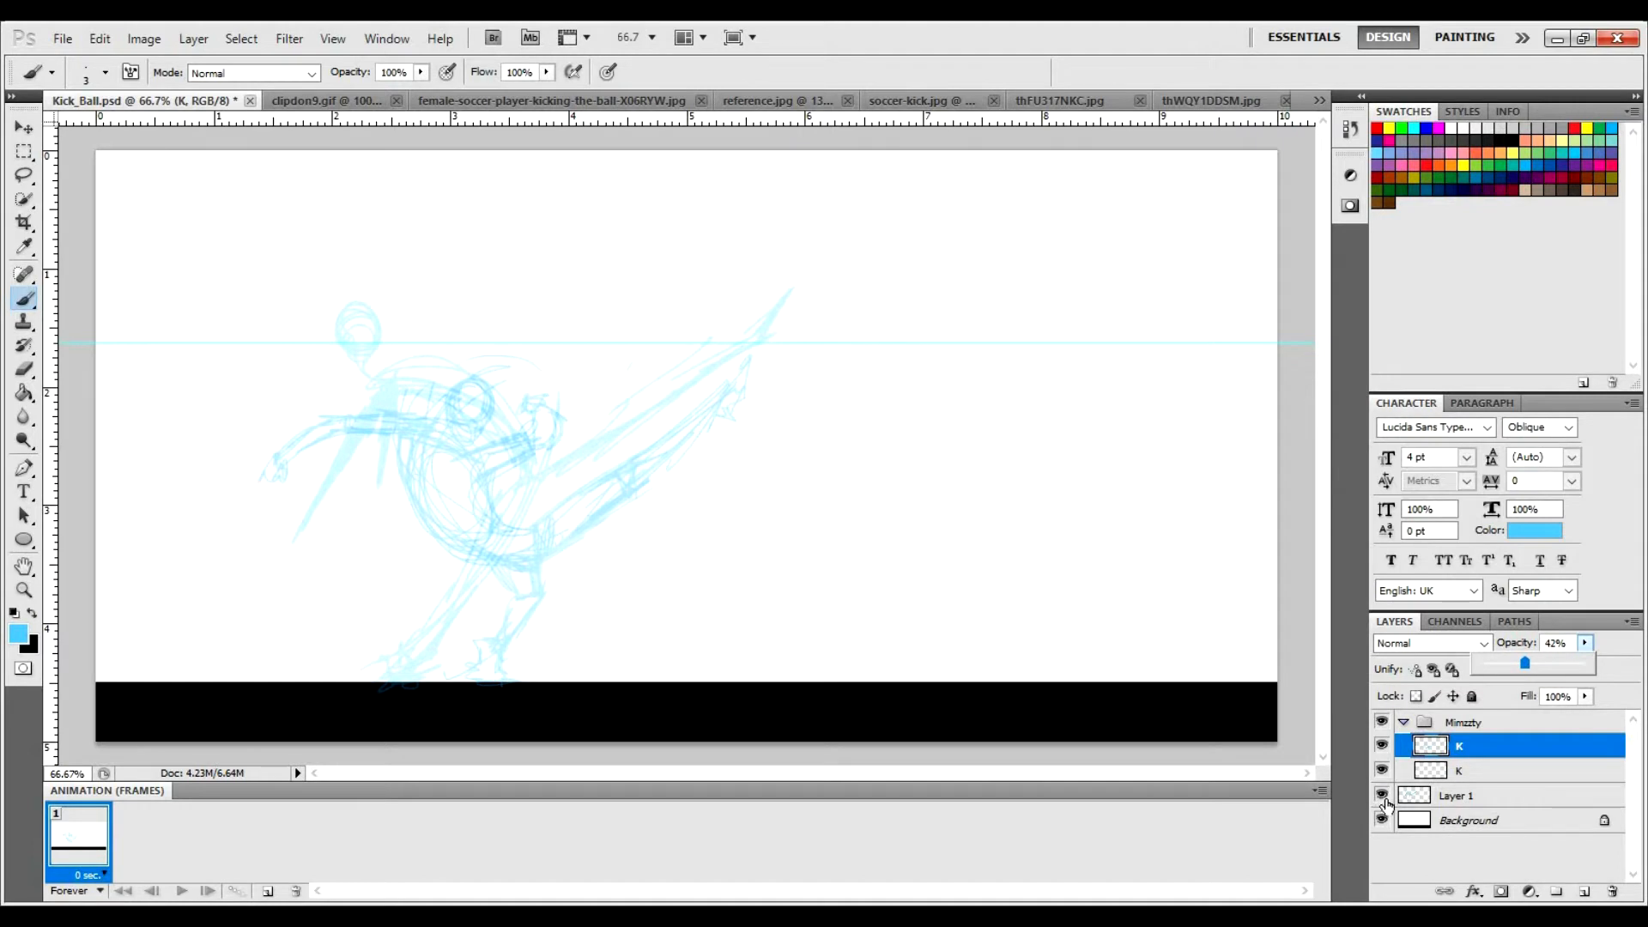
{"action": "left_click", "coordinate": [1382, 797]}
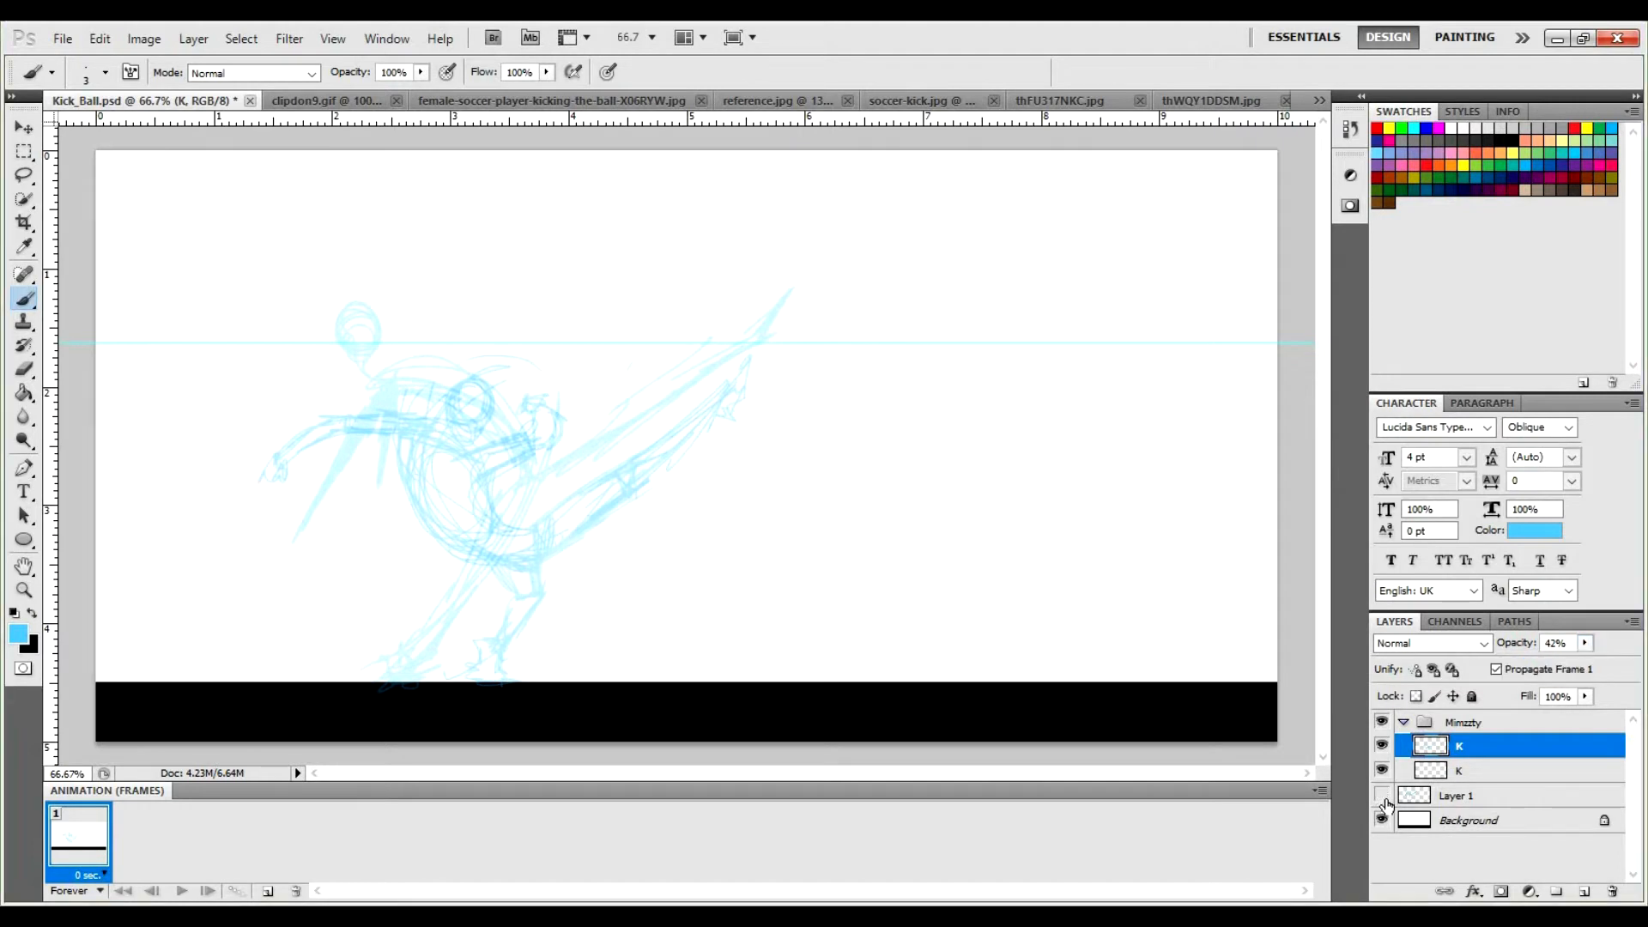
{"action": "left_click", "coordinate": [1463, 771]}
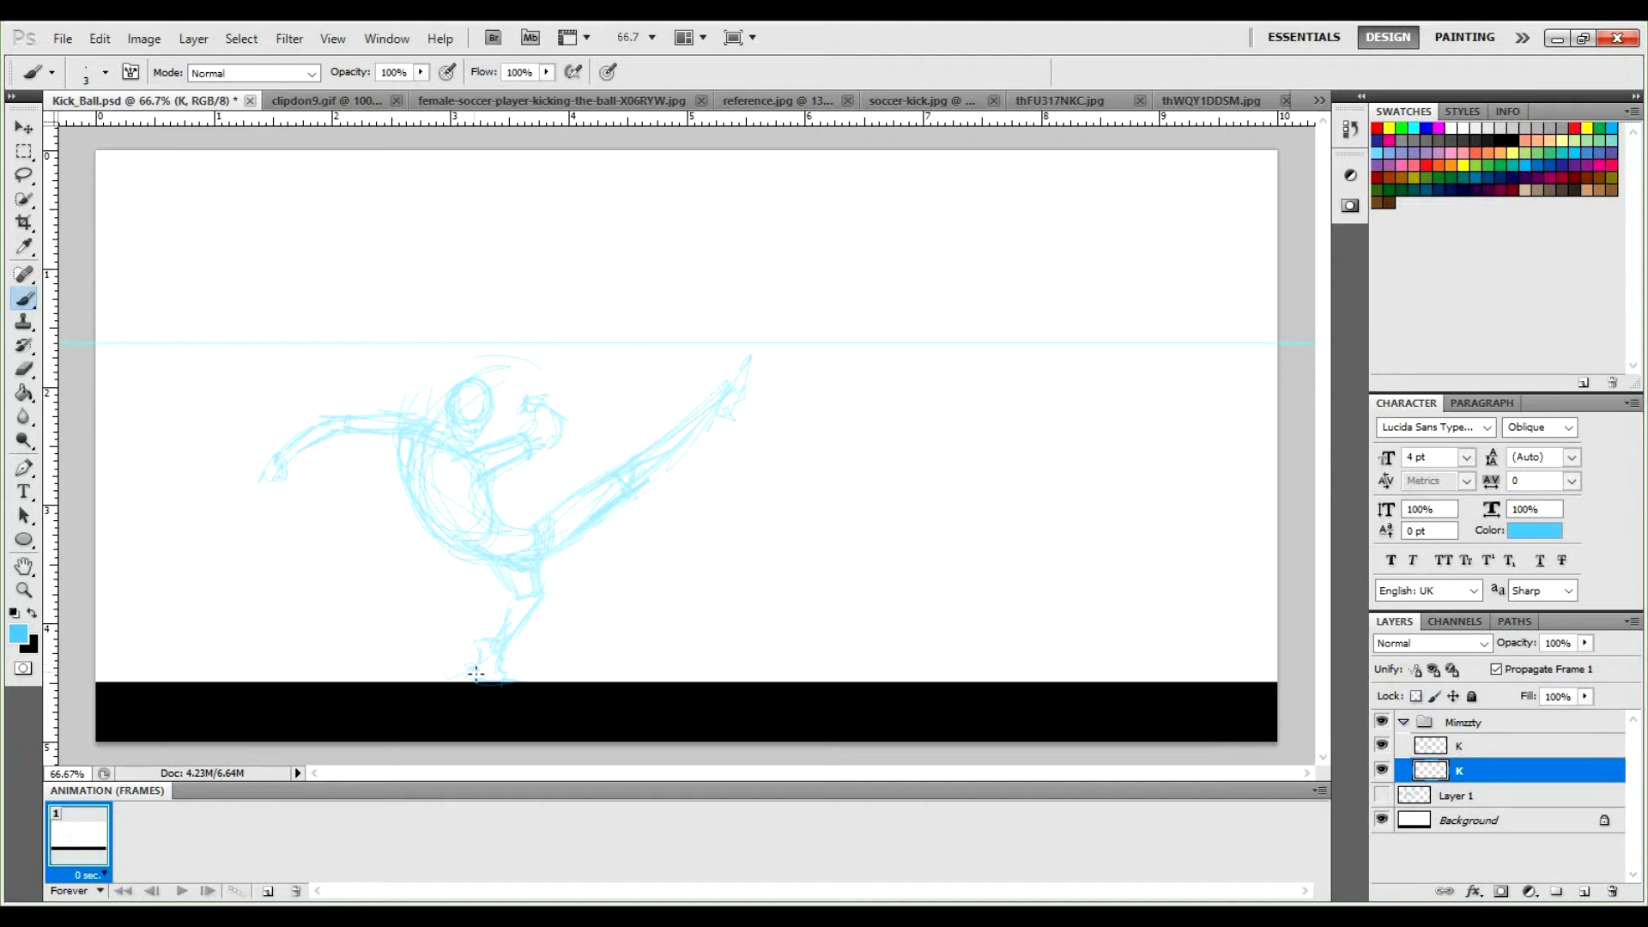
Undo a trial stroke over the standing leg and toggle the visibility of the two K layers to compare their contents.
{"action": "left_click_drag", "start_coordinate": [481, 678], "coordinate": [520, 599]}
{"action": "key", "text": "ctrl+z"}
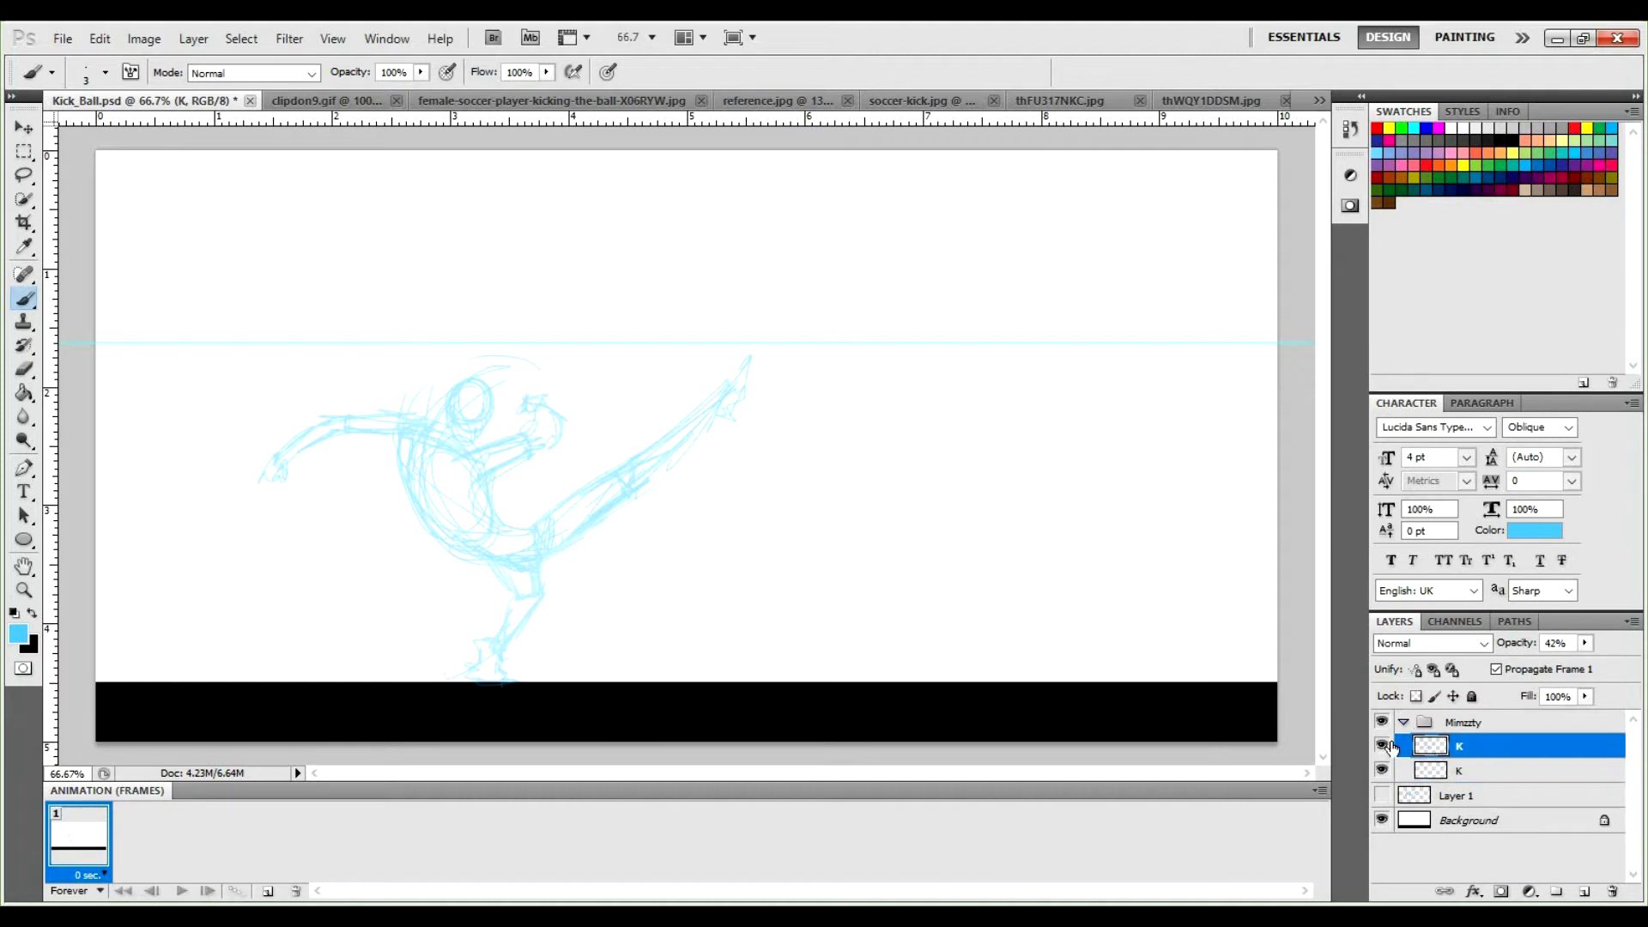
{"action": "left_click", "coordinate": [1383, 768]}
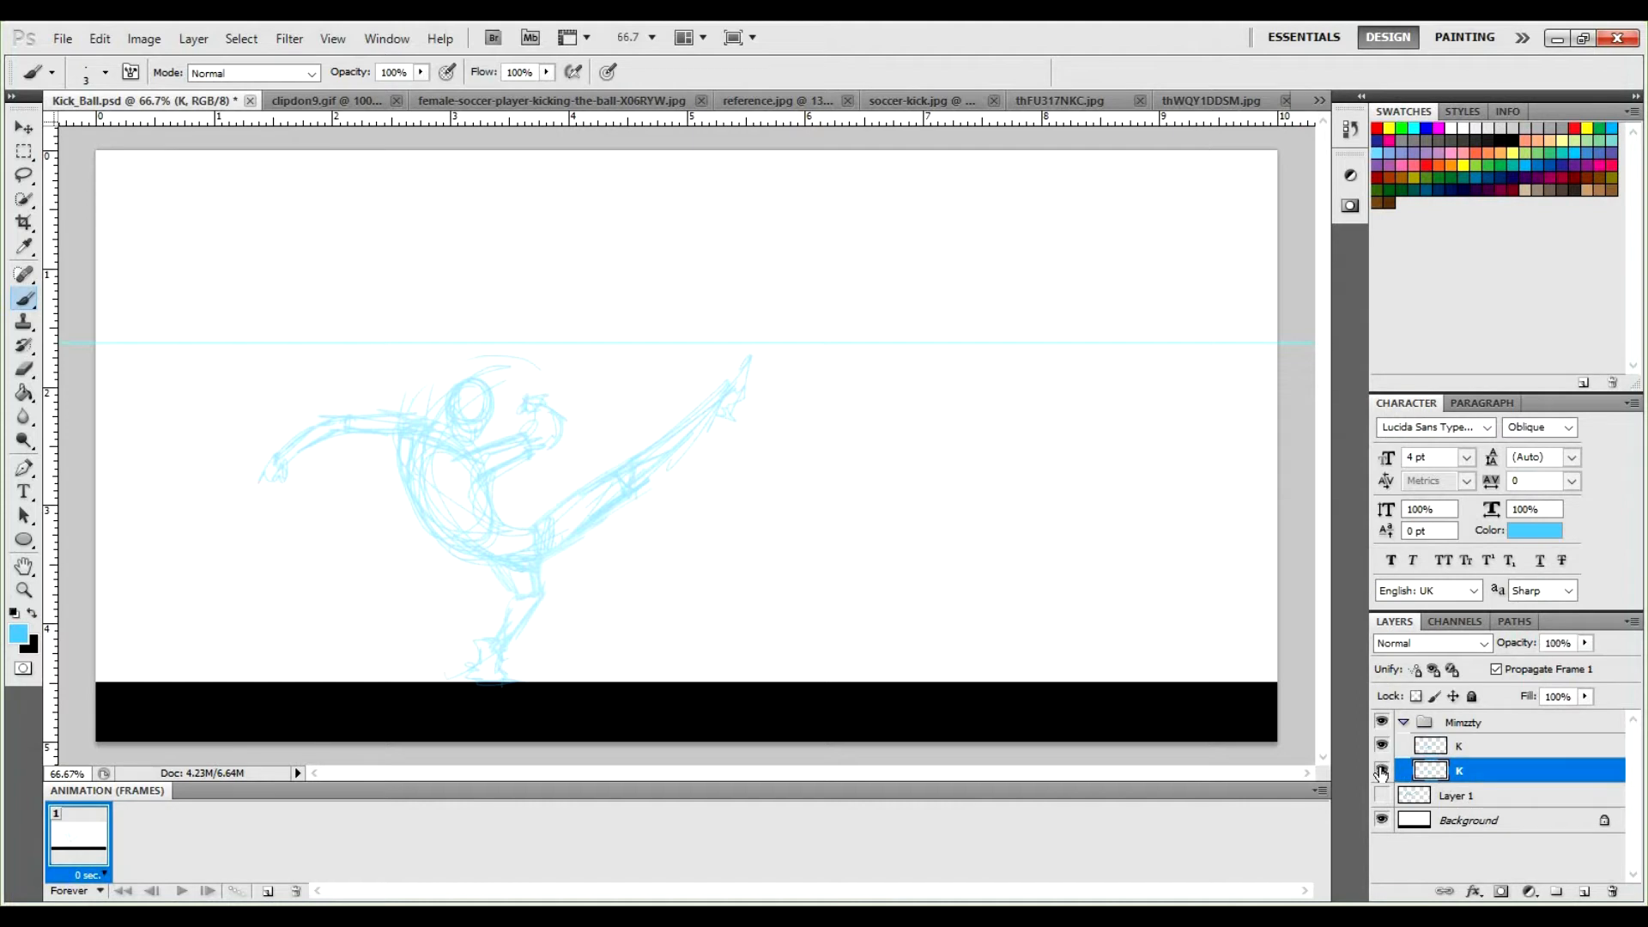
{"action": "left_click", "coordinate": [1383, 772]}
{"action": "left_click", "coordinate": [1383, 771]}
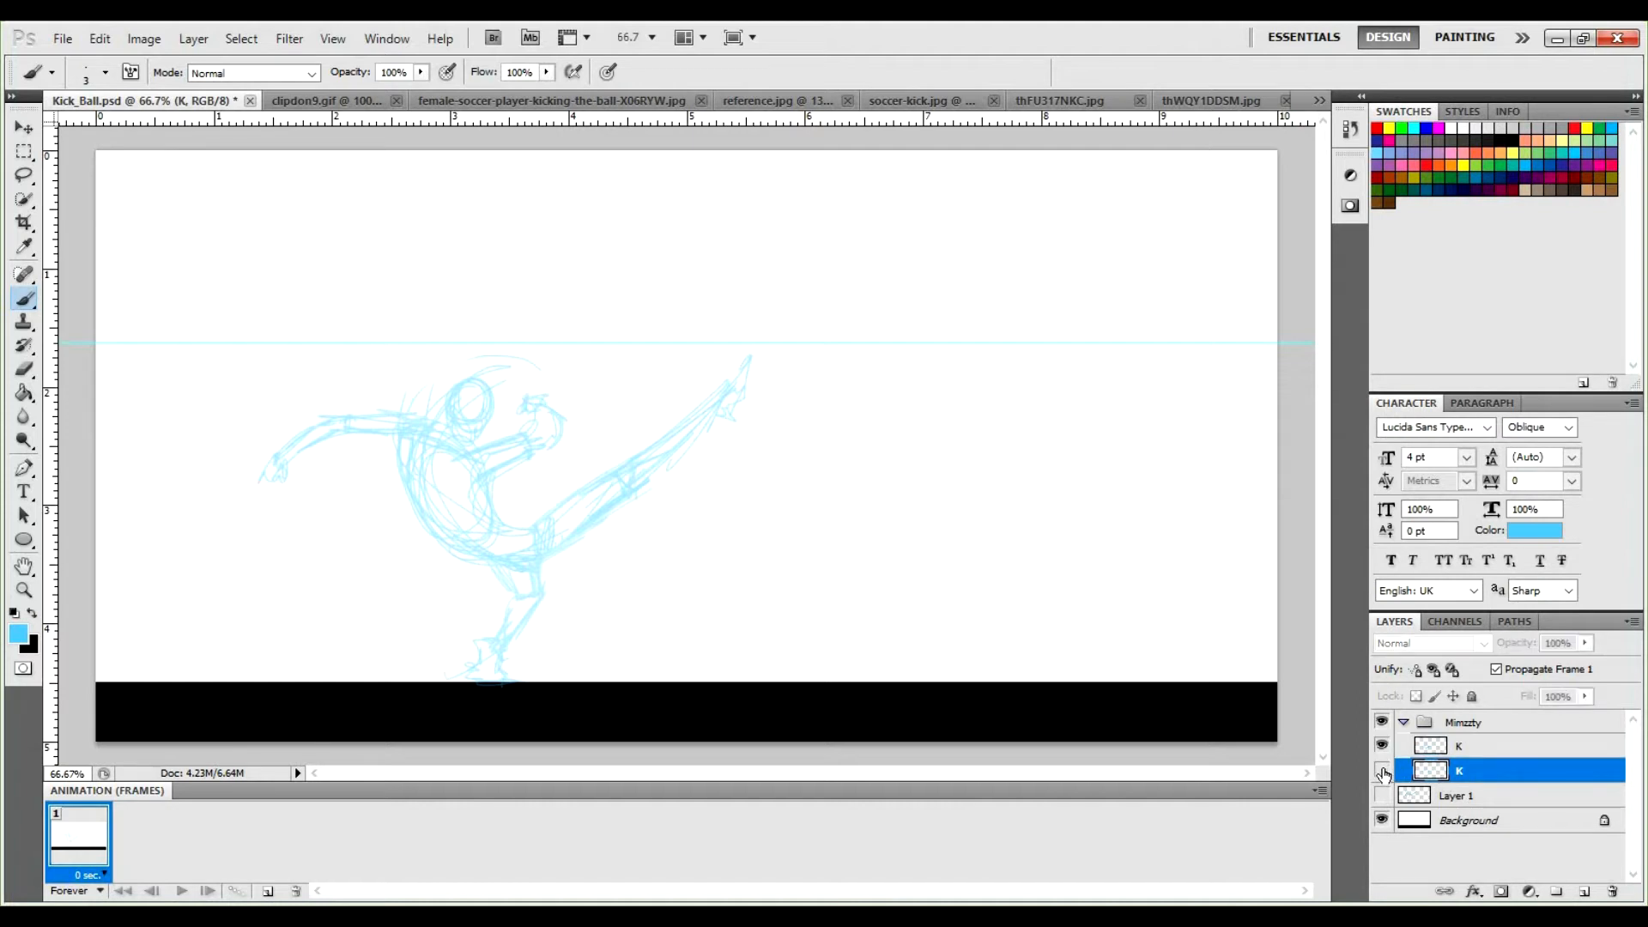
{"action": "left_click", "coordinate": [1382, 749]}
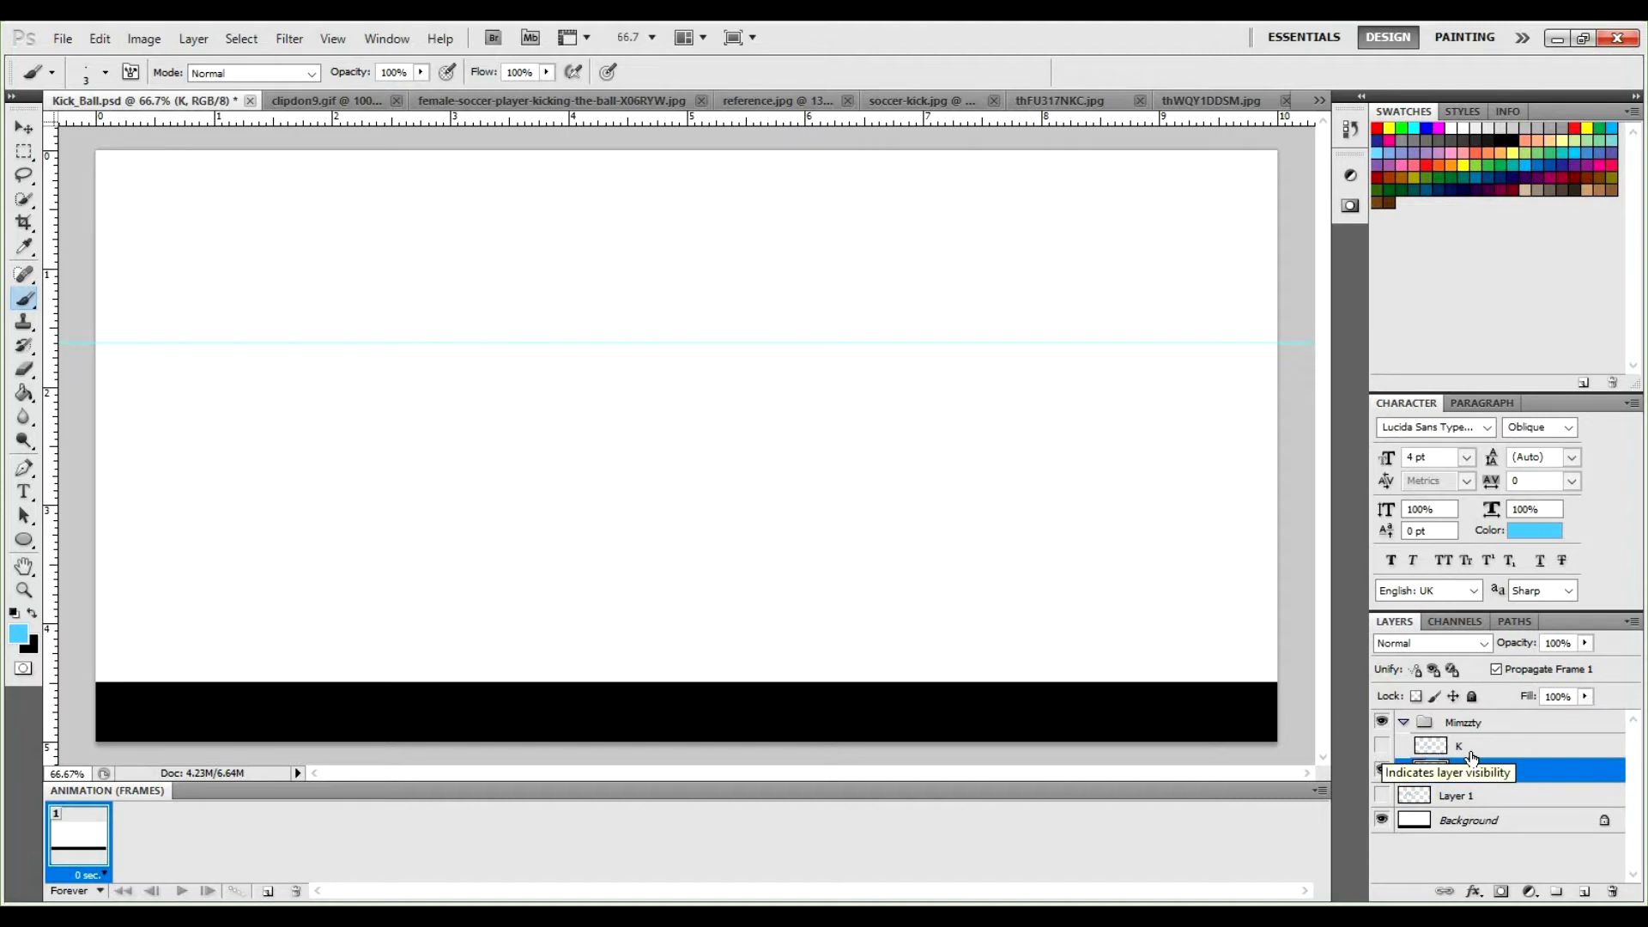
{"action": "left_click", "coordinate": [1382, 747]}
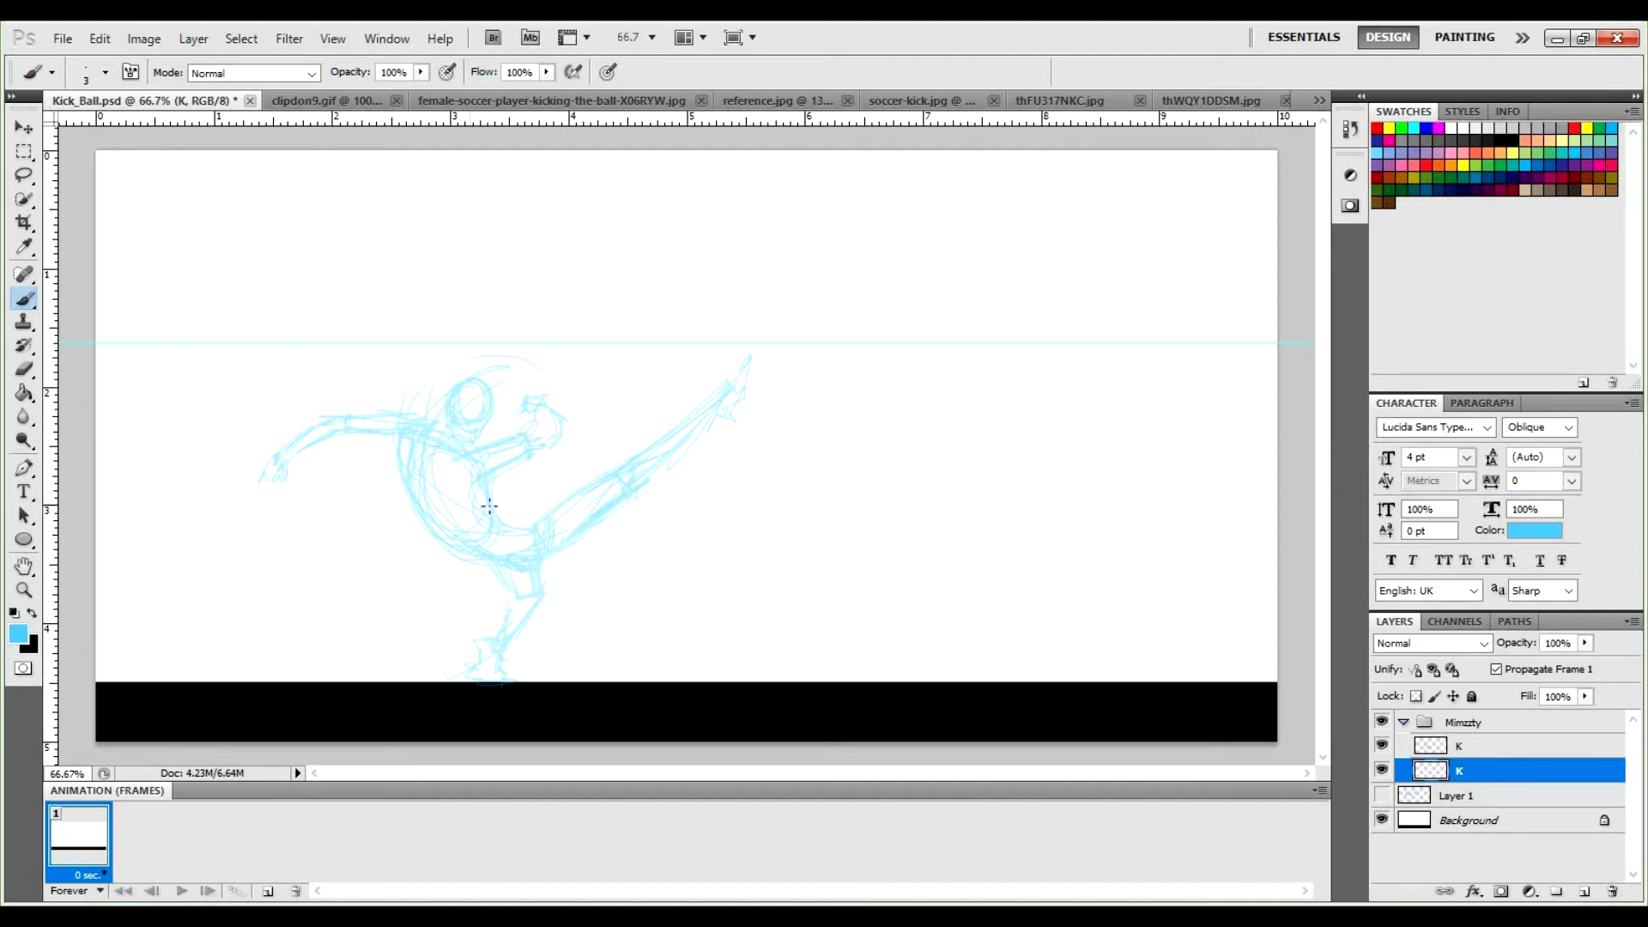
Sketch an S-shaped line of action from the standing foot up past the head on the lower K layer, and add a ribcage oval.
{"action": "key", "text": "ctrl+r"}
{"action": "key", "text": "ctrl+r"}
{"action": "left_click_drag", "start_coordinate": [468, 677], "coordinate": [521, 309]}
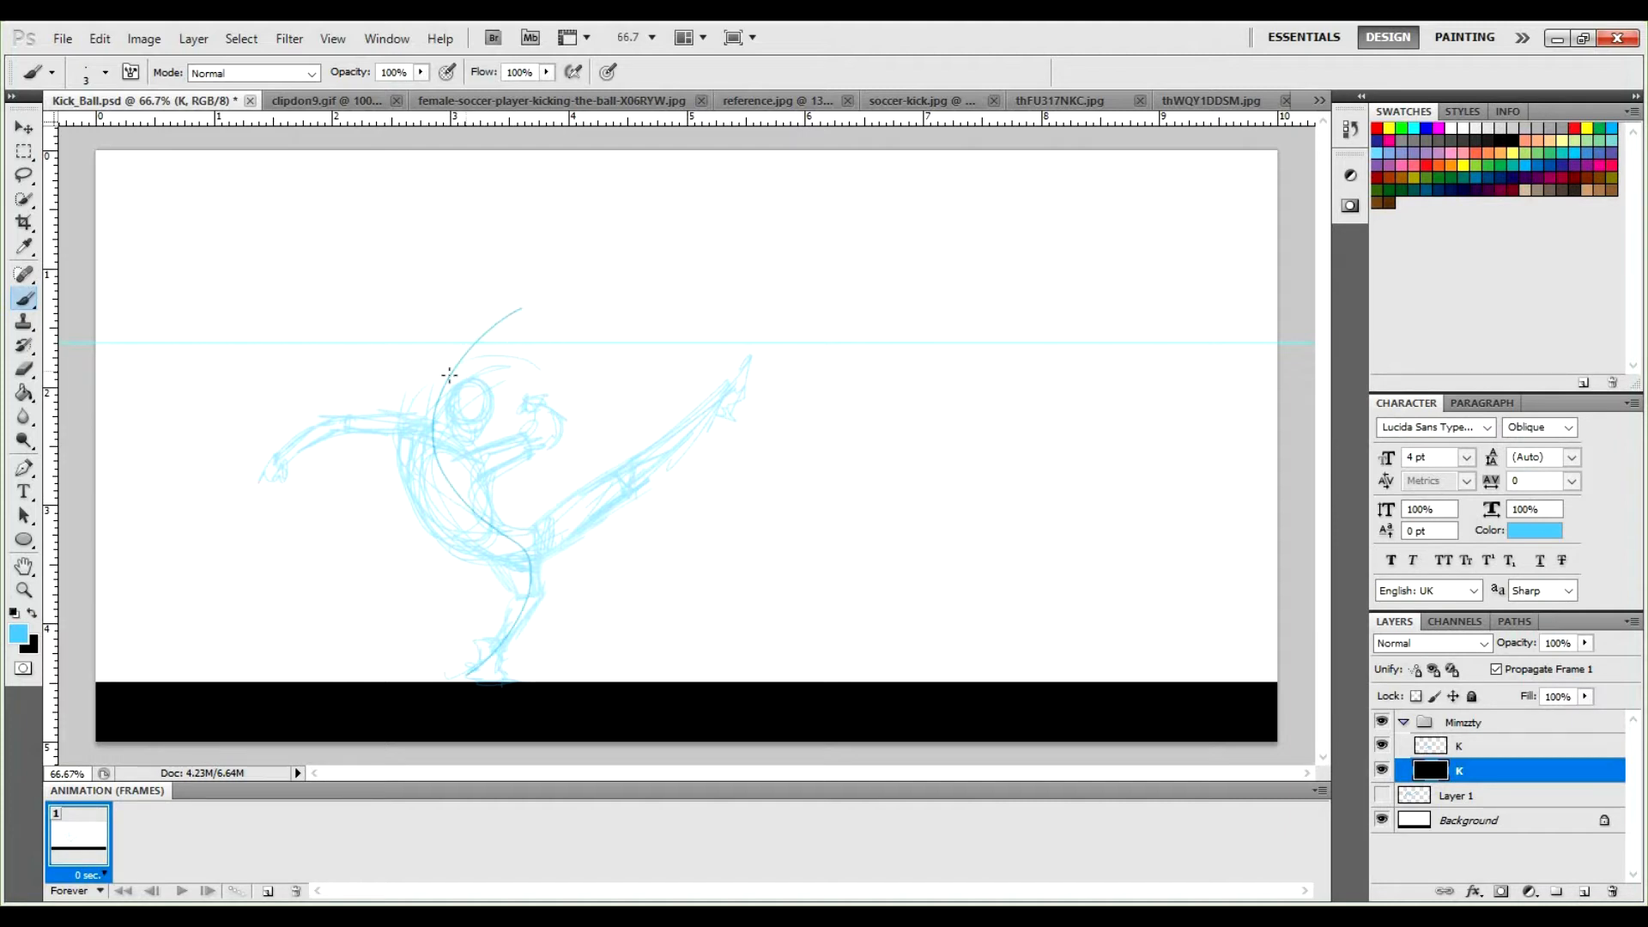
{"action": "mouse_move", "coordinate": [442, 396]}
{"action": "left_mouse_down"}
{"action": "mouse_move", "coordinate": [441, 471]}
{"action": "mouse_move", "coordinate": [471, 408]}
{"action": "mouse_move", "coordinate": [454, 493]}
{"action": "mouse_move", "coordinate": [487, 408]}
{"action": "mouse_move", "coordinate": [434, 458]}
{"action": "mouse_move", "coordinate": [473, 369]}
{"action": "mouse_move", "coordinate": [471, 459]}
{"action": "mouse_move", "coordinate": [445, 374]}
{"action": "mouse_move", "coordinate": [494, 397]}
{"action": "mouse_move", "coordinate": [426, 418]}
{"action": "mouse_move", "coordinate": [481, 449]}
{"action": "left_mouse_up"}
Fade the upper K layer until its kick drawing is barely noticeable, and reselect the lower K layer.
{"action": "left_click", "coordinate": [1555, 753]}
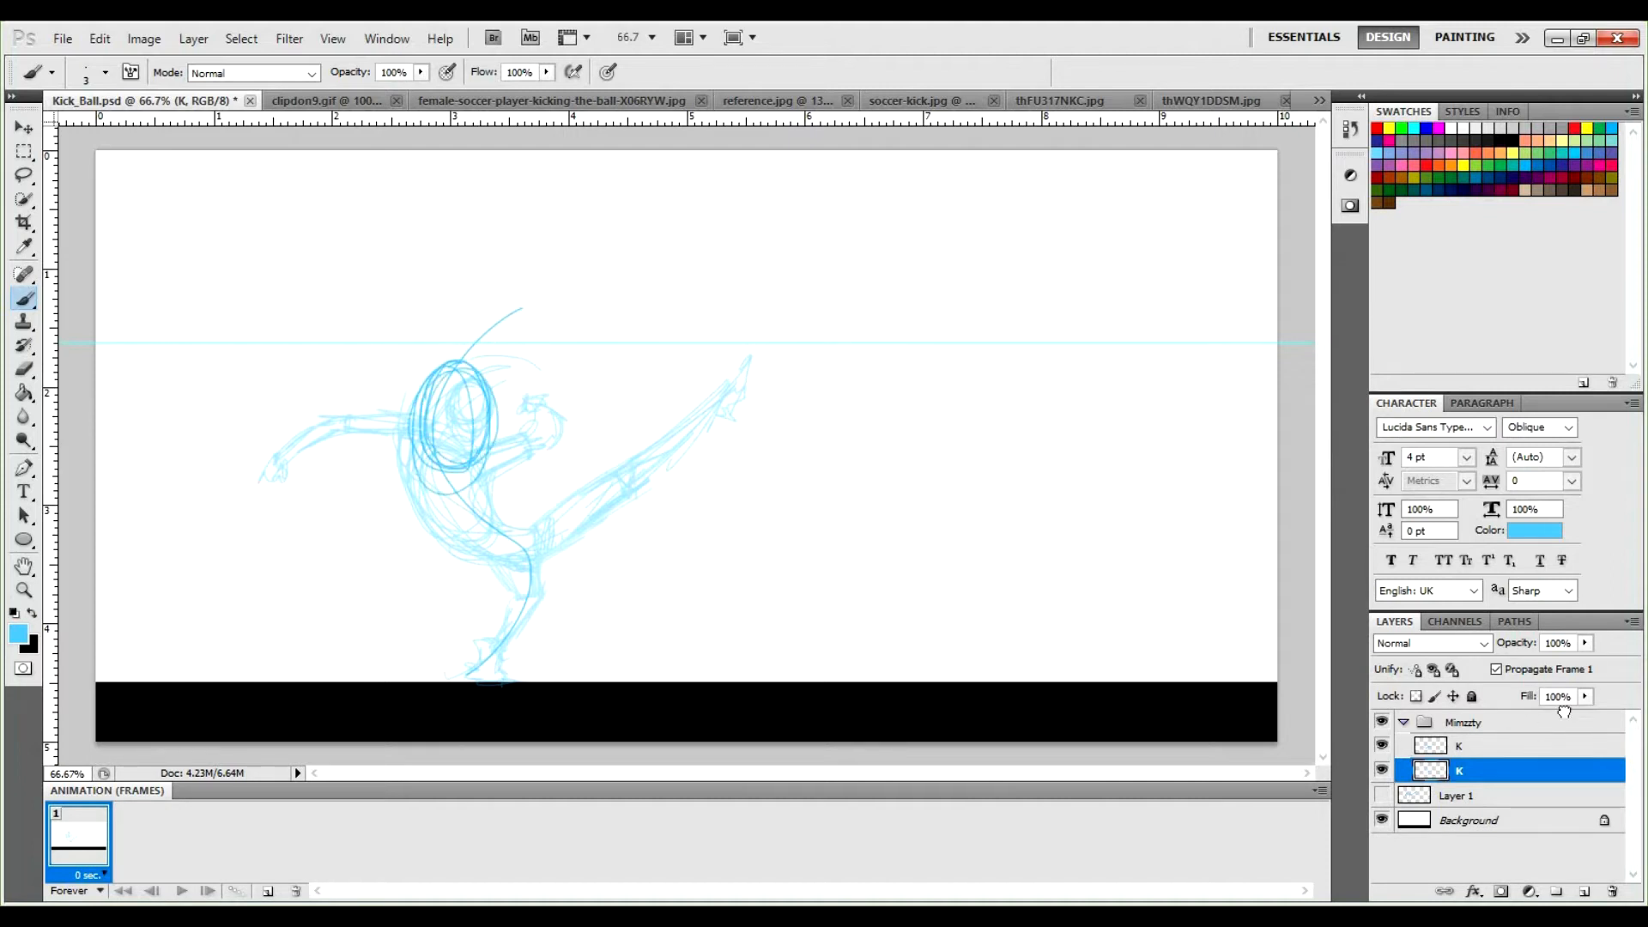
{"action": "mouse_move", "coordinate": [1584, 642]}
{"action": "left_mouse_down"}
{"action": "mouse_move", "coordinate": [1569, 668]}
{"action": "mouse_move", "coordinate": [1539, 667]}
{"action": "left_mouse_up"}
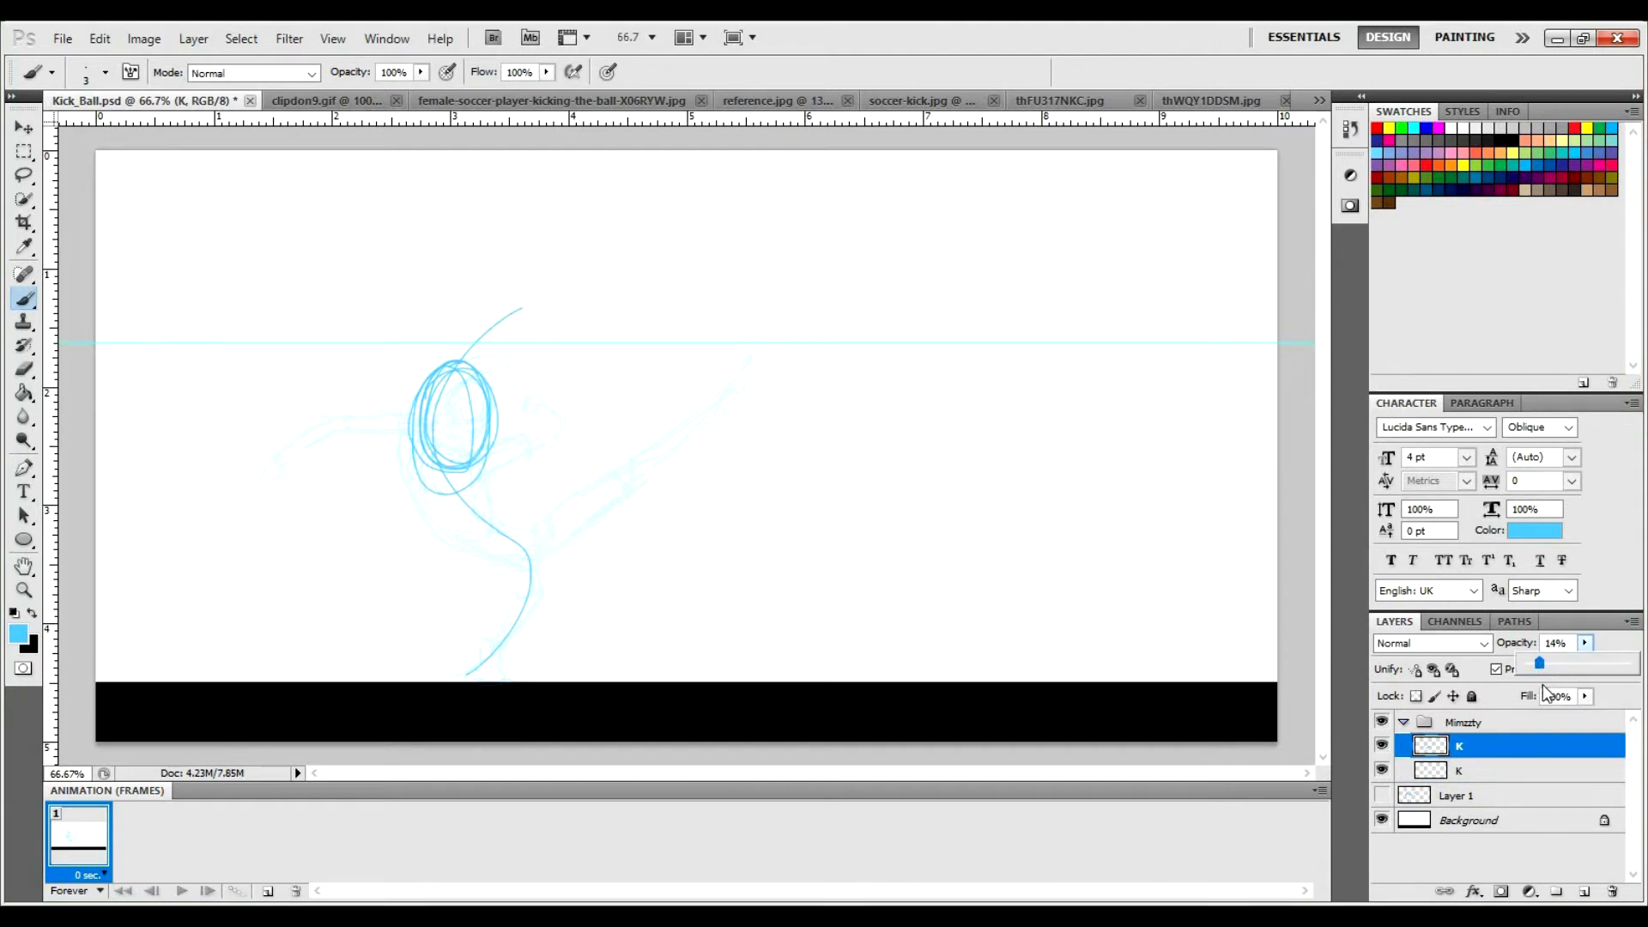
{"action": "left_click", "coordinate": [1513, 767]}
{"action": "left_click", "coordinate": [1513, 766]}
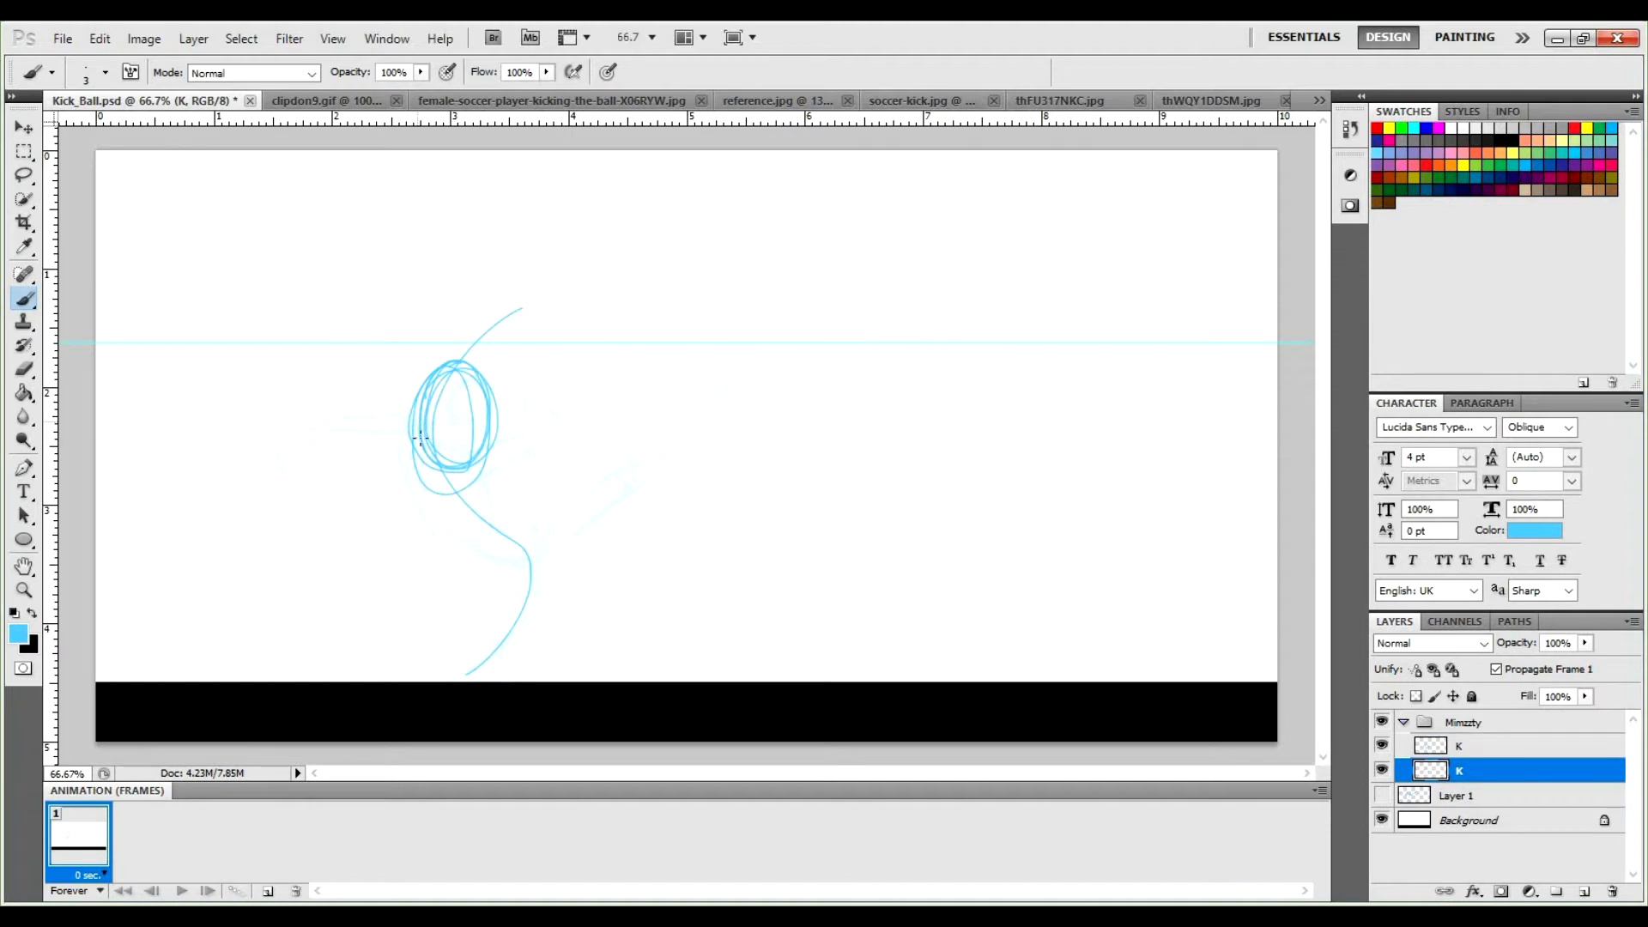
Sketch the waist and pelvis below the ribcage oval and a bent arm swung behind the torso.
{"action": "left_click_drag", "start_coordinate": [421, 457], "coordinate": [454, 525]}
{"action": "mouse_move", "coordinate": [422, 446]}
{"action": "left_mouse_down"}
{"action": "mouse_move", "coordinate": [448, 544]}
{"action": "mouse_move", "coordinate": [489, 546]}
{"action": "left_mouse_up"}
{"action": "left_click_drag", "start_coordinate": [490, 435], "coordinate": [477, 541]}
{"action": "mouse_move", "coordinate": [416, 444]}
{"action": "left_mouse_down"}
{"action": "mouse_move", "coordinate": [434, 495]}
{"action": "mouse_move", "coordinate": [489, 546]}
{"action": "left_mouse_up"}
{"action": "left_click_drag", "start_coordinate": [489, 491], "coordinate": [462, 506]}
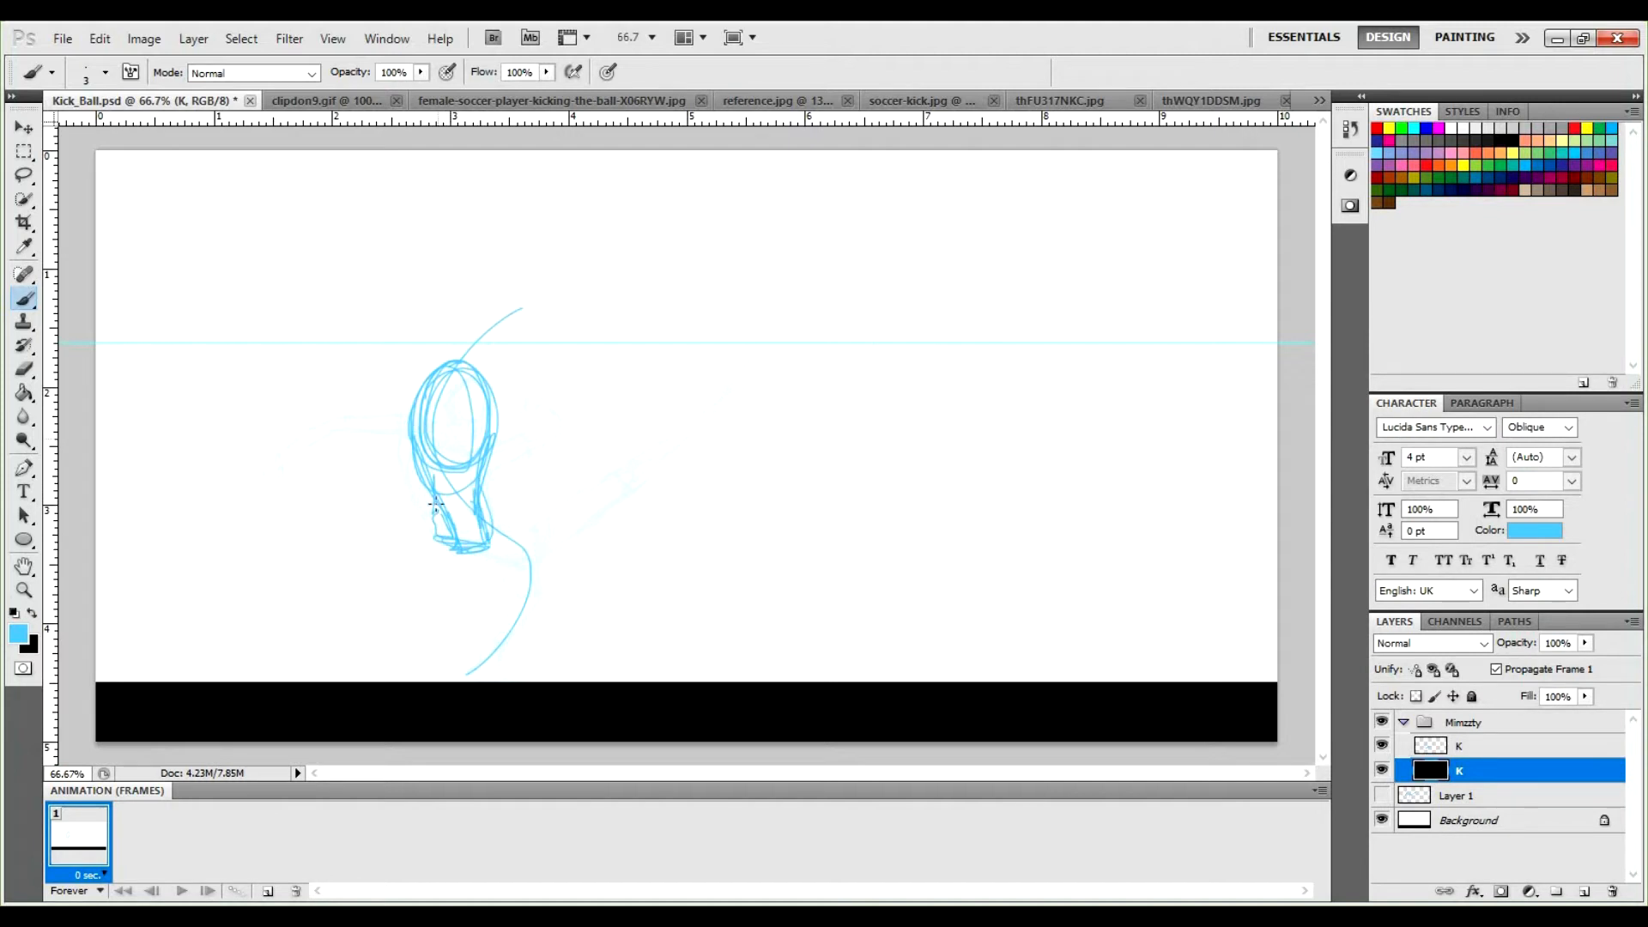
{"action": "mouse_move", "coordinate": [426, 467]}
{"action": "left_mouse_down"}
{"action": "mouse_move", "coordinate": [431, 381]}
{"action": "mouse_move", "coordinate": [383, 434]}
{"action": "mouse_move", "coordinate": [444, 400]}
{"action": "mouse_move", "coordinate": [444, 372]}
{"action": "mouse_move", "coordinate": [419, 393]}
{"action": "mouse_move", "coordinate": [449, 399]}
{"action": "mouse_move", "coordinate": [411, 400]}
{"action": "mouse_move", "coordinate": [392, 424]}
{"action": "mouse_move", "coordinate": [404, 412]}
{"action": "mouse_move", "coordinate": [386, 455]}
{"action": "mouse_move", "coordinate": [433, 486]}
{"action": "left_mouse_up"}
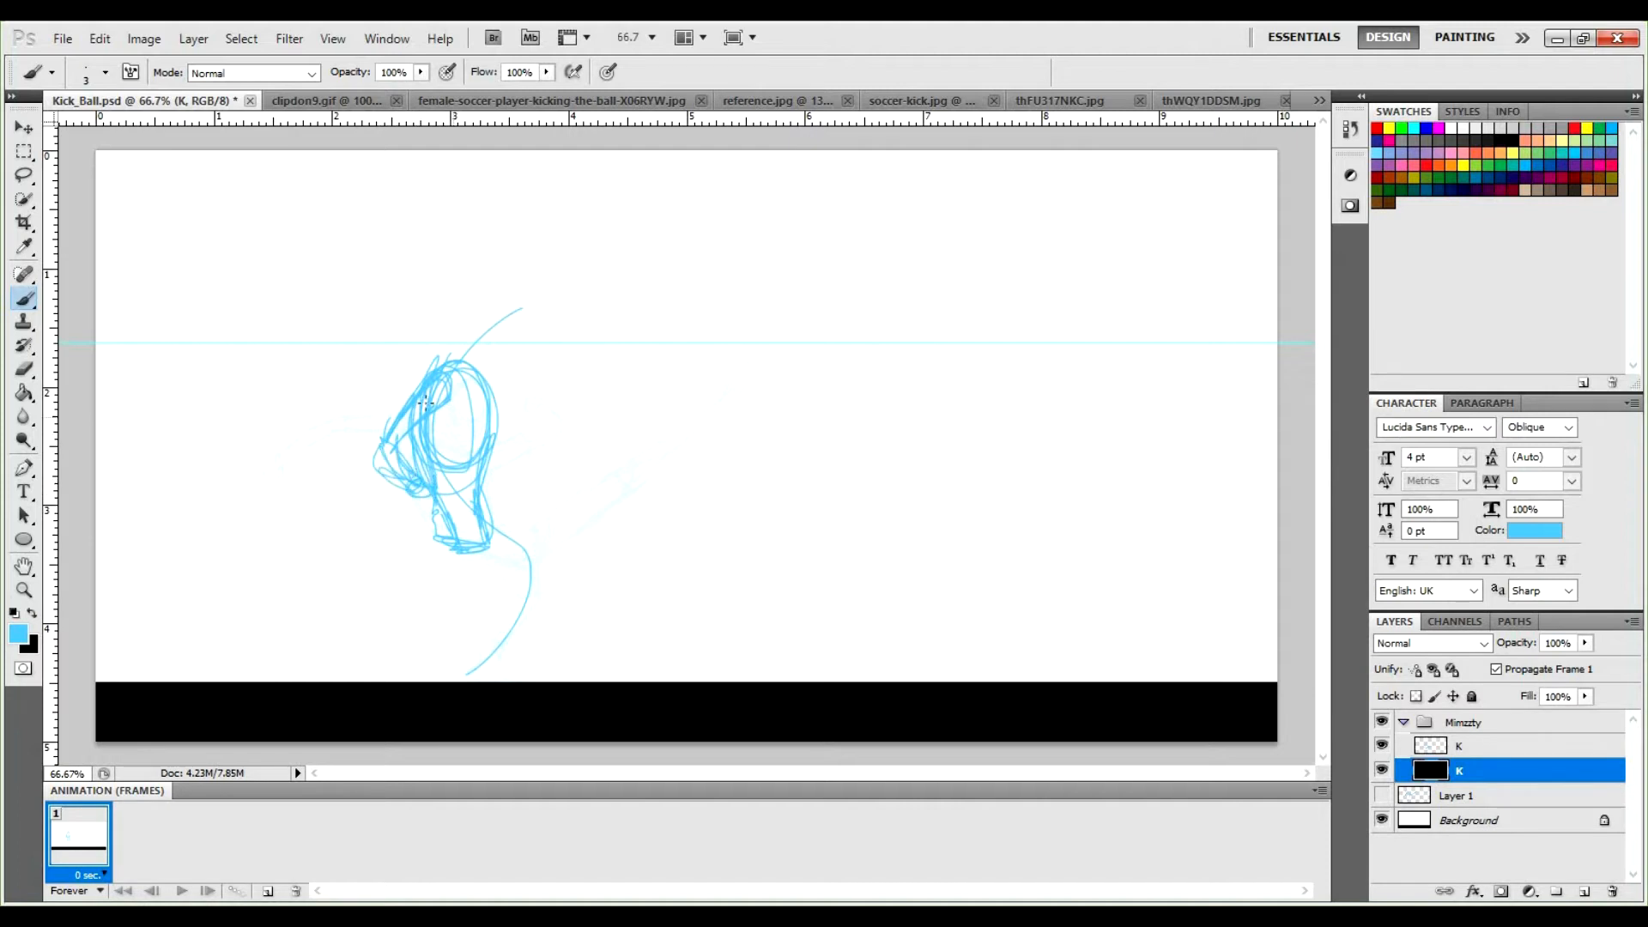
Sketch the bent front leg along the line of action, with its thigh, shin and foot just above the ground.
{"action": "mouse_move", "coordinate": [456, 542]}
{"action": "left_mouse_down"}
{"action": "mouse_move", "coordinate": [504, 566]}
{"action": "mouse_move", "coordinate": [440, 539]}
{"action": "mouse_move", "coordinate": [521, 577]}
{"action": "mouse_move", "coordinate": [481, 560]}
{"action": "mouse_move", "coordinate": [507, 567]}
{"action": "mouse_move", "coordinate": [470, 502]}
{"action": "mouse_move", "coordinate": [530, 567]}
{"action": "left_mouse_up"}
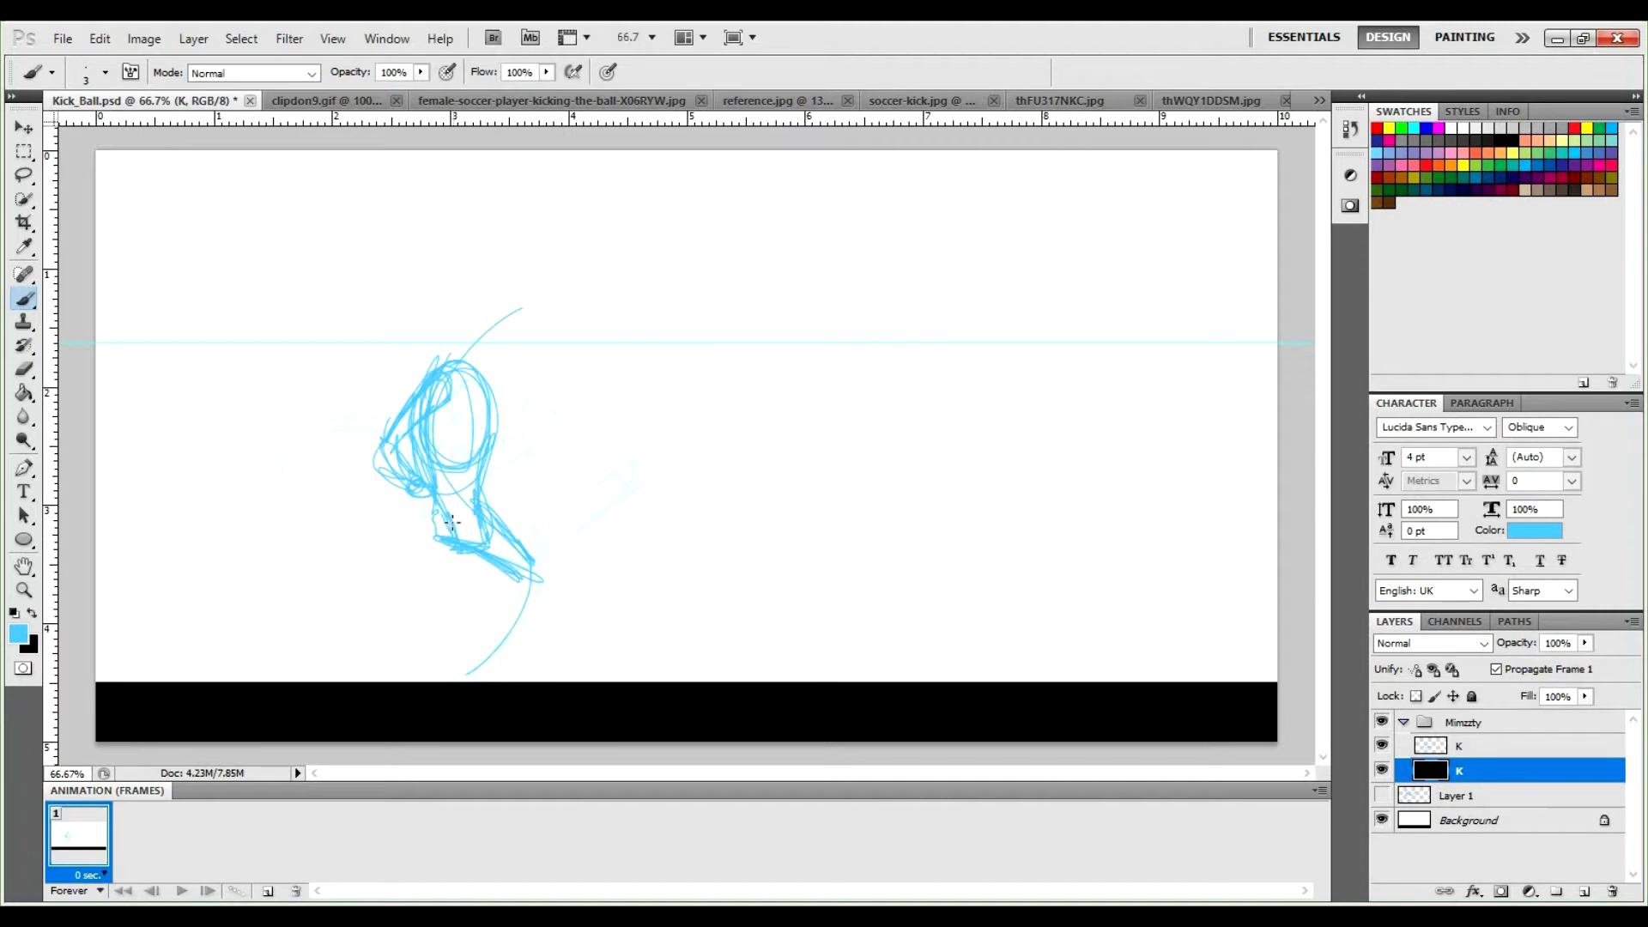
{"action": "mouse_move", "coordinate": [525, 604]}
{"action": "left_mouse_down"}
{"action": "mouse_move", "coordinate": [533, 578]}
{"action": "mouse_move", "coordinate": [548, 590]}
{"action": "mouse_move", "coordinate": [494, 636]}
{"action": "mouse_move", "coordinate": [500, 654]}
{"action": "mouse_move", "coordinate": [486, 637]}
{"action": "left_mouse_up"}
{"action": "left_click_drag", "start_coordinate": [468, 674], "coordinate": [529, 666]}
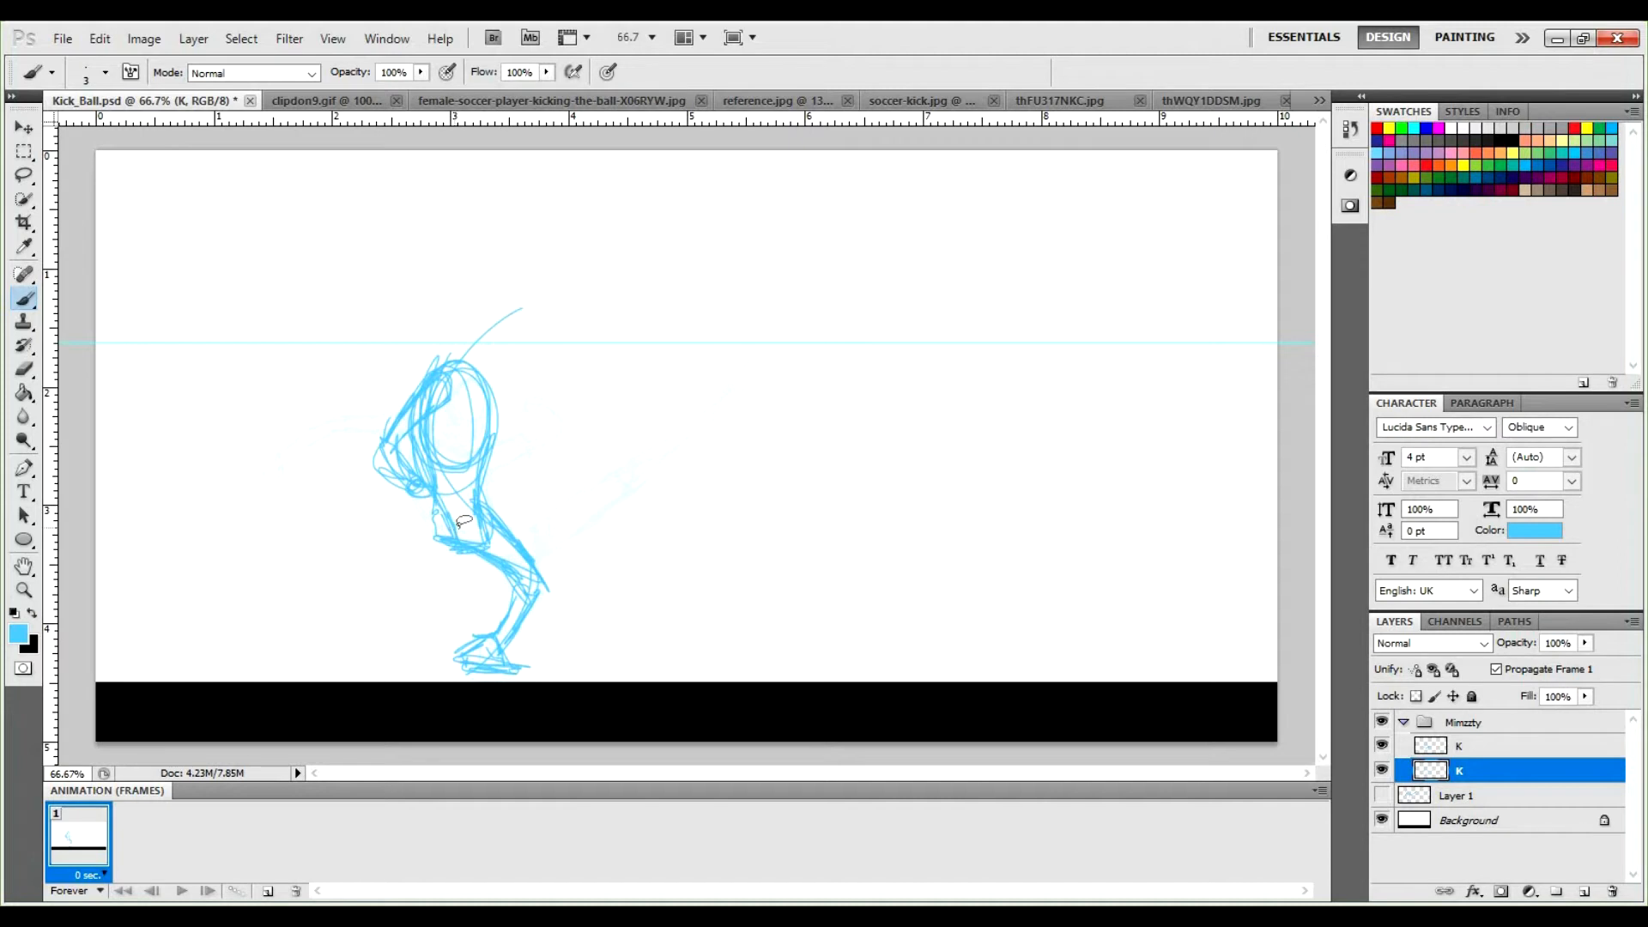
Lasso the torso, arm and pelvis, move them slightly up and backward away from the front leg, and deselect.
{"action": "key", "text": "l"}
{"action": "mouse_move", "coordinate": [448, 589]}
{"action": "left_mouse_down"}
{"action": "mouse_move", "coordinate": [371, 331]}
{"action": "mouse_move", "coordinate": [515, 441]}
{"action": "mouse_move", "coordinate": [507, 534]}
{"action": "mouse_move", "coordinate": [439, 592]}
{"action": "left_mouse_up"}
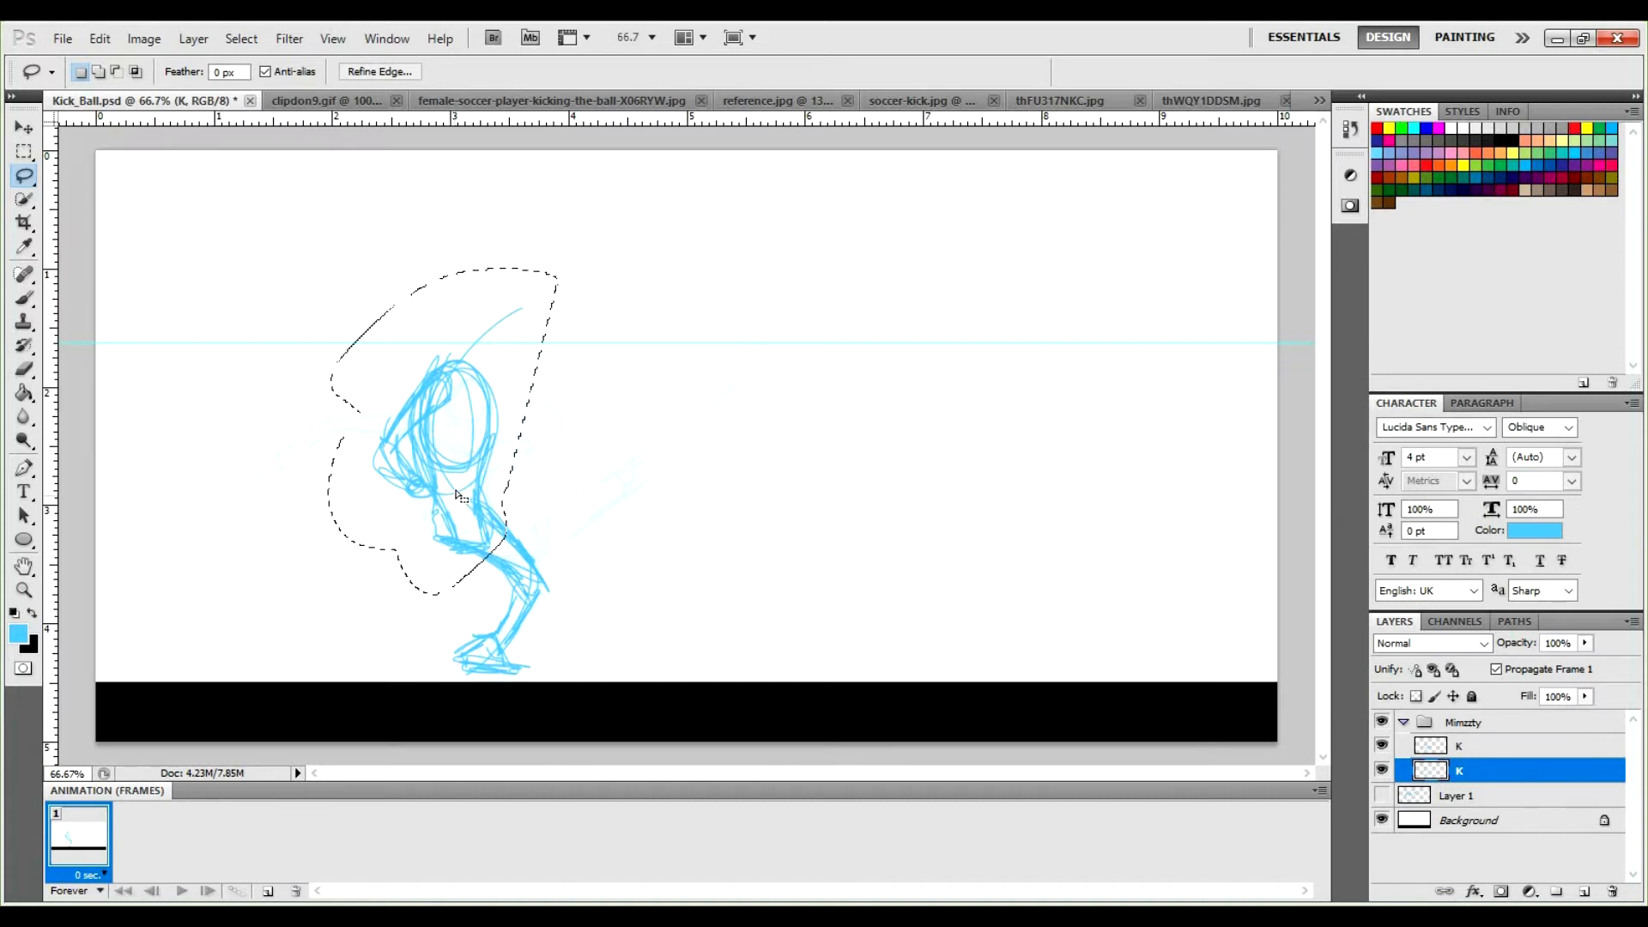
{"action": "key", "text": "v"}
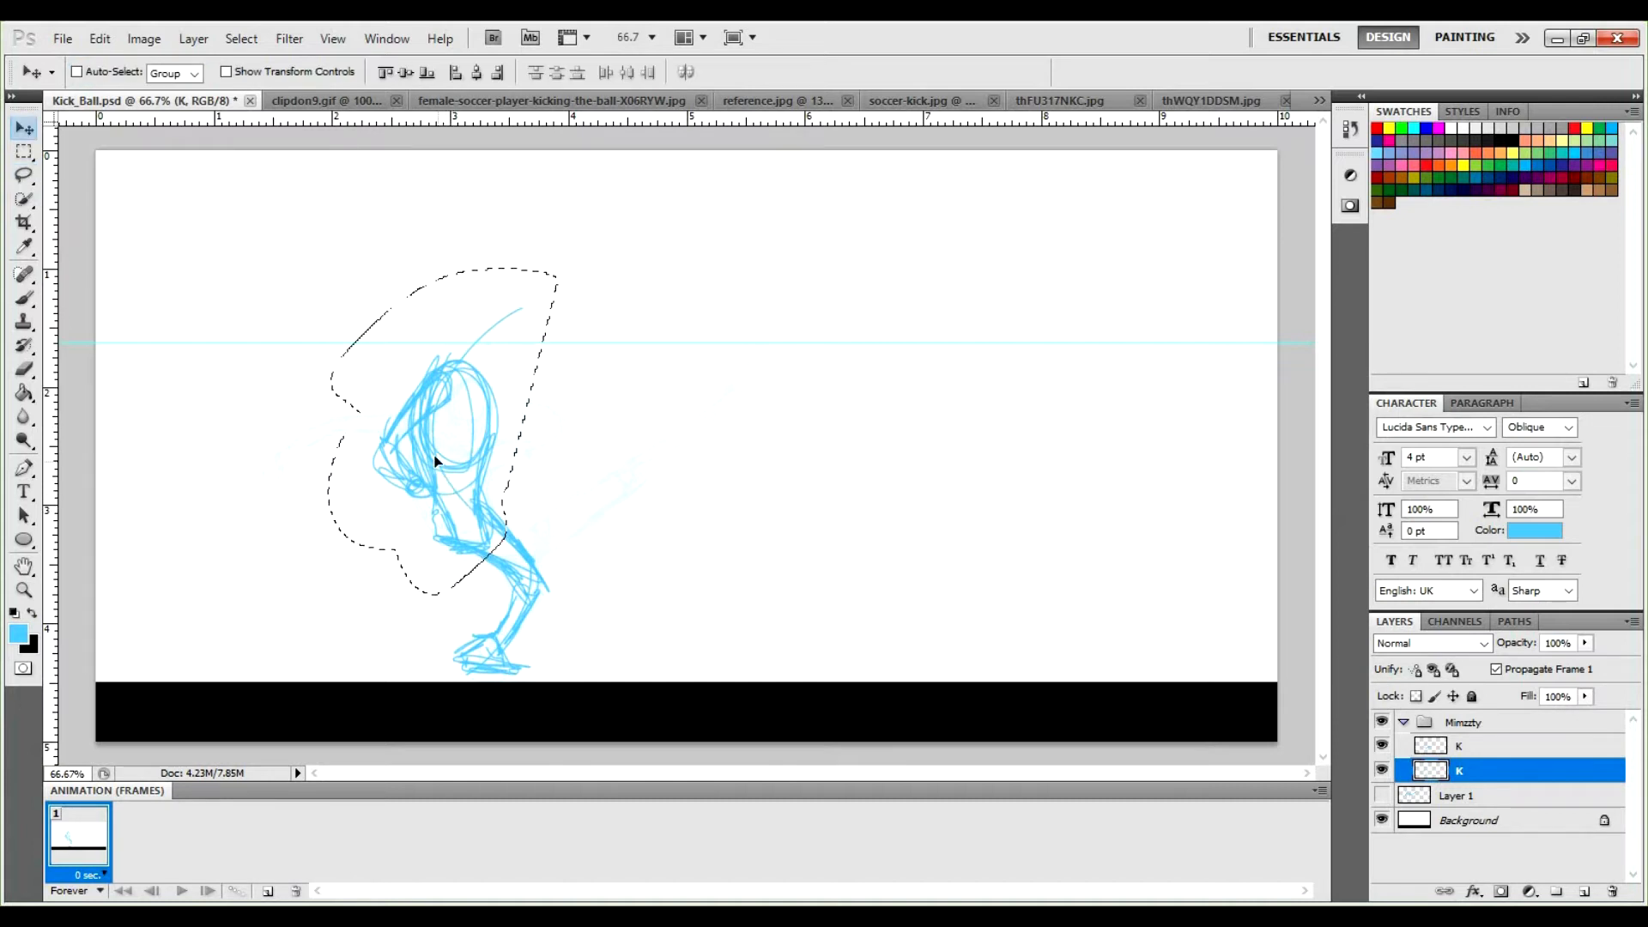
{"action": "left_click_drag", "start_coordinate": [447, 487], "coordinate": [439, 461]}
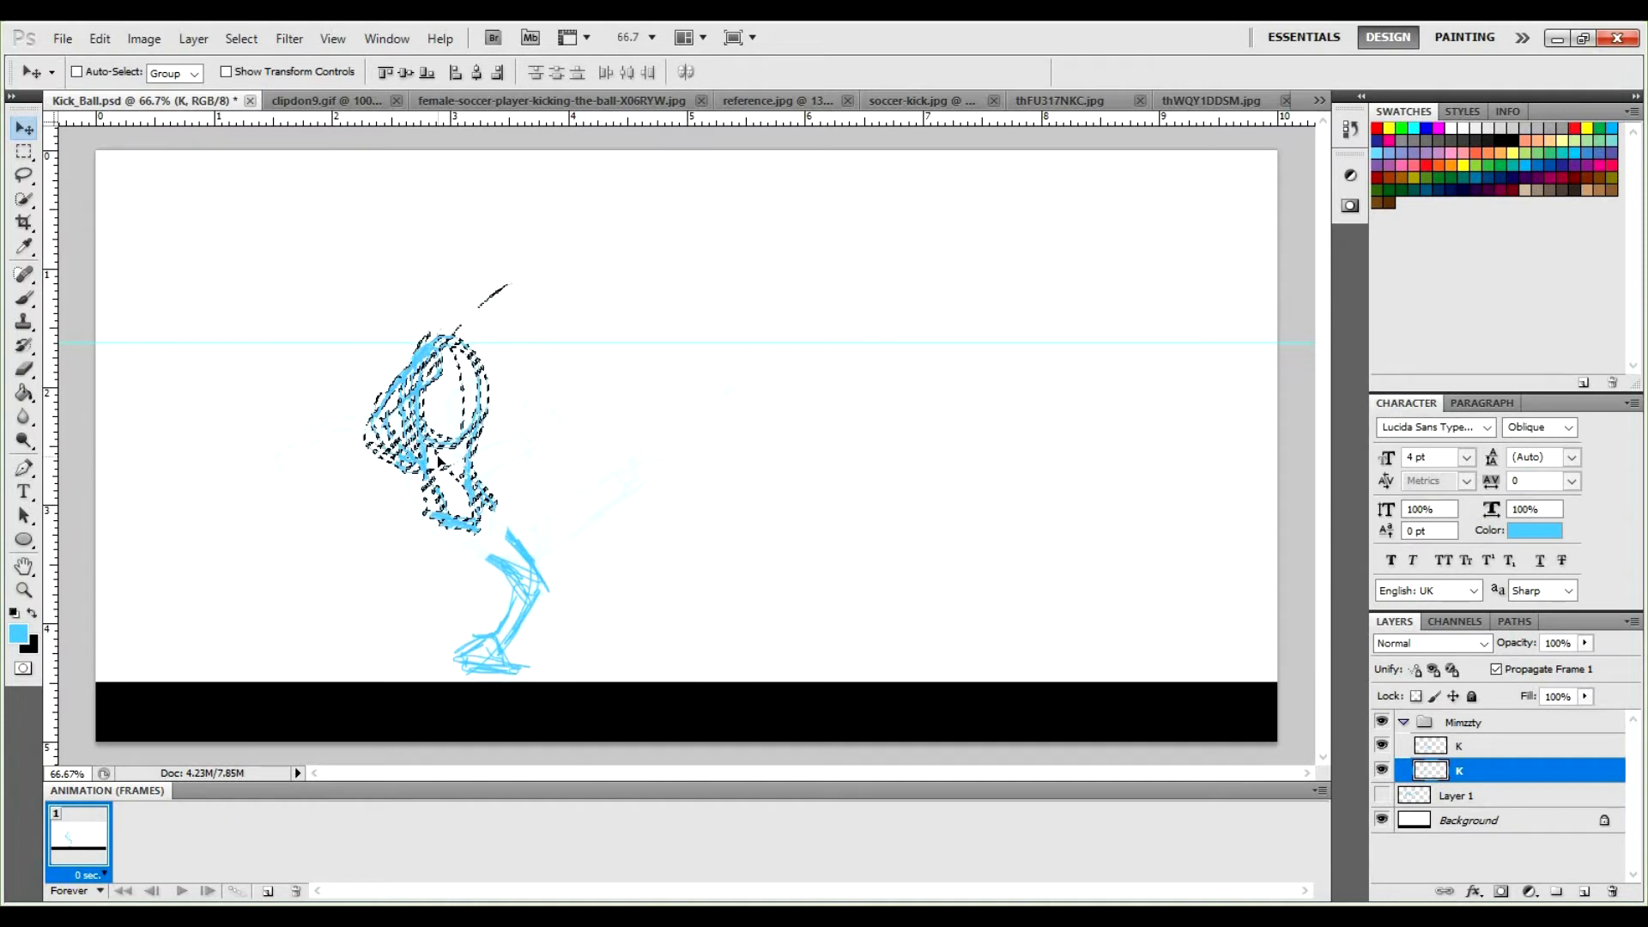
{"action": "key", "text": "m"}
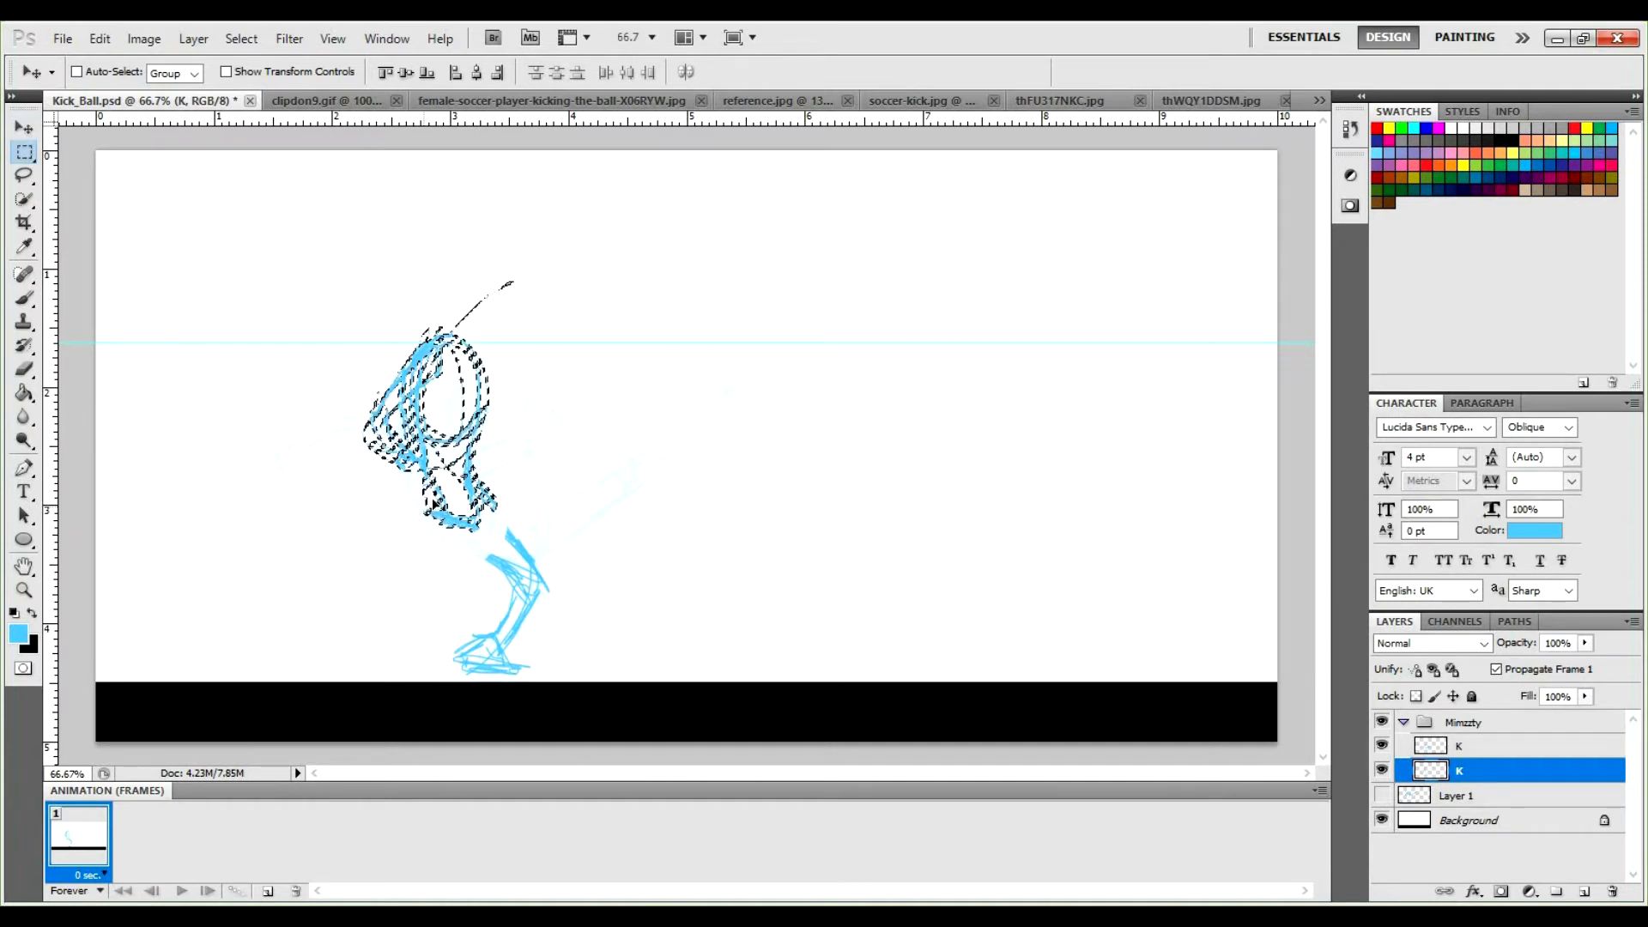
{"action": "key", "text": "ctrl+d"}
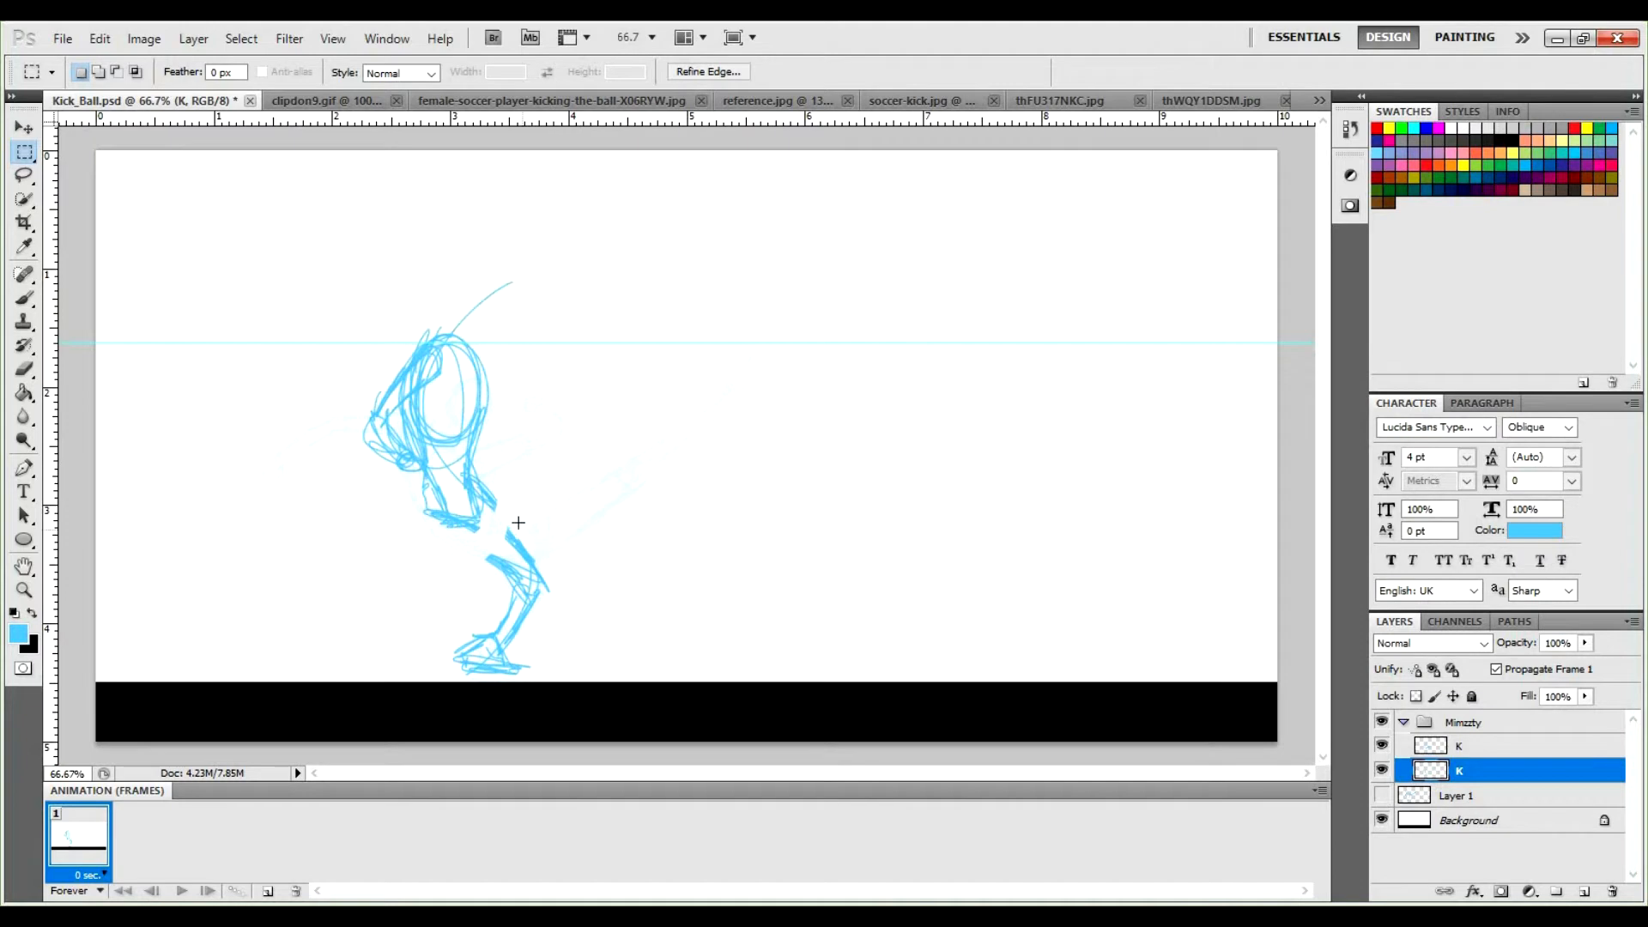
Redraw the front leg's thigh lines with the brush to close the gap between the pelvis and knee.
{"action": "key", "text": "b"}
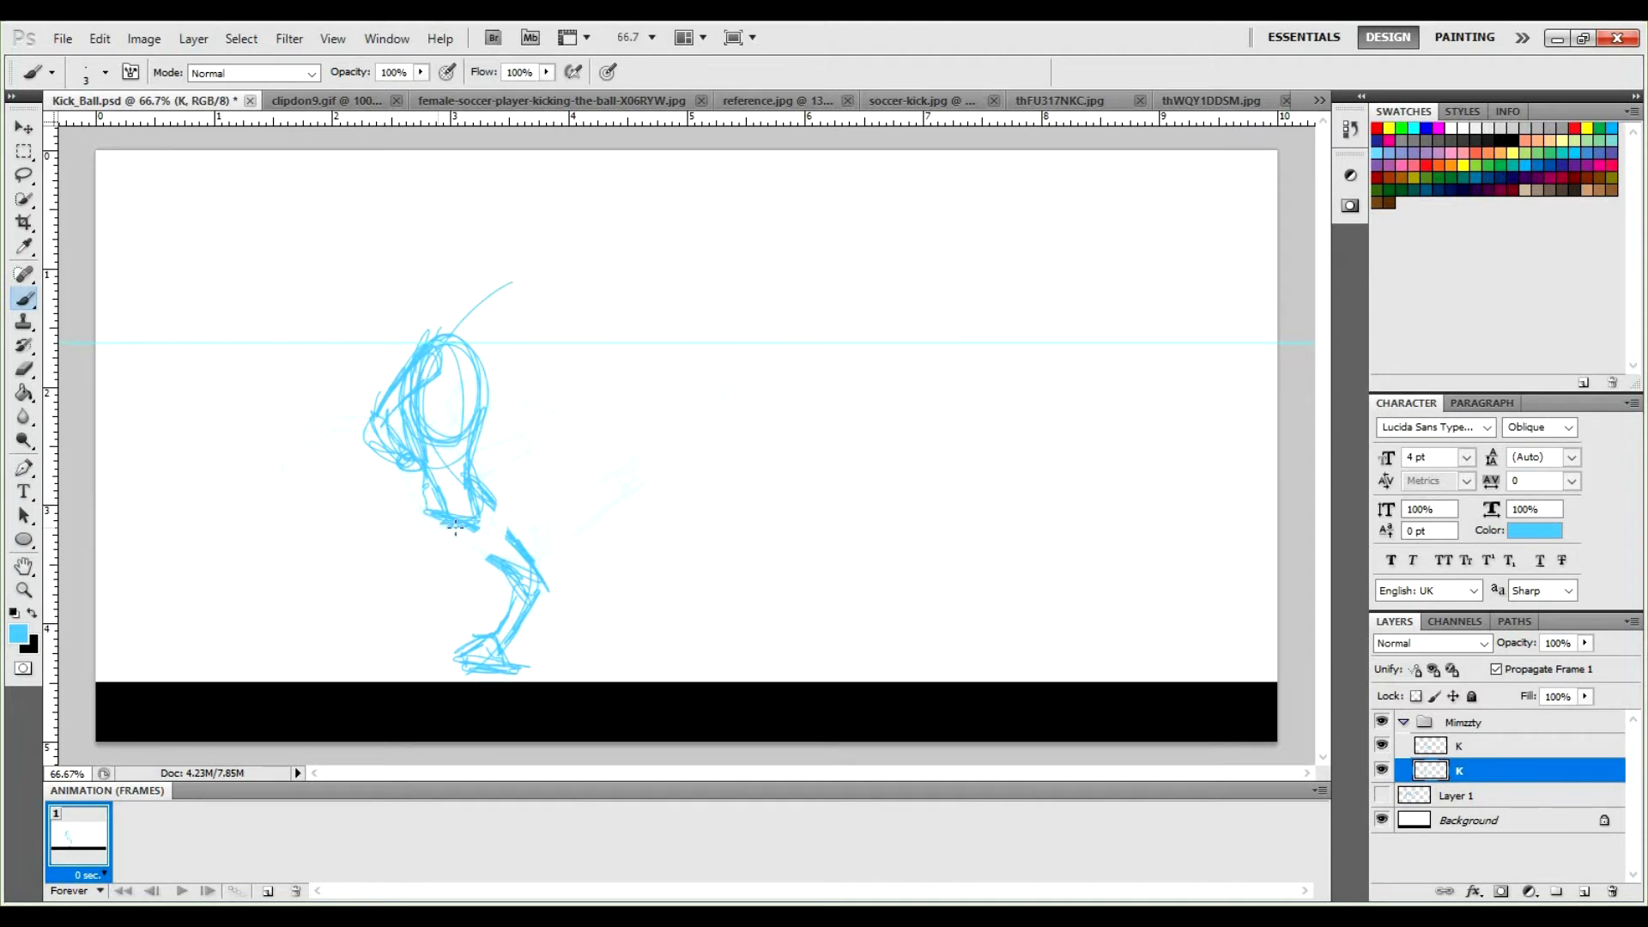
{"action": "mouse_move", "coordinate": [505, 566]}
{"action": "left_mouse_down"}
{"action": "mouse_move", "coordinate": [505, 523]}
{"action": "mouse_move", "coordinate": [468, 486]}
{"action": "mouse_move", "coordinate": [526, 542]}
{"action": "mouse_move", "coordinate": [490, 509]}
{"action": "mouse_move", "coordinate": [526, 543]}
{"action": "left_mouse_up"}
{"action": "mouse_move", "coordinate": [525, 543]}
{"action": "left_mouse_down"}
{"action": "mouse_move", "coordinate": [494, 513]}
{"action": "mouse_move", "coordinate": [511, 531]}
{"action": "left_mouse_up"}
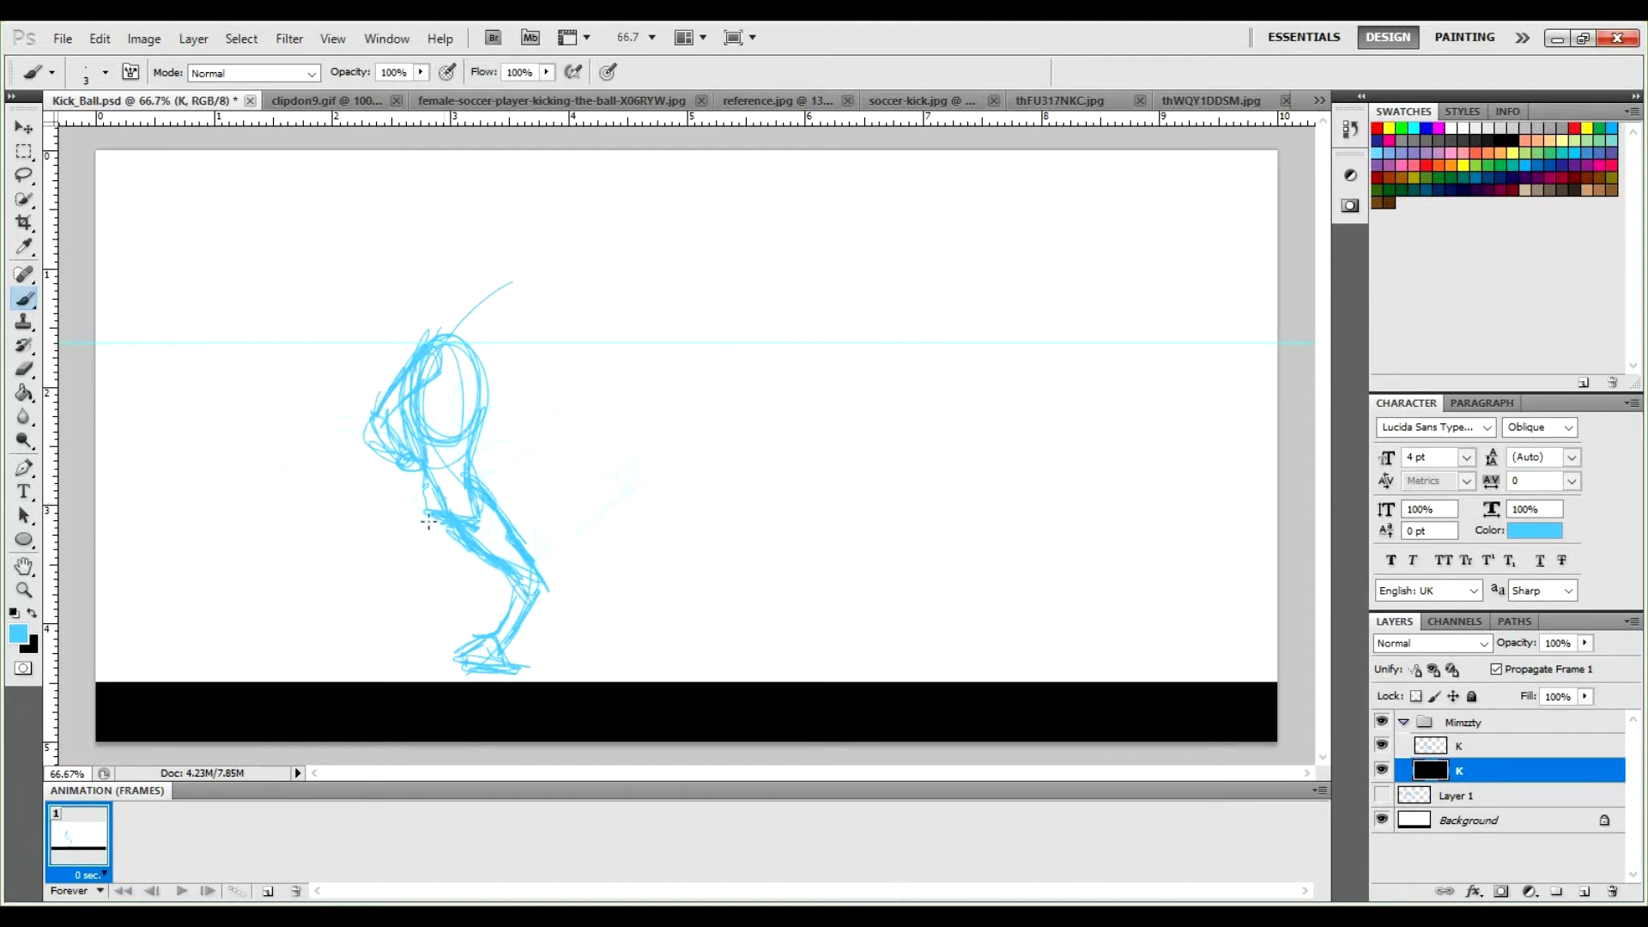
Sketch the trailing leg with its thigh hanging down, shin bent backward, and foot pointing behind the body.
{"action": "left_click_drag", "start_coordinate": [427, 488], "coordinate": [452, 589]}
{"action": "left_click_drag", "start_coordinate": [466, 478], "coordinate": [472, 584]}
{"action": "mouse_move", "coordinate": [370, 536]}
{"action": "left_mouse_down"}
{"action": "mouse_move", "coordinate": [409, 566]}
{"action": "mouse_move", "coordinate": [352, 538]}
{"action": "mouse_move", "coordinate": [423, 594]}
{"action": "mouse_move", "coordinate": [357, 539]}
{"action": "mouse_move", "coordinate": [432, 589]}
{"action": "mouse_move", "coordinate": [470, 586]}
{"action": "left_mouse_up"}
{"action": "mouse_move", "coordinate": [353, 515]}
{"action": "left_mouse_down"}
{"action": "mouse_move", "coordinate": [305, 554]}
{"action": "mouse_move", "coordinate": [355, 539]}
{"action": "left_mouse_up"}
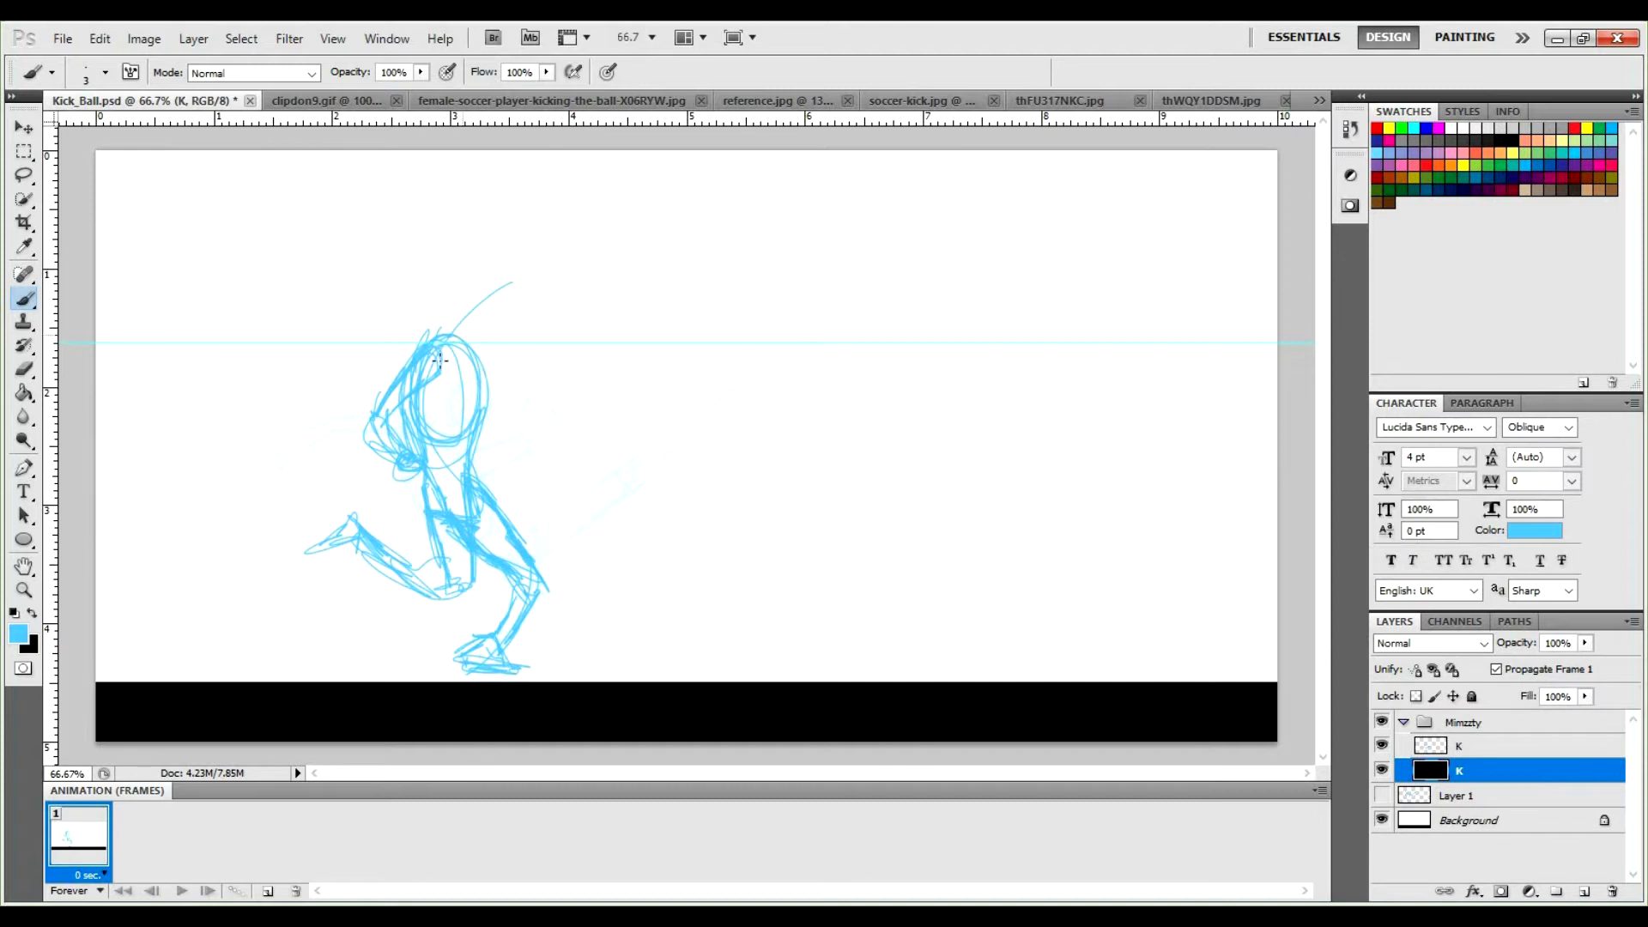
Sketch the round head at the upper end of the line of action and the front arm reaching forward to a closed hand.
{"action": "mouse_move", "coordinate": [467, 319]}
{"action": "left_mouse_down"}
{"action": "mouse_move", "coordinate": [502, 309]}
{"action": "mouse_move", "coordinate": [481, 288]}
{"action": "mouse_move", "coordinate": [469, 324]}
{"action": "mouse_move", "coordinate": [487, 364]}
{"action": "left_mouse_up"}
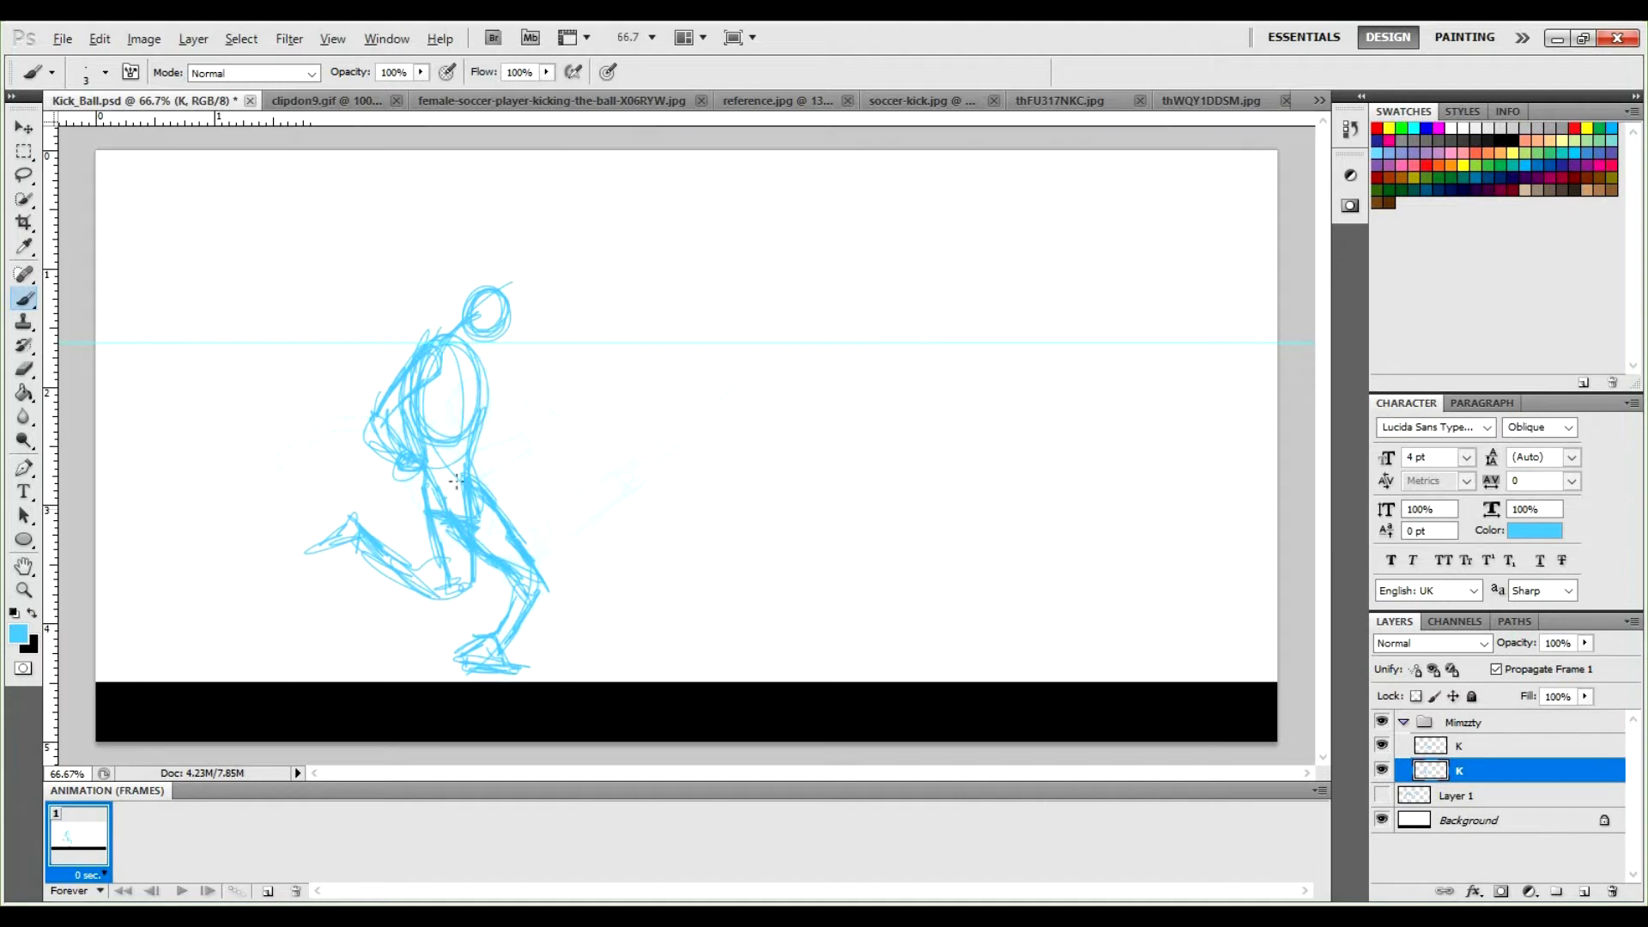
{"action": "mouse_move", "coordinate": [464, 352]}
{"action": "left_mouse_down"}
{"action": "mouse_move", "coordinate": [585, 328]}
{"action": "mouse_move", "coordinate": [485, 359]}
{"action": "left_mouse_up"}
{"action": "key", "text": "ctrl+z"}
{"action": "mouse_move", "coordinate": [637, 325]}
{"action": "left_mouse_down"}
{"action": "mouse_move", "coordinate": [510, 333]}
{"action": "mouse_move", "coordinate": [635, 316]}
{"action": "mouse_move", "coordinate": [598, 321]}
{"action": "left_mouse_up"}
{"action": "key", "text": "e"}
{"action": "key", "text": "b"}
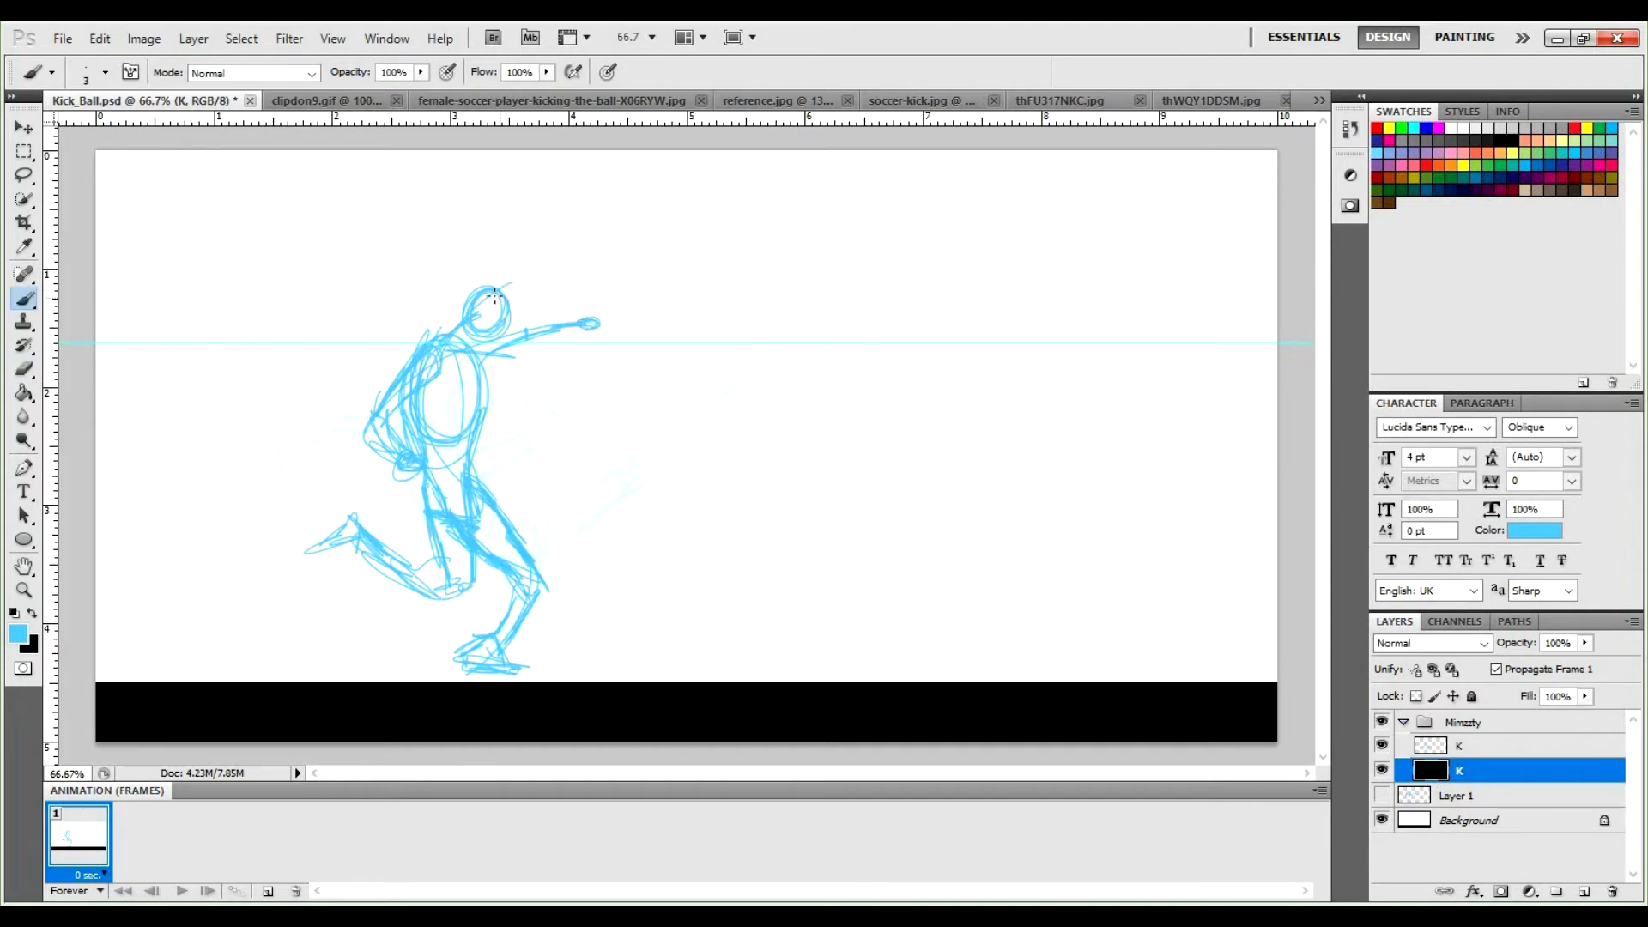
Erase the leftover line of action crossing and sticking out of the head.
{"action": "key", "text": "e"}
{"action": "mouse_move", "coordinate": [519, 287]}
{"action": "left_mouse_down"}
{"action": "mouse_move", "coordinate": [518, 273]}
{"action": "mouse_move", "coordinate": [490, 309]}
{"action": "left_mouse_up"}
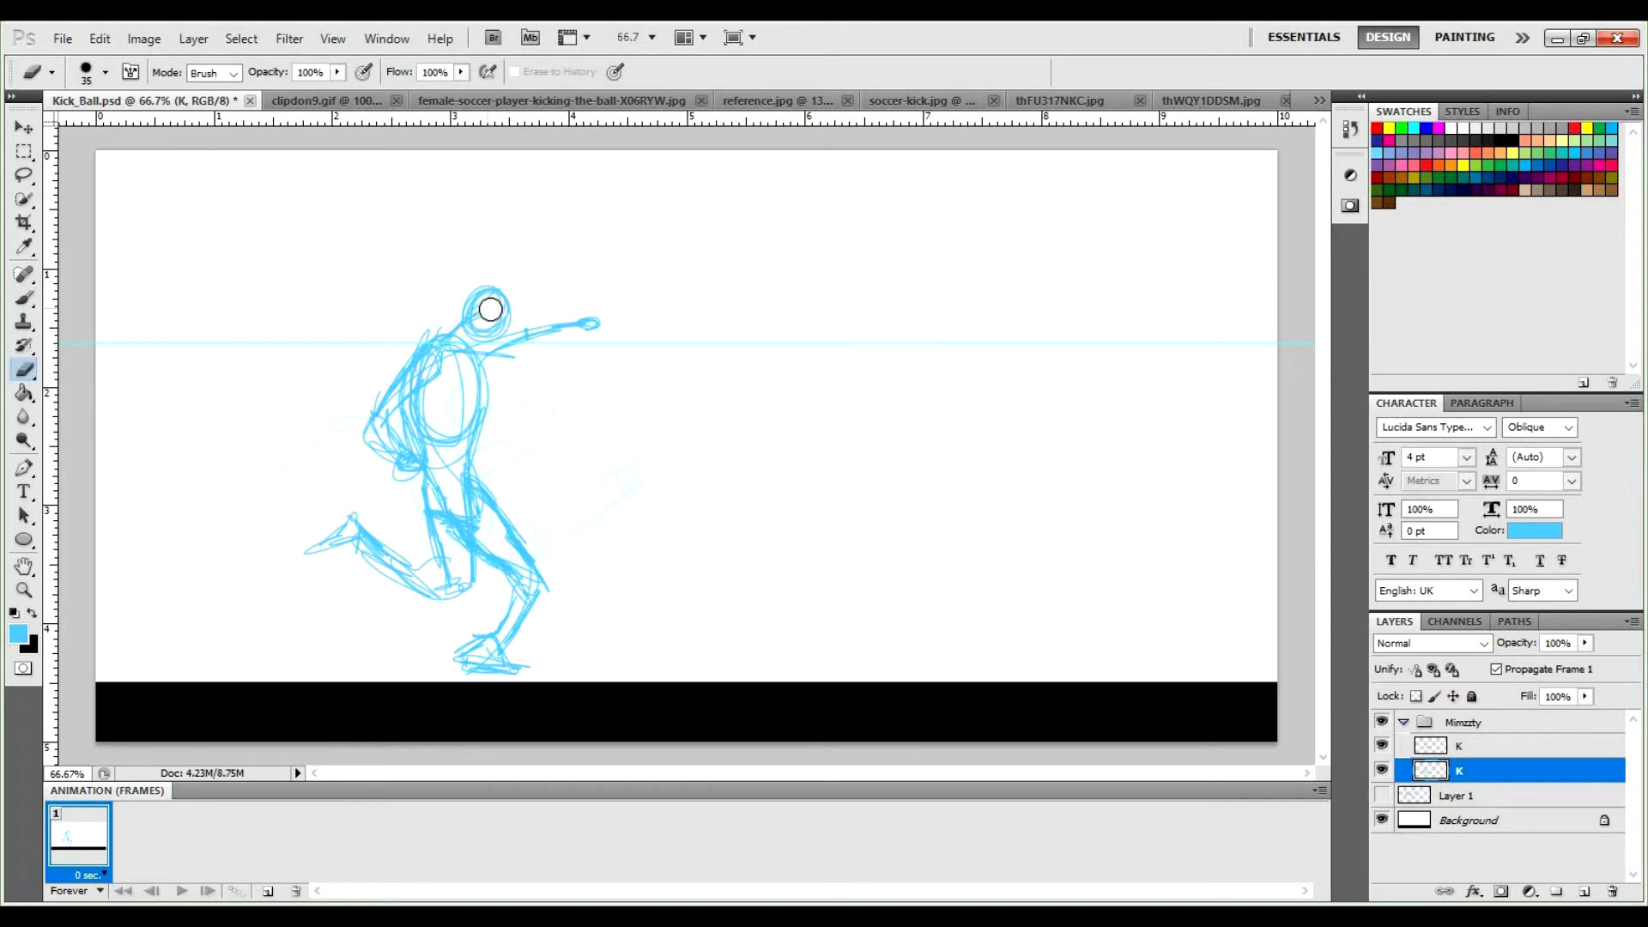
{"action": "key", "text": "b"}
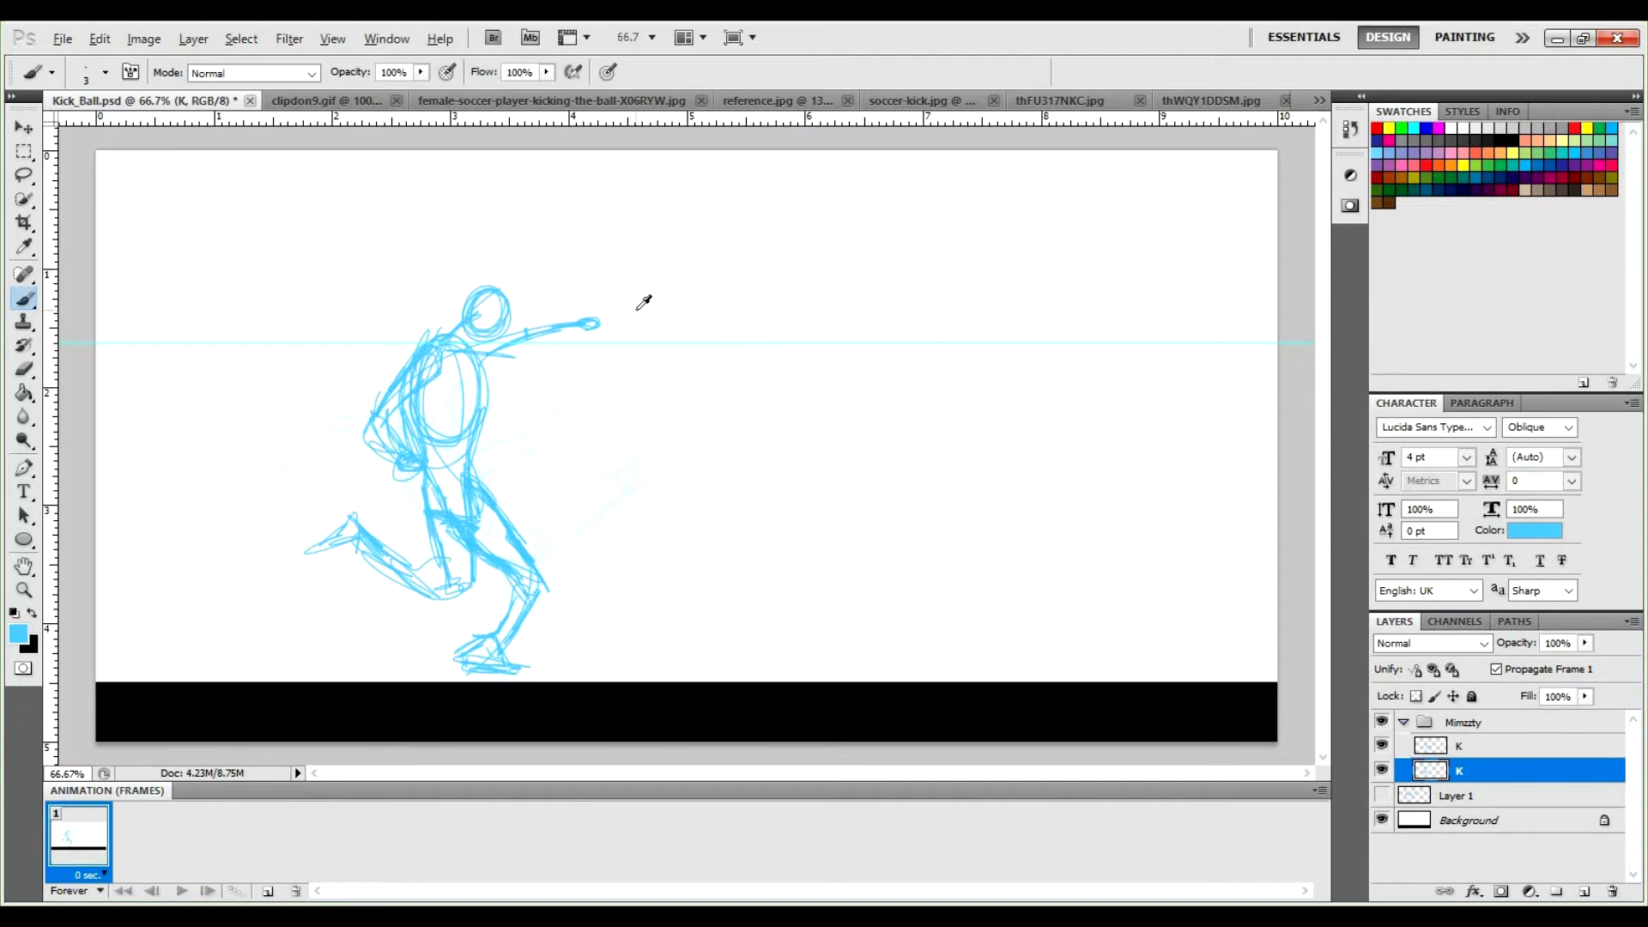
{"action": "key", "text": "alt"}
{"action": "key", "text": "alt"}
{"action": "mouse_move", "coordinate": [655, 401]}
{"action": "left_mouse_down"}
{"action": "mouse_move", "coordinate": [743, 404]}
{"action": "mouse_move", "coordinate": [687, 418]}
{"action": "mouse_move", "coordinate": [616, 403]}
{"action": "mouse_move", "coordinate": [624, 436]}
{"action": "left_mouse_up"}
{"action": "mouse_move", "coordinate": [639, 351]}
{"action": "left_mouse_down"}
{"action": "mouse_move", "coordinate": [640, 434]}
{"action": "mouse_move", "coordinate": [795, 412]}
{"action": "mouse_move", "coordinate": [630, 416]}
{"action": "mouse_move", "coordinate": [819, 396]}
{"action": "mouse_move", "coordinate": [826, 369]}
{"action": "mouse_move", "coordinate": [816, 388]}
{"action": "mouse_move", "coordinate": [805, 318]}
{"action": "mouse_move", "coordinate": [725, 144]}
{"action": "mouse_move", "coordinate": [778, 338]}
{"action": "mouse_move", "coordinate": [795, 443]}
{"action": "mouse_move", "coordinate": [784, 482]}
{"action": "mouse_move", "coordinate": [795, 428]}
{"action": "mouse_move", "coordinate": [783, 485]}
{"action": "mouse_move", "coordinate": [797, 400]}
{"action": "mouse_move", "coordinate": [773, 524]}
{"action": "mouse_move", "coordinate": [784, 403]}
{"action": "left_mouse_up"}
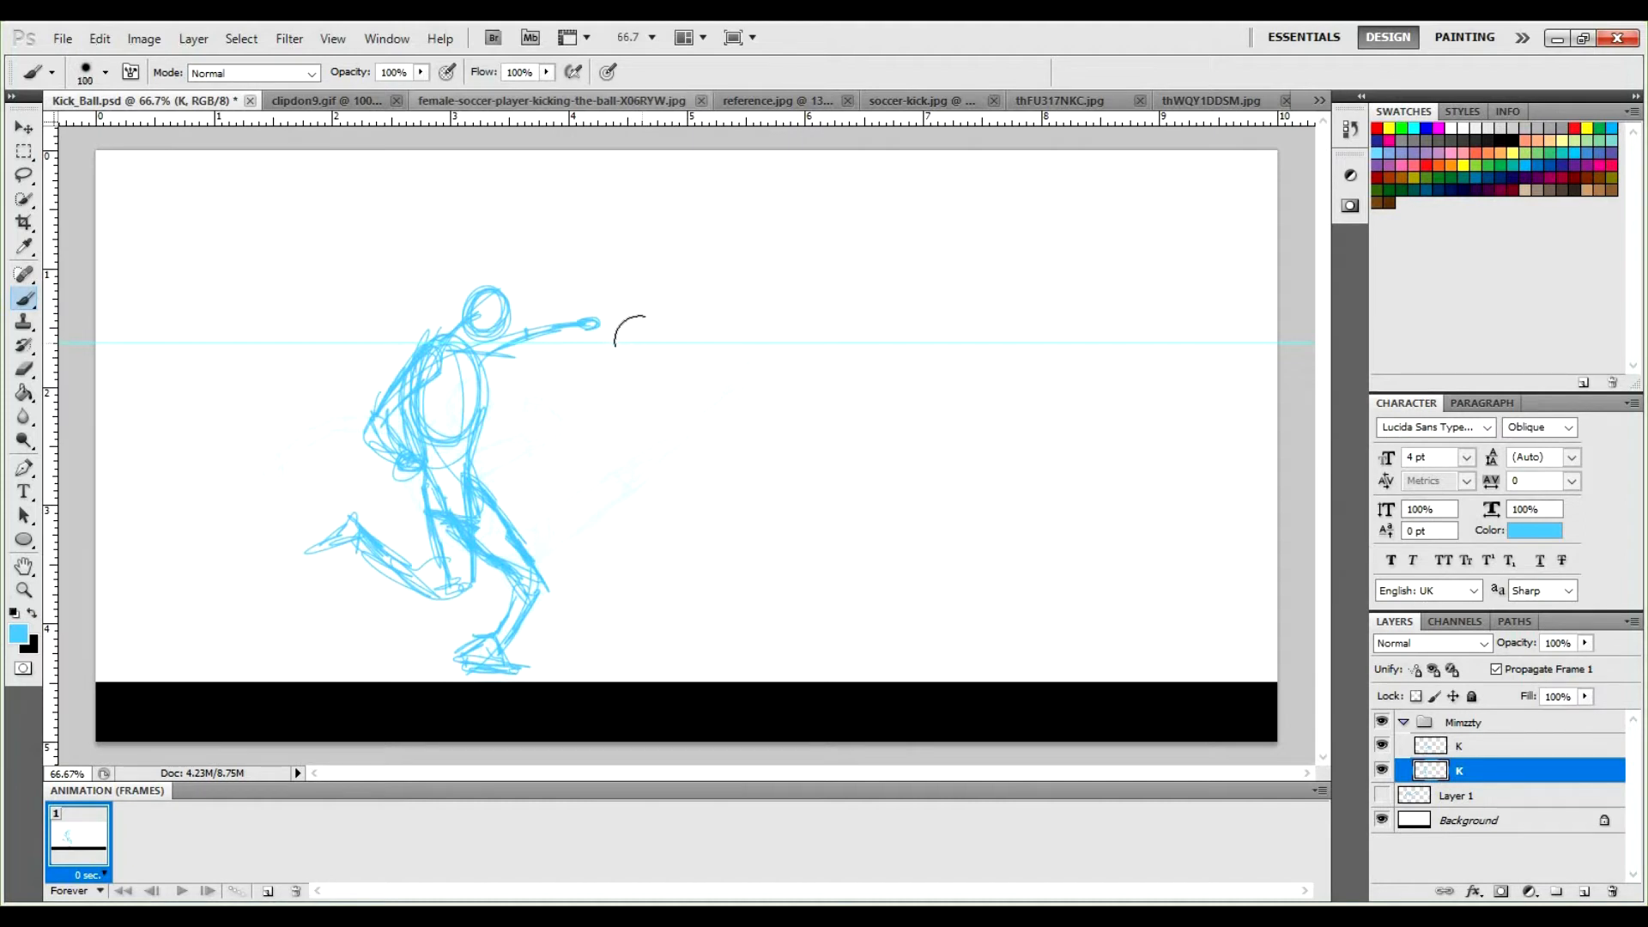
{"action": "key", "text": "e"}
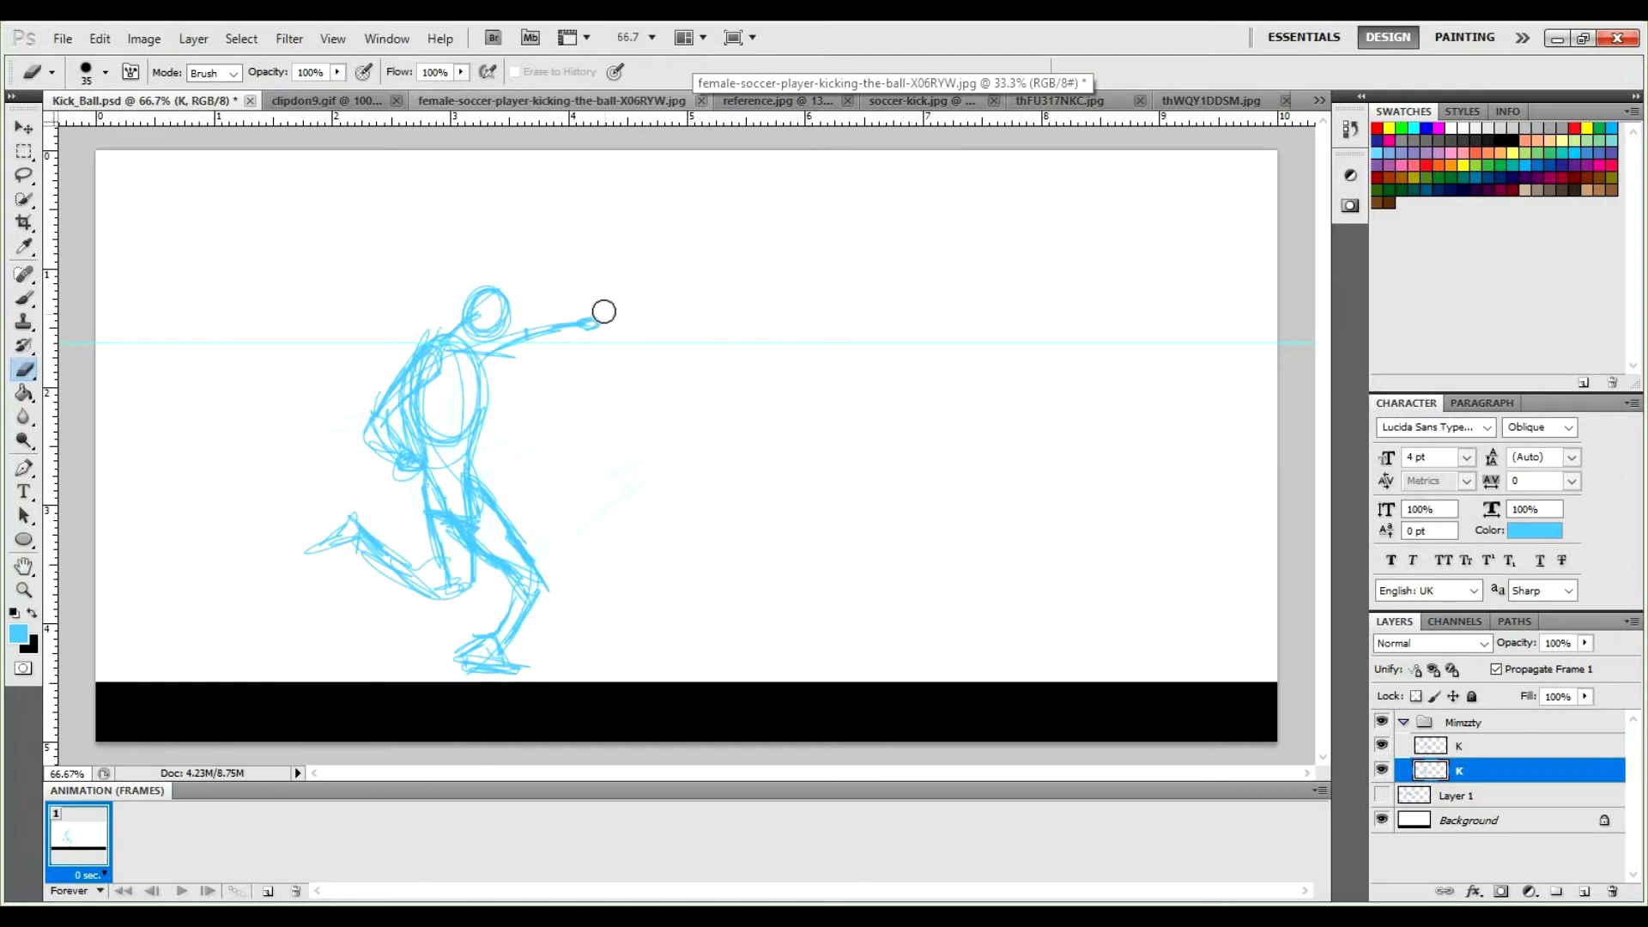
{"action": "mouse_move", "coordinate": [673, 314]}
{"action": "left_mouse_down"}
{"action": "mouse_move", "coordinate": [653, 159]}
{"action": "mouse_move", "coordinate": [619, 248]}
{"action": "mouse_move", "coordinate": [624, 447]}
{"action": "left_mouse_up"}
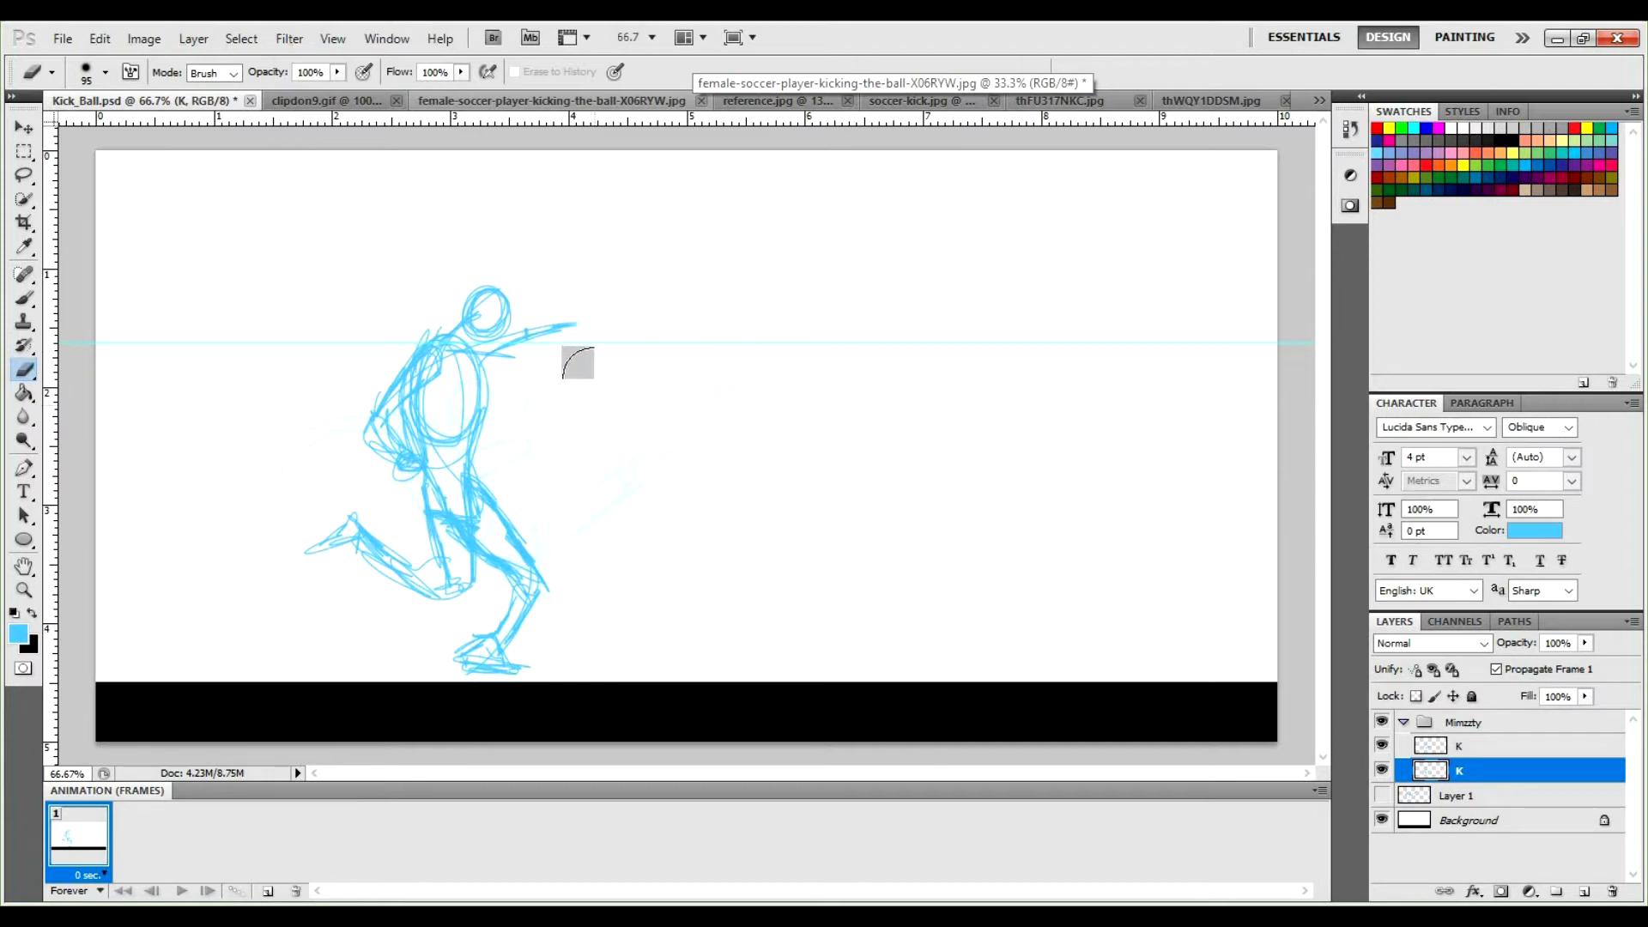
{"action": "key", "text": "ctrl+z"}
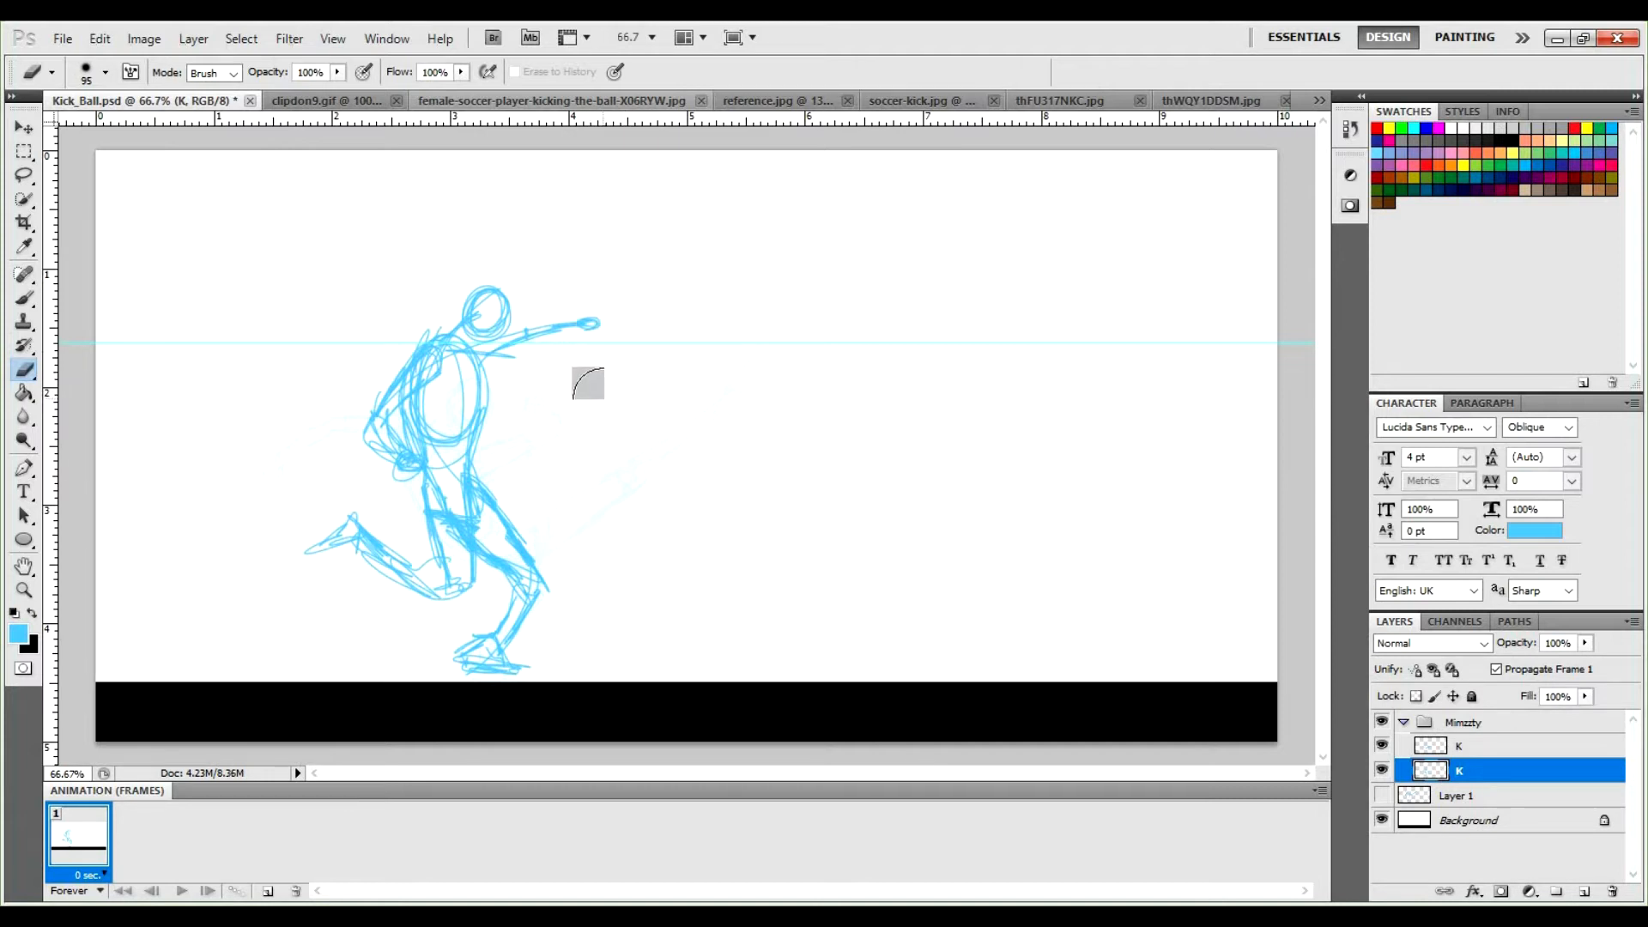
{"action": "left_click_drag", "start_coordinate": [682, 355], "coordinate": [678, 650]}
{"action": "left_click_drag", "start_coordinate": [610, 257], "coordinate": [625, 467]}
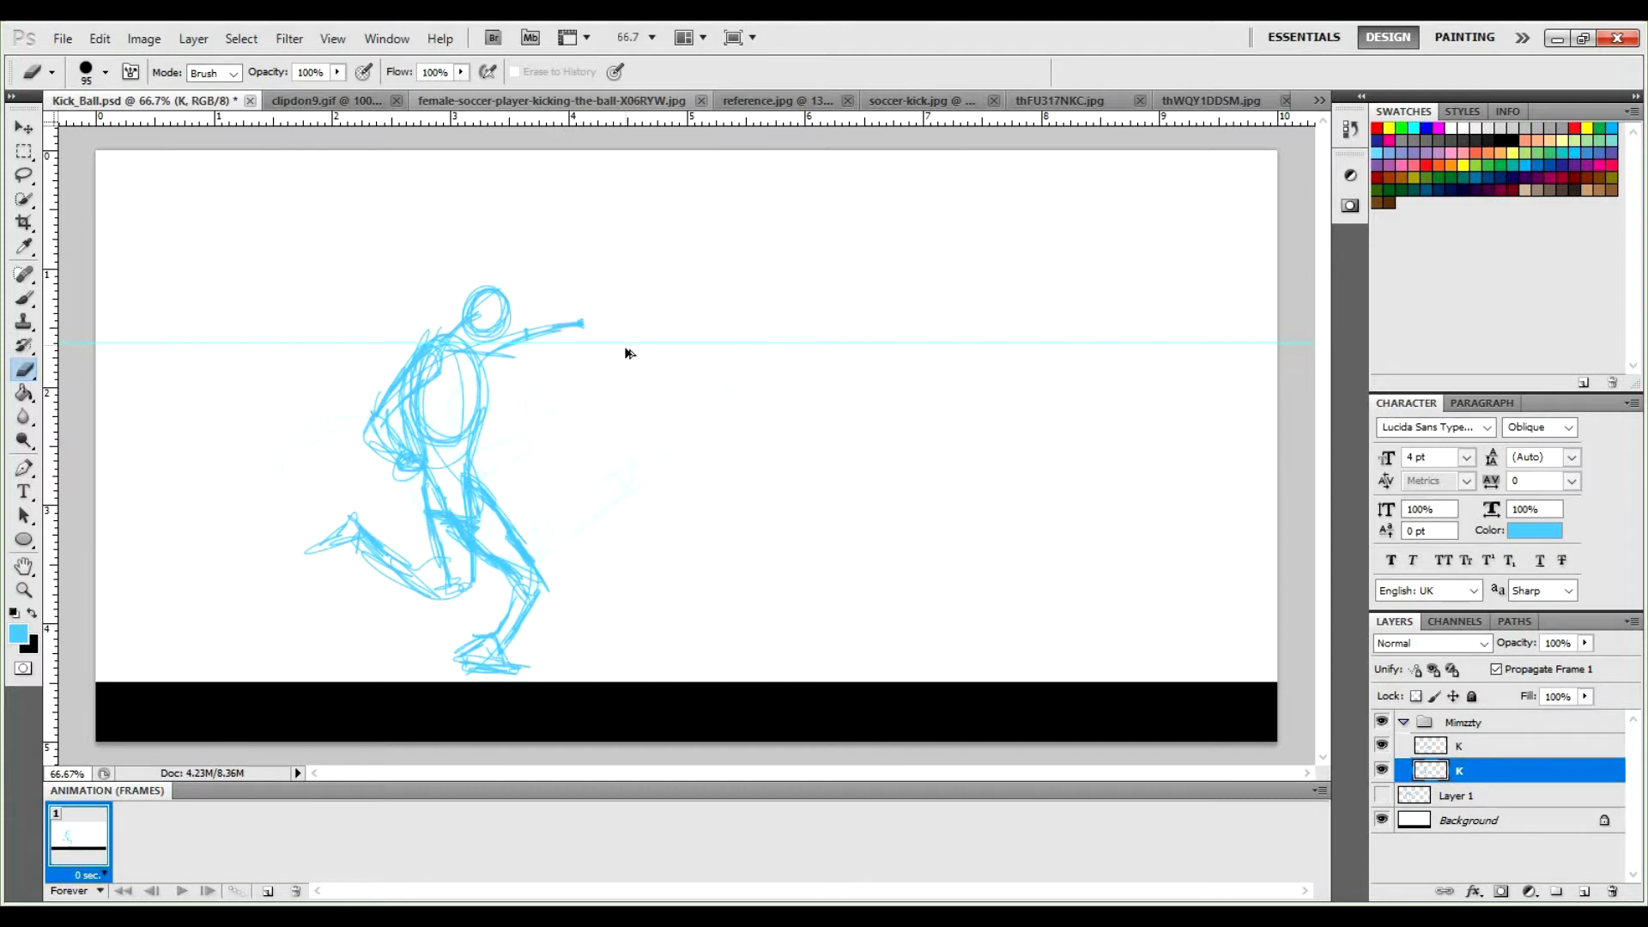
{"action": "key", "text": "ctrl+z"}
{"action": "key", "text": "b"}
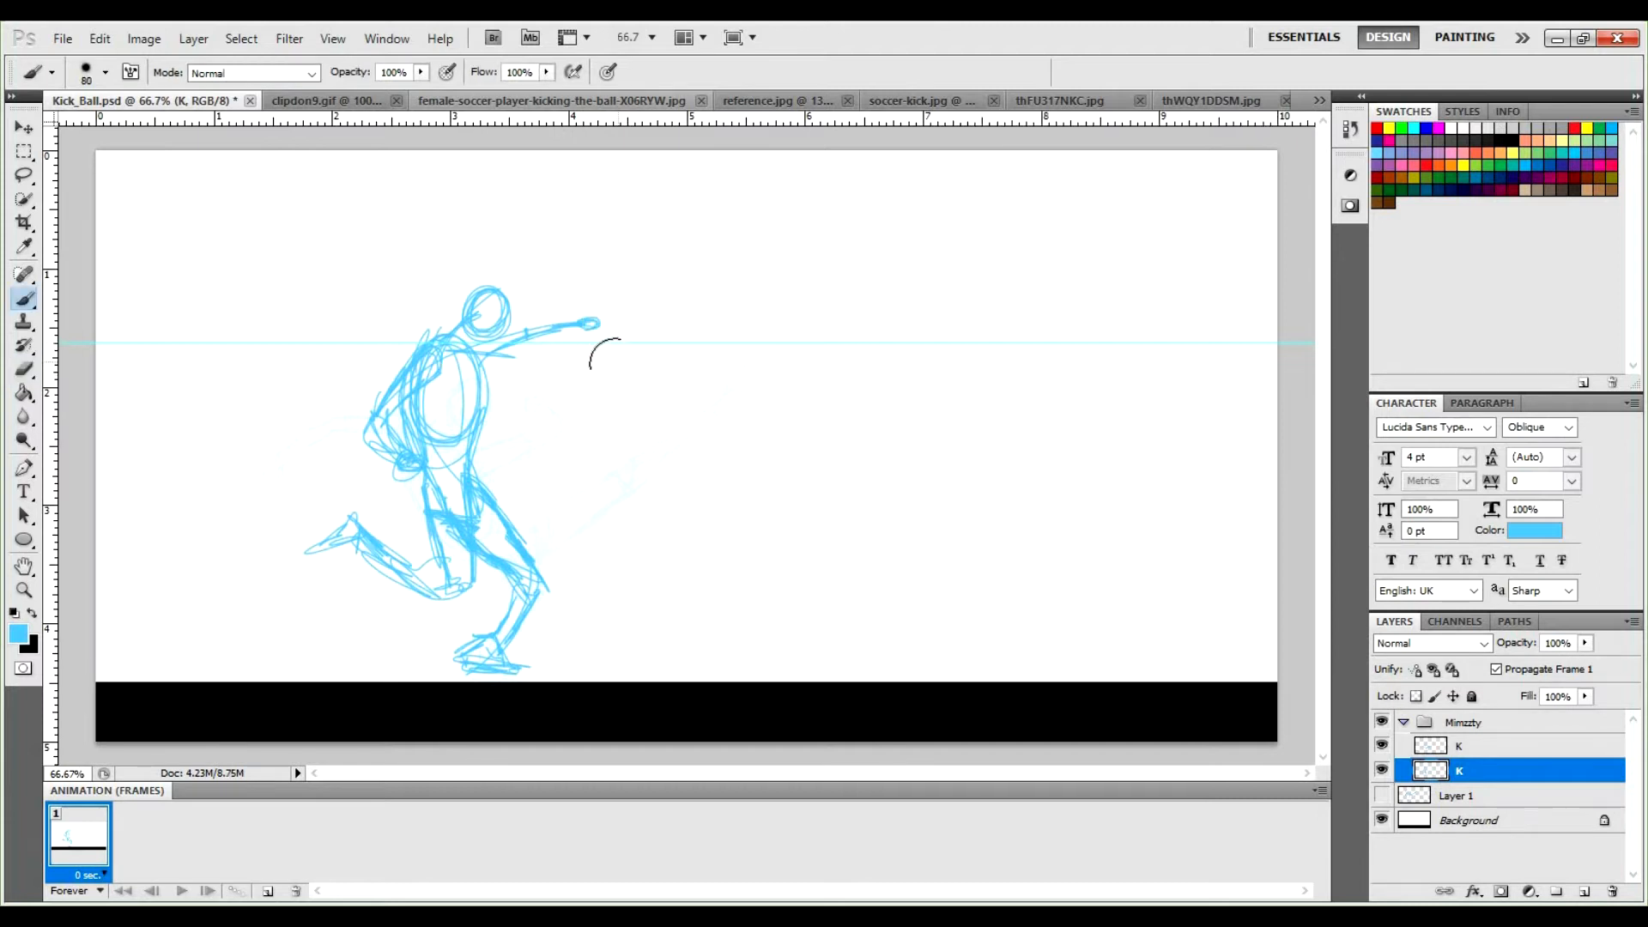
{"action": "key", "text": "bracketleft"}
{"action": "key", "text": "bracketleft"}
{"action": "key", "text": "space"}
Move the running pose down in small nudges until its front foot rests on the black ground strip.
{"action": "key", "text": "v"}
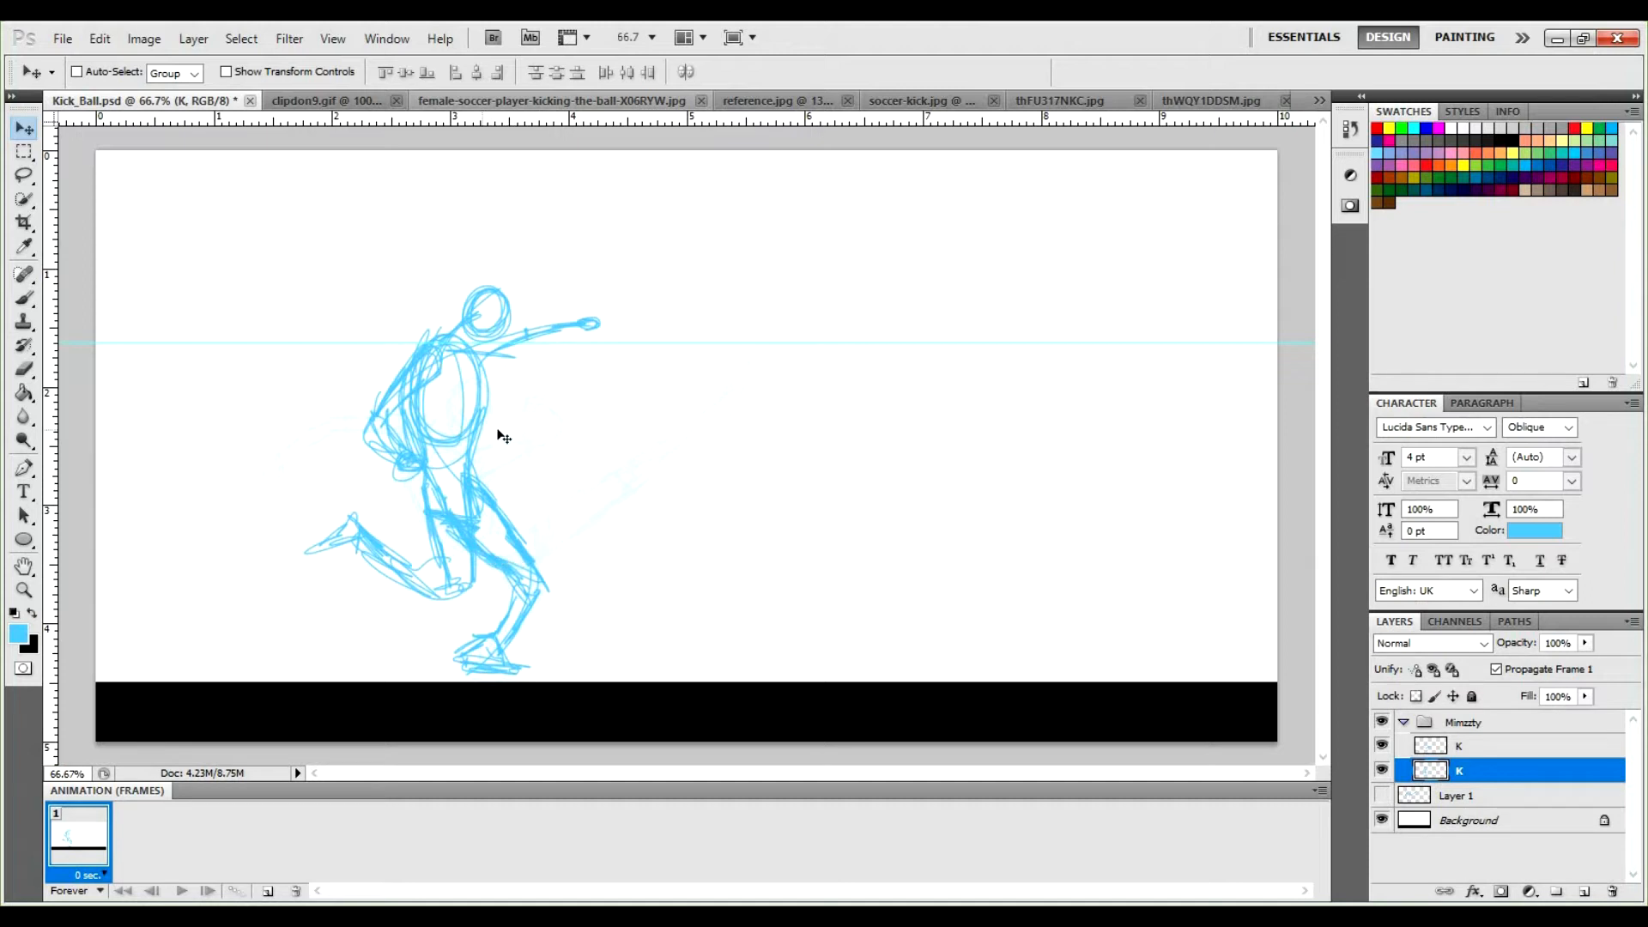
{"action": "key", "text": "shift+Down"}
{"action": "key", "text": "Down"}
{"action": "key", "text": "Down"}
{"action": "key", "text": "Down"}
{"action": "key", "text": "Down"}
{"action": "key", "text": "Down"}
{"action": "key", "text": "Down"}
{"action": "key", "text": "Down"}
{"action": "key", "text": "Down"}
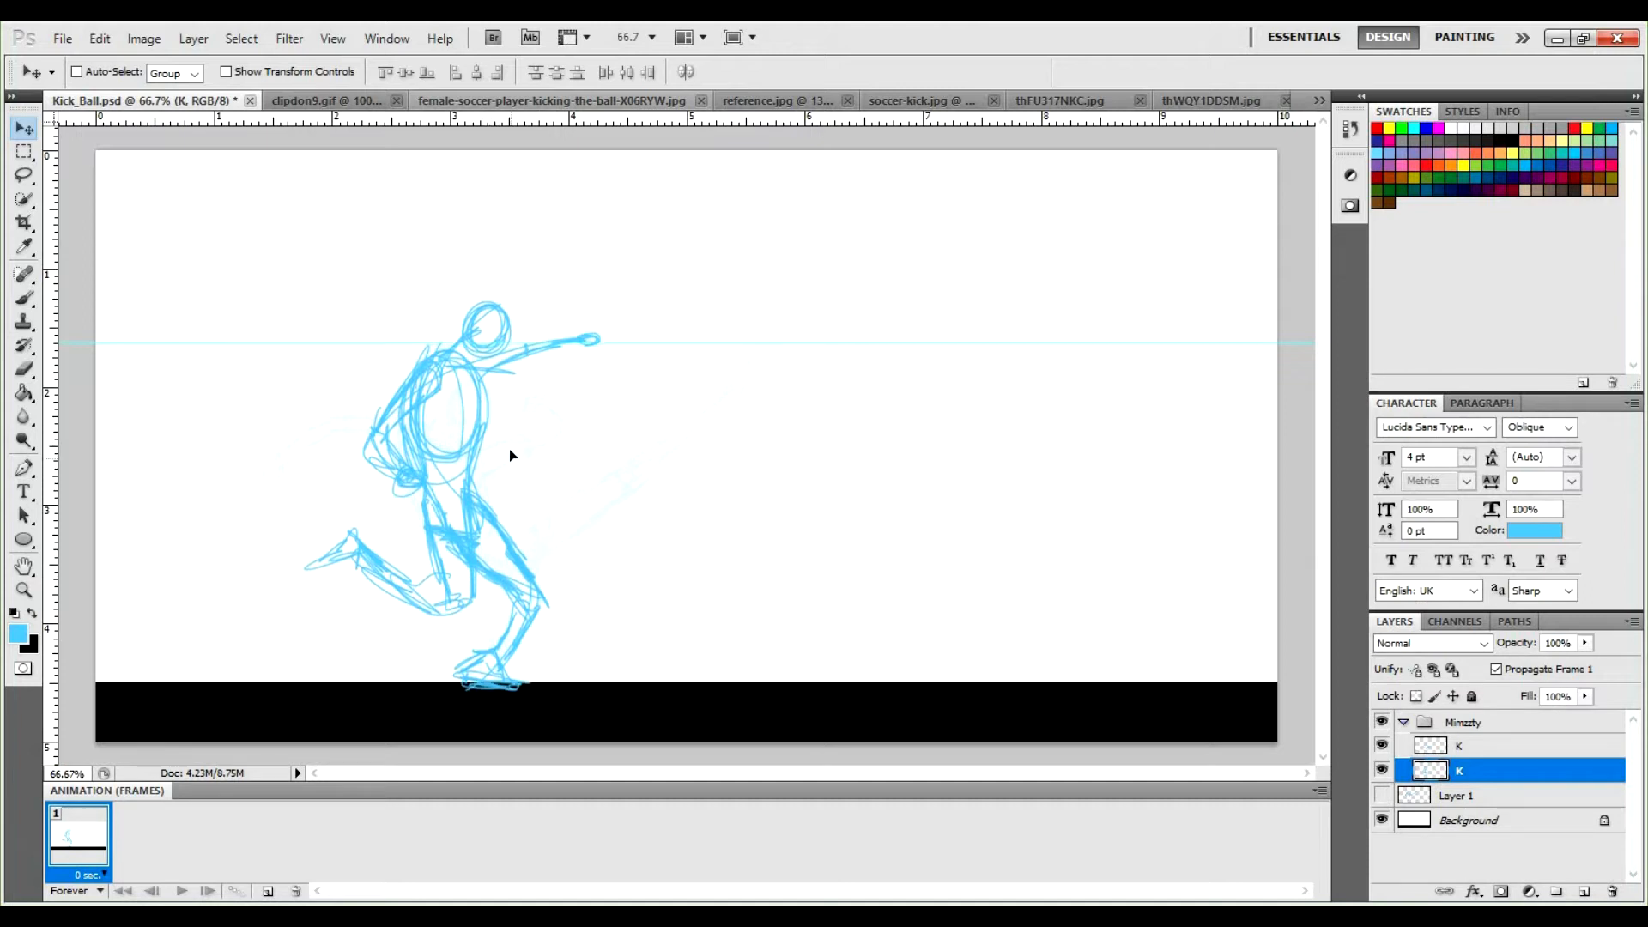
{"action": "key", "text": "shift+Up"}
{"action": "key", "text": "Down"}
{"action": "key", "text": "Down"}
{"action": "key", "text": "Down"}
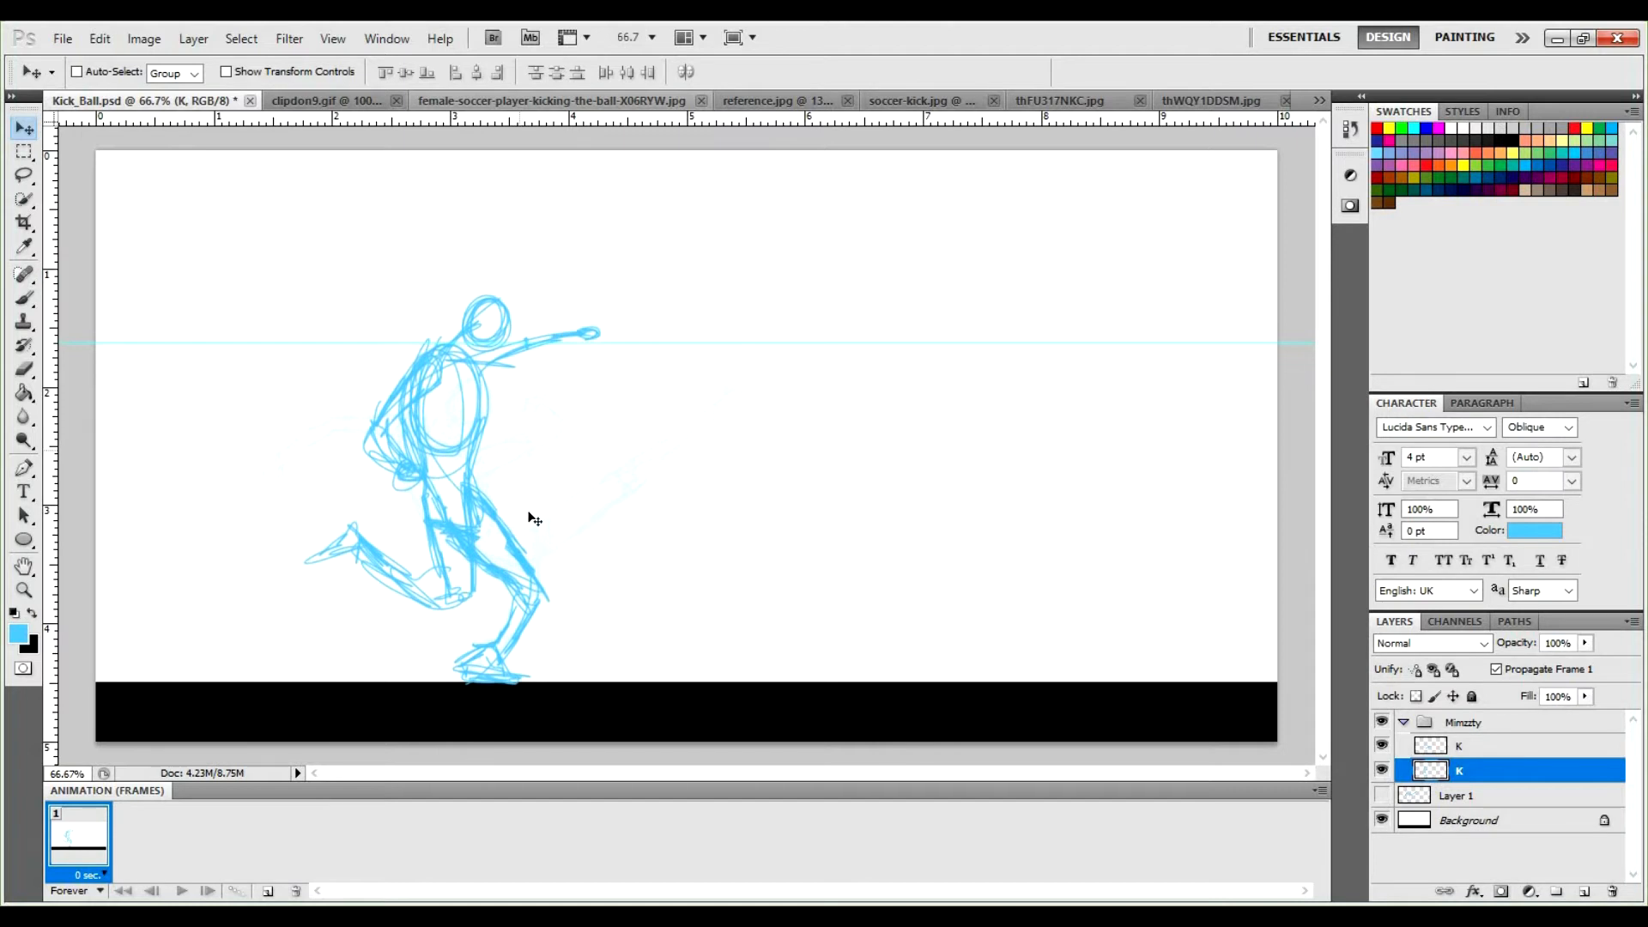
Reduce the eraser to 40 px and erase the stray line below the forward arm near the shoulder.
{"action": "key", "text": "b"}
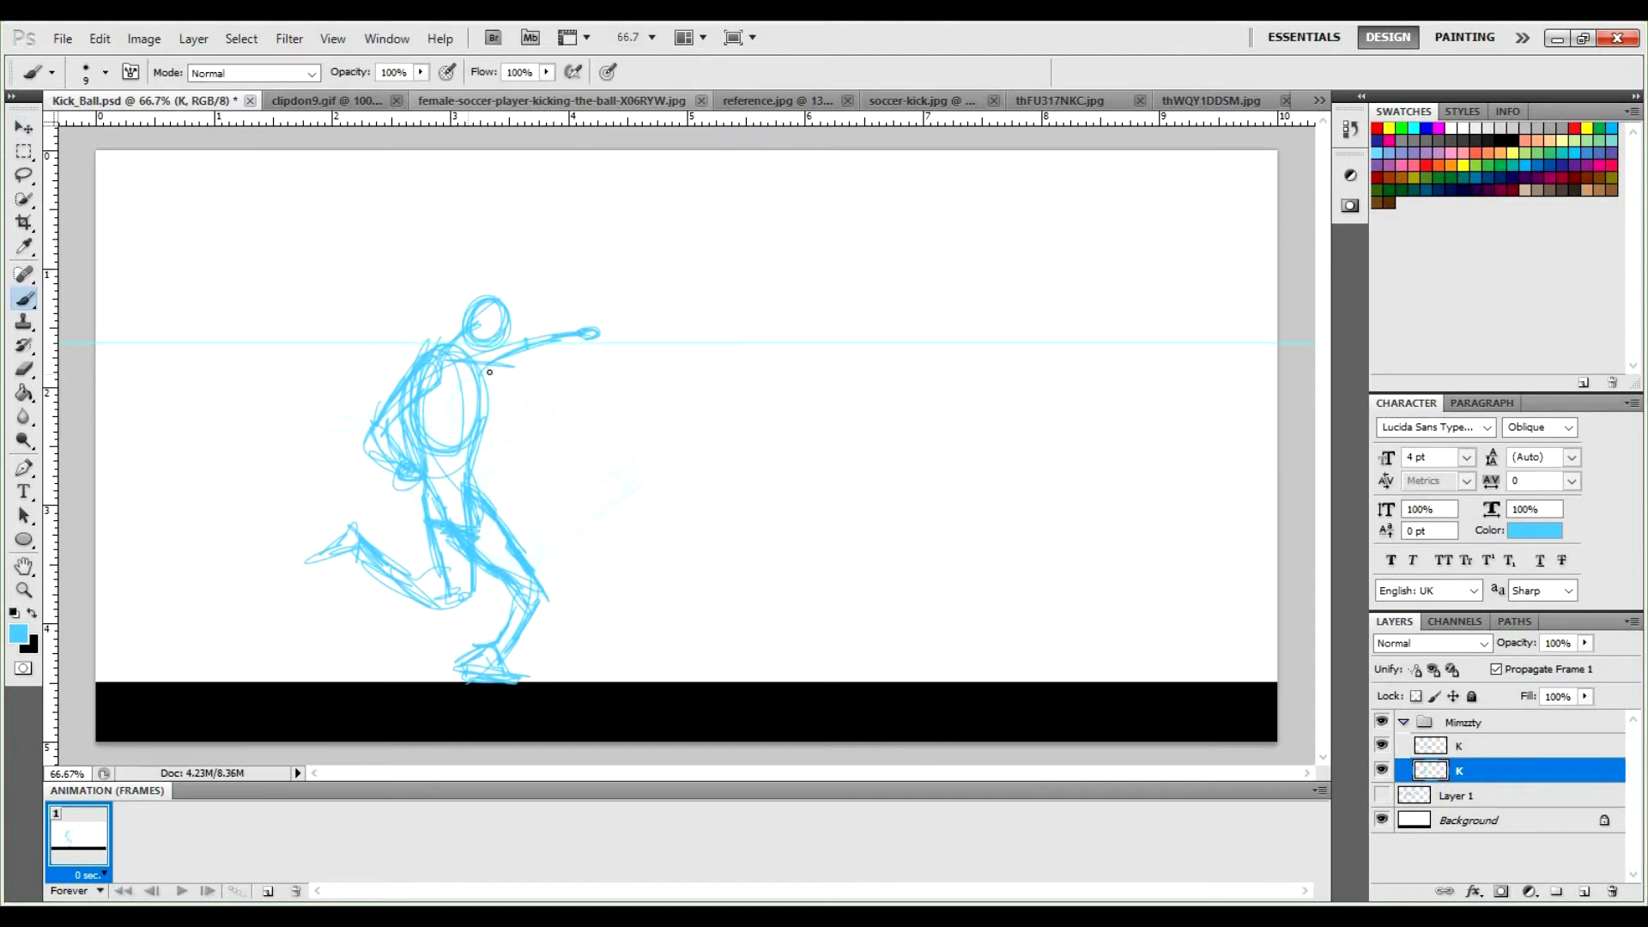
{"action": "key", "text": "e"}
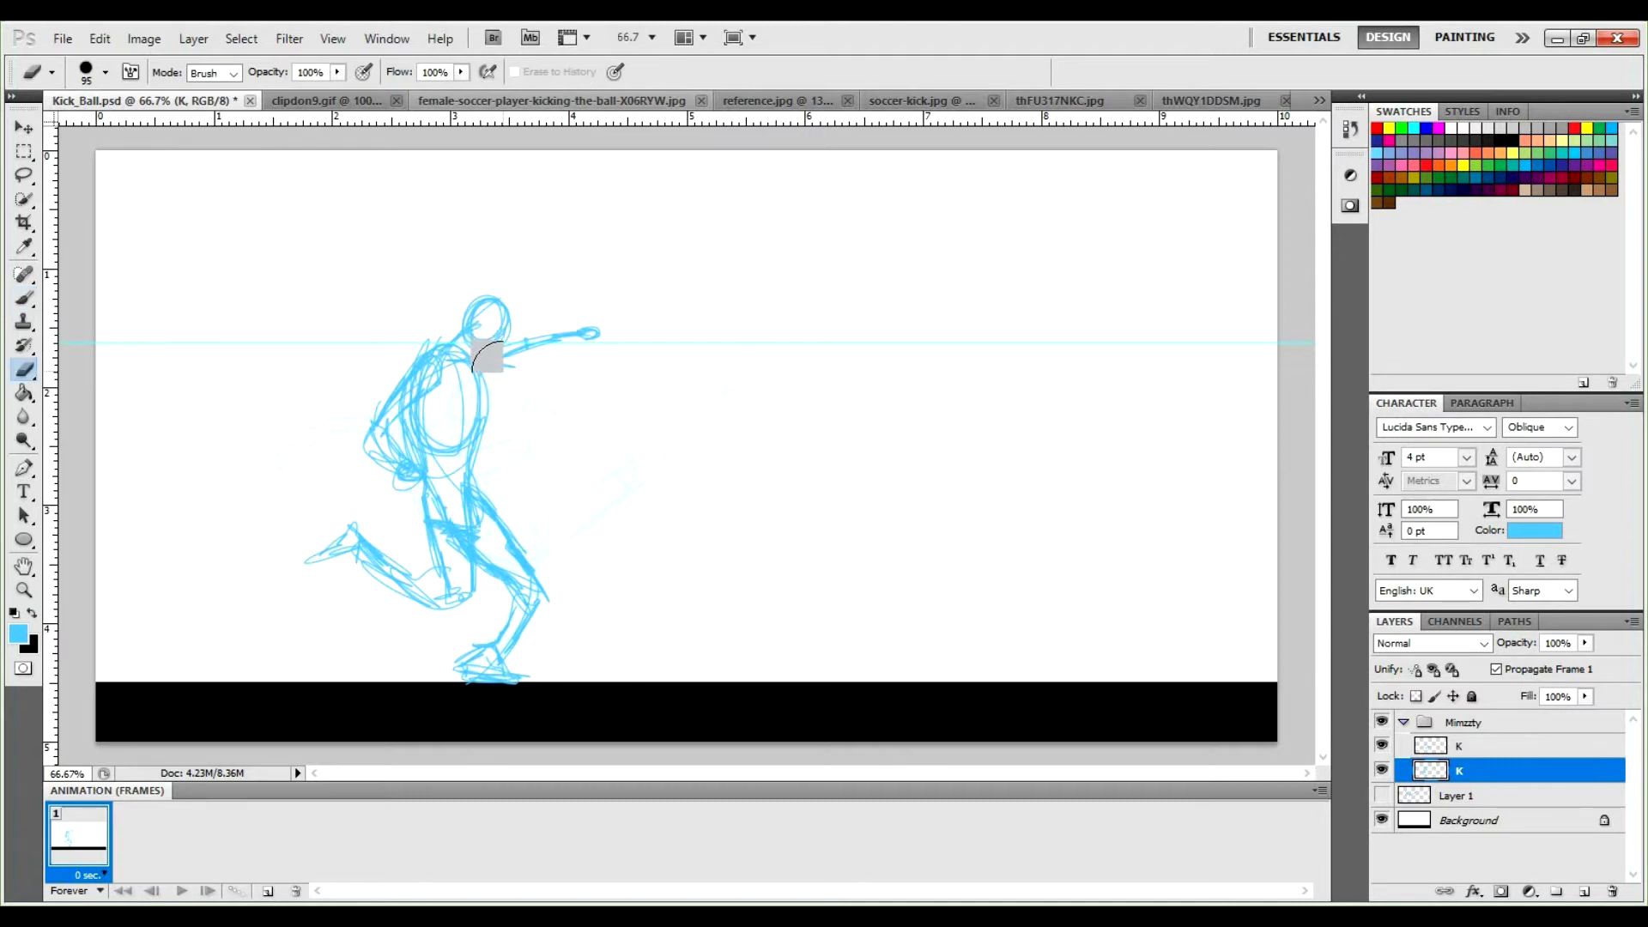
{"action": "key", "text": "bracketleft"}
{"action": "key", "text": "bracketleft"}
{"action": "key", "text": "bracketleft"}
{"action": "key", "text": "bracketleft"}
{"action": "key", "text": "bracketleft"}
{"action": "key", "text": "bracketleft"}
{"action": "left_click_drag", "start_coordinate": [512, 368], "coordinate": [500, 372]}
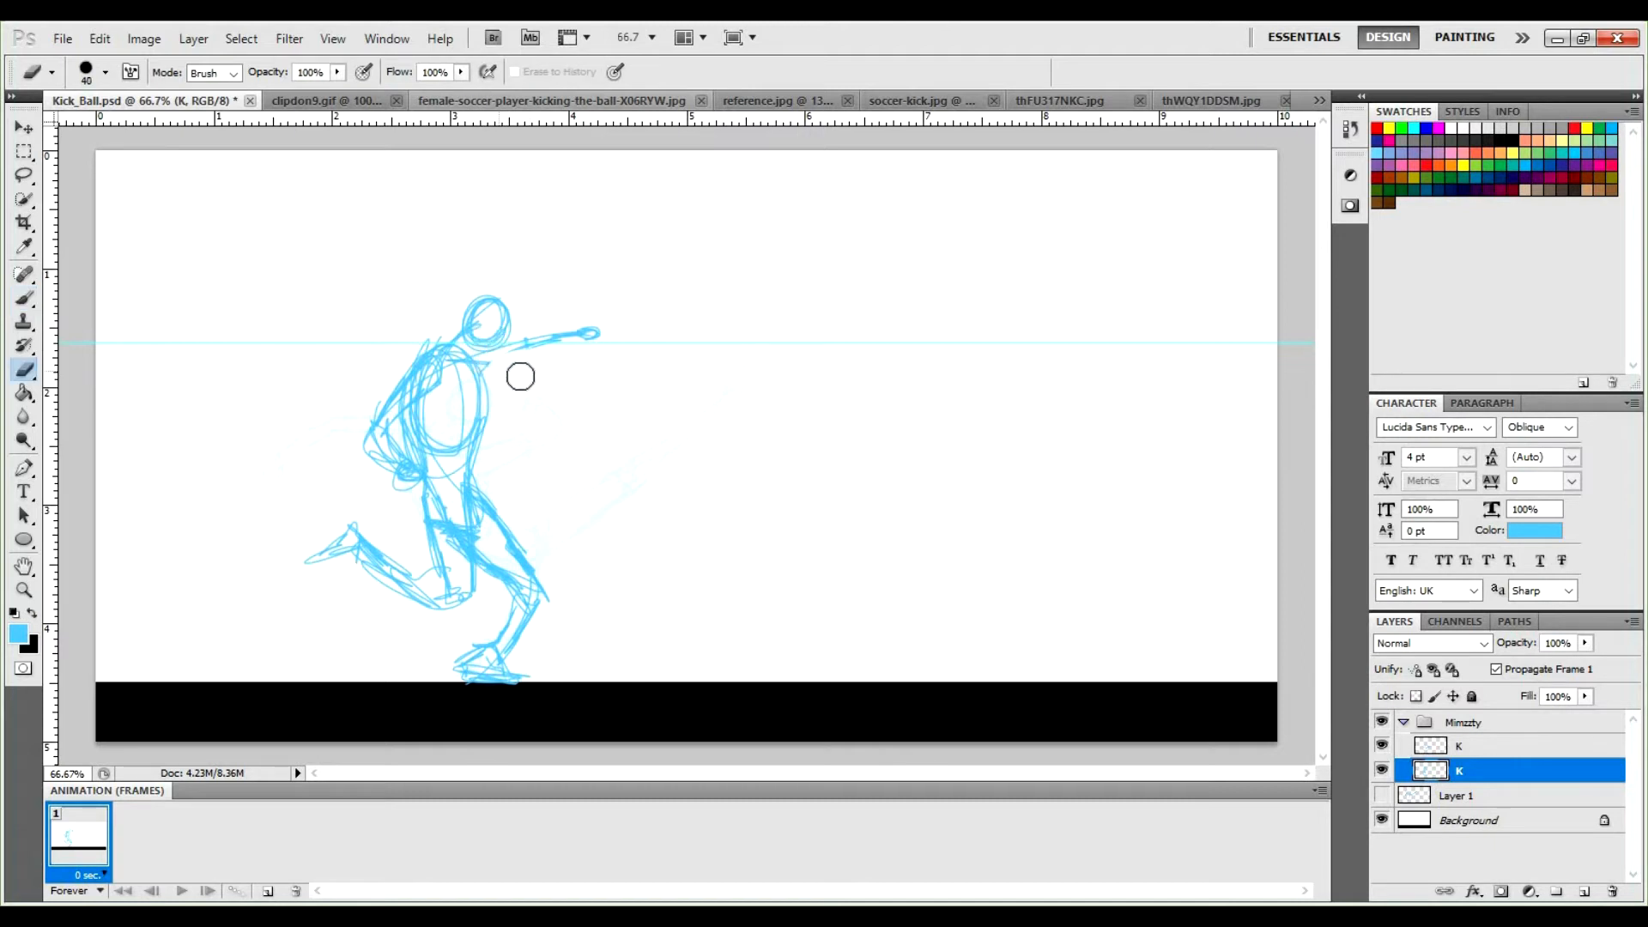
Erase the construction lines inside the torso, pelvis and upper thighs with a 20 px eraser.
{"action": "key", "text": "bracketleft"}
{"action": "key", "text": "bracketleft"}
{"action": "mouse_move", "coordinate": [447, 515]}
{"action": "left_mouse_down"}
{"action": "mouse_move", "coordinate": [460, 547]}
{"action": "mouse_move", "coordinate": [441, 468]}
{"action": "mouse_move", "coordinate": [436, 496]}
{"action": "mouse_move", "coordinate": [457, 439]}
{"action": "mouse_move", "coordinate": [444, 460]}
{"action": "mouse_move", "coordinate": [449, 370]}
{"action": "mouse_move", "coordinate": [465, 497]}
{"action": "mouse_move", "coordinate": [498, 548]}
{"action": "left_mouse_up"}
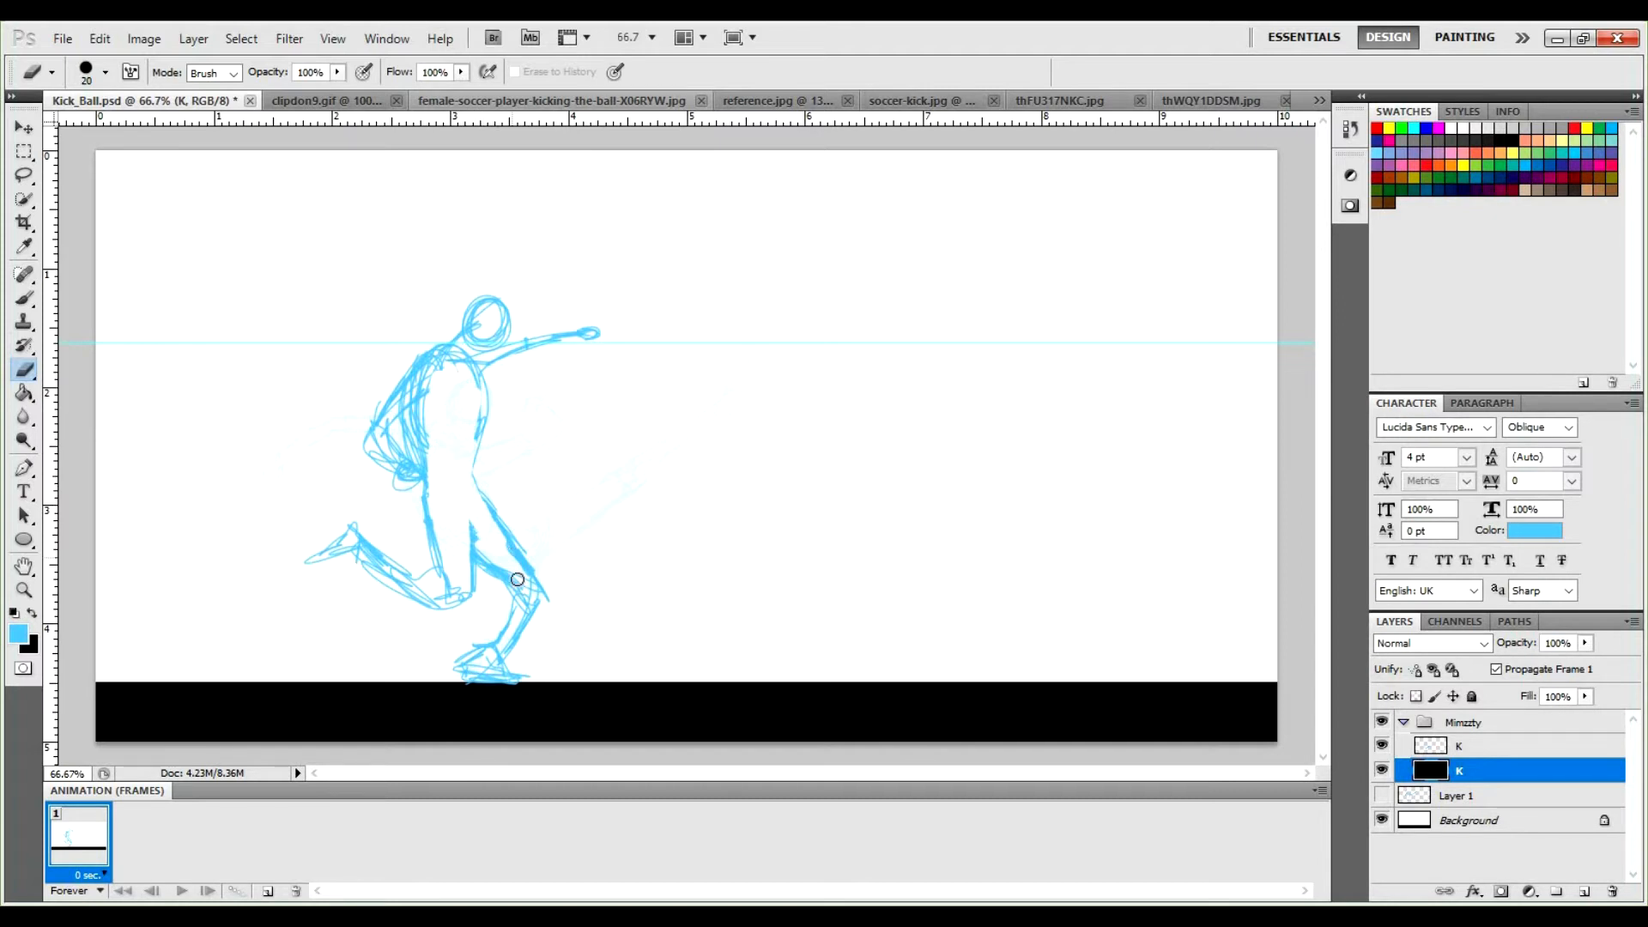
{"action": "left_click_drag", "start_coordinate": [404, 423], "coordinate": [416, 413]}
Redraw the running figure's back contour and pelvis lines with a 2 px brush.
{"action": "key", "text": "b"}
{"action": "mouse_move", "coordinate": [436, 468]}
{"action": "left_mouse_down"}
{"action": "mouse_move", "coordinate": [413, 406]}
{"action": "mouse_move", "coordinate": [436, 453]}
{"action": "left_mouse_up"}
{"action": "left_click_drag", "start_coordinate": [435, 515], "coordinate": [426, 472]}
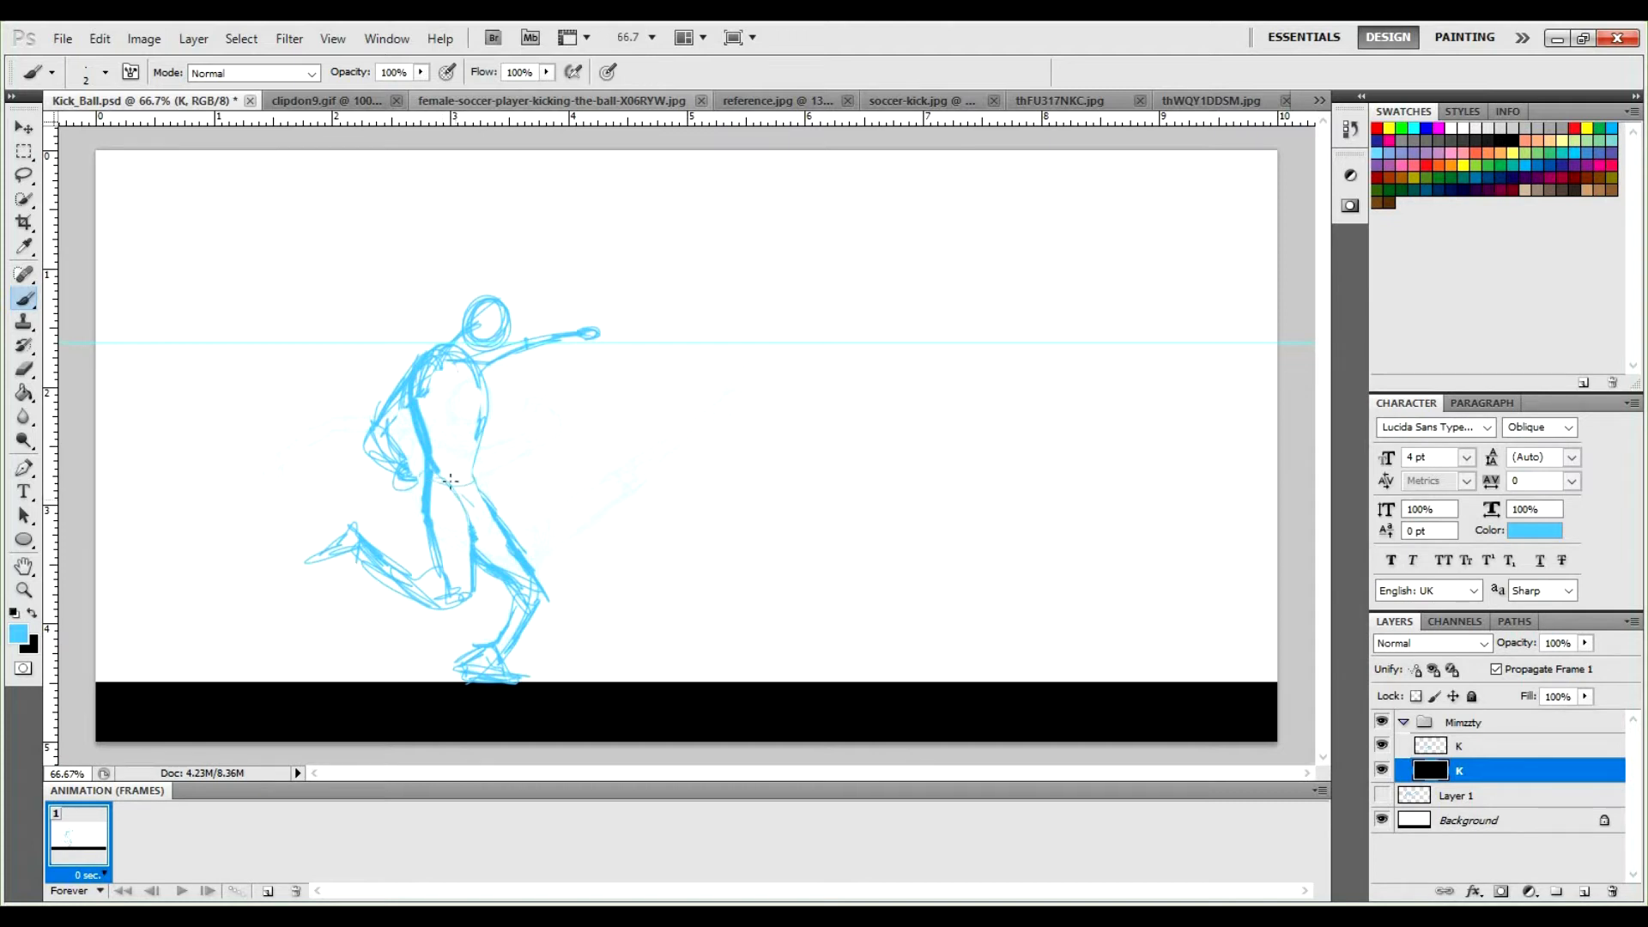
{"action": "left_click_drag", "start_coordinate": [439, 477], "coordinate": [472, 475]}
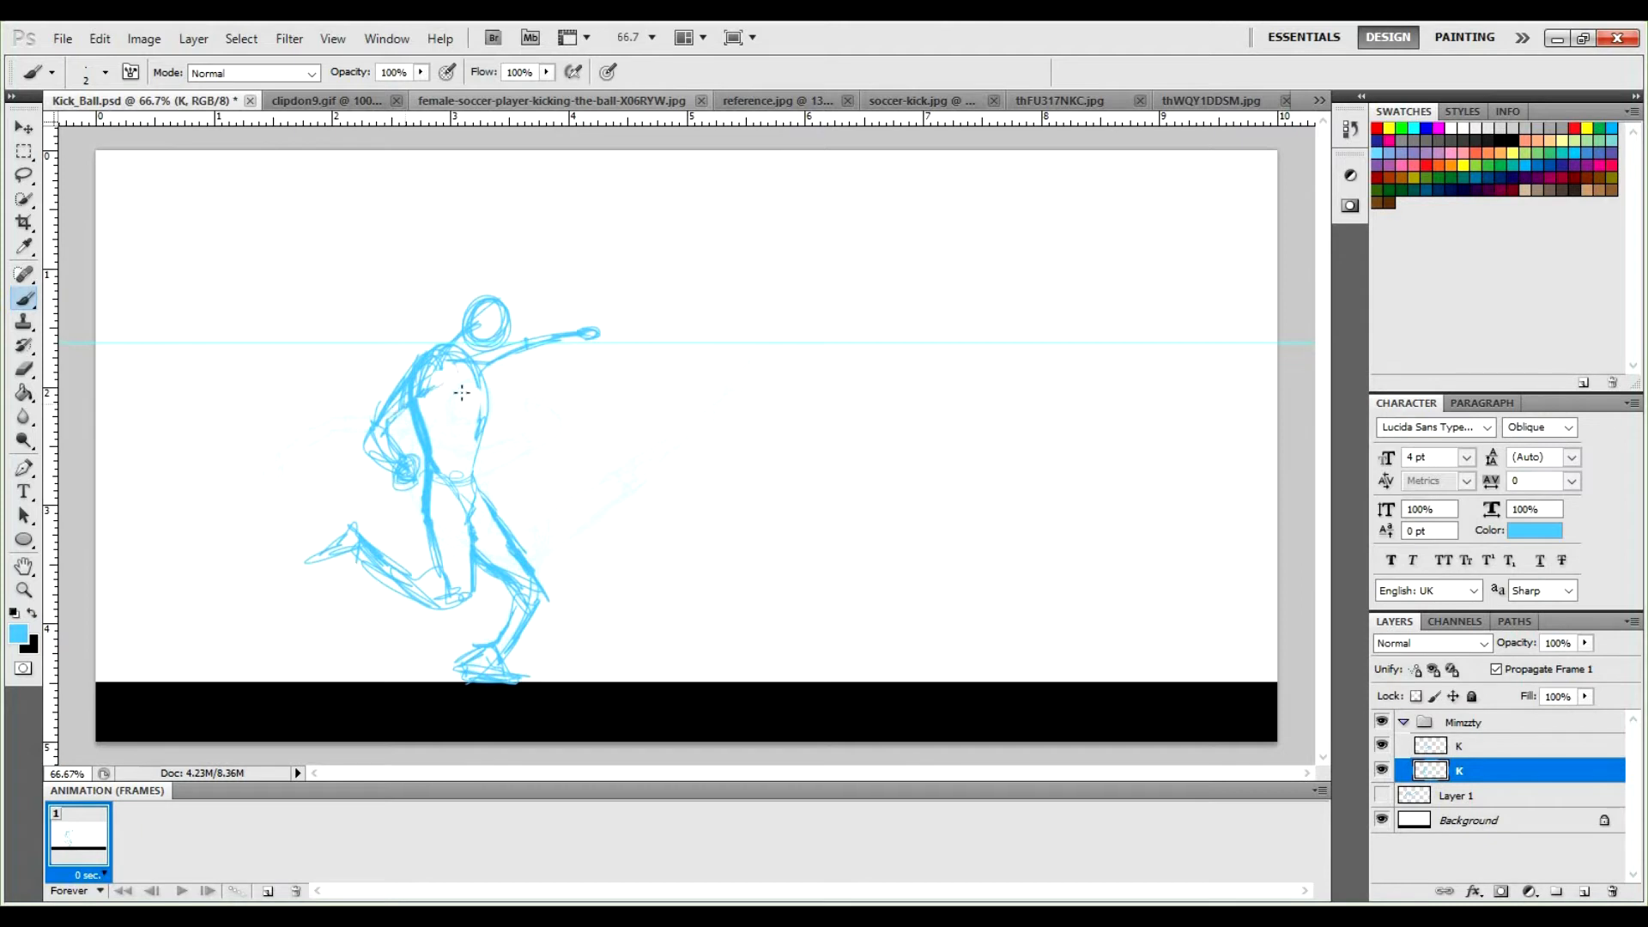
Shade the front leg with hatching from thigh to foot, and clean up and redraw the torso's front contour.
{"action": "left_click_drag", "start_coordinate": [474, 540], "coordinate": [502, 557]}
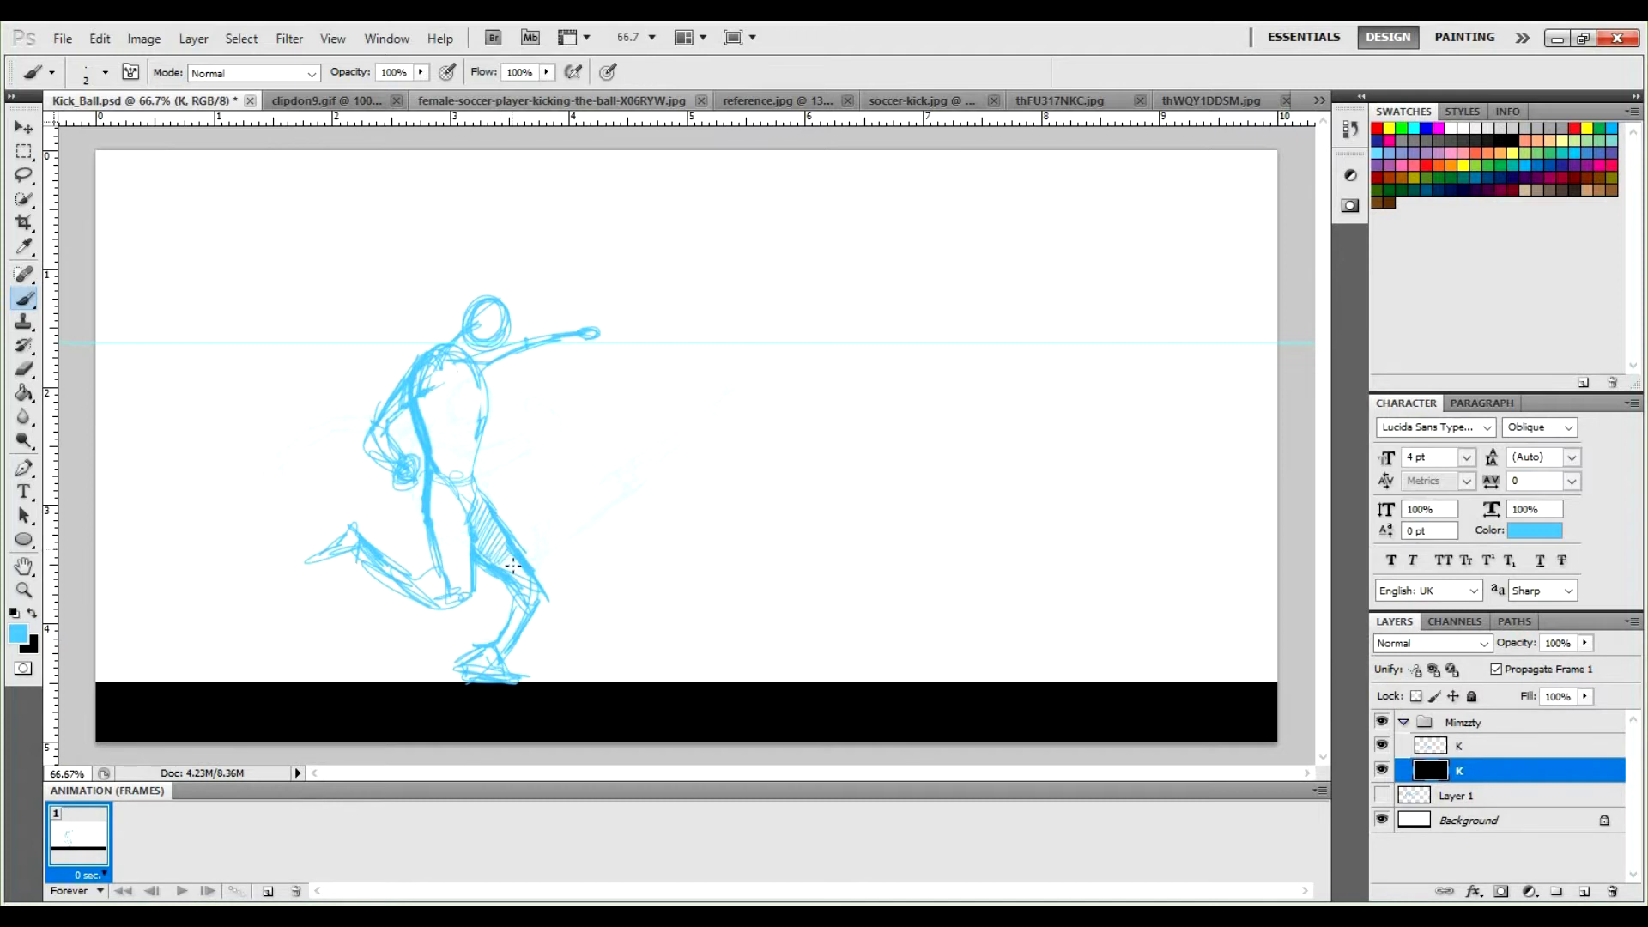
{"action": "mouse_move", "coordinate": [502, 645]}
{"action": "left_mouse_down"}
{"action": "mouse_move", "coordinate": [515, 630]}
{"action": "mouse_move", "coordinate": [475, 666]}
{"action": "left_mouse_up"}
{"action": "key", "text": "e"}
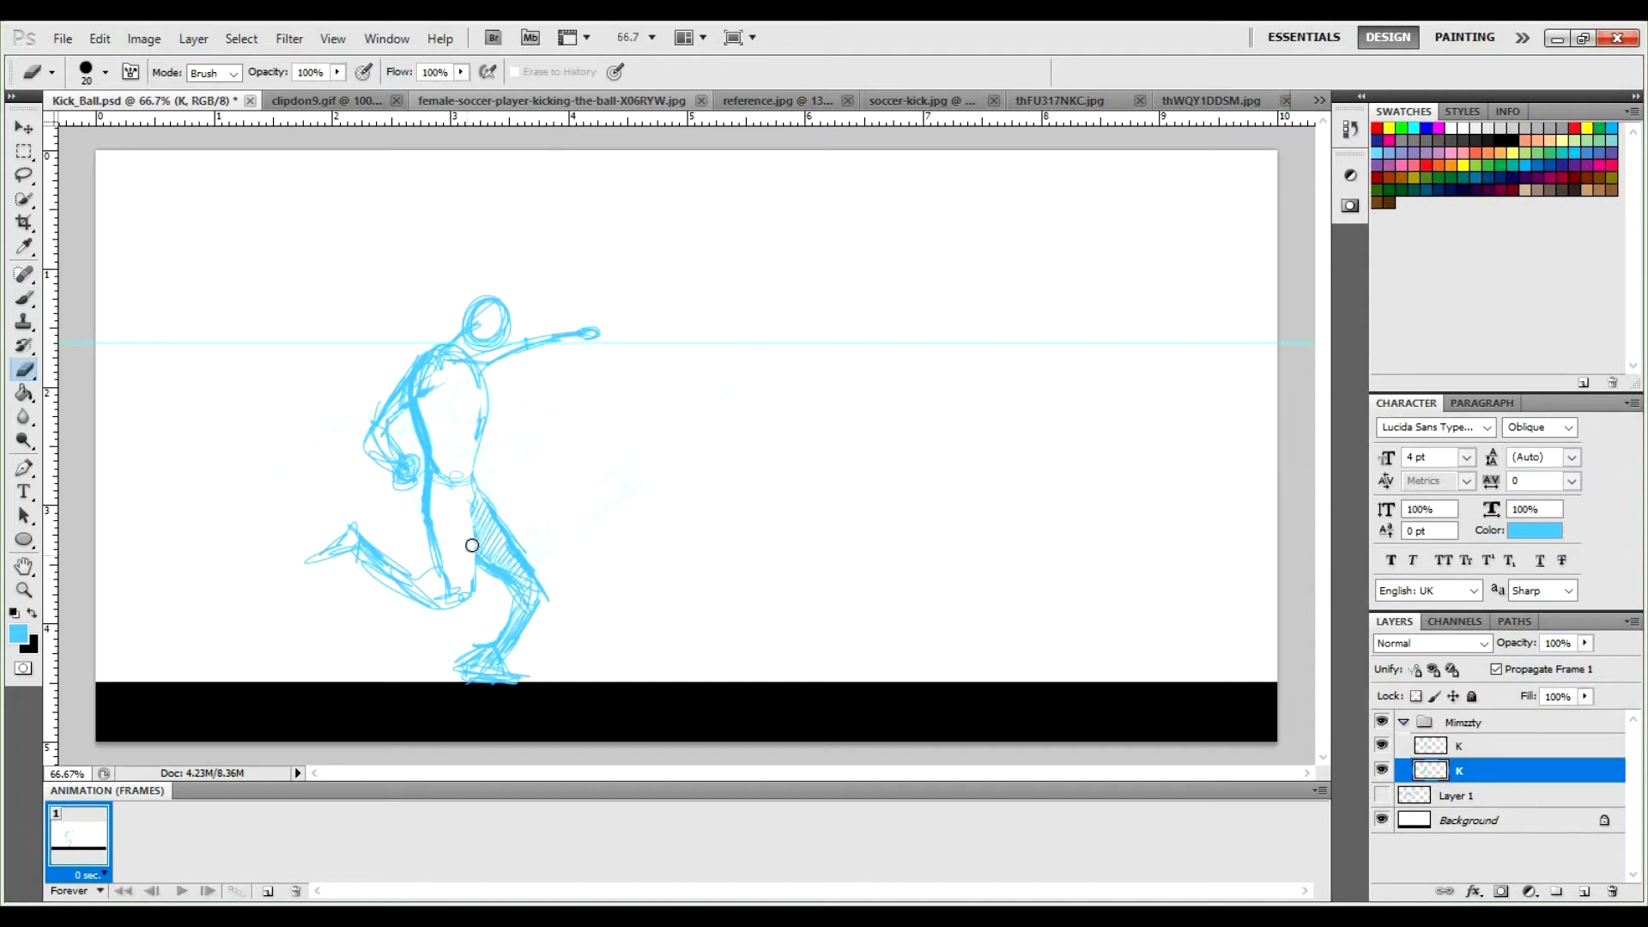
{"action": "key", "text": "b"}
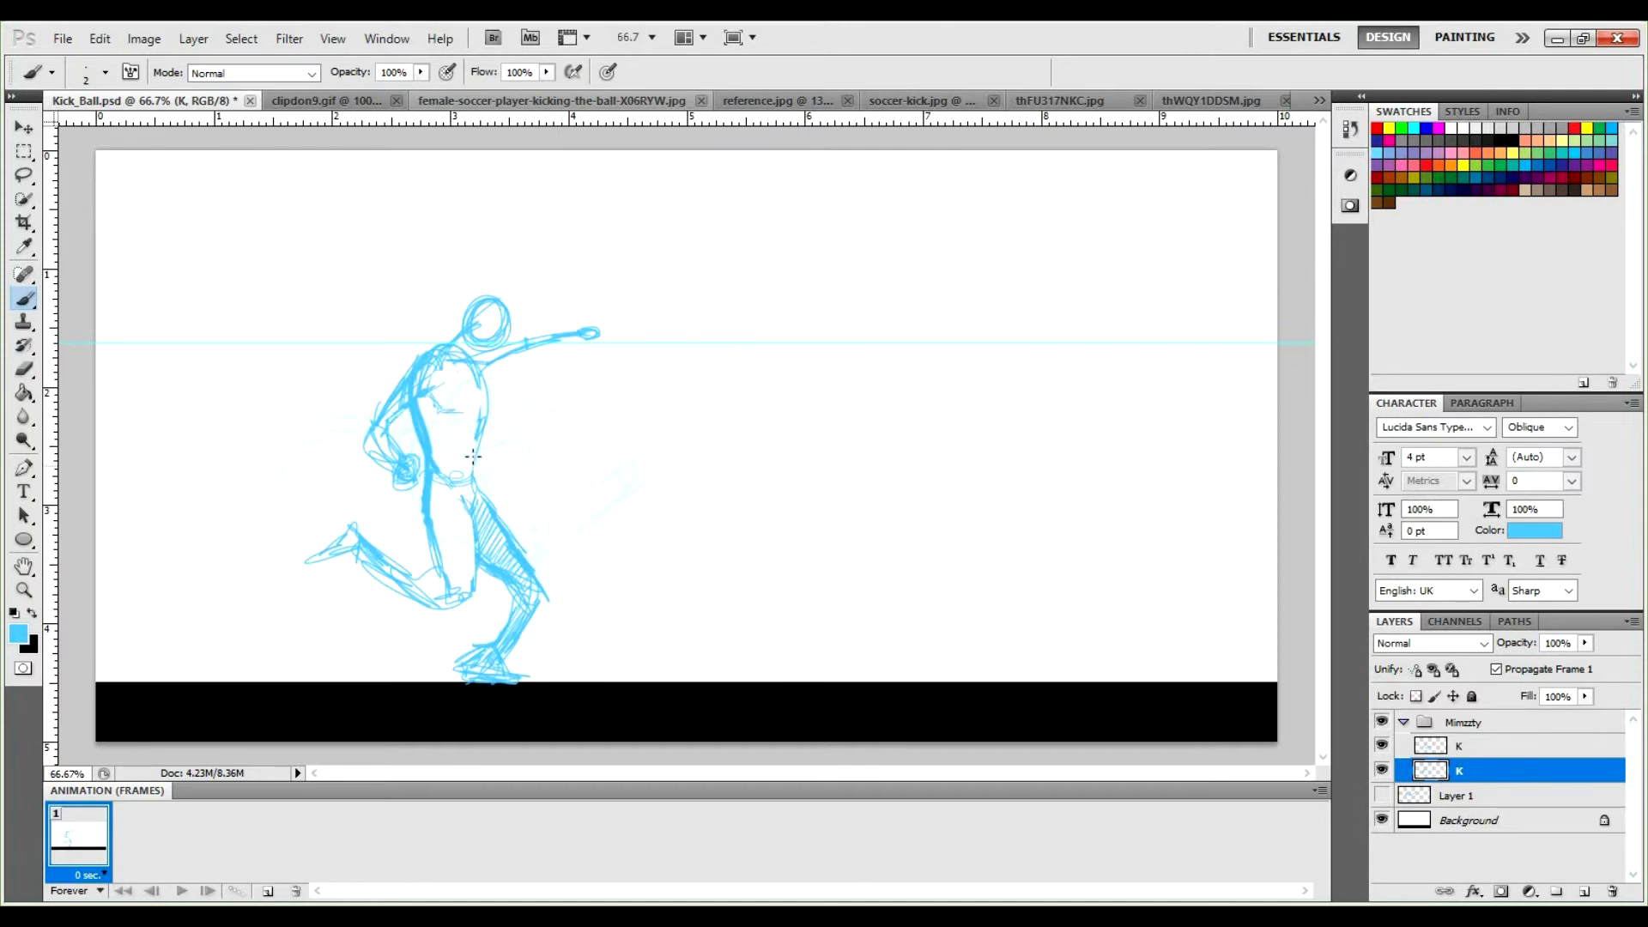
{"action": "key", "text": "e"}
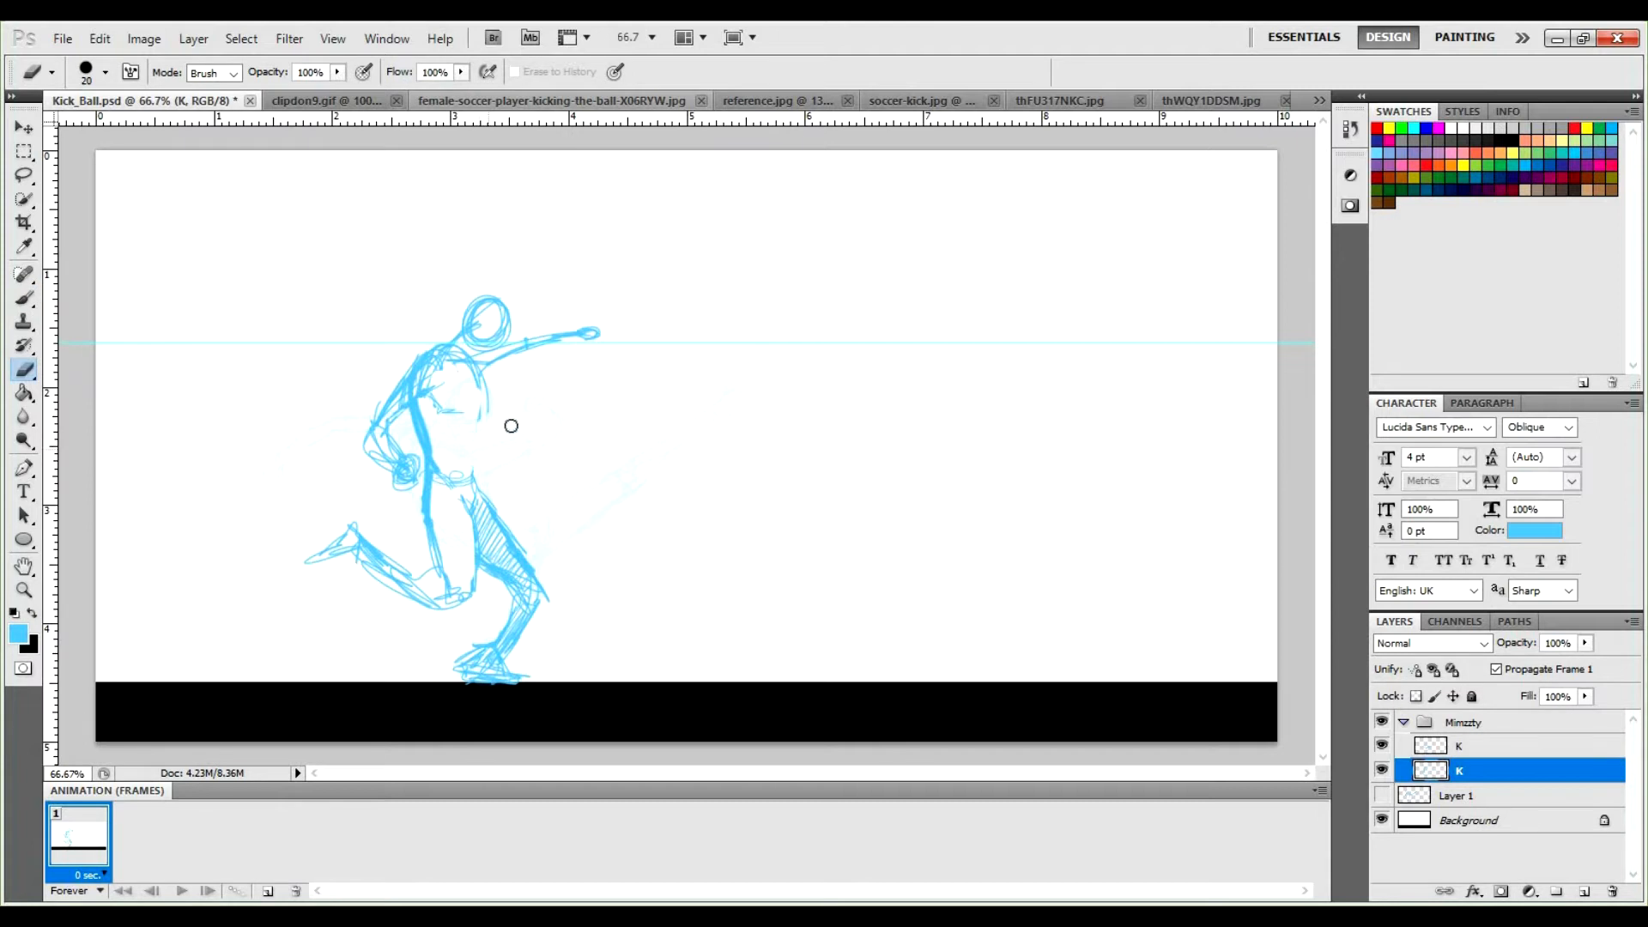
{"action": "key", "text": "b"}
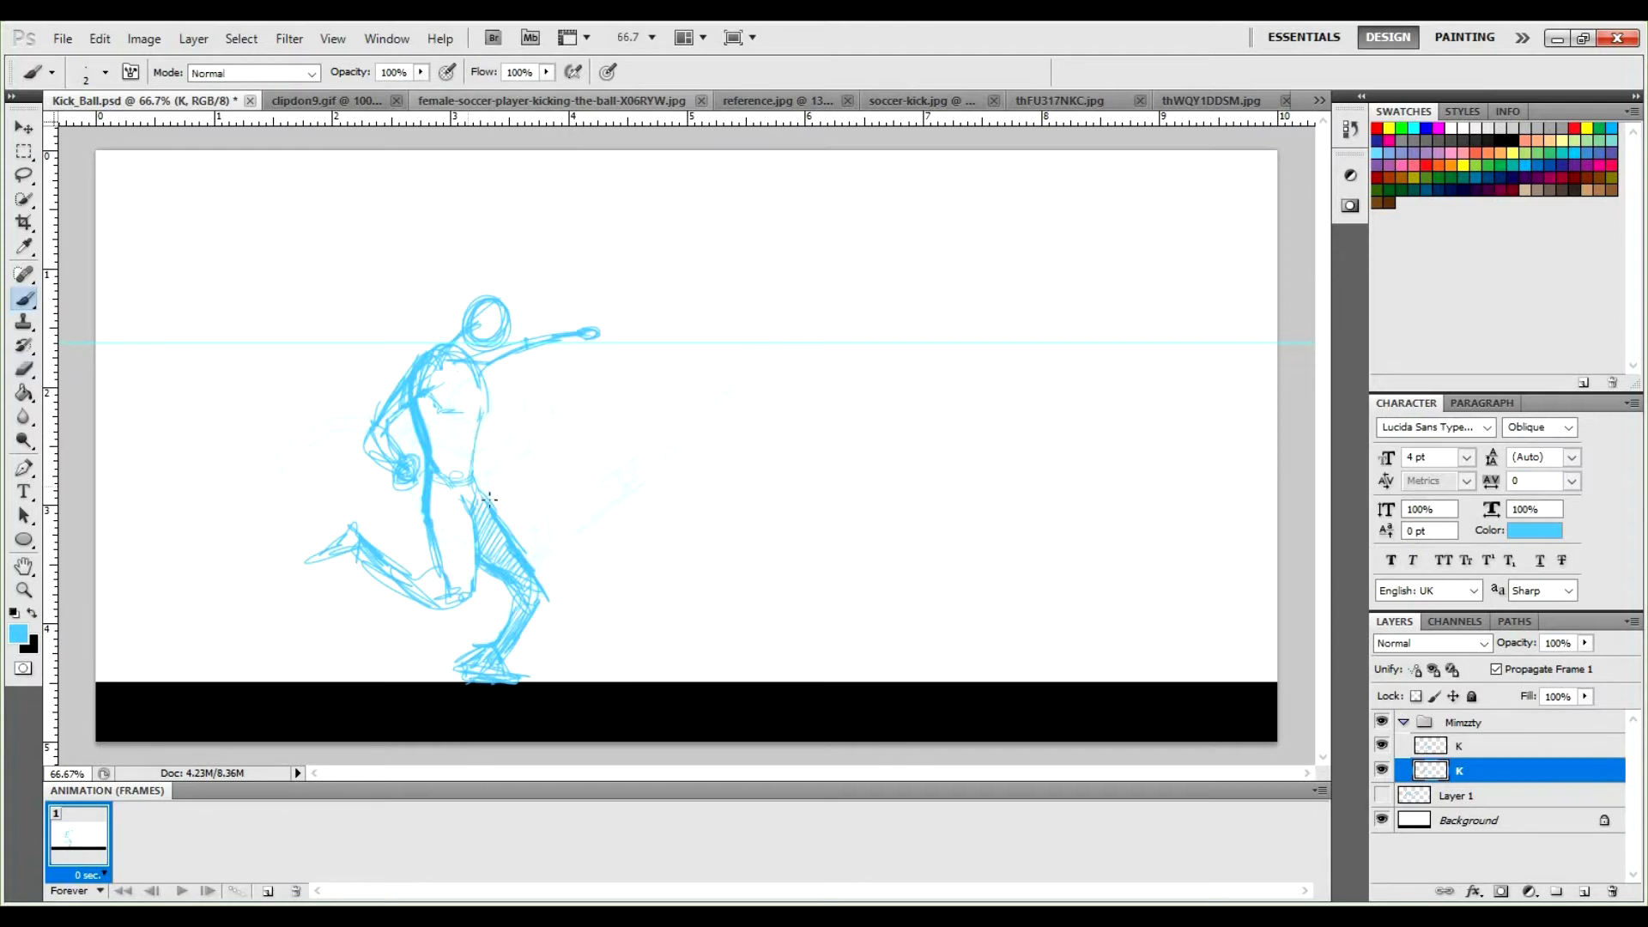
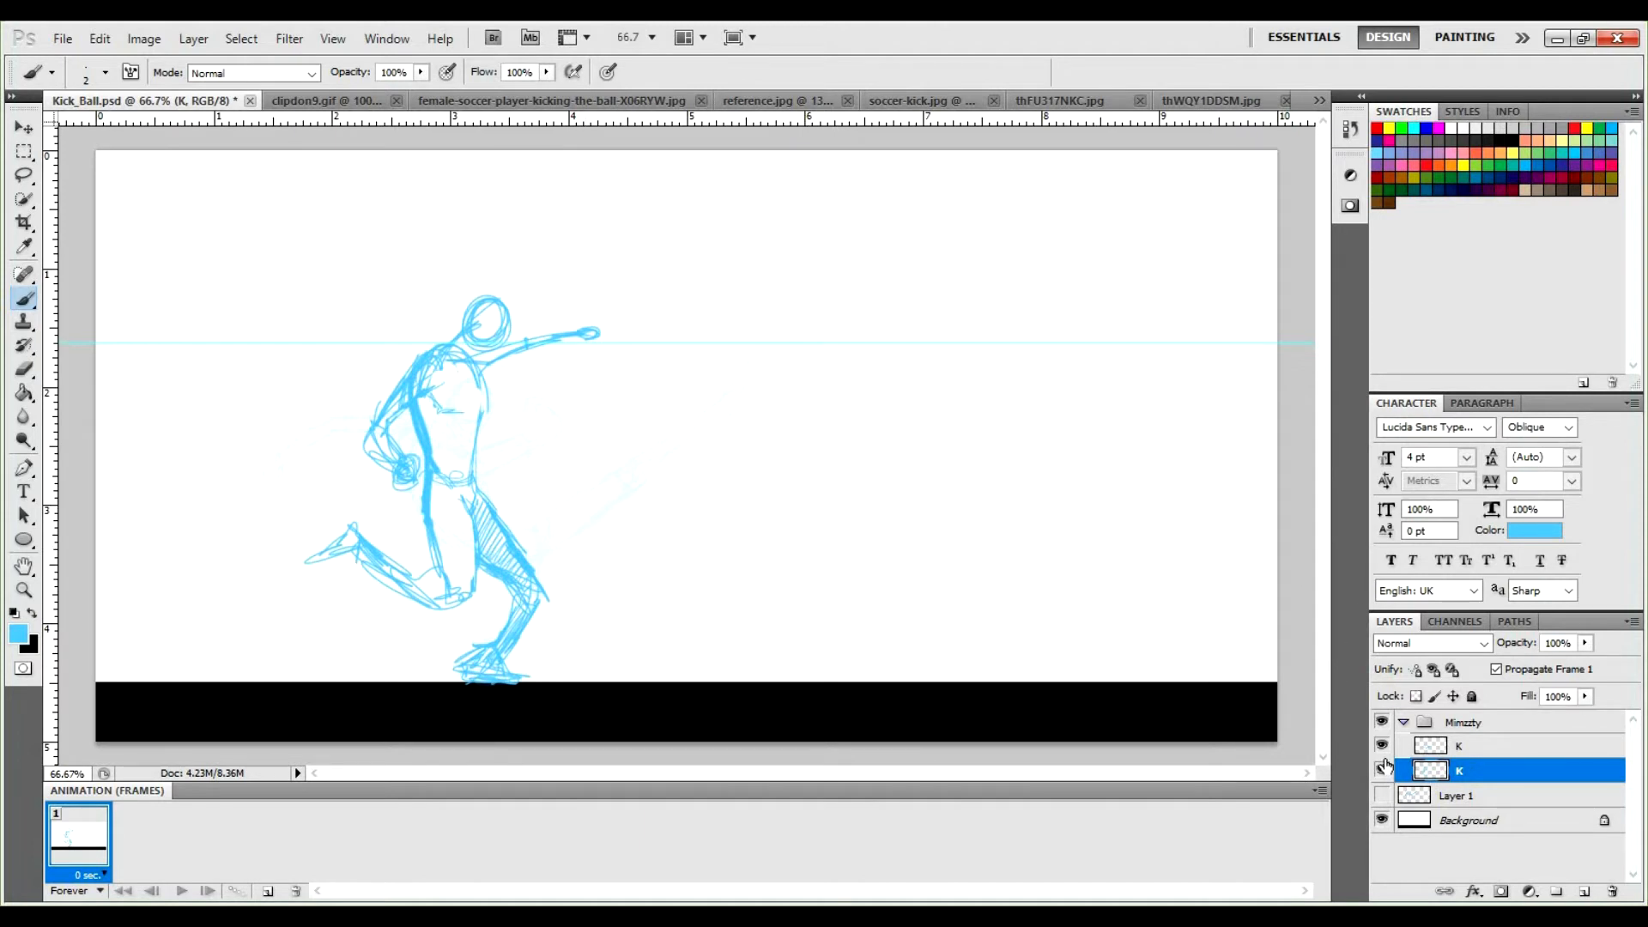
Hide the running pose's K layer and raise the kick pose's K layer to 100% opacity.
{"action": "left_click", "coordinate": [1381, 770]}
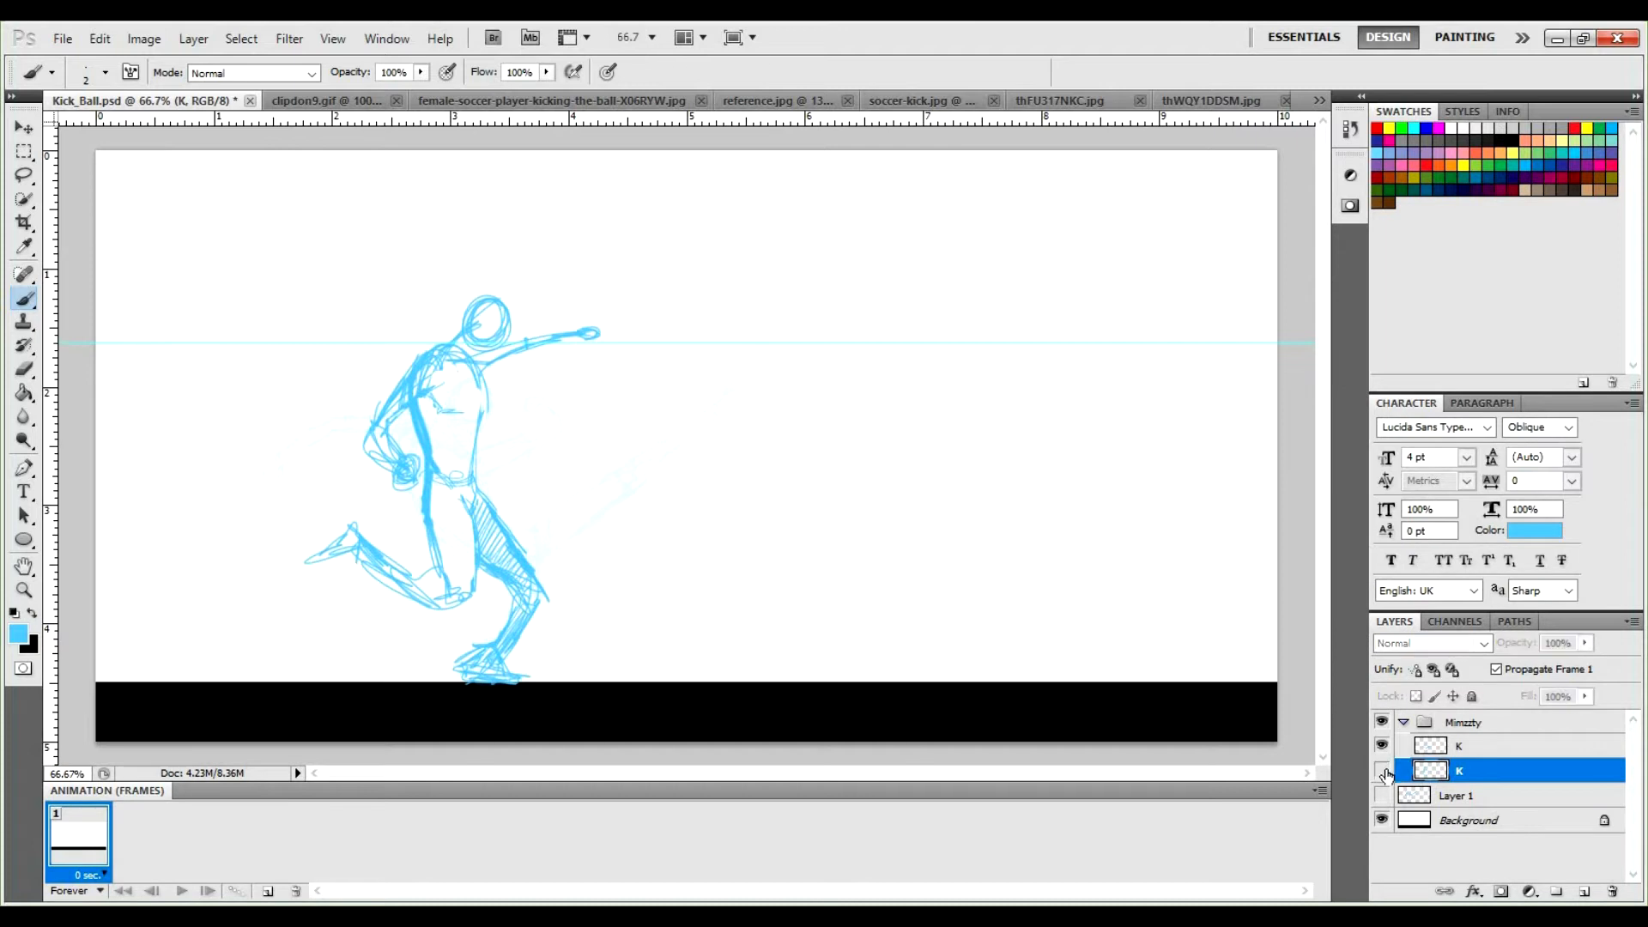
{"action": "left_click", "coordinate": [1474, 745]}
{"action": "left_click", "coordinate": [1584, 643]}
{"action": "left_click_drag", "start_coordinate": [1585, 662], "coordinate": [1635, 664]}
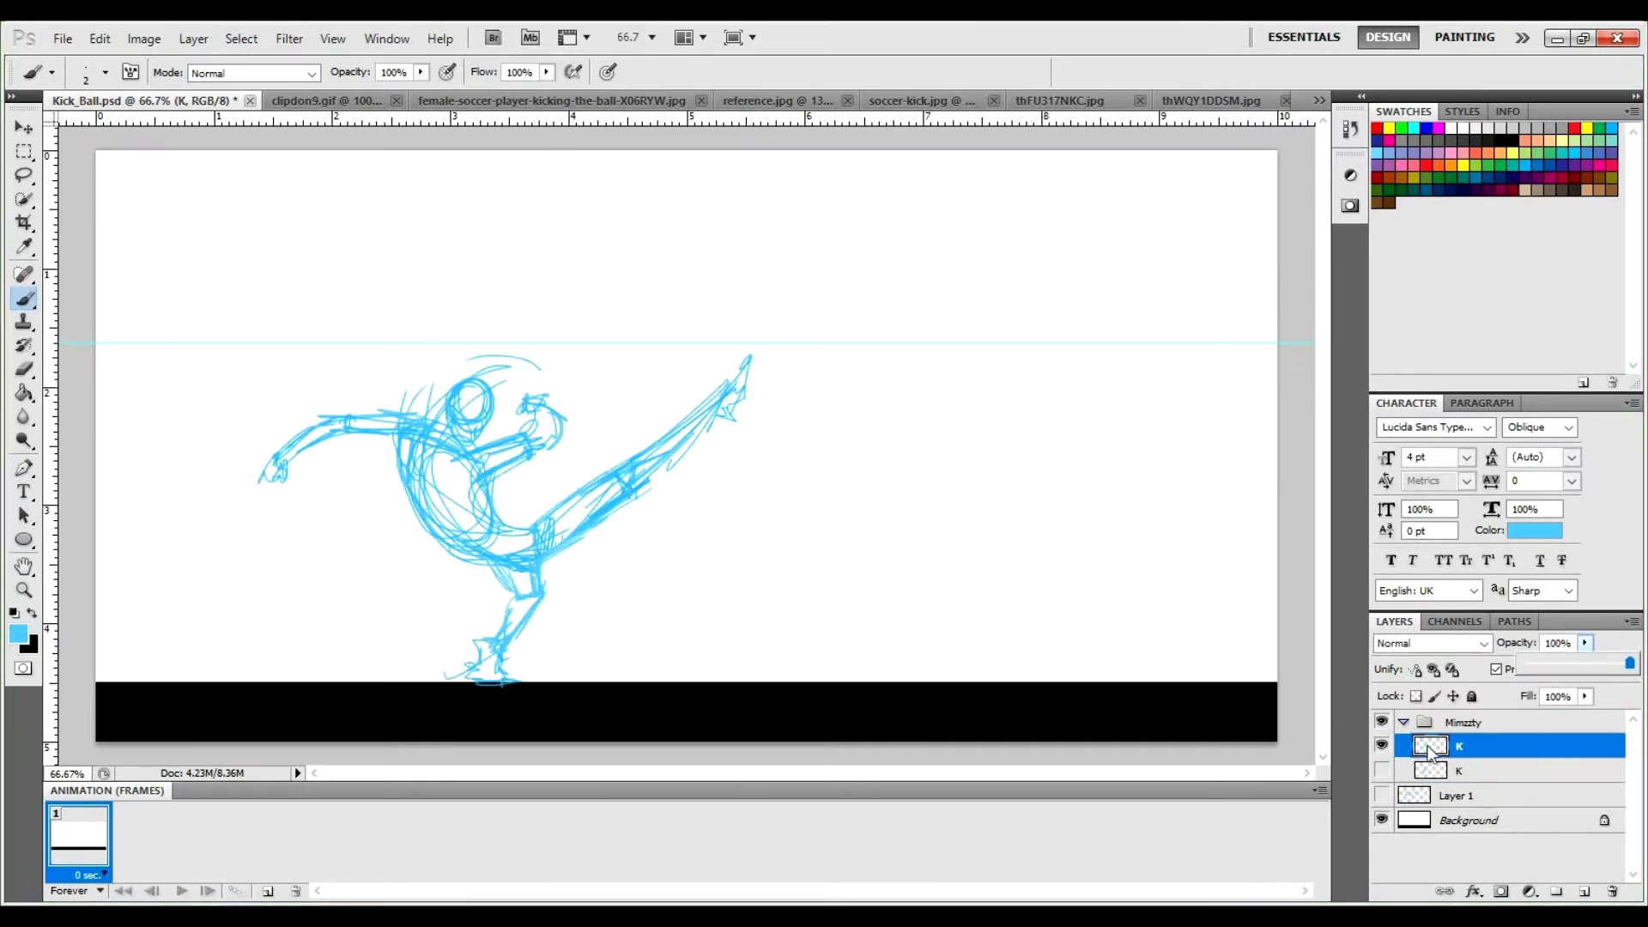
Alternate the visibility of the two K layers to compare the running and kick poses, ending with both hidden.
{"action": "left_click", "coordinate": [1384, 768]}
{"action": "left_click", "coordinate": [1382, 745]}
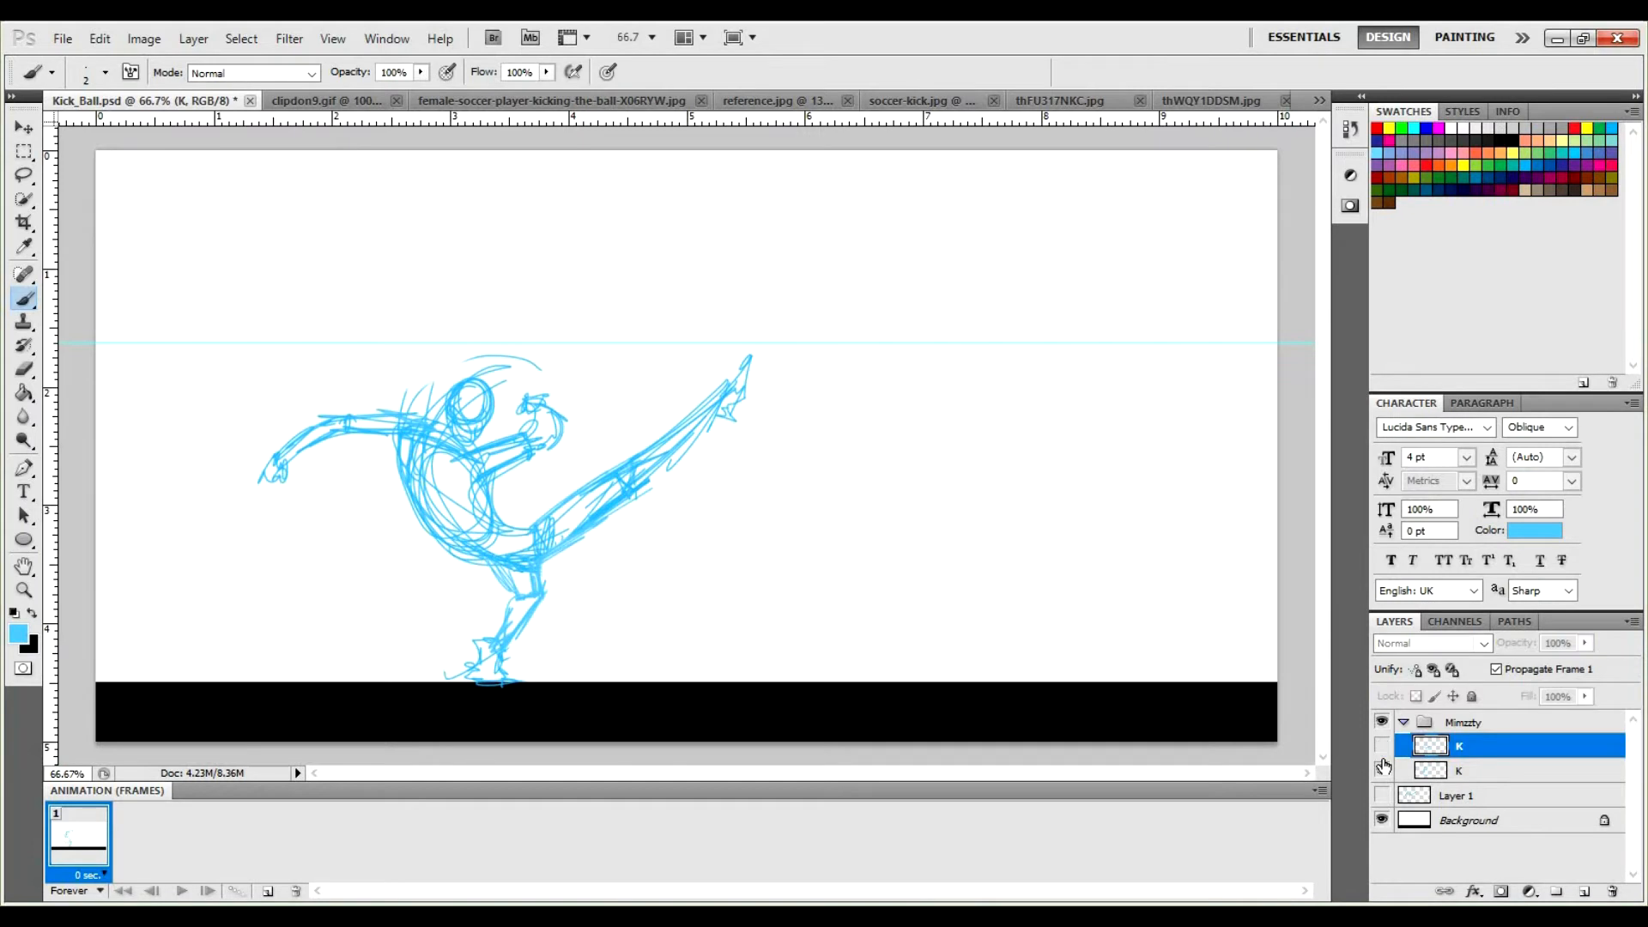
{"action": "left_click", "coordinate": [1381, 769]}
{"action": "left_click", "coordinate": [1382, 768]}
{"action": "left_click", "coordinate": [1380, 746]}
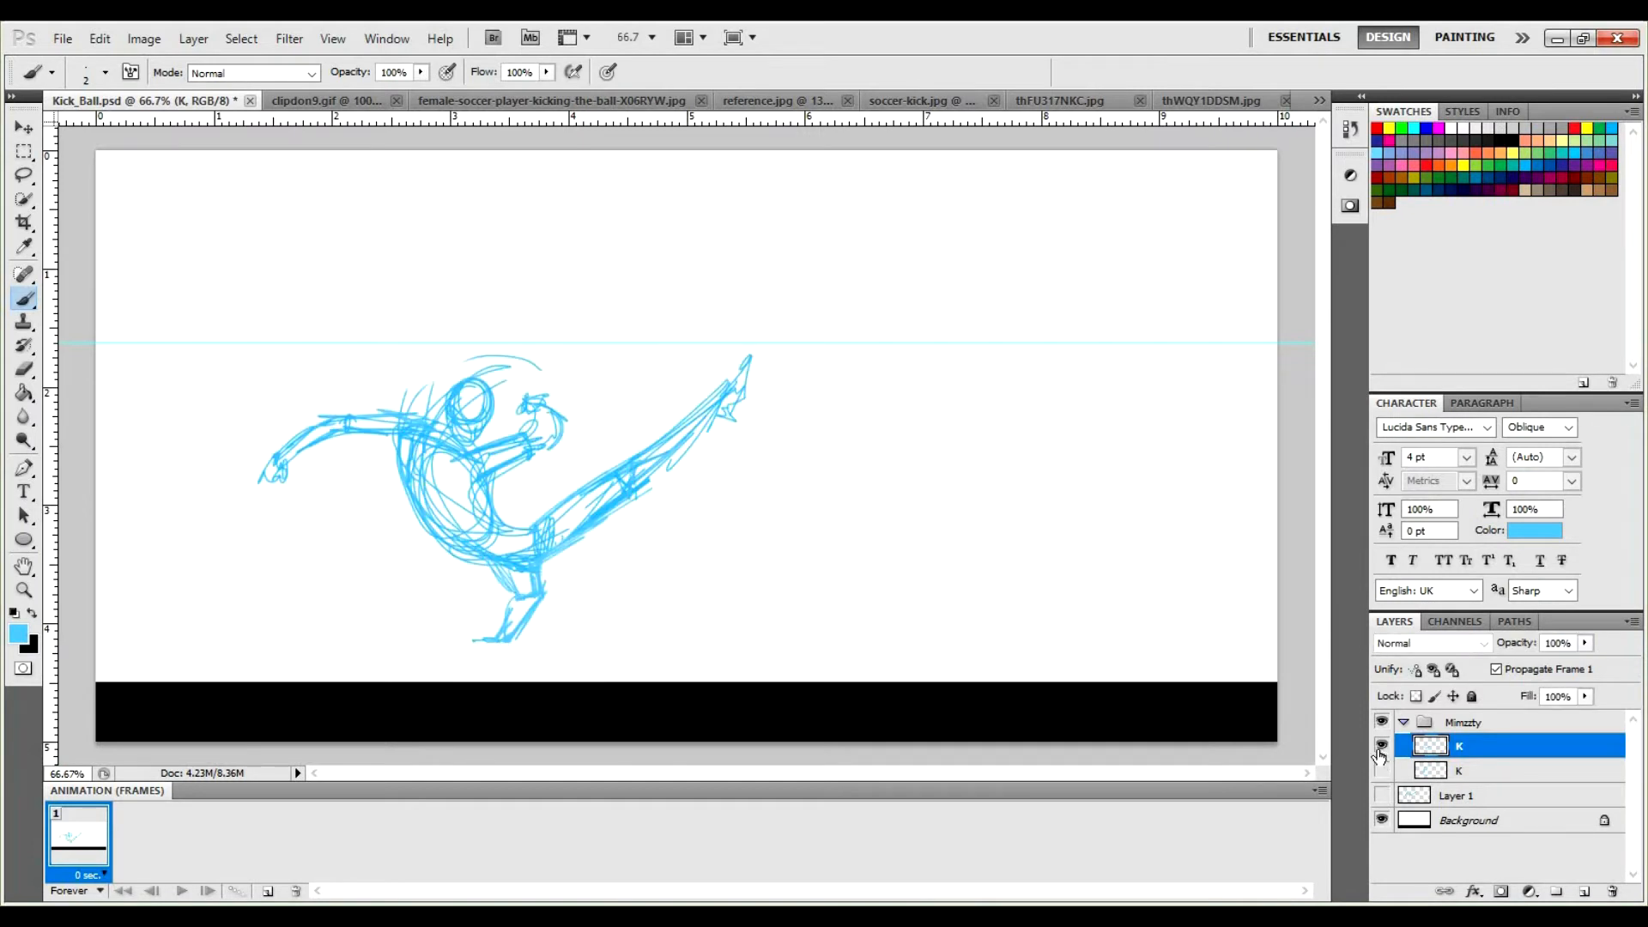
{"action": "left_click", "coordinate": [1379, 754]}
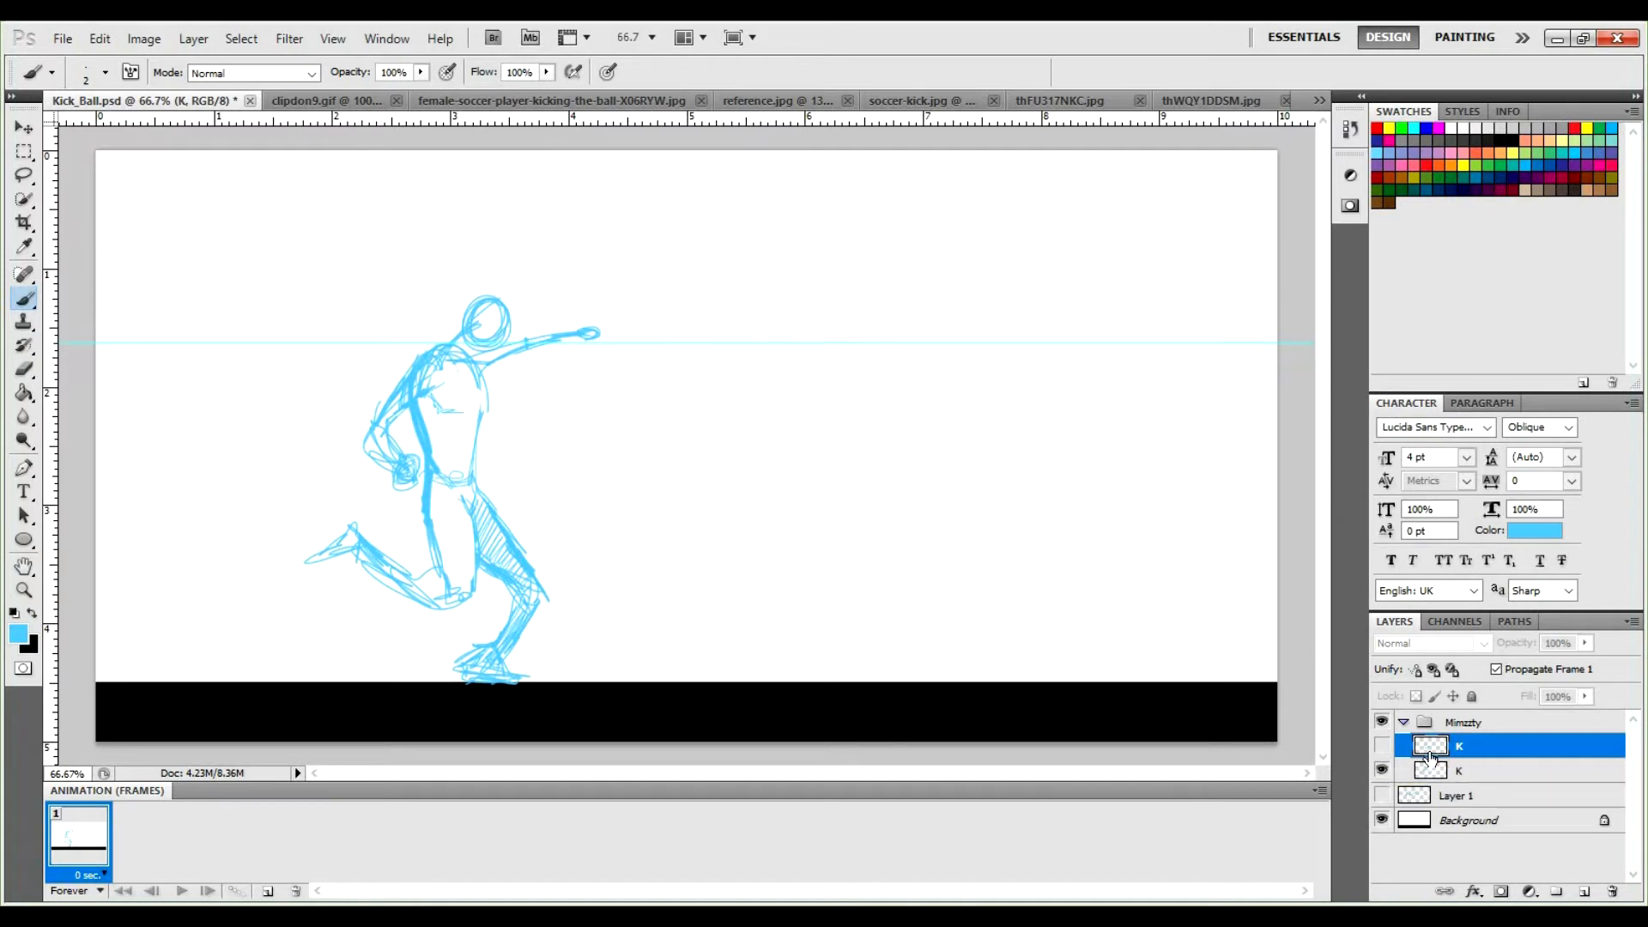
{"action": "left_click", "coordinate": [1381, 746]}
{"action": "left_click", "coordinate": [1381, 771]}
{"action": "left_click", "coordinate": [1380, 746]}
Add a new layer below the running pose's K layer in the Mimzzty group, and show that K layer at 26% opacity.
{"action": "left_click", "coordinate": [1585, 891]}
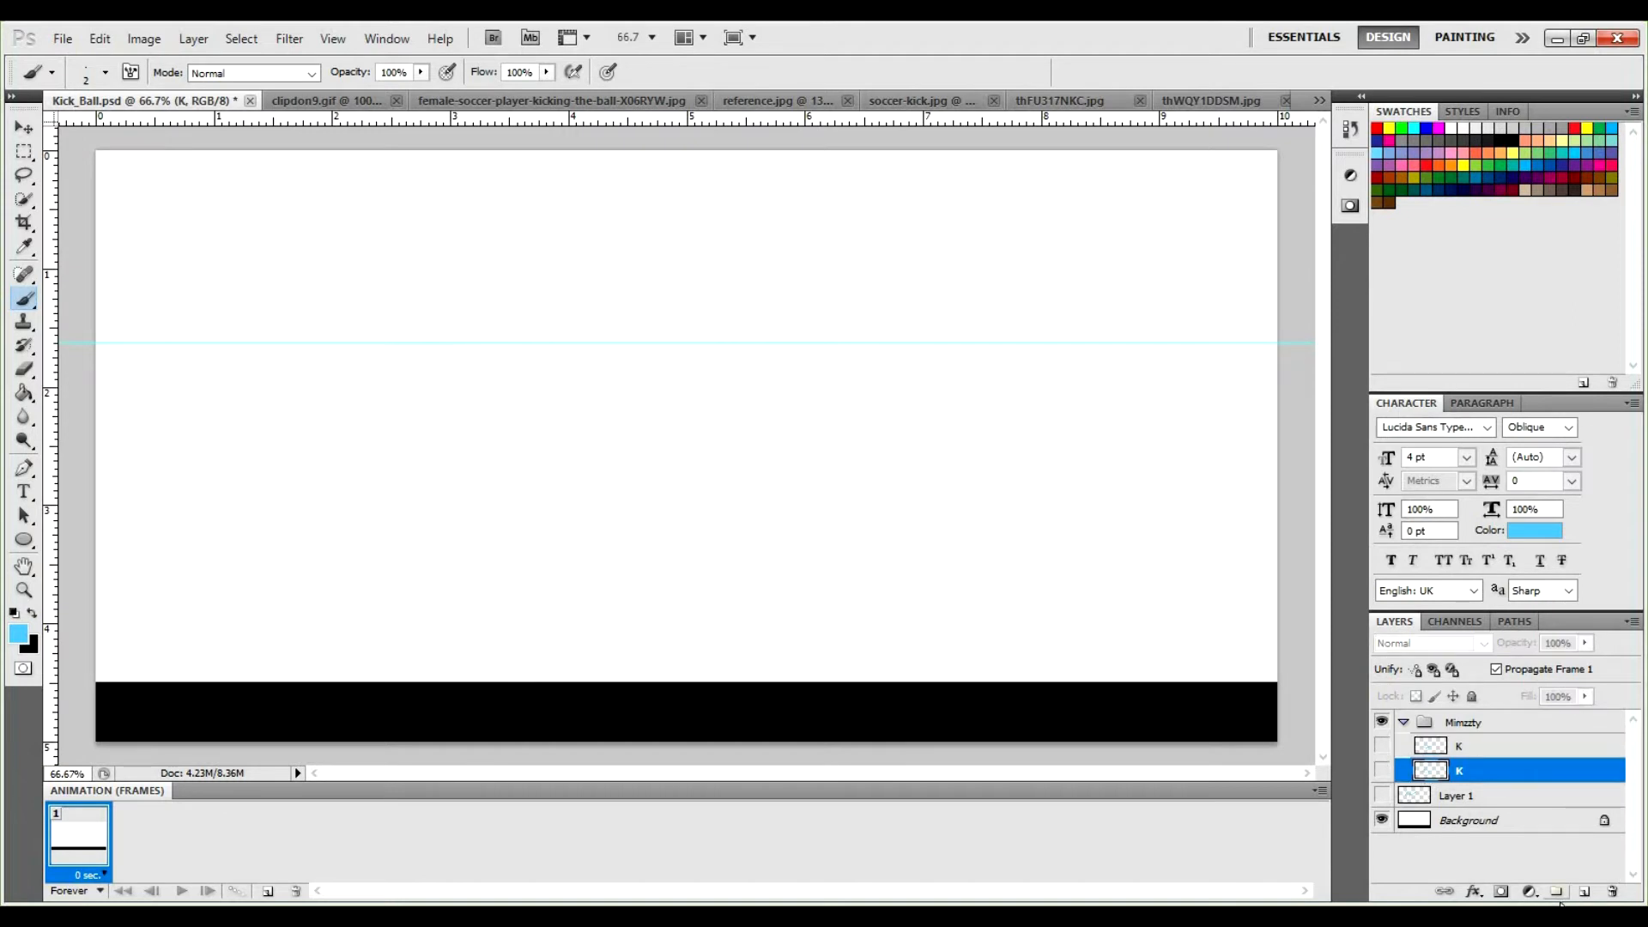
{"action": "left_click_drag", "start_coordinate": [1490, 785], "coordinate": [1492, 805]}
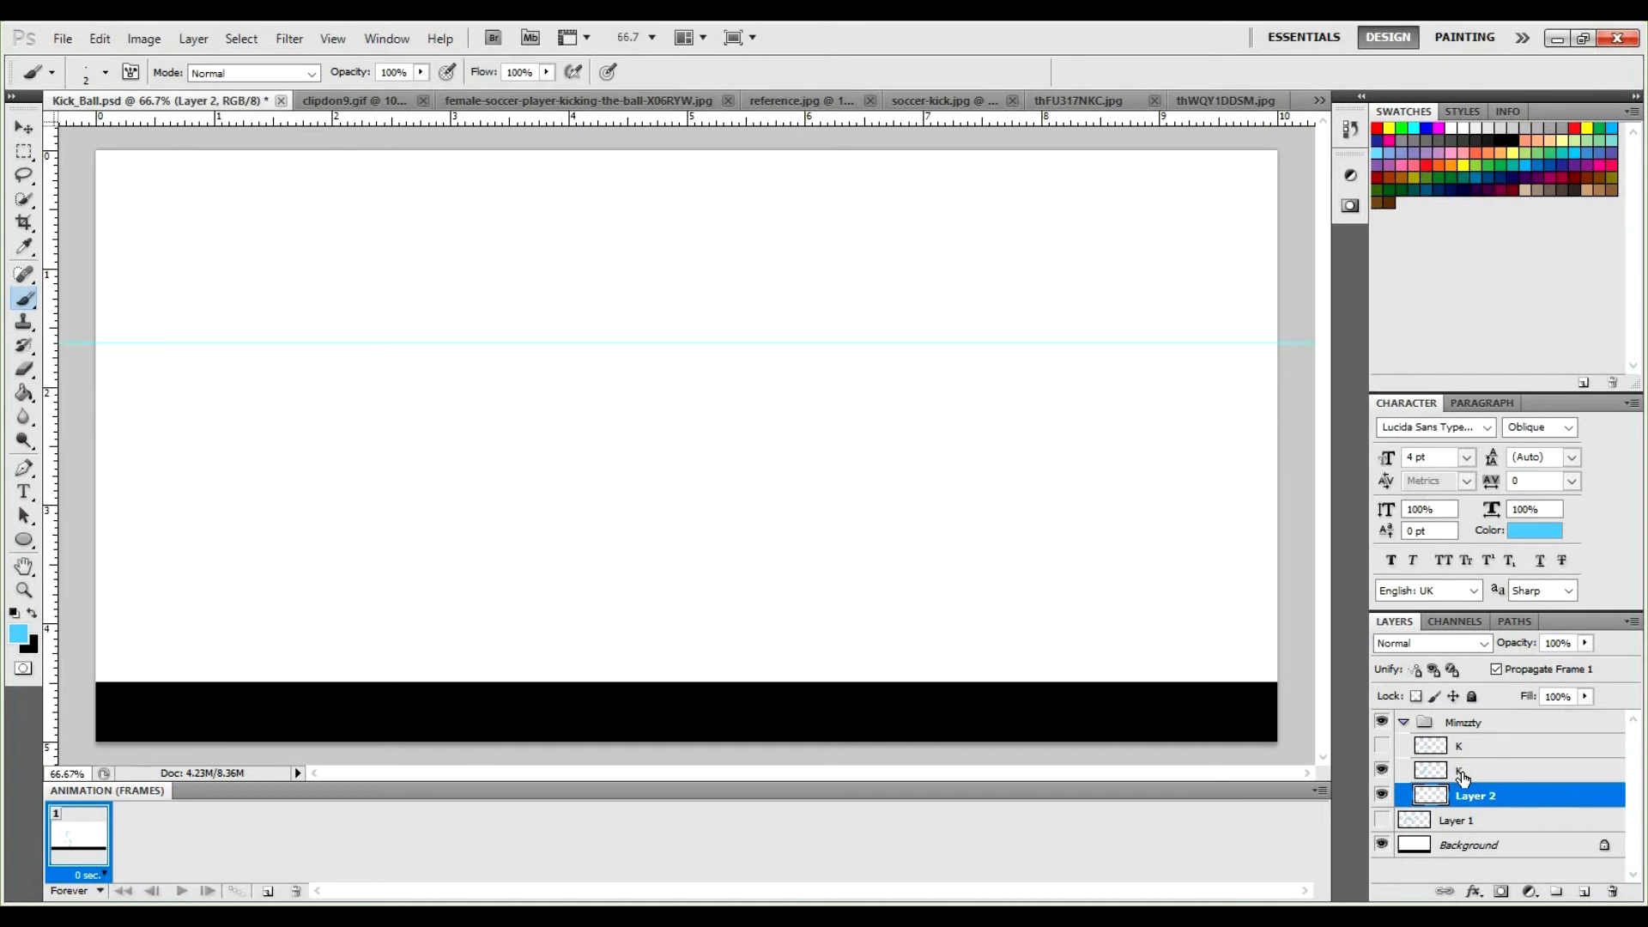
{"action": "left_click", "coordinate": [1462, 772]}
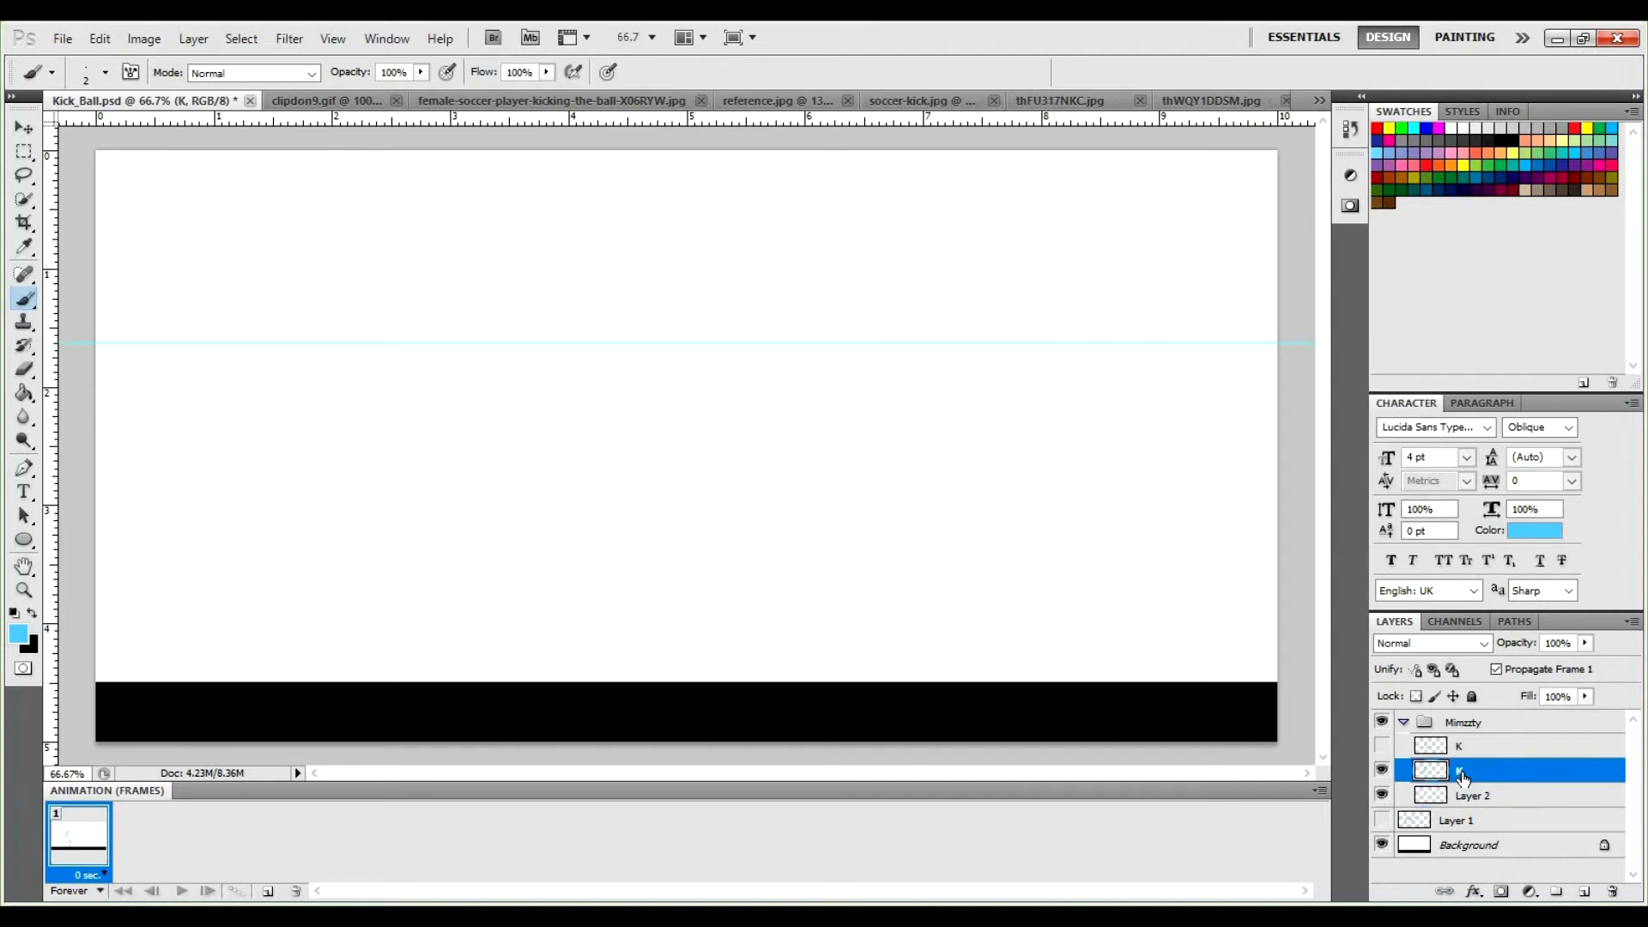
{"action": "left_click", "coordinate": [1585, 642]}
{"action": "left_click", "coordinate": [1508, 663]}
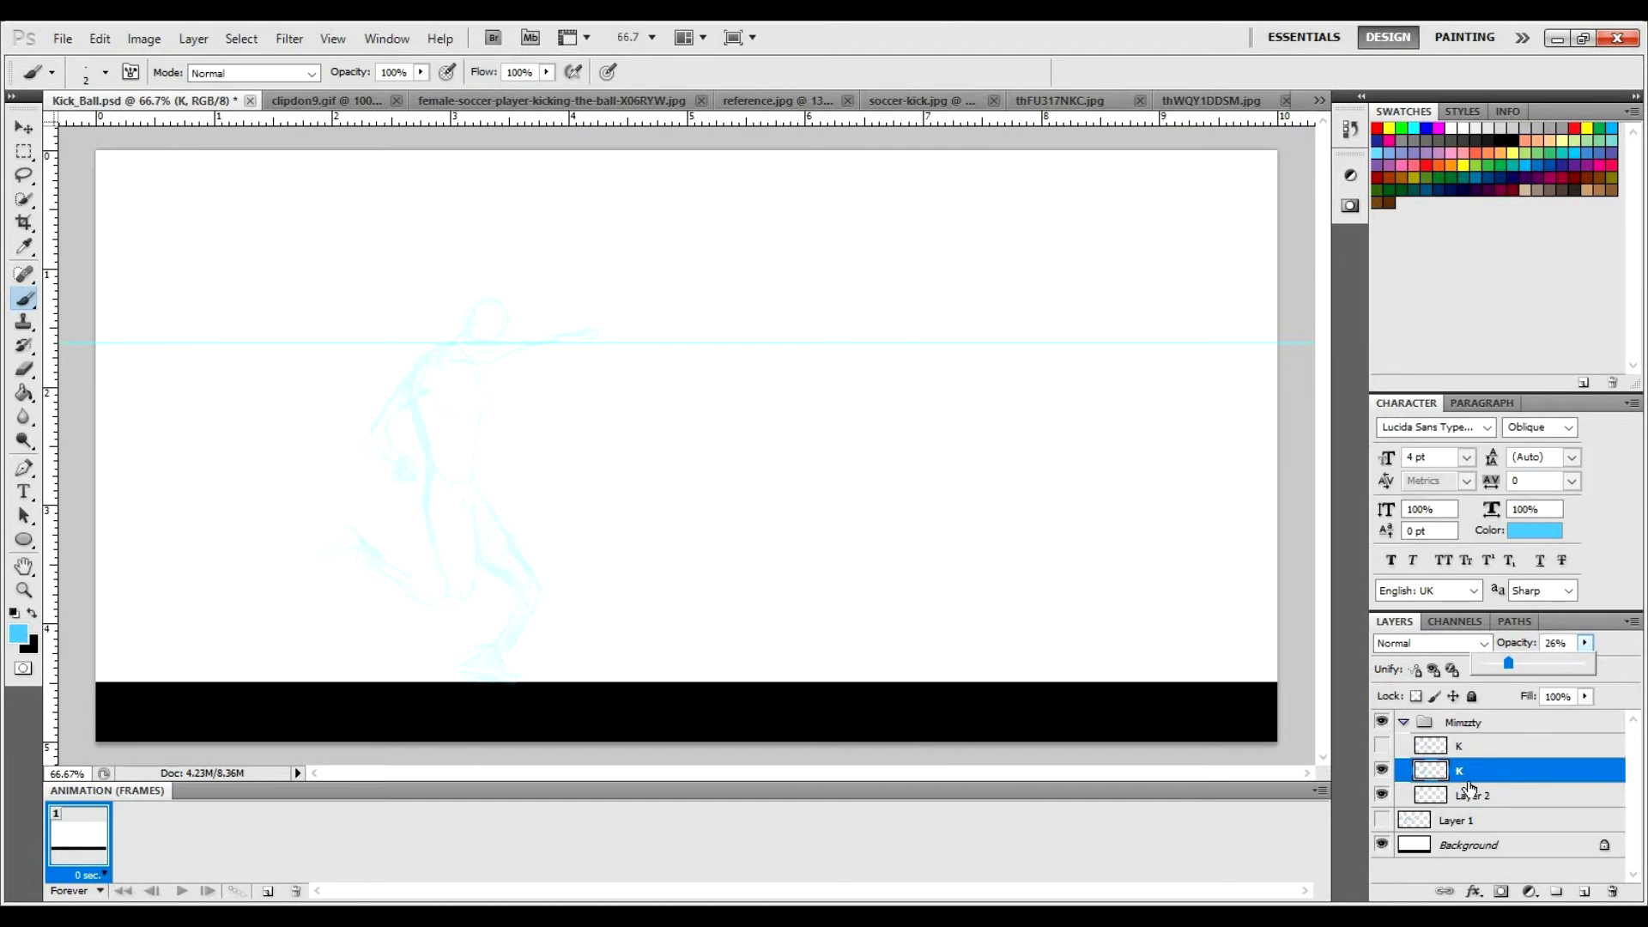
{"action": "left_click", "coordinate": [1495, 726]}
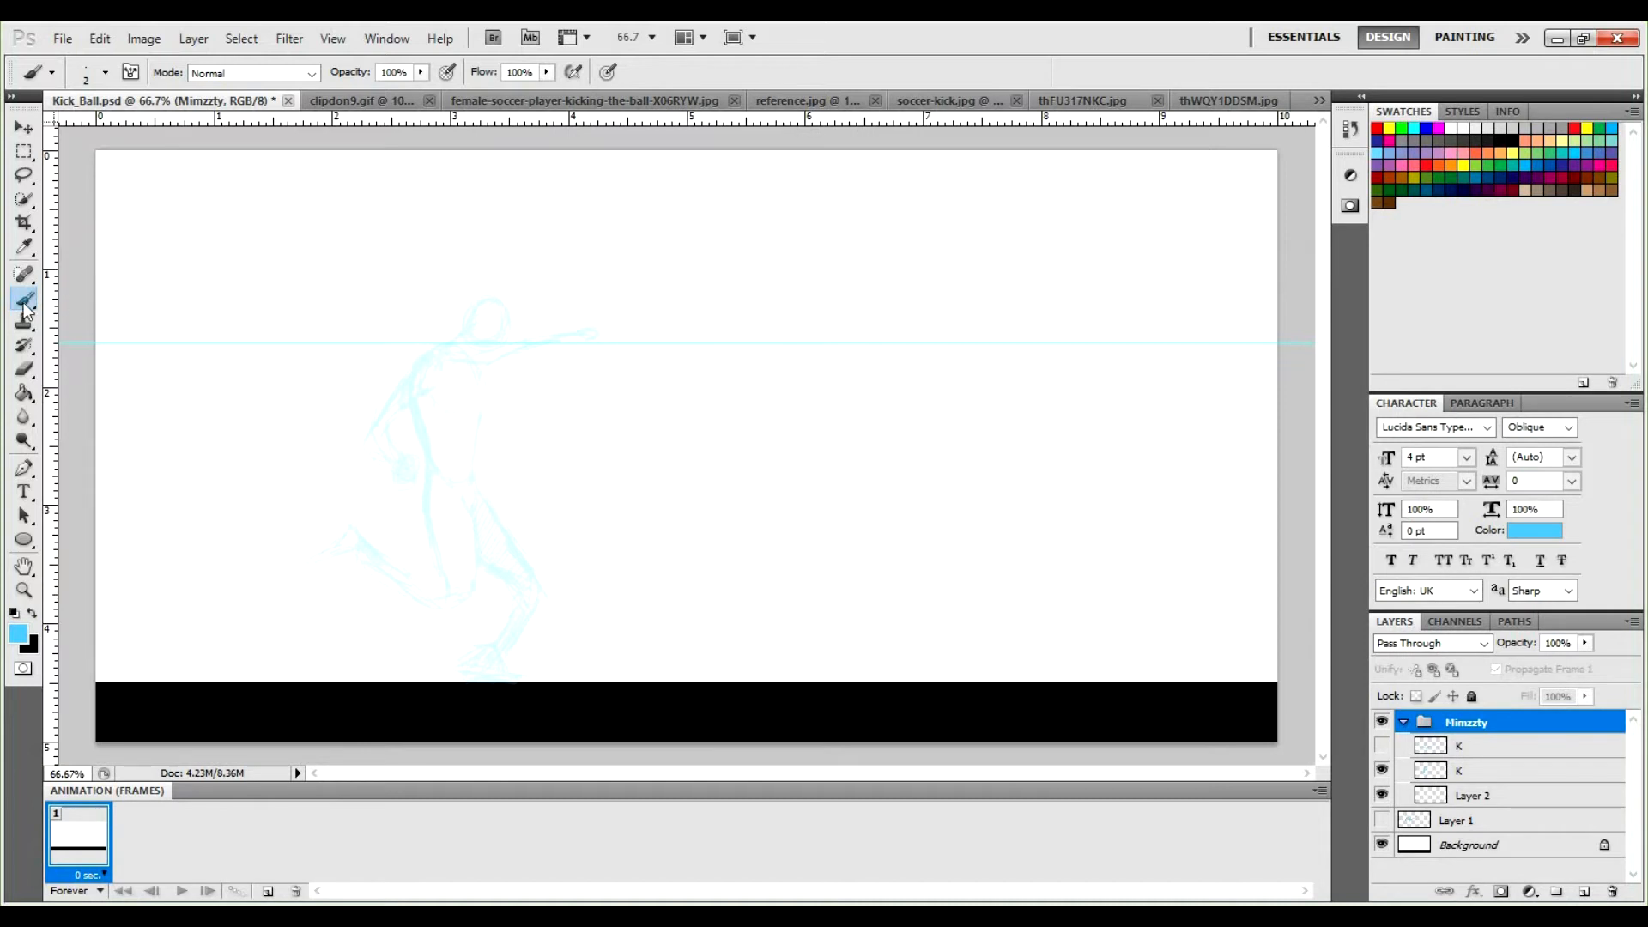
Move the Mimzzty group's figure toward the middle of the canvas and check its placement by toggling the kick pose's K layer.
{"action": "key", "text": "v"}
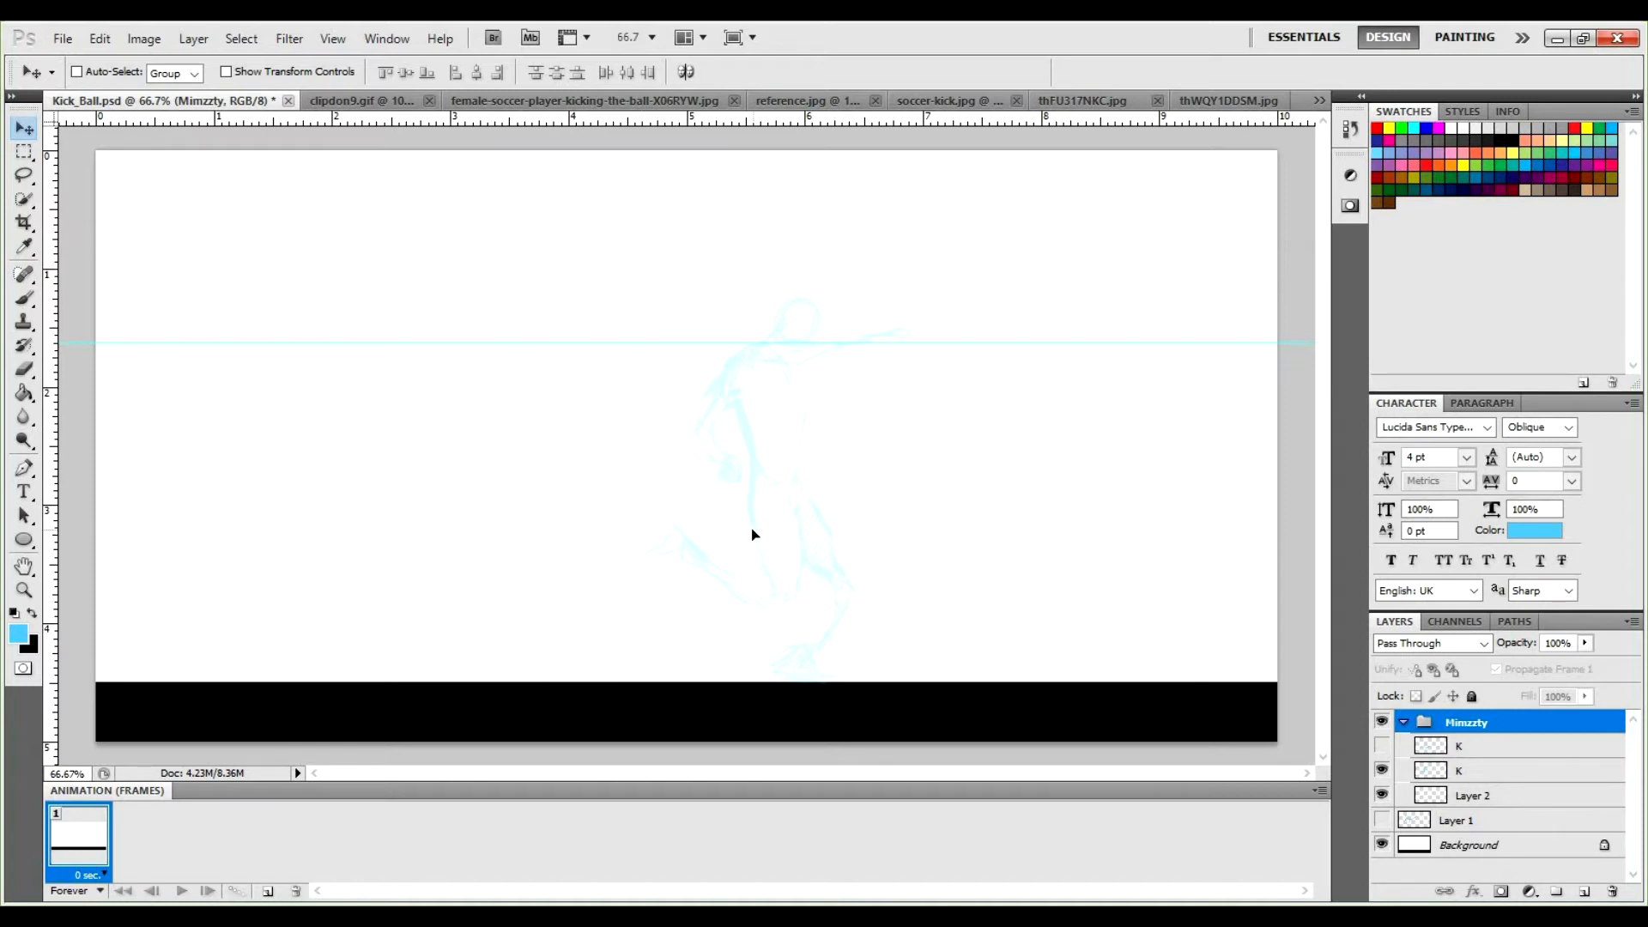
{"action": "left_click", "coordinate": [1382, 746]}
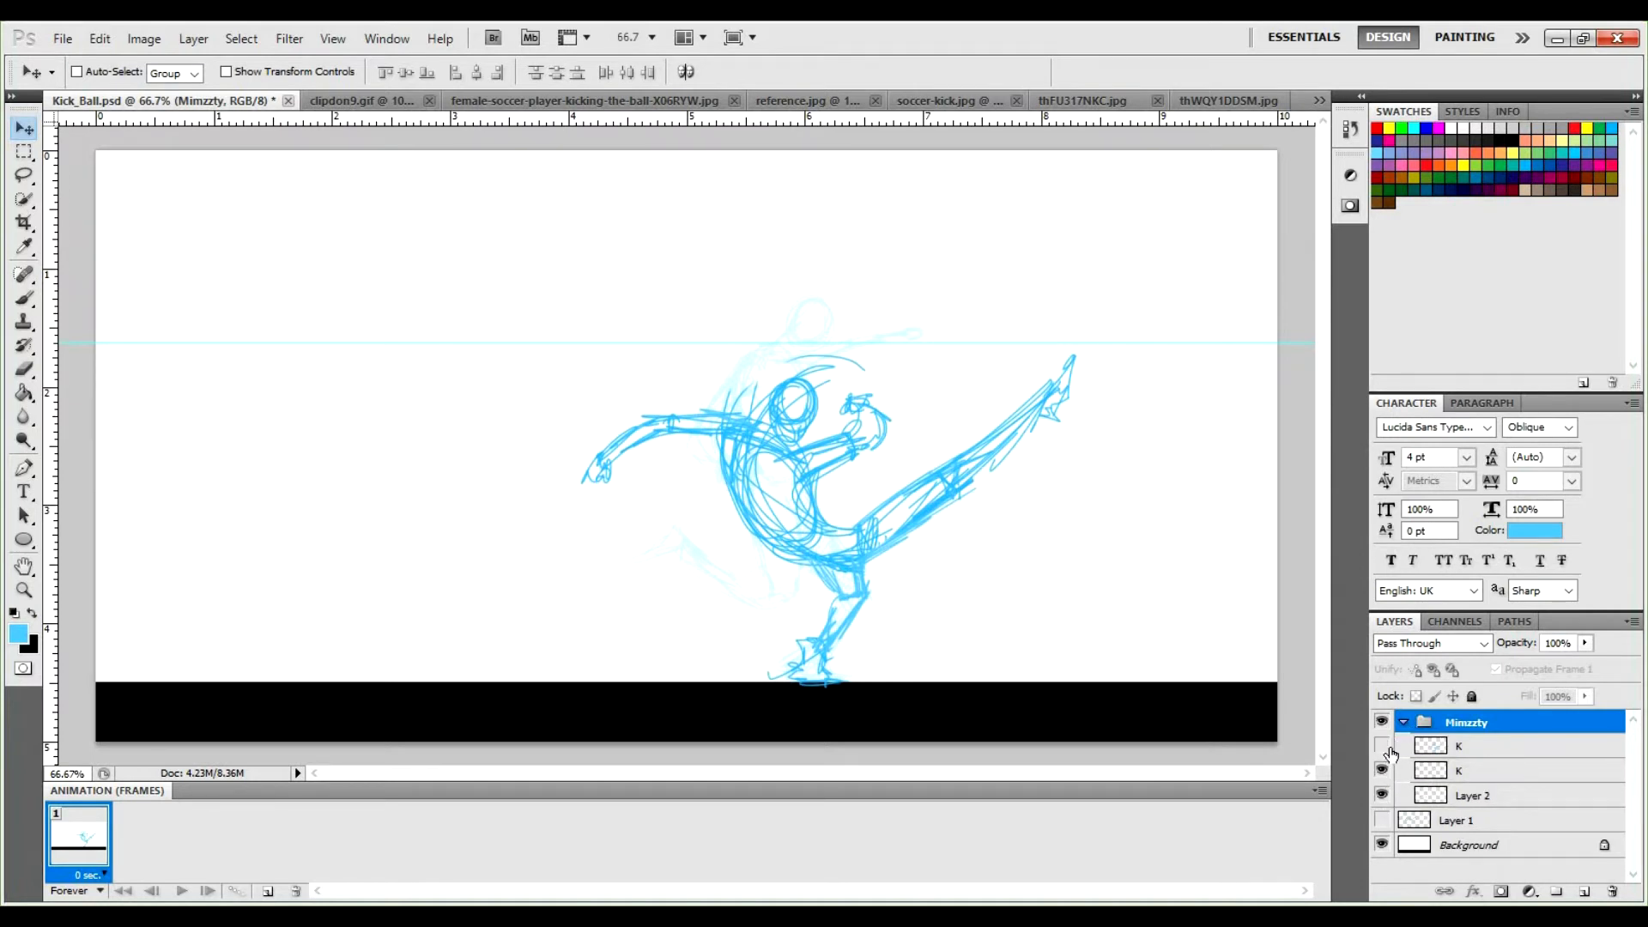
{"action": "left_click", "coordinate": [1382, 745]}
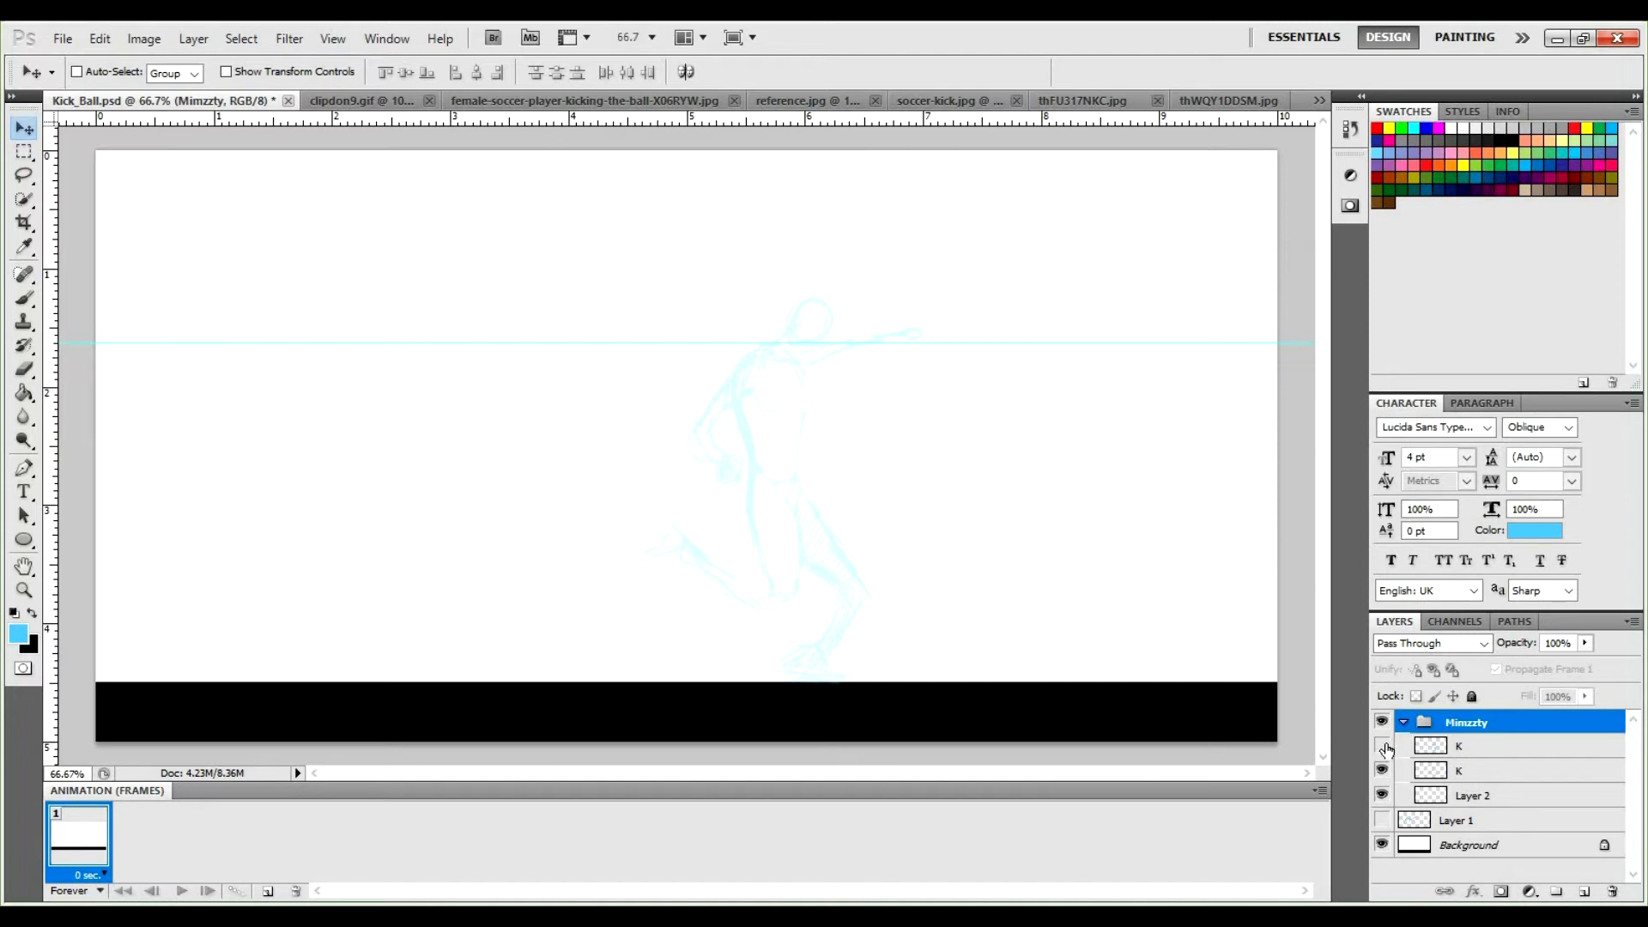
{"action": "left_click", "coordinate": [1382, 745]}
{"action": "left_click", "coordinate": [1383, 745]}
{"action": "left_click", "coordinate": [1404, 723]}
{"action": "left_click", "coordinate": [1404, 722]}
Show the running pose's K layer and raise its opacity to 100%.
{"action": "left_click", "coordinate": [1378, 775]}
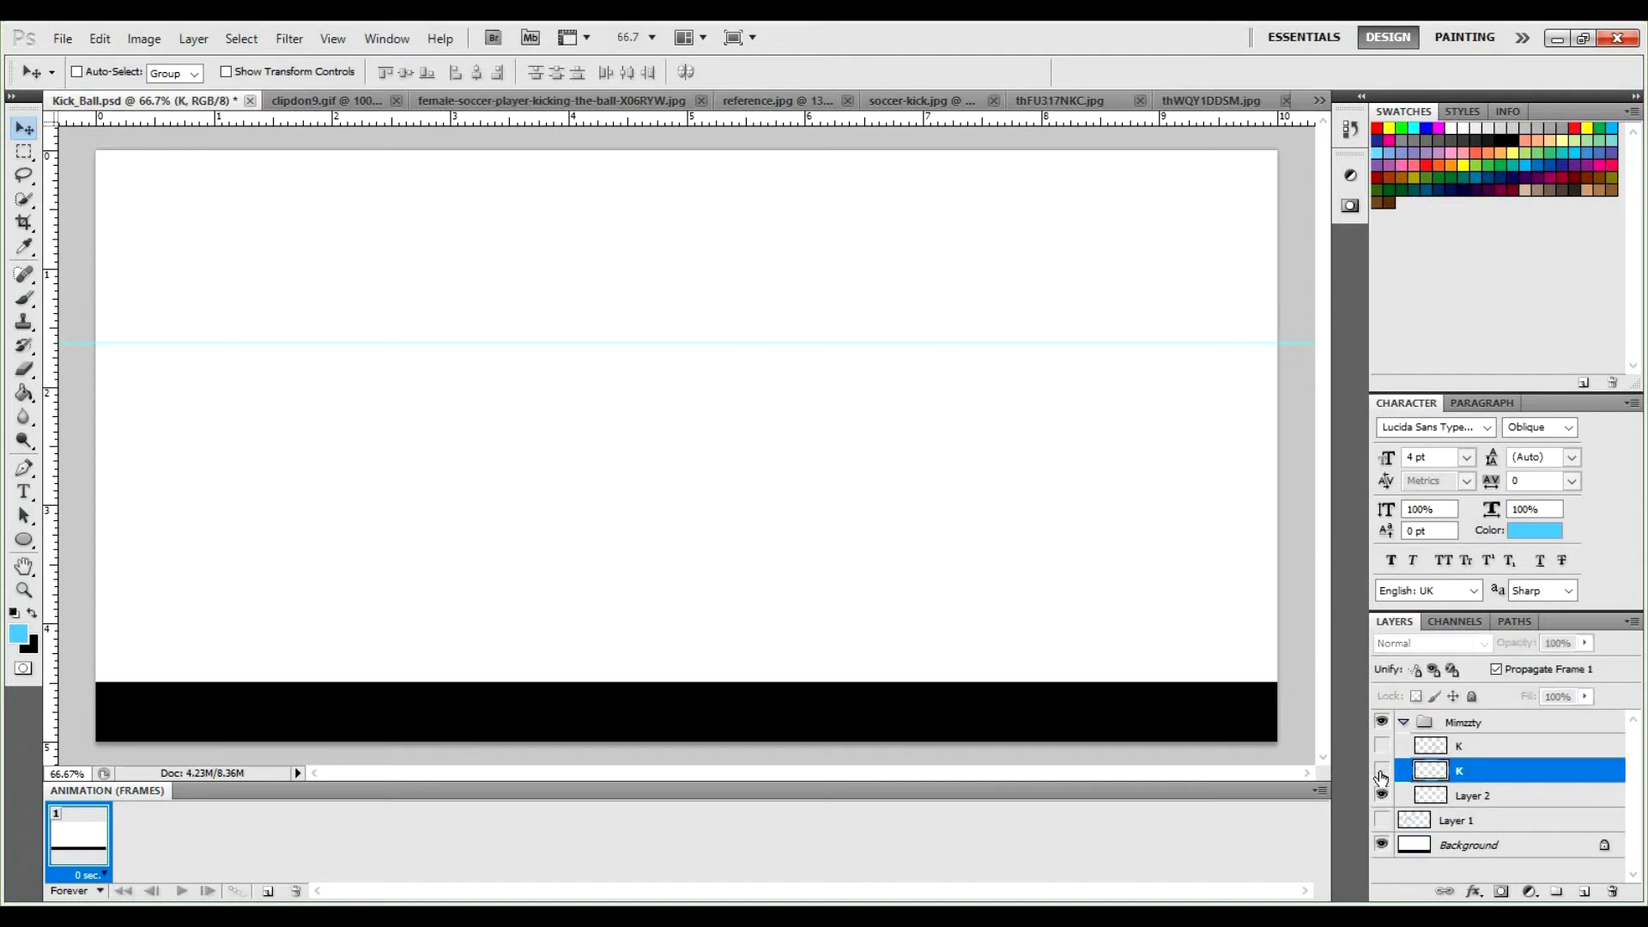
{"action": "left_click", "coordinate": [1584, 643]}
{"action": "left_click_drag", "start_coordinate": [1559, 663], "coordinate": [1643, 664]}
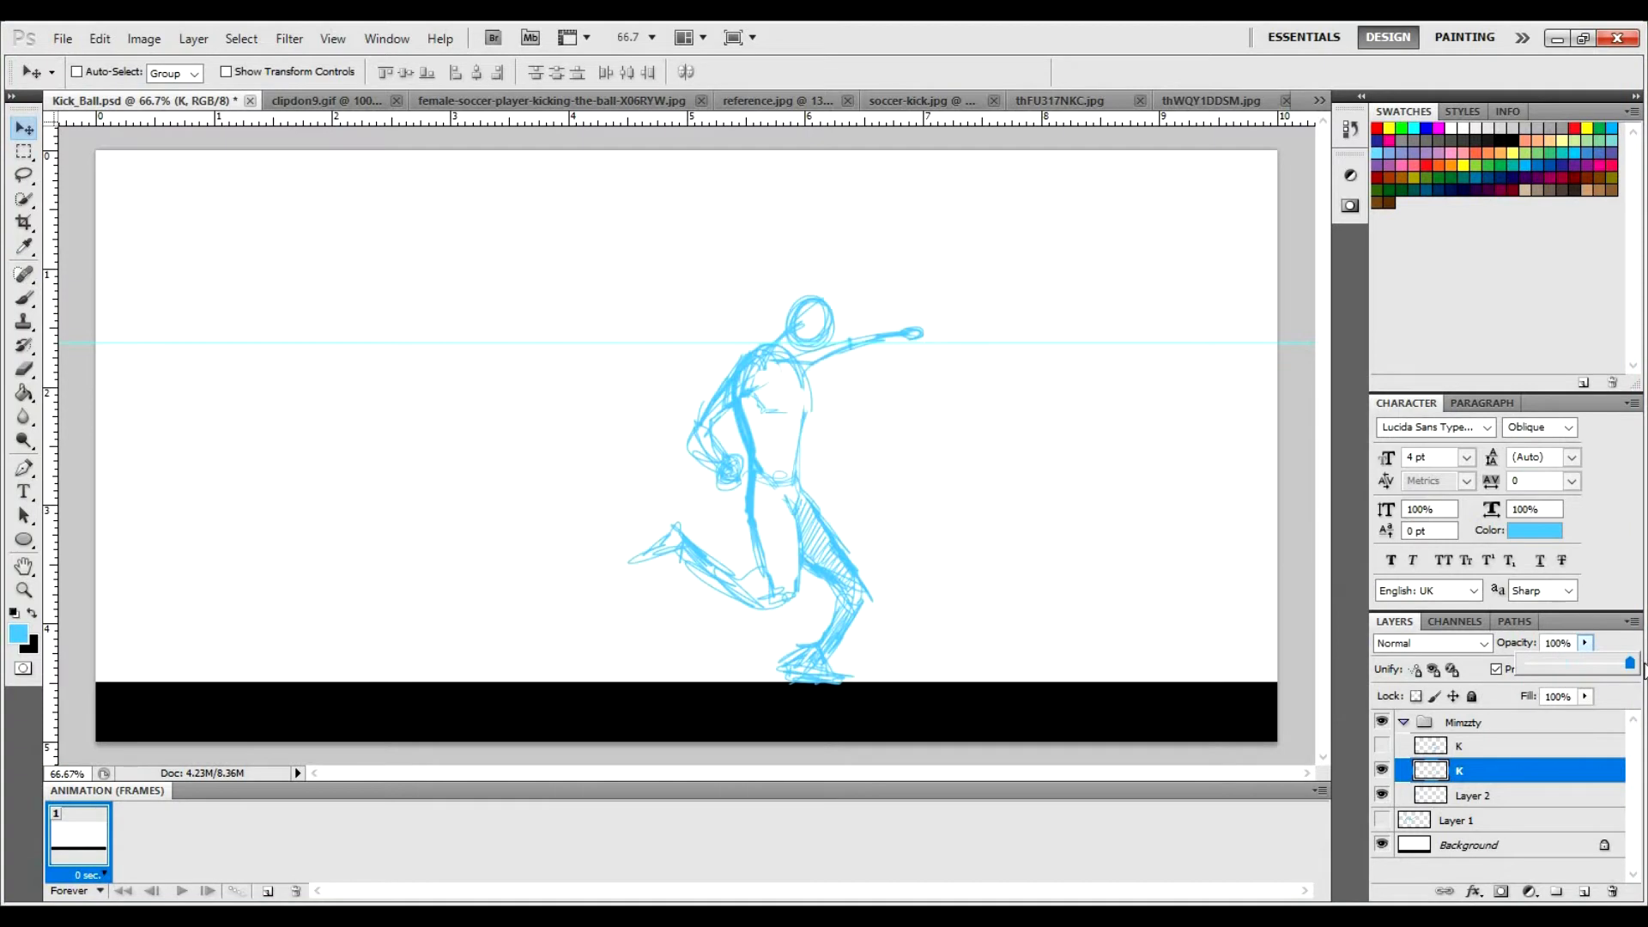
Alternate the two K layers' visibility to compare the kick and running poses at full strength, ending with both hidden.
{"action": "left_click", "coordinate": [1483, 747]}
{"action": "left_click", "coordinate": [1380, 746]}
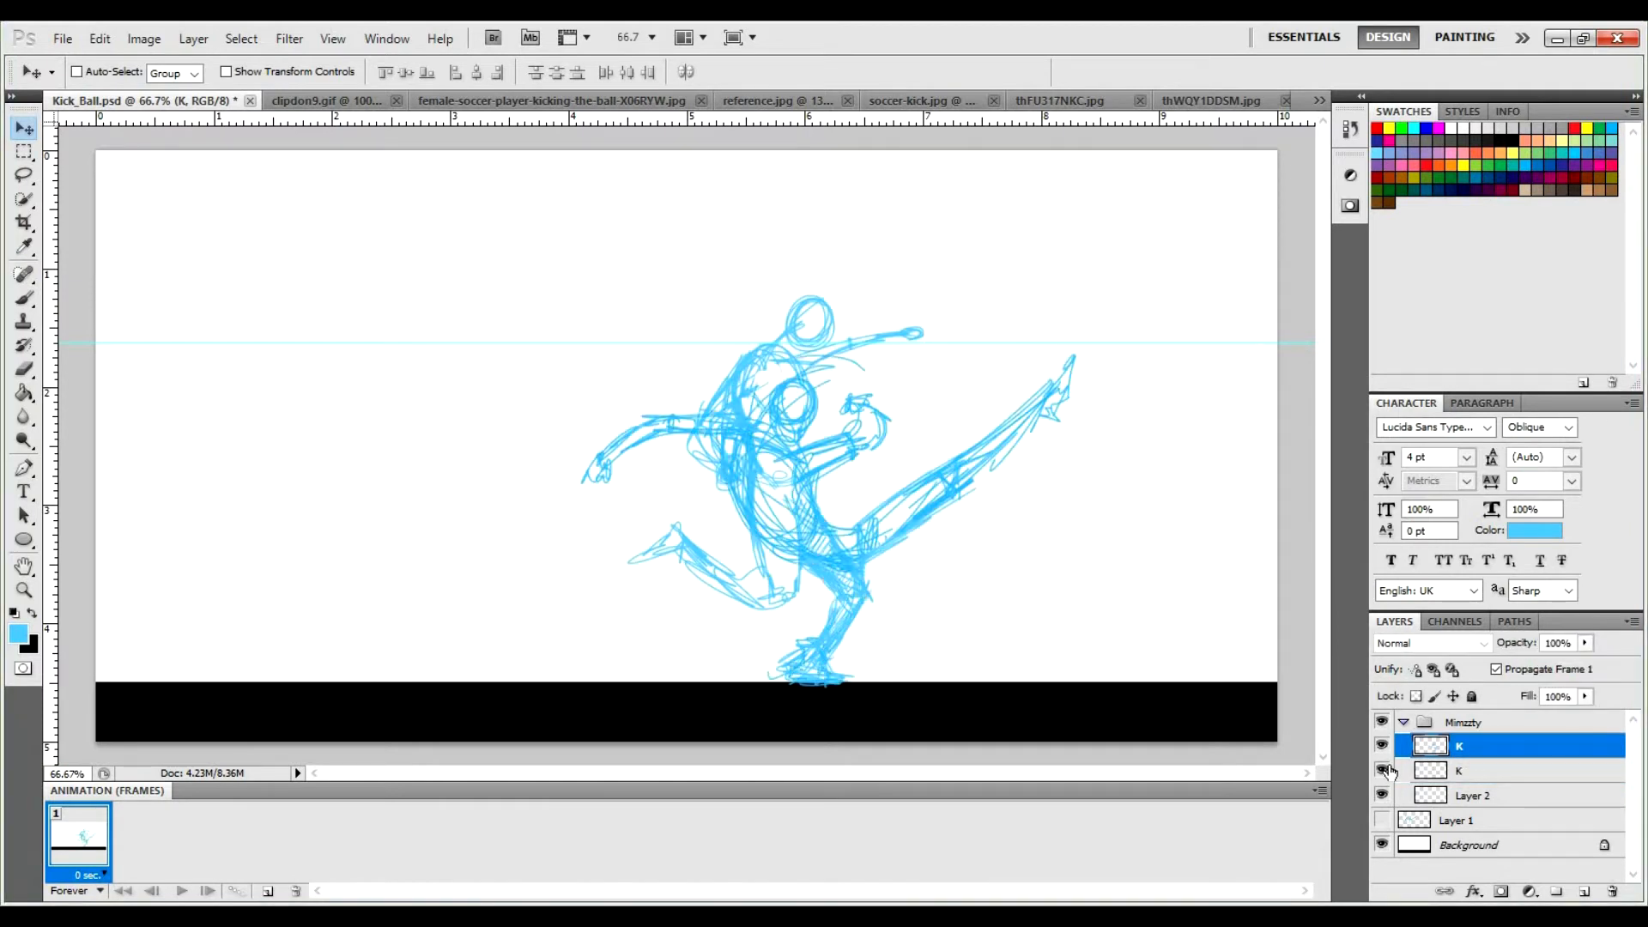
{"action": "left_click", "coordinate": [1381, 770]}
{"action": "left_click", "coordinate": [1470, 775]}
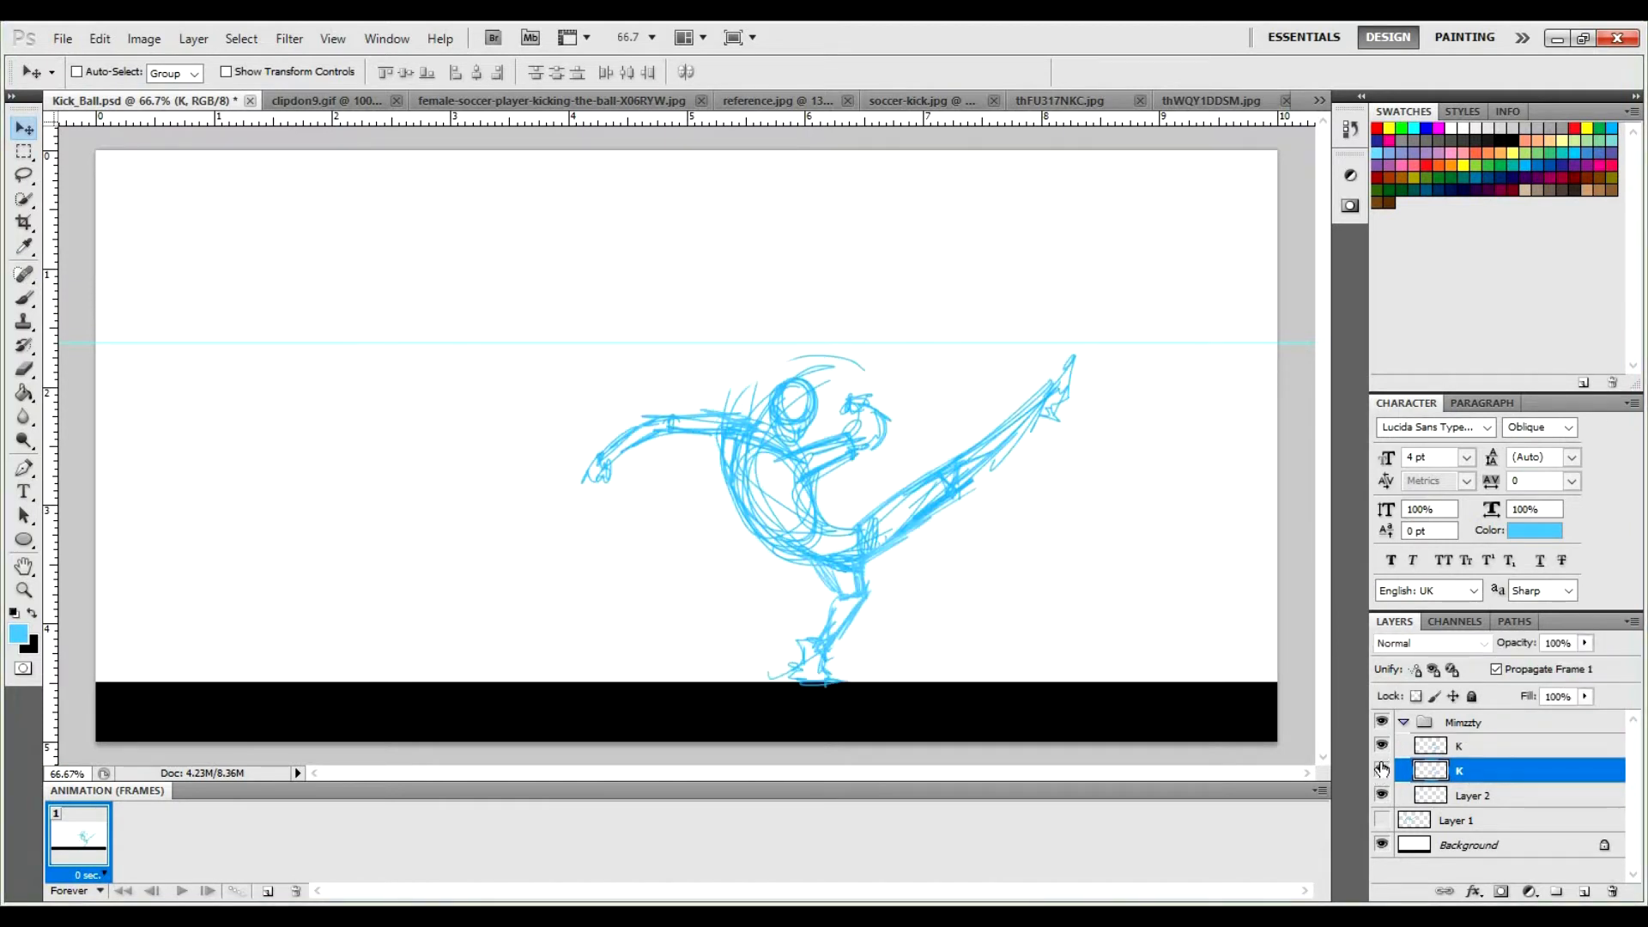
{"action": "left_click", "coordinate": [1381, 770]}
{"action": "left_click", "coordinate": [1381, 745]}
{"action": "left_click", "coordinate": [1381, 769]}
{"action": "left_click", "coordinate": [1380, 746]}
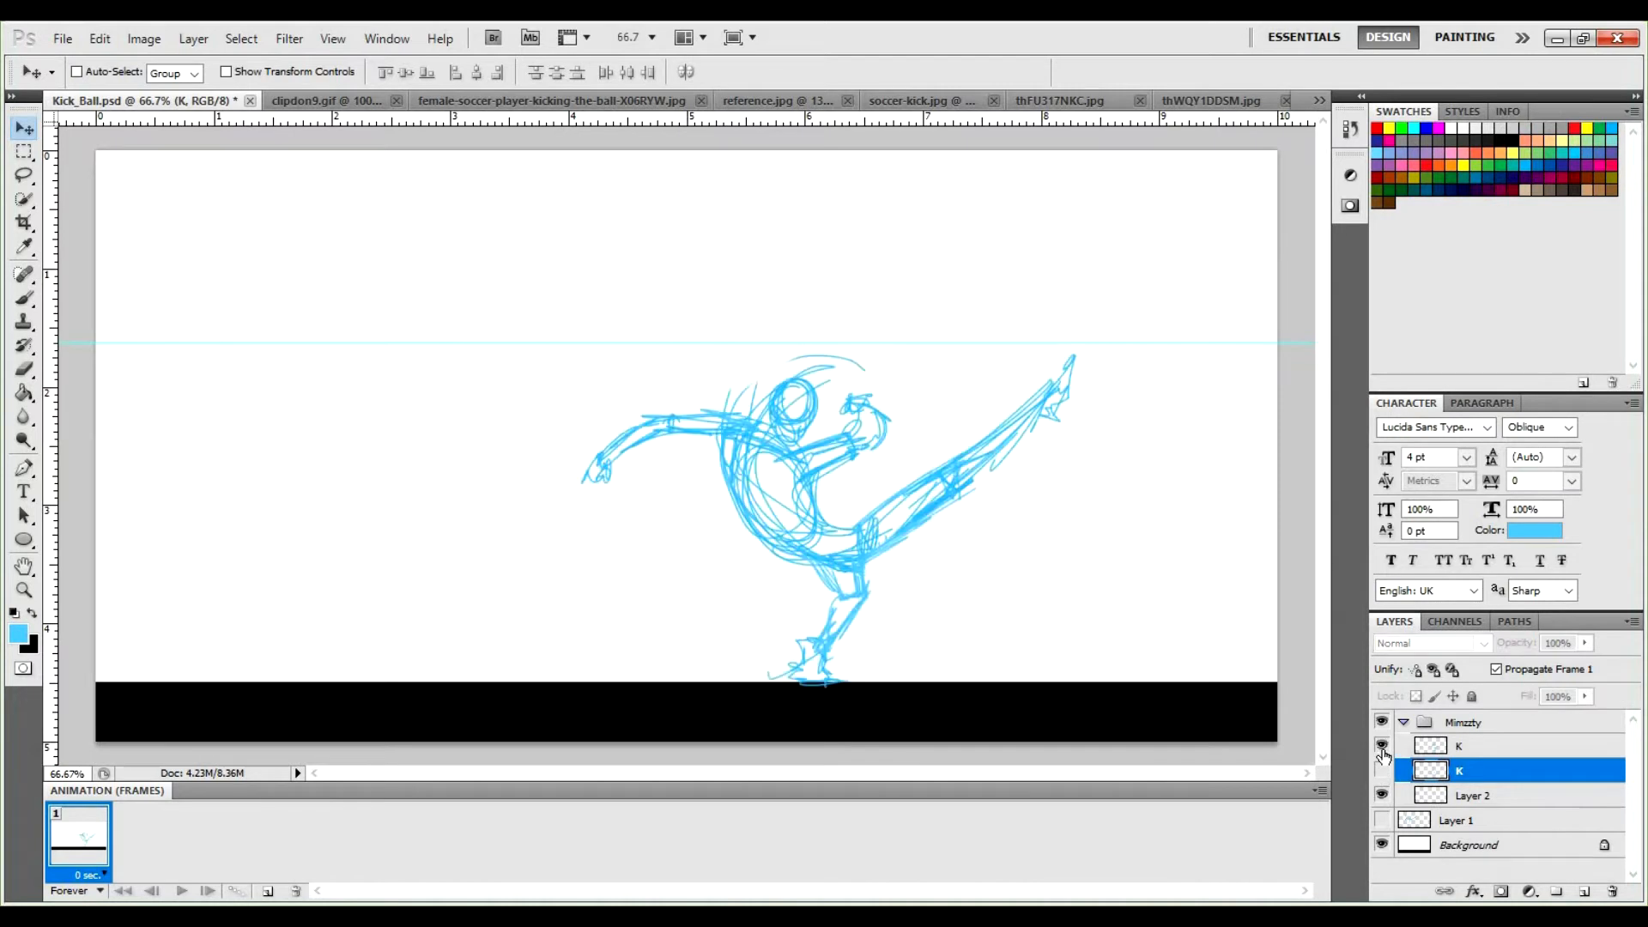
{"action": "left_click", "coordinate": [1381, 746]}
{"action": "left_click", "coordinate": [1381, 770]}
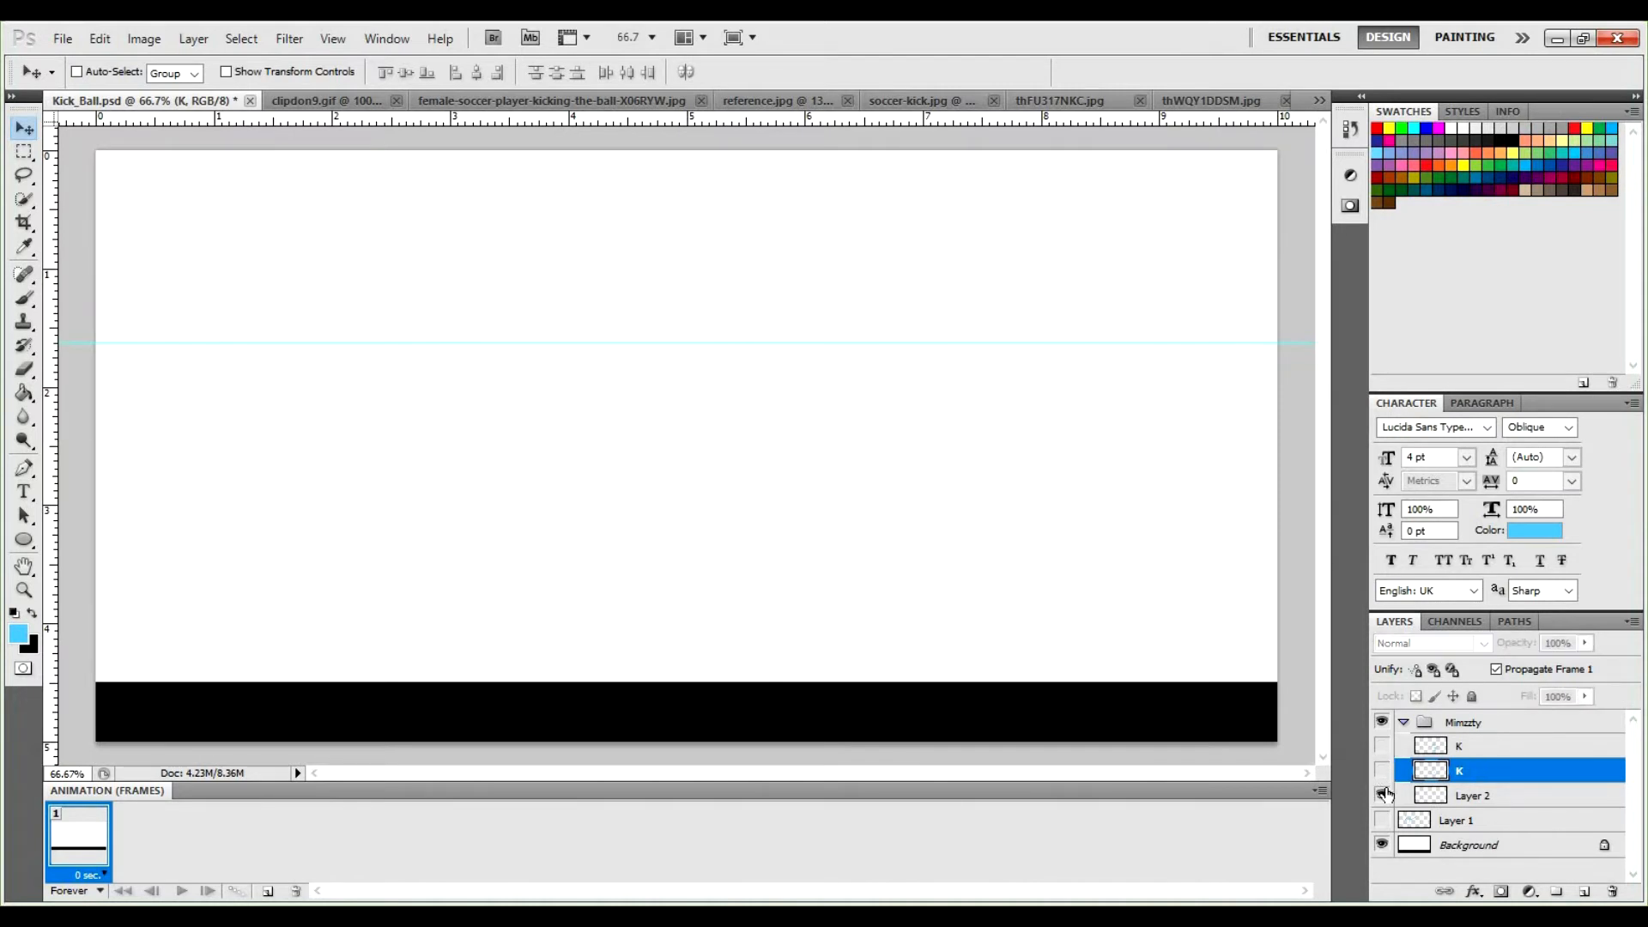
Reorder Layer 2 between the two K layers and show both K layers.
{"action": "left_click_drag", "start_coordinate": [1463, 796], "coordinate": [1477, 762]}
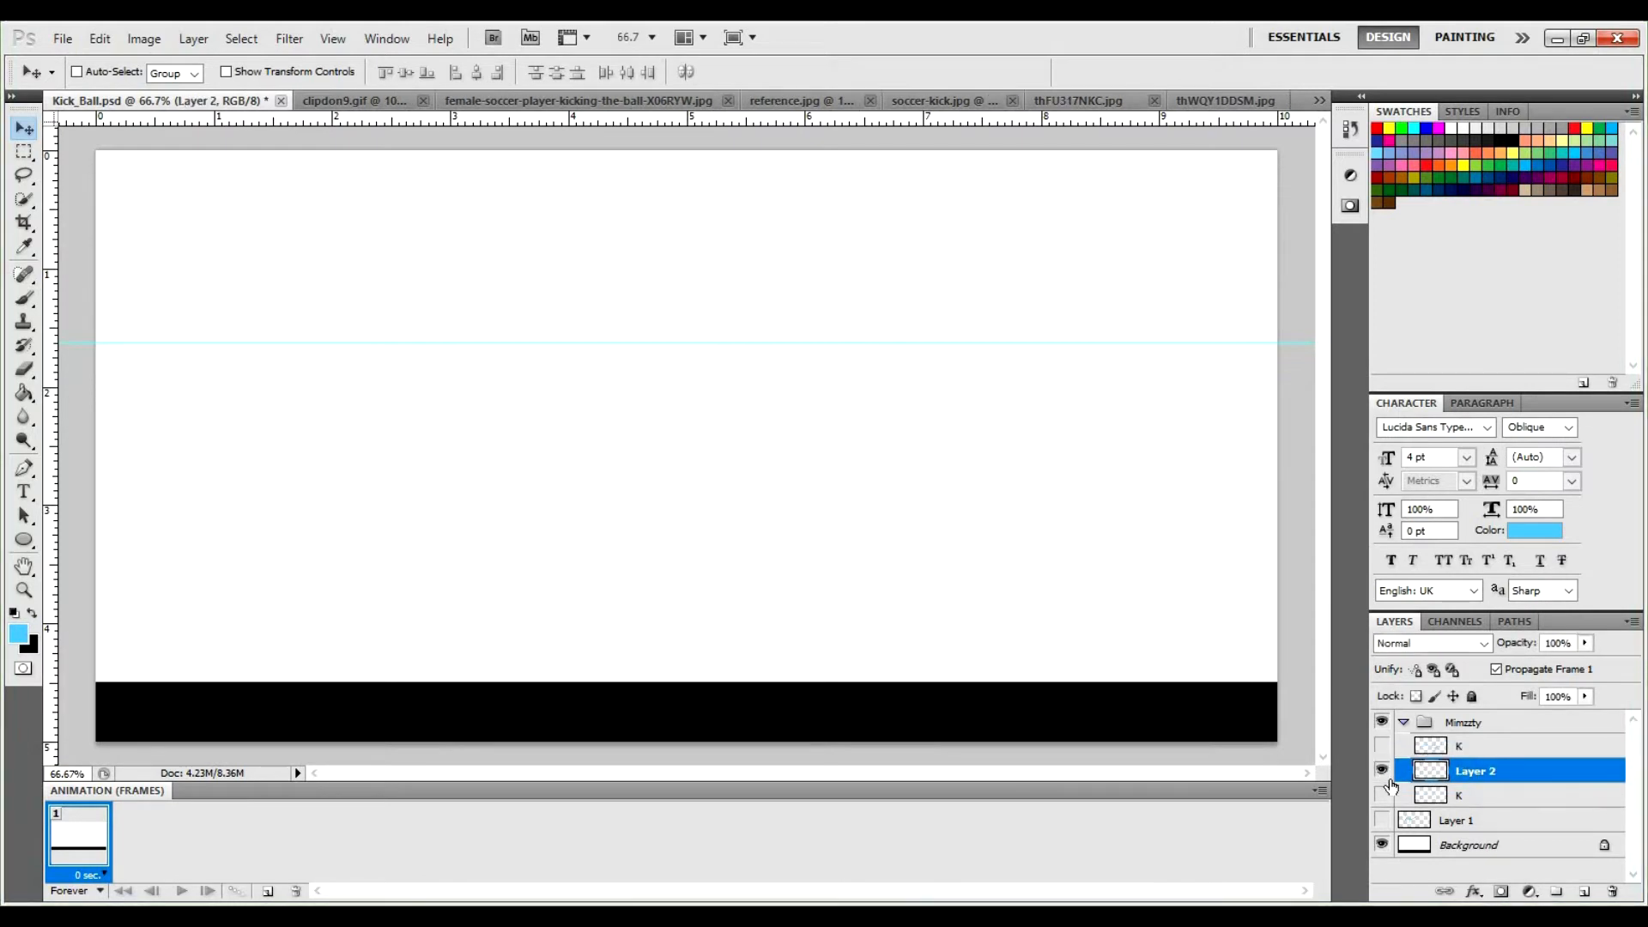
{"action": "left_click", "coordinate": [1380, 746]}
{"action": "left_click", "coordinate": [1381, 795]}
Lower the kick pose's K layer to 19% opacity and the running pose's to 12%, and make Layer 2 active.
{"action": "left_click", "coordinate": [1481, 745]}
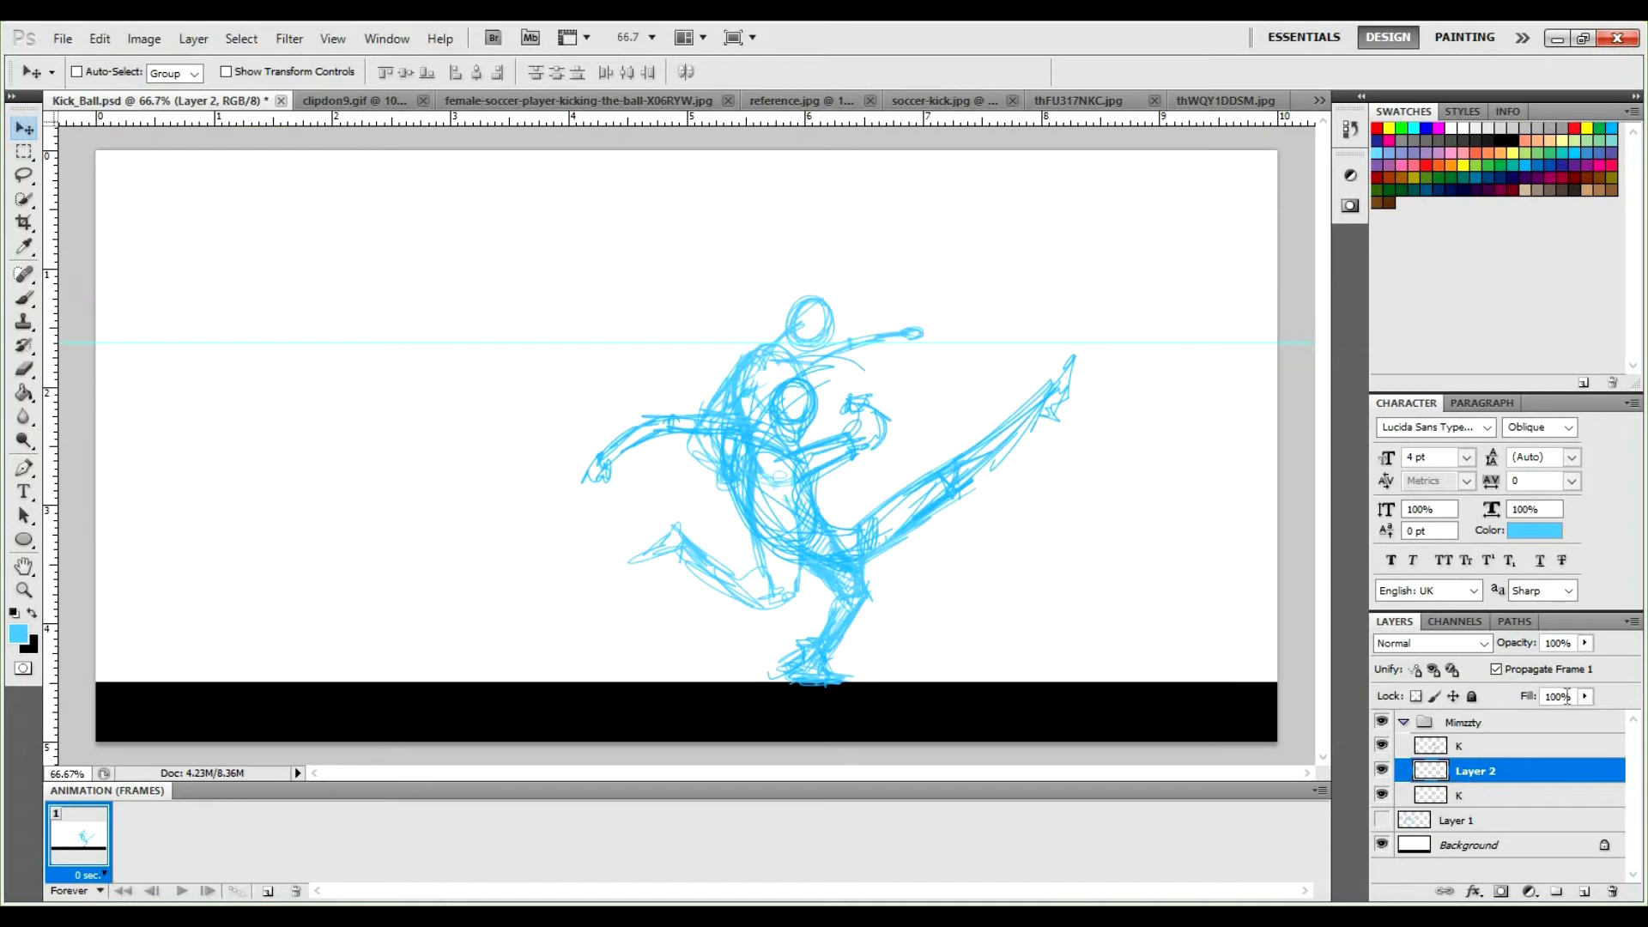
{"action": "left_click", "coordinate": [1584, 643]}
{"action": "mouse_move", "coordinate": [1560, 676]}
{"action": "left_mouse_down"}
{"action": "mouse_move", "coordinate": [1500, 671]}
{"action": "mouse_move", "coordinate": [1512, 684]}
{"action": "mouse_move", "coordinate": [1496, 687]}
{"action": "left_mouse_up"}
{"action": "left_click", "coordinate": [1485, 795]}
{"action": "left_click", "coordinate": [1584, 643]}
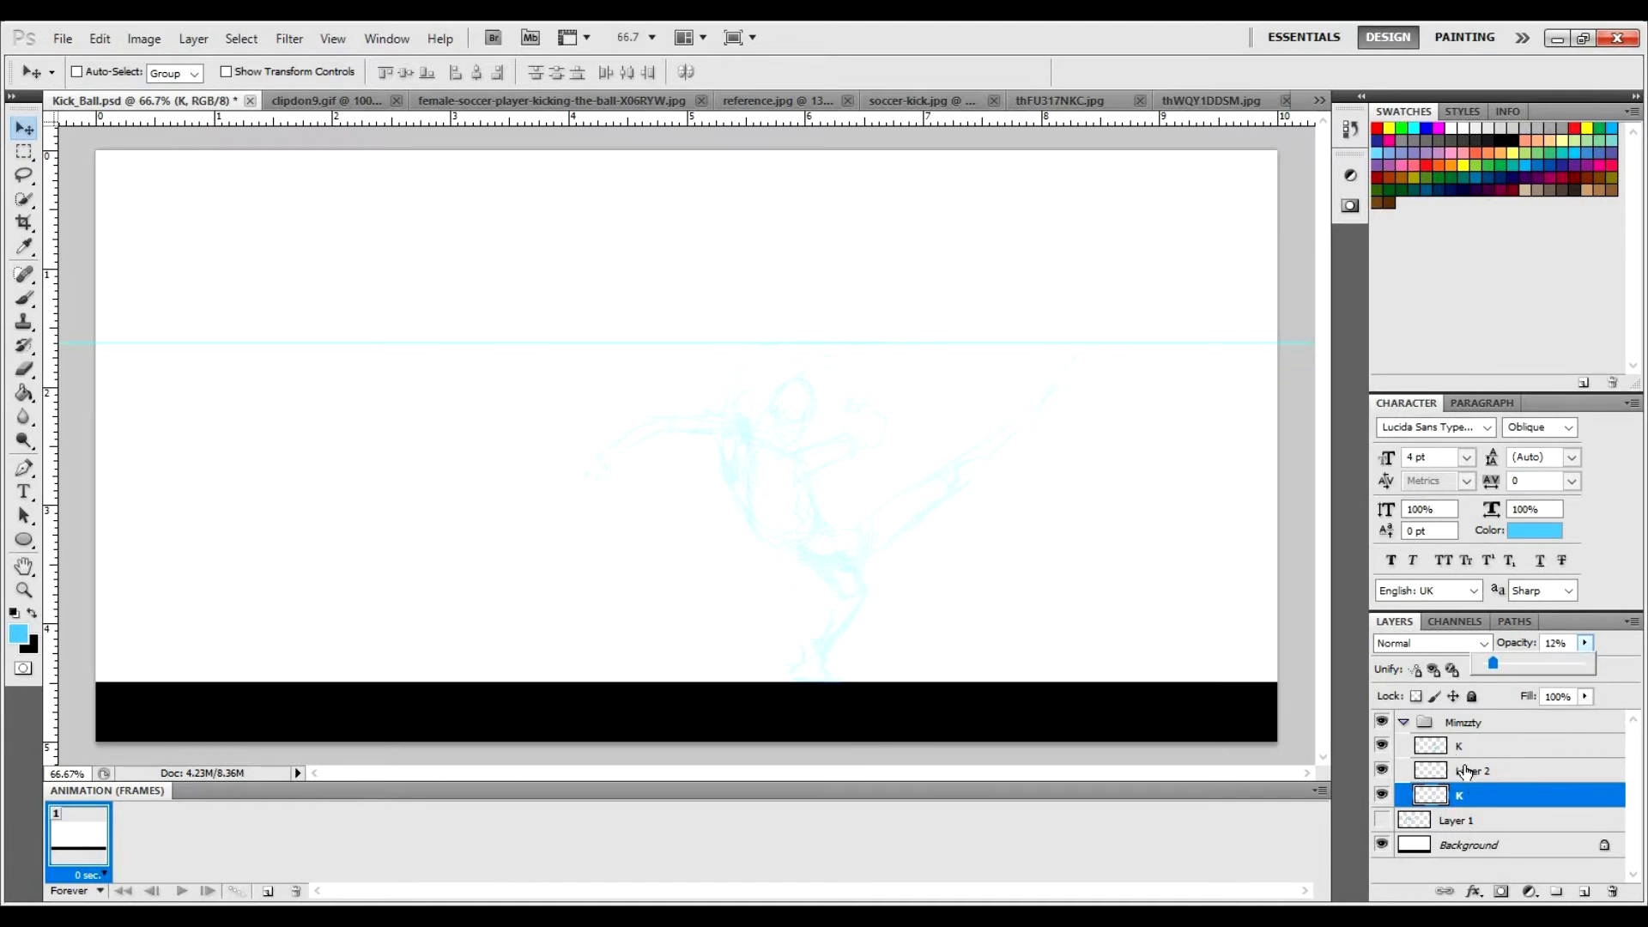
{"action": "left_click", "coordinate": [1466, 769]}
{"action": "left_click", "coordinate": [1465, 769]}
{"action": "left_click", "coordinate": [1466, 749]}
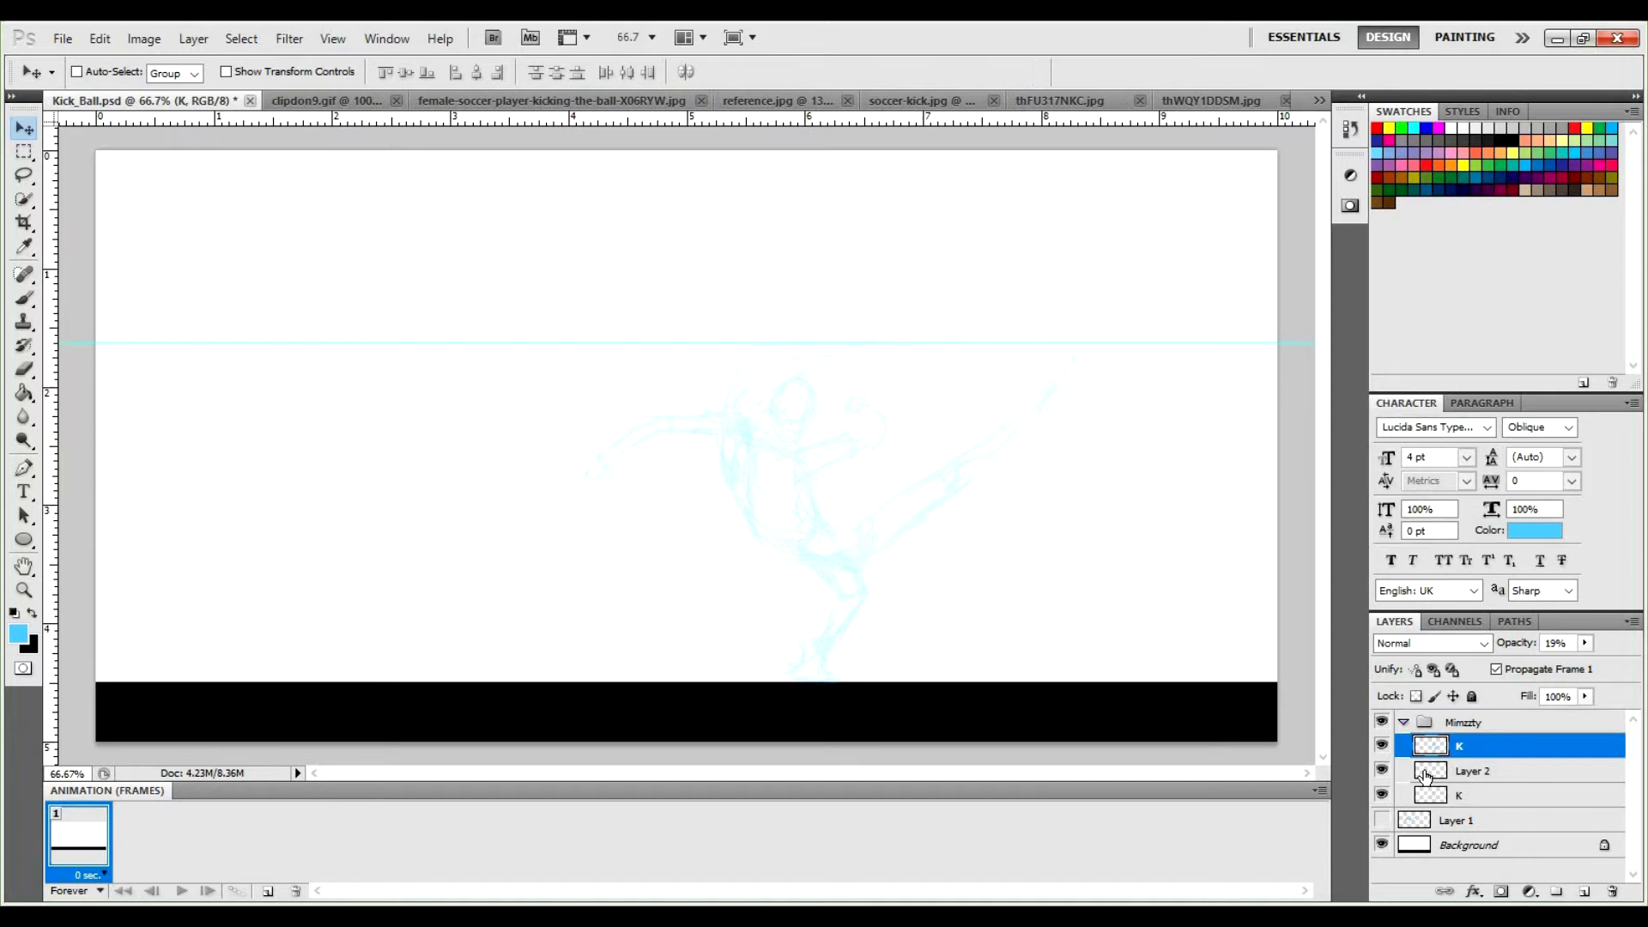
{"action": "left_click", "coordinate": [1479, 774]}
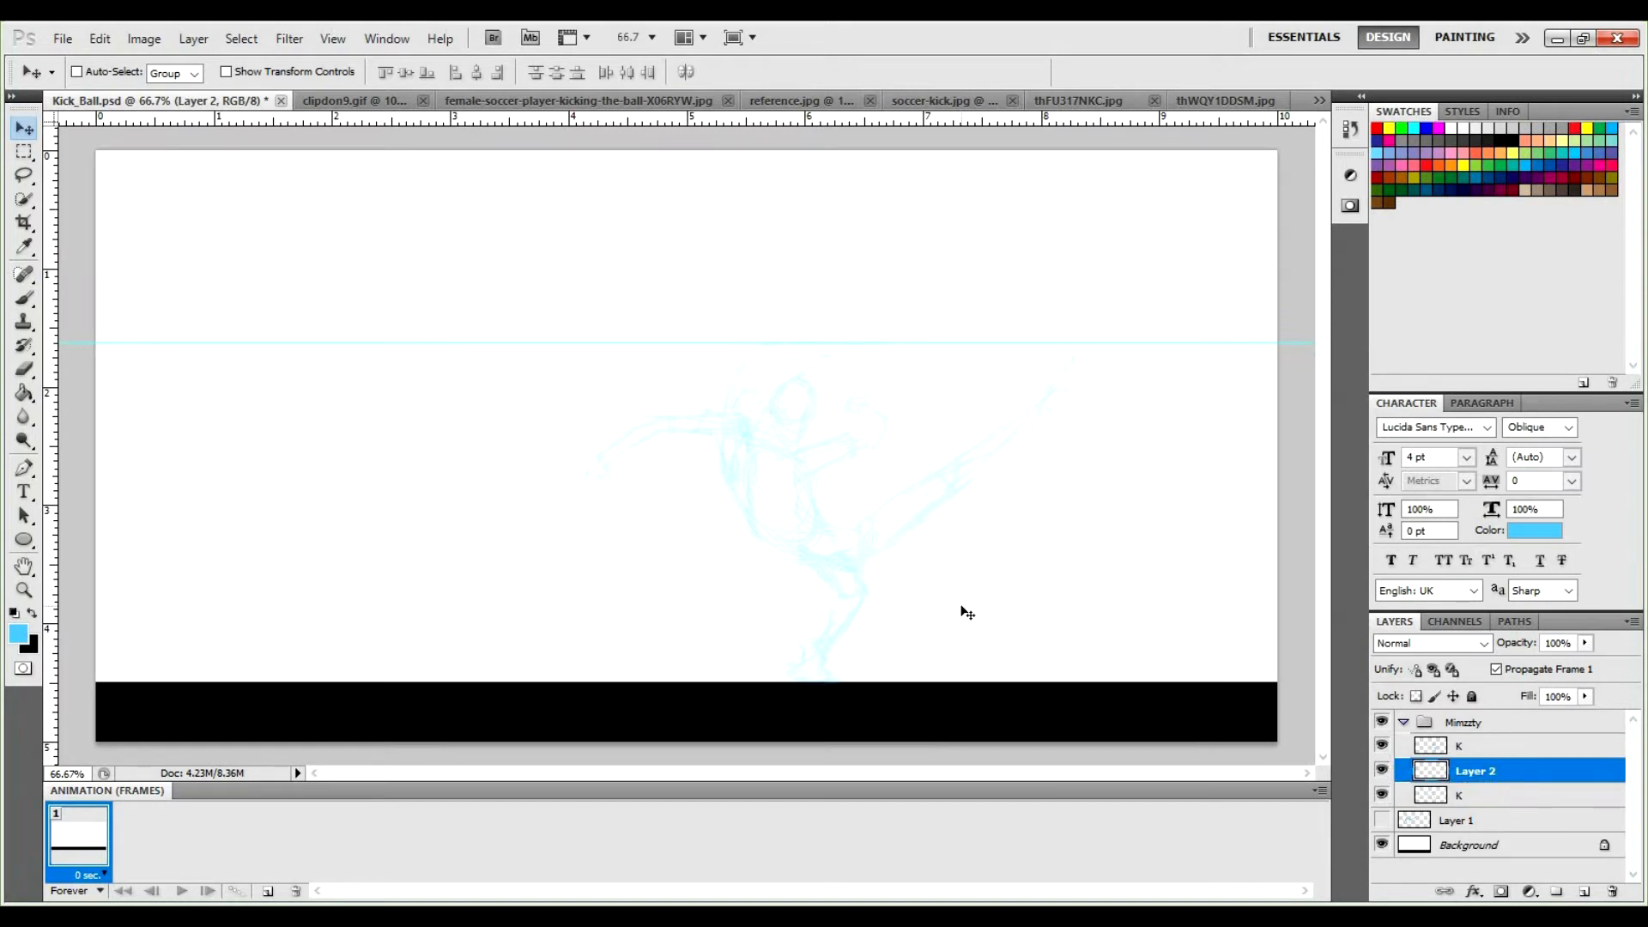
Brush the swinging leg as long slanted lines on Layer 2 and rough in the supporting leg's thigh over the faded kick pose.
{"action": "key", "text": "z"}
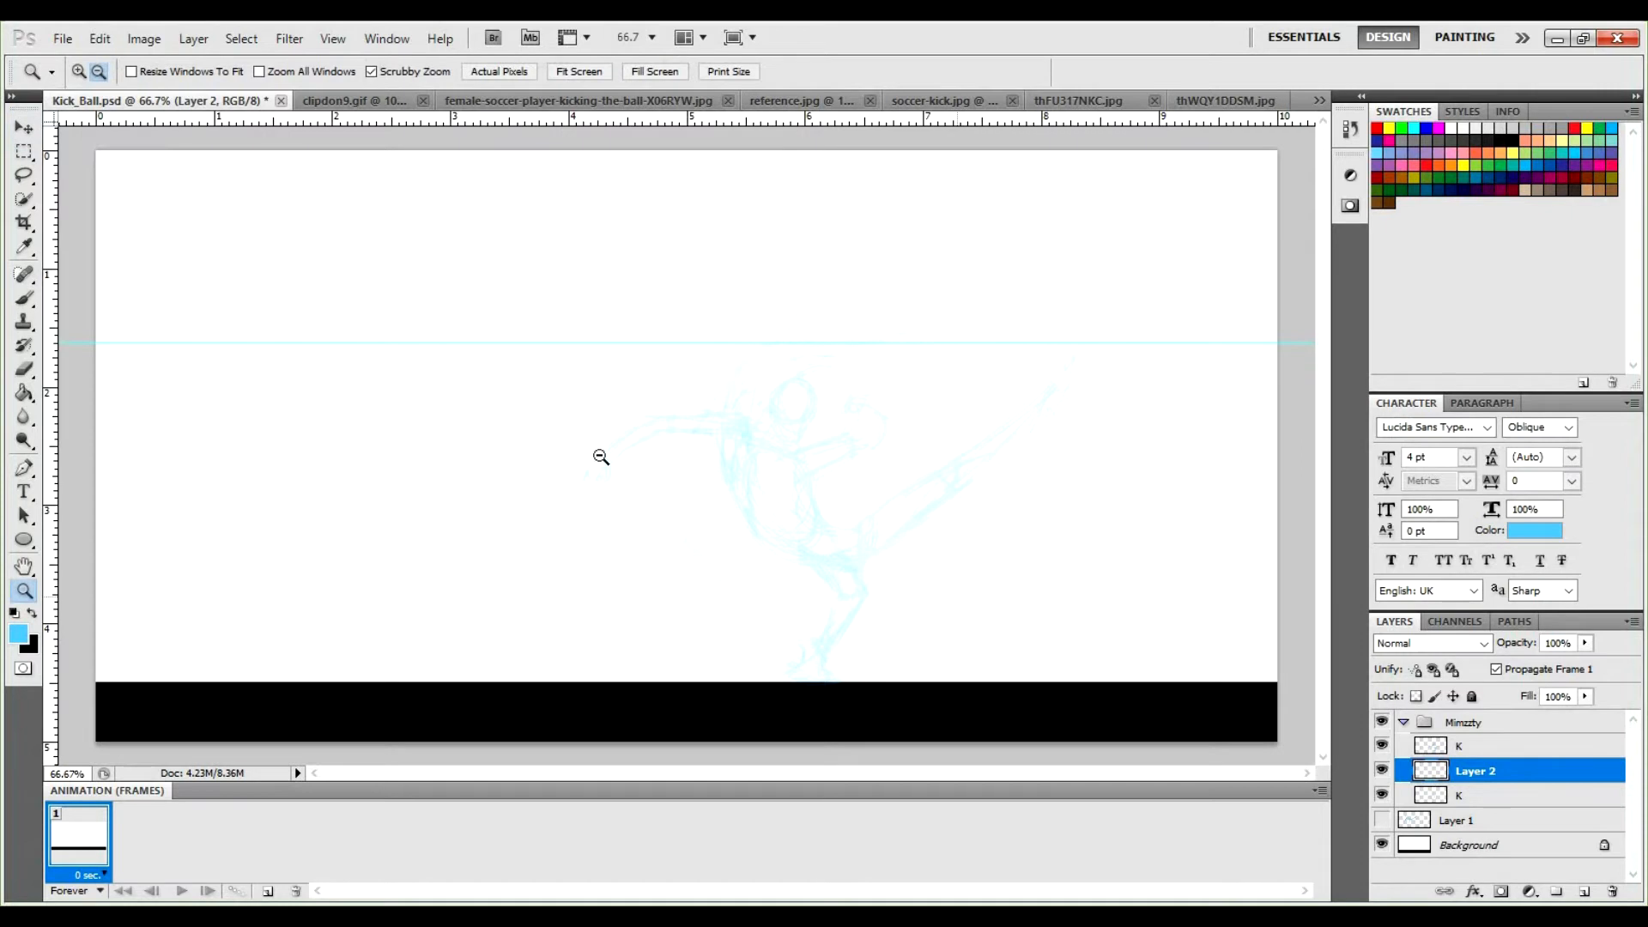
{"action": "left_click_drag", "start_coordinate": [839, 478], "coordinate": [813, 434]}
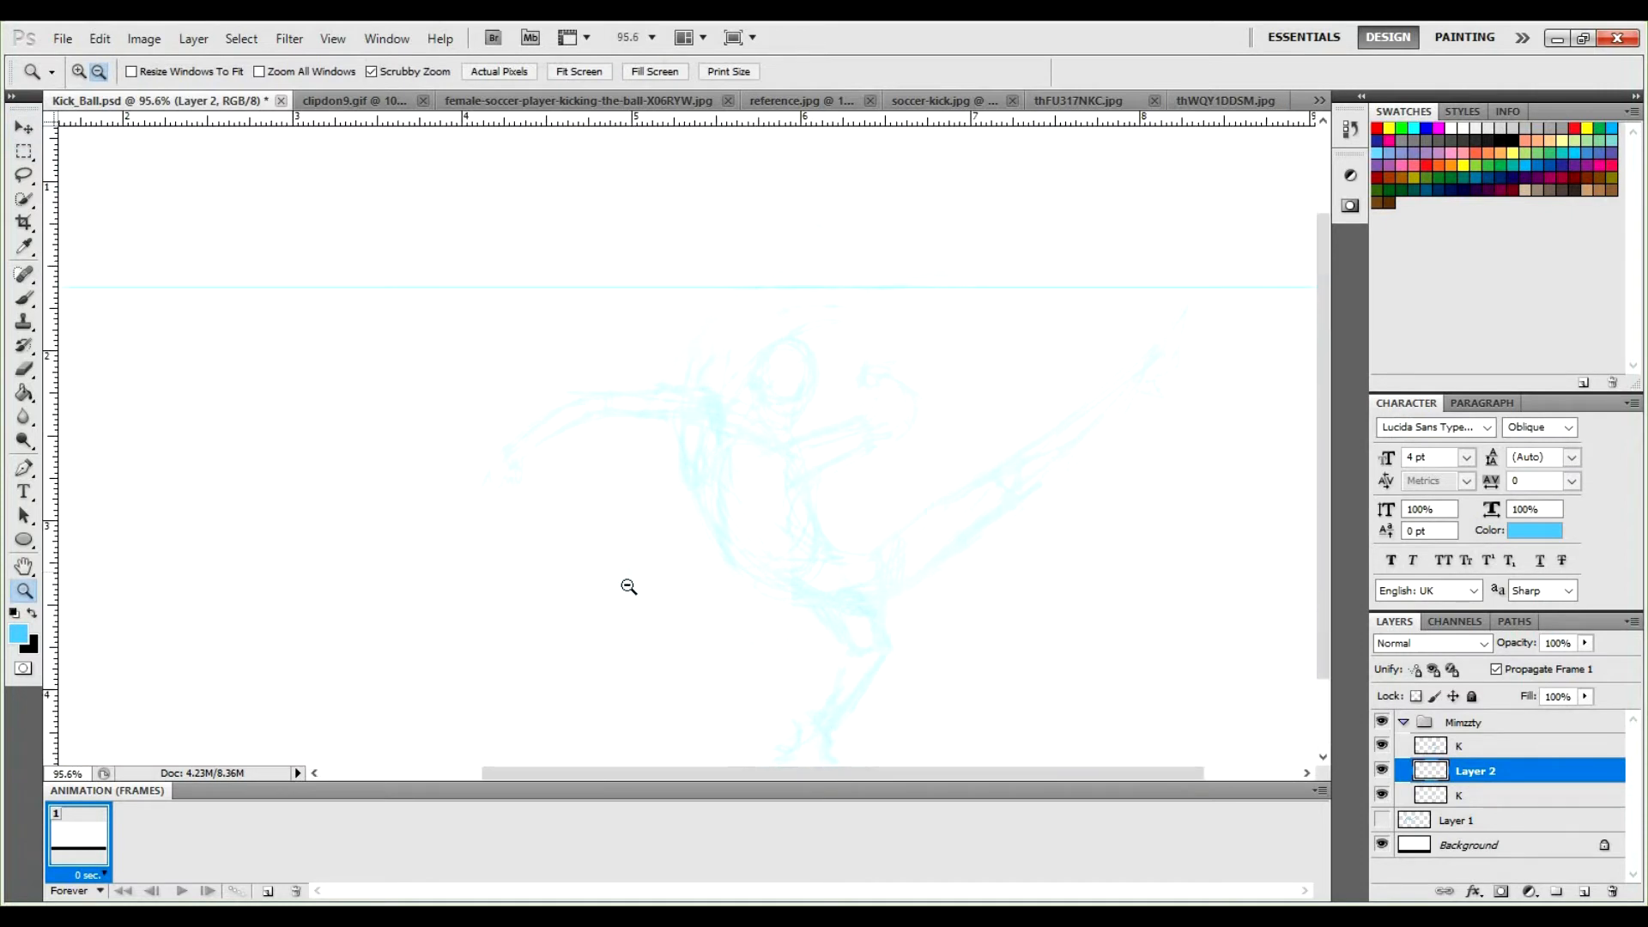
{"action": "key", "text": "b"}
{"action": "left_click_drag", "start_coordinate": [783, 575], "coordinate": [728, 515]}
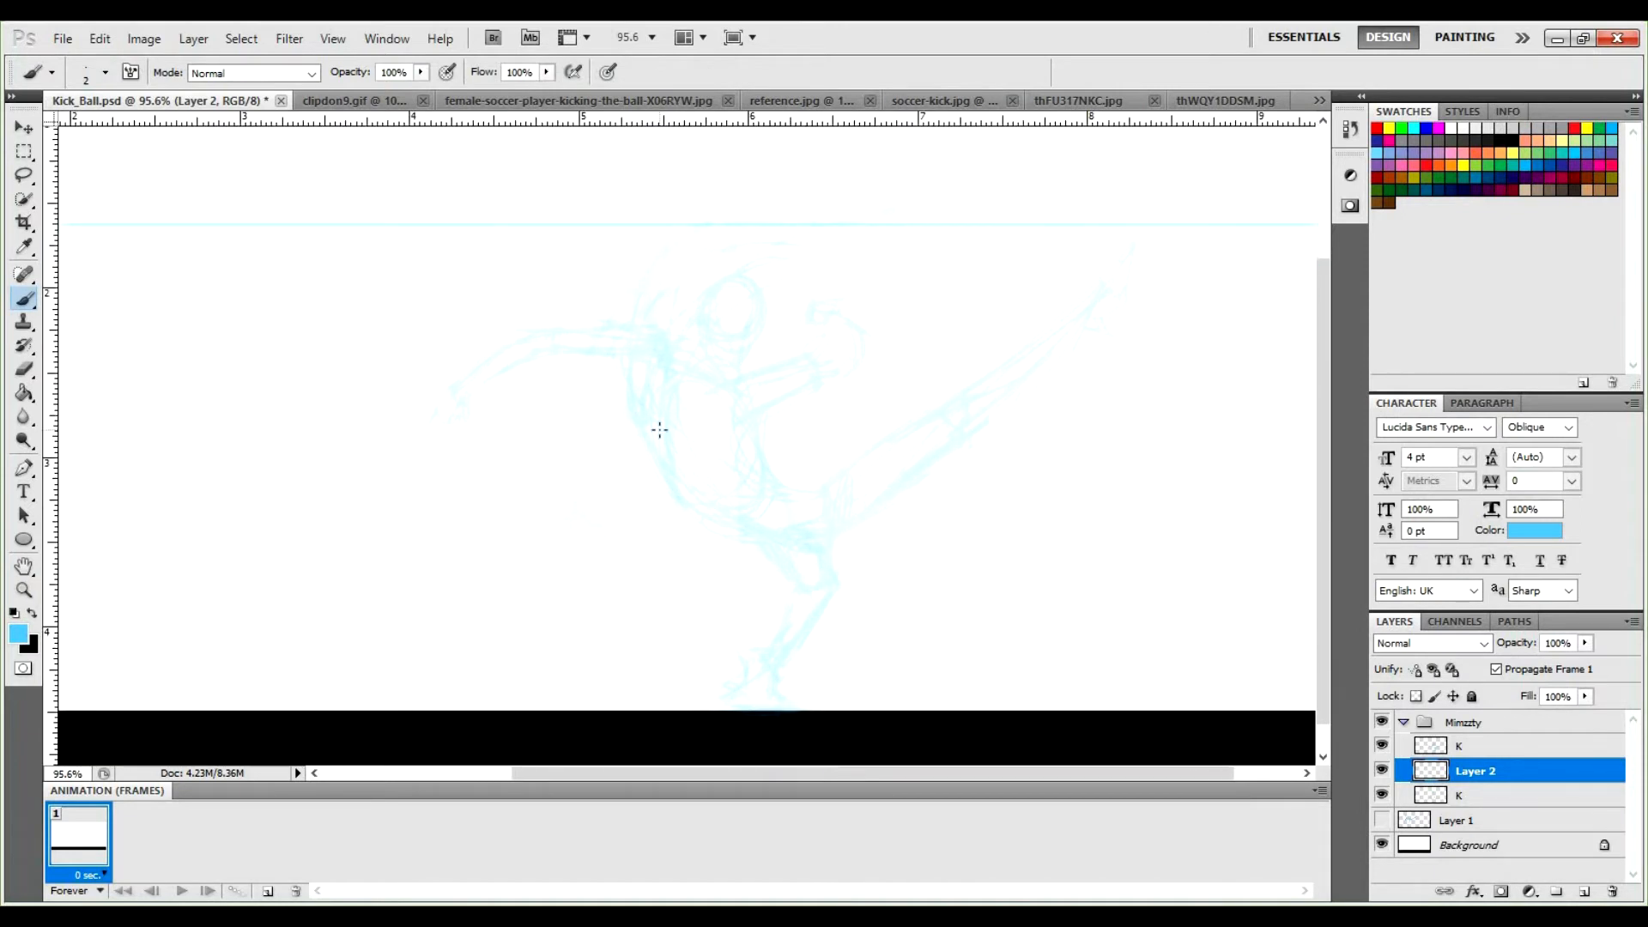
{"action": "mouse_move", "coordinate": [699, 429]}
{"action": "left_mouse_down"}
{"action": "mouse_move", "coordinate": [695, 481]}
{"action": "mouse_move", "coordinate": [713, 460]}
{"action": "mouse_move", "coordinate": [692, 480]}
{"action": "left_mouse_up"}
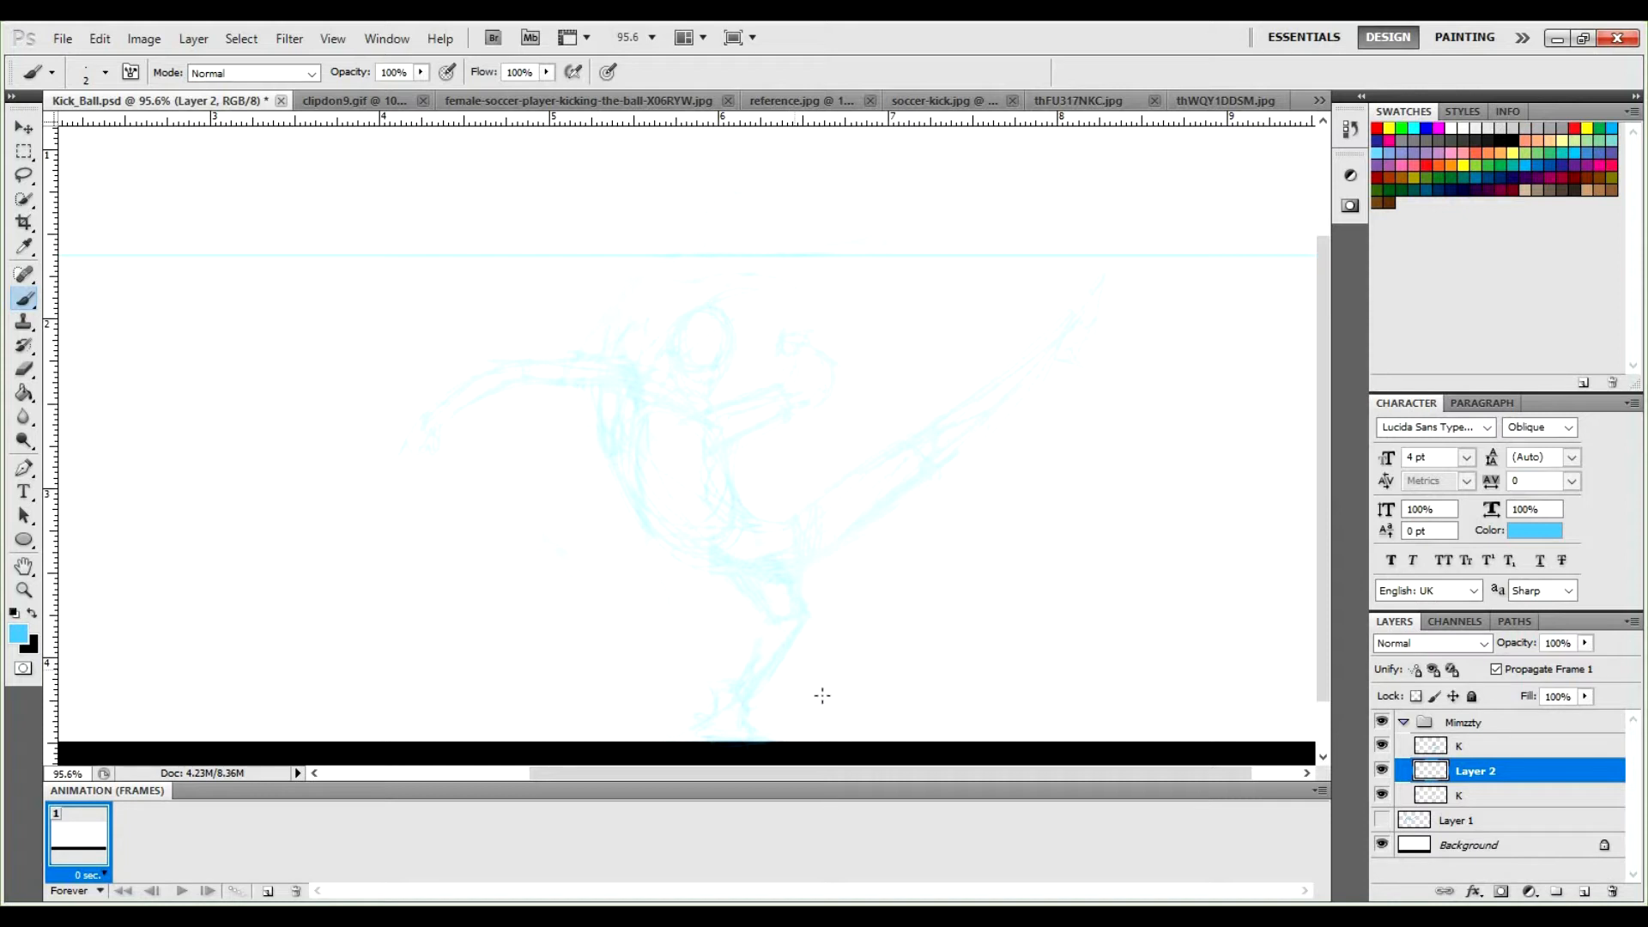
{"action": "left_click_drag", "start_coordinate": [678, 444], "coordinate": [811, 705]}
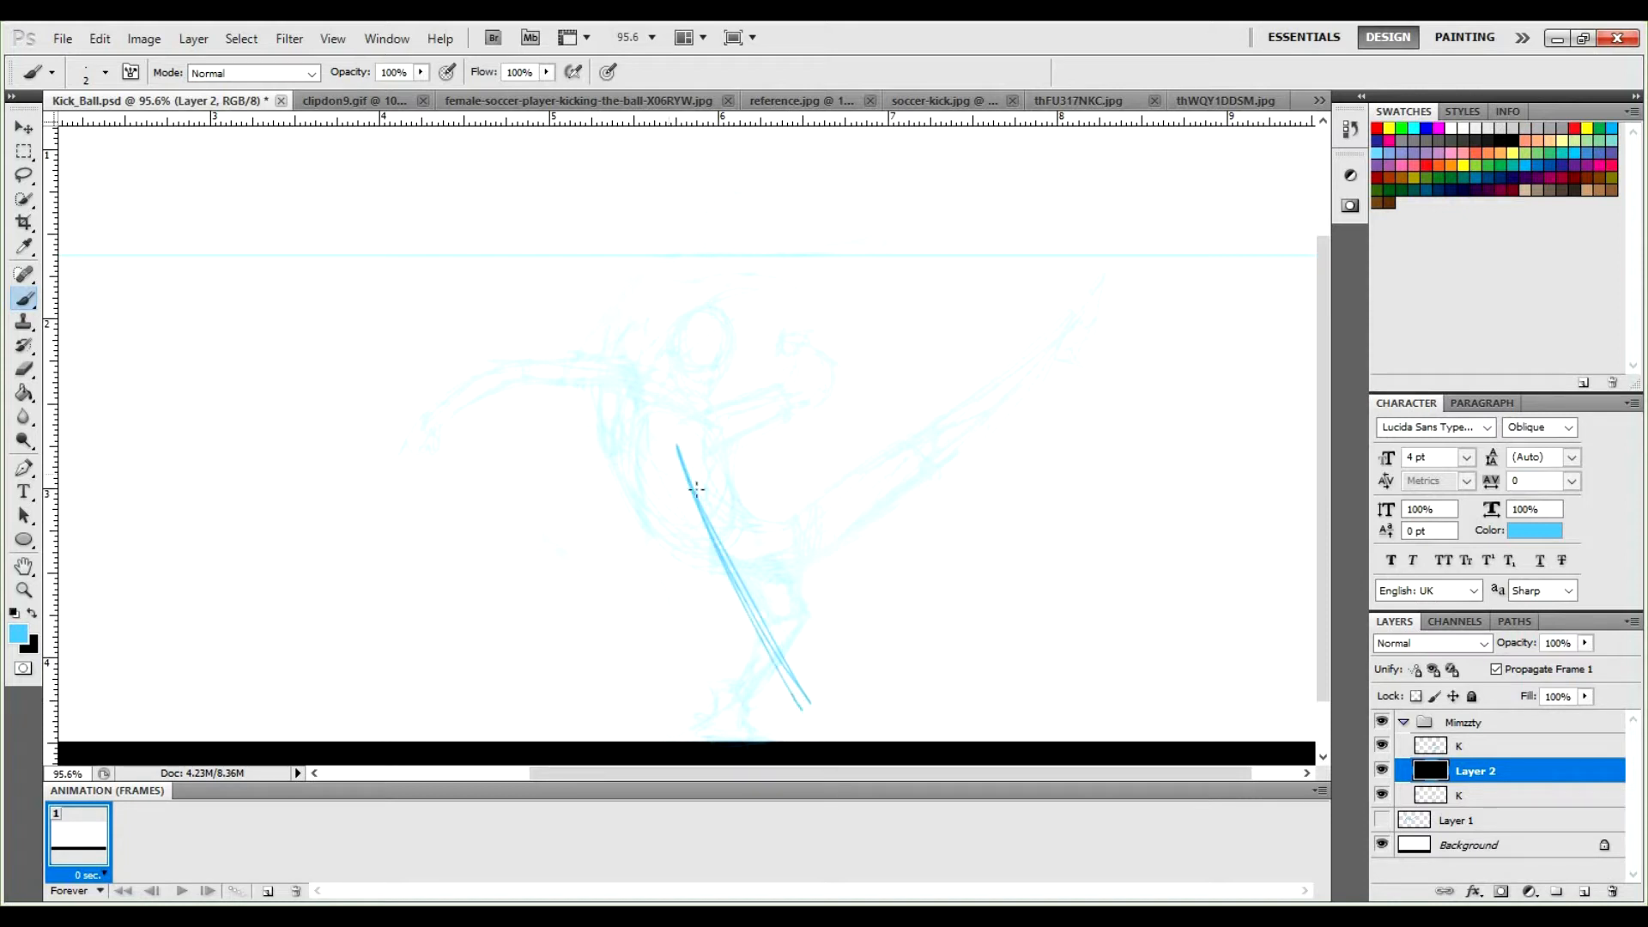
{"action": "left_click_drag", "start_coordinate": [700, 503], "coordinate": [747, 547]}
{"action": "mouse_move", "coordinate": [702, 493]}
{"action": "left_mouse_down"}
{"action": "mouse_move", "coordinate": [787, 605]}
{"action": "mouse_move", "coordinate": [746, 538]}
{"action": "left_mouse_up"}
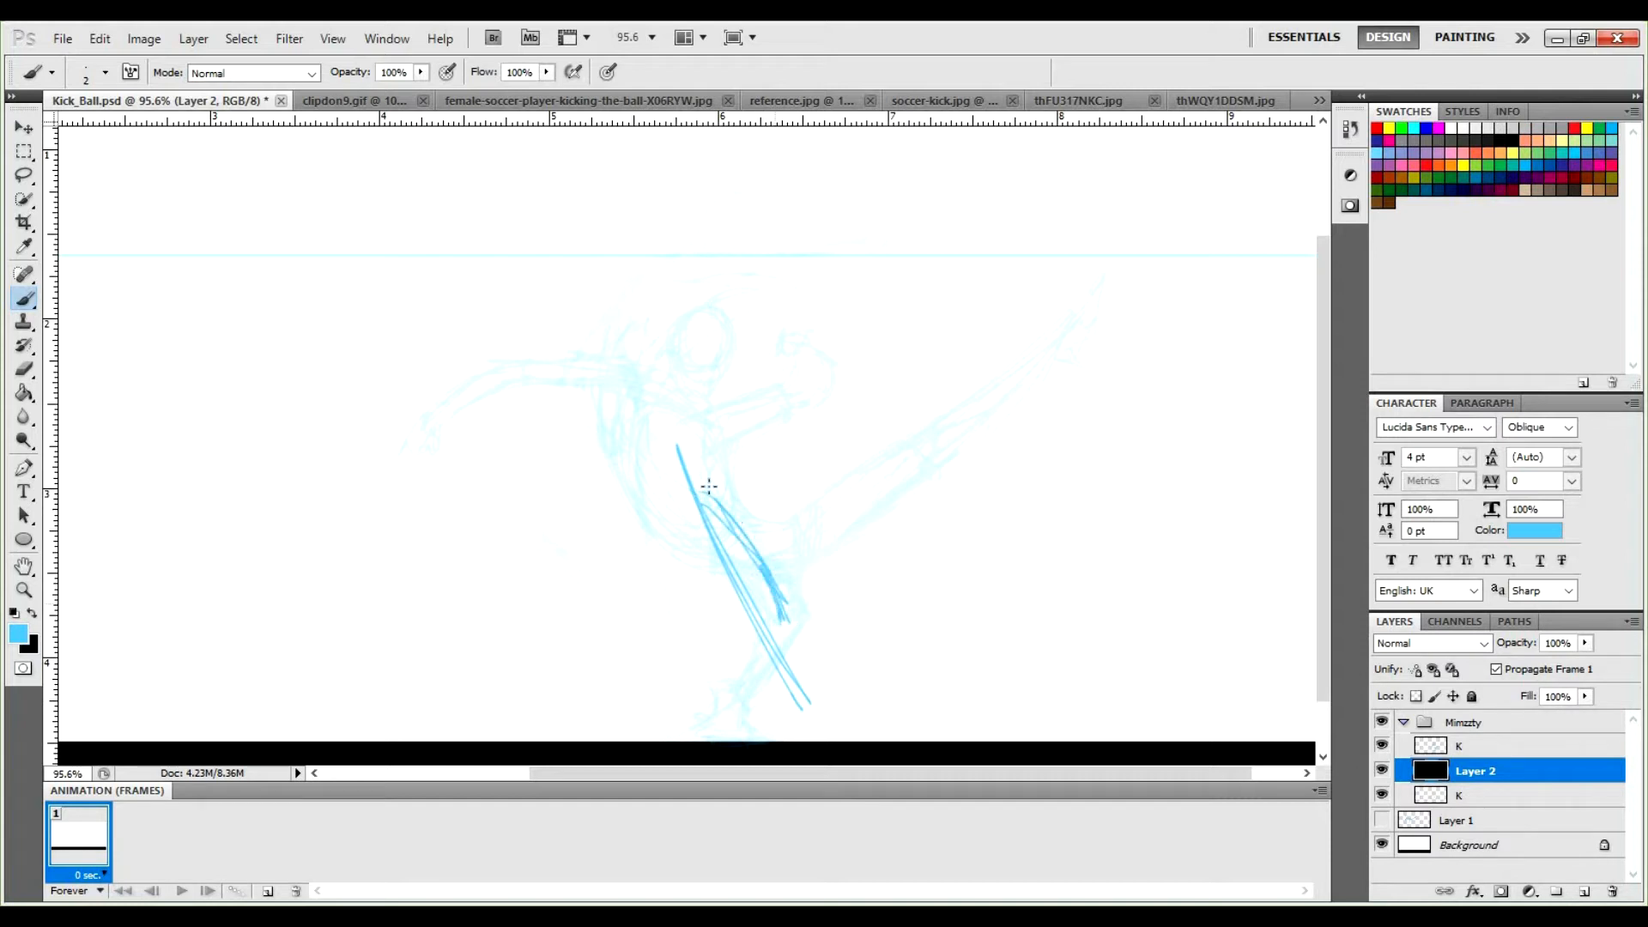
Outline the supporting leg's thigh and shin down to a flat foot planted on the ground.
{"action": "left_click_drag", "start_coordinate": [680, 448], "coordinate": [740, 546]}
{"action": "mouse_move", "coordinate": [775, 601]}
{"action": "left_mouse_down"}
{"action": "mouse_move", "coordinate": [746, 707]}
{"action": "mouse_move", "coordinate": [725, 715]}
{"action": "left_mouse_up"}
{"action": "left_click_drag", "start_coordinate": [759, 659], "coordinate": [731, 719]}
{"action": "left_click_drag", "start_coordinate": [783, 607], "coordinate": [730, 716]}
{"action": "mouse_move", "coordinate": [769, 637]}
{"action": "left_mouse_down"}
{"action": "mouse_move", "coordinate": [733, 712]}
{"action": "mouse_move", "coordinate": [704, 715]}
{"action": "mouse_move", "coordinate": [715, 738]}
{"action": "mouse_move", "coordinate": [697, 740]}
{"action": "mouse_move", "coordinate": [776, 744]}
{"action": "left_mouse_up"}
{"action": "mouse_move", "coordinate": [685, 728]}
{"action": "left_mouse_down"}
{"action": "mouse_move", "coordinate": [785, 741]}
{"action": "mouse_move", "coordinate": [755, 709]}
{"action": "mouse_move", "coordinate": [783, 743]}
{"action": "mouse_move", "coordinate": [801, 739]}
{"action": "left_mouse_up"}
{"action": "left_click_drag", "start_coordinate": [789, 719], "coordinate": [752, 709]}
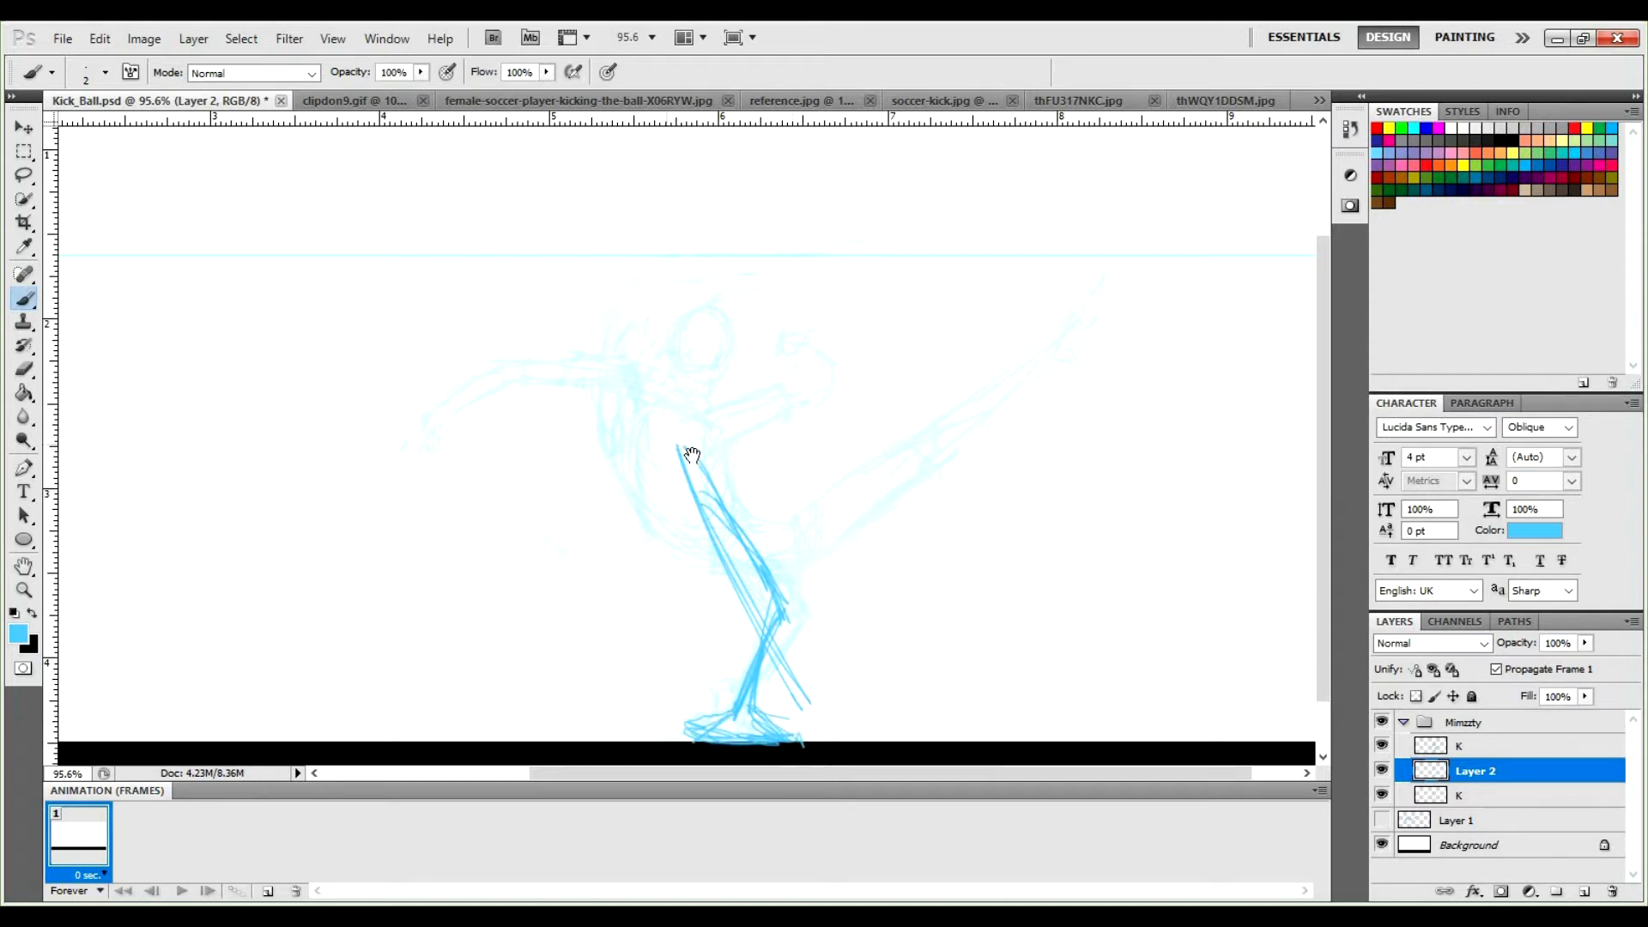
Sketch the swinging leg's foot with its toes raised just above the ground.
{"action": "left_click_drag", "start_coordinate": [710, 481], "coordinate": [730, 527]}
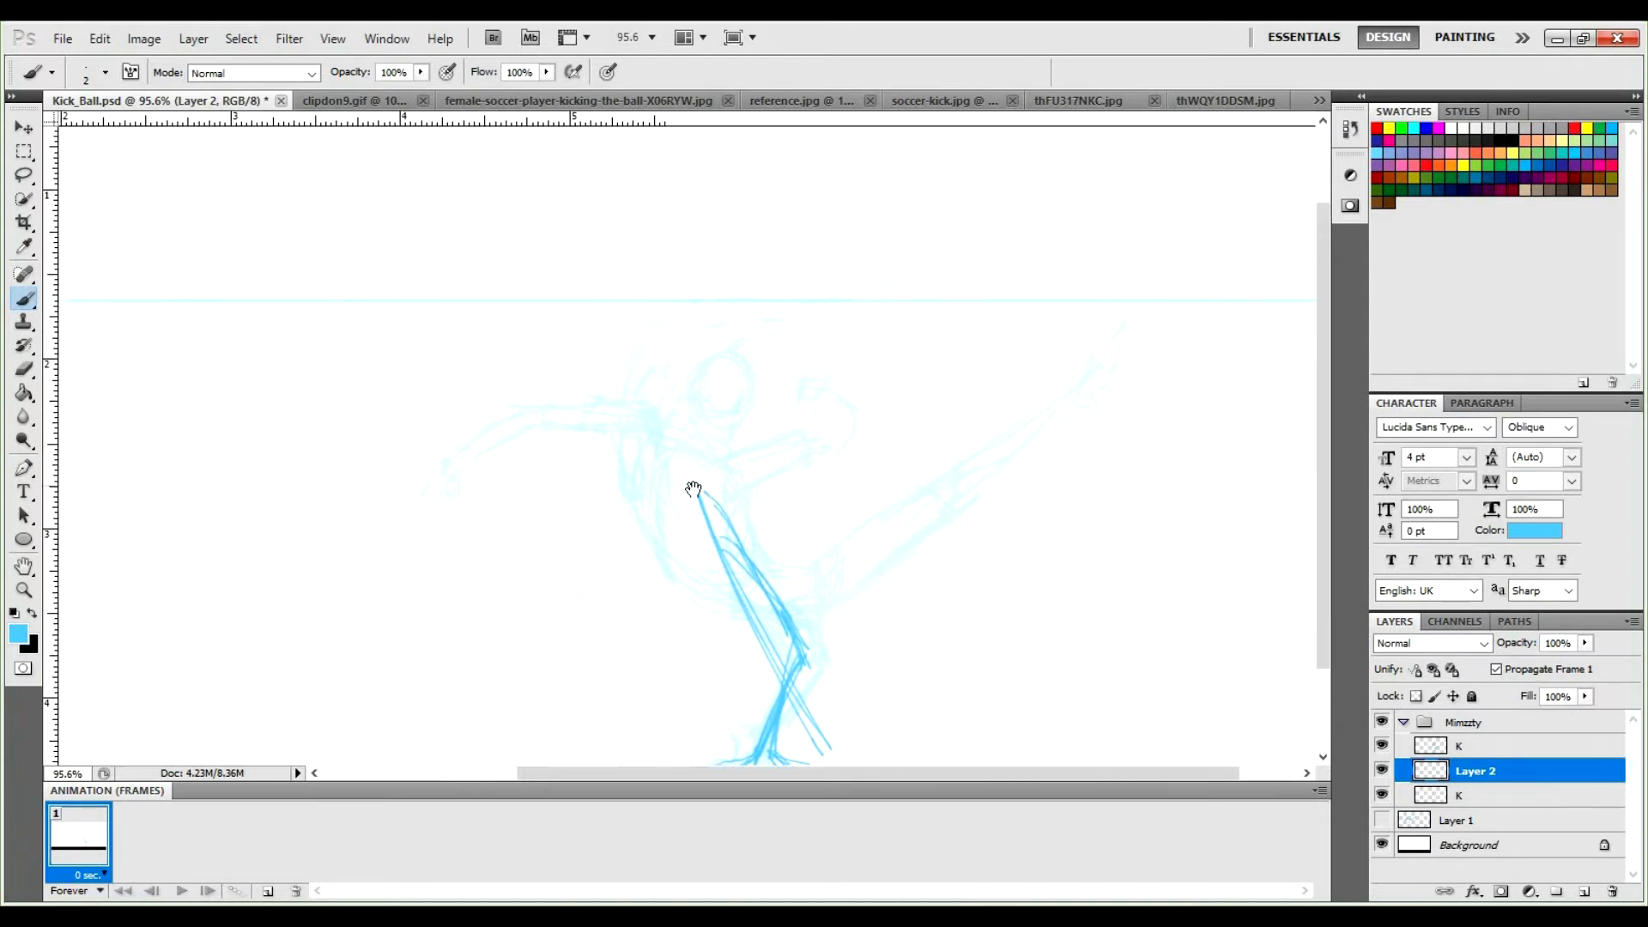
{"action": "mouse_move", "coordinate": [817, 734]}
{"action": "left_mouse_down"}
{"action": "mouse_move", "coordinate": [775, 682]}
{"action": "mouse_move", "coordinate": [817, 641]}
{"action": "mouse_move", "coordinate": [820, 700]}
{"action": "mouse_move", "coordinate": [785, 691]}
{"action": "left_mouse_up"}
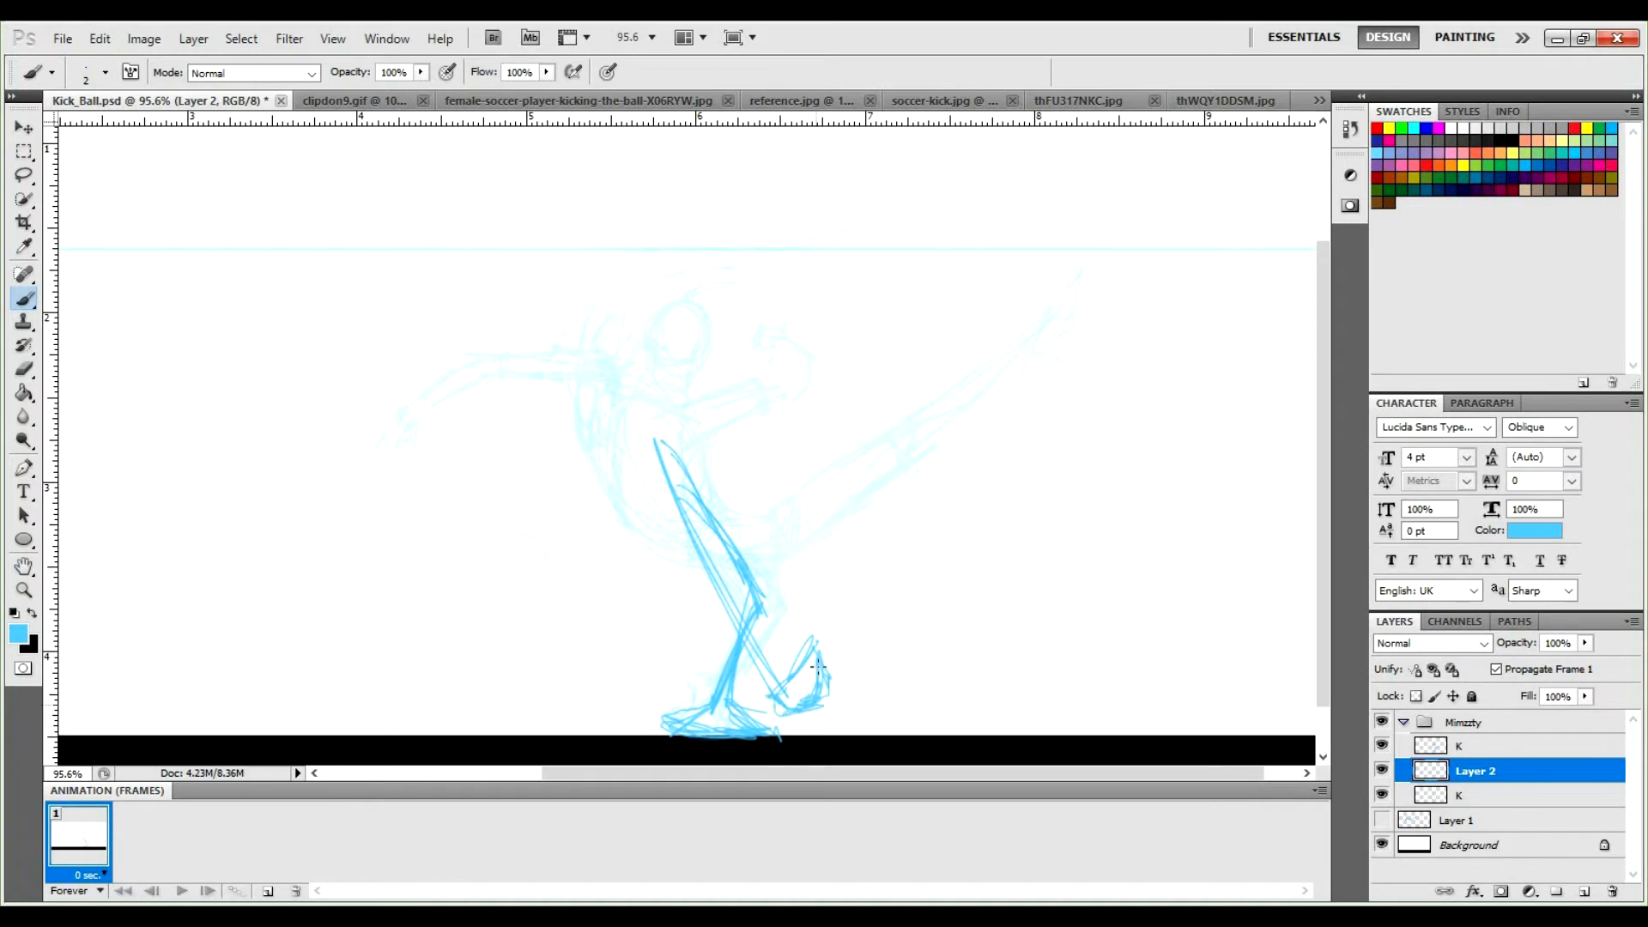
{"action": "left_click_drag", "start_coordinate": [789, 679], "coordinate": [812, 663]}
Sketch the hips and a backward-leaning torso with back line, front line and rounded shoulders above the legs.
{"action": "left_click_drag", "start_coordinate": [654, 445], "coordinate": [635, 482]}
{"action": "mouse_move", "coordinate": [609, 352]}
{"action": "left_mouse_down"}
{"action": "mouse_move", "coordinate": [618, 466]}
{"action": "mouse_move", "coordinate": [603, 467]}
{"action": "mouse_move", "coordinate": [602, 439]}
{"action": "left_mouse_up"}
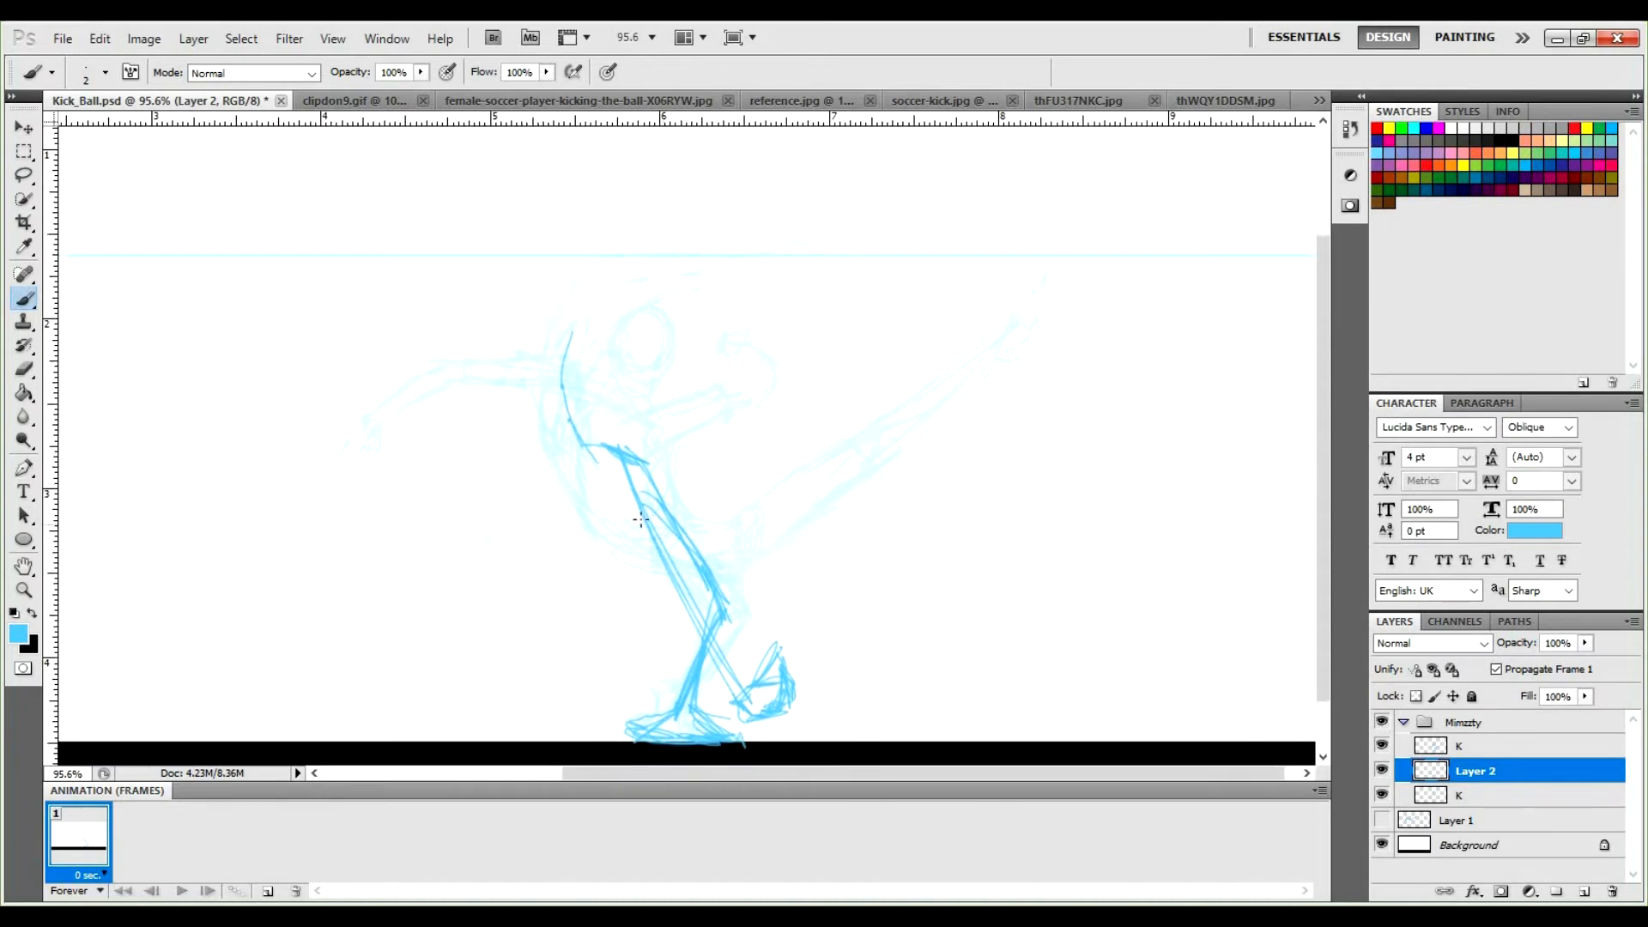
{"action": "left_click_drag", "start_coordinate": [650, 503], "coordinate": [618, 494]}
{"action": "left_click_drag", "start_coordinate": [661, 498], "coordinate": [613, 340]}
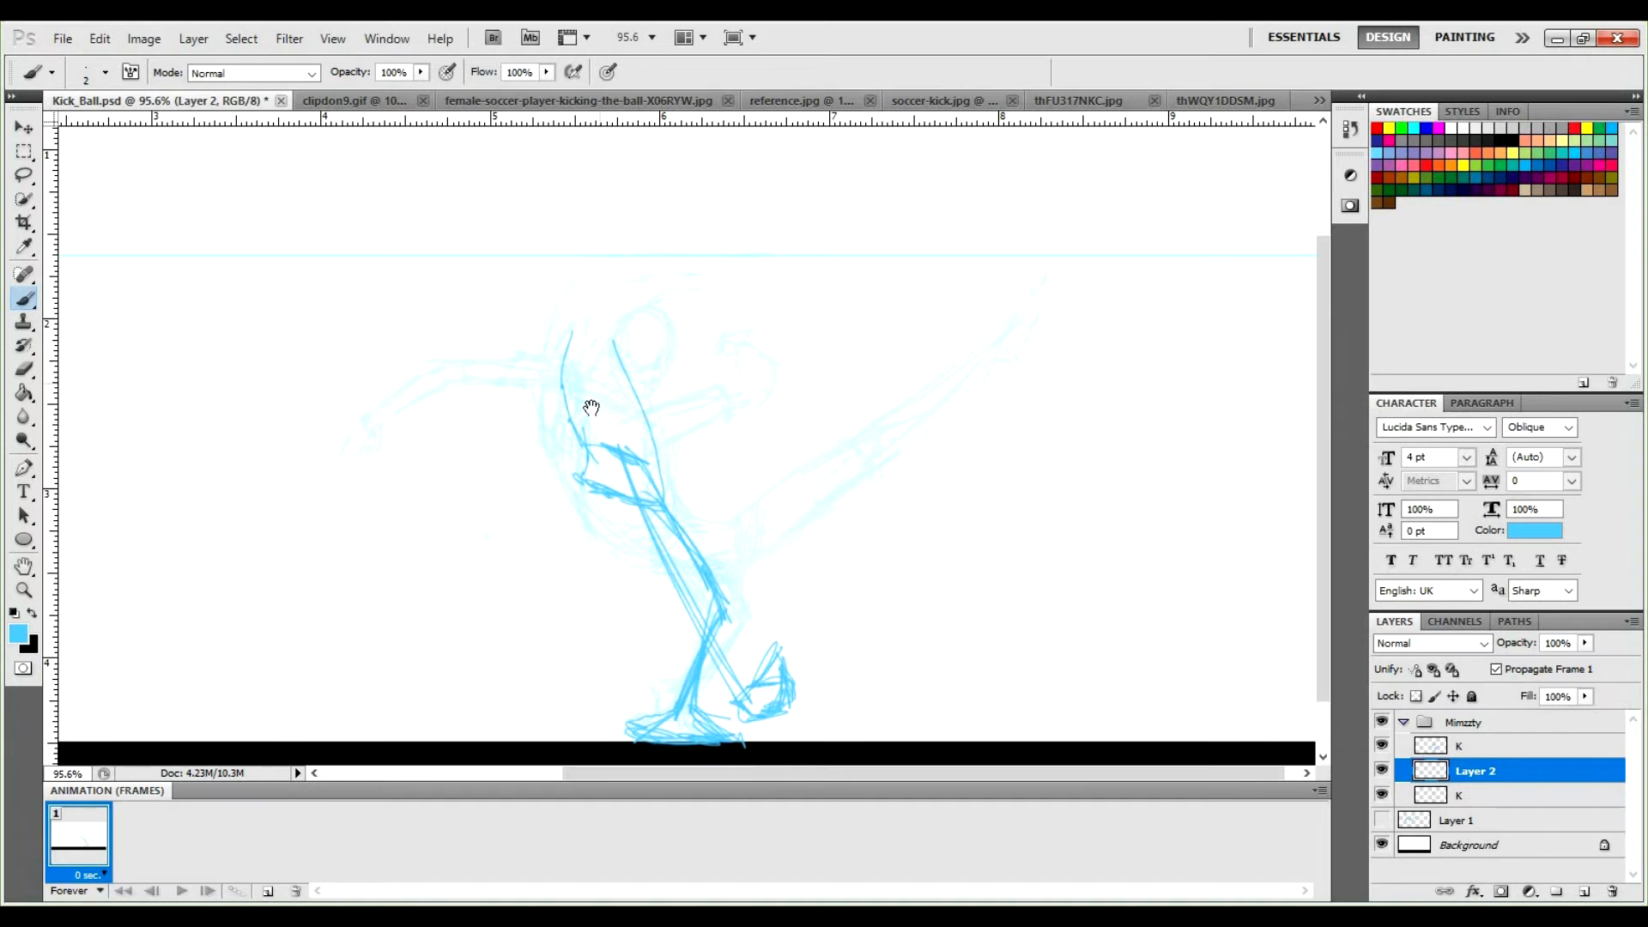
{"action": "left_click_drag", "start_coordinate": [589, 464], "coordinate": [544, 346]}
{"action": "mouse_move", "coordinate": [575, 429]}
{"action": "left_mouse_down"}
{"action": "mouse_move", "coordinate": [552, 360]}
{"action": "mouse_move", "coordinate": [589, 386]}
{"action": "mouse_move", "coordinate": [571, 405]}
{"action": "mouse_move", "coordinate": [528, 375]}
{"action": "mouse_move", "coordinate": [569, 404]}
{"action": "mouse_move", "coordinate": [606, 336]}
{"action": "mouse_move", "coordinate": [638, 383]}
{"action": "left_mouse_up"}
{"action": "left_click_drag", "start_coordinate": [565, 340], "coordinate": [653, 435]}
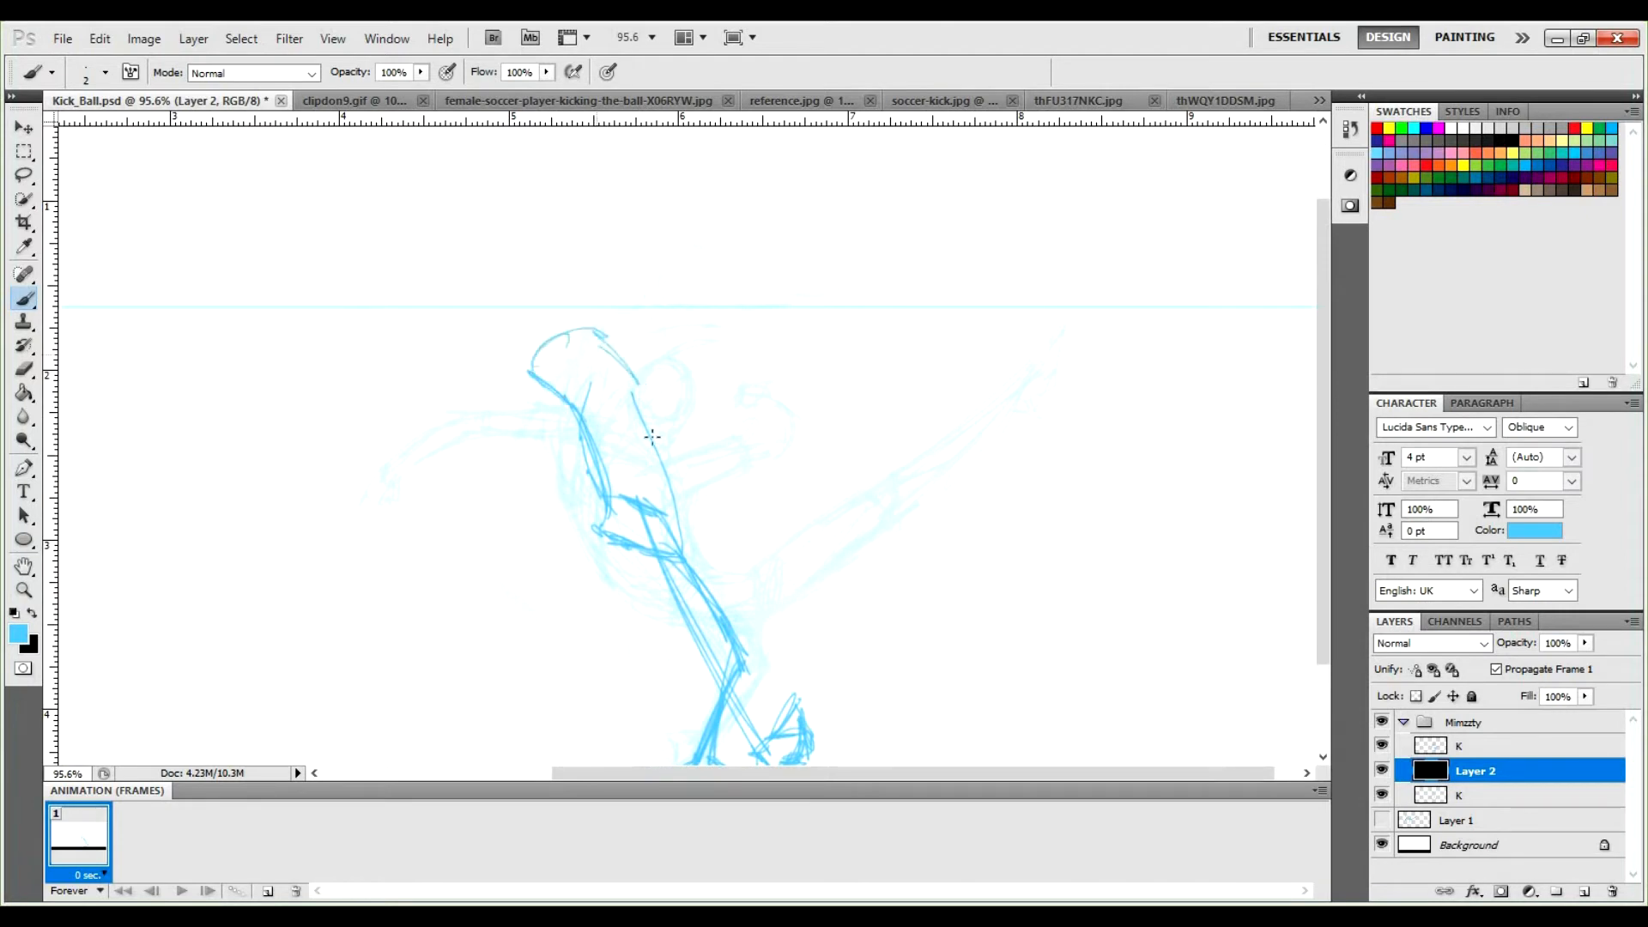
Reinforce the chest contour and sketch the near arm bent at the elbow with the forearm reaching forward.
{"action": "mouse_move", "coordinate": [603, 349]}
{"action": "left_mouse_down"}
{"action": "mouse_move", "coordinate": [643, 405]}
{"action": "mouse_move", "coordinate": [580, 332]}
{"action": "mouse_move", "coordinate": [625, 357]}
{"action": "mouse_move", "coordinate": [645, 406]}
{"action": "mouse_move", "coordinate": [627, 372]}
{"action": "mouse_move", "coordinate": [564, 335]}
{"action": "mouse_move", "coordinate": [590, 351]}
{"action": "mouse_move", "coordinate": [555, 354]}
{"action": "mouse_move", "coordinate": [549, 420]}
{"action": "left_mouse_up"}
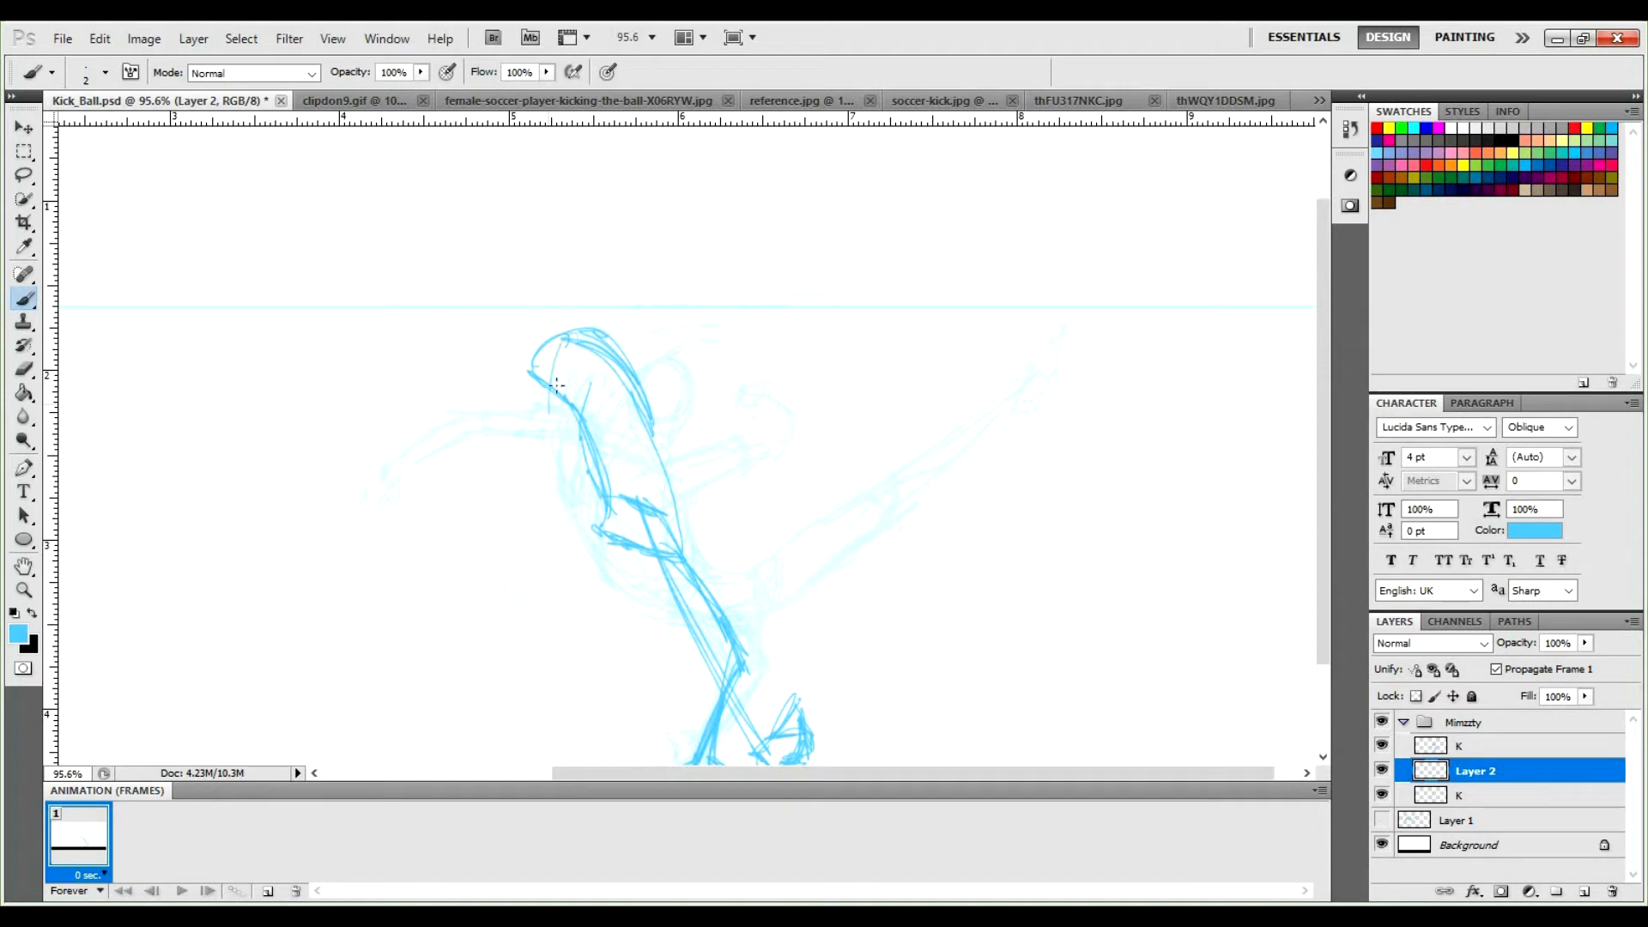
{"action": "left_click_drag", "start_coordinate": [560, 360], "coordinate": [549, 422]}
{"action": "mouse_move", "coordinate": [545, 355]}
{"action": "left_mouse_down"}
{"action": "mouse_move", "coordinate": [574, 441]}
{"action": "mouse_move", "coordinate": [606, 436]}
{"action": "mouse_move", "coordinate": [563, 360]}
{"action": "mouse_move", "coordinate": [601, 402]}
{"action": "mouse_move", "coordinate": [546, 354]}
{"action": "mouse_move", "coordinate": [609, 404]}
{"action": "mouse_move", "coordinate": [594, 440]}
{"action": "mouse_move", "coordinate": [704, 399]}
{"action": "mouse_move", "coordinate": [595, 423]}
{"action": "mouse_move", "coordinate": [691, 413]}
{"action": "left_mouse_up"}
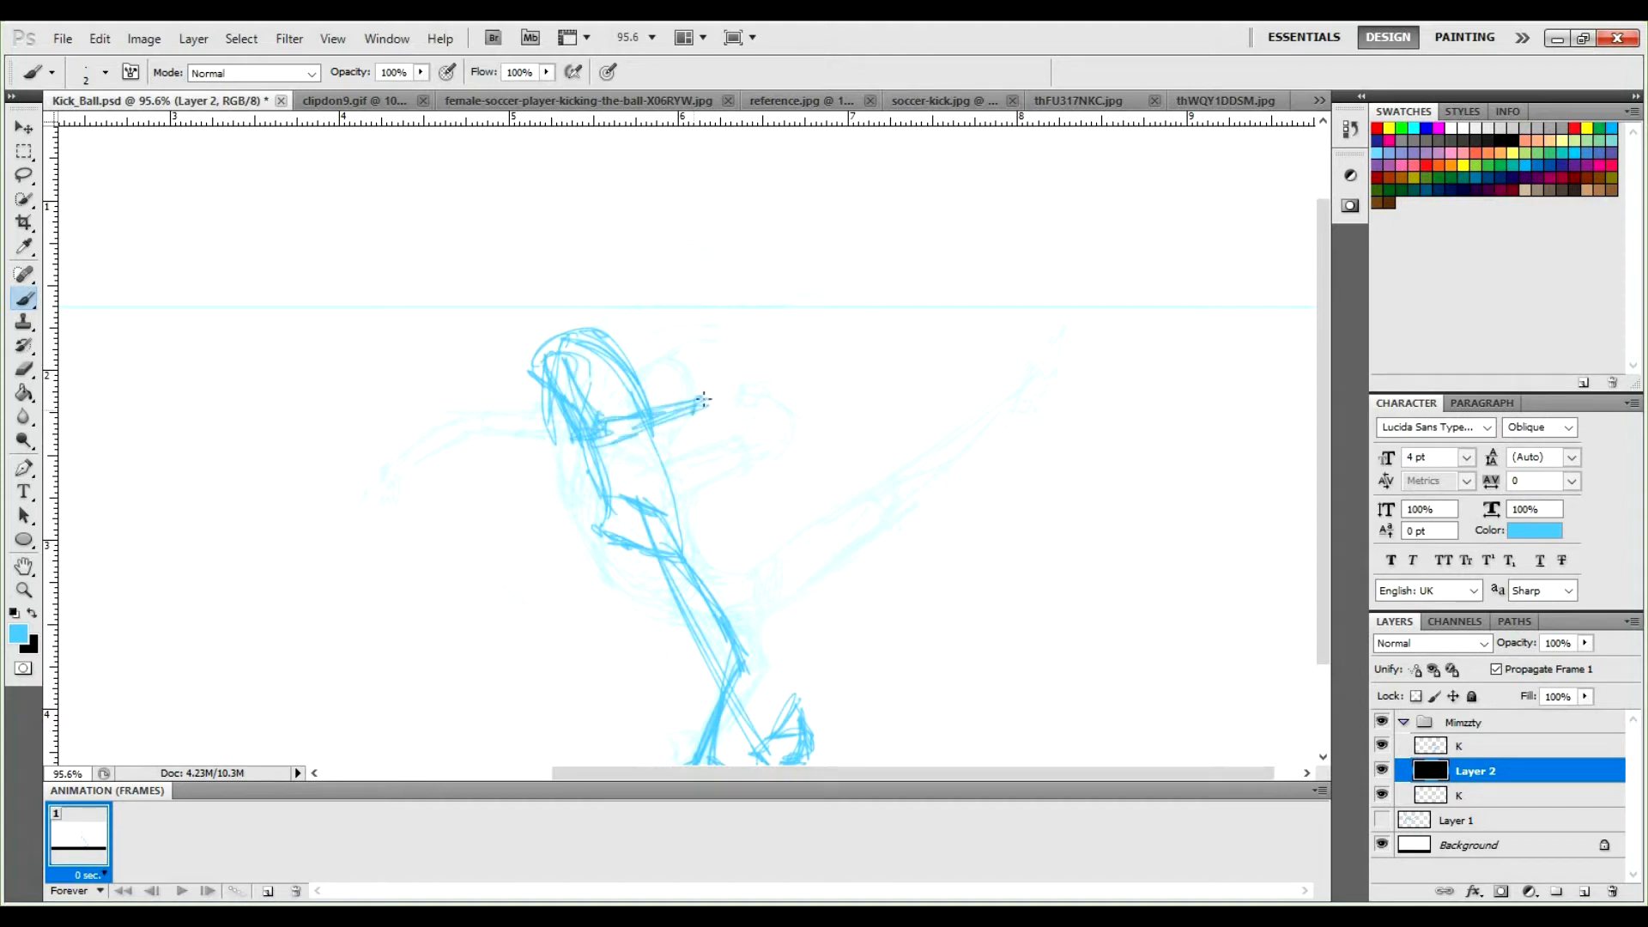
Add the neck, a round head and circles for the two hands to the leaning pose.
{"action": "scroll", "coordinate": [658, 472], "scroll_direction": "down", "scroll_amount": 3}
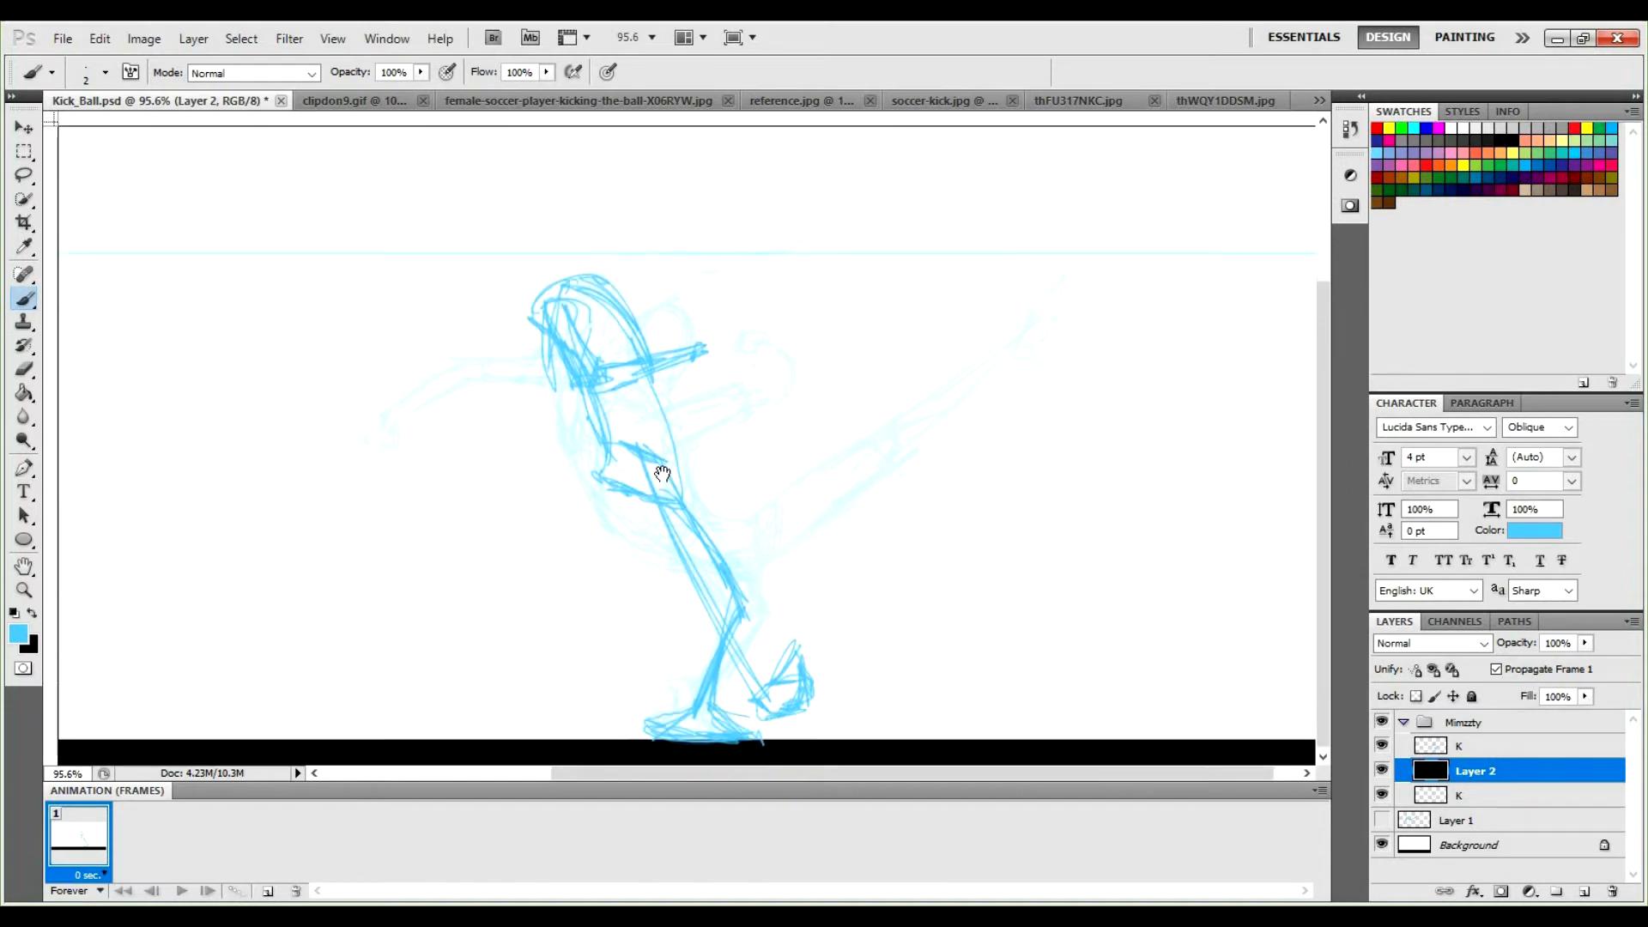
{"action": "scroll", "coordinate": [668, 490], "scroll_direction": "up", "scroll_amount": 2}
{"action": "mouse_move", "coordinate": [561, 293]}
{"action": "left_mouse_down"}
{"action": "mouse_move", "coordinate": [580, 243]}
{"action": "mouse_move", "coordinate": [561, 237]}
{"action": "mouse_move", "coordinate": [597, 234]}
{"action": "mouse_move", "coordinate": [560, 273]}
{"action": "left_mouse_up"}
{"action": "mouse_move", "coordinate": [570, 215]}
{"action": "left_mouse_down"}
{"action": "mouse_move", "coordinate": [605, 245]}
{"action": "mouse_move", "coordinate": [585, 284]}
{"action": "left_mouse_up"}
{"action": "left_click_drag", "start_coordinate": [695, 366], "coordinate": [665, 439]}
{"action": "left_click_drag", "start_coordinate": [546, 396], "coordinate": [629, 303]}
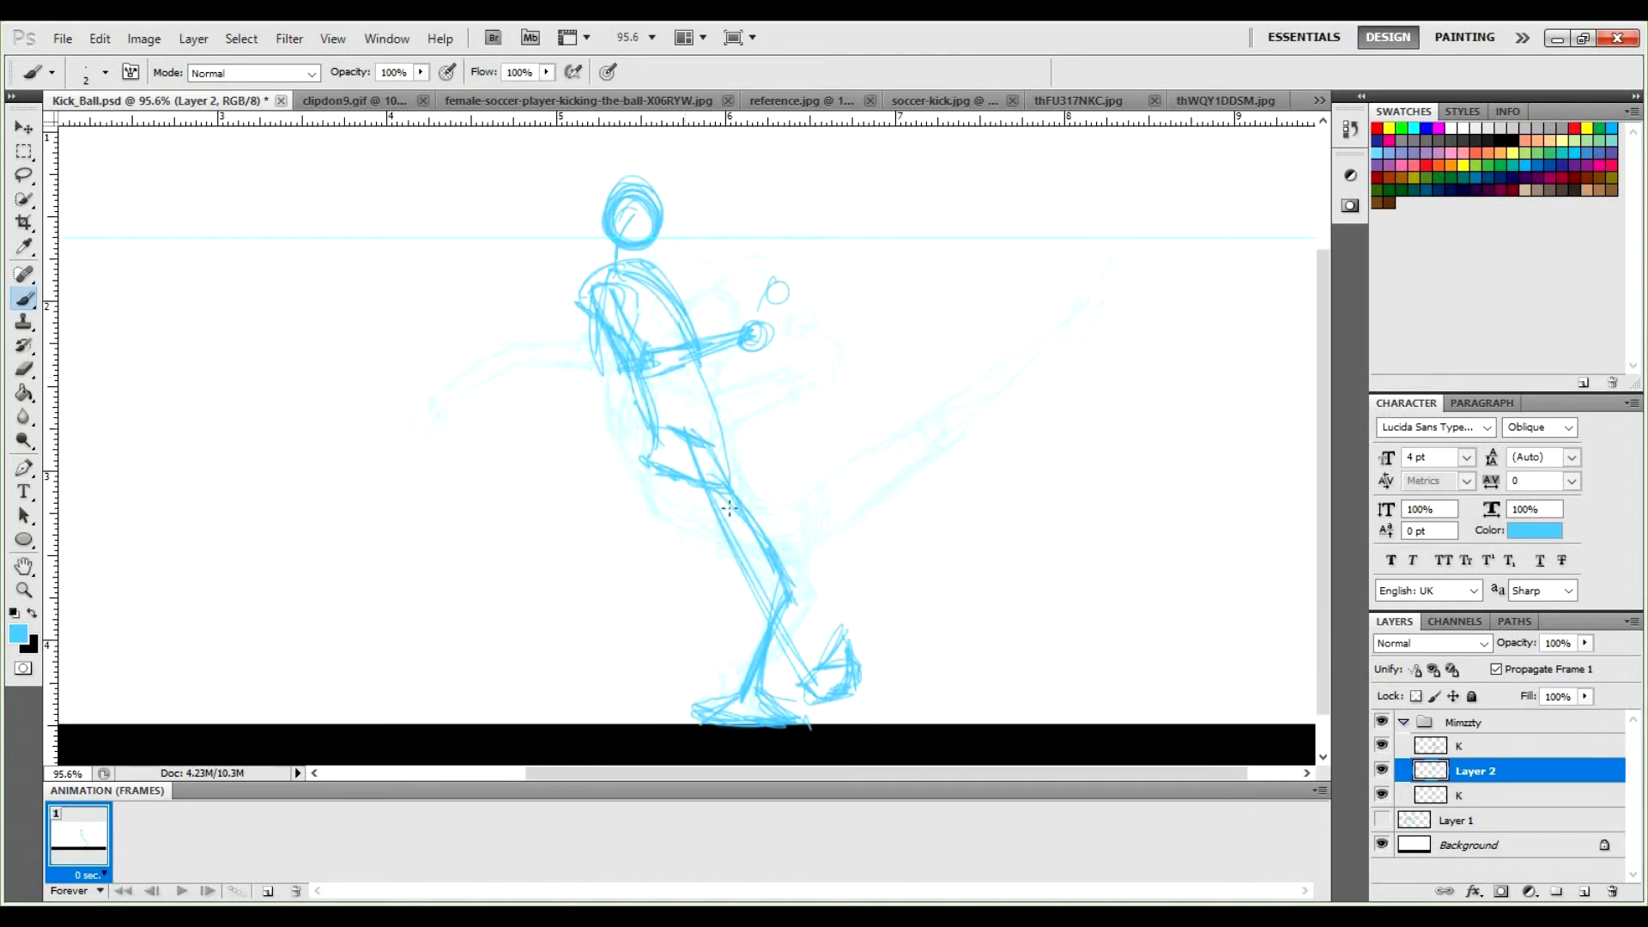
Select the whole leaning figure on Layer 2 with the Rectangular Marquee and delete it.
{"action": "mouse_move", "coordinate": [743, 429]}
{"action": "left_mouse_down"}
{"action": "mouse_move", "coordinate": [592, 460]}
{"action": "mouse_move", "coordinate": [610, 470]}
{"action": "left_mouse_up"}
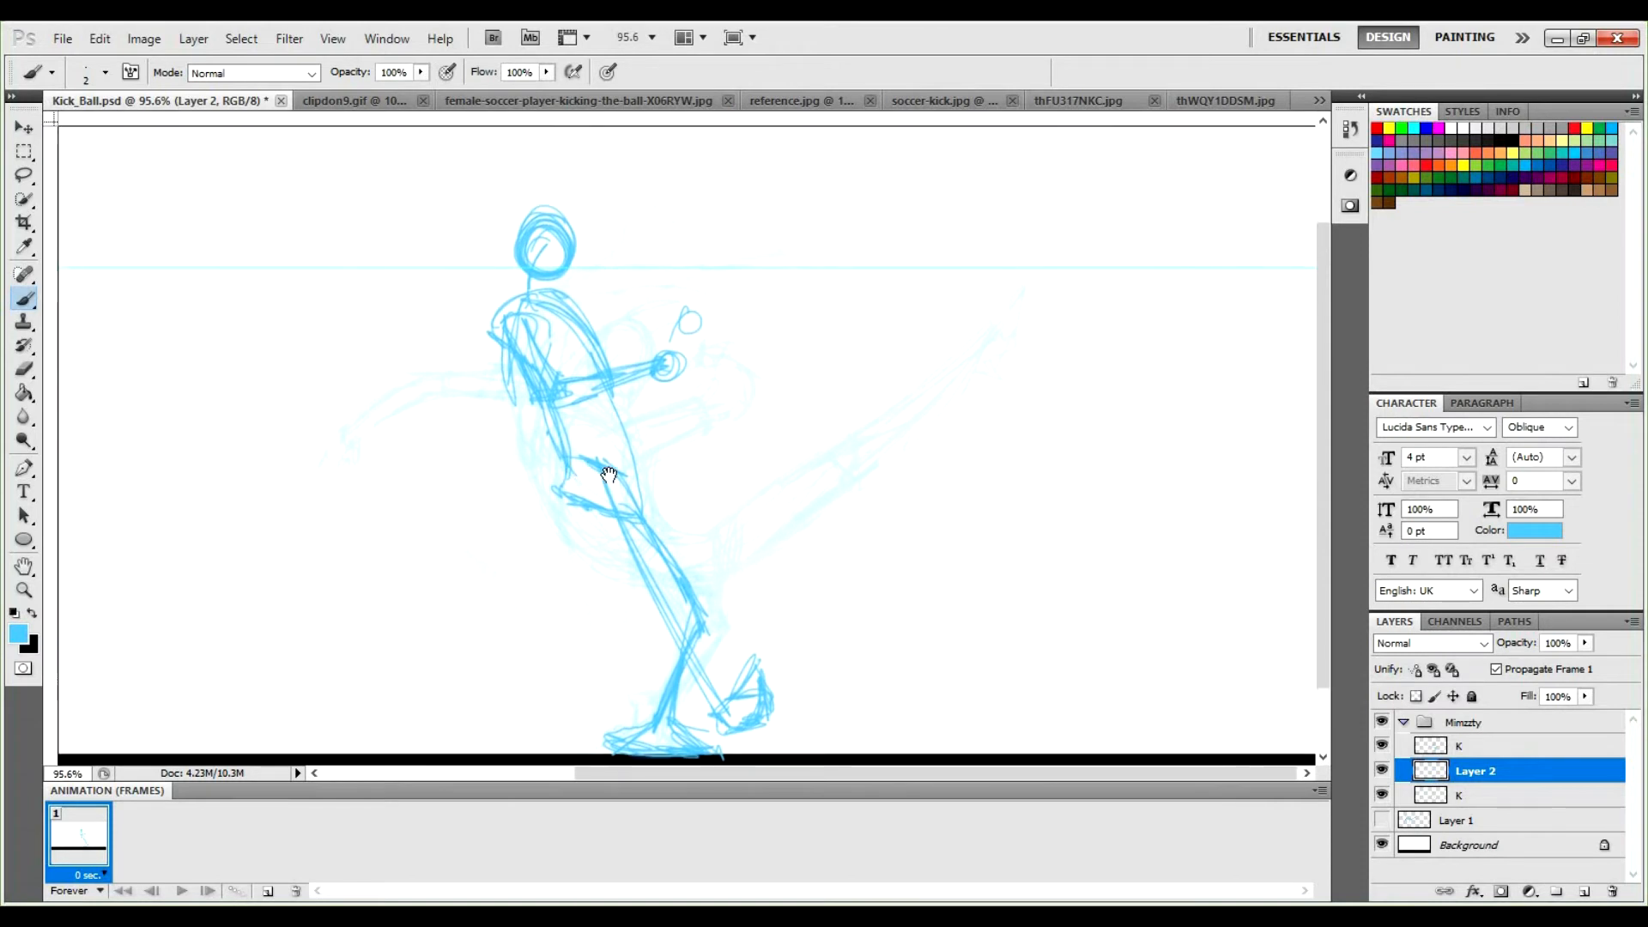
{"action": "key", "text": "z"}
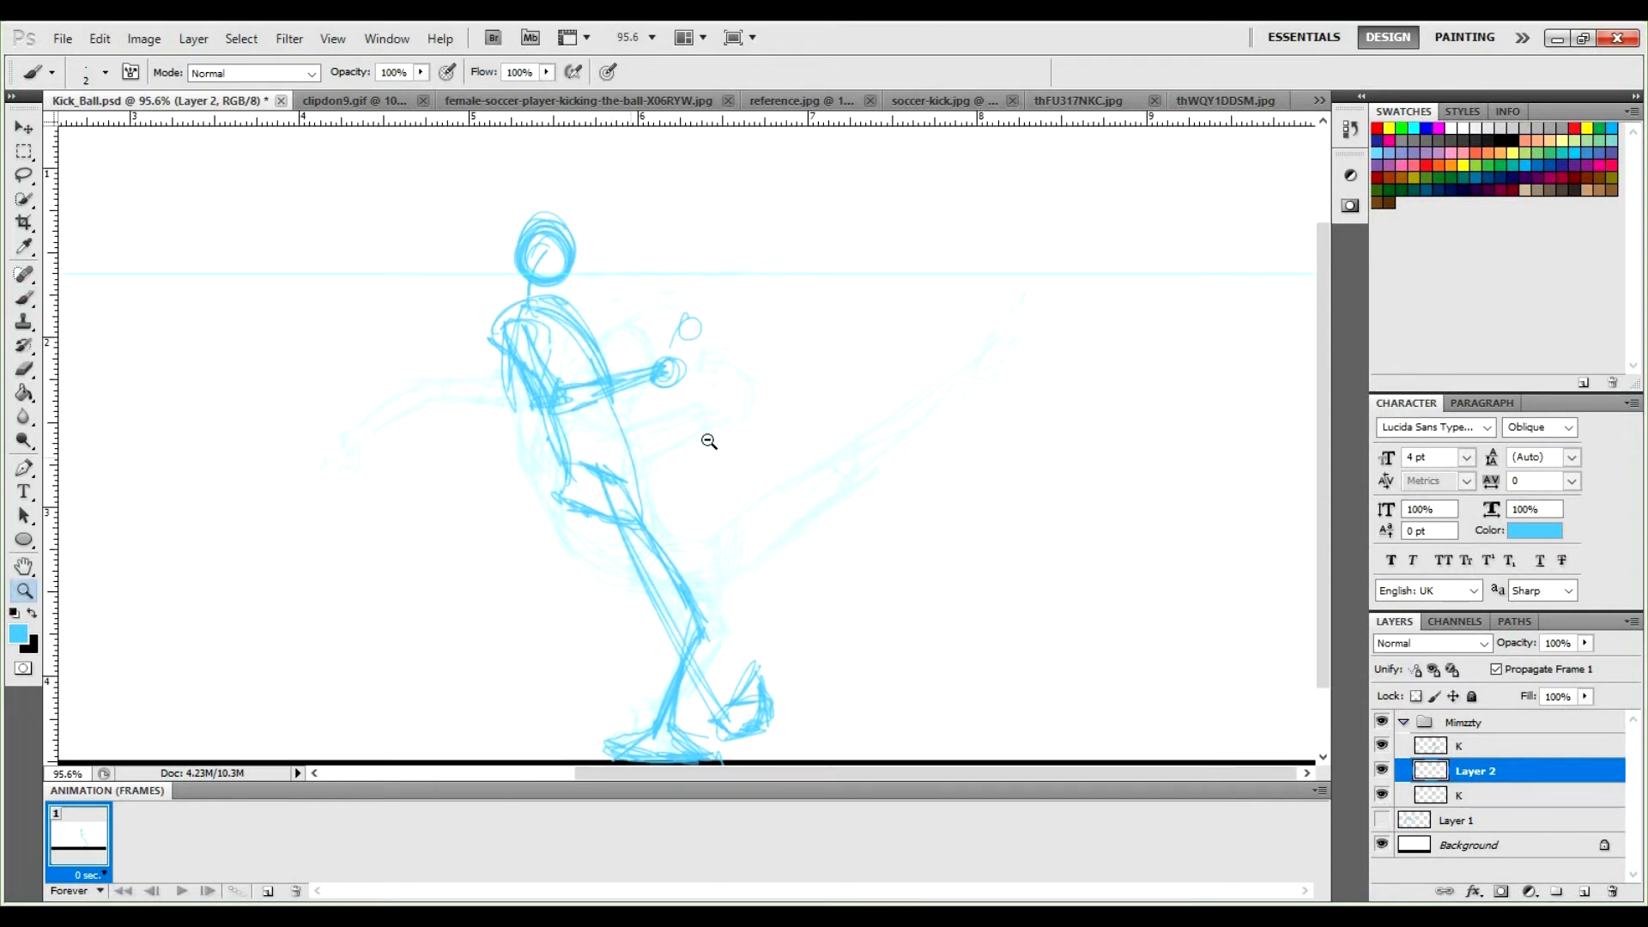
{"action": "left_click_drag", "start_coordinate": [707, 445], "coordinate": [742, 449]}
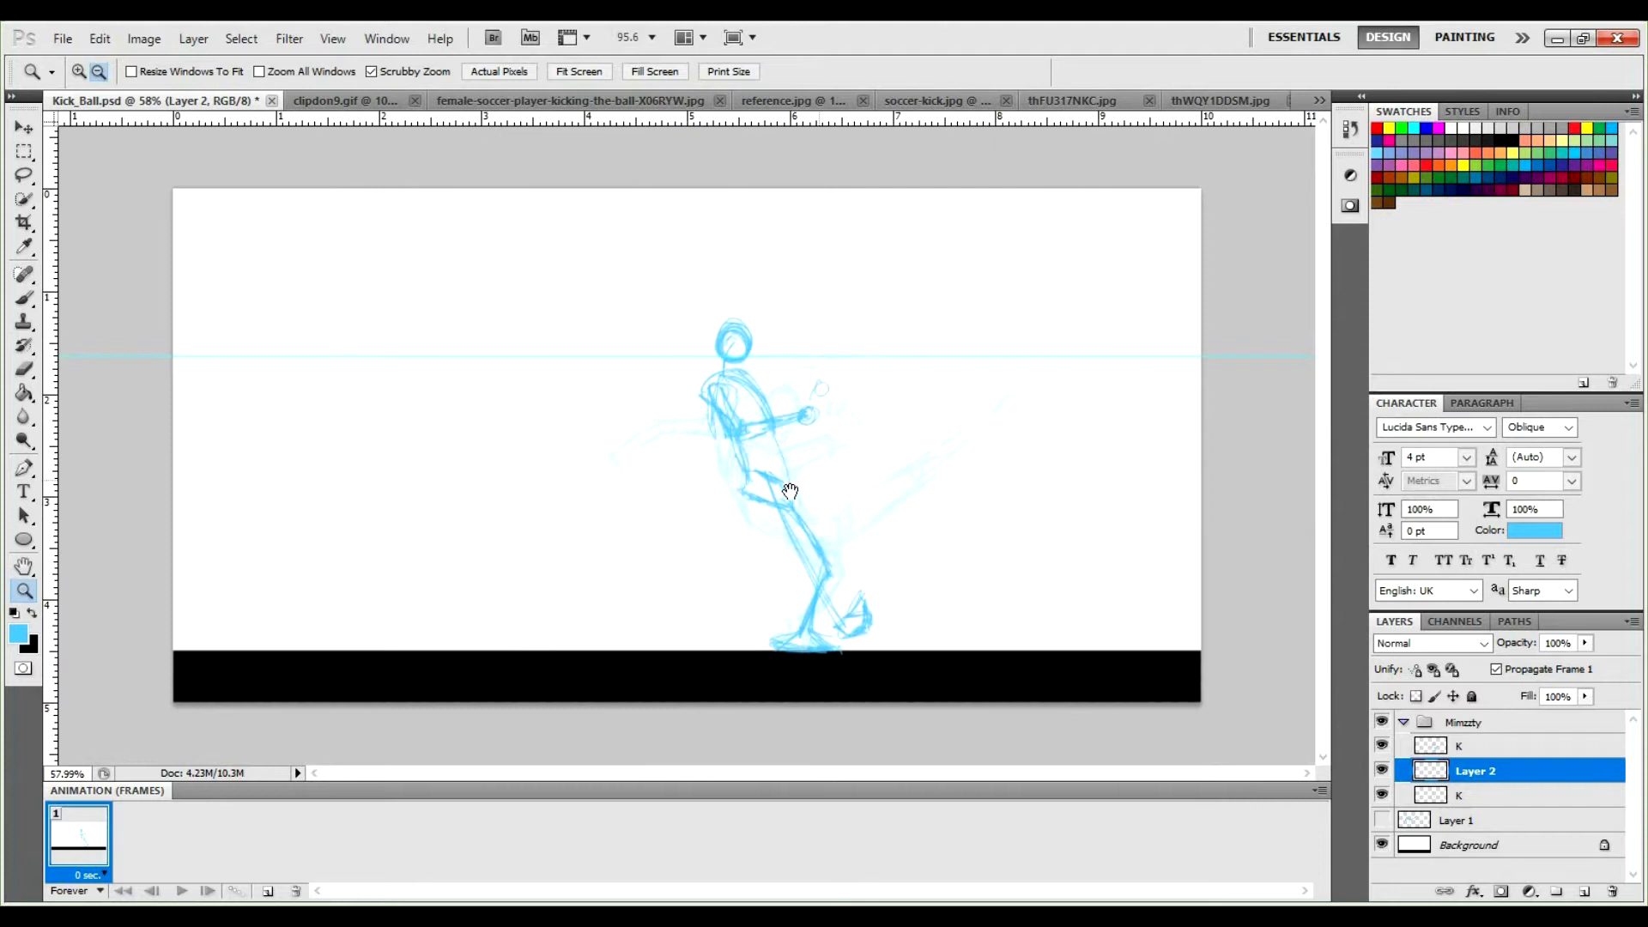
{"action": "key", "text": "m"}
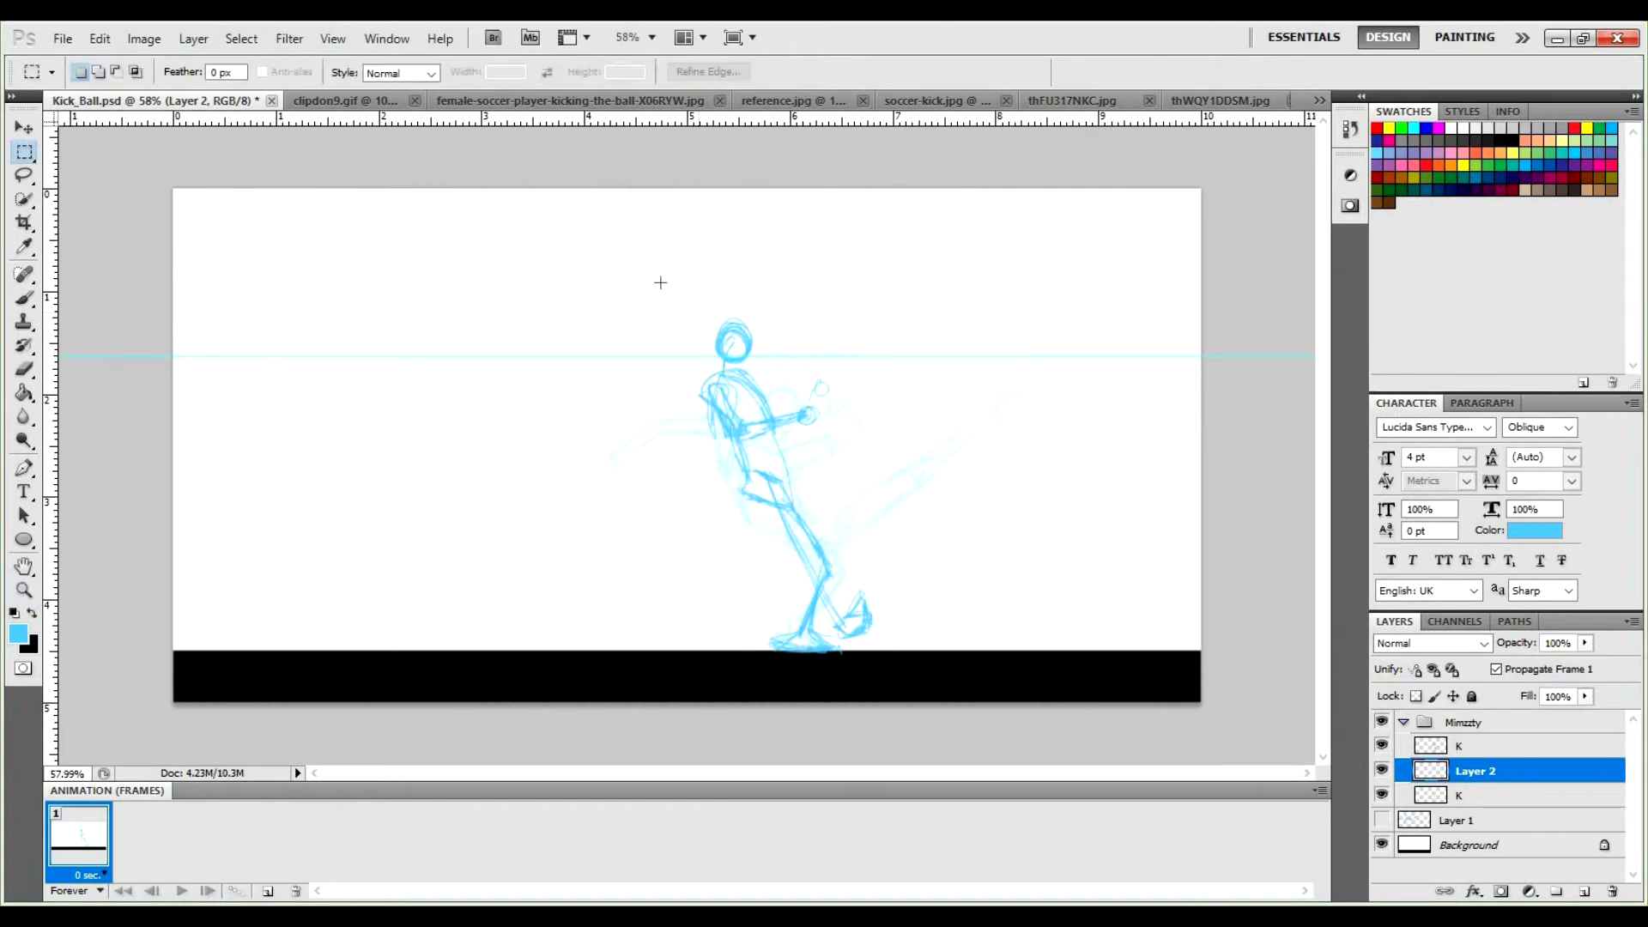
{"action": "left_click_drag", "start_coordinate": [916, 633], "coordinate": [929, 667]}
{"action": "key", "text": "Delete"}
{"action": "key", "text": "ctrl+z"}
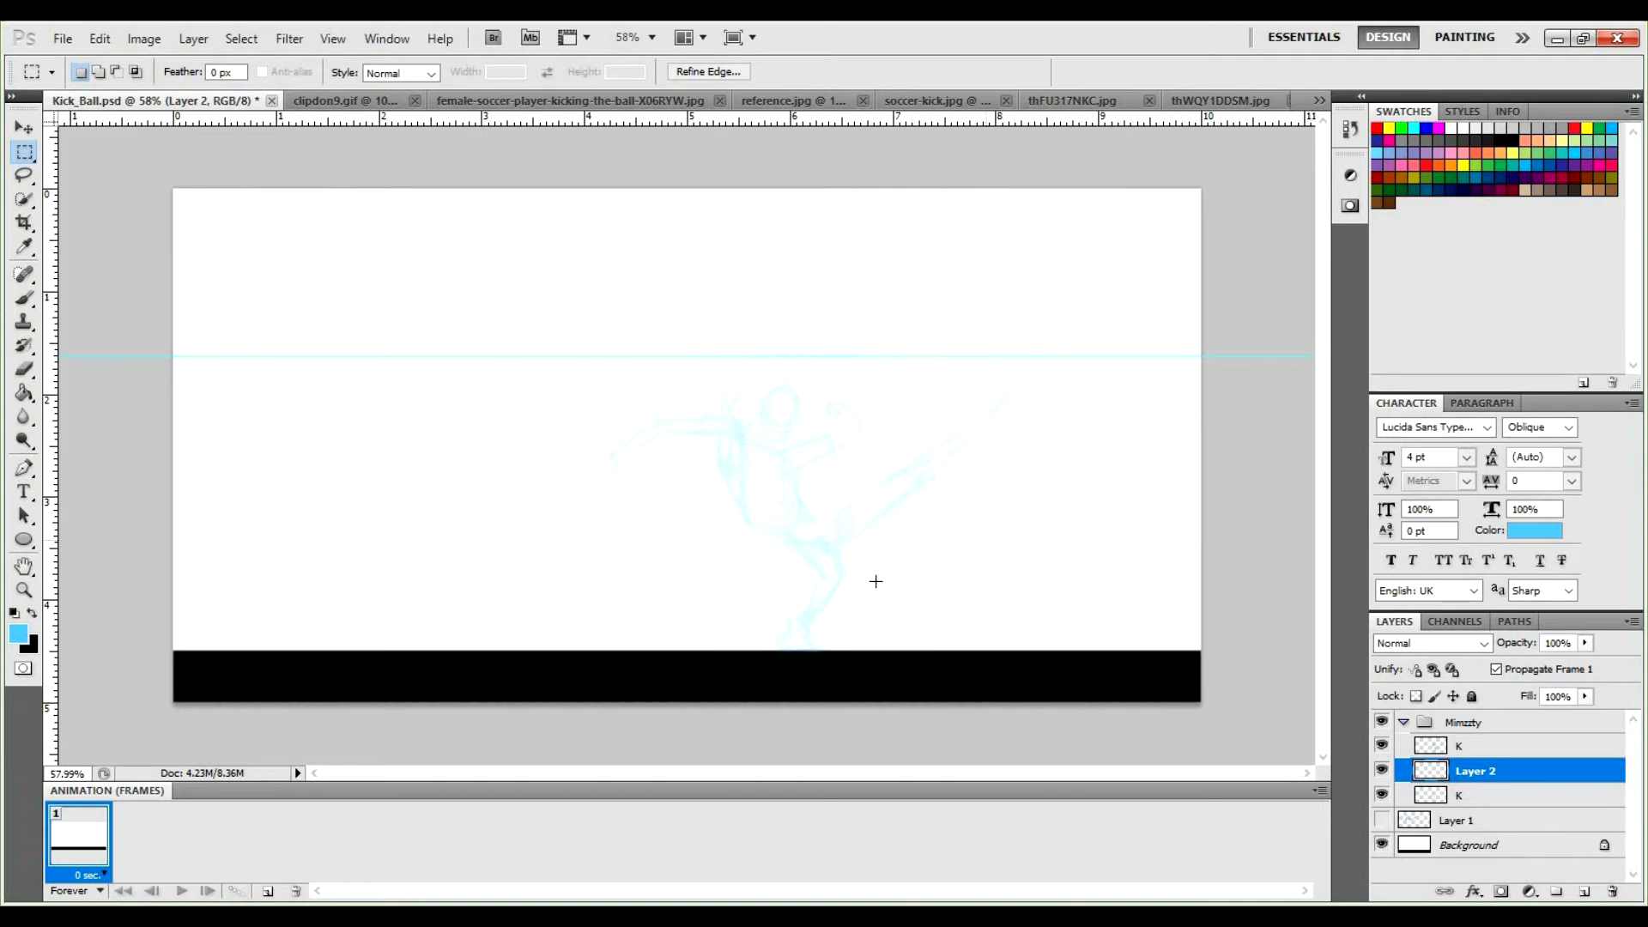
Brush in both legs of a new in-between pose on Layer 2, with the supporting foot on the ground and the near knee bent.
{"action": "key", "text": "b"}
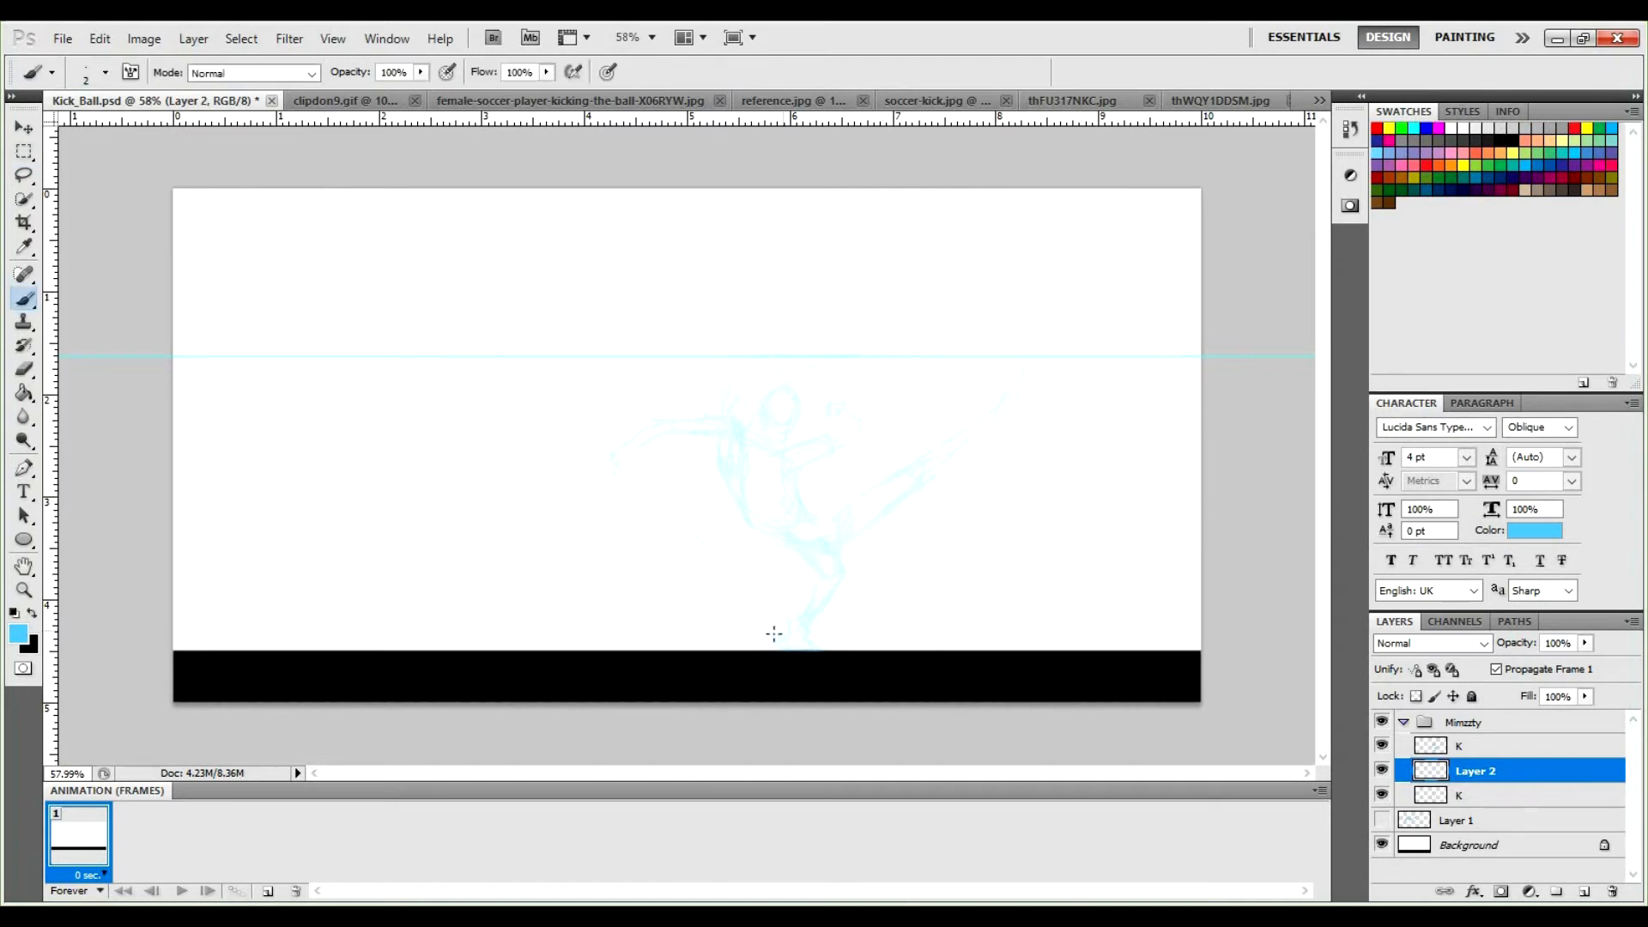
{"action": "mouse_move", "coordinate": [811, 650]}
{"action": "left_mouse_down"}
{"action": "mouse_move", "coordinate": [777, 646]}
{"action": "mouse_move", "coordinate": [800, 646]}
{"action": "mouse_move", "coordinate": [824, 591]}
{"action": "left_mouse_up"}
{"action": "left_click_drag", "start_coordinate": [772, 488], "coordinate": [824, 563]}
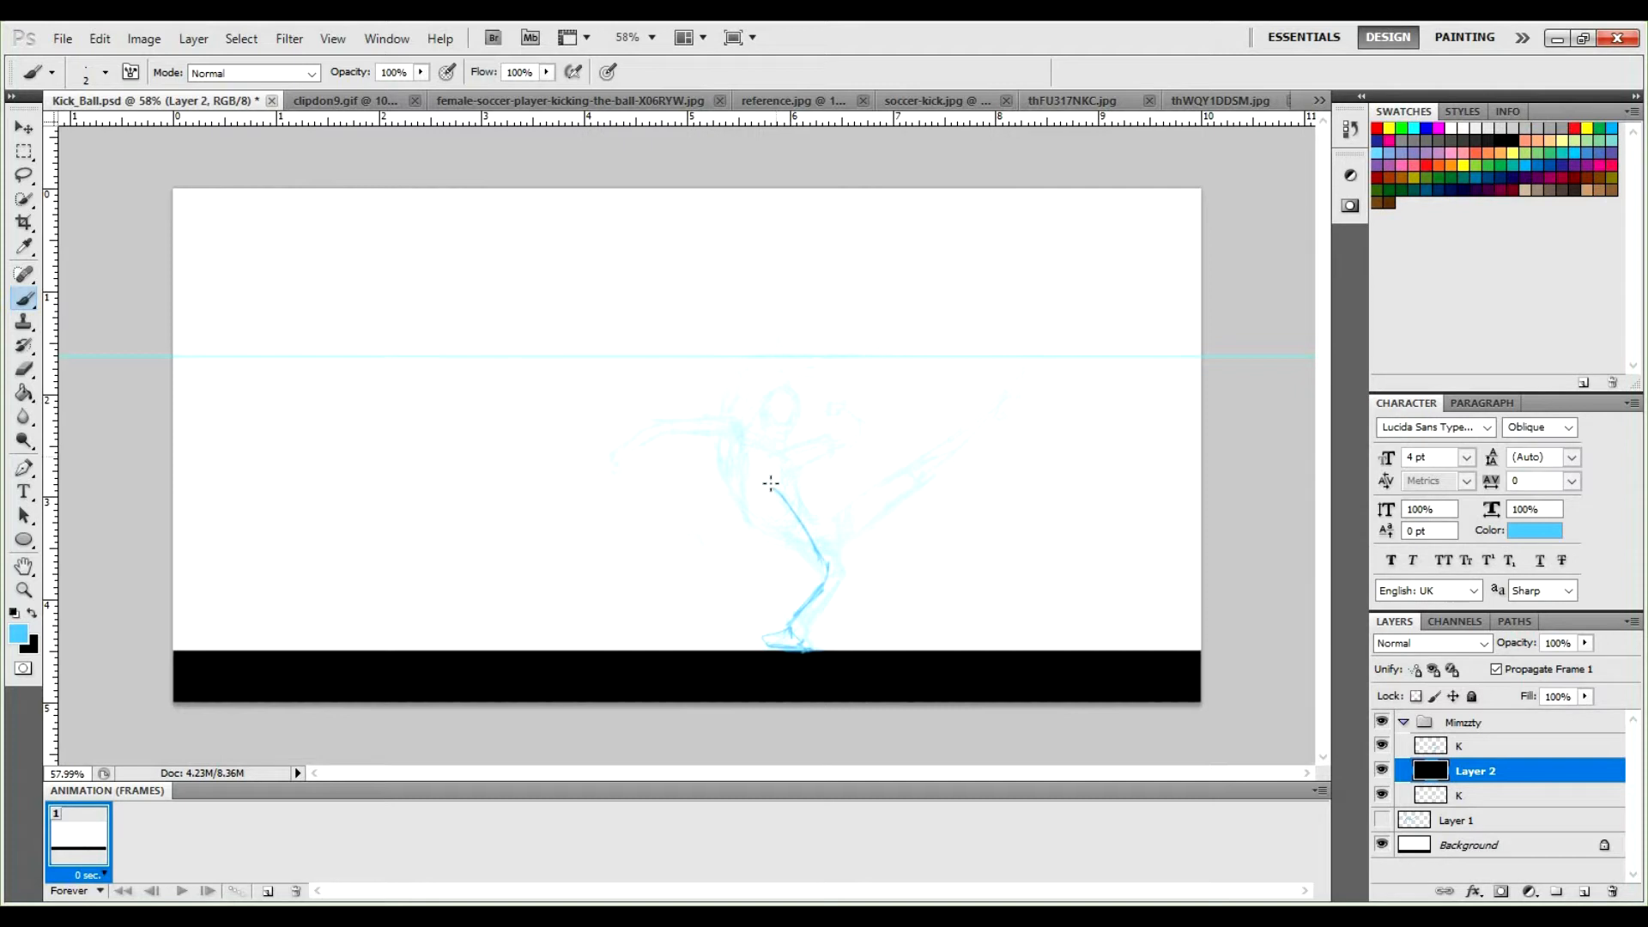
{"action": "left_click_drag", "start_coordinate": [771, 527], "coordinate": [744, 471]}
{"action": "left_click_drag", "start_coordinate": [807, 561], "coordinate": [781, 539]}
{"action": "mouse_move", "coordinate": [778, 478]}
{"action": "left_mouse_down"}
{"action": "mouse_move", "coordinate": [796, 534]}
{"action": "mouse_move", "coordinate": [798, 571]}
{"action": "mouse_move", "coordinate": [795, 552]}
{"action": "mouse_move", "coordinate": [785, 571]}
{"action": "mouse_move", "coordinate": [830, 614]}
{"action": "left_mouse_up"}
{"action": "mouse_move", "coordinate": [818, 558]}
{"action": "left_mouse_down"}
{"action": "mouse_move", "coordinate": [827, 632]}
{"action": "mouse_move", "coordinate": [848, 631]}
{"action": "left_mouse_up"}
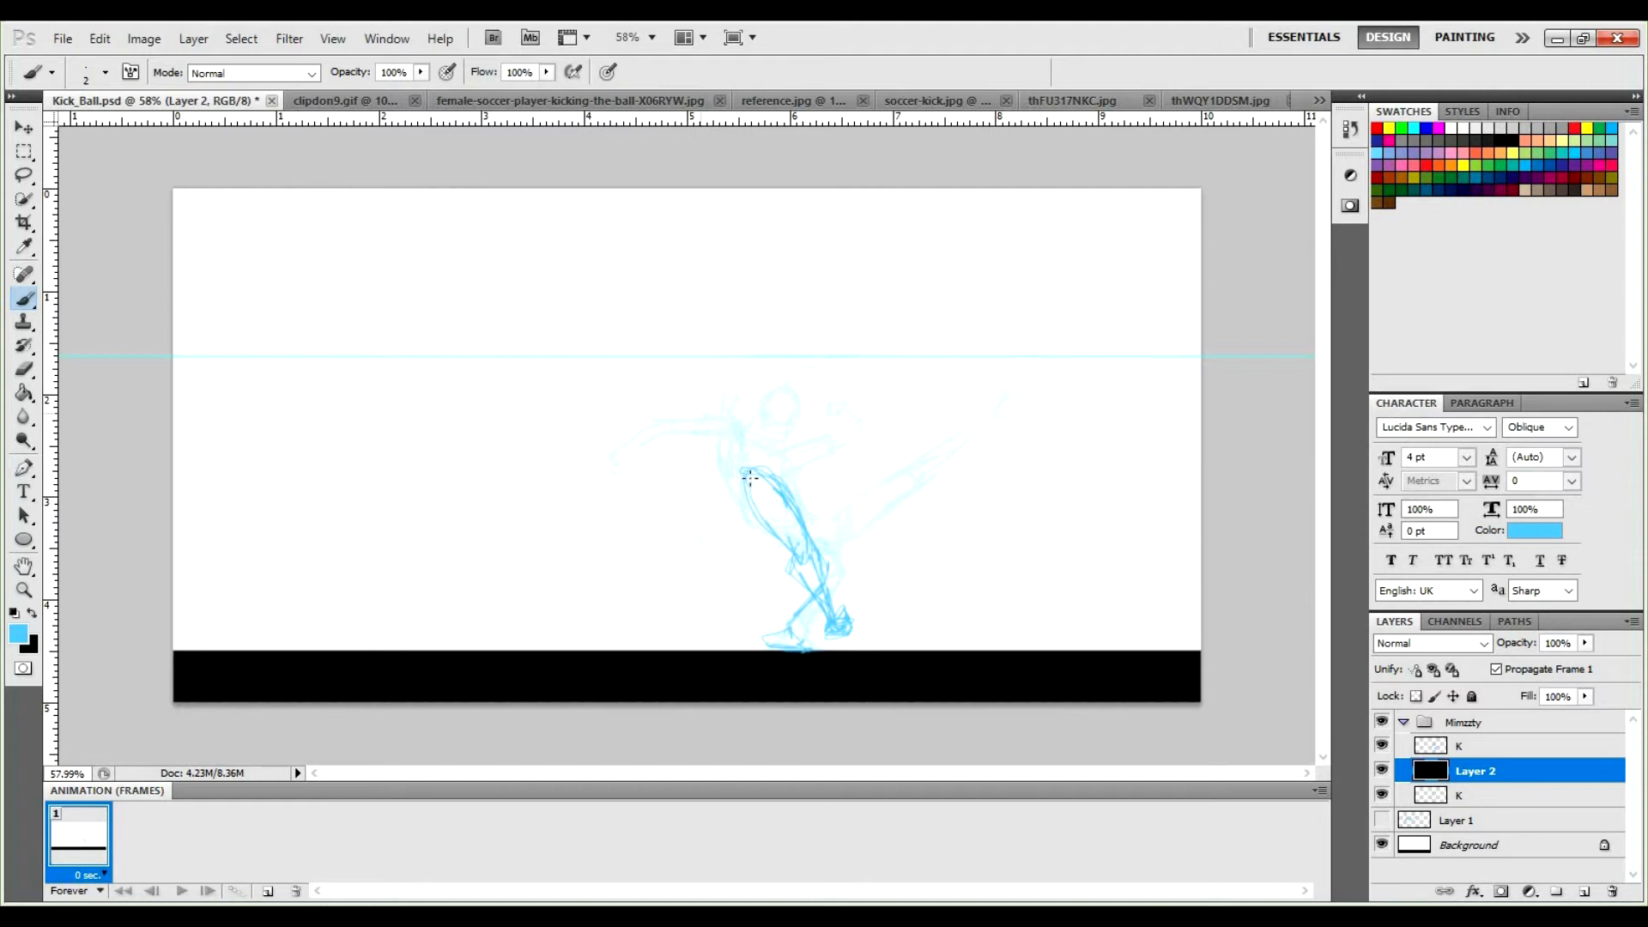
Sketch the upright torso with shoulders above the hips and add the far thigh, knee and lower leg.
{"action": "mouse_move", "coordinate": [744, 472]}
{"action": "left_mouse_down"}
{"action": "mouse_move", "coordinate": [730, 368]}
{"action": "mouse_move", "coordinate": [775, 350]}
{"action": "left_mouse_up"}
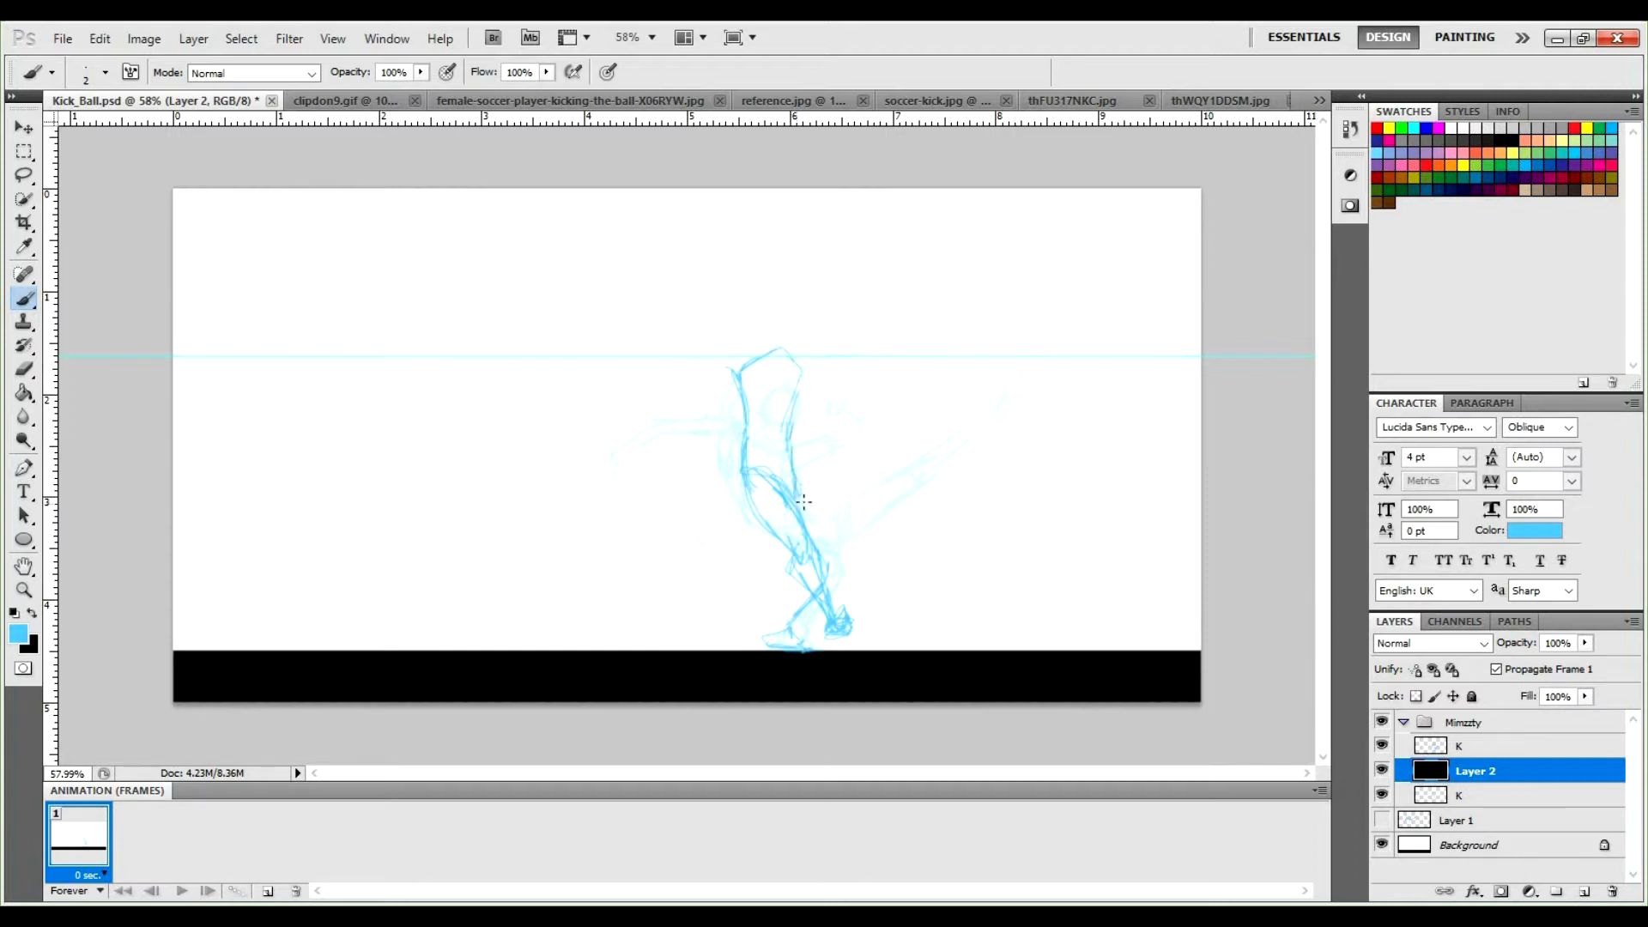
{"action": "left_click_drag", "start_coordinate": [790, 442], "coordinate": [805, 531]}
{"action": "left_click_drag", "start_coordinate": [842, 559], "coordinate": [837, 555]}
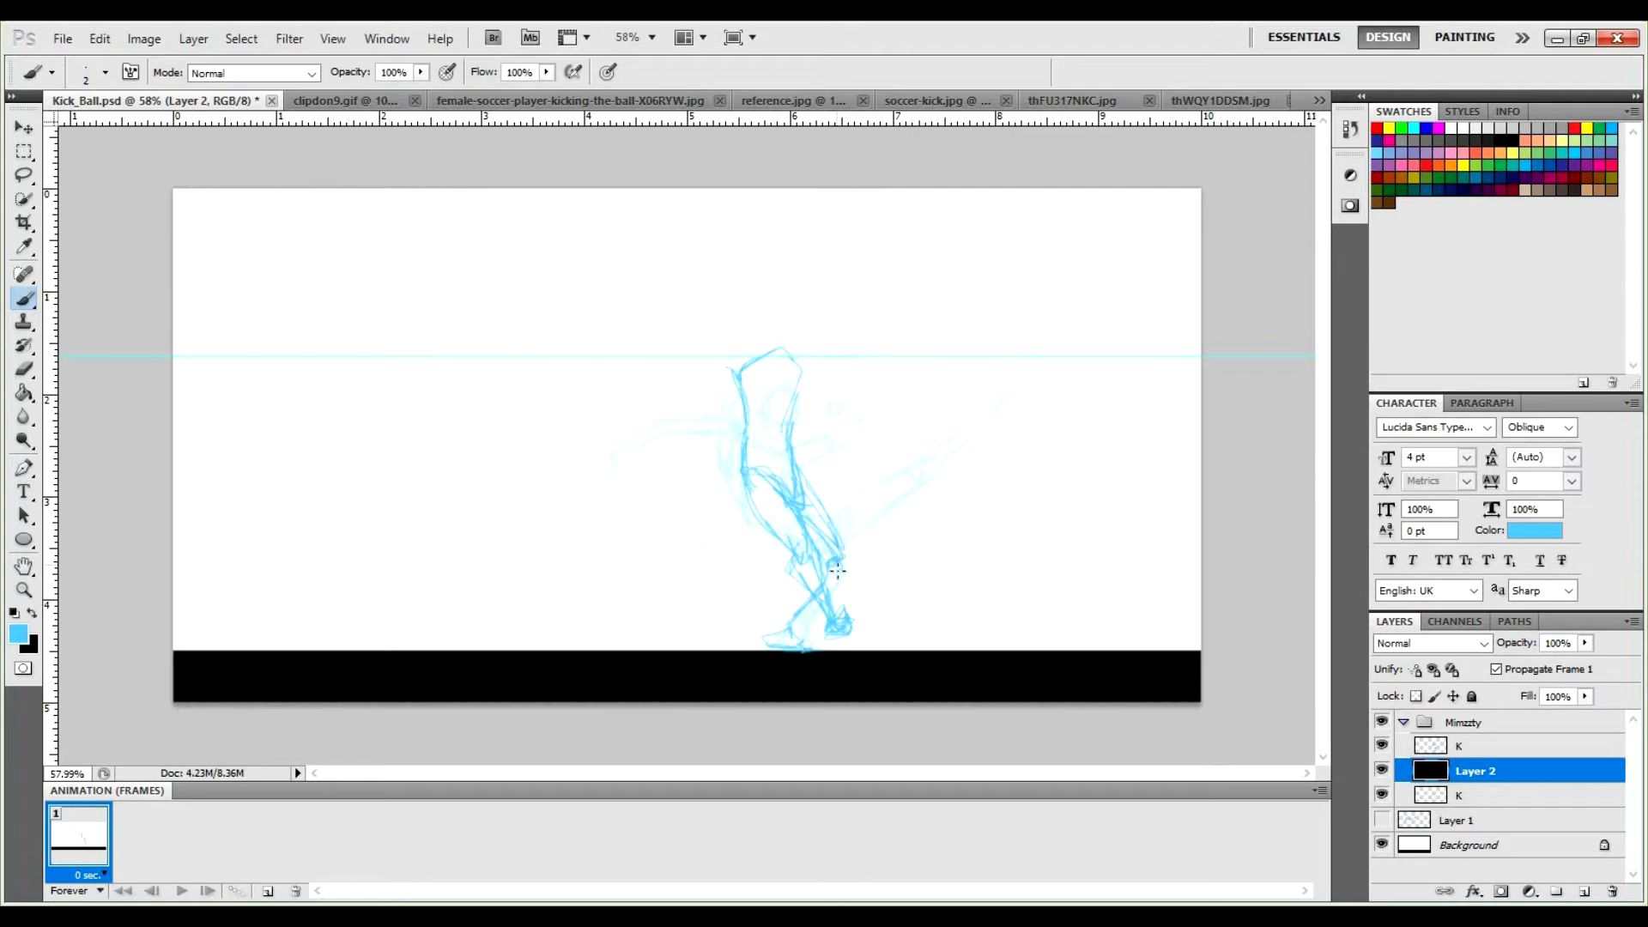
{"action": "left_click_drag", "start_coordinate": [791, 612], "coordinate": [783, 642]}
Add the near upper arm, a chest line, a round head and the far arm raised forward with a bent wrist.
{"action": "left_click_drag", "start_coordinate": [737, 375], "coordinate": [736, 408]}
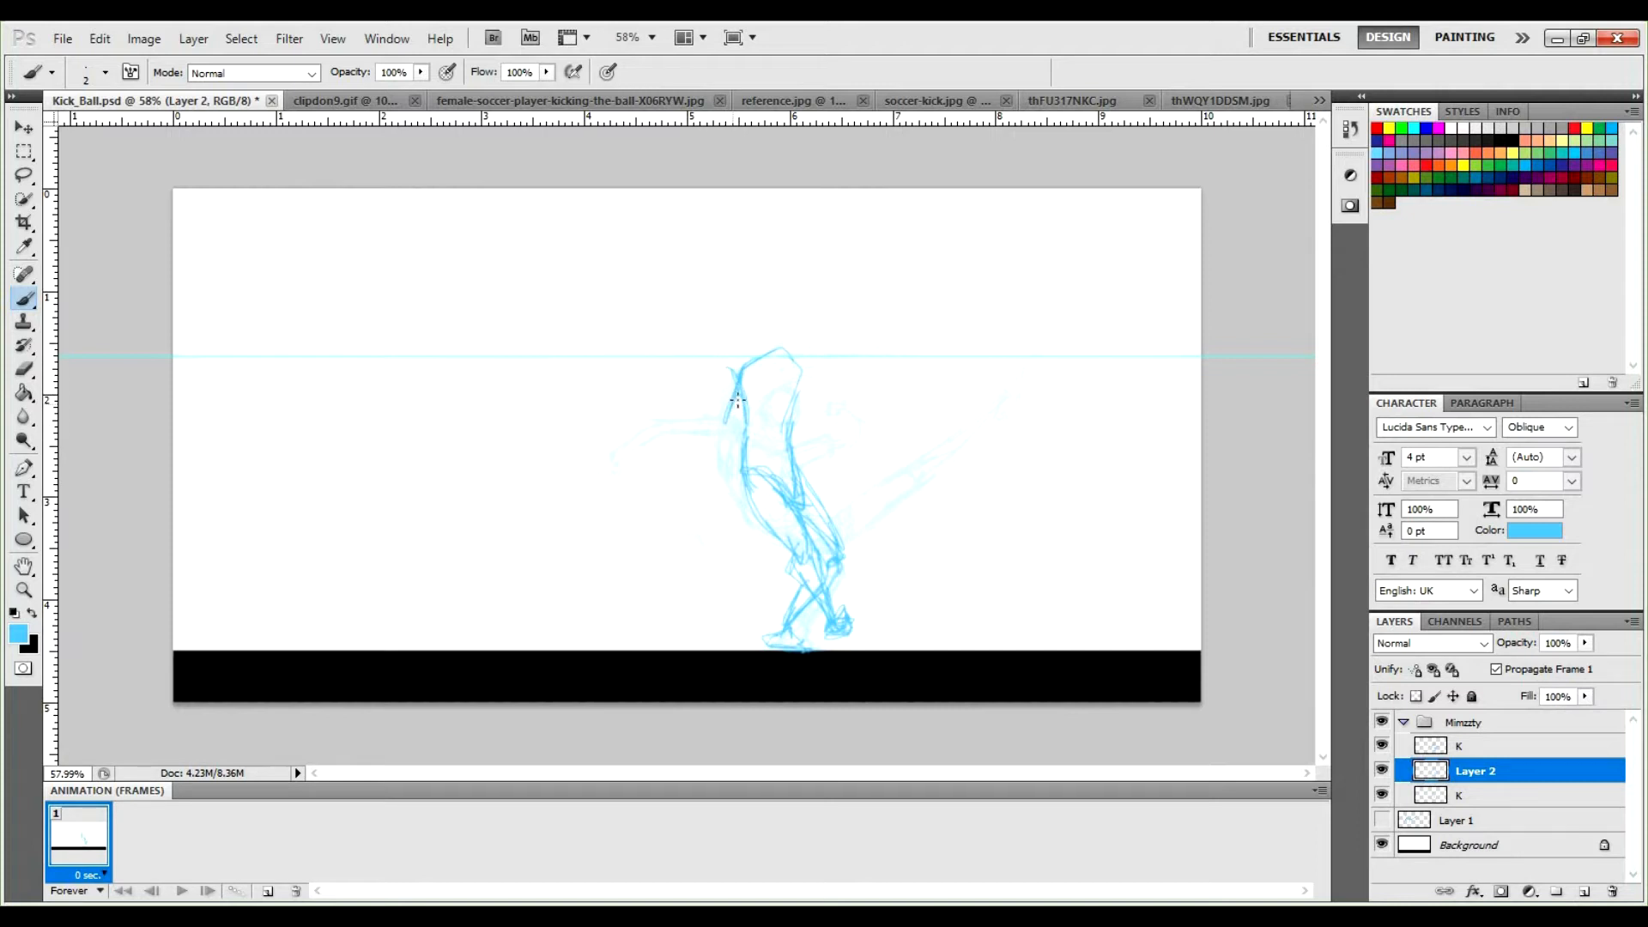
{"action": "left_click_drag", "start_coordinate": [745, 403], "coordinate": [761, 420]}
{"action": "left_click_drag", "start_coordinate": [781, 337], "coordinate": [775, 367]}
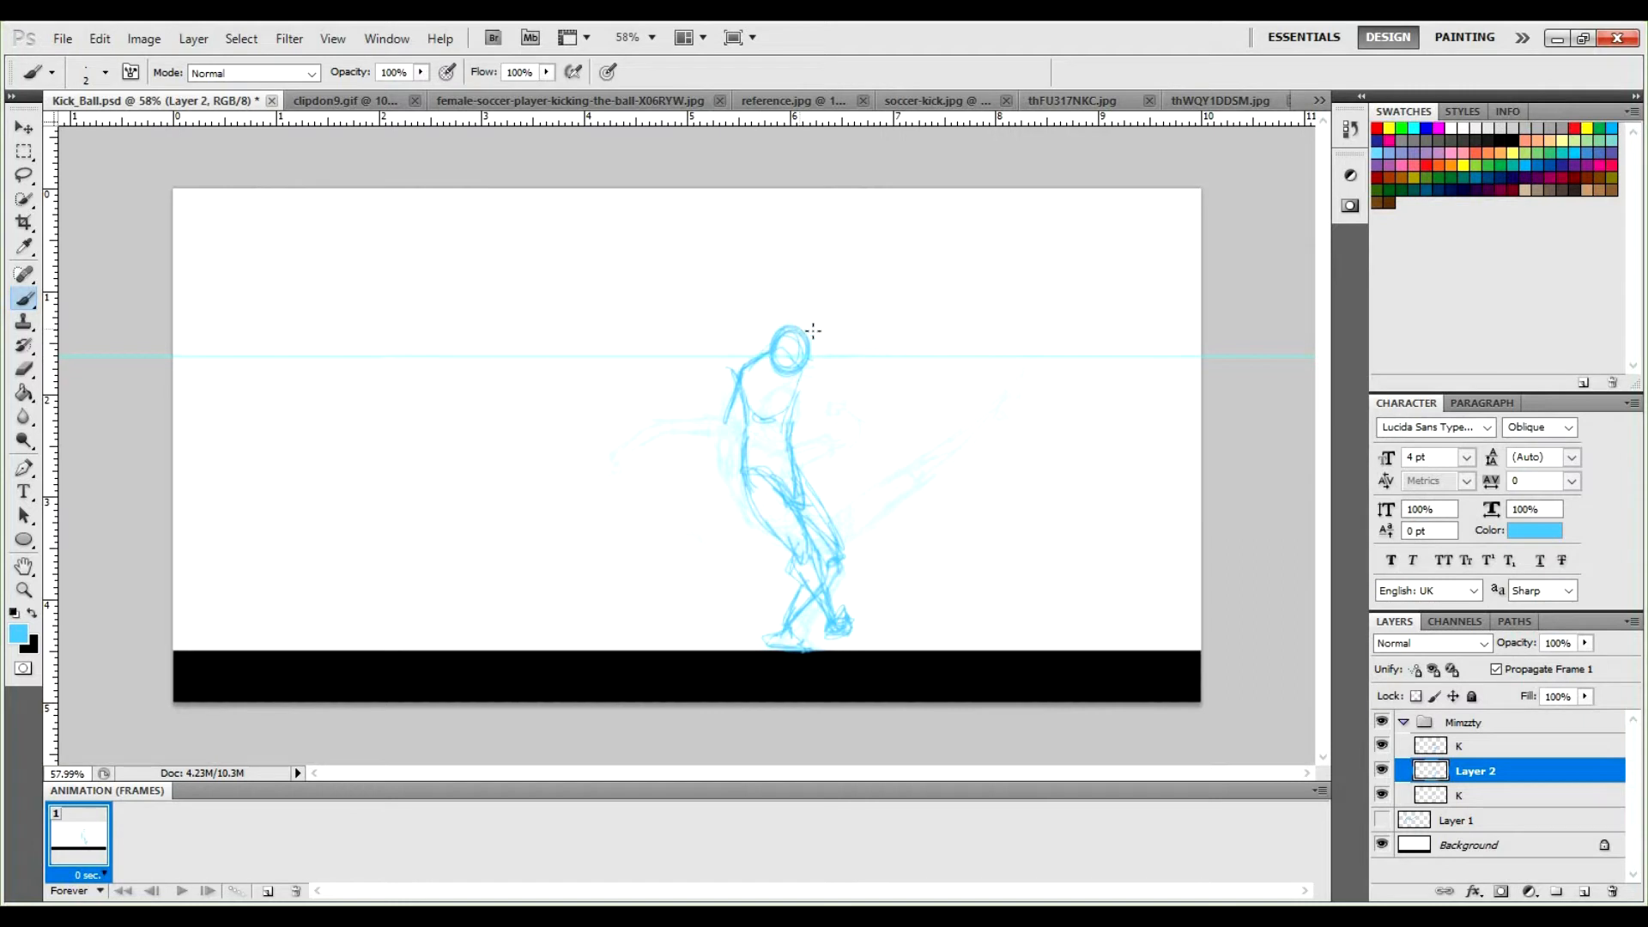
{"action": "mouse_move", "coordinate": [811, 335]}
{"action": "left_mouse_down"}
{"action": "mouse_move", "coordinate": [841, 318]}
{"action": "mouse_move", "coordinate": [829, 335]}
{"action": "mouse_move", "coordinate": [843, 321]}
{"action": "mouse_move", "coordinate": [871, 347]}
{"action": "mouse_move", "coordinate": [853, 326]}
{"action": "left_mouse_up"}
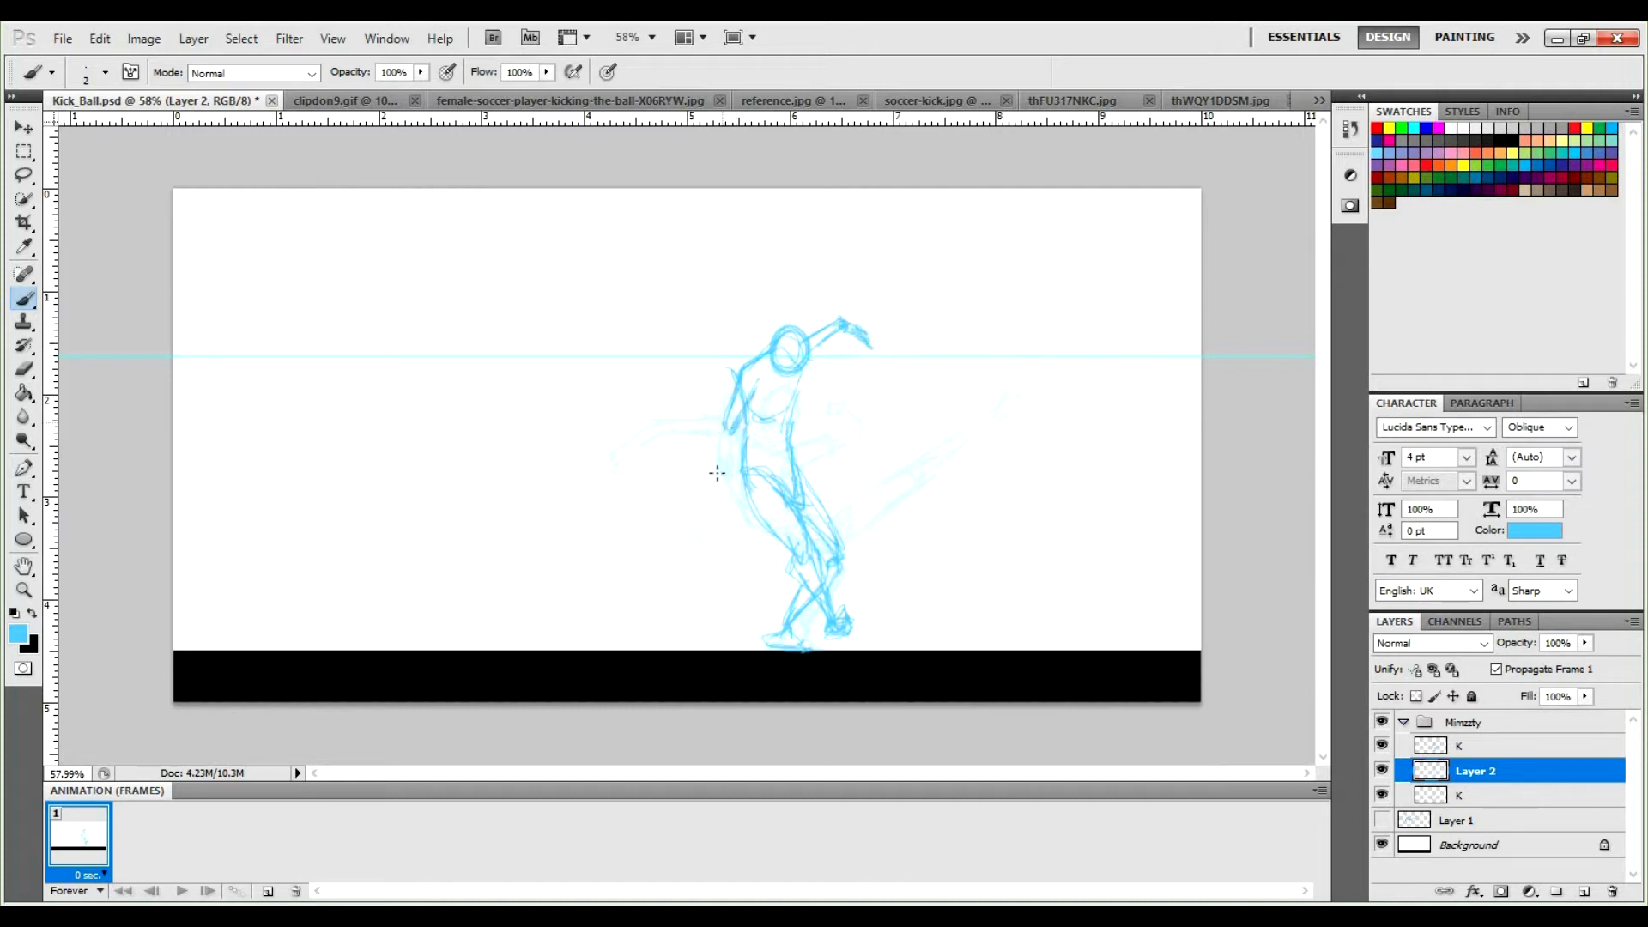
Erase the near arm and redraw it bent at the elbow, with the forearm reaching forward to a round hand.
{"action": "mouse_move", "coordinate": [719, 433]}
{"action": "left_mouse_down"}
{"action": "mouse_move", "coordinate": [721, 493]}
{"action": "mouse_move", "coordinate": [749, 475]}
{"action": "left_mouse_up"}
{"action": "key", "text": "ctrl+z"}
{"action": "key", "text": "e"}
{"action": "left_click_drag", "start_coordinate": [729, 486], "coordinate": [741, 430]}
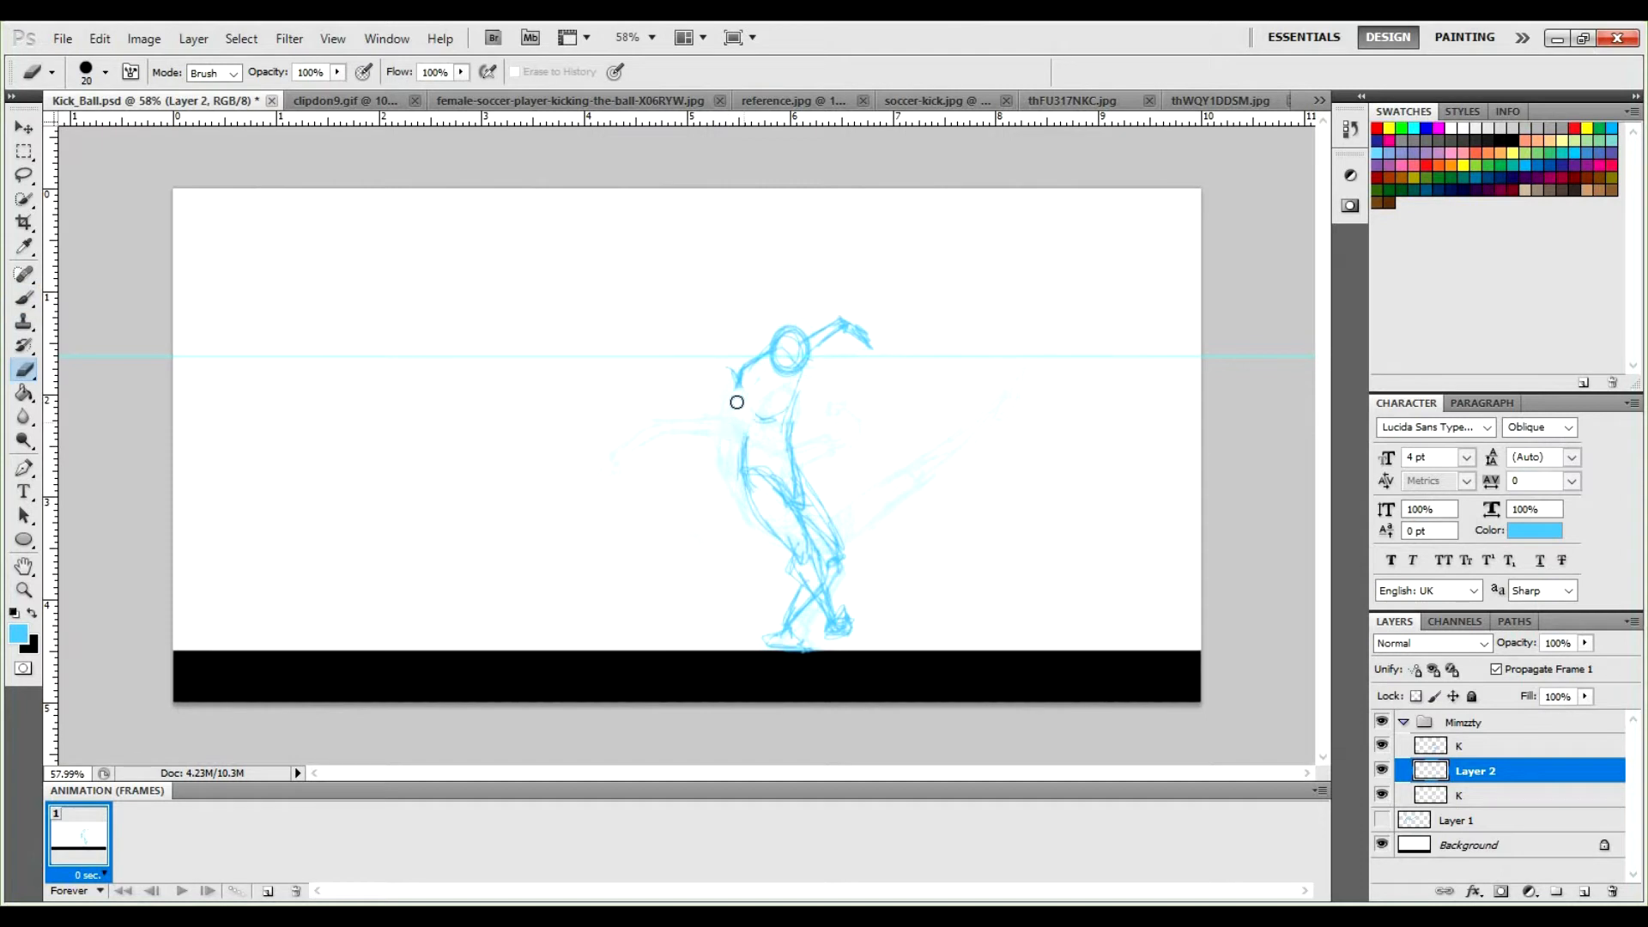
{"action": "key", "text": "b"}
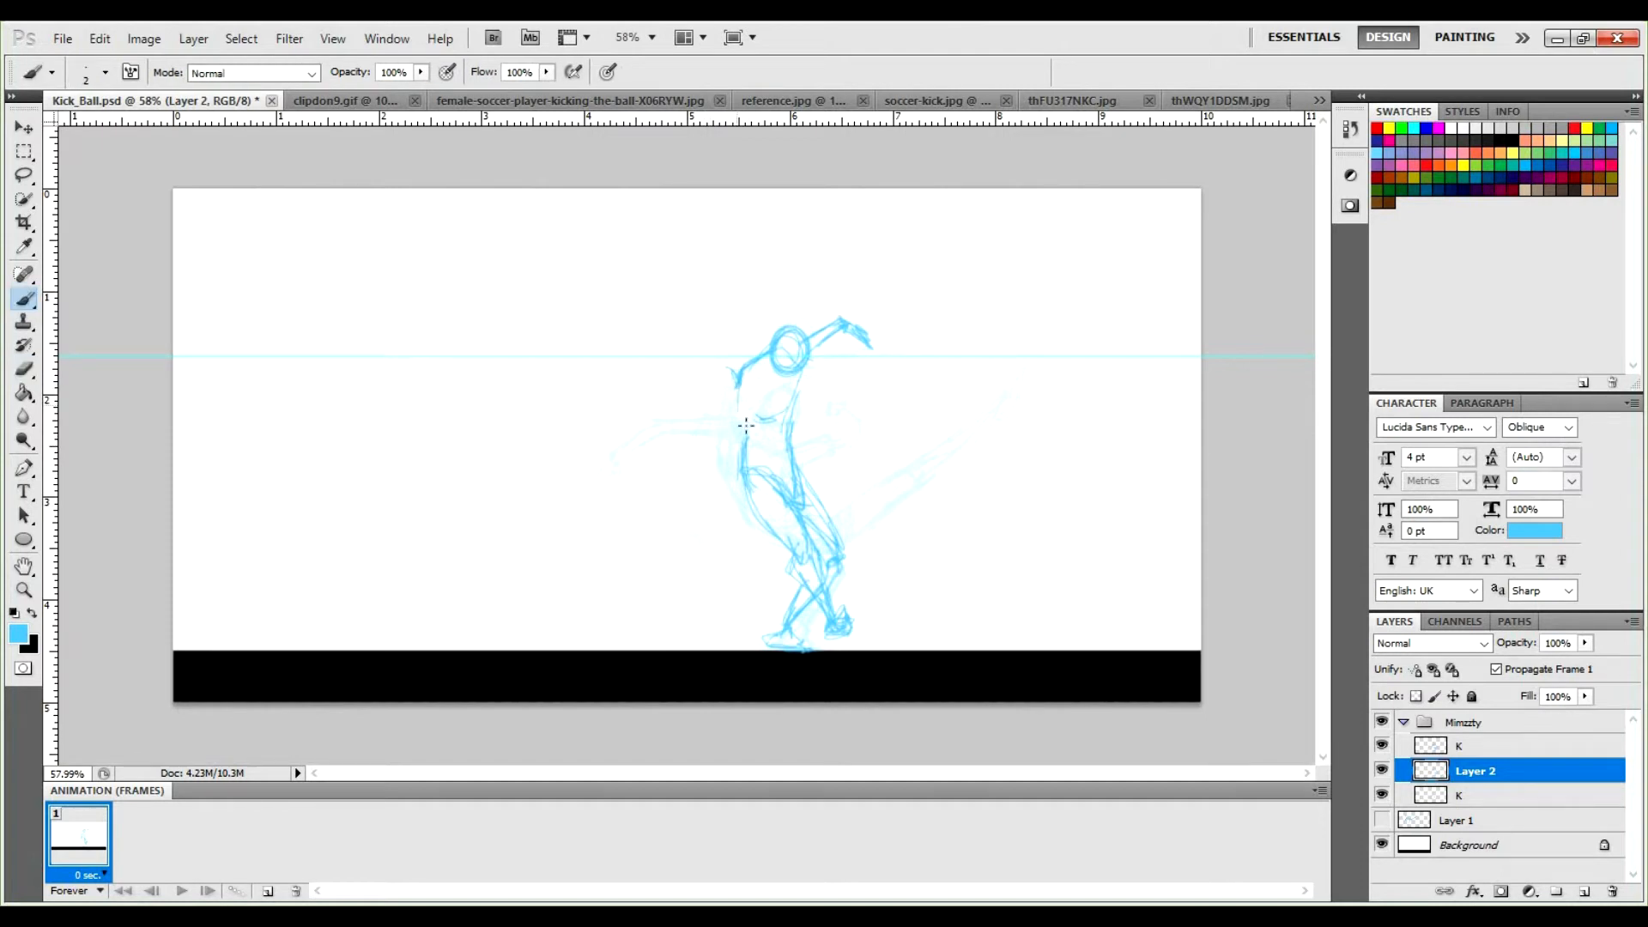
{"action": "mouse_move", "coordinate": [740, 386]}
{"action": "left_mouse_down"}
{"action": "mouse_move", "coordinate": [755, 443]}
{"action": "mouse_move", "coordinate": [763, 386]}
{"action": "mouse_move", "coordinate": [761, 441]}
{"action": "mouse_move", "coordinate": [826, 418]}
{"action": "left_mouse_up"}
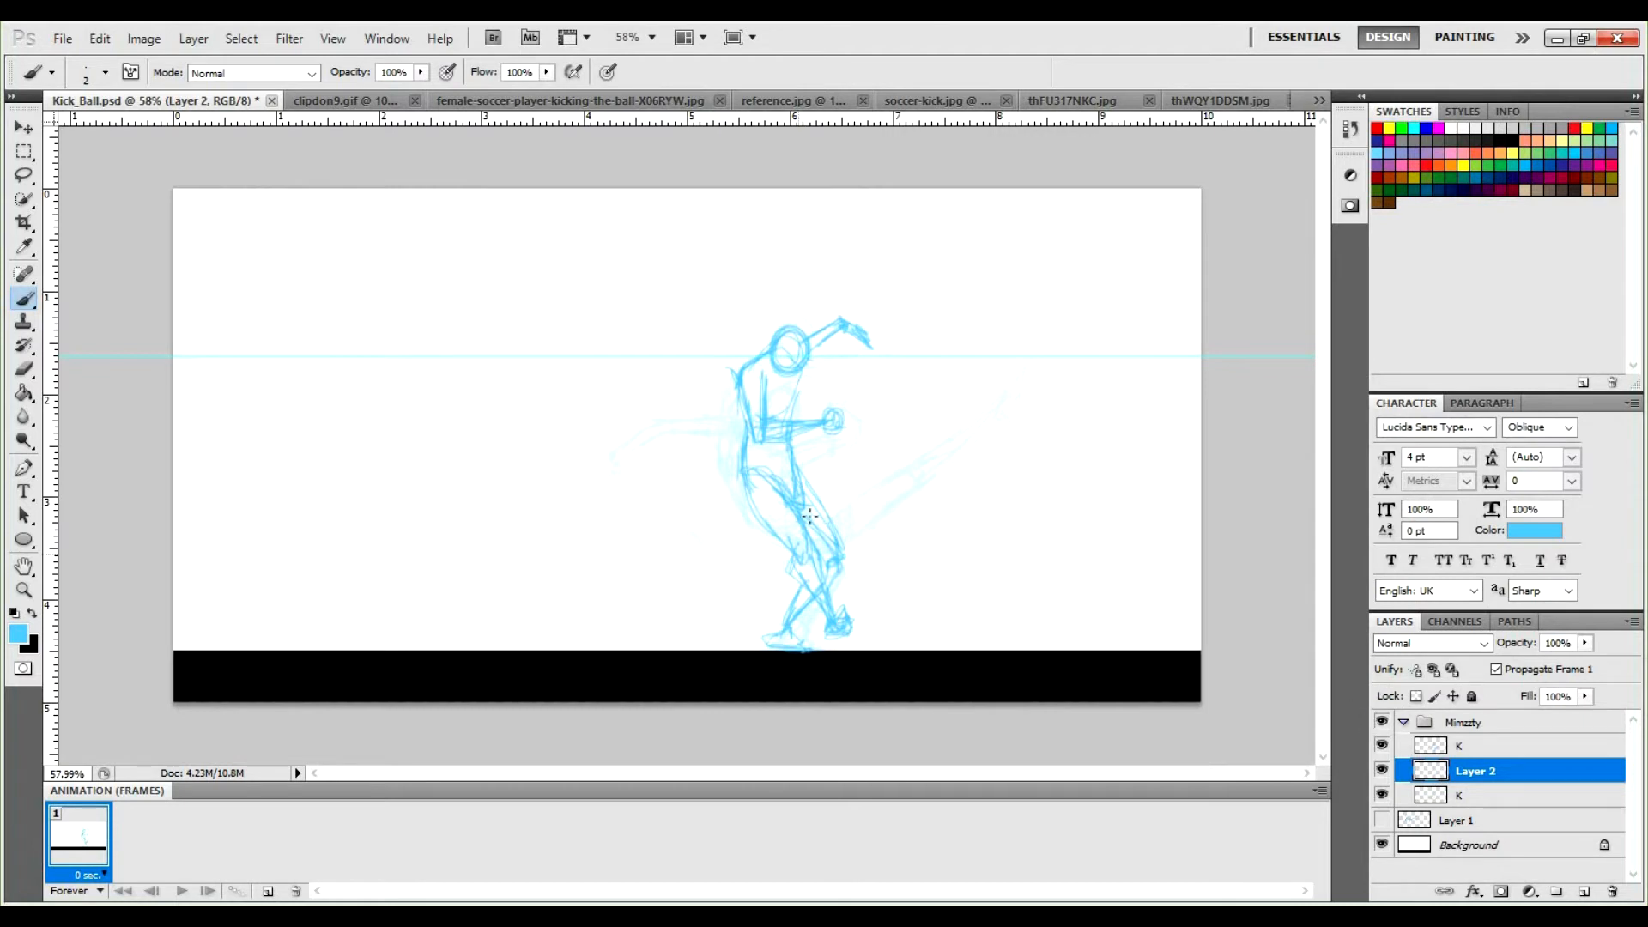
Shade the far leg with hatching and erase the overlapping lines inside the near leg with a smaller eraser.
{"action": "left_click_drag", "start_coordinate": [804, 502], "coordinate": [835, 558]}
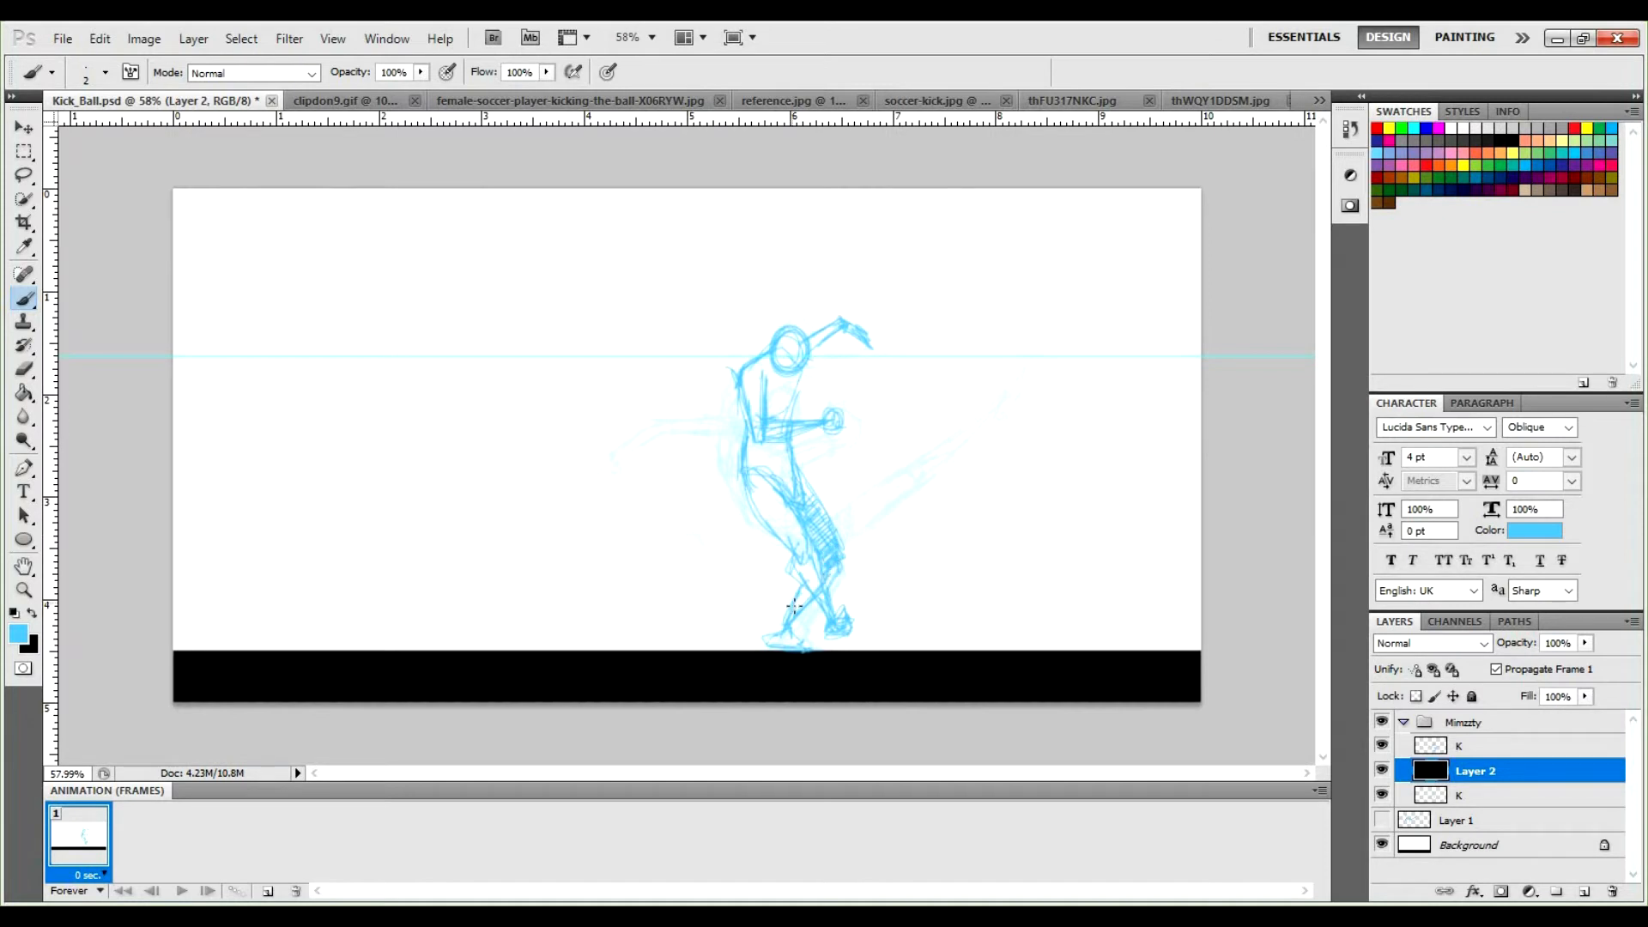
{"action": "left_click_drag", "start_coordinate": [776, 642], "coordinate": [799, 642]}
{"action": "key", "text": "e"}
{"action": "key", "text": "bracketleft"}
{"action": "key", "text": "bracketleft"}
{"action": "key", "text": "bracketright"}
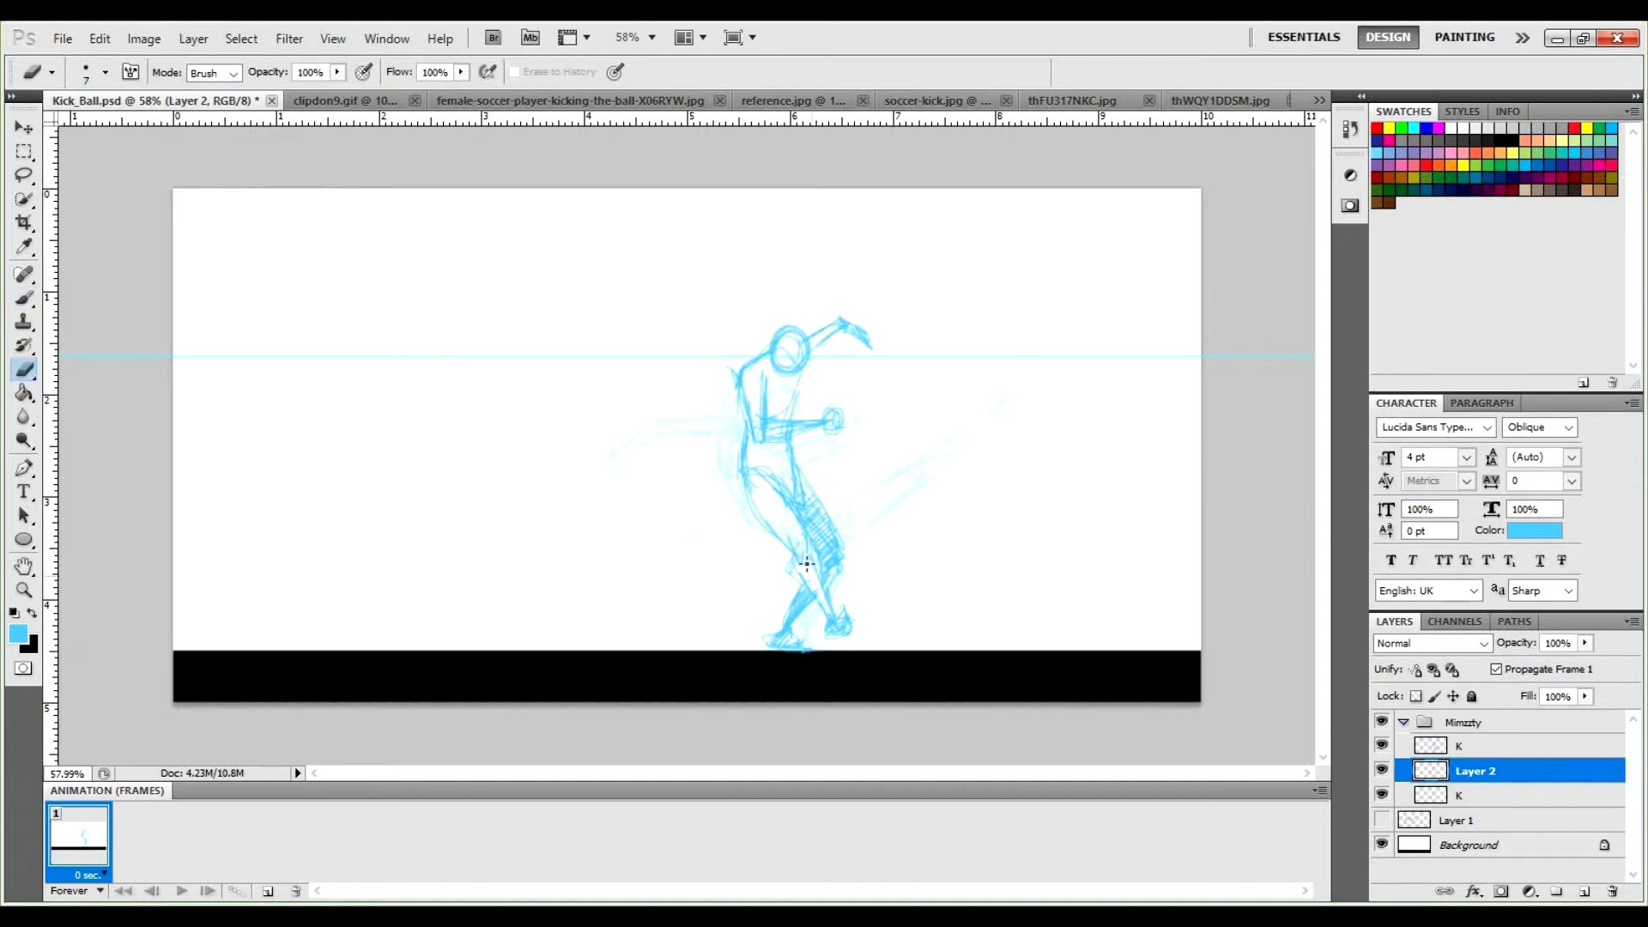
{"action": "left_click_drag", "start_coordinate": [807, 570], "coordinate": [806, 549]}
{"action": "mouse_move", "coordinate": [776, 493]}
{"action": "left_mouse_down"}
{"action": "mouse_move", "coordinate": [762, 489]}
{"action": "mouse_move", "coordinate": [778, 519]}
{"action": "left_mouse_up"}
{"action": "left_click_drag", "start_coordinate": [813, 585], "coordinate": [841, 616]}
{"action": "key", "text": "b"}
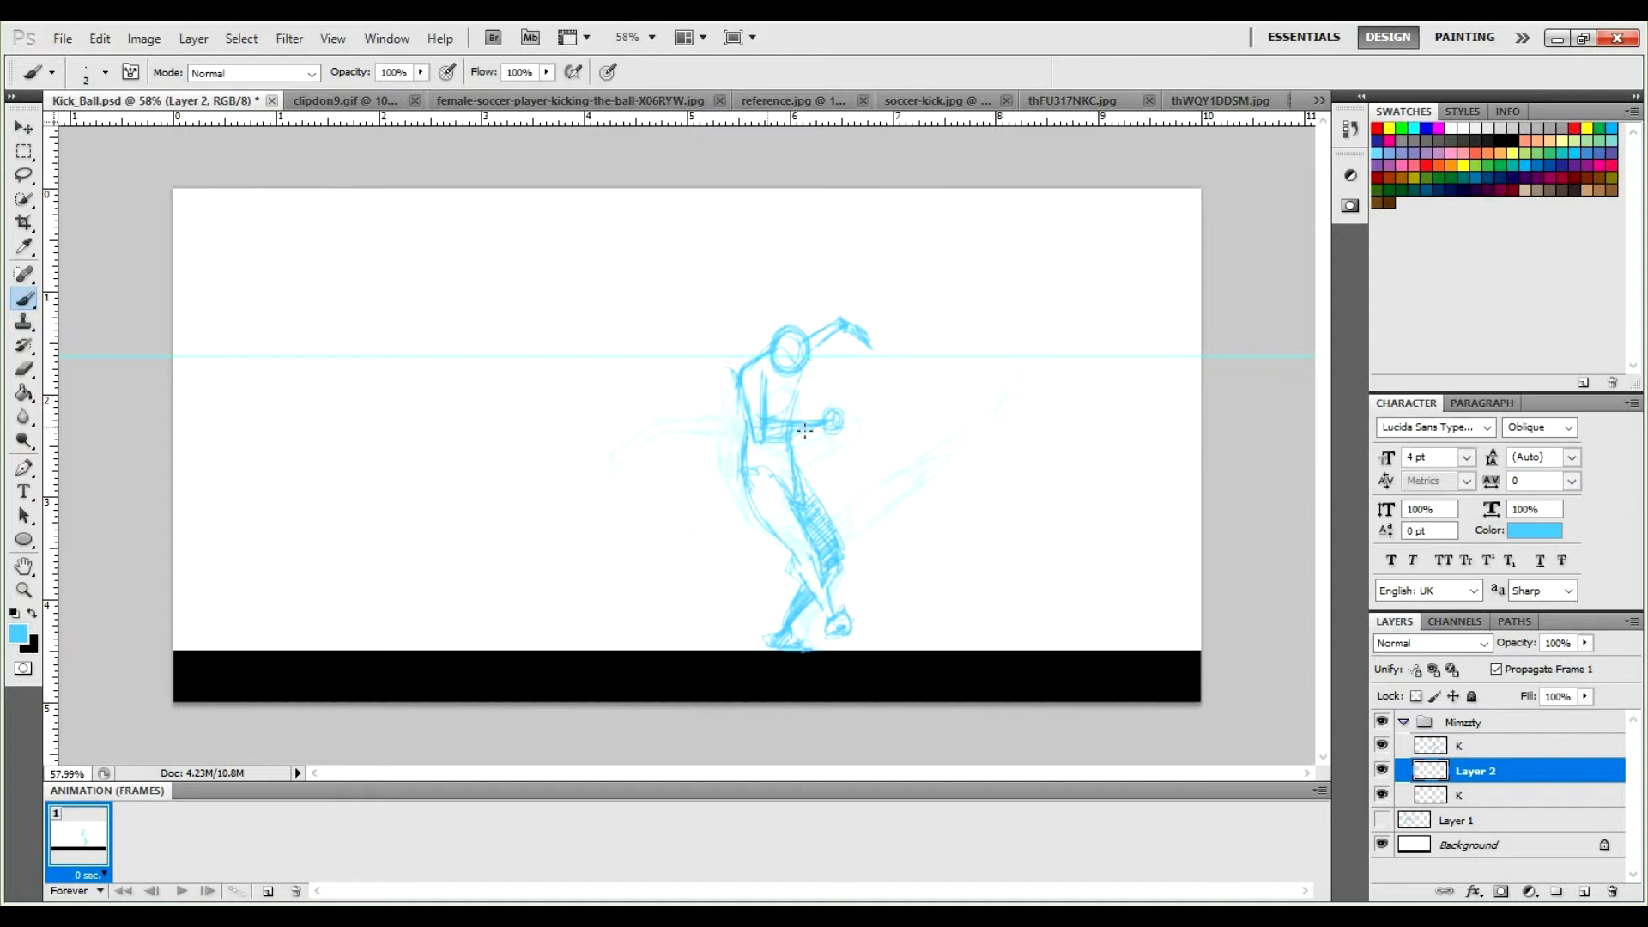
Set the opacity of both K layers and Layer 2 to 100%.
{"action": "left_click", "coordinate": [1381, 782]}
{"action": "left_click", "coordinate": [1382, 790]}
{"action": "left_click", "coordinate": [1382, 749]}
{"action": "left_click", "coordinate": [1382, 745]}
{"action": "left_click", "coordinate": [1471, 745]}
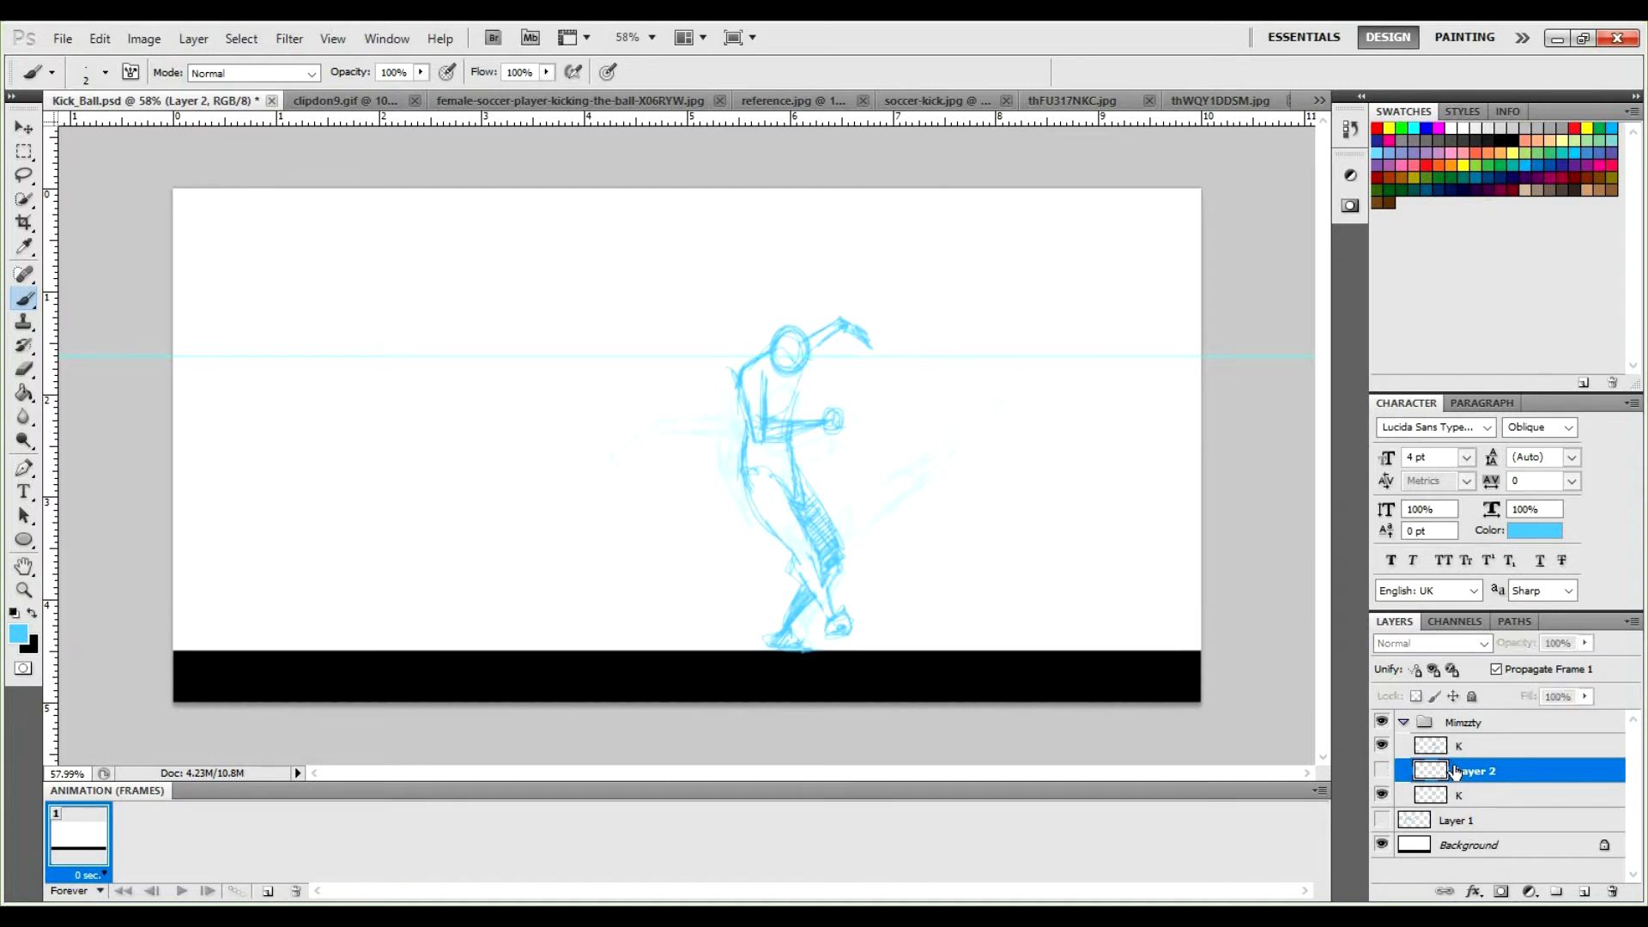
{"action": "left_click", "coordinate": [1383, 771]}
{"action": "left_click", "coordinate": [1384, 772]}
{"action": "left_click", "coordinate": [1476, 795], "text": "shift"}
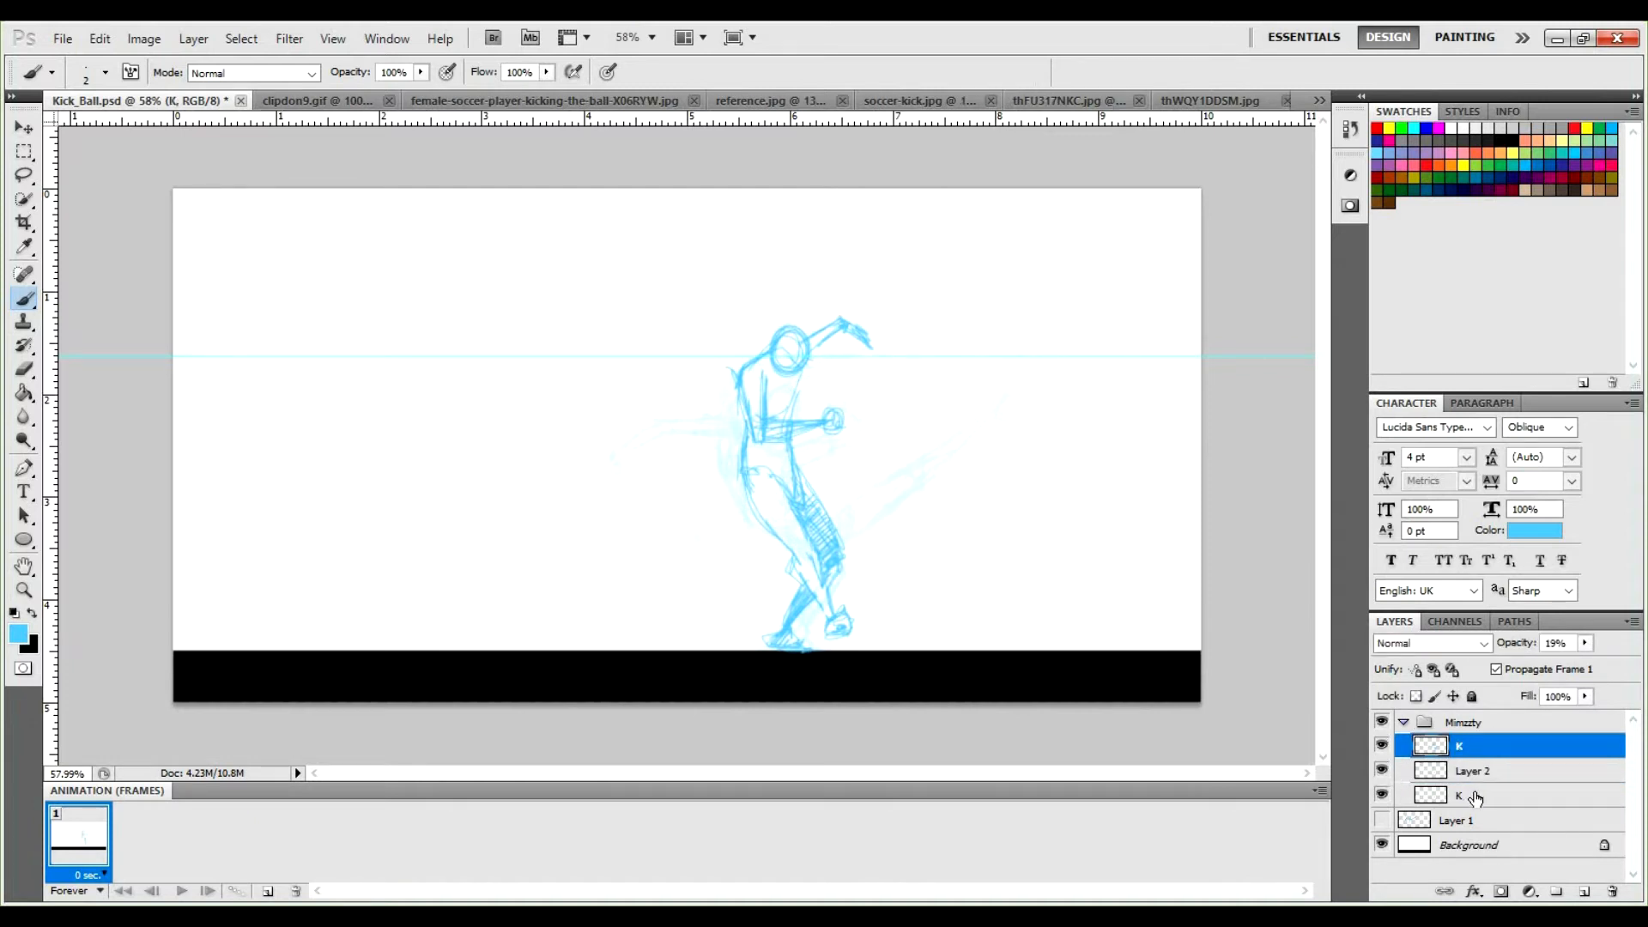
{"action": "left_click", "coordinate": [1585, 643]}
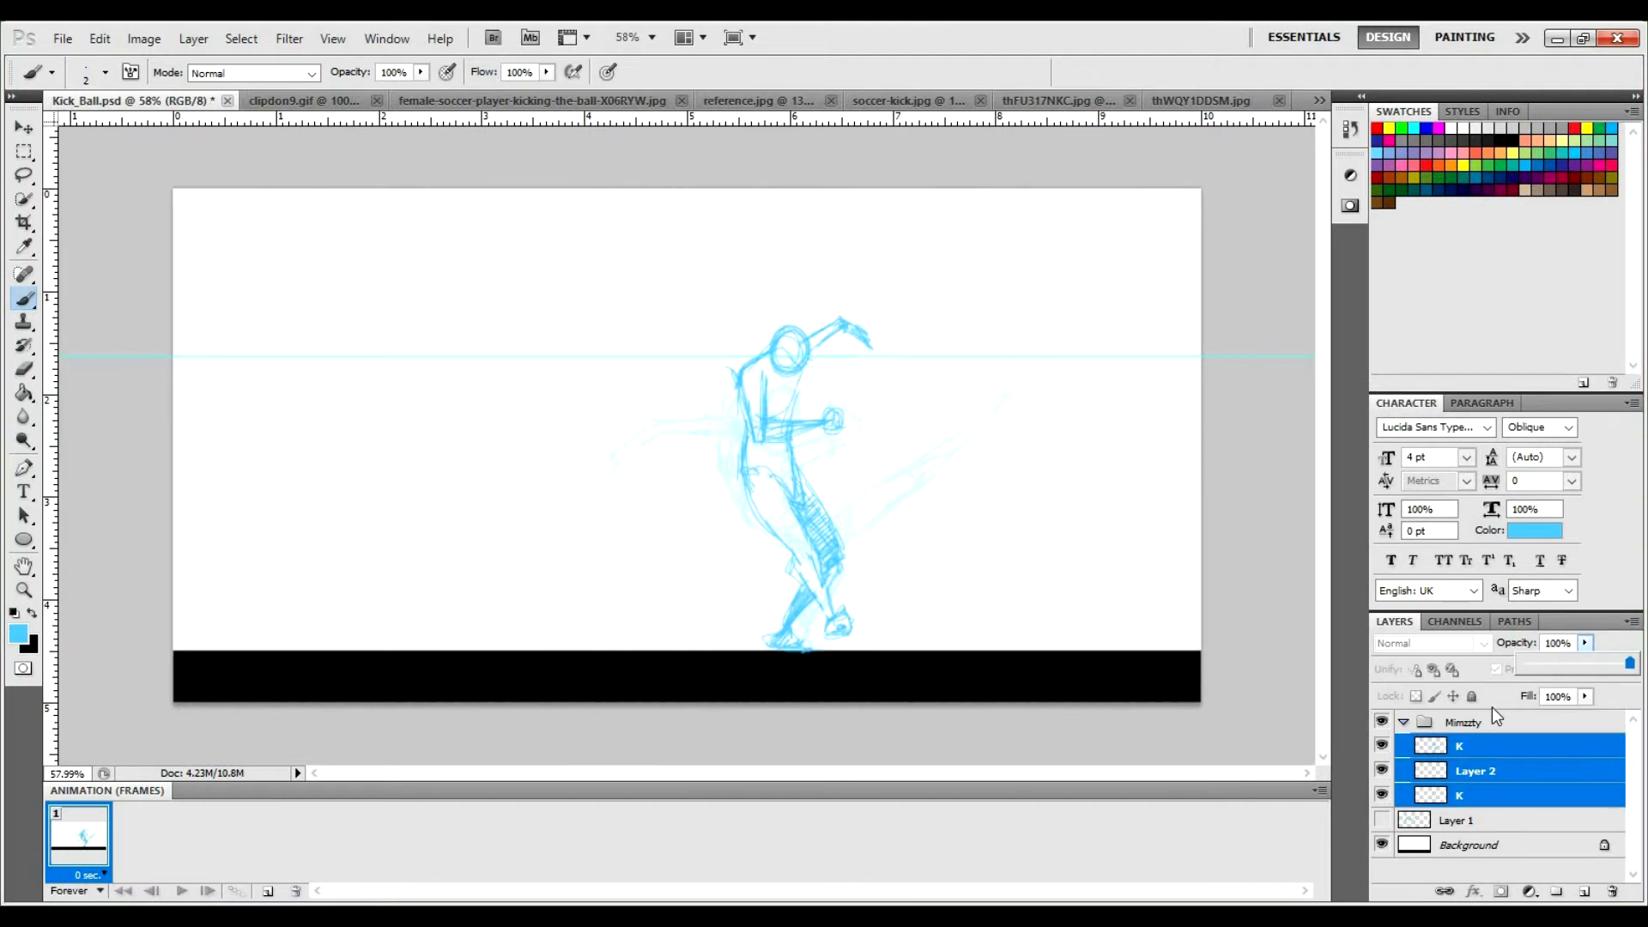
{"action": "left_click", "coordinate": [1492, 707]}
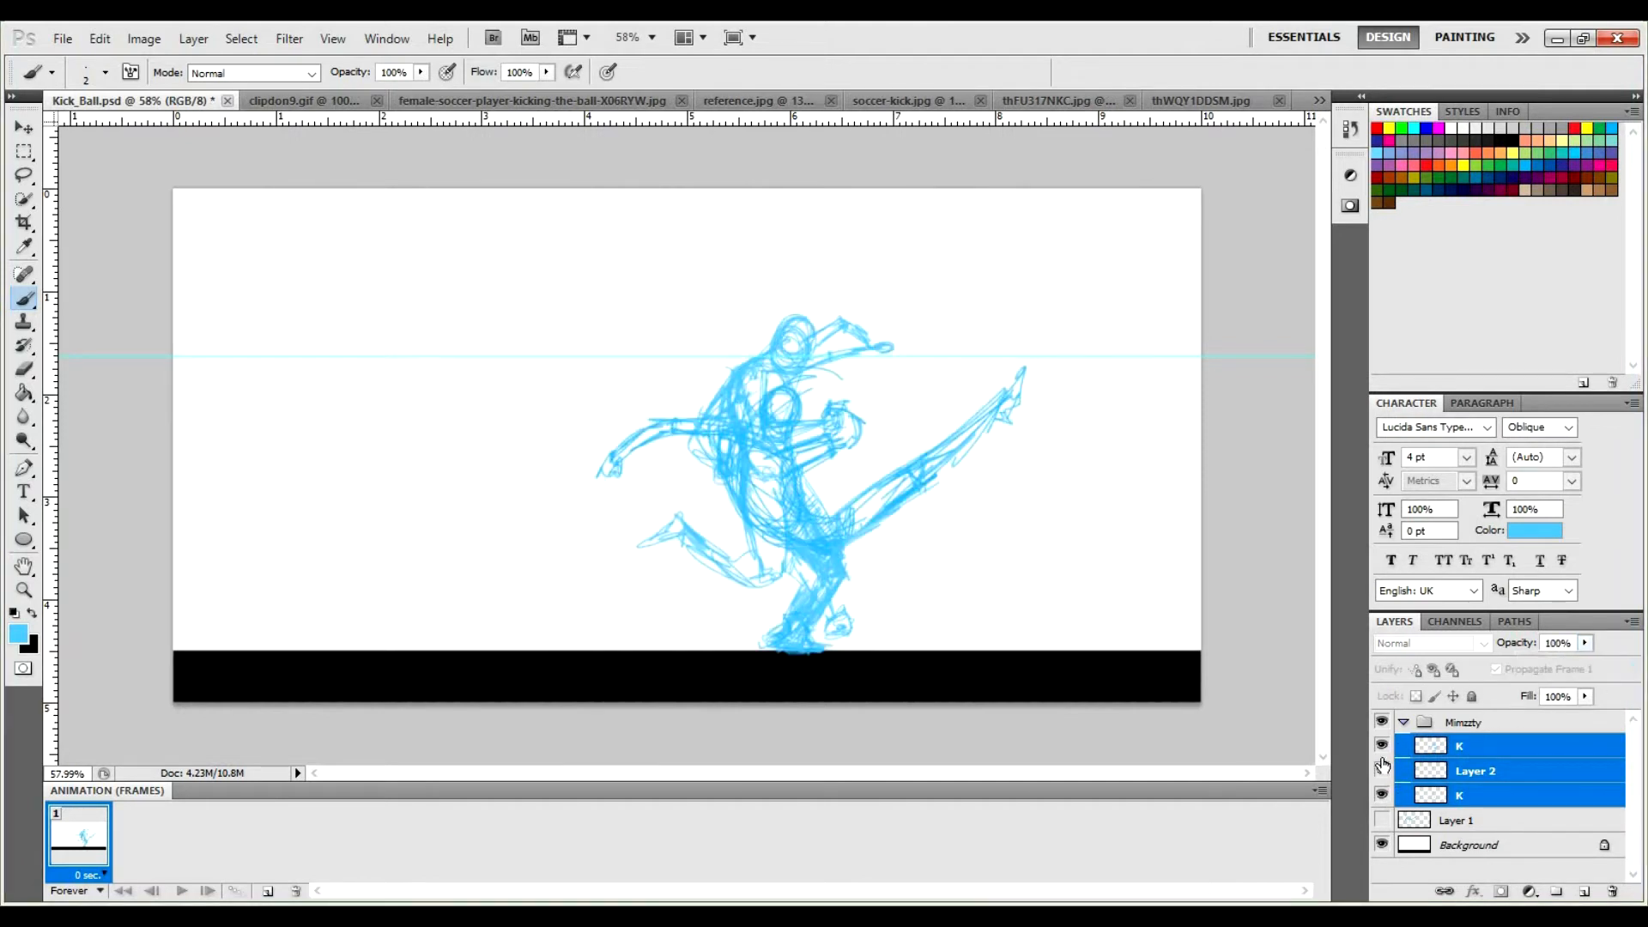
Hide all three pose layers and switch them on and off in turn to check the motion from run to kick.
{"action": "left_click_drag", "start_coordinate": [1382, 794], "coordinate": [1392, 735]}
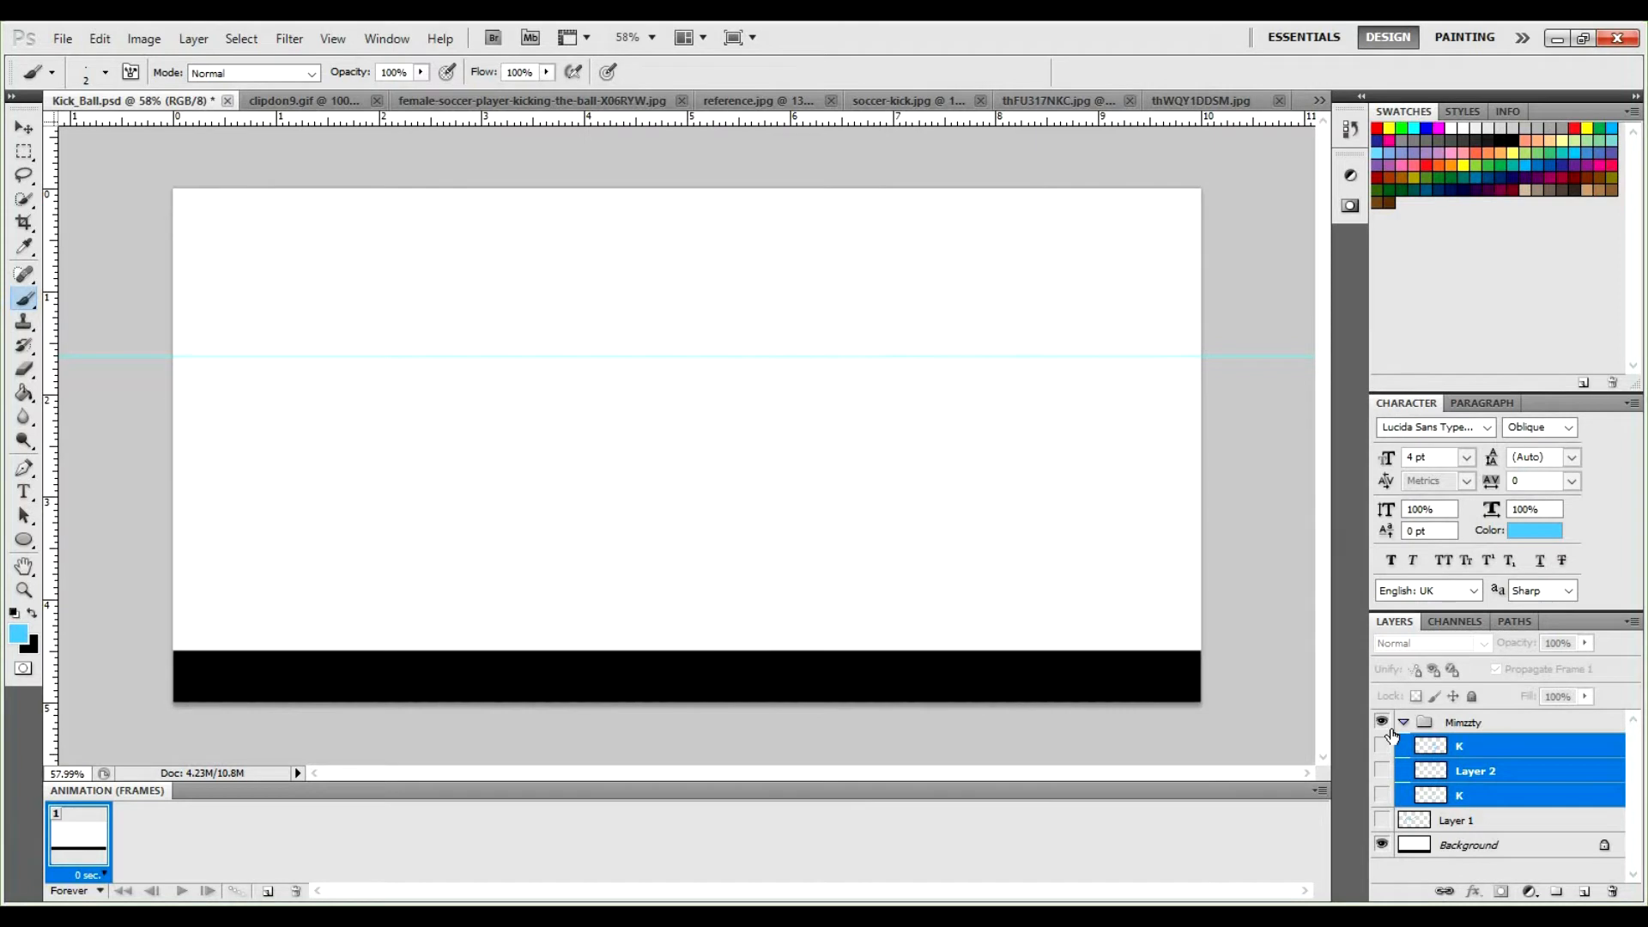
{"action": "left_click", "coordinate": [1402, 796]}
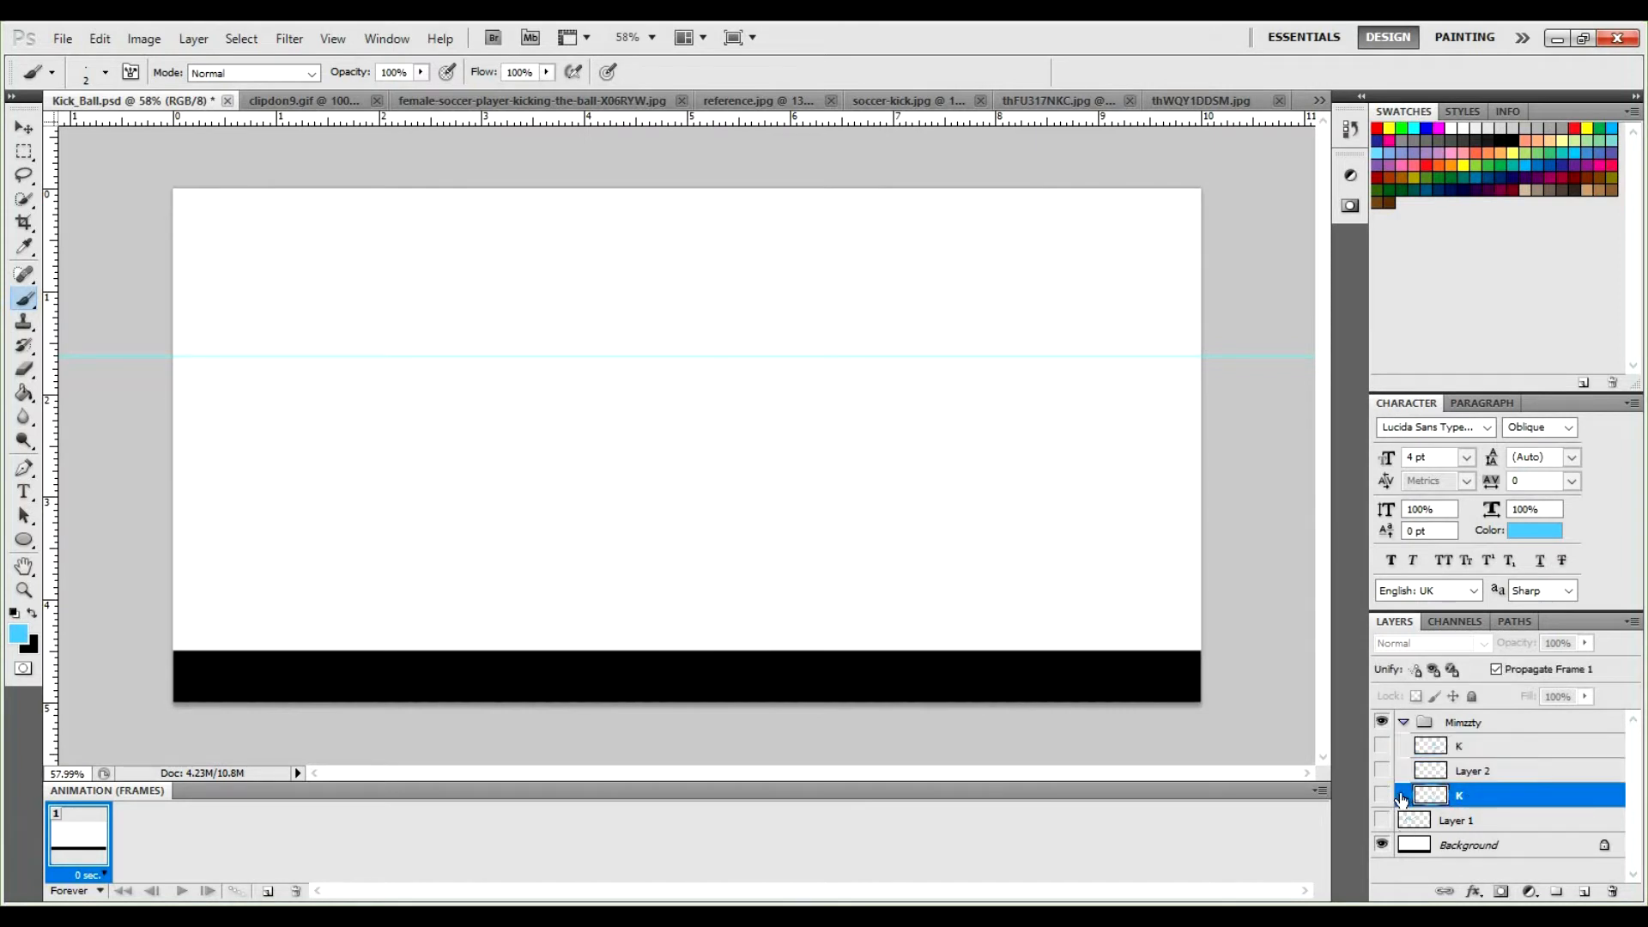
{"action": "left_click", "coordinate": [1382, 796]}
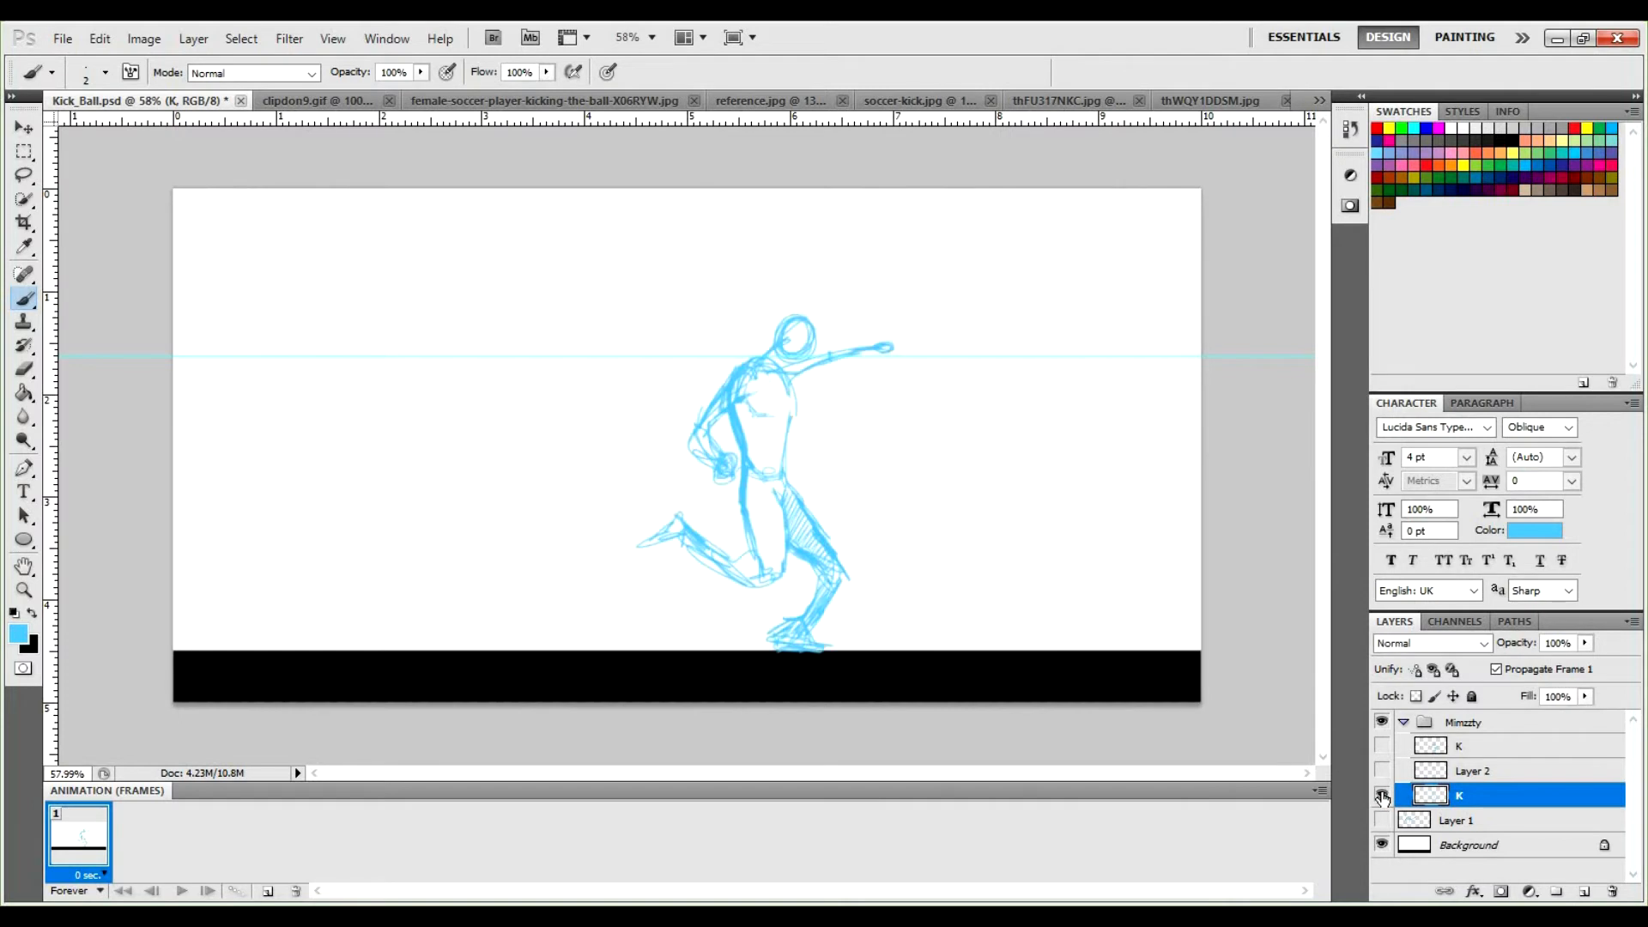
{"action": "left_click", "coordinate": [1382, 770]}
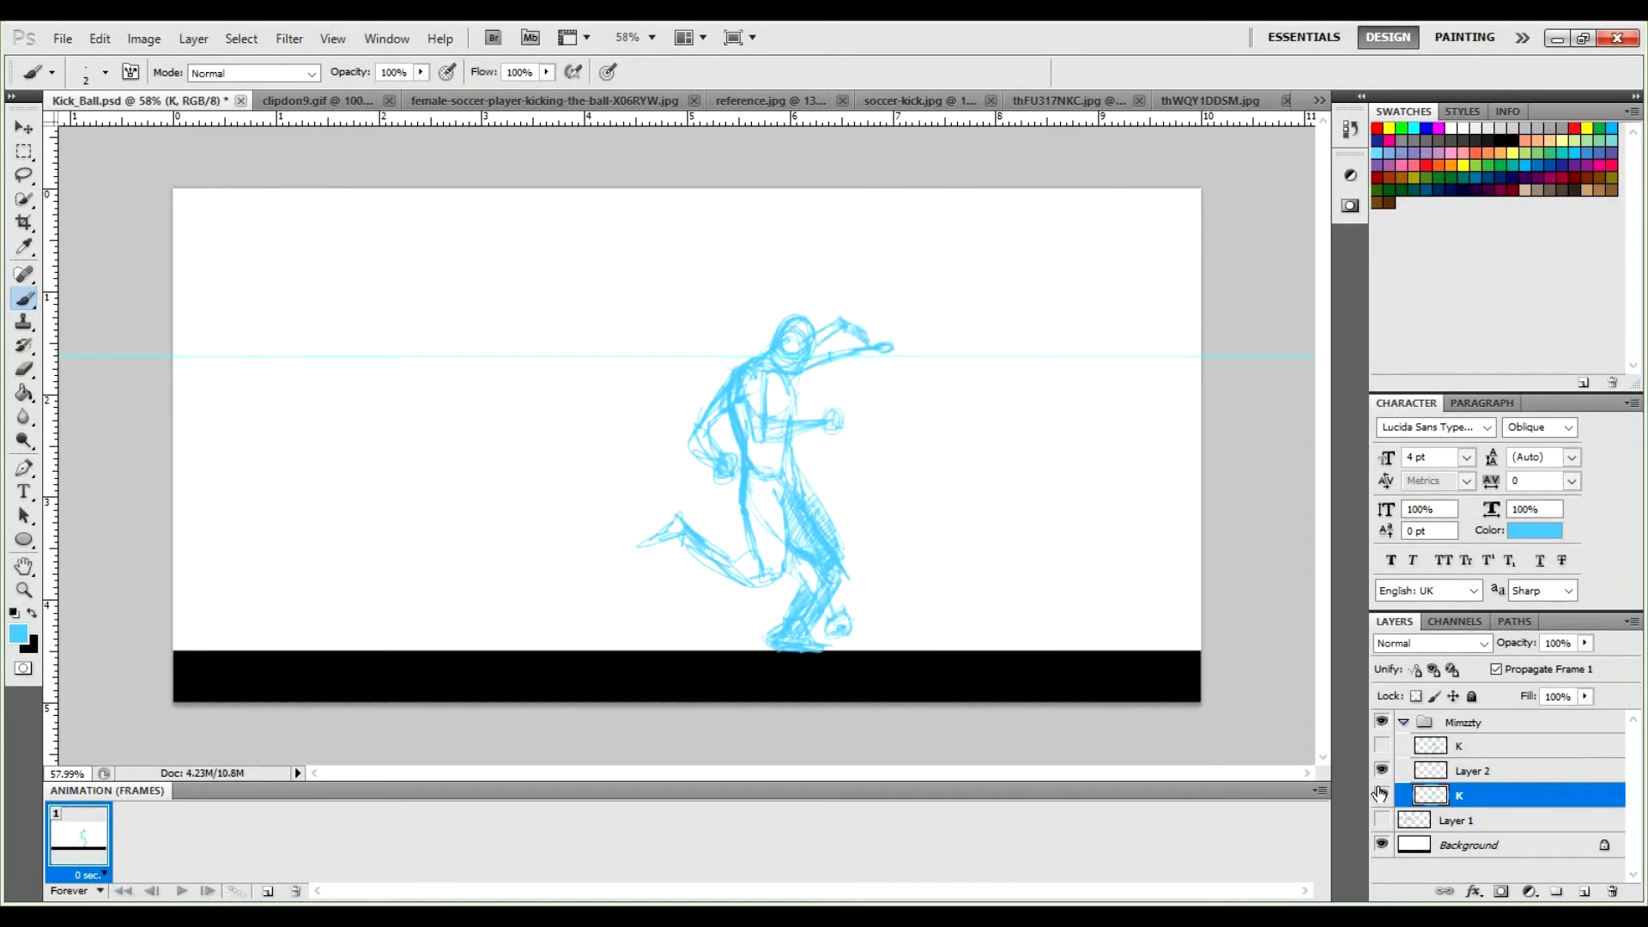
{"action": "left_click", "coordinate": [1381, 794]}
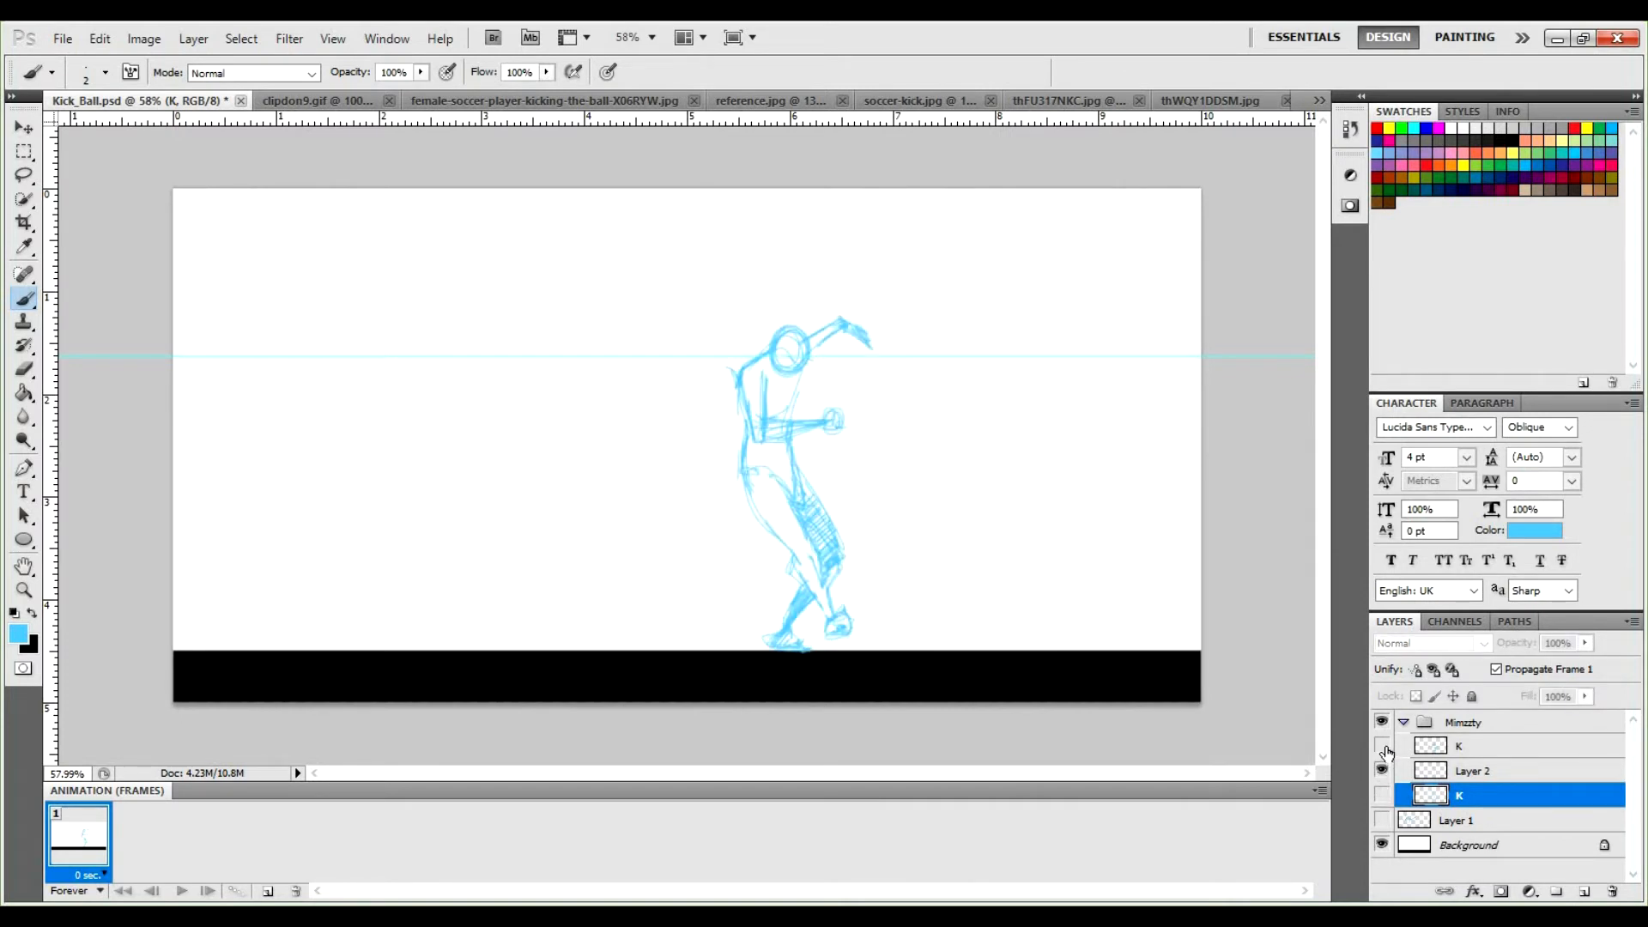
{"action": "left_click", "coordinate": [1381, 745]}
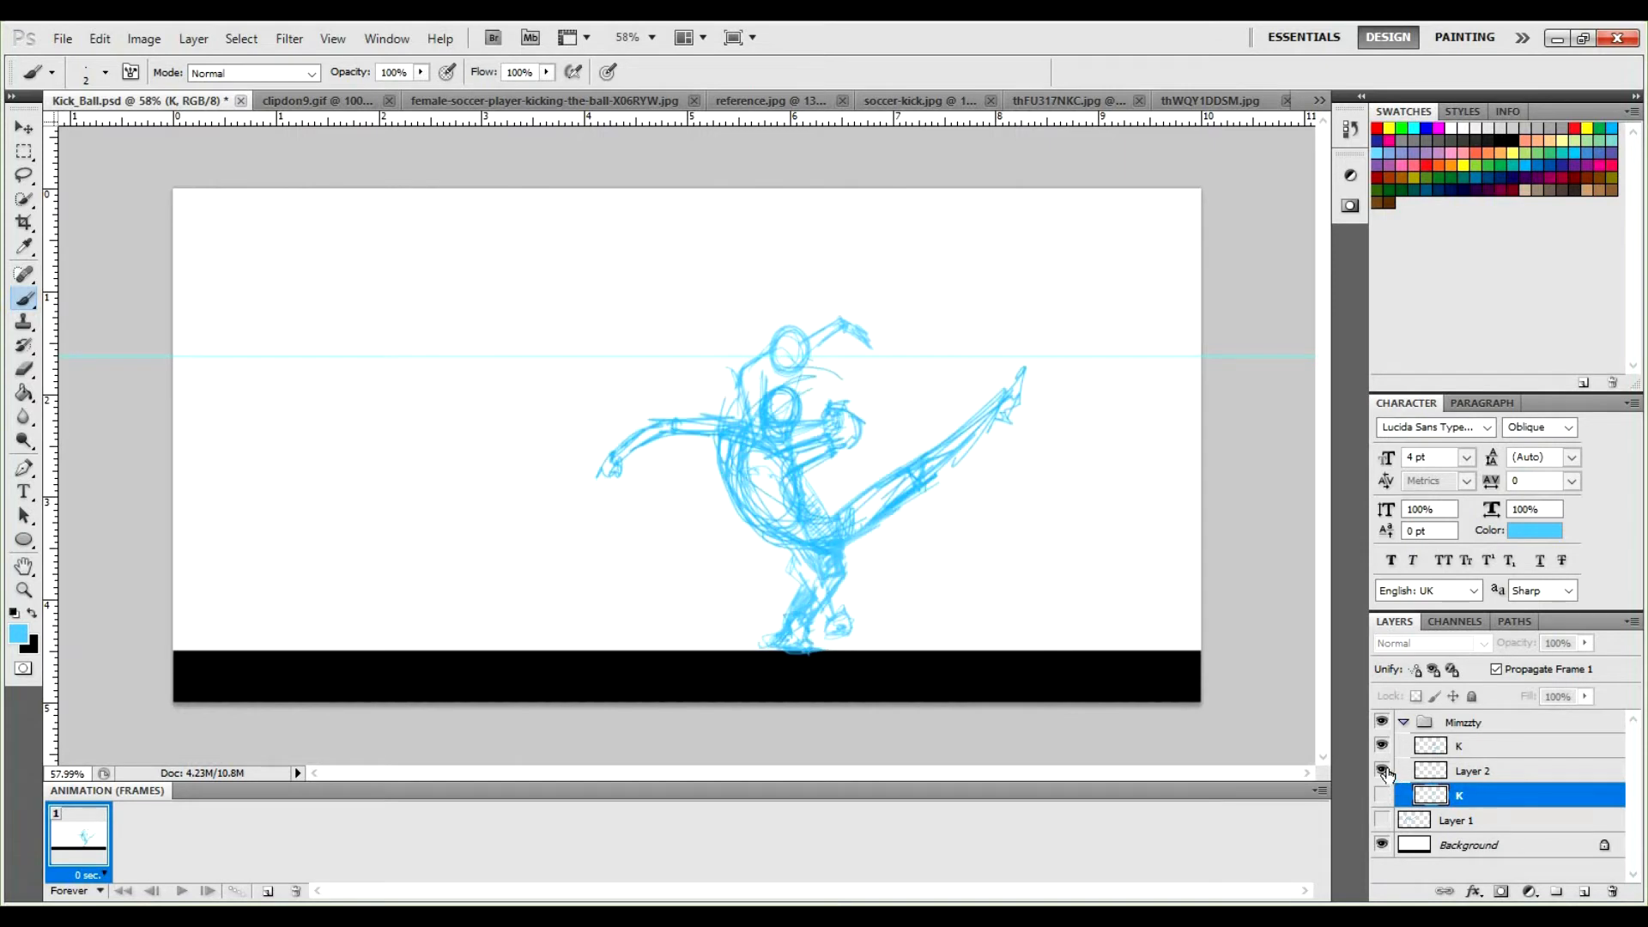
{"action": "left_click", "coordinate": [1384, 770]}
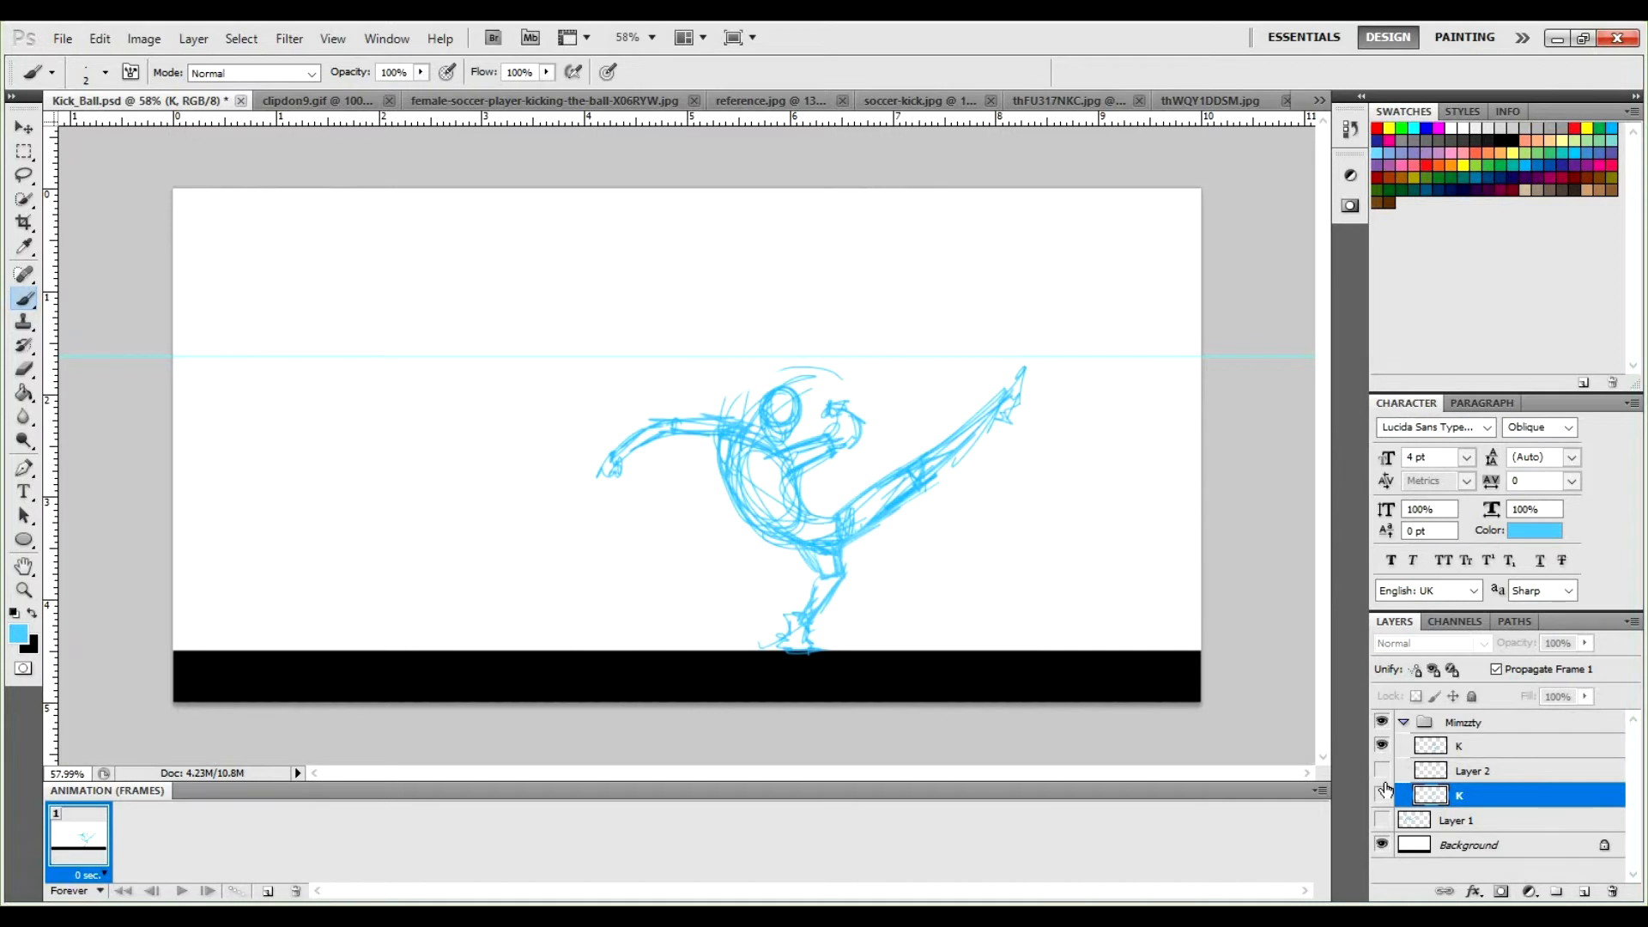
{"action": "left_click", "coordinate": [1382, 747]}
{"action": "left_click", "coordinate": [1383, 770]}
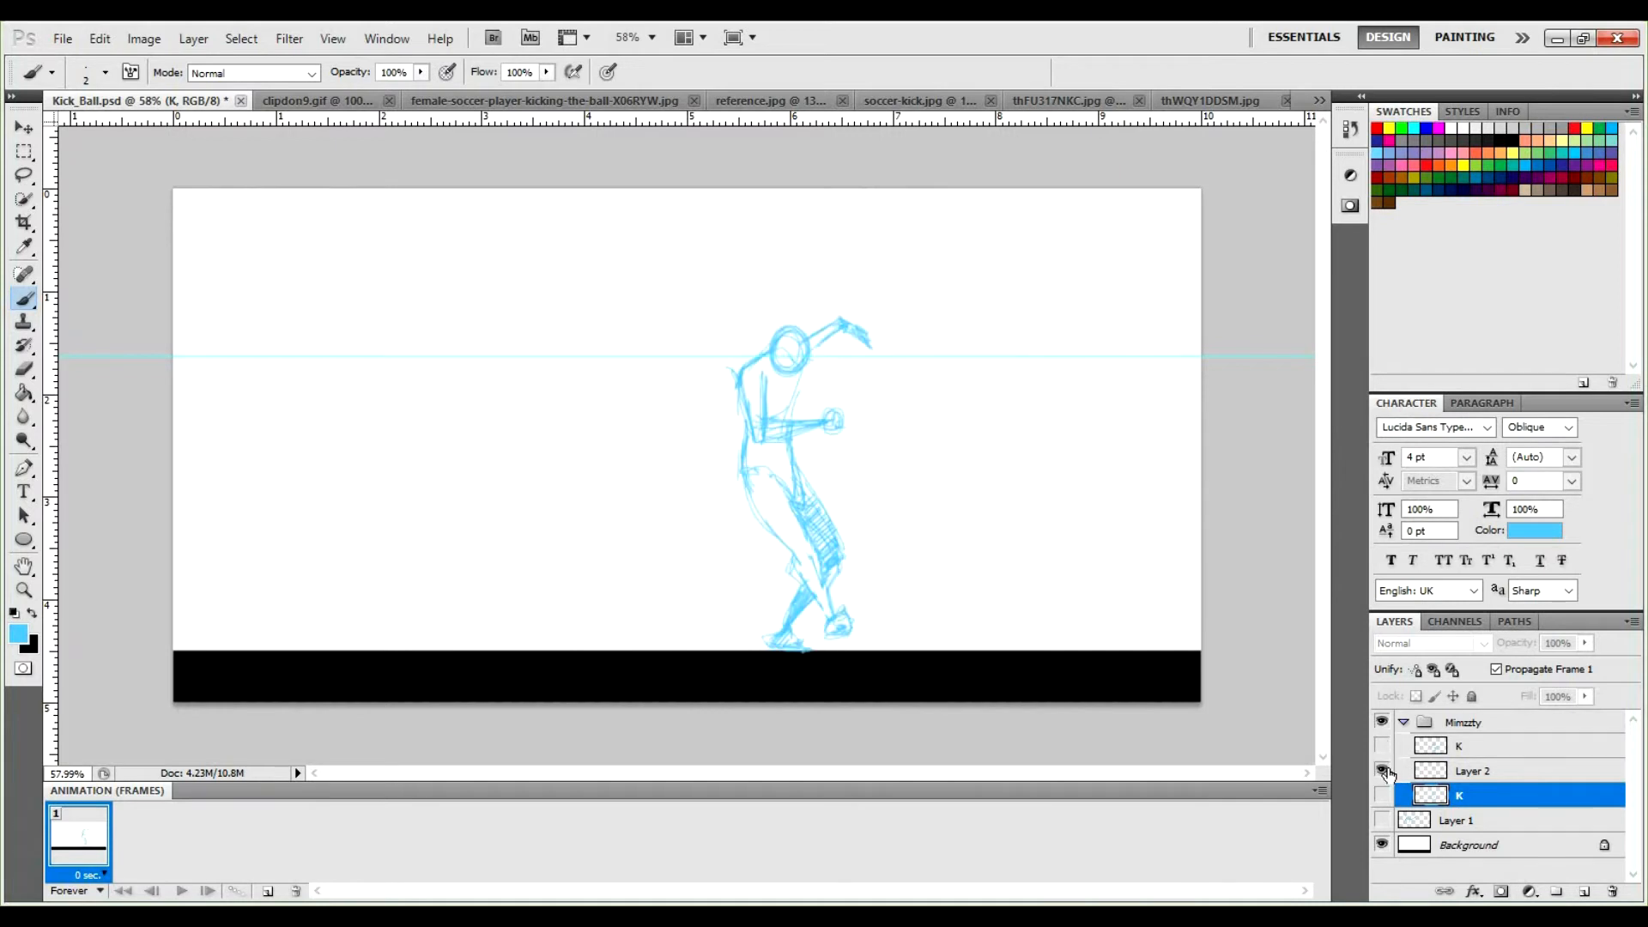
{"action": "left_click", "coordinate": [1383, 794]}
{"action": "left_click", "coordinate": [1383, 796]}
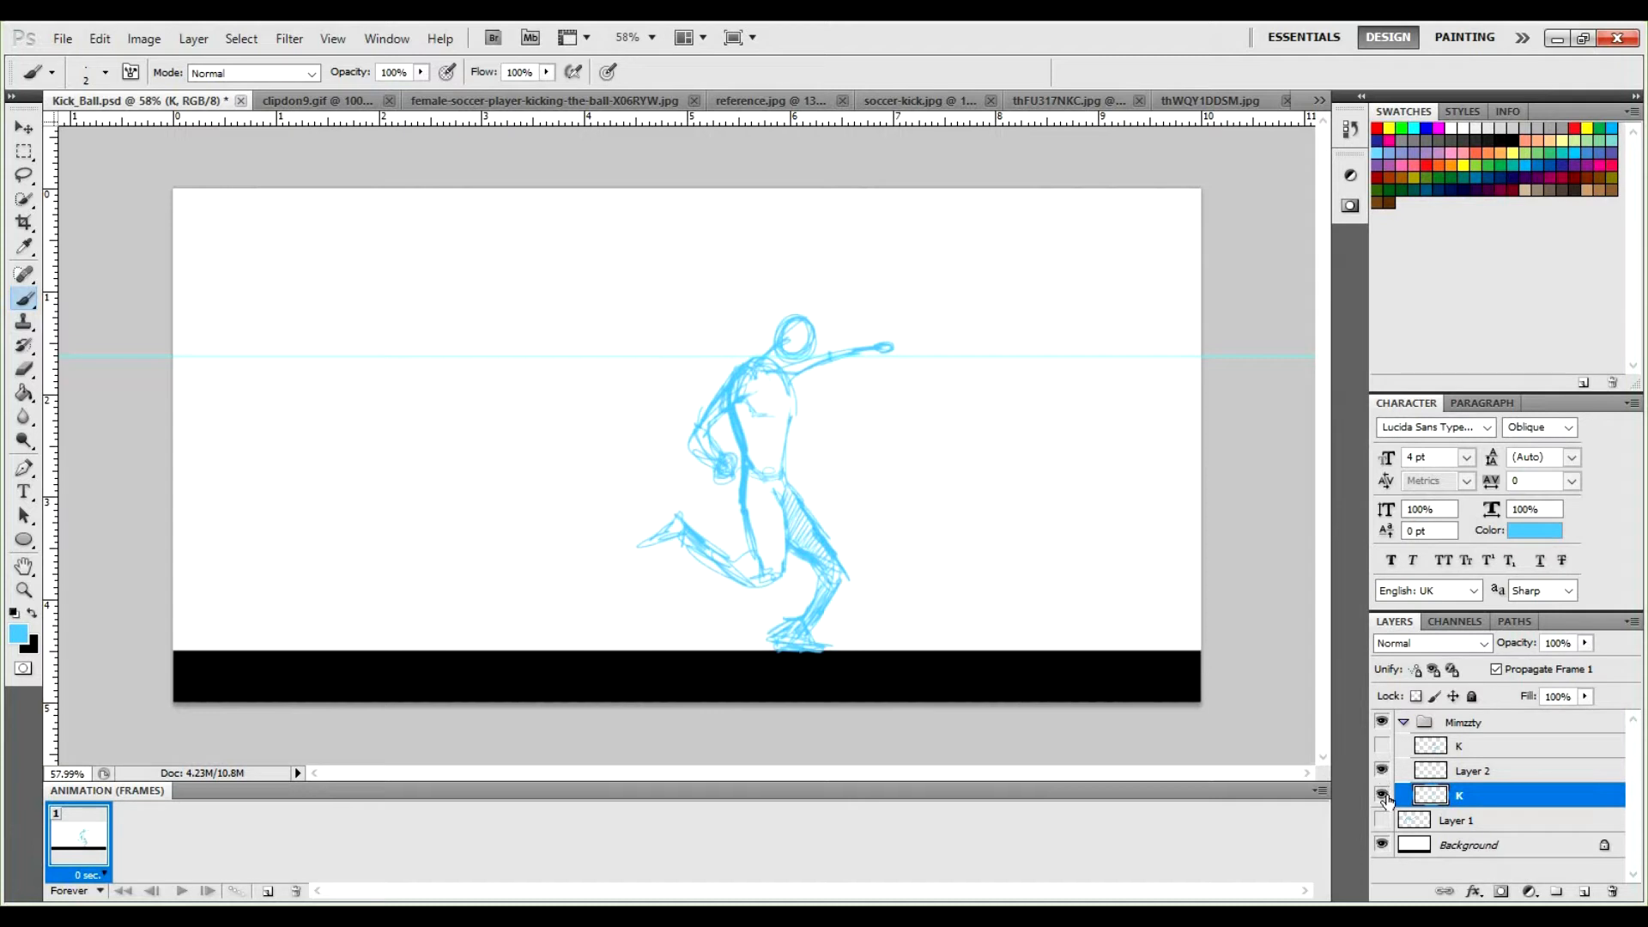
{"action": "left_click", "coordinate": [1383, 771]}
{"action": "left_click", "coordinate": [1384, 795]}
{"action": "left_click", "coordinate": [1384, 746]}
{"action": "left_click", "coordinate": [1383, 771]}
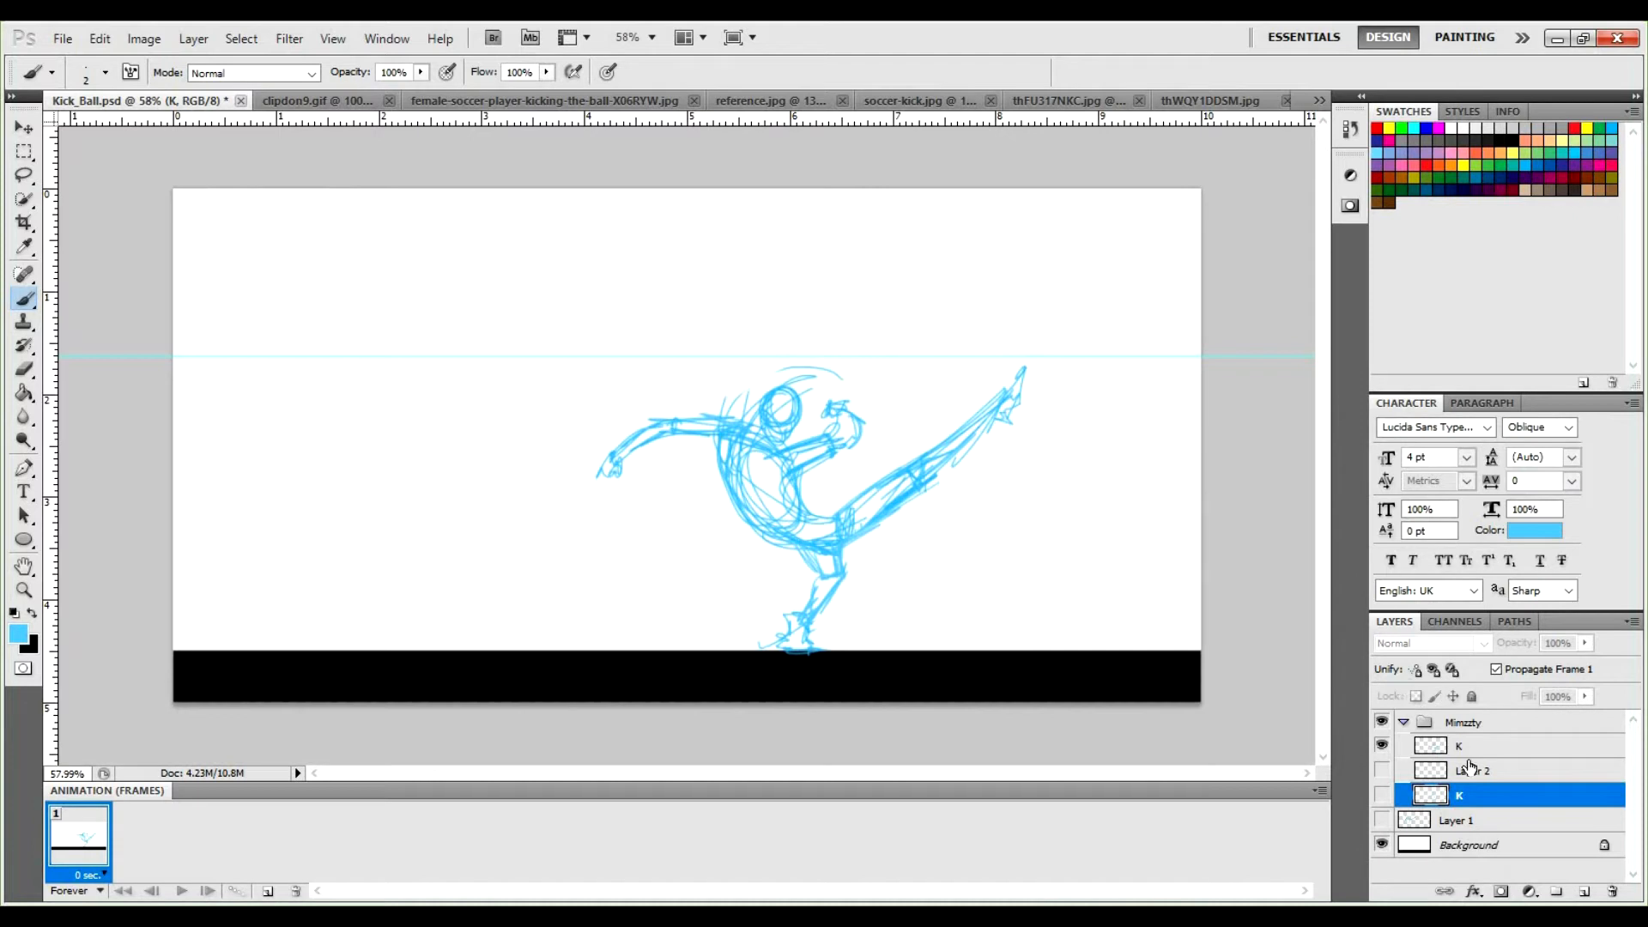
{"action": "left_click", "coordinate": [1381, 745]}
{"action": "left_click", "coordinate": [1381, 771]}
{"action": "left_click", "coordinate": [1380, 794]}
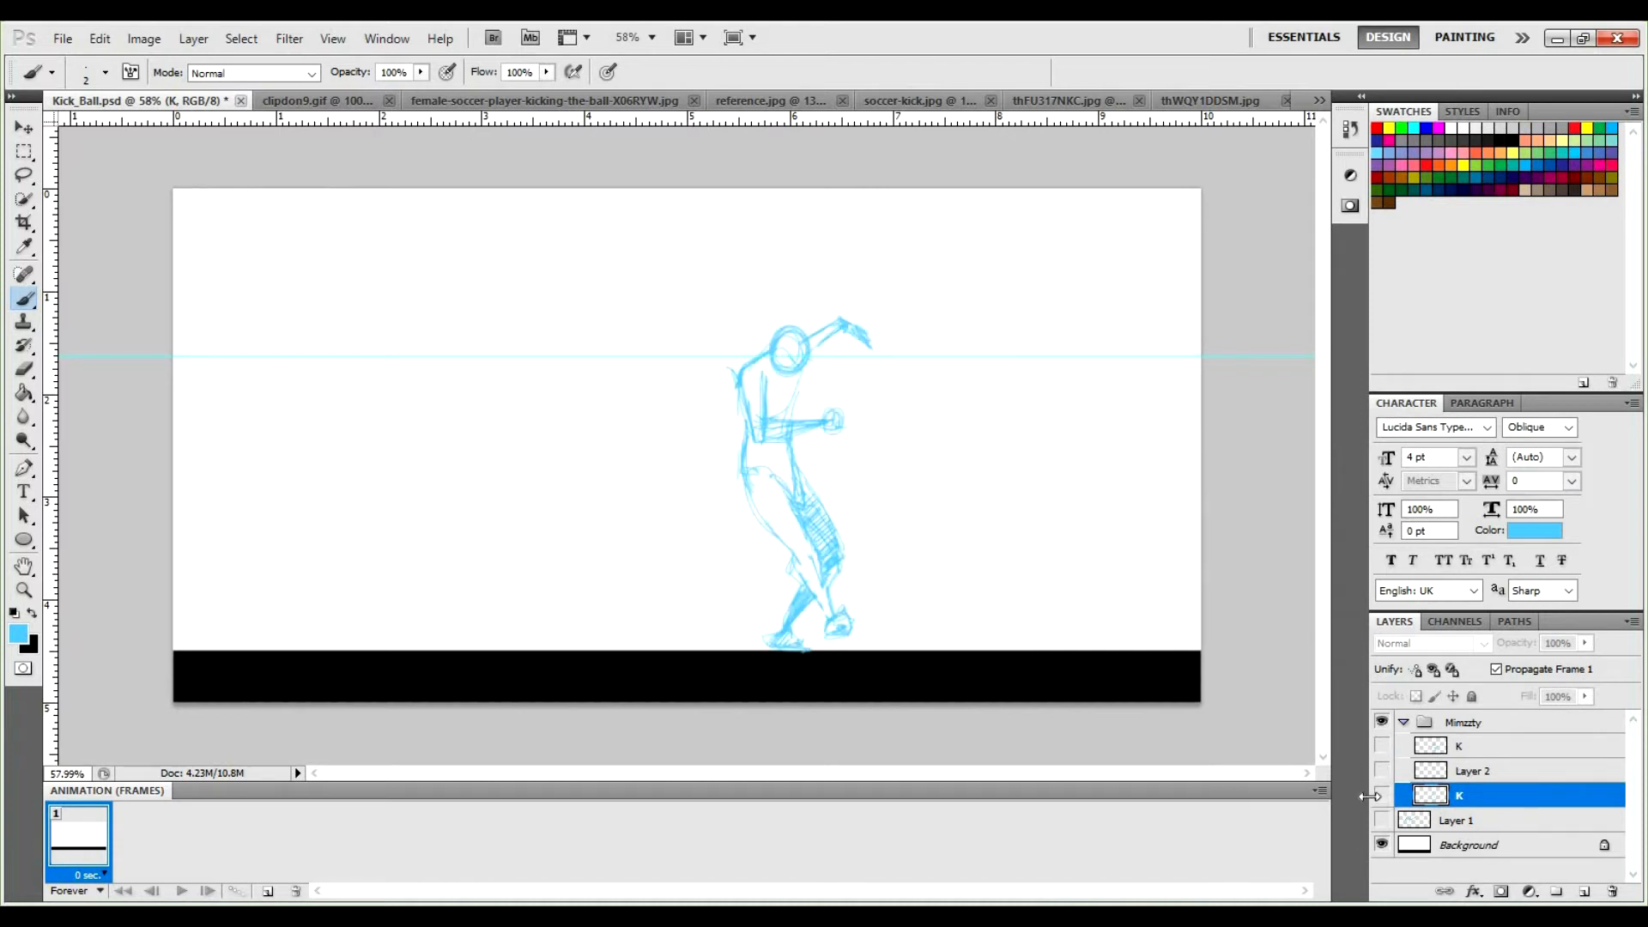
{"action": "left_click", "coordinate": [1381, 795]}
{"action": "left_click", "coordinate": [1381, 795]}
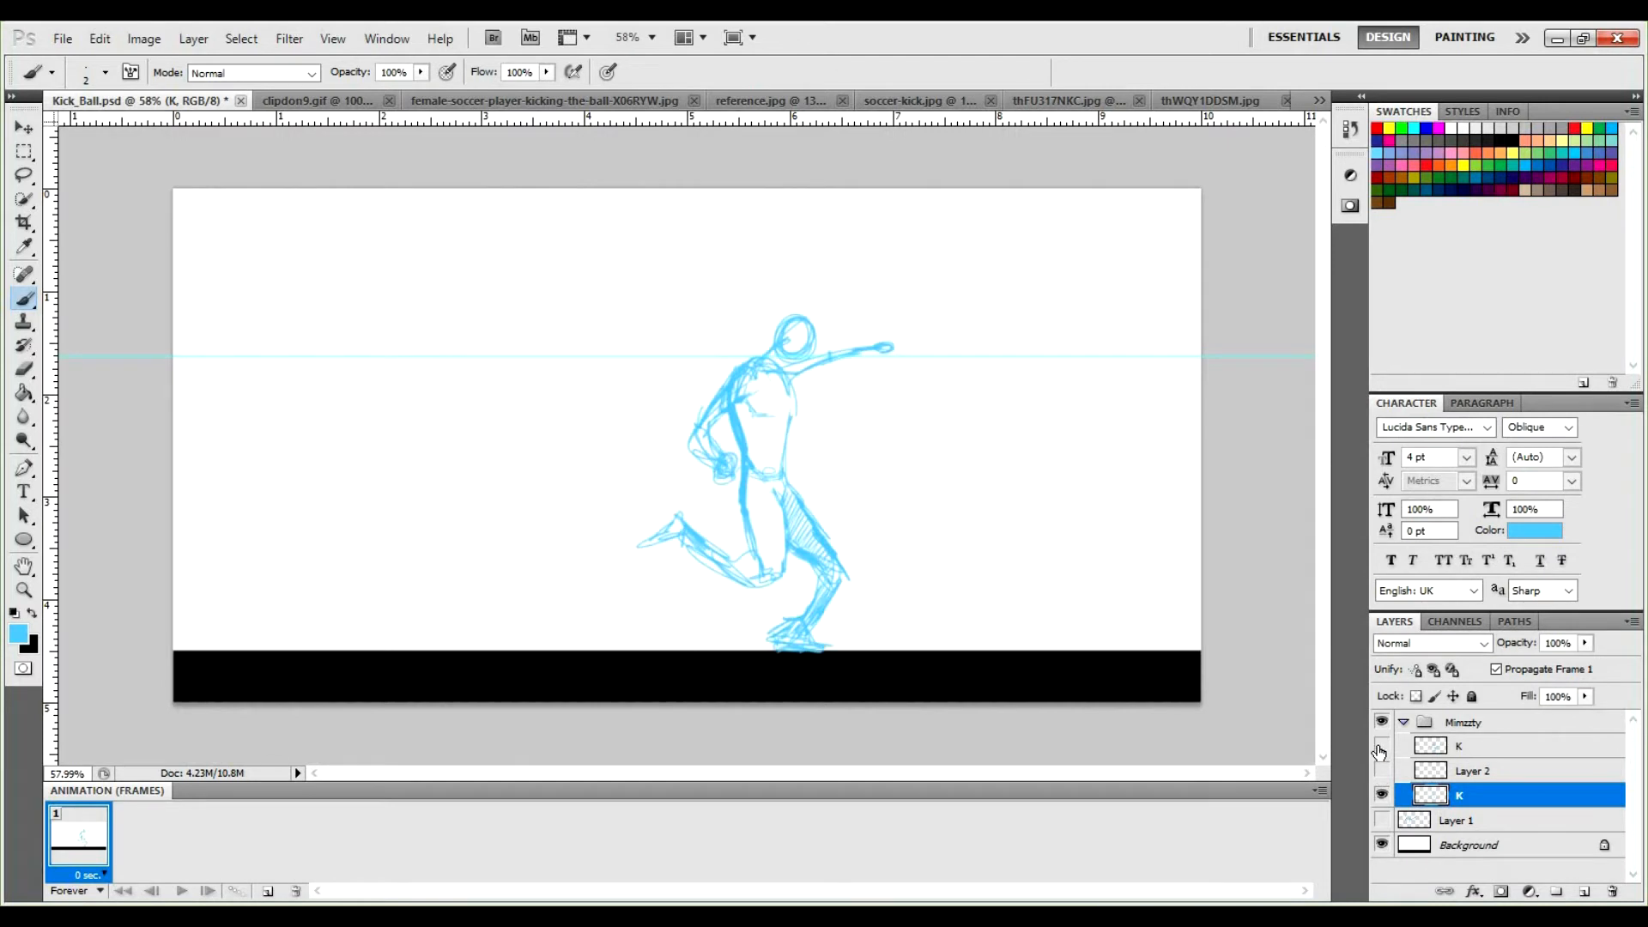
{"action": "left_click", "coordinate": [1381, 746]}
{"action": "left_click", "coordinate": [1381, 770]}
{"action": "left_click", "coordinate": [1381, 794]}
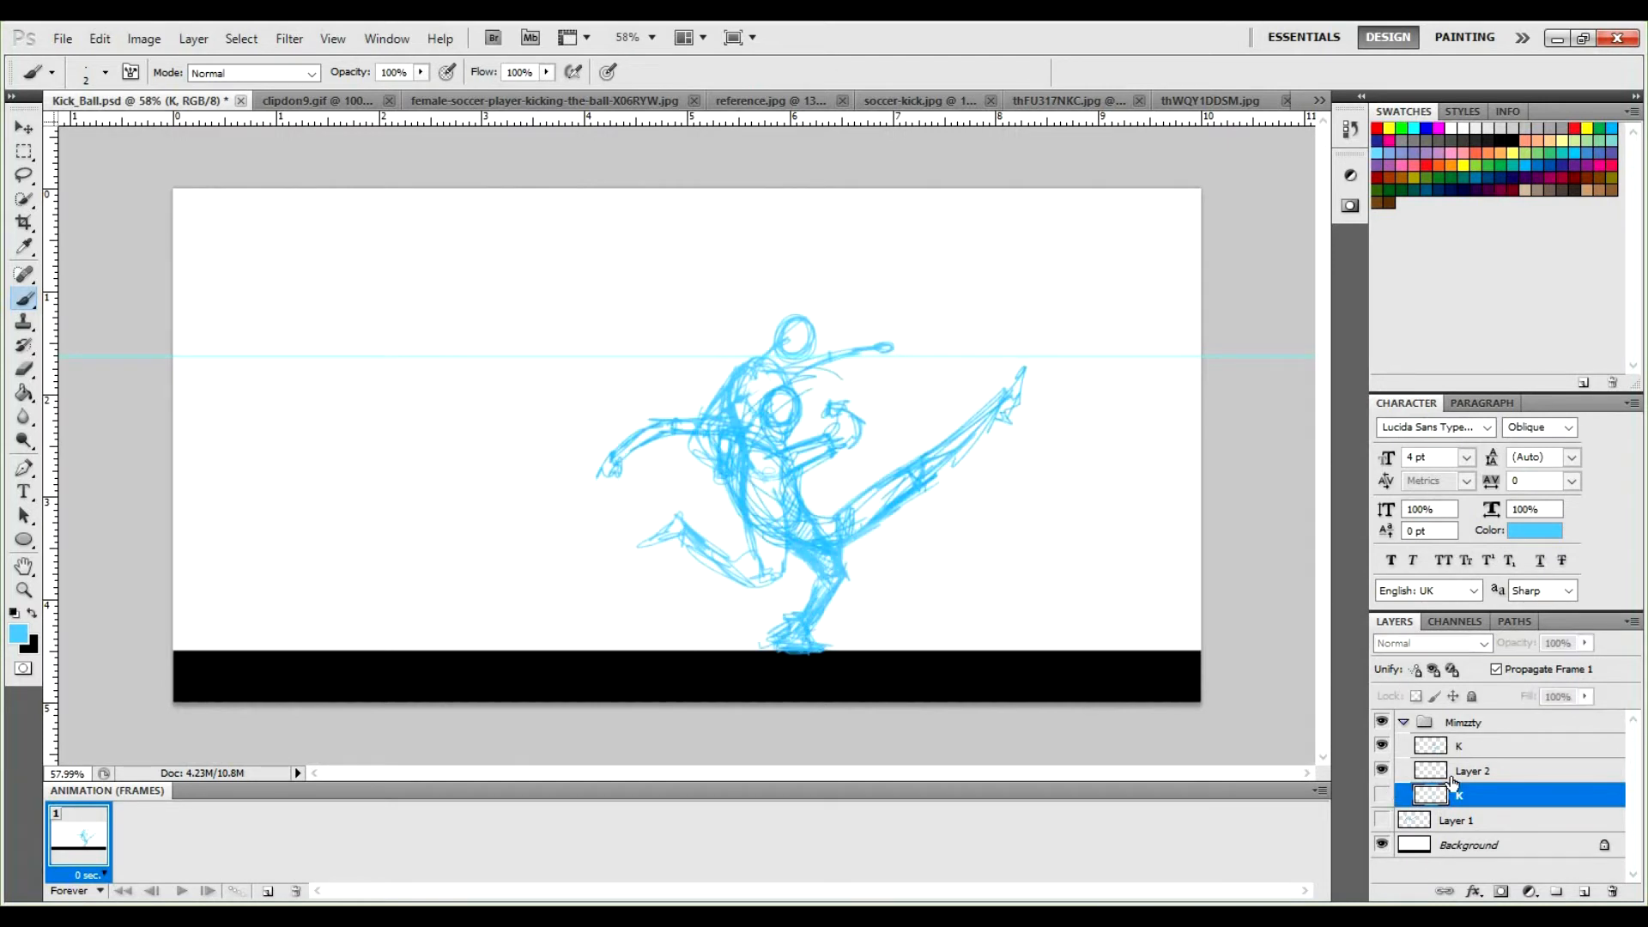
Rename Layer 2 as K.
{"action": "double_click", "coordinate": [1467, 771]}
{"action": "type", "text": "K"}
{"action": "key", "text": "Return"}
Alternate the visibility of the three K layers to review the pose sequence again, and finish with all of them hidden.
{"action": "left_click", "coordinate": [1380, 794]}
{"action": "left_click", "coordinate": [1381, 771]}
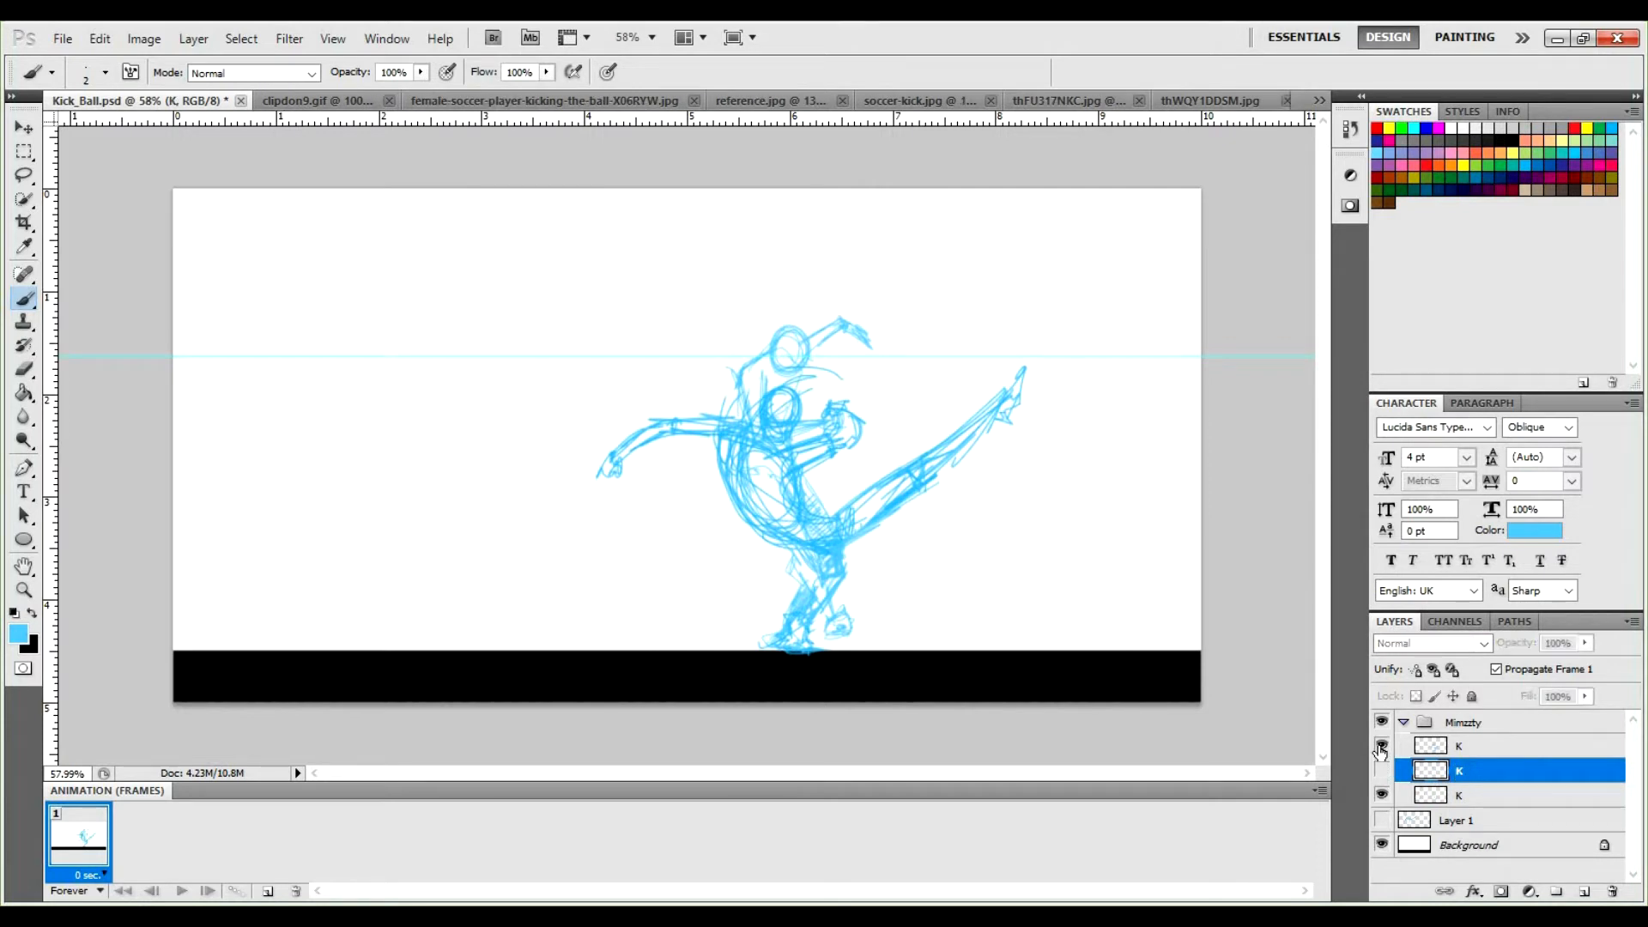
{"action": "left_click", "coordinate": [1380, 747]}
{"action": "left_click", "coordinate": [1381, 771]}
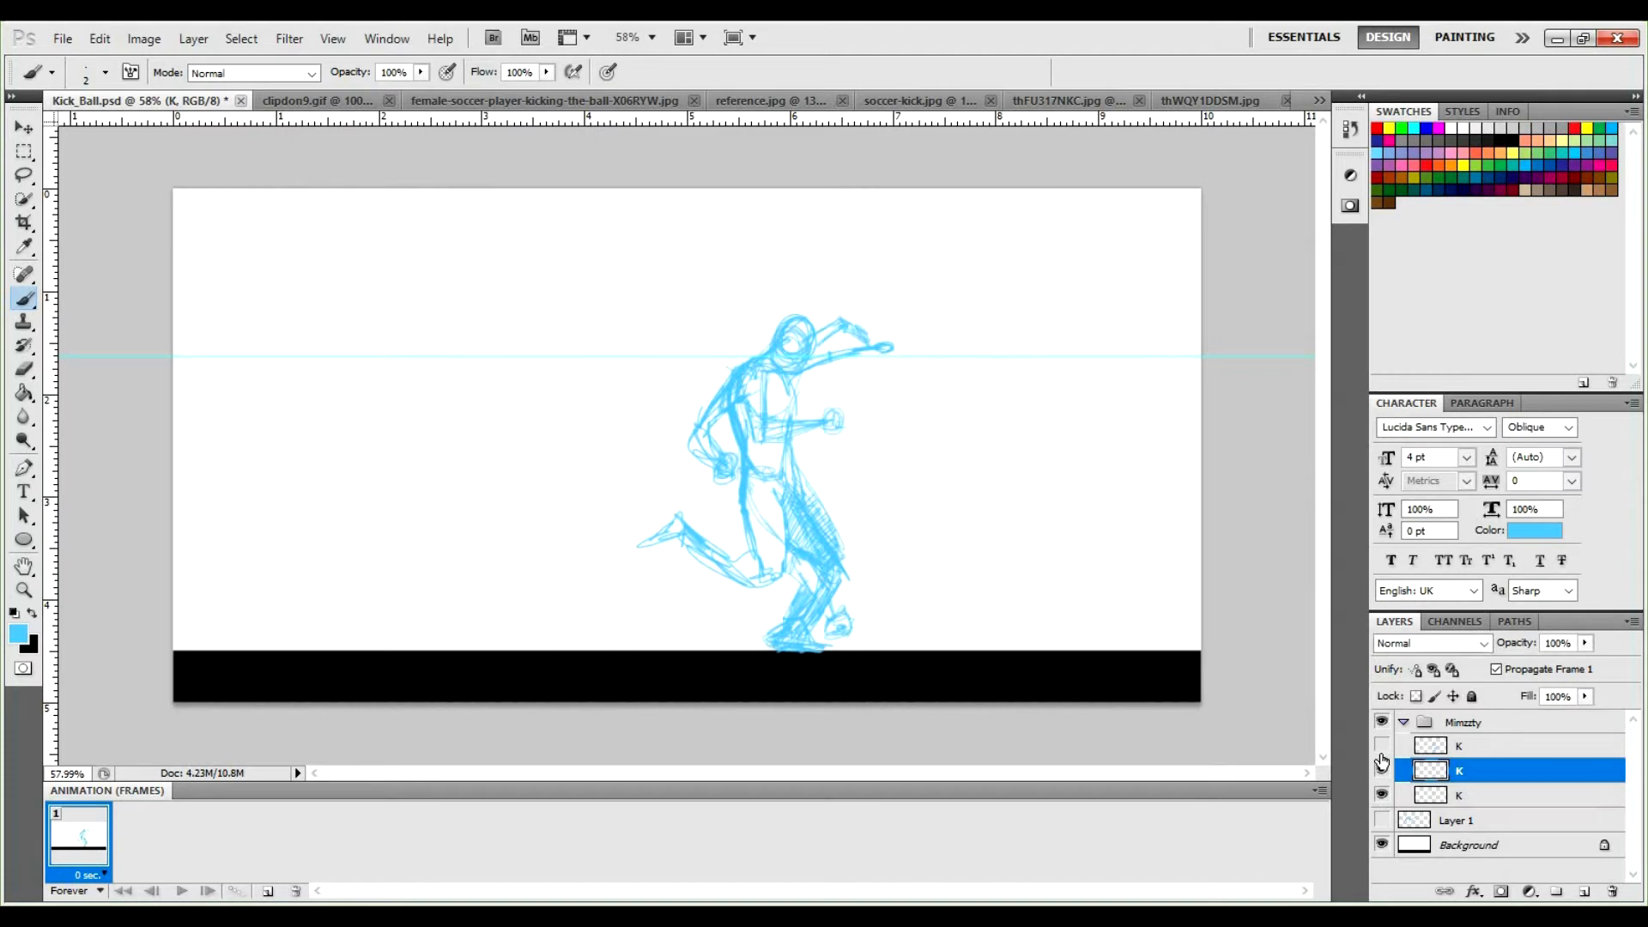
{"action": "left_click", "coordinate": [1381, 746]}
{"action": "left_click", "coordinate": [1381, 794]}
{"action": "left_click", "coordinate": [1383, 774]}
{"action": "left_click", "coordinate": [1382, 745]}
{"action": "left_click", "coordinate": [1380, 795]}
{"action": "left_click", "coordinate": [1381, 770]}
{"action": "left_click", "coordinate": [1383, 747]}
{"action": "left_click", "coordinate": [1381, 796]}
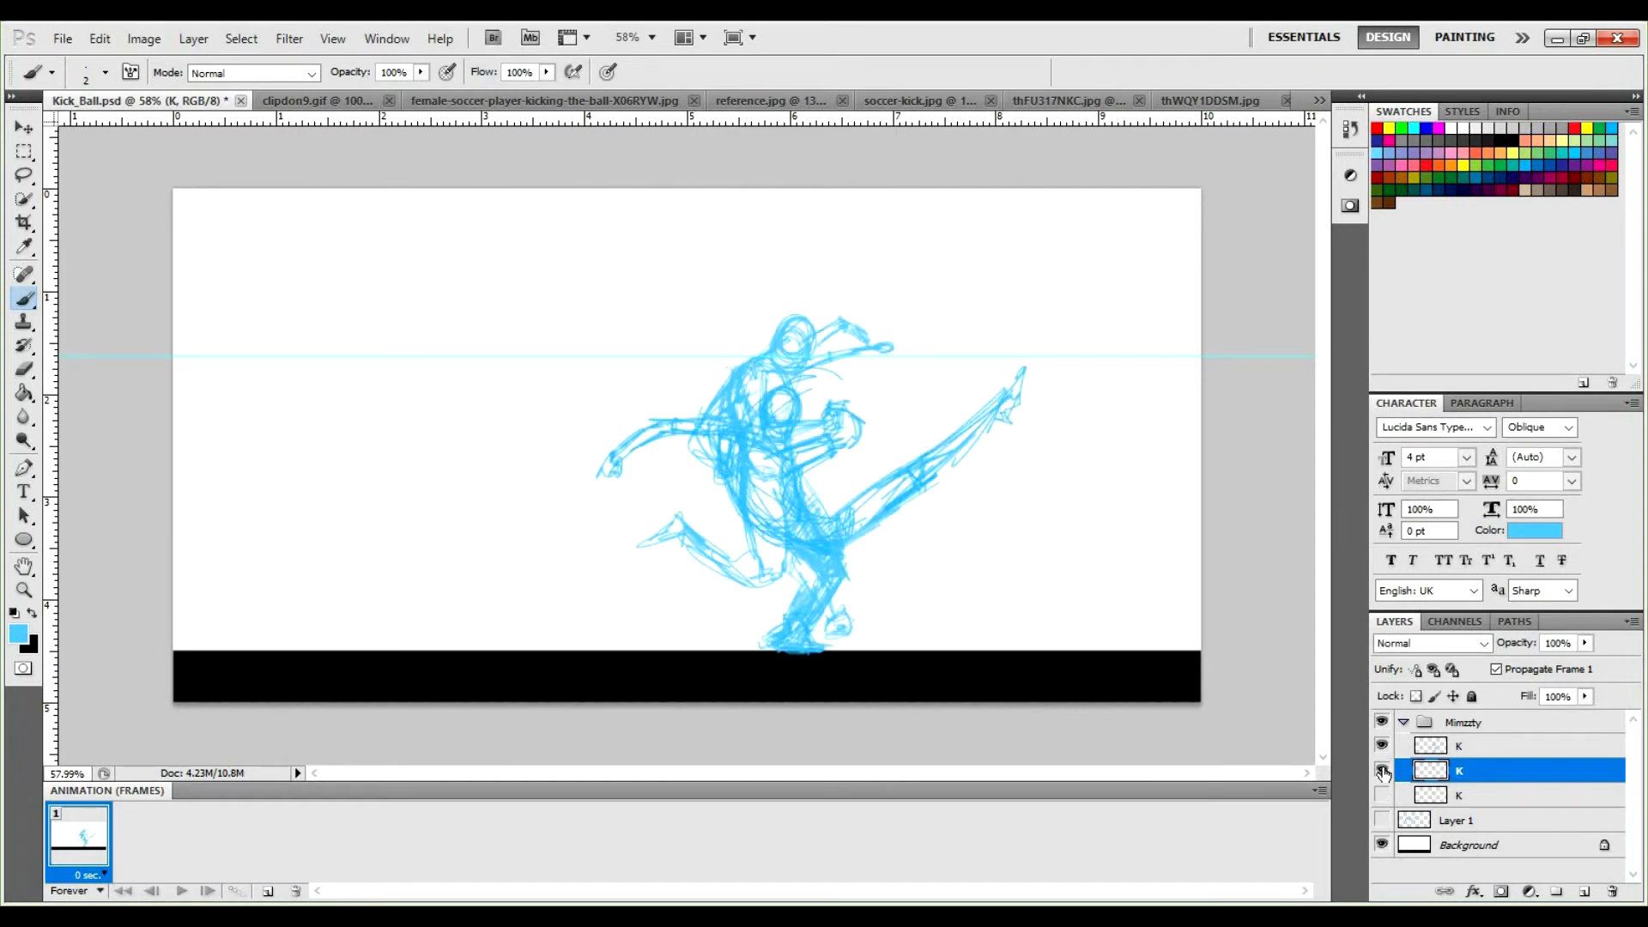
{"action": "left_click", "coordinate": [1382, 770]}
{"action": "left_click", "coordinate": [1381, 744]}
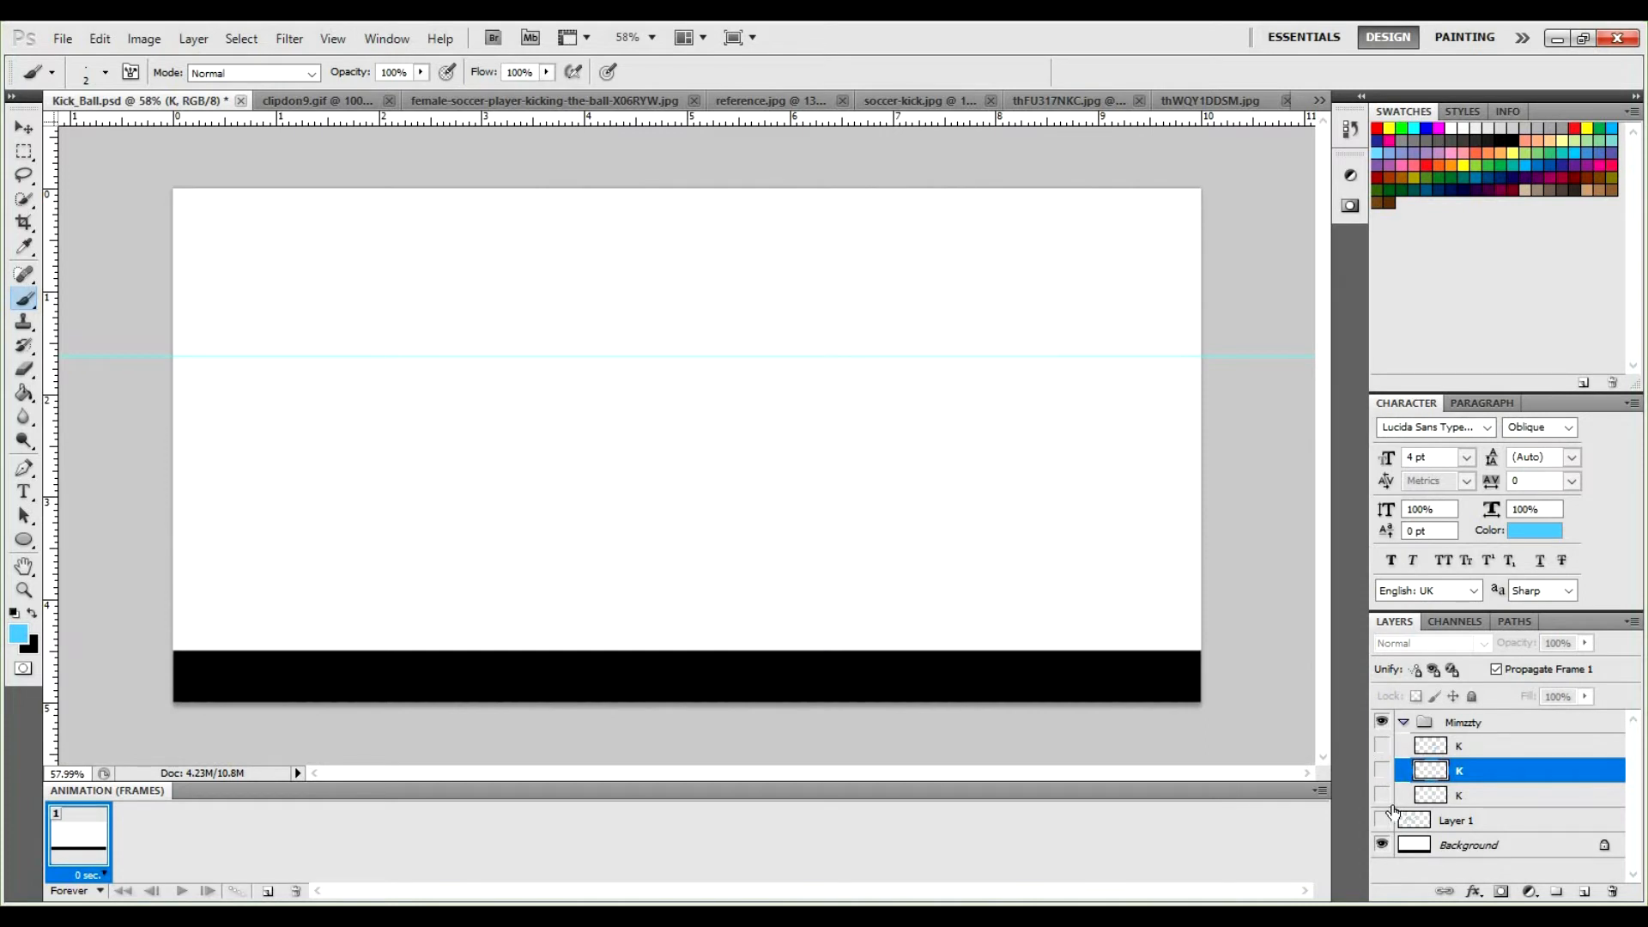
Switch the visibility of the three K layers on and off in turn to compare the run and kick poses.
{"action": "left_click", "coordinate": [1382, 796]}
{"action": "left_click", "coordinate": [1381, 771]}
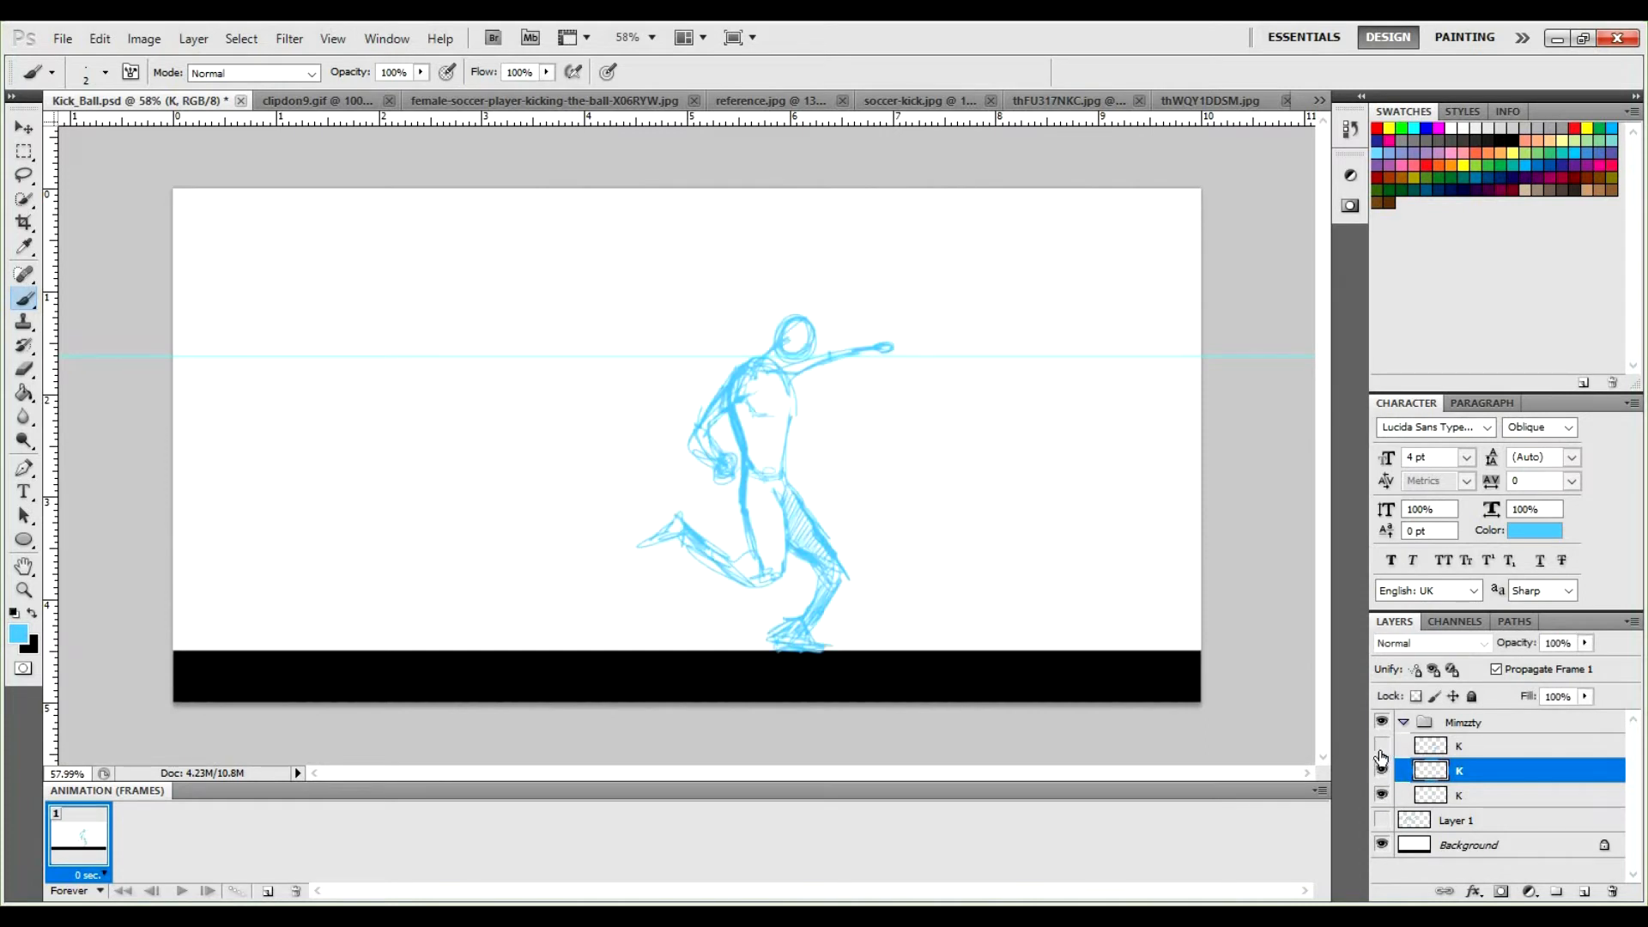
{"action": "left_click", "coordinate": [1382, 745]}
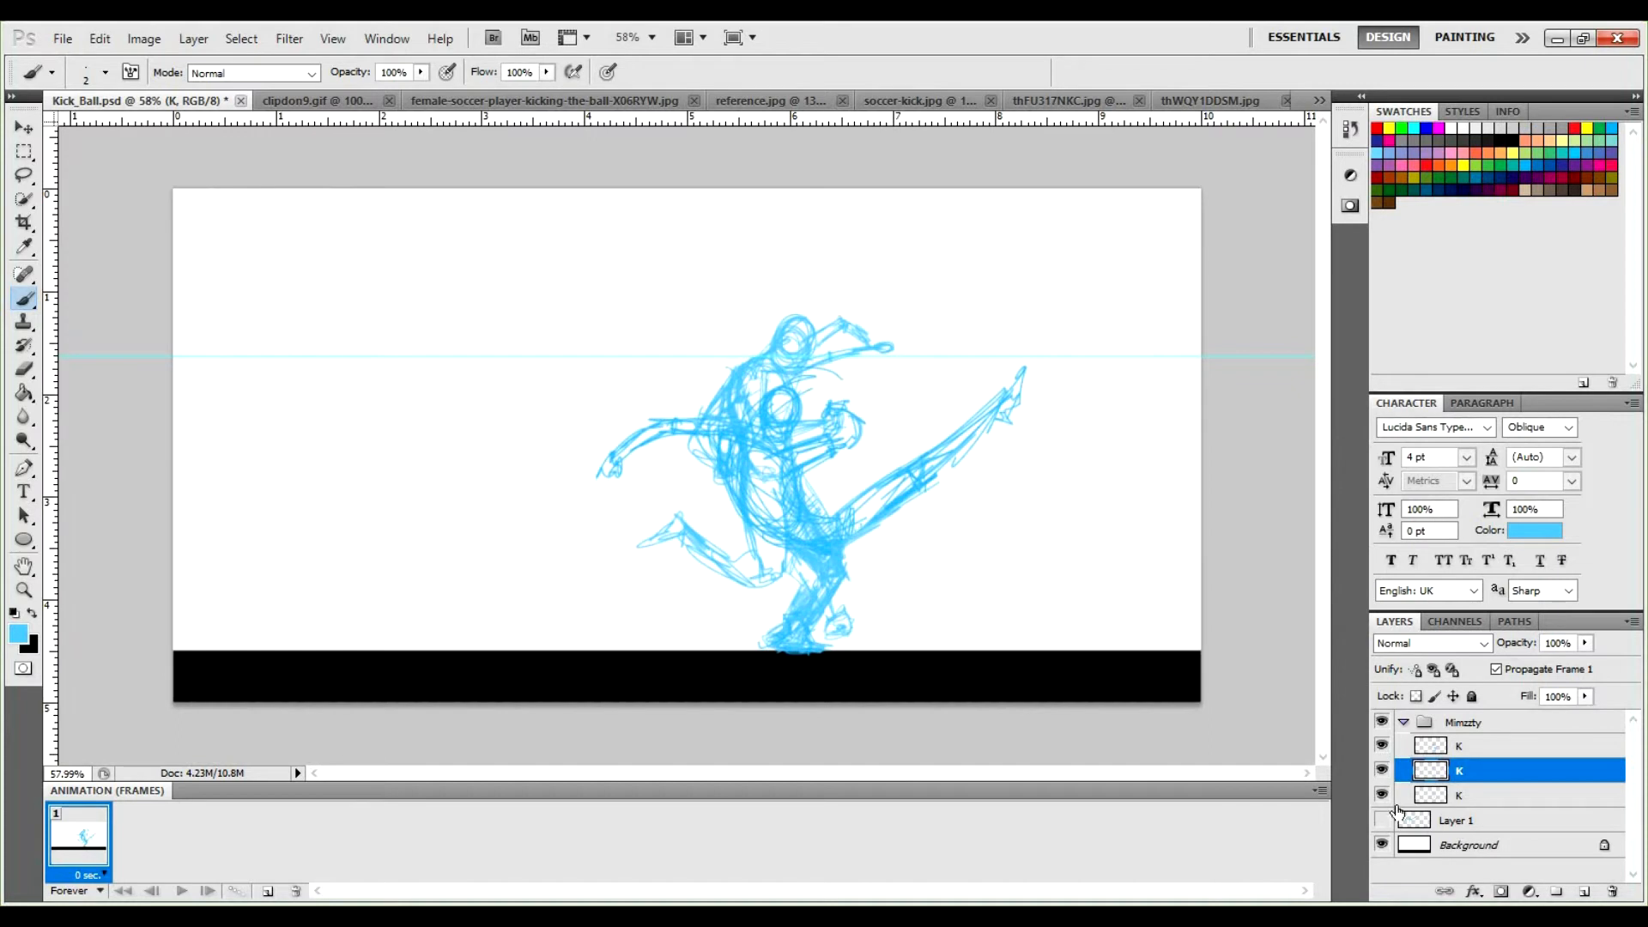
{"action": "left_click", "coordinate": [1382, 771]}
{"action": "left_click", "coordinate": [1382, 746]}
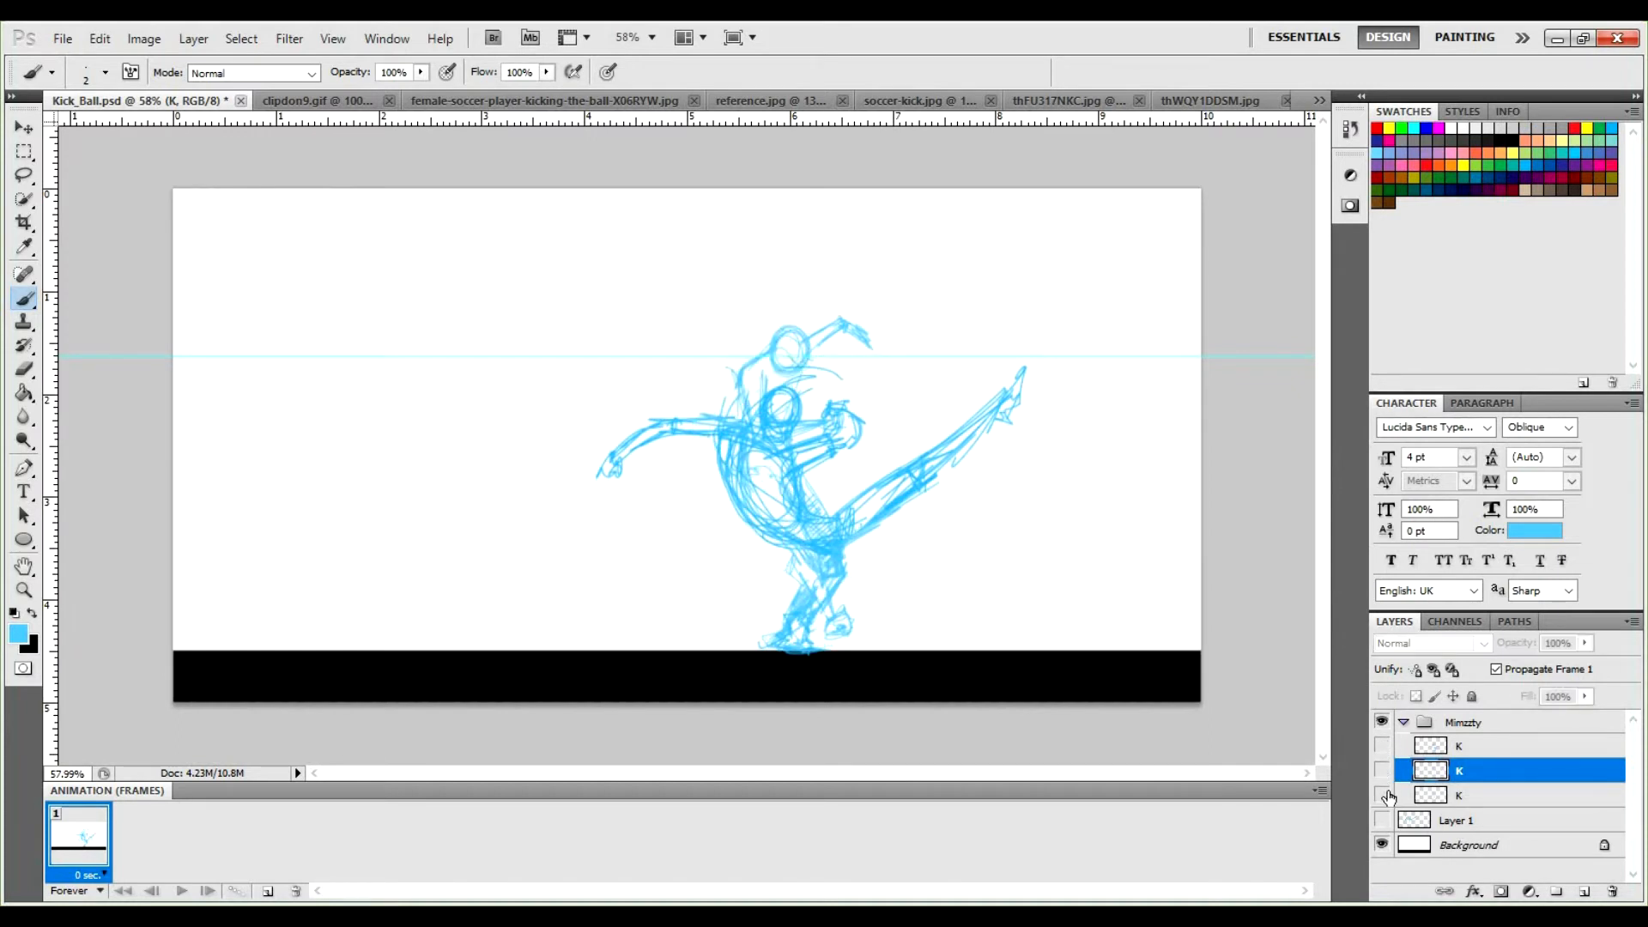
Show only the lower two K layers and reduce their opacity together to 13%.
{"action": "left_click", "coordinate": [1382, 795]}
{"action": "left_click", "coordinate": [1382, 770]}
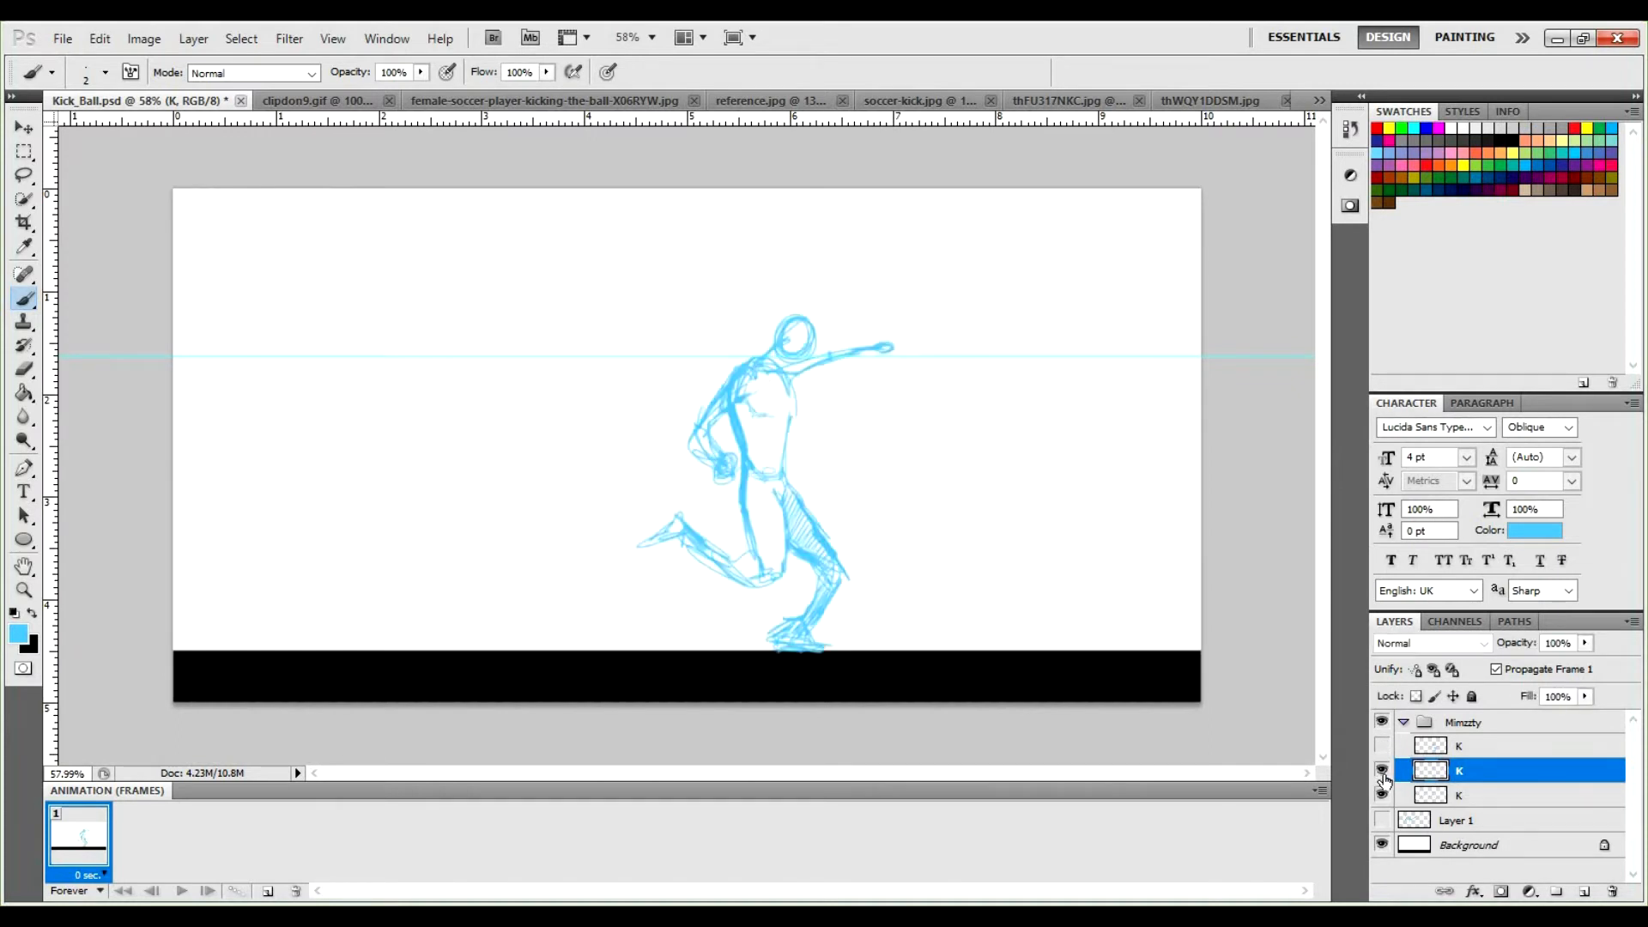
{"action": "left_click", "coordinate": [1464, 797]}
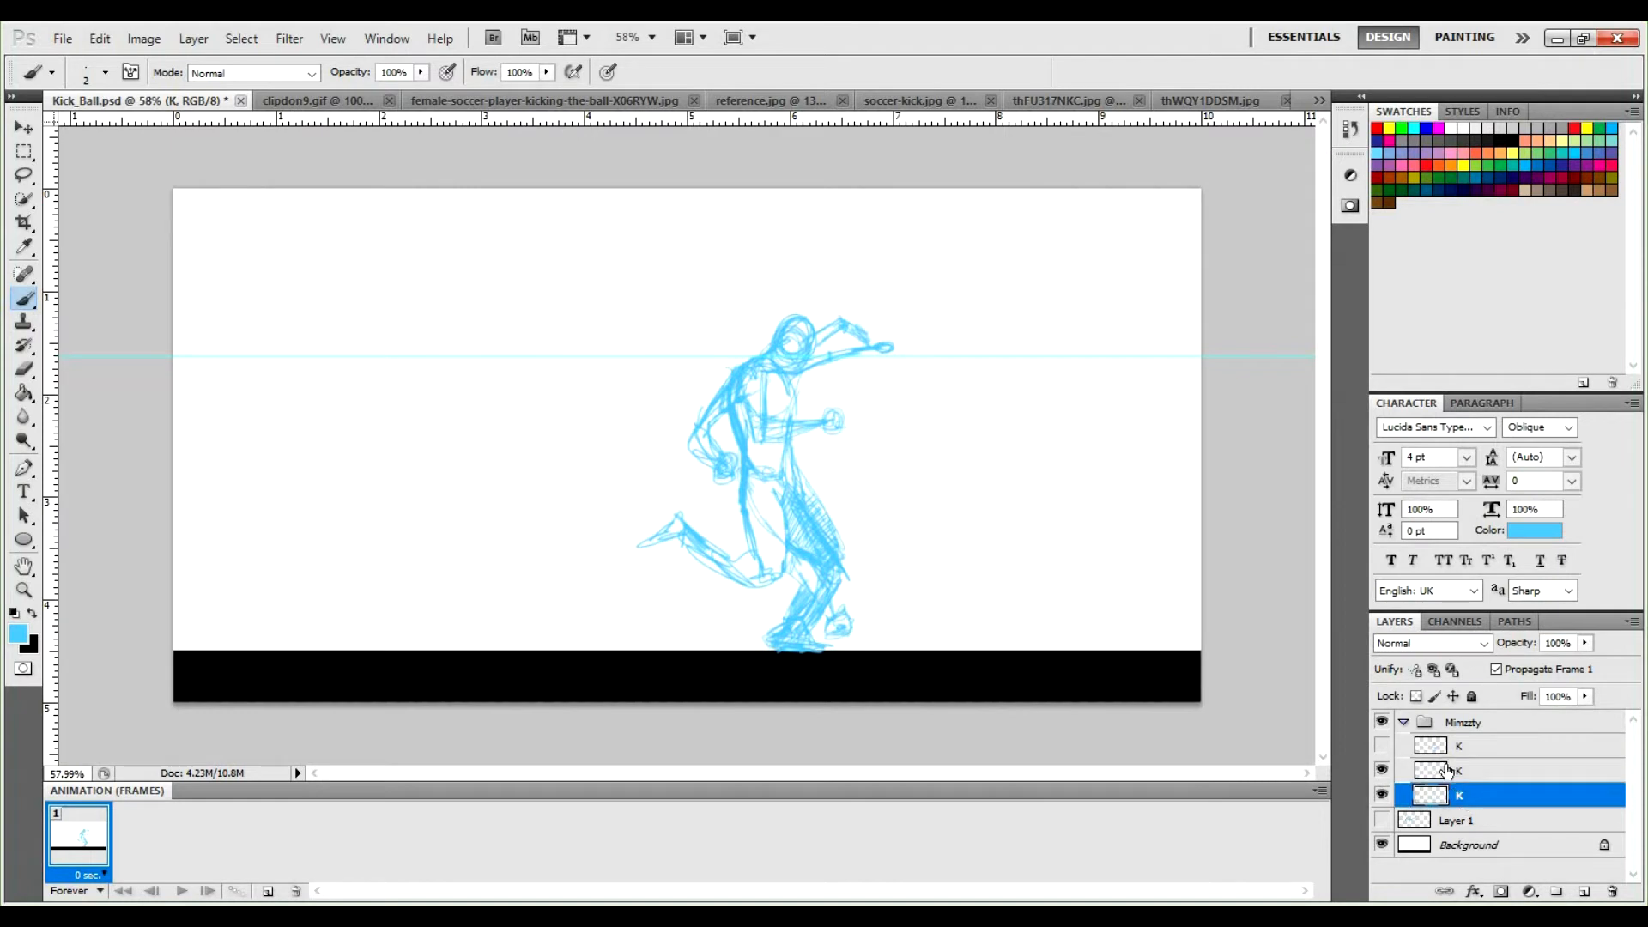
{"action": "left_click", "coordinate": [1480, 769], "text": "shift"}
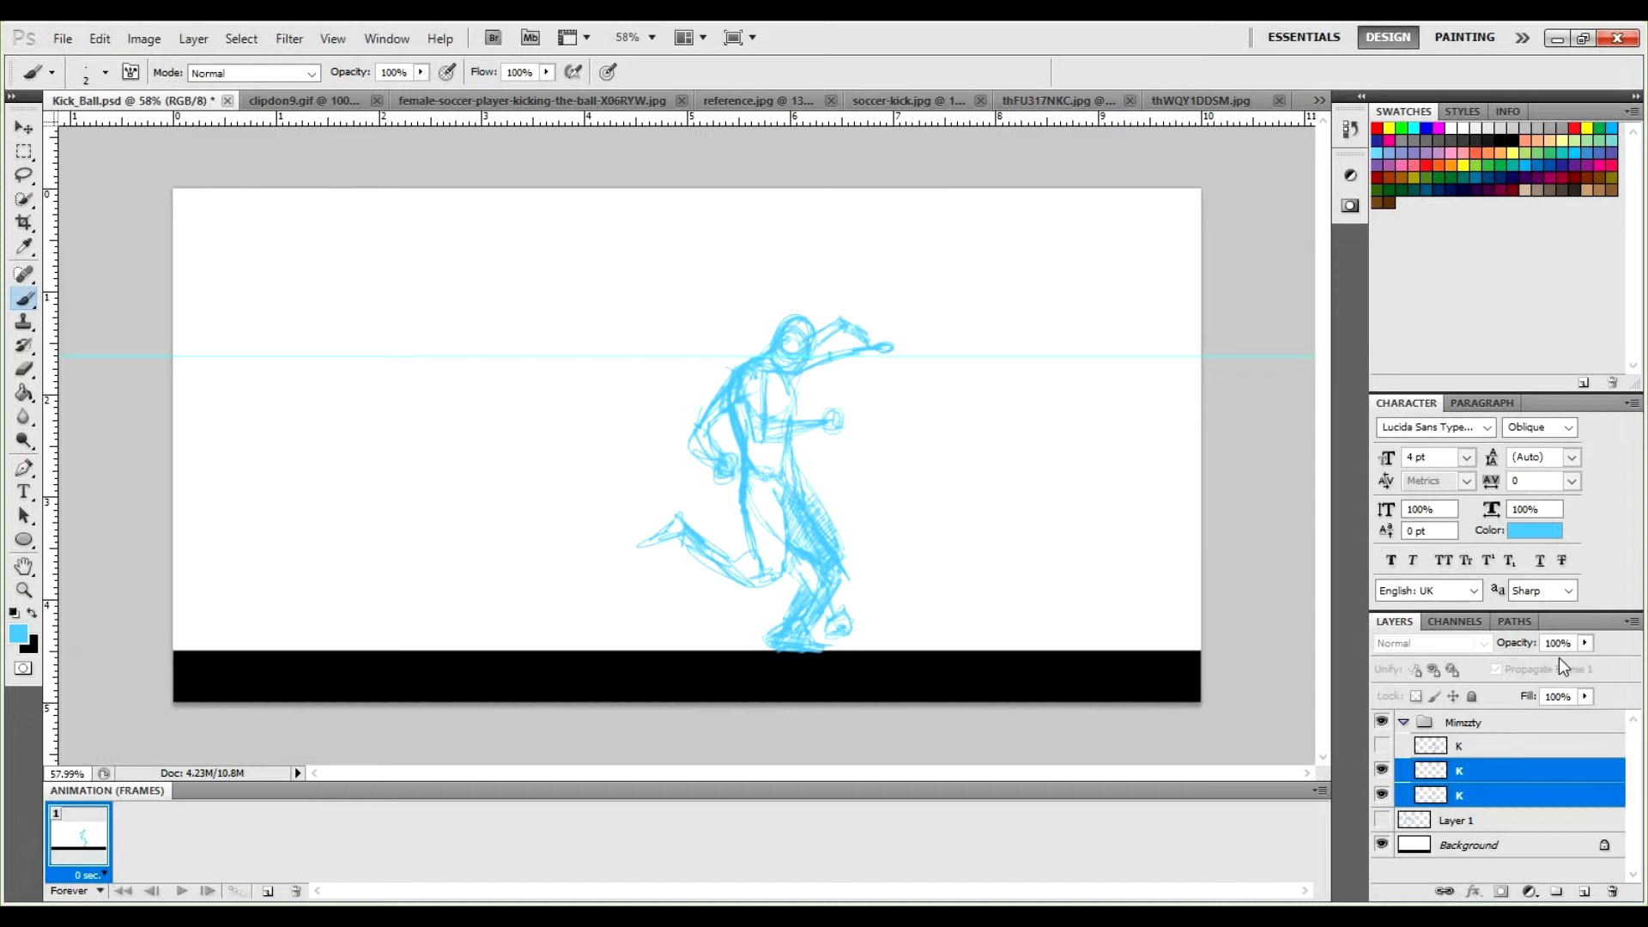
{"action": "left_click", "coordinate": [1584, 646]}
{"action": "left_click_drag", "start_coordinate": [1584, 665], "coordinate": [1499, 673]}
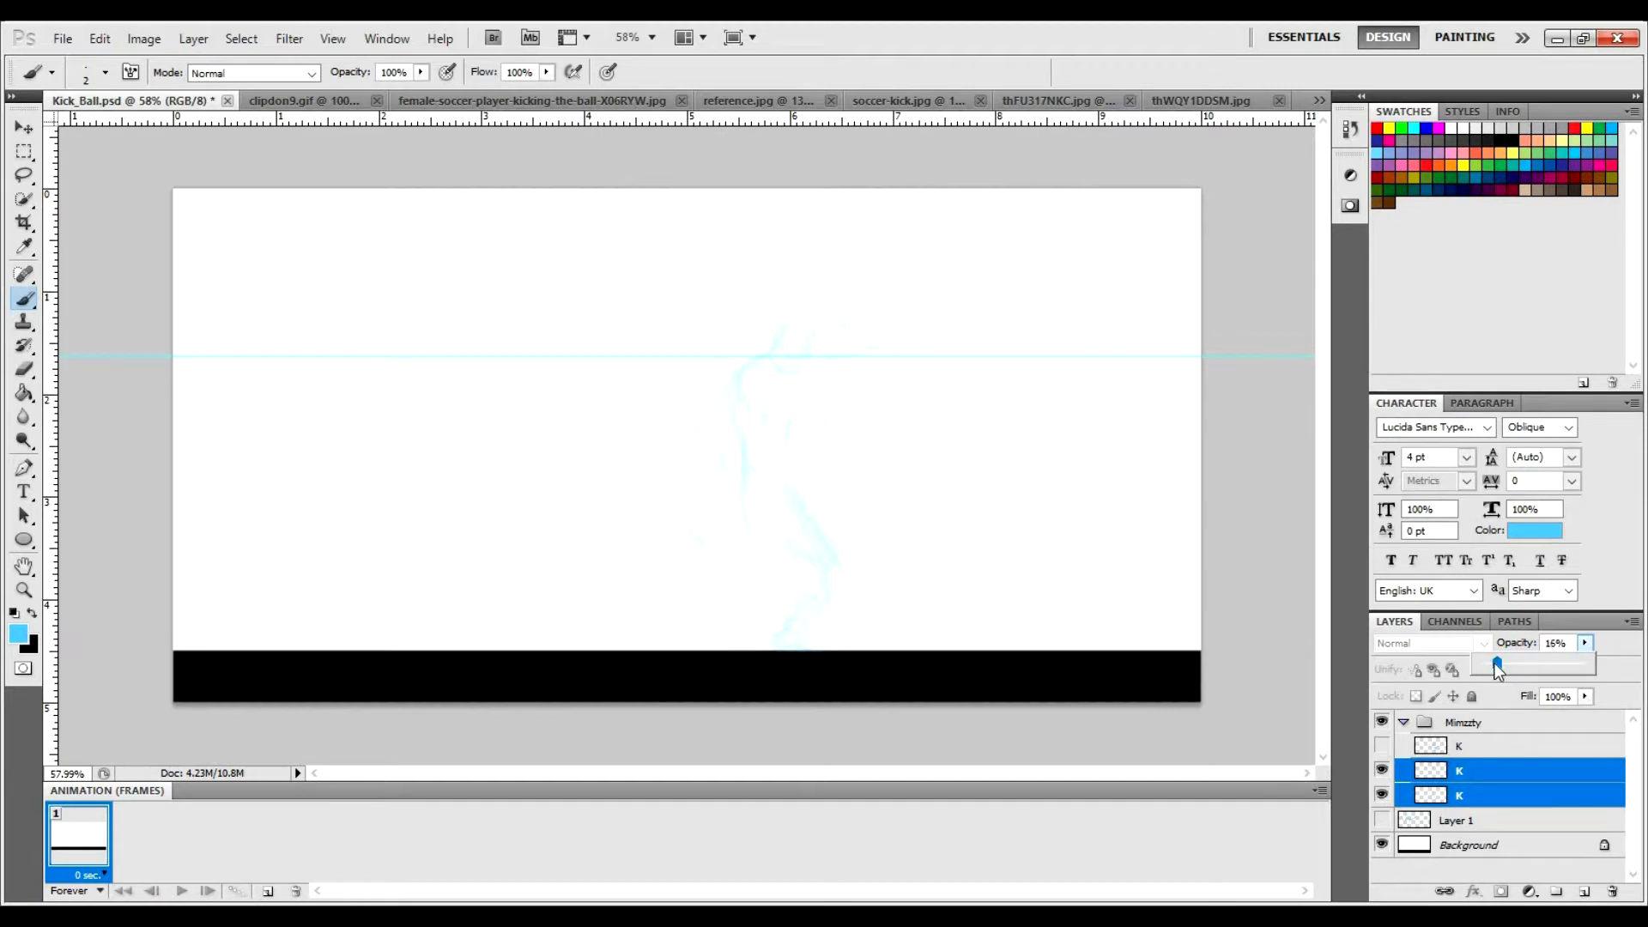
{"action": "left_click_drag", "start_coordinate": [1495, 664], "coordinate": [1492, 664]}
Set the middle K layer's opacity to 32% and add a new layer directly above the bottom K layer.
{"action": "left_click", "coordinate": [1485, 771]}
{"action": "left_click", "coordinate": [1584, 644]}
{"action": "left_click_drag", "start_coordinate": [1537, 666], "coordinate": [1560, 672]}
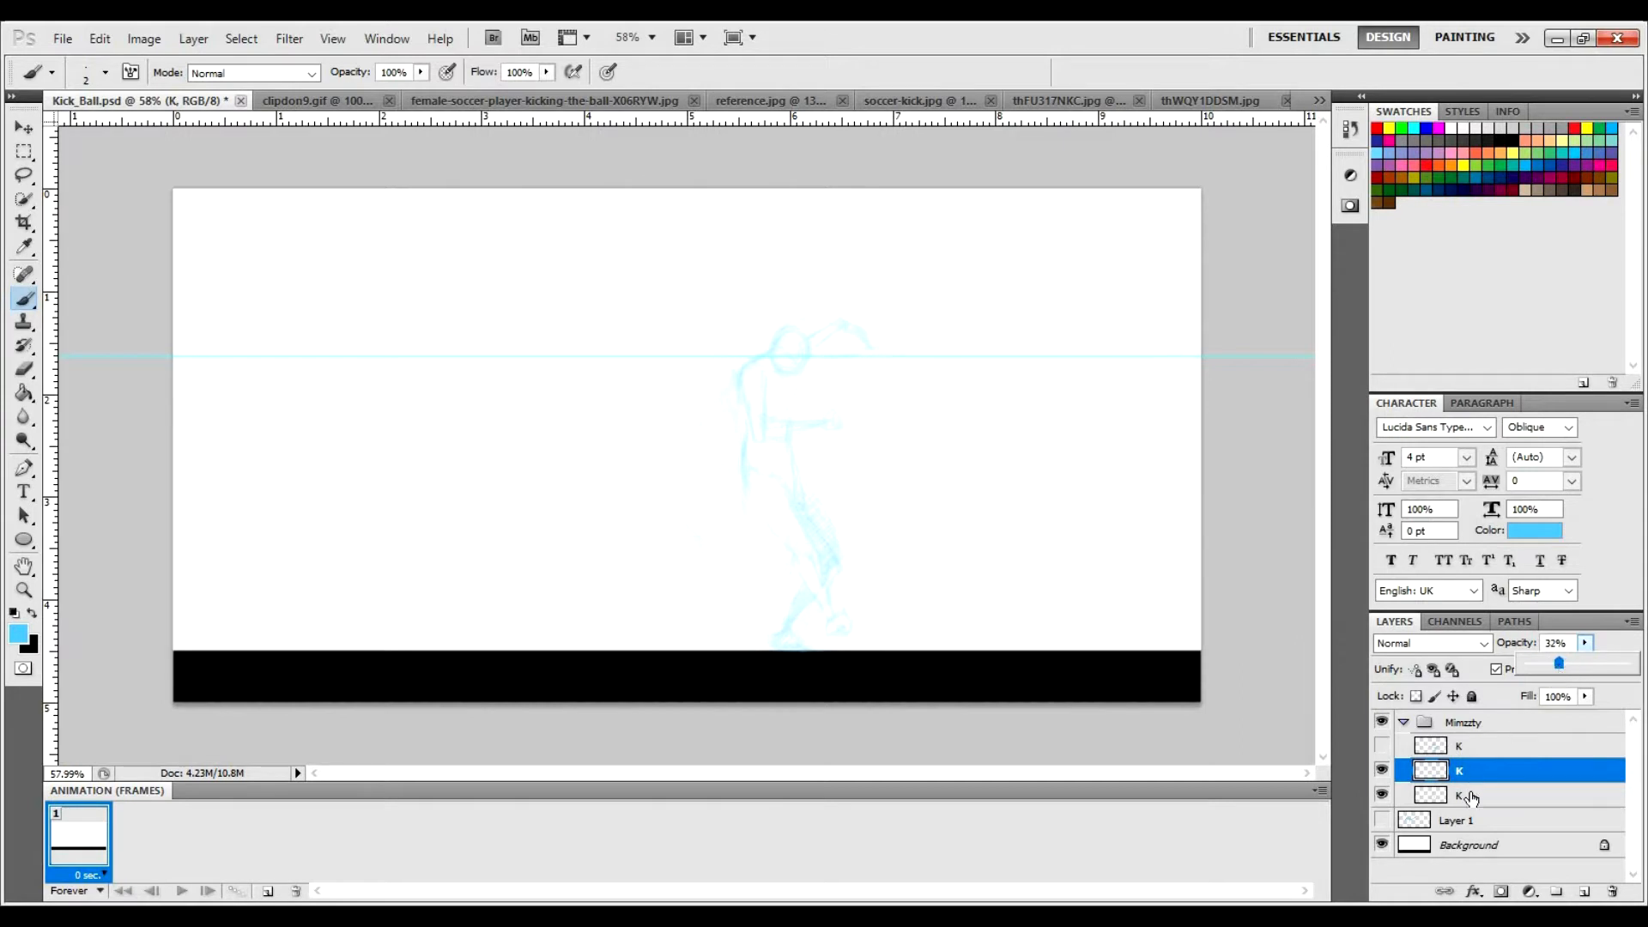
{"action": "left_click", "coordinate": [1472, 796]}
{"action": "left_click", "coordinate": [1585, 890]}
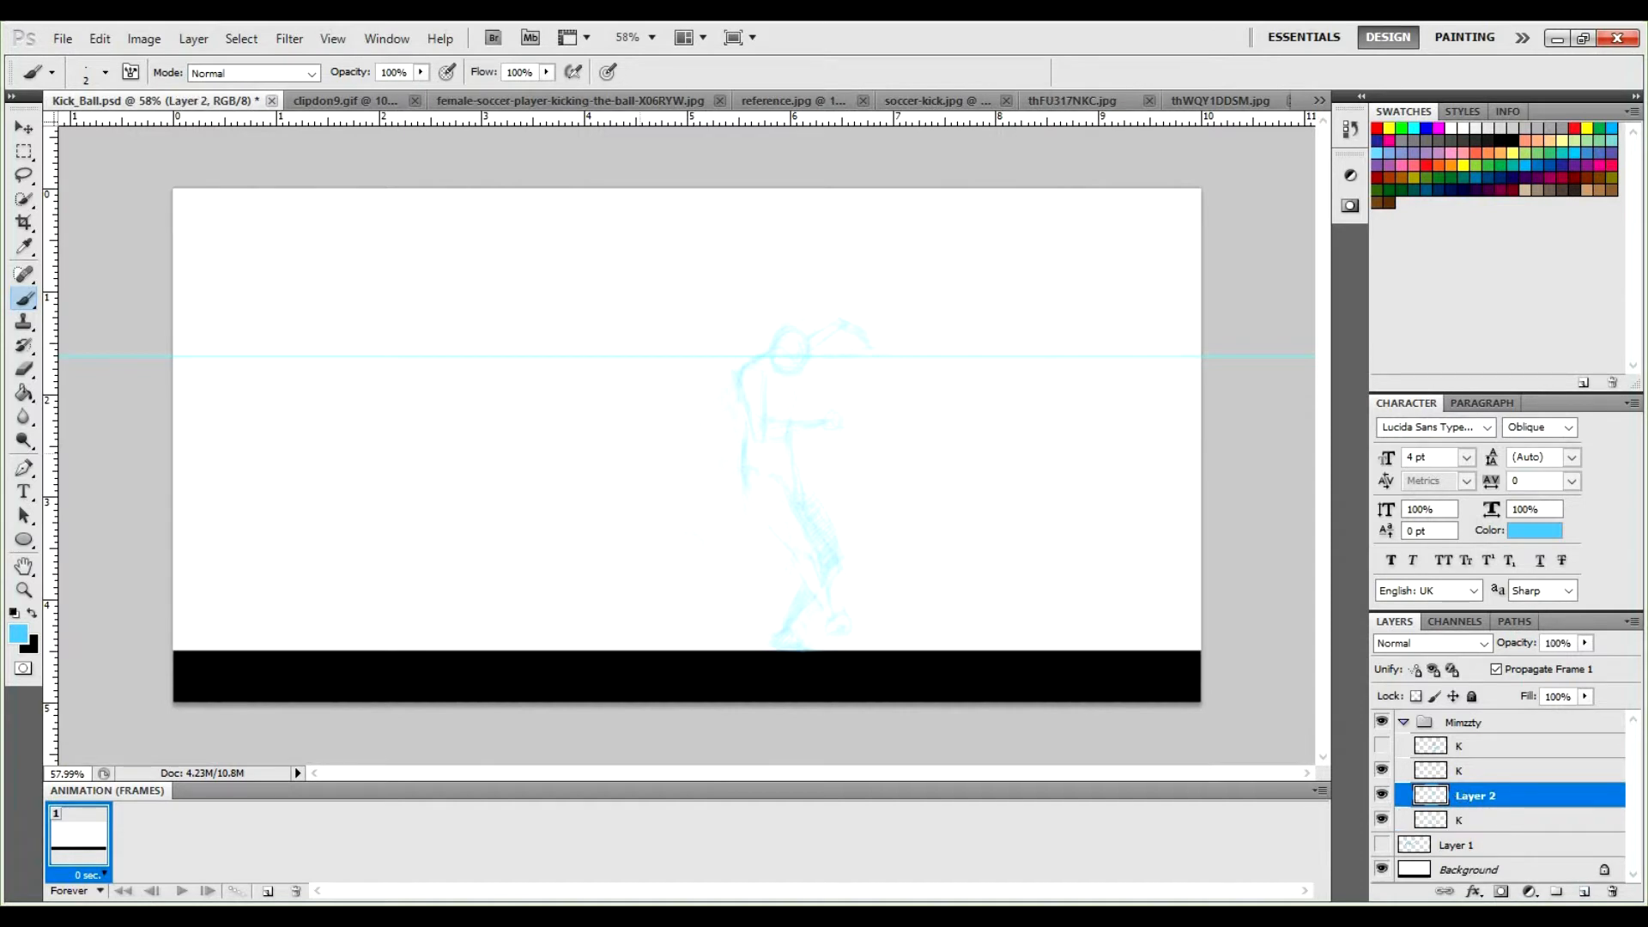
Sketch the near thigh of the in-between pose on Layer 2, from hip to knee, with the Brush over the faded poses.
{"action": "key", "text": "z"}
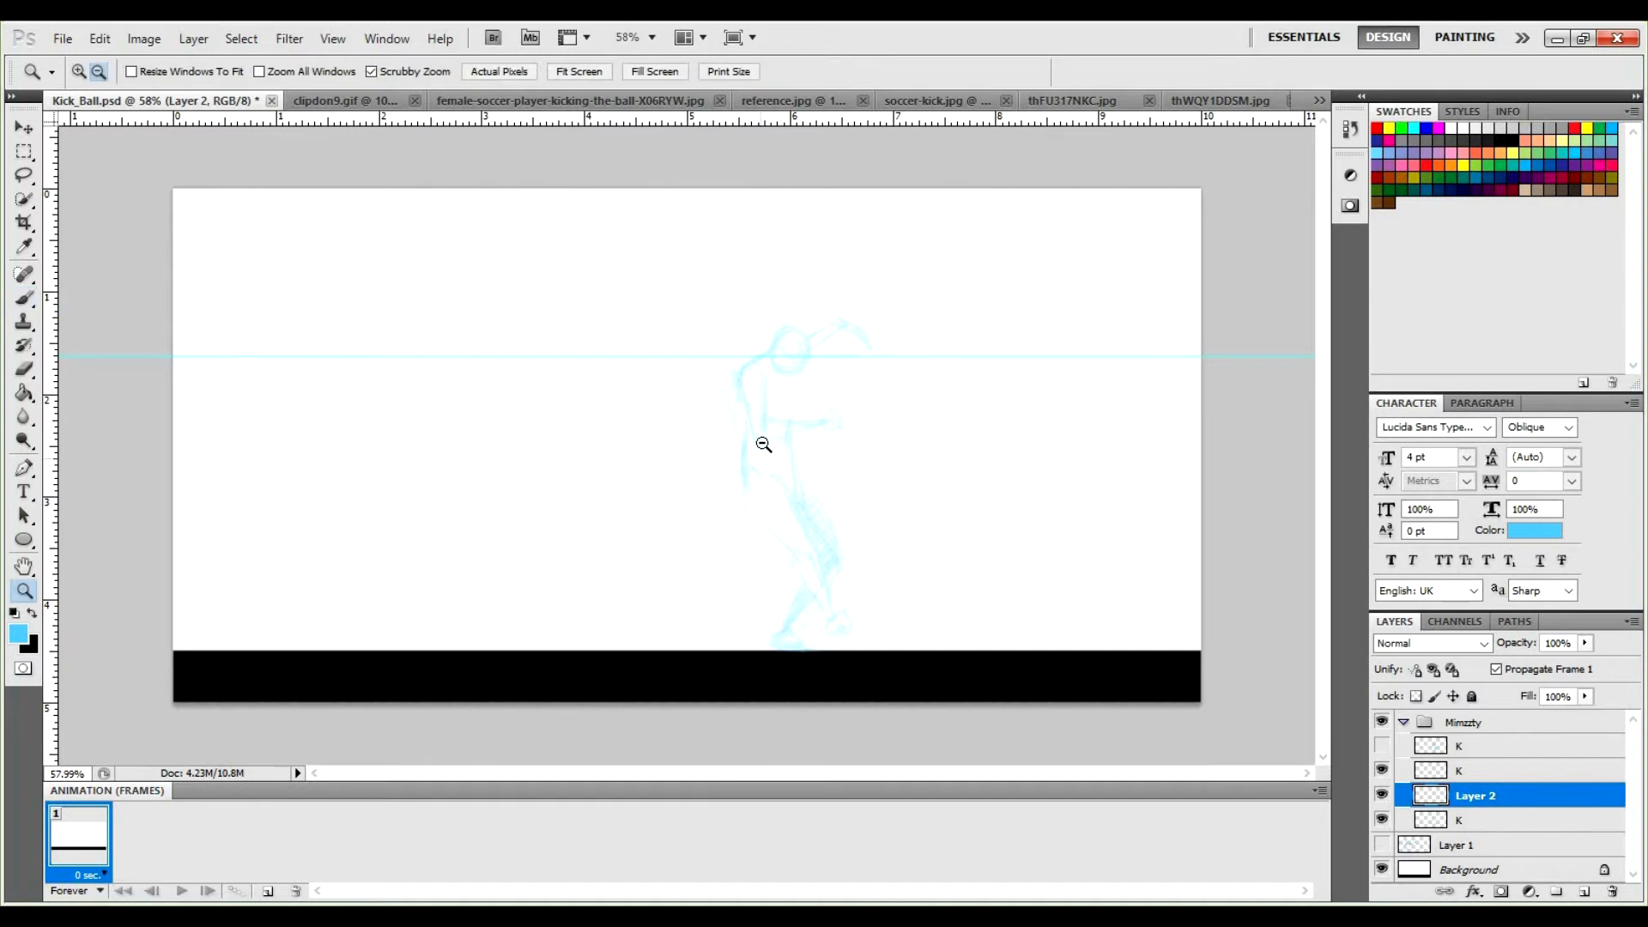
{"action": "left_click", "coordinate": [798, 456]}
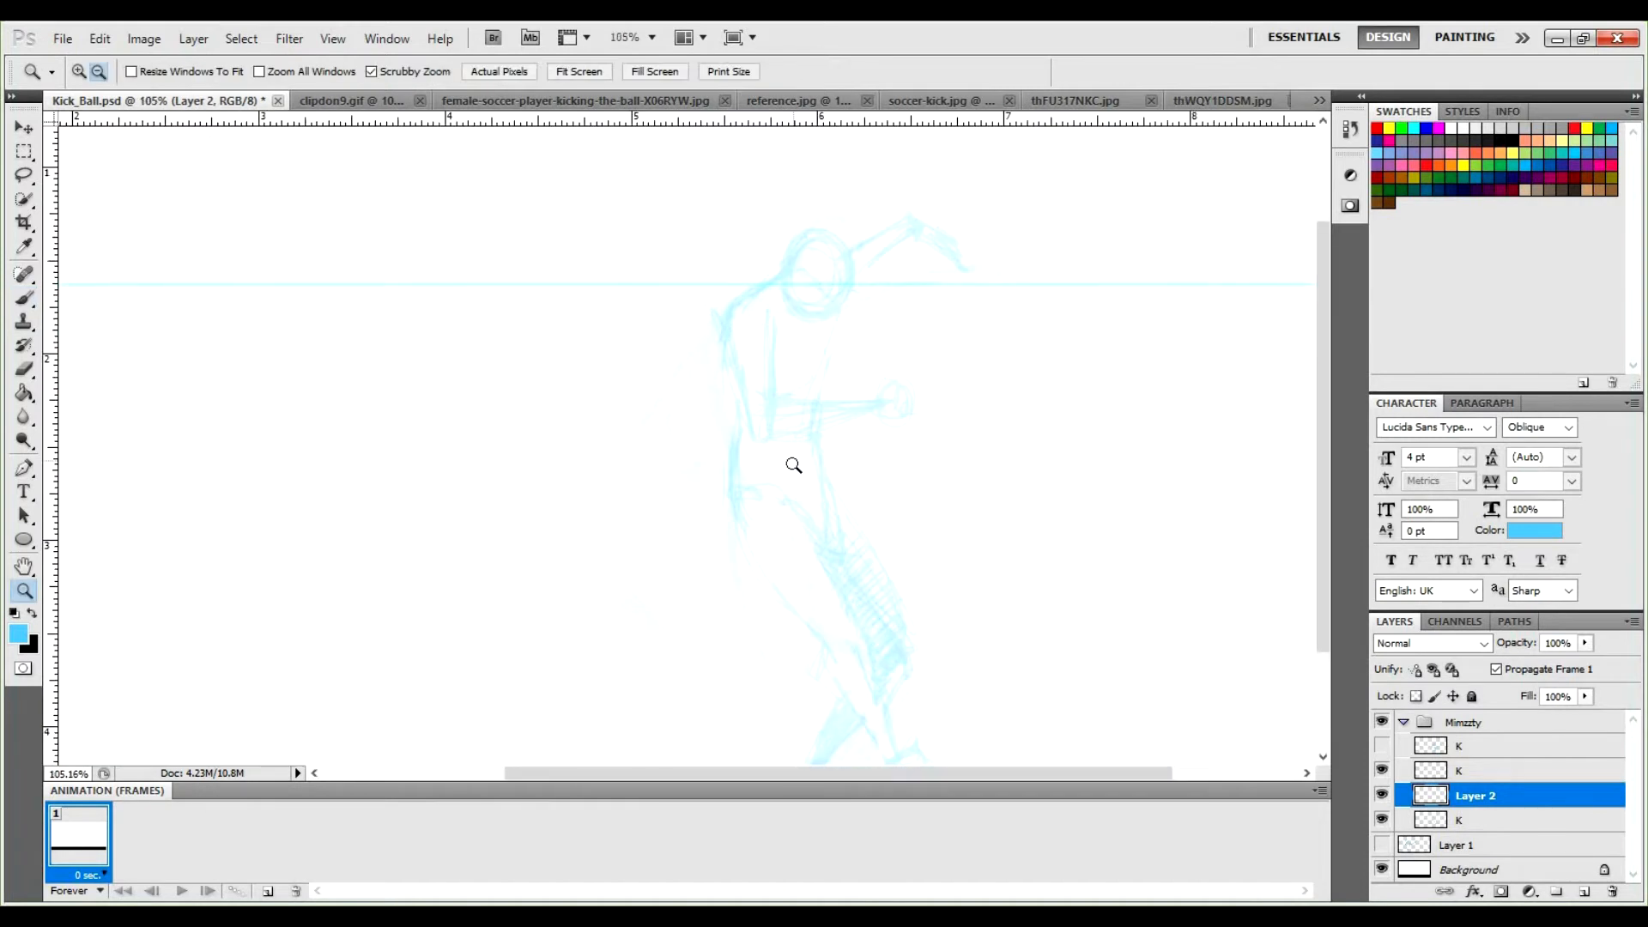
{"action": "left_click", "coordinate": [792, 466]}
{"action": "left_click_drag", "start_coordinate": [793, 512], "coordinate": [795, 625]}
{"action": "mouse_move", "coordinate": [787, 512]}
{"action": "left_mouse_down"}
{"action": "mouse_move", "coordinate": [795, 544]}
{"action": "mouse_move", "coordinate": [802, 508]}
{"action": "left_mouse_up"}
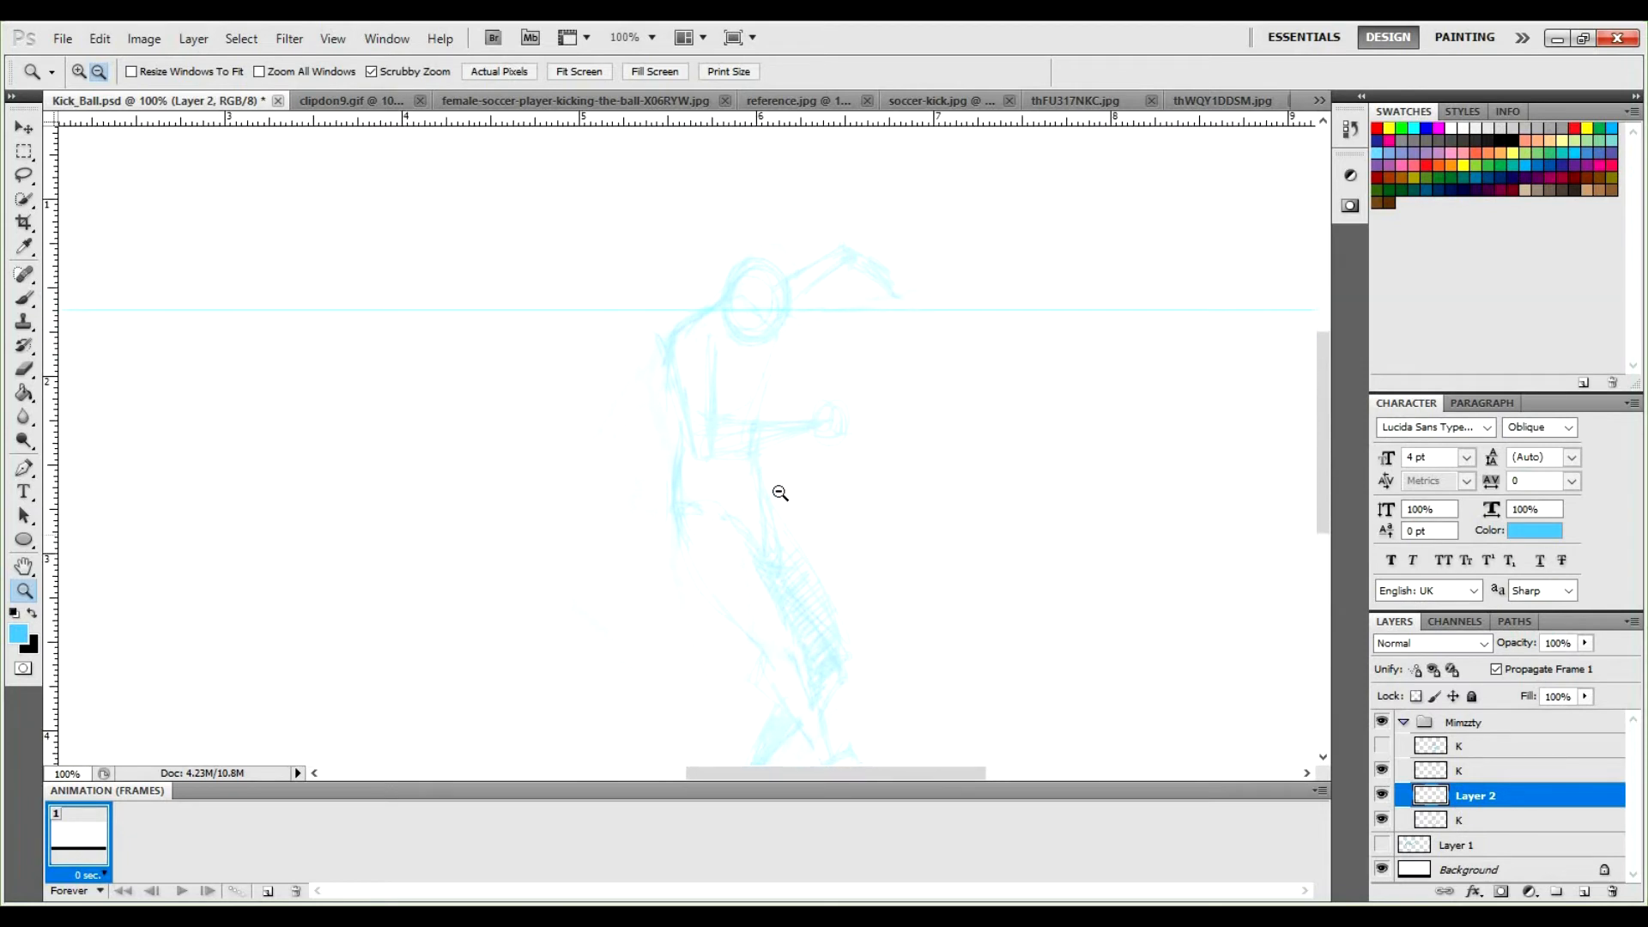
{"action": "key", "text": "b"}
{"action": "mouse_move", "coordinate": [745, 554]}
{"action": "left_mouse_down"}
{"action": "mouse_move", "coordinate": [761, 515]}
{"action": "mouse_move", "coordinate": [747, 460]}
{"action": "left_mouse_up"}
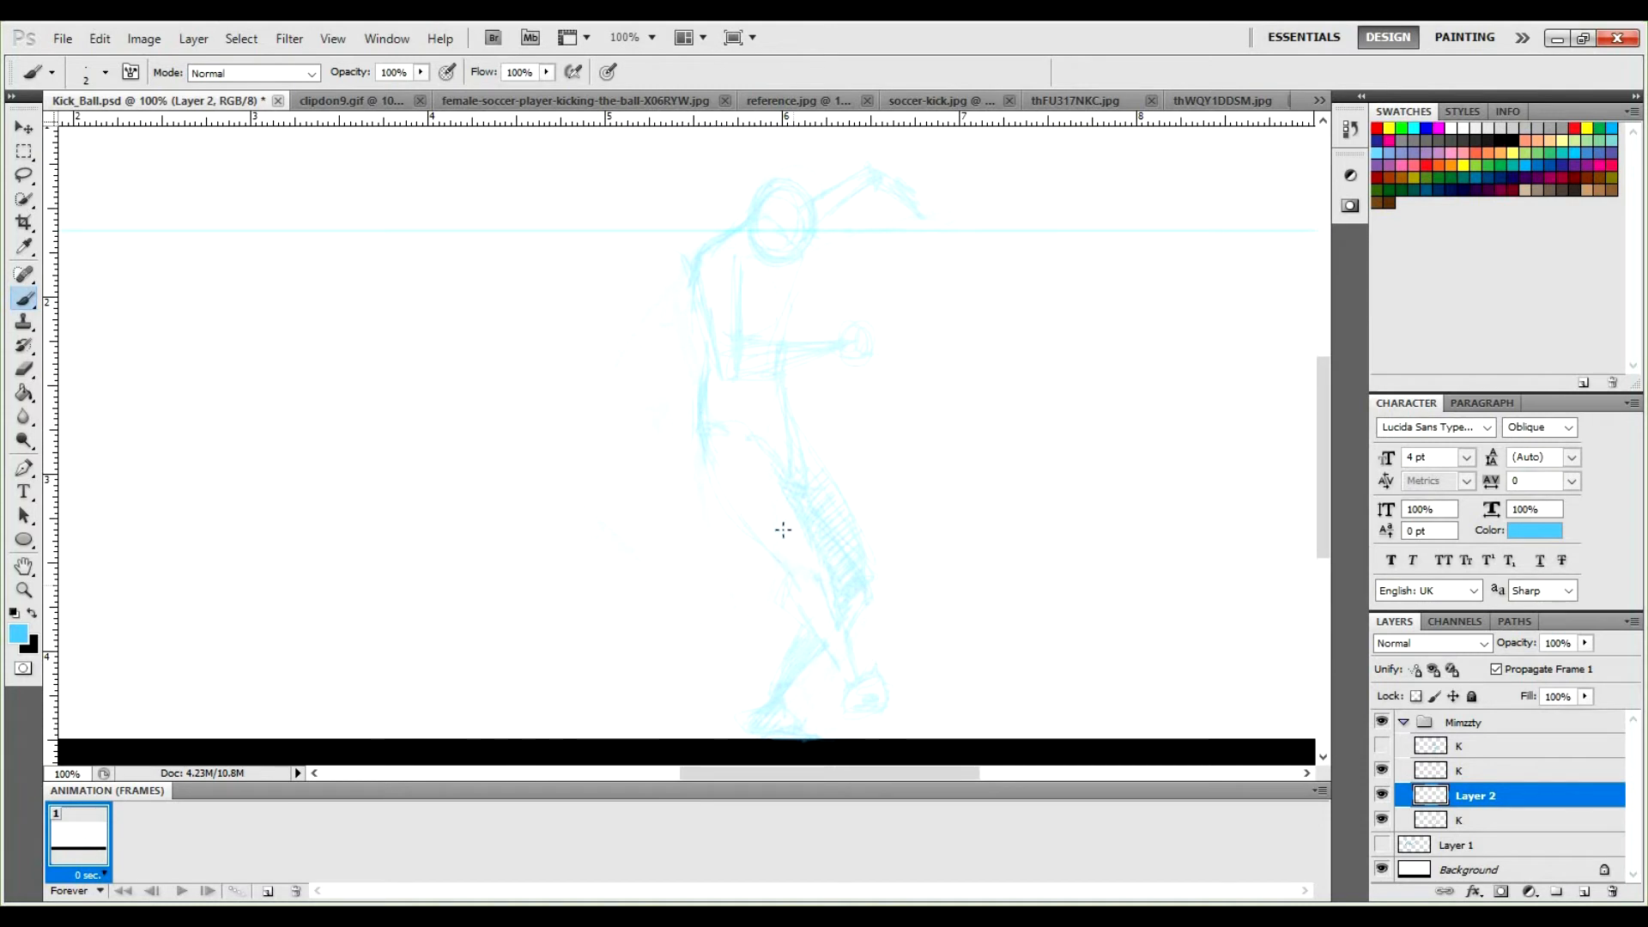
{"action": "left_click_drag", "start_coordinate": [699, 425], "coordinate": [705, 507]}
{"action": "left_click_drag", "start_coordinate": [701, 427], "coordinate": [760, 594]}
{"action": "left_click_drag", "start_coordinate": [739, 436], "coordinate": [759, 591]}
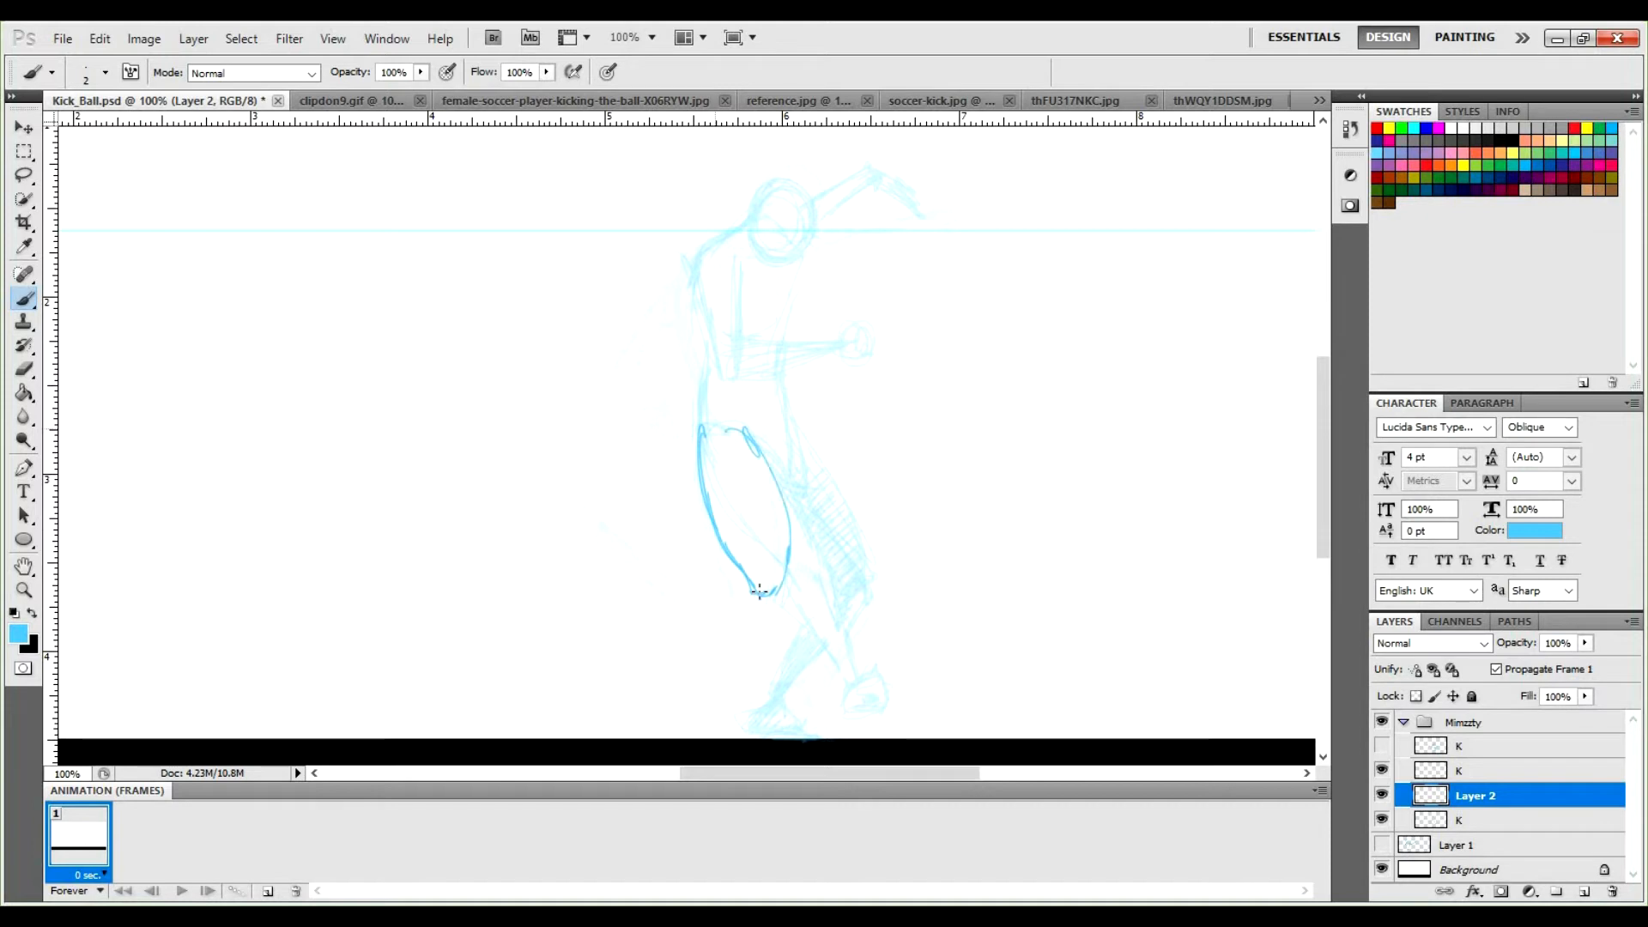
Sketch the near shin and foot, and outline the torso from the hip around the shoulders.
{"action": "mouse_move", "coordinate": [744, 584]}
{"action": "left_mouse_down"}
{"action": "mouse_move", "coordinate": [751, 684]}
{"action": "mouse_move", "coordinate": [749, 651]}
{"action": "mouse_move", "coordinate": [777, 609]}
{"action": "mouse_move", "coordinate": [759, 682]}
{"action": "mouse_move", "coordinate": [747, 635]}
{"action": "mouse_move", "coordinate": [760, 686]}
{"action": "left_mouse_up"}
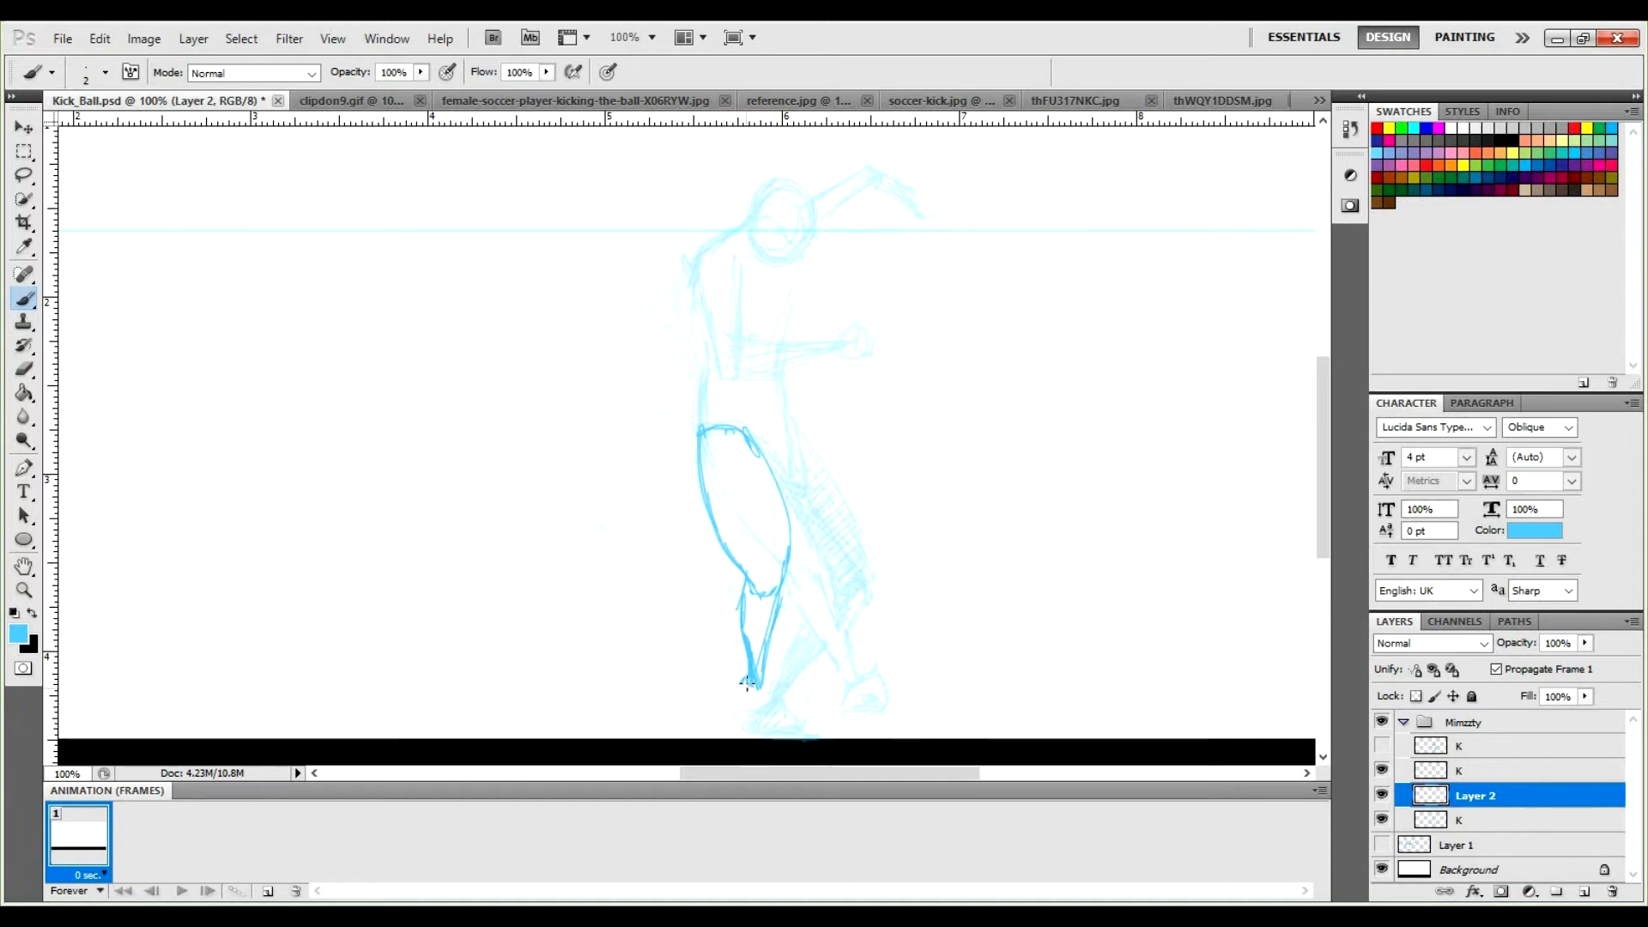
{"action": "mouse_move", "coordinate": [769, 674]}
{"action": "left_mouse_down"}
{"action": "mouse_move", "coordinate": [798, 700]}
{"action": "mouse_move", "coordinate": [762, 706]}
{"action": "mouse_move", "coordinate": [805, 696]}
{"action": "left_mouse_up"}
{"action": "left_click_drag", "start_coordinate": [748, 435], "coordinate": [702, 349]}
{"action": "mouse_move", "coordinate": [699, 405]}
{"action": "left_mouse_down"}
{"action": "mouse_move", "coordinate": [687, 272]}
{"action": "mouse_move", "coordinate": [684, 308]}
{"action": "mouse_move", "coordinate": [723, 310]}
{"action": "mouse_move", "coordinate": [750, 262]}
{"action": "mouse_move", "coordinate": [782, 288]}
{"action": "mouse_move", "coordinate": [782, 340]}
{"action": "left_mouse_up"}
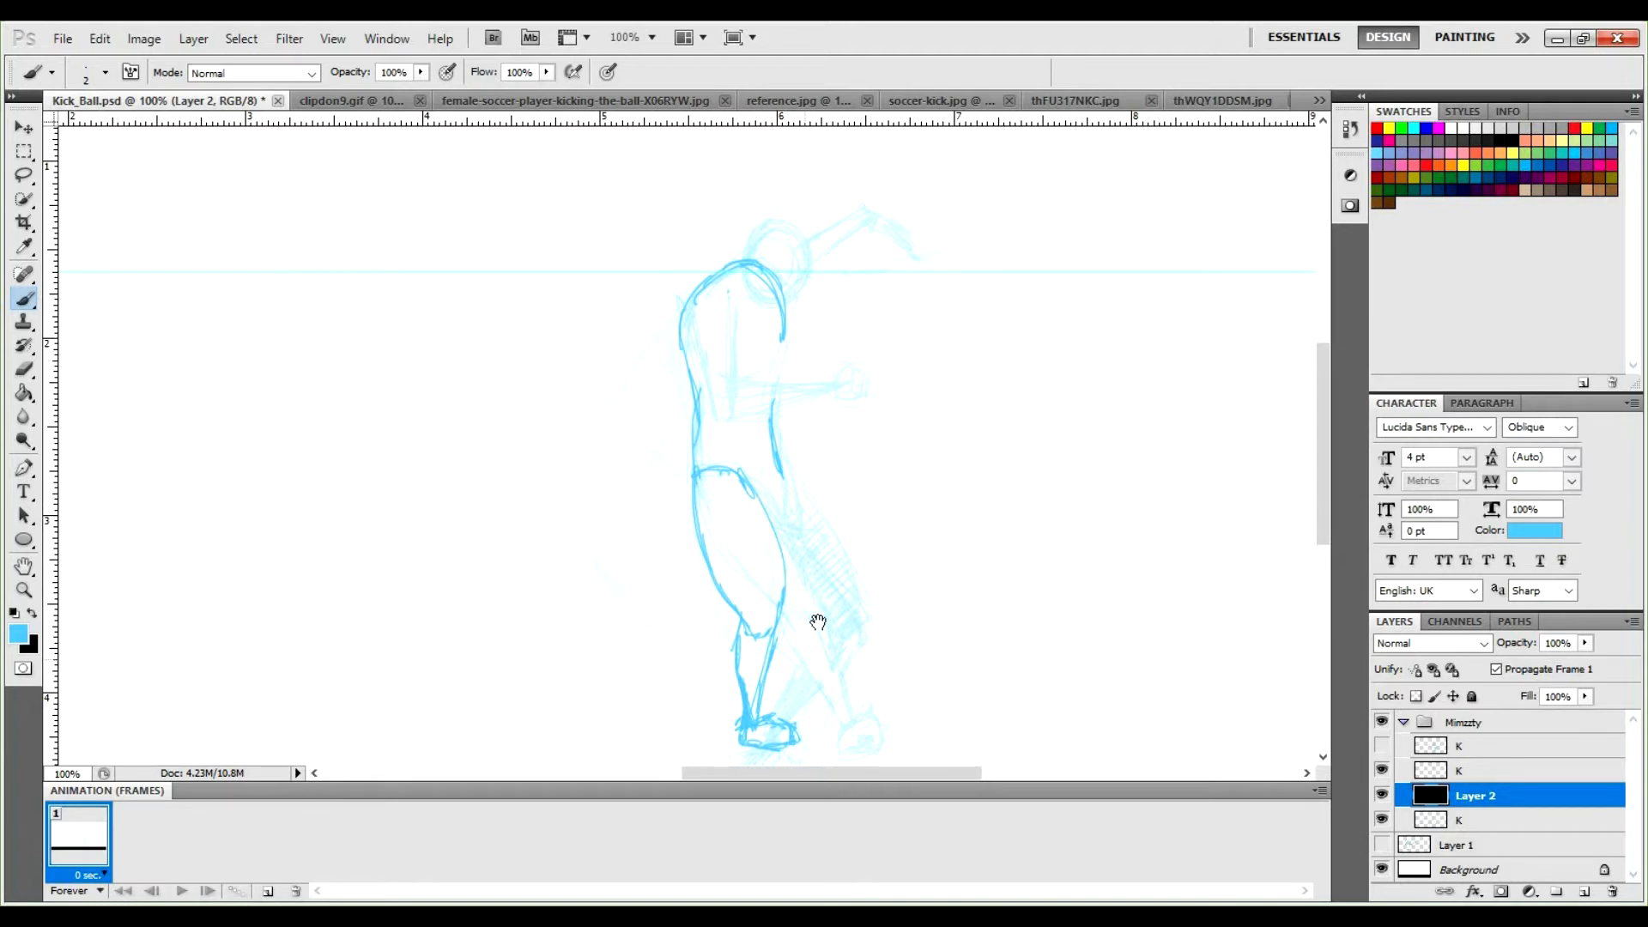
Sketch the supporting leg with its foot on the ground, bent knee and thigh joining the pelvis.
{"action": "scroll", "coordinate": [811, 640], "scroll_direction": "down", "scroll_amount": 2}
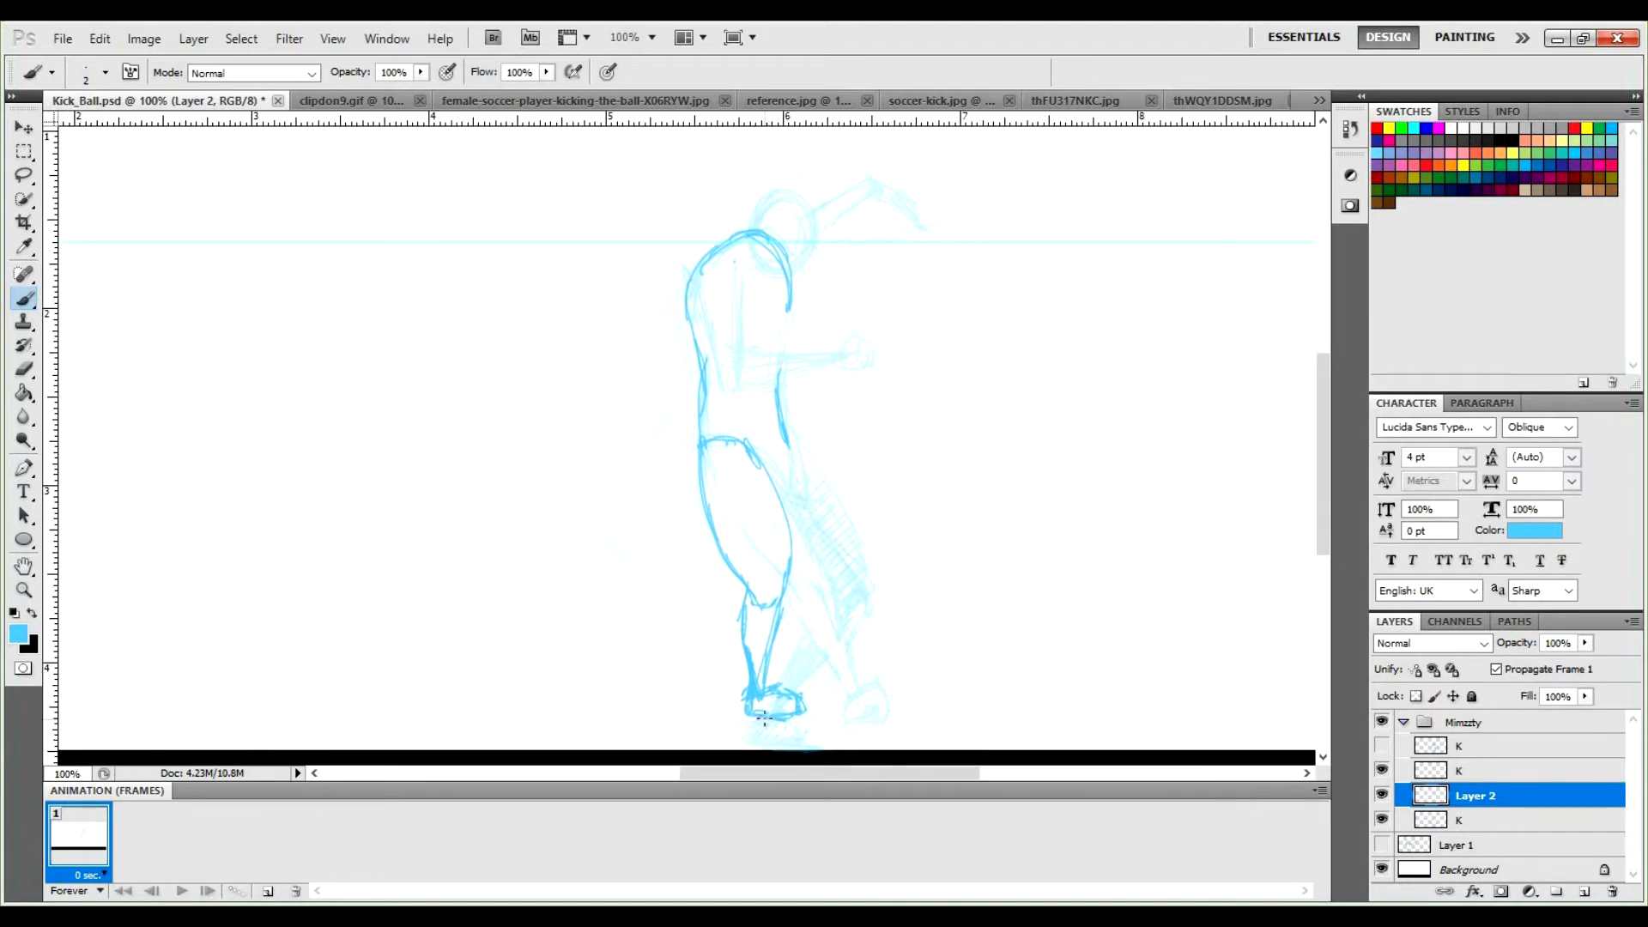
{"action": "mouse_move", "coordinate": [750, 742]}
{"action": "left_mouse_down"}
{"action": "mouse_move", "coordinate": [833, 741]}
{"action": "mouse_move", "coordinate": [797, 725]}
{"action": "mouse_move", "coordinate": [809, 684]}
{"action": "mouse_move", "coordinate": [782, 690]}
{"action": "mouse_move", "coordinate": [805, 663]}
{"action": "left_mouse_up"}
{"action": "mouse_move", "coordinate": [837, 594]}
{"action": "left_mouse_down"}
{"action": "mouse_move", "coordinate": [801, 674]}
{"action": "mouse_move", "coordinate": [811, 657]}
{"action": "left_mouse_up"}
{"action": "mouse_move", "coordinate": [830, 596]}
{"action": "left_mouse_down"}
{"action": "mouse_move", "coordinate": [870, 614]}
{"action": "mouse_move", "coordinate": [800, 691]}
{"action": "left_mouse_up"}
{"action": "mouse_move", "coordinate": [871, 614]}
{"action": "left_mouse_down"}
{"action": "mouse_move", "coordinate": [831, 602]}
{"action": "mouse_move", "coordinate": [806, 648]}
{"action": "mouse_move", "coordinate": [828, 607]}
{"action": "mouse_move", "coordinate": [805, 650]}
{"action": "left_mouse_up"}
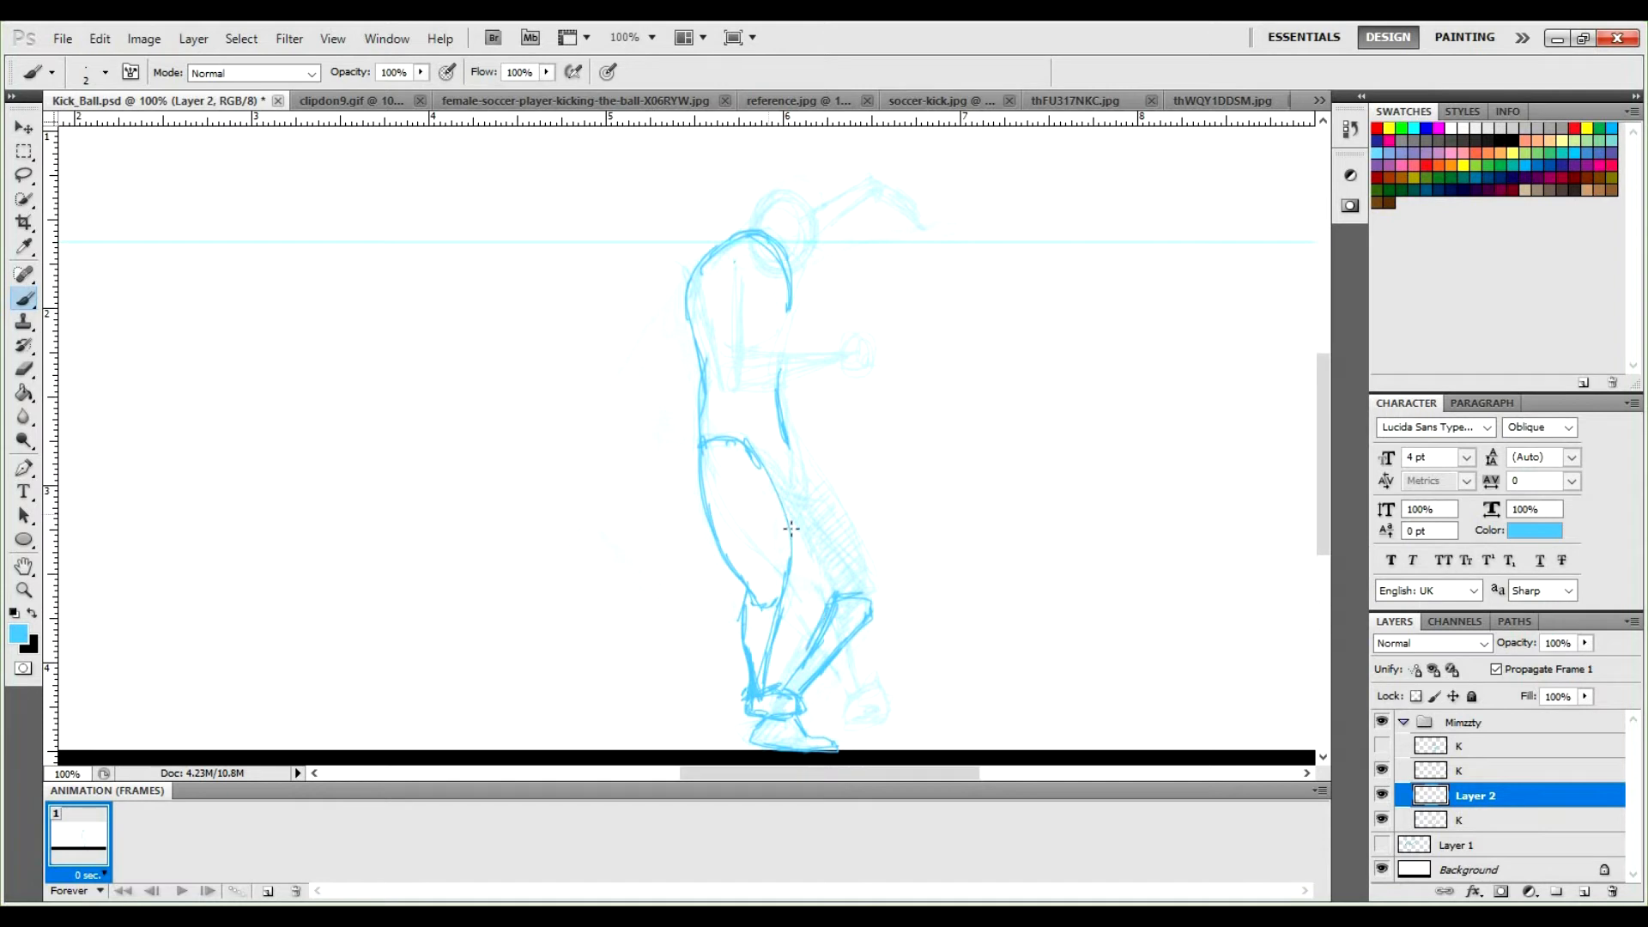
{"action": "mouse_move", "coordinate": [825, 594]}
{"action": "left_mouse_down"}
{"action": "mouse_move", "coordinate": [795, 542]}
{"action": "mouse_move", "coordinate": [829, 598]}
{"action": "left_mouse_up"}
{"action": "mouse_move", "coordinate": [786, 425]}
{"action": "left_mouse_down"}
{"action": "mouse_move", "coordinate": [866, 595]}
{"action": "mouse_move", "coordinate": [782, 421]}
{"action": "left_mouse_up"}
{"action": "left_click_drag", "start_coordinate": [798, 478], "coordinate": [798, 512]}
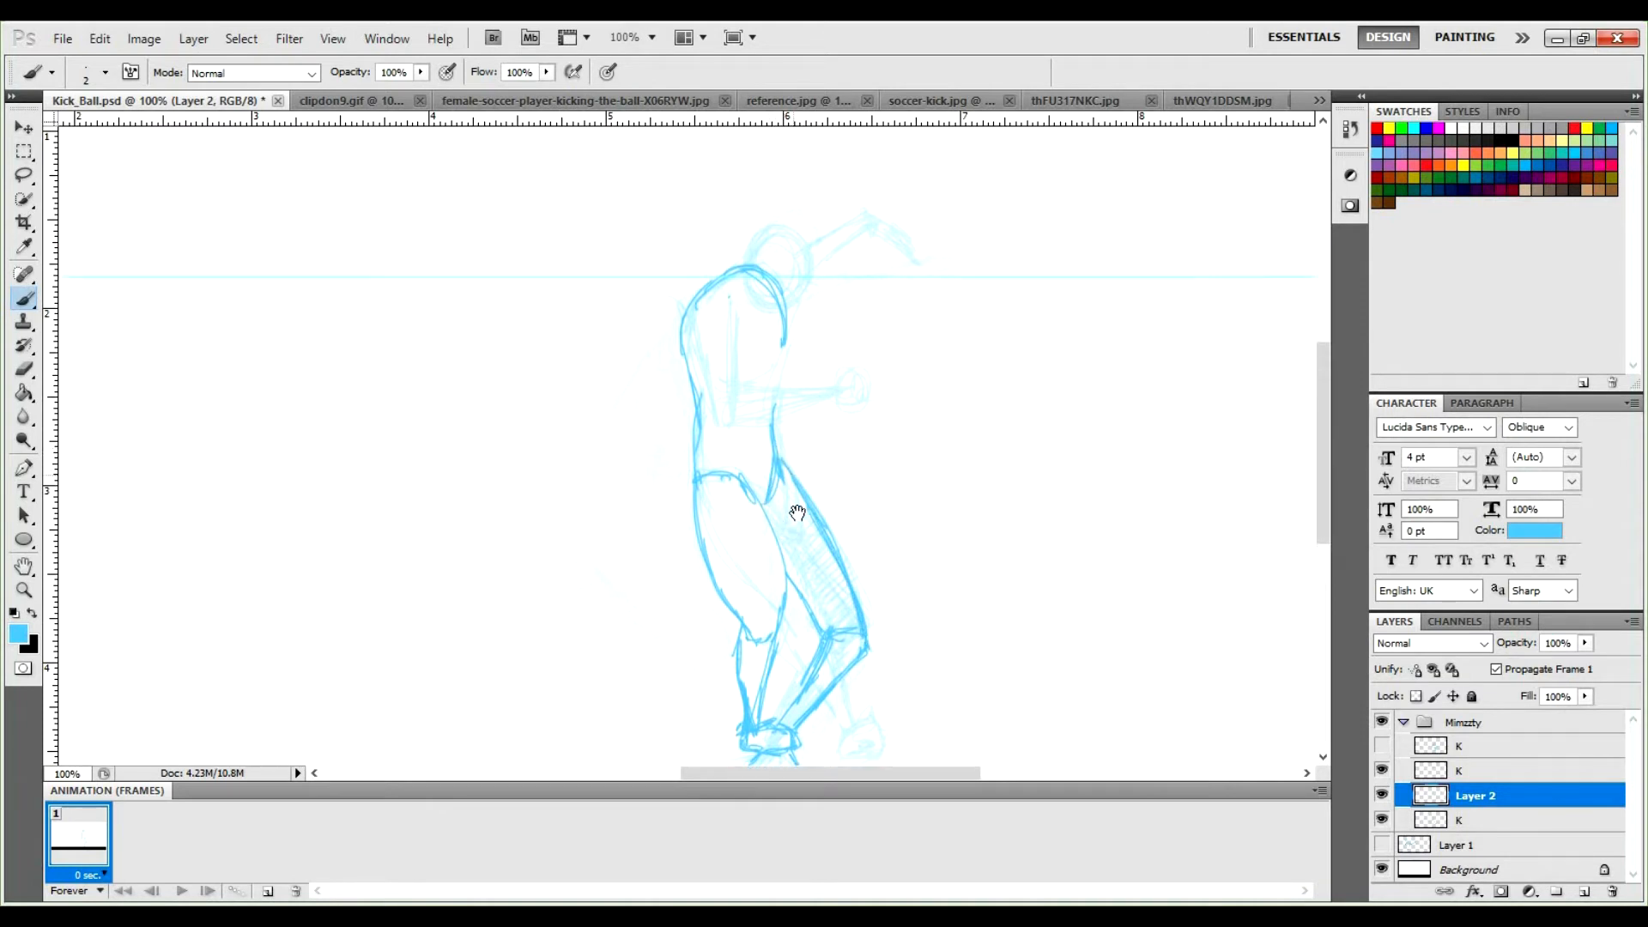
Sketch the oval head and the near arm bent at the elbow with its fist at the waist.
{"action": "left_click_drag", "start_coordinate": [771, 418], "coordinate": [775, 456]}
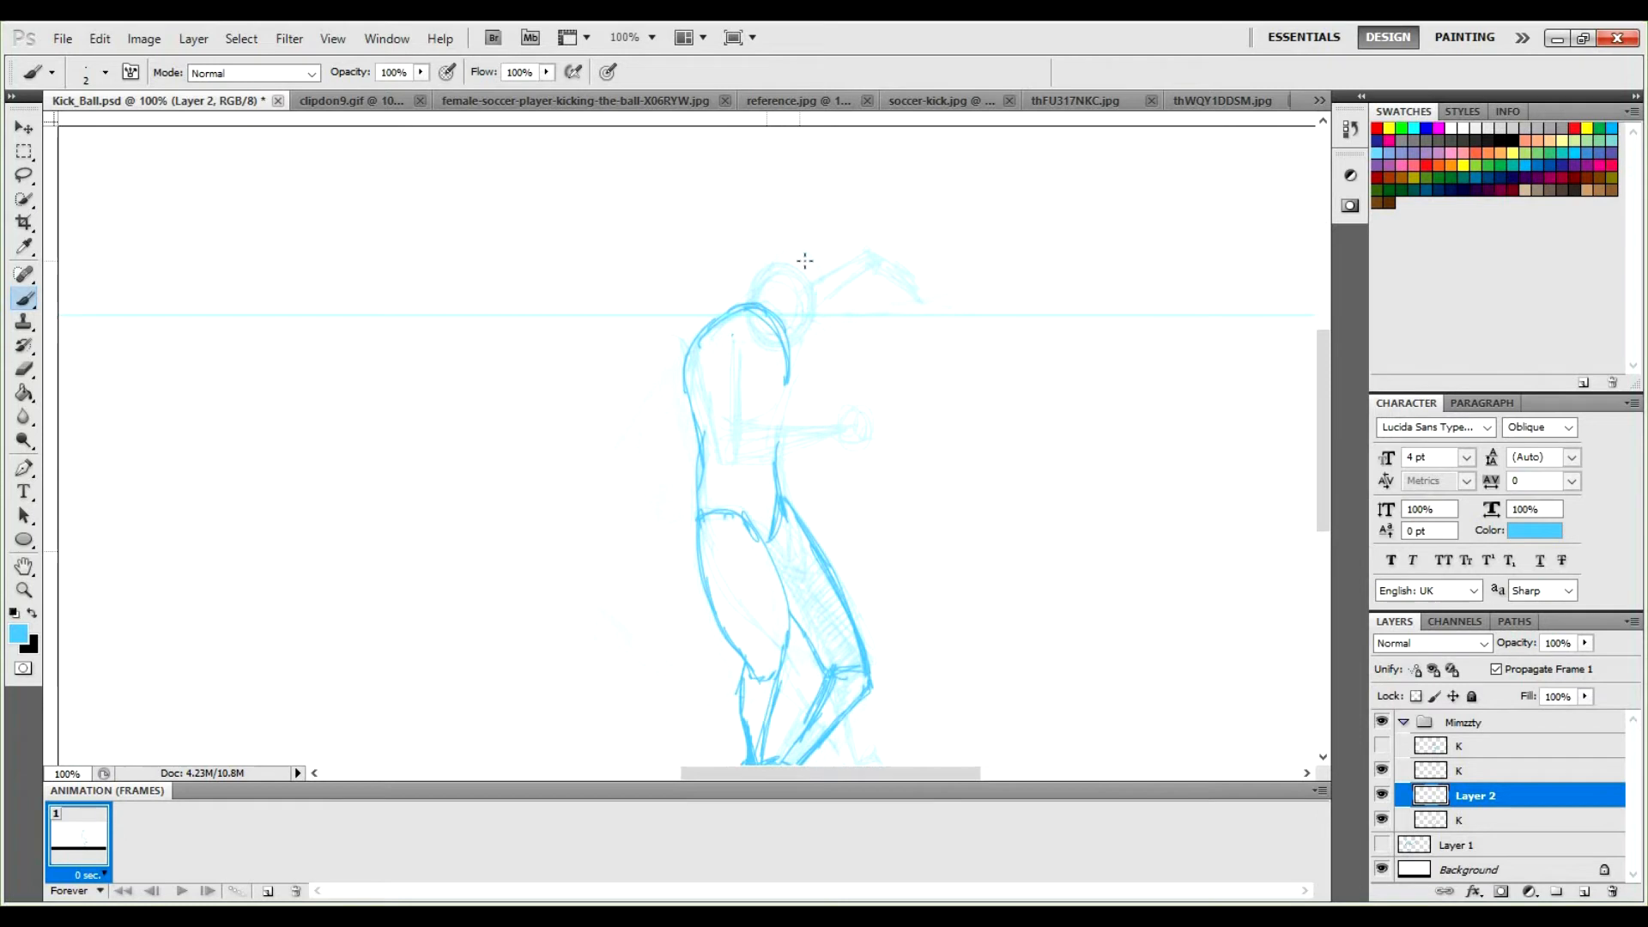
{"action": "mouse_move", "coordinate": [763, 264]}
{"action": "left_mouse_down"}
{"action": "mouse_move", "coordinate": [763, 317]}
{"action": "mouse_move", "coordinate": [785, 251]}
{"action": "mouse_move", "coordinate": [807, 326]}
{"action": "left_mouse_up"}
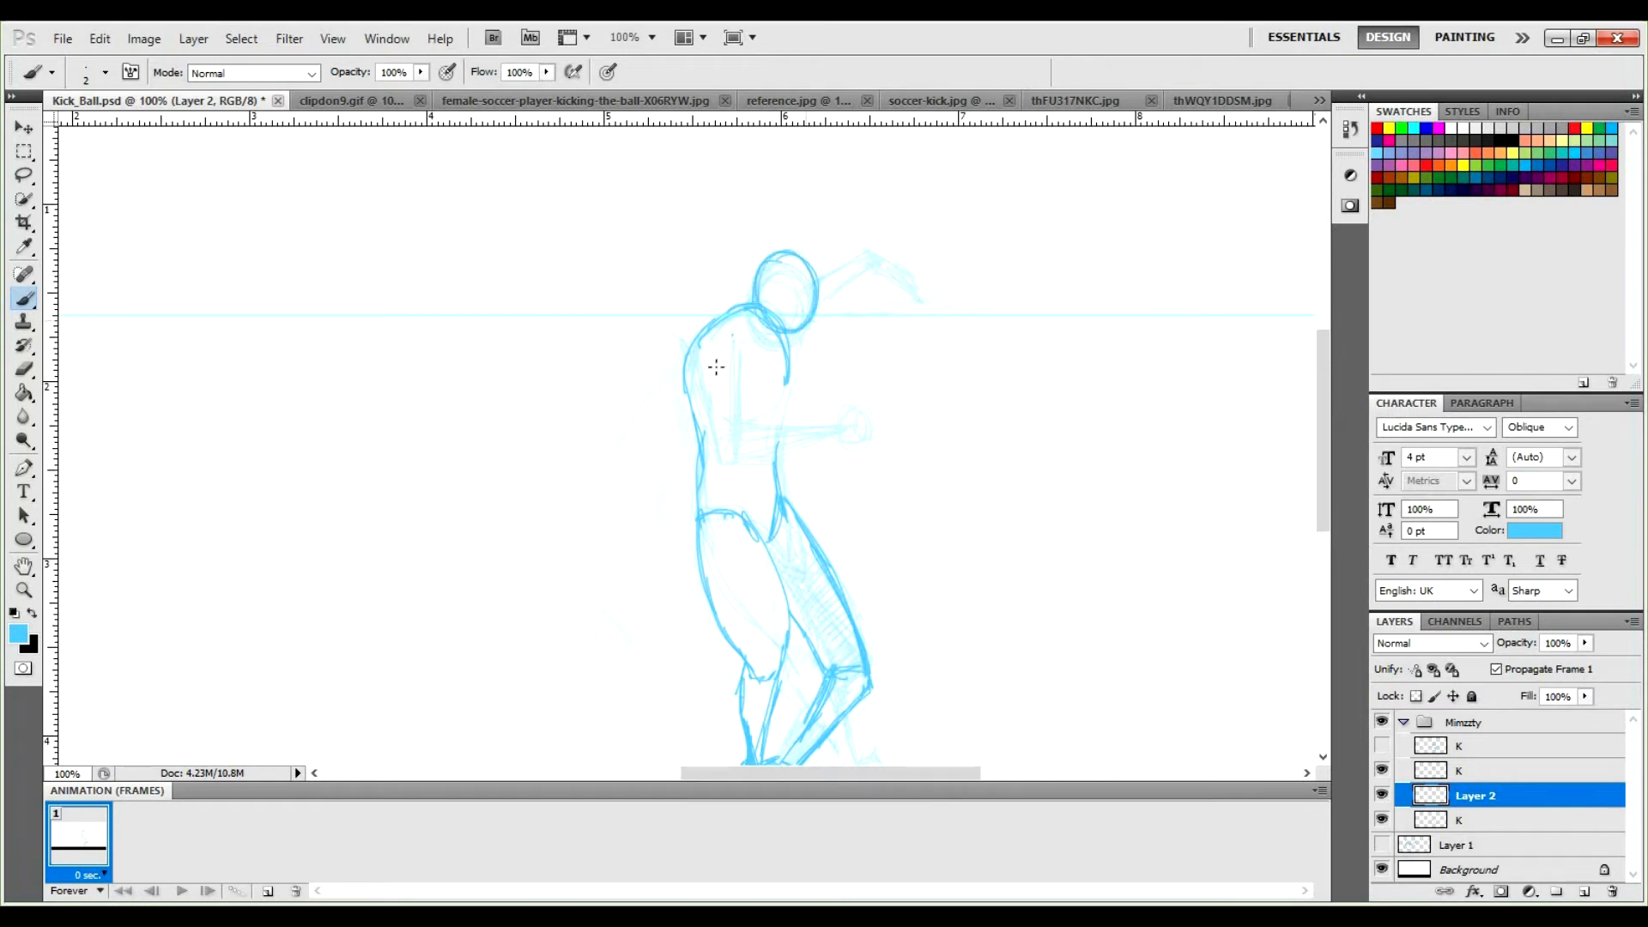
{"action": "mouse_move", "coordinate": [726, 371]}
{"action": "left_mouse_down"}
{"action": "mouse_move", "coordinate": [751, 407]}
{"action": "mouse_move", "coordinate": [782, 388]}
{"action": "mouse_move", "coordinate": [728, 470]}
{"action": "left_mouse_up"}
{"action": "left_click_drag", "start_coordinate": [786, 379], "coordinate": [743, 455]}
{"action": "left_click_drag", "start_coordinate": [779, 391], "coordinate": [755, 433]}
{"action": "left_click_drag", "start_coordinate": [760, 361], "coordinate": [787, 385]}
{"action": "mouse_move", "coordinate": [726, 467]}
{"action": "left_mouse_down"}
{"action": "mouse_move", "coordinate": [790, 508]}
{"action": "mouse_move", "coordinate": [757, 471]}
{"action": "mouse_move", "coordinate": [799, 521]}
{"action": "left_mouse_up"}
Add the chest line and neck line to the in-between figure's torso.
{"action": "key", "text": "space"}
{"action": "mouse_move", "coordinate": [899, 499]}
{"action": "left_mouse_down"}
{"action": "mouse_move", "coordinate": [732, 508]}
{"action": "mouse_move", "coordinate": [735, 488]}
{"action": "mouse_move", "coordinate": [723, 549]}
{"action": "left_mouse_up"}
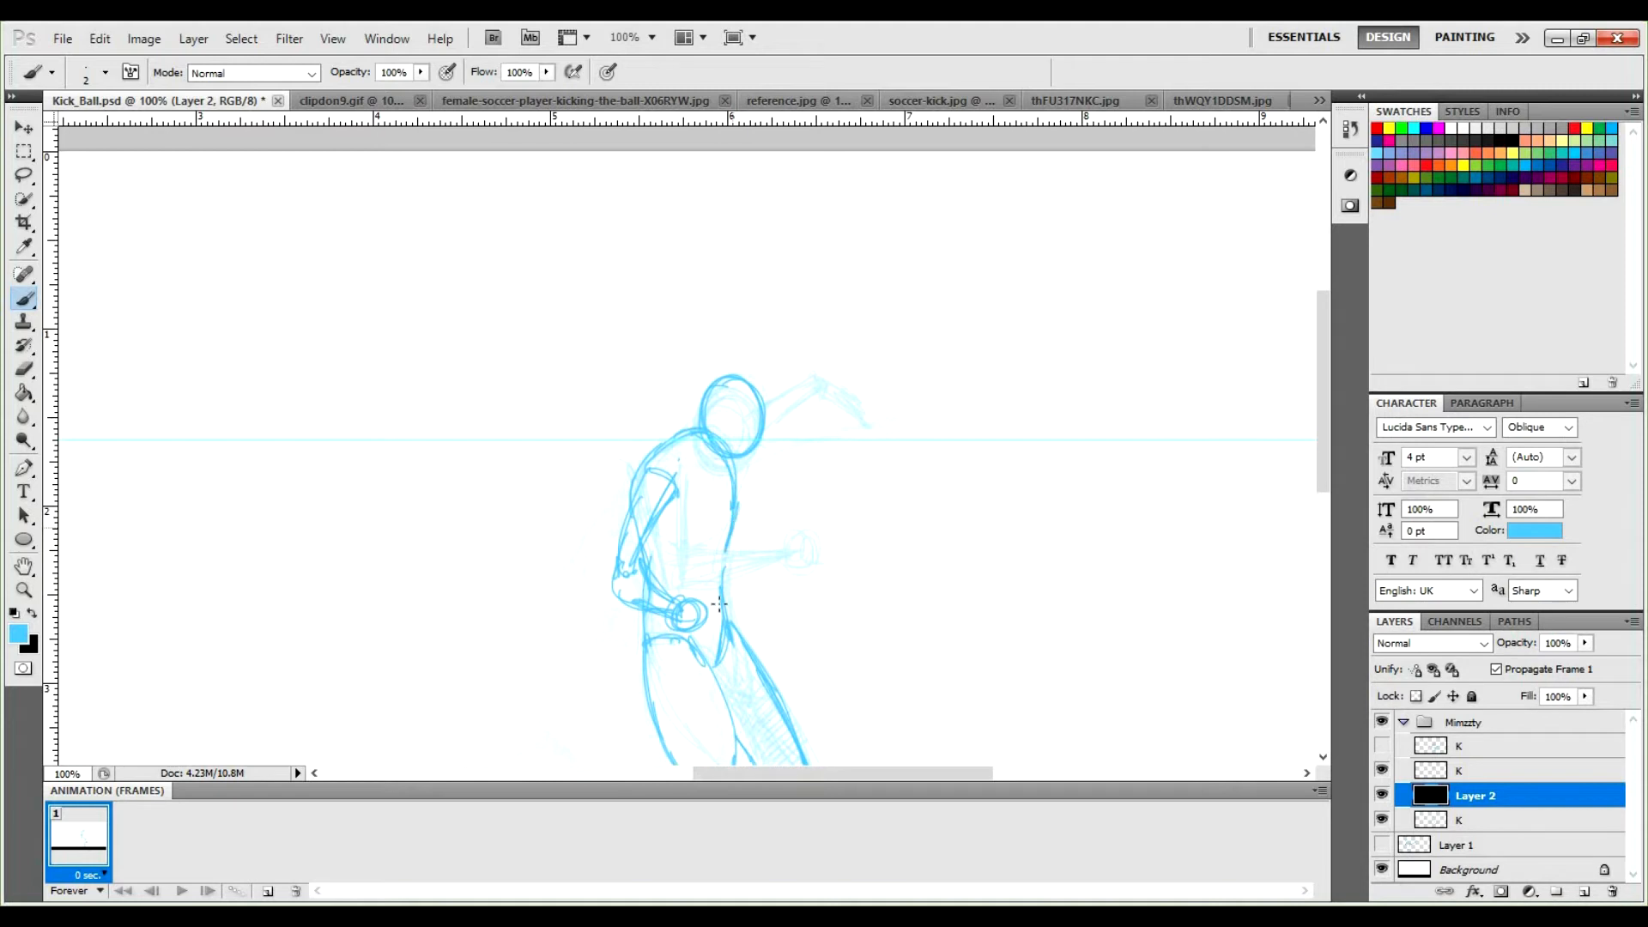
{"action": "left_click_drag", "start_coordinate": [678, 552], "coordinate": [712, 539]}
{"action": "left_click_drag", "start_coordinate": [706, 532], "coordinate": [706, 535]}
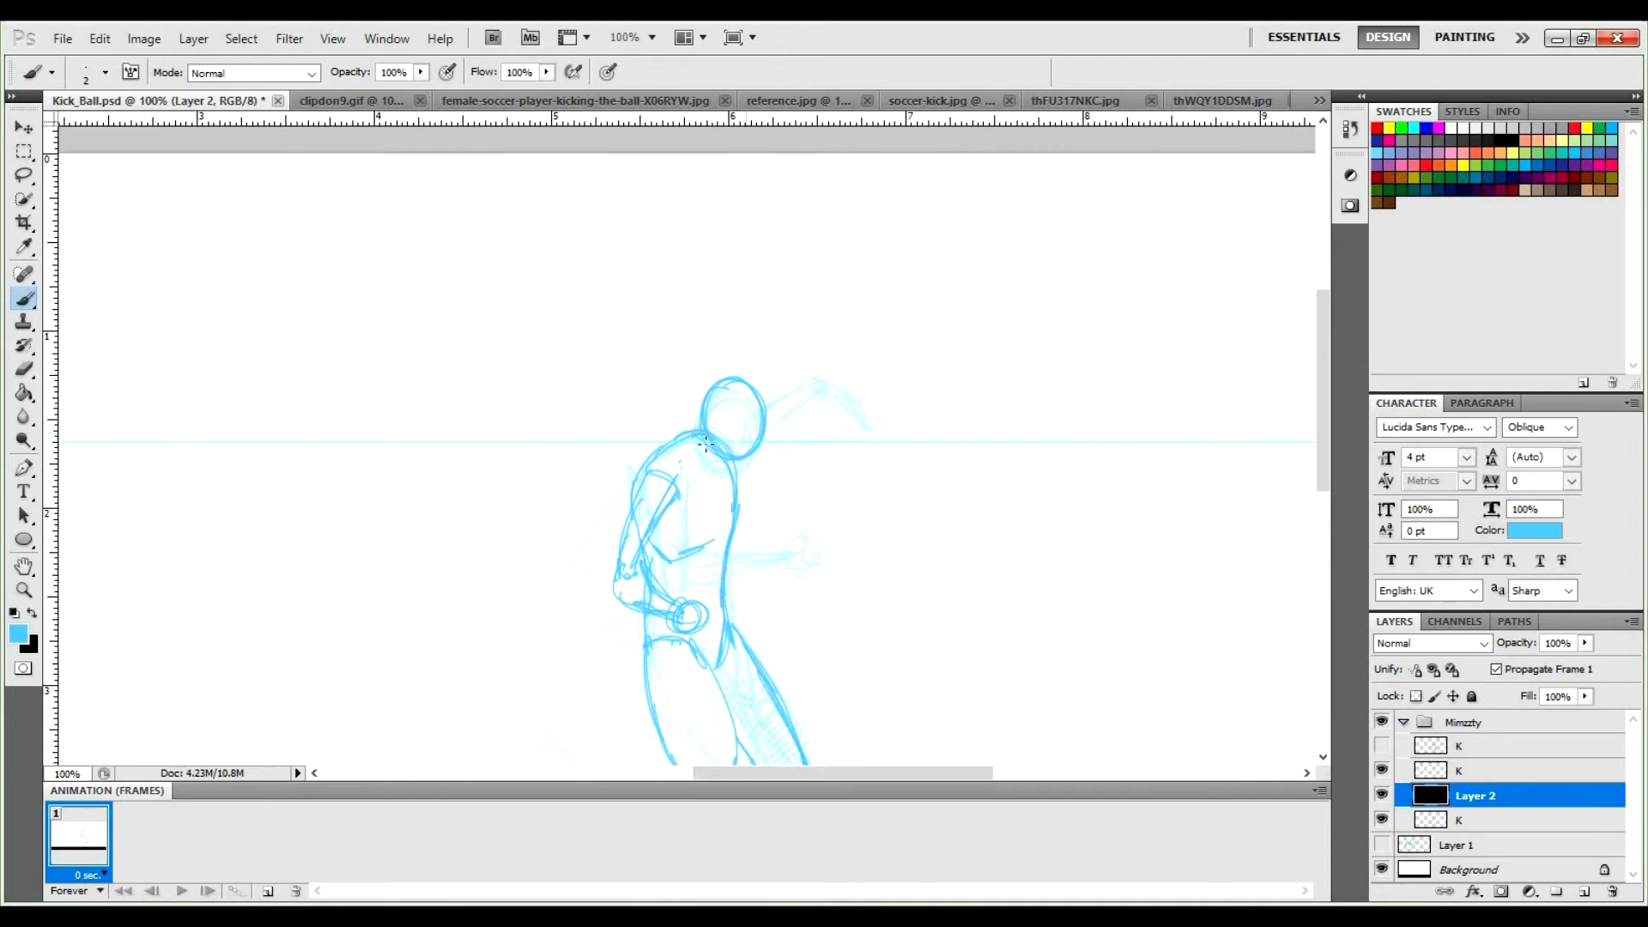
{"action": "left_click_drag", "start_coordinate": [689, 467], "coordinate": [693, 436]}
{"action": "mouse_move", "coordinate": [775, 428]}
{"action": "left_mouse_down"}
{"action": "mouse_move", "coordinate": [766, 454]}
{"action": "mouse_move", "coordinate": [843, 419]}
{"action": "left_mouse_up"}
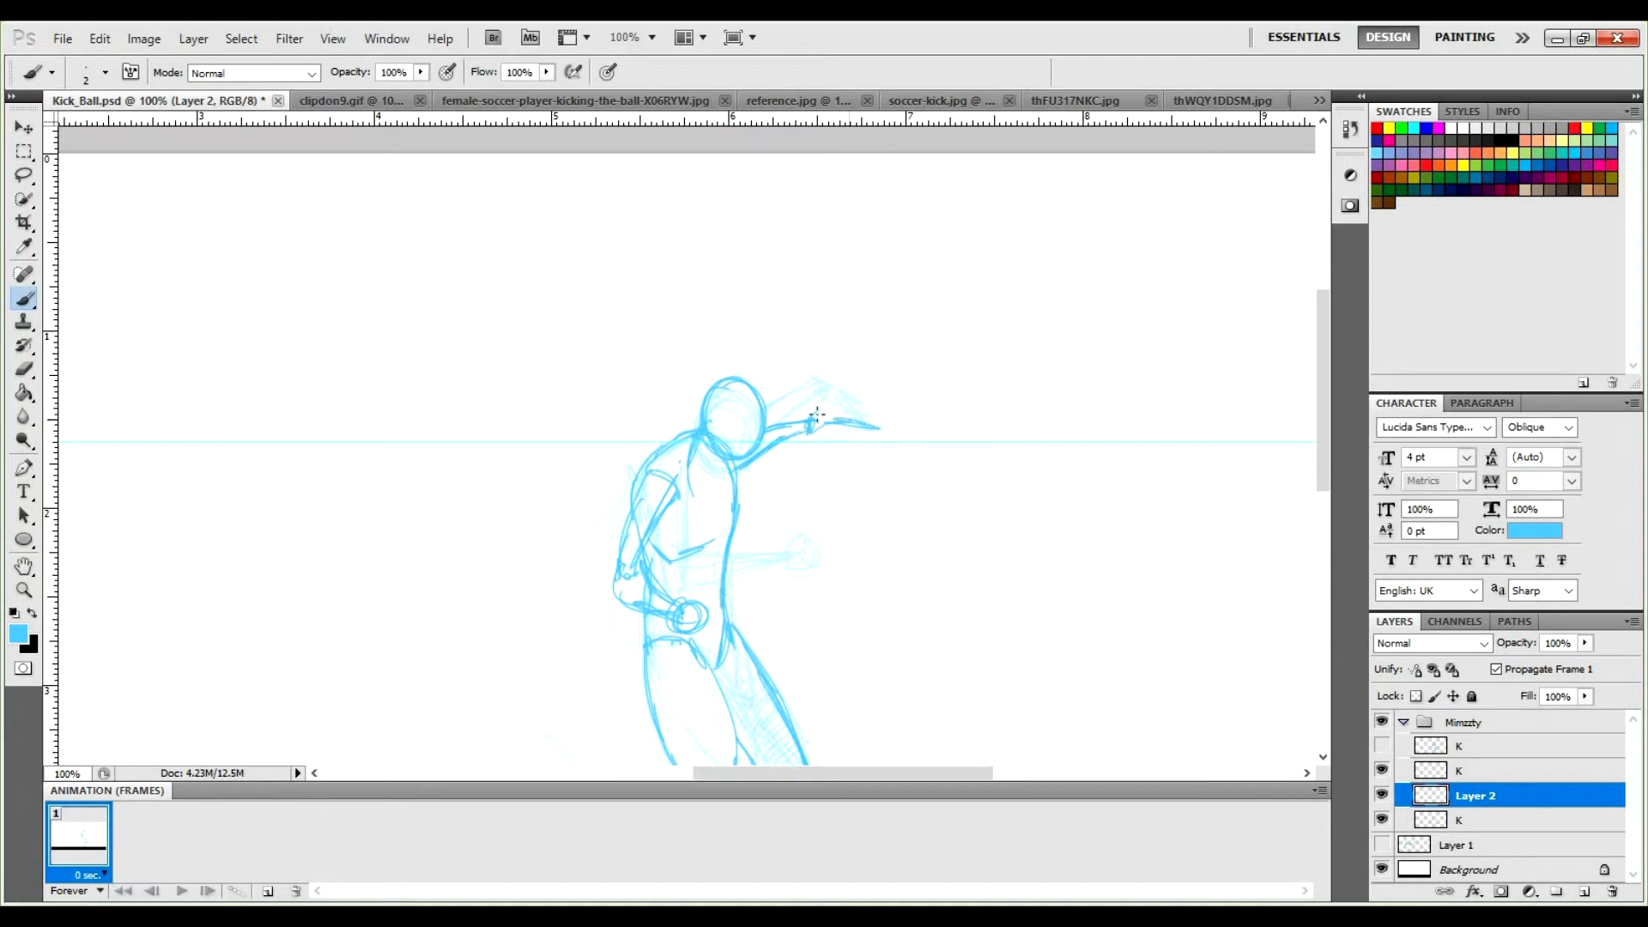
{"action": "key", "text": "e"}
{"action": "mouse_move", "coordinate": [837, 415]}
{"action": "left_mouse_down"}
{"action": "mouse_move", "coordinate": [842, 429]}
{"action": "mouse_move", "coordinate": [782, 424]}
{"action": "mouse_move", "coordinate": [743, 468]}
{"action": "mouse_move", "coordinate": [756, 451]}
{"action": "left_mouse_up"}
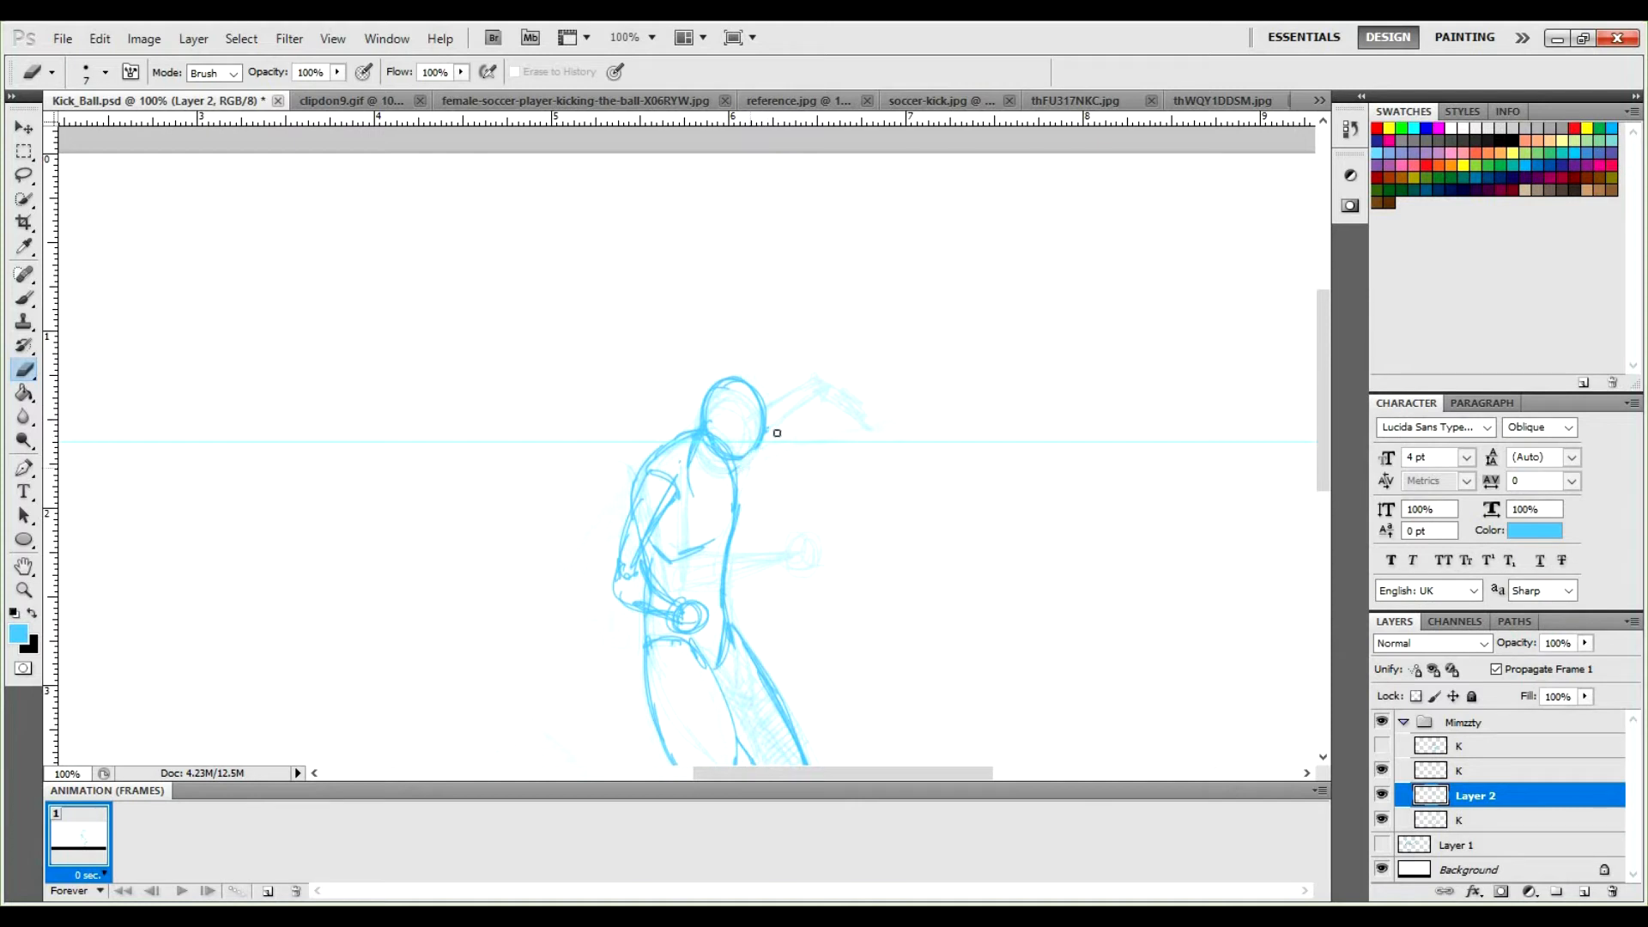
Sketch the far arm reaching forward from the shoulder with a slightly bent elbow and a hand.
{"action": "key", "text": "b"}
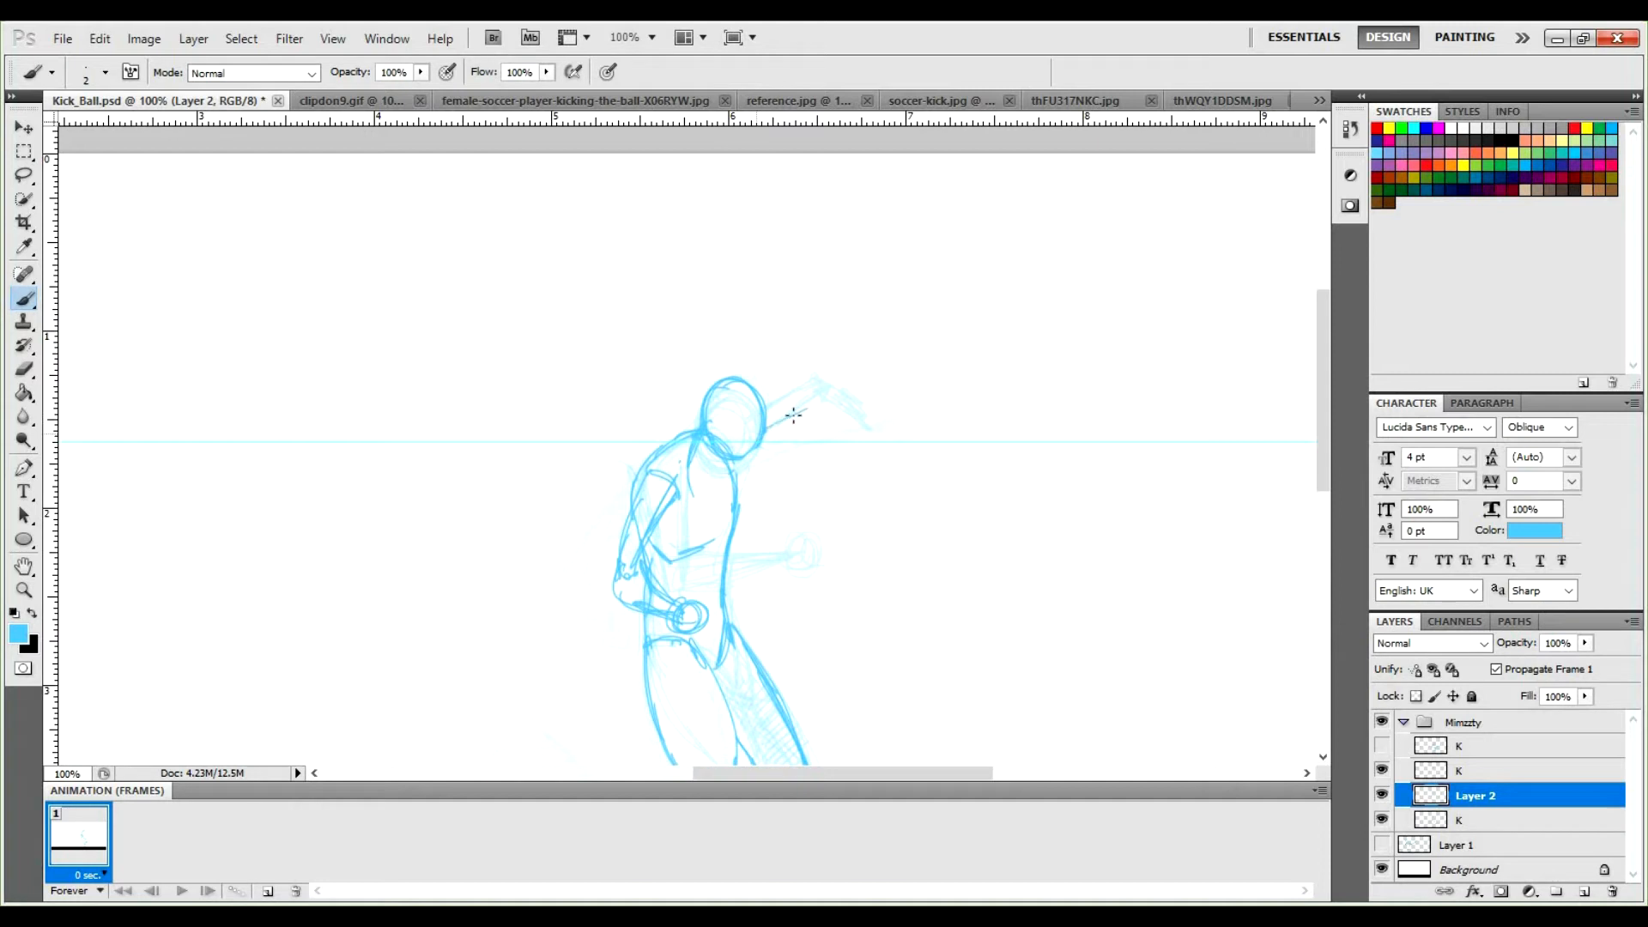
{"action": "left_click_drag", "start_coordinate": [835, 414], "coordinate": [798, 422]}
{"action": "left_click_drag", "start_coordinate": [736, 472], "coordinate": [758, 453]}
{"action": "left_click_drag", "start_coordinate": [835, 408], "coordinate": [893, 432]}
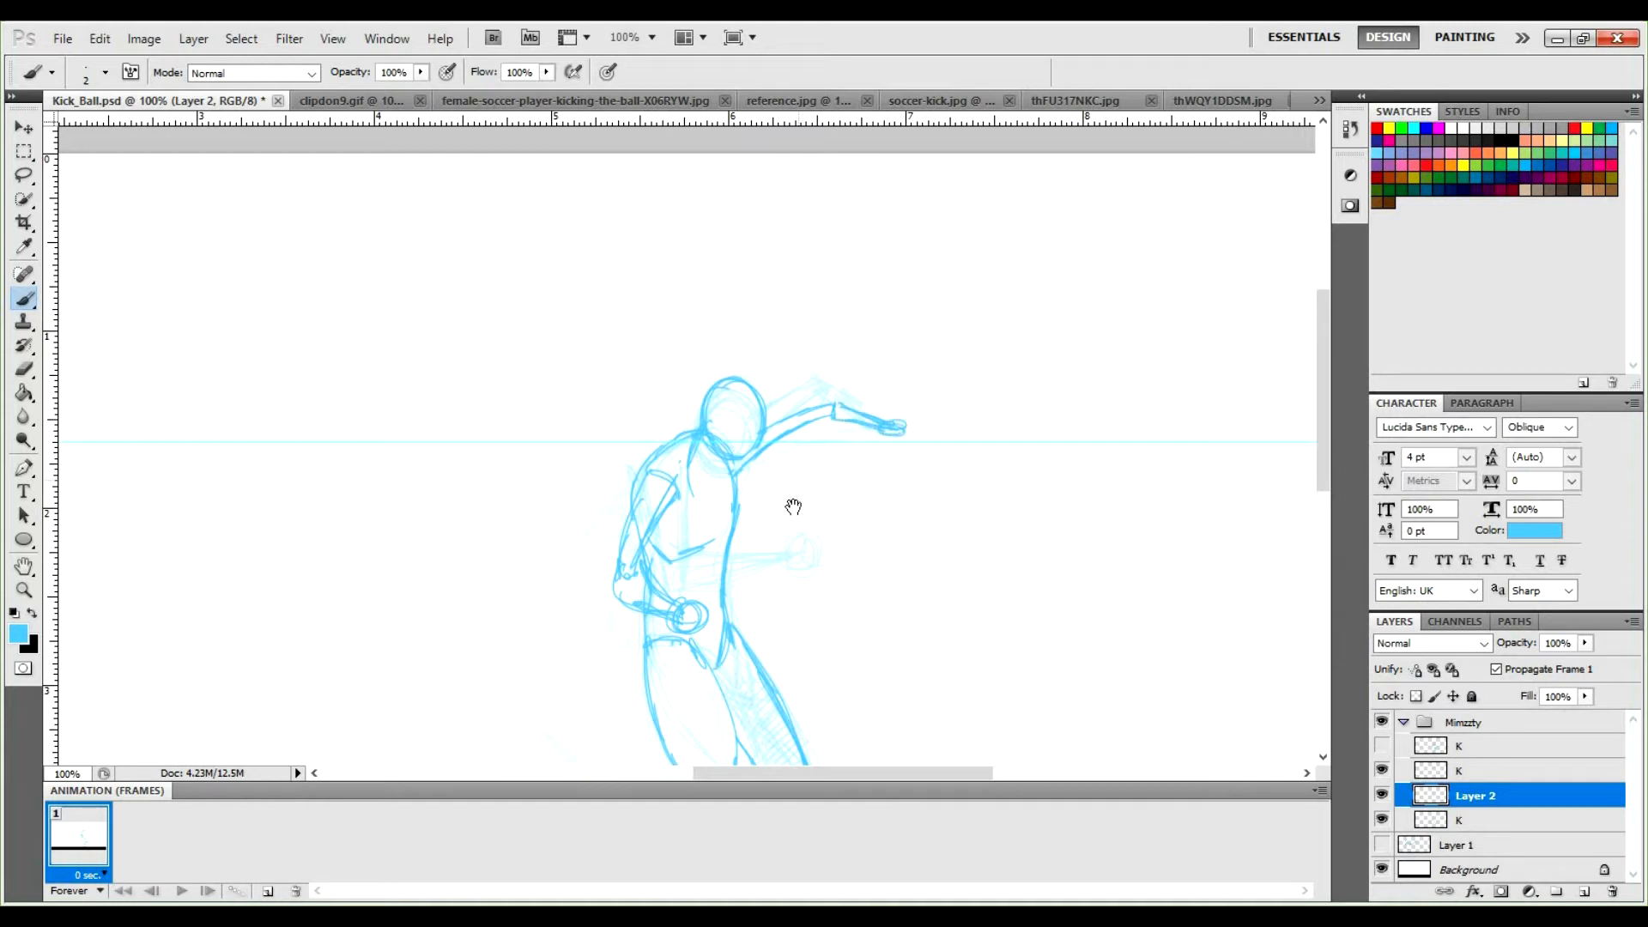
Shade the supporting leg and its foot with hatching strokes to mark it as the far leg.
{"action": "left_click_drag", "start_coordinate": [793, 506], "coordinate": [905, 289]}
{"action": "left_click_drag", "start_coordinate": [804, 446], "coordinate": [806, 432]}
{"action": "mouse_move", "coordinate": [902, 474]}
{"action": "left_mouse_down"}
{"action": "mouse_move", "coordinate": [825, 436]}
{"action": "mouse_move", "coordinate": [820, 457]}
{"action": "left_mouse_up"}
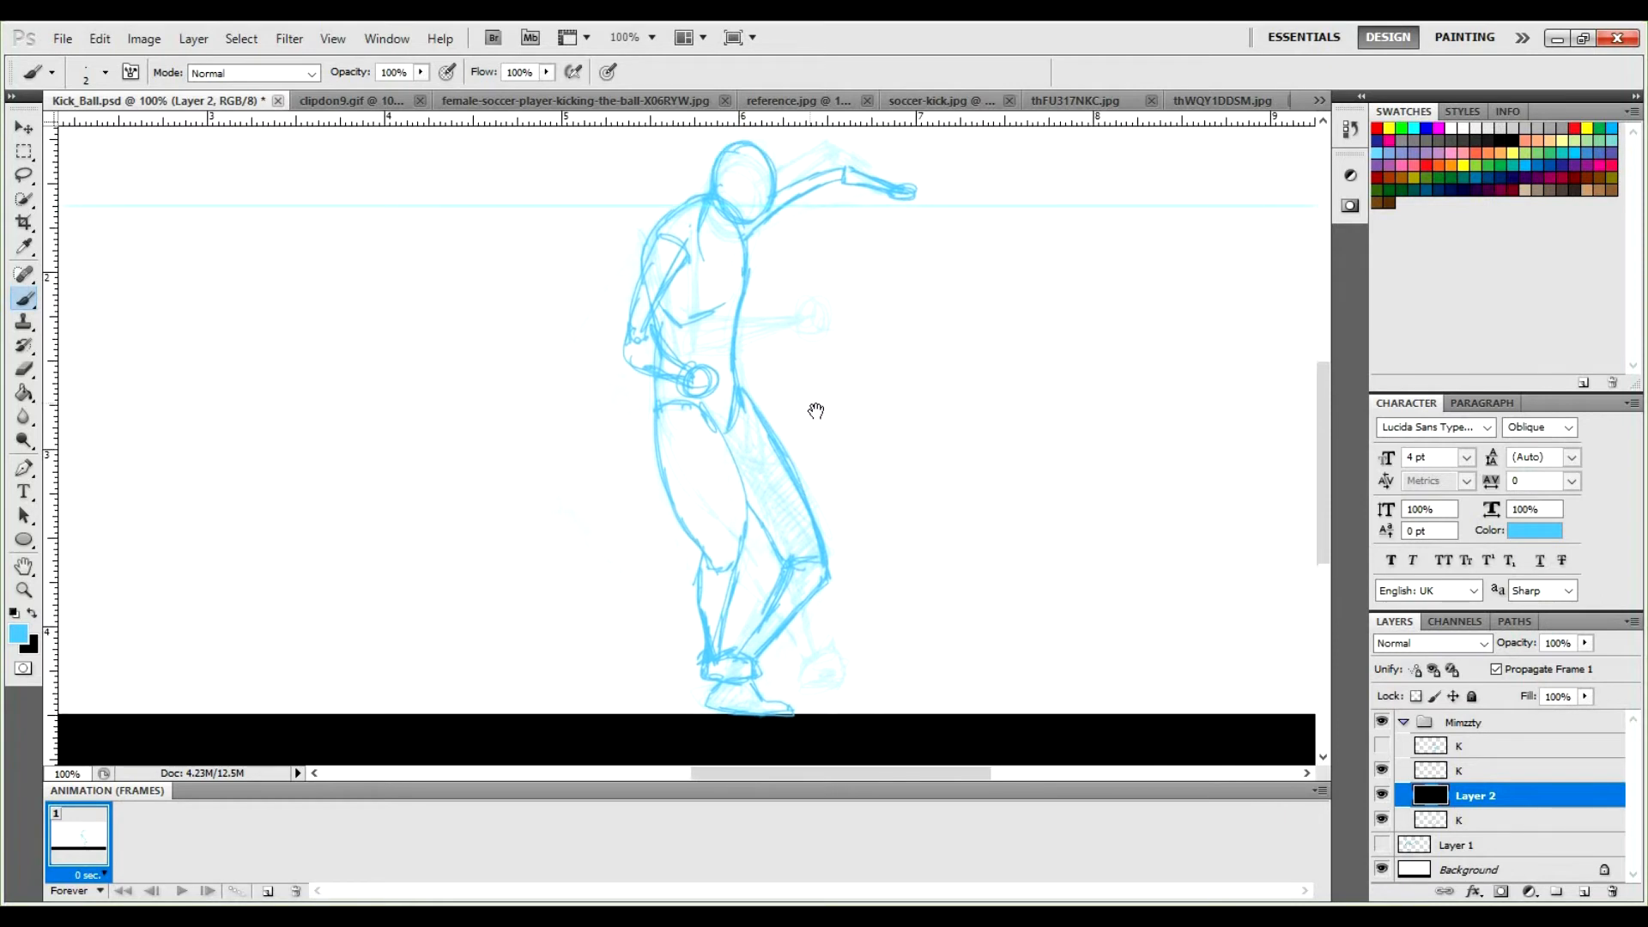
{"action": "left_click_drag", "start_coordinate": [813, 394], "coordinate": [810, 427]}
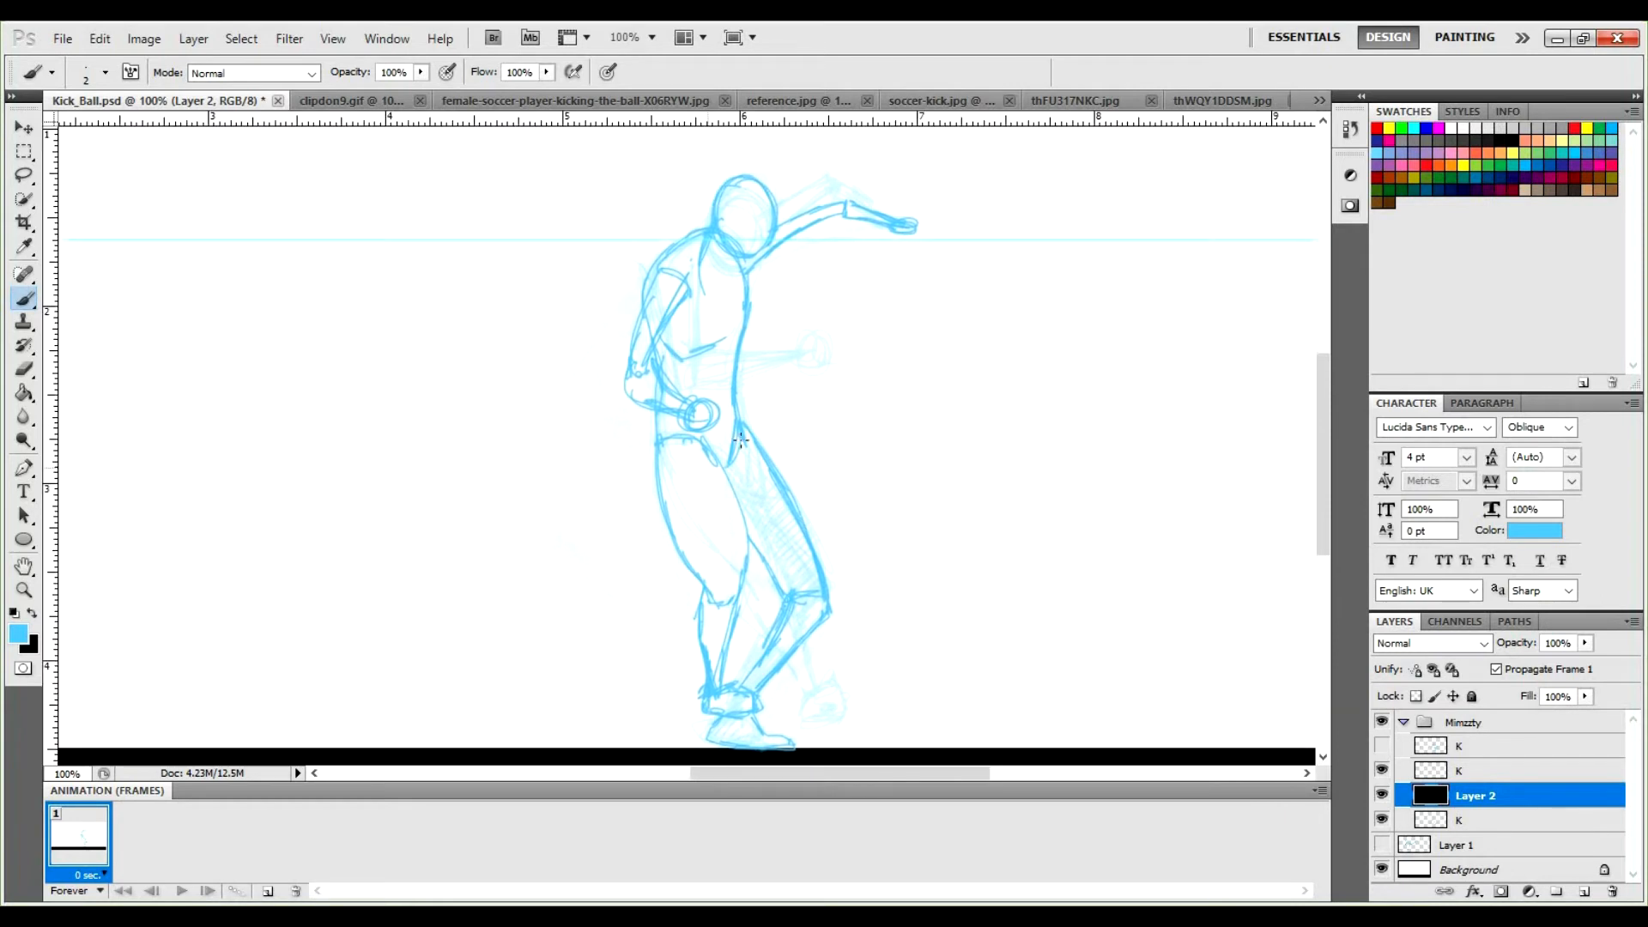
{"action": "mouse_move", "coordinate": [748, 443]}
{"action": "left_mouse_down"}
{"action": "mouse_move", "coordinate": [738, 496]}
{"action": "mouse_move", "coordinate": [764, 492]}
{"action": "mouse_move", "coordinate": [764, 535]}
{"action": "mouse_move", "coordinate": [799, 526]}
{"action": "mouse_move", "coordinate": [778, 560]}
{"action": "mouse_move", "coordinate": [814, 567]}
{"action": "mouse_move", "coordinate": [791, 592]}
{"action": "mouse_move", "coordinate": [811, 599]}
{"action": "mouse_move", "coordinate": [801, 615]}
{"action": "mouse_move", "coordinate": [818, 610]}
{"action": "mouse_move", "coordinate": [745, 685]}
{"action": "mouse_move", "coordinate": [753, 701]}
{"action": "mouse_move", "coordinate": [753, 651]}
{"action": "mouse_move", "coordinate": [796, 591]}
{"action": "mouse_move", "coordinate": [867, 587]}
{"action": "left_mouse_up"}
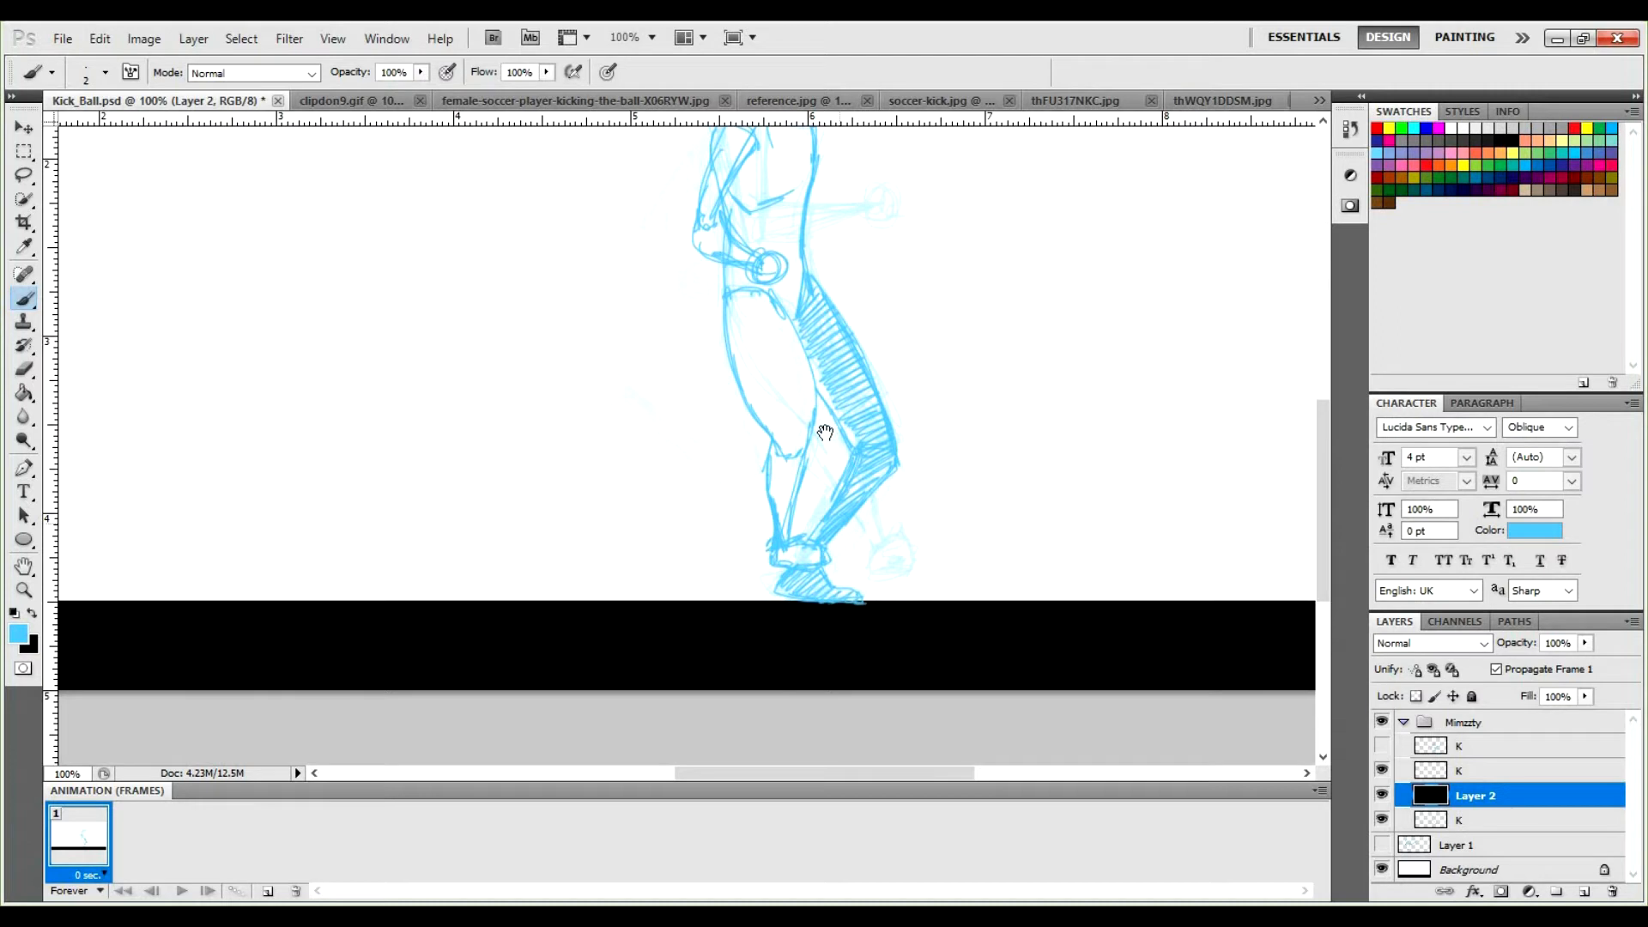
Rename Layer 2, which holds the in-between pose, as I.
{"action": "mouse_move", "coordinate": [861, 482]}
{"action": "left_mouse_down"}
{"action": "mouse_move", "coordinate": [848, 676]}
{"action": "mouse_move", "coordinate": [801, 485]}
{"action": "left_mouse_up"}
{"action": "key", "text": "z"}
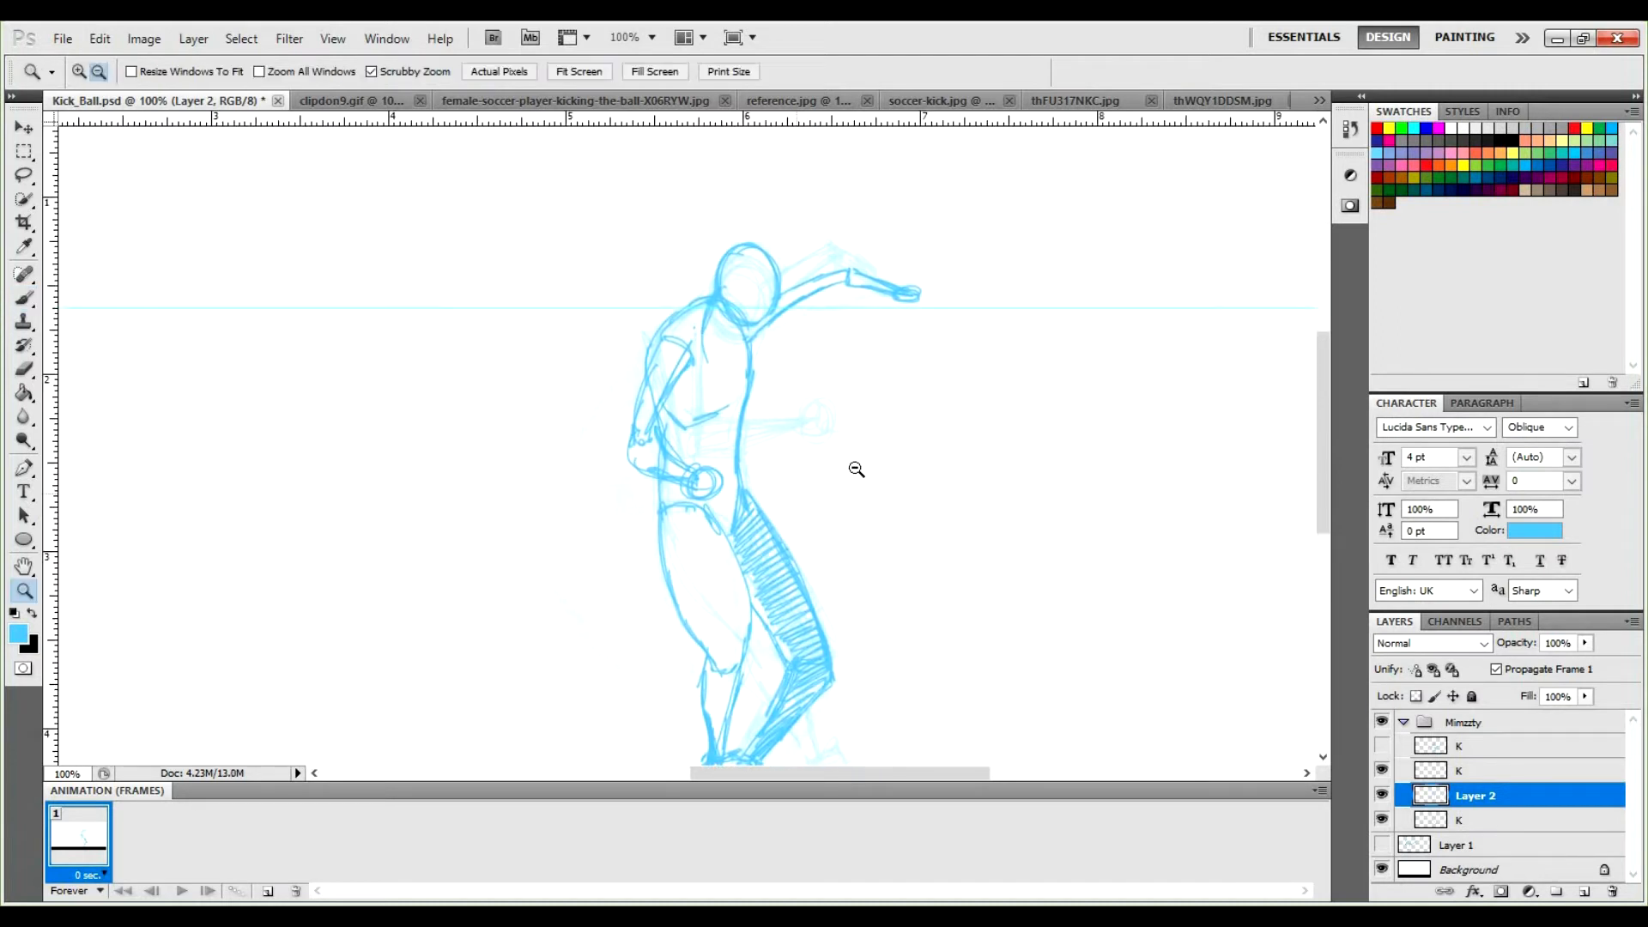
{"action": "left_click", "coordinate": [837, 485], "text": "alt"}
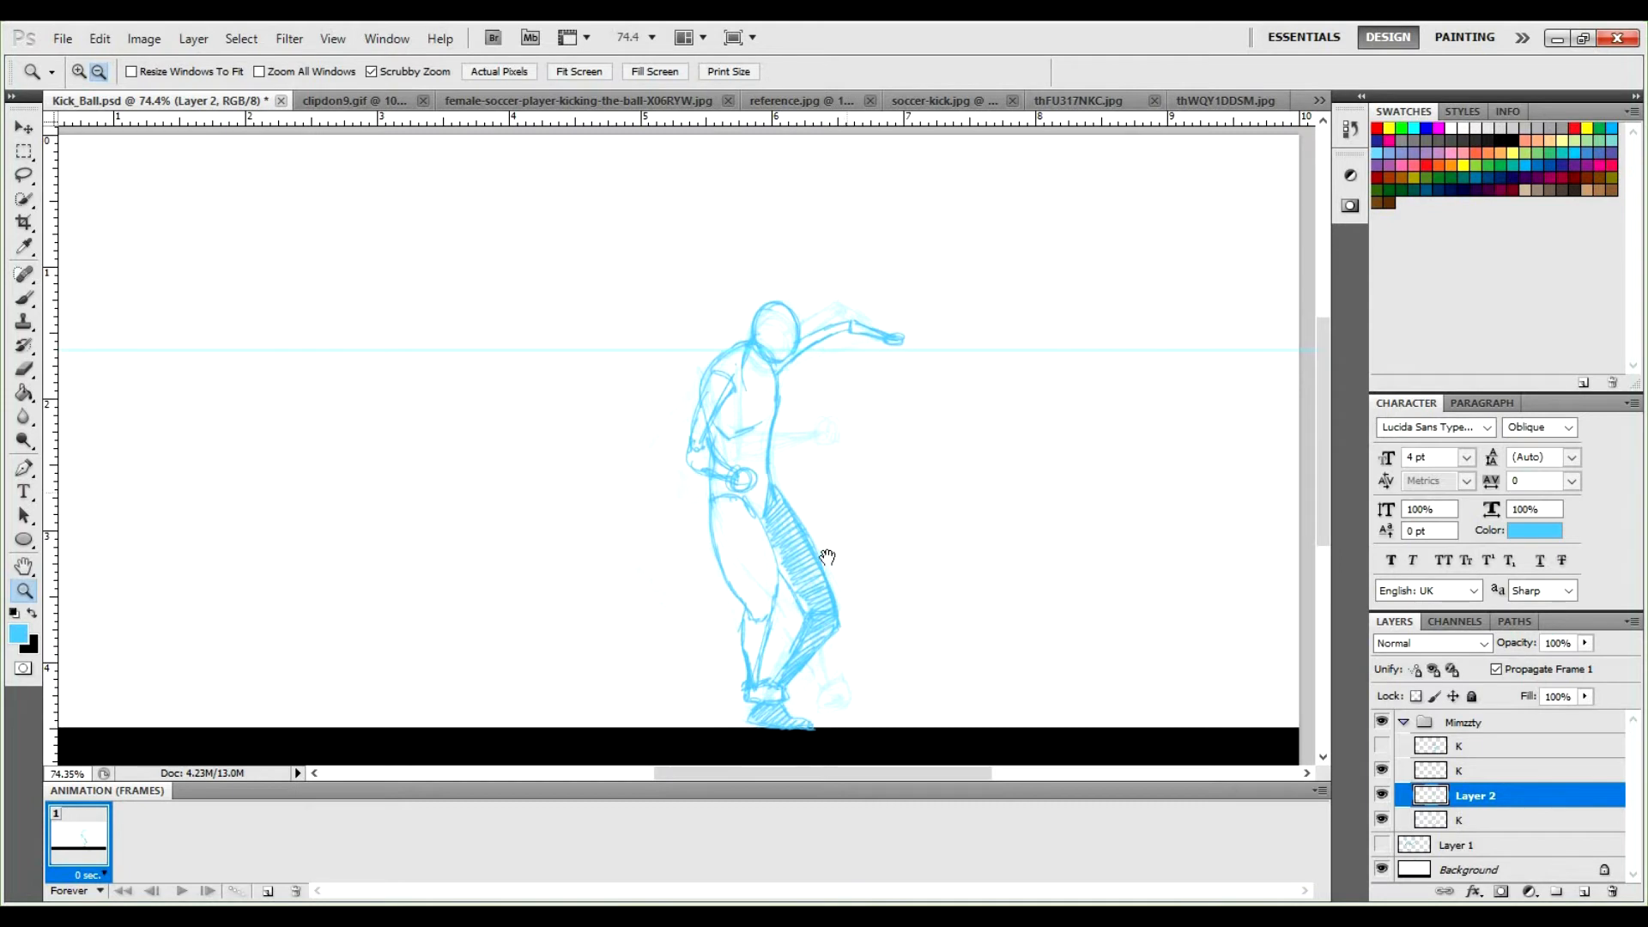
{"action": "left_click_drag", "start_coordinate": [841, 526], "coordinate": [830, 522]}
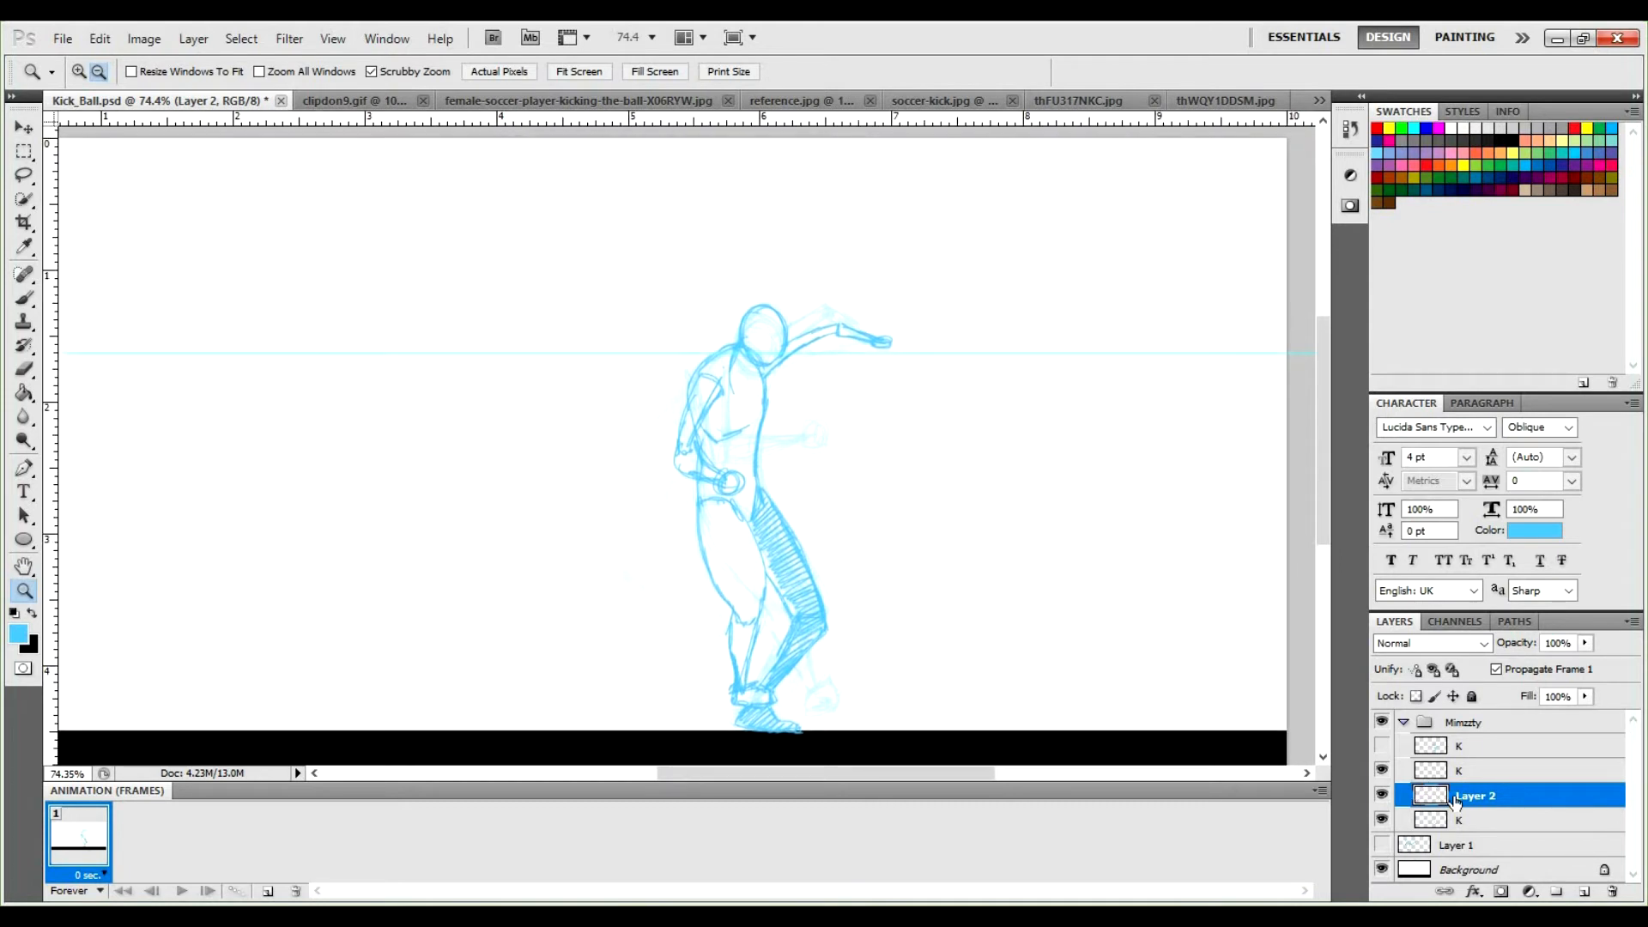
{"action": "double_click", "coordinate": [1510, 797]}
{"action": "key", "text": "BackSpace"}
{"action": "type", "text": "I"}
{"action": "key", "text": "Return"}
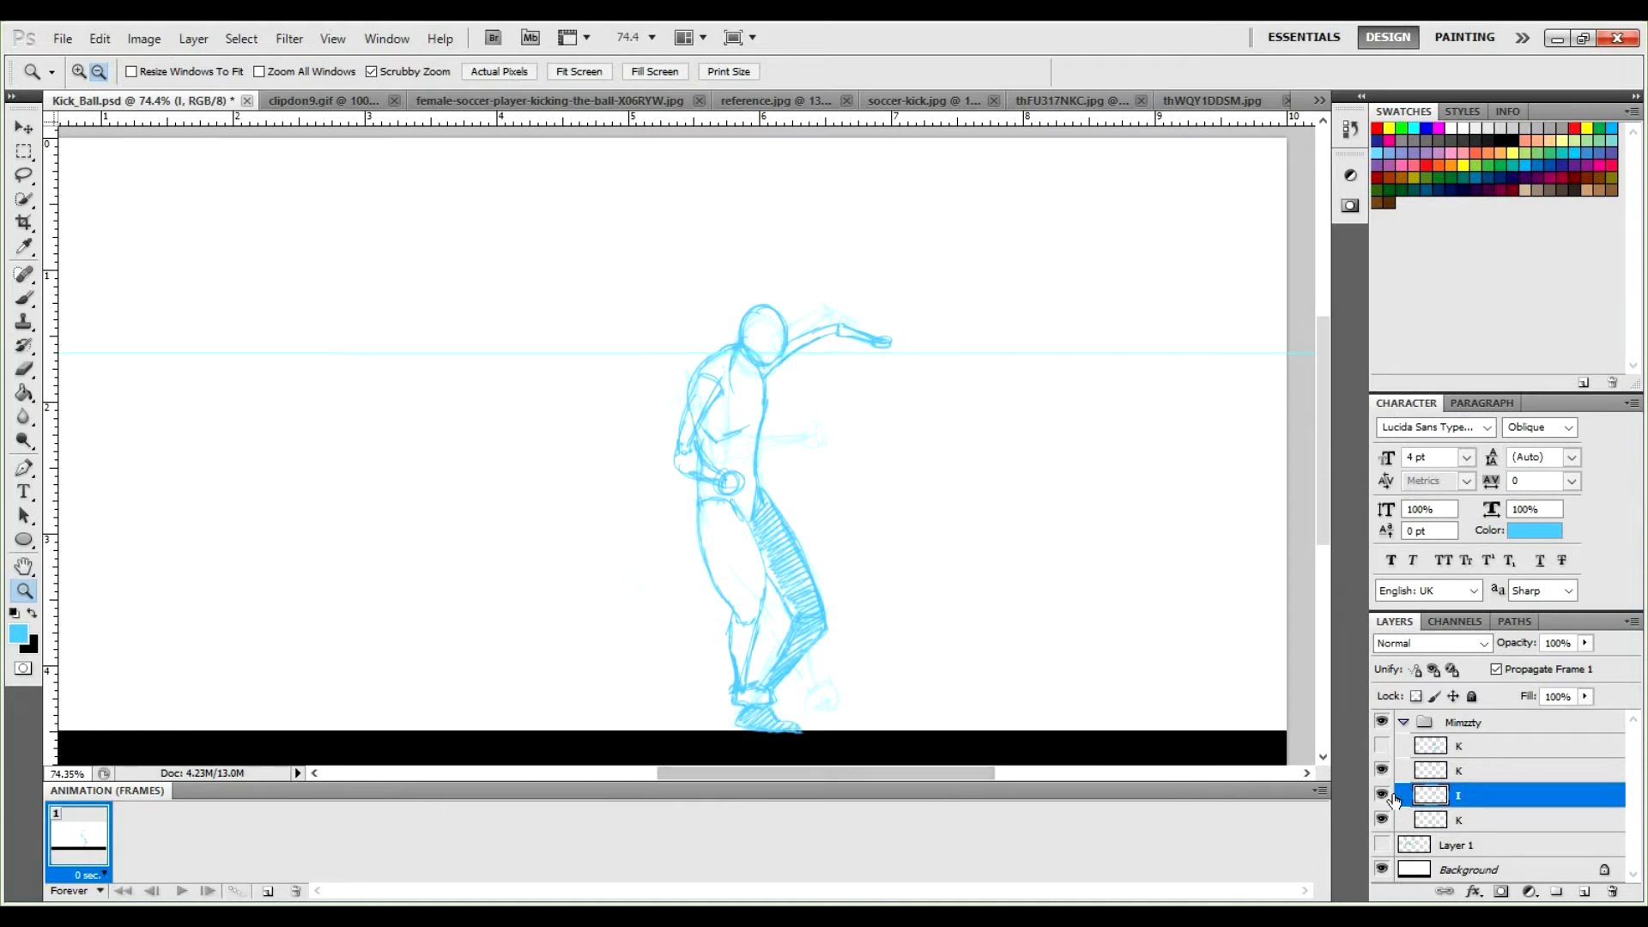
Restore the two lower K layers and the I layer between them to 100% opacity.
{"action": "left_click", "coordinate": [1463, 817]}
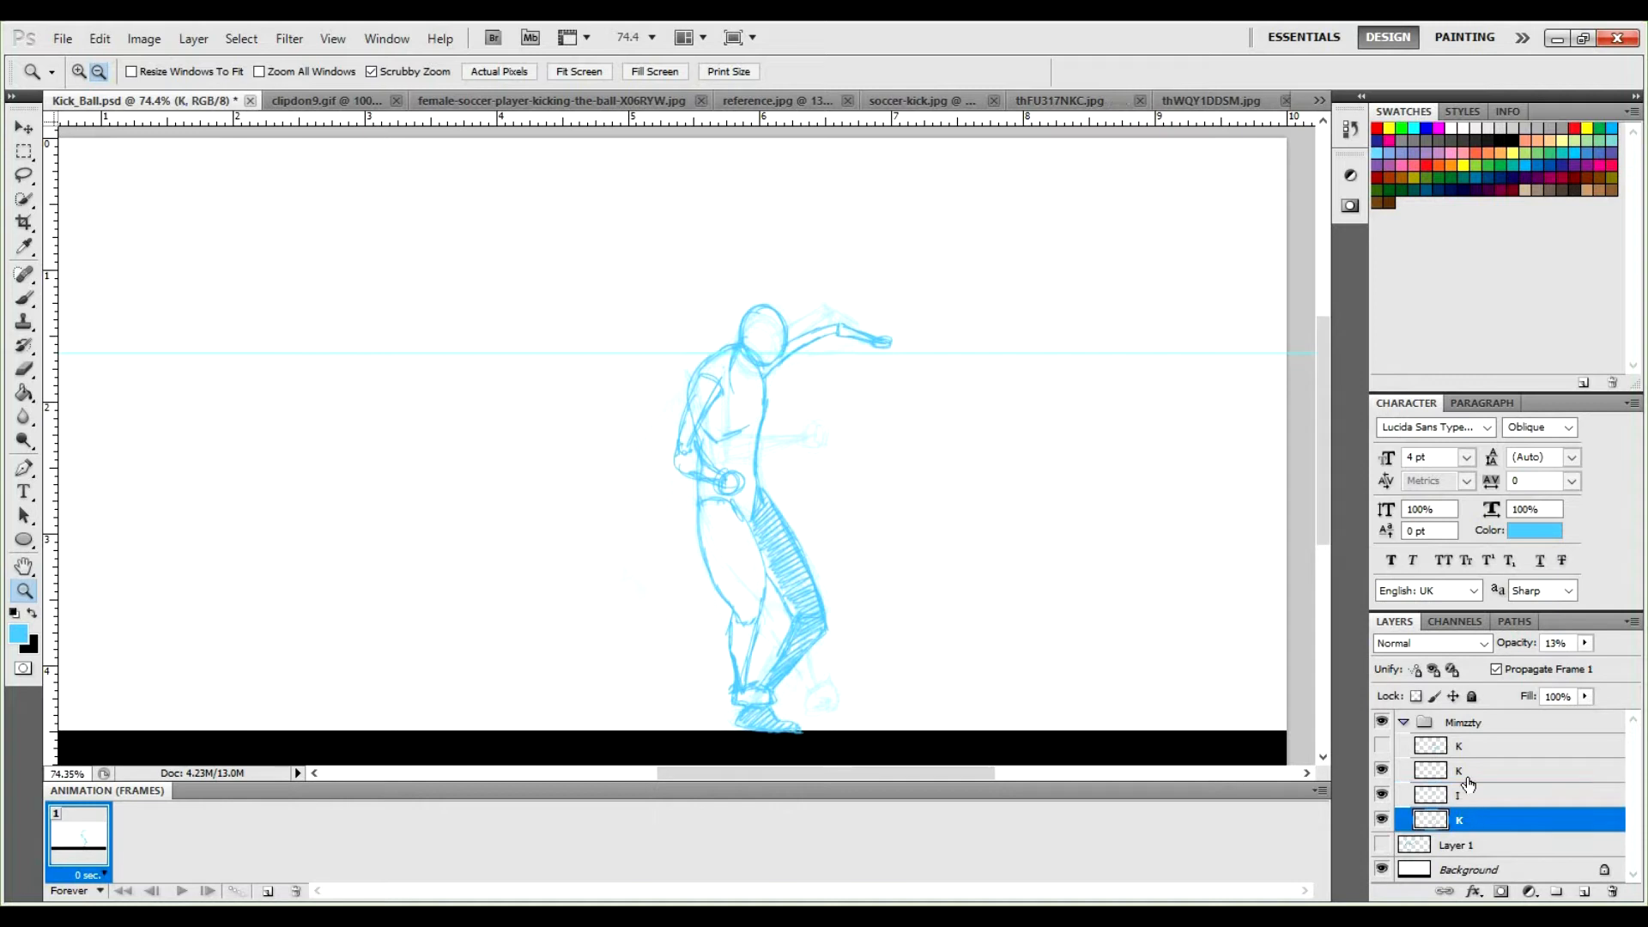
{"action": "left_click", "coordinate": [1465, 776], "text": "shift"}
{"action": "left_click", "coordinate": [1585, 645]}
{"action": "left_click_drag", "start_coordinate": [1562, 664], "coordinate": [1642, 664]}
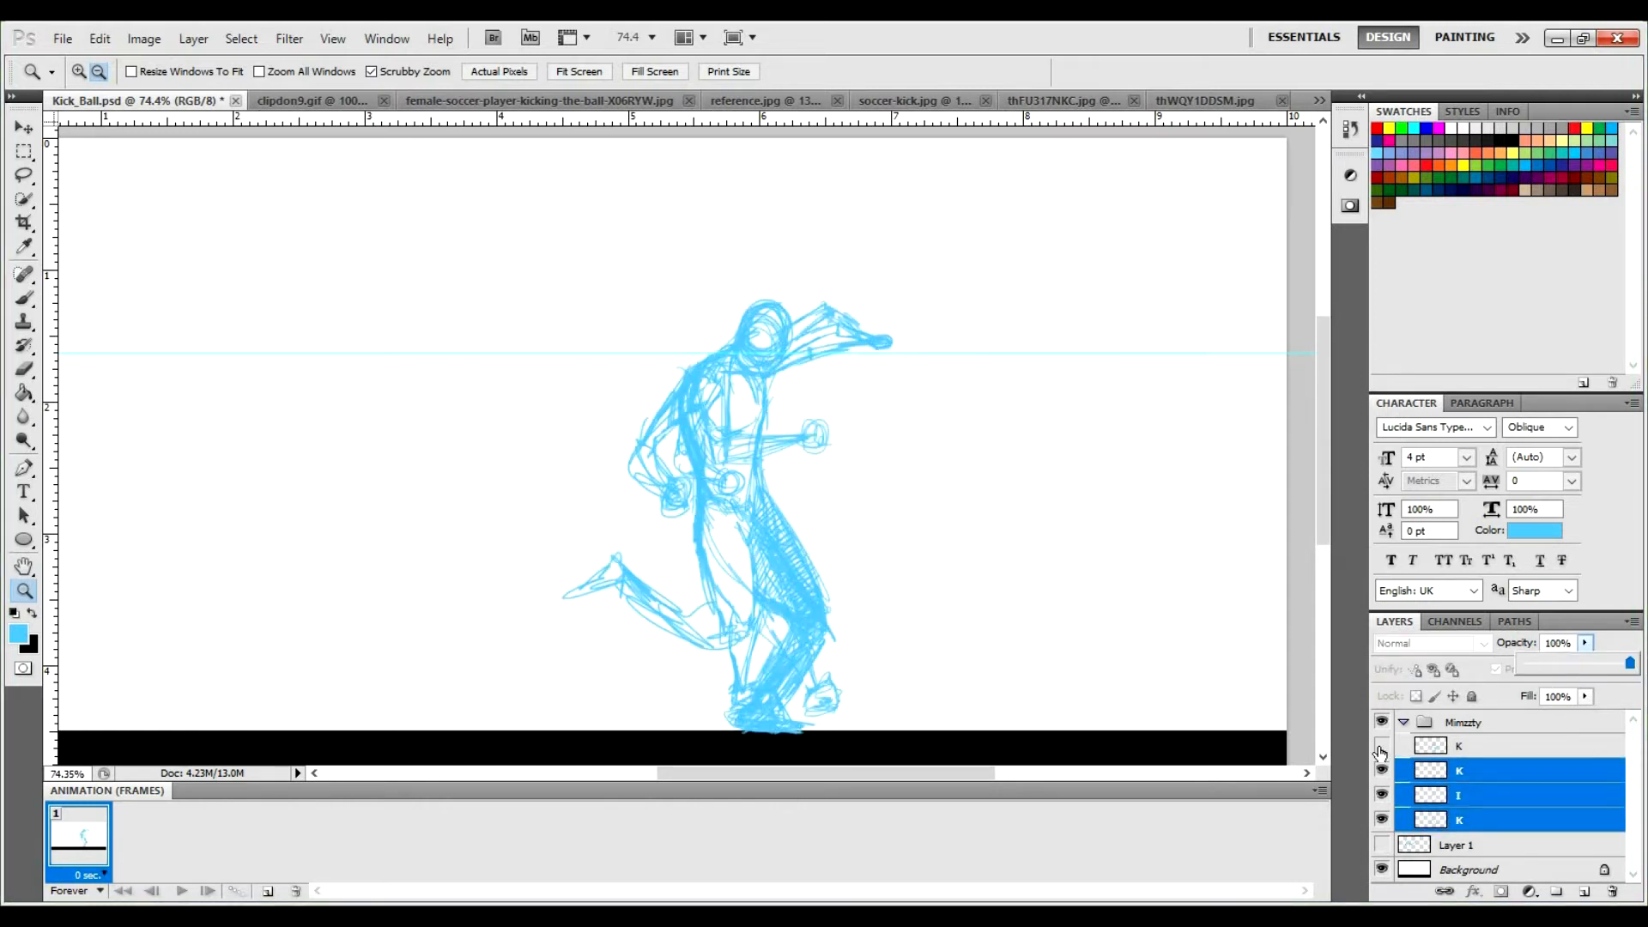
Step through the poses by showing one layer at a time from the lowest K upward, leaving only the topmost K visible.
{"action": "left_click_drag", "start_coordinate": [1381, 770], "coordinate": [1382, 824]}
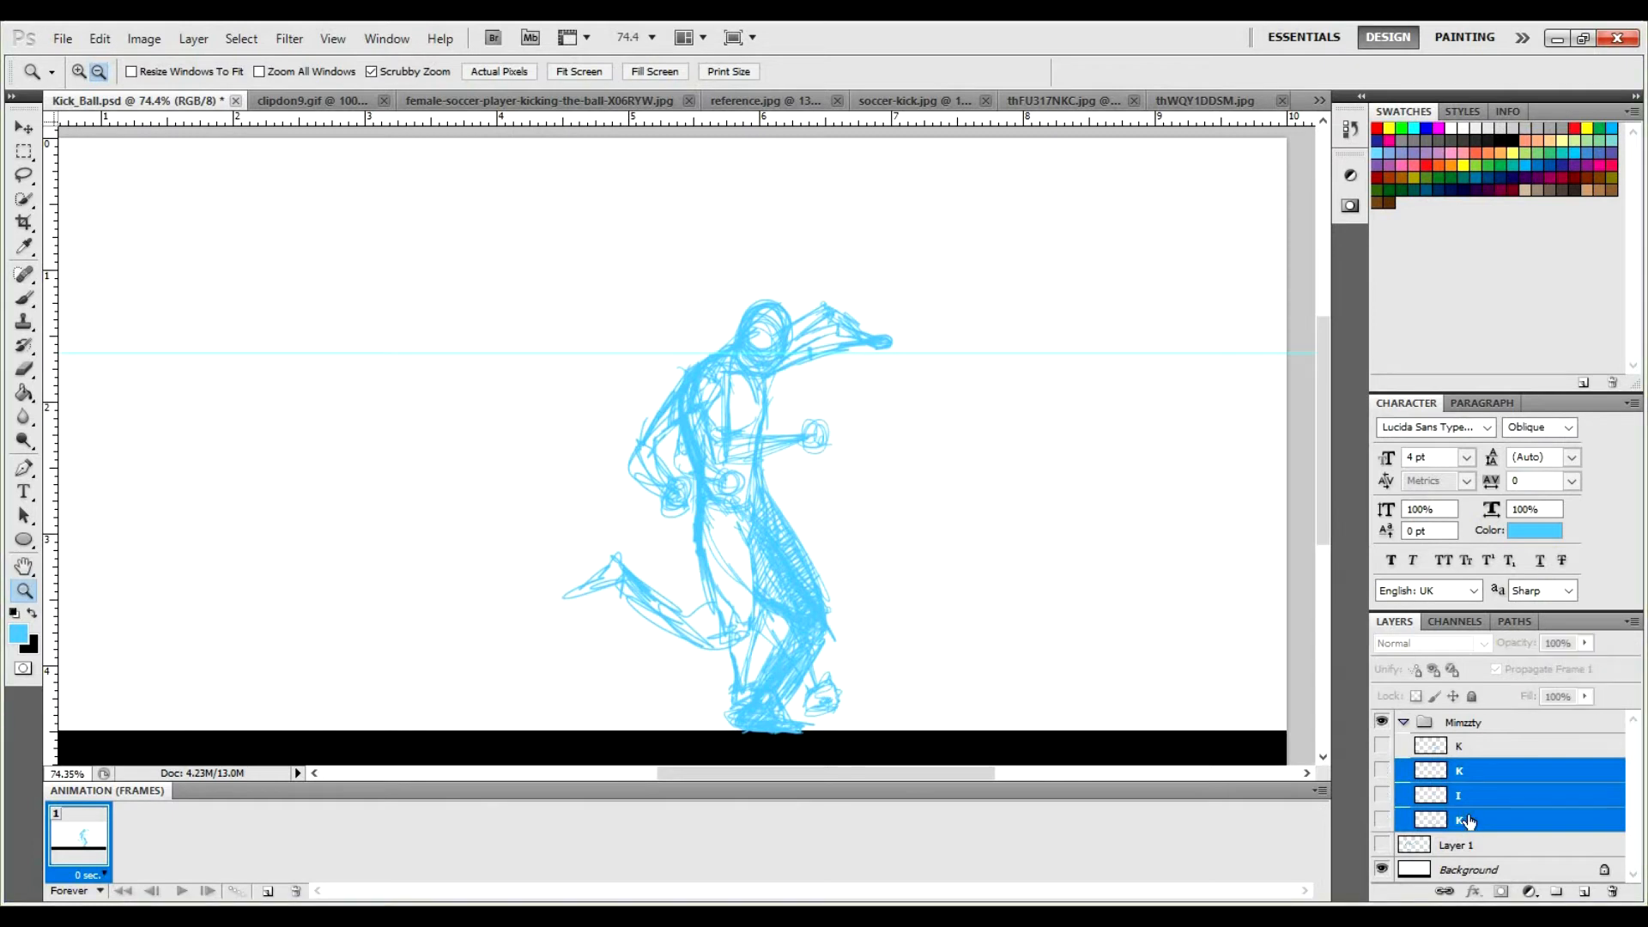
{"action": "left_click", "coordinate": [1382, 824]}
{"action": "left_click", "coordinate": [1382, 796]}
{"action": "left_click", "coordinate": [1381, 821]}
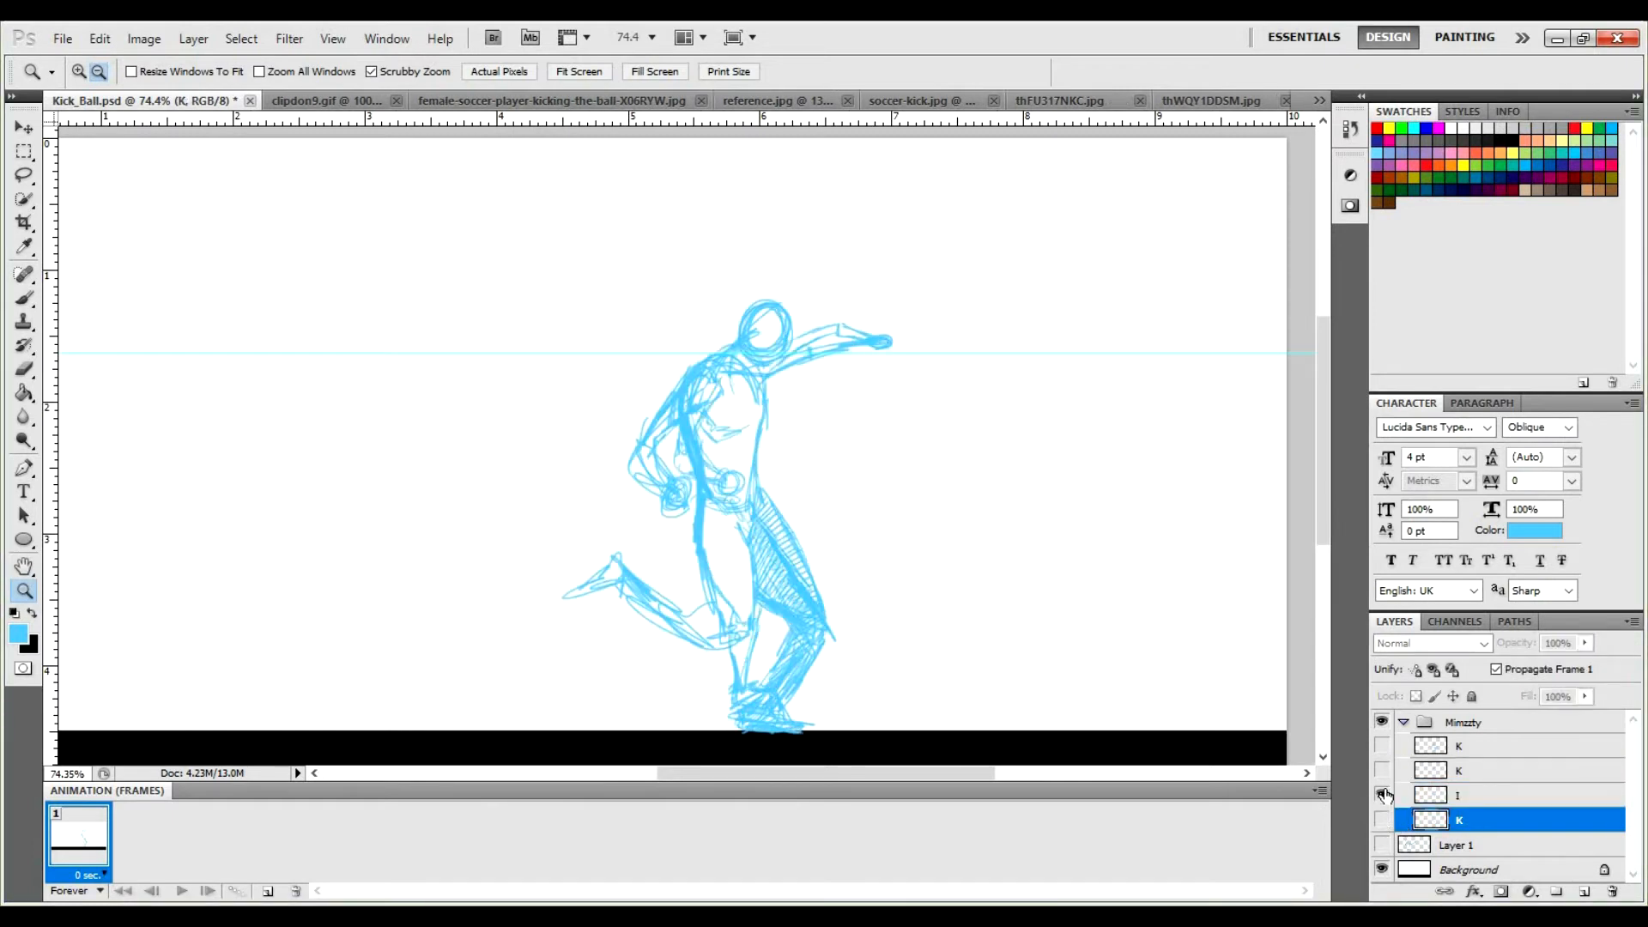
{"action": "left_click", "coordinate": [1381, 770]}
{"action": "left_click", "coordinate": [1380, 794]}
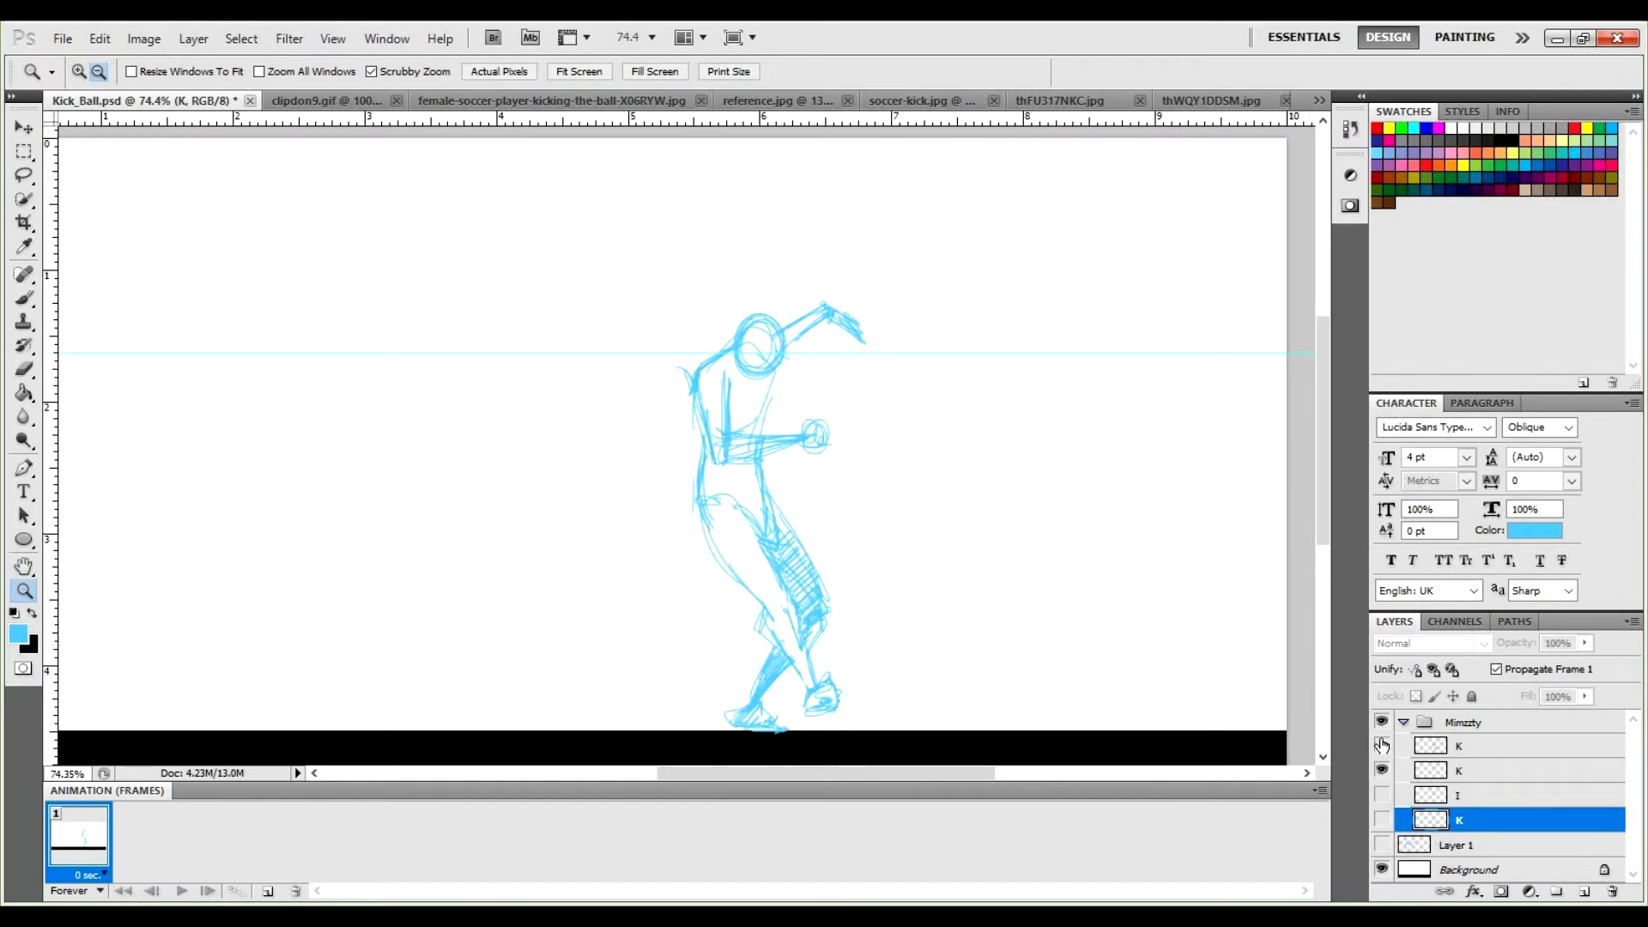
{"action": "left_click", "coordinate": [1382, 746]}
{"action": "left_click", "coordinate": [1381, 771]}
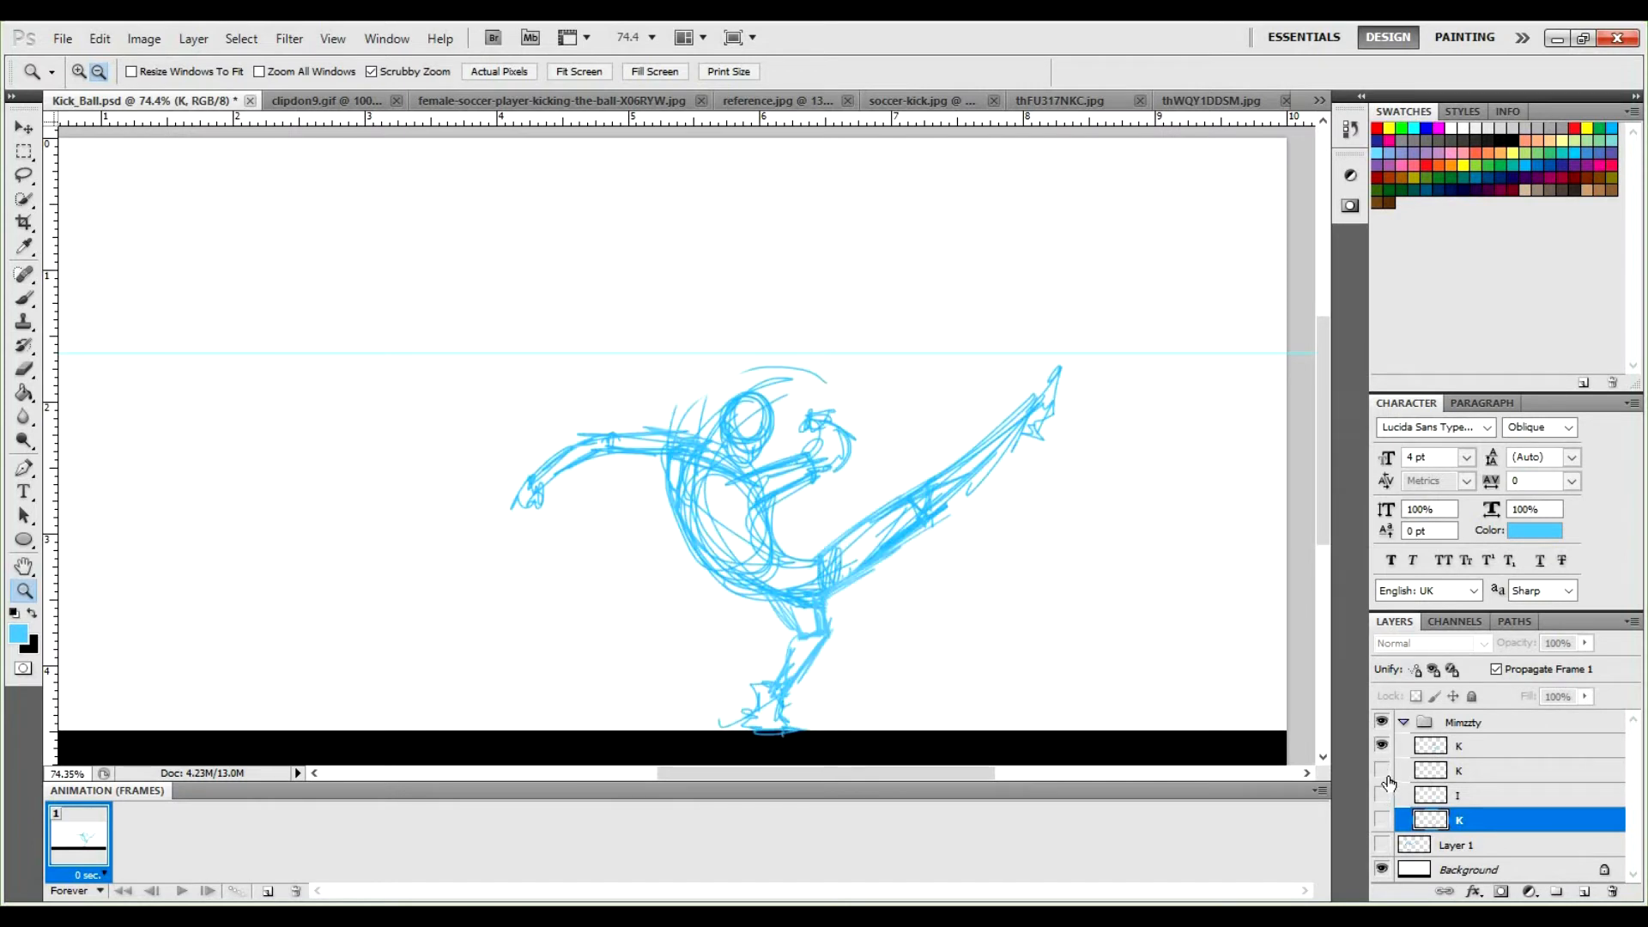
Show the second K layer alongside the topmost K and lower the opacity of both to 21%.
{"action": "left_click", "coordinate": [1381, 771]}
{"action": "left_click", "coordinate": [1464, 771]}
{"action": "left_click", "coordinate": [1463, 748], "text": "shift"}
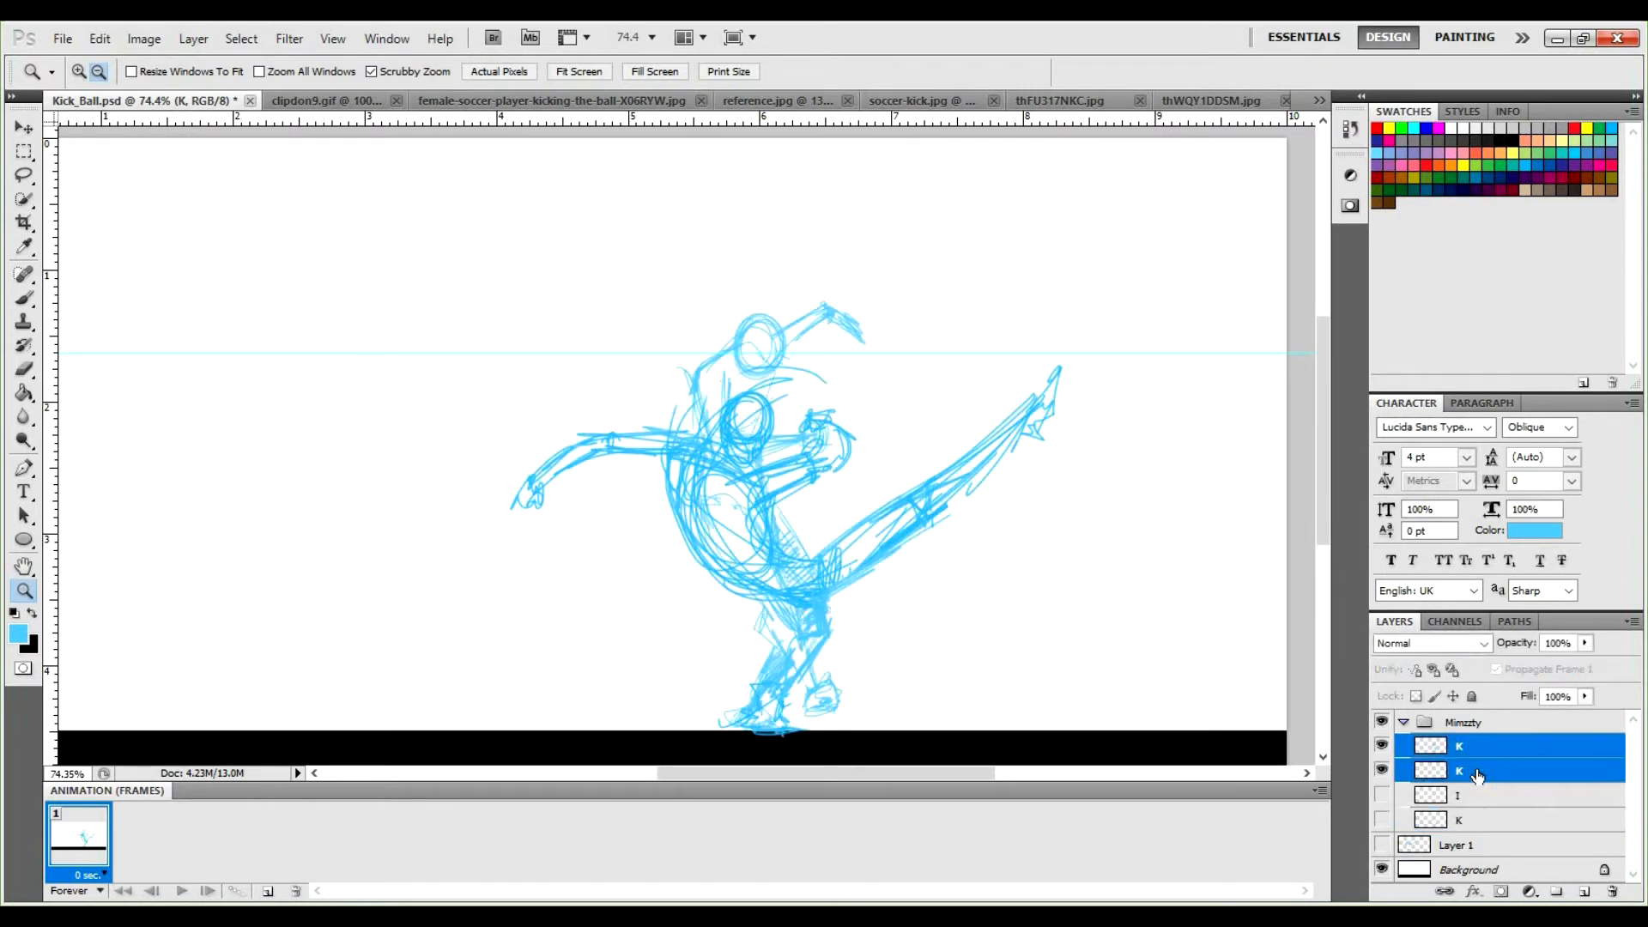
{"action": "left_click_drag", "start_coordinate": [1584, 643], "coordinate": [1502, 672]}
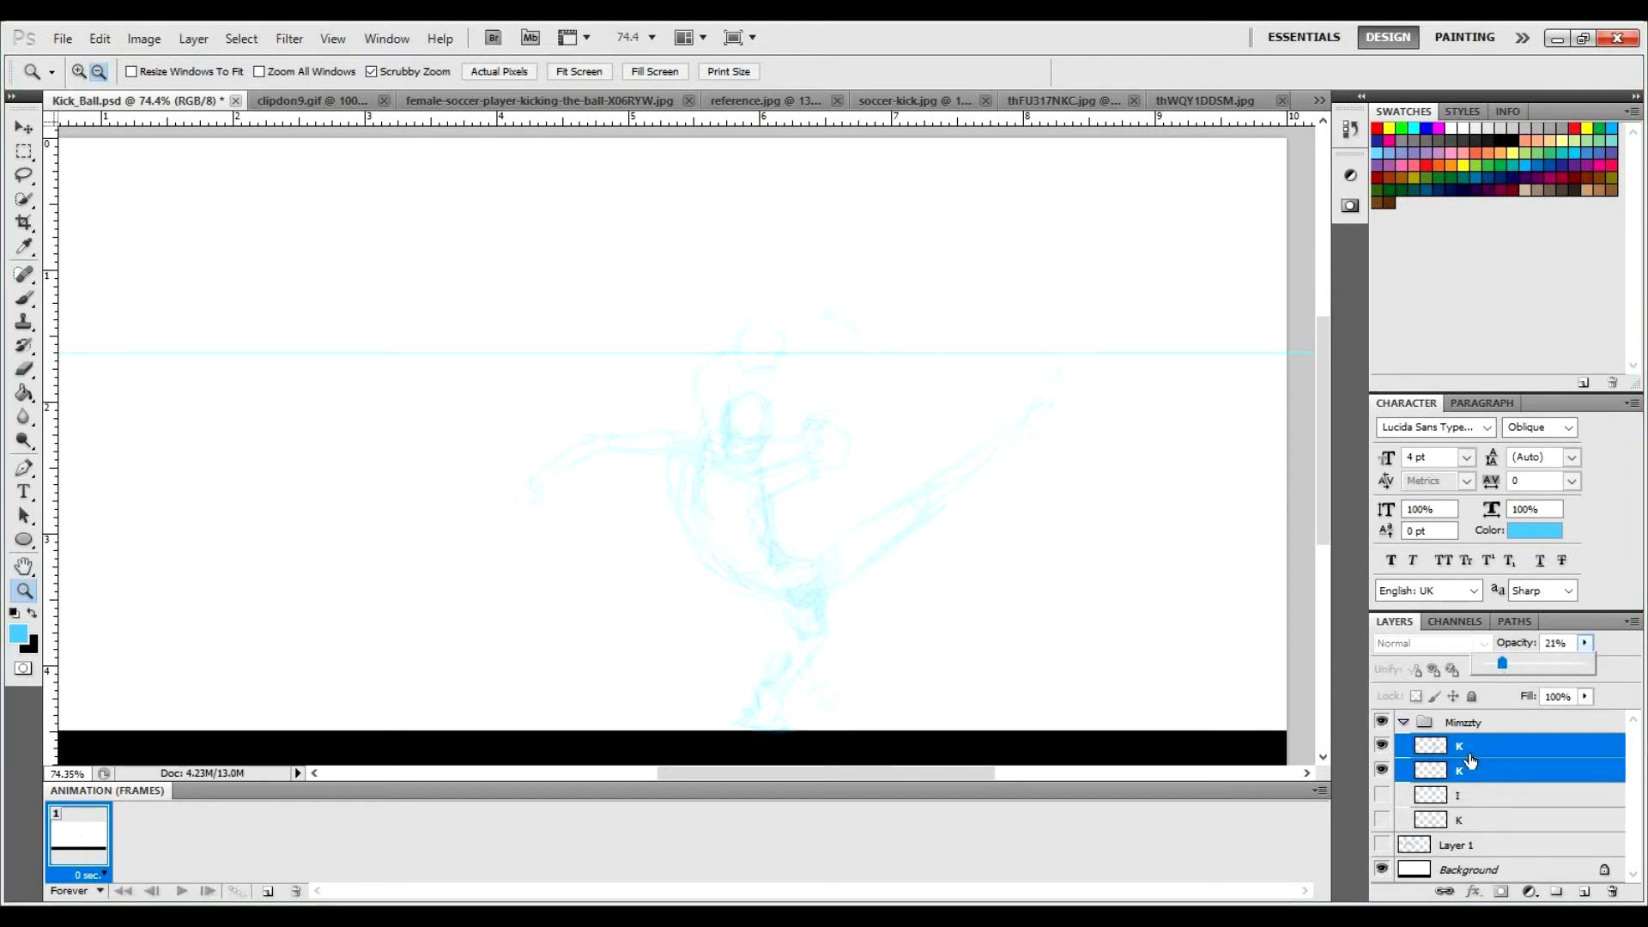
Reduce the opacity of the topmost K layer, the high kick pose, to about 12%.
{"action": "left_click", "coordinate": [1483, 746]}
{"action": "left_click", "coordinate": [1584, 644]}
{"action": "left_click_drag", "start_coordinate": [1549, 661], "coordinate": [1539, 660]}
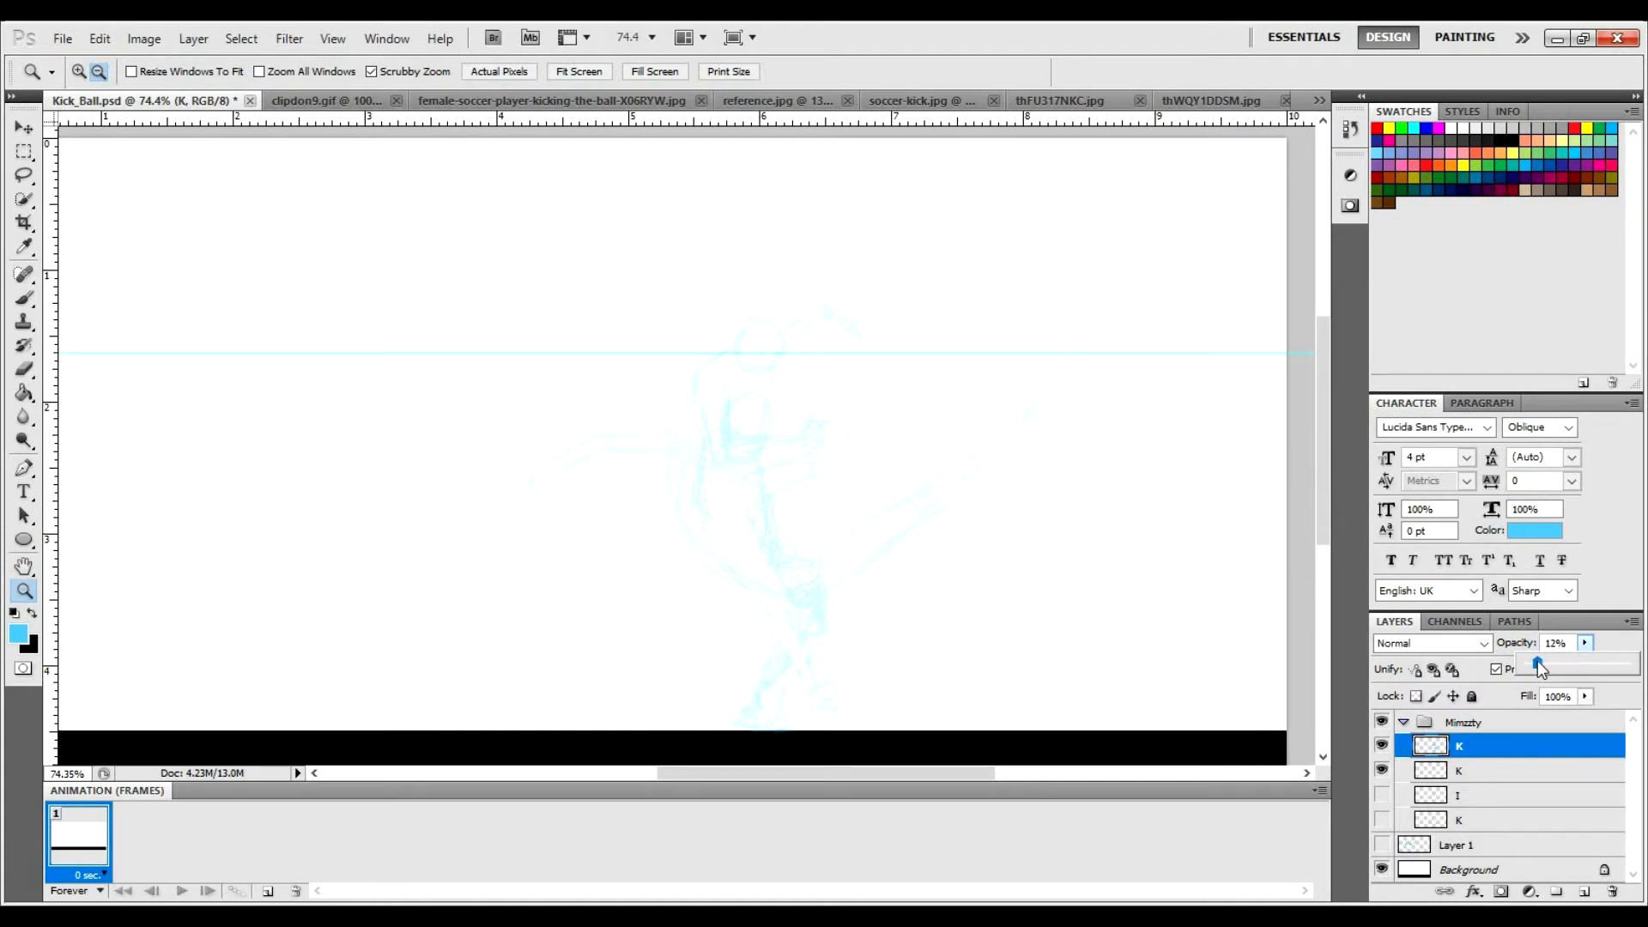
Add a new layer directly above the second K layer and name it I.
{"action": "left_click", "coordinate": [1498, 777]}
{"action": "left_click", "coordinate": [1498, 773]}
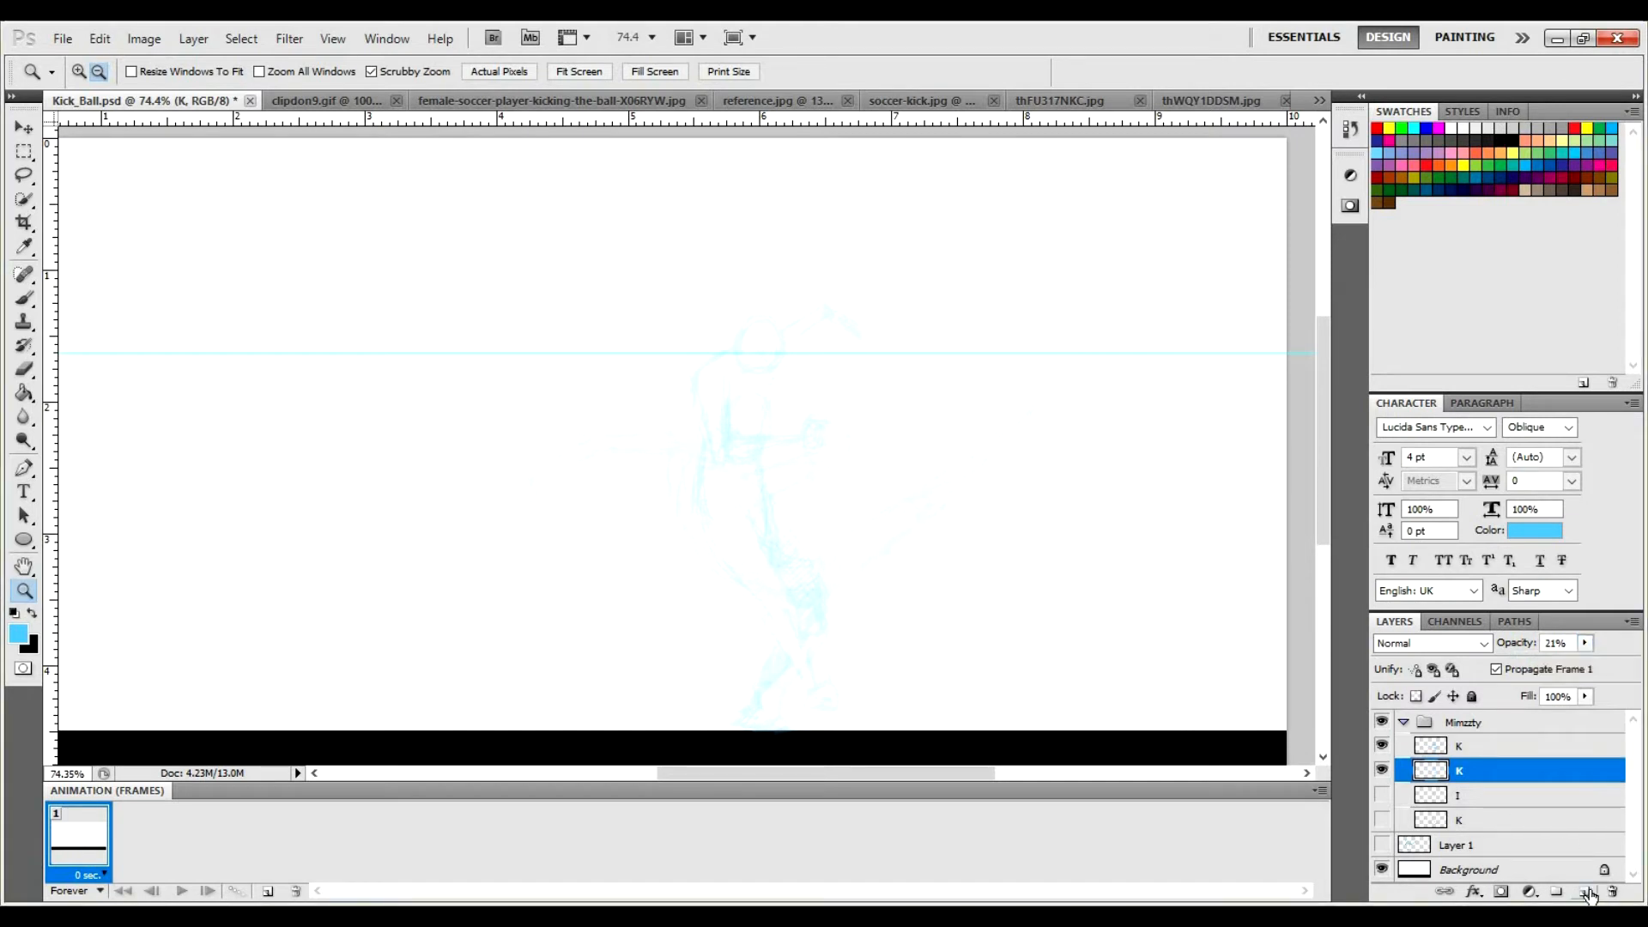
{"action": "left_click", "coordinate": [1585, 893]}
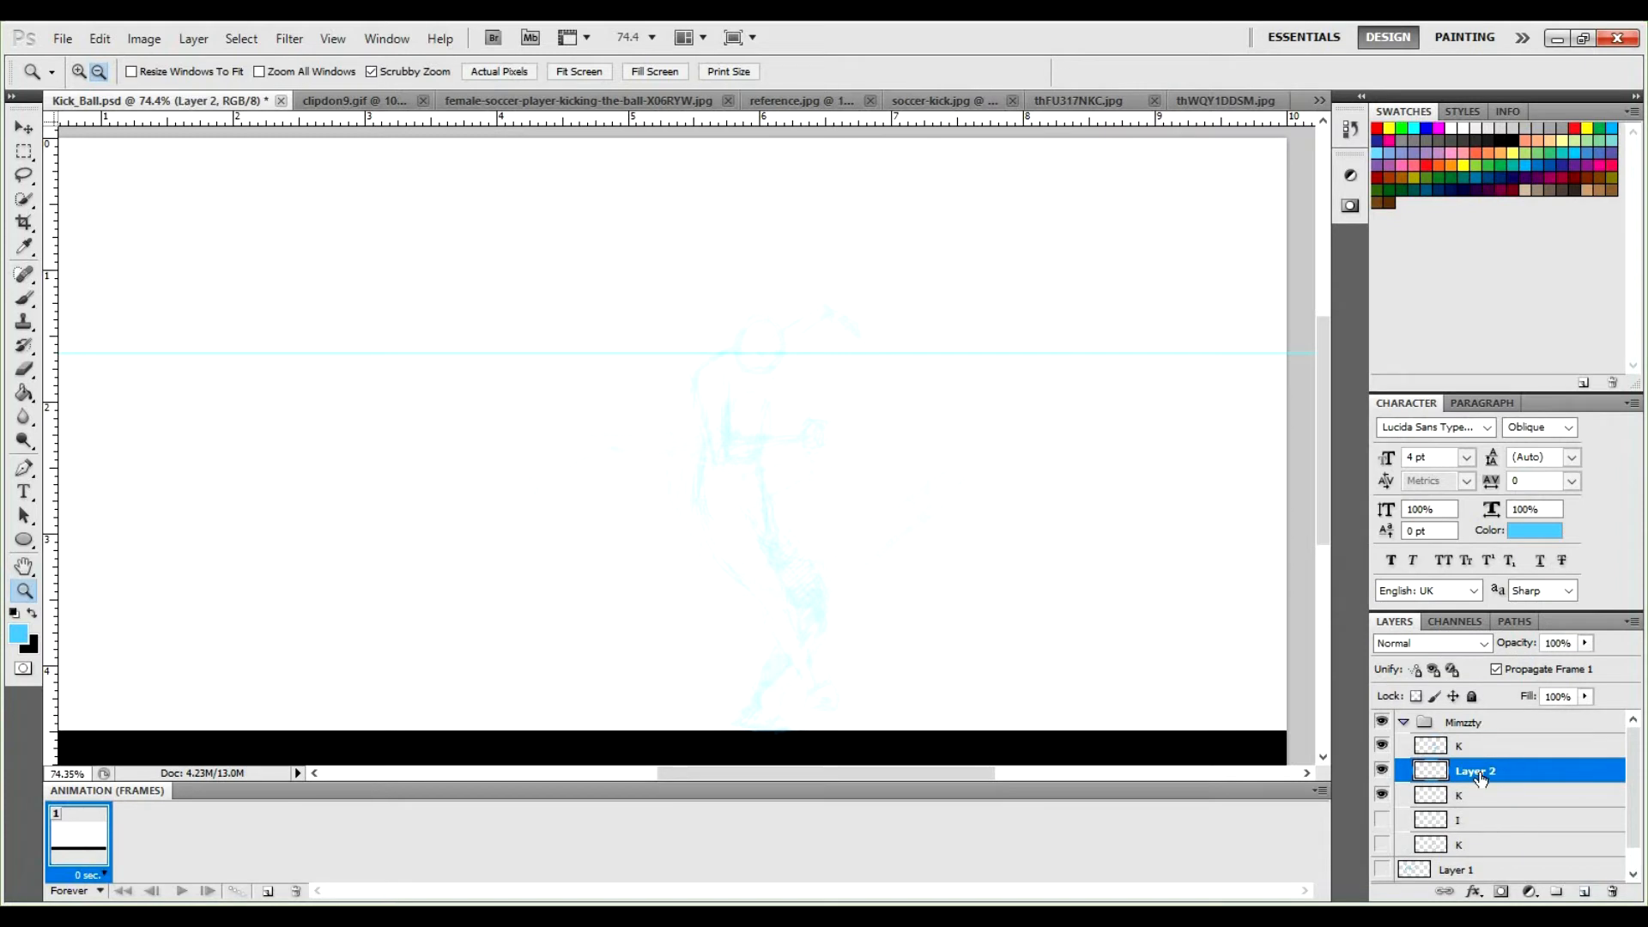
{"action": "double_click", "coordinate": [1478, 772]}
{"action": "type", "text": "I"}
{"action": "key", "text": "Return"}
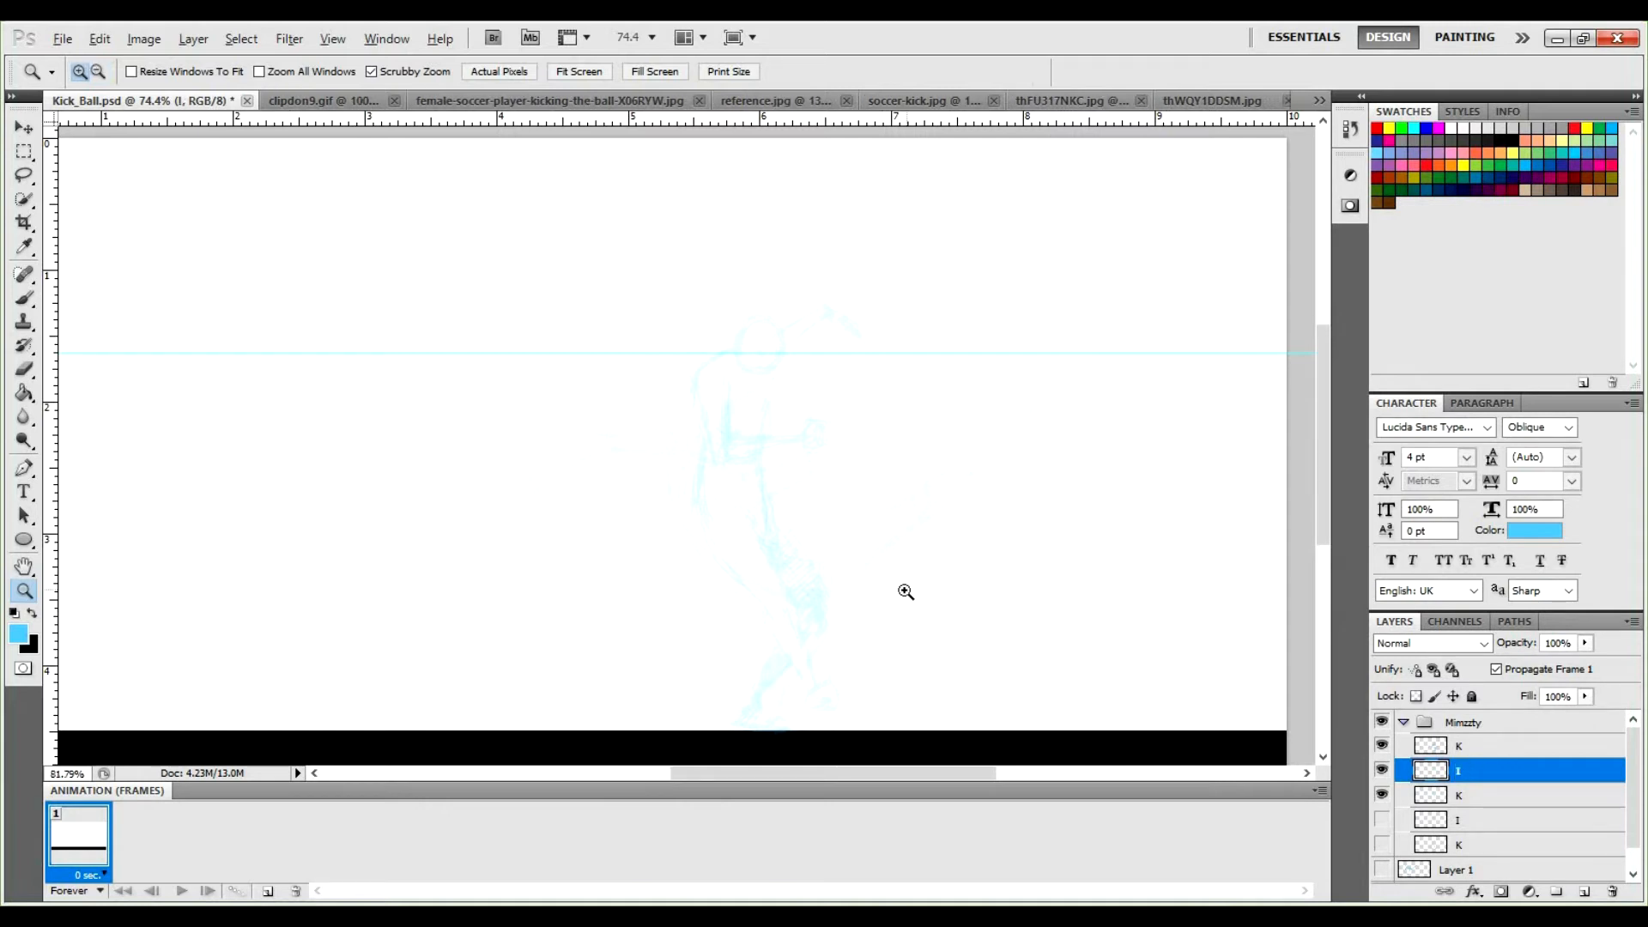
Brush three small guide circles around the hip area on the new I layer and erase the stray stroke beside them.
{"action": "scroll", "coordinate": [905, 584], "scroll_direction": "up", "scroll_amount": 2}
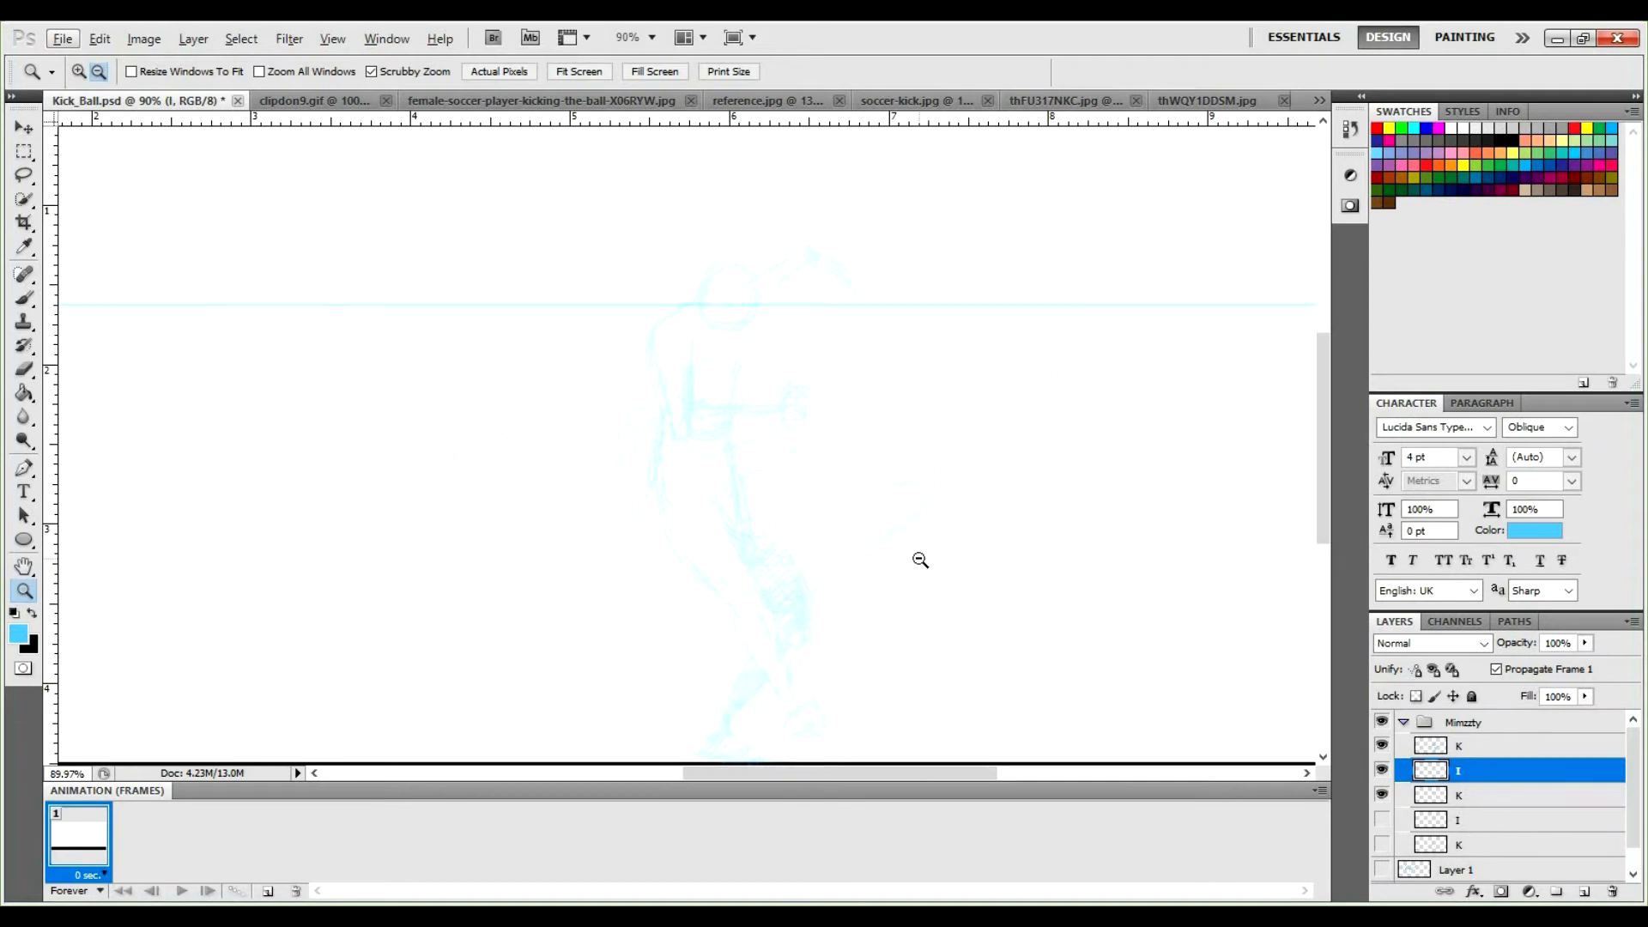
{"action": "key", "text": "b"}
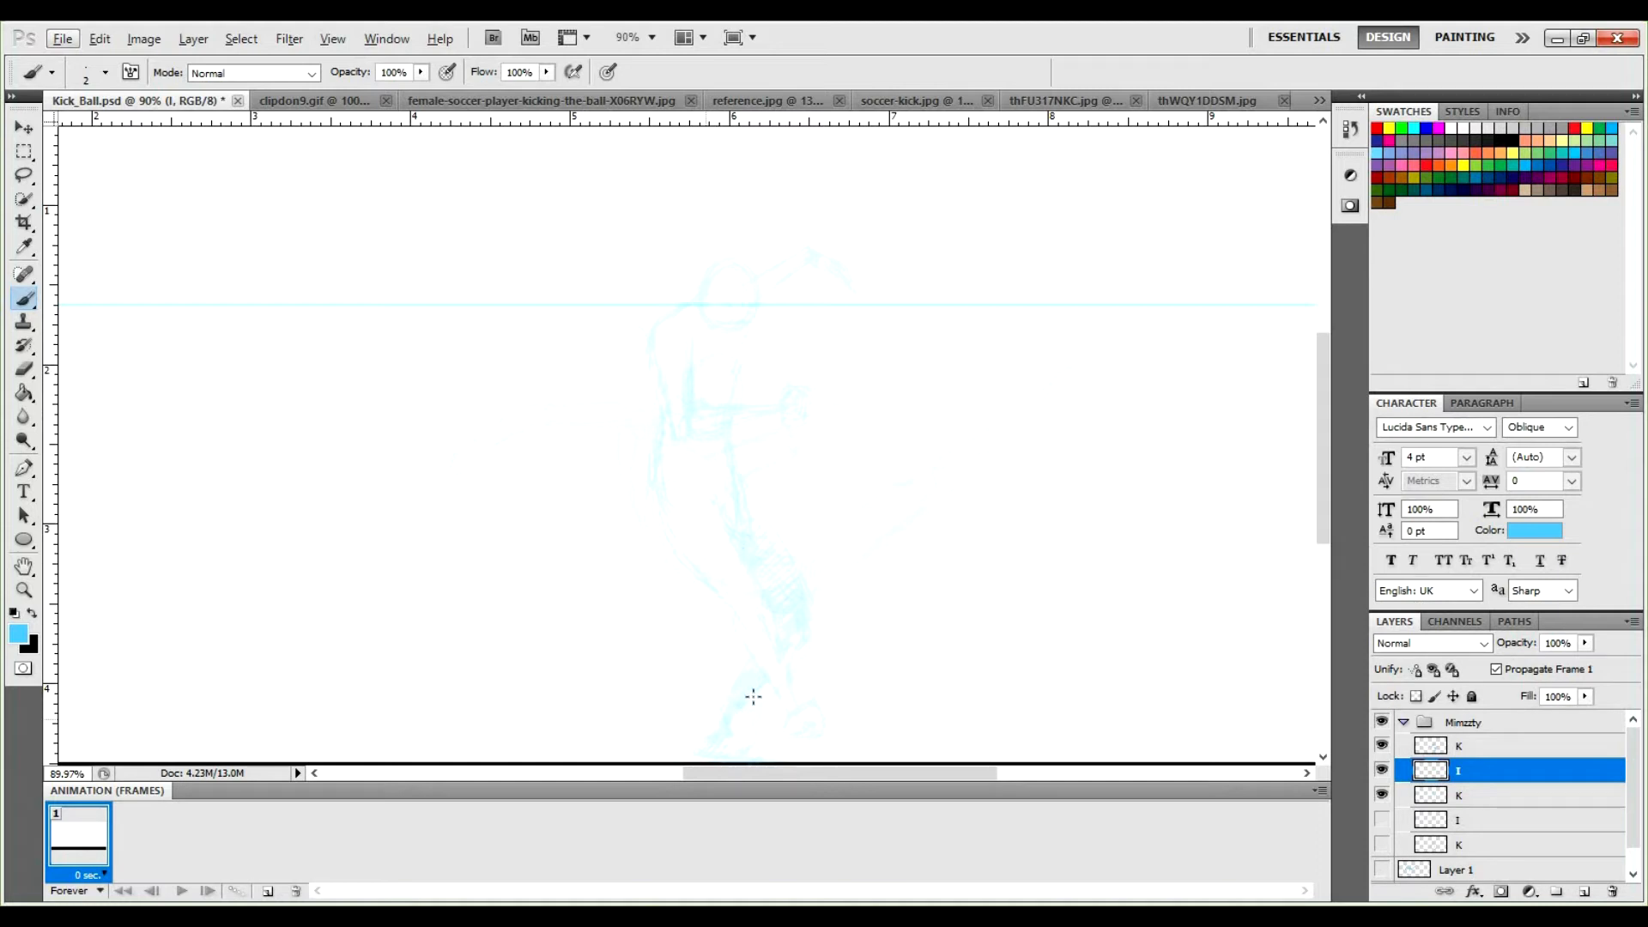
{"action": "left_click_drag", "start_coordinate": [744, 664], "coordinate": [721, 636]}
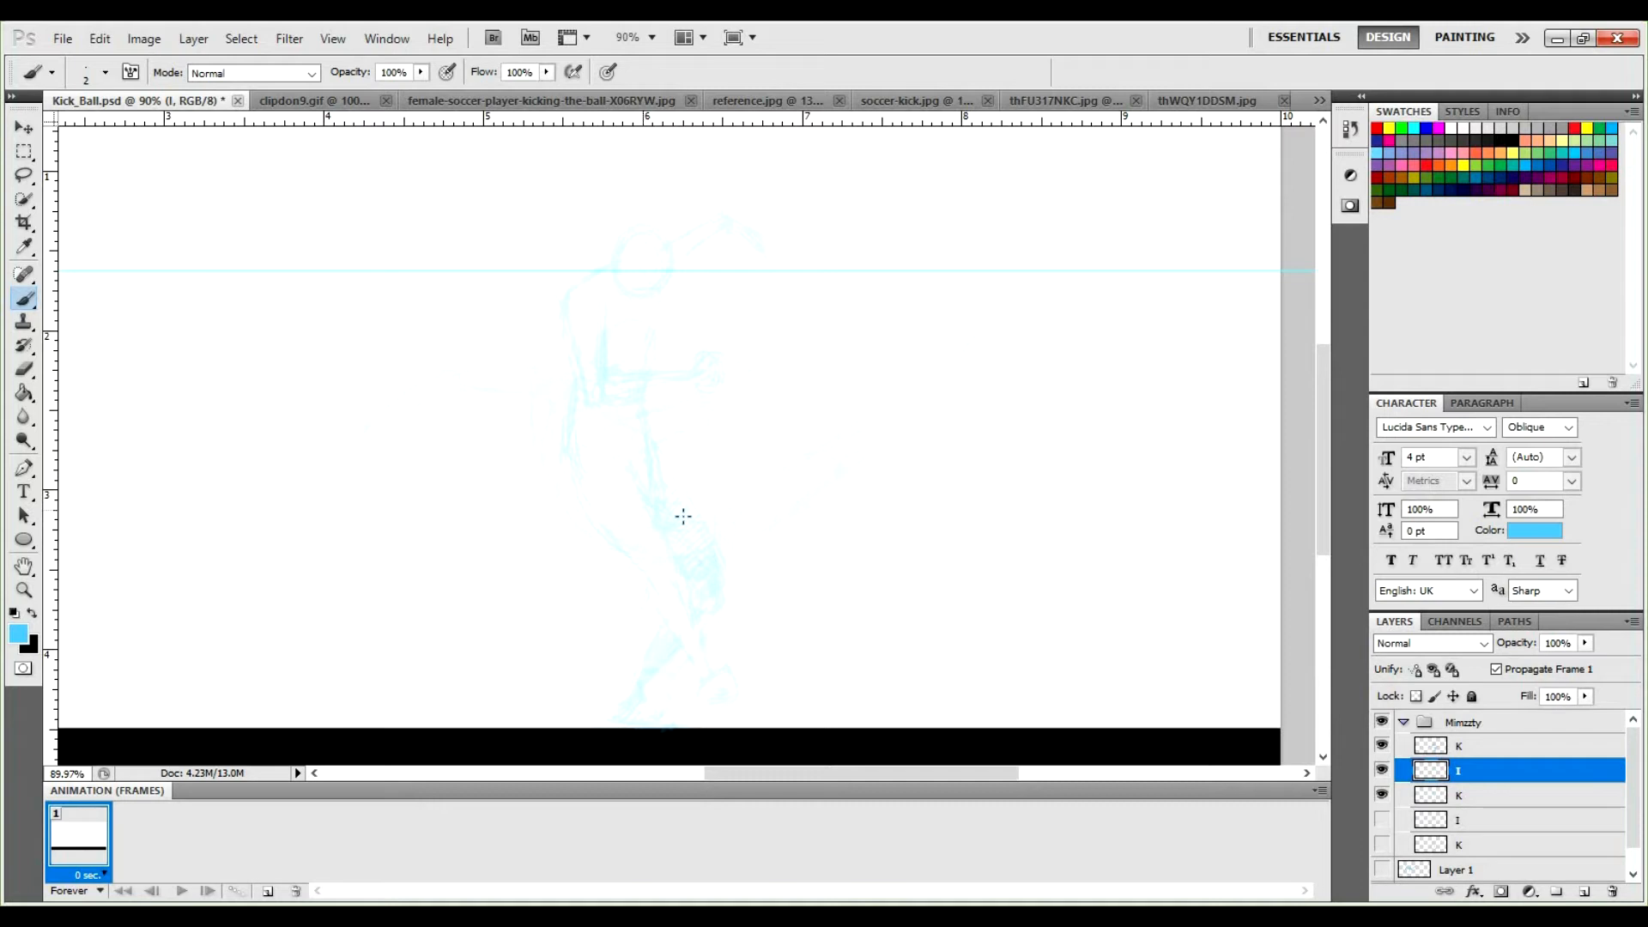
{"action": "left_click_drag", "start_coordinate": [678, 529], "coordinate": [669, 513]}
{"action": "left_click_drag", "start_coordinate": [587, 459], "coordinate": [602, 452]}
{"action": "left_click_drag", "start_coordinate": [740, 527], "coordinate": [731, 528]}
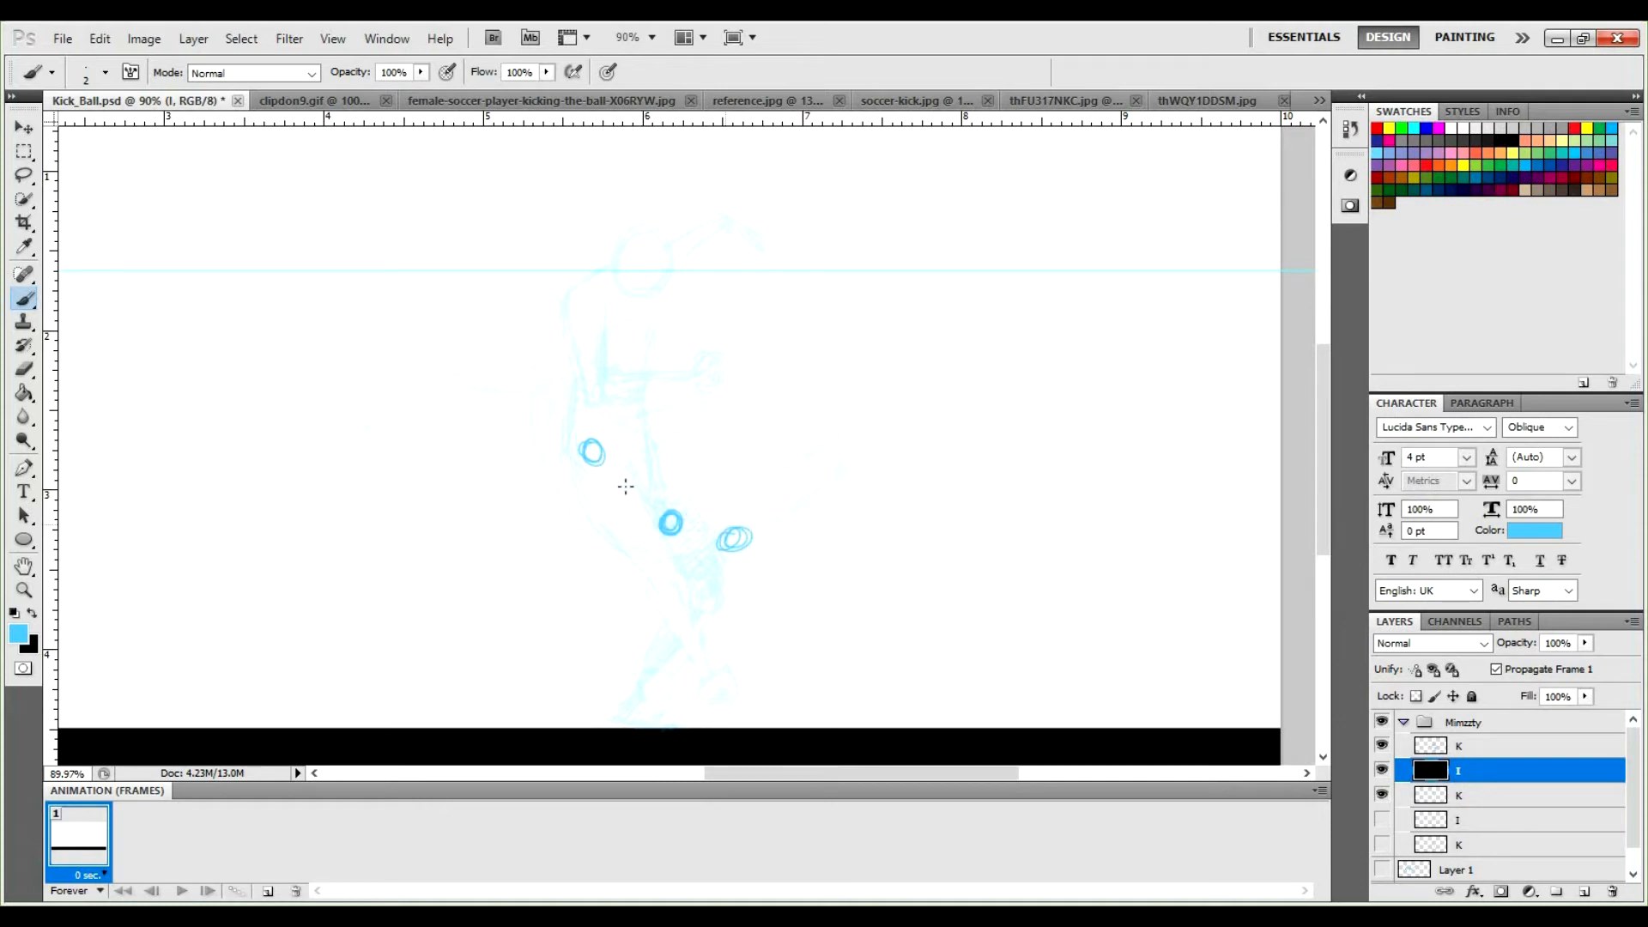
{"action": "left_click_drag", "start_coordinate": [636, 497], "coordinate": [647, 518]}
{"action": "key", "text": "e"}
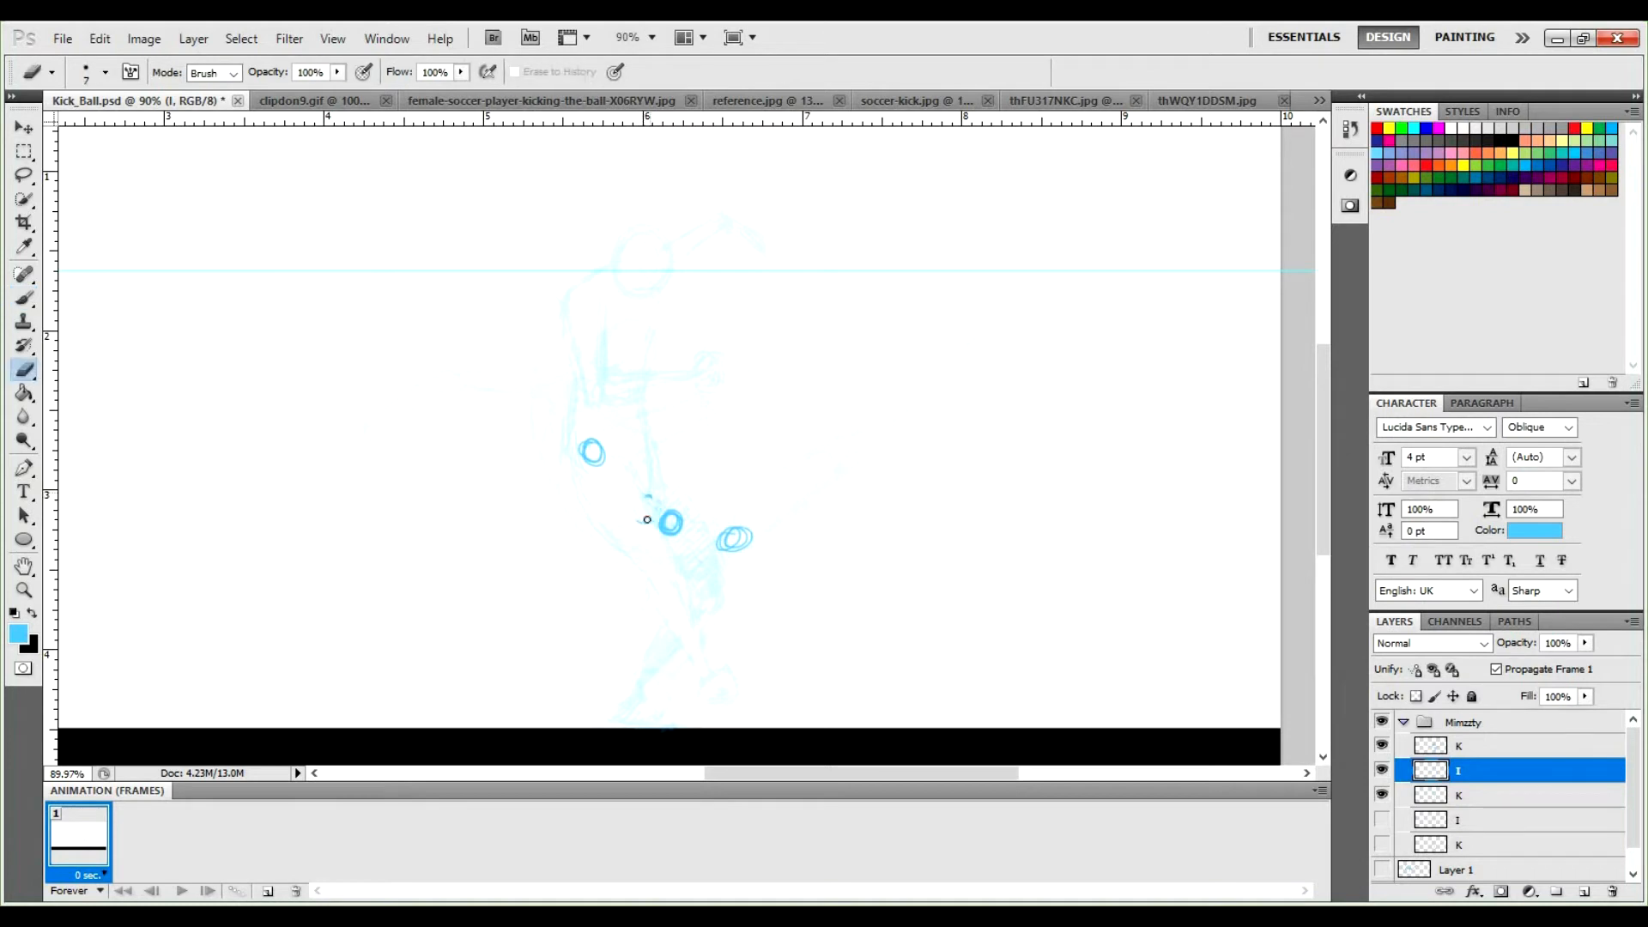
Sketch the kicking leg's thigh line forward from the middle guide circle and erase the trial shin strokes below the knee.
{"action": "key", "text": "b"}
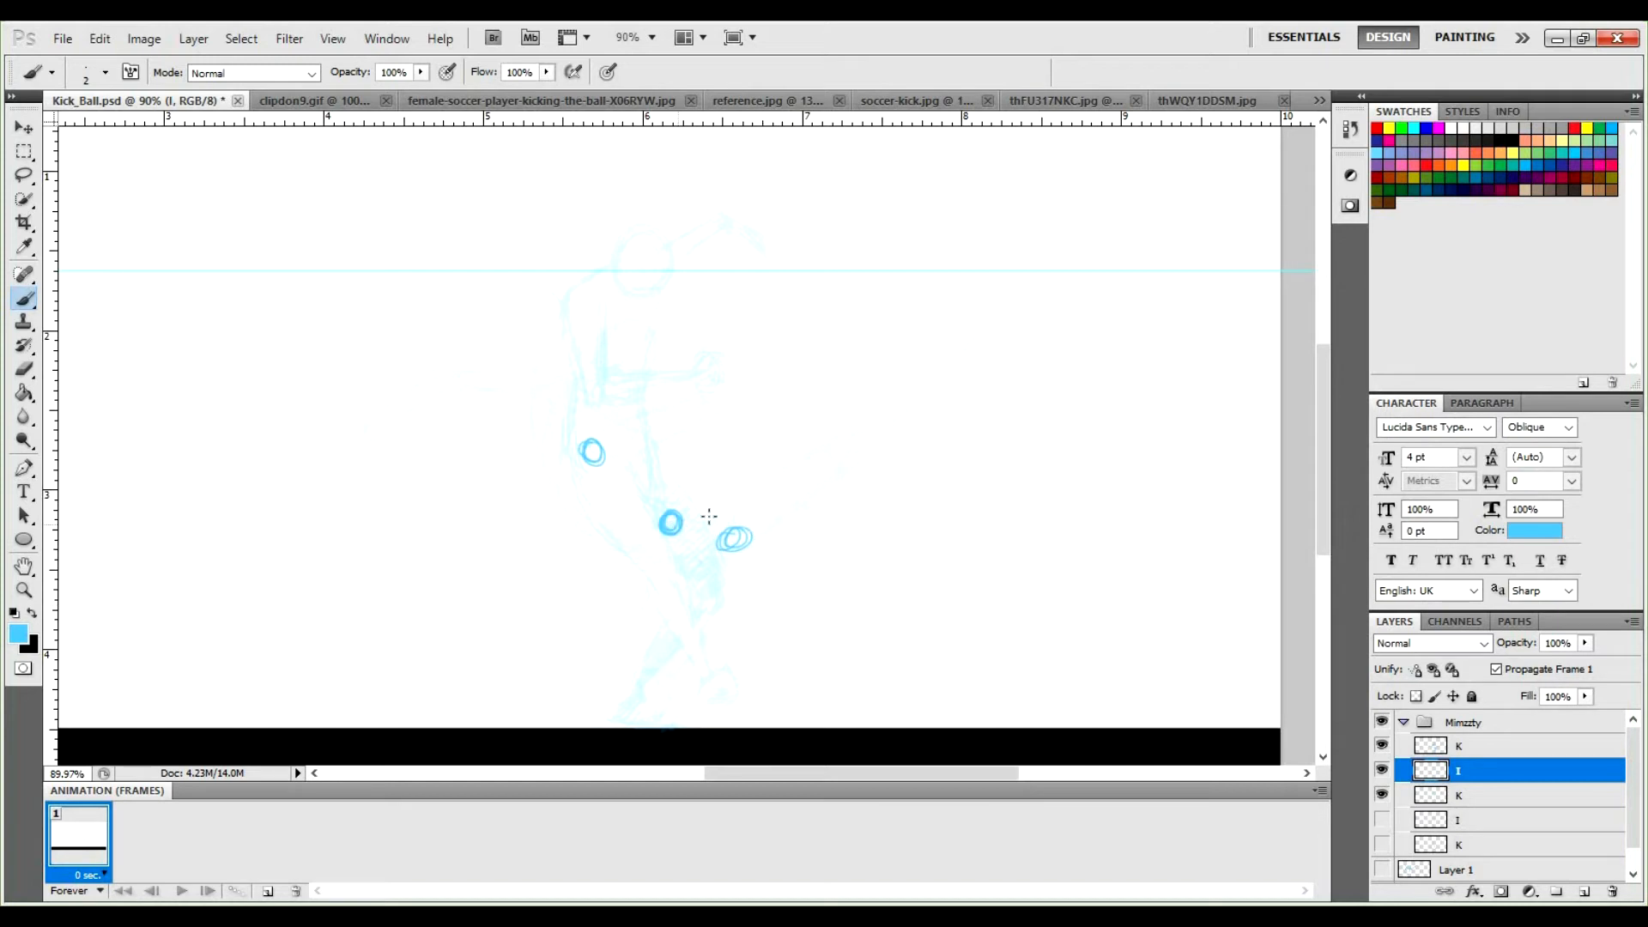
{"action": "mouse_move", "coordinate": [690, 521]}
{"action": "left_mouse_down"}
{"action": "mouse_move", "coordinate": [801, 537]}
{"action": "mouse_move", "coordinate": [801, 609]}
{"action": "left_mouse_up"}
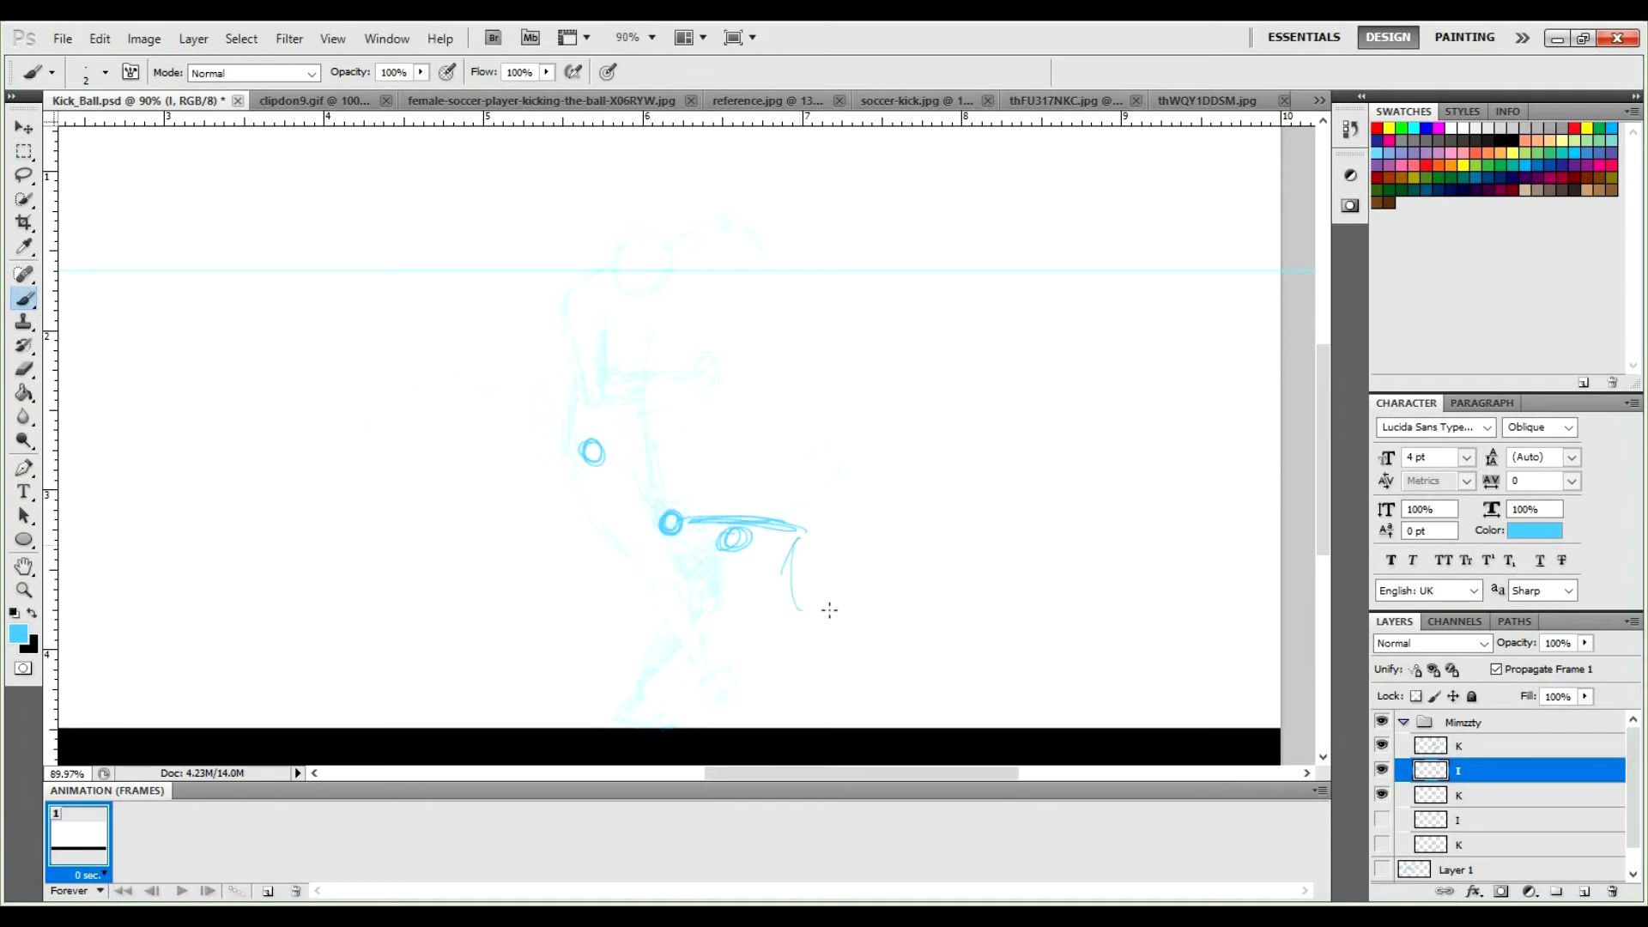
{"action": "mouse_move", "coordinate": [798, 520]}
{"action": "left_mouse_down"}
{"action": "mouse_move", "coordinate": [835, 611]}
{"action": "mouse_move", "coordinate": [851, 612]}
{"action": "left_mouse_up"}
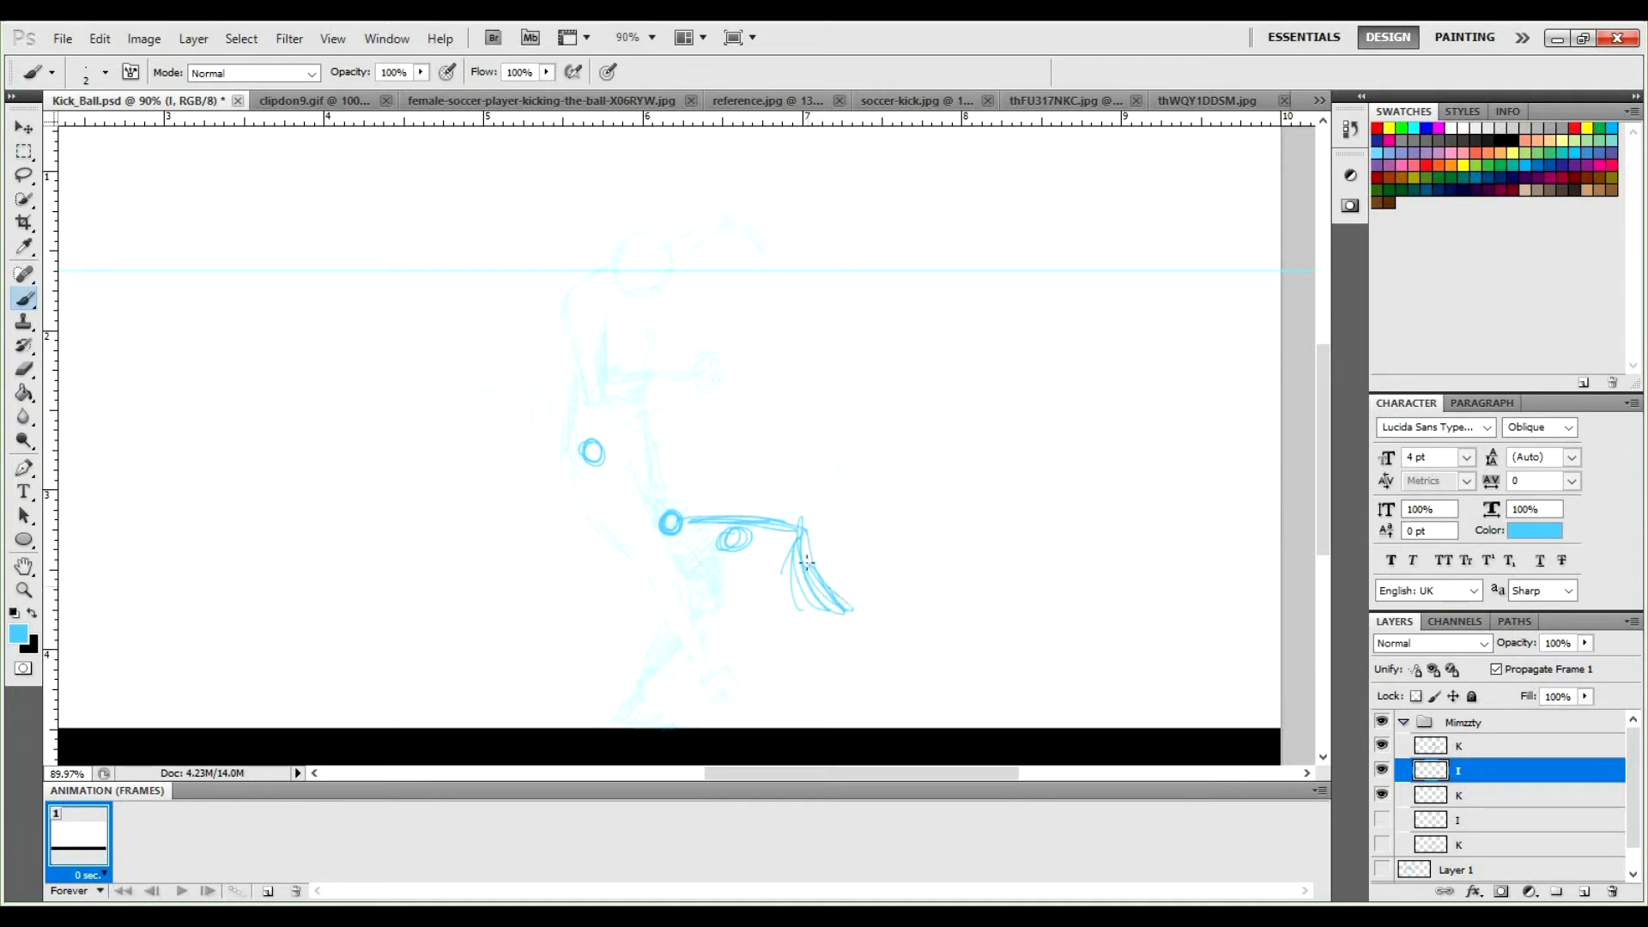
{"action": "left_click_drag", "start_coordinate": [791, 559], "coordinate": [799, 541]}
{"action": "key", "text": "e"}
{"action": "mouse_move", "coordinate": [793, 595]}
{"action": "left_mouse_down"}
{"action": "mouse_move", "coordinate": [824, 618]}
{"action": "mouse_move", "coordinate": [798, 600]}
{"action": "mouse_move", "coordinate": [842, 600]}
{"action": "left_mouse_up"}
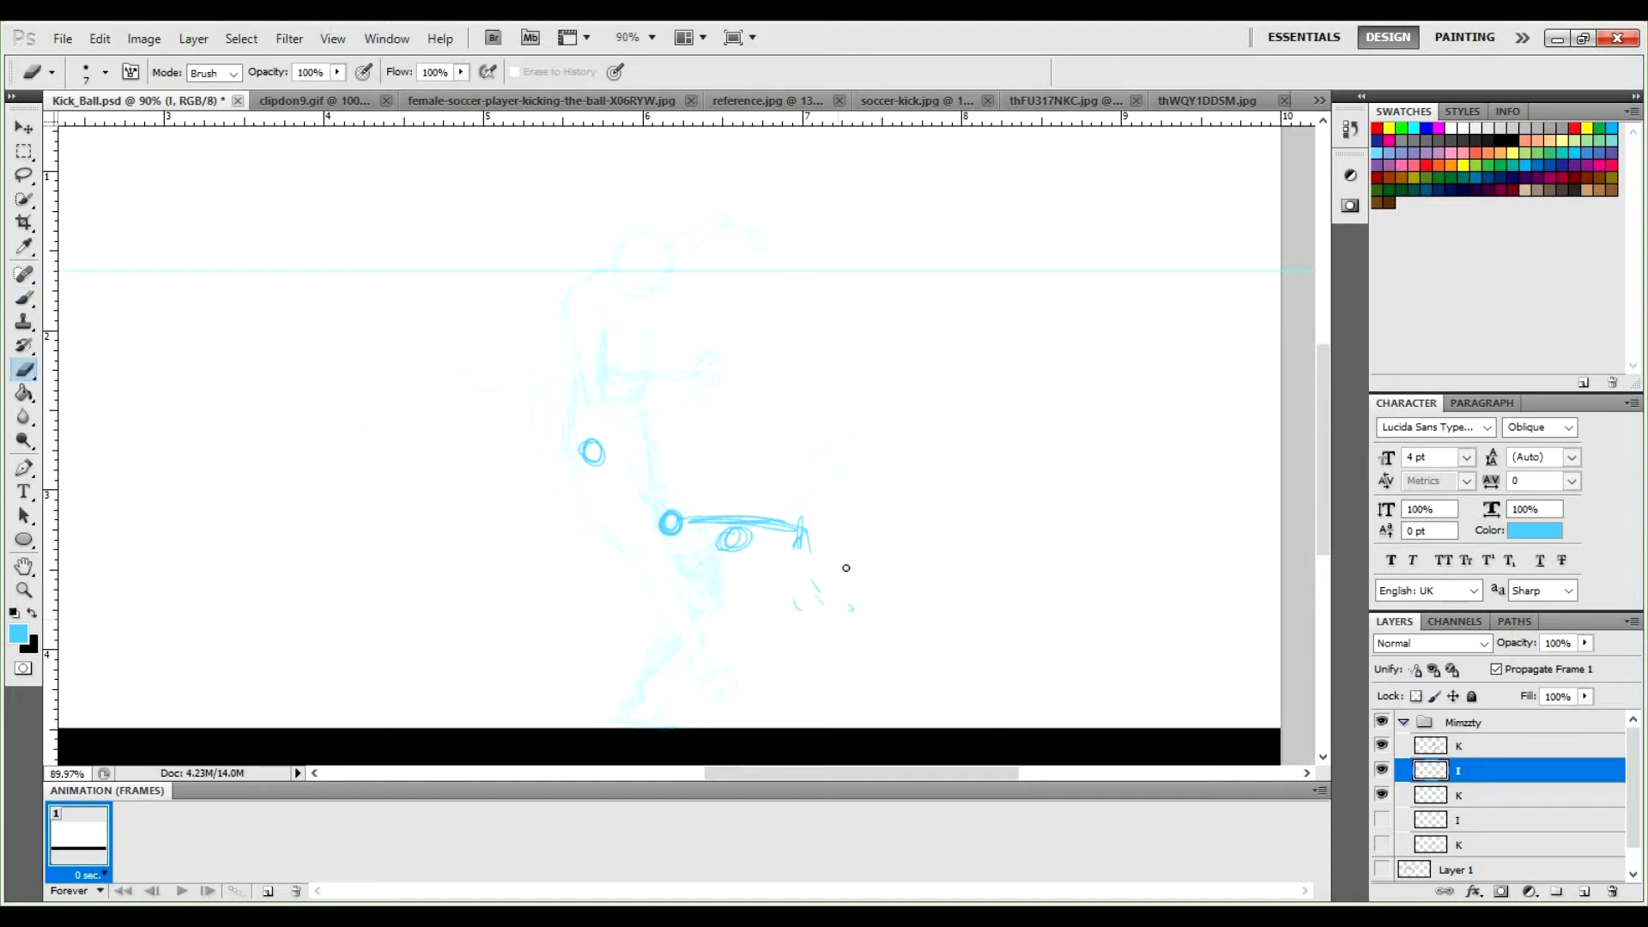
Erase the downward-hanging lower-leg strokes below the raised knee on layer I.
{"action": "key", "text": "ctrl+z"}
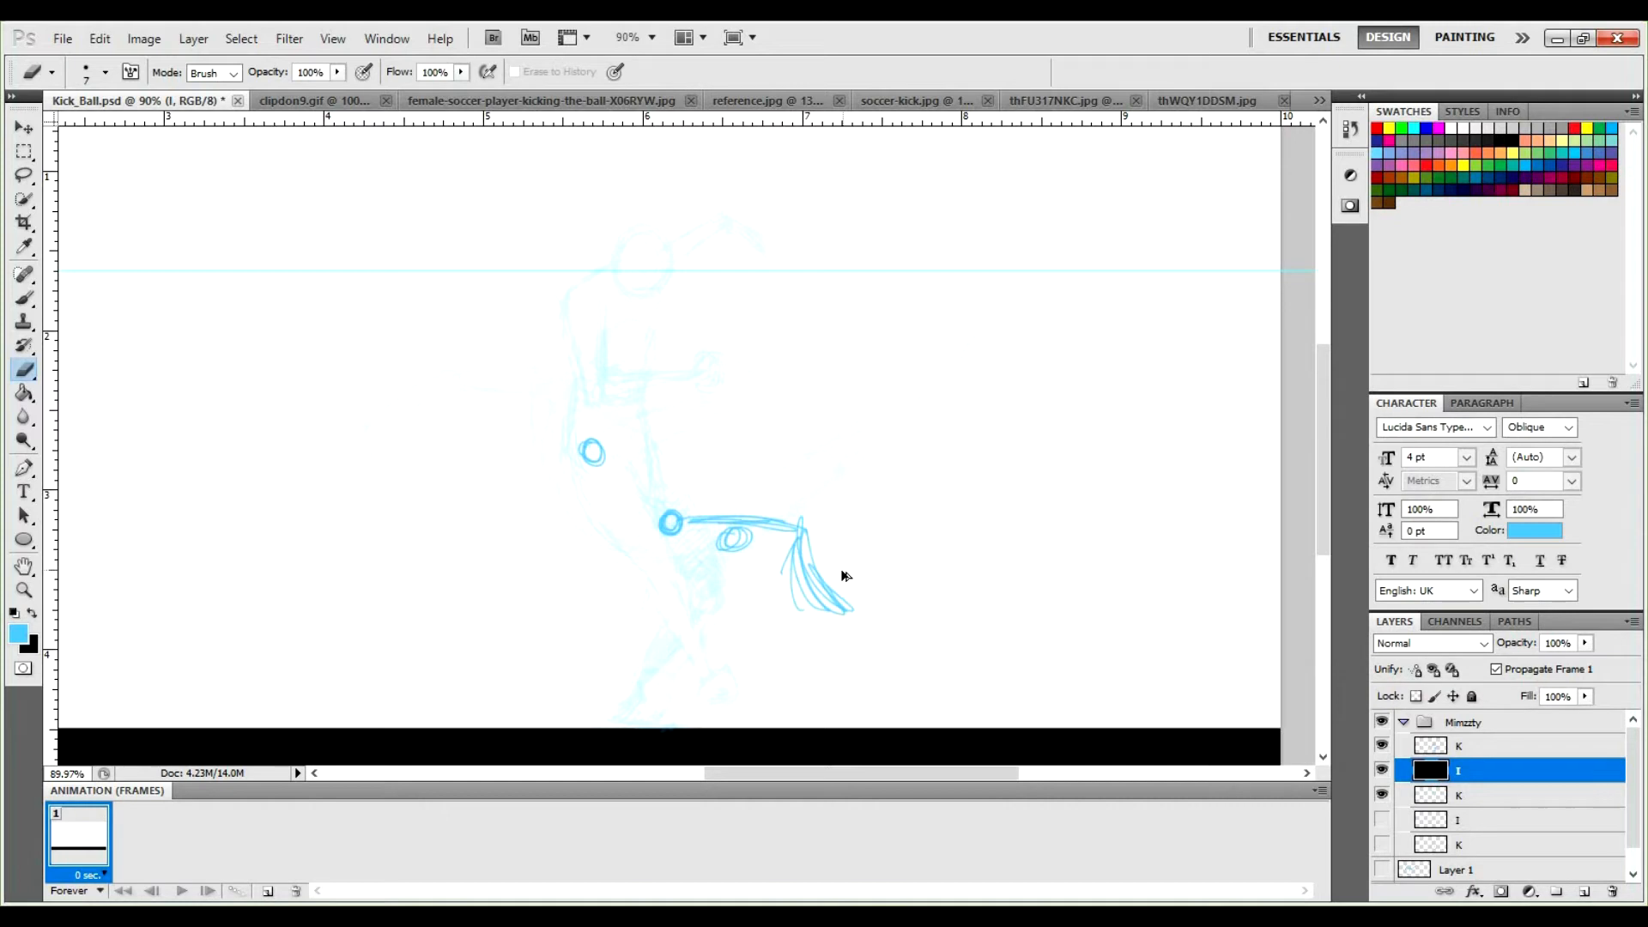
{"action": "key", "text": "ctrl+z"}
{"action": "left_click_drag", "start_coordinate": [793, 546], "coordinate": [793, 569]}
Sketch the kicking leg's lower part extending almost horizontally from the knee with an upturned foot, and clean stray lines around the foot.
{"action": "key", "text": "b"}
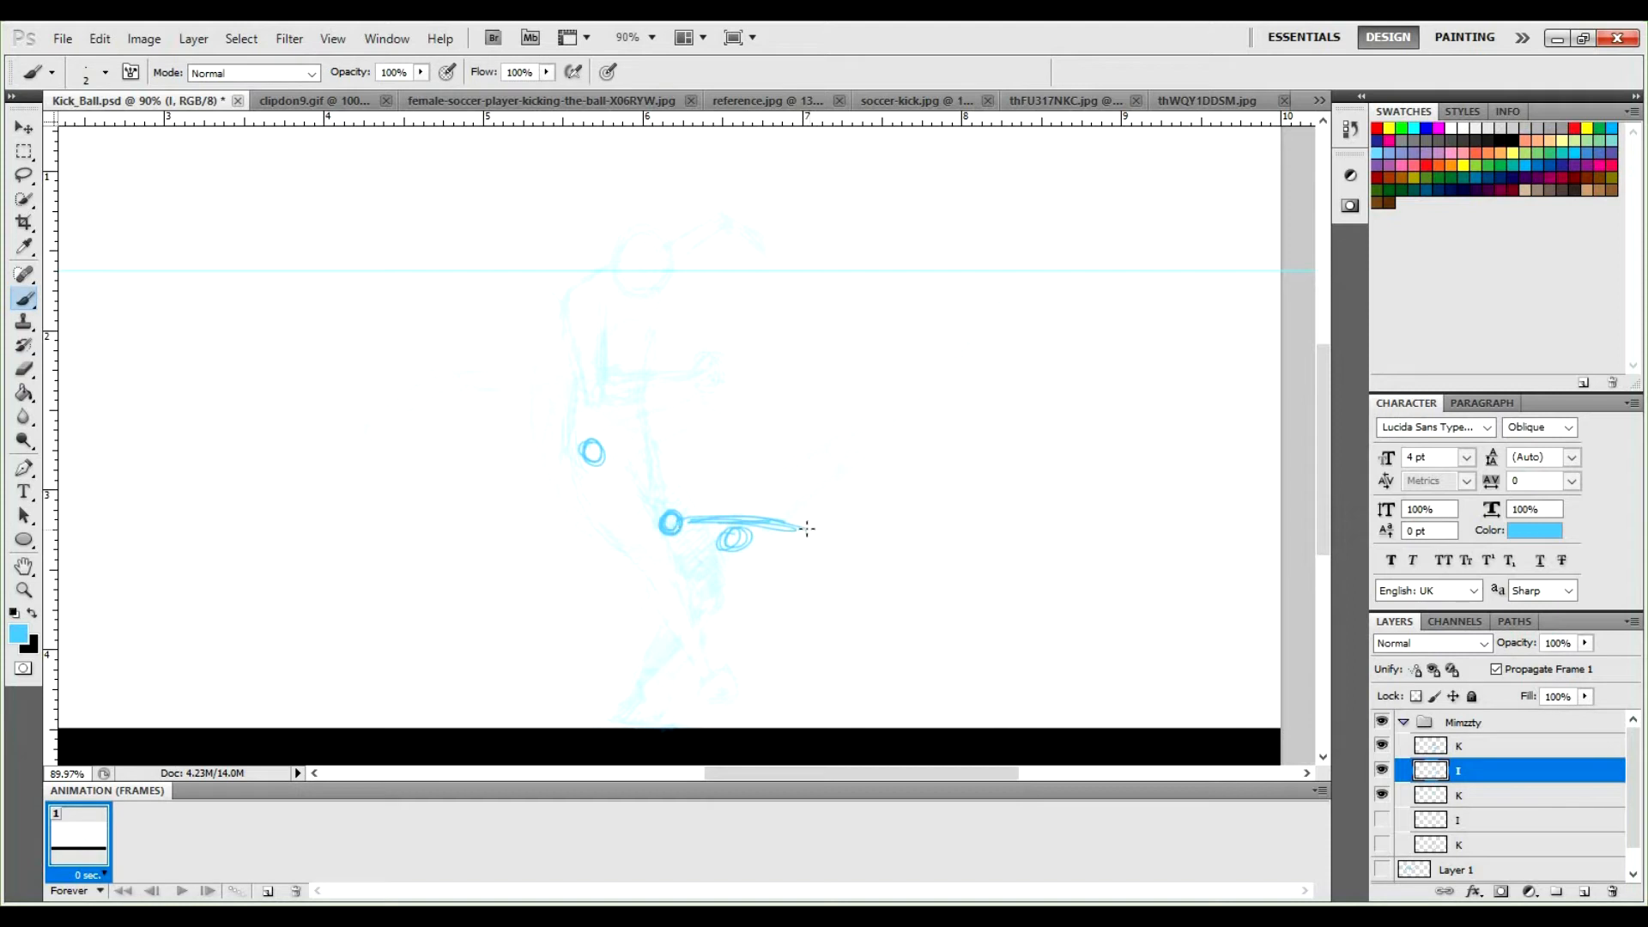
{"action": "mouse_move", "coordinate": [919, 544]}
{"action": "left_mouse_down"}
{"action": "mouse_move", "coordinate": [821, 535]}
{"action": "mouse_move", "coordinate": [898, 537]}
{"action": "left_mouse_up"}
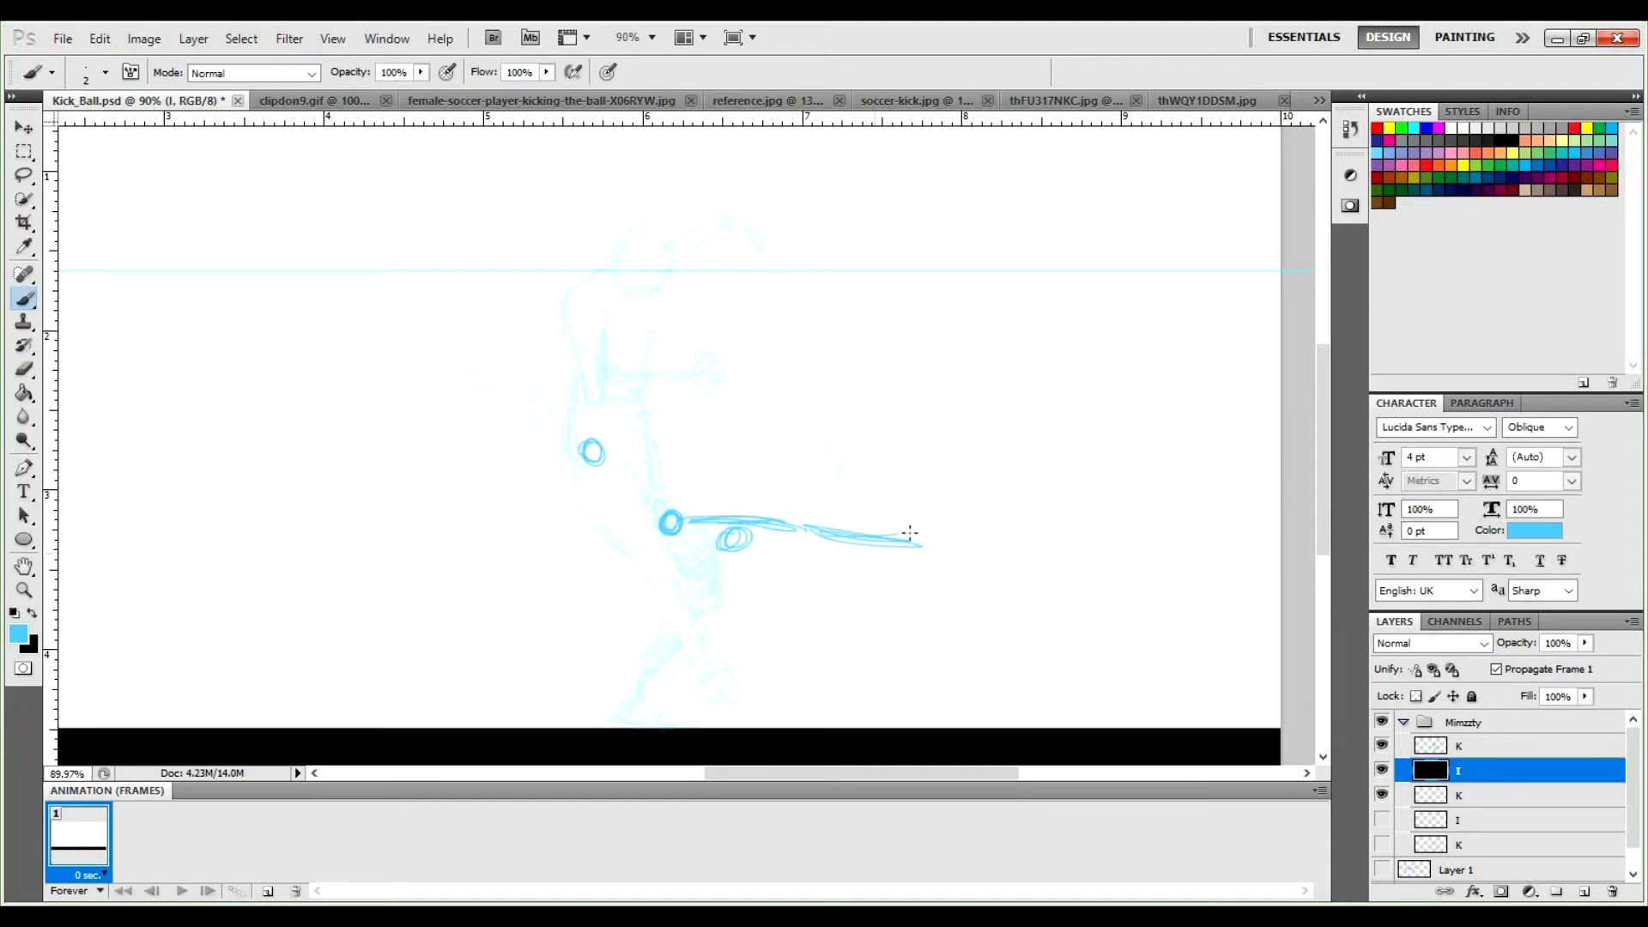
{"action": "left_click_drag", "start_coordinate": [904, 542], "coordinate": [907, 539]}
{"action": "mouse_move", "coordinate": [726, 674]}
{"action": "left_mouse_down"}
{"action": "mouse_move", "coordinate": [910, 481]}
{"action": "mouse_move", "coordinate": [971, 326]}
{"action": "left_mouse_up"}
{"action": "key", "text": "ctrl+z"}
{"action": "left_click_drag", "start_coordinate": [863, 538], "coordinate": [865, 550]}
{"action": "mouse_move", "coordinate": [905, 525]}
{"action": "left_mouse_down"}
{"action": "mouse_move", "coordinate": [908, 508]}
{"action": "mouse_move", "coordinate": [888, 527]}
{"action": "left_mouse_up"}
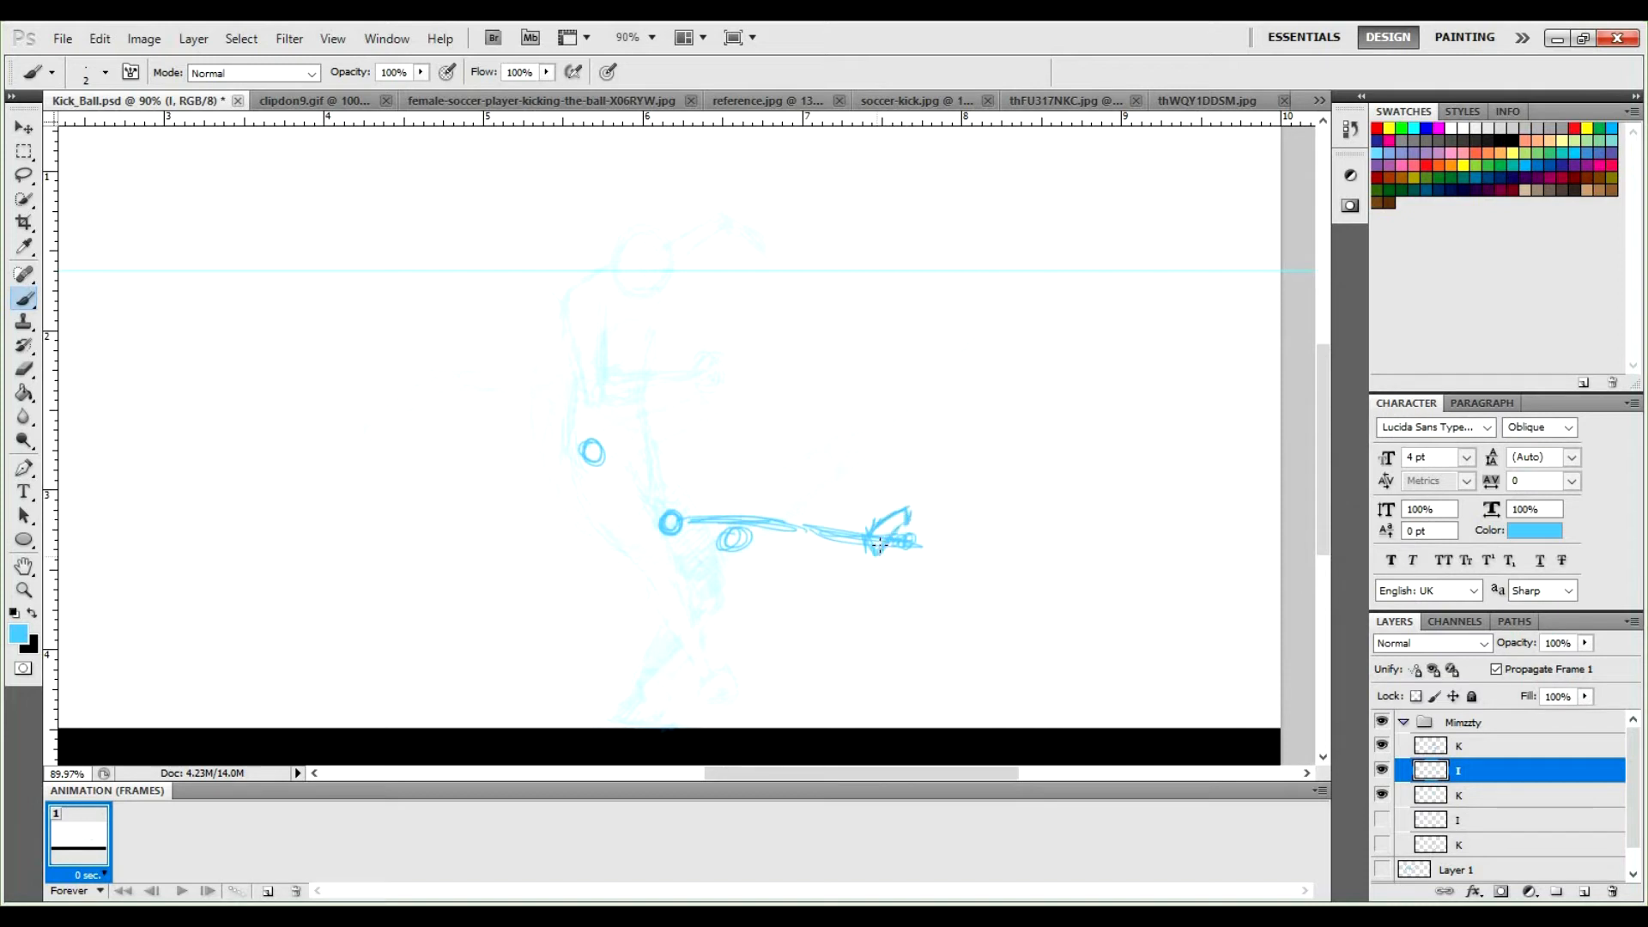
{"action": "key", "text": "e"}
{"action": "mouse_move", "coordinate": [917, 528]}
{"action": "left_mouse_down"}
{"action": "mouse_move", "coordinate": [877, 539]}
{"action": "mouse_move", "coordinate": [893, 521]}
{"action": "mouse_move", "coordinate": [870, 544]}
{"action": "mouse_move", "coordinate": [908, 511]}
{"action": "left_mouse_up"}
Outline the kicking leg's thigh around its guide line, from the hip to the knee.
{"action": "key", "text": "b"}
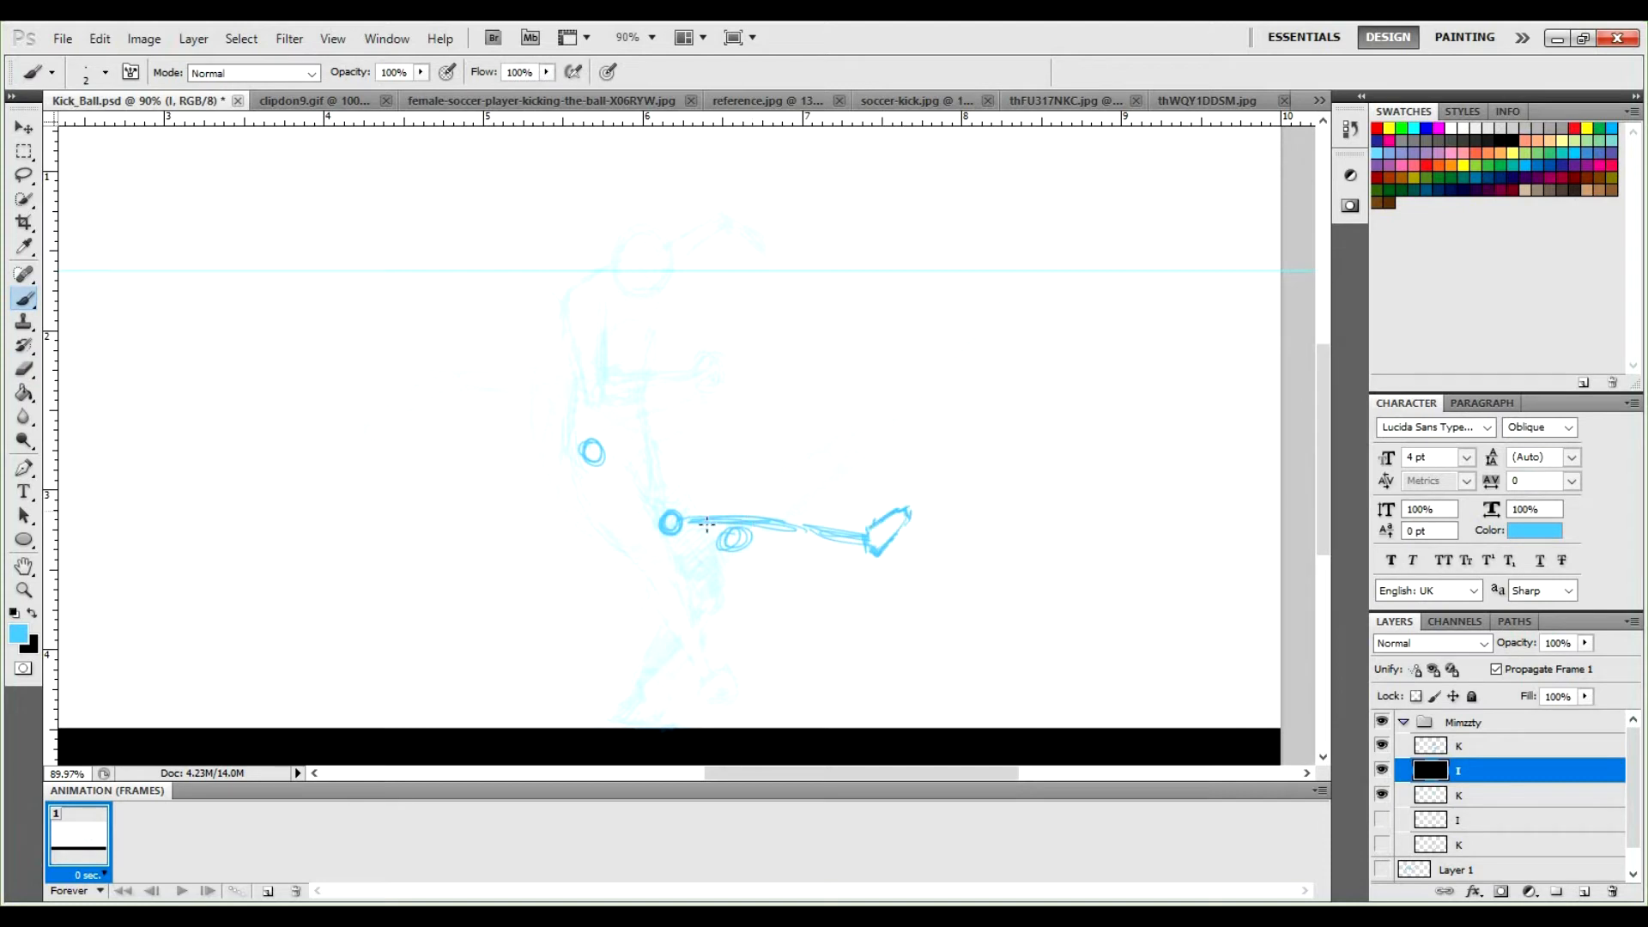
{"action": "left_click_drag", "start_coordinate": [684, 513], "coordinate": [775, 526]}
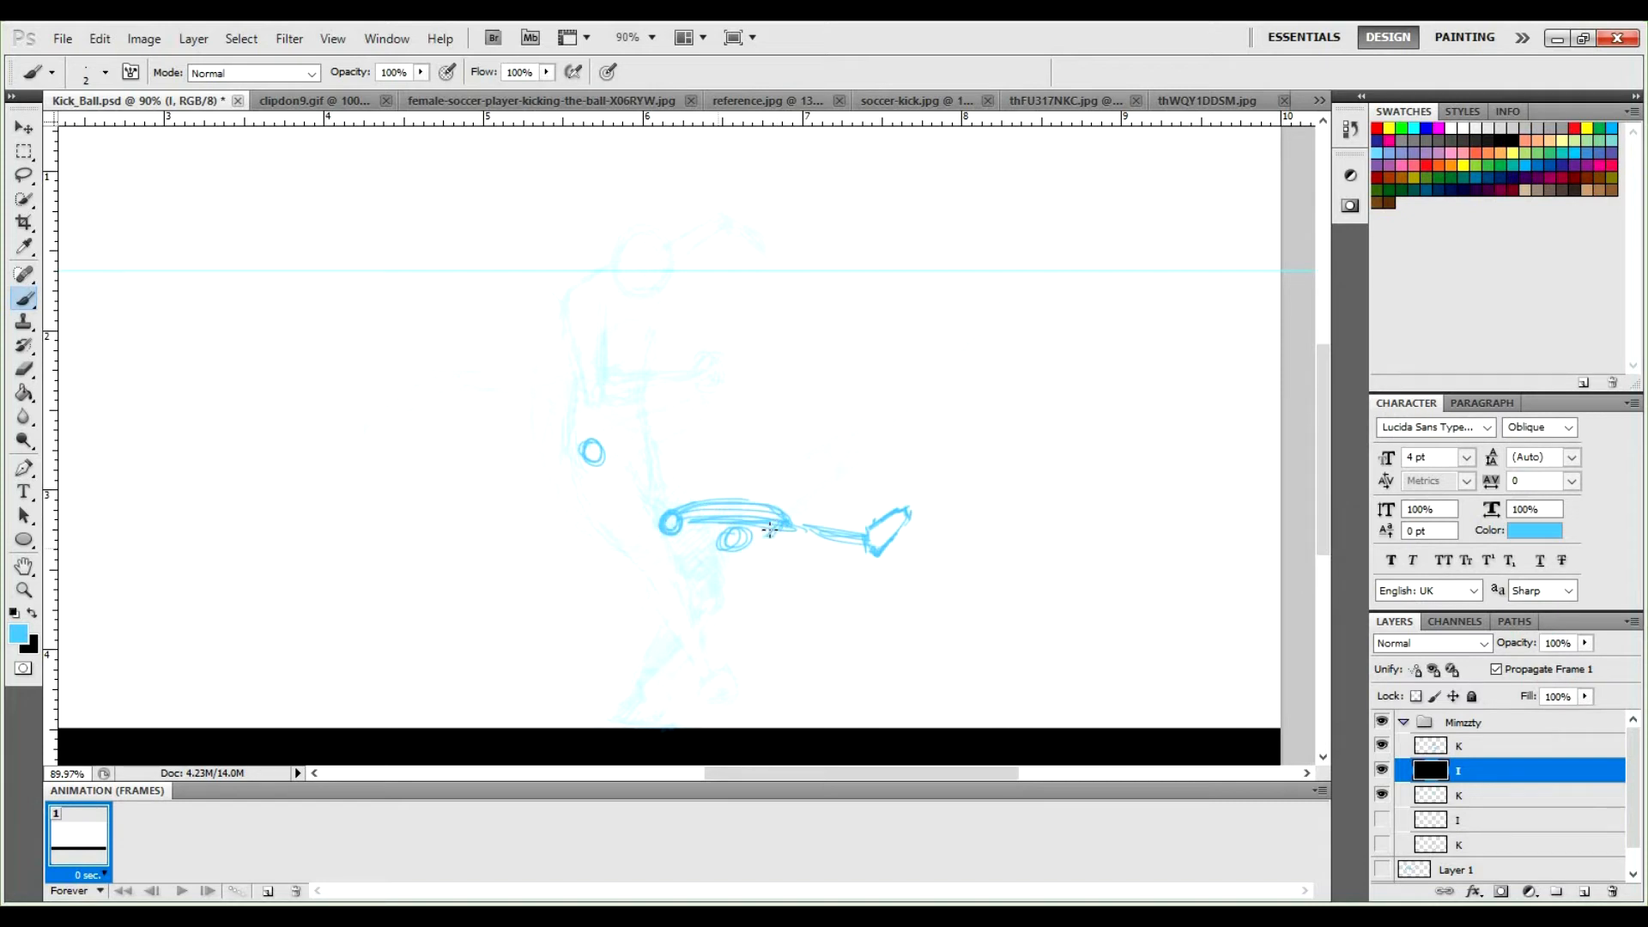
{"action": "mouse_move", "coordinate": [743, 541]}
{"action": "left_mouse_down"}
{"action": "mouse_move", "coordinate": [673, 541]}
{"action": "mouse_move", "coordinate": [773, 532]}
{"action": "mouse_move", "coordinate": [751, 542]}
{"action": "left_mouse_up"}
Erase the guide lines and circles inside the thigh and hip, and the loose circle above the hip.
{"action": "key", "text": "e"}
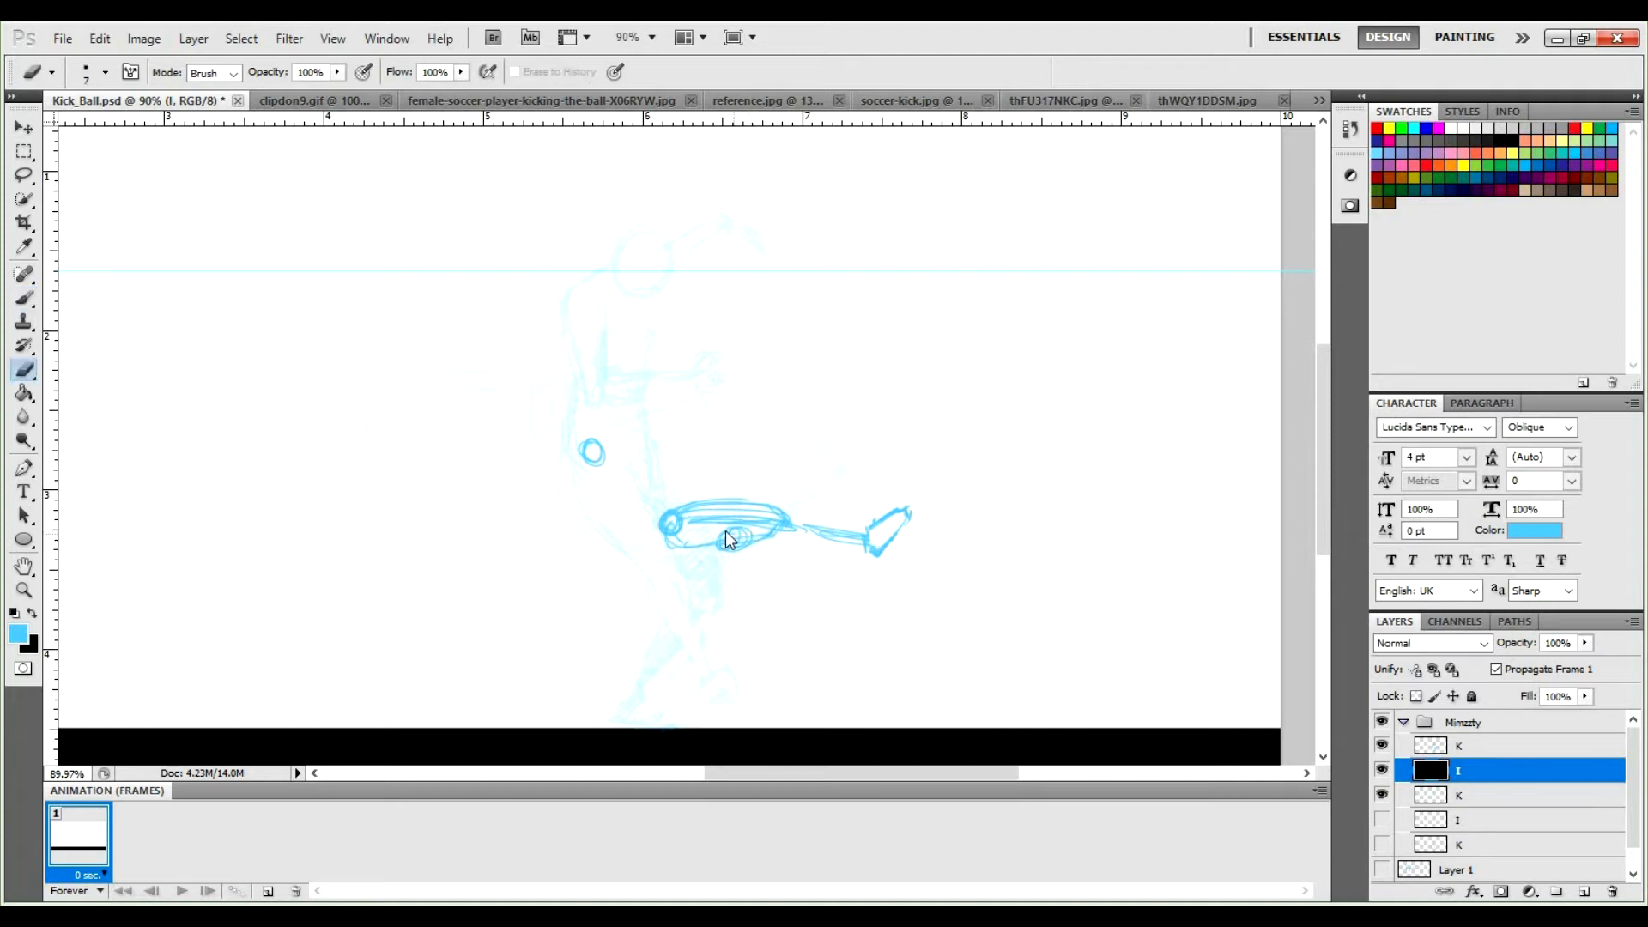
{"action": "left_click_drag", "start_coordinate": [725, 527], "coordinate": [760, 520]}
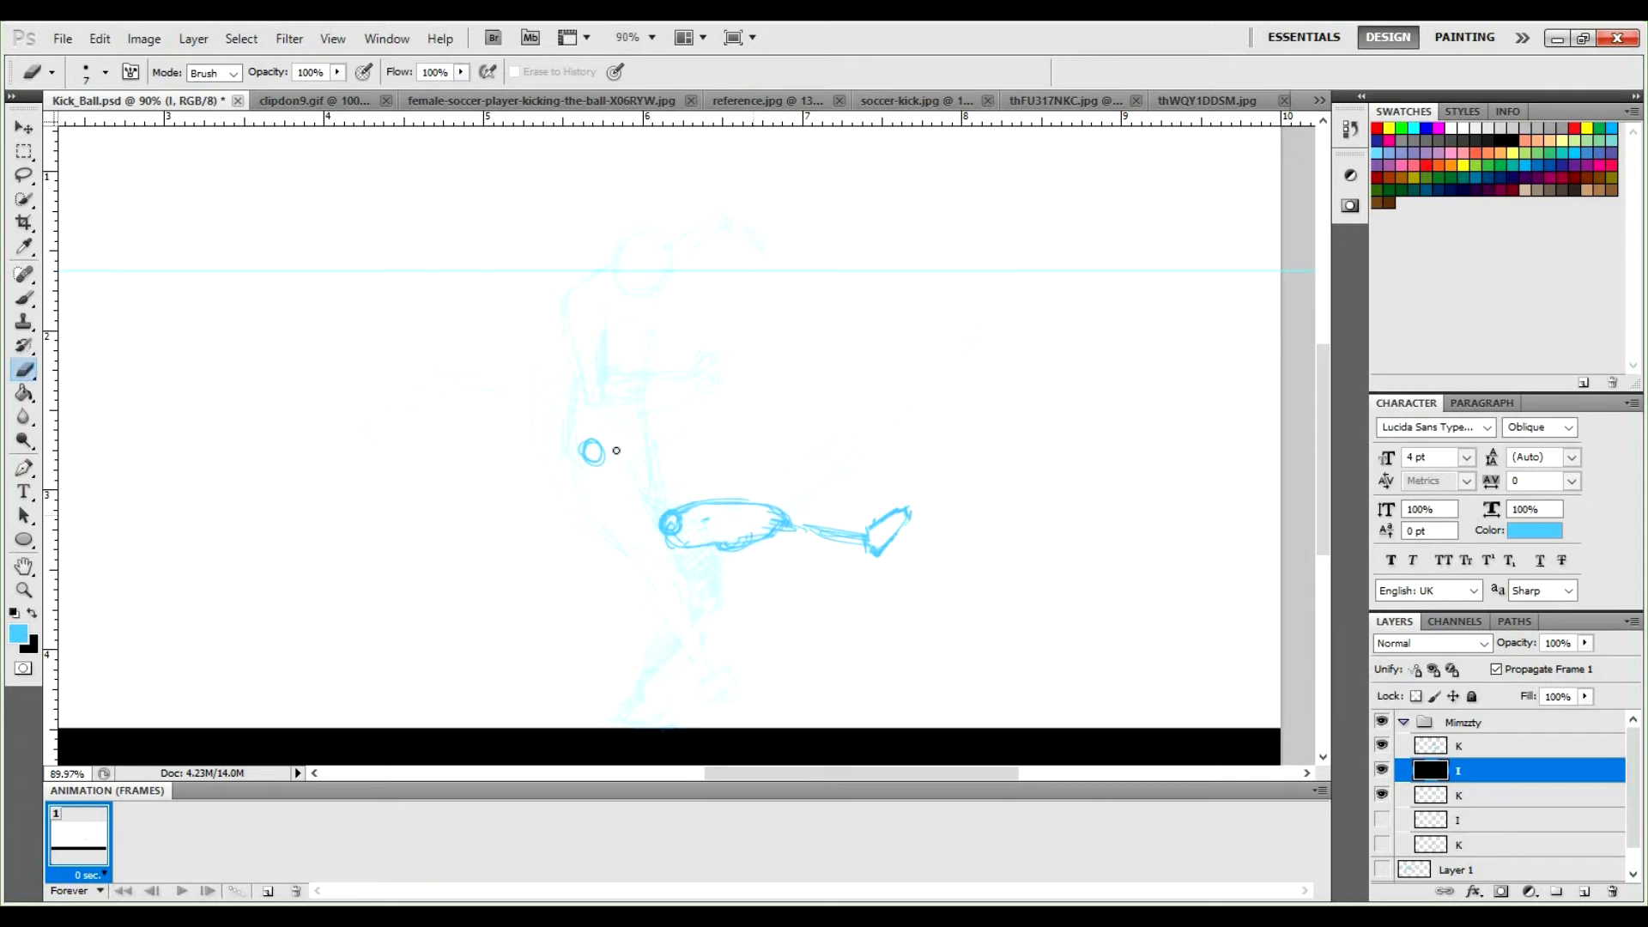
{"action": "left_click_drag", "start_coordinate": [598, 464], "coordinate": [589, 445]}
{"action": "mouse_move", "coordinate": [705, 525]}
{"action": "left_mouse_down"}
{"action": "mouse_move", "coordinate": [721, 516]}
{"action": "mouse_move", "coordinate": [729, 549]}
{"action": "mouse_move", "coordinate": [737, 535]}
{"action": "left_mouse_up"}
{"action": "mouse_move", "coordinate": [653, 504]}
{"action": "left_mouse_down"}
{"action": "mouse_move", "coordinate": [682, 507]}
{"action": "mouse_move", "coordinate": [662, 534]}
{"action": "left_mouse_up"}
Redraw the hip end of the thigh and outline the calf from the knee to the ankle.
{"action": "key", "text": "b"}
{"action": "mouse_move", "coordinate": [692, 503]}
{"action": "left_mouse_down"}
{"action": "mouse_move", "coordinate": [671, 546]}
{"action": "mouse_move", "coordinate": [690, 548]}
{"action": "mouse_move", "coordinate": [693, 501]}
{"action": "mouse_move", "coordinate": [697, 545]}
{"action": "left_mouse_up"}
{"action": "mouse_move", "coordinate": [697, 507]}
{"action": "left_mouse_down"}
{"action": "mouse_move", "coordinate": [717, 545]}
{"action": "mouse_move", "coordinate": [862, 543]}
{"action": "left_mouse_up"}
{"action": "mouse_move", "coordinate": [780, 512]}
{"action": "left_mouse_down"}
{"action": "mouse_move", "coordinate": [866, 535]}
{"action": "mouse_move", "coordinate": [846, 529]}
{"action": "left_mouse_up"}
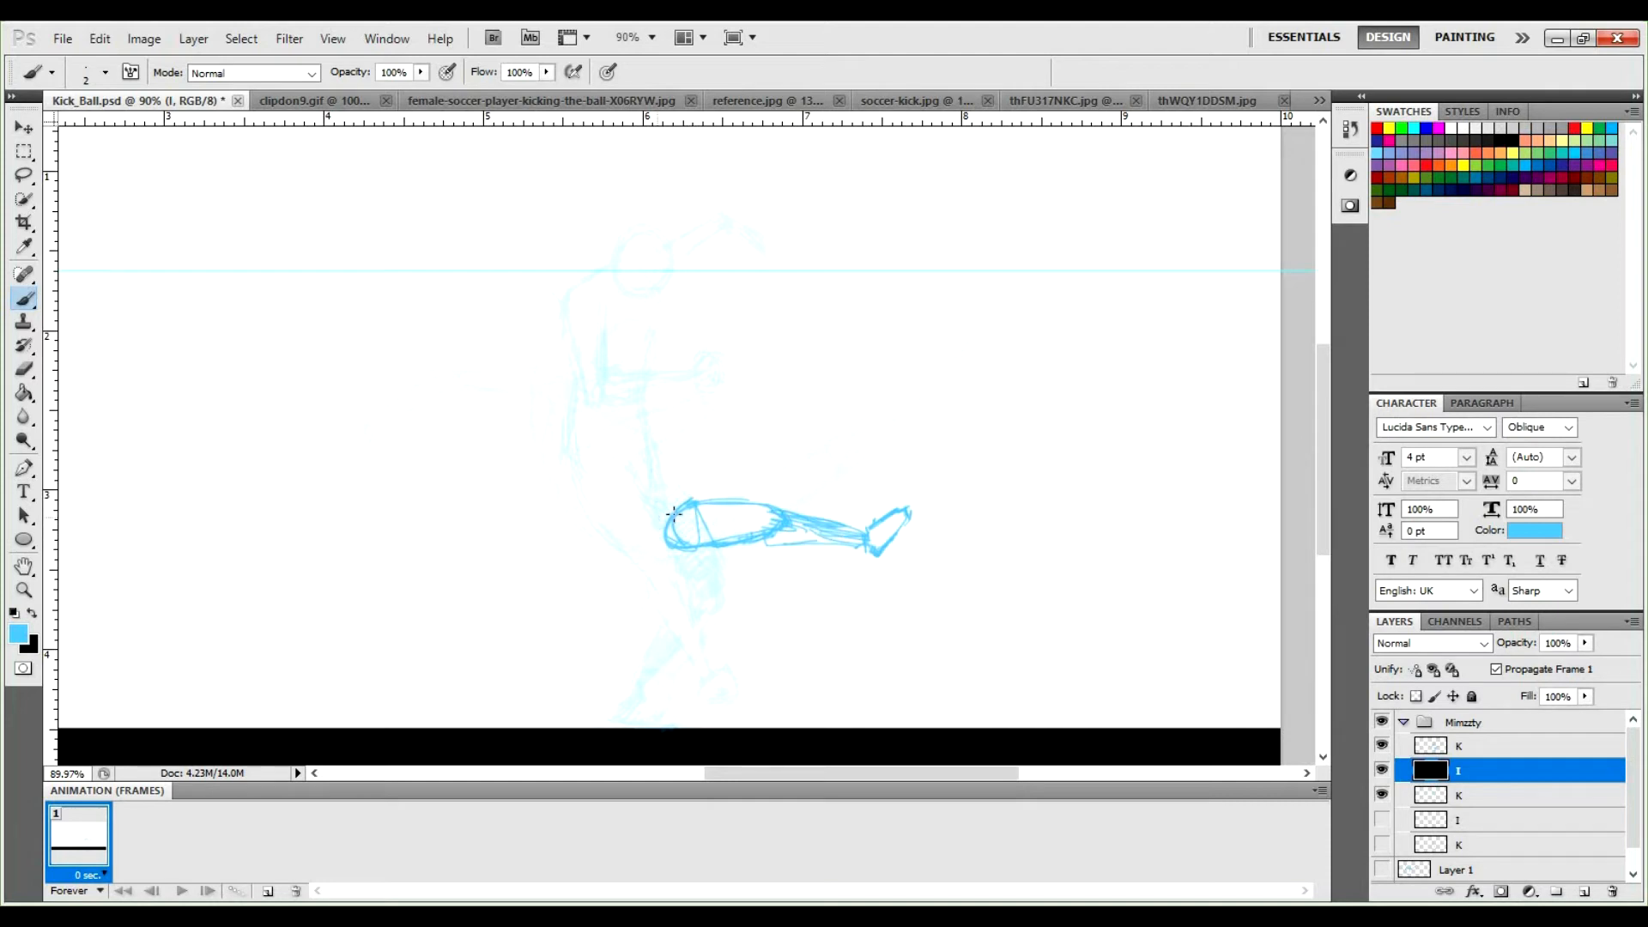
Sketch the rounded pelvis and the standing leg, with its thigh angled down and its shin bent backward.
{"action": "mouse_move", "coordinate": [694, 496]}
{"action": "left_mouse_down"}
{"action": "mouse_move", "coordinate": [647, 525]}
{"action": "mouse_move", "coordinate": [700, 501]}
{"action": "mouse_move", "coordinate": [653, 501]}
{"action": "mouse_move", "coordinate": [649, 540]}
{"action": "mouse_move", "coordinate": [673, 541]}
{"action": "mouse_move", "coordinate": [685, 617]}
{"action": "mouse_move", "coordinate": [723, 594]}
{"action": "left_mouse_up"}
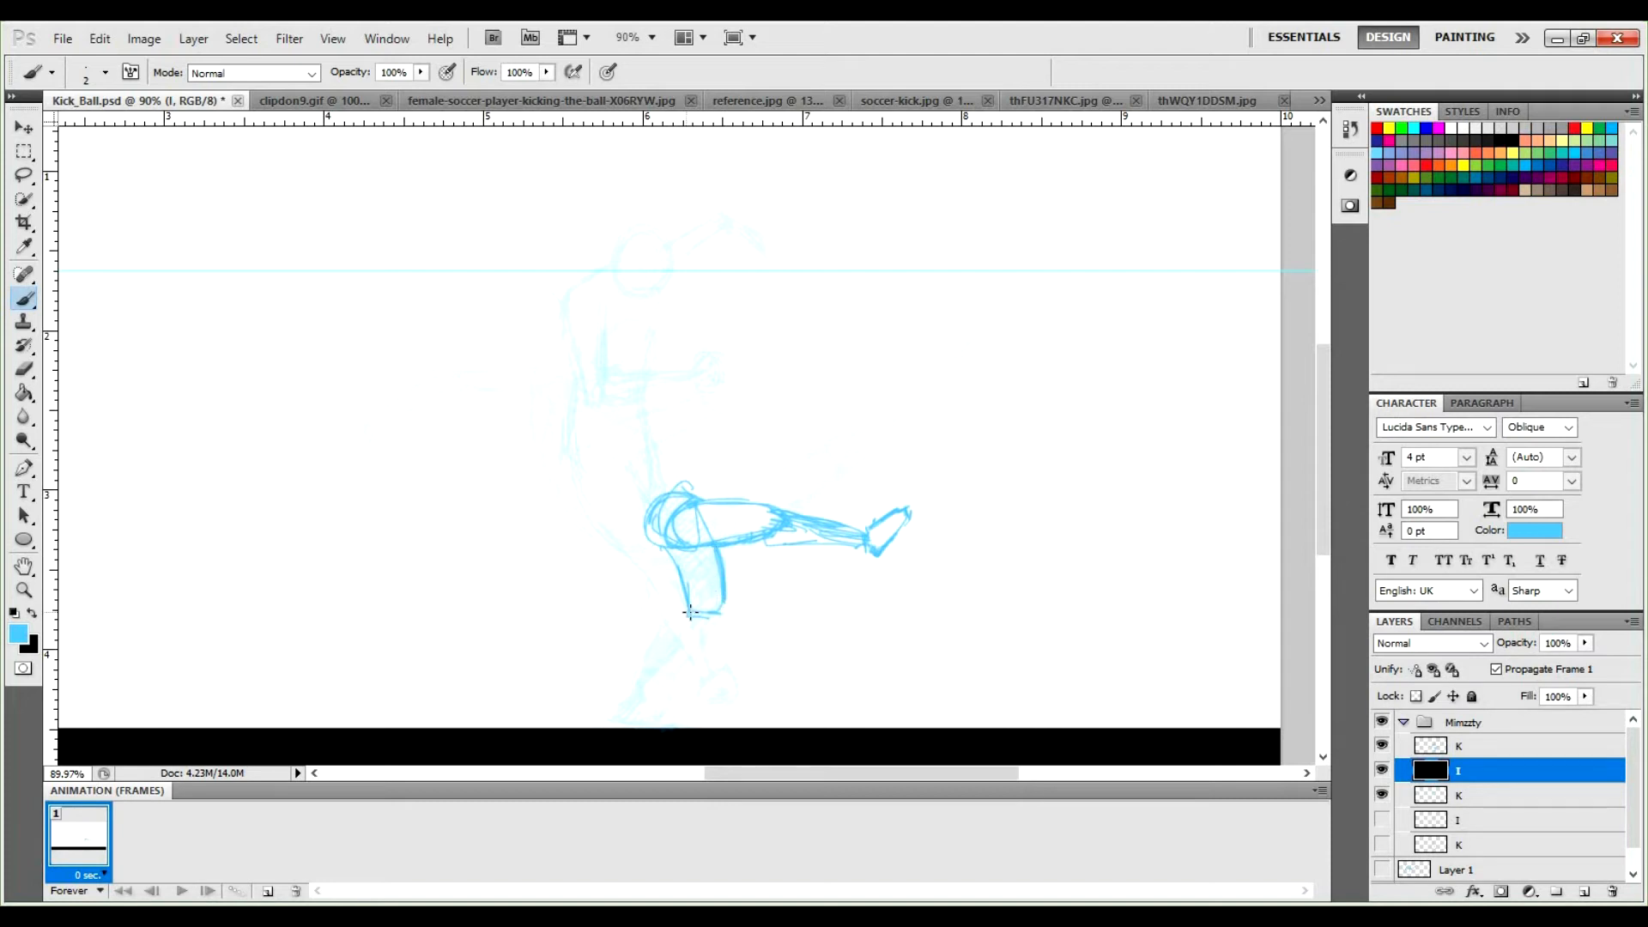
{"action": "left_click_drag", "start_coordinate": [659, 633], "coordinate": [622, 689]}
{"action": "mouse_move", "coordinate": [708, 627]}
{"action": "left_mouse_down"}
{"action": "mouse_move", "coordinate": [659, 660]}
{"action": "mouse_move", "coordinate": [715, 606]}
{"action": "left_mouse_up"}
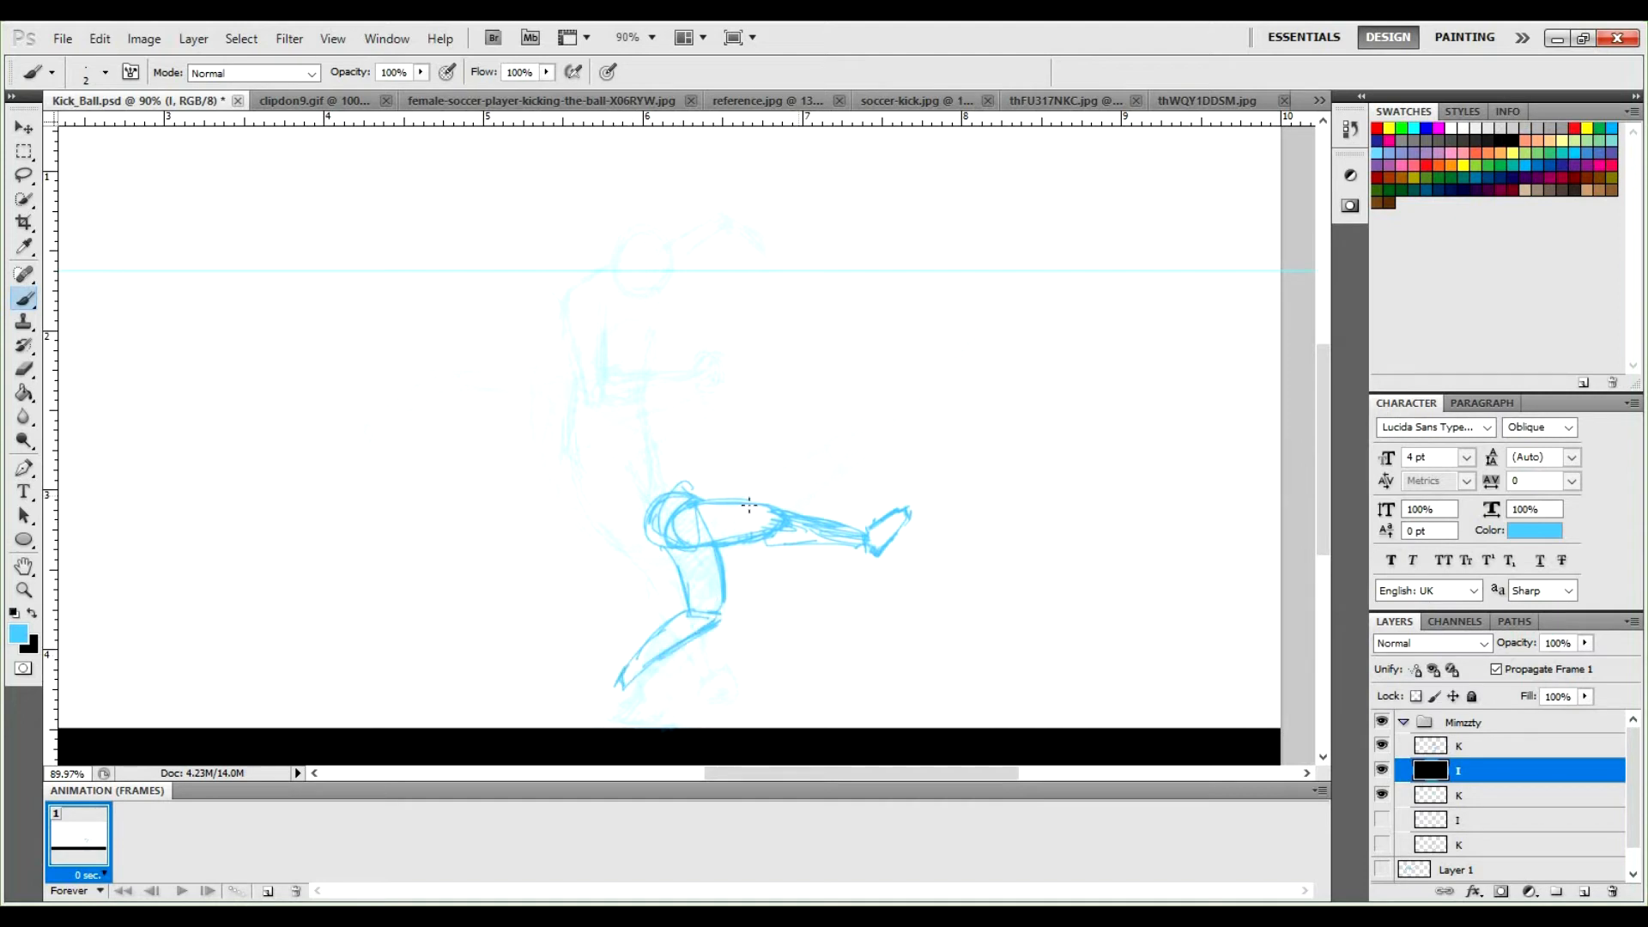
{"action": "left_click_drag", "start_coordinate": [674, 493], "coordinate": [688, 522]}
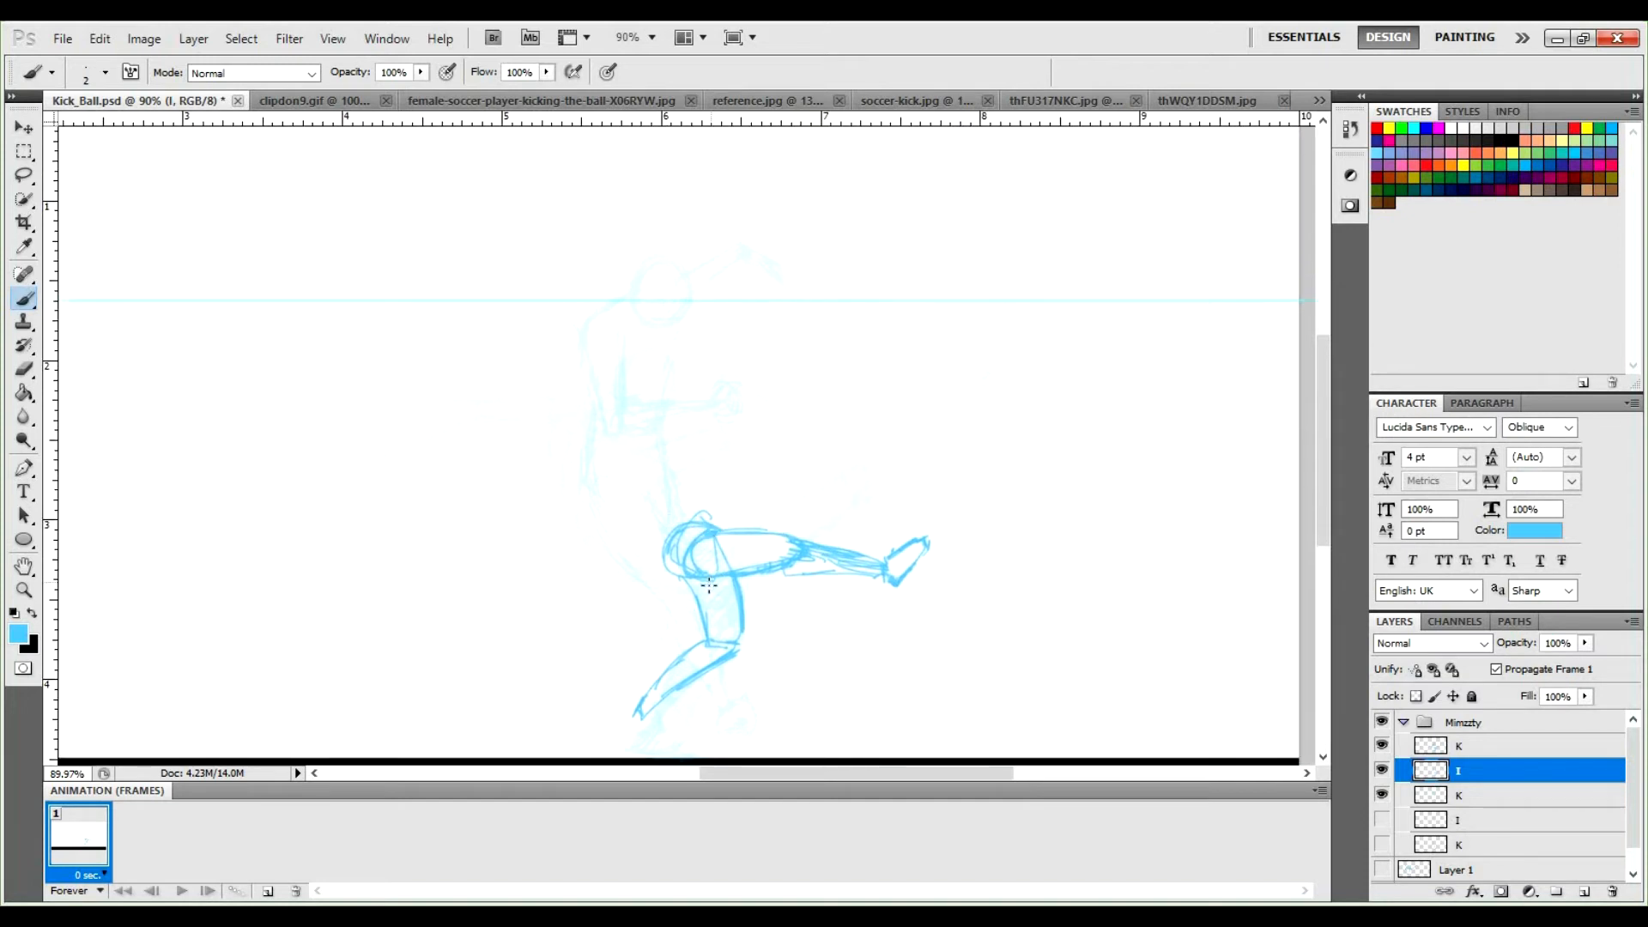
Move the sketched legs on layer I slightly down toward the ground.
{"action": "key", "text": "v"}
{"action": "key", "text": "shift+Down"}
{"action": "key", "text": "shift+Down"}
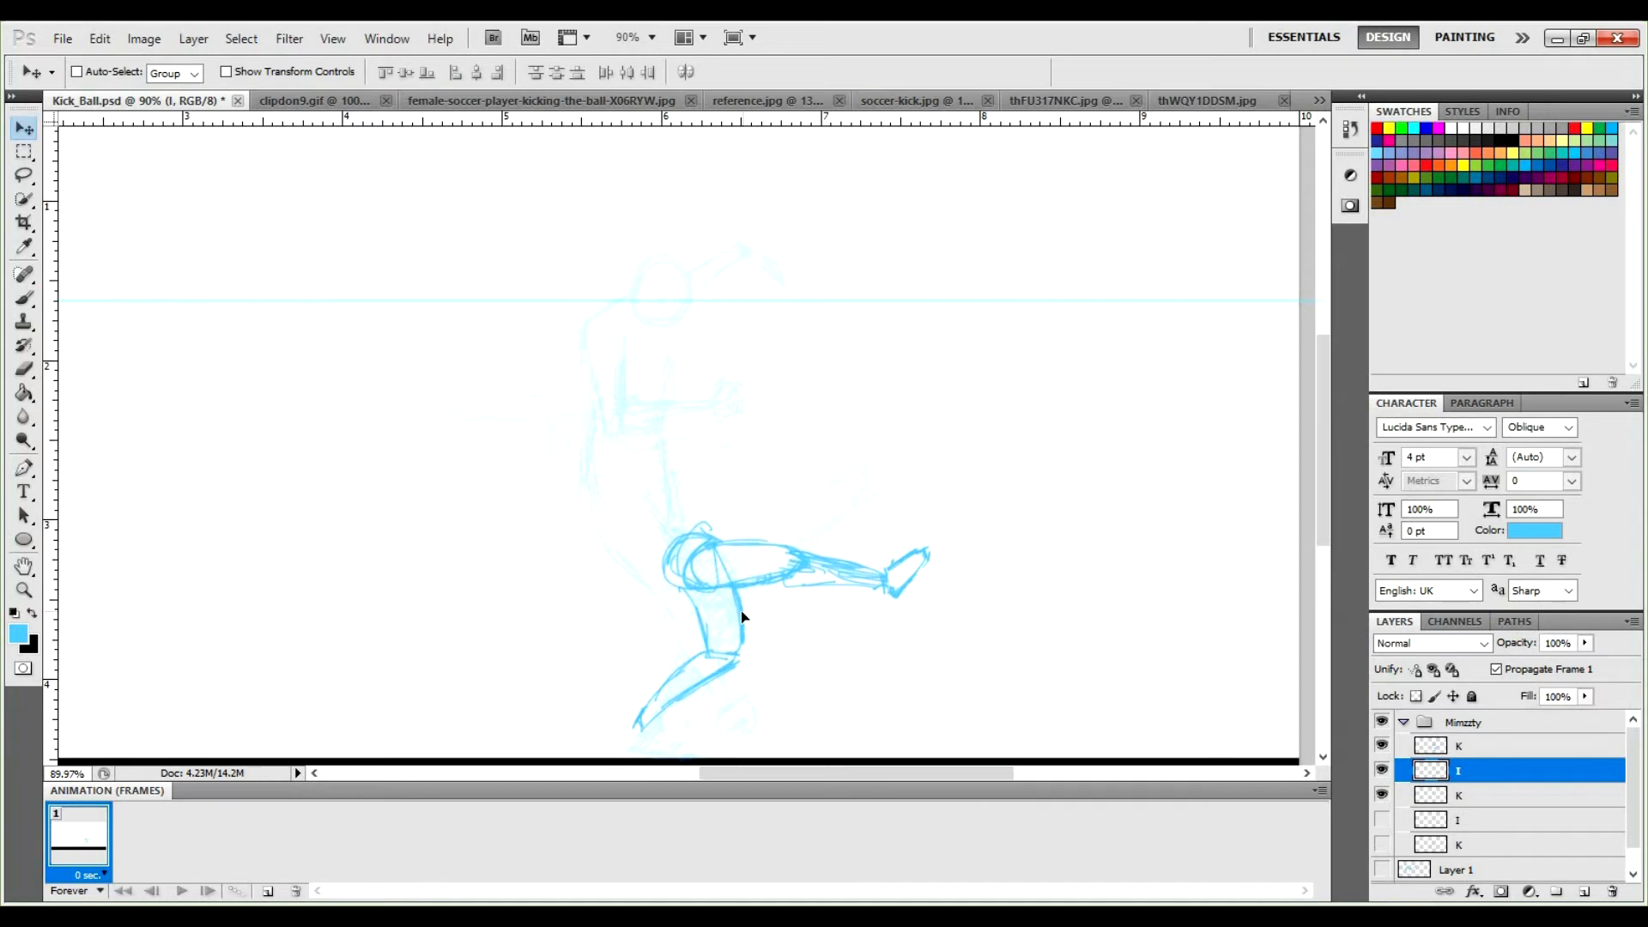
{"action": "left_click_drag", "start_coordinate": [742, 616], "coordinate": [743, 623]}
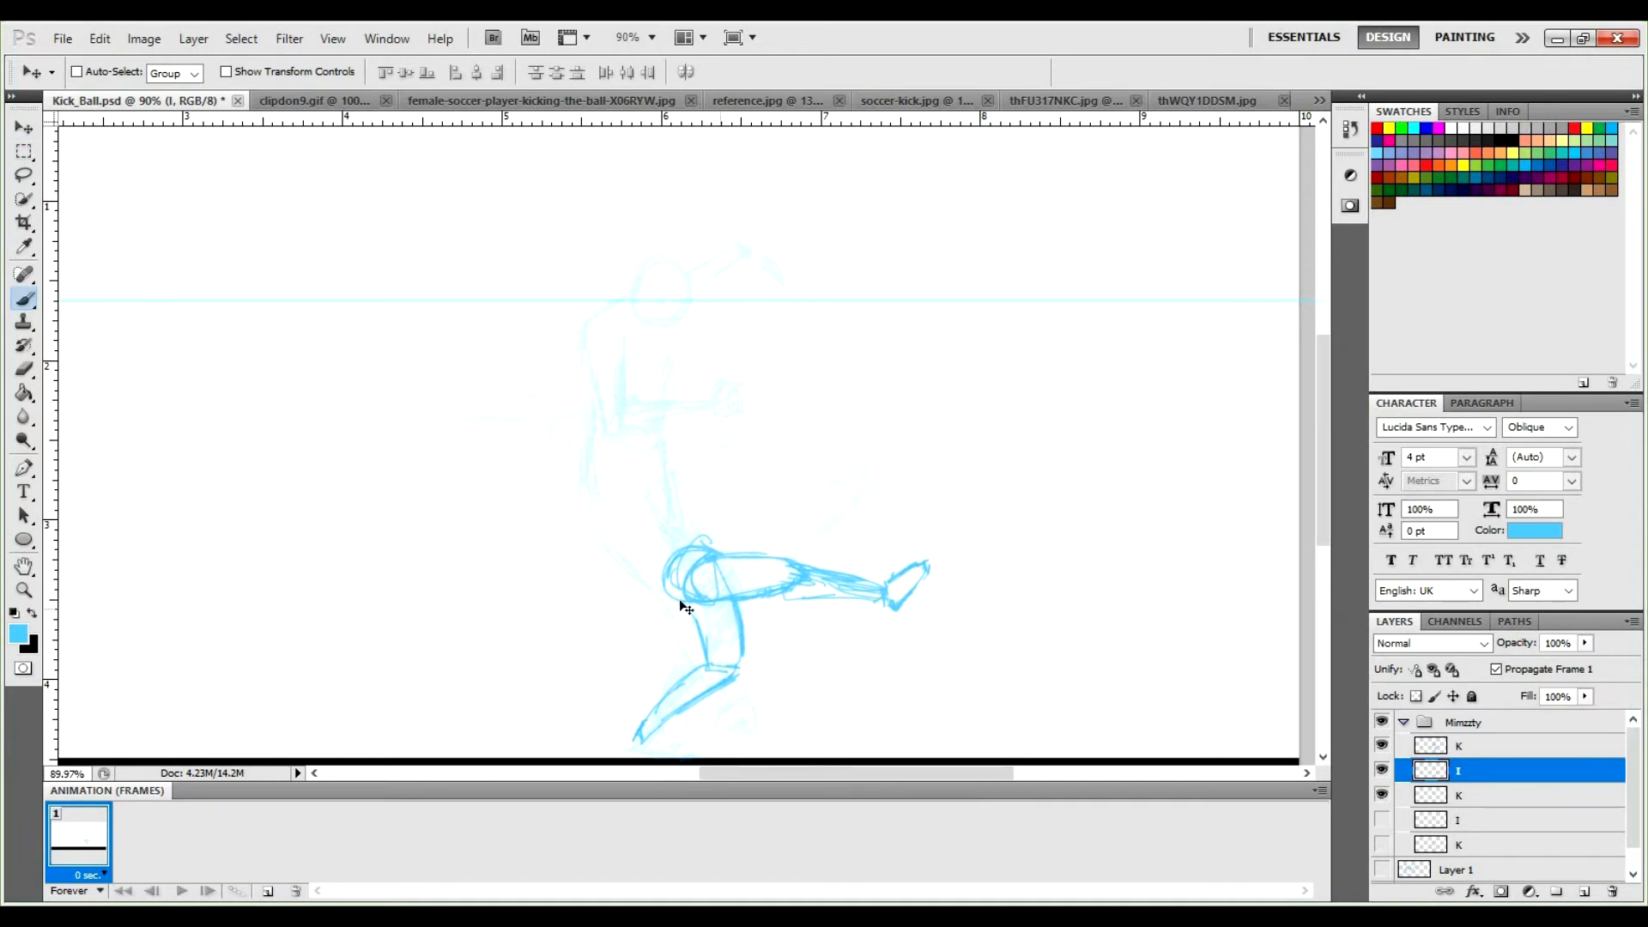
Draw the standing leg's foot flat on the black ground line.
{"action": "key", "text": "b"}
{"action": "mouse_move", "coordinate": [638, 726]}
{"action": "left_mouse_down"}
{"action": "mouse_move", "coordinate": [606, 750]}
{"action": "mouse_move", "coordinate": [673, 756]}
{"action": "mouse_move", "coordinate": [645, 736]}
{"action": "mouse_move", "coordinate": [676, 753]}
{"action": "left_mouse_up"}
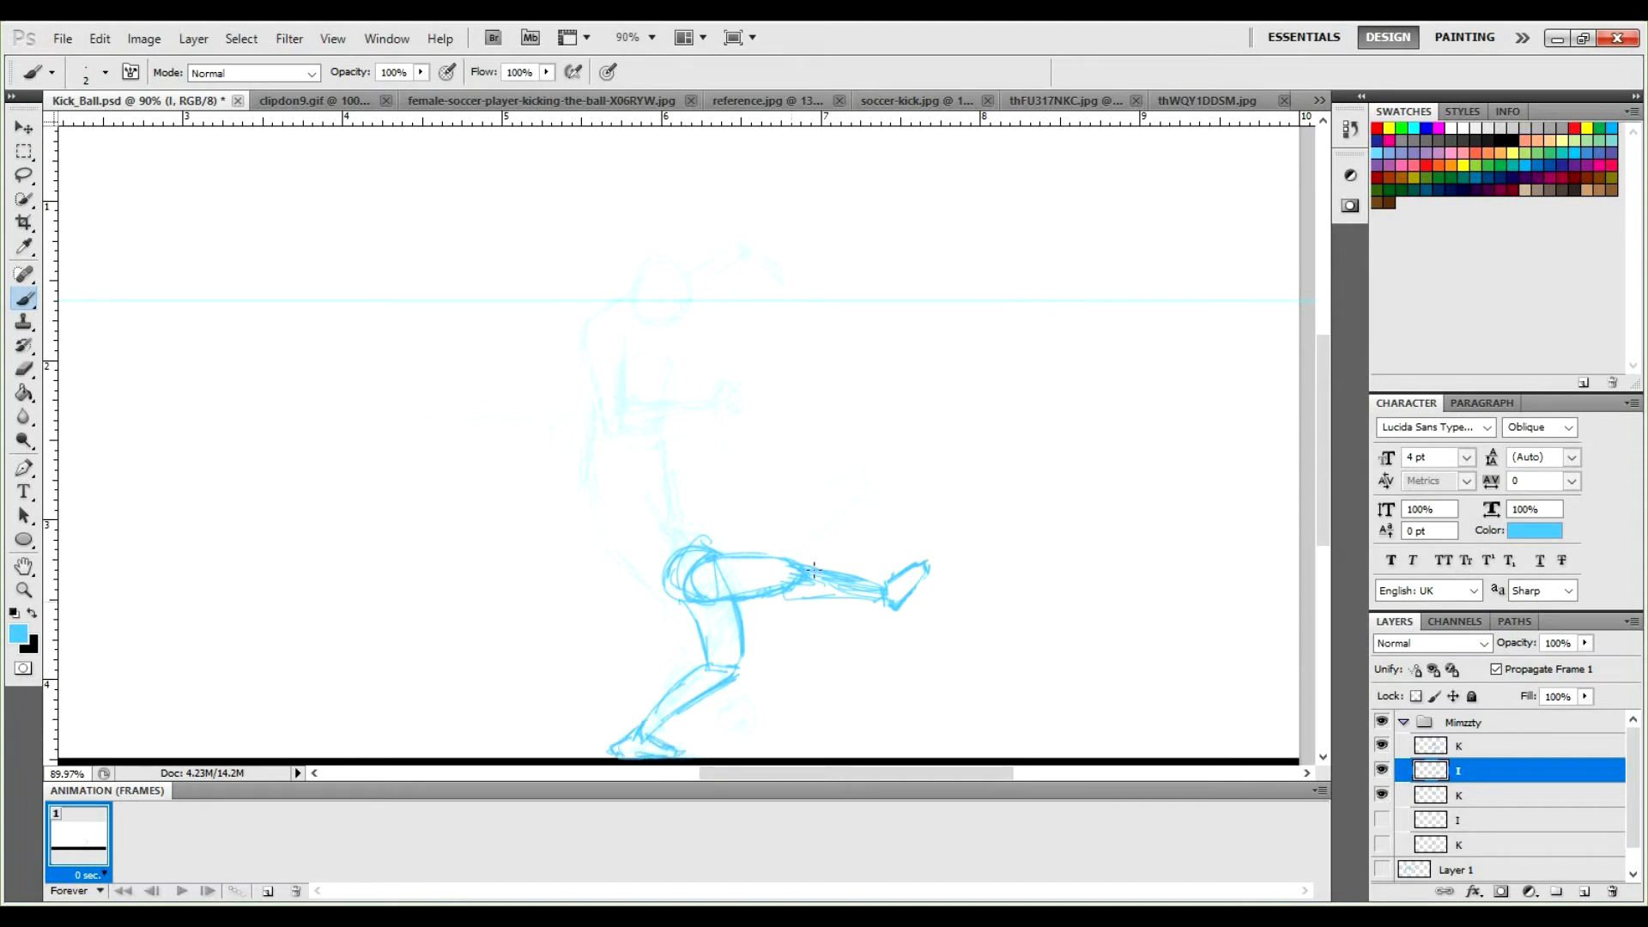
{"action": "key", "text": "v"}
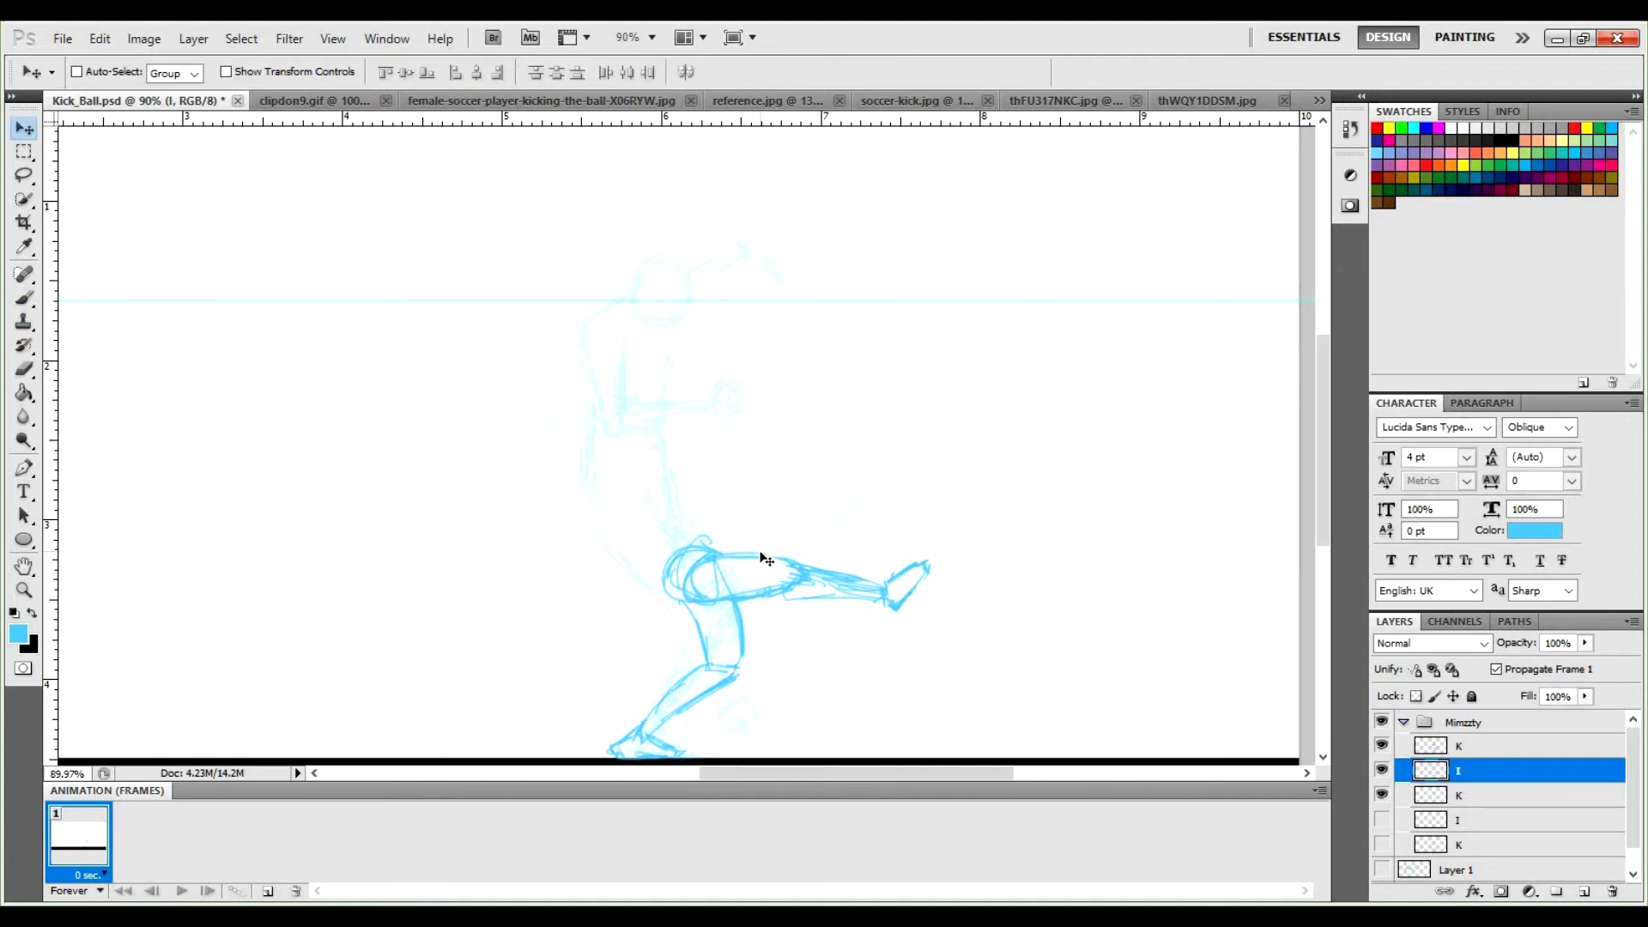
{"action": "key", "text": "b"}
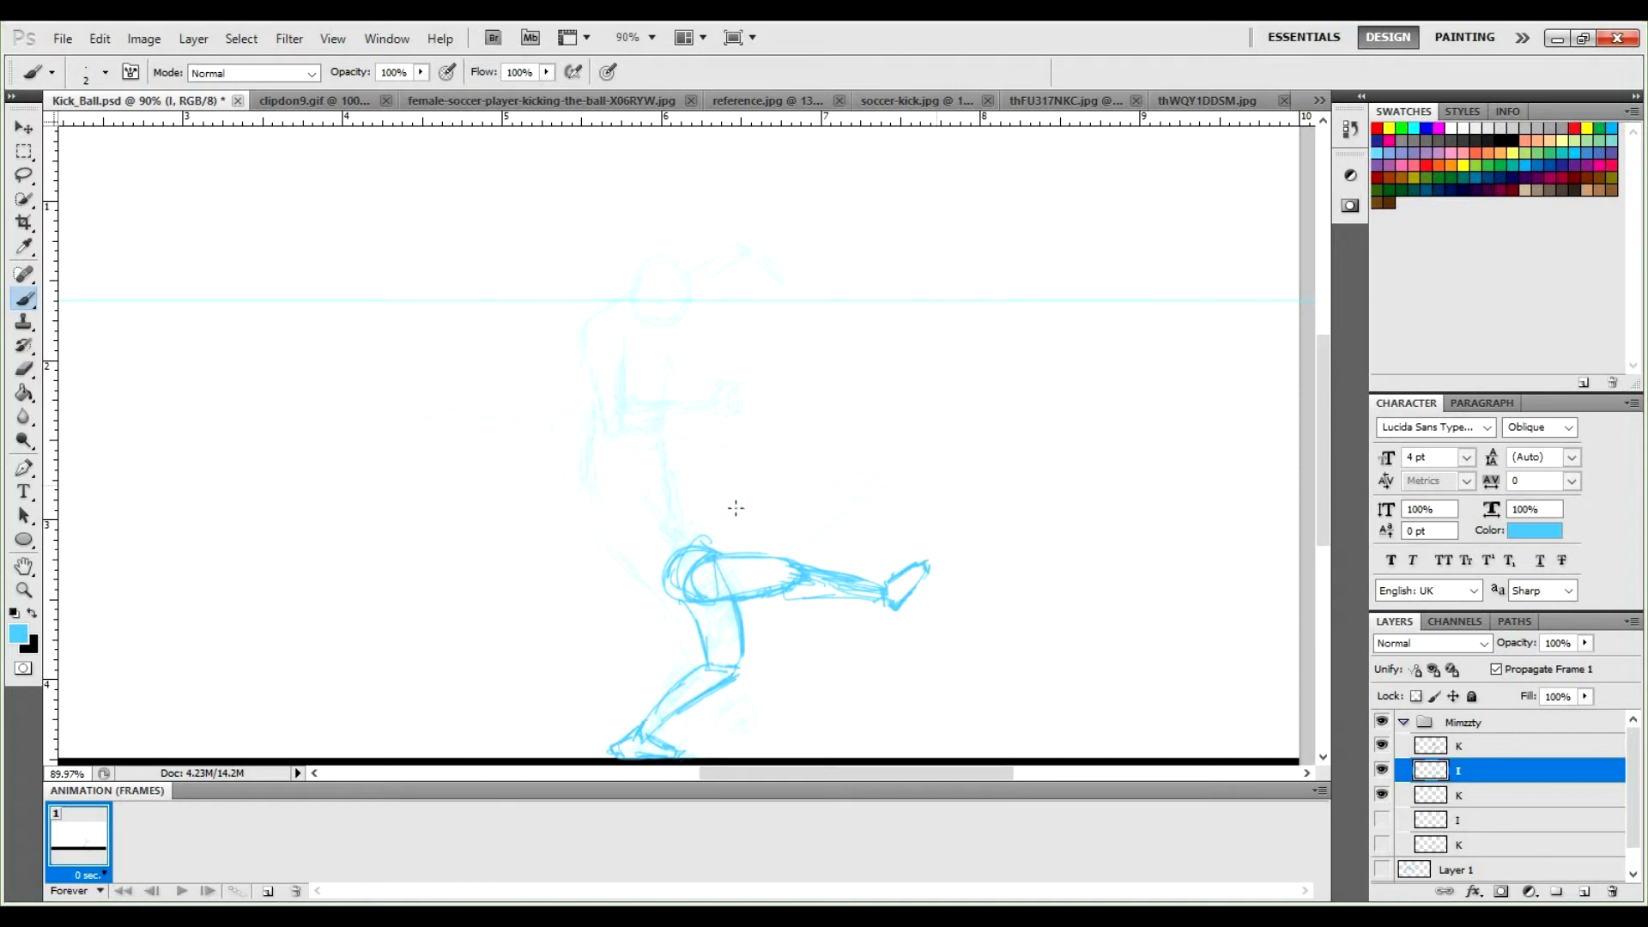
Select the kicking leg with a Lasso outline and start a free transform on it.
{"action": "key", "text": "e"}
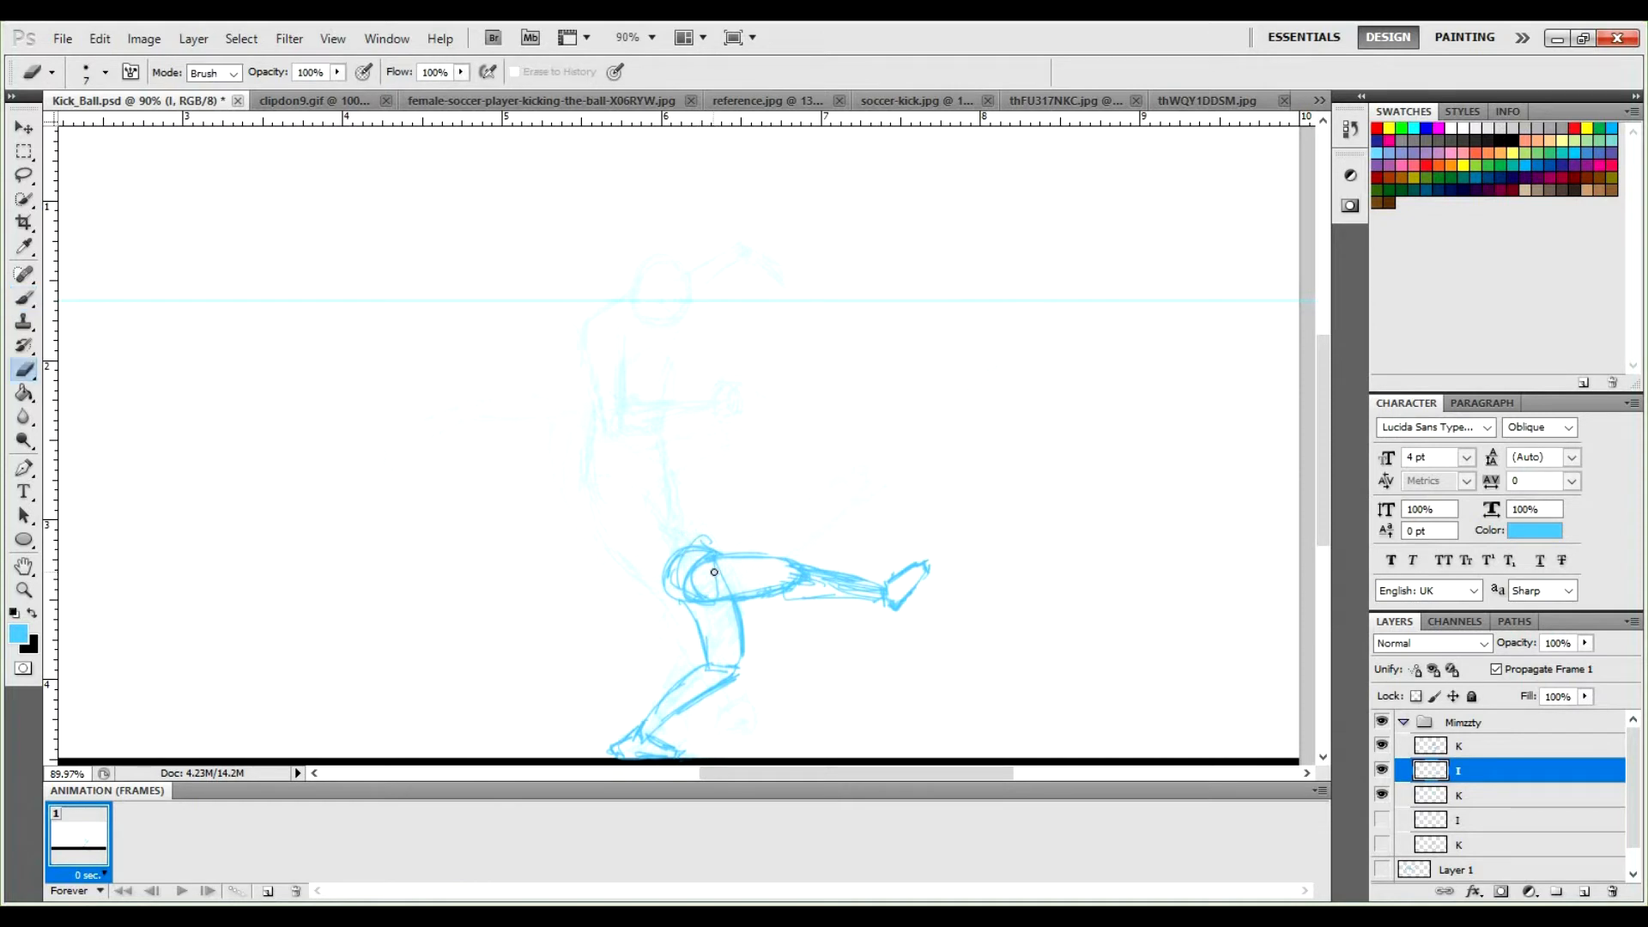
{"action": "key", "text": "l"}
{"action": "mouse_move", "coordinate": [678, 586]}
{"action": "left_mouse_down"}
{"action": "mouse_move", "coordinate": [853, 615]}
{"action": "mouse_move", "coordinate": [883, 507]}
{"action": "mouse_move", "coordinate": [866, 517]}
{"action": "left_mouse_up"}
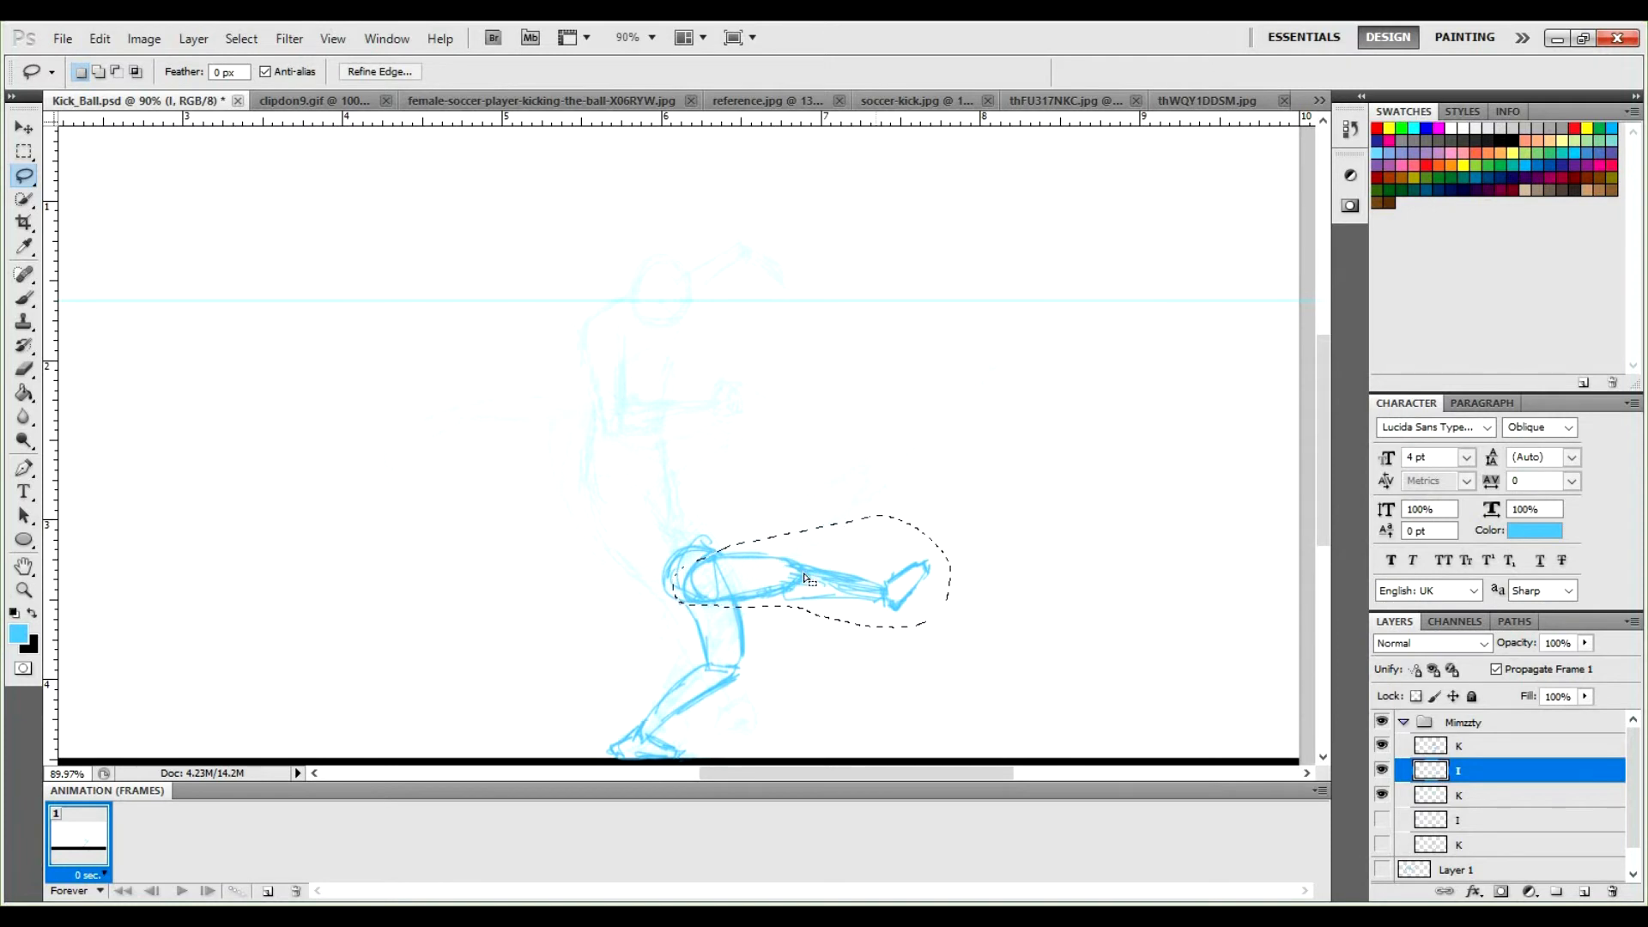
{"action": "key", "text": "ctrl+t"}
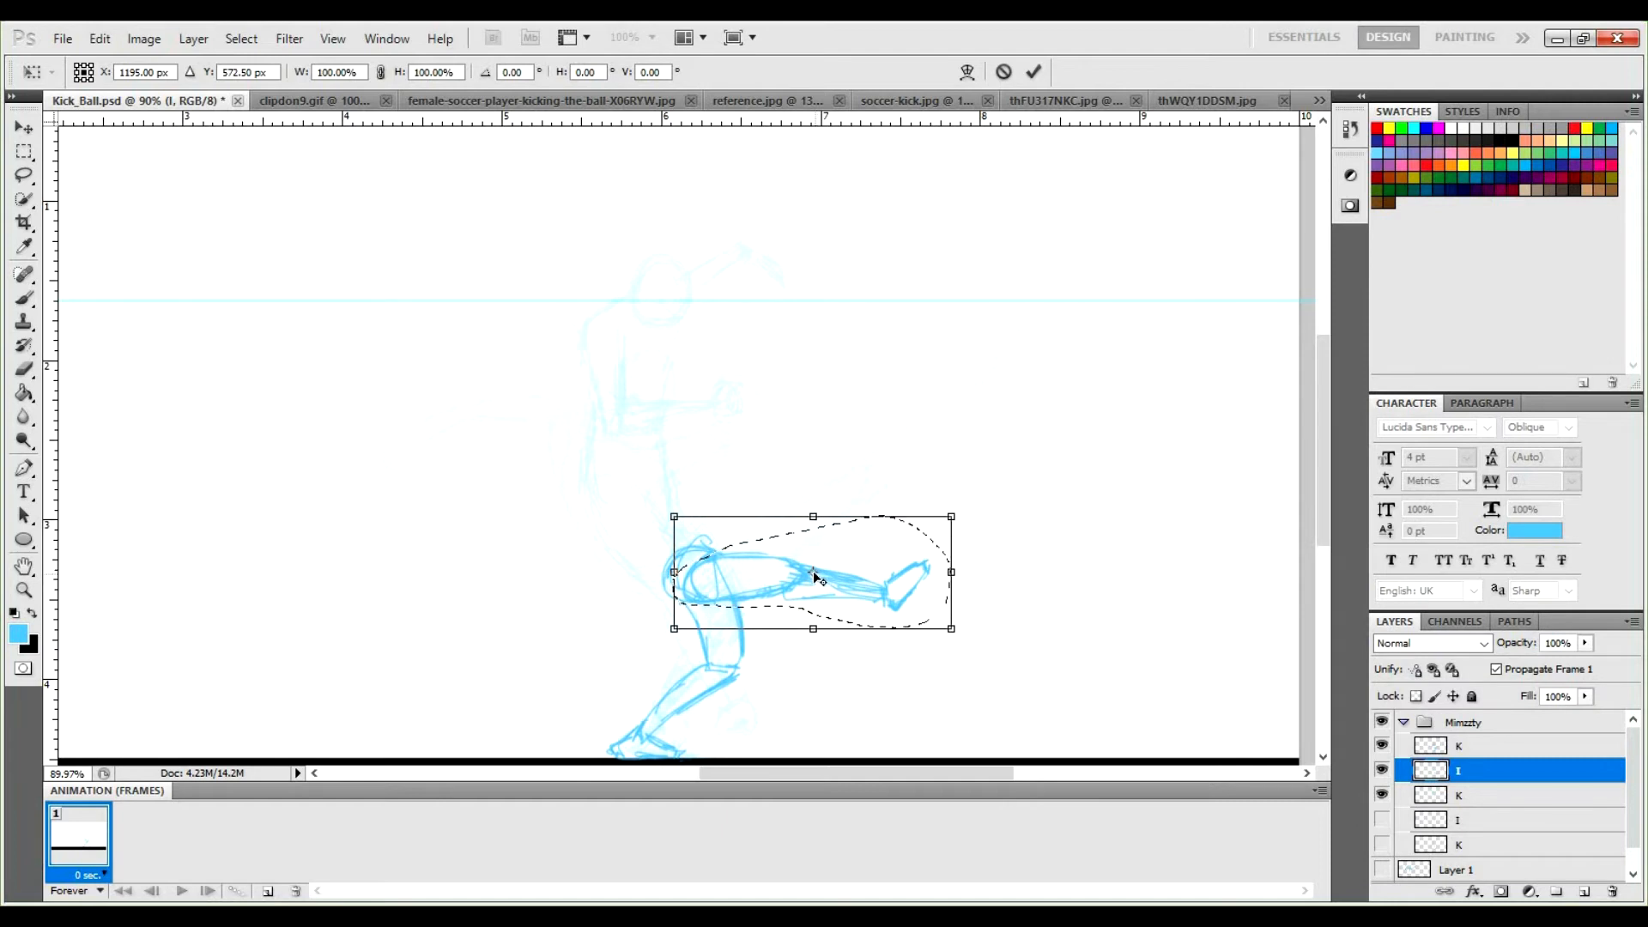
{"action": "mouse_move", "coordinate": [813, 573]}
{"action": "left_mouse_down"}
{"action": "mouse_move", "coordinate": [897, 578]}
{"action": "mouse_move", "coordinate": [907, 607]}
{"action": "mouse_move", "coordinate": [930, 570]}
{"action": "mouse_move", "coordinate": [812, 571]}
{"action": "left_mouse_up"}
{"action": "left_click_drag", "start_coordinate": [988, 455], "coordinate": [968, 520]}
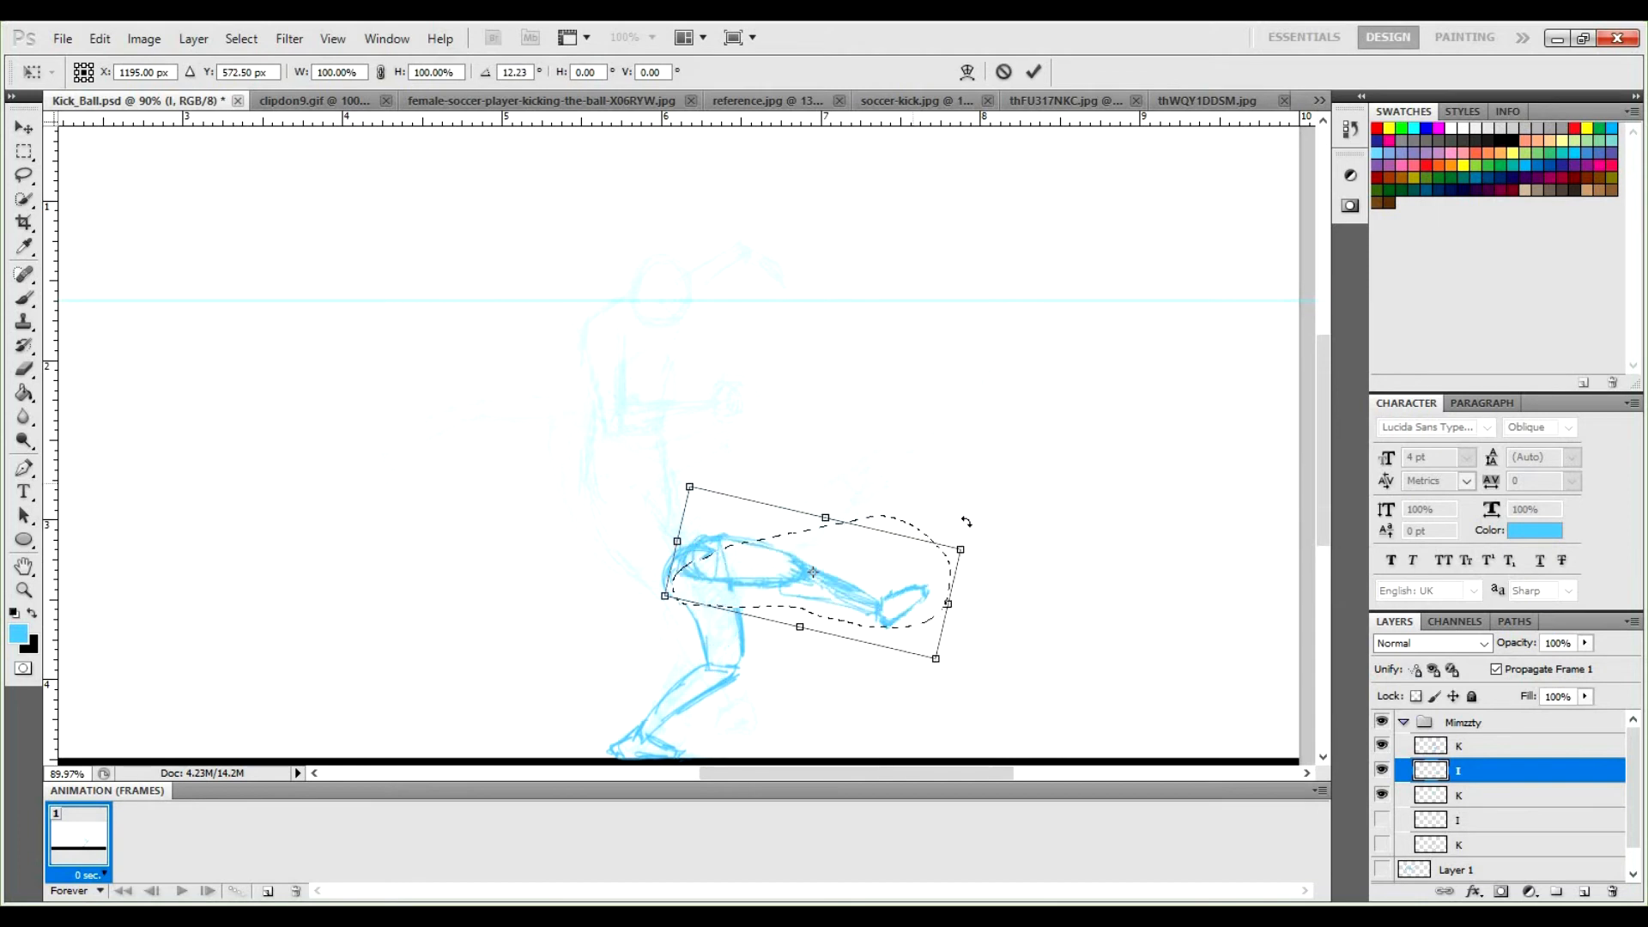
{"action": "key", "text": "ctrl+z"}
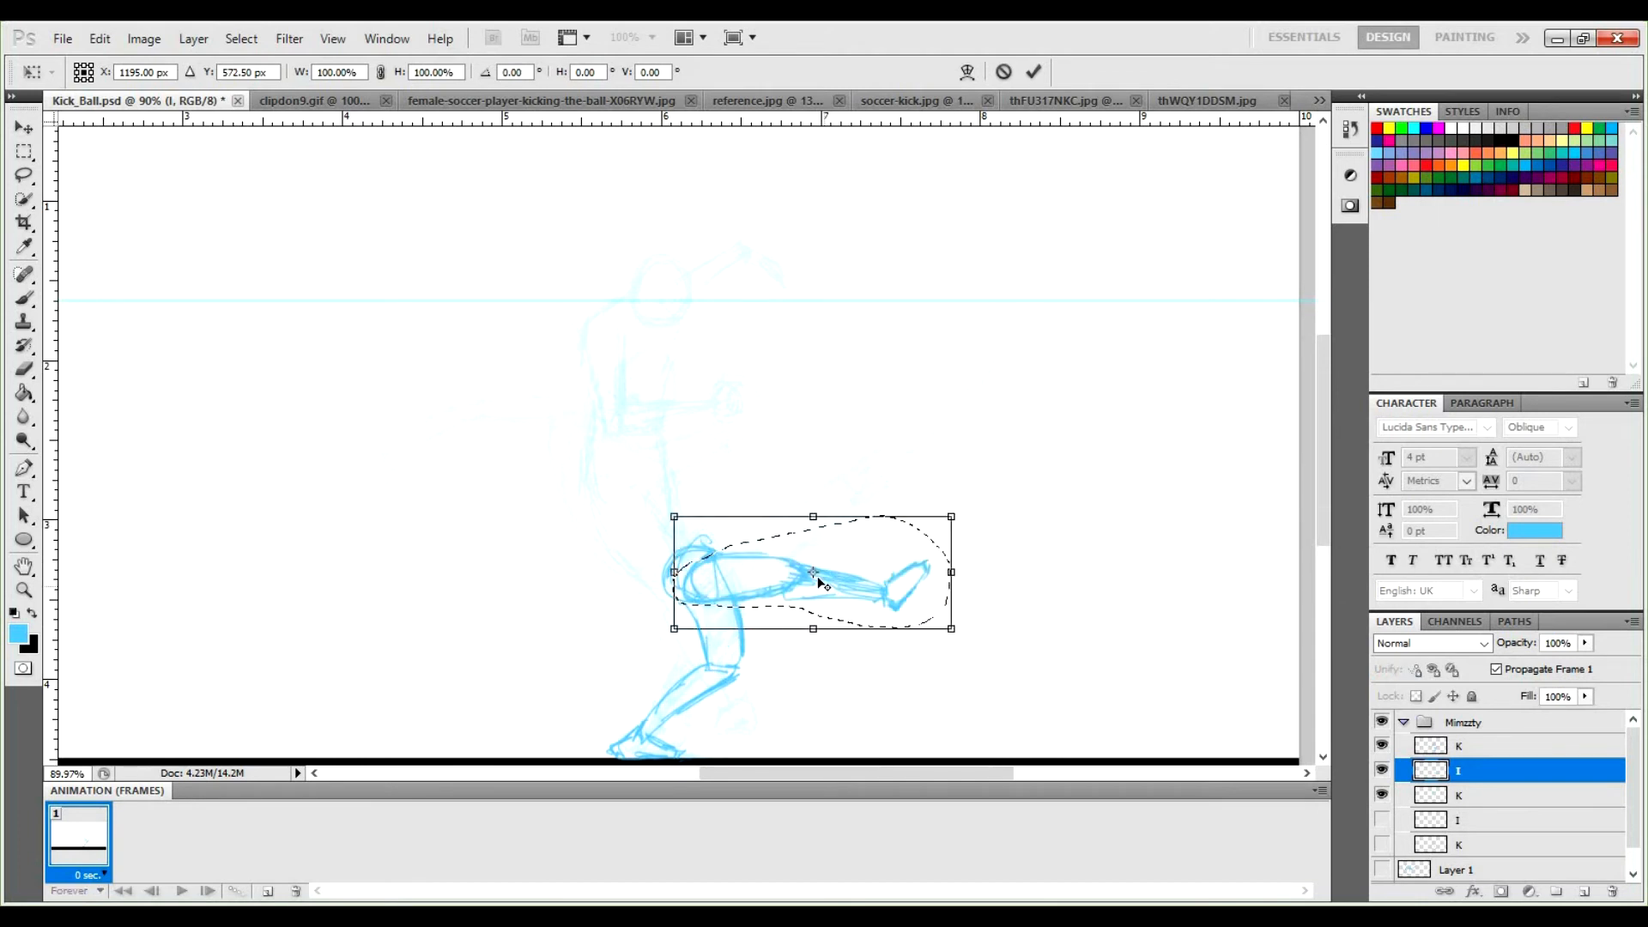
Place the transform's pivot on the kicking foot, rotate the leg about 4.35°, apply it and deselect.
{"action": "left_click_drag", "start_coordinate": [856, 591], "coordinate": [902, 593]}
{"action": "left_click_drag", "start_coordinate": [963, 495], "coordinate": [955, 483]}
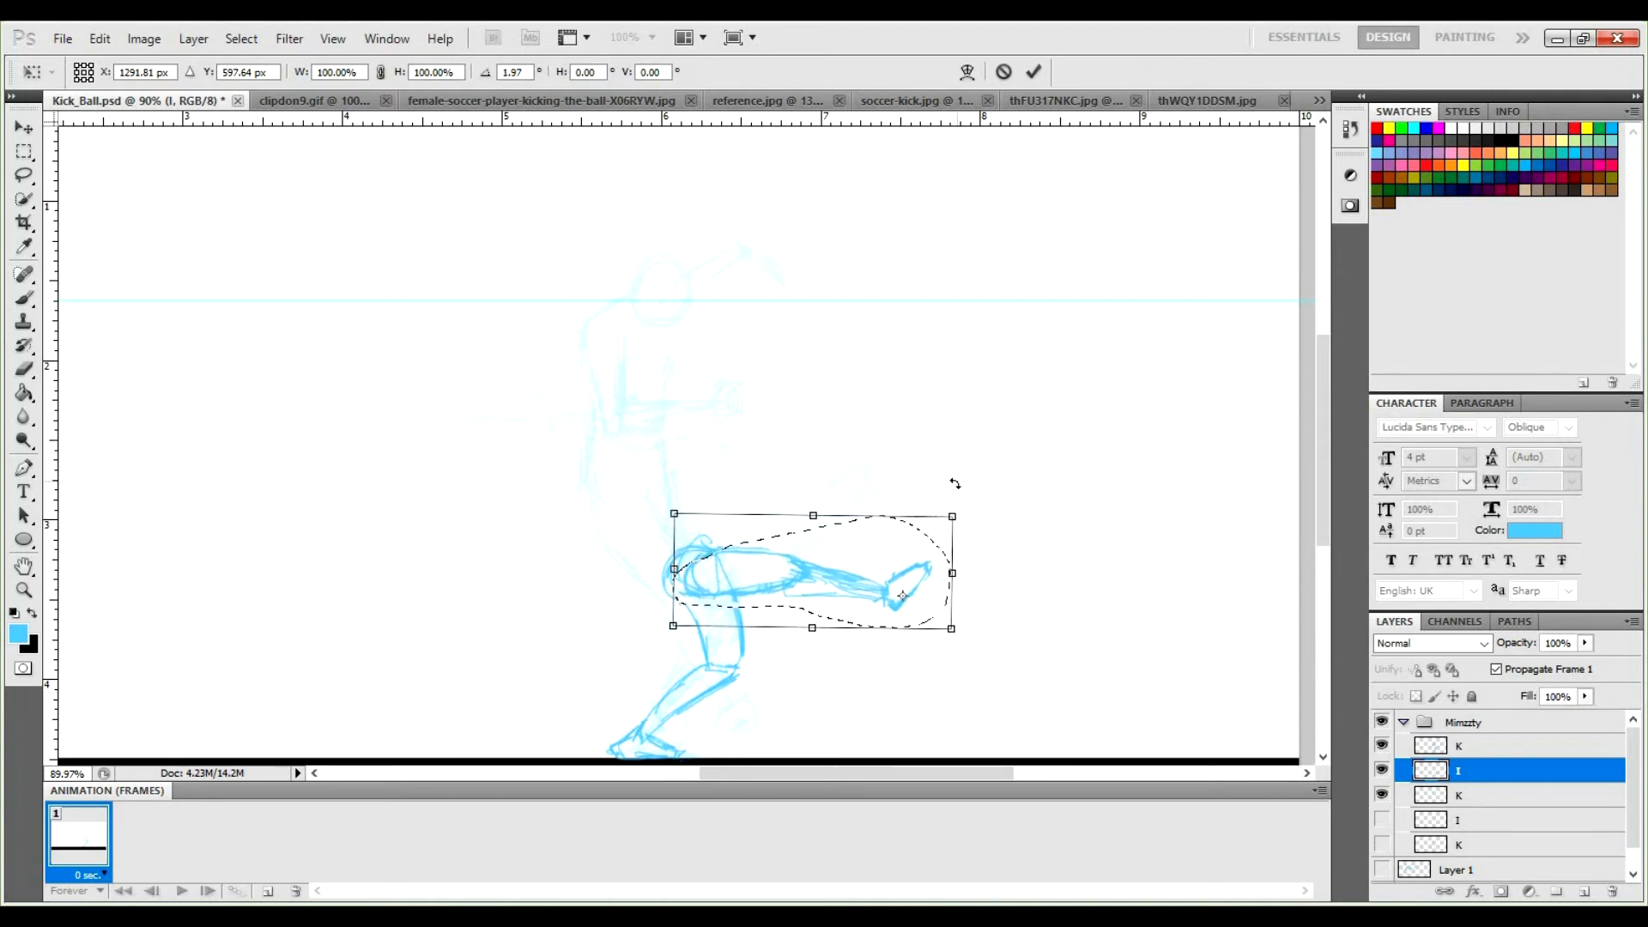
{"action": "left_click_drag", "start_coordinate": [958, 490], "coordinate": [959, 491]}
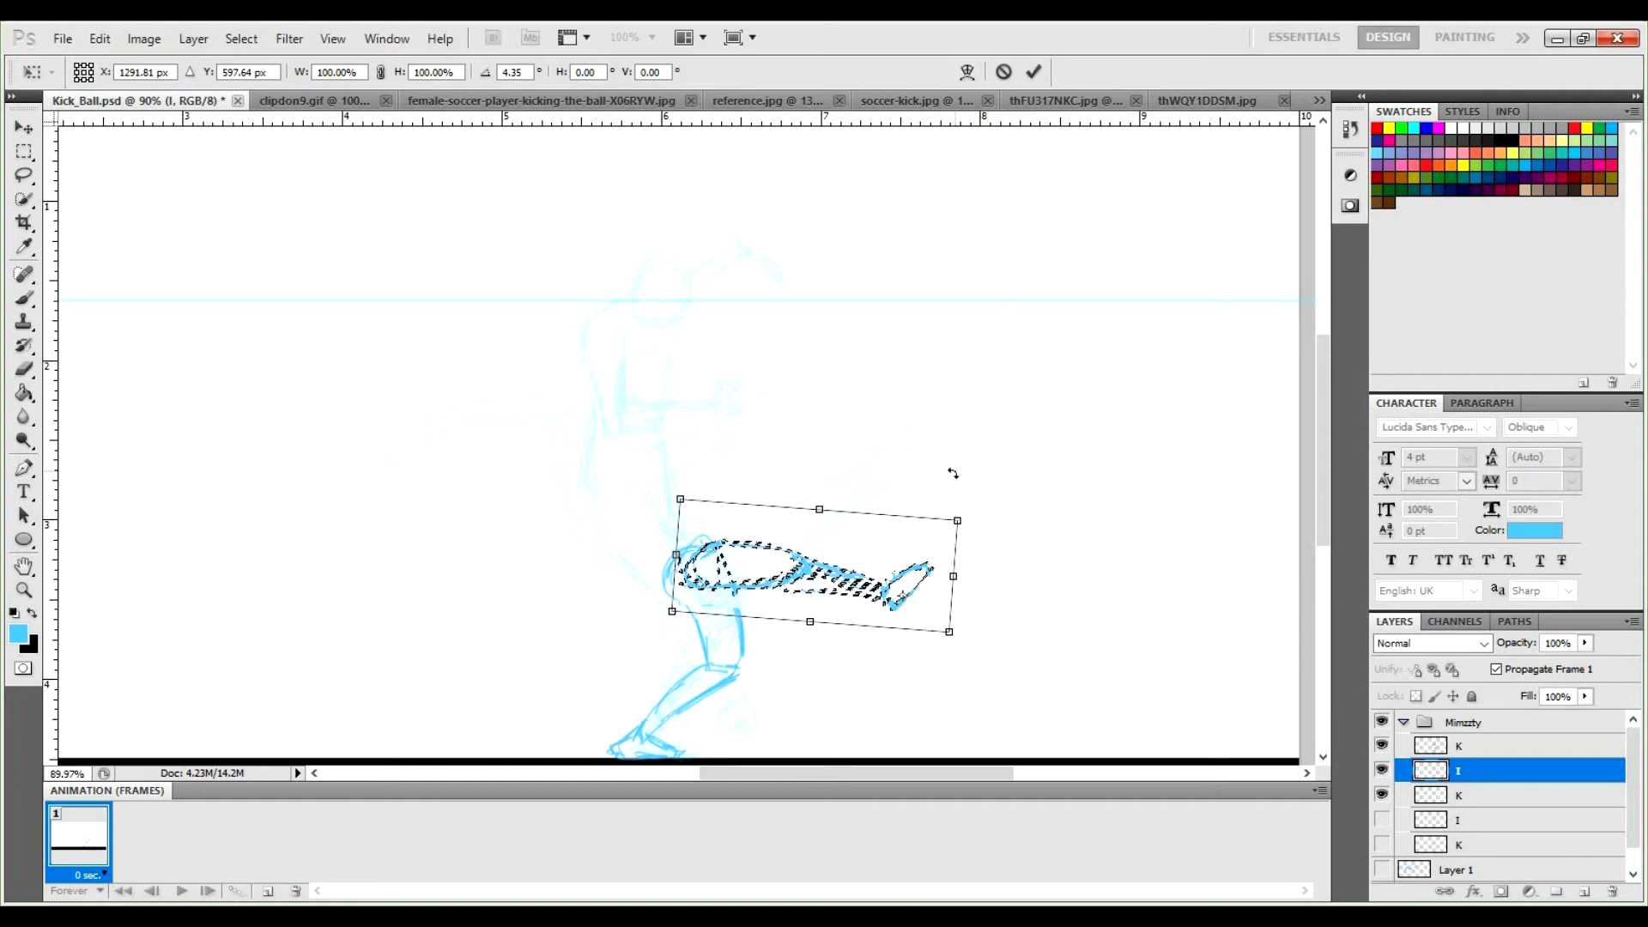
{"action": "key", "text": "Return"}
{"action": "key", "text": "l"}
{"action": "left_click", "coordinate": [768, 642]}
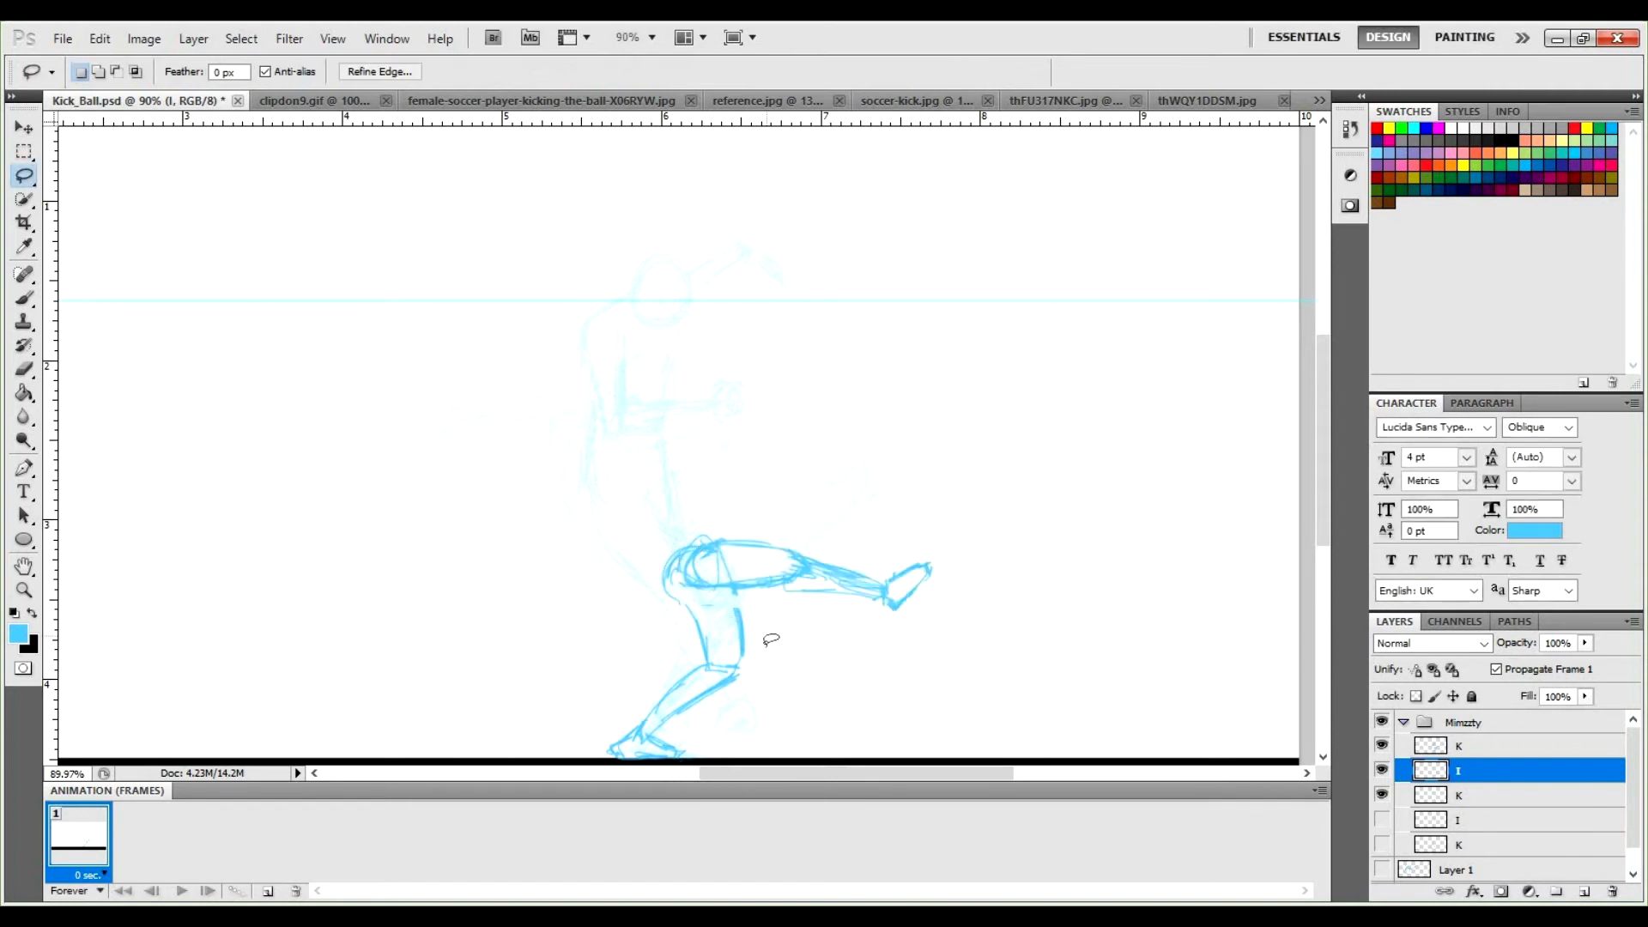
Reinforce the hip contour where the rotated kicking leg joins the pelvis.
{"action": "key", "text": "b"}
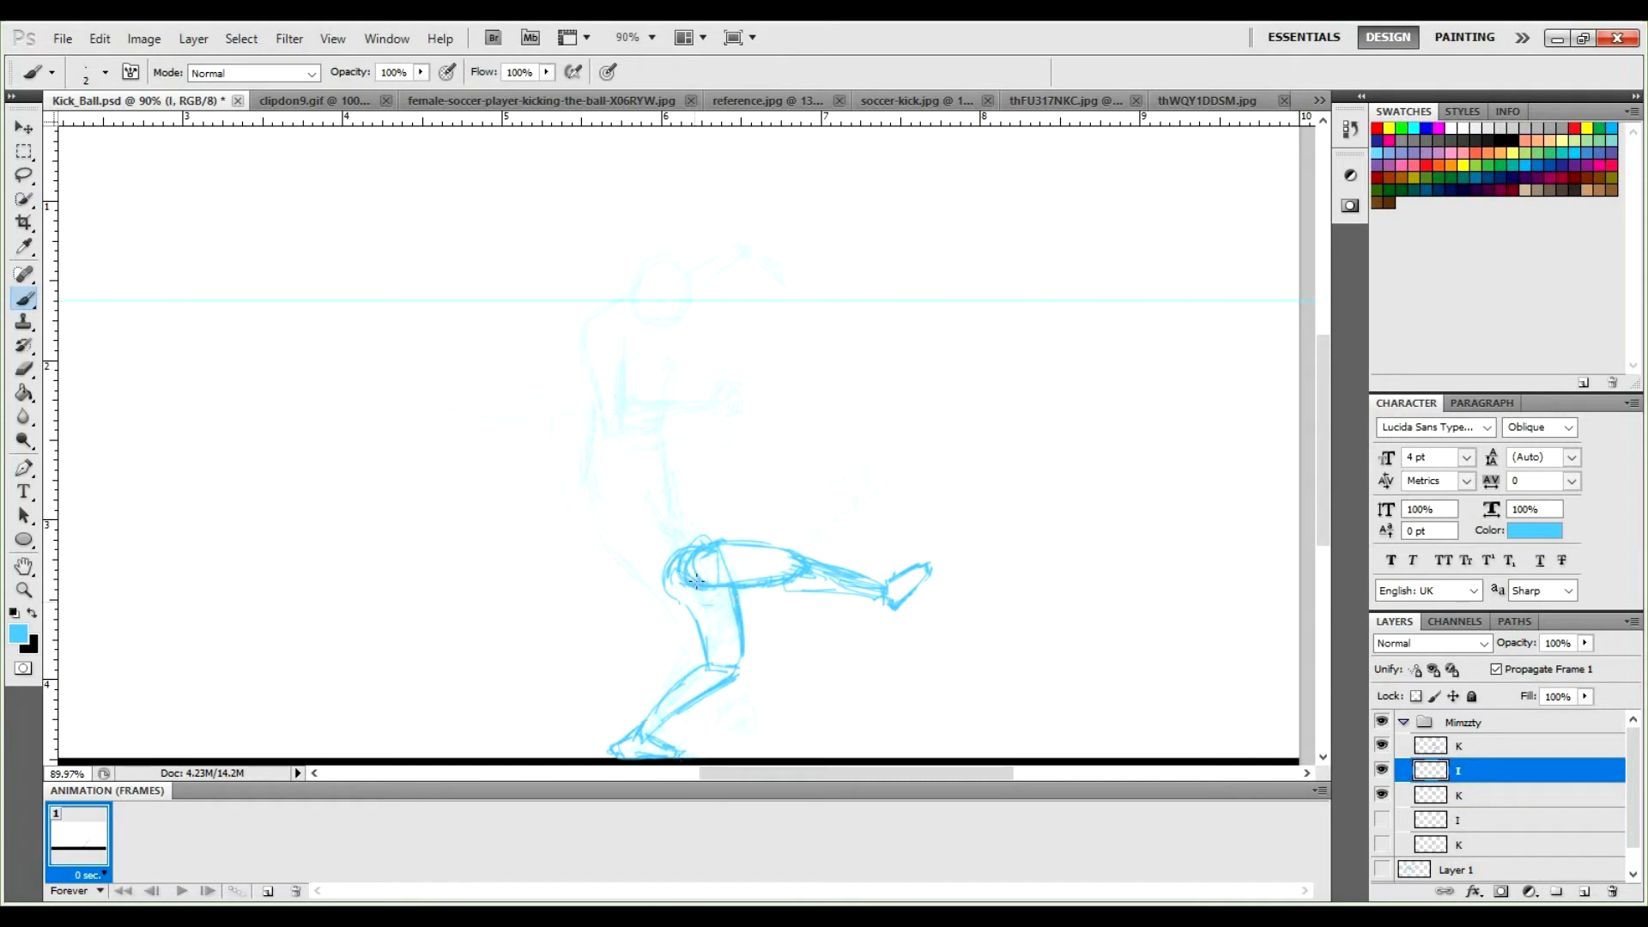
{"action": "mouse_move", "coordinate": [692, 541]}
{"action": "left_mouse_down"}
{"action": "mouse_move", "coordinate": [719, 570]}
{"action": "mouse_move", "coordinate": [714, 595]}
{"action": "left_mouse_up"}
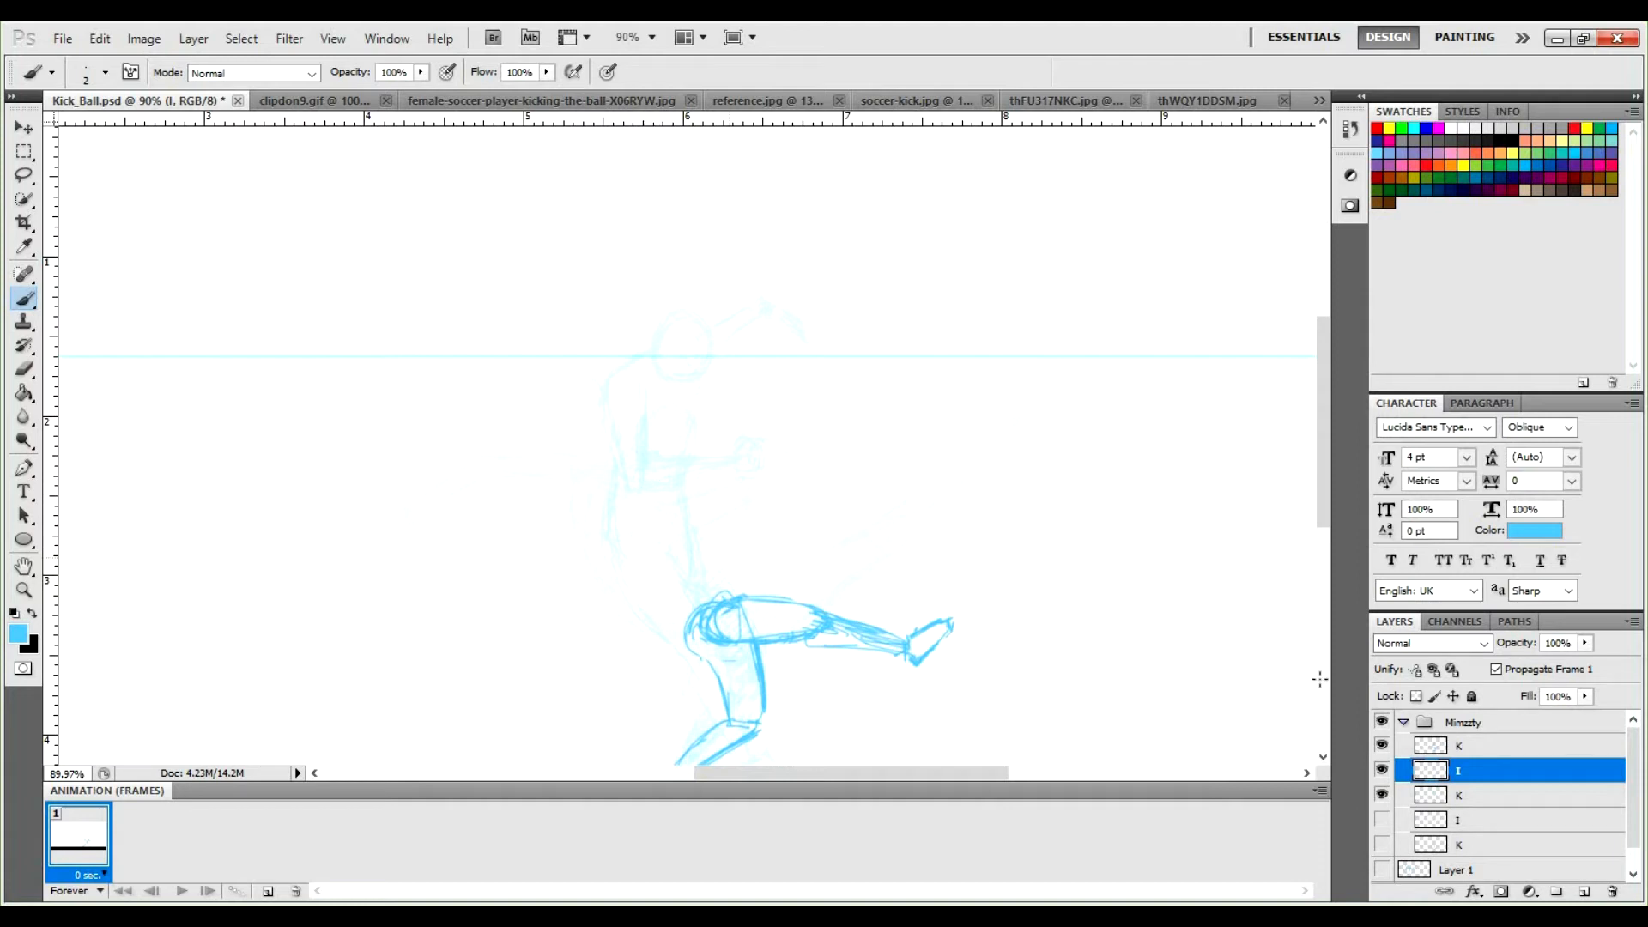
Hide and show the two K layers around layer I in turn to compare the poses.
{"action": "left_click", "coordinate": [1382, 746]}
{"action": "left_click", "coordinate": [1382, 745]}
{"action": "left_click", "coordinate": [1382, 794]}
{"action": "left_click", "coordinate": [1381, 797]}
Sketch the torso above the pelvis, with an oval ribcage leaning back and waist lines joining the hip.
{"action": "mouse_move", "coordinate": [728, 592]}
{"action": "left_mouse_down"}
{"action": "mouse_move", "coordinate": [691, 453]}
{"action": "mouse_move", "coordinate": [625, 438]}
{"action": "mouse_move", "coordinate": [613, 468]}
{"action": "mouse_move", "coordinate": [640, 547]}
{"action": "left_mouse_up"}
{"action": "left_click_drag", "start_coordinate": [627, 465], "coordinate": [681, 566]}
{"action": "mouse_move", "coordinate": [639, 506]}
{"action": "left_mouse_down"}
{"action": "mouse_move", "coordinate": [685, 571]}
{"action": "mouse_move", "coordinate": [701, 547]}
{"action": "left_mouse_up"}
{"action": "mouse_move", "coordinate": [632, 507]}
{"action": "left_mouse_down"}
{"action": "mouse_move", "coordinate": [699, 552]}
{"action": "mouse_move", "coordinate": [673, 609]}
{"action": "mouse_move", "coordinate": [688, 640]}
{"action": "left_mouse_up"}
{"action": "mouse_move", "coordinate": [620, 478]}
{"action": "left_mouse_down"}
{"action": "mouse_move", "coordinate": [651, 437]}
{"action": "mouse_move", "coordinate": [625, 436]}
{"action": "mouse_move", "coordinate": [649, 427]}
{"action": "mouse_move", "coordinate": [692, 454]}
{"action": "left_mouse_up"}
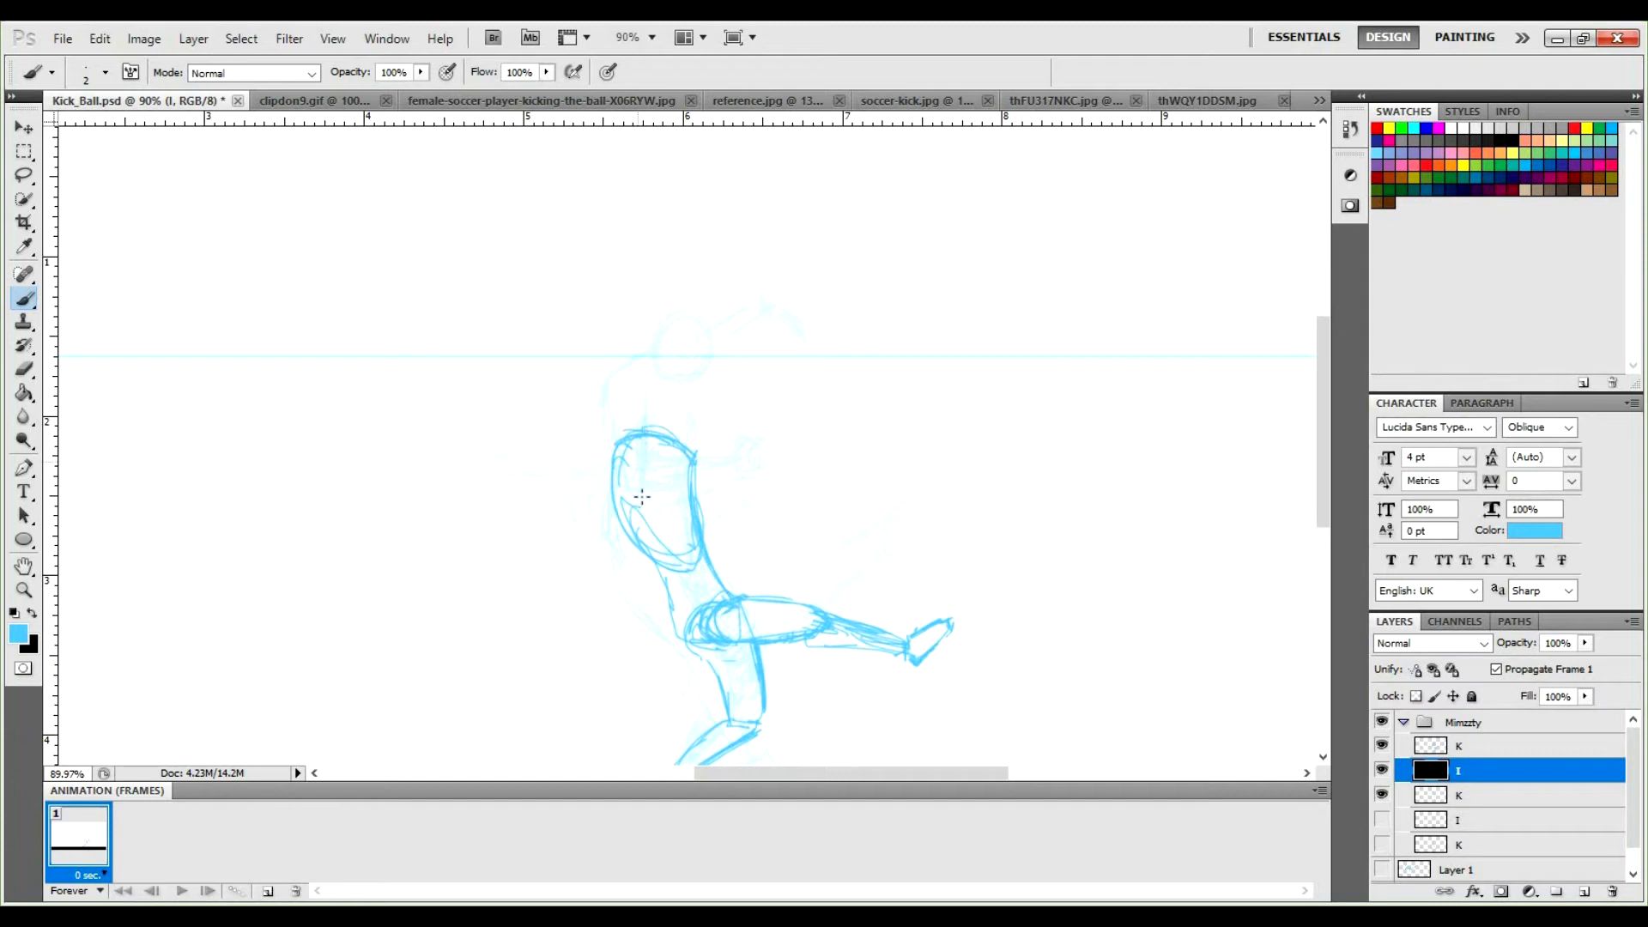
{"action": "left_click_drag", "start_coordinate": [621, 456], "coordinate": [602, 532]}
{"action": "mouse_move", "coordinate": [647, 455]}
{"action": "left_mouse_down"}
{"action": "mouse_move", "coordinate": [619, 530]}
{"action": "mouse_move", "coordinate": [636, 541]}
{"action": "mouse_move", "coordinate": [677, 525]}
{"action": "left_mouse_up"}
{"action": "mouse_move", "coordinate": [695, 501]}
{"action": "left_mouse_down"}
{"action": "mouse_move", "coordinate": [614, 518]}
{"action": "mouse_move", "coordinate": [692, 508]}
{"action": "left_mouse_up"}
{"action": "key", "text": "ctrl+alt+z"}
{"action": "key", "text": "ctrl+alt+z"}
{"action": "key", "text": "ctrl+alt+z"}
{"action": "key", "text": "ctrl+alt+z"}
{"action": "key", "text": "ctrl+alt+z"}
Sketch the front arm bent at the elbow with its fist raised forward, and add the neck and round head.
{"action": "mouse_move", "coordinate": [631, 470]}
{"action": "left_mouse_down"}
{"action": "mouse_move", "coordinate": [684, 520]}
{"action": "mouse_move", "coordinate": [672, 512]}
{"action": "left_mouse_up"}
{"action": "mouse_move", "coordinate": [652, 455]}
{"action": "left_mouse_down"}
{"action": "mouse_move", "coordinate": [679, 500]}
{"action": "mouse_move", "coordinate": [663, 463]}
{"action": "left_mouse_up"}
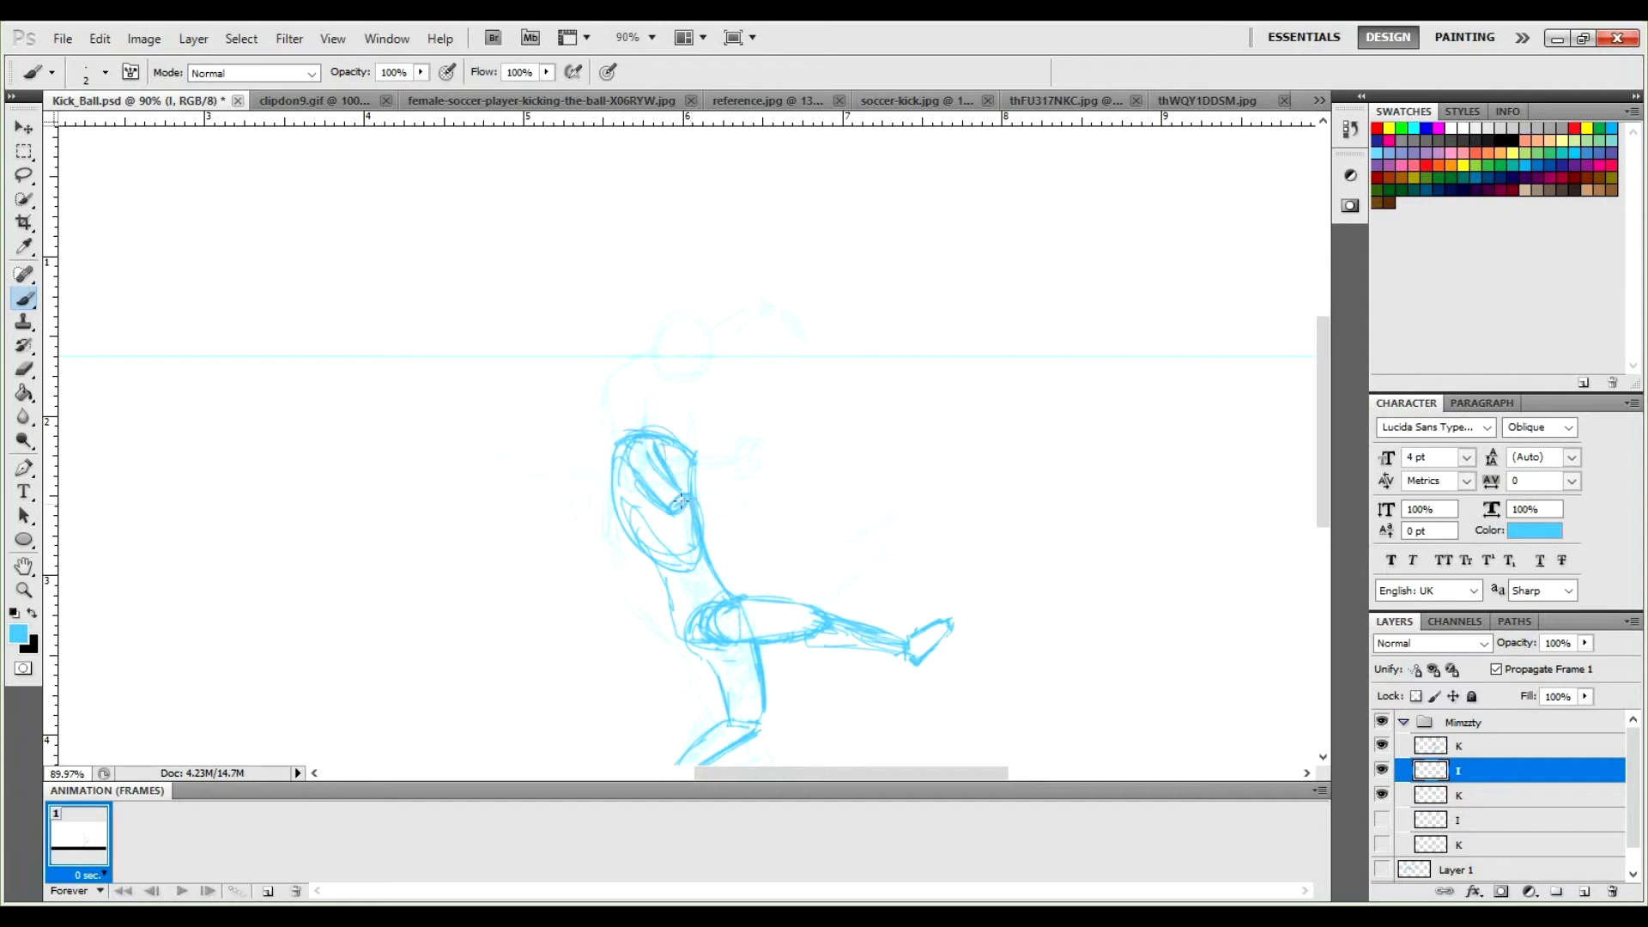
{"action": "mouse_move", "coordinate": [710, 519]}
{"action": "left_mouse_down"}
{"action": "mouse_move", "coordinate": [778, 468]}
{"action": "mouse_move", "coordinate": [697, 498]}
{"action": "mouse_move", "coordinate": [756, 466]}
{"action": "left_mouse_up"}
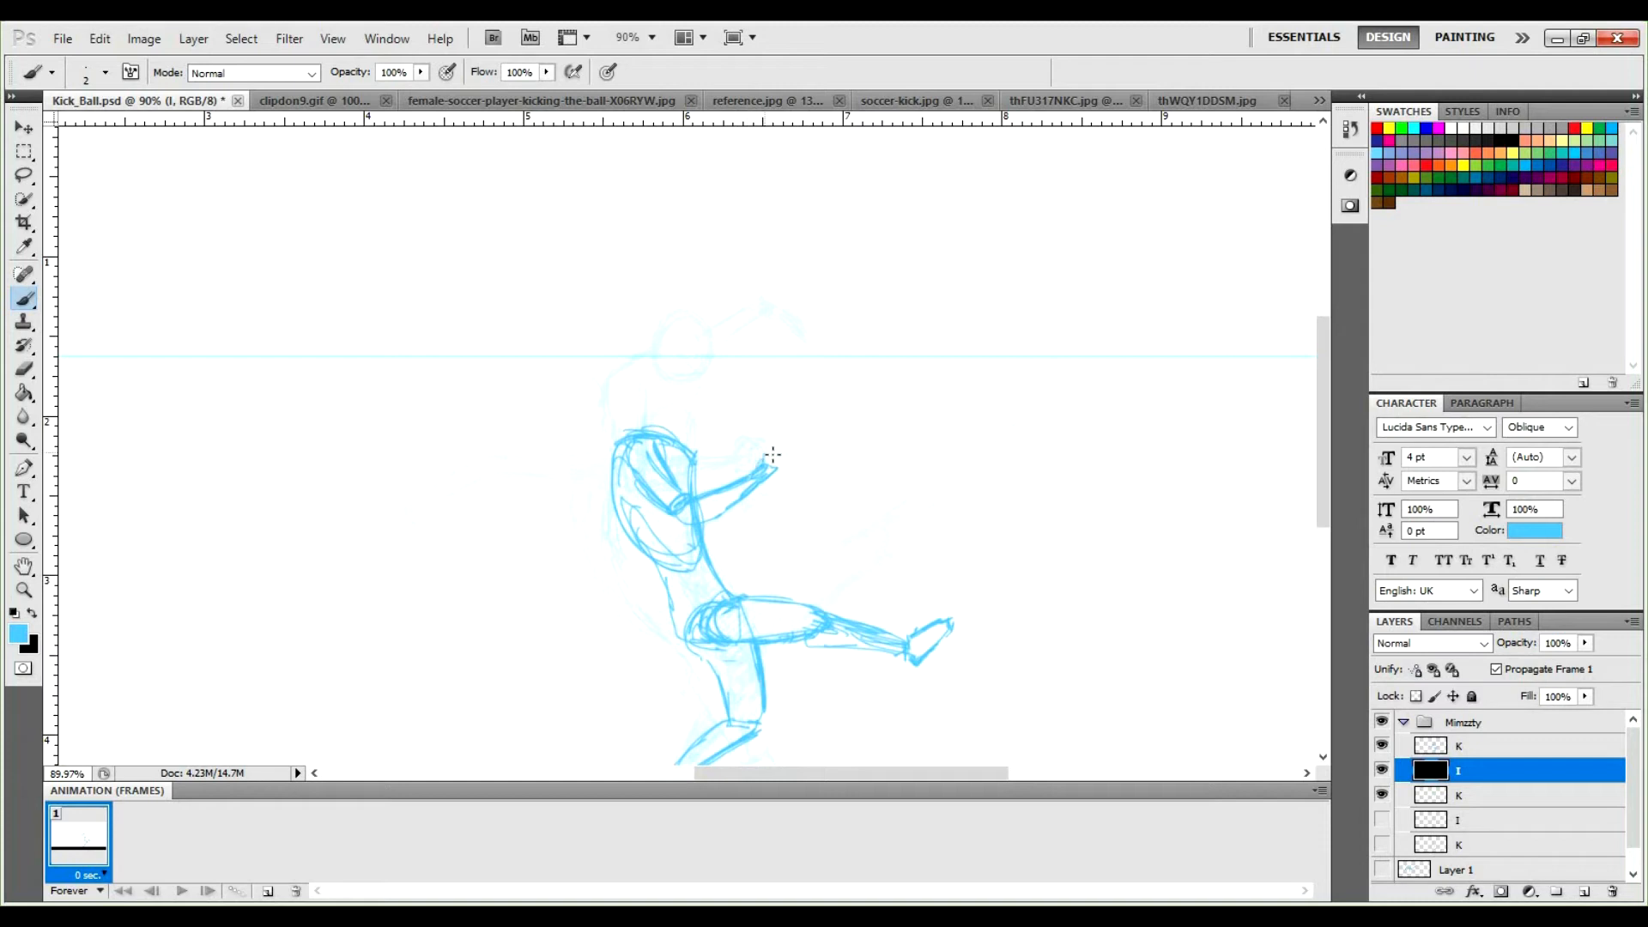
{"action": "mouse_move", "coordinate": [672, 393]}
{"action": "left_mouse_down"}
{"action": "mouse_move", "coordinate": [707, 397]}
{"action": "mouse_move", "coordinate": [680, 419]}
{"action": "mouse_move", "coordinate": [663, 390]}
{"action": "mouse_move", "coordinate": [708, 397]}
{"action": "mouse_move", "coordinate": [694, 421]}
{"action": "mouse_move", "coordinate": [656, 412]}
{"action": "left_mouse_up"}
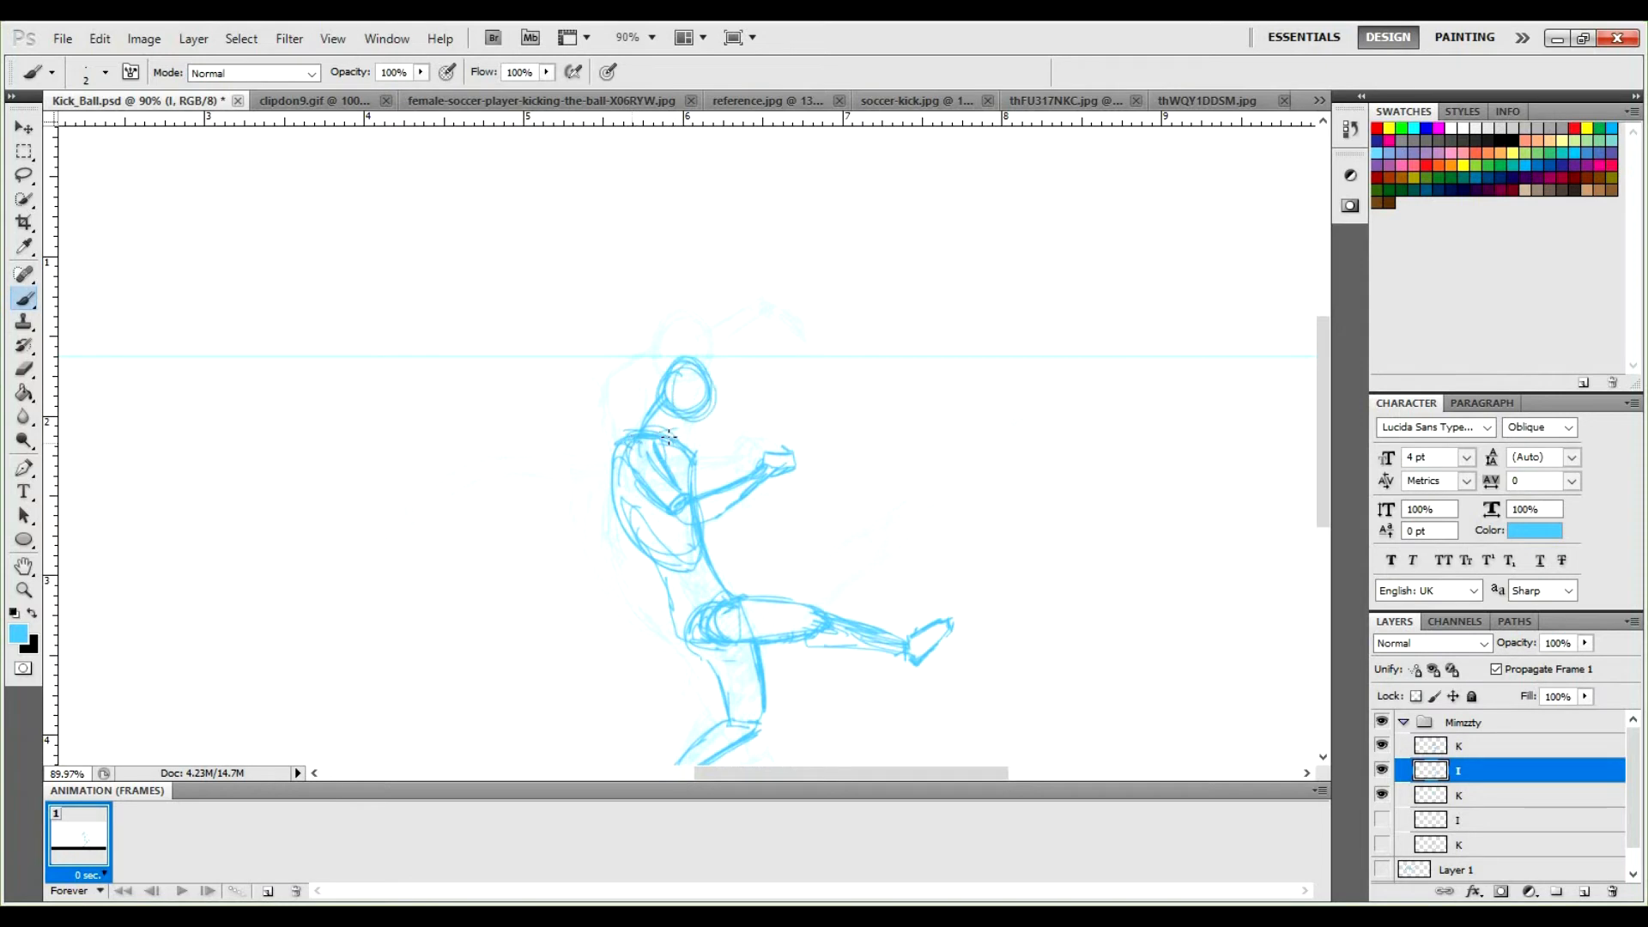
Sketch the rear arm stretching back from the shoulder, ending in a small hand.
{"action": "left_click_drag", "start_coordinate": [673, 439], "coordinate": [693, 432]}
{"action": "key", "text": "ctrl+z"}
{"action": "left_click_drag", "start_coordinate": [598, 429], "coordinate": [607, 431]}
{"action": "mouse_move", "coordinate": [592, 425]}
{"action": "left_mouse_down"}
{"action": "mouse_move", "coordinate": [566, 436]}
{"action": "mouse_move", "coordinate": [604, 431]}
{"action": "mouse_move", "coordinate": [566, 462]}
{"action": "mouse_move", "coordinate": [544, 449]}
{"action": "left_mouse_up"}
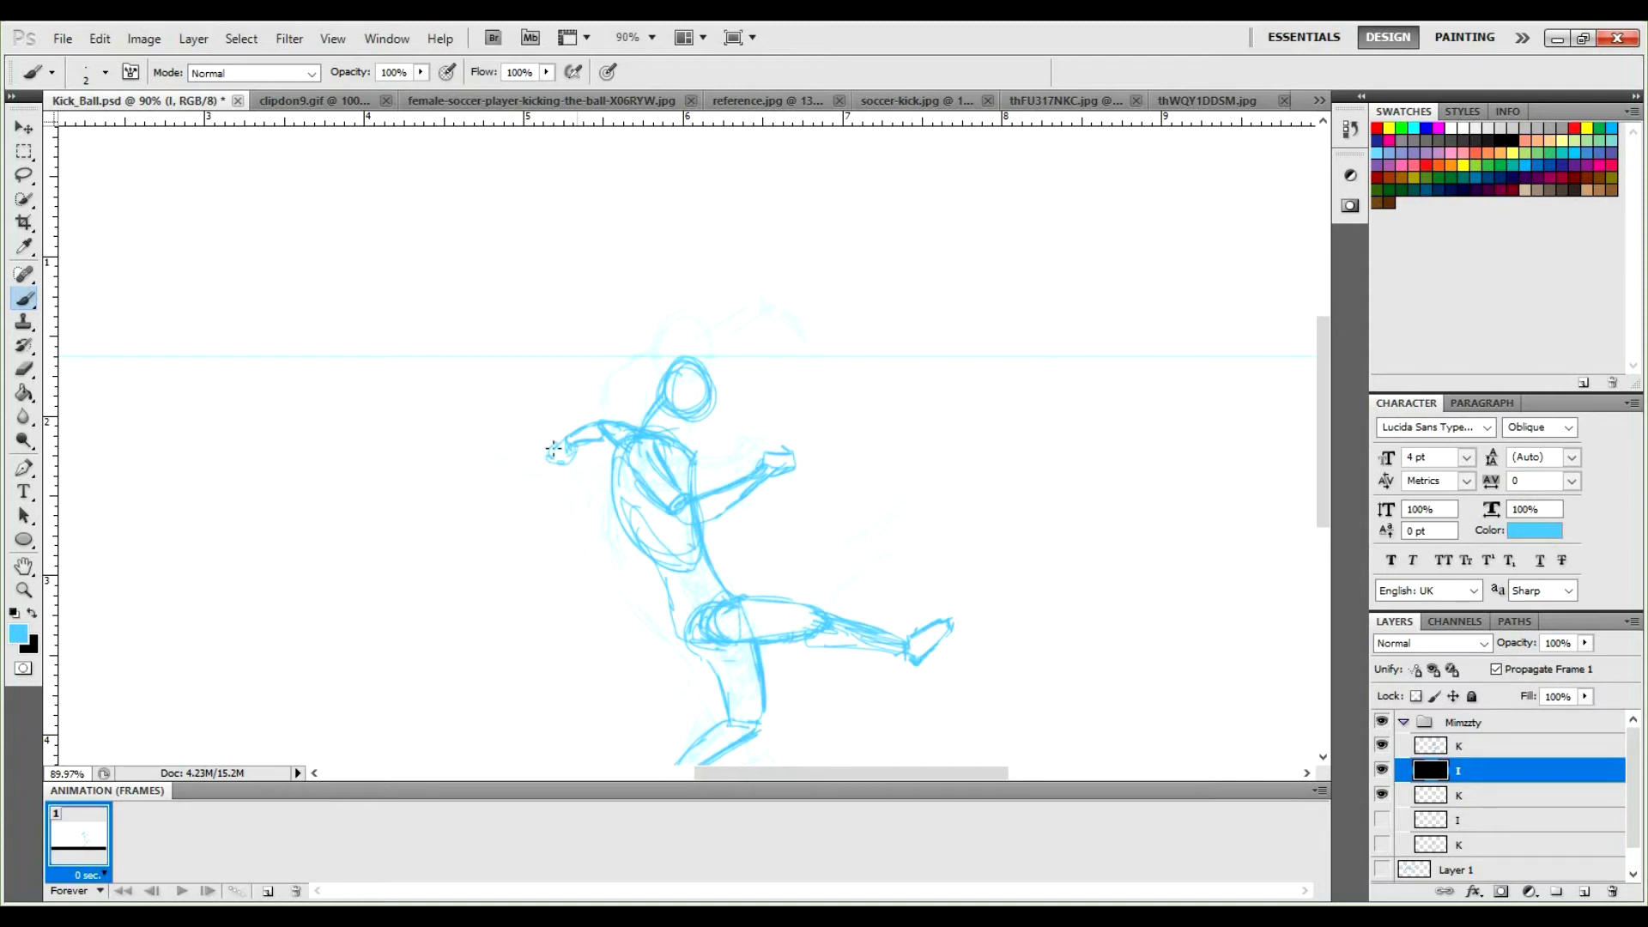
Restore the top K layer, the I layer and the K layer beneath them to 100% opacity.
{"action": "key", "text": "space"}
{"action": "left_click_drag", "start_coordinate": [630, 526], "coordinate": [603, 458]}
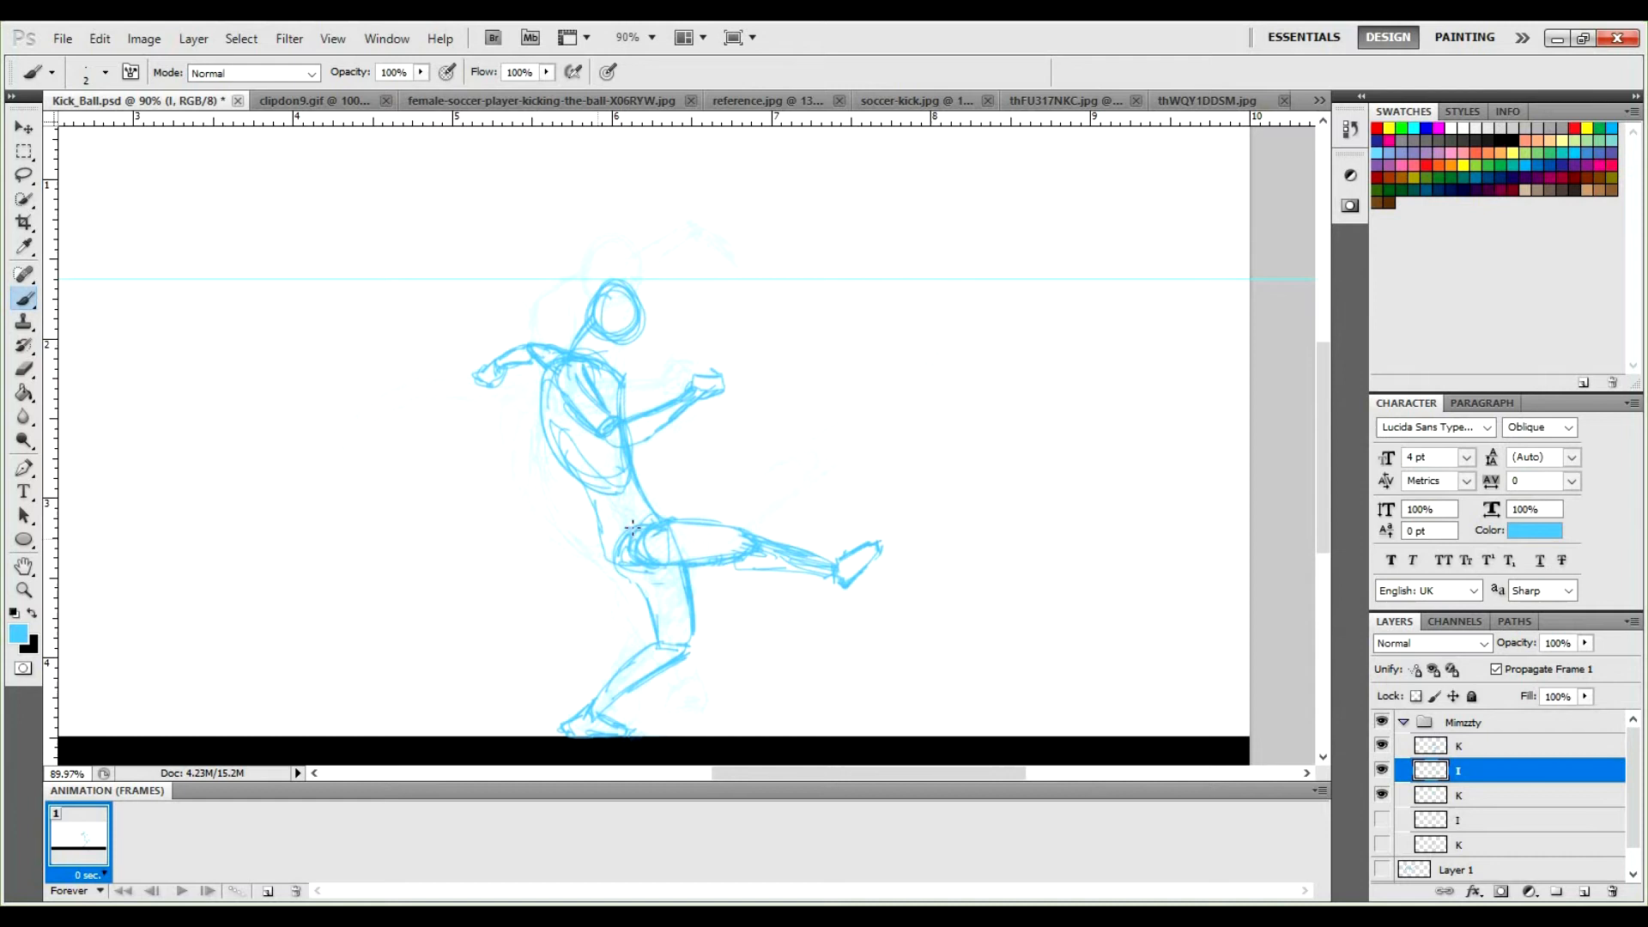
{"action": "left_click", "coordinate": [1478, 795], "text": "shift"}
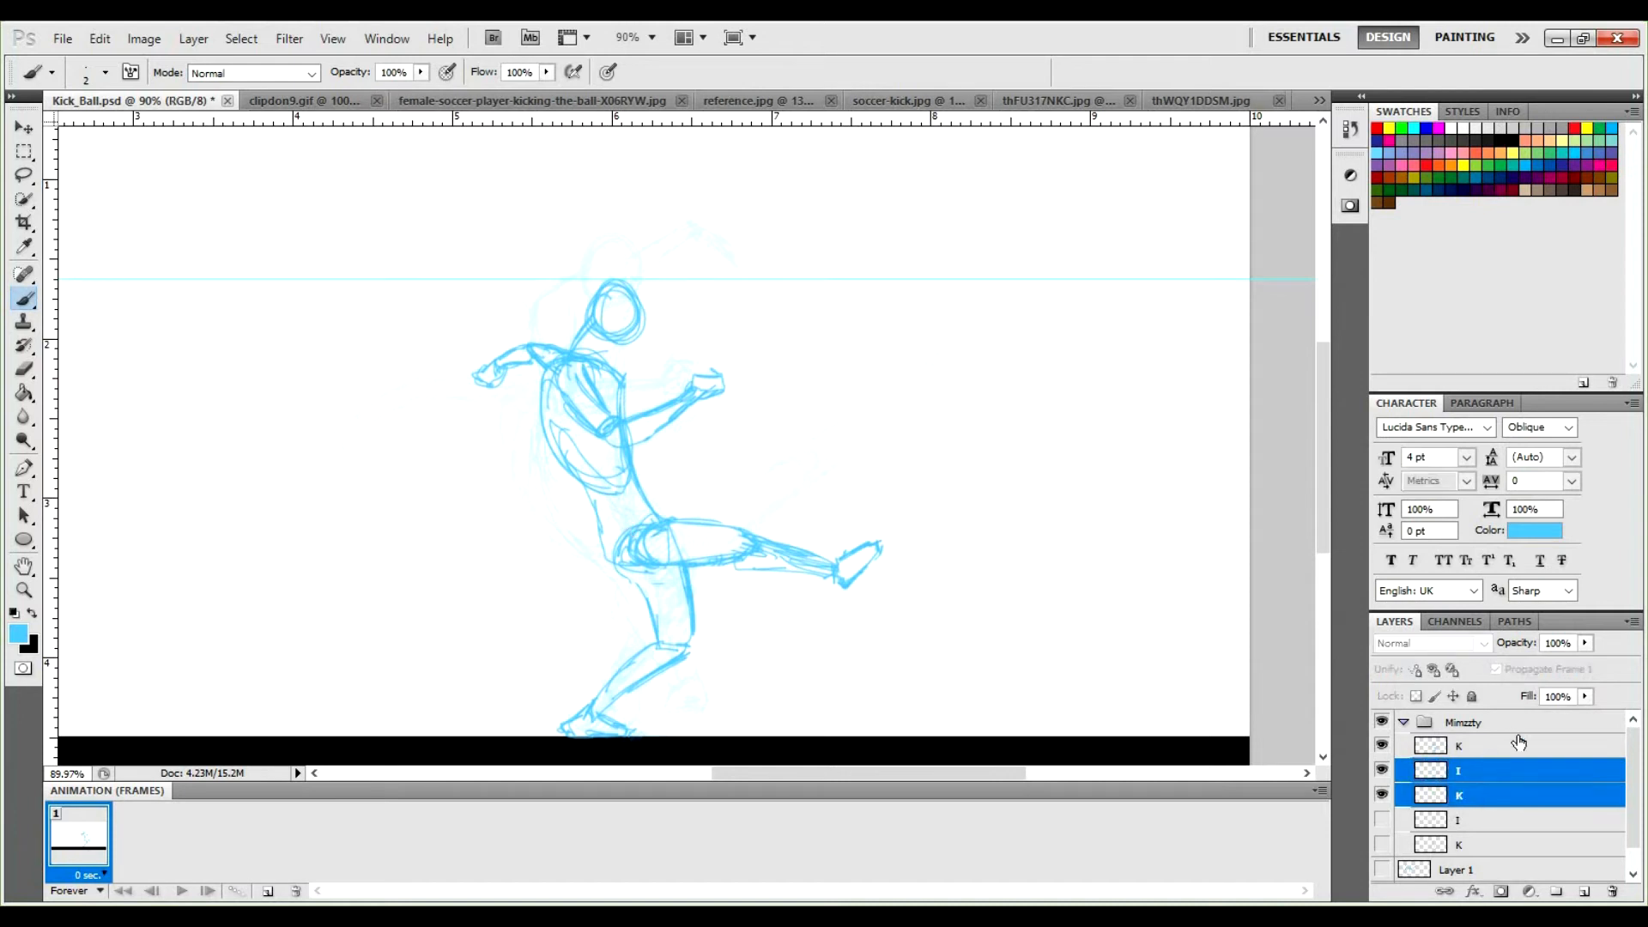
{"action": "left_click", "coordinate": [1508, 747]}
{"action": "left_click", "coordinate": [1509, 792], "text": "shift"}
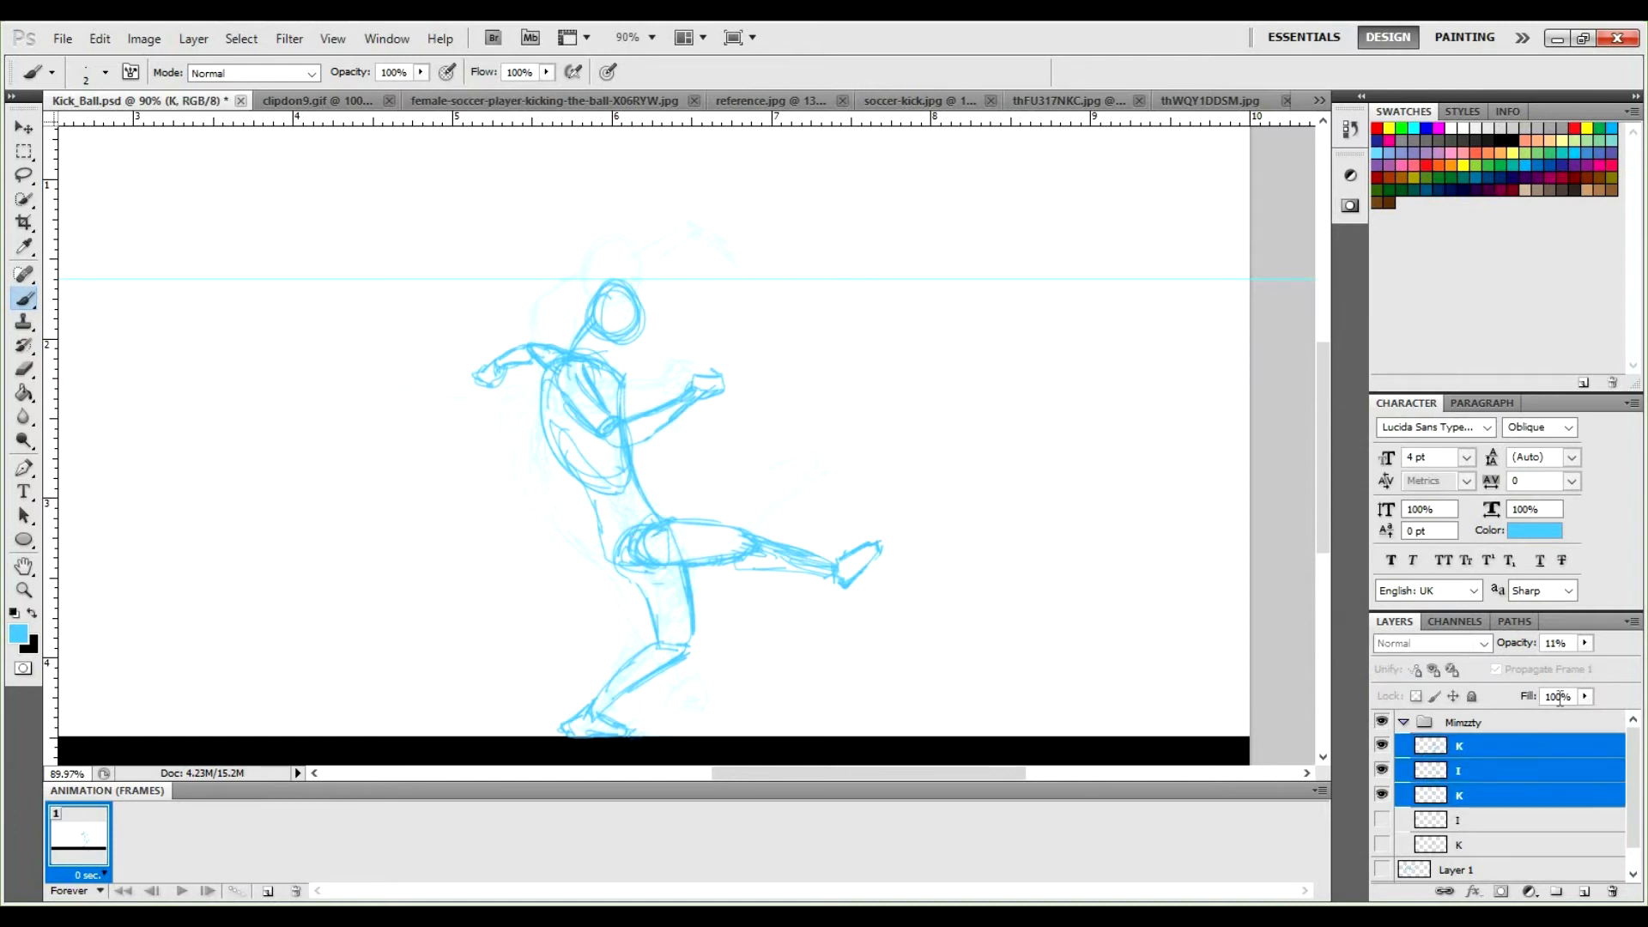
{"action": "left_click", "coordinate": [1583, 643]}
{"action": "left_click_drag", "start_coordinate": [1545, 668], "coordinate": [1635, 672]}
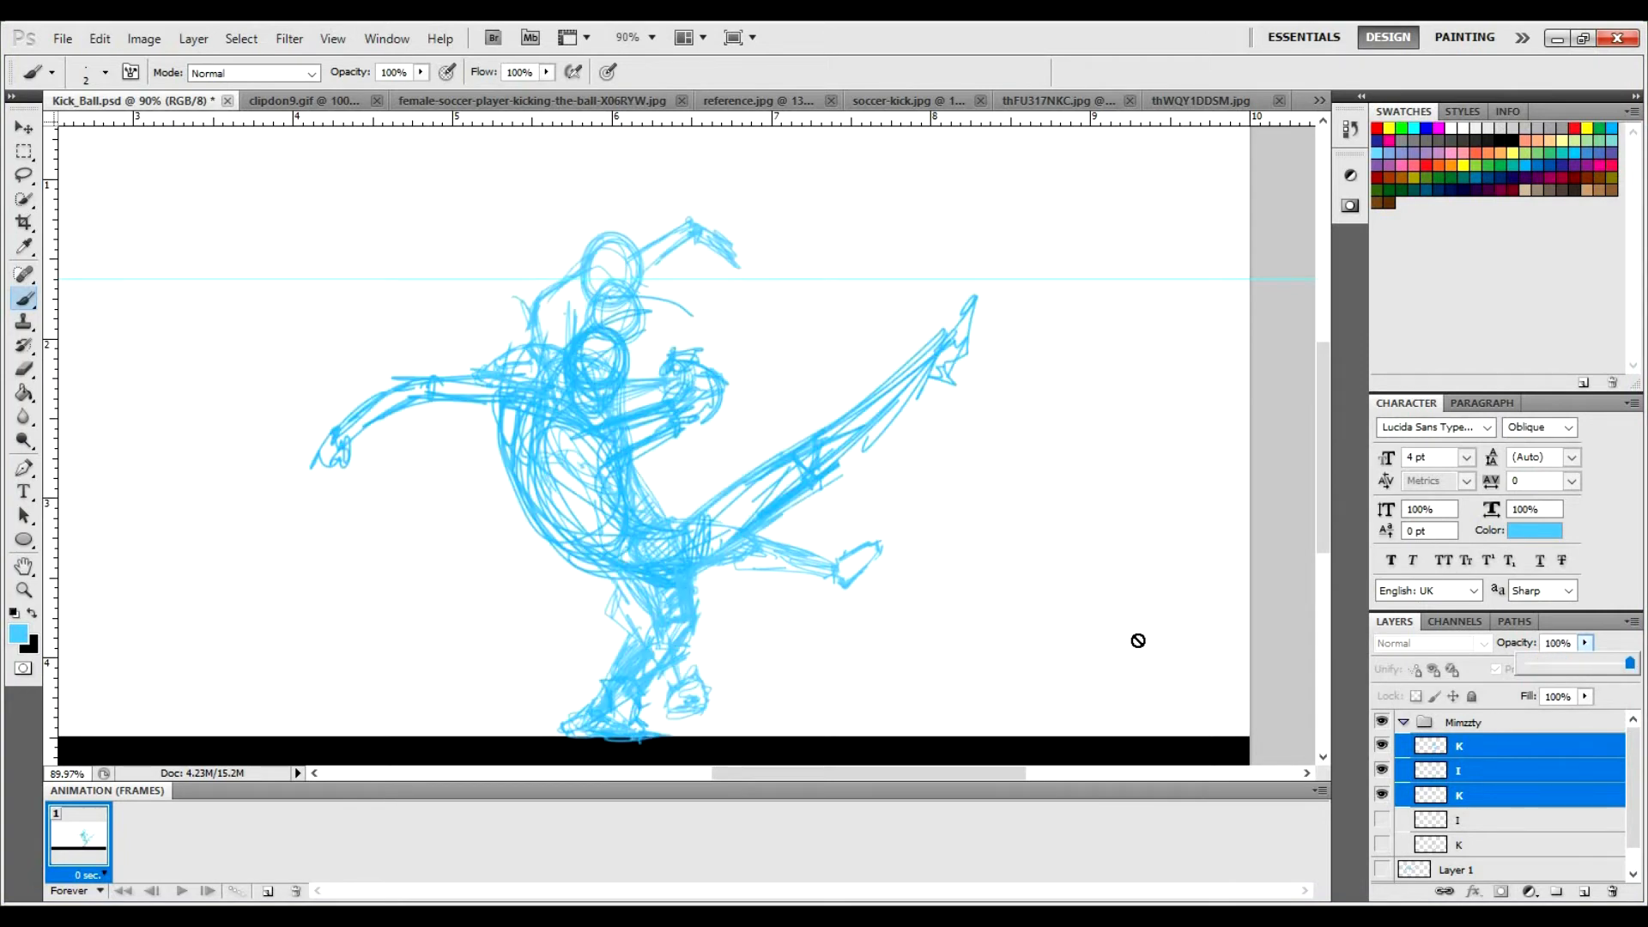
Hide all the pose layers and show them one at a time from the lowest K up to preview the kick sequence.
{"action": "left_click", "coordinate": [1490, 780]}
{"action": "left_click_drag", "start_coordinate": [1384, 798], "coordinate": [1401, 719]}
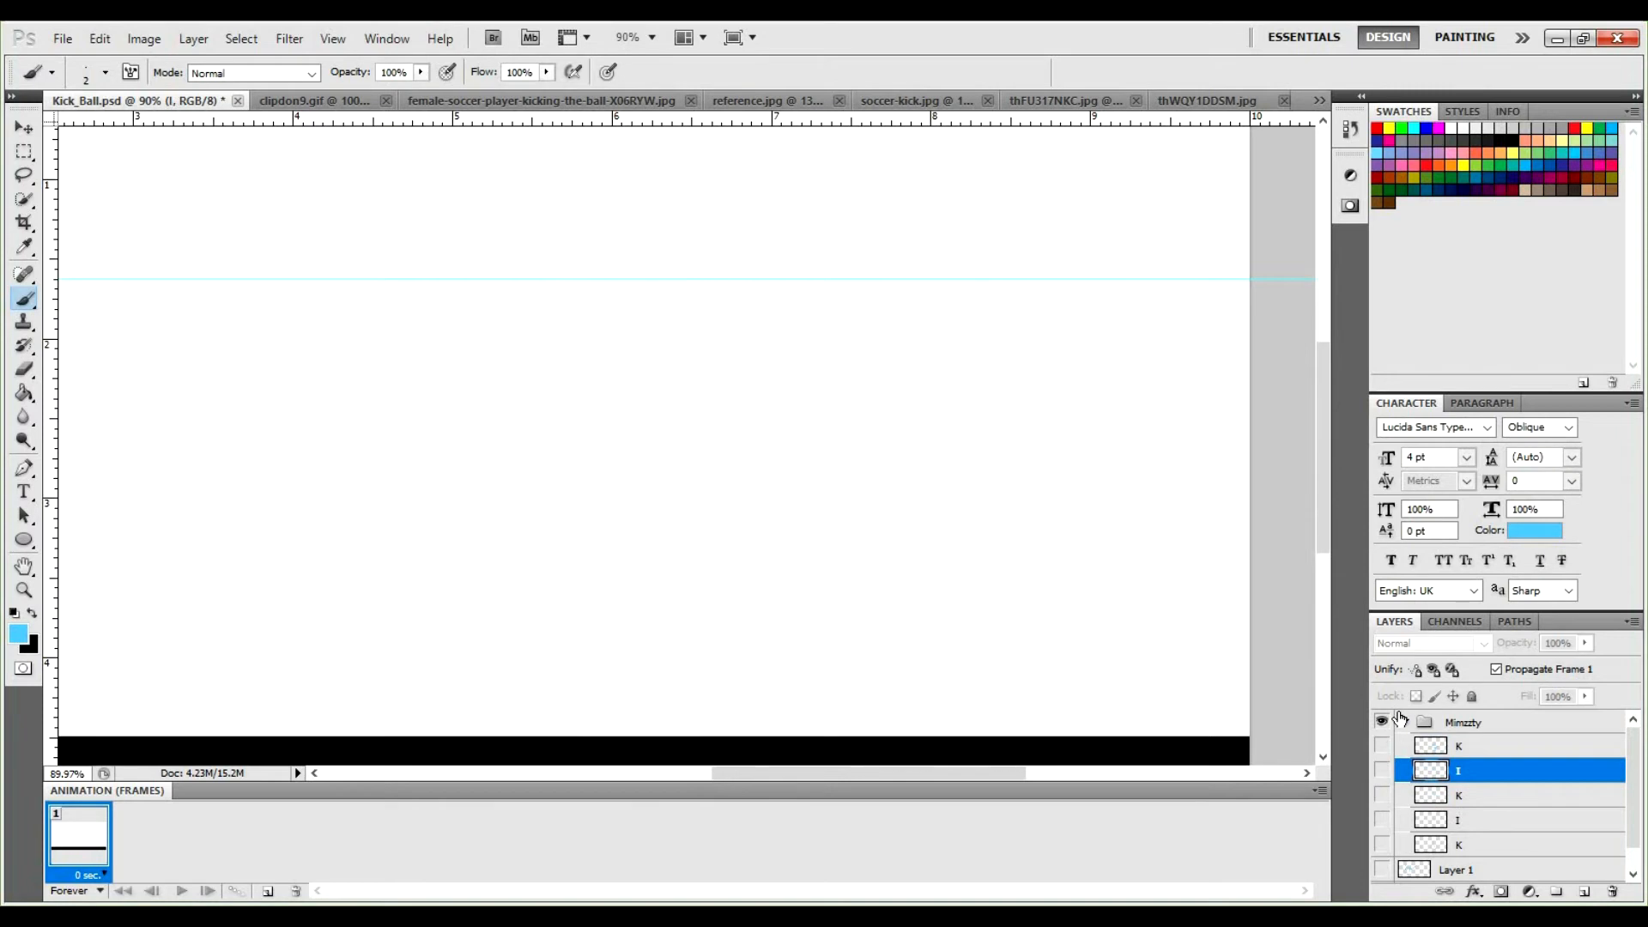
{"action": "left_click", "coordinate": [1382, 846]}
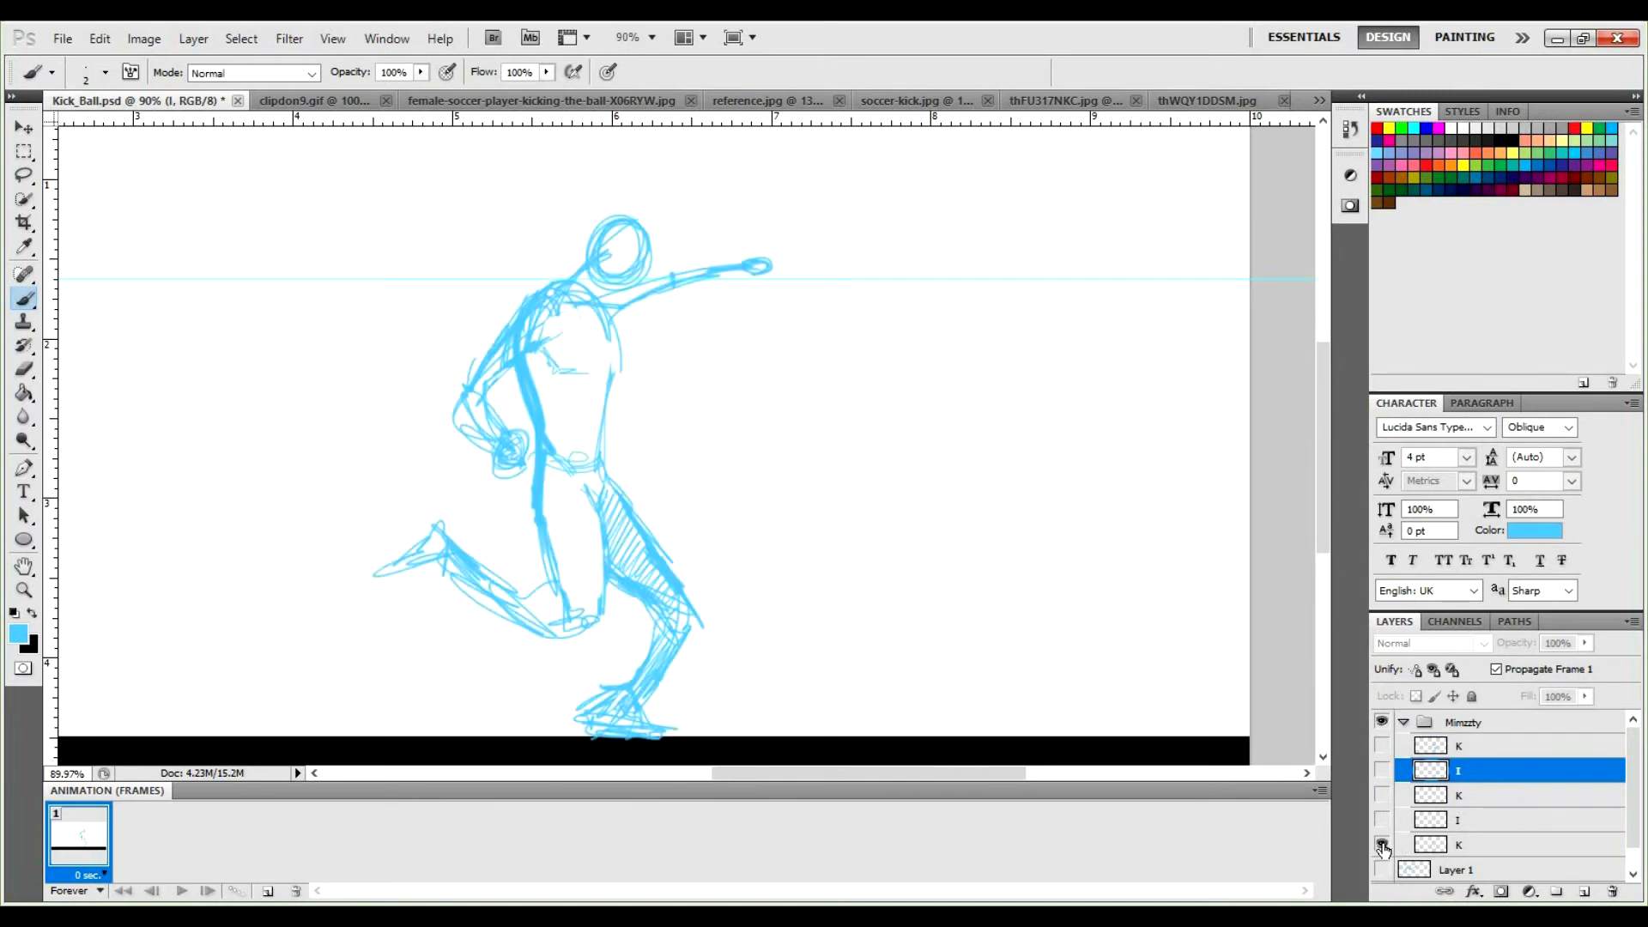
{"action": "left_click", "coordinate": [1382, 820]}
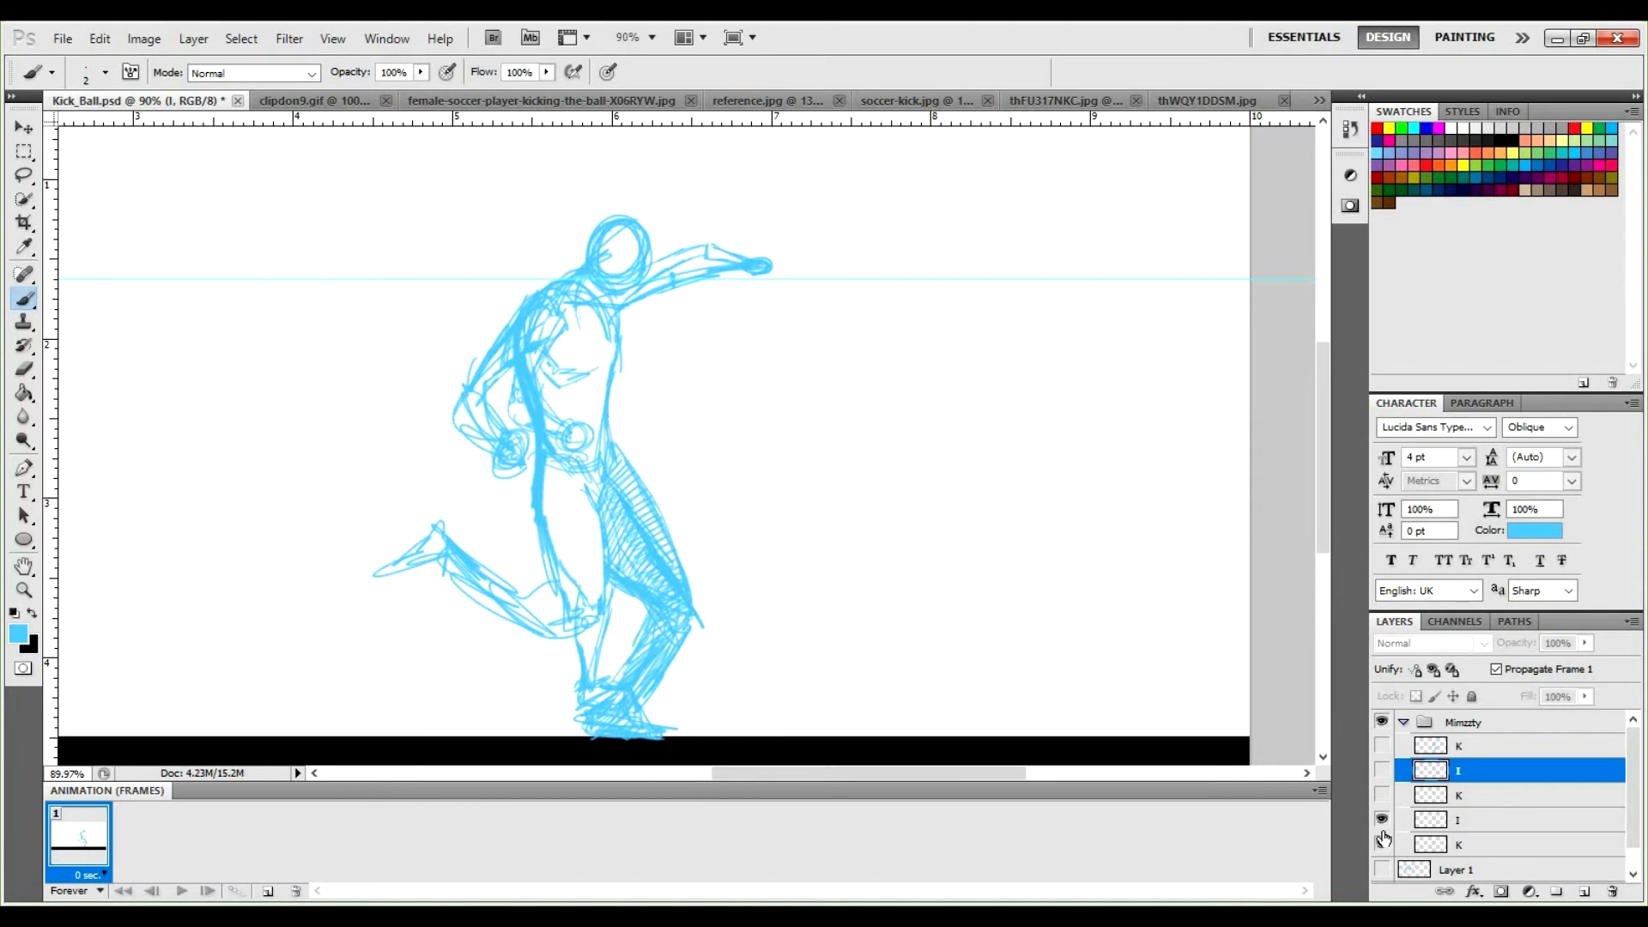
{"action": "left_click", "coordinate": [1382, 845]}
{"action": "left_click", "coordinate": [1381, 795]}
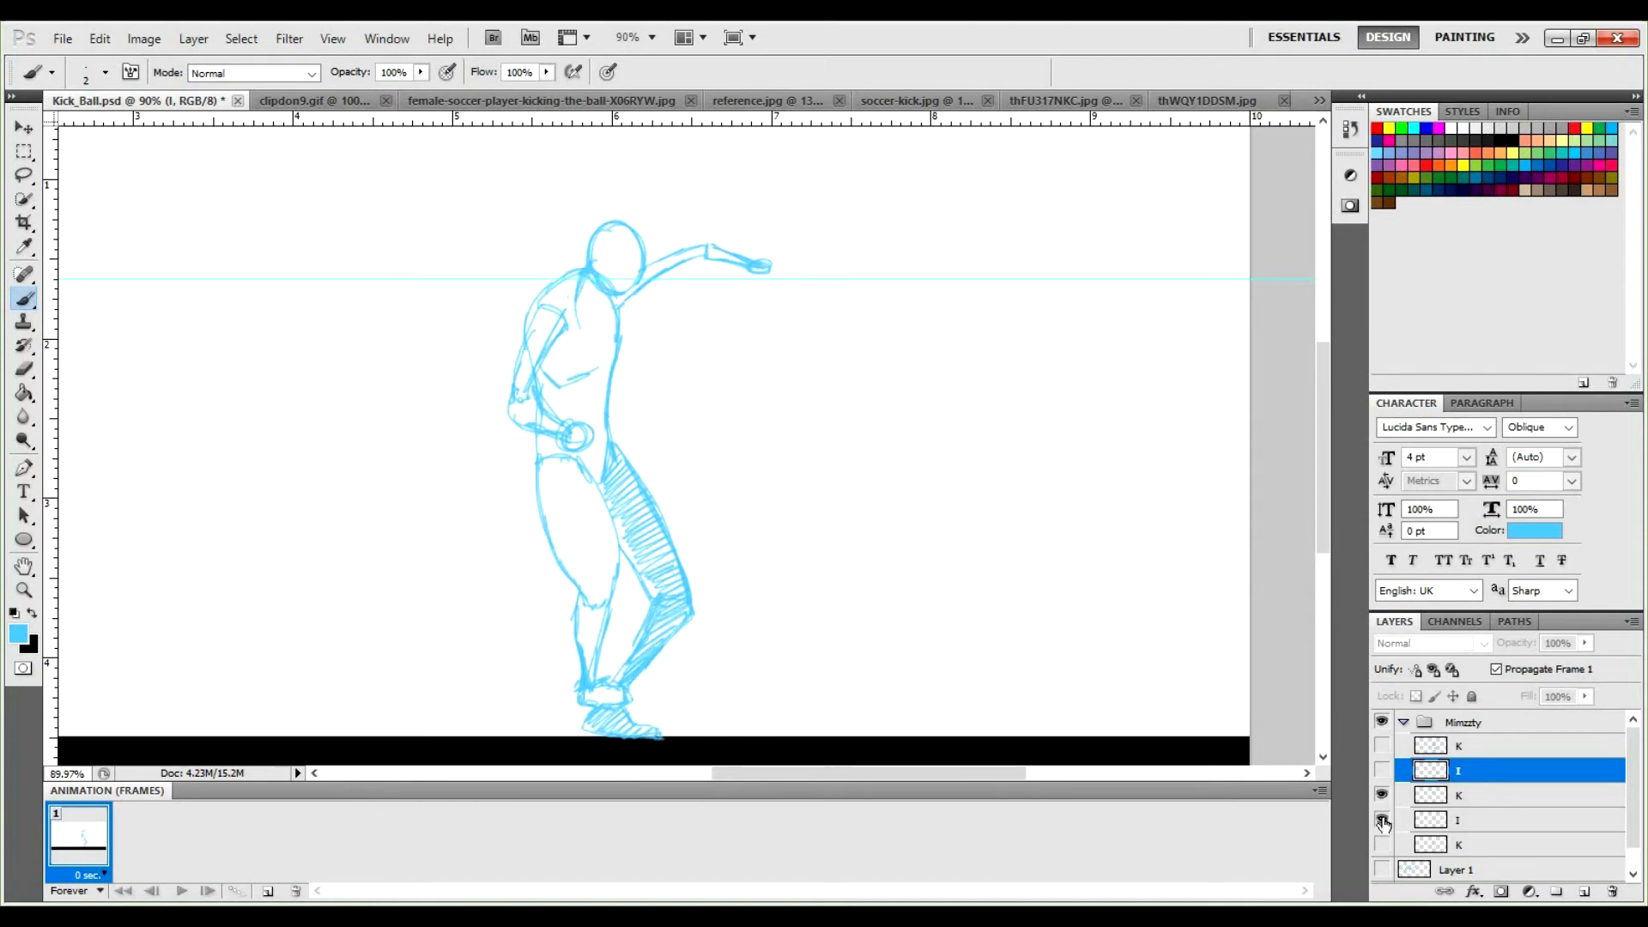
{"action": "left_click", "coordinate": [1382, 820]}
{"action": "left_click", "coordinate": [1382, 770]}
{"action": "left_click", "coordinate": [1381, 794]}
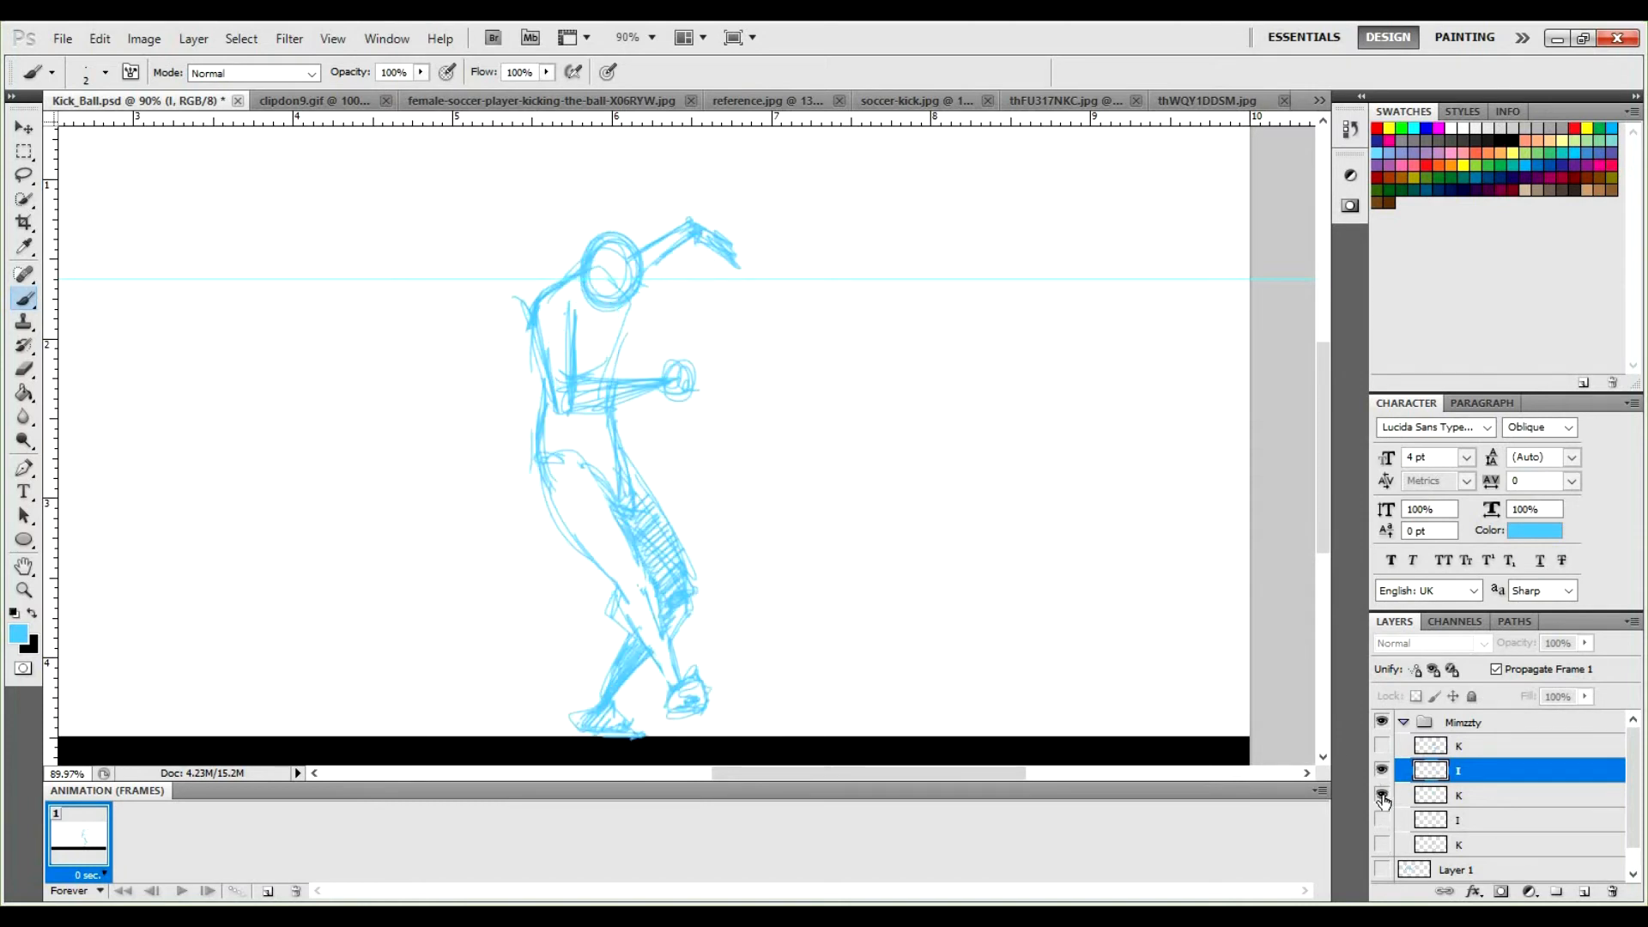
{"action": "left_click", "coordinate": [1382, 745]}
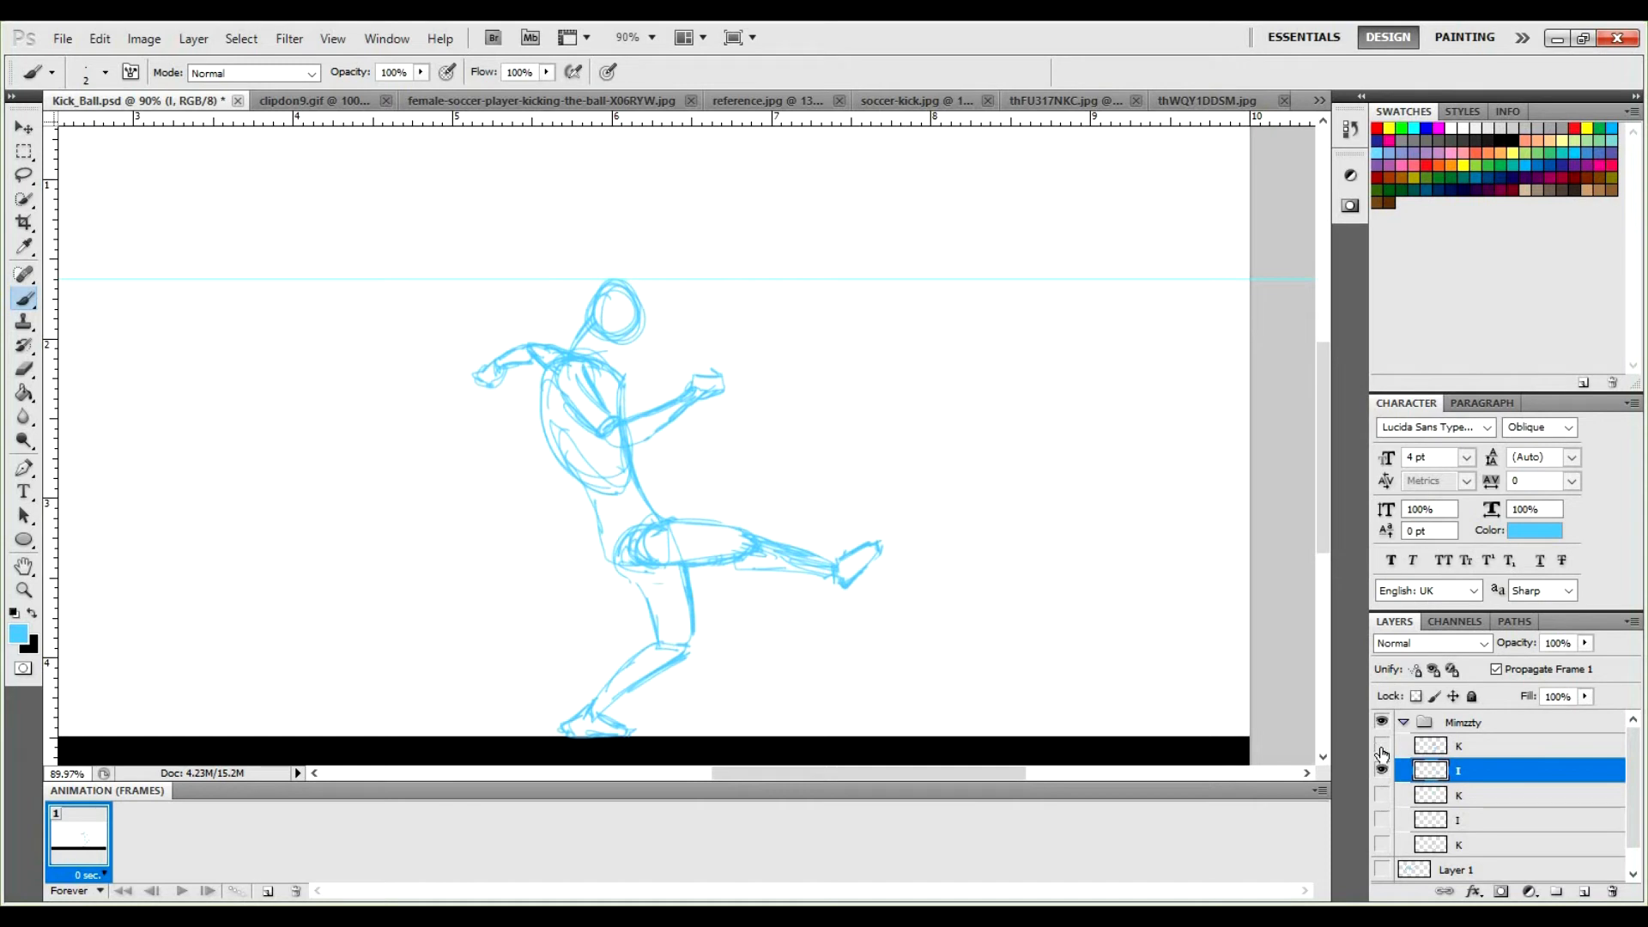
{"action": "left_click", "coordinate": [1382, 771]}
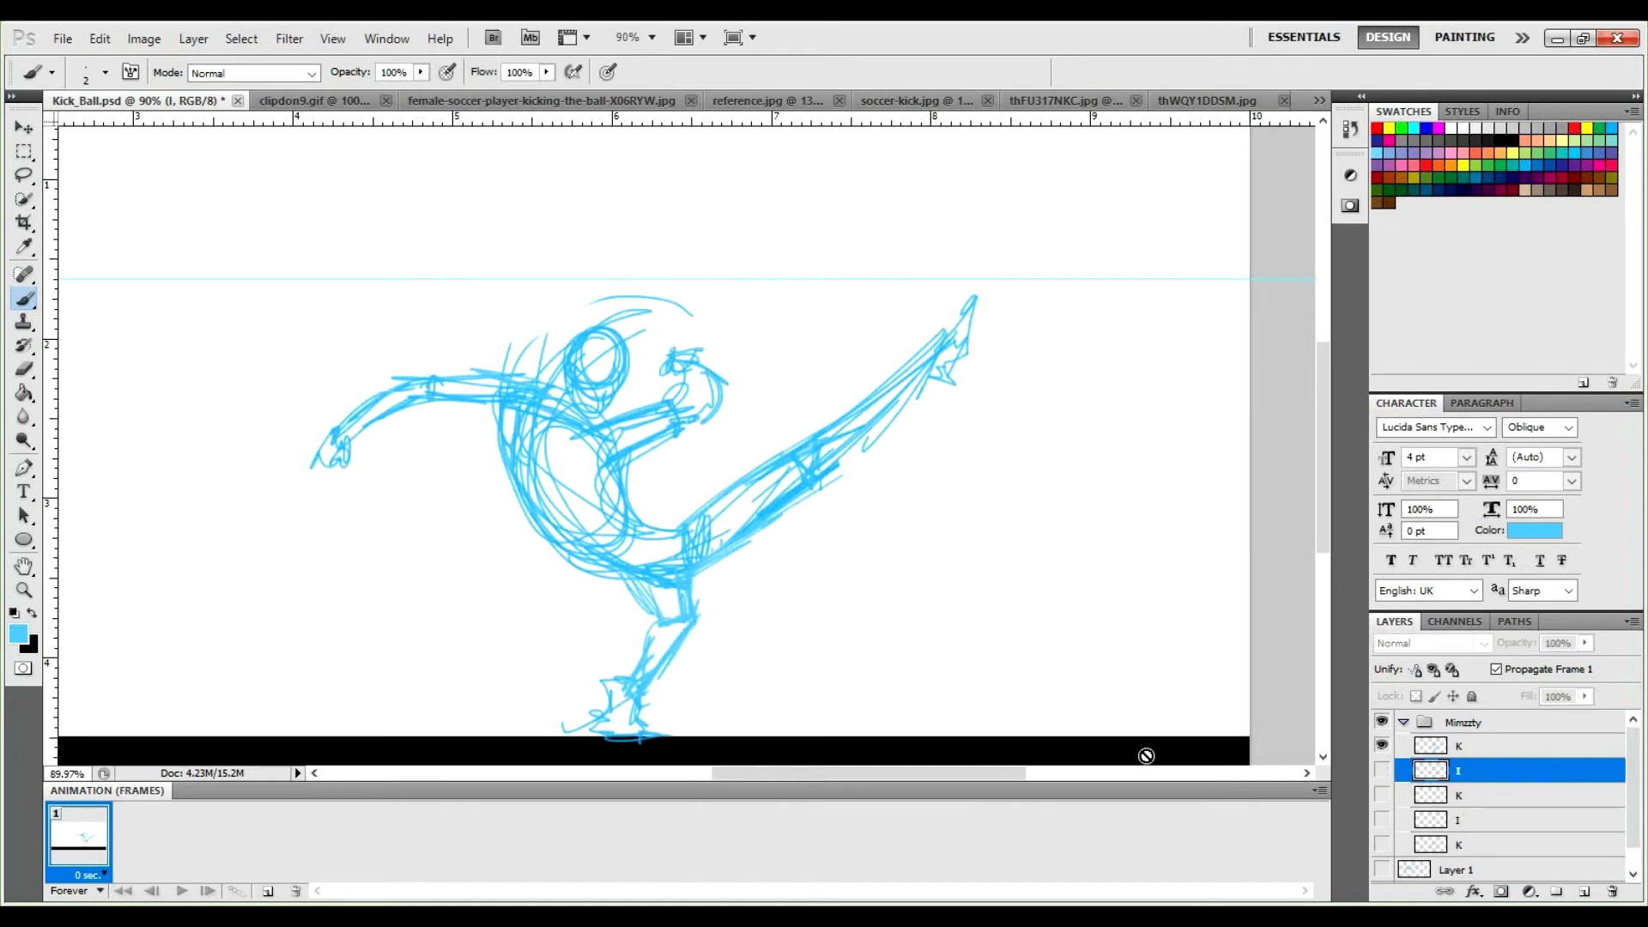
Show the upper I layer with the top K layer, fade both with K at 14%, and add a new layer between them.
{"action": "left_click", "coordinate": [1382, 772]}
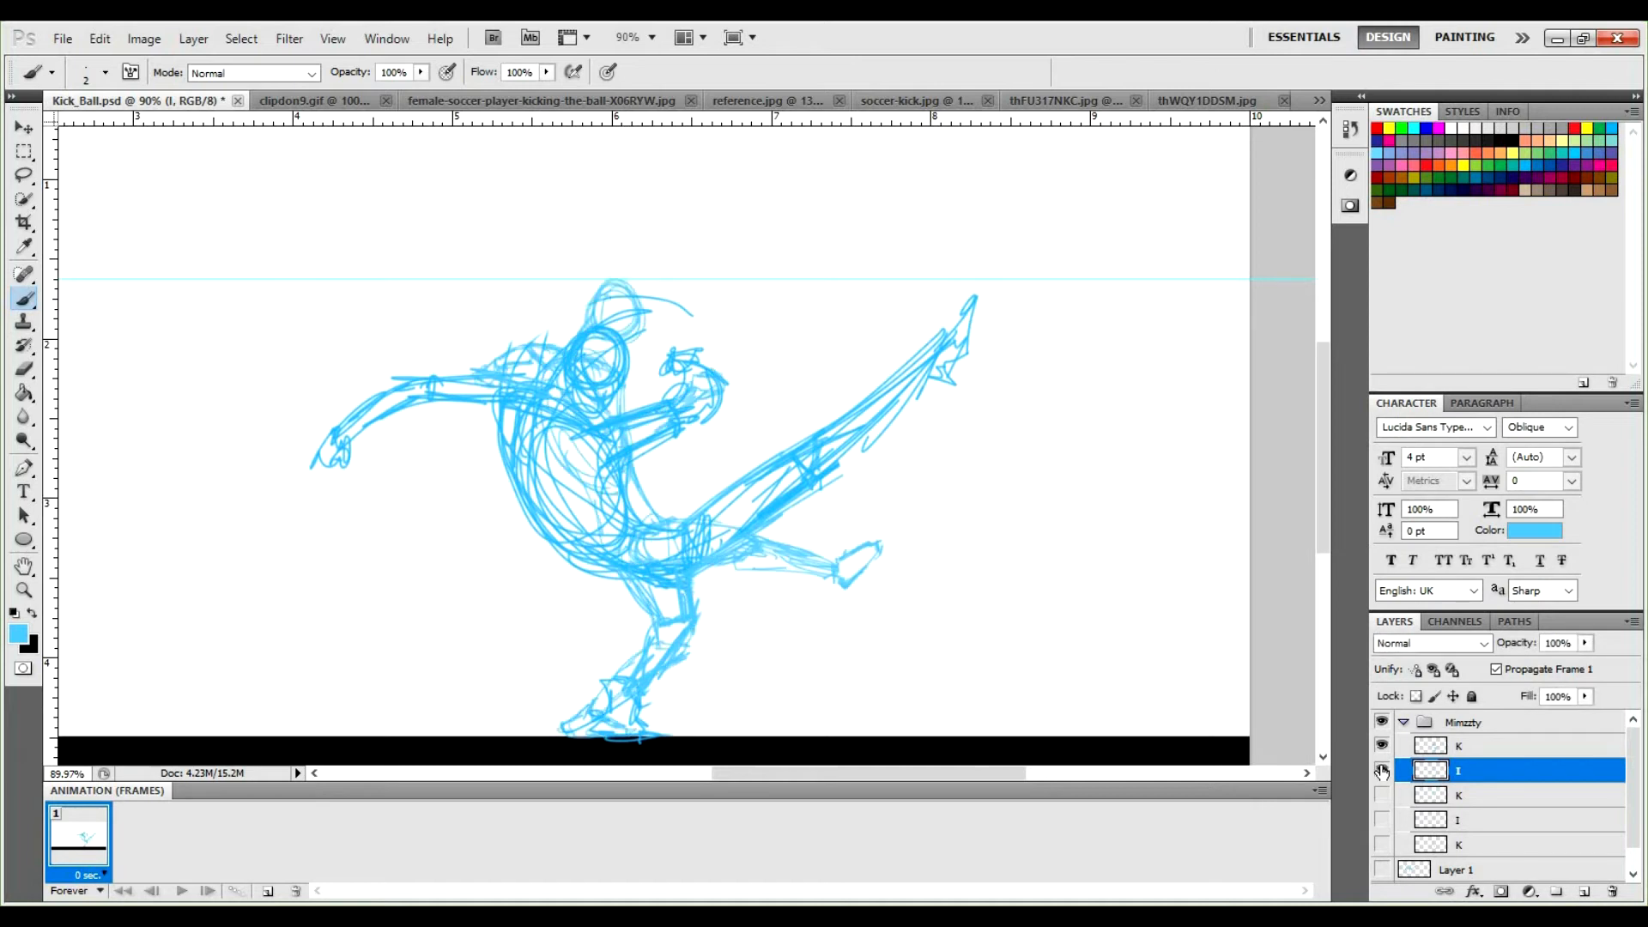
{"action": "left_click", "coordinate": [1481, 747], "text": "ctrl"}
{"action": "left_click", "coordinate": [1585, 643]}
{"action": "left_click_drag", "start_coordinate": [1583, 665], "coordinate": [1512, 674]}
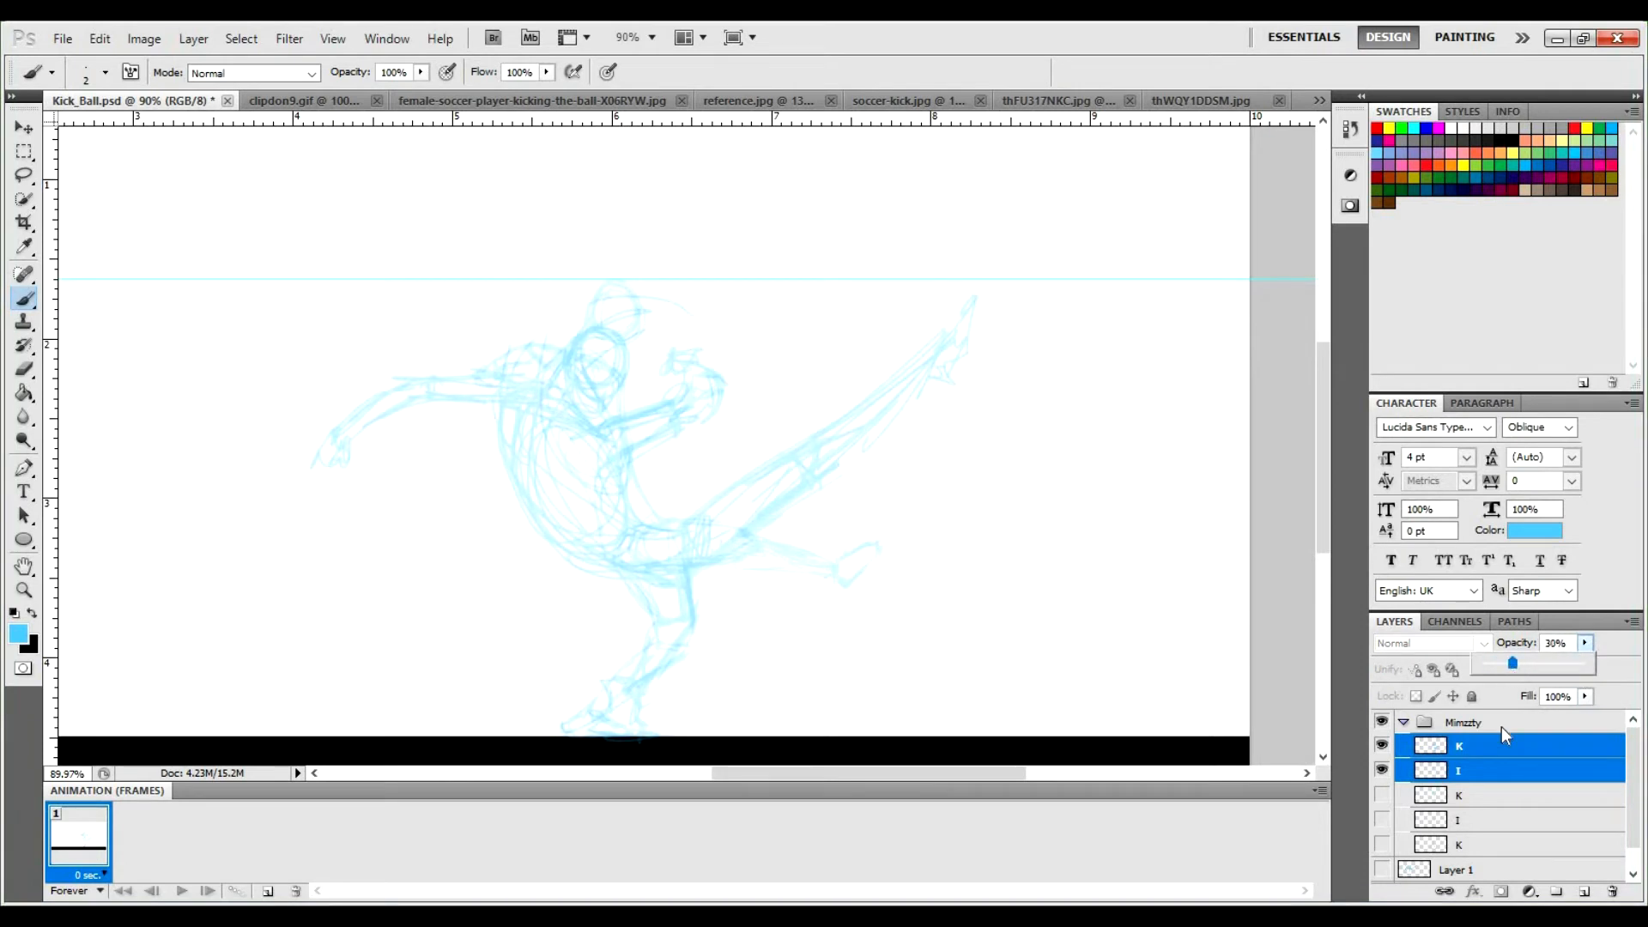
{"action": "left_click", "coordinate": [1489, 752]}
{"action": "left_click", "coordinate": [1585, 642]}
{"action": "left_click_drag", "start_coordinate": [1558, 668], "coordinate": [1540, 671]}
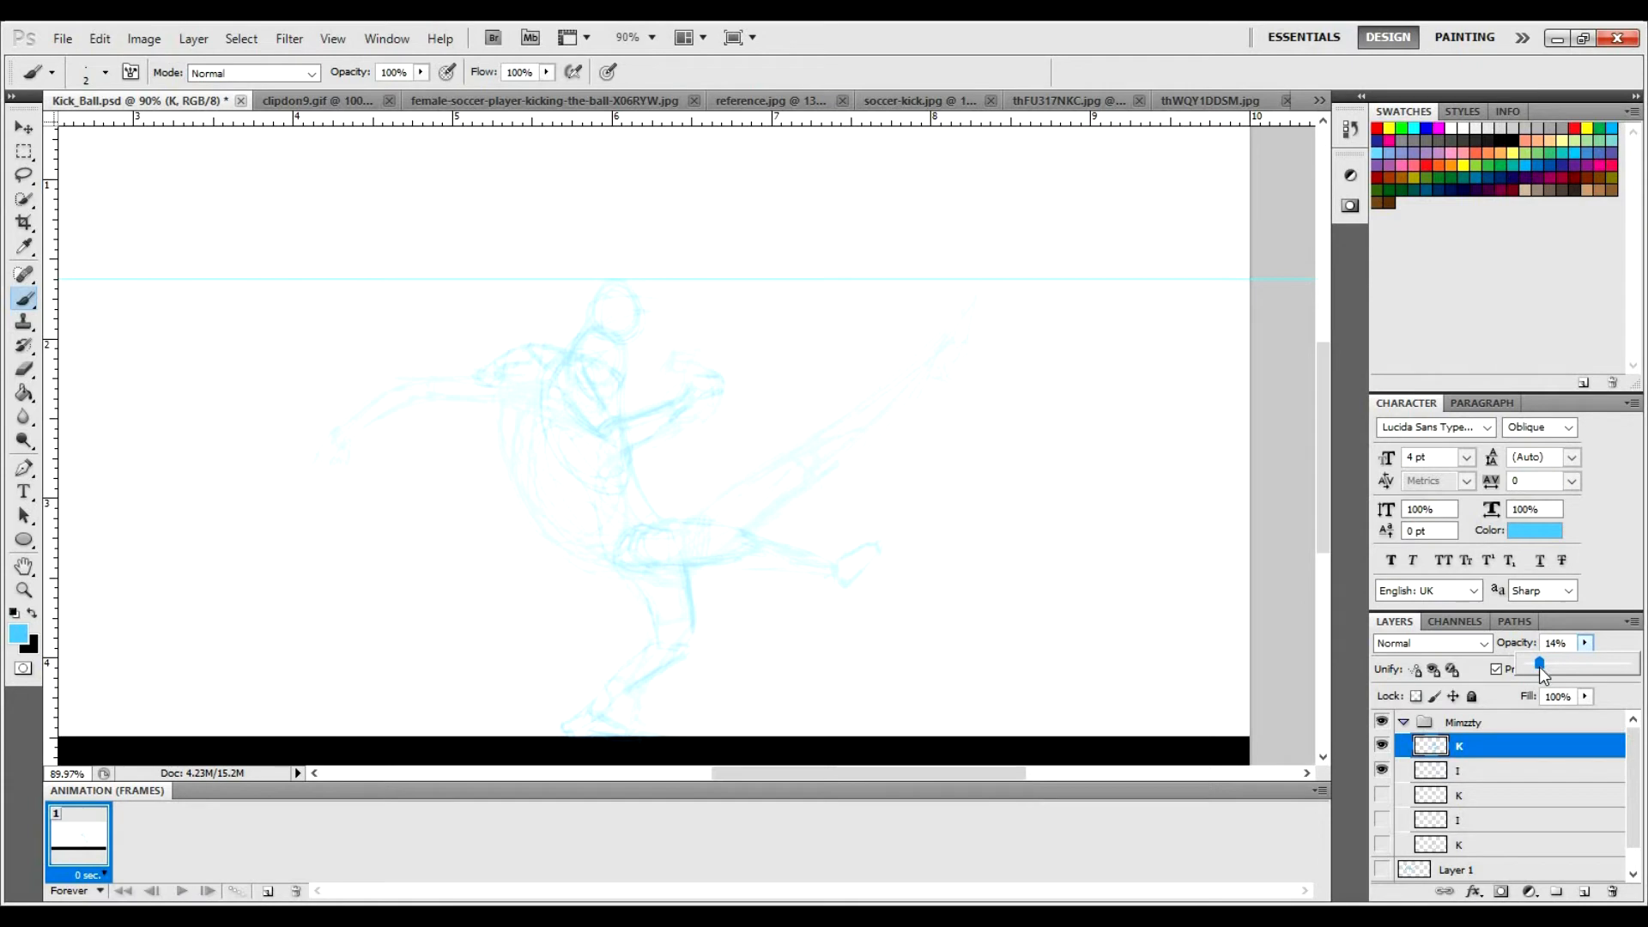
{"action": "left_click", "coordinate": [1481, 747]}
{"action": "left_click", "coordinate": [1584, 892], "text": "ctrl"}
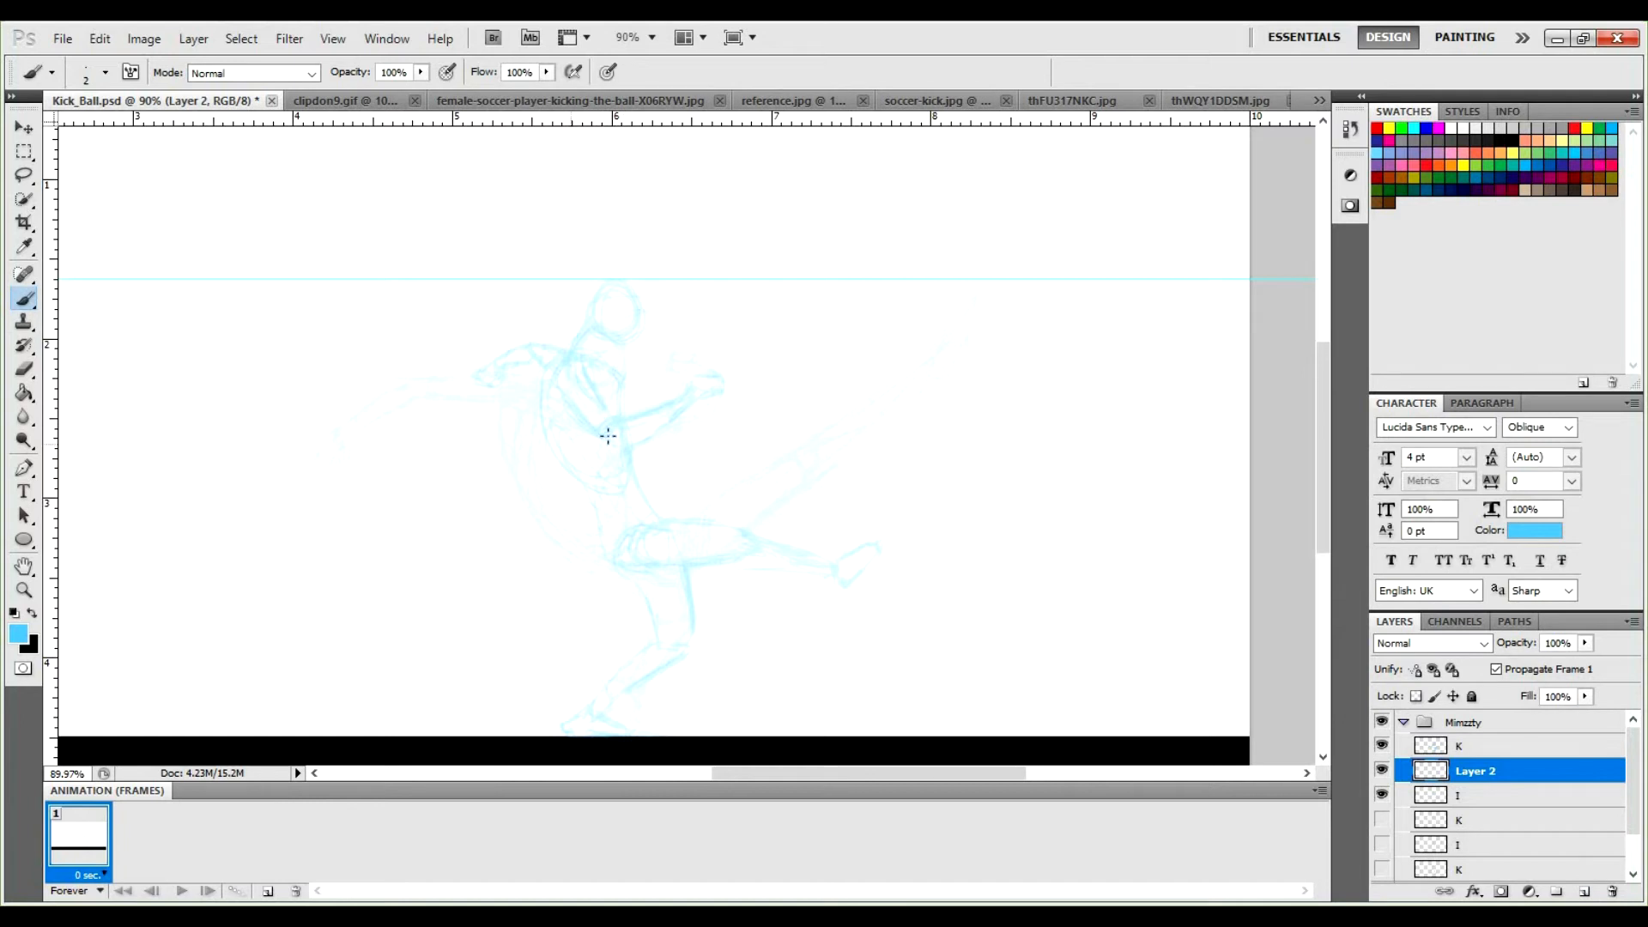
Sketch the raised kicking leg on the new layer, with thigh, shin and upturned foot between the two faded poses.
{"action": "left_click_drag", "start_coordinate": [733, 467], "coordinate": [650, 533]}
{"action": "key", "text": "ctrl+z"}
{"action": "left_click_drag", "start_coordinate": [746, 486], "coordinate": [651, 528]}
{"action": "left_click_drag", "start_coordinate": [771, 477], "coordinate": [809, 469]}
{"action": "mouse_move", "coordinate": [807, 472]}
{"action": "left_mouse_down"}
{"action": "mouse_move", "coordinate": [788, 511]}
{"action": "mouse_move", "coordinate": [677, 552]}
{"action": "mouse_move", "coordinate": [723, 531]}
{"action": "left_mouse_up"}
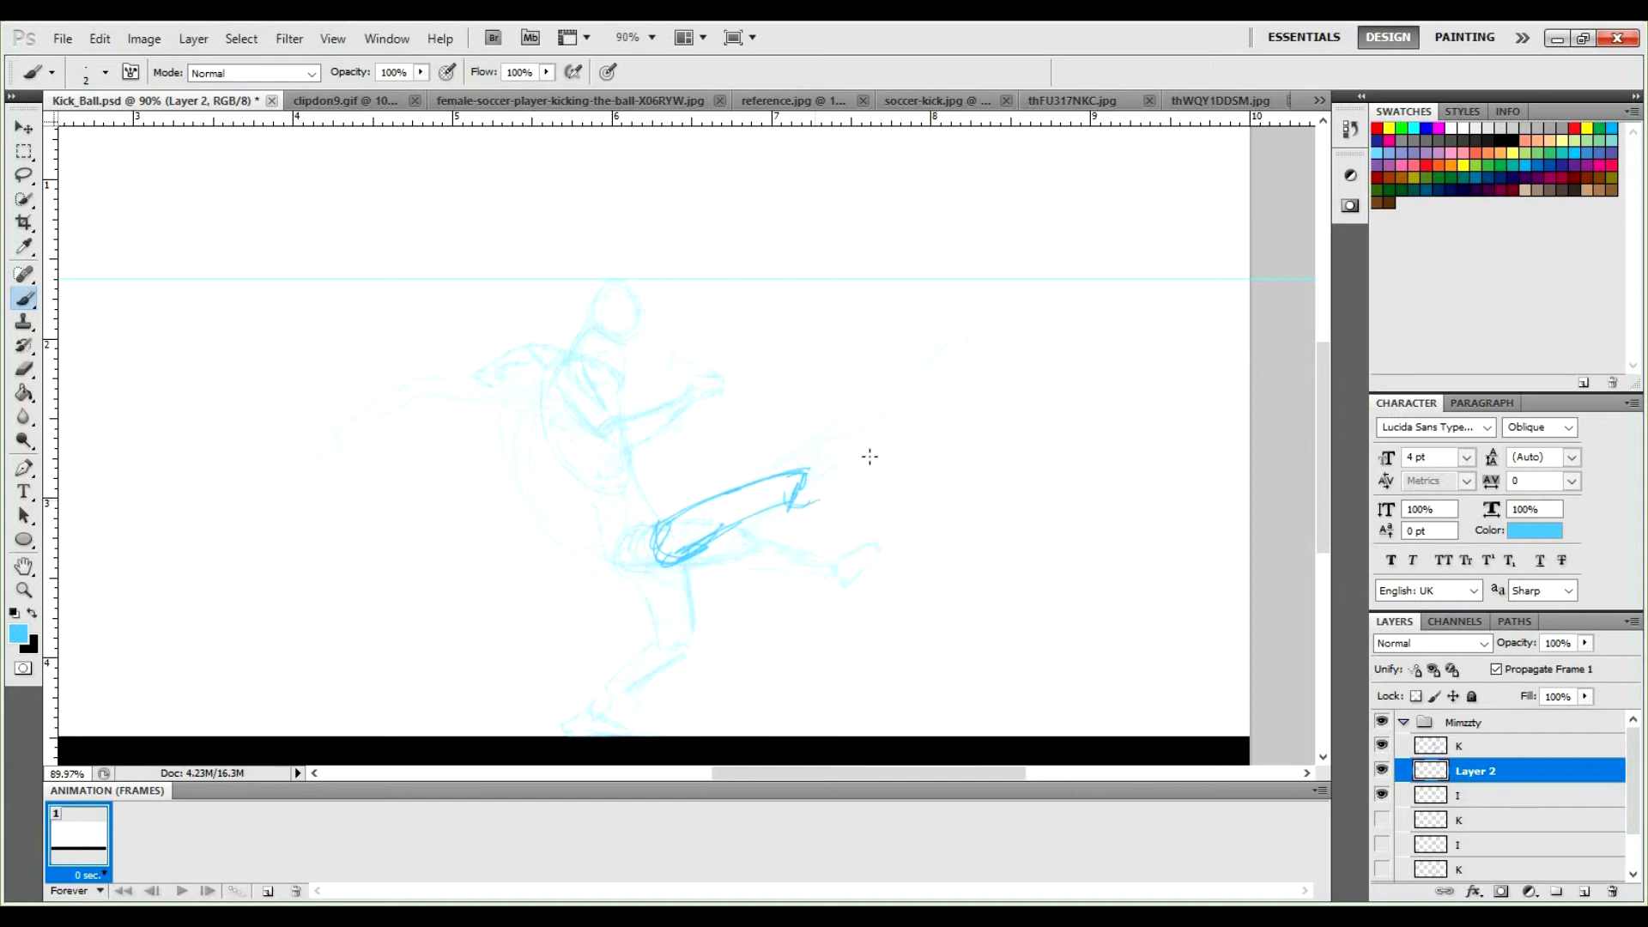
{"action": "left_click_drag", "start_coordinate": [811, 502], "coordinate": [901, 438]}
{"action": "left_click_drag", "start_coordinate": [795, 468], "coordinate": [902, 423]}
{"action": "mouse_move", "coordinate": [807, 471]}
{"action": "left_mouse_down"}
{"action": "mouse_move", "coordinate": [904, 416]}
{"action": "mouse_move", "coordinate": [926, 375]}
{"action": "mouse_move", "coordinate": [927, 420]}
{"action": "mouse_move", "coordinate": [908, 436]}
{"action": "left_mouse_up"}
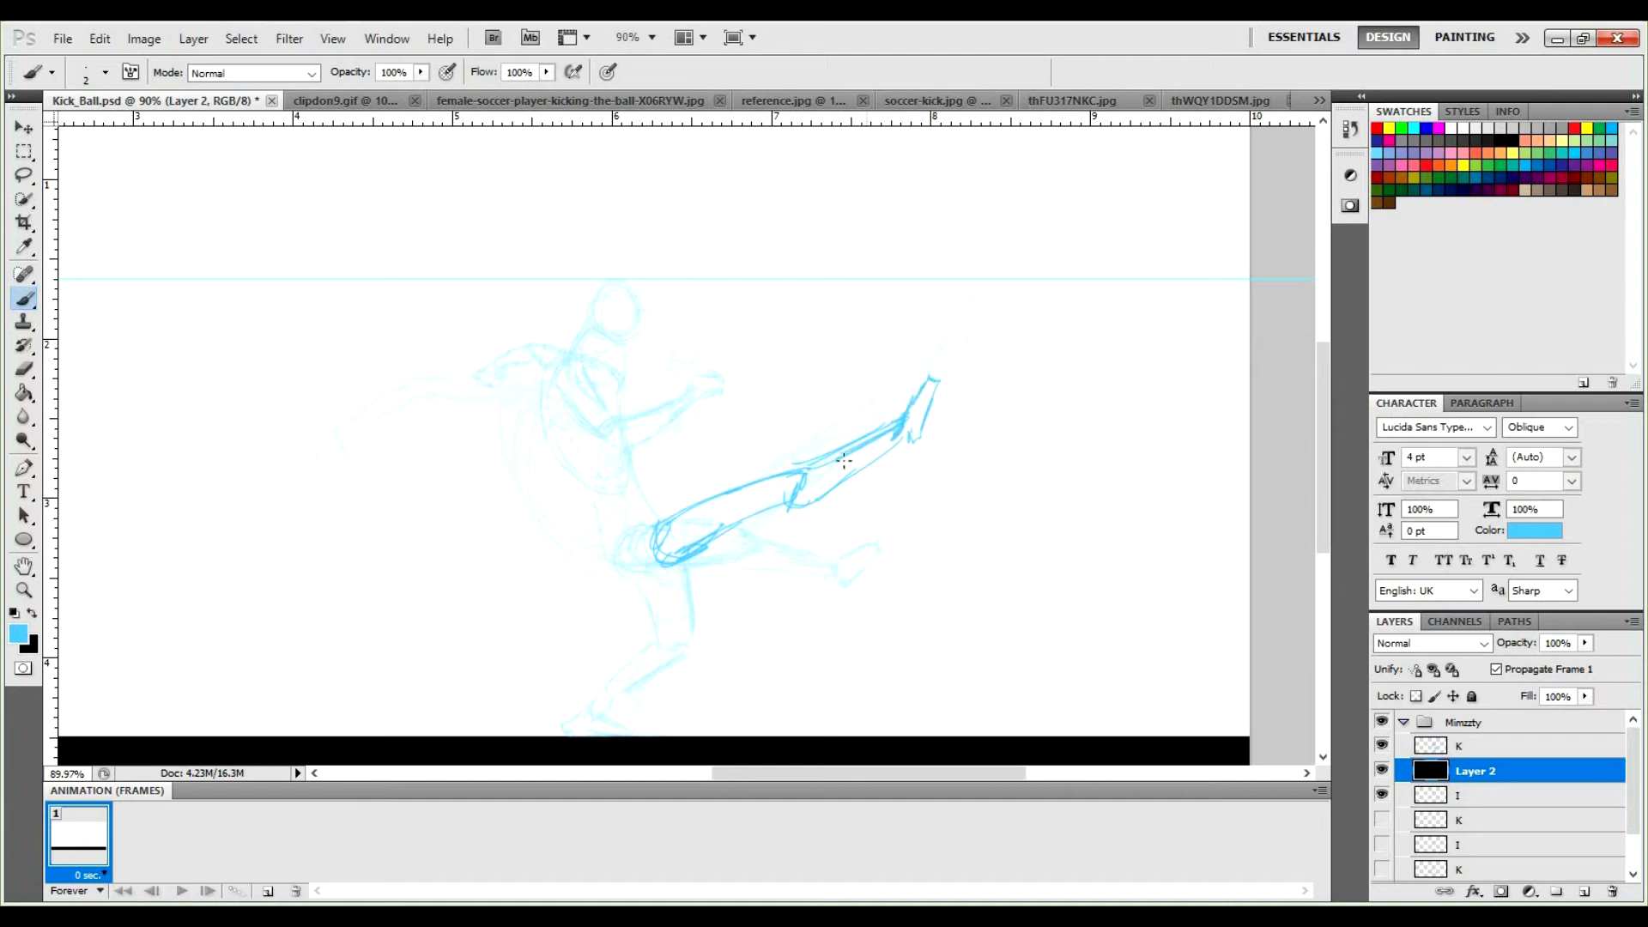
Erase the underside of the kicking leg and replace it with loose diagonal motion-smear strokes from the thigh to the foot.
{"action": "key", "text": "e"}
{"action": "left_click_drag", "start_coordinate": [867, 458], "coordinate": [757, 529]}
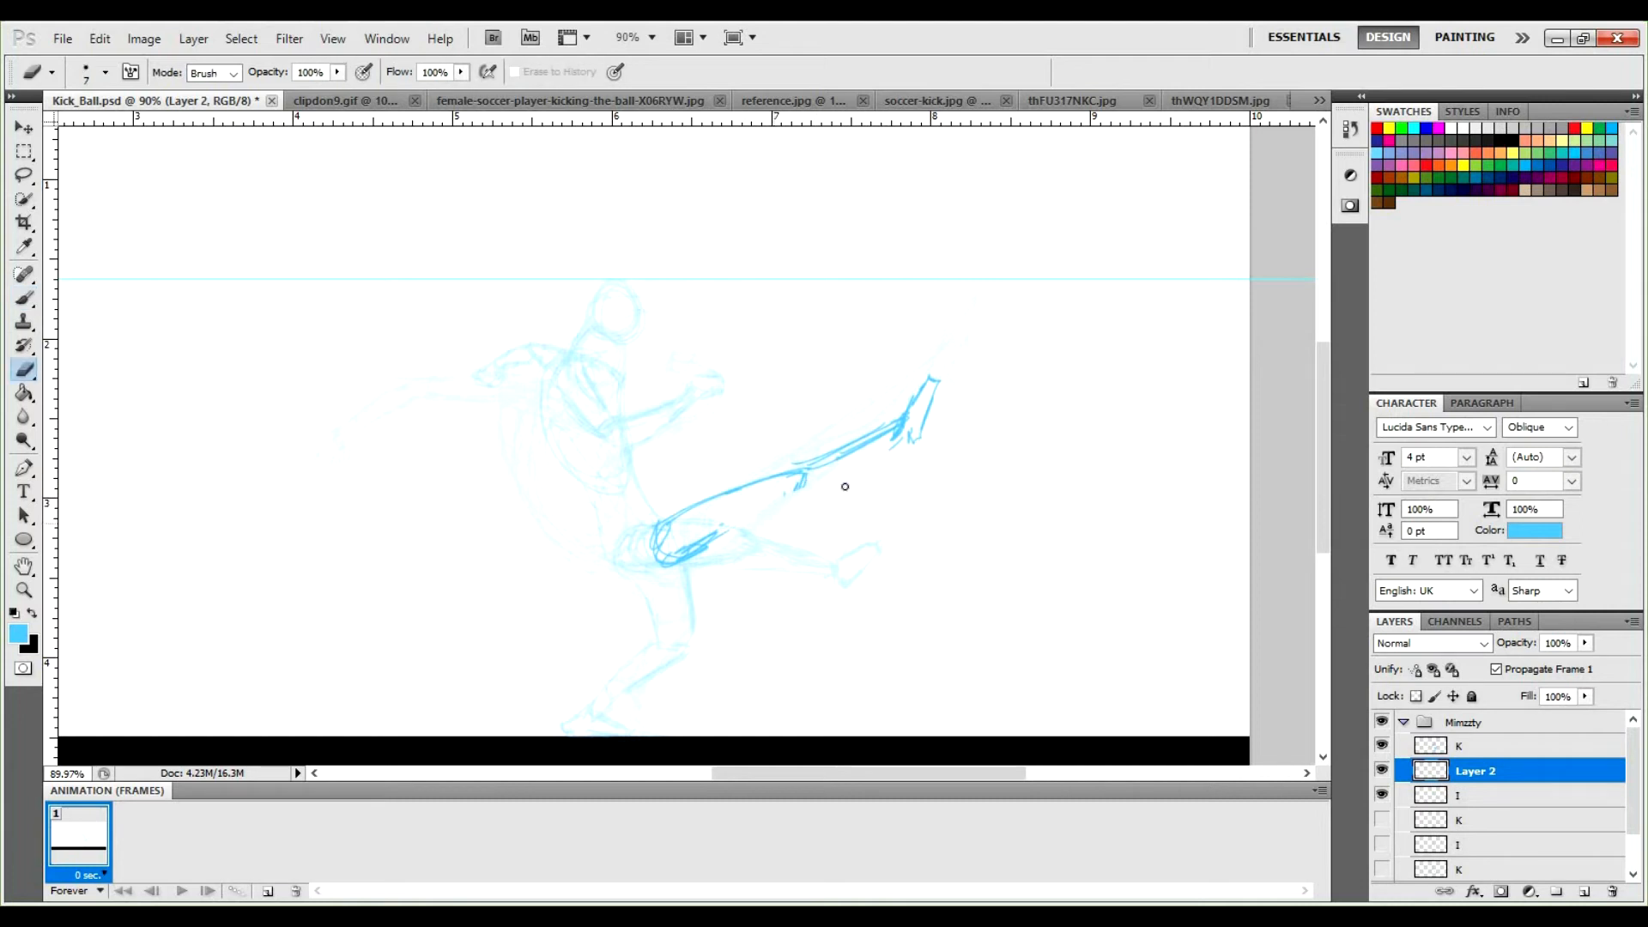
{"action": "key", "text": "b"}
{"action": "mouse_move", "coordinate": [918, 436]}
{"action": "left_mouse_down"}
{"action": "mouse_move", "coordinate": [879, 511]}
{"action": "mouse_move", "coordinate": [881, 471]}
{"action": "left_mouse_up"}
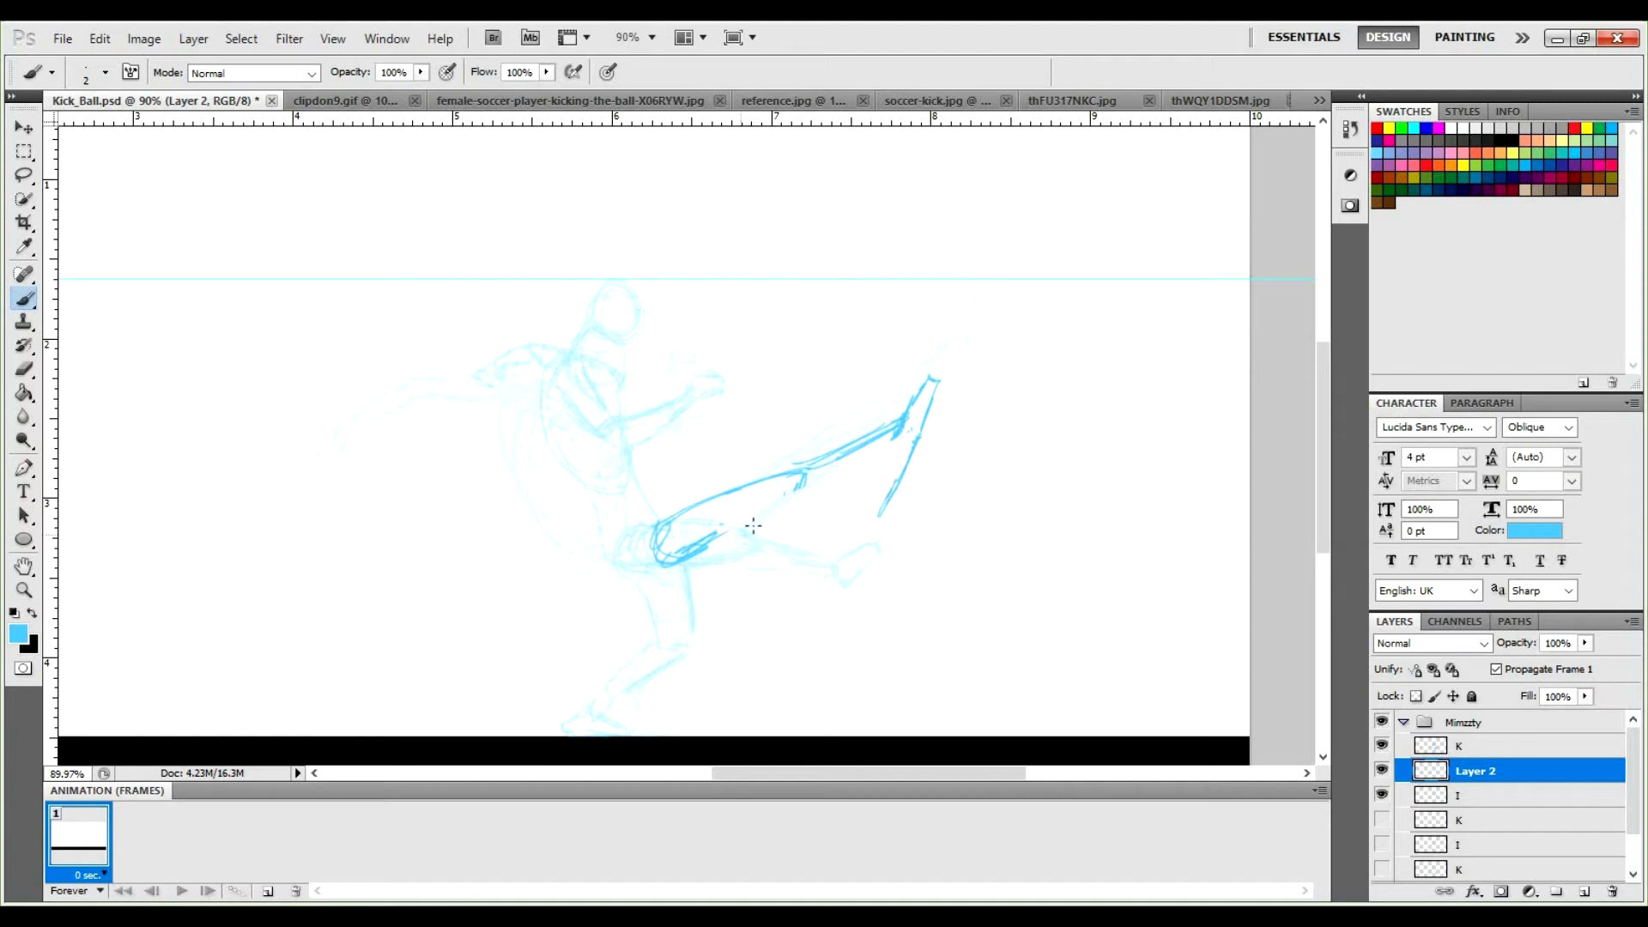
{"action": "left_click_drag", "start_coordinate": [714, 542], "coordinate": [736, 524]}
{"action": "mouse_move", "coordinate": [899, 453]}
{"action": "left_mouse_down"}
{"action": "mouse_move", "coordinate": [890, 481]}
{"action": "mouse_move", "coordinate": [879, 473]}
{"action": "left_mouse_up"}
{"action": "mouse_move", "coordinate": [740, 518]}
{"action": "left_mouse_down"}
{"action": "mouse_move", "coordinate": [725, 550]}
{"action": "mouse_move", "coordinate": [765, 504]}
{"action": "mouse_move", "coordinate": [746, 552]}
{"action": "left_mouse_up"}
{"action": "left_click_drag", "start_coordinate": [795, 492], "coordinate": [779, 554]}
{"action": "mouse_move", "coordinate": [854, 476]}
{"action": "left_mouse_down"}
{"action": "mouse_move", "coordinate": [823, 514]}
{"action": "mouse_move", "coordinate": [841, 501]}
{"action": "left_mouse_up"}
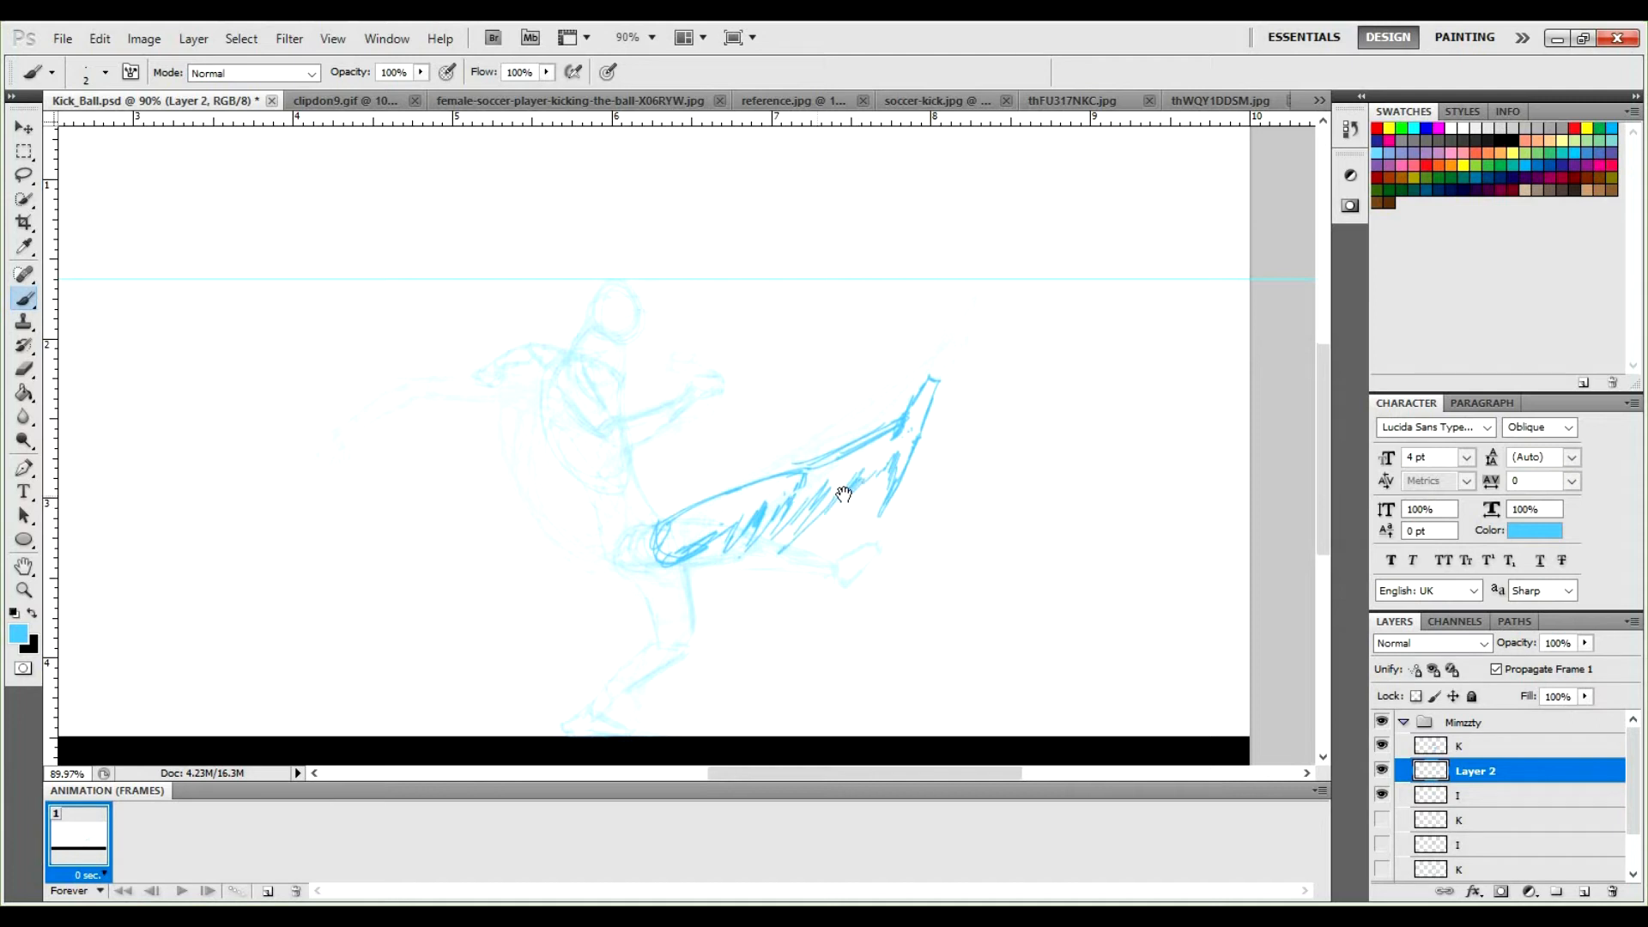
Sketch the round pelvis and a backward-leaning oval ribcage, joined by curved waist lines.
{"action": "left_click_drag", "start_coordinate": [846, 493], "coordinate": [967, 453]}
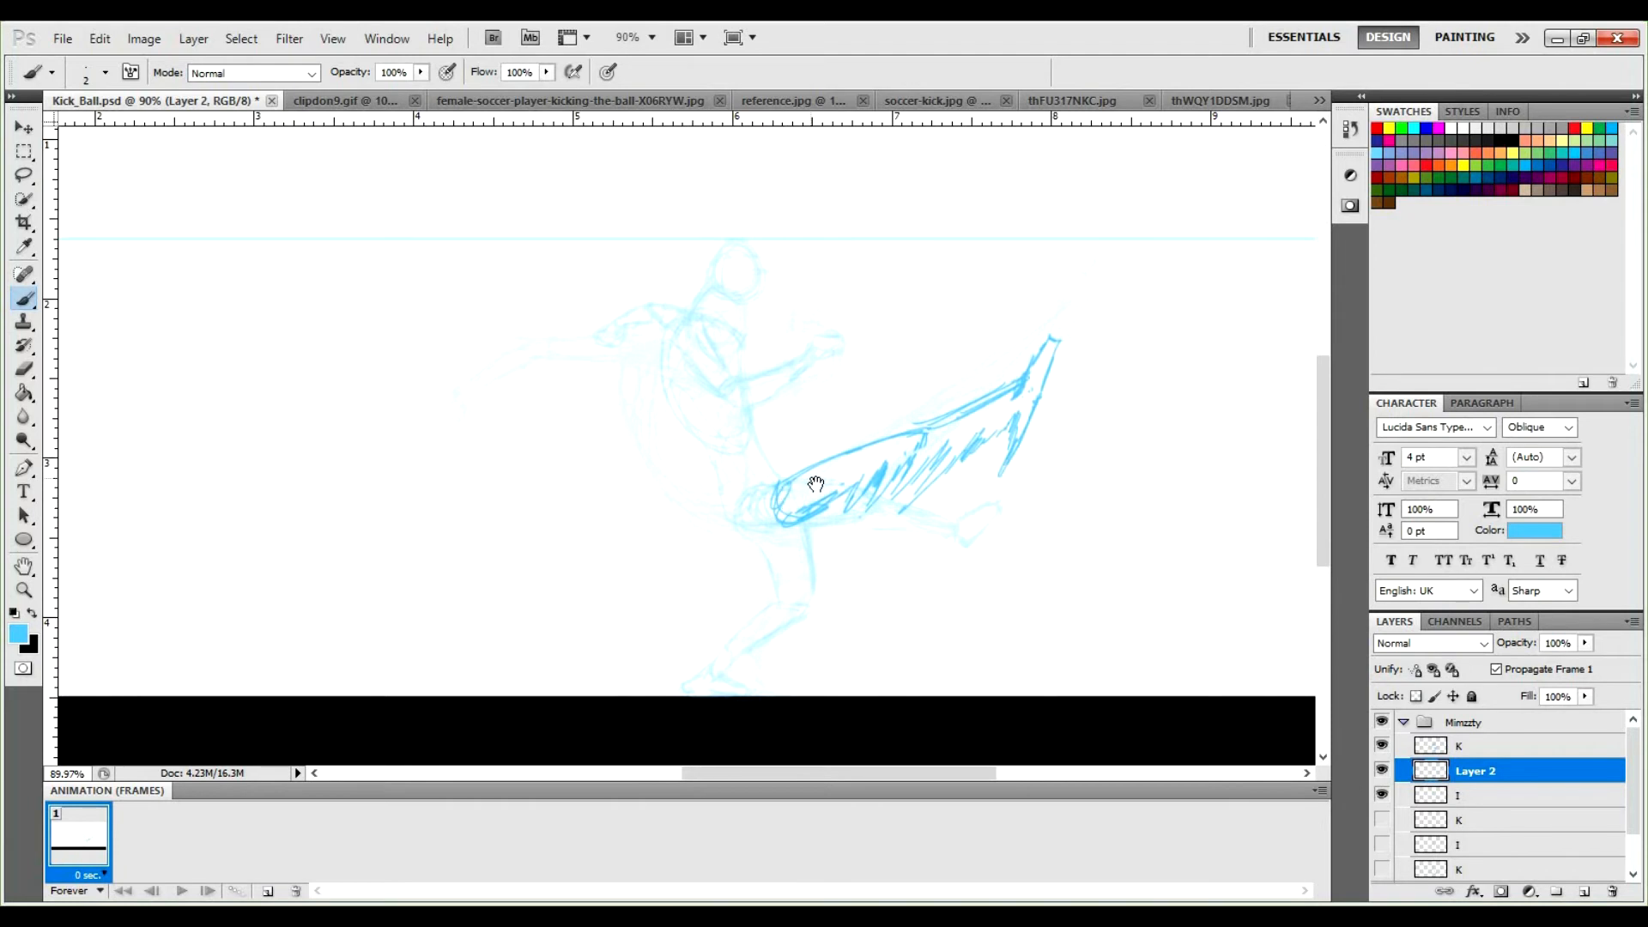
{"action": "mouse_move", "coordinate": [791, 477]}
{"action": "left_mouse_down"}
{"action": "mouse_move", "coordinate": [673, 536]}
{"action": "mouse_move", "coordinate": [687, 514]}
{"action": "mouse_move", "coordinate": [715, 546]}
{"action": "left_mouse_up"}
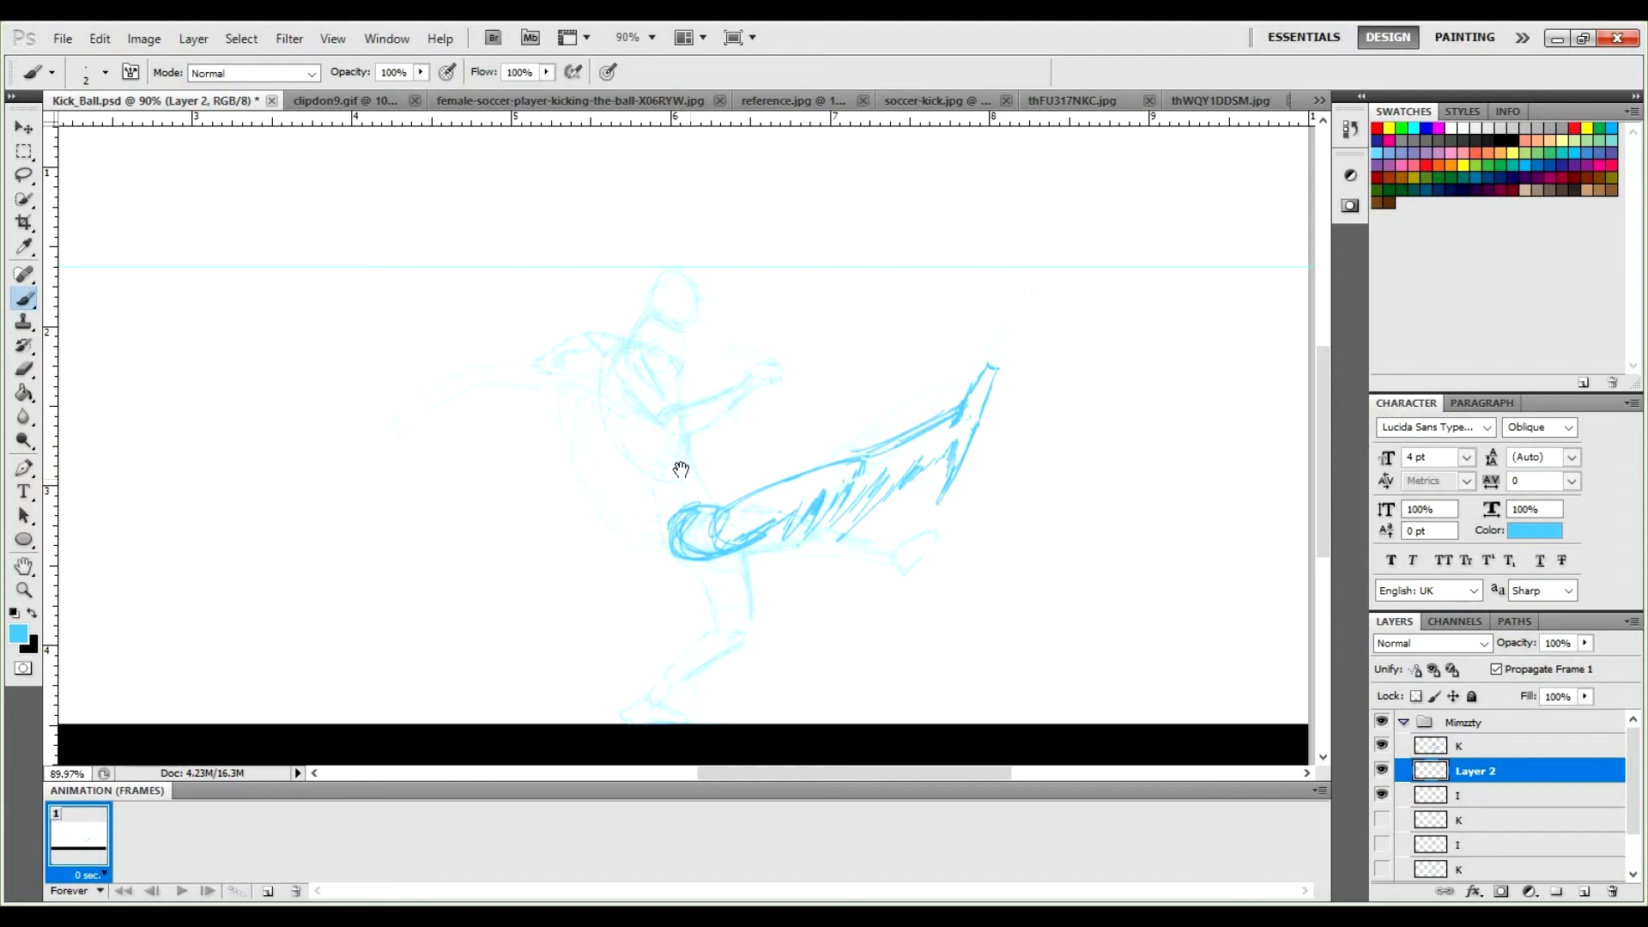
{"action": "mouse_move", "coordinate": [692, 501]}
{"action": "left_mouse_down"}
{"action": "mouse_move", "coordinate": [678, 466]}
{"action": "mouse_move", "coordinate": [690, 487]}
{"action": "left_mouse_up"}
{"action": "mouse_move", "coordinate": [565, 383]}
{"action": "left_mouse_down"}
{"action": "mouse_move", "coordinate": [568, 449]}
{"action": "mouse_move", "coordinate": [614, 471]}
{"action": "mouse_move", "coordinate": [576, 461]}
{"action": "mouse_move", "coordinate": [589, 451]}
{"action": "mouse_move", "coordinate": [651, 509]}
{"action": "mouse_move", "coordinate": [620, 501]}
{"action": "mouse_move", "coordinate": [654, 478]}
{"action": "mouse_move", "coordinate": [653, 514]}
{"action": "left_mouse_up"}
{"action": "mouse_move", "coordinate": [616, 384]}
{"action": "left_mouse_down"}
{"action": "mouse_move", "coordinate": [660, 459]}
{"action": "mouse_move", "coordinate": [622, 387]}
{"action": "mouse_move", "coordinate": [592, 375]}
{"action": "mouse_move", "coordinate": [659, 436]}
{"action": "mouse_move", "coordinate": [666, 477]}
{"action": "mouse_move", "coordinate": [609, 374]}
{"action": "mouse_move", "coordinate": [655, 380]}
{"action": "left_mouse_up"}
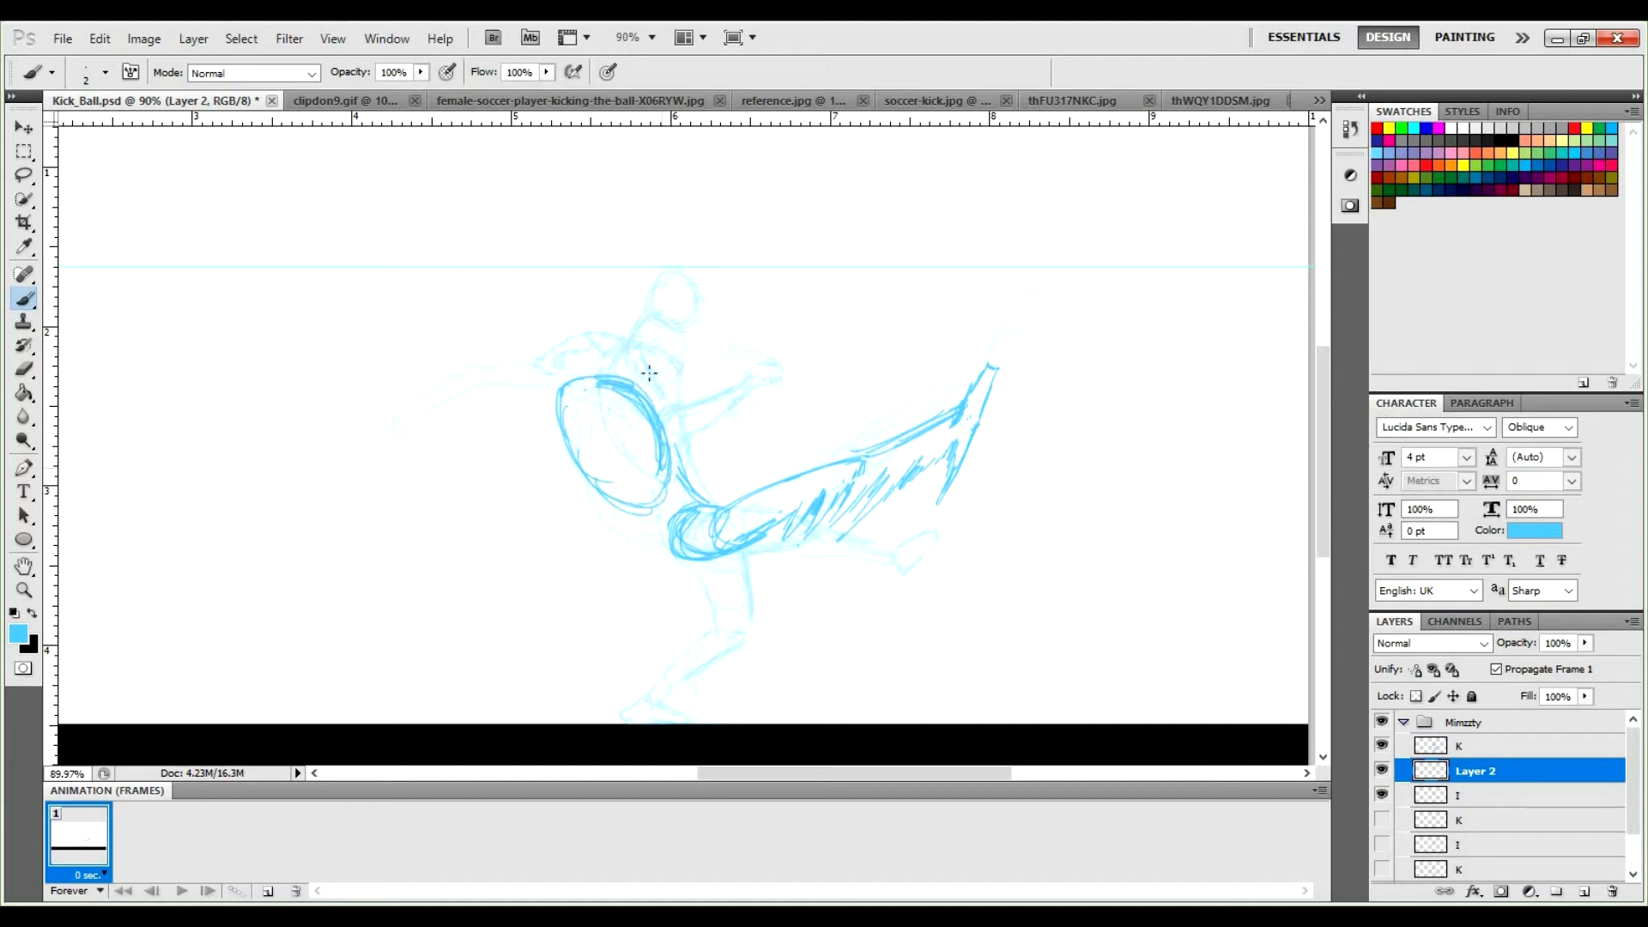
{"action": "left_click_drag", "start_coordinate": [604, 494], "coordinate": [674, 542]}
Sketch the supporting leg bent at the knee, with its foot planted on the ground line.
{"action": "mouse_move", "coordinate": [679, 554]}
{"action": "left_mouse_down"}
{"action": "mouse_move", "coordinate": [741, 557]}
{"action": "mouse_move", "coordinate": [707, 515]}
{"action": "mouse_move", "coordinate": [718, 558]}
{"action": "mouse_move", "coordinate": [690, 571]}
{"action": "mouse_move", "coordinate": [713, 624]}
{"action": "mouse_move", "coordinate": [742, 618]}
{"action": "mouse_move", "coordinate": [736, 562]}
{"action": "mouse_move", "coordinate": [745, 619]}
{"action": "left_mouse_up"}
{"action": "left_click_drag", "start_coordinate": [741, 562], "coordinate": [747, 616]}
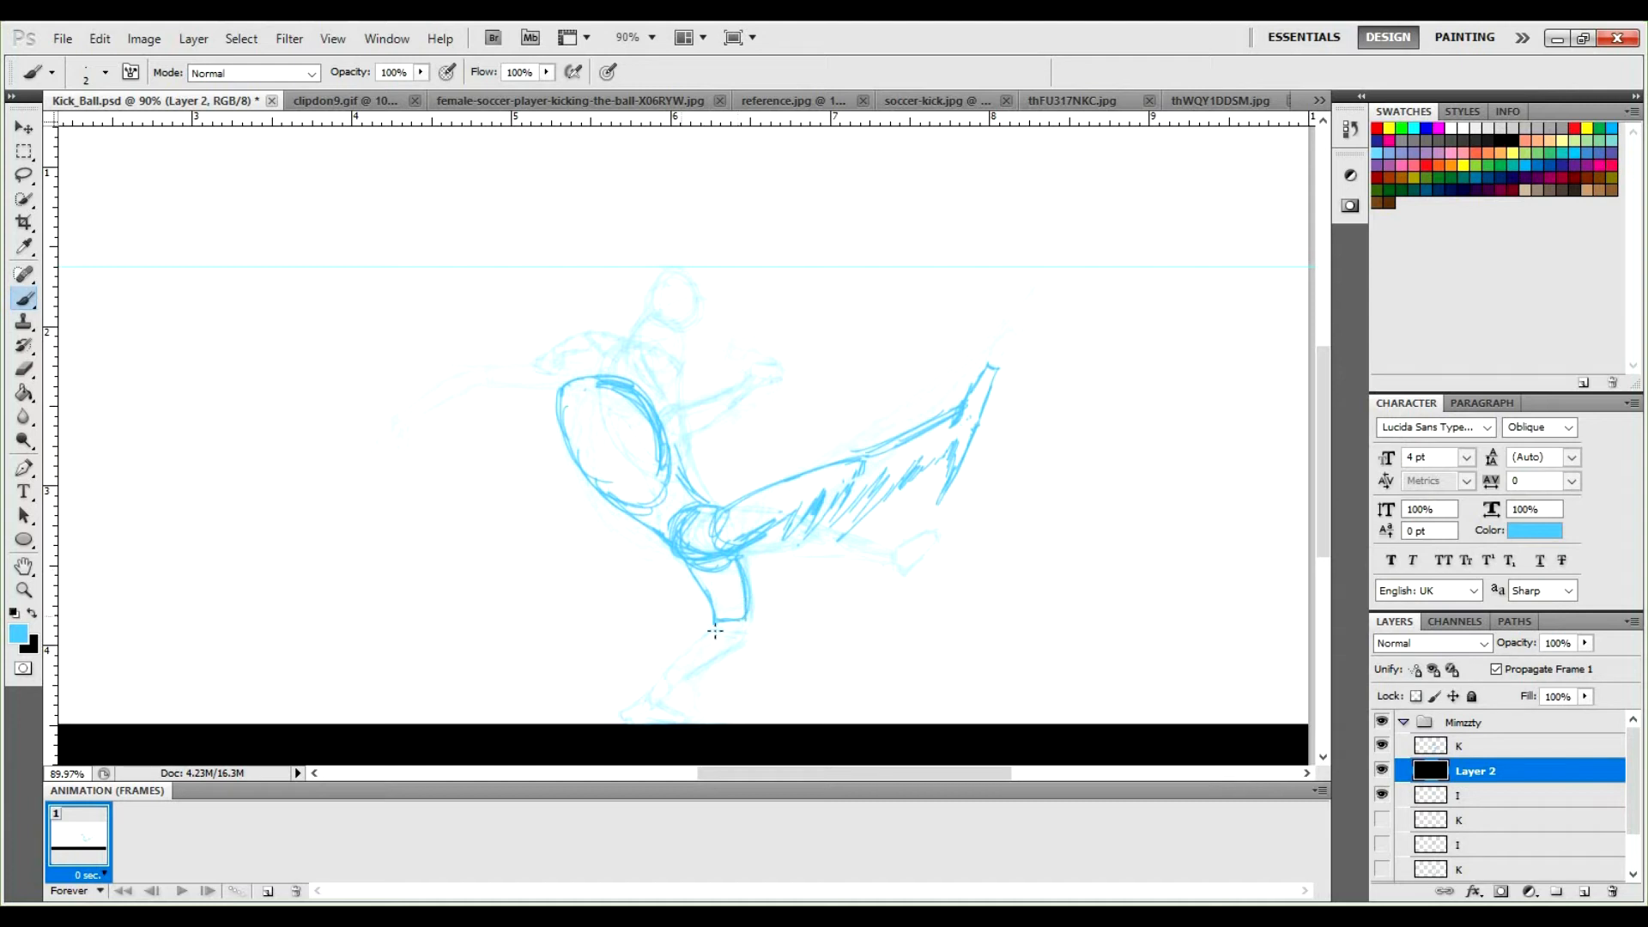
{"action": "left_click_drag", "start_coordinate": [715, 621], "coordinate": [663, 685]}
{"action": "left_click_drag", "start_coordinate": [740, 624], "coordinate": [668, 691]}
{"action": "mouse_move", "coordinate": [652, 687]}
{"action": "left_mouse_down"}
{"action": "mouse_move", "coordinate": [645, 717]}
{"action": "mouse_move", "coordinate": [694, 710]}
{"action": "mouse_move", "coordinate": [654, 721]}
{"action": "mouse_move", "coordinate": [647, 690]}
{"action": "left_mouse_up"}
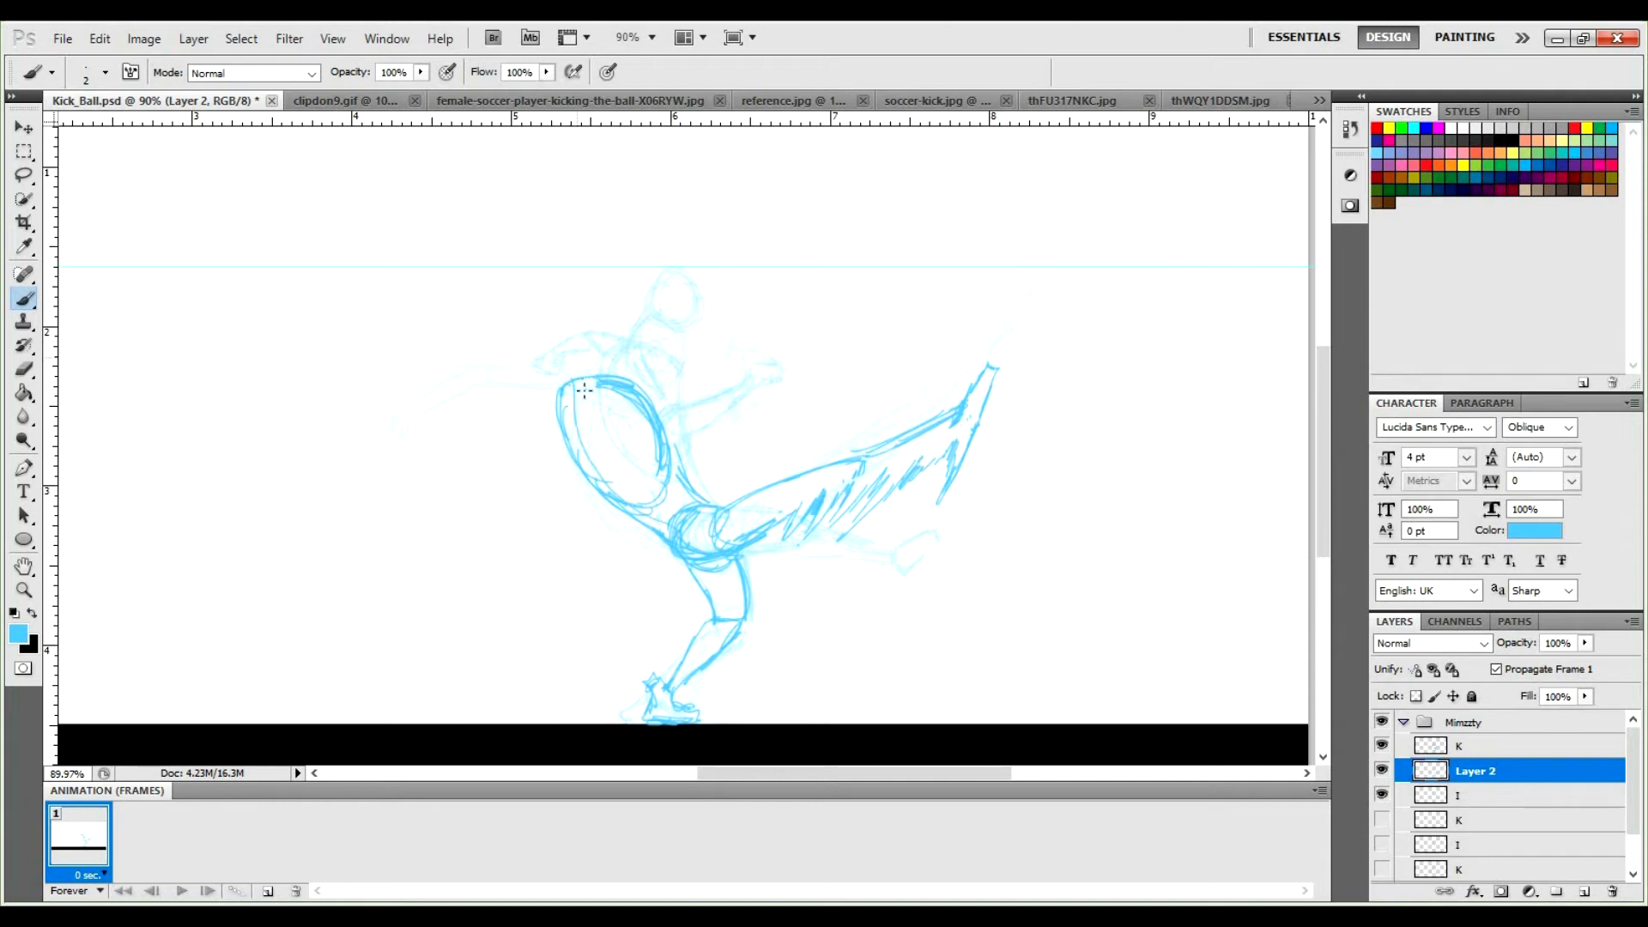
Sketch the rear arm reaching back from the shoulder, correcting the elbow and ending the lowered forearm in a small fist.
{"action": "left_click_drag", "start_coordinate": [574, 431], "coordinate": [576, 385]}
{"action": "mouse_move", "coordinate": [571, 375]}
{"action": "left_mouse_down"}
{"action": "mouse_move", "coordinate": [536, 365]}
{"action": "mouse_move", "coordinate": [569, 404]}
{"action": "mouse_move", "coordinate": [561, 376]}
{"action": "left_mouse_up"}
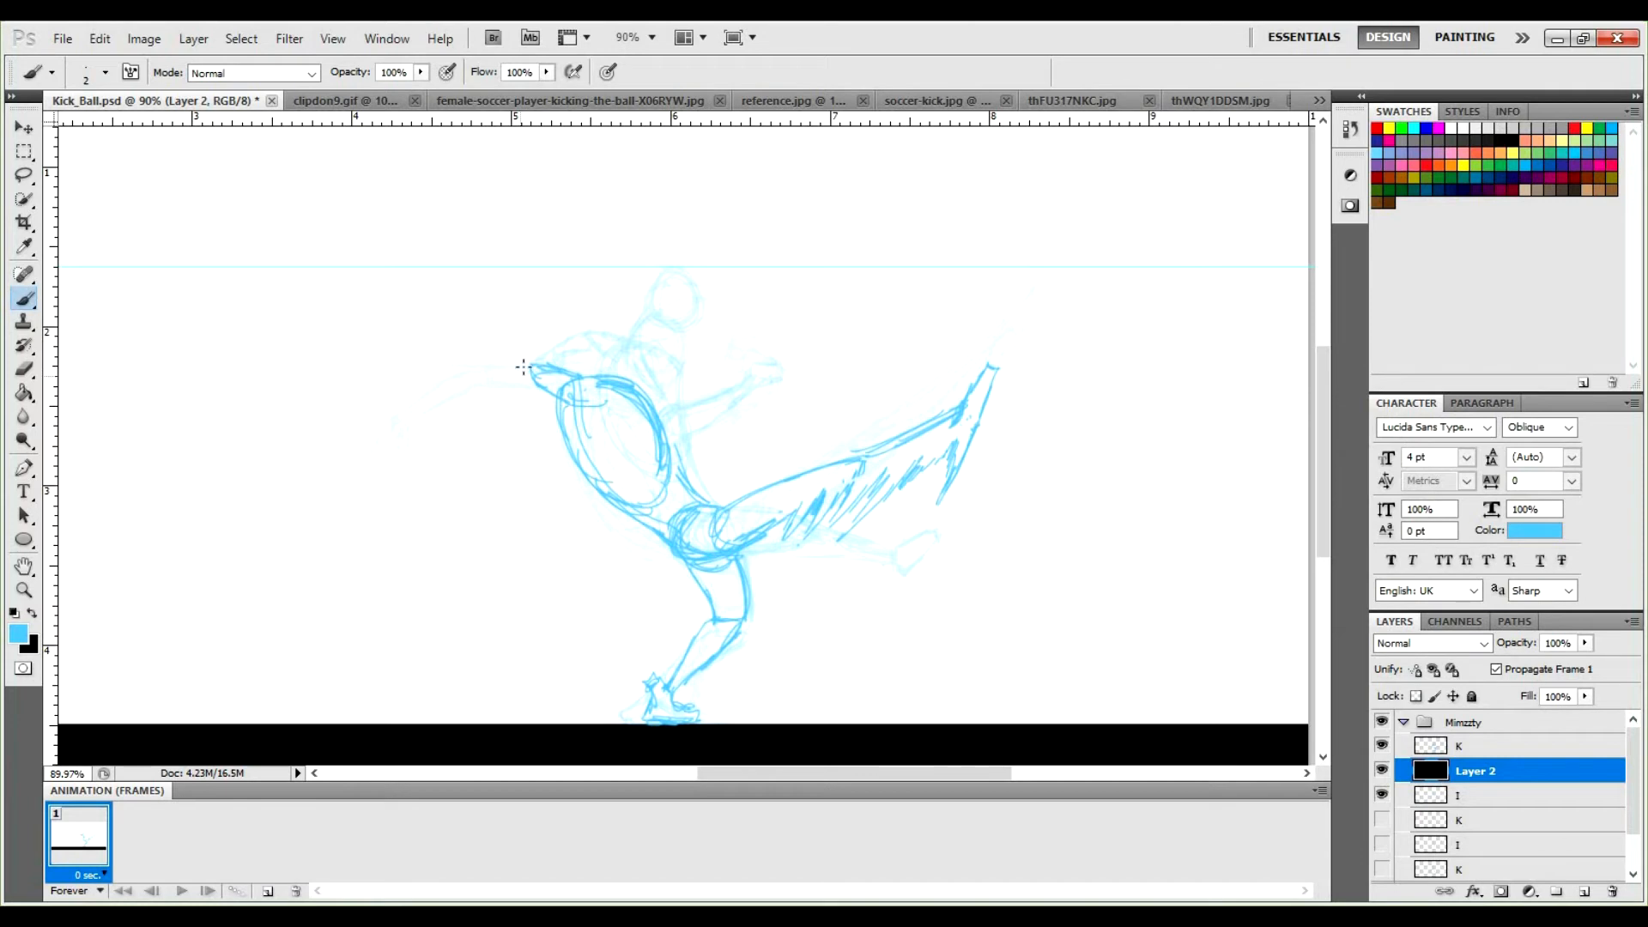
{"action": "key", "text": "e"}
{"action": "mouse_move", "coordinate": [536, 361]}
{"action": "left_mouse_down"}
{"action": "mouse_move", "coordinate": [542, 377]}
{"action": "mouse_move", "coordinate": [516, 380]}
{"action": "mouse_move", "coordinate": [563, 373]}
{"action": "left_mouse_up"}
{"action": "key", "text": "b"}
{"action": "left_click_drag", "start_coordinate": [520, 358], "coordinate": [459, 399]}
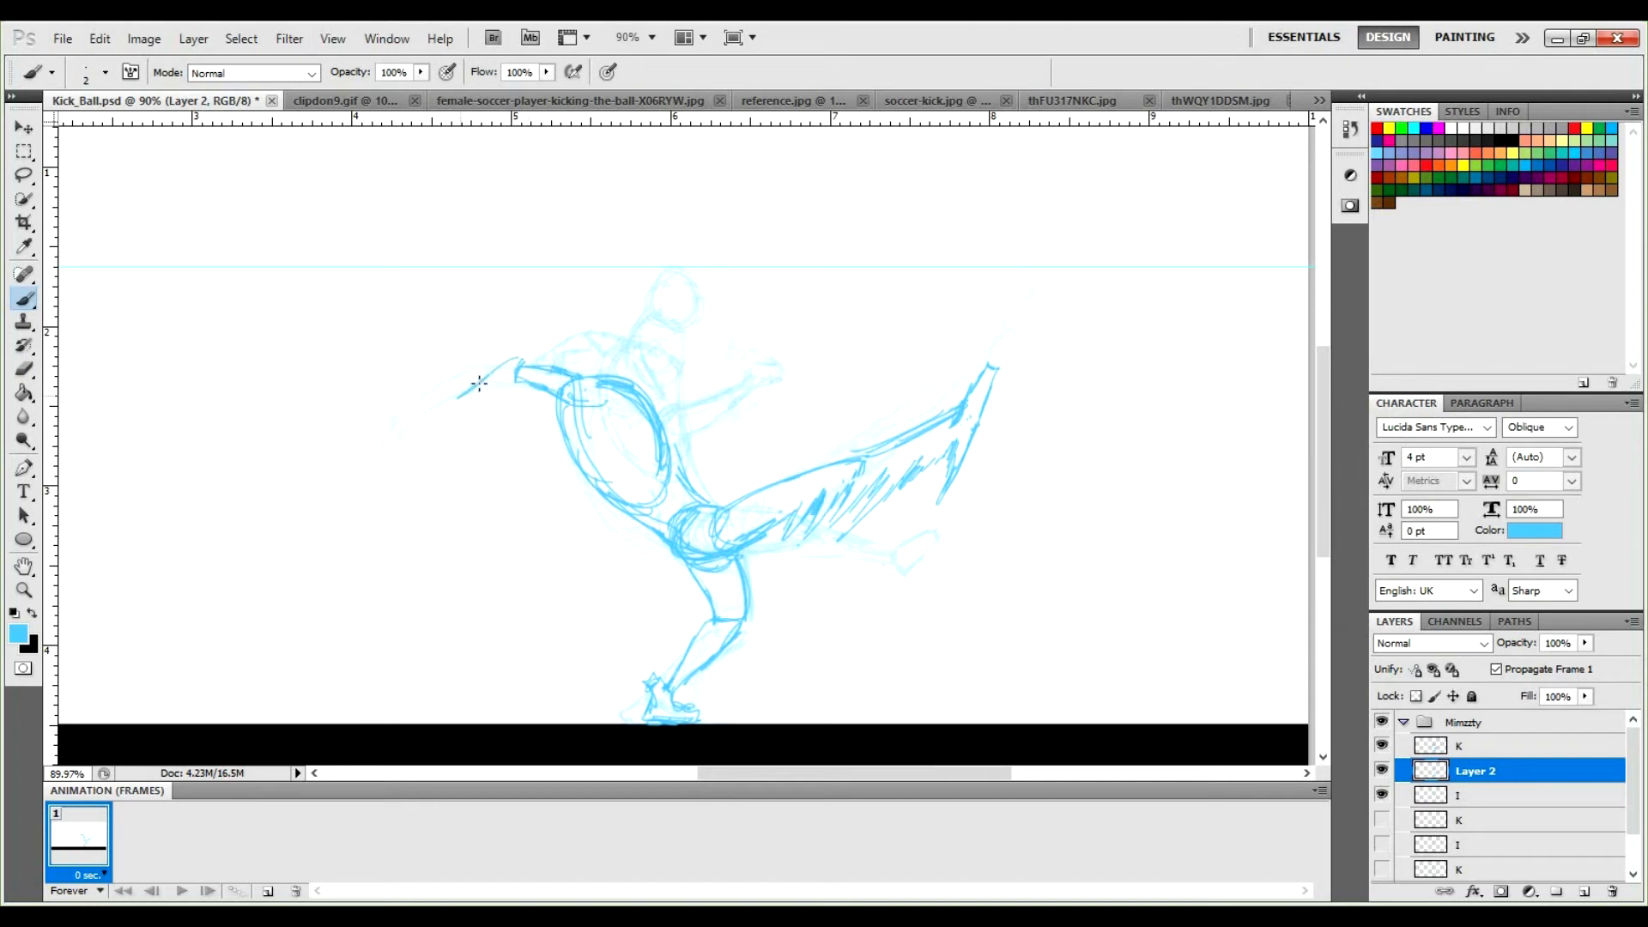
{"action": "mouse_move", "coordinate": [515, 378]}
{"action": "left_mouse_down"}
{"action": "mouse_move", "coordinate": [441, 417]}
{"action": "mouse_move", "coordinate": [469, 409]}
{"action": "left_mouse_up"}
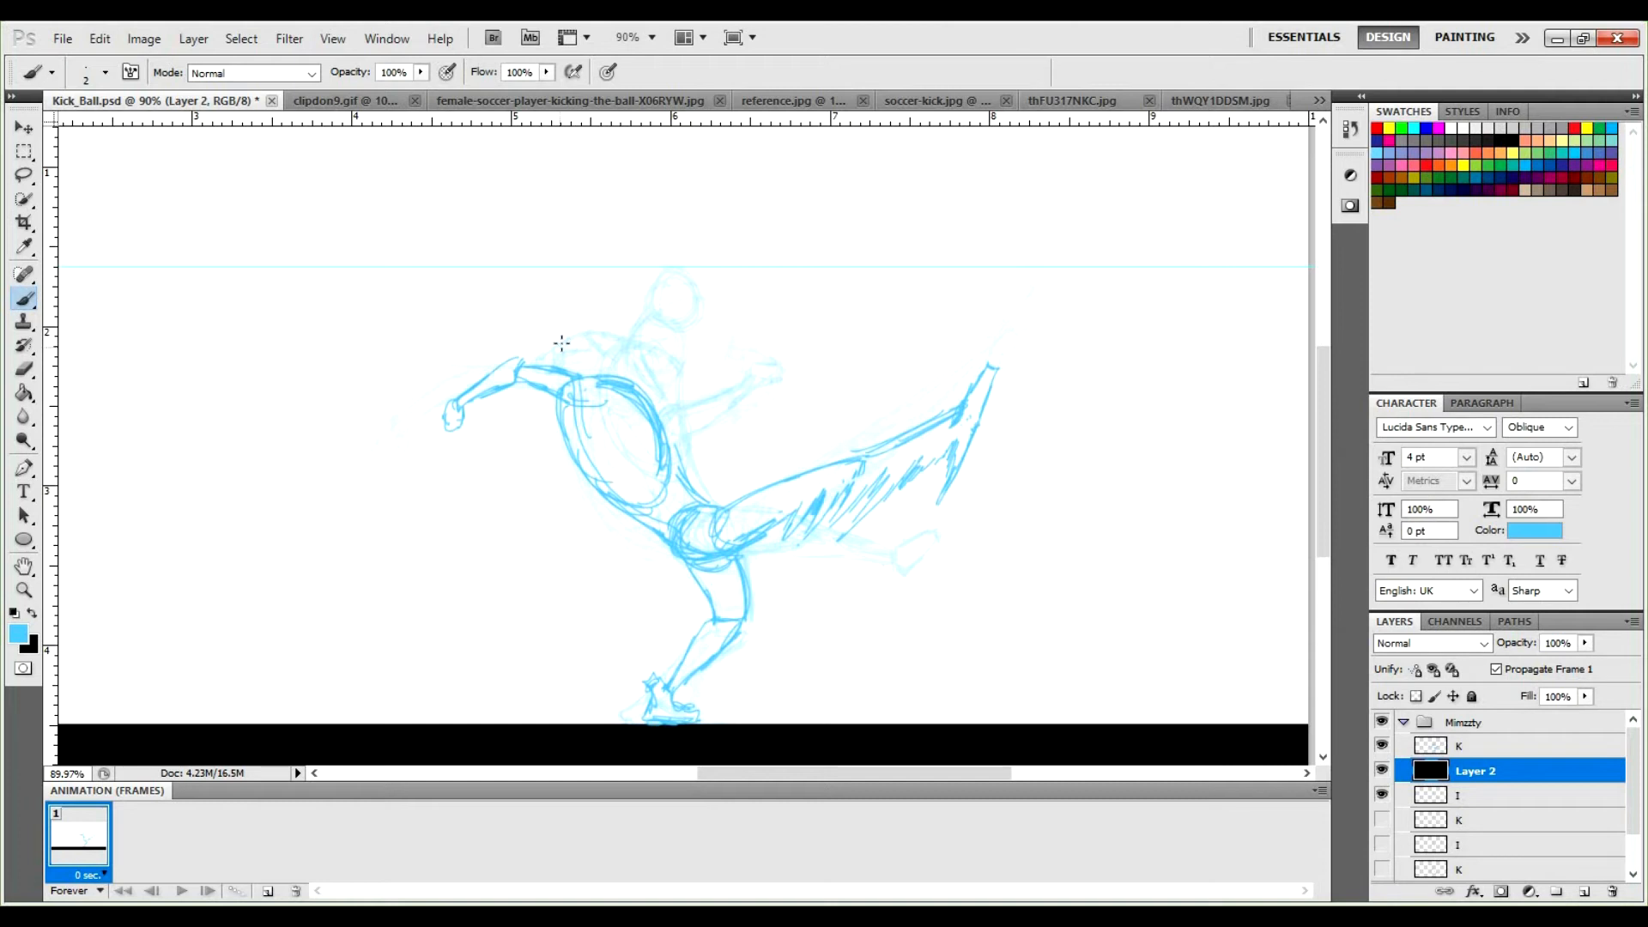
{"action": "left_click_drag", "start_coordinate": [513, 369], "coordinate": [461, 401]}
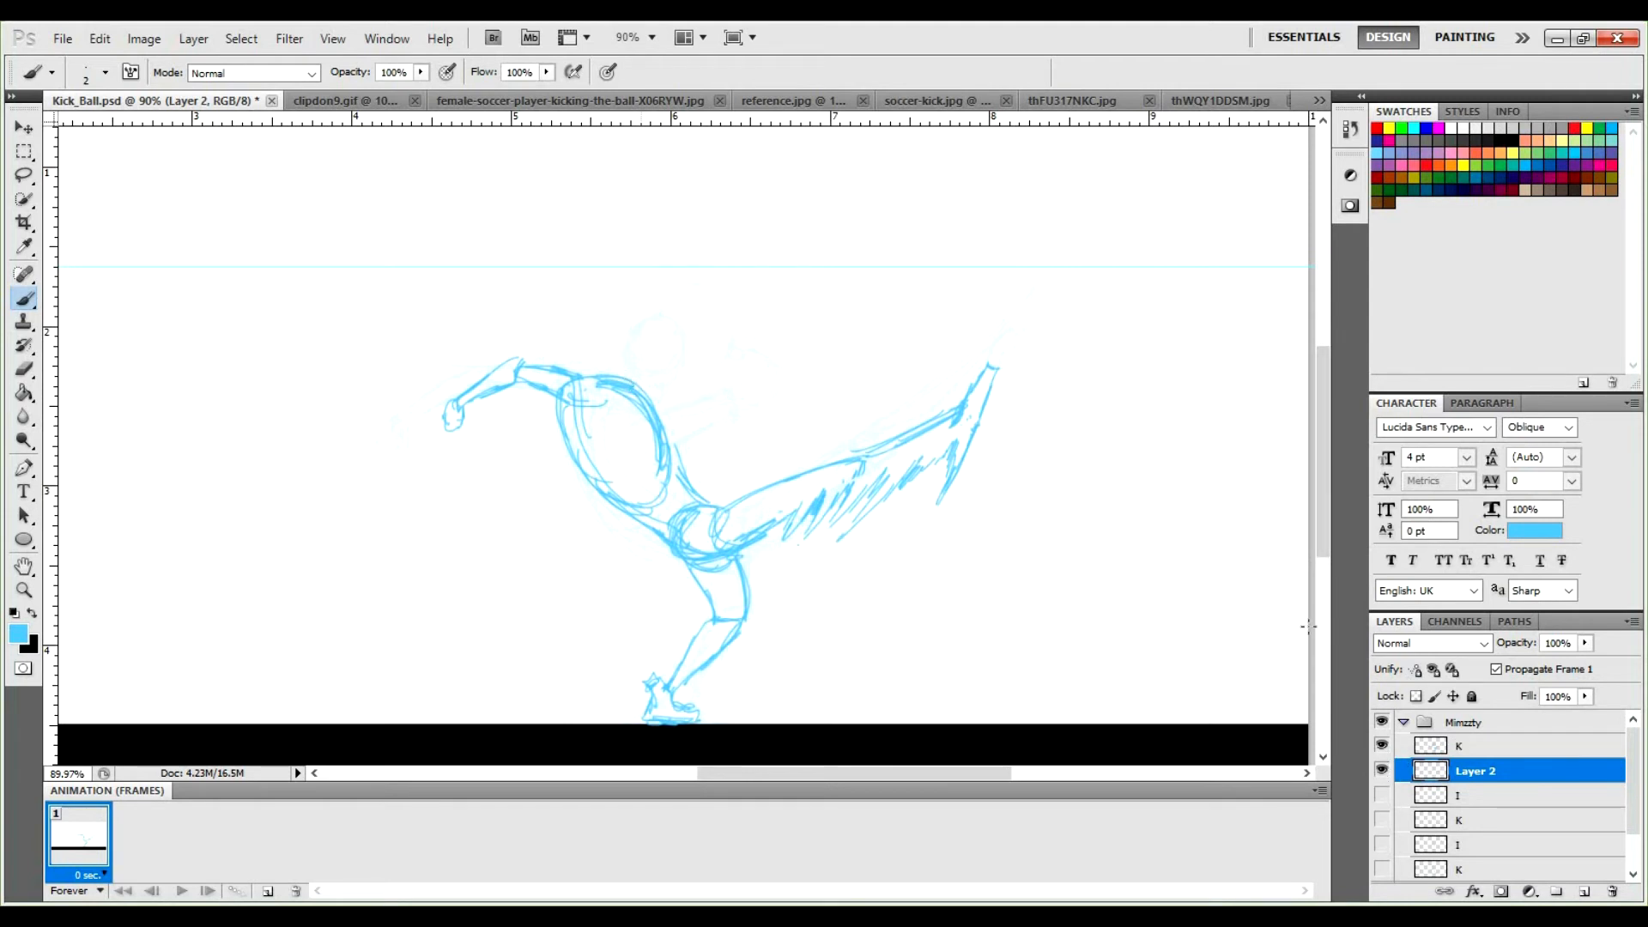
Toggle the faded K and I layers around the new sketch to compare the poses.
{"action": "left_click", "coordinate": [1381, 745]}
{"action": "left_click", "coordinate": [1382, 795]}
{"action": "left_click", "coordinate": [1381, 746]}
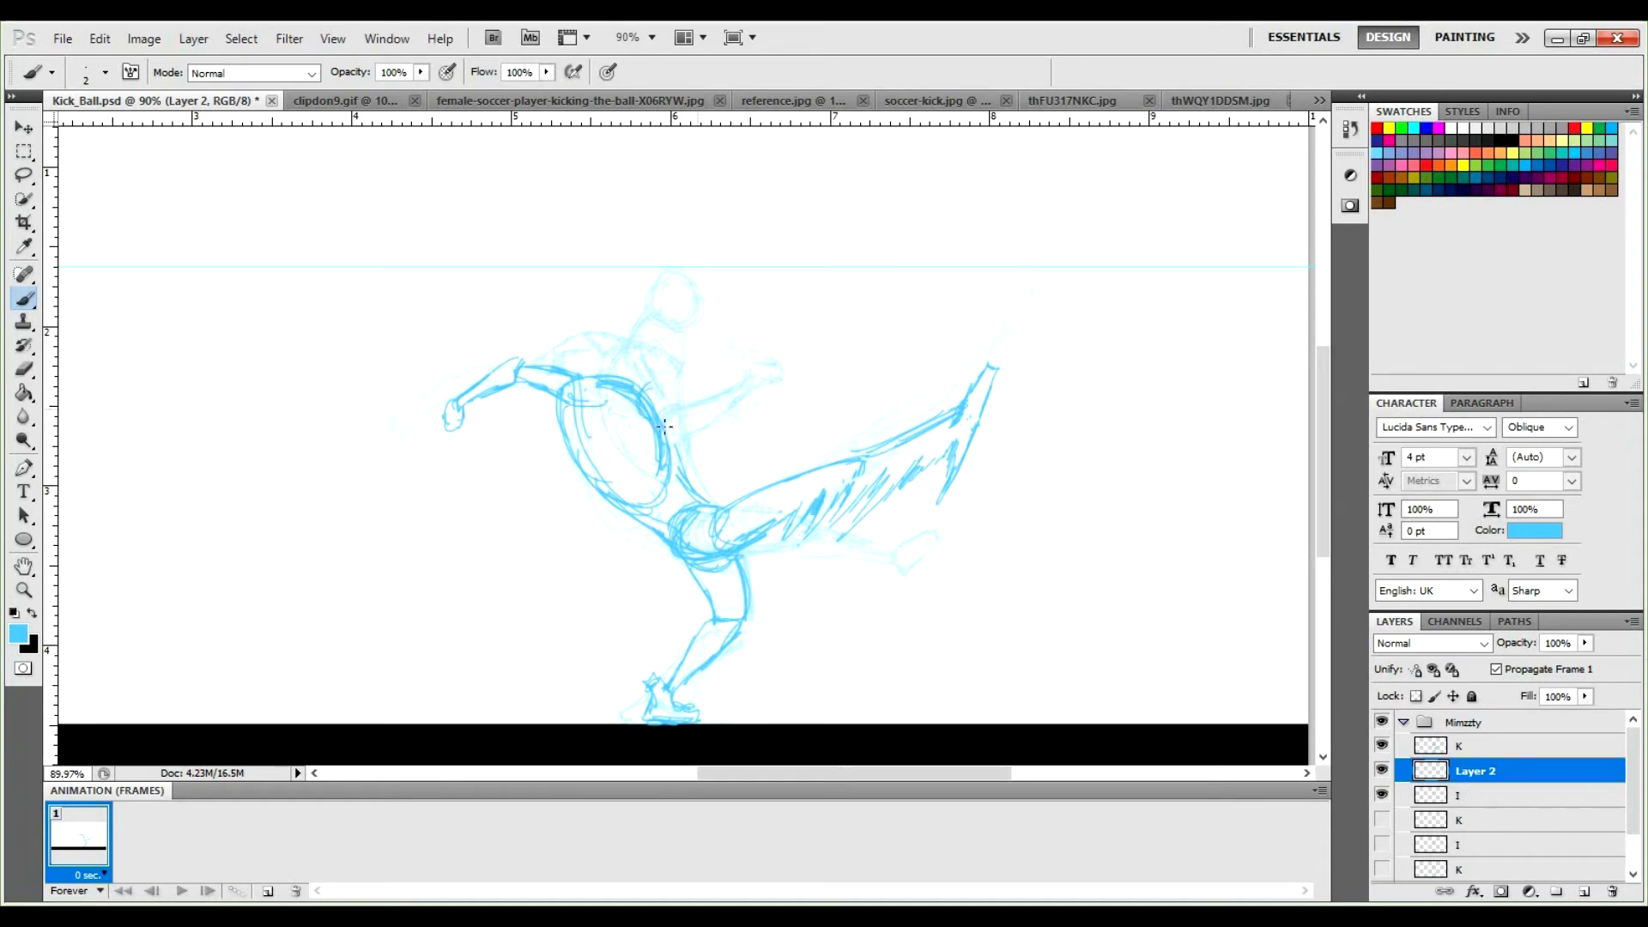
Sketch the front arm bent at the elbow with a raised fist, and add the neck and round head.
{"action": "left_click_drag", "start_coordinate": [650, 393], "coordinate": [715, 426]}
{"action": "left_click_drag", "start_coordinate": [624, 339], "coordinate": [601, 375]}
{"action": "mouse_move", "coordinate": [621, 313]}
{"action": "left_mouse_down"}
{"action": "mouse_move", "coordinate": [667, 329]}
{"action": "mouse_move", "coordinate": [628, 355]}
{"action": "mouse_move", "coordinate": [616, 335]}
{"action": "mouse_move", "coordinate": [660, 318]}
{"action": "mouse_move", "coordinate": [631, 361]}
{"action": "mouse_move", "coordinate": [614, 321]}
{"action": "mouse_move", "coordinate": [650, 307]}
{"action": "mouse_move", "coordinate": [635, 343]}
{"action": "left_mouse_up"}
{"action": "left_click_drag", "start_coordinate": [717, 423], "coordinate": [741, 423]}
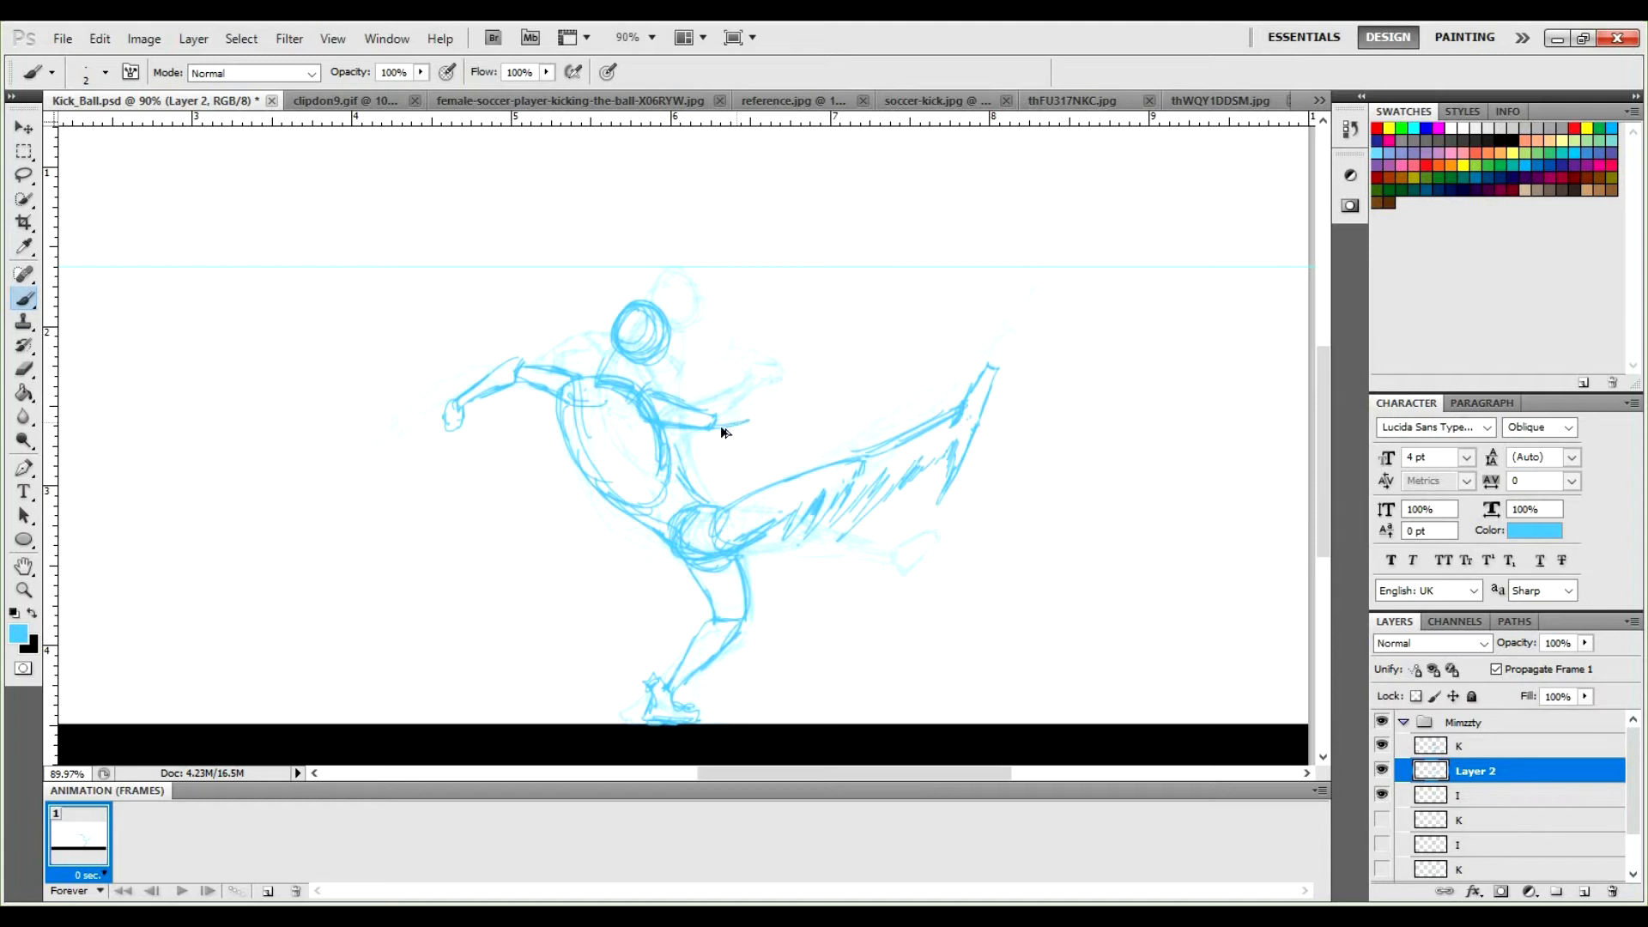
{"action": "mouse_move", "coordinate": [755, 388]}
{"action": "left_mouse_down"}
{"action": "mouse_move", "coordinate": [725, 404]}
{"action": "mouse_move", "coordinate": [757, 375]}
{"action": "mouse_move", "coordinate": [731, 424]}
{"action": "left_mouse_up"}
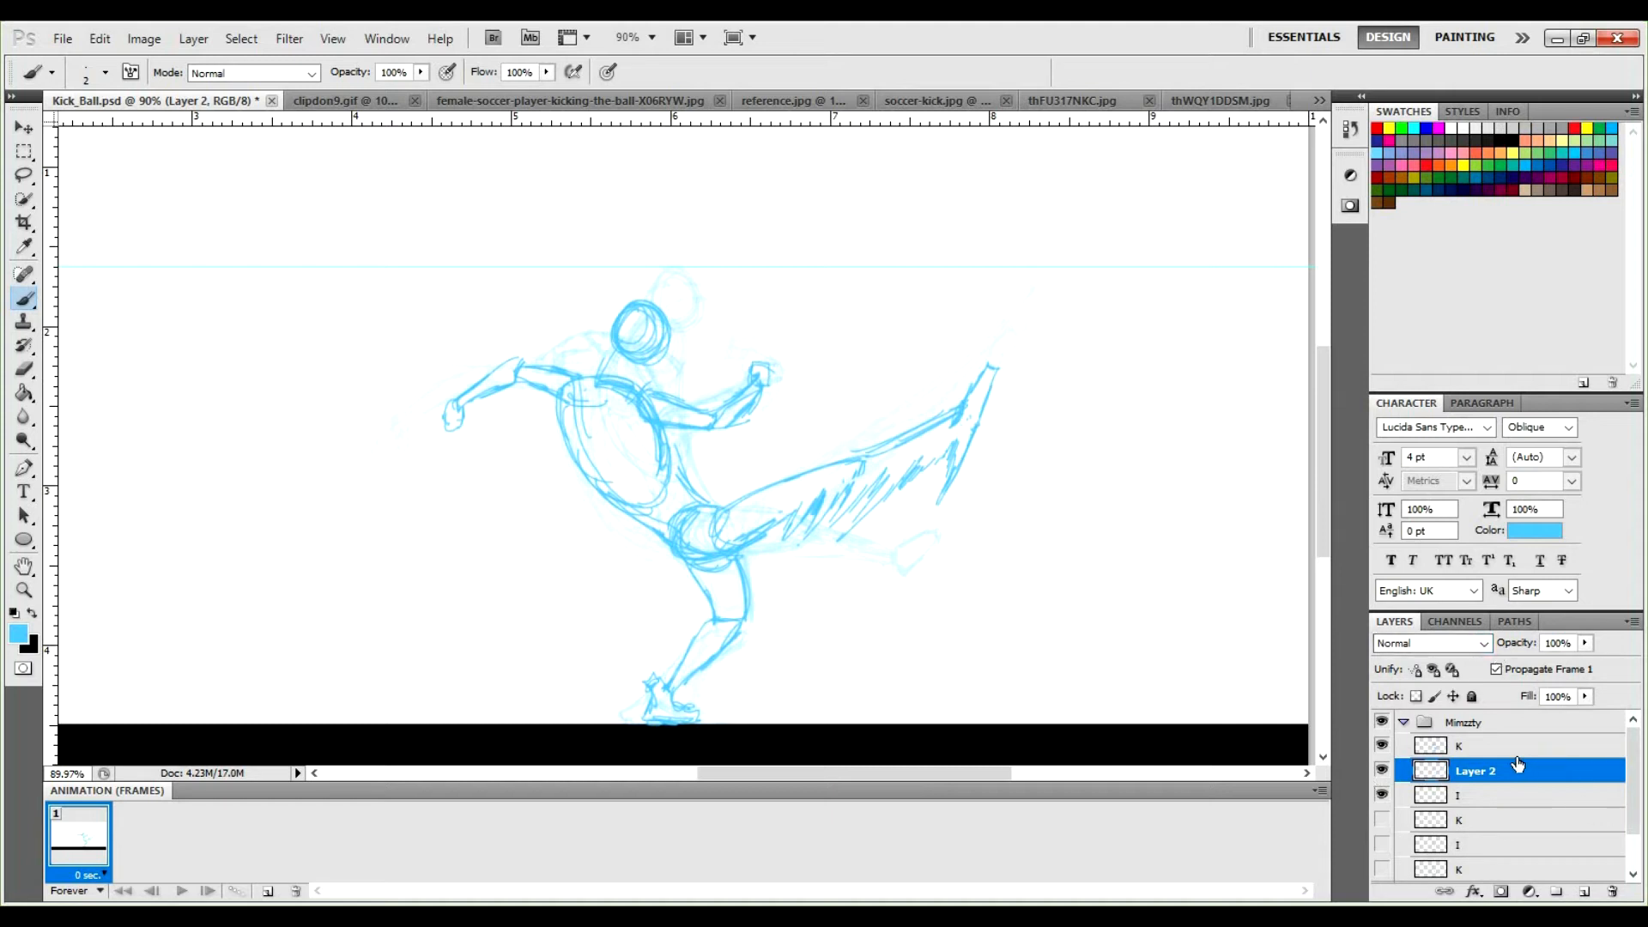
Hide the new sketch layer and its neighbouring K and I layers, and rename the new layer as I.
{"action": "left_click", "coordinate": [1380, 794]}
{"action": "left_click", "coordinate": [1381, 770]}
{"action": "left_click", "coordinate": [1381, 747]}
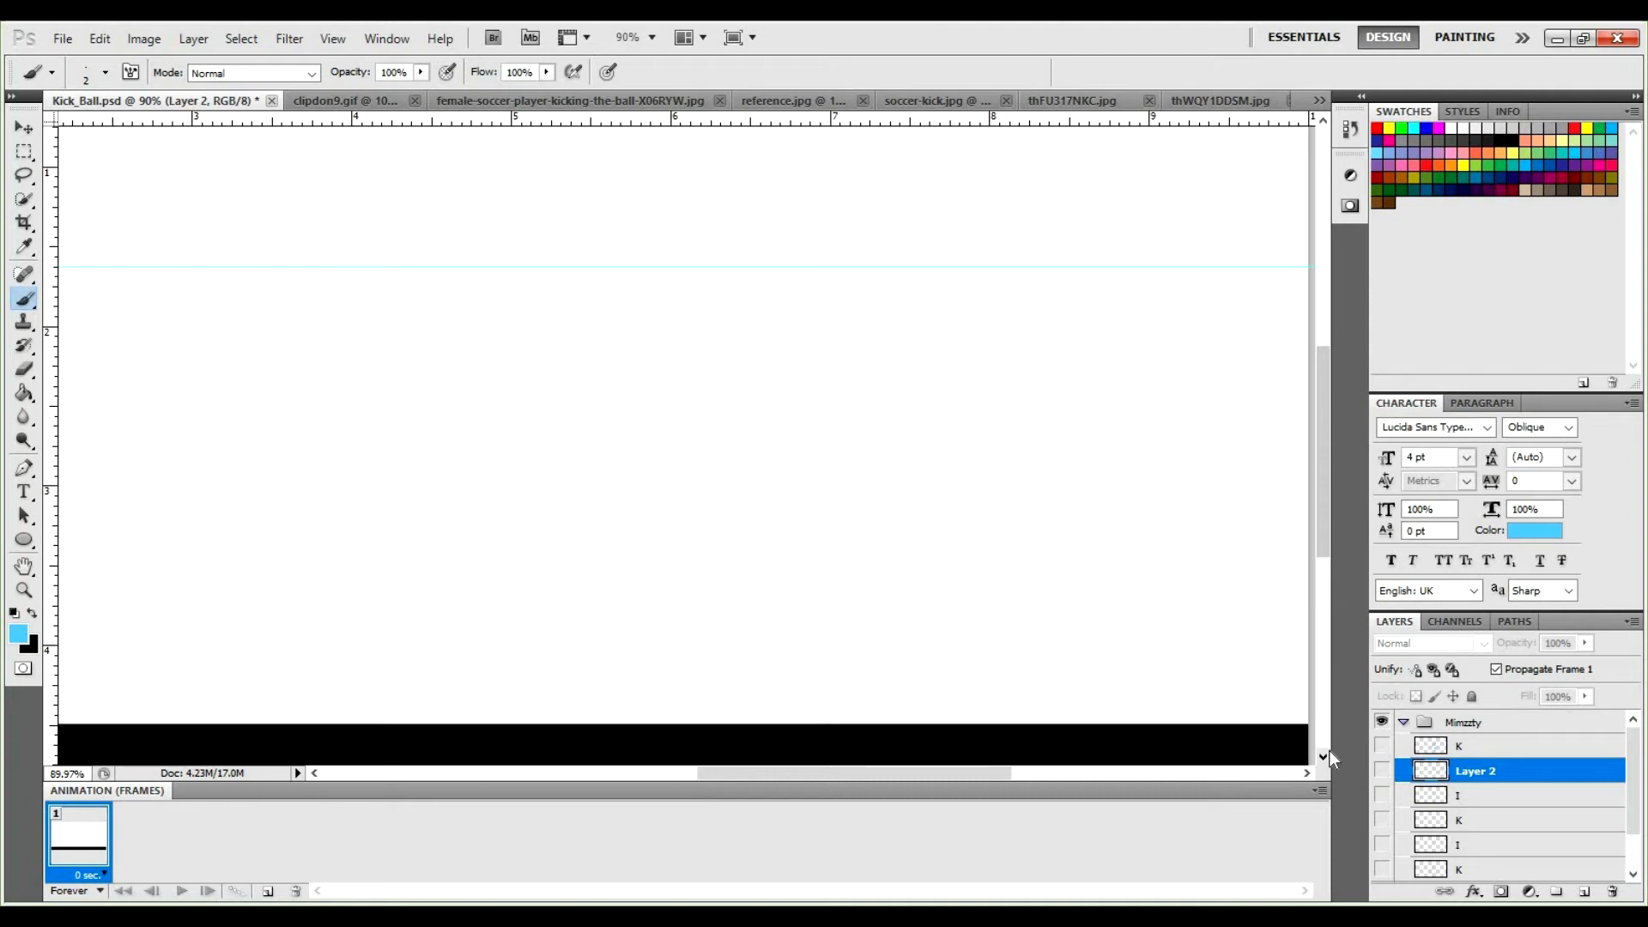
{"action": "double_click", "coordinate": [1480, 770]}
{"action": "type", "text": "I"}
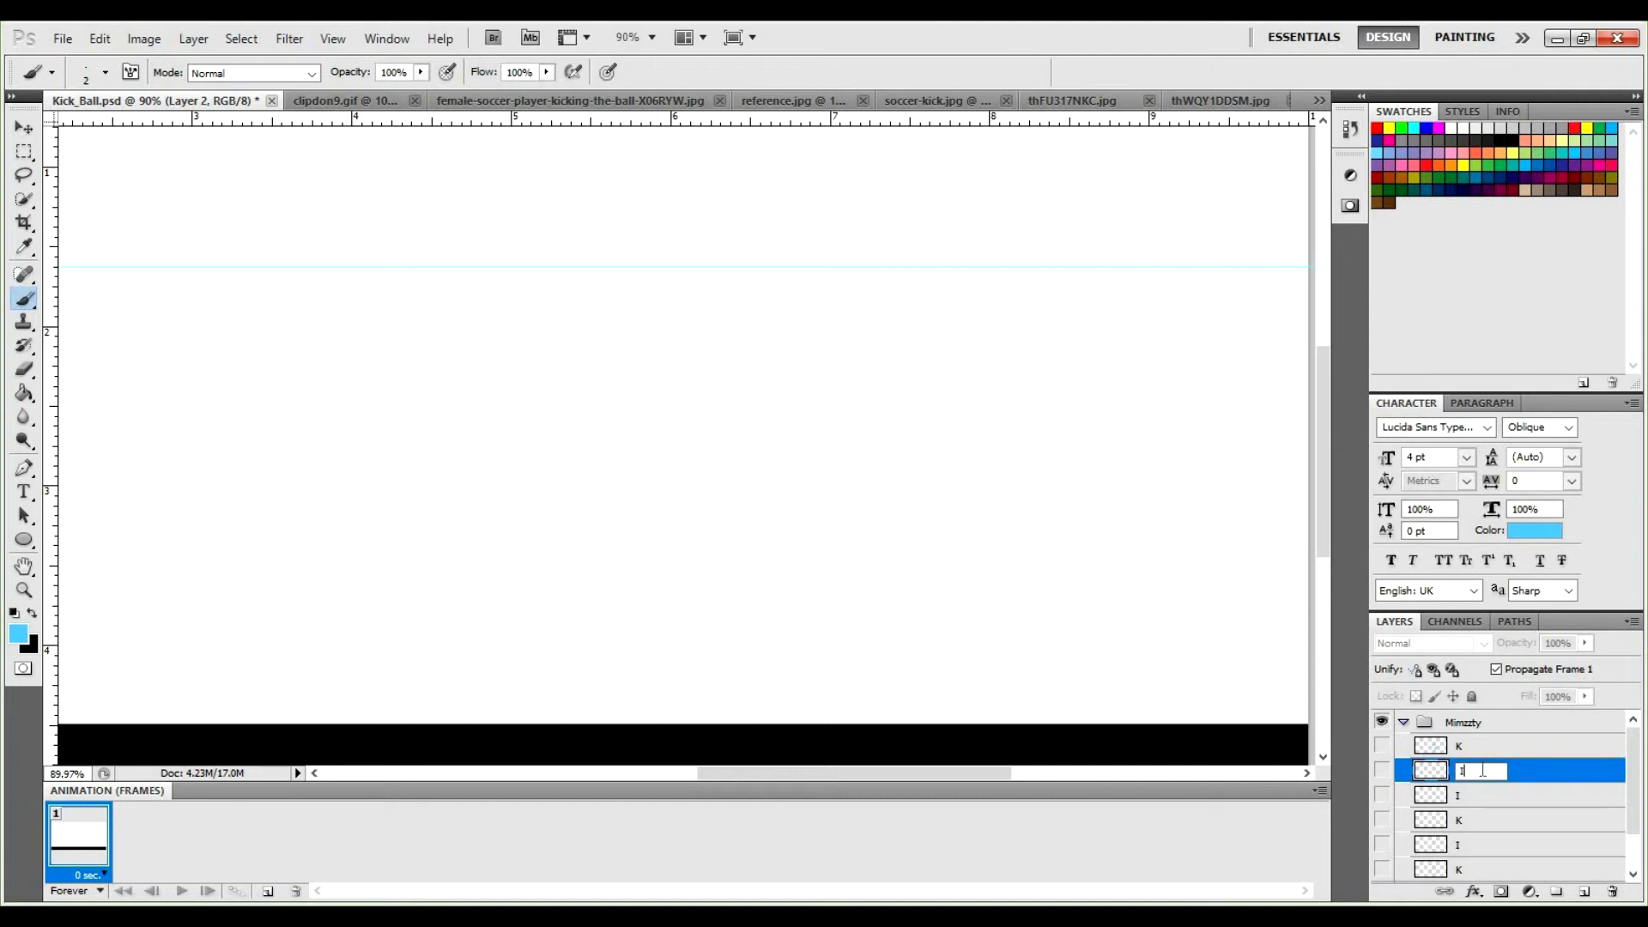
{"action": "key", "text": "Return"}
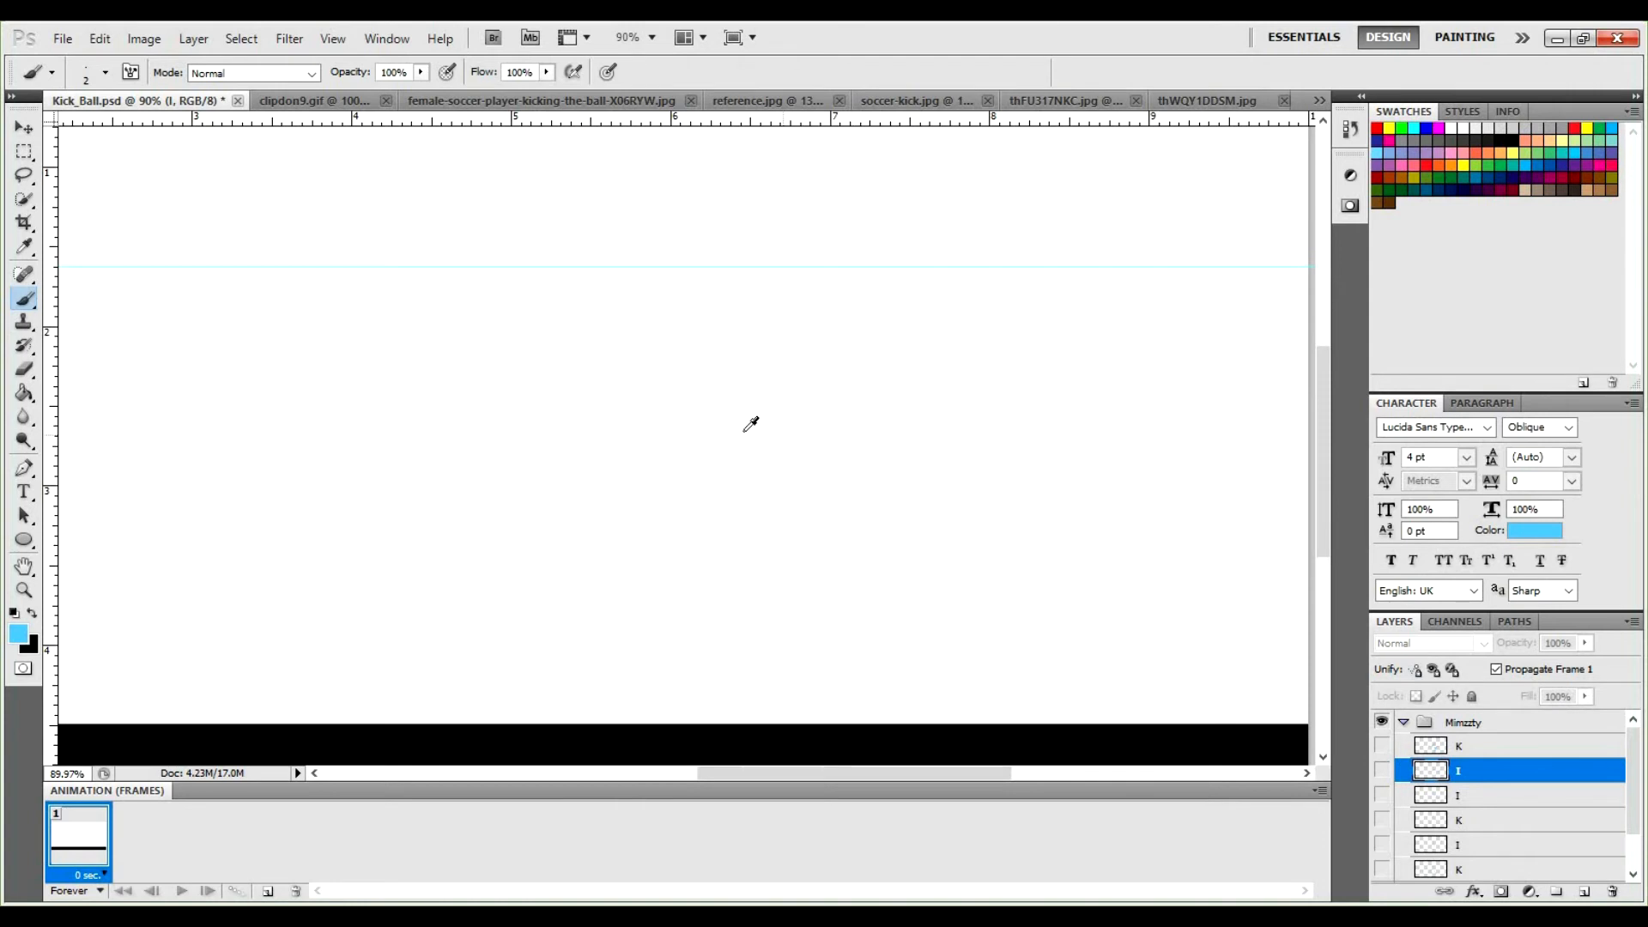
Zoom out until the whole canvas fits in view.
{"action": "key", "text": "alt"}
{"action": "key", "text": "z"}
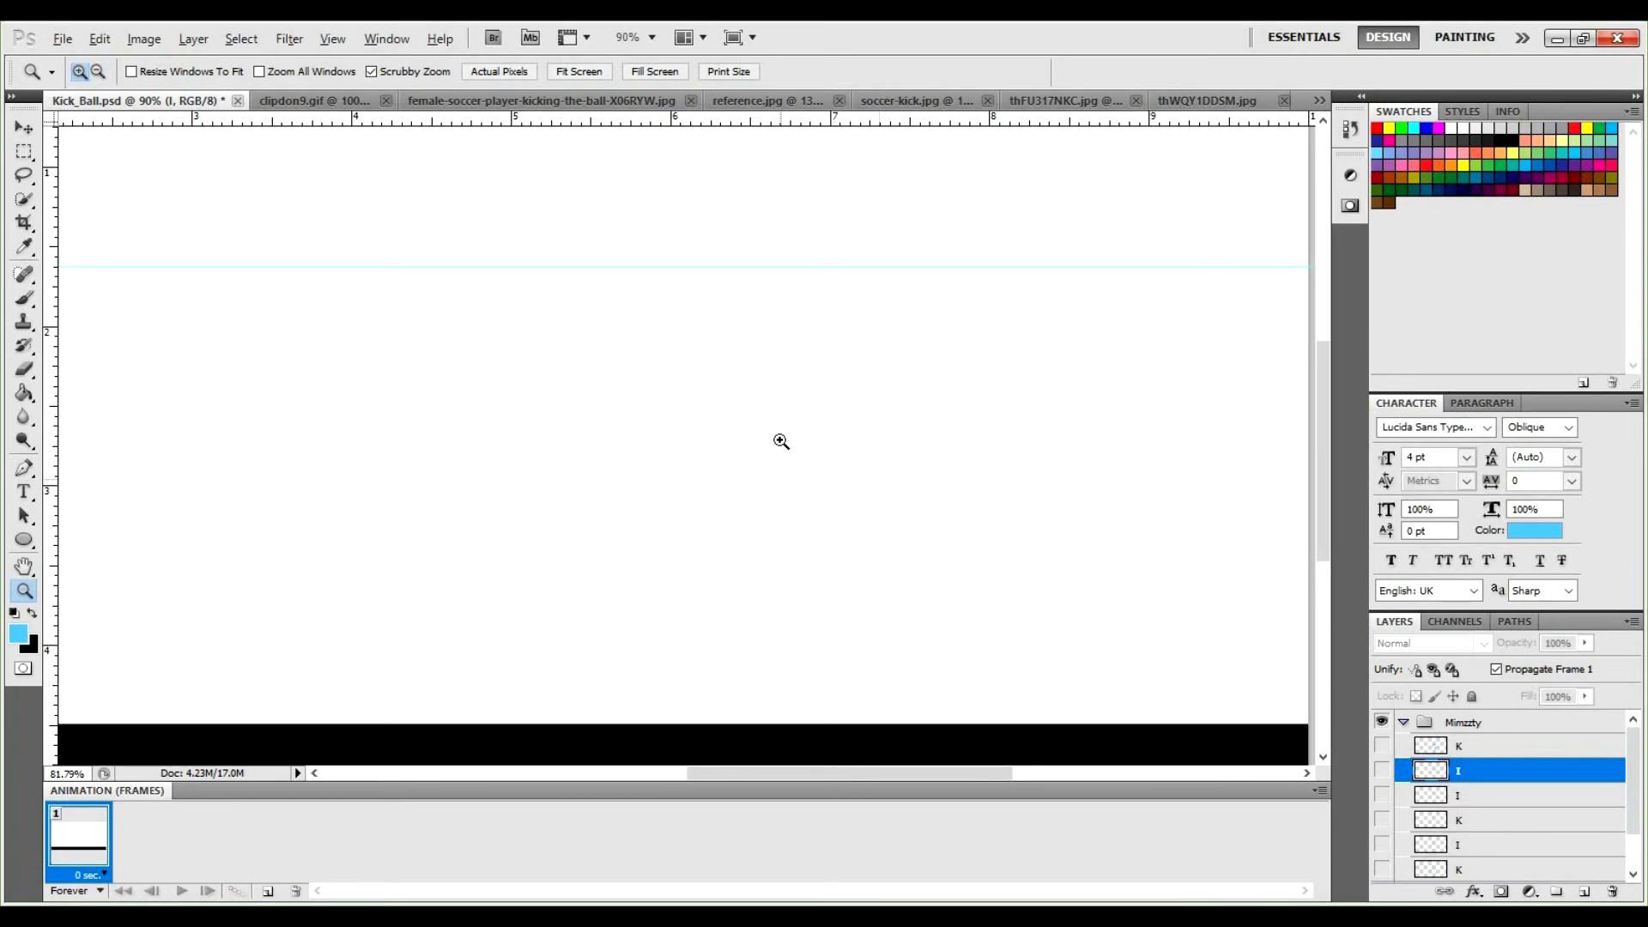
{"action": "left_click_drag", "start_coordinate": [782, 441], "coordinate": [778, 437]}
{"action": "key", "text": "alt"}
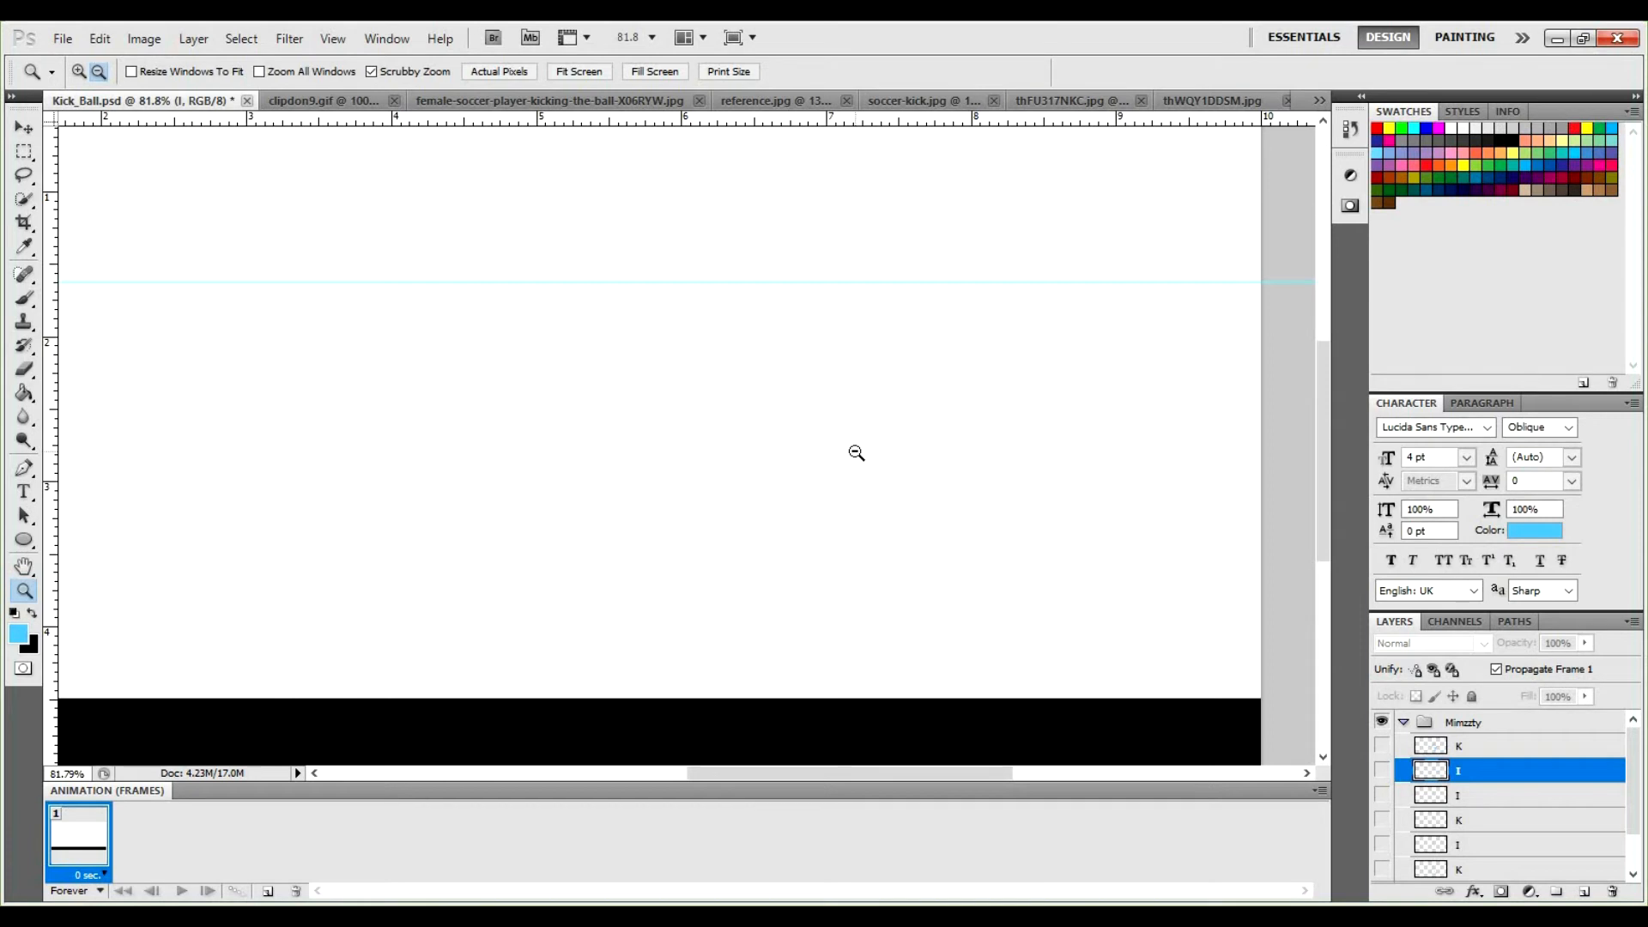
{"action": "left_click_drag", "start_coordinate": [876, 437], "coordinate": [825, 541]}
{"action": "left_click", "coordinate": [580, 69]}
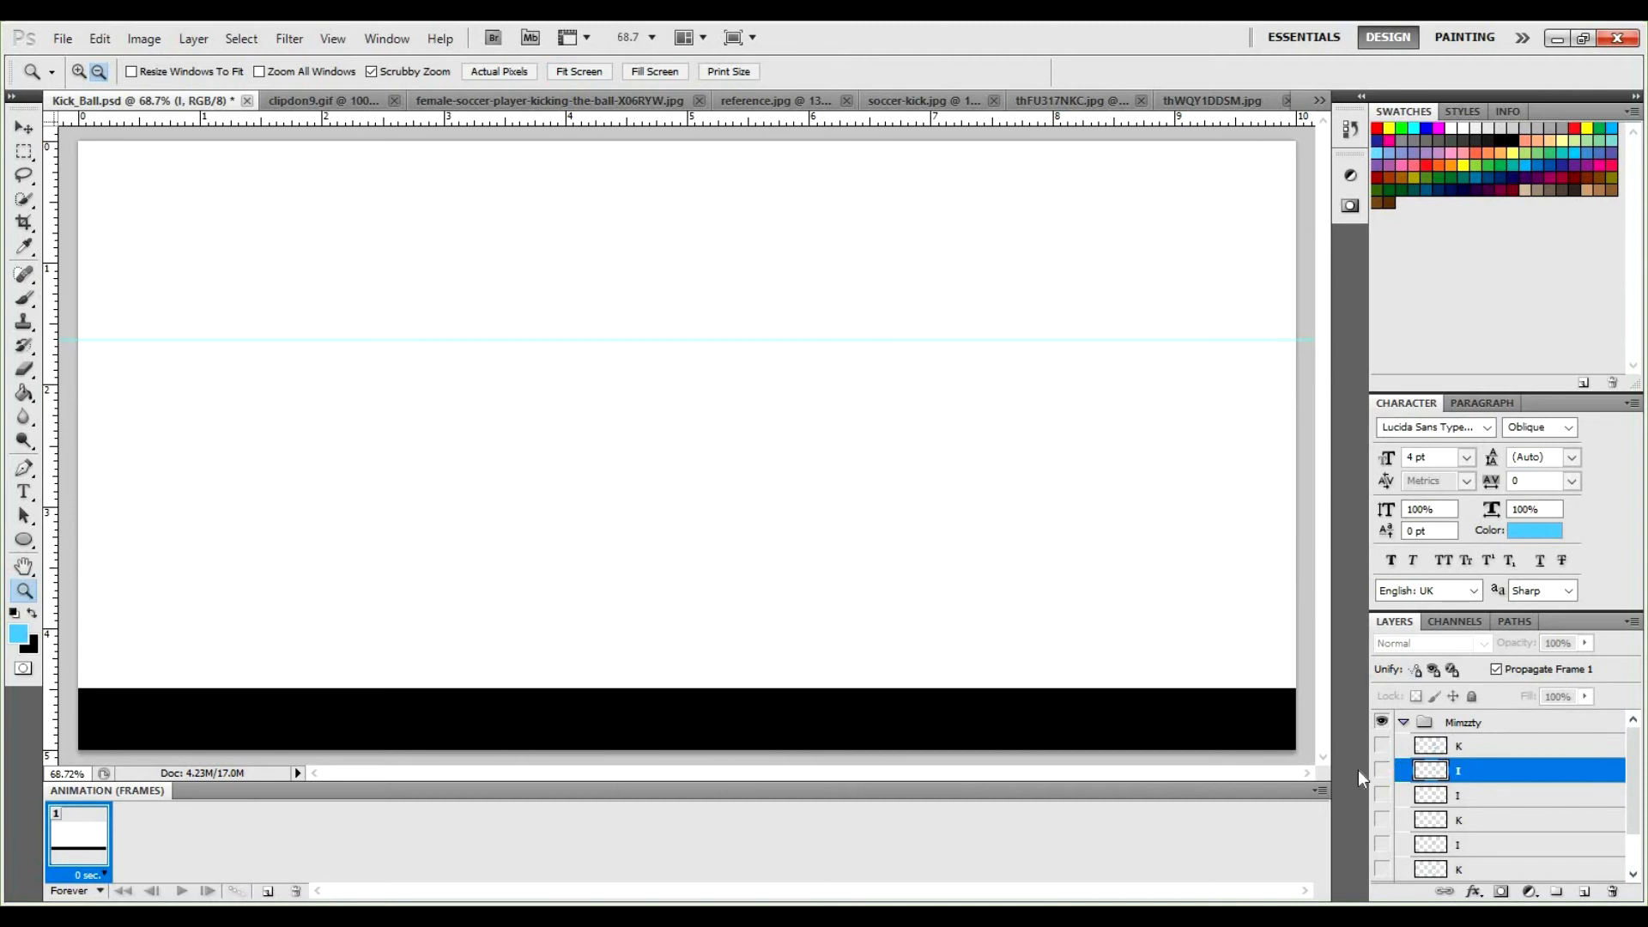
{"action": "scroll", "coordinate": [1448, 793], "scroll_direction": "down", "scroll_amount": 2}
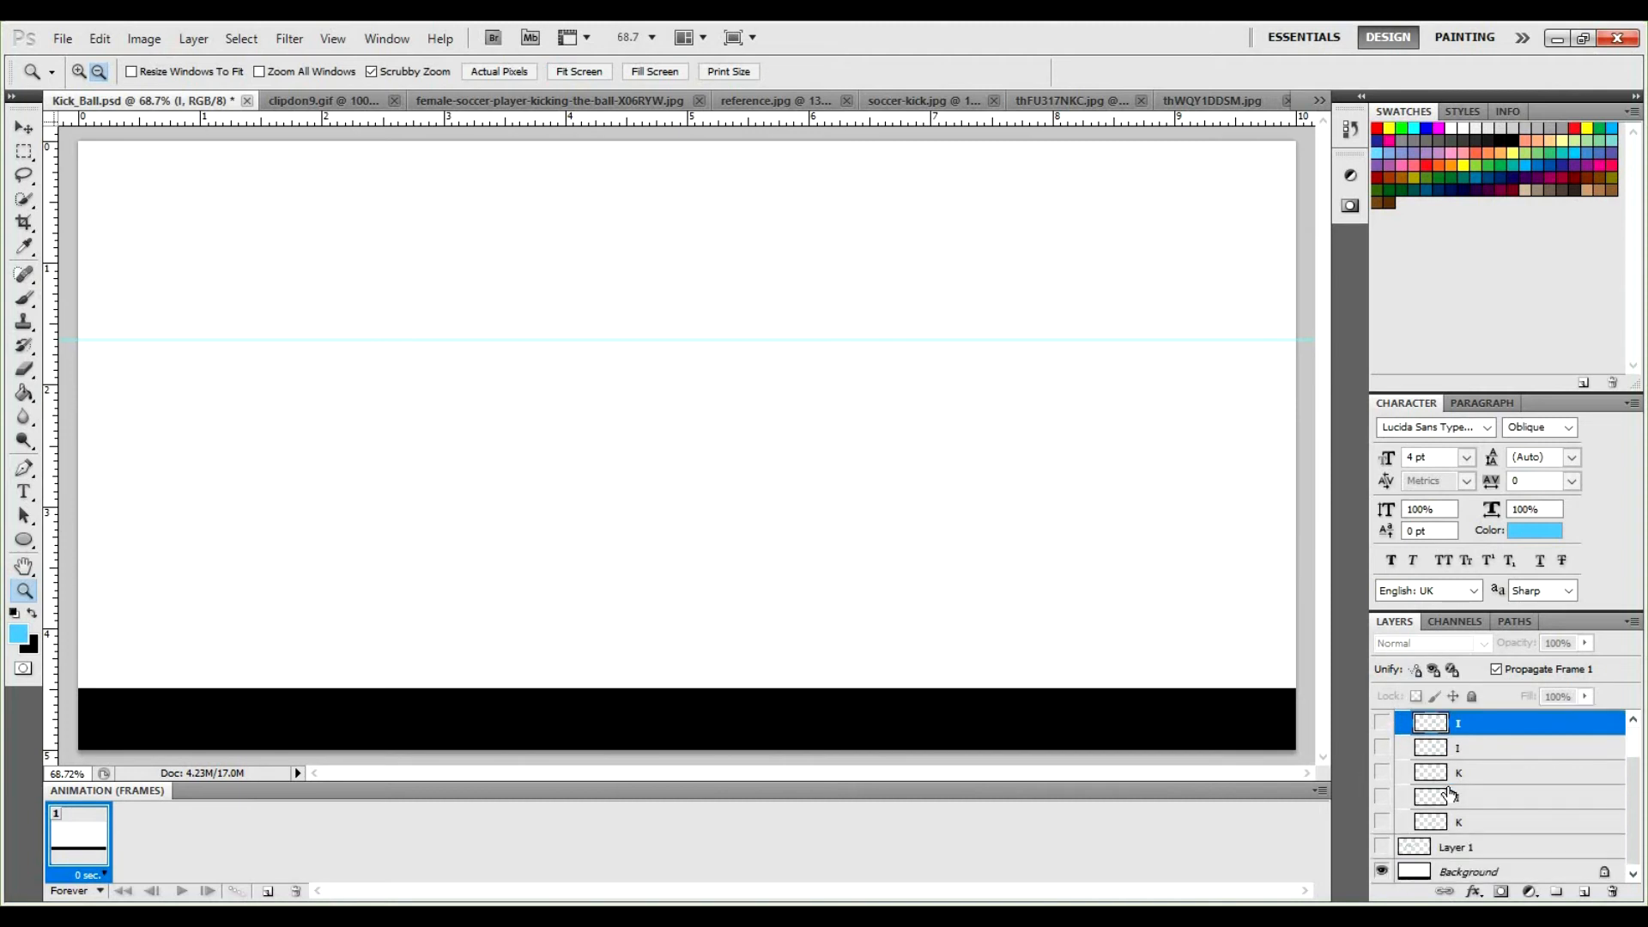
{"action": "scroll", "coordinate": [1447, 793], "scroll_direction": "up", "scroll_amount": 1}
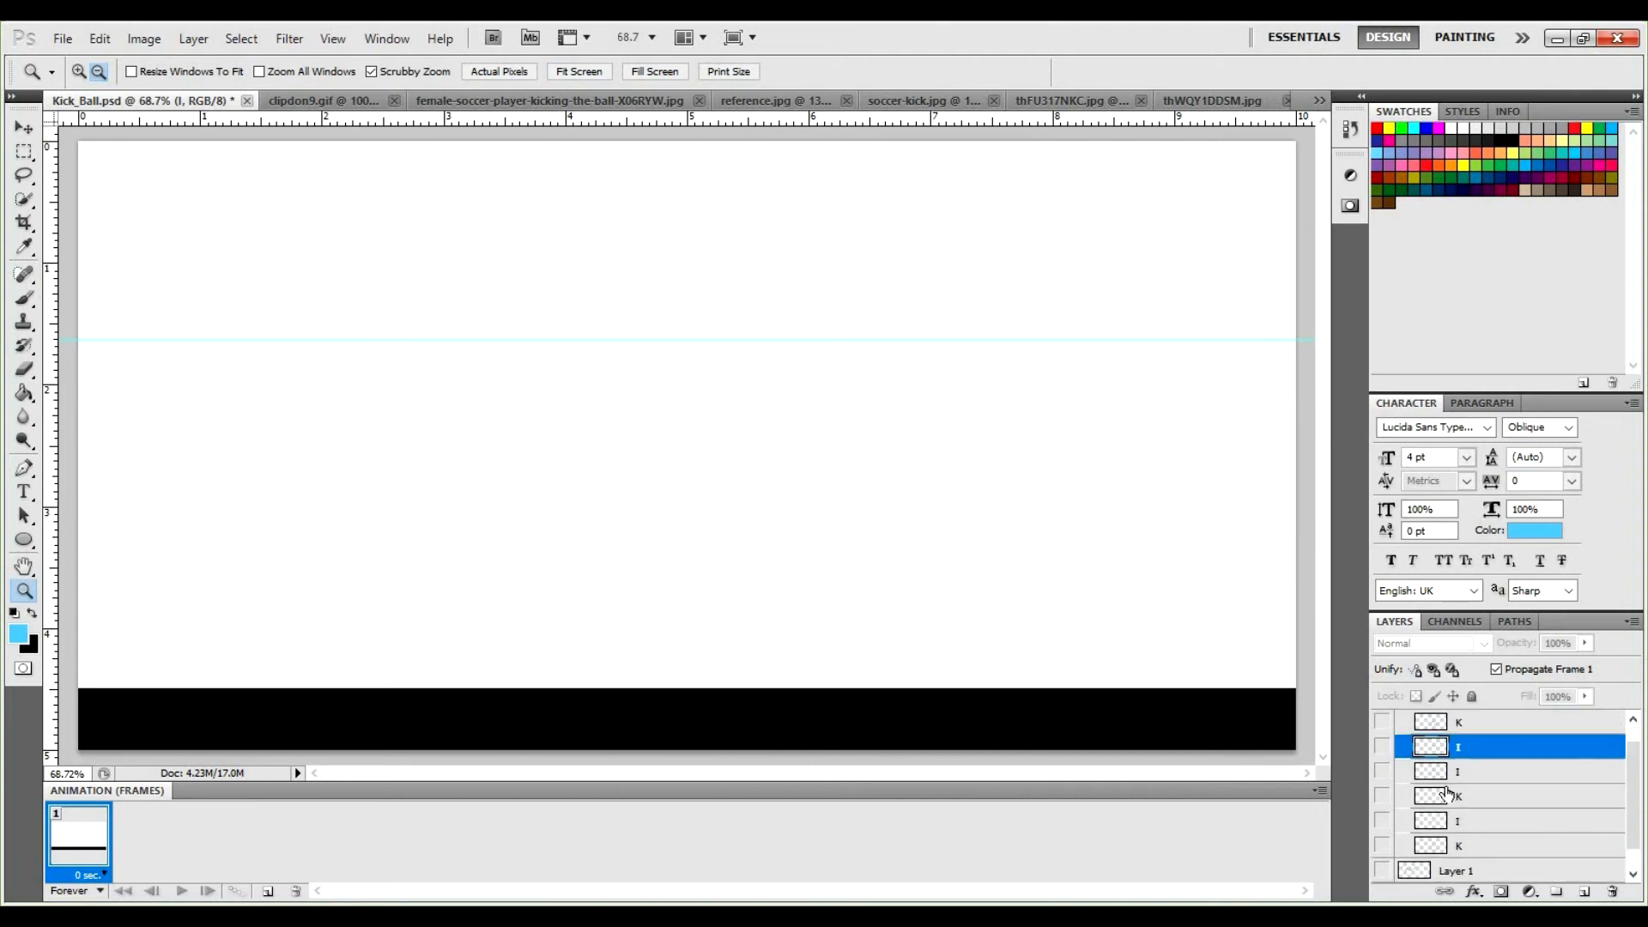
{"action": "left_click", "coordinate": [1321, 791]}
{"action": "key", "text": "Escape"}
Select all the K and I pose layers in the Mimzzty group and make them all visible.
{"action": "scroll", "coordinate": [1466, 796], "scroll_direction": "up", "scroll_amount": 1}
{"action": "left_click", "coordinate": [1482, 747]}
{"action": "scroll", "coordinate": [1469, 738], "scroll_direction": "down", "scroll_amount": 2}
{"action": "scroll", "coordinate": [1463, 731], "scroll_direction": "up", "scroll_amount": 2}
{"action": "left_click", "coordinate": [1459, 725]}
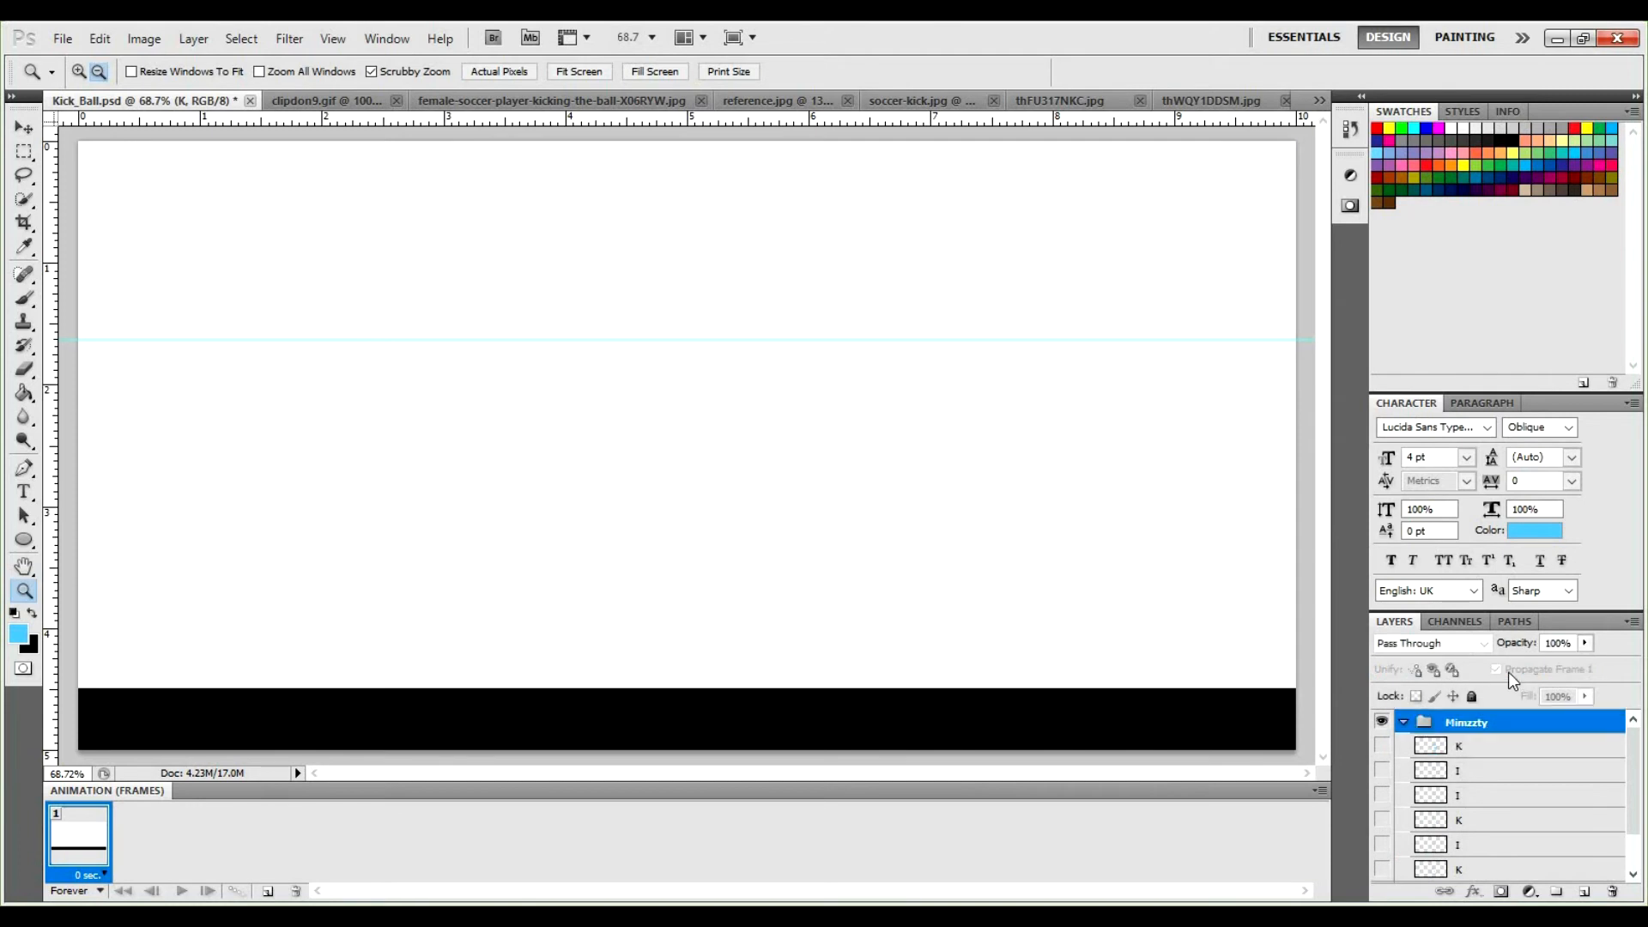
{"action": "scroll", "coordinate": [1469, 826], "scroll_direction": "down", "scroll_amount": 2}
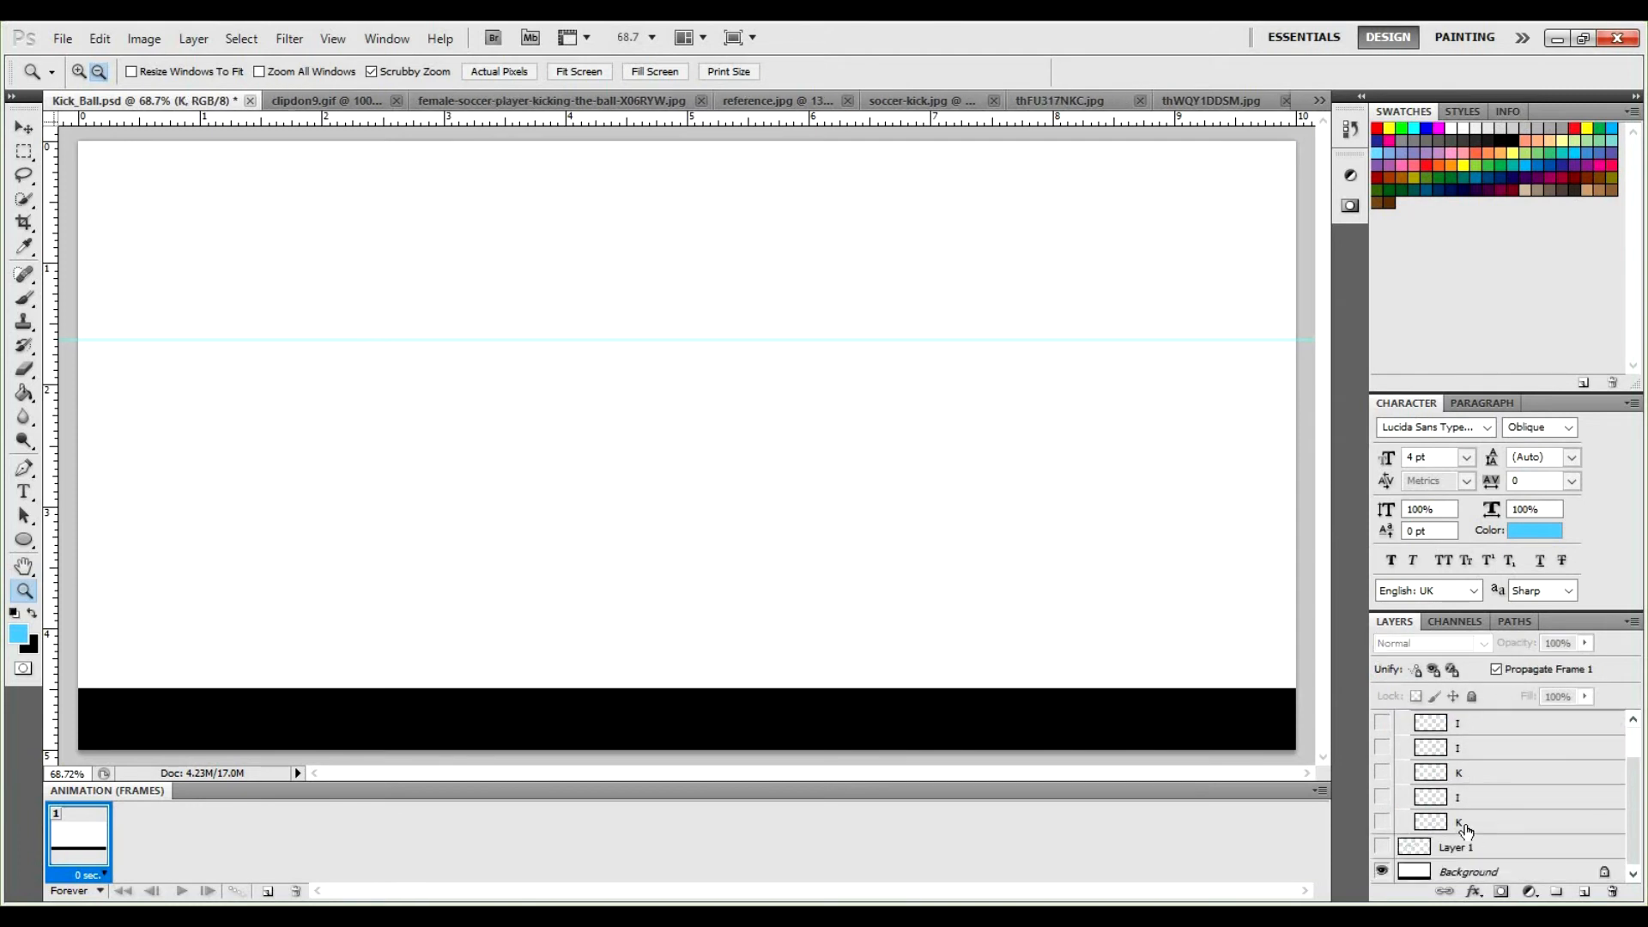
{"action": "left_click", "coordinate": [1467, 828], "text": "shift"}
{"action": "scroll", "coordinate": [1527, 751], "scroll_direction": "up", "scroll_amount": 2}
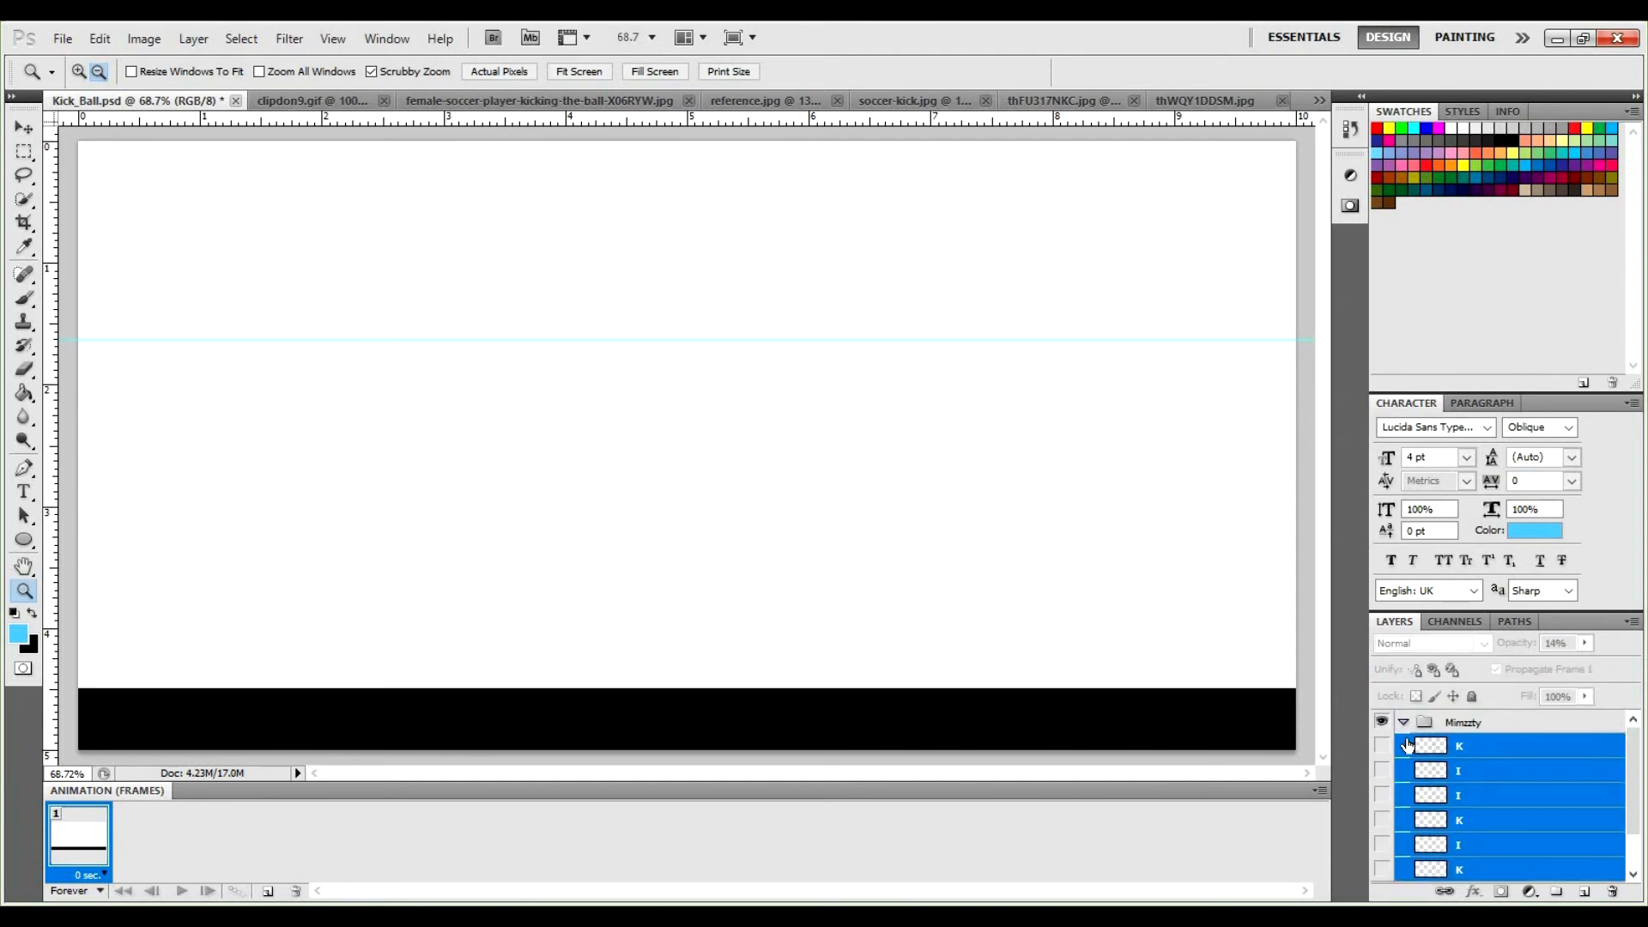
{"action": "left_click_drag", "start_coordinate": [1383, 757], "coordinate": [1384, 824]}
{"action": "scroll", "coordinate": [1390, 811], "scroll_direction": "down", "scroll_amount": 2}
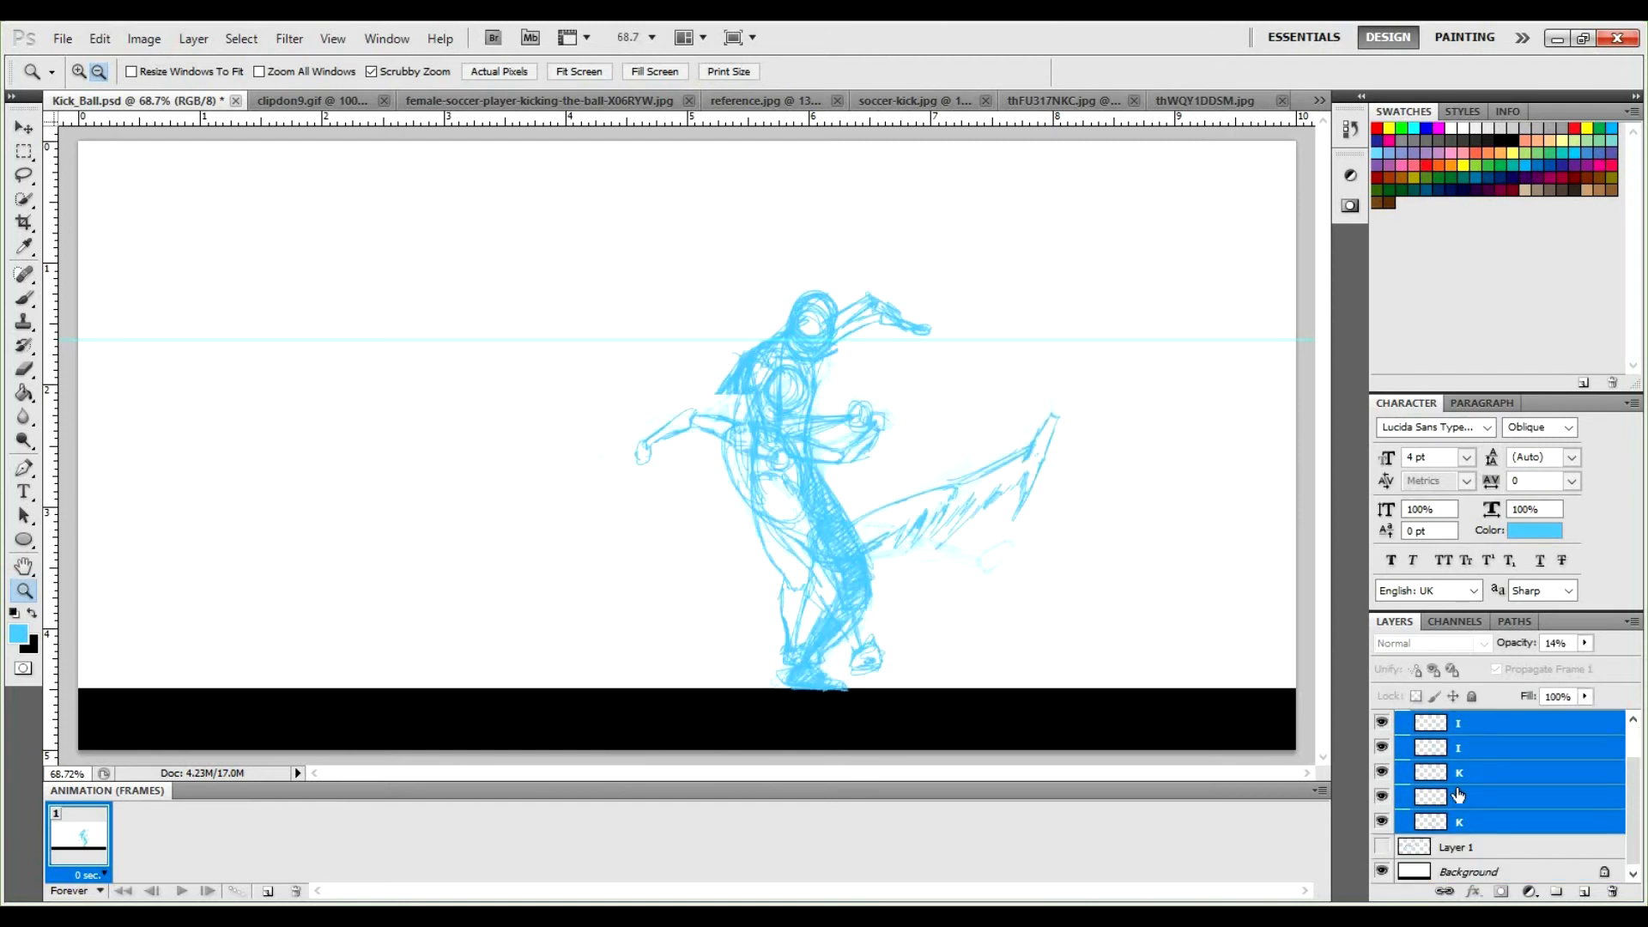
{"action": "scroll", "coordinate": [1516, 798], "scroll_direction": "up", "scroll_amount": 2}
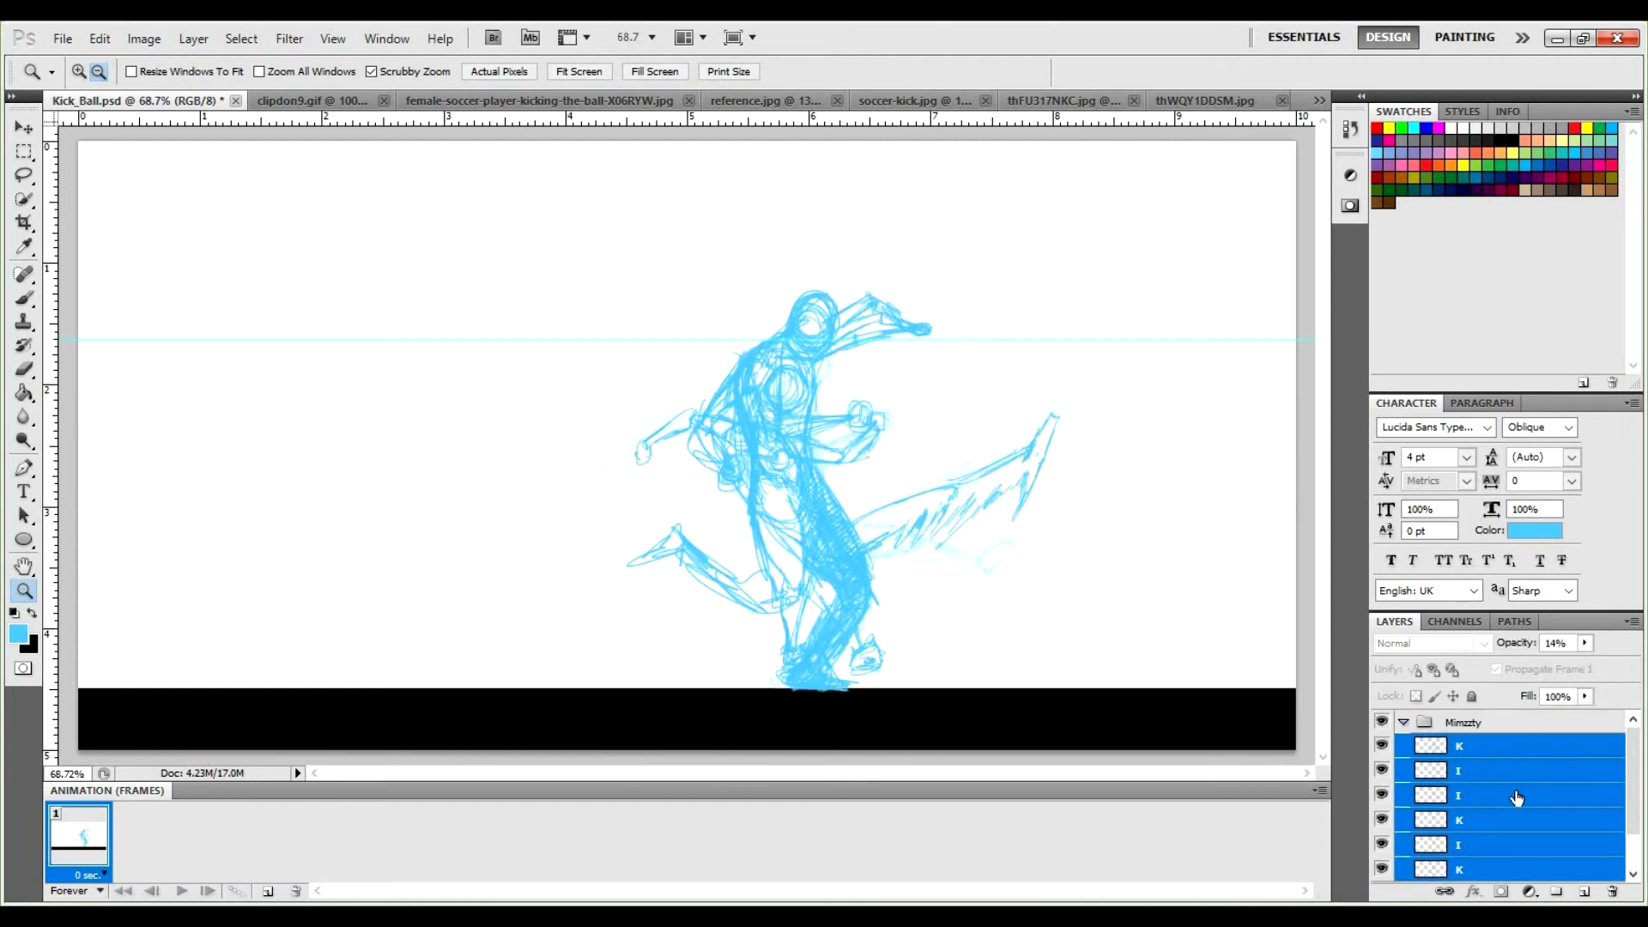
Set the opacity of the selected K and I layers to 100%.
{"action": "left_click", "coordinate": [1585, 643]}
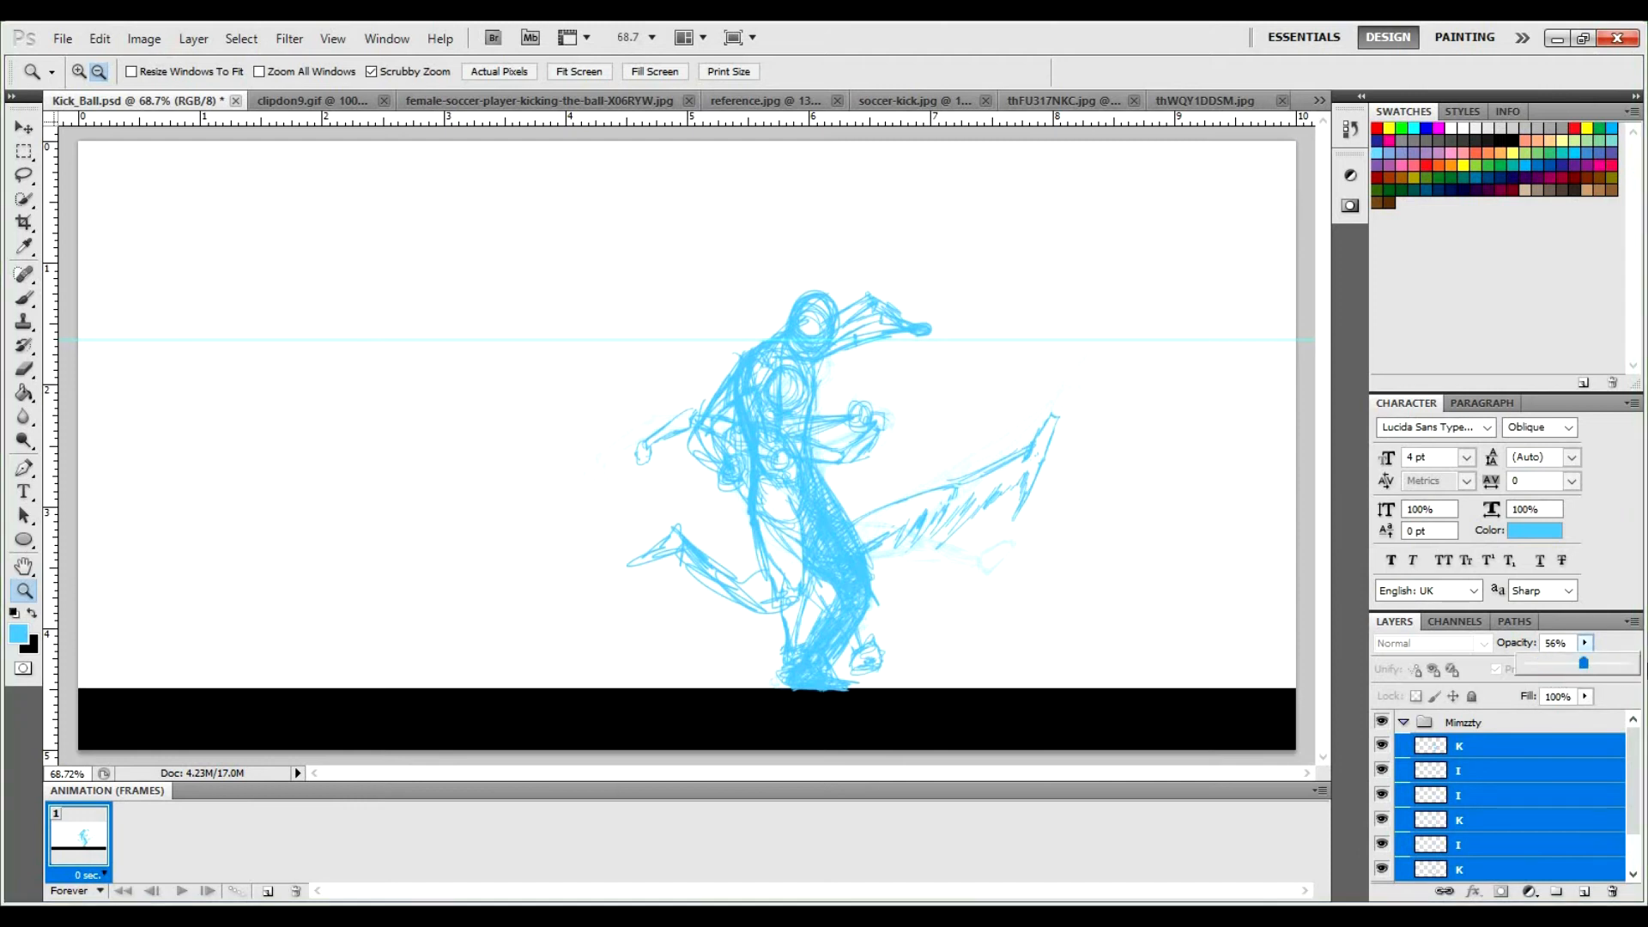
{"action": "left_click_drag", "start_coordinate": [1542, 662], "coordinate": [1645, 666]}
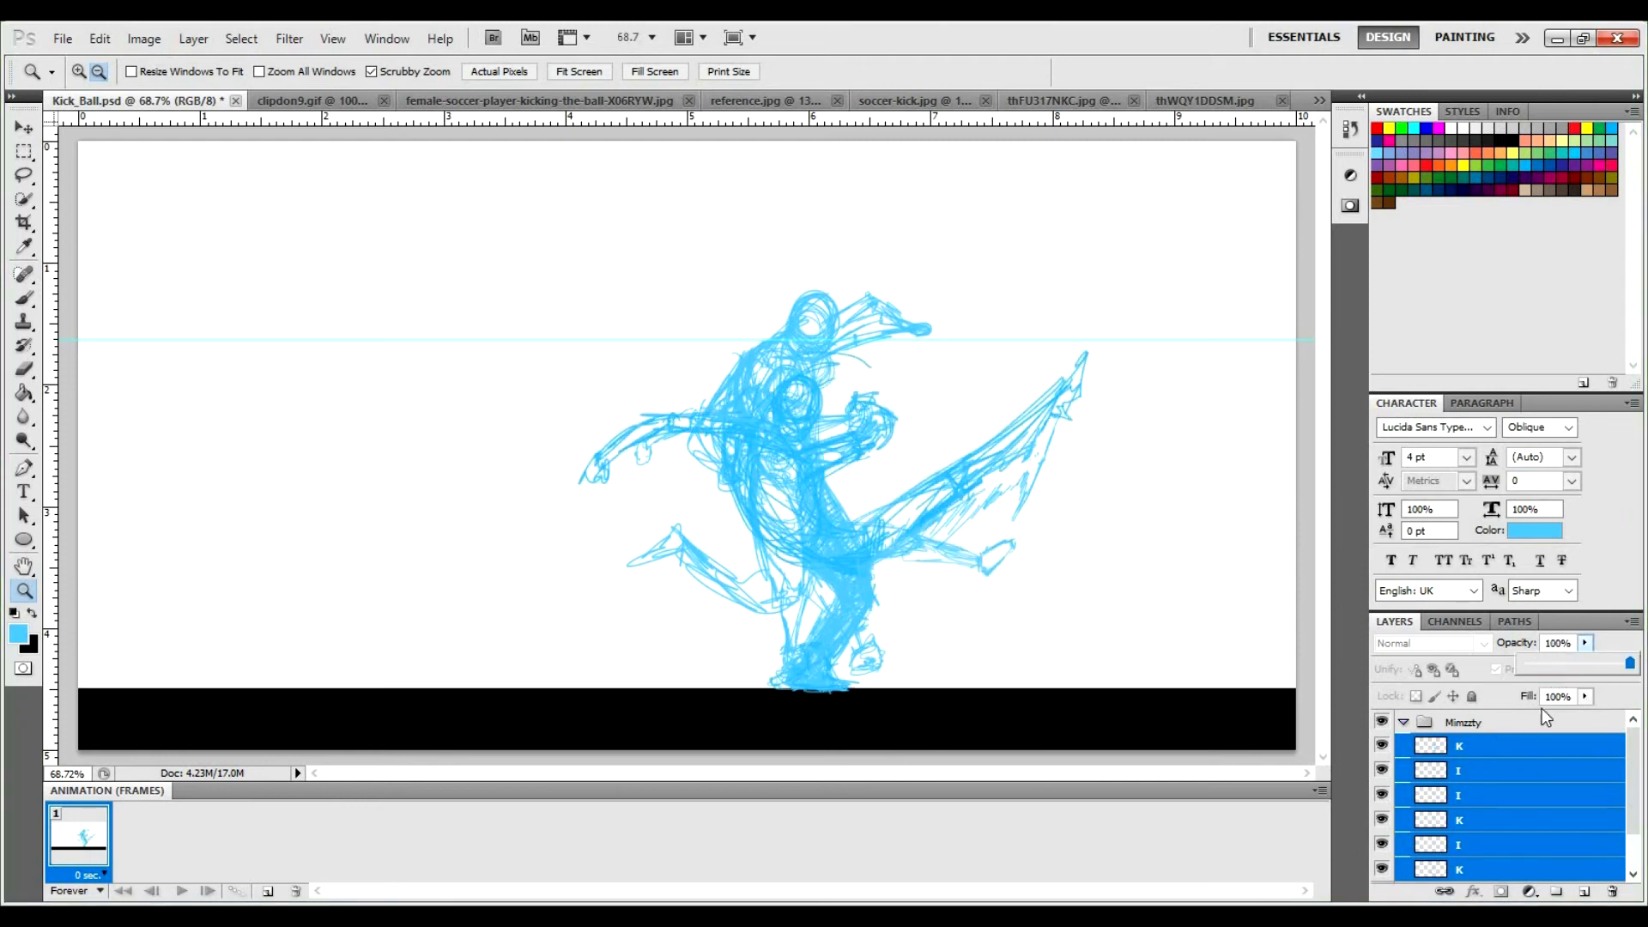
{"action": "left_click", "coordinate": [1589, 642]}
Turn off Propagate Frame 1 for the uppermost K layer and the two I layers beneath it.
{"action": "left_click", "coordinate": [1476, 752]}
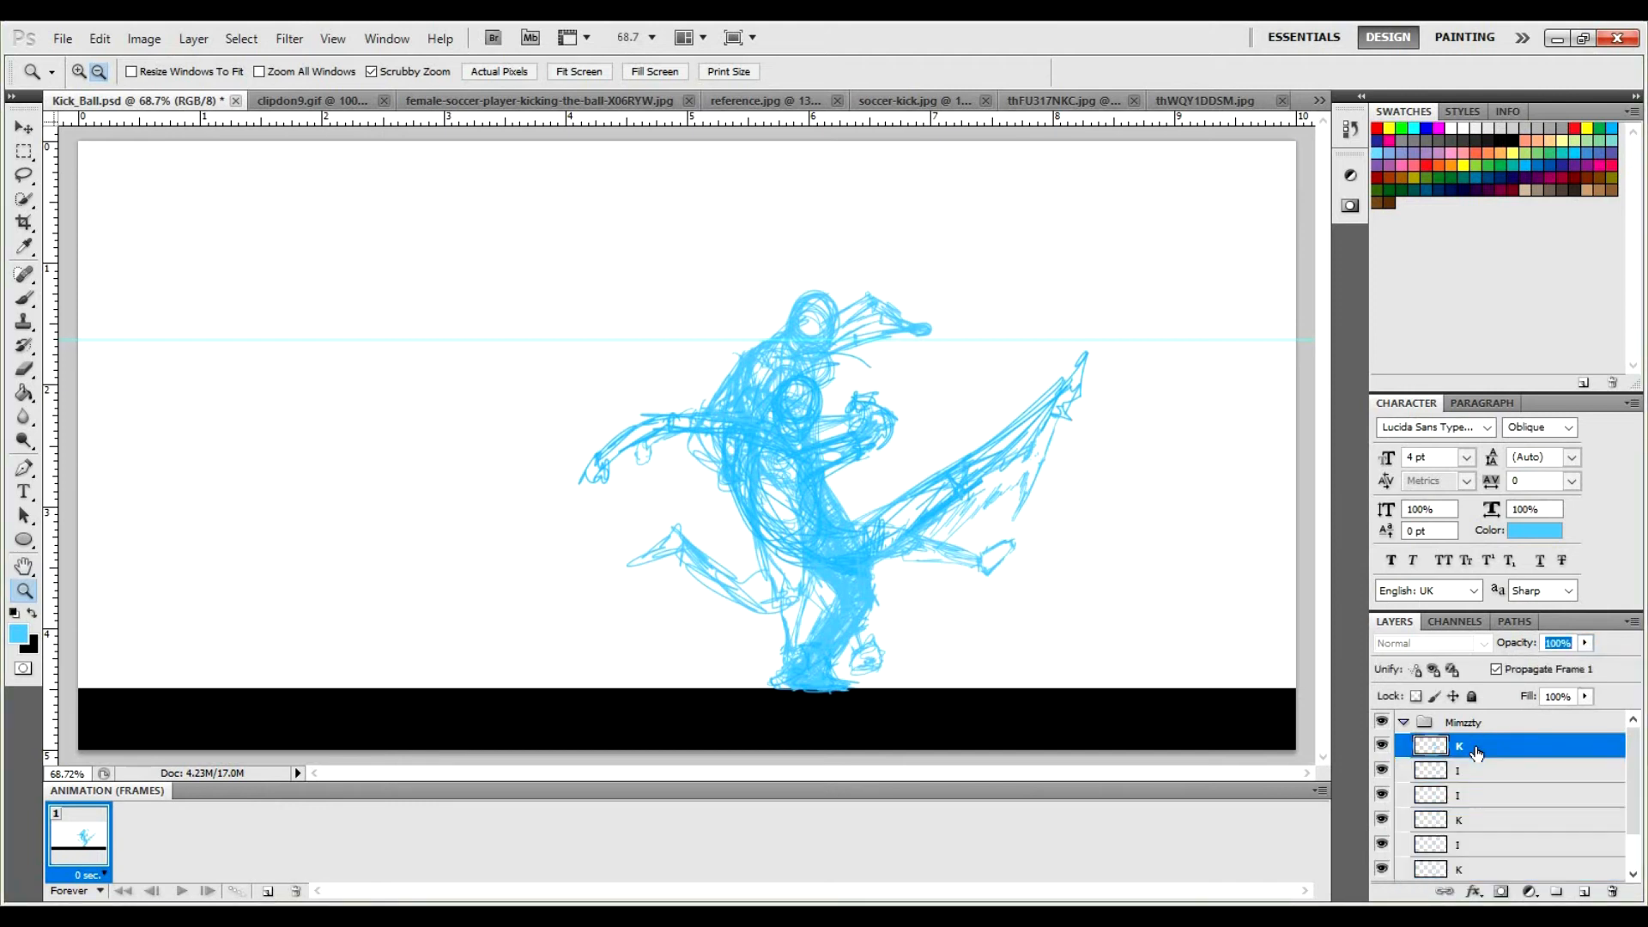
{"action": "scroll", "coordinate": [1476, 756], "scroll_direction": "down", "scroll_amount": 2}
{"action": "scroll", "coordinate": [1476, 759], "scroll_direction": "up", "scroll_amount": 1}
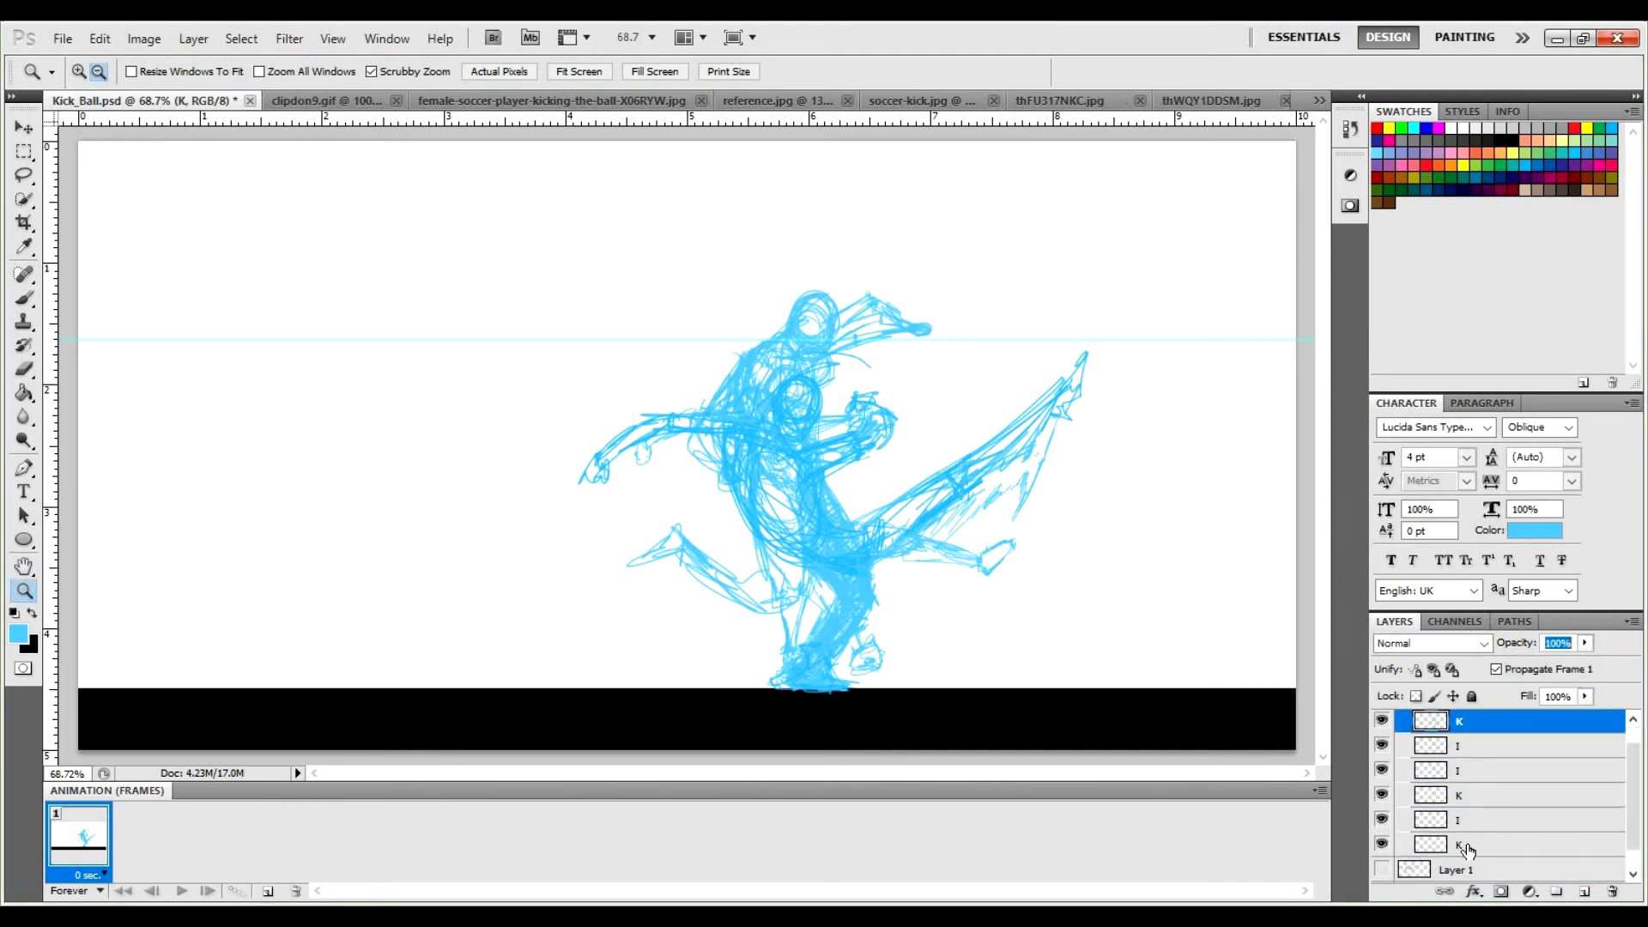
{"action": "left_click", "coordinate": [1467, 849], "text": "shift"}
{"action": "scroll", "coordinate": [1470, 849], "scroll_direction": "up", "scroll_amount": 1}
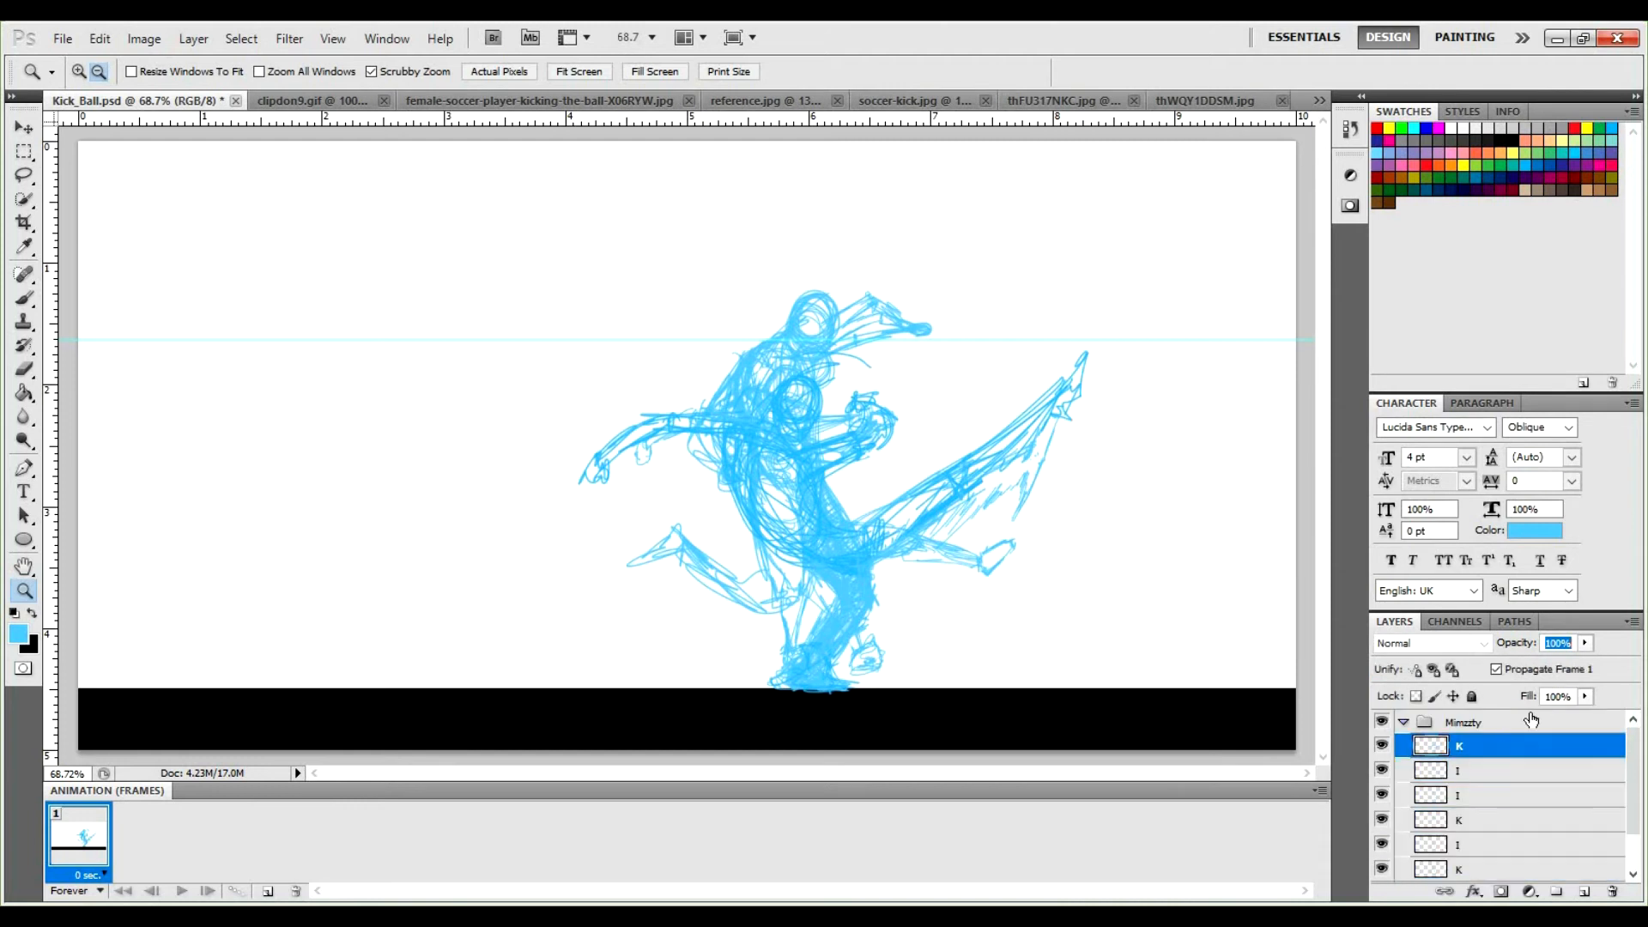
{"action": "left_click", "coordinate": [1480, 772]}
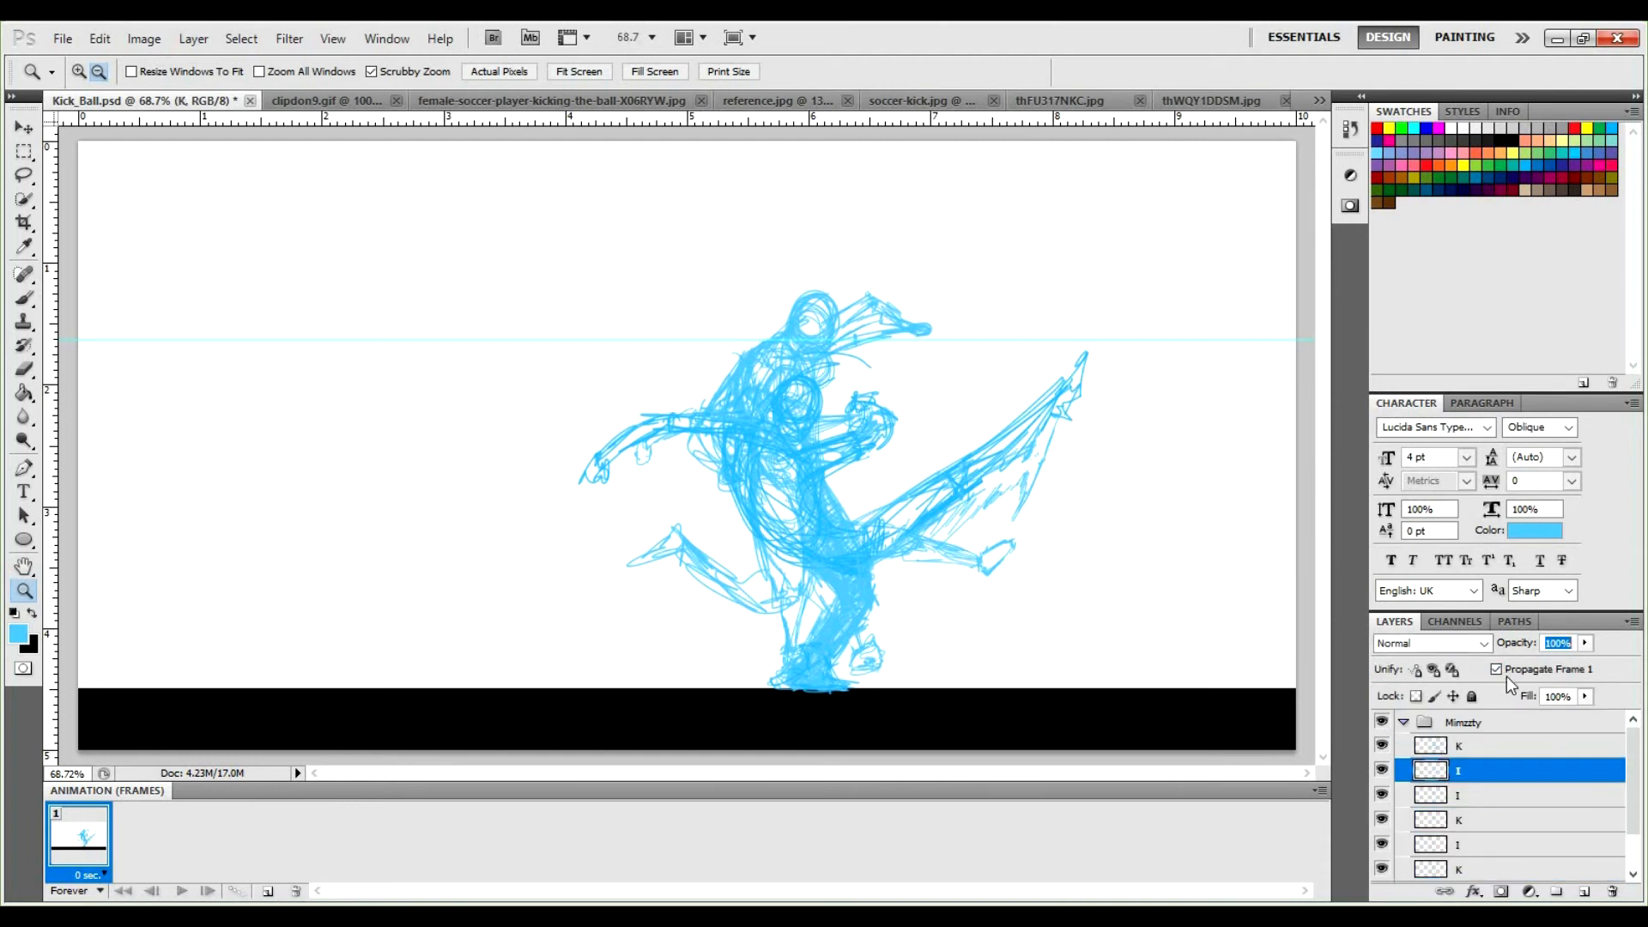
{"action": "left_click", "coordinate": [1480, 798]}
{"action": "left_click", "coordinate": [1496, 668]}
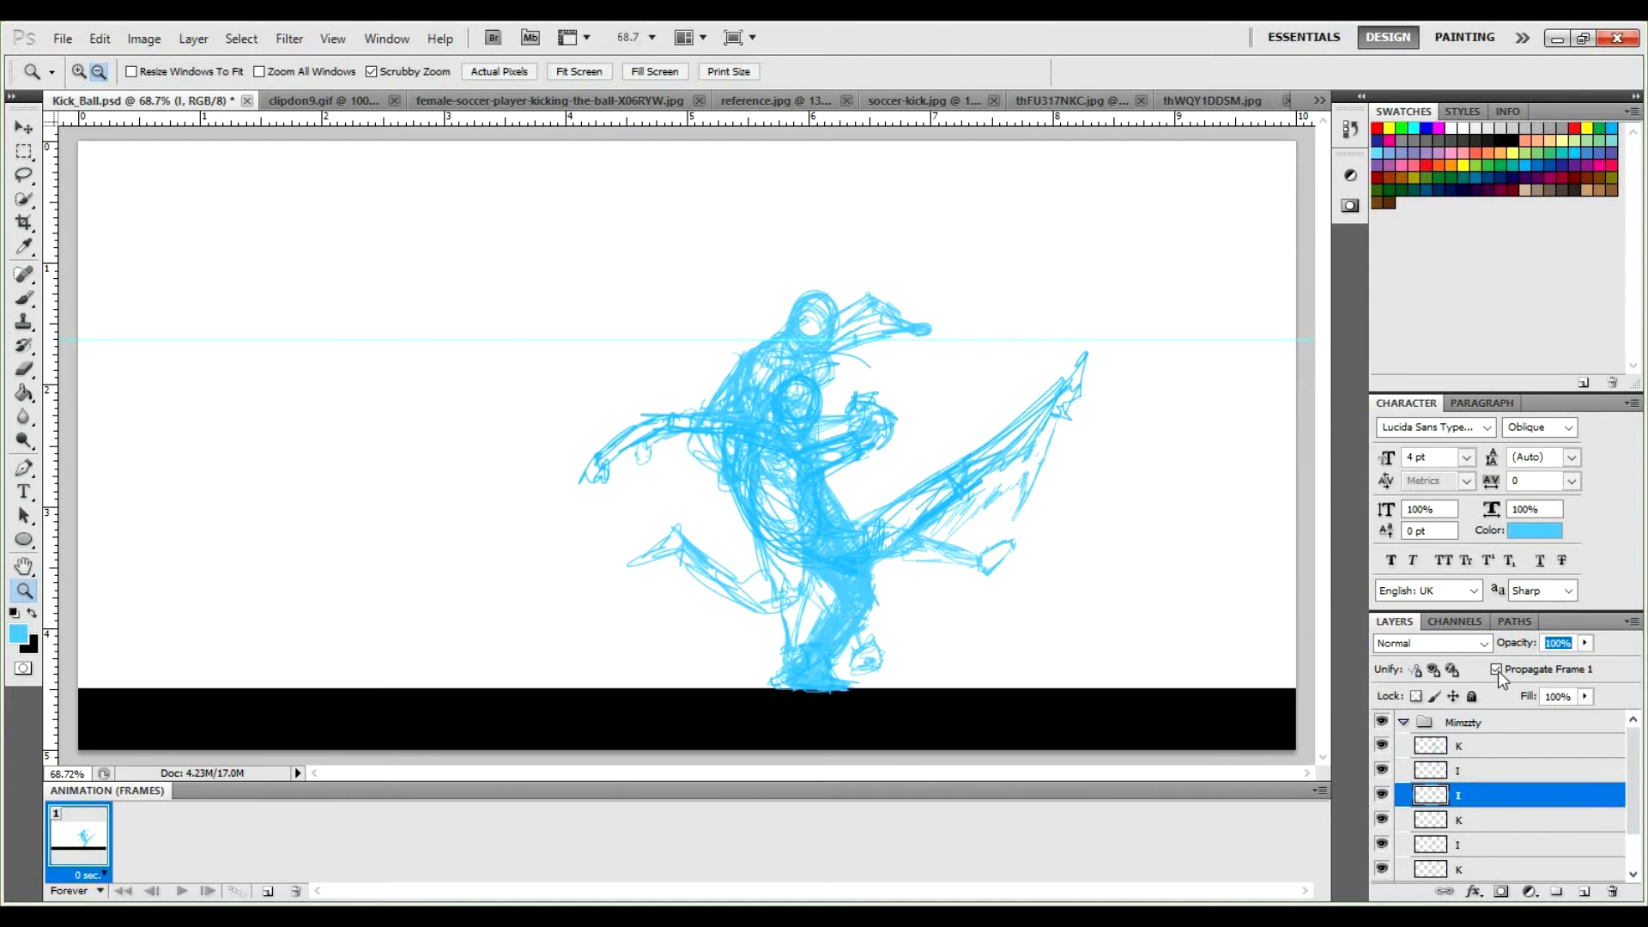
Turn off Propagate Frame 1 for the middle K layer, the lower I layer and the lowest K layer.
{"action": "left_click", "coordinate": [1484, 821]}
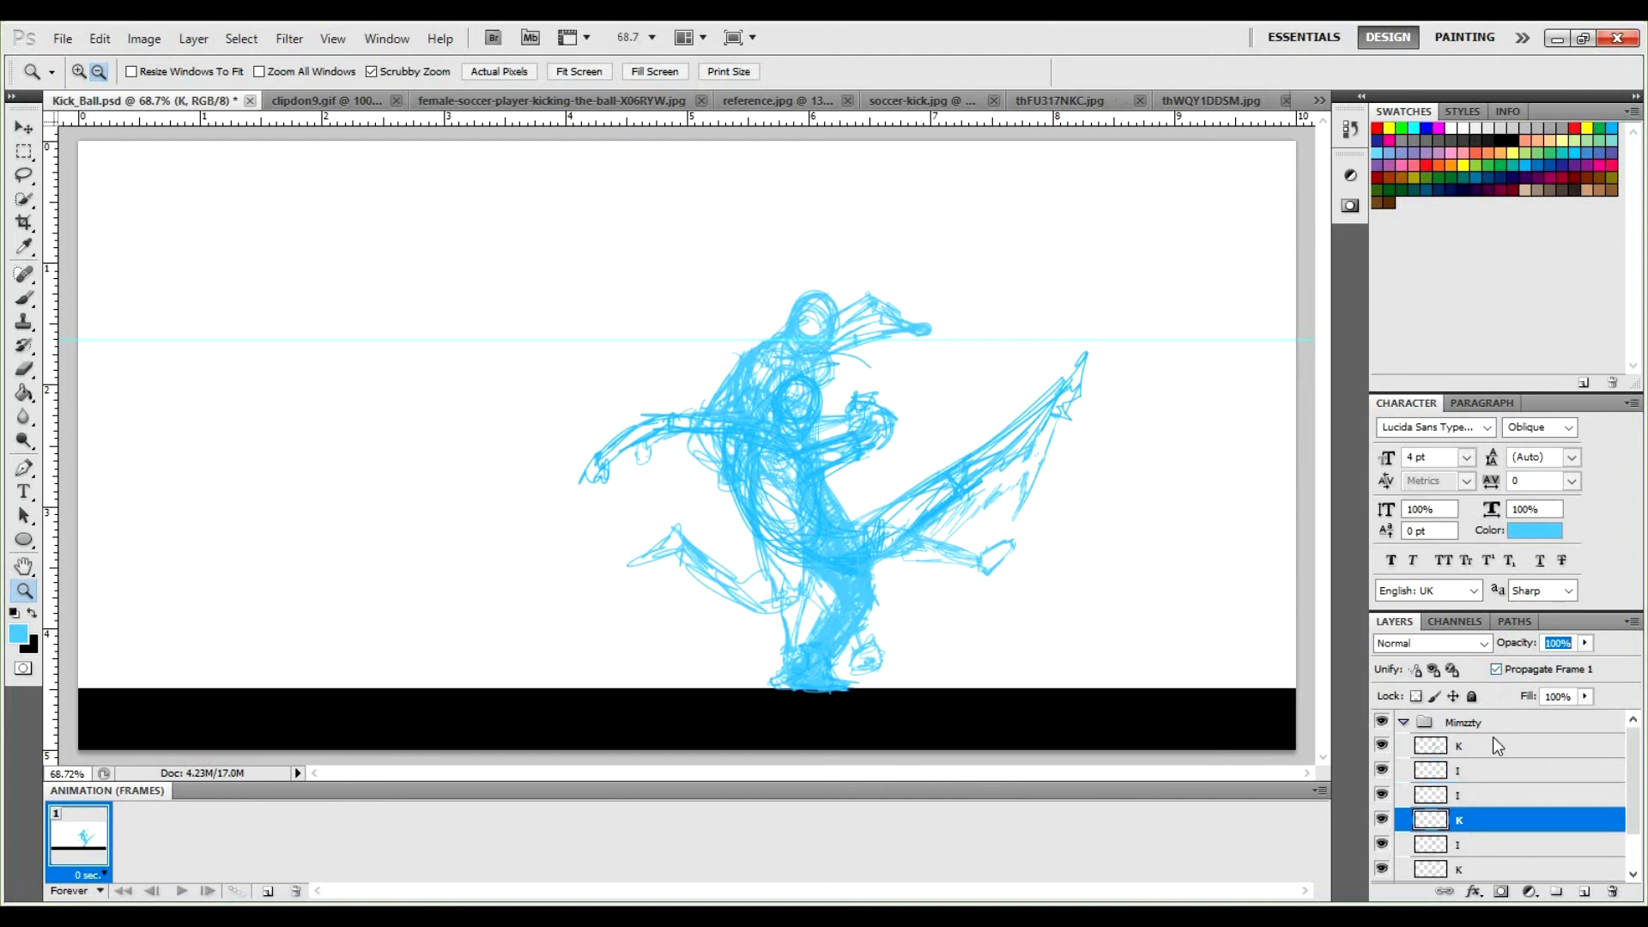
{"action": "left_click", "coordinate": [1482, 845]}
{"action": "left_click", "coordinate": [1496, 669]}
{"action": "scroll", "coordinate": [1473, 819], "scroll_direction": "down", "scroll_amount": 2}
{"action": "left_click", "coordinate": [1479, 822]}
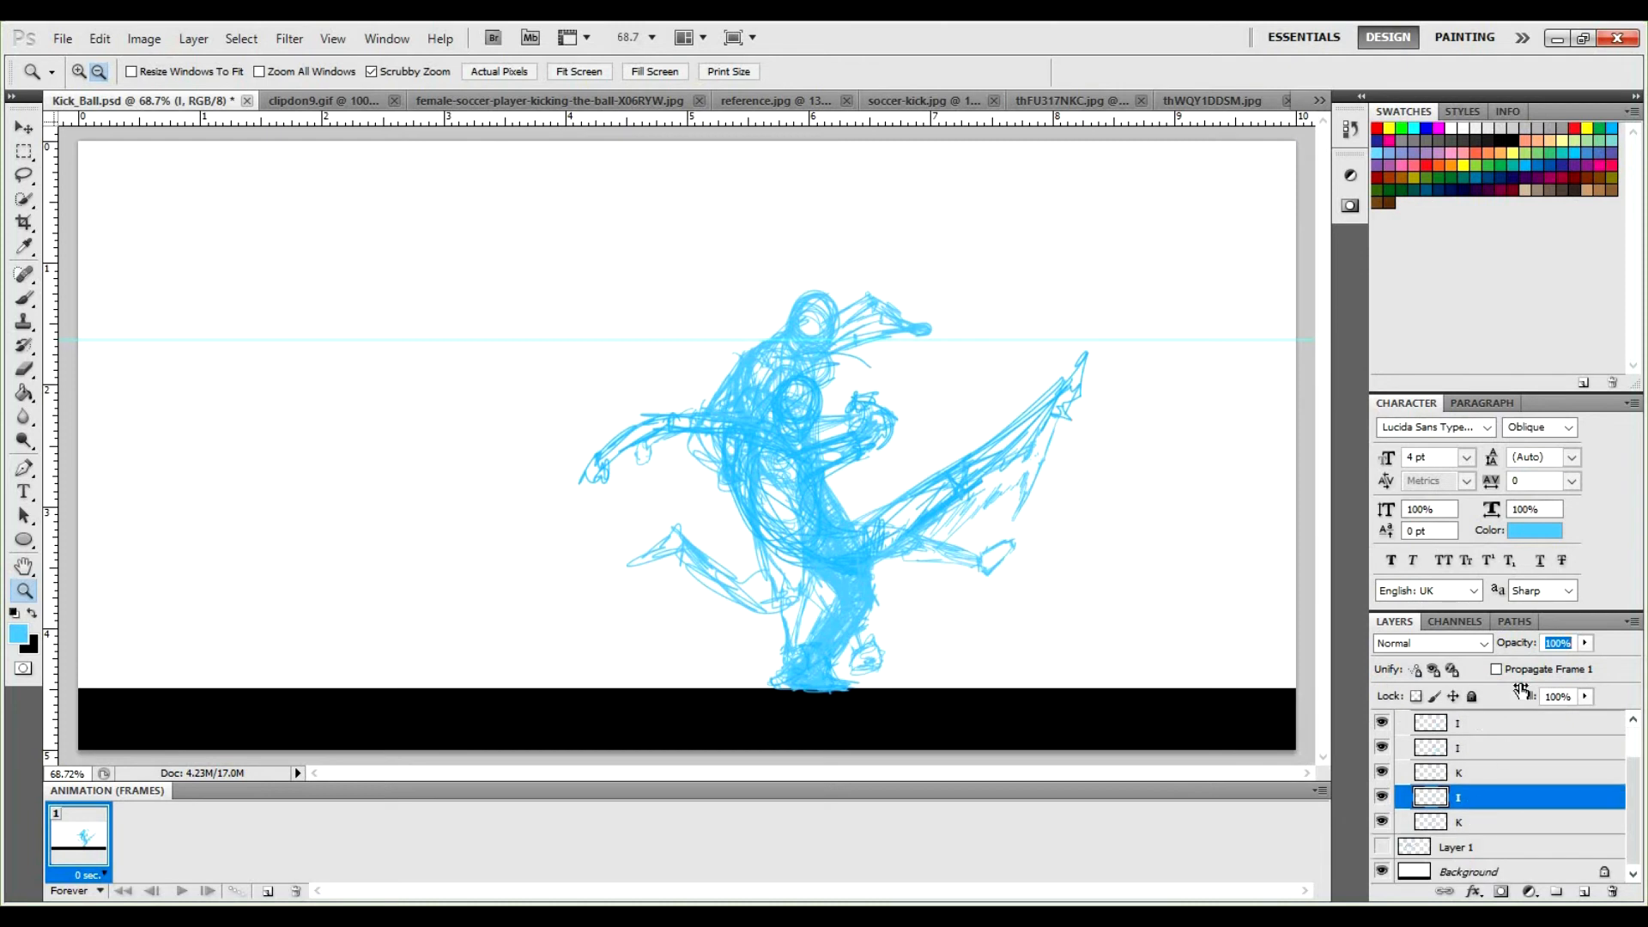
{"action": "left_click", "coordinate": [1495, 668]}
{"action": "scroll", "coordinate": [1476, 820], "scroll_direction": "up", "scroll_amount": 2}
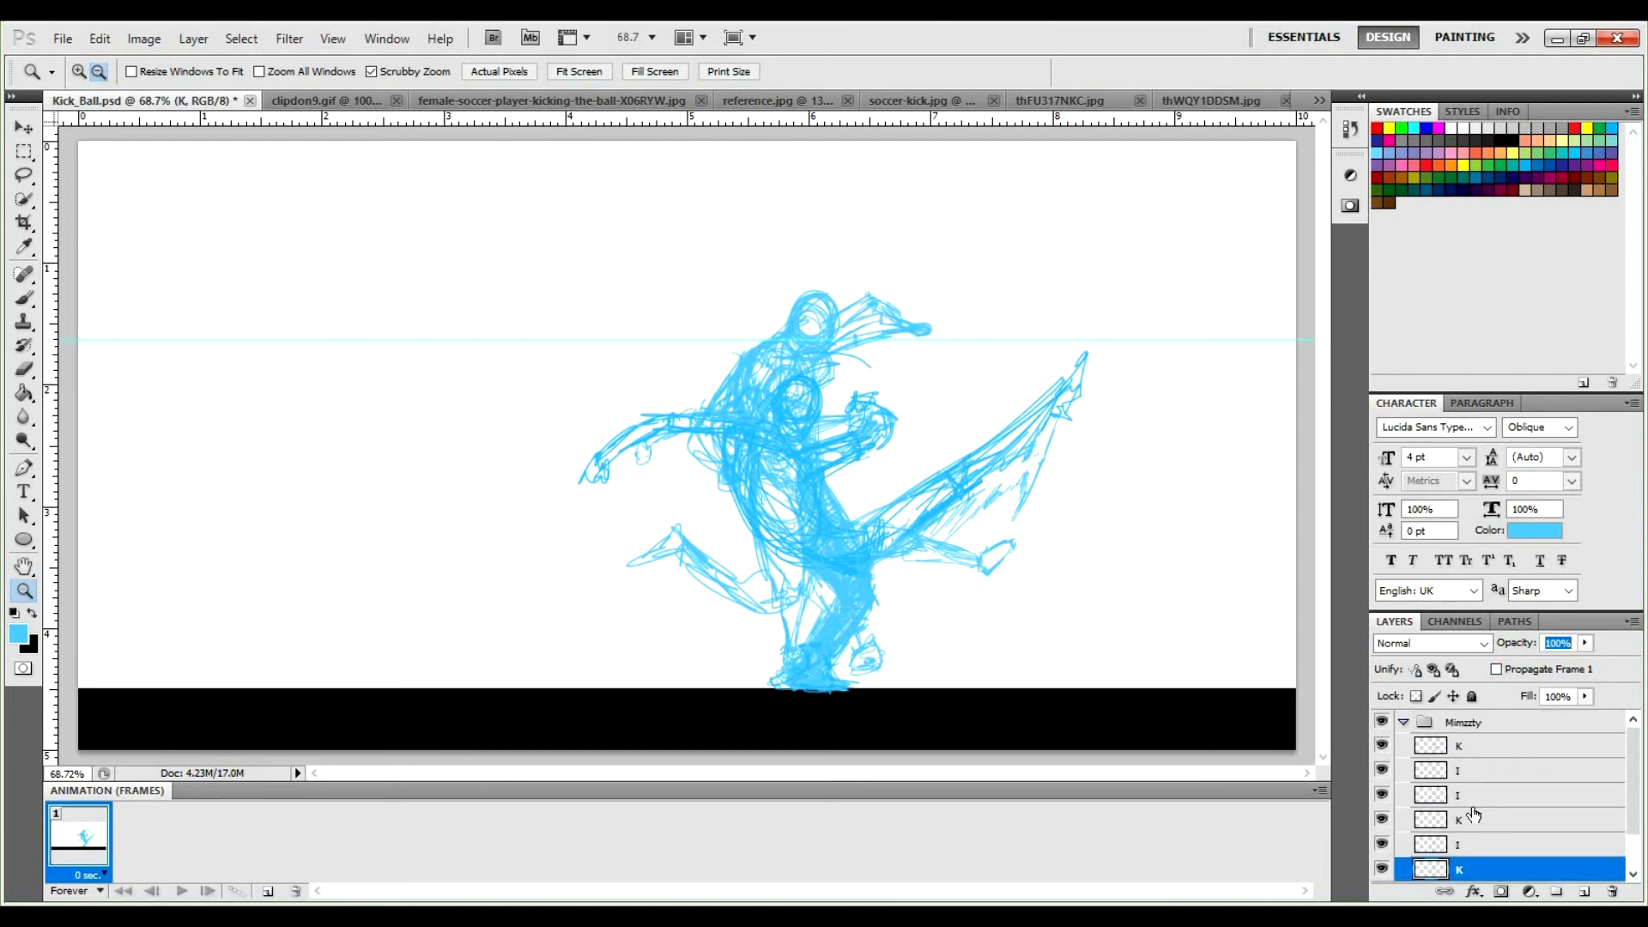
Leave only the lowest K pose visible in frame 1, and add frame 2 showing only the I pose above it.
{"action": "left_click_drag", "start_coordinate": [1382, 746], "coordinate": [1384, 850]}
{"action": "scroll", "coordinate": [1390, 819], "scroll_direction": "down", "scroll_amount": 3}
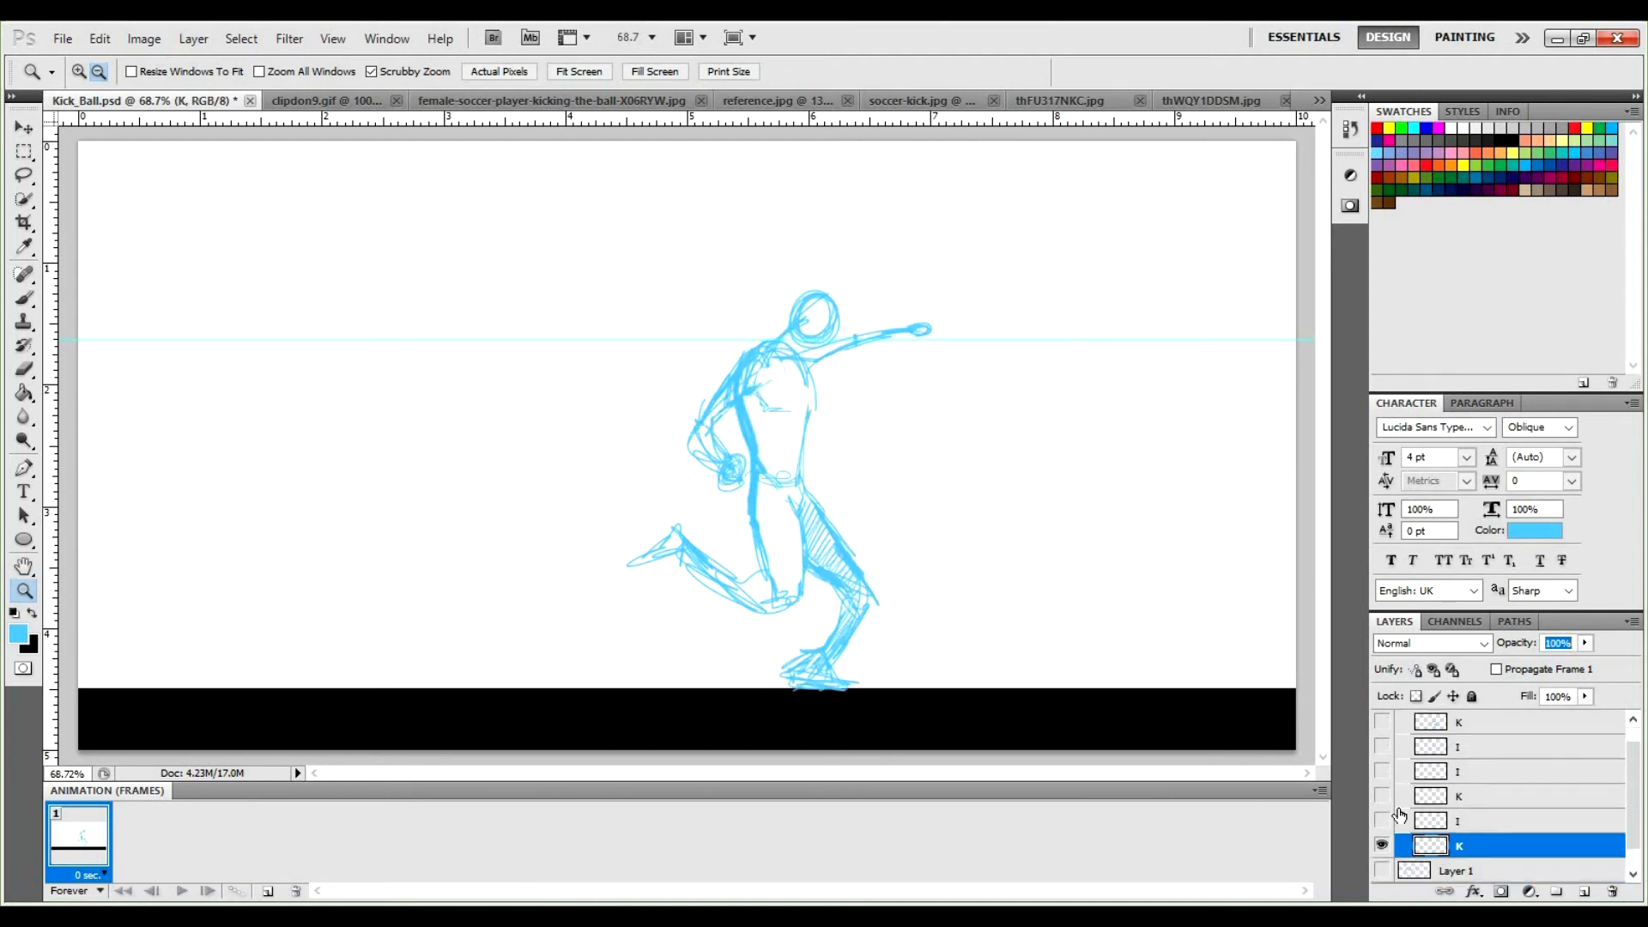
{"action": "left_click", "coordinate": [1319, 791]}
{"action": "left_click", "coordinate": [1365, 362]}
{"action": "left_click", "coordinate": [1382, 820]}
{"action": "left_click", "coordinate": [1381, 844]}
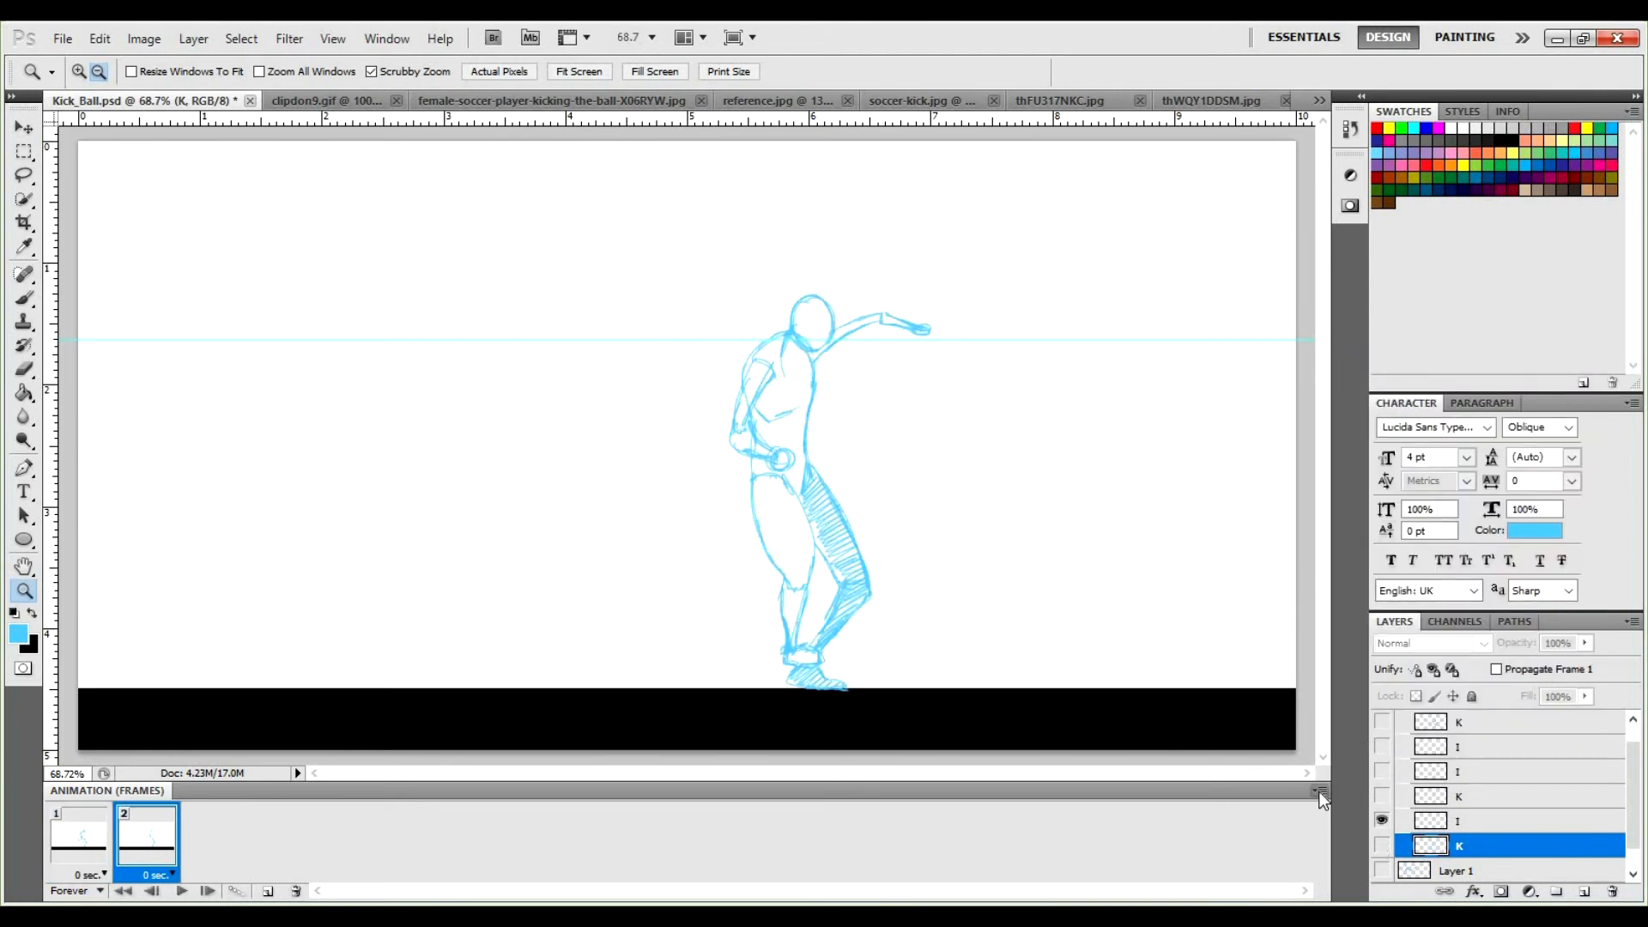
Add animation frame 3 showing only the middle K pose.
{"action": "left_click", "coordinate": [1320, 792]}
{"action": "left_click", "coordinate": [1382, 353]}
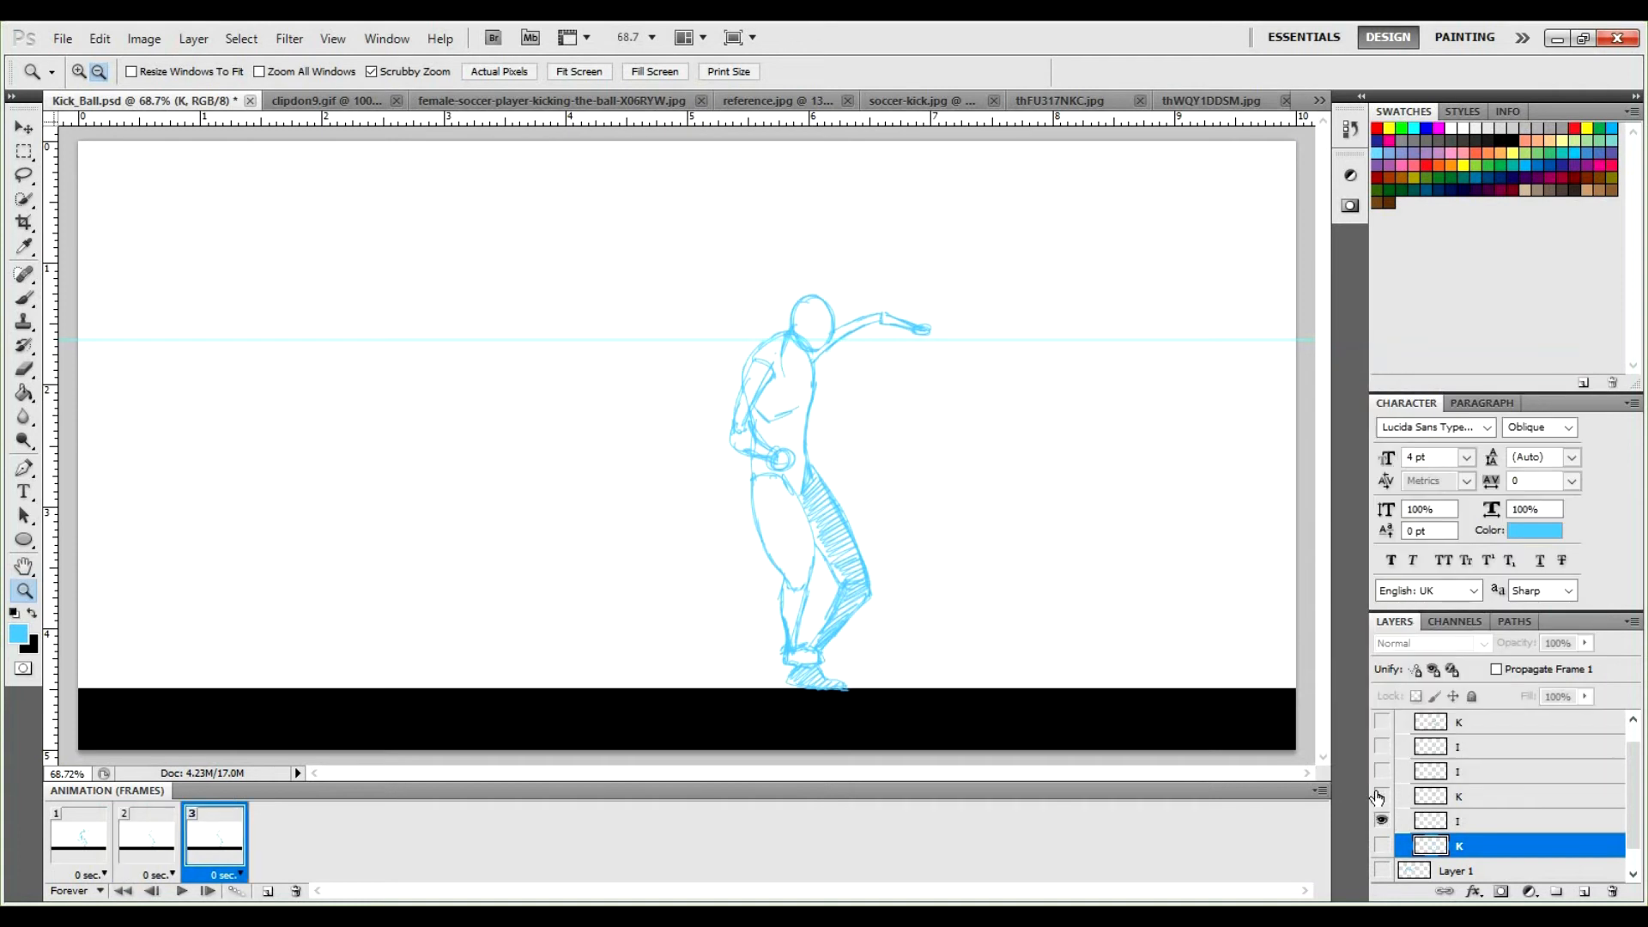
{"action": "left_click", "coordinate": [1382, 796]}
{"action": "left_click", "coordinate": [1381, 819]}
Add animation frame 4 showing only the I pose directly above the middle K layer.
{"action": "left_click", "coordinate": [1320, 791]}
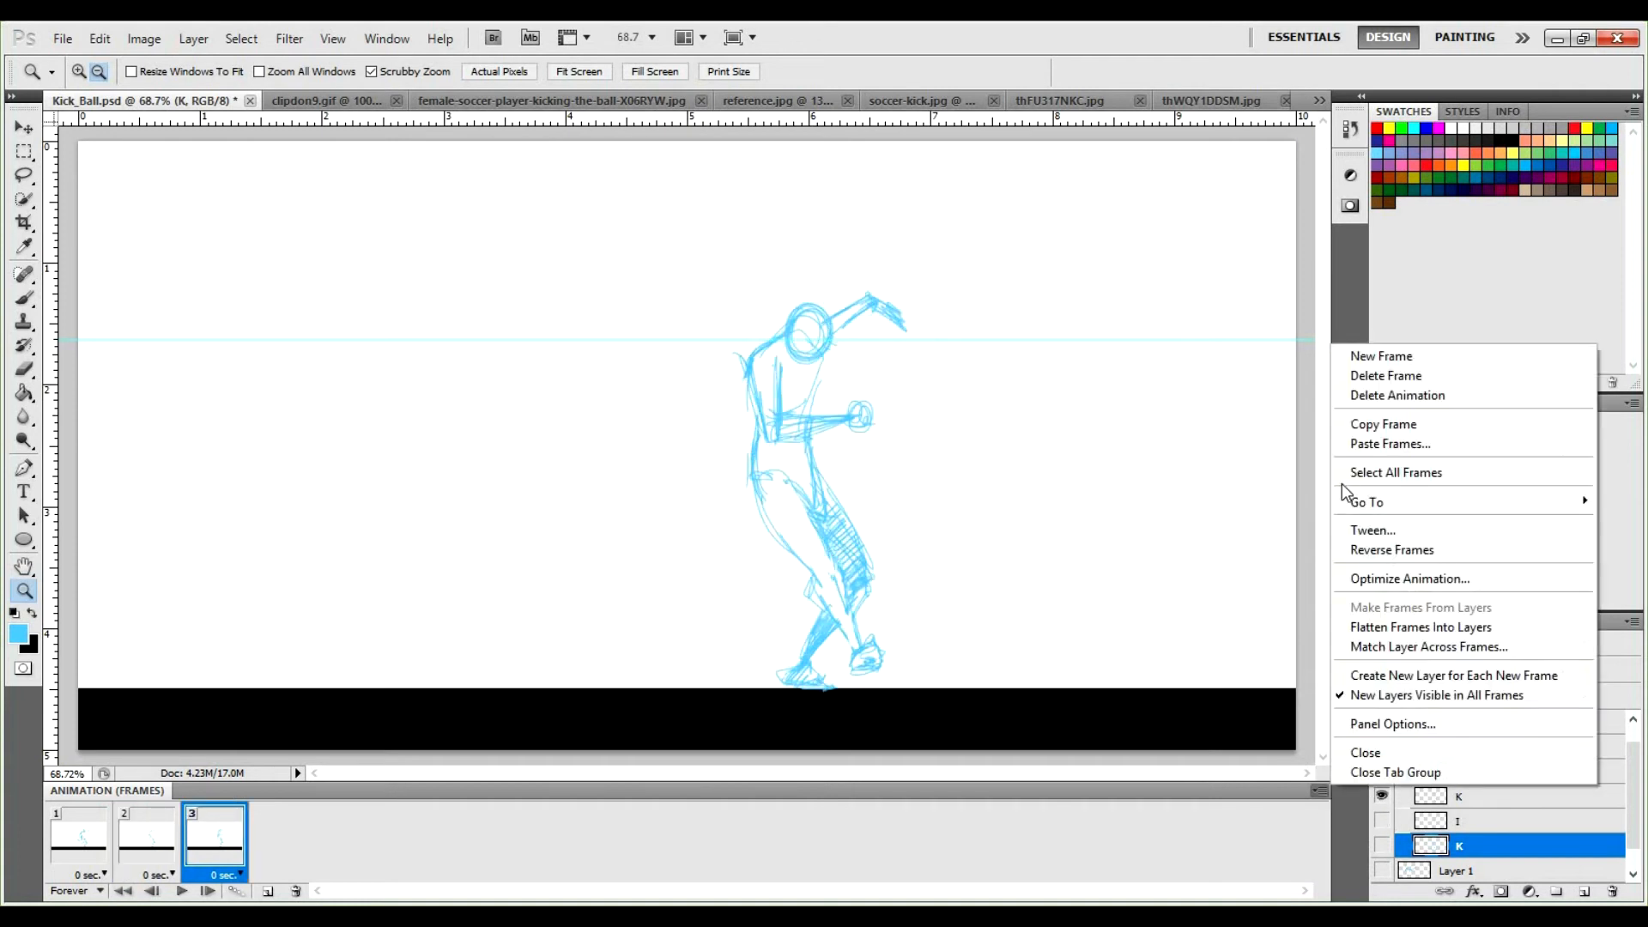
{"action": "left_click", "coordinate": [1382, 355]}
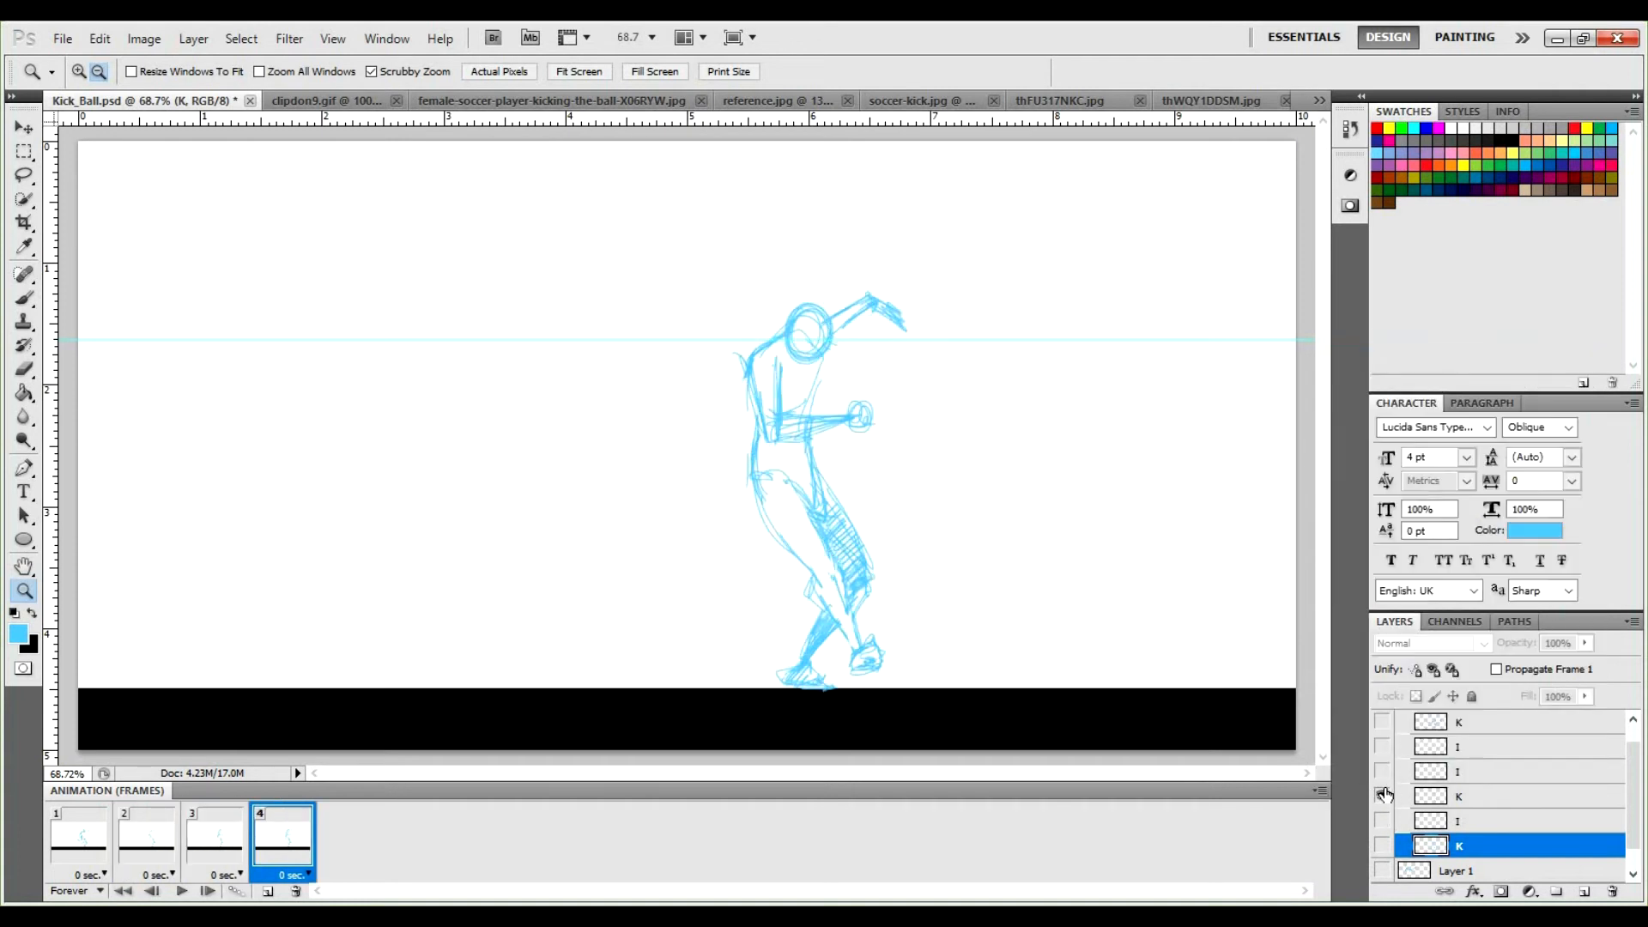
{"action": "left_click", "coordinate": [1382, 771]}
{"action": "left_click", "coordinate": [1381, 796]}
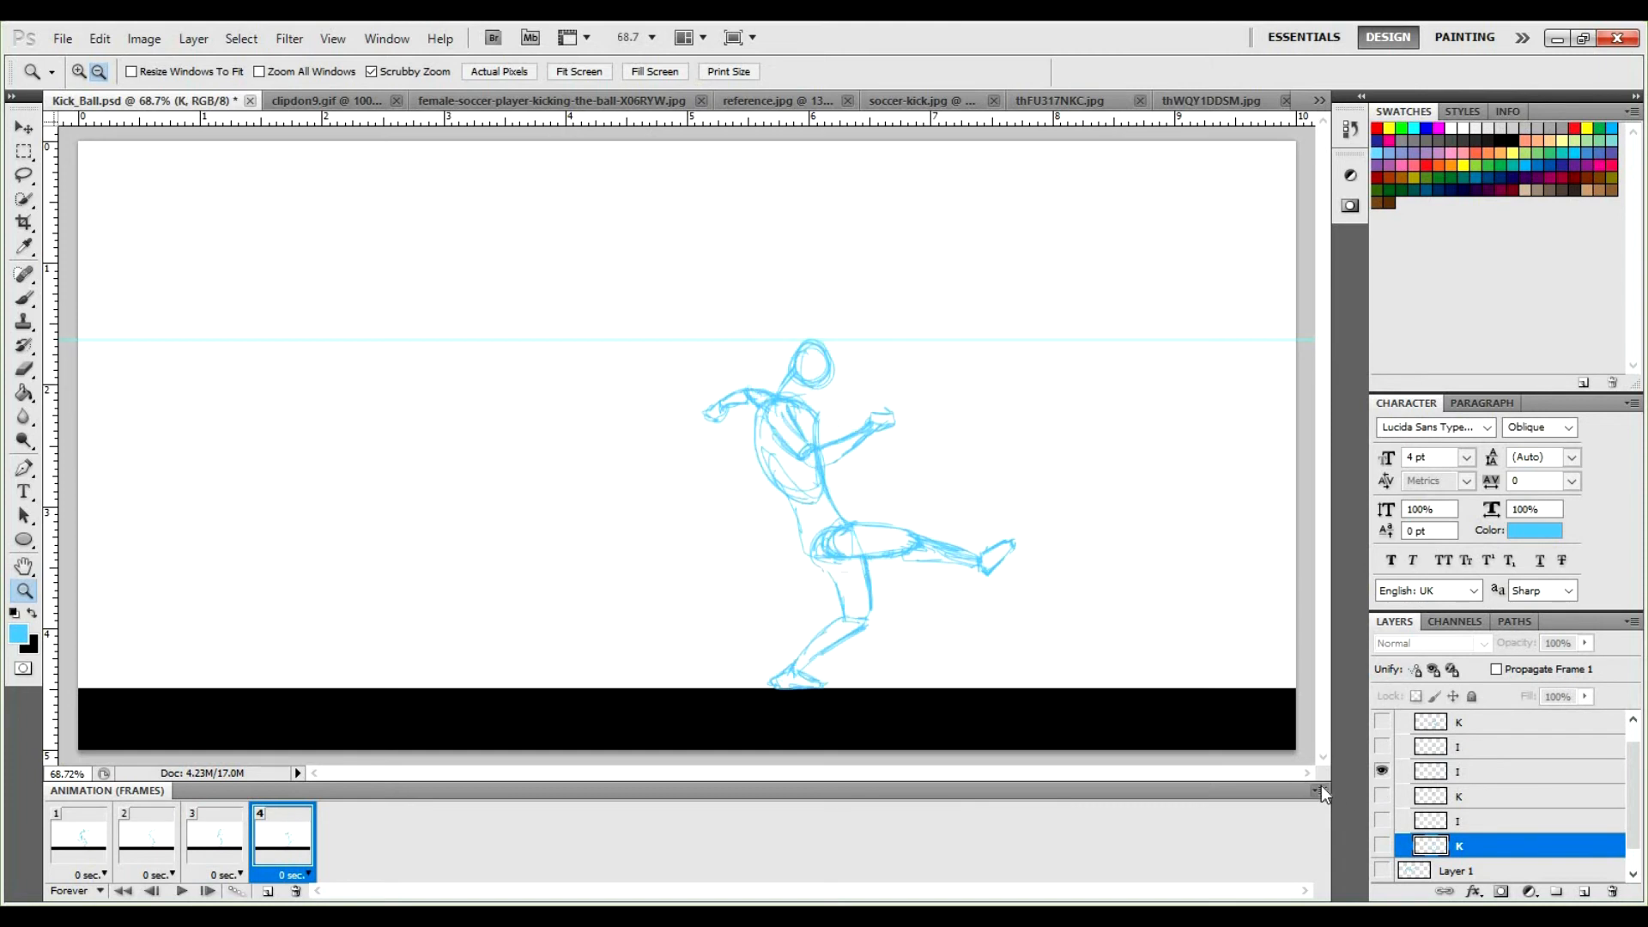
Add animation frame 5 showing only the I pose directly below the uppermost K layer.
{"action": "left_click", "coordinate": [1321, 790]}
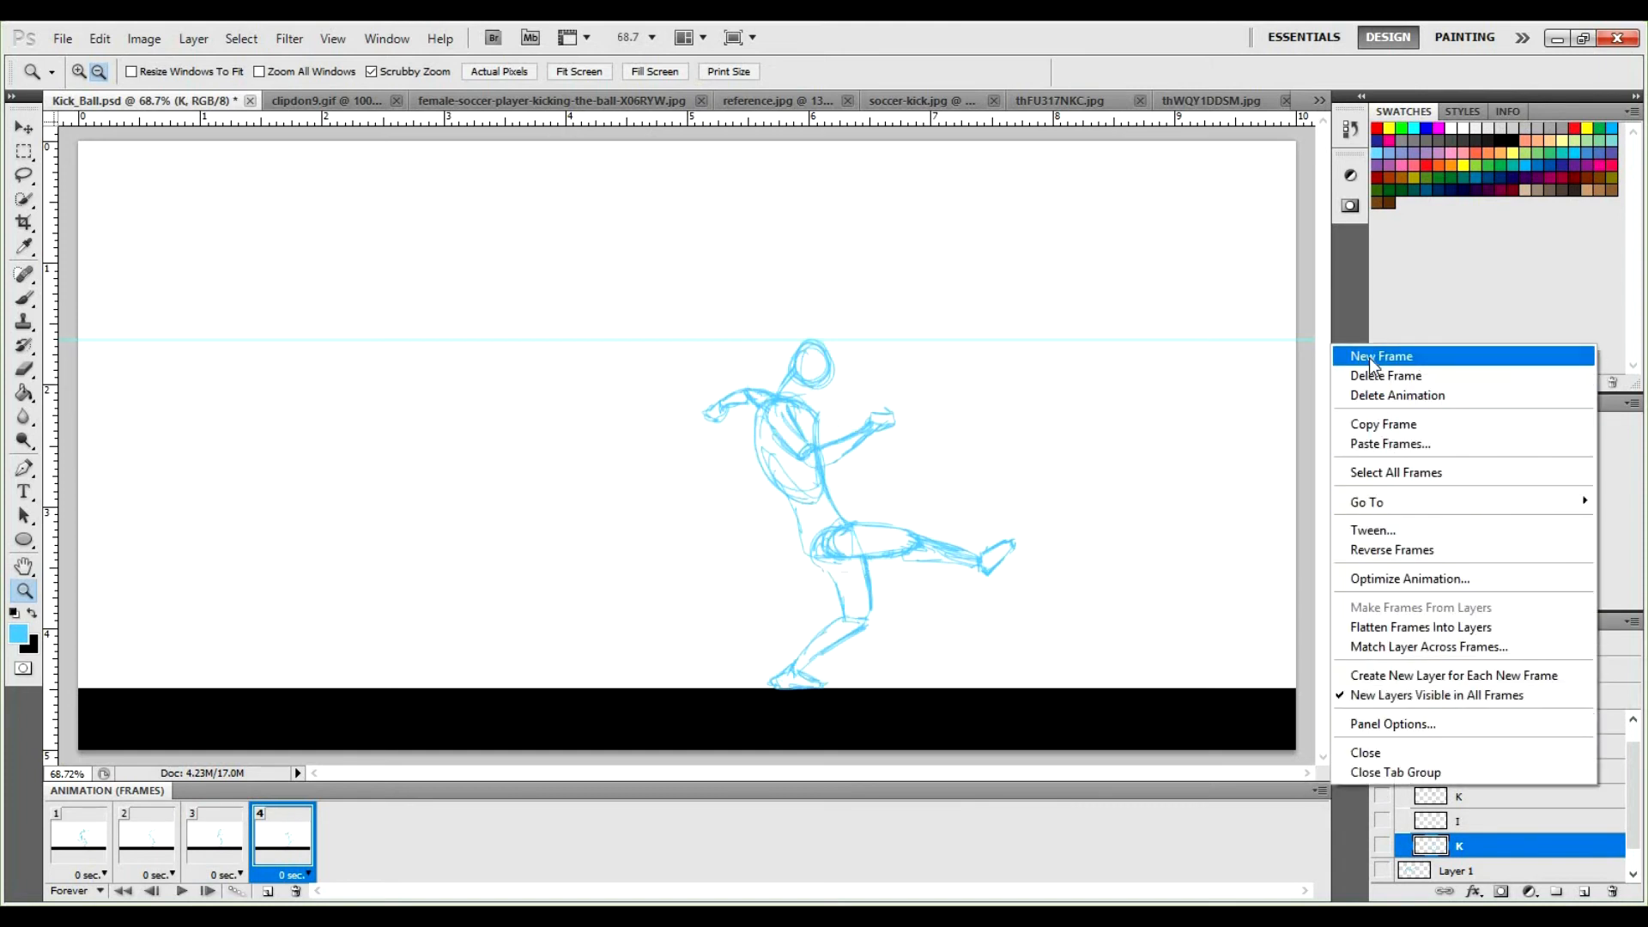
{"action": "left_click", "coordinate": [1382, 355]}
{"action": "left_click", "coordinate": [1381, 747]}
{"action": "left_click", "coordinate": [1382, 771]}
Add animation frame 6 showing only the uppermost K pose with the leg kicked high.
{"action": "left_click", "coordinate": [1320, 790]}
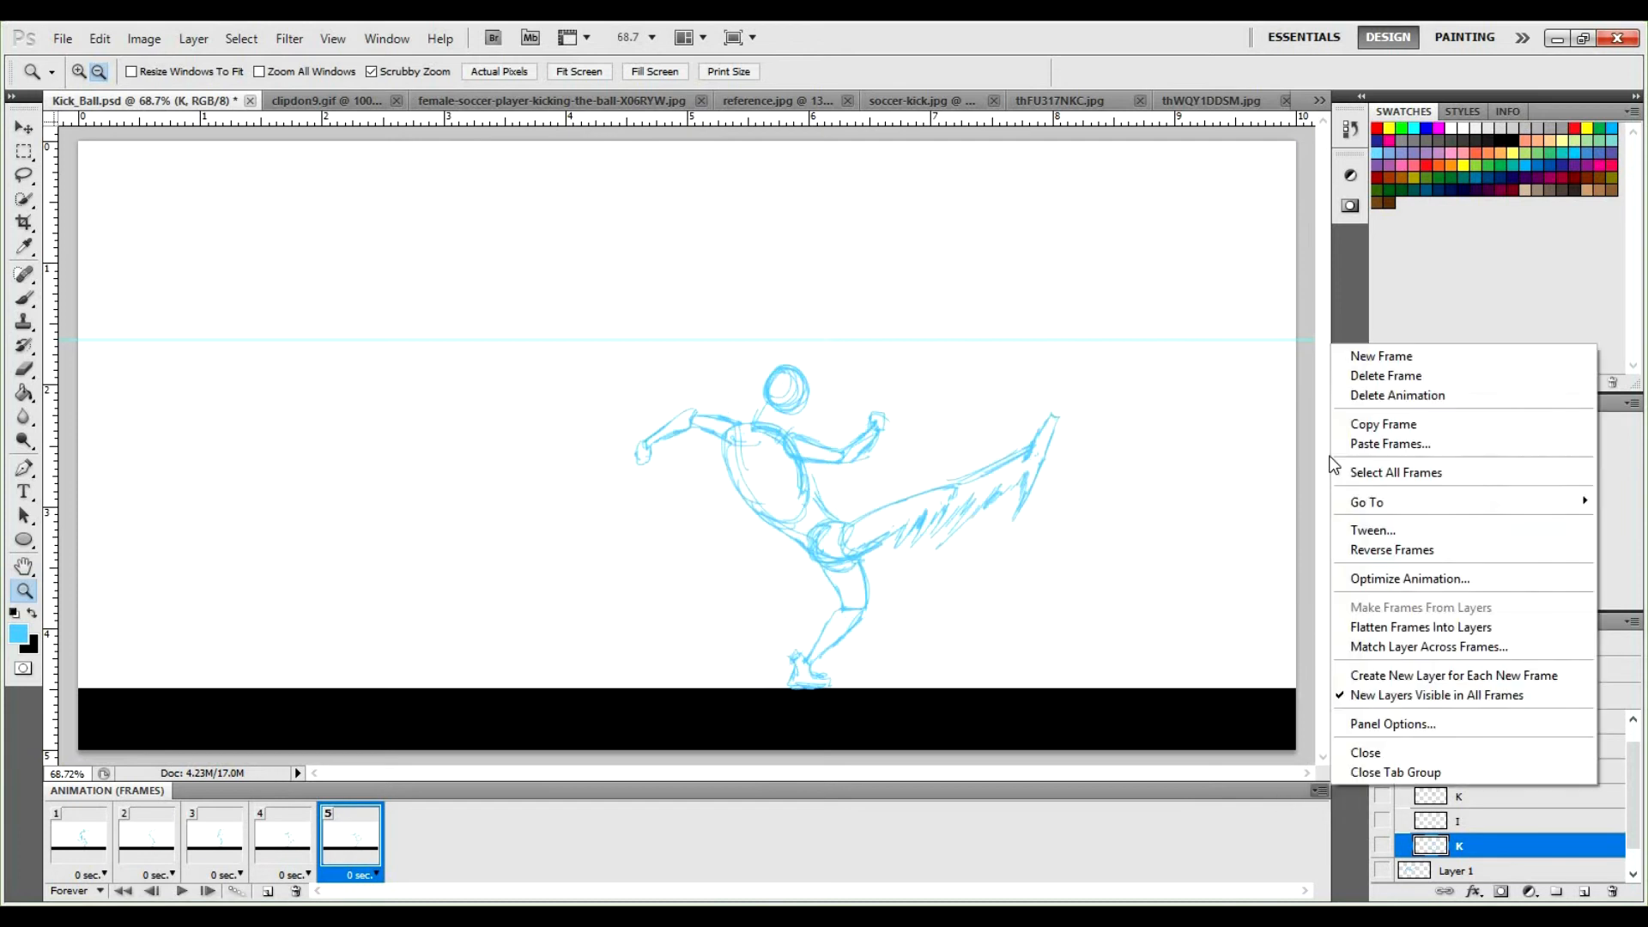
{"action": "left_click", "coordinate": [1349, 359]}
{"action": "left_click", "coordinate": [1382, 746]}
{"action": "left_click", "coordinate": [1381, 722]}
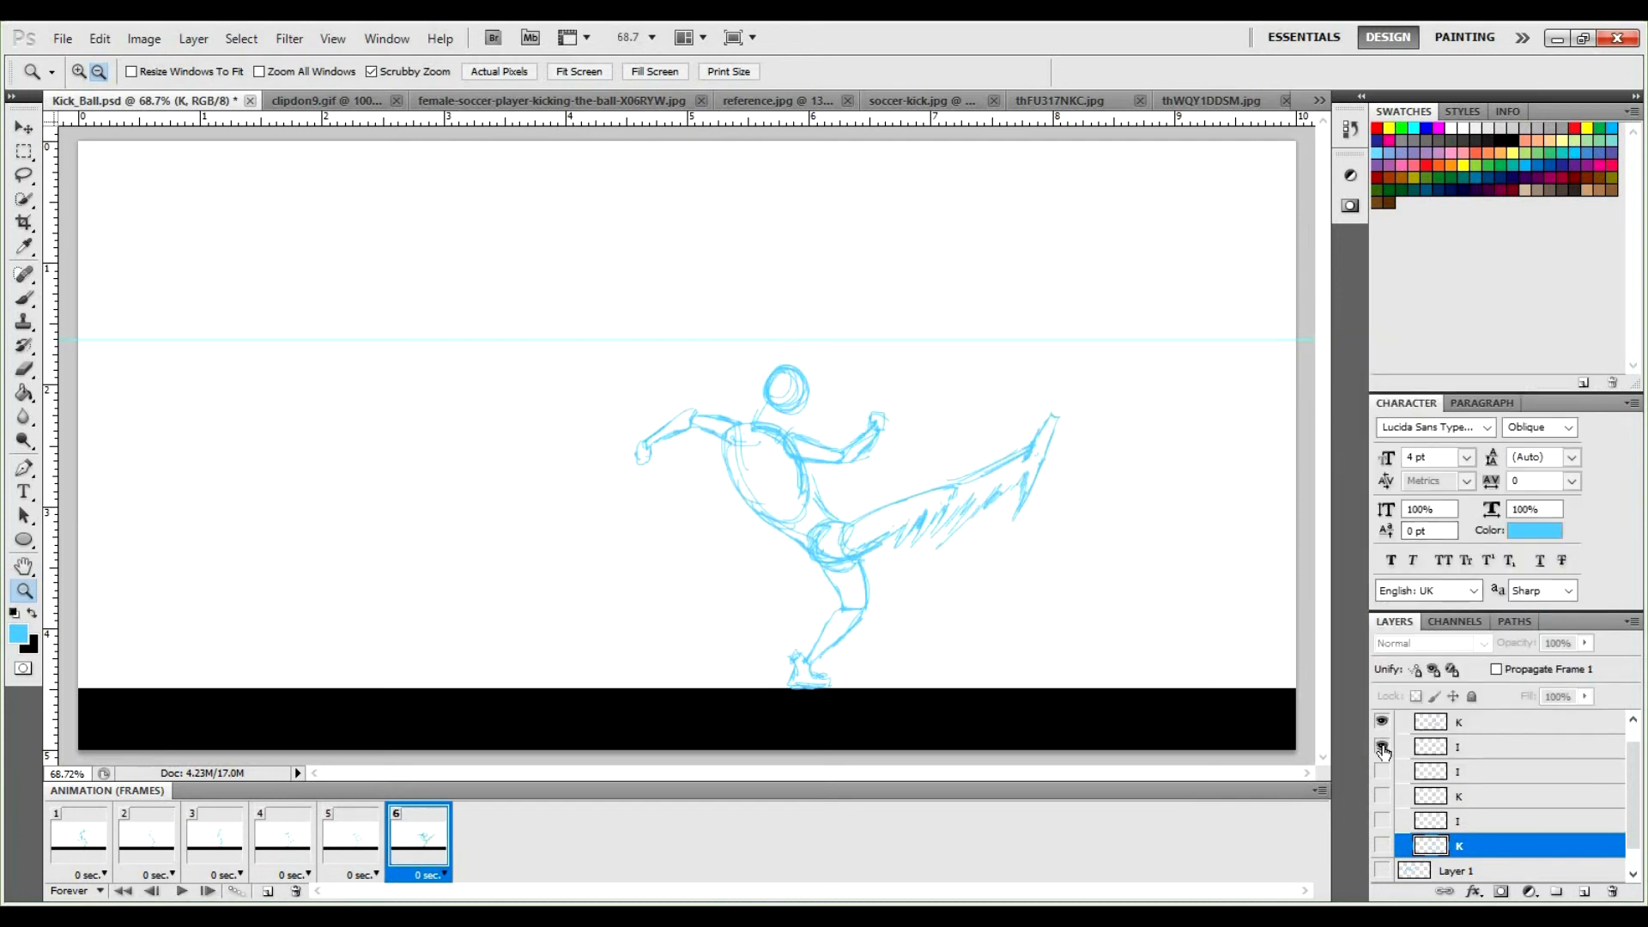
{"action": "left_click", "coordinate": [1319, 789]}
{"action": "left_click", "coordinate": [1318, 789]}
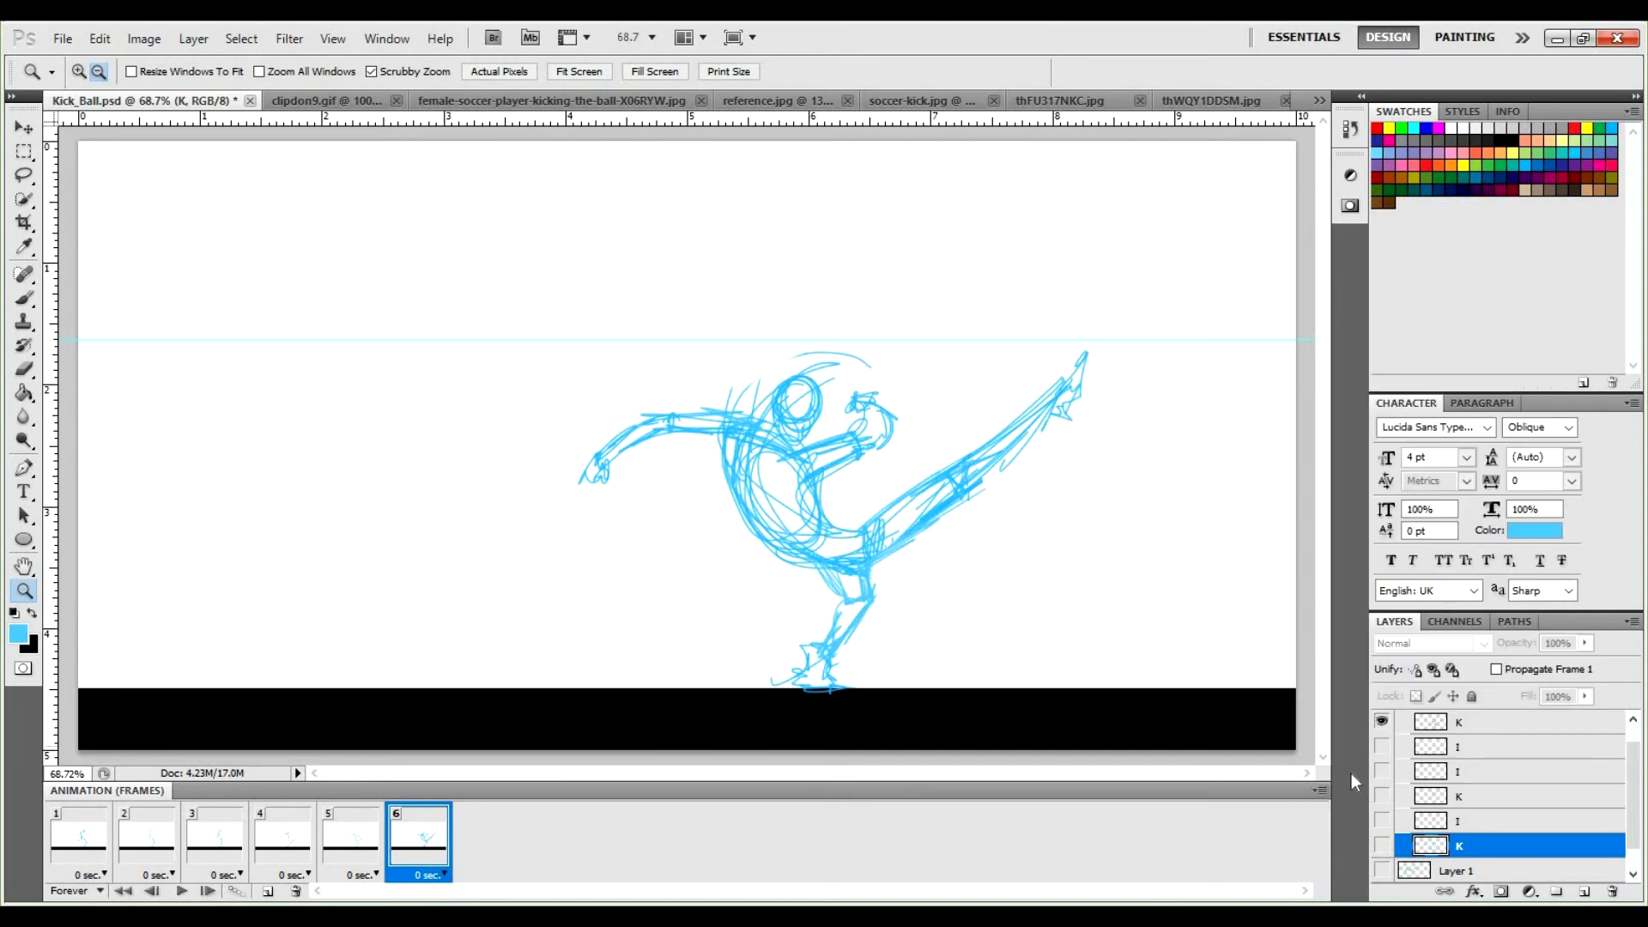
{"action": "scroll", "coordinate": [1468, 781], "scroll_direction": "up", "scroll_amount": 1}
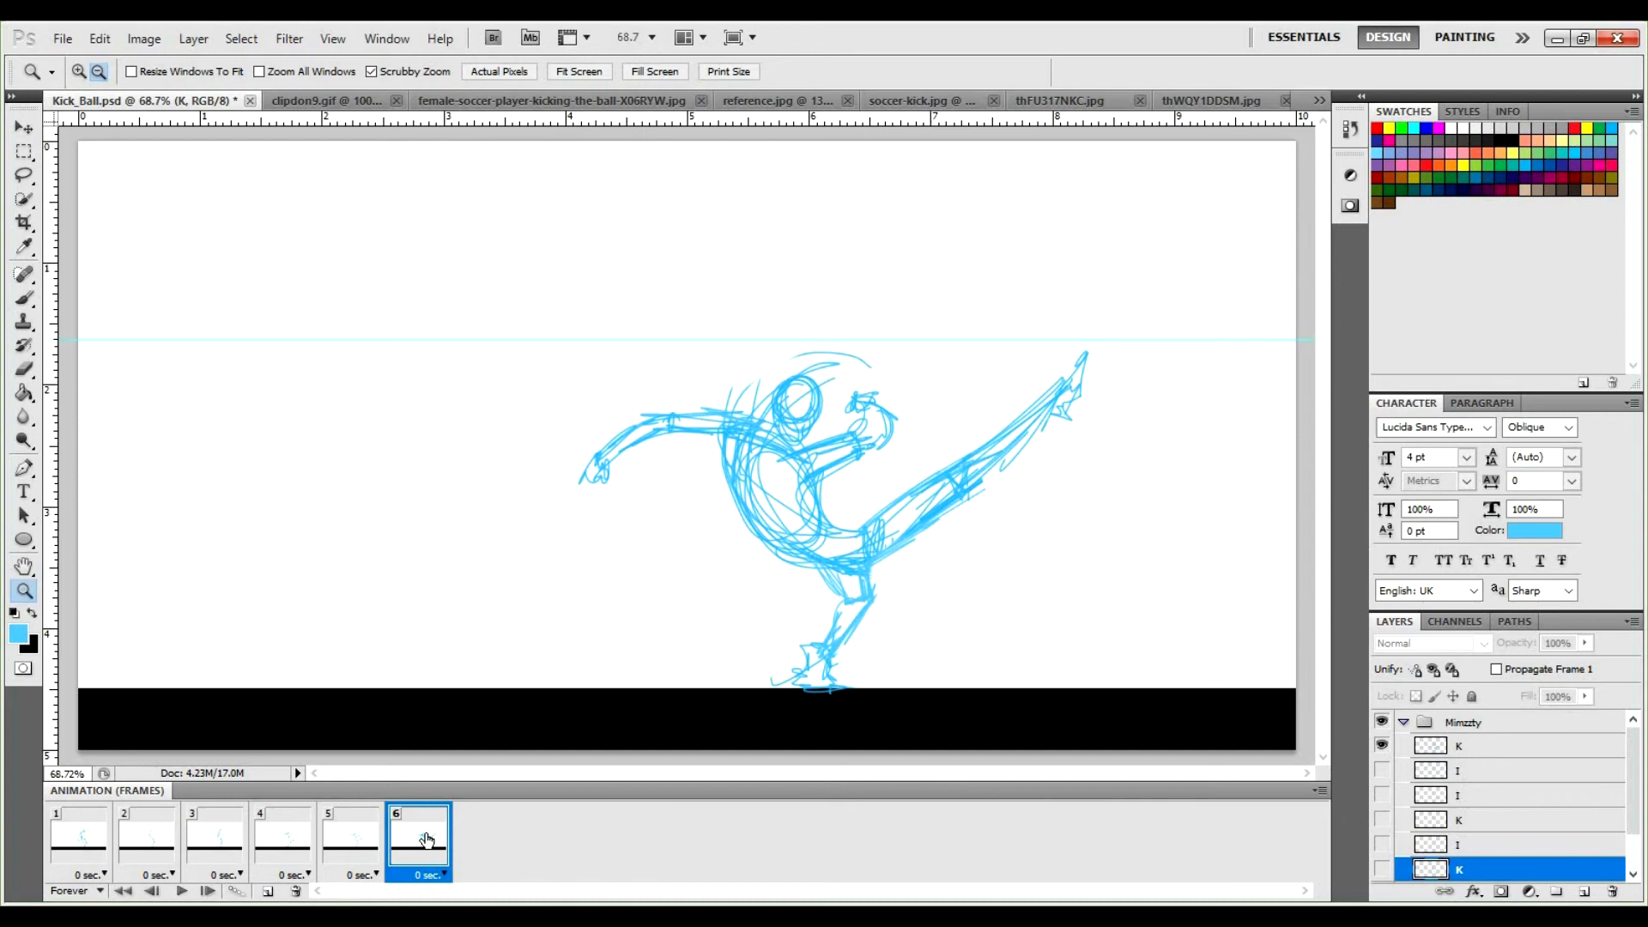
Play the six-frame kick animation to check the motion, and stop the playback.
{"action": "left_click", "coordinate": [181, 891]}
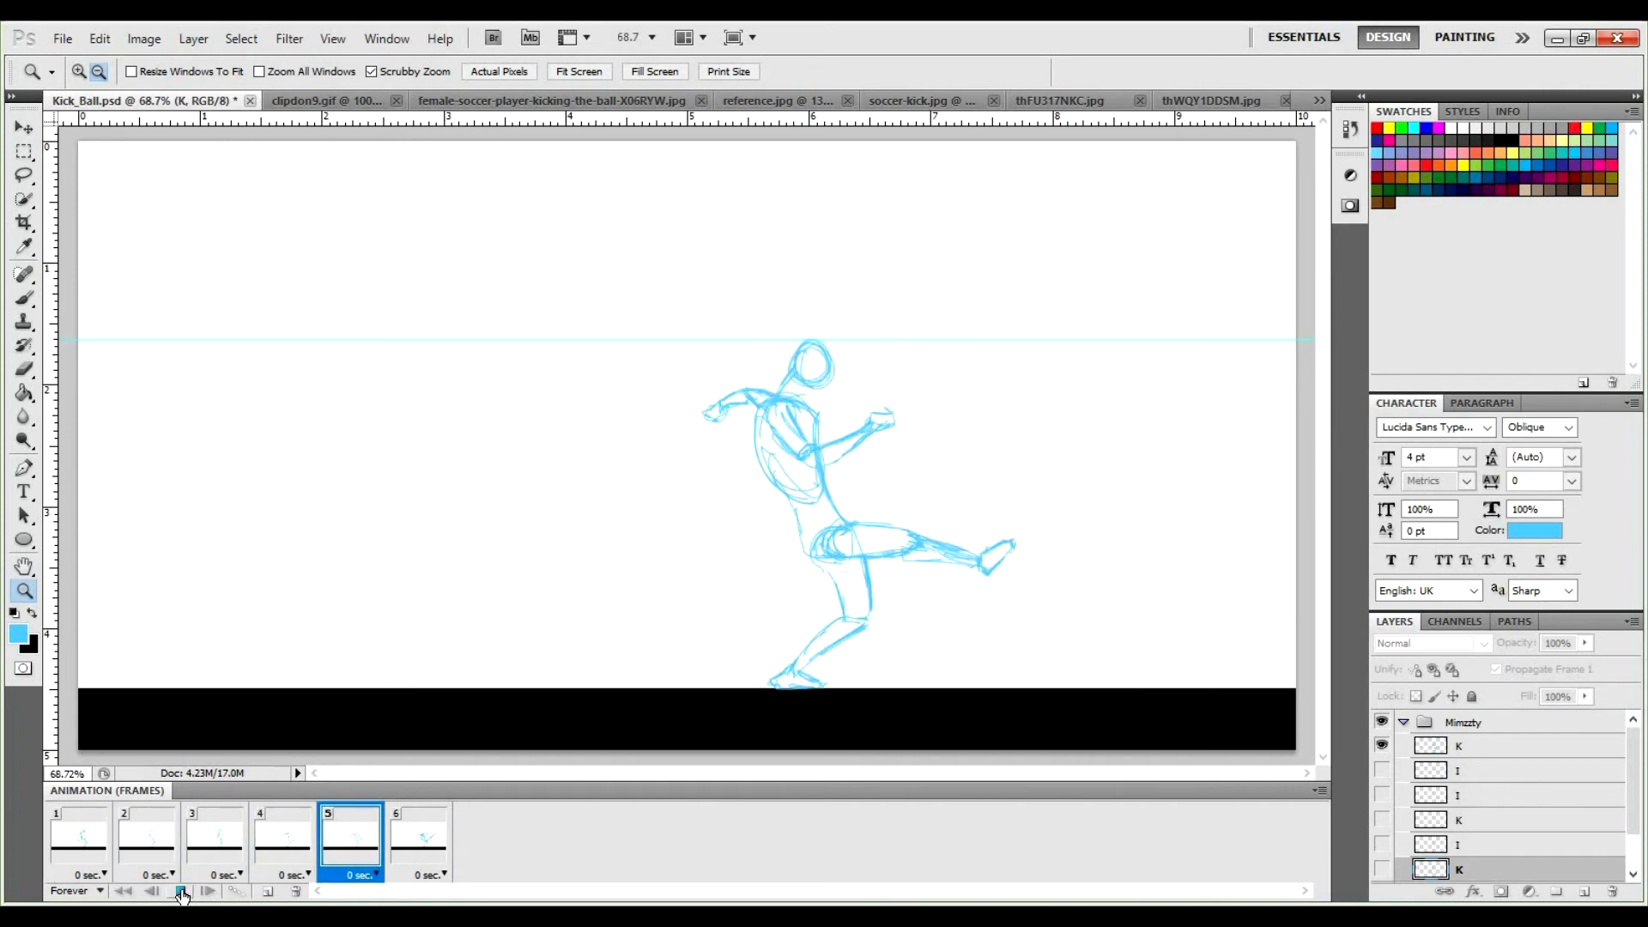
{"action": "left_click", "coordinate": [179, 892]}
{"action": "left_click", "coordinate": [179, 893]}
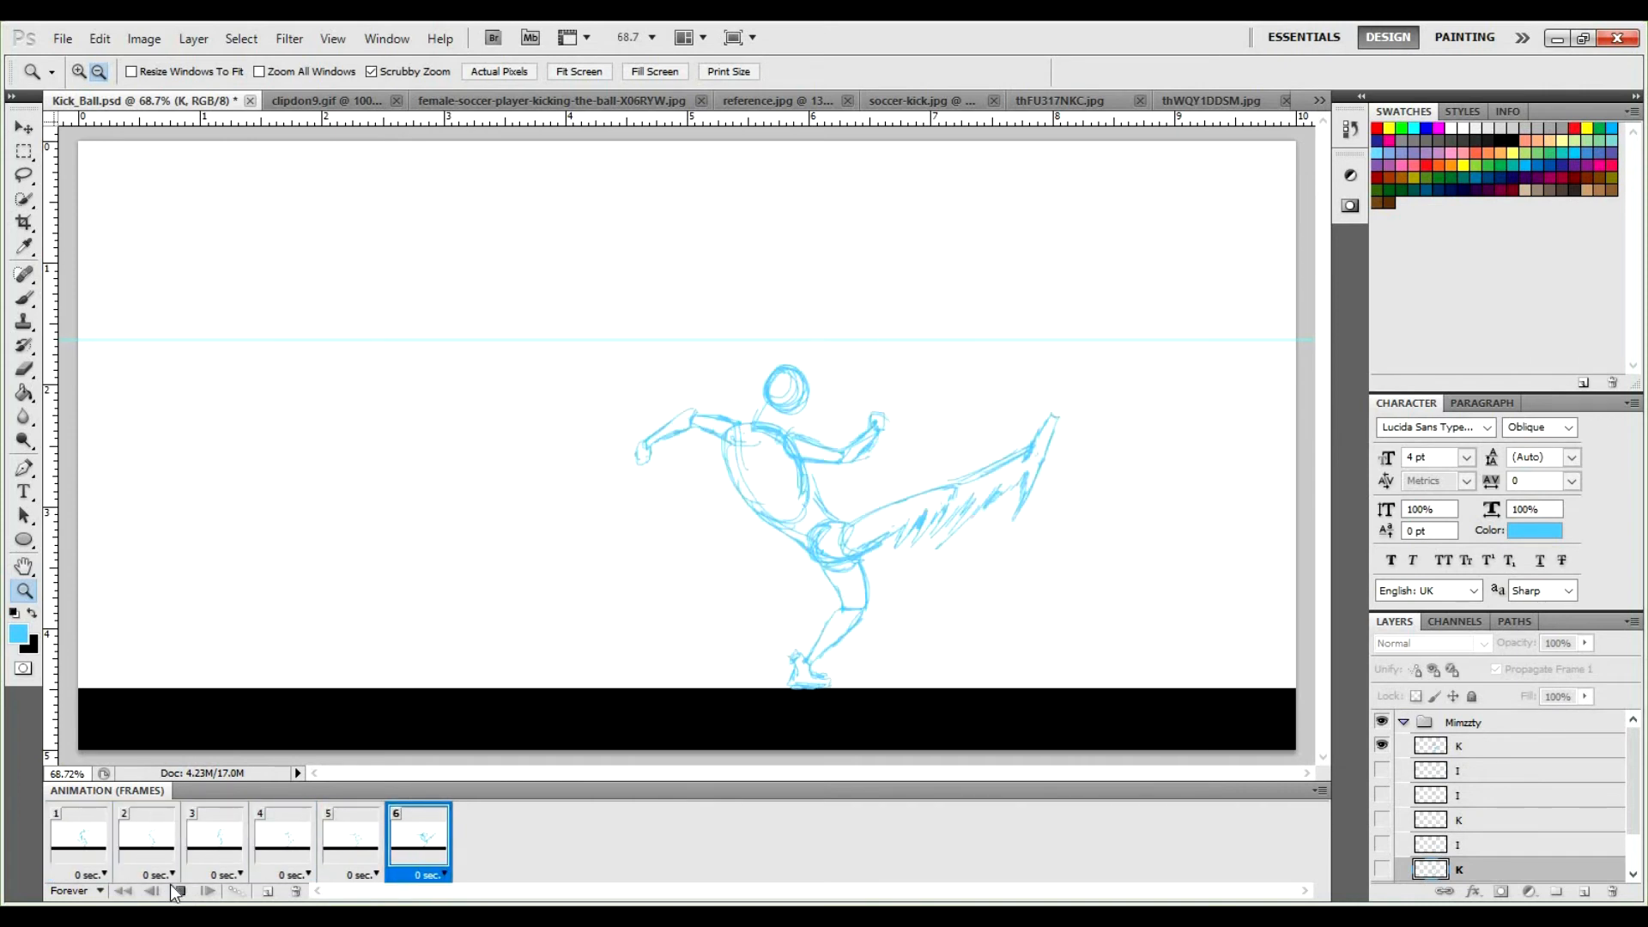
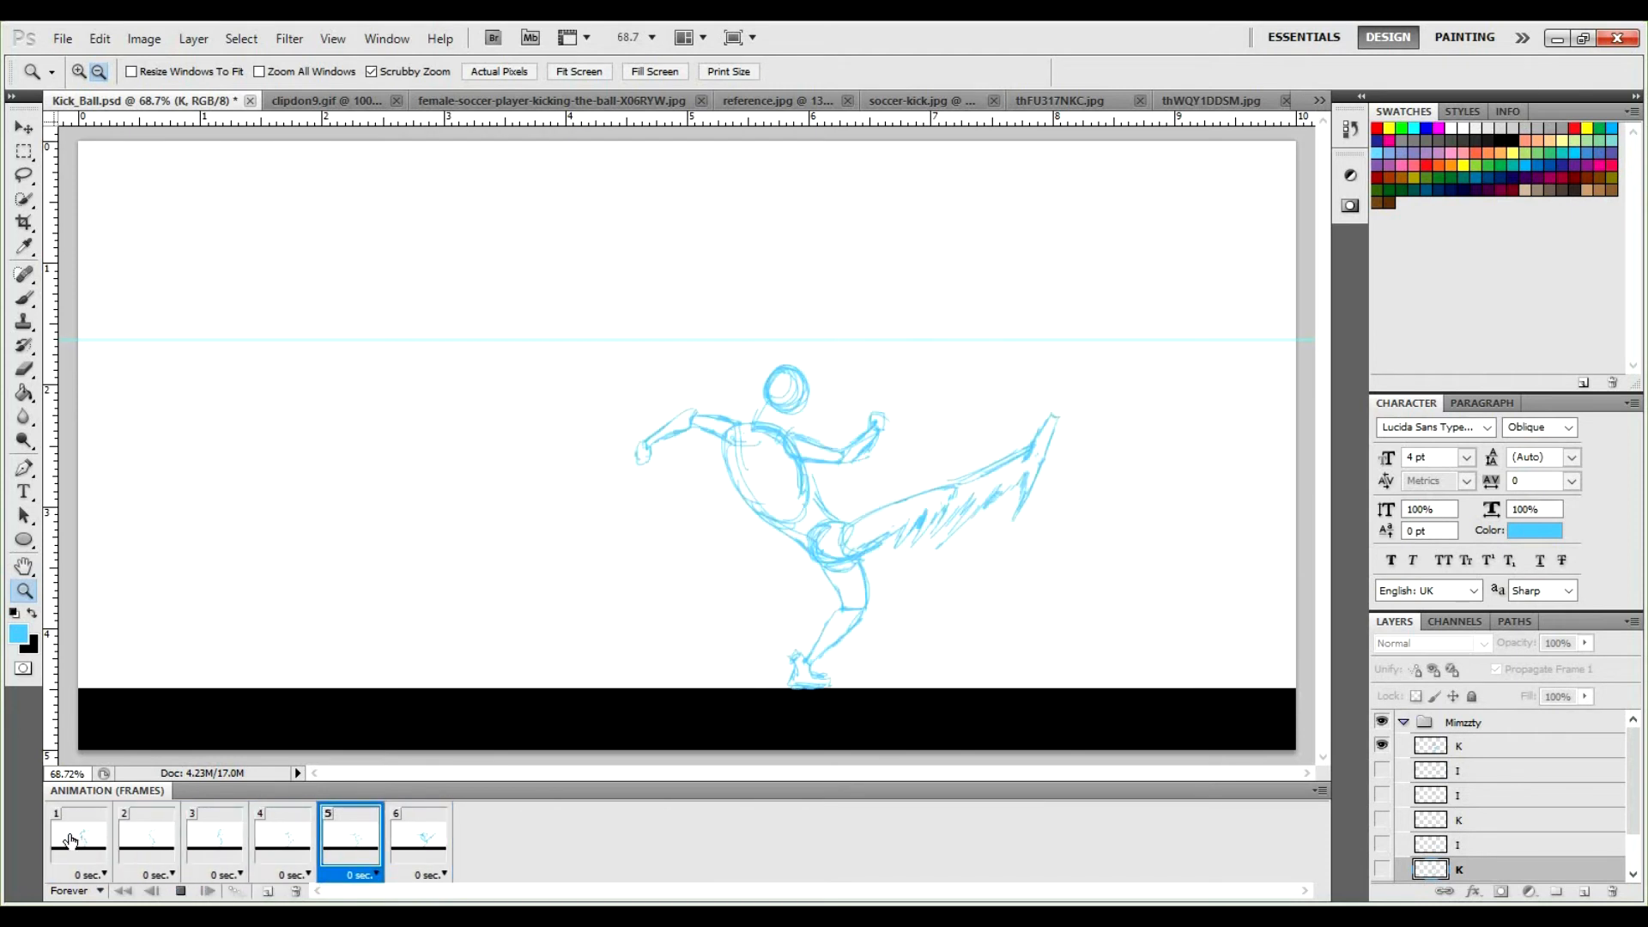
{"action": "left_click", "coordinate": [179, 892]}
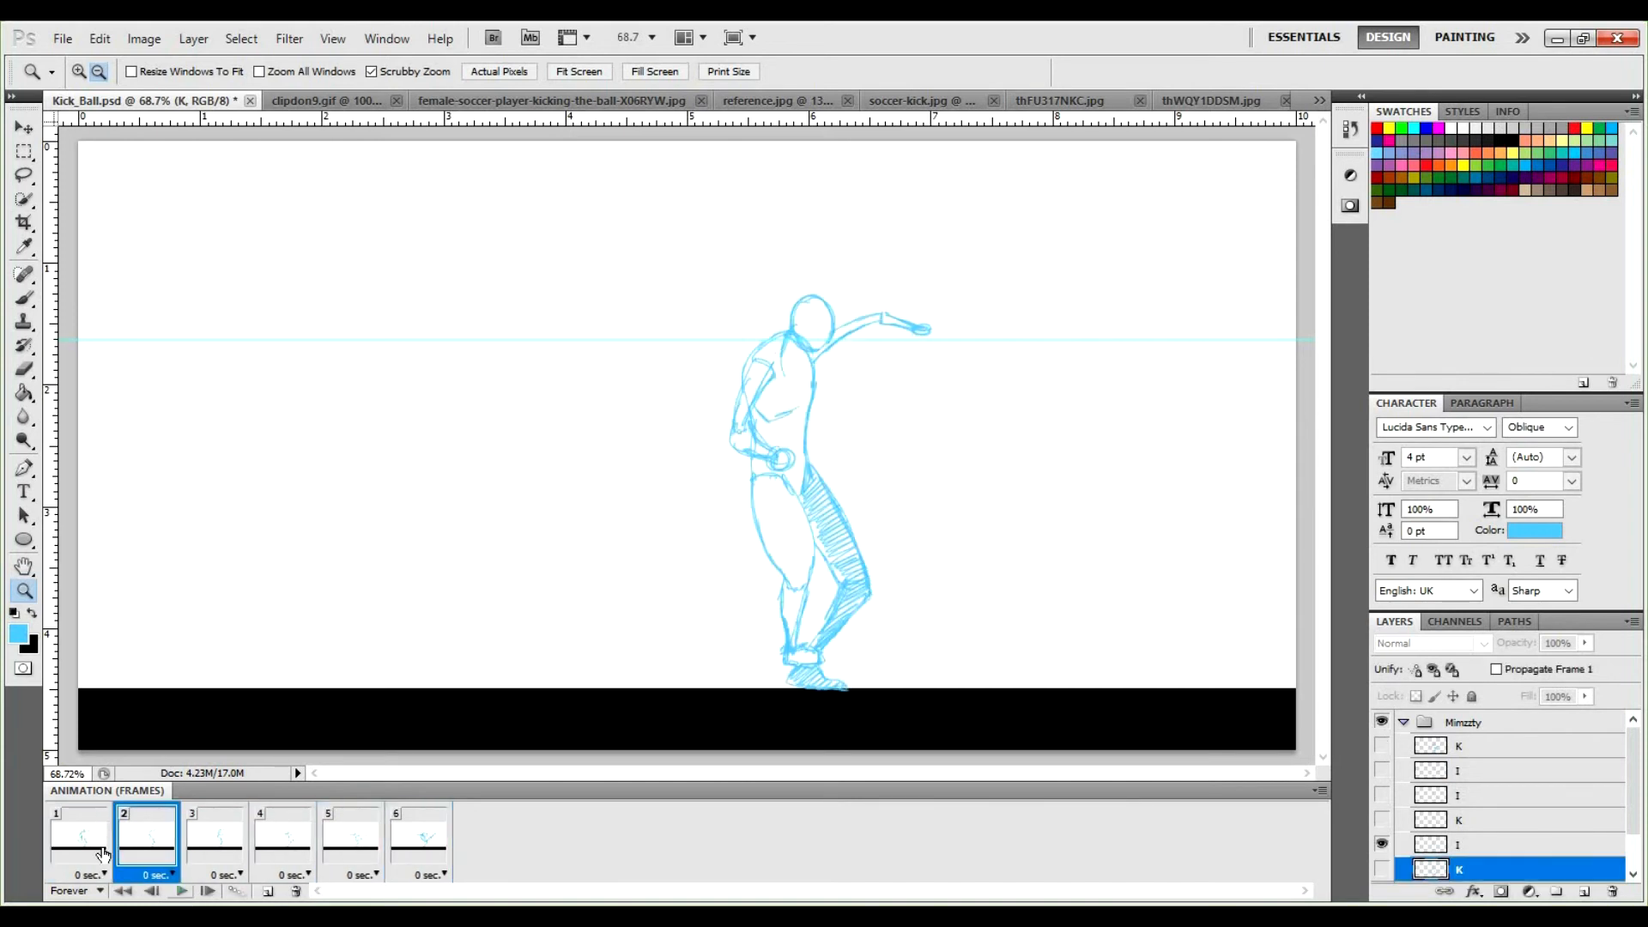
Select animation frame 1 and open the Save for Web & Devices export with GIF as the file format.
{"action": "left_click", "coordinate": [91, 845]}
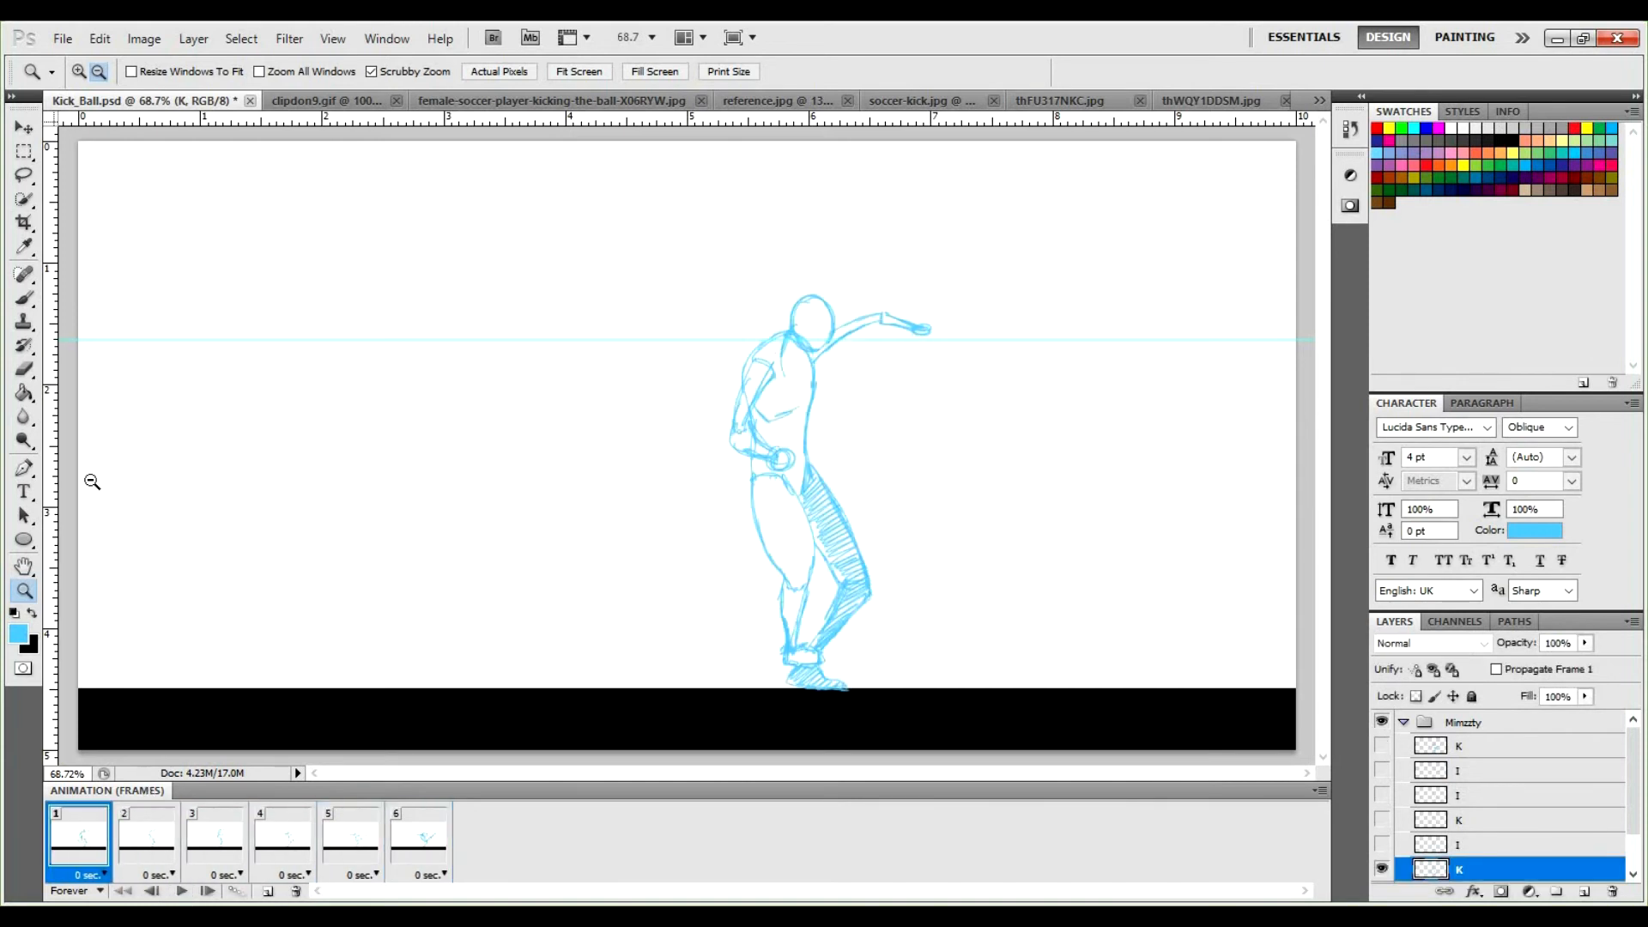
{"action": "left_click", "coordinate": [63, 40]}
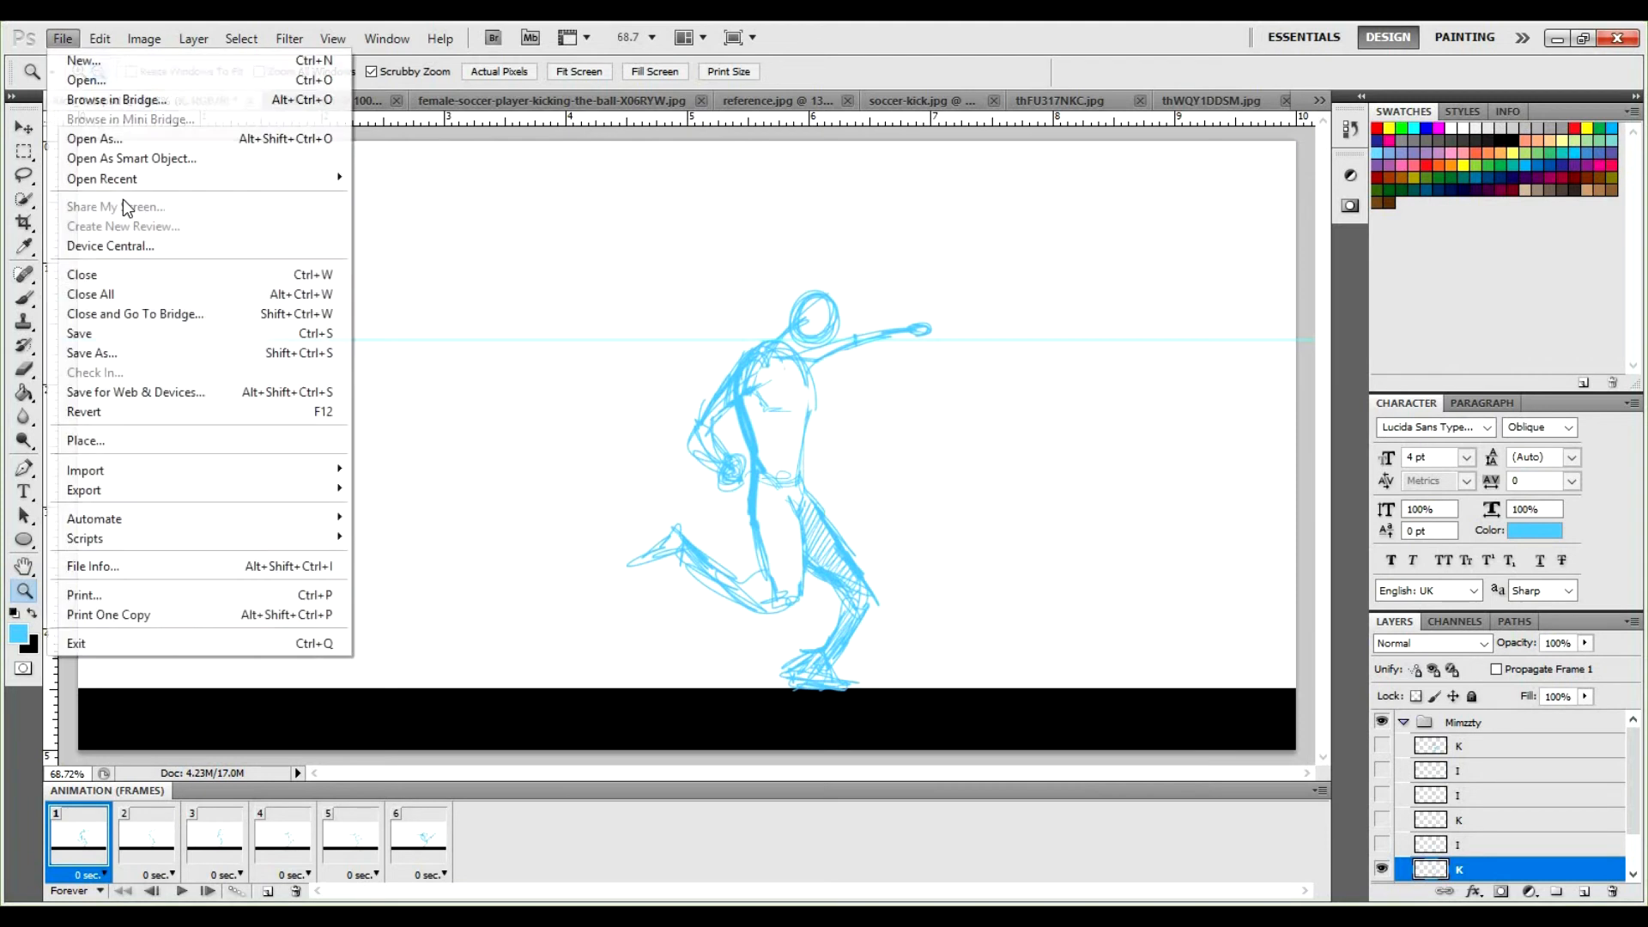
{"action": "left_click", "coordinate": [163, 398]}
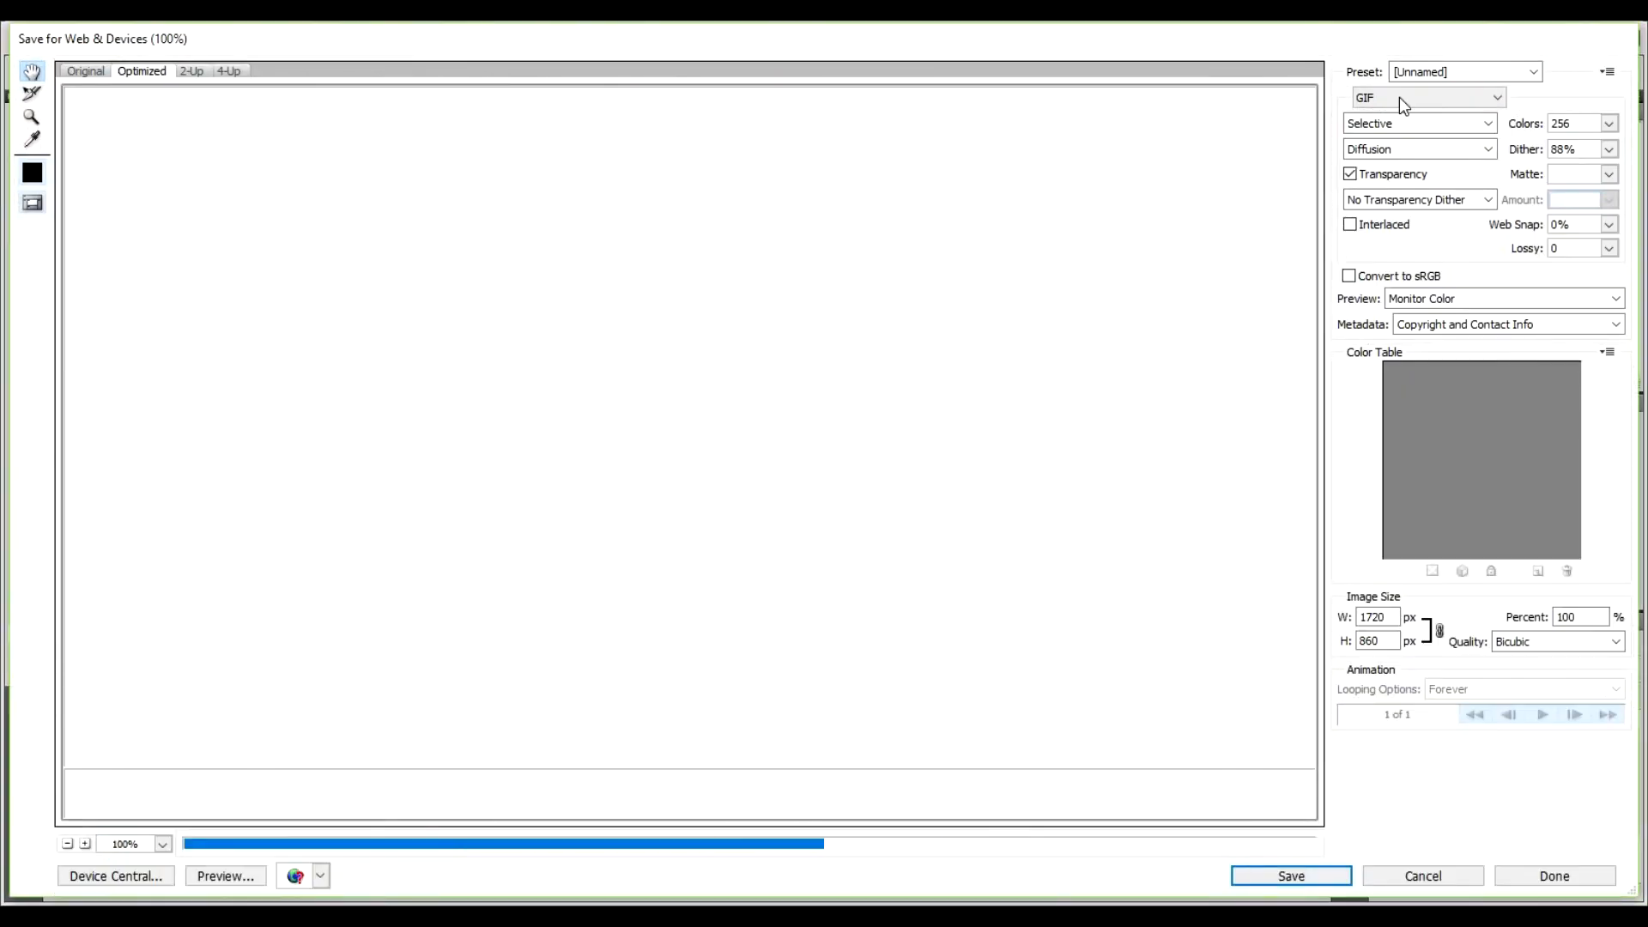
{"action": "left_click", "coordinate": [1398, 100]}
{"action": "left_click", "coordinate": [1395, 110]}
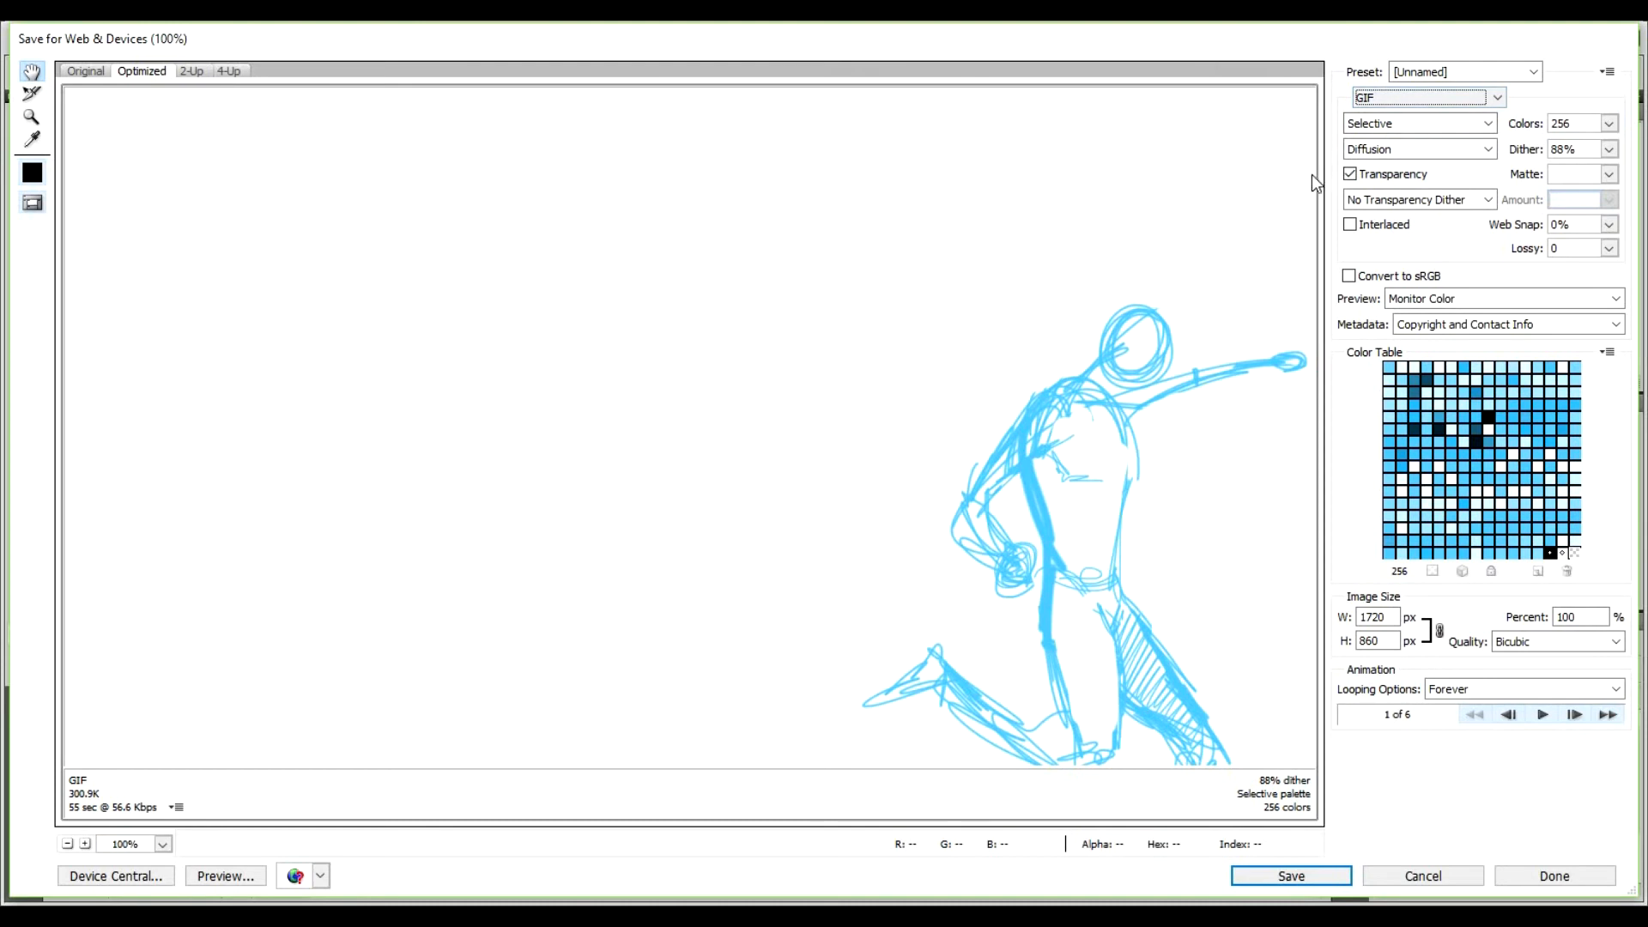
Try 2 and 4 colors for the GIF with the whole image in the preview, and set the palette to 16 colors.
{"action": "left_click", "coordinate": [1608, 123]}
{"action": "left_click", "coordinate": [1595, 146]}
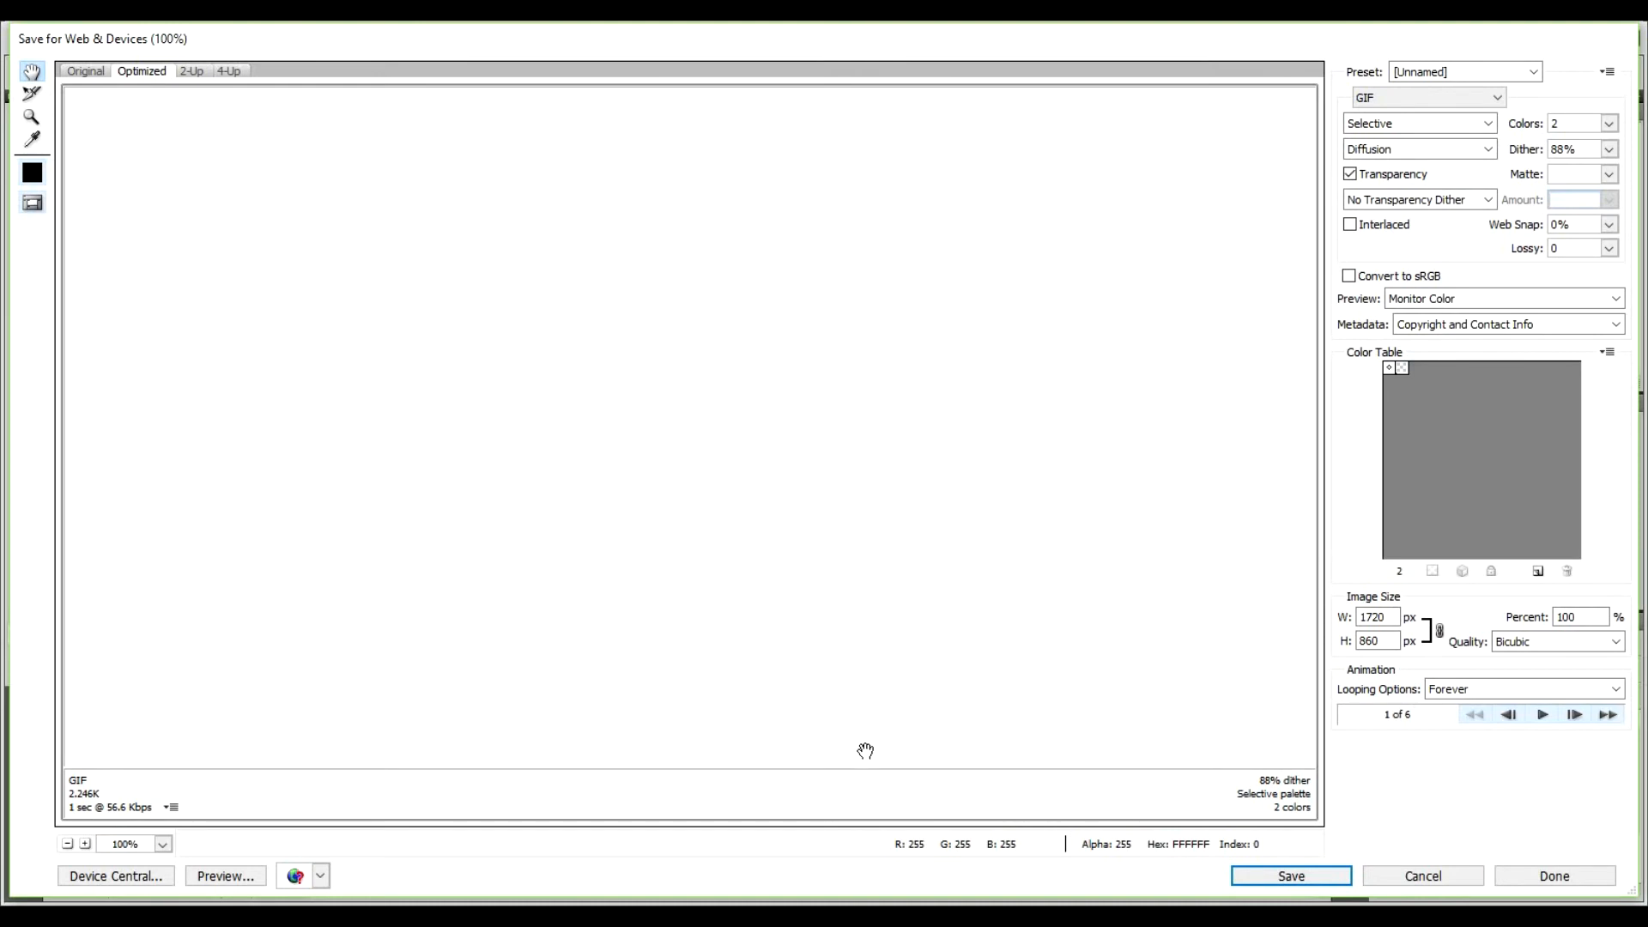
{"action": "left_click", "coordinate": [68, 843]}
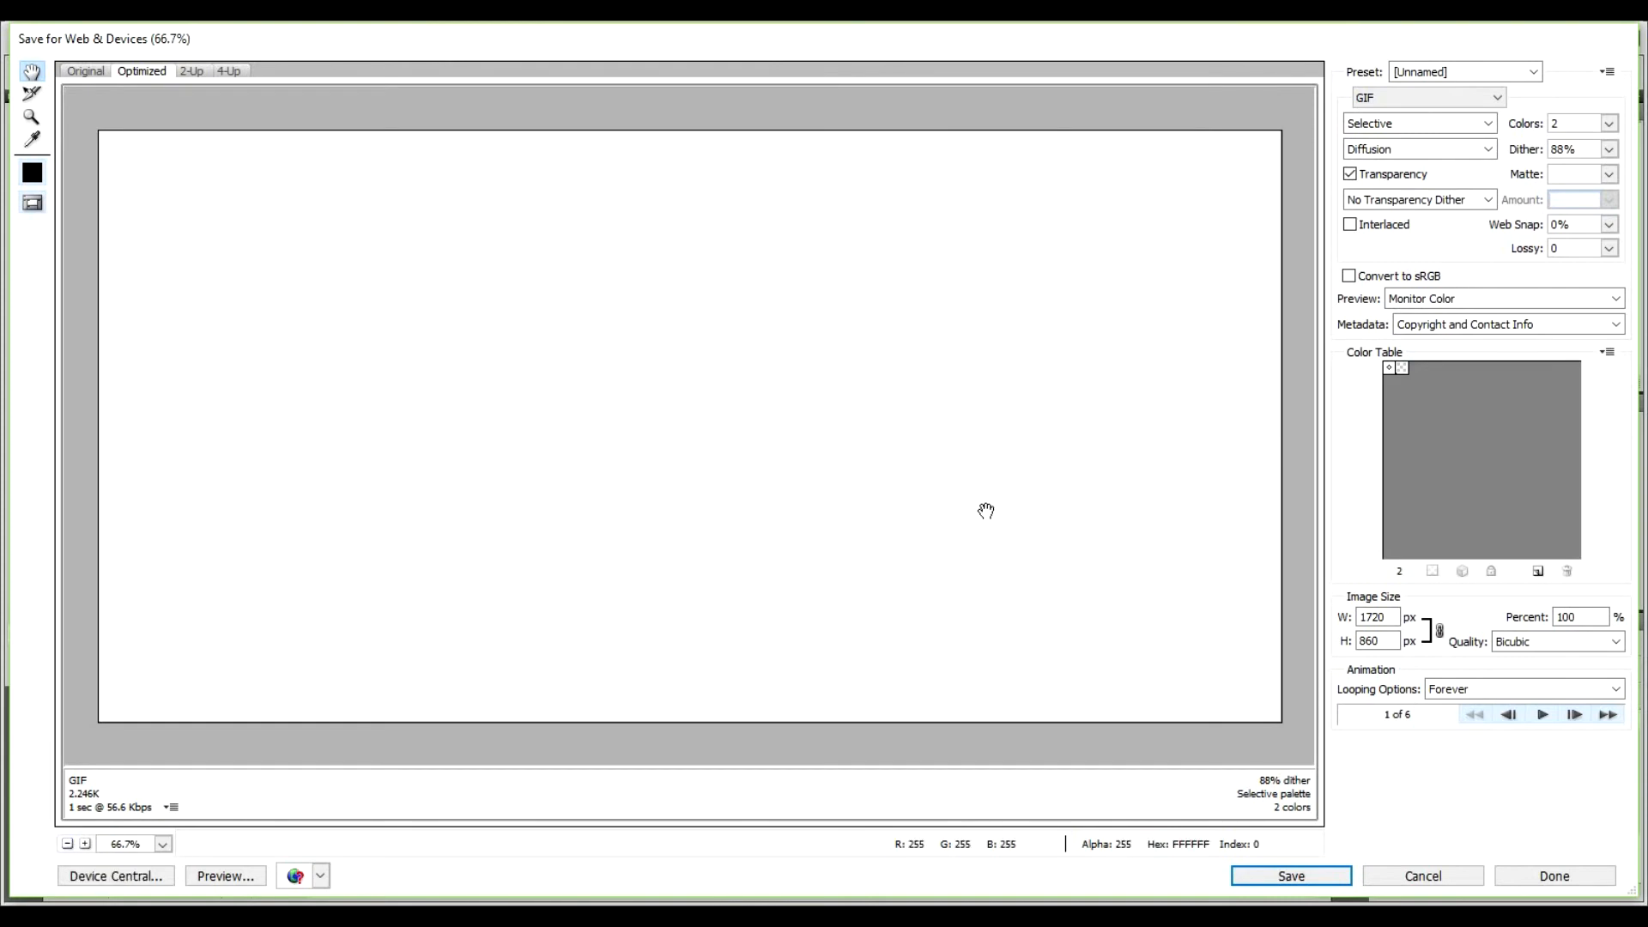
{"action": "left_click", "coordinate": [1605, 127]}
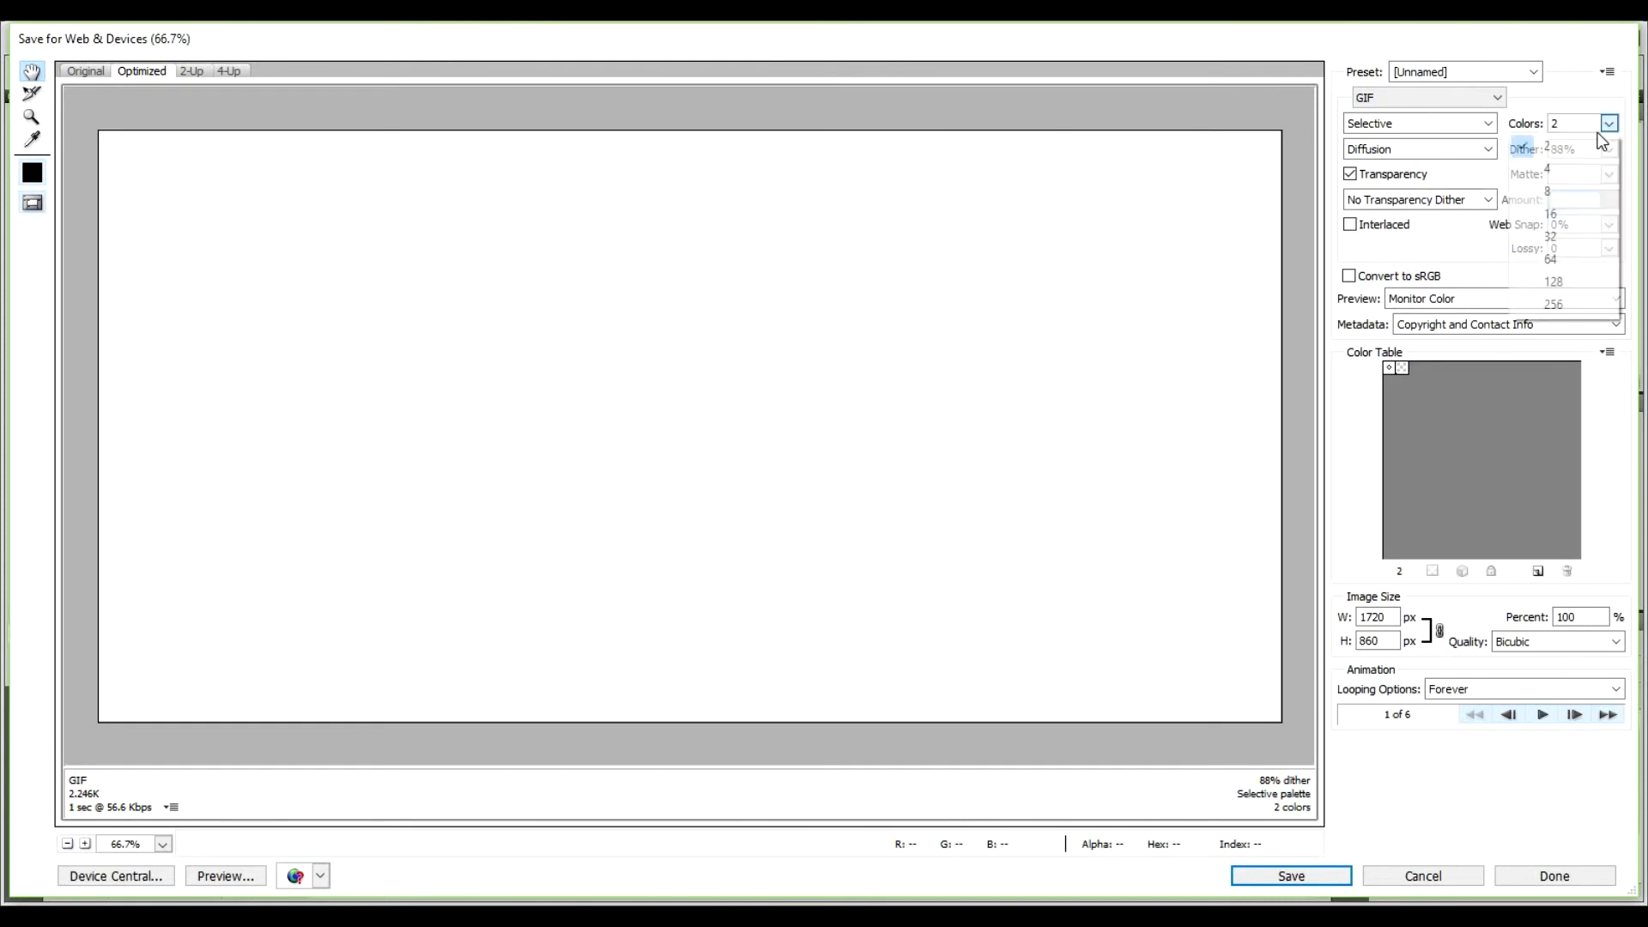
{"action": "left_click", "coordinate": [1569, 169]}
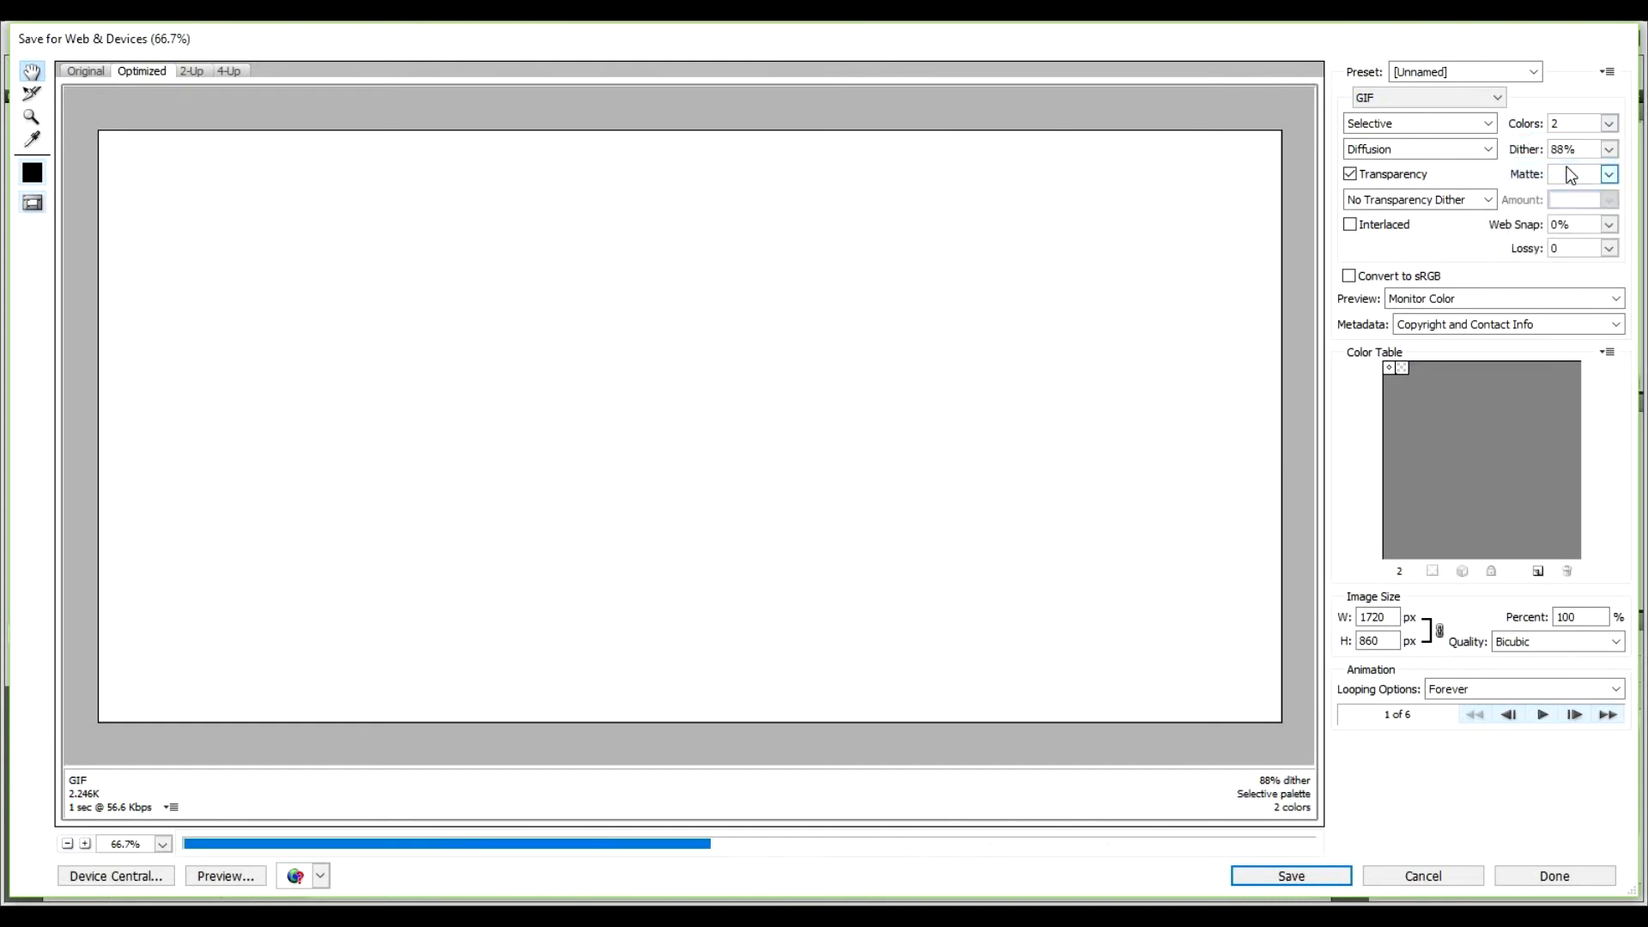
{"action": "left_click", "coordinate": [1618, 128]}
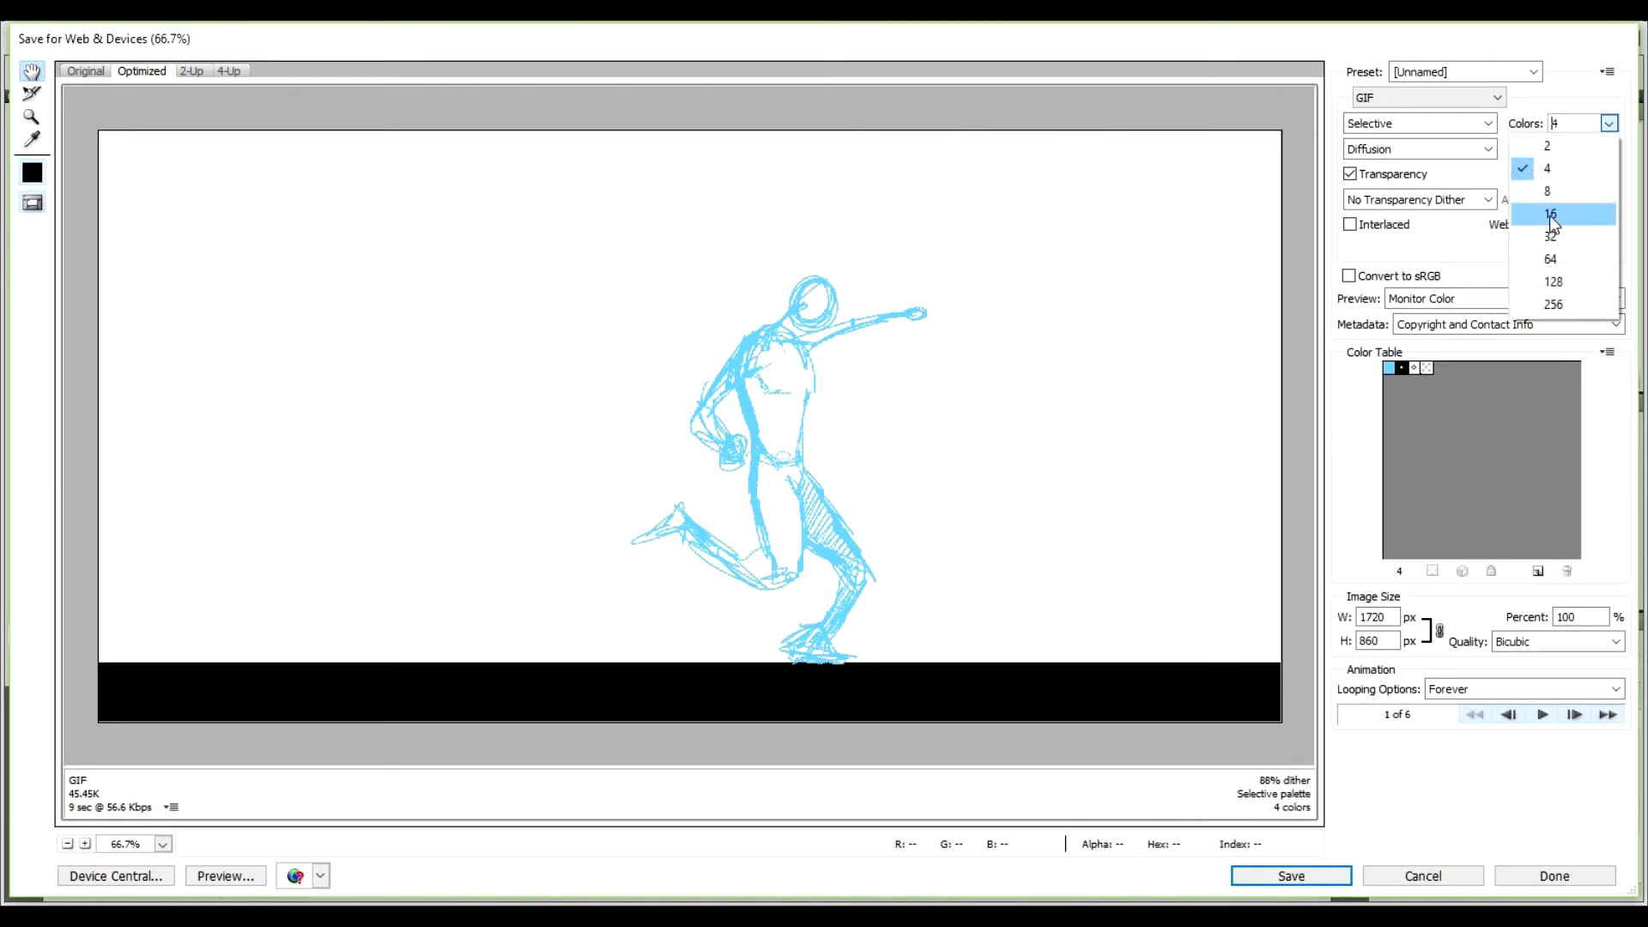
{"action": "left_click", "coordinate": [1555, 220]}
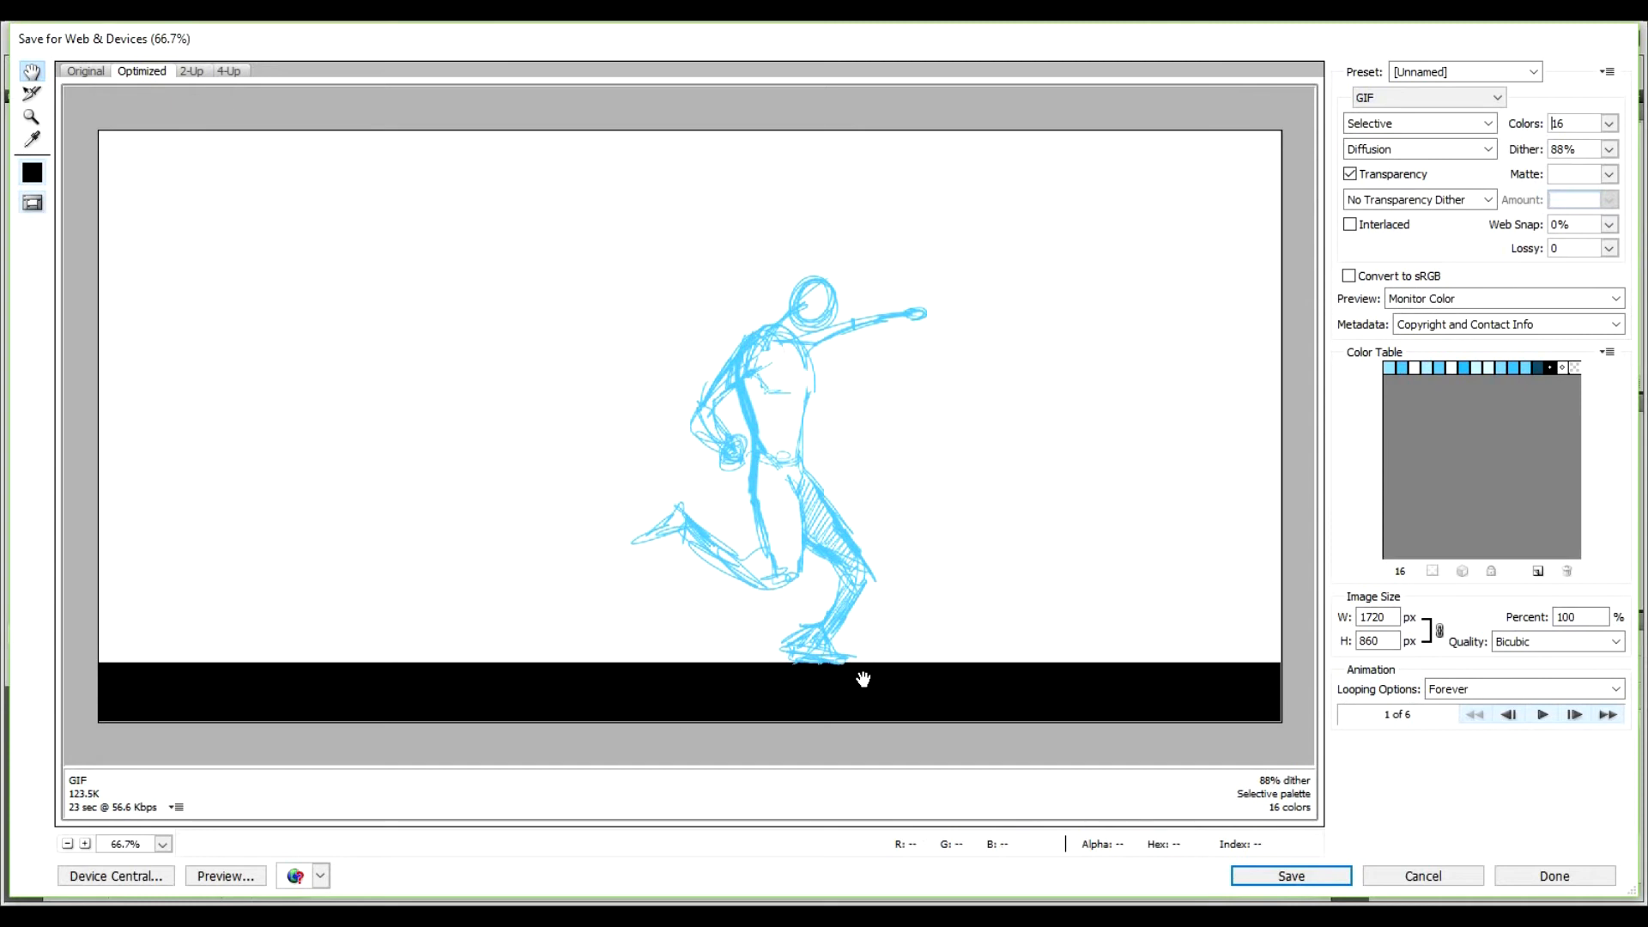
Compare the GIF at 2 and 4 colors once more, and return the palette to 16 colors.
{"action": "left_click", "coordinate": [1611, 125]}
{"action": "left_click", "coordinate": [1611, 125]}
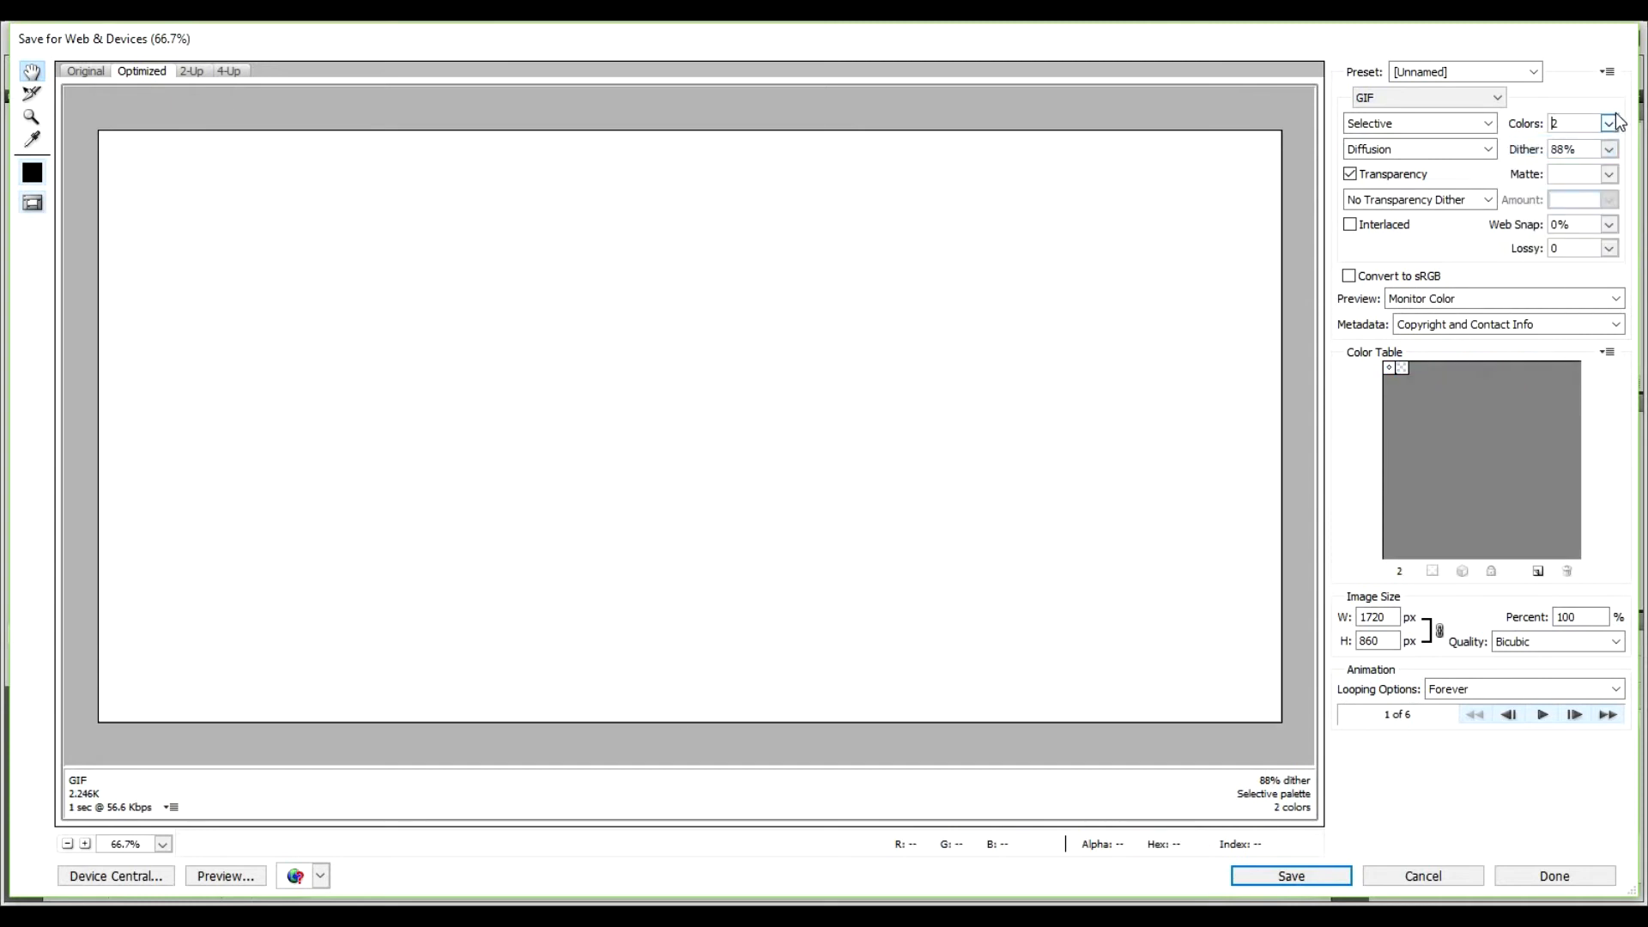
{"action": "left_click", "coordinate": [1610, 125]}
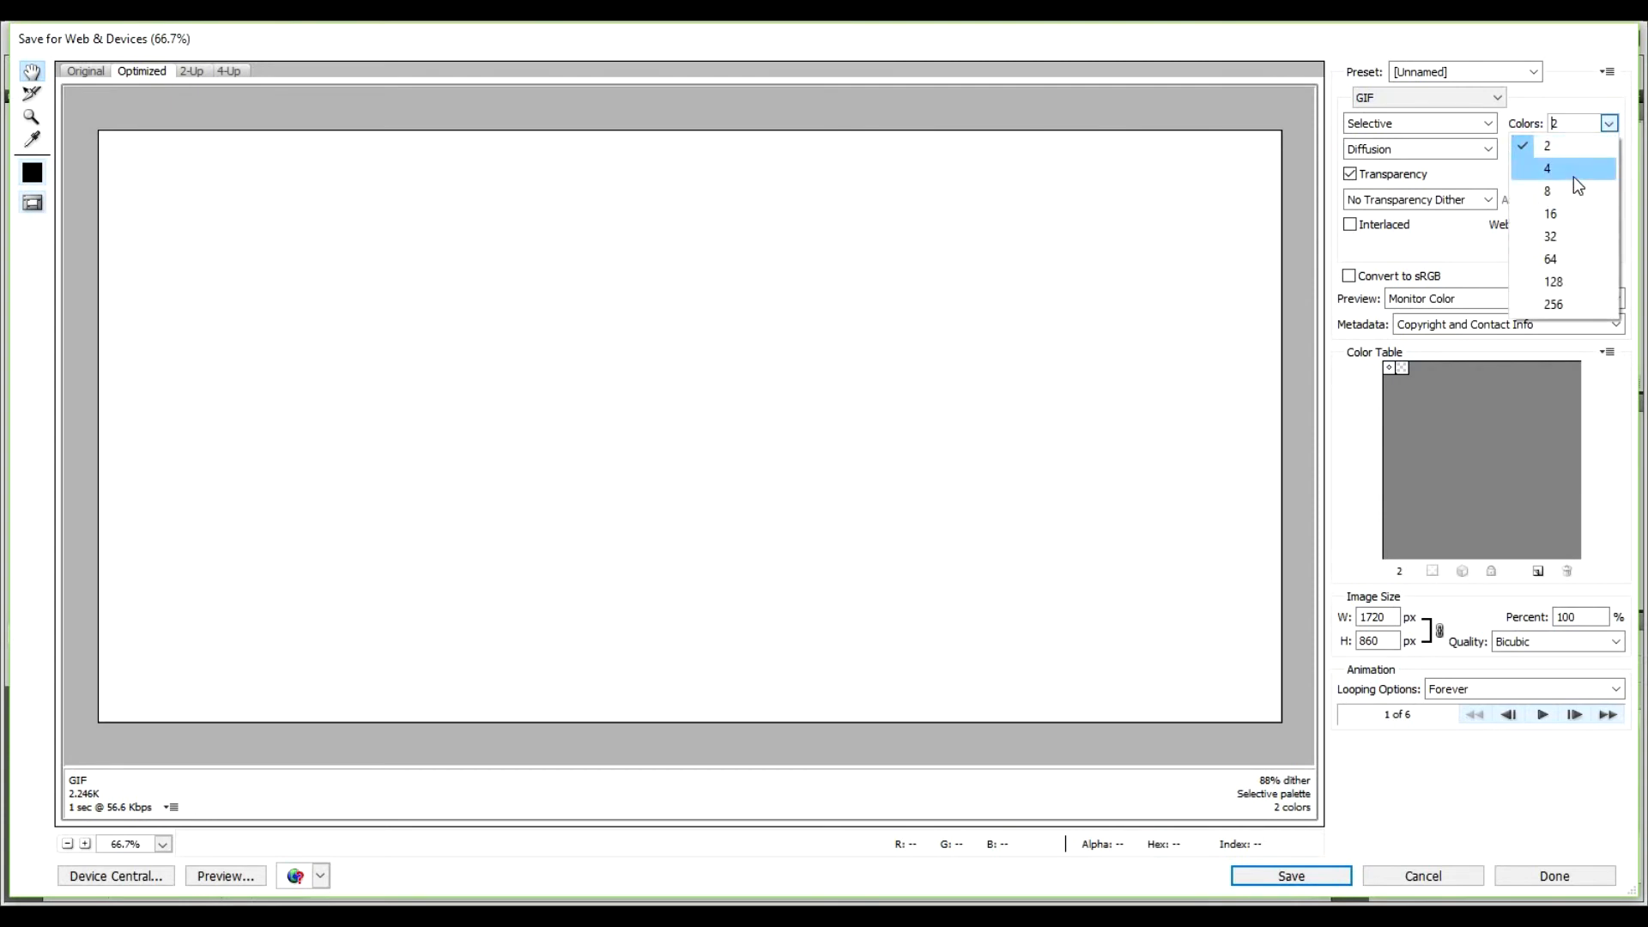
{"action": "left_click", "coordinate": [1603, 168]}
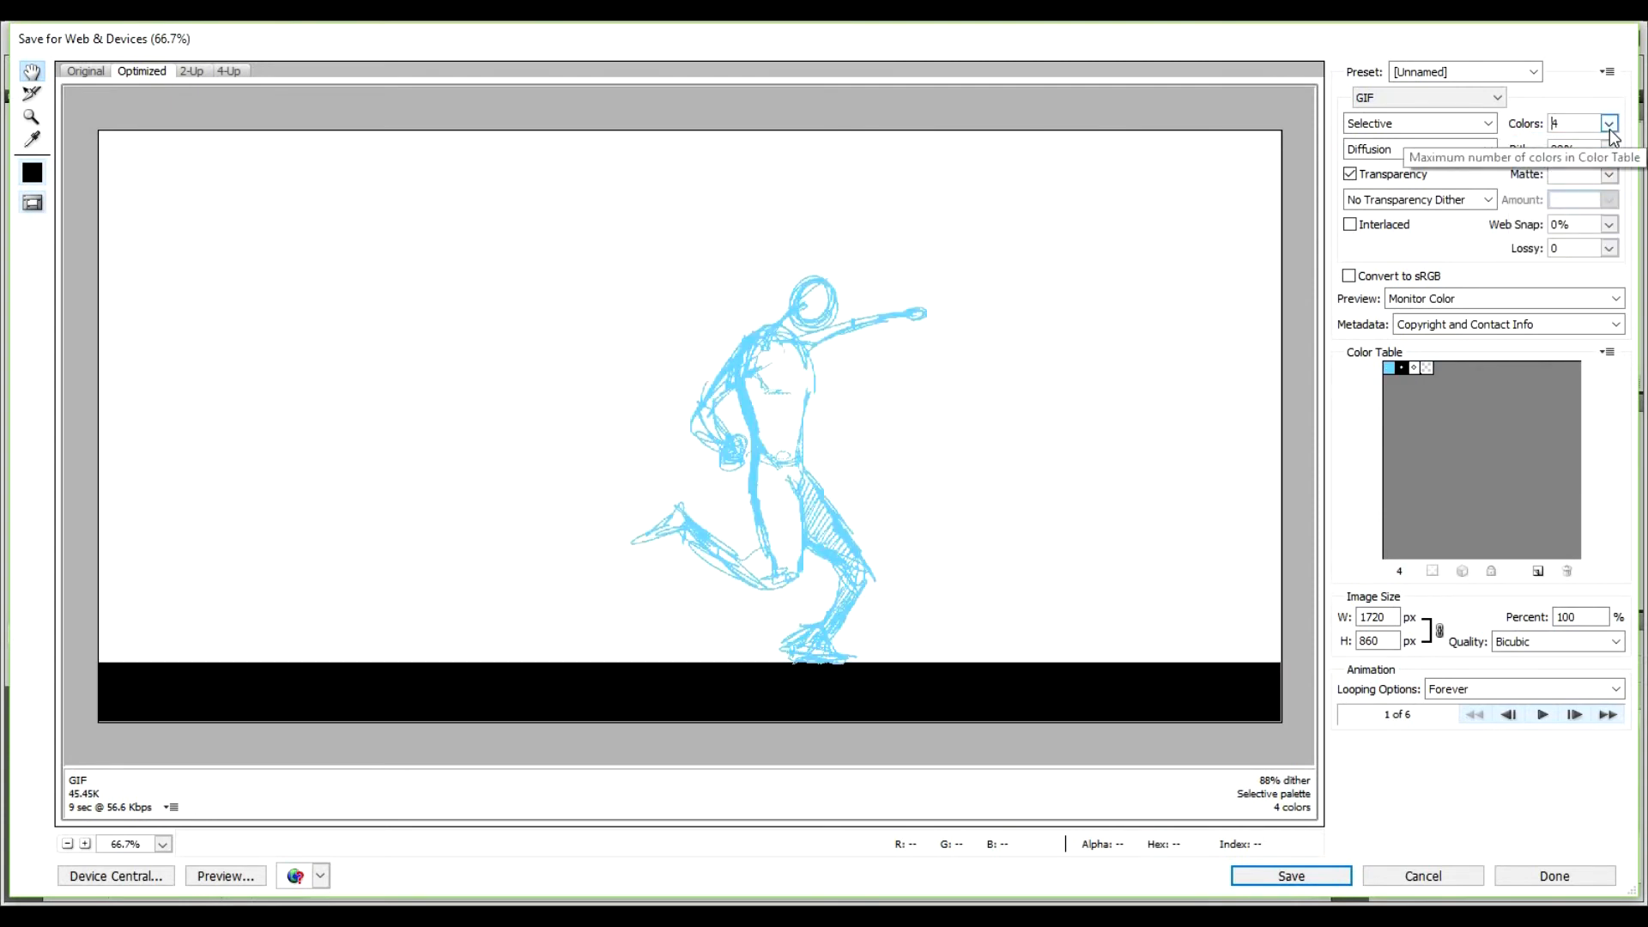
{"action": "left_click", "coordinate": [1610, 124]}
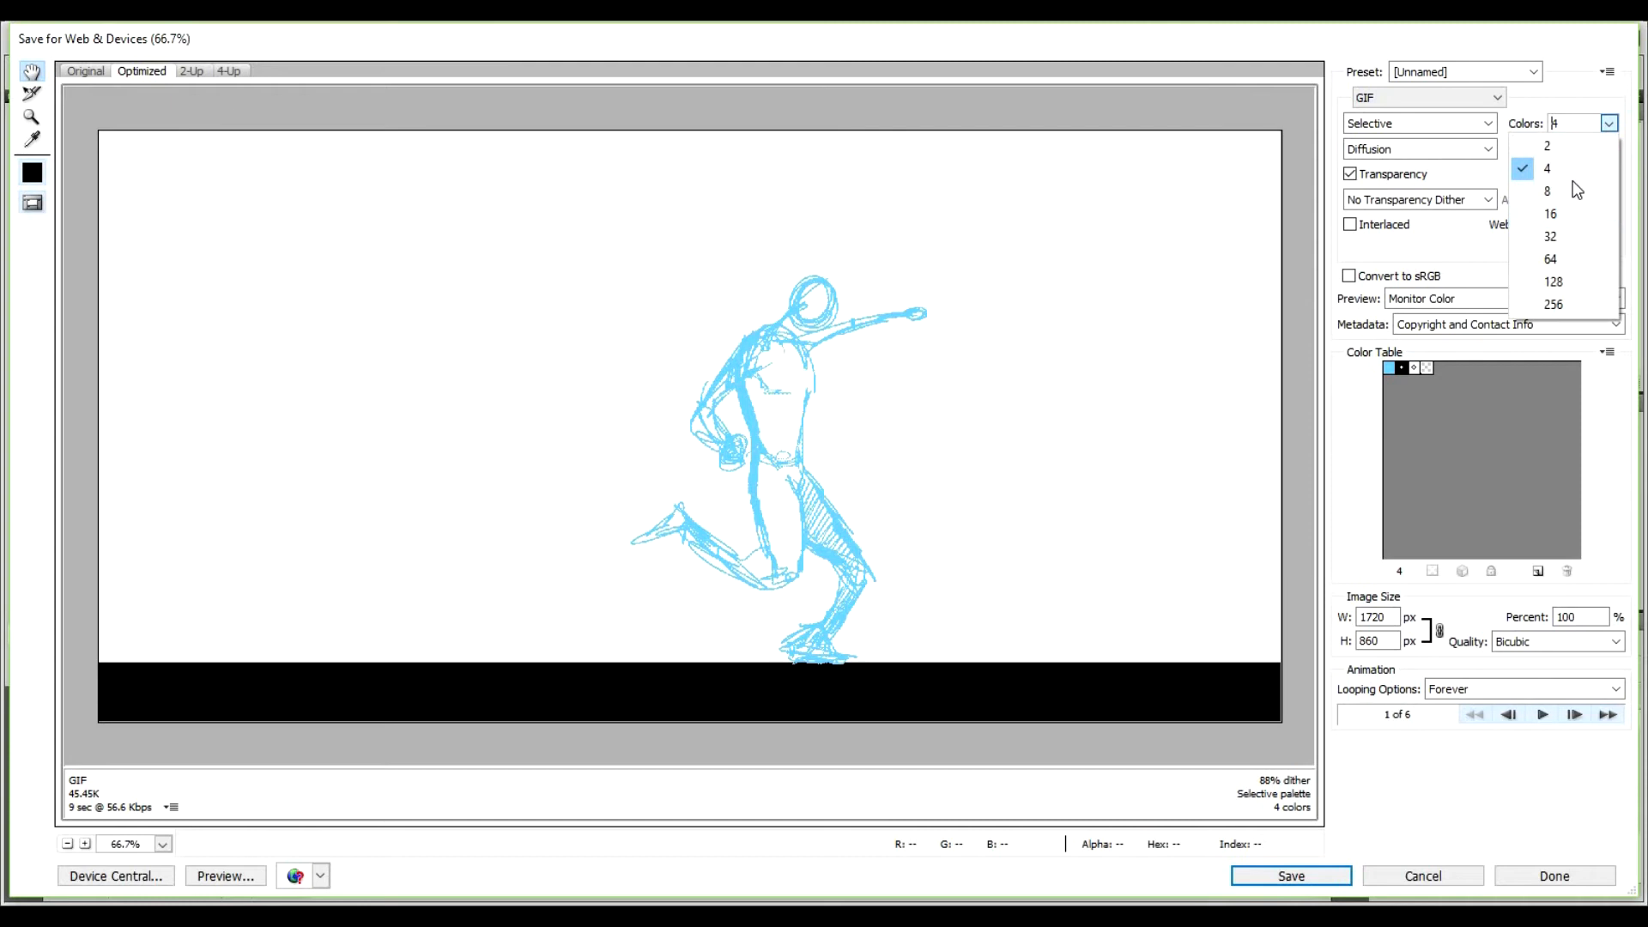
{"action": "left_click", "coordinate": [1567, 213]}
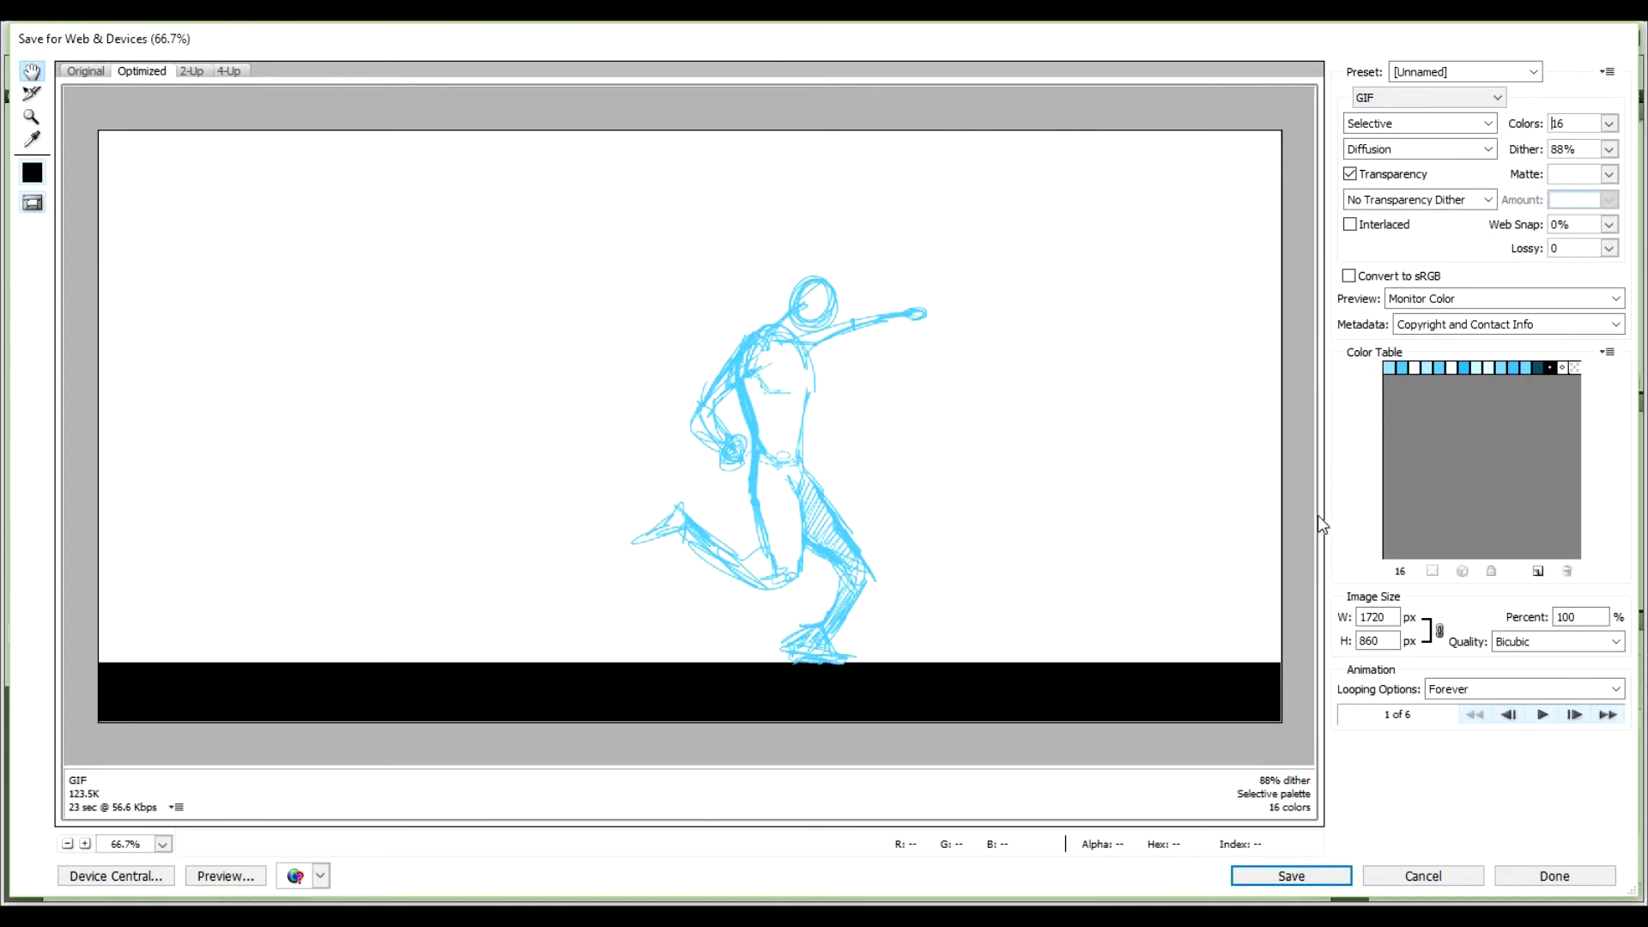
Play and stop the animation in the export preview, and save it as Kick_Ball.gif in the Animation folder under Pictures.
{"action": "left_click", "coordinate": [1539, 712]}
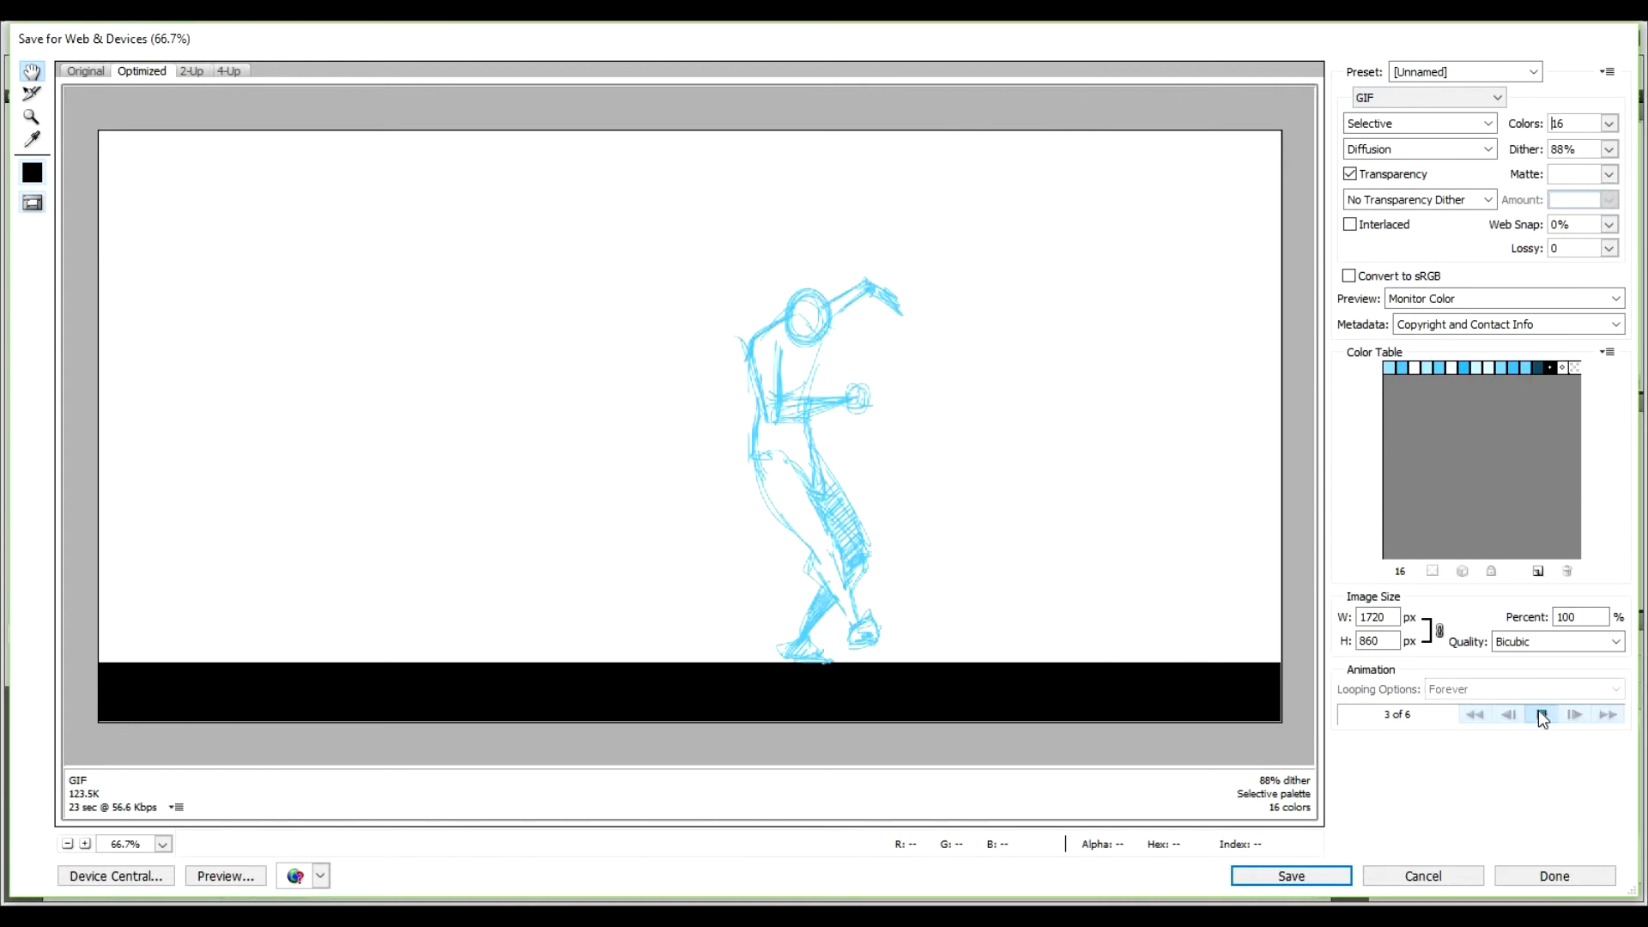
{"action": "left_click", "coordinate": [1541, 714]}
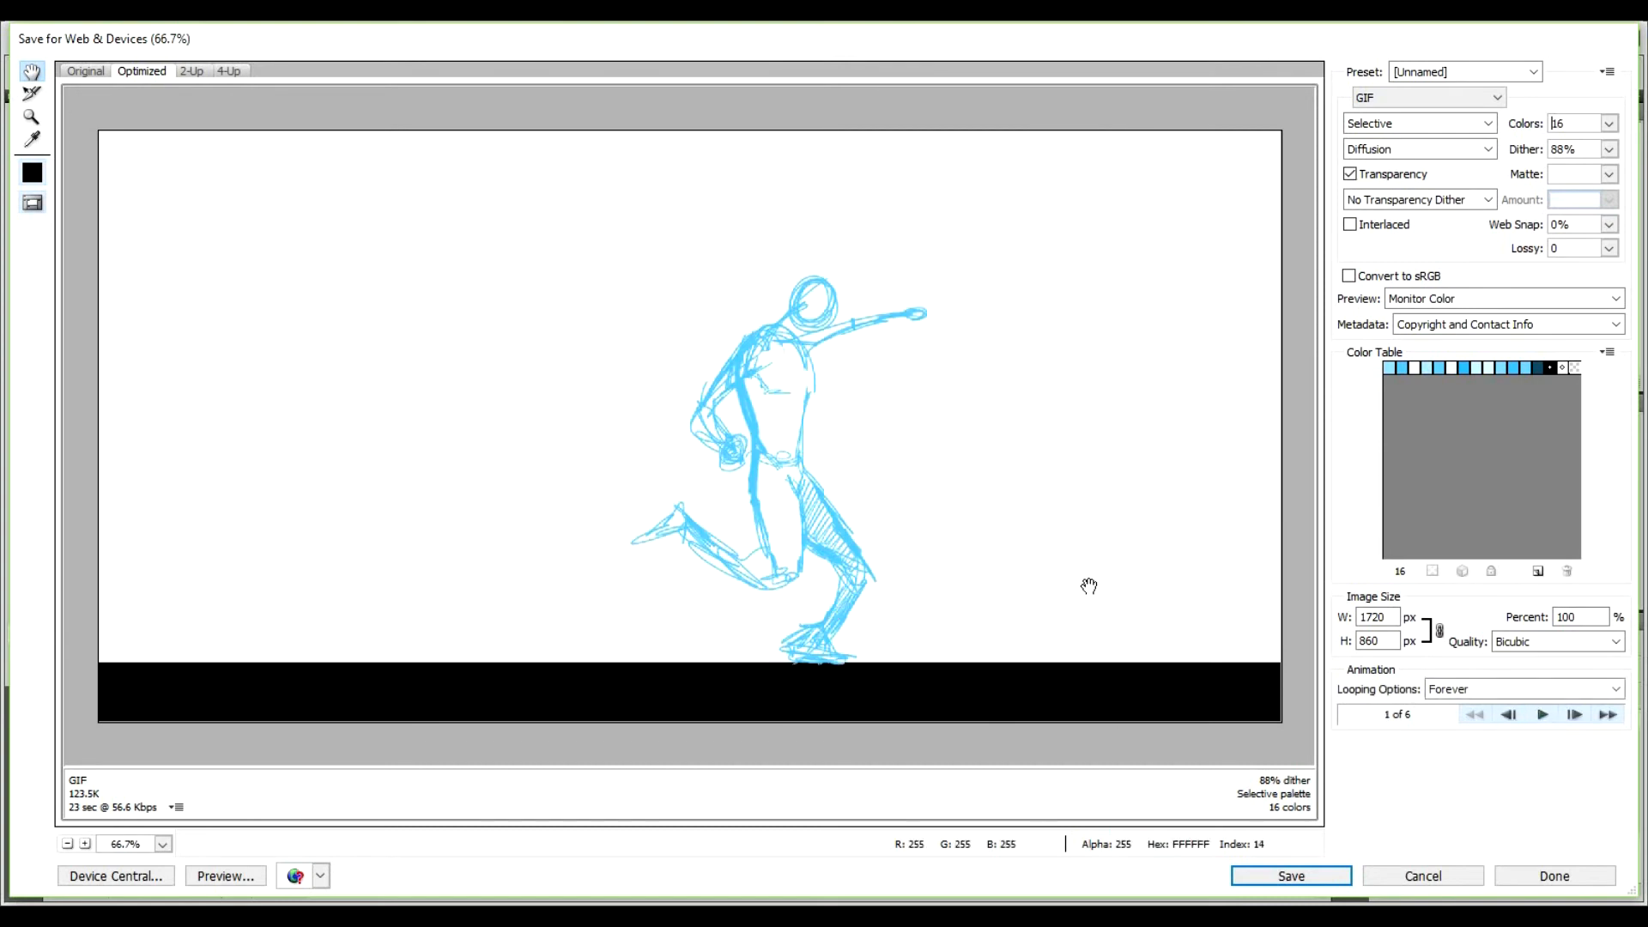
{"action": "left_click", "coordinate": [1259, 878]}
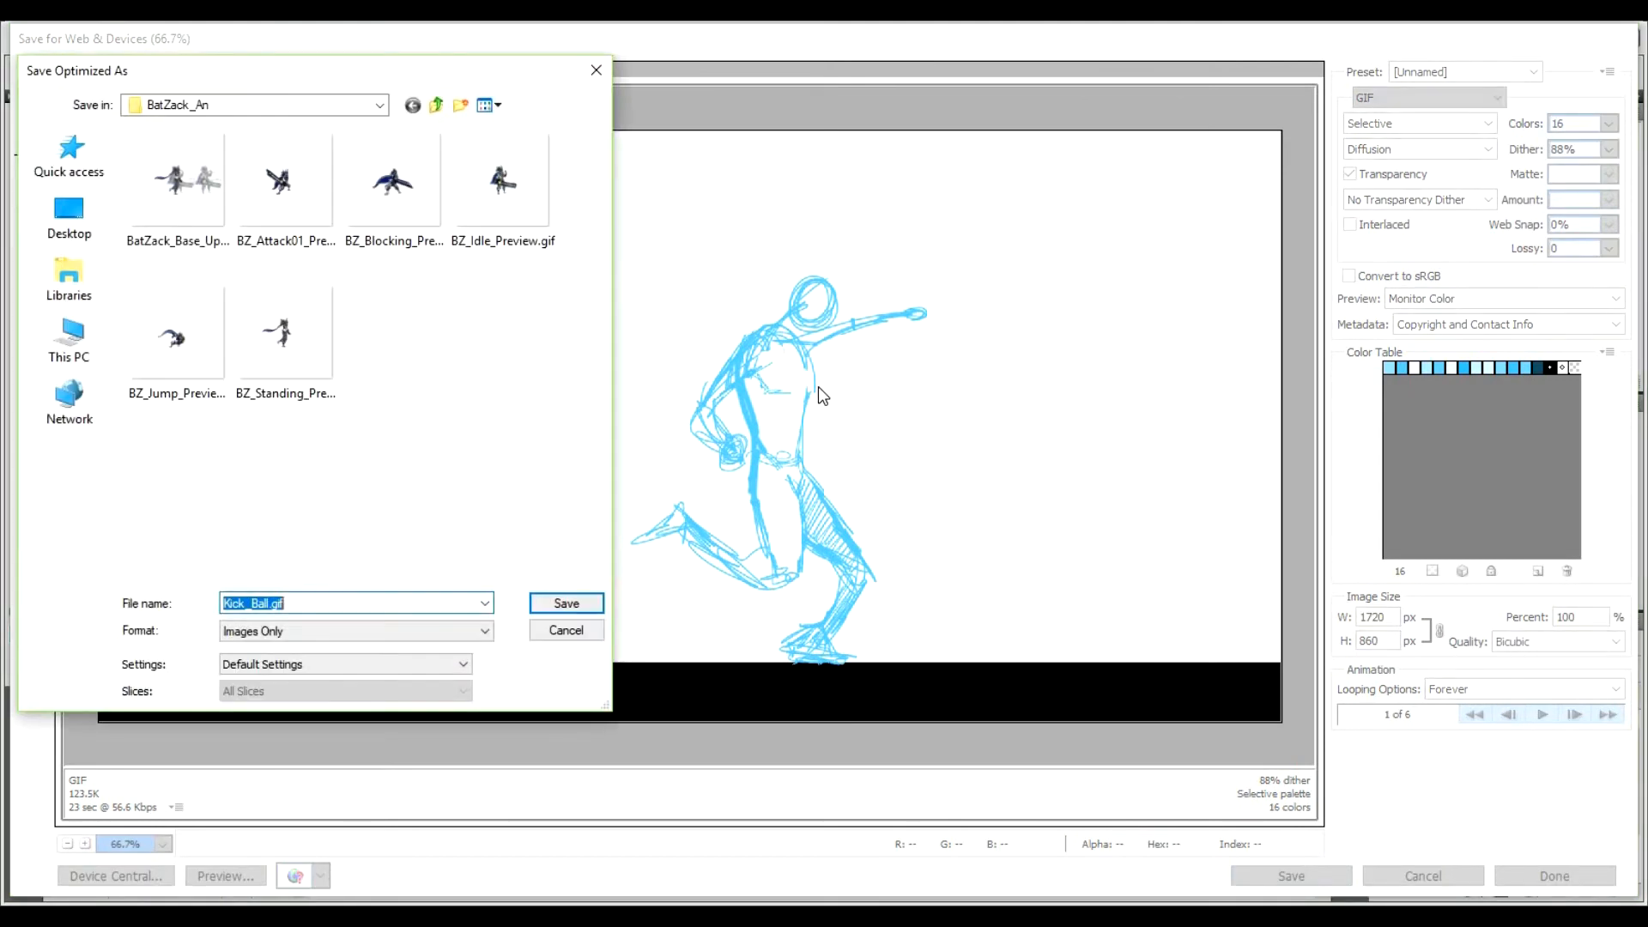
{"action": "left_click", "coordinate": [437, 104]}
{"action": "left_click", "coordinate": [437, 107]}
{"action": "left_click", "coordinate": [437, 105]}
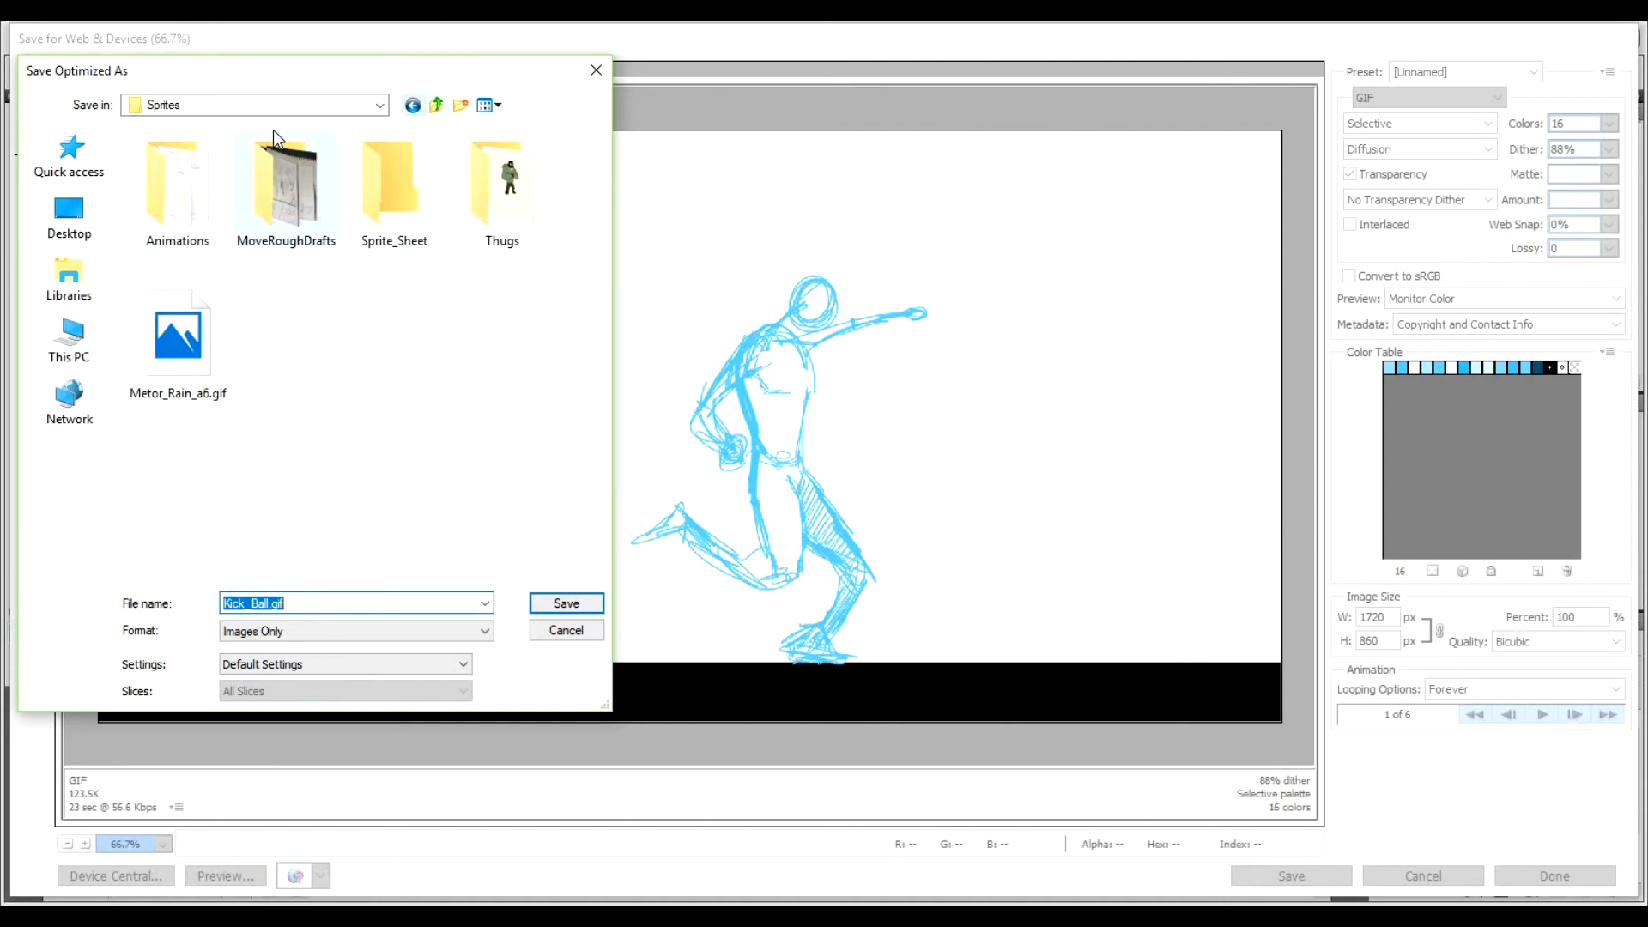
{"action": "left_click", "coordinate": [437, 104]}
{"action": "left_click", "coordinate": [437, 105]}
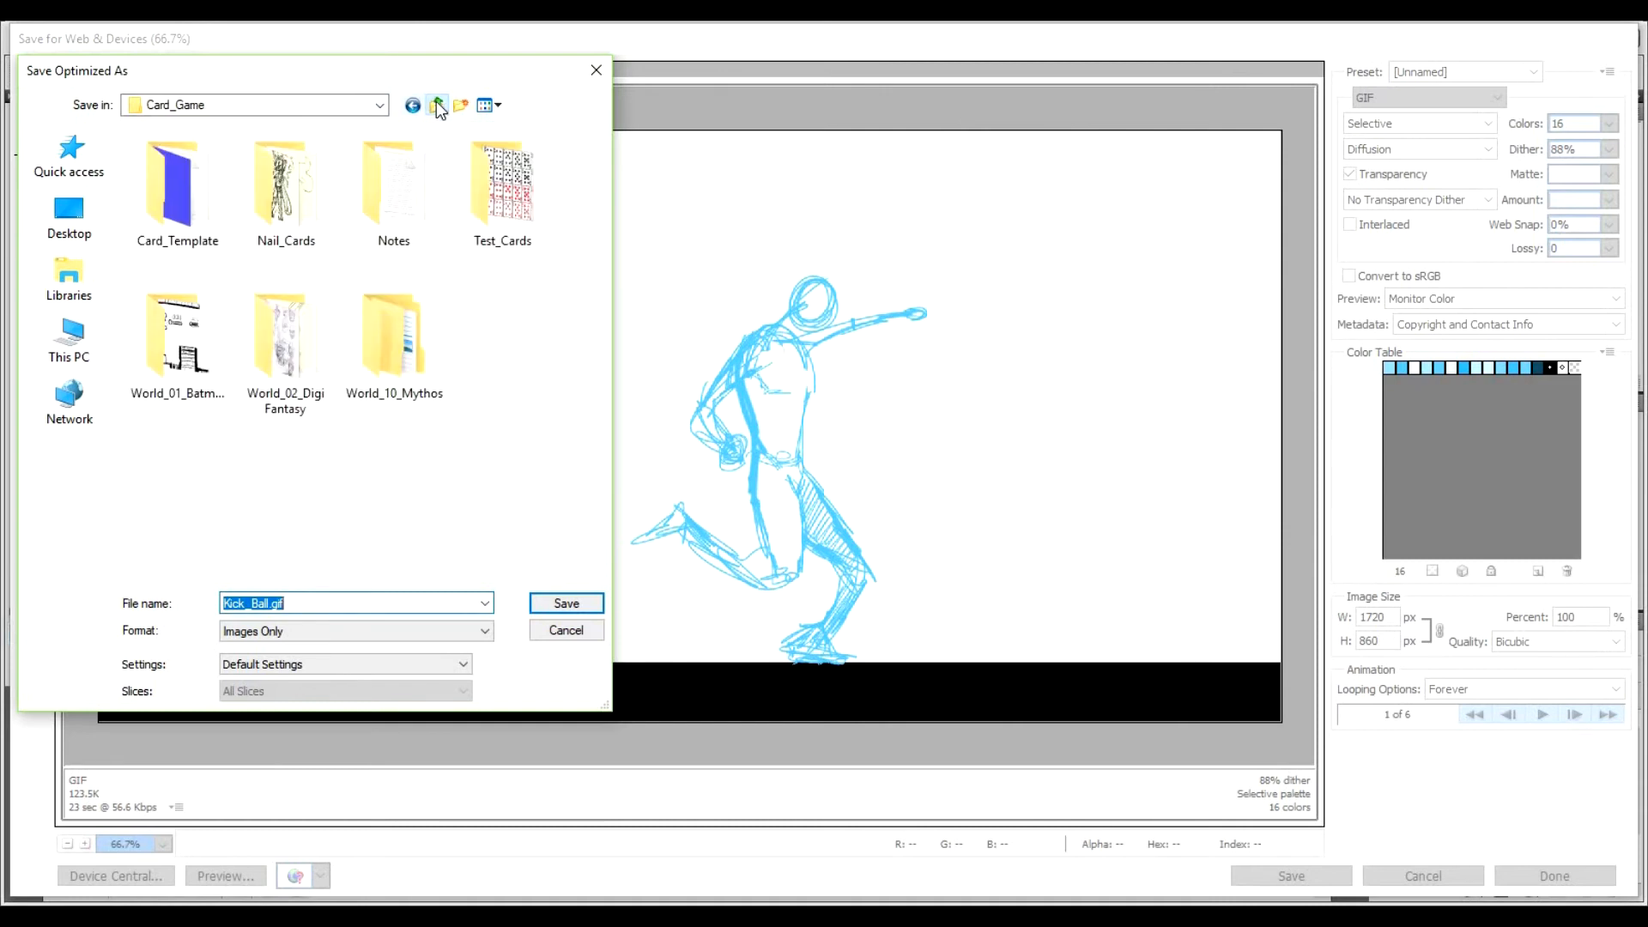
{"action": "left_click", "coordinate": [437, 104]}
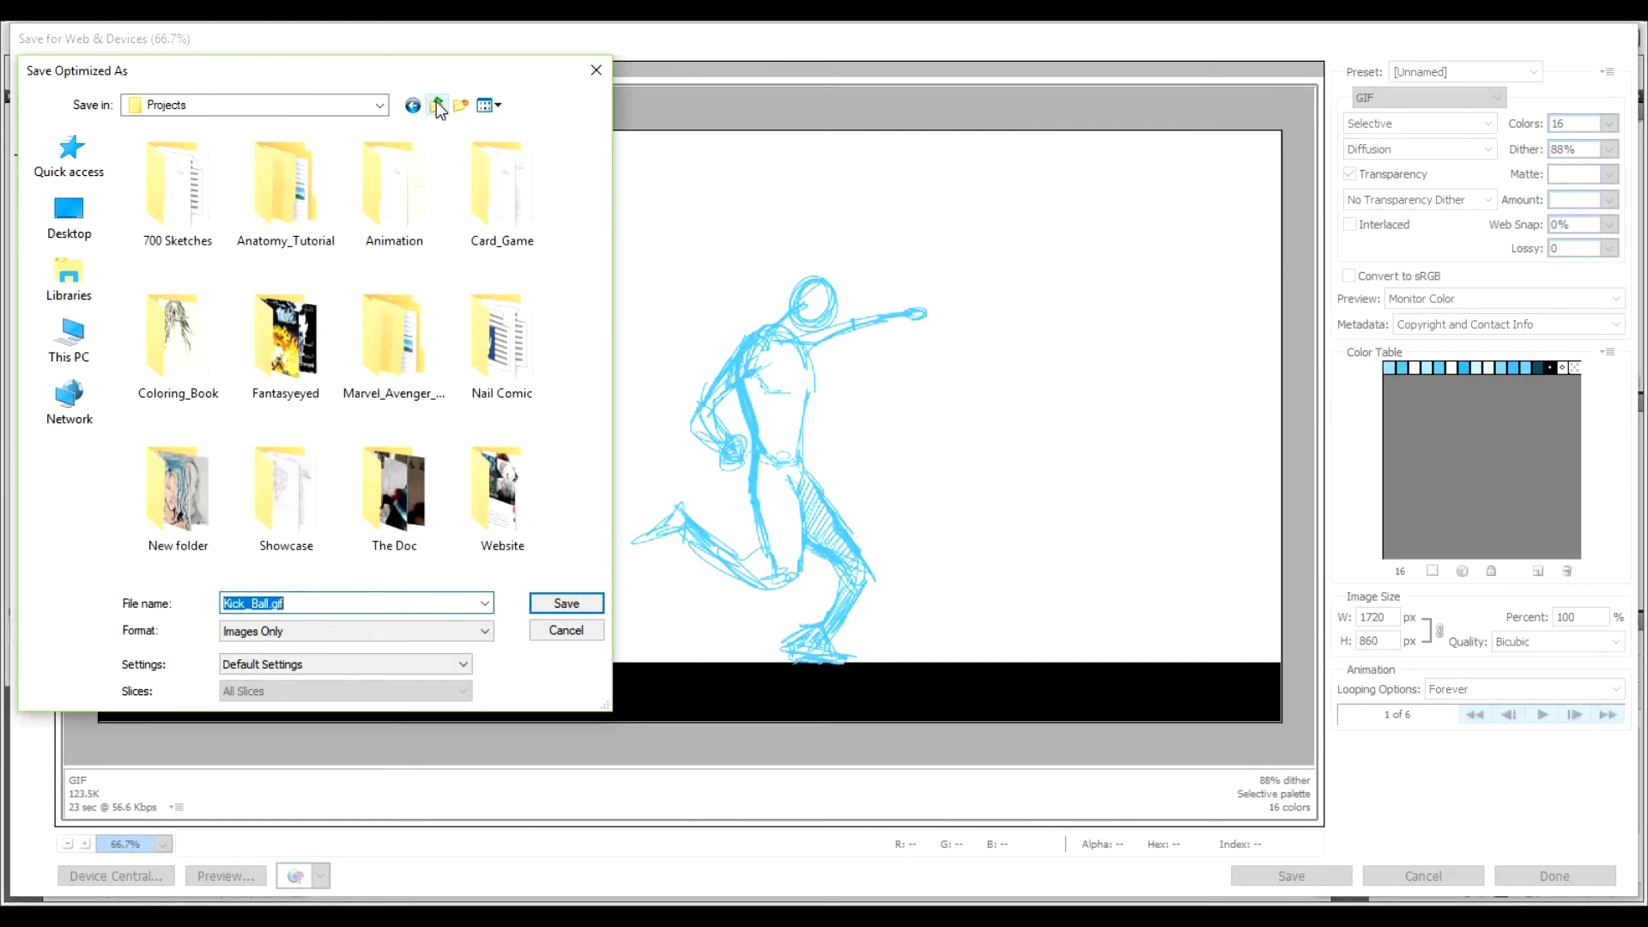
{"action": "left_click", "coordinate": [437, 104]}
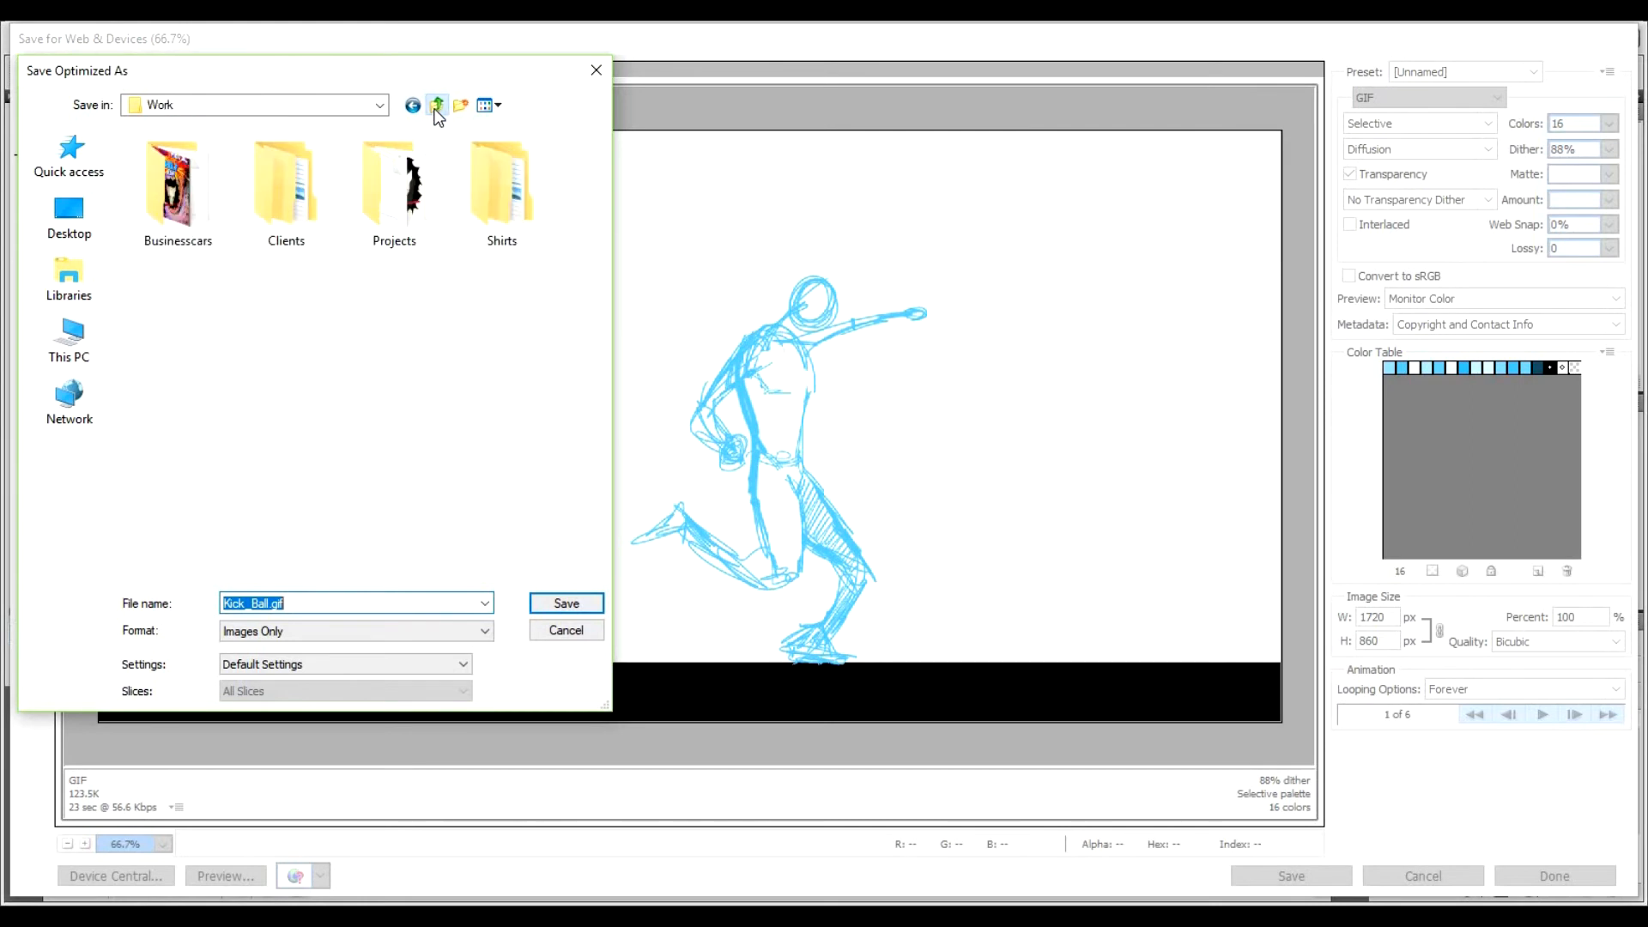
{"action": "left_click", "coordinate": [437, 105]}
{"action": "double_click", "coordinate": [291, 176]}
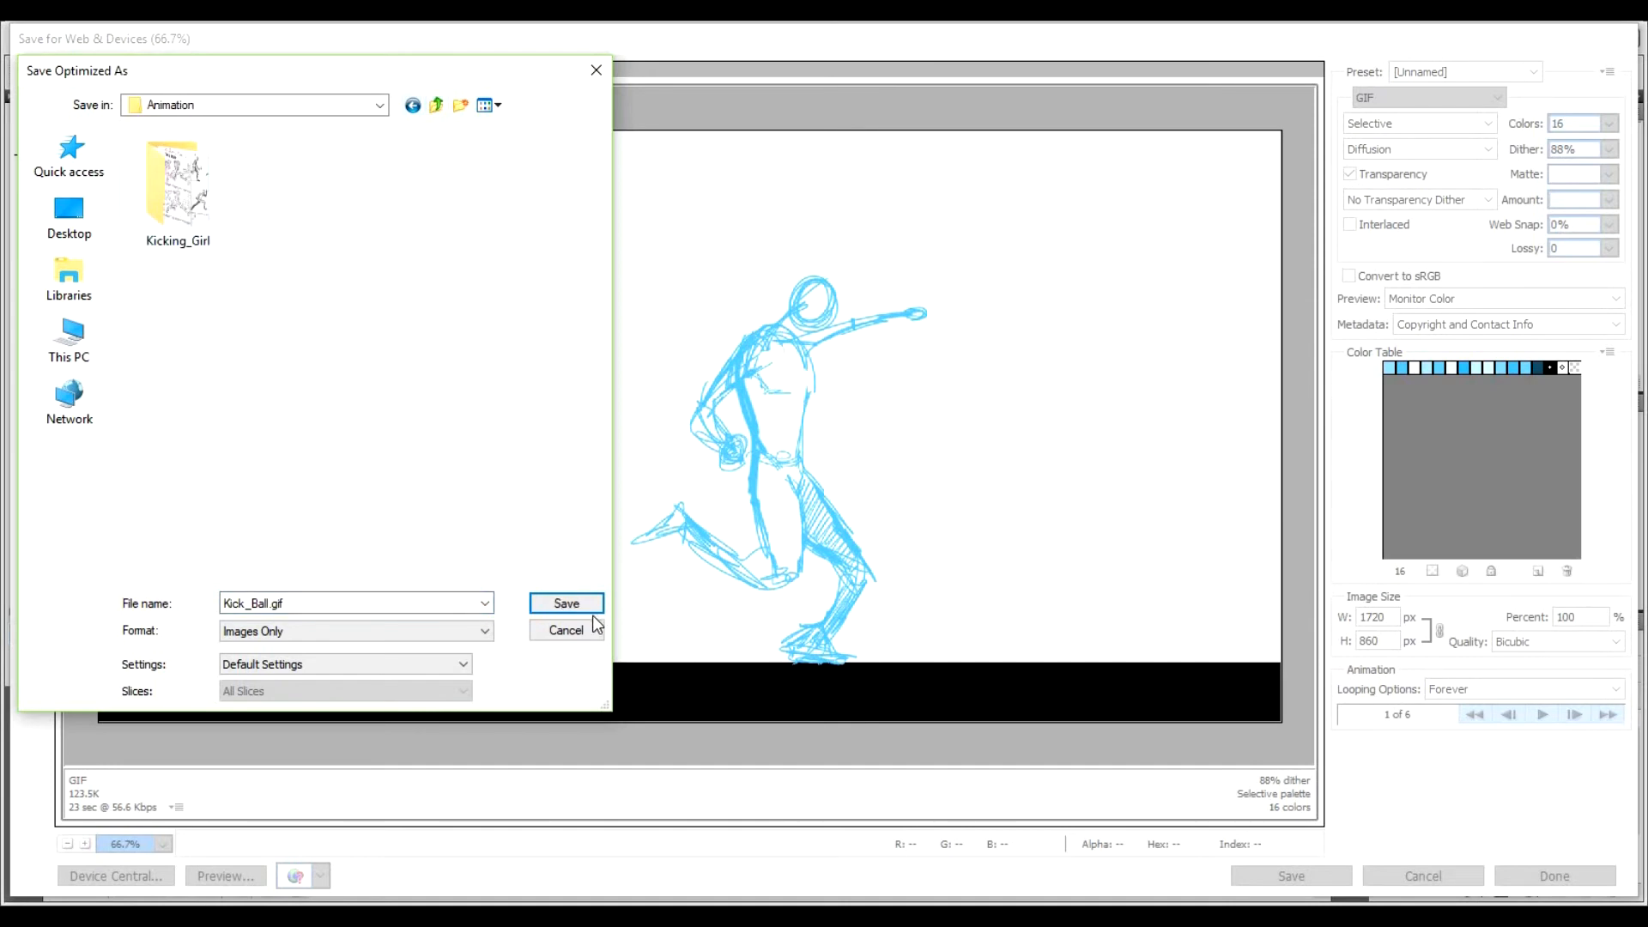
{"action": "left_click", "coordinate": [565, 604]}
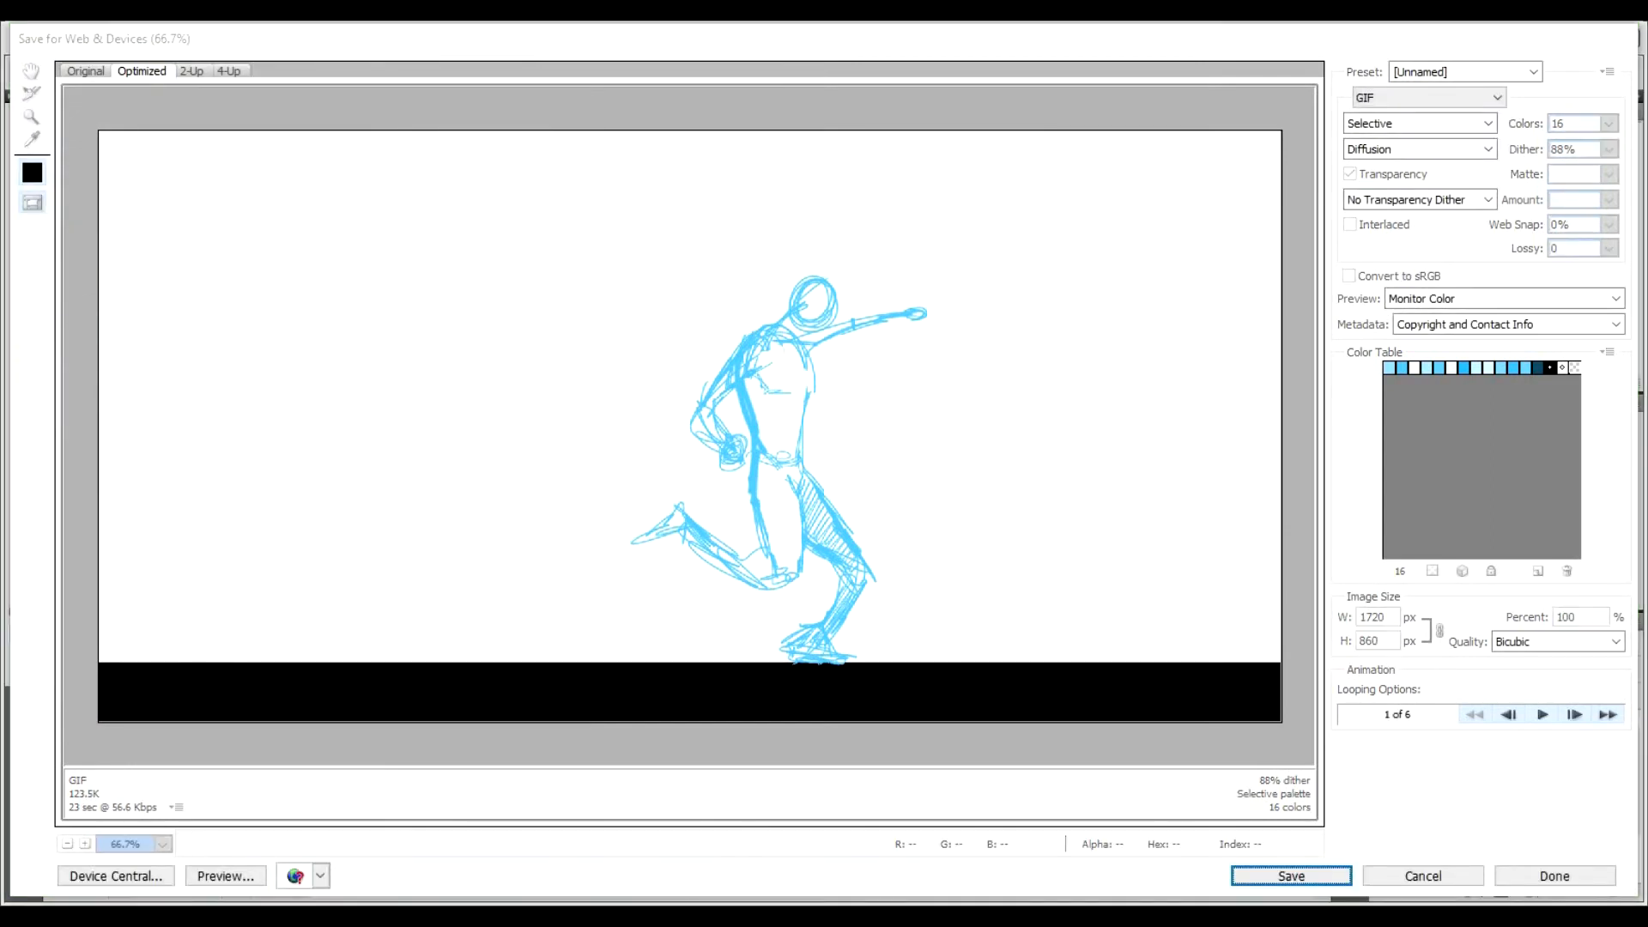
Switch to File Explorer, open Kick_Ball.gif from the Animation folder to watch the kick, close it and return to Photoshop.
{"action": "key", "text": "alt+Tab"}
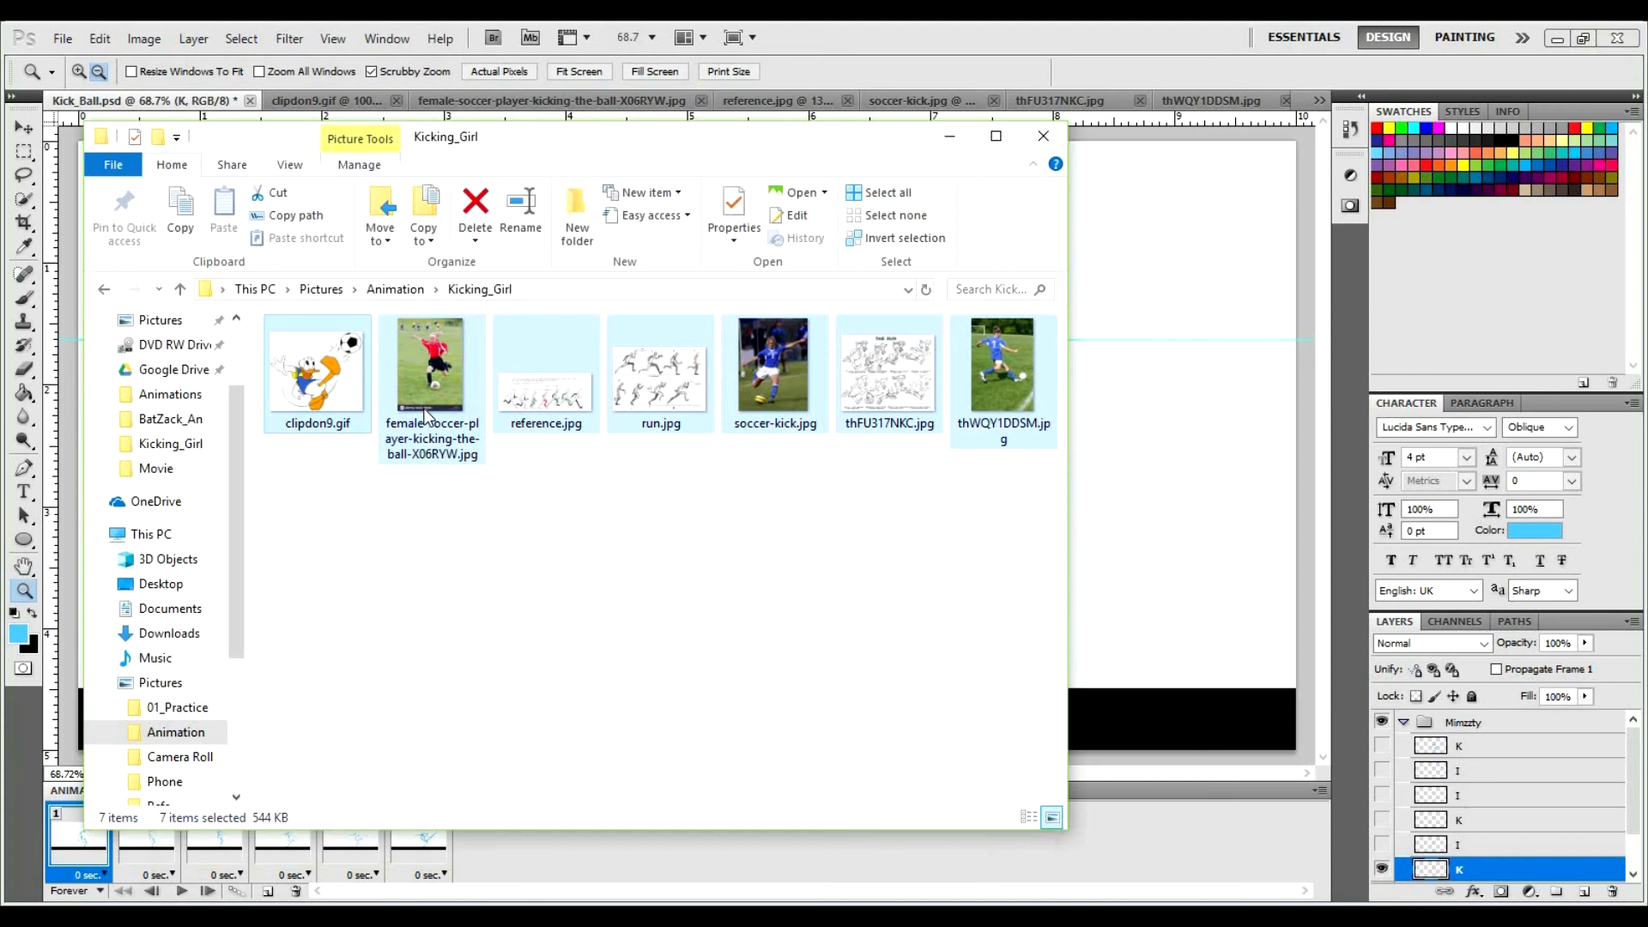
{"action": "left_click", "coordinate": [176, 732]}
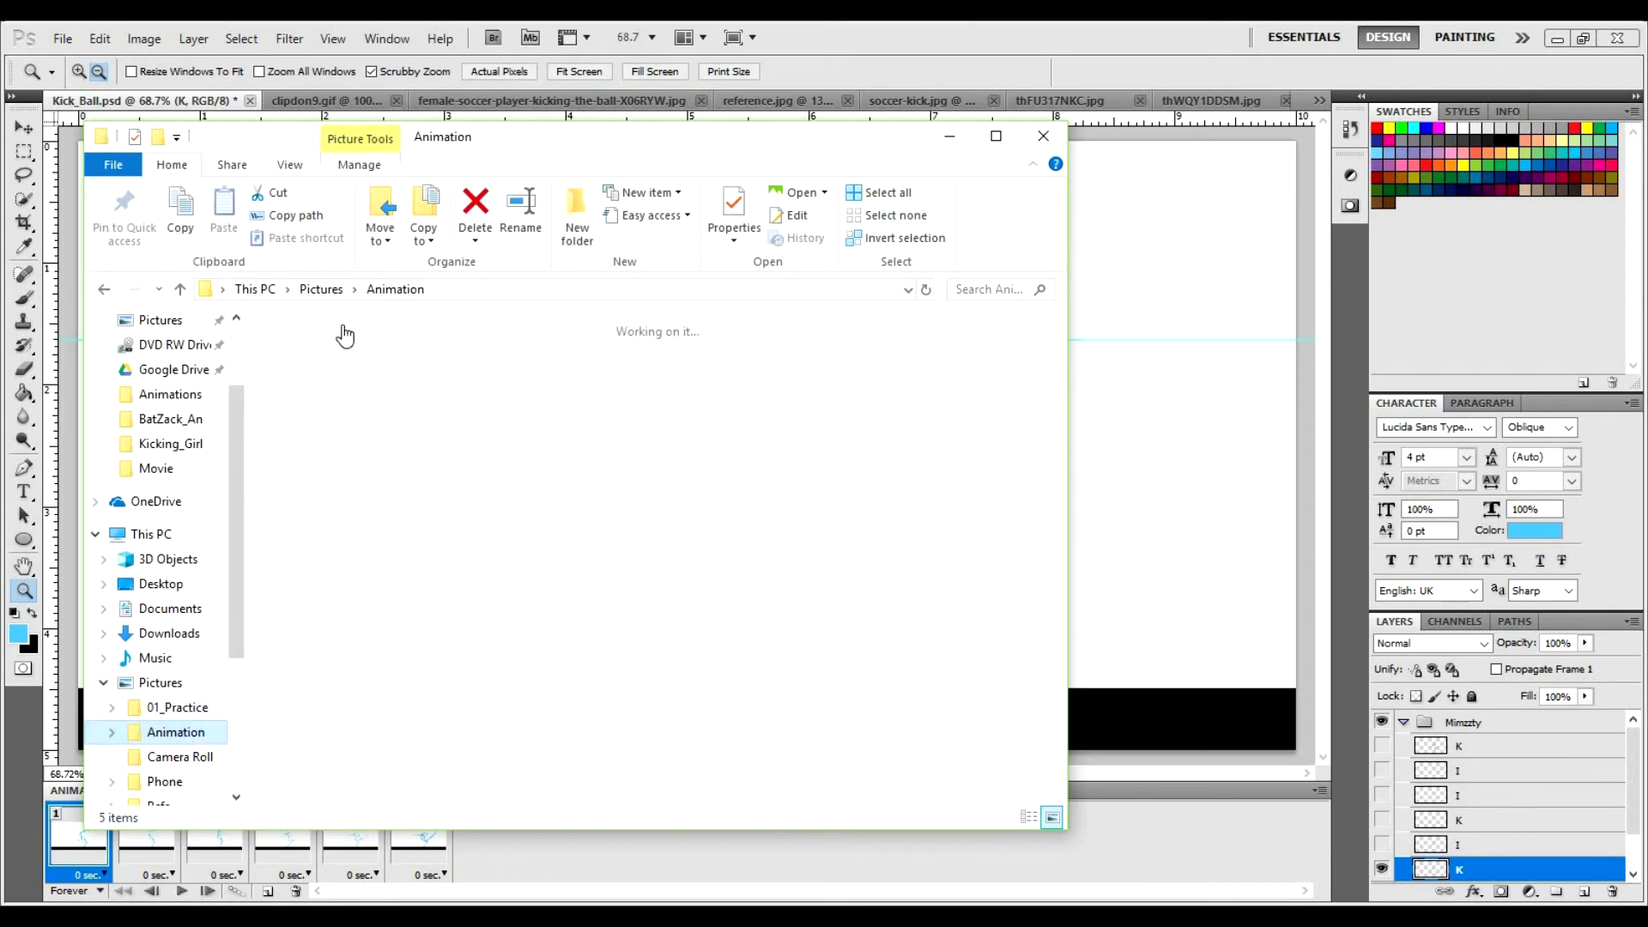
{"action": "left_click", "coordinate": [566, 382]}
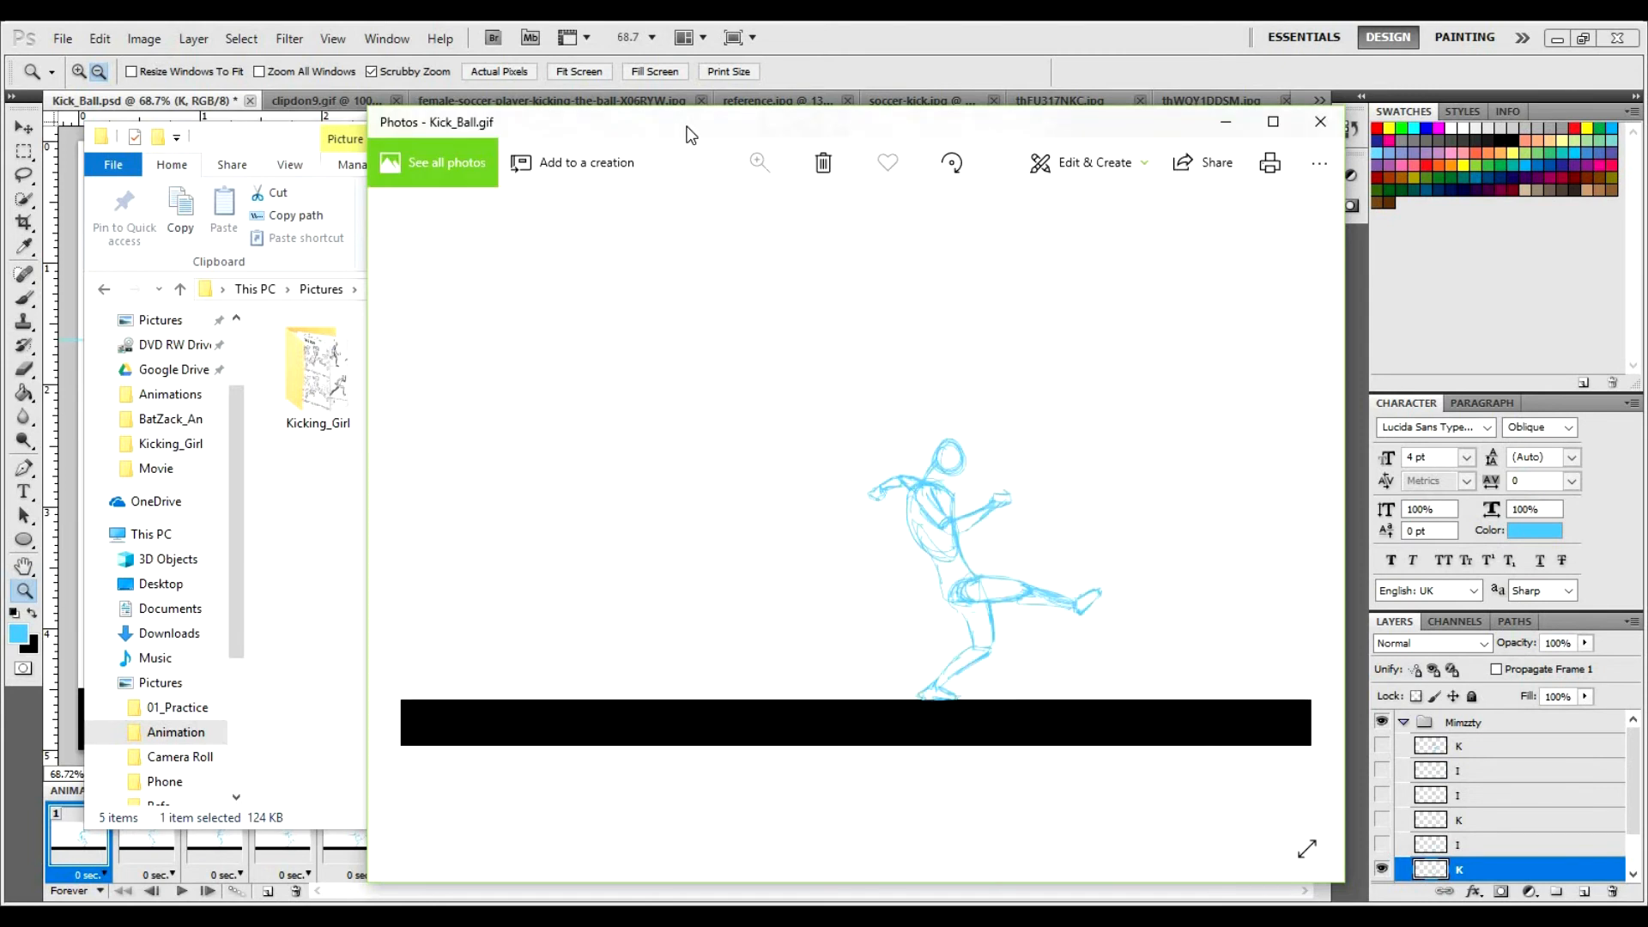
{"action": "left_click", "coordinate": [1321, 127]}
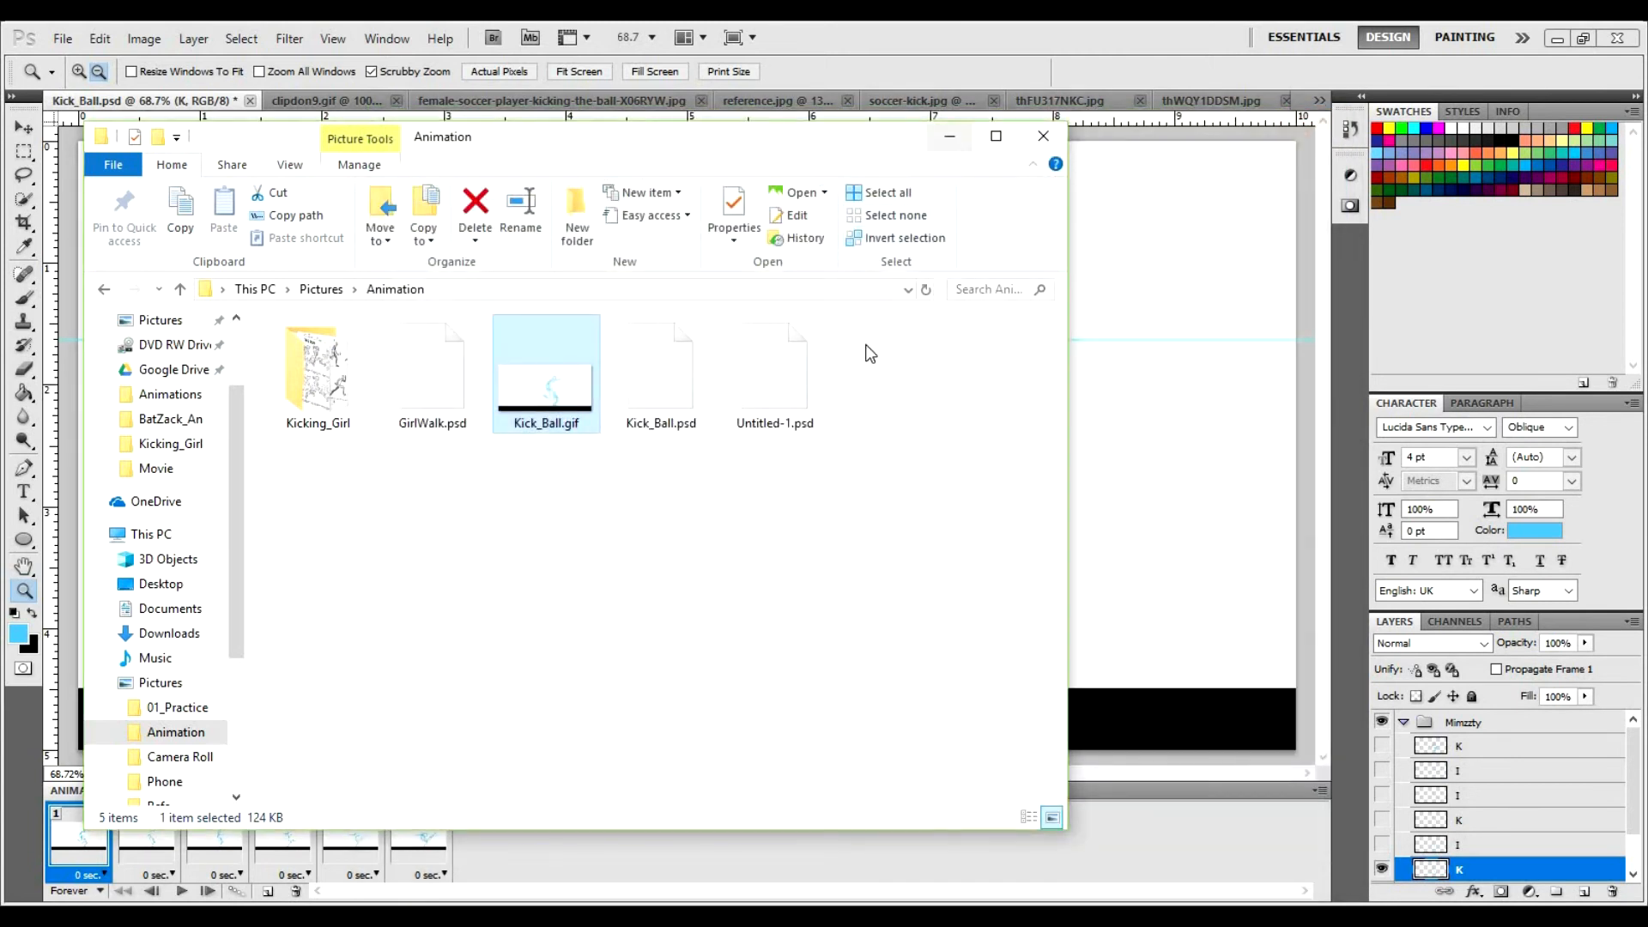
{"action": "key", "text": "alt+Tab"}
Step through animation frames 2, 3, 5 and 6 to review the poses, and return to frame 1.
{"action": "left_click", "coordinate": [168, 834]}
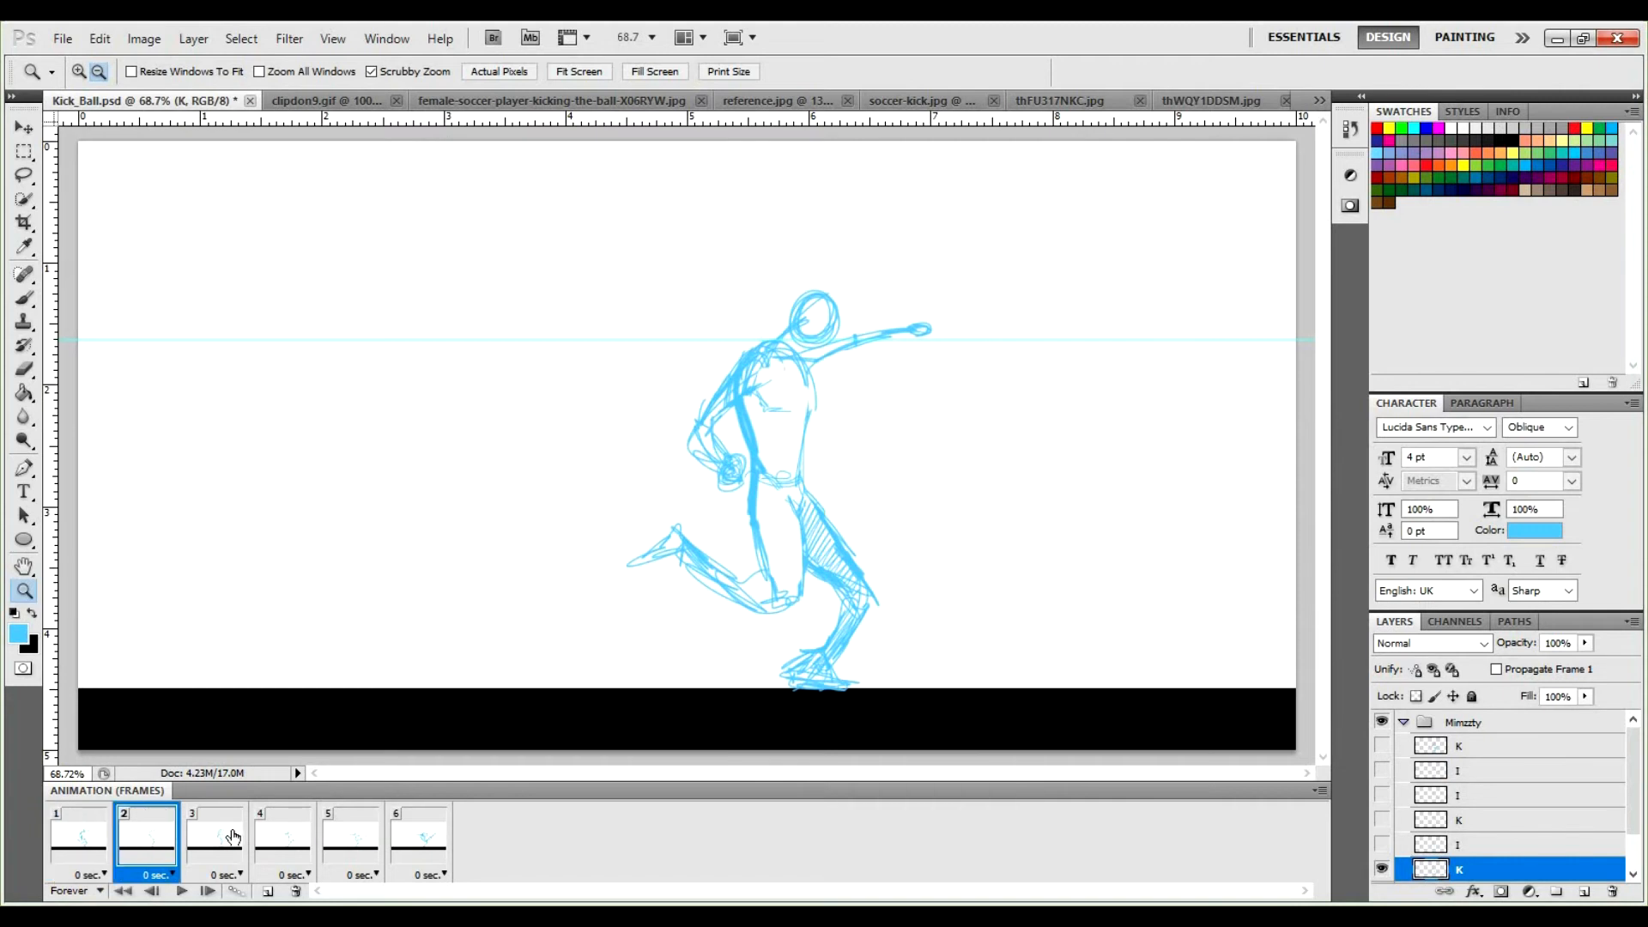
{"action": "left_click", "coordinate": [230, 836]}
{"action": "left_click", "coordinate": [343, 839]}
{"action": "left_click", "coordinate": [405, 839]}
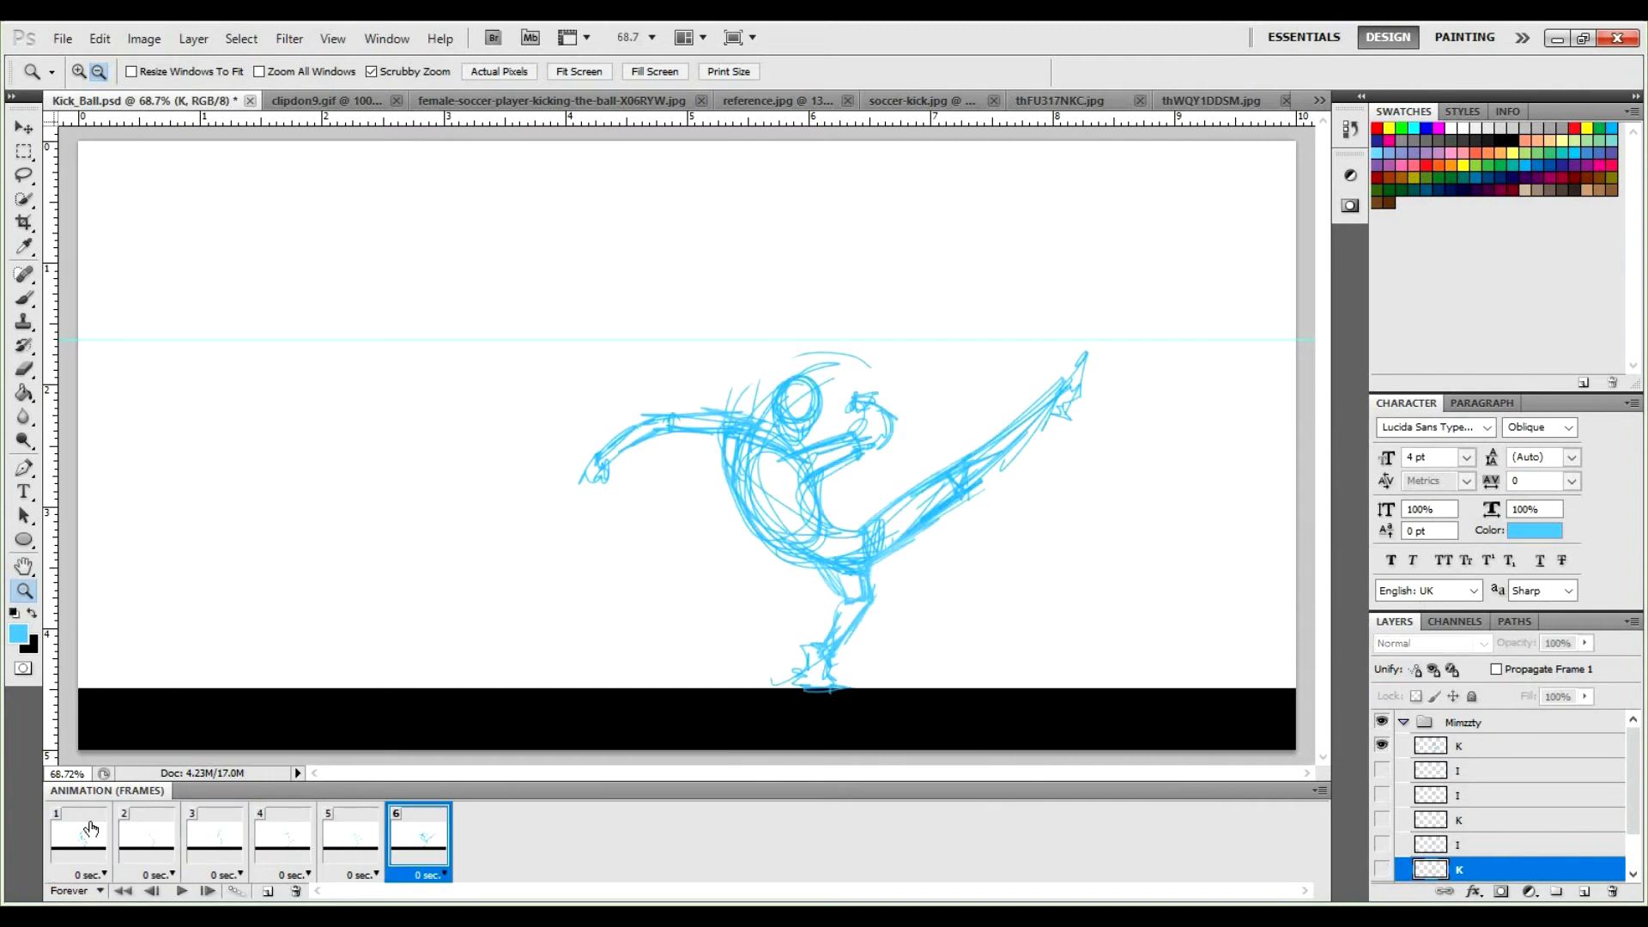
{"action": "left_click", "coordinate": [108, 828]}
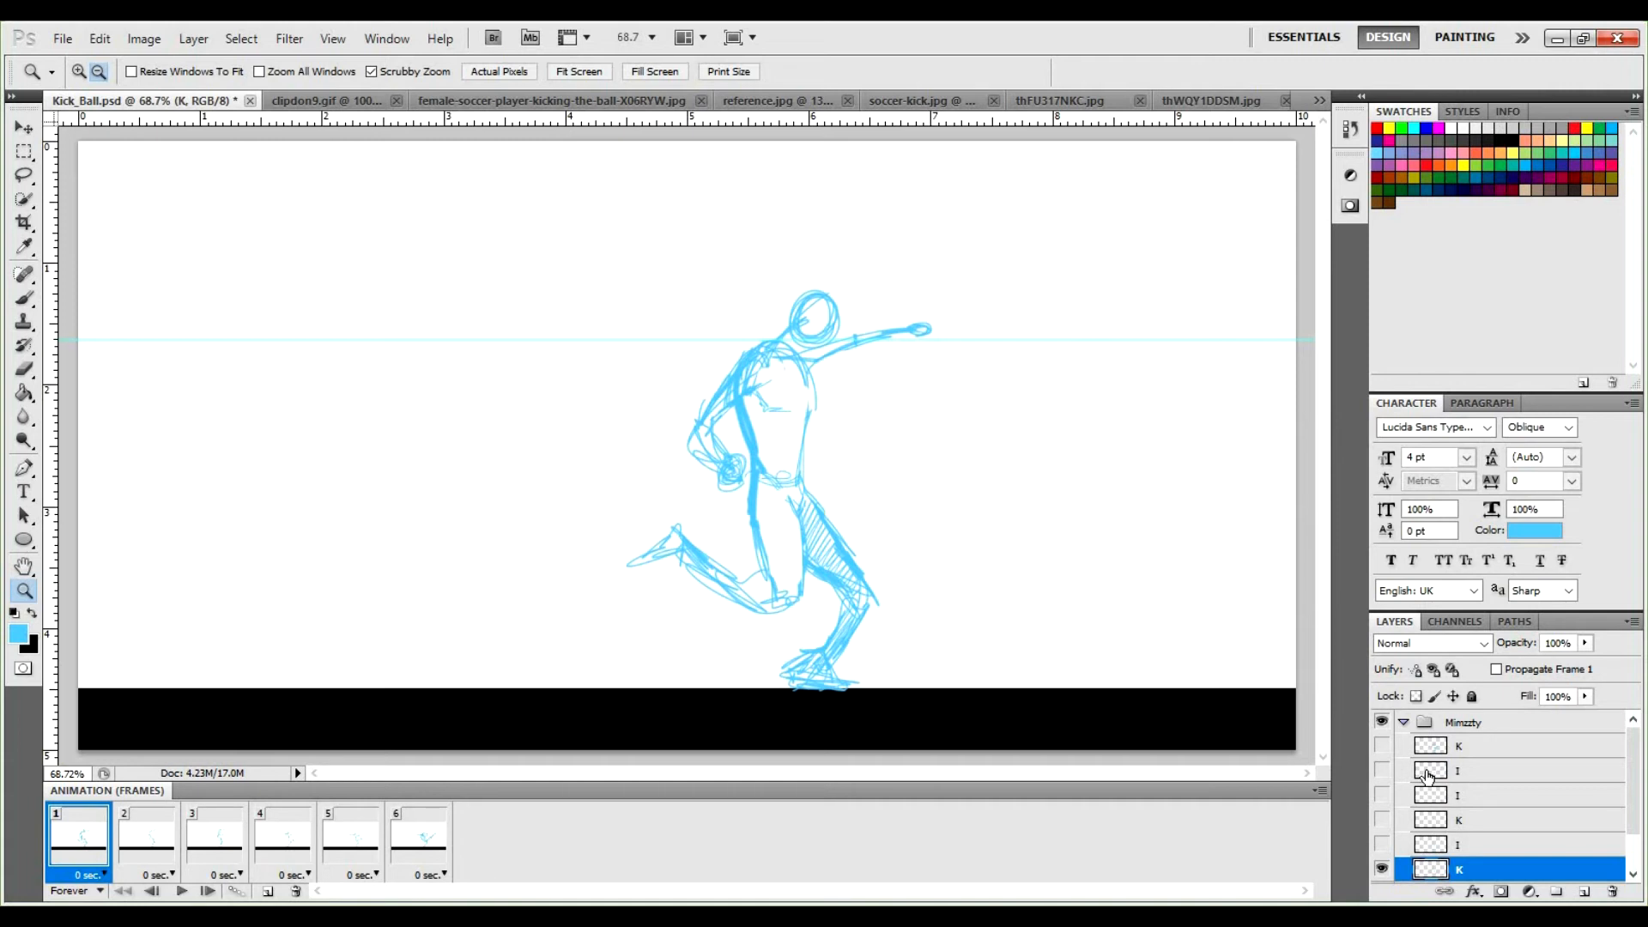
Select and collapse the Mimzzty layer group.
{"action": "left_click", "coordinate": [1412, 723]}
{"action": "left_click", "coordinate": [1404, 723]}
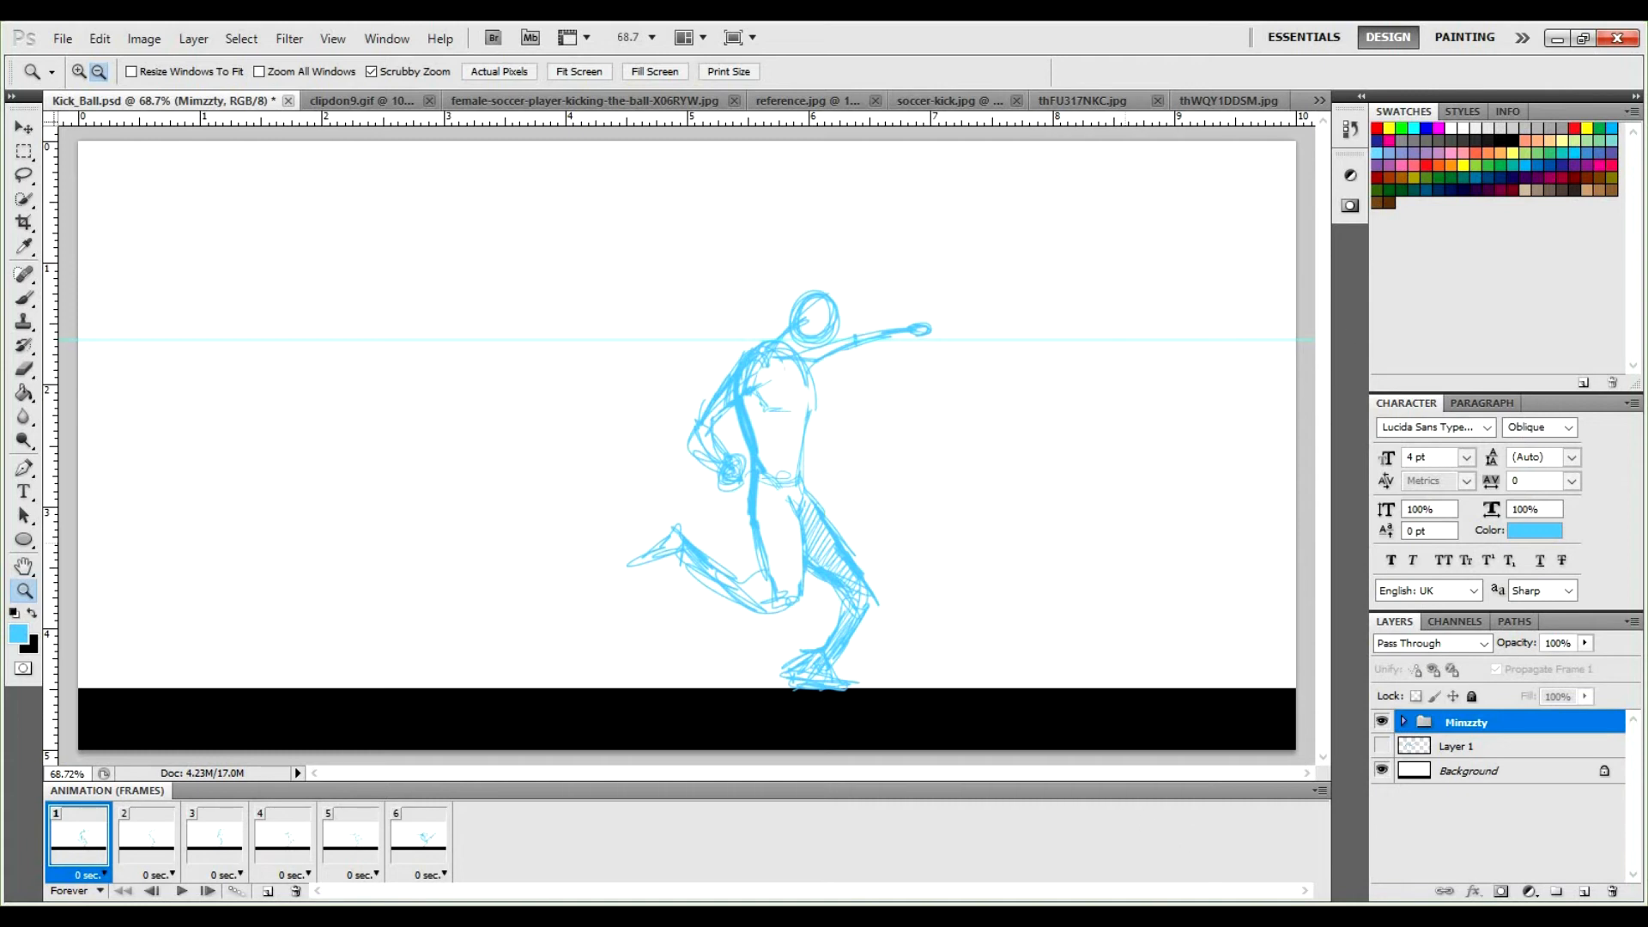
Try hiding and showing the Mimzzty group in frame 1, and undo the visibility change.
{"action": "left_click", "coordinate": [1381, 726]}
{"action": "left_click", "coordinate": [1382, 725]}
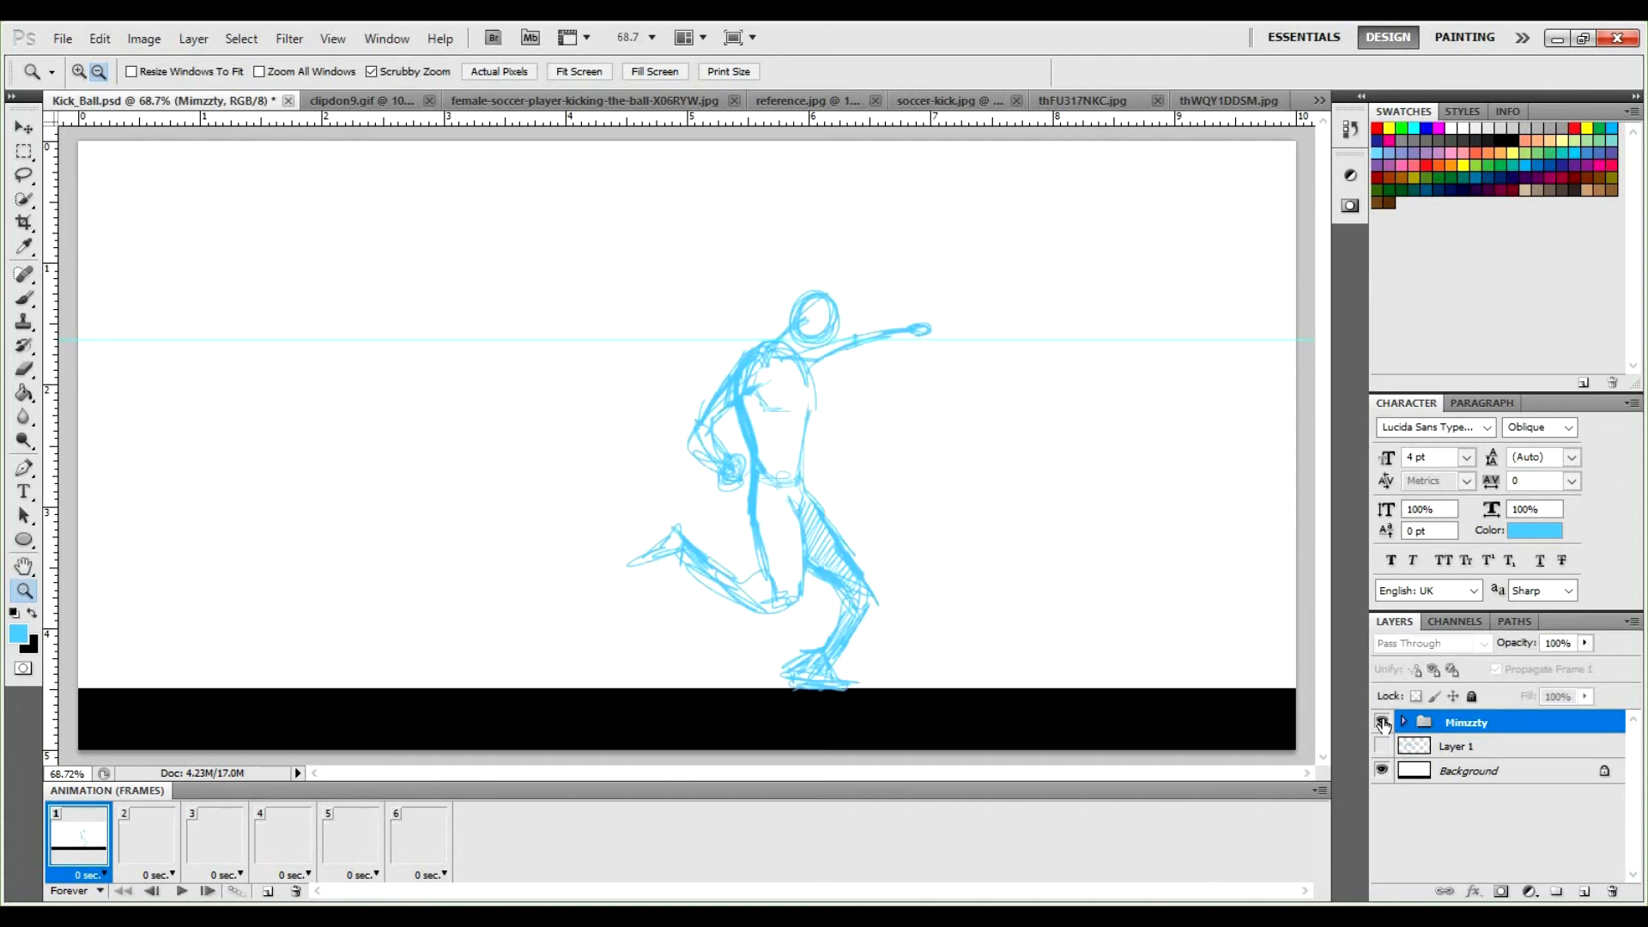
{"action": "left_click", "coordinate": [1382, 725]}
{"action": "key", "text": "ctrl+z"}
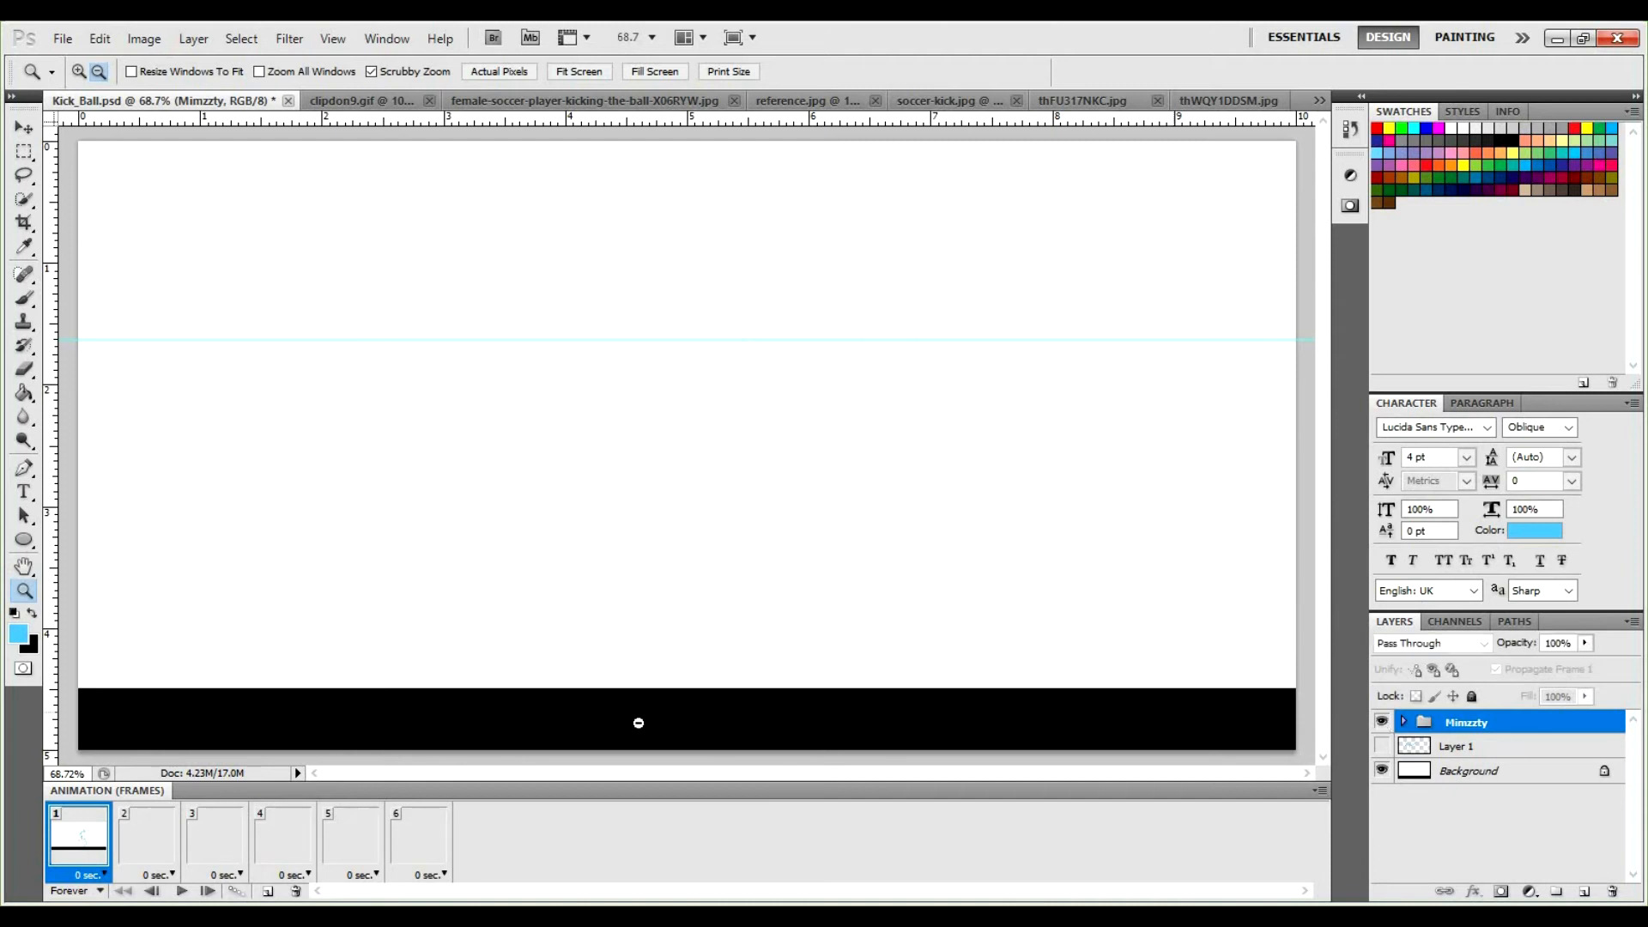
{"action": "left_click", "coordinate": [181, 890]}
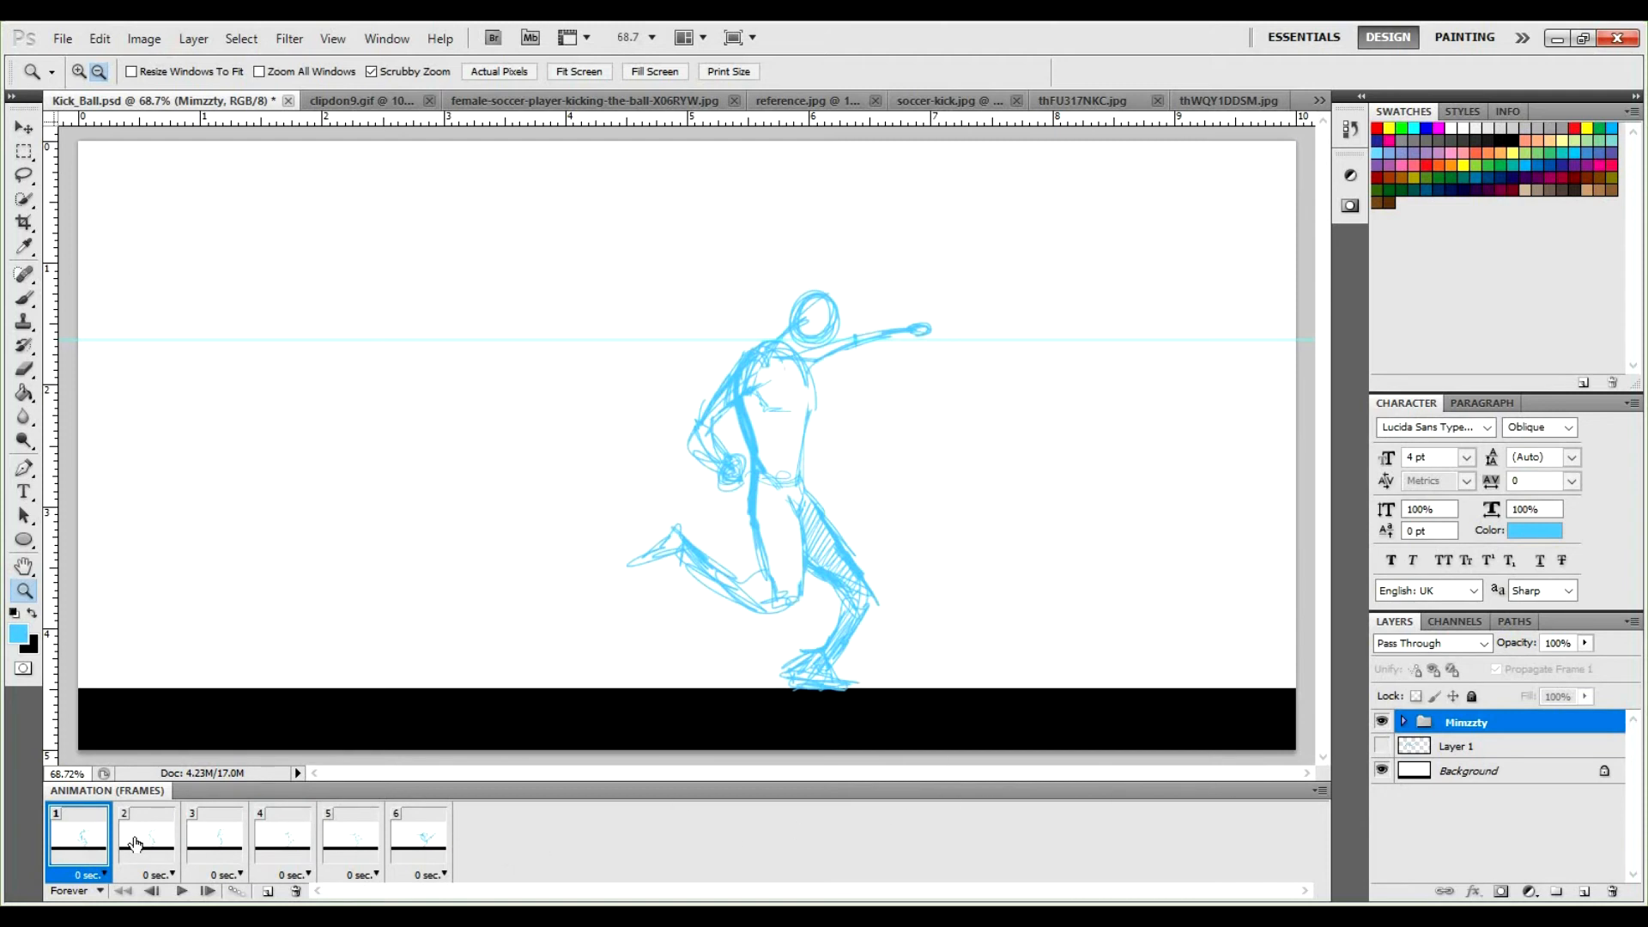
{"action": "left_click", "coordinate": [1319, 791]}
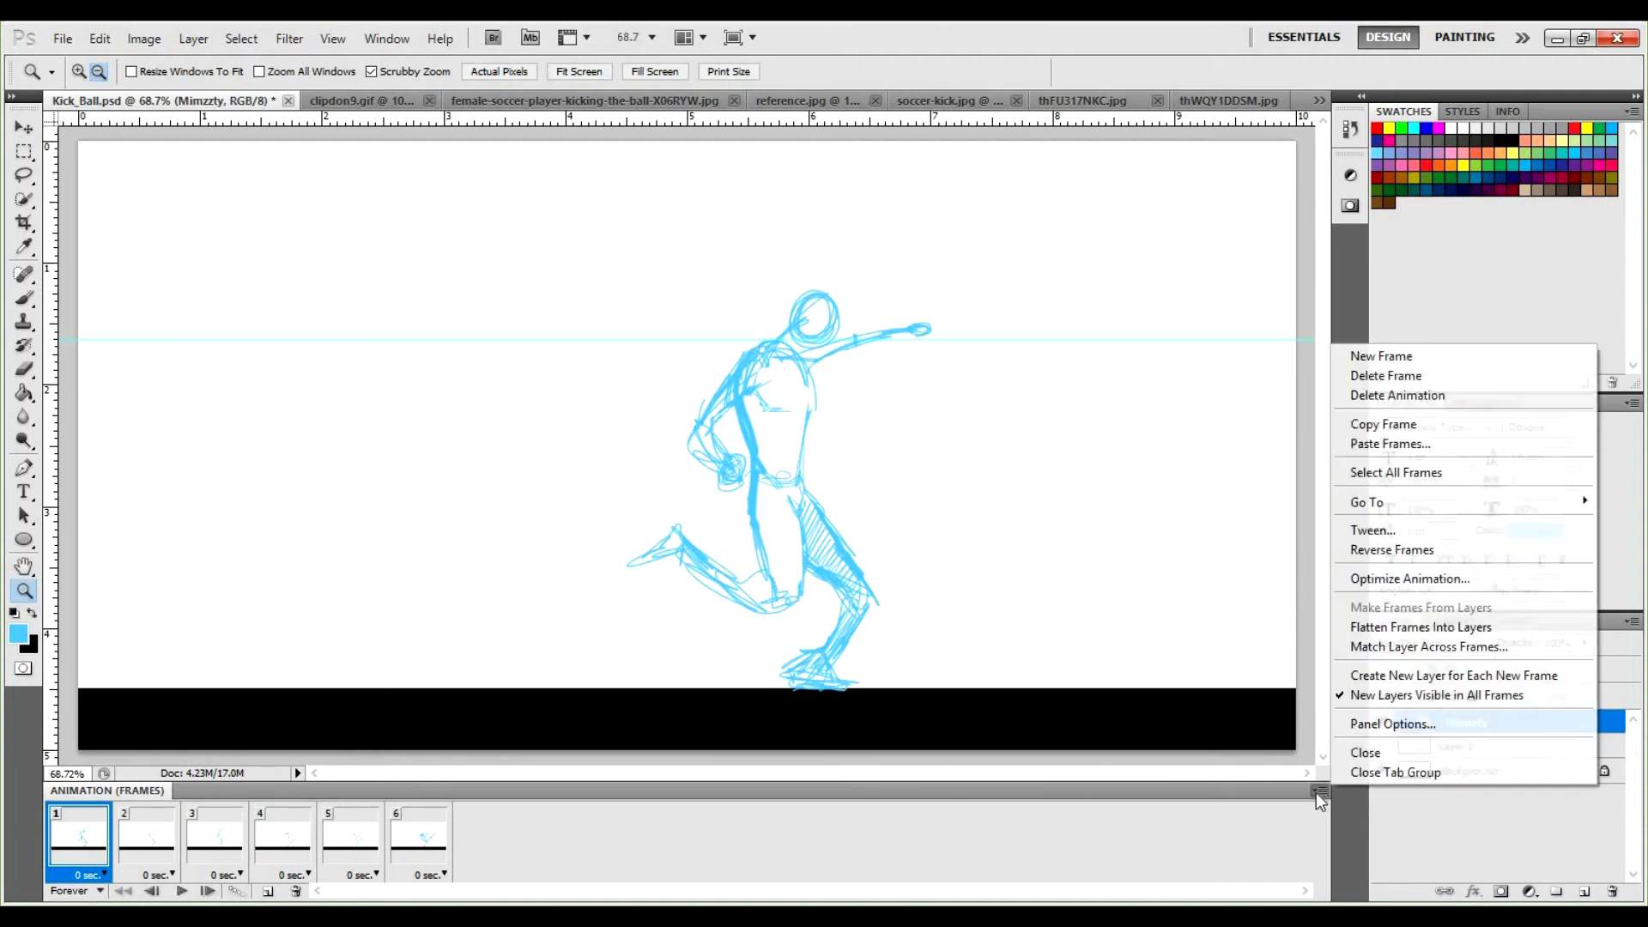
{"action": "left_click", "coordinate": [1319, 791]}
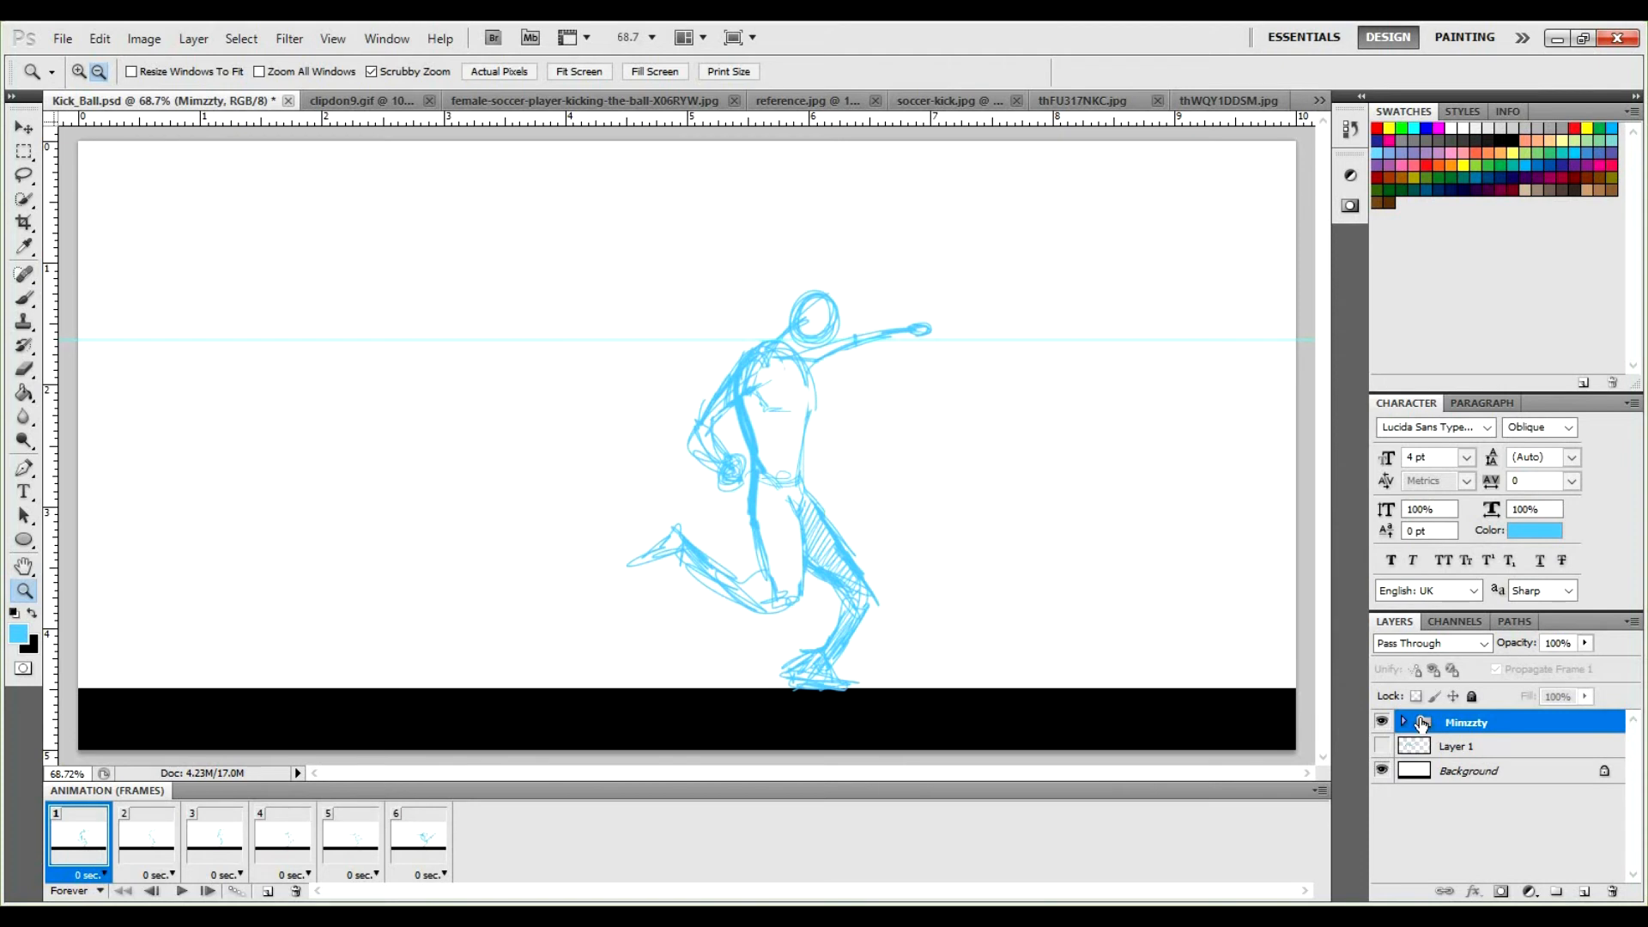
Add a new layer above the Mimzzty group and place it in a new group named Ball.
{"action": "left_click", "coordinate": [1577, 894]}
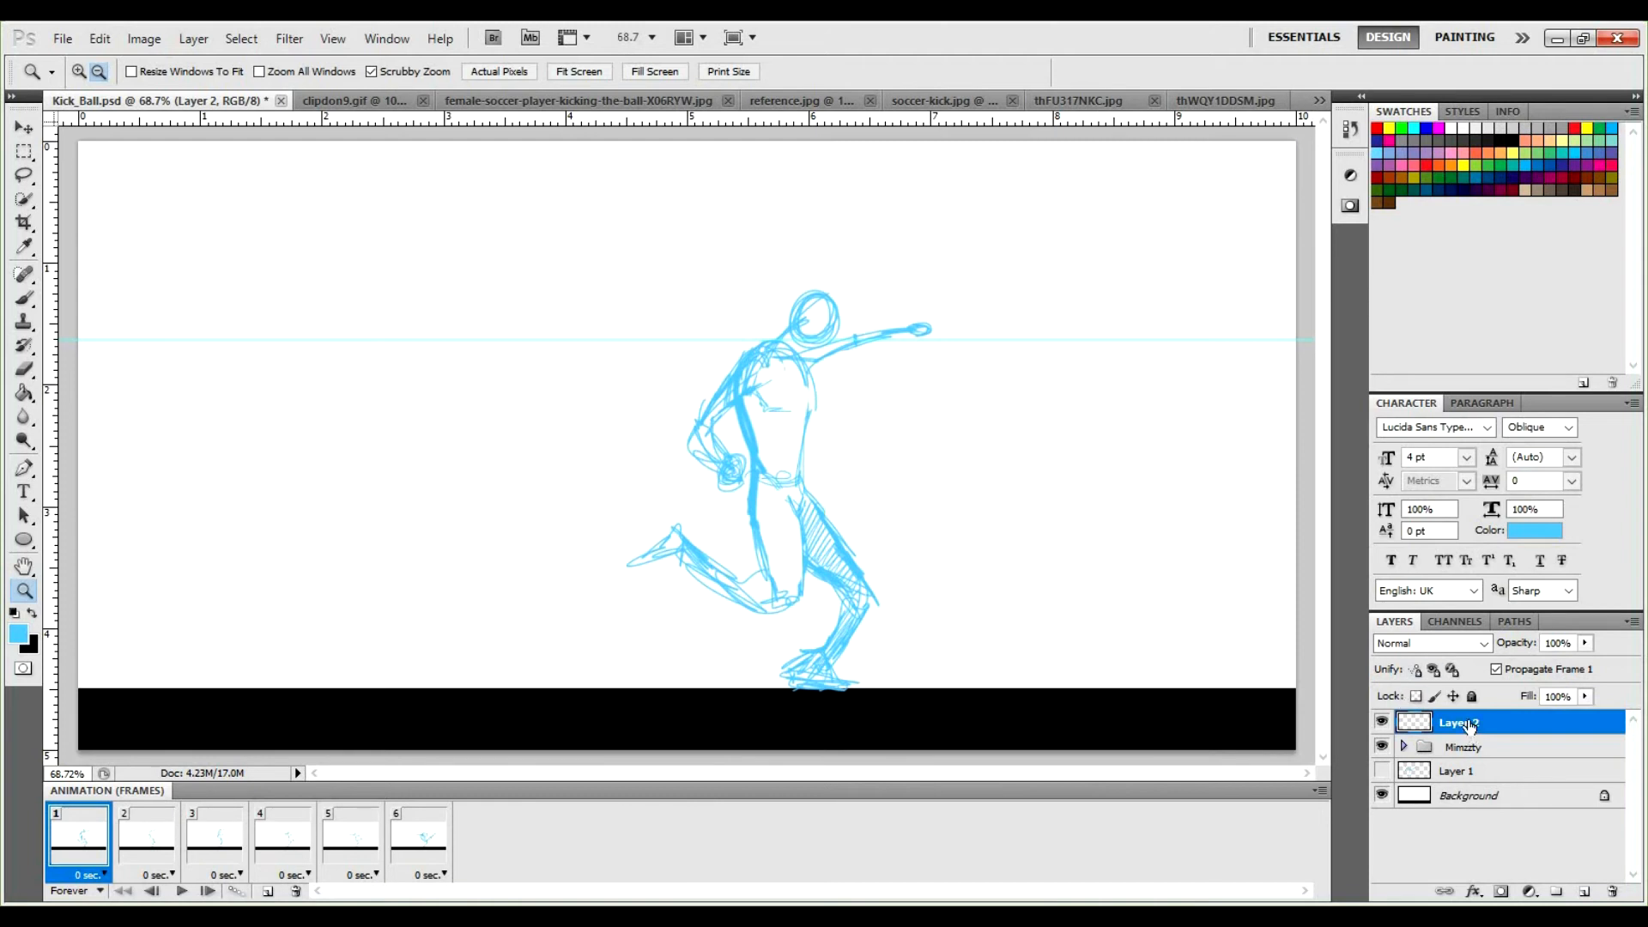
{"action": "left_click_drag", "start_coordinate": [1522, 758], "coordinate": [1555, 891]}
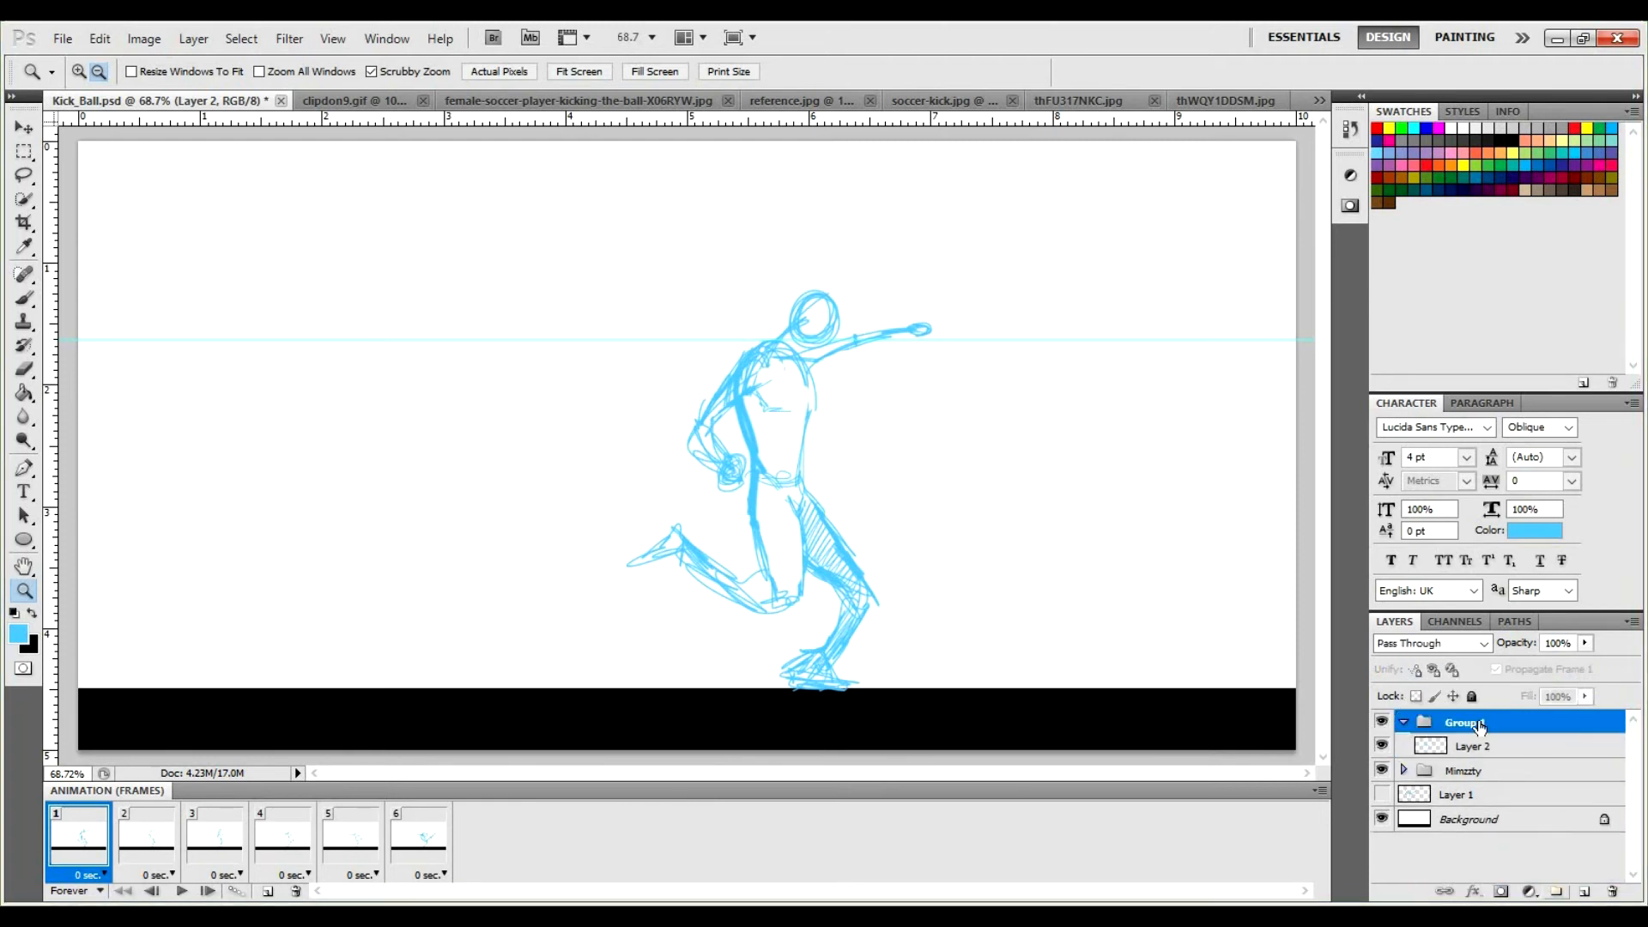
{"action": "double_click", "coordinate": [1475, 721]}
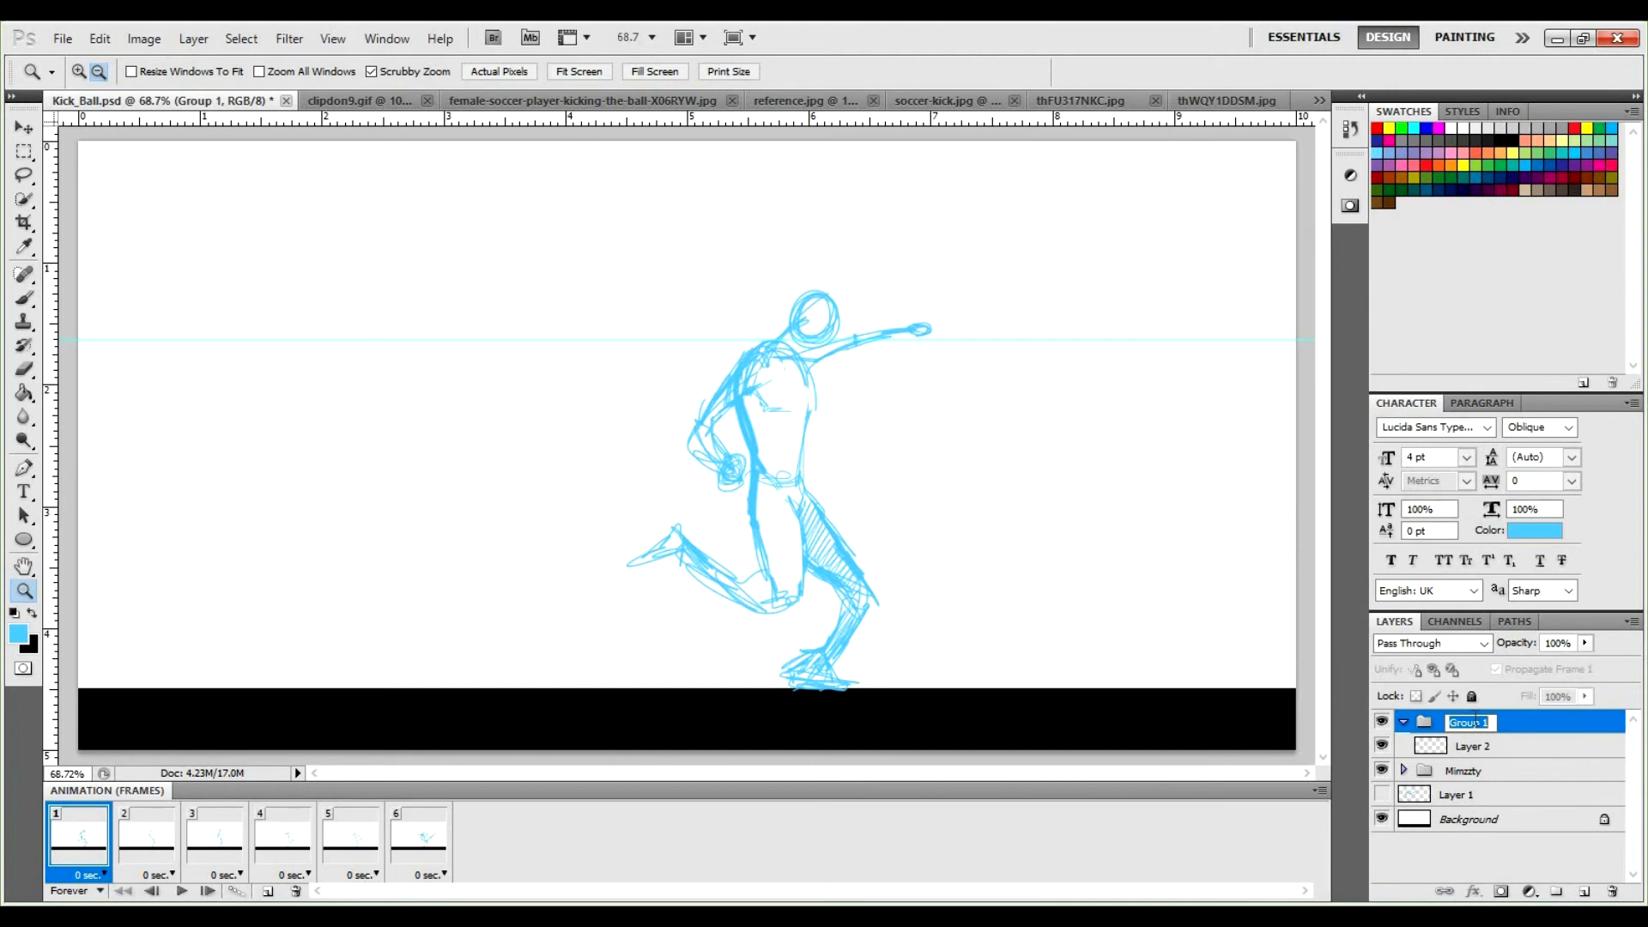
{"action": "type", "text": "Ball"}
{"action": "key", "text": "Return"}
Select Layer 2 in the Ball group, activate the Ellipse shape tool and set the foreground color to yellow-orange f8bf4f.
{"action": "key", "text": "b"}
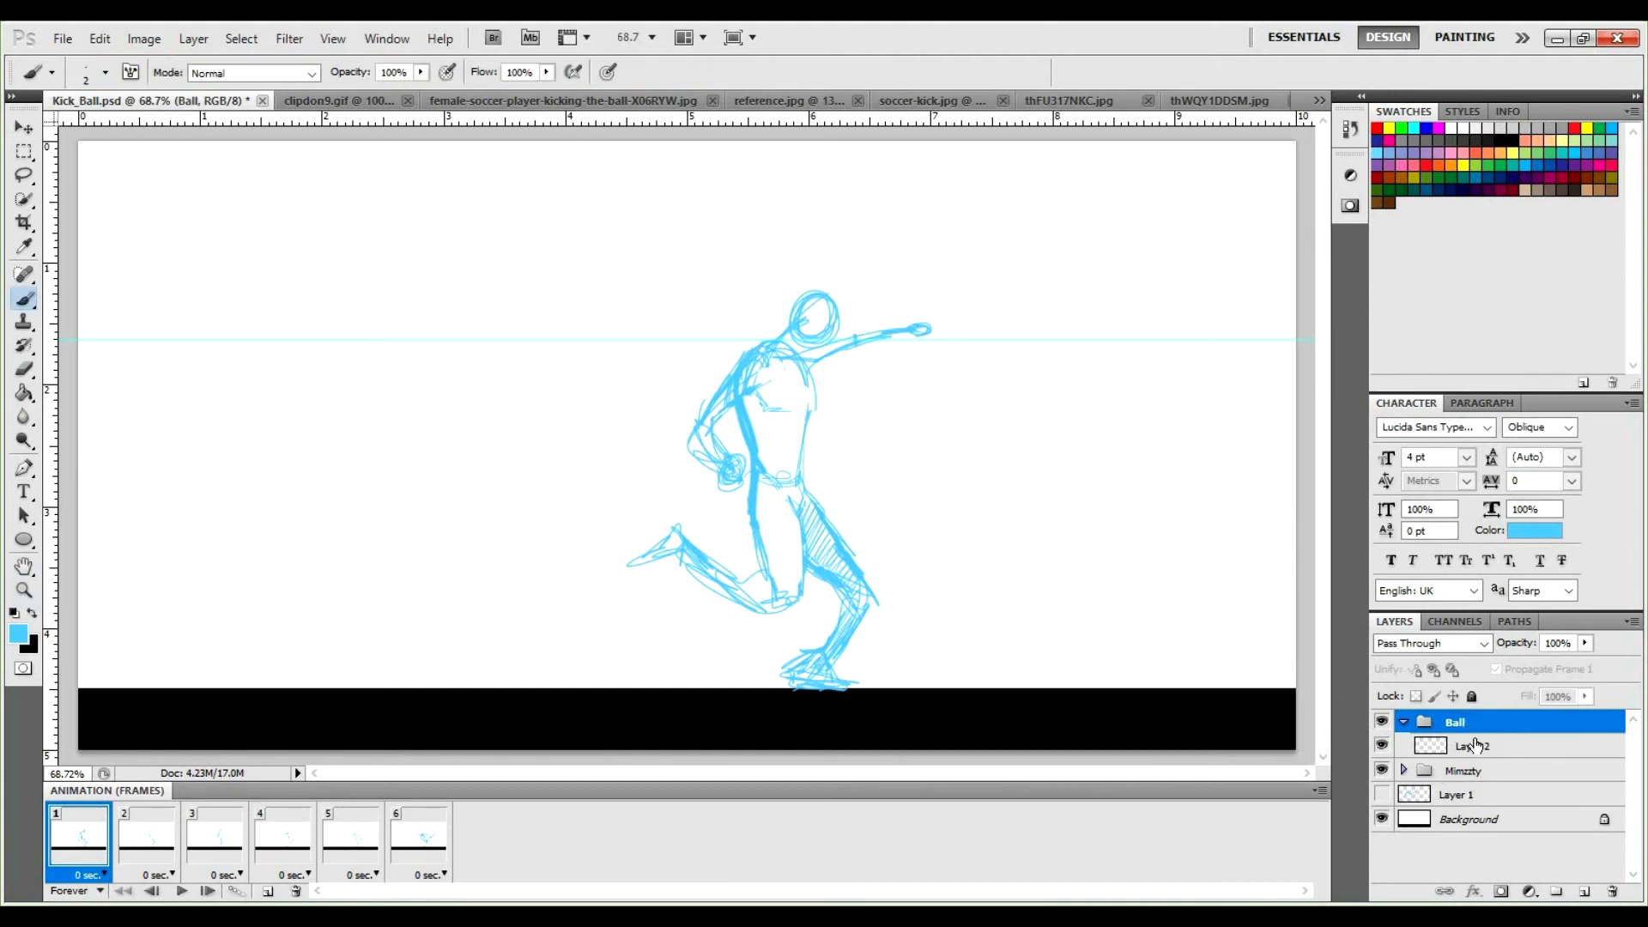
{"action": "left_click", "coordinate": [1474, 748]}
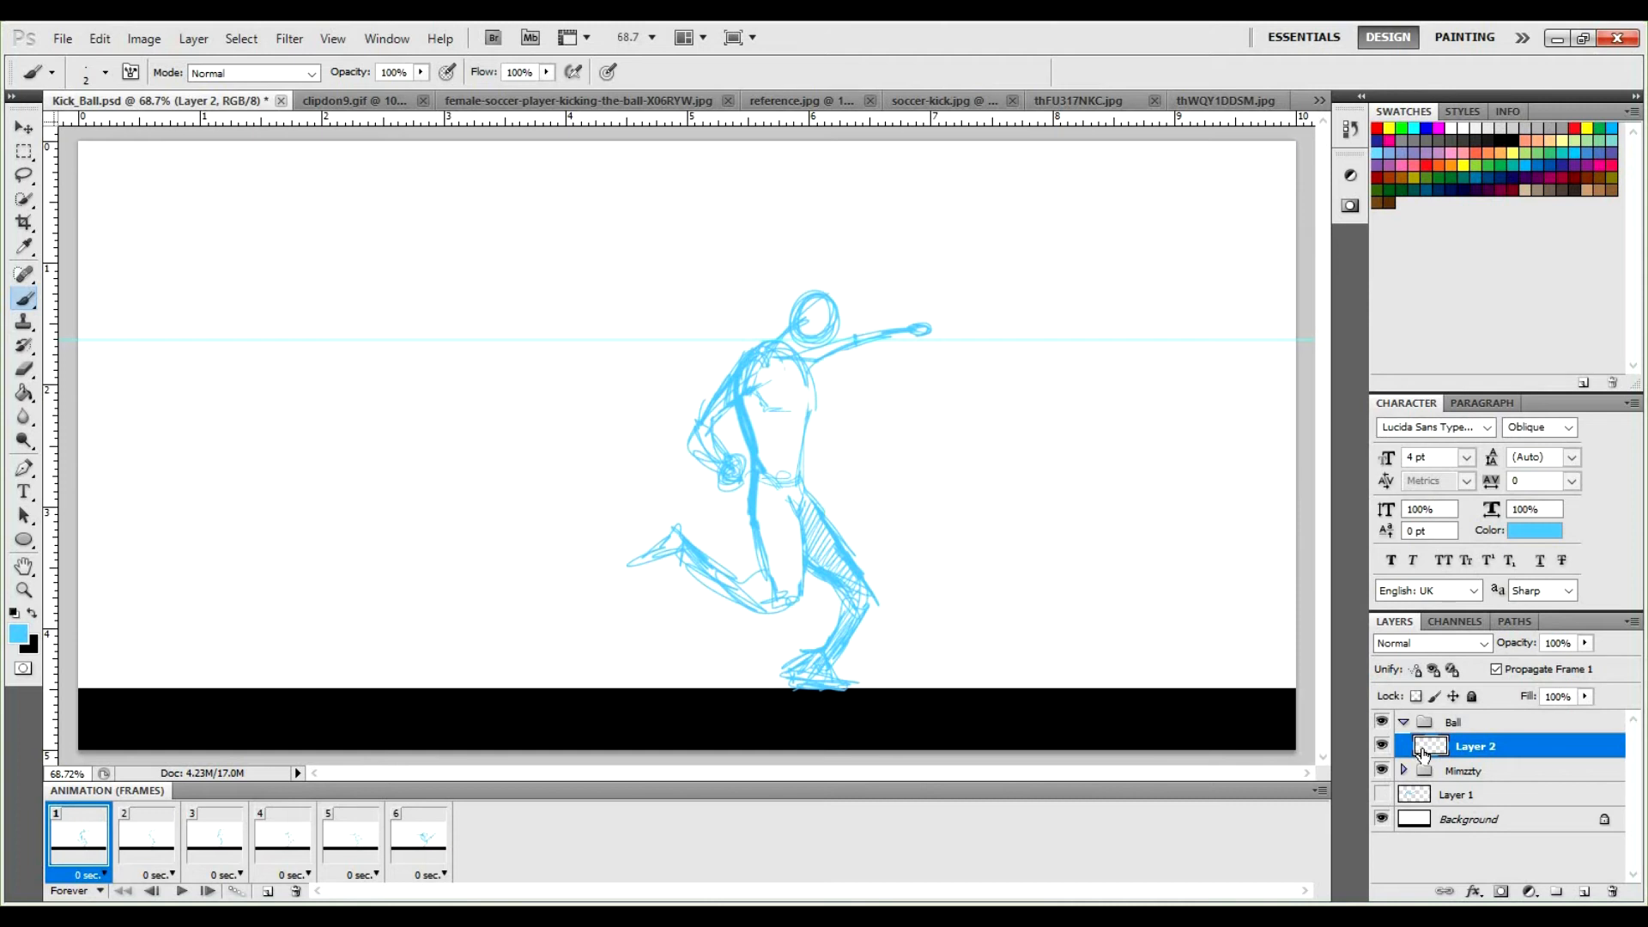
{"action": "key", "text": "o"}
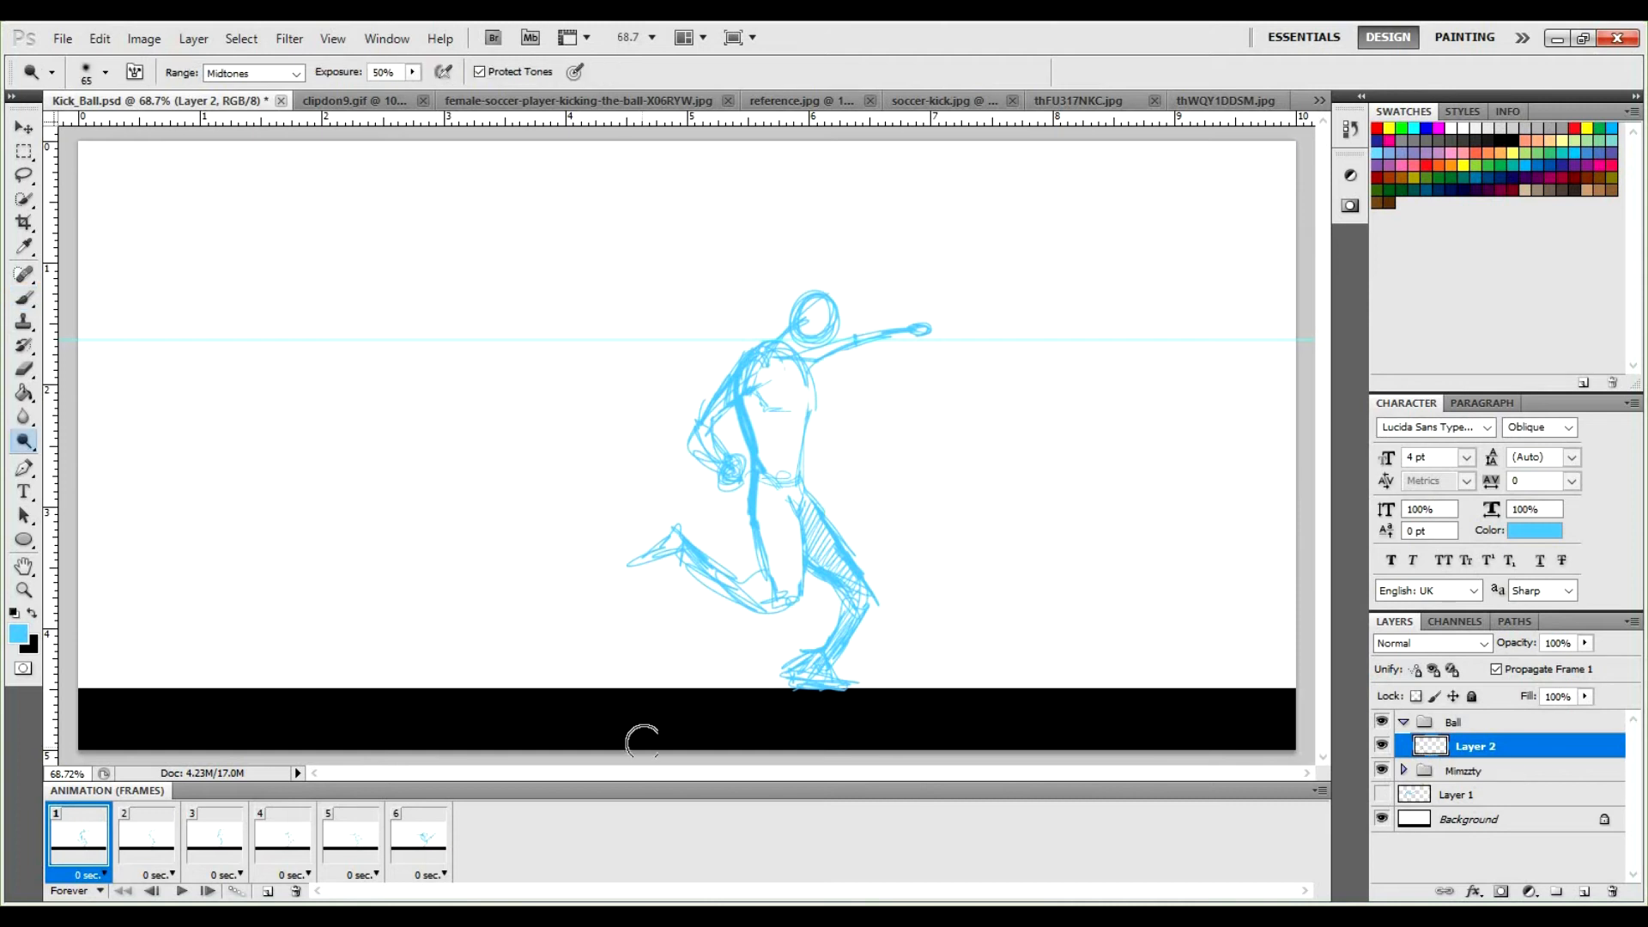
{"action": "key", "text": "u"}
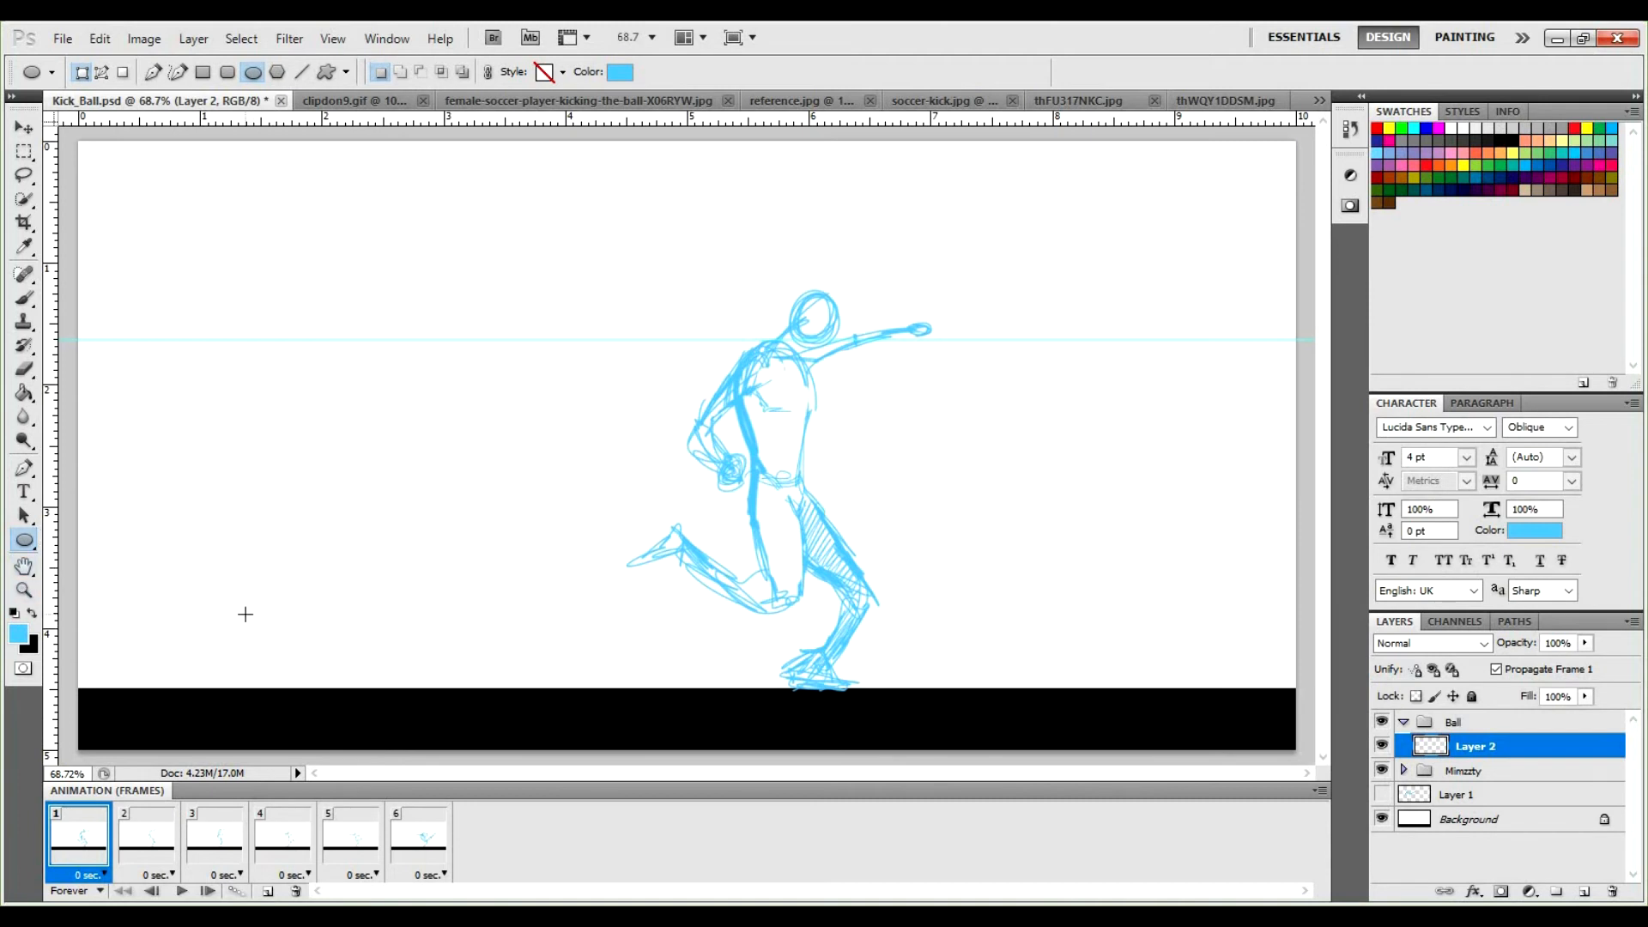
{"action": "left_click", "coordinate": [18, 634]}
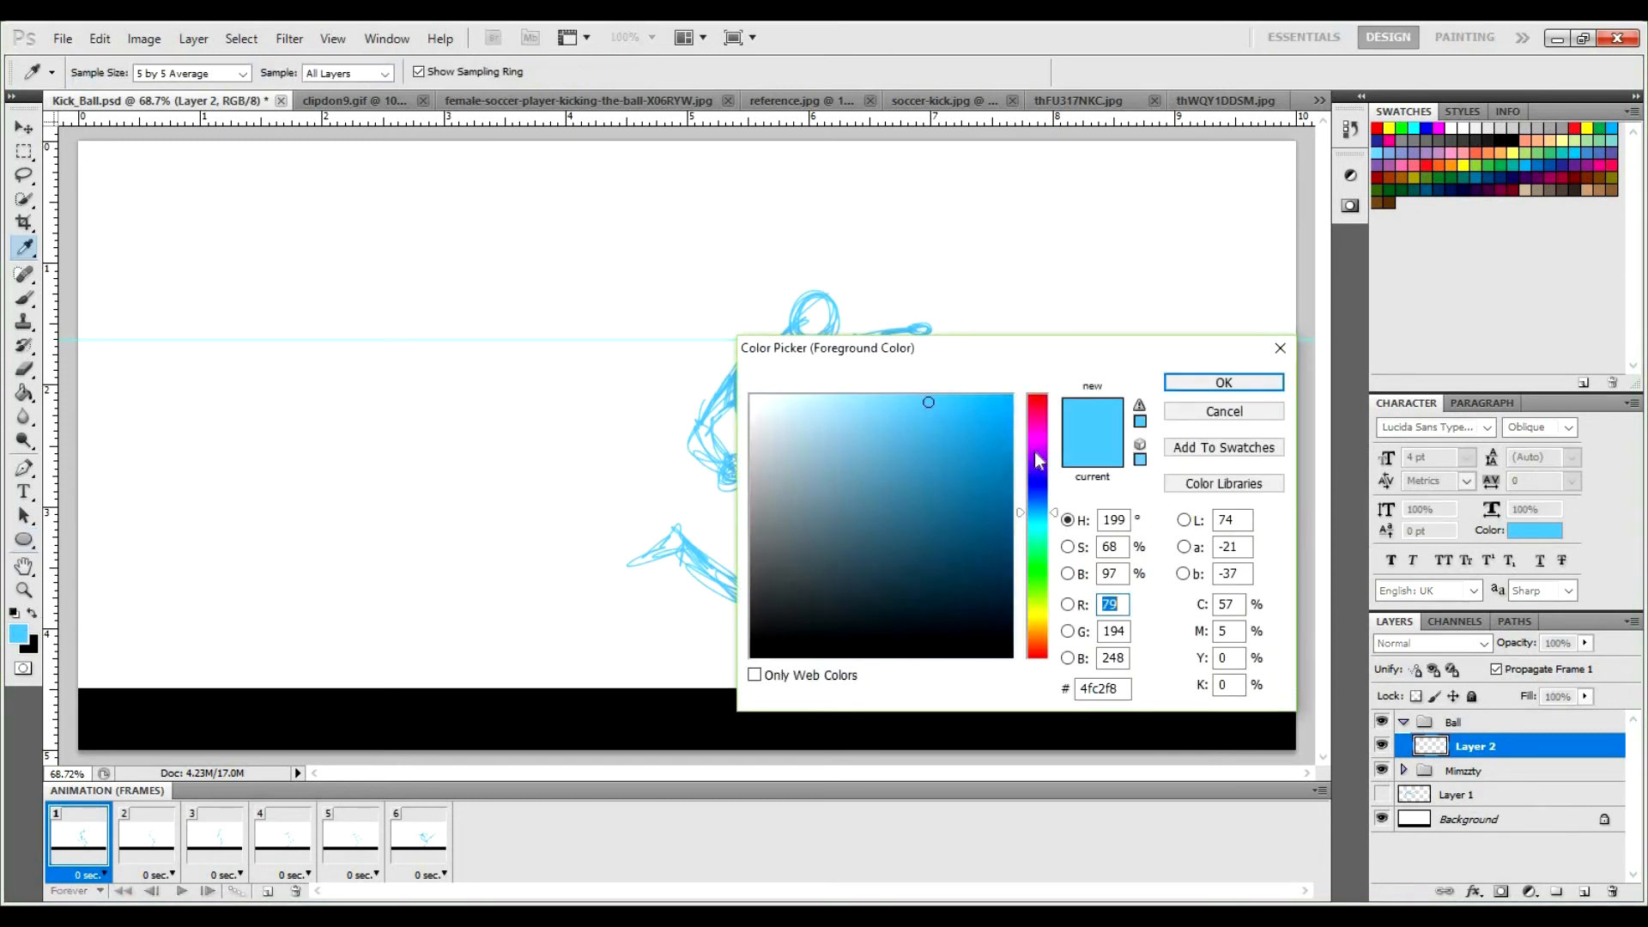
{"action": "left_click_drag", "start_coordinate": [1037, 558], "coordinate": [1039, 630]}
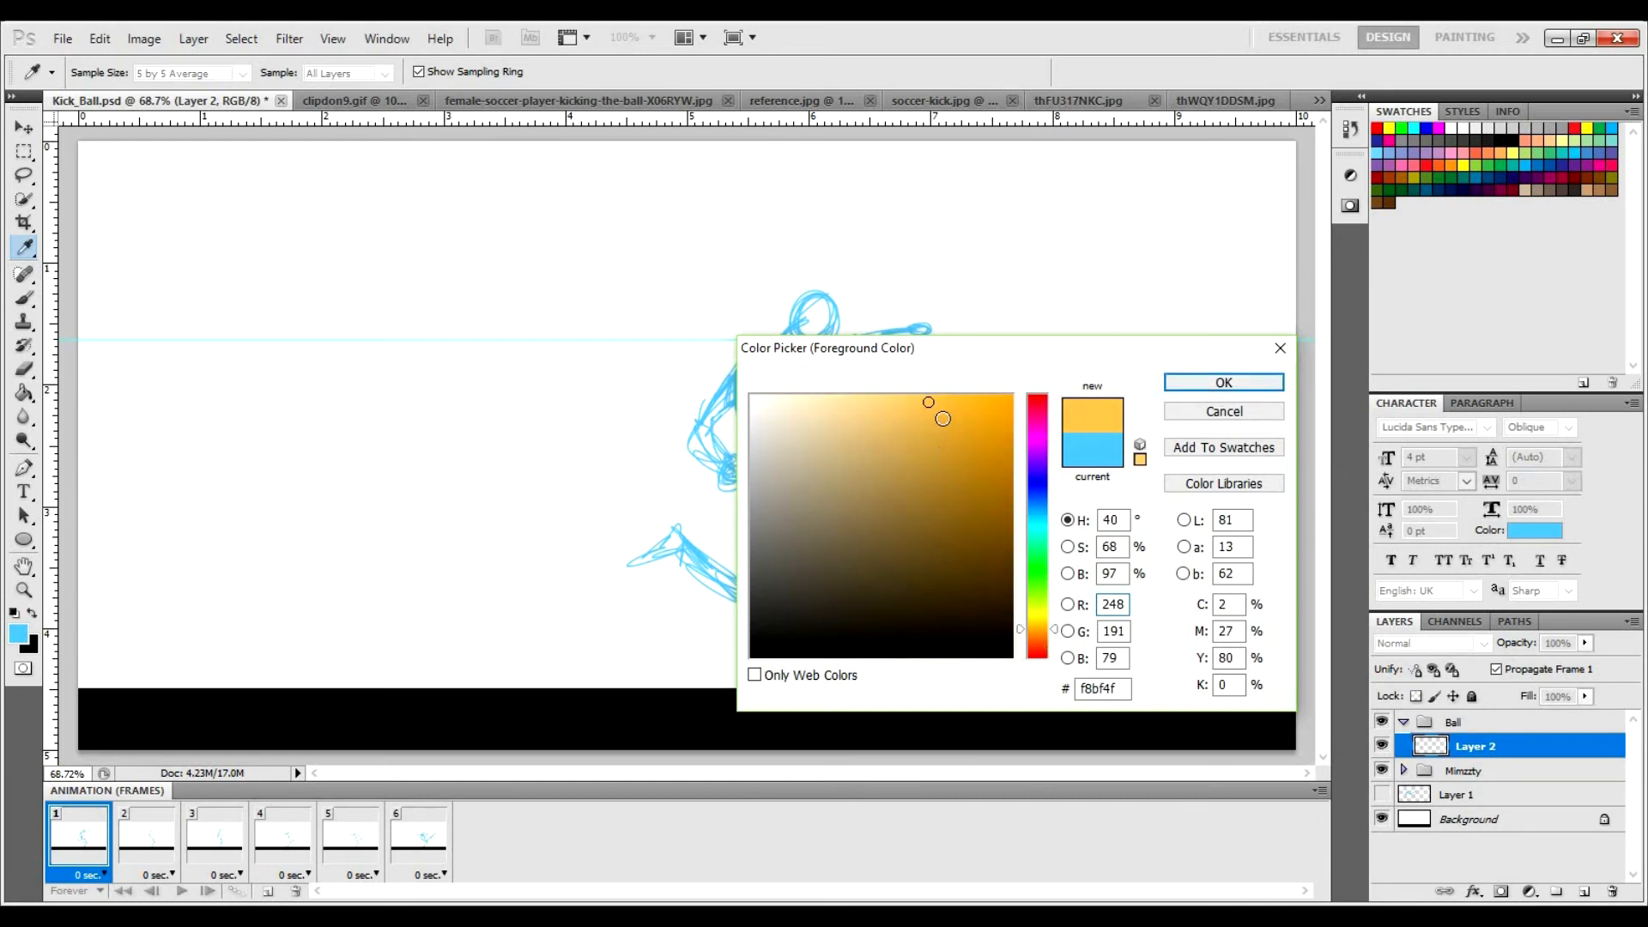
{"action": "left_click", "coordinate": [1202, 383]}
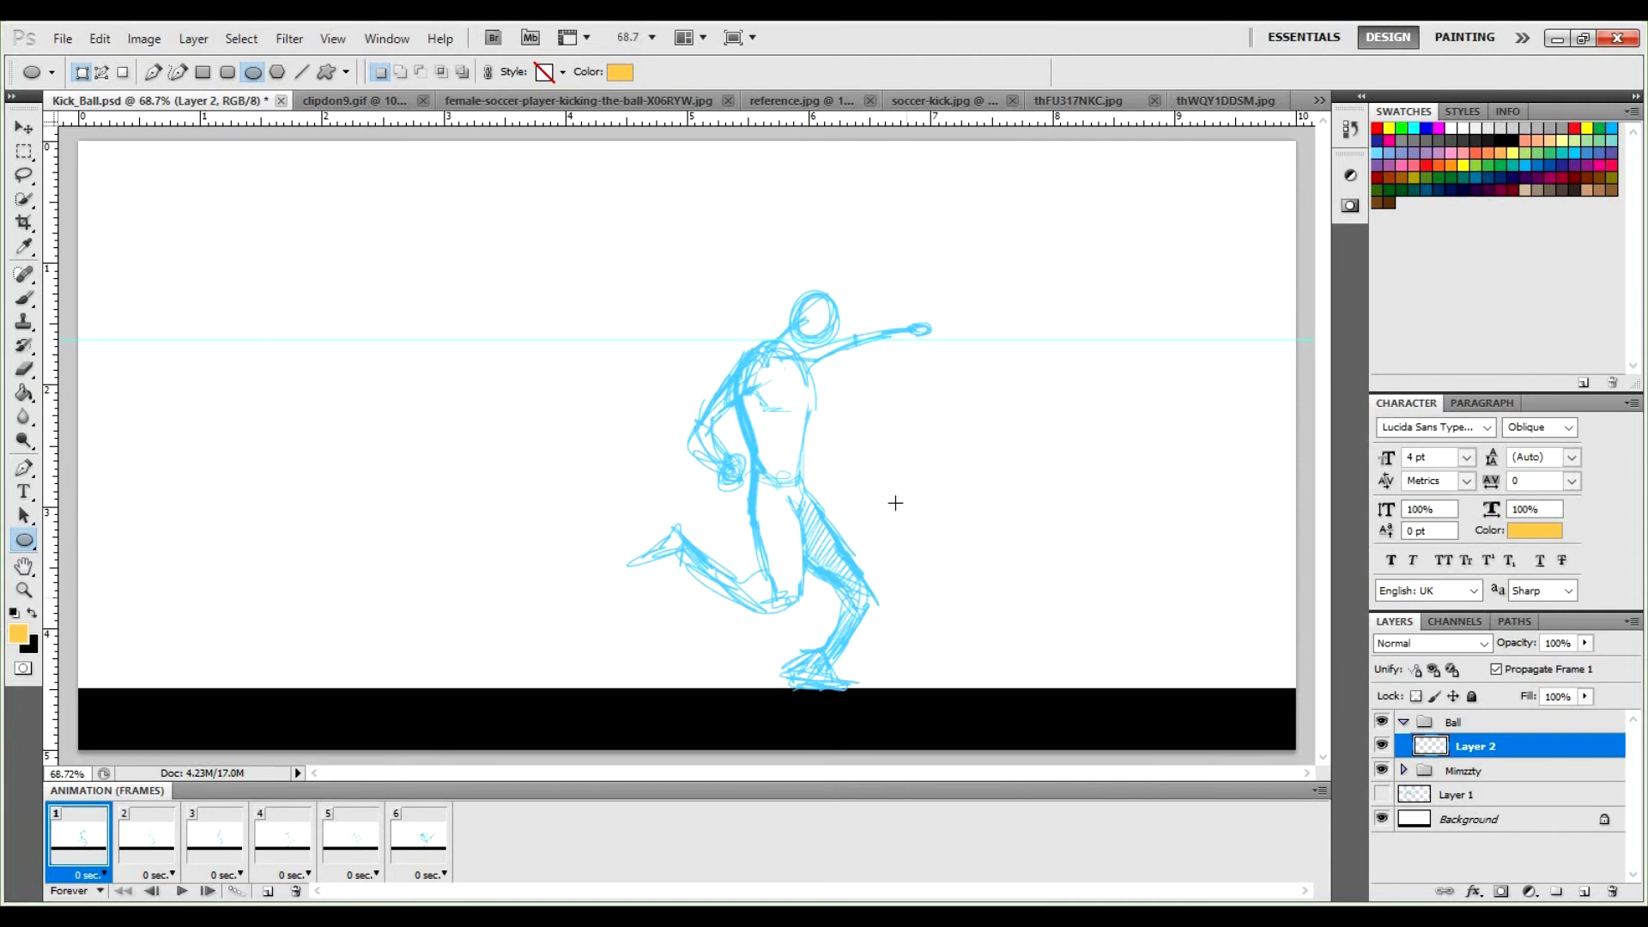
Draw a yellow-orange circle as the ball, place it on the ground in front of the figure's foot, and collapse the Ball group.
{"action": "left_click_drag", "start_coordinate": [898, 463], "coordinate": [1030, 548]}
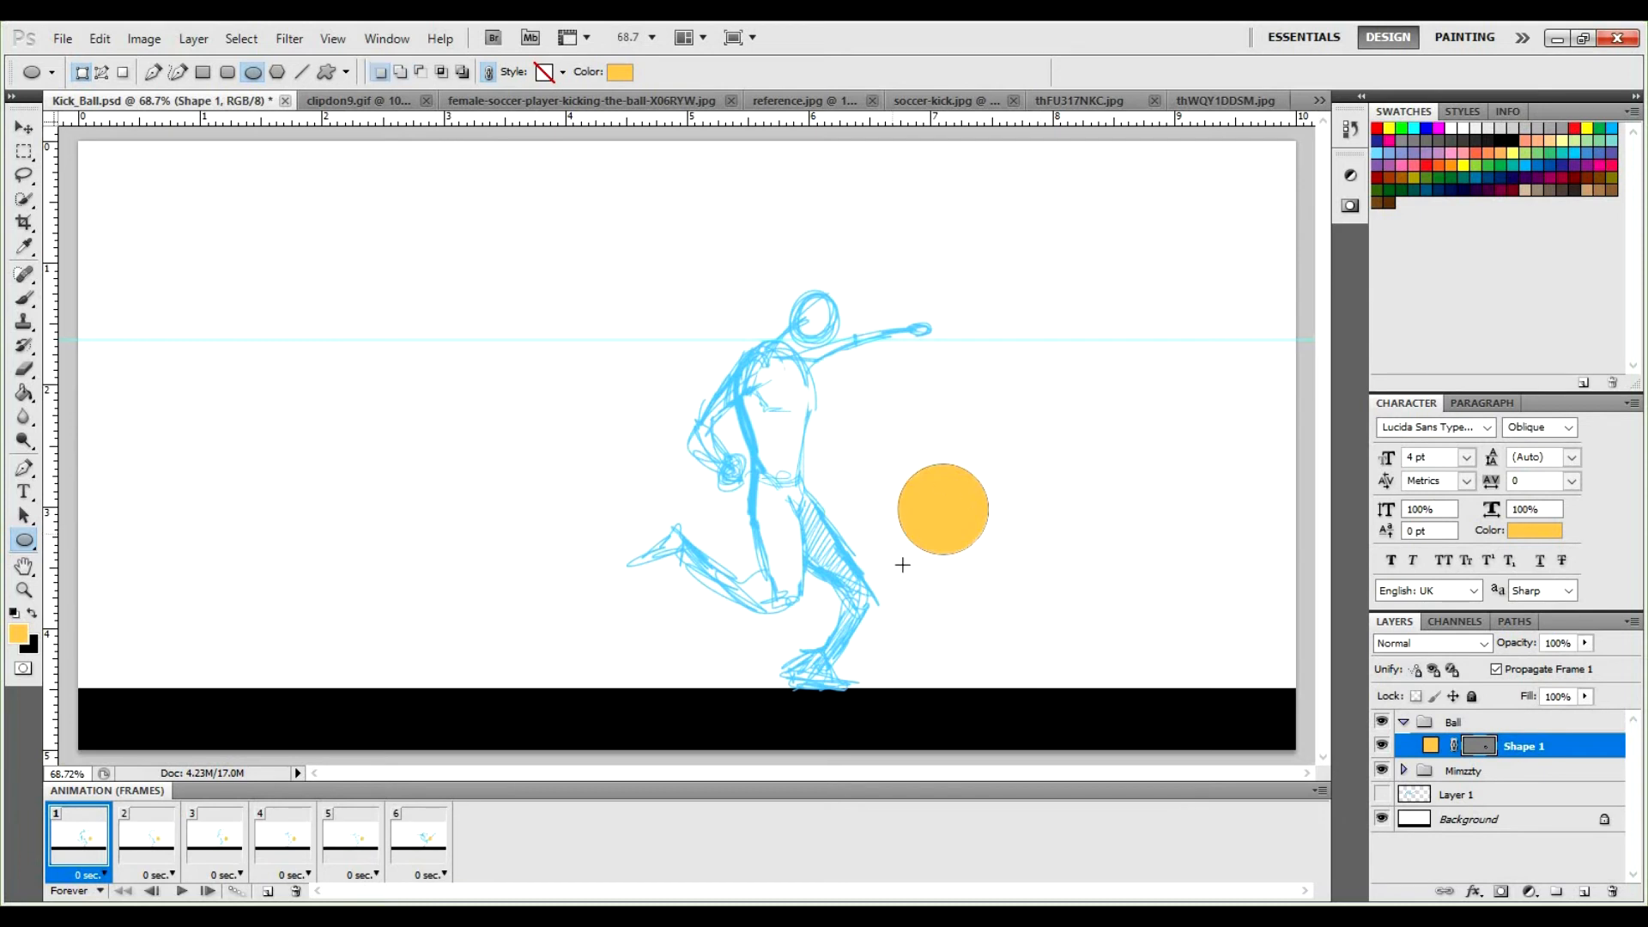
{"action": "key", "text": "v"}
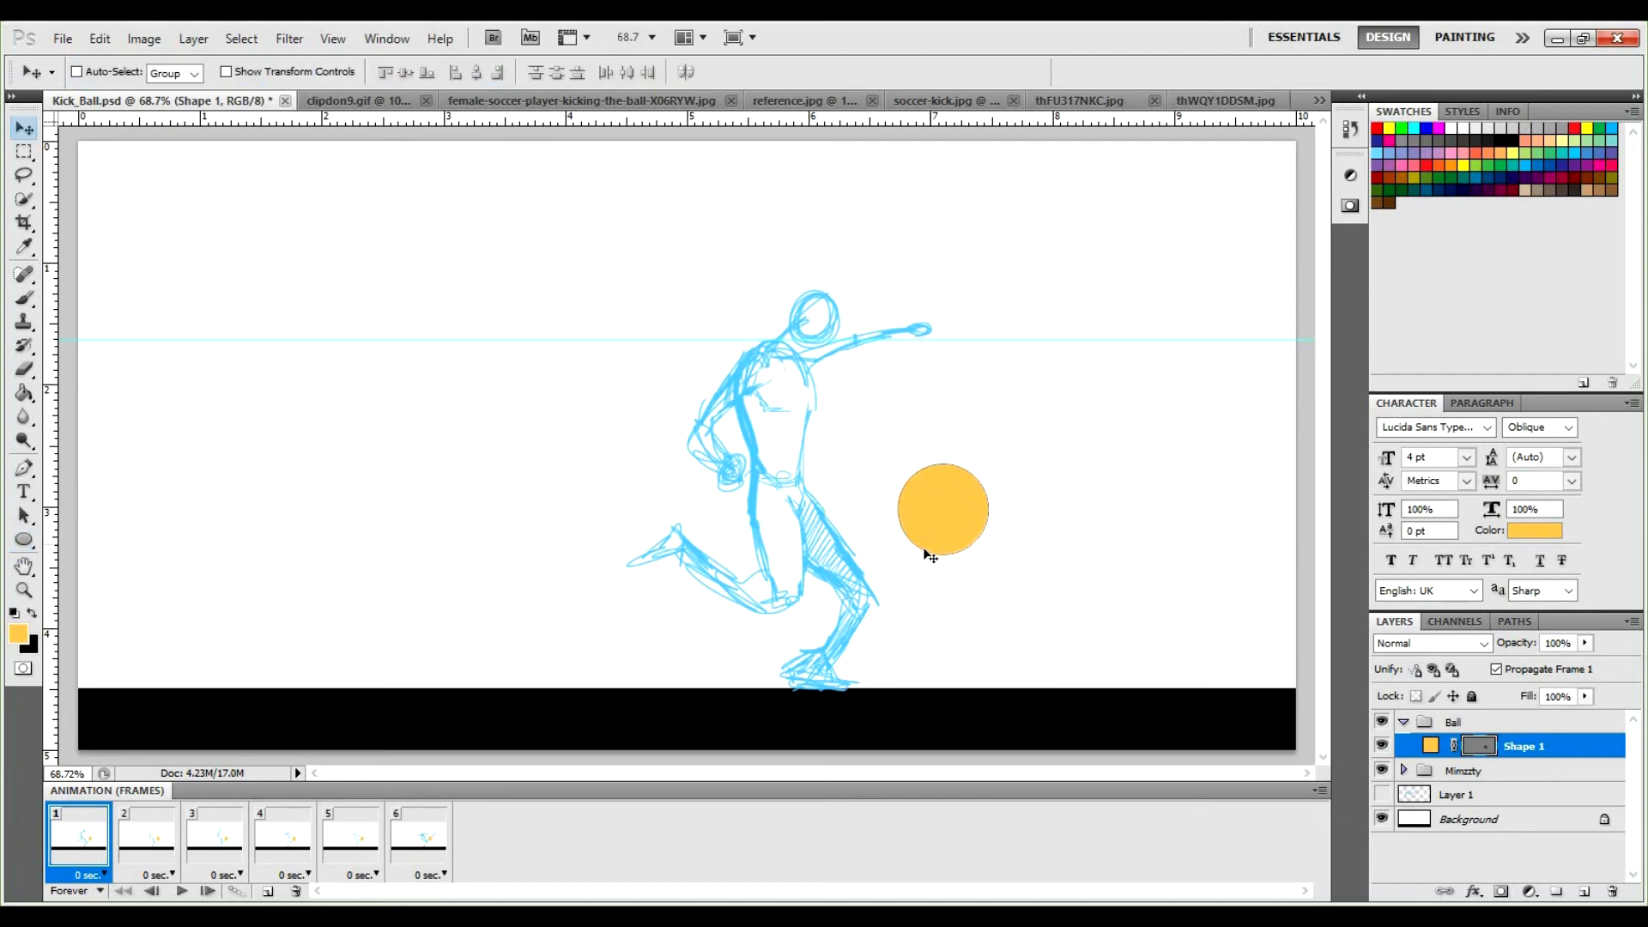
{"action": "left_click_drag", "start_coordinate": [961, 510], "coordinate": [936, 643]}
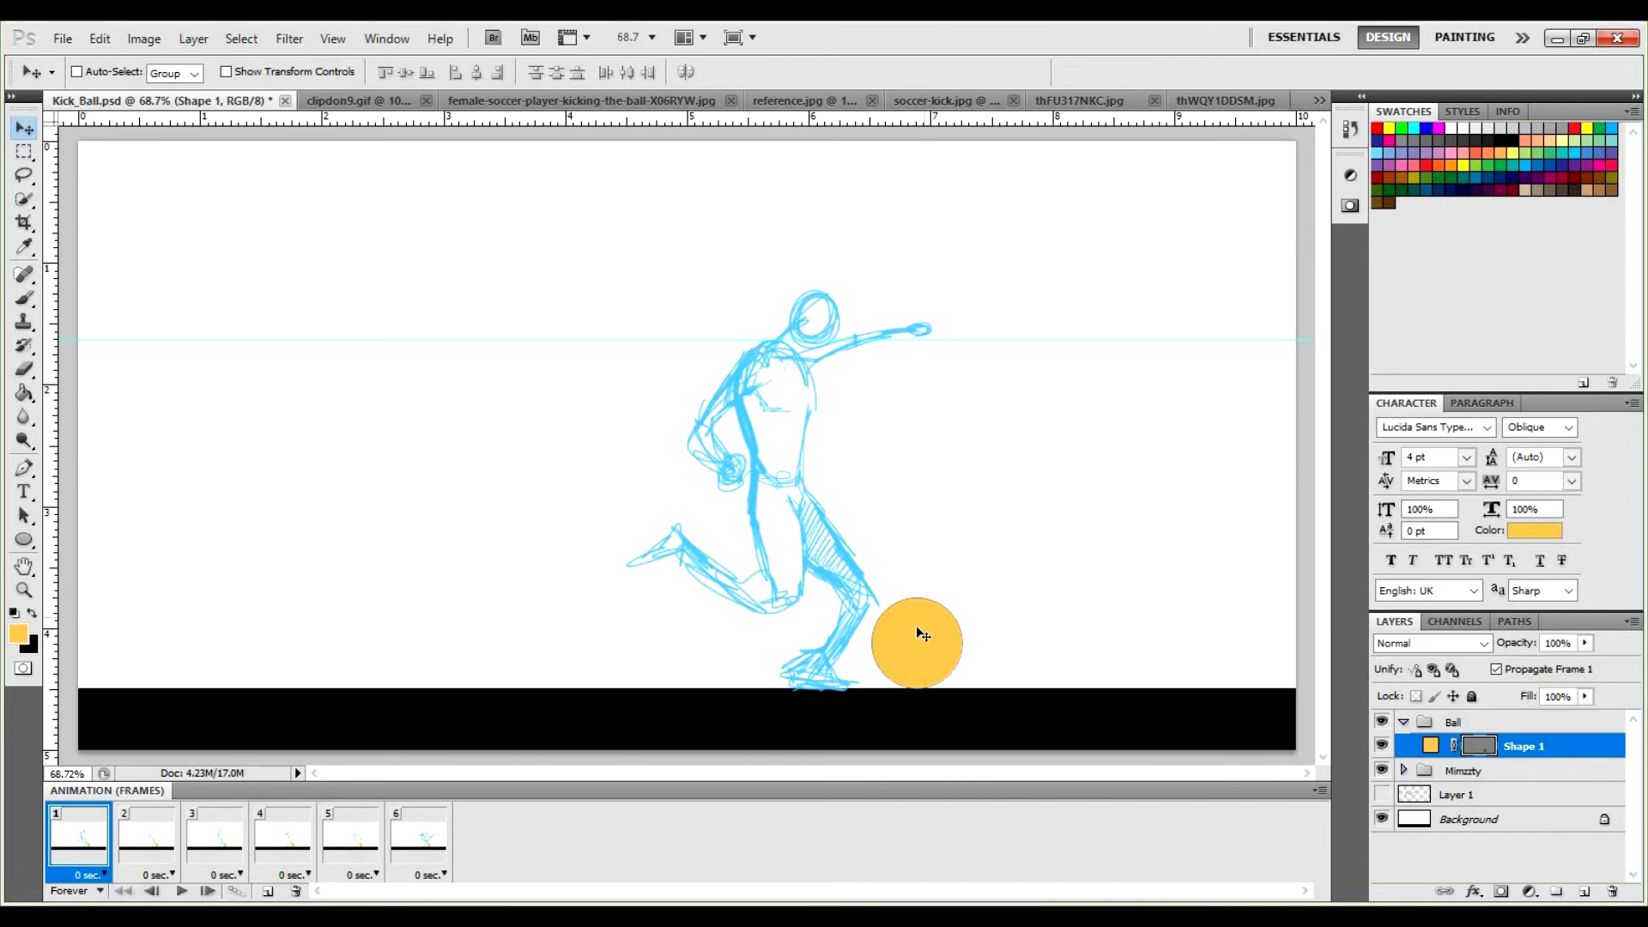
{"action": "mouse_move", "coordinate": [920, 623]}
{"action": "left_mouse_down"}
{"action": "mouse_move", "coordinate": [906, 633]}
{"action": "mouse_move", "coordinate": [926, 623]}
{"action": "left_mouse_up"}
{"action": "left_click", "coordinate": [1404, 728]}
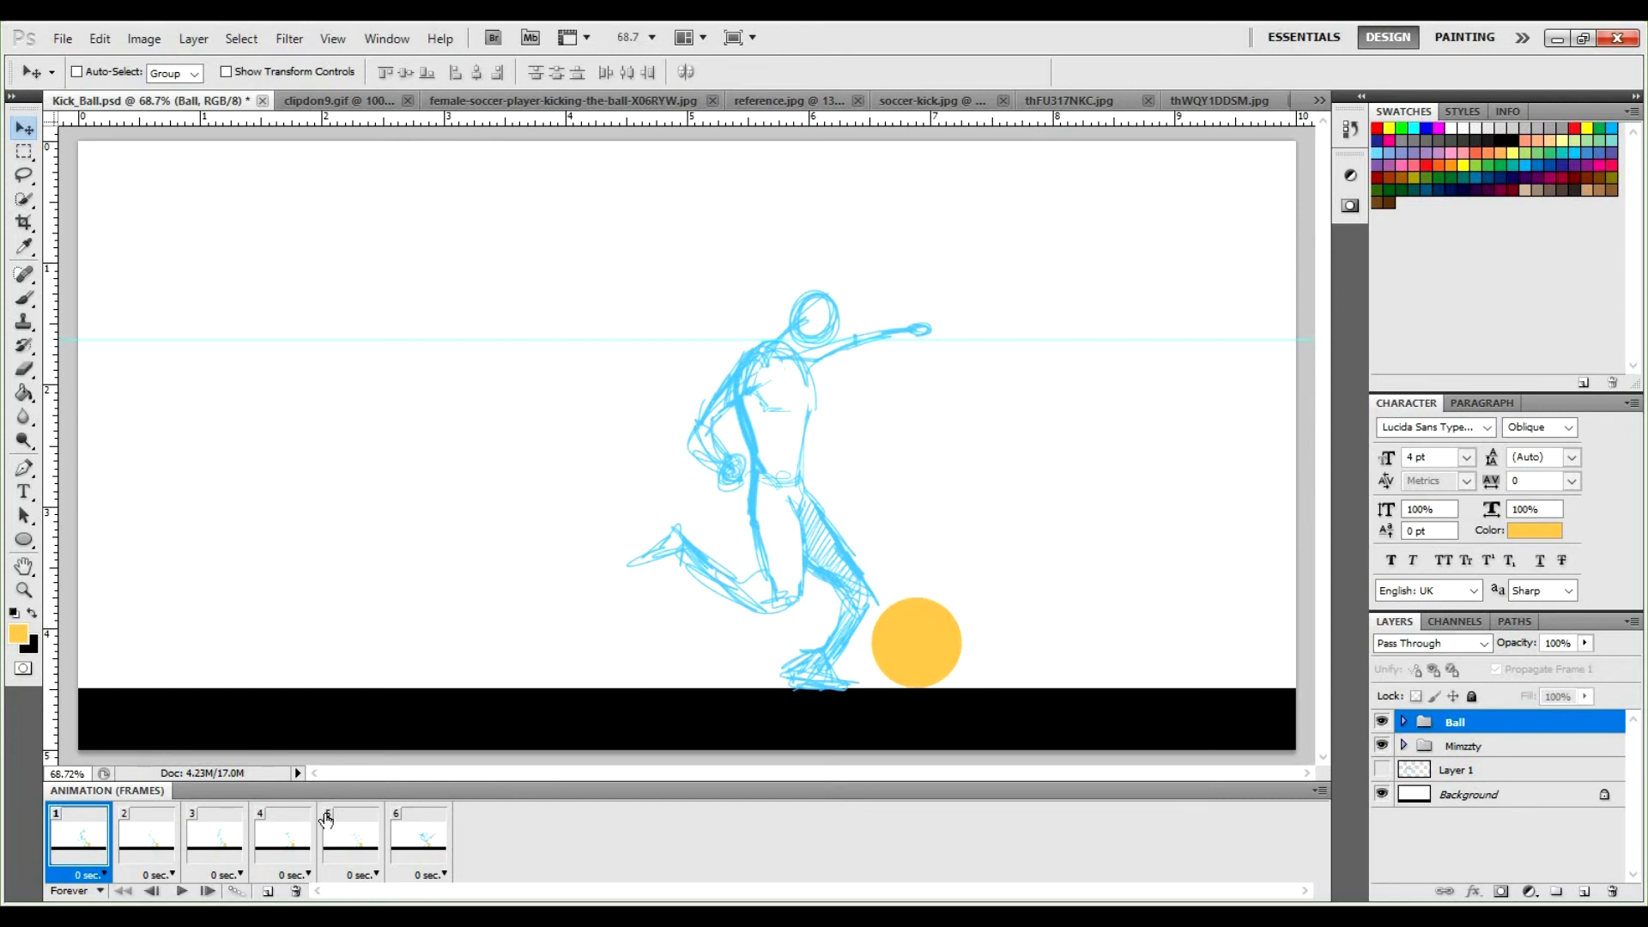
Step through animation frames 2, 3 and 6 to check the ball against the poses, and return to frame 1.
{"action": "left_click", "coordinate": [159, 851]}
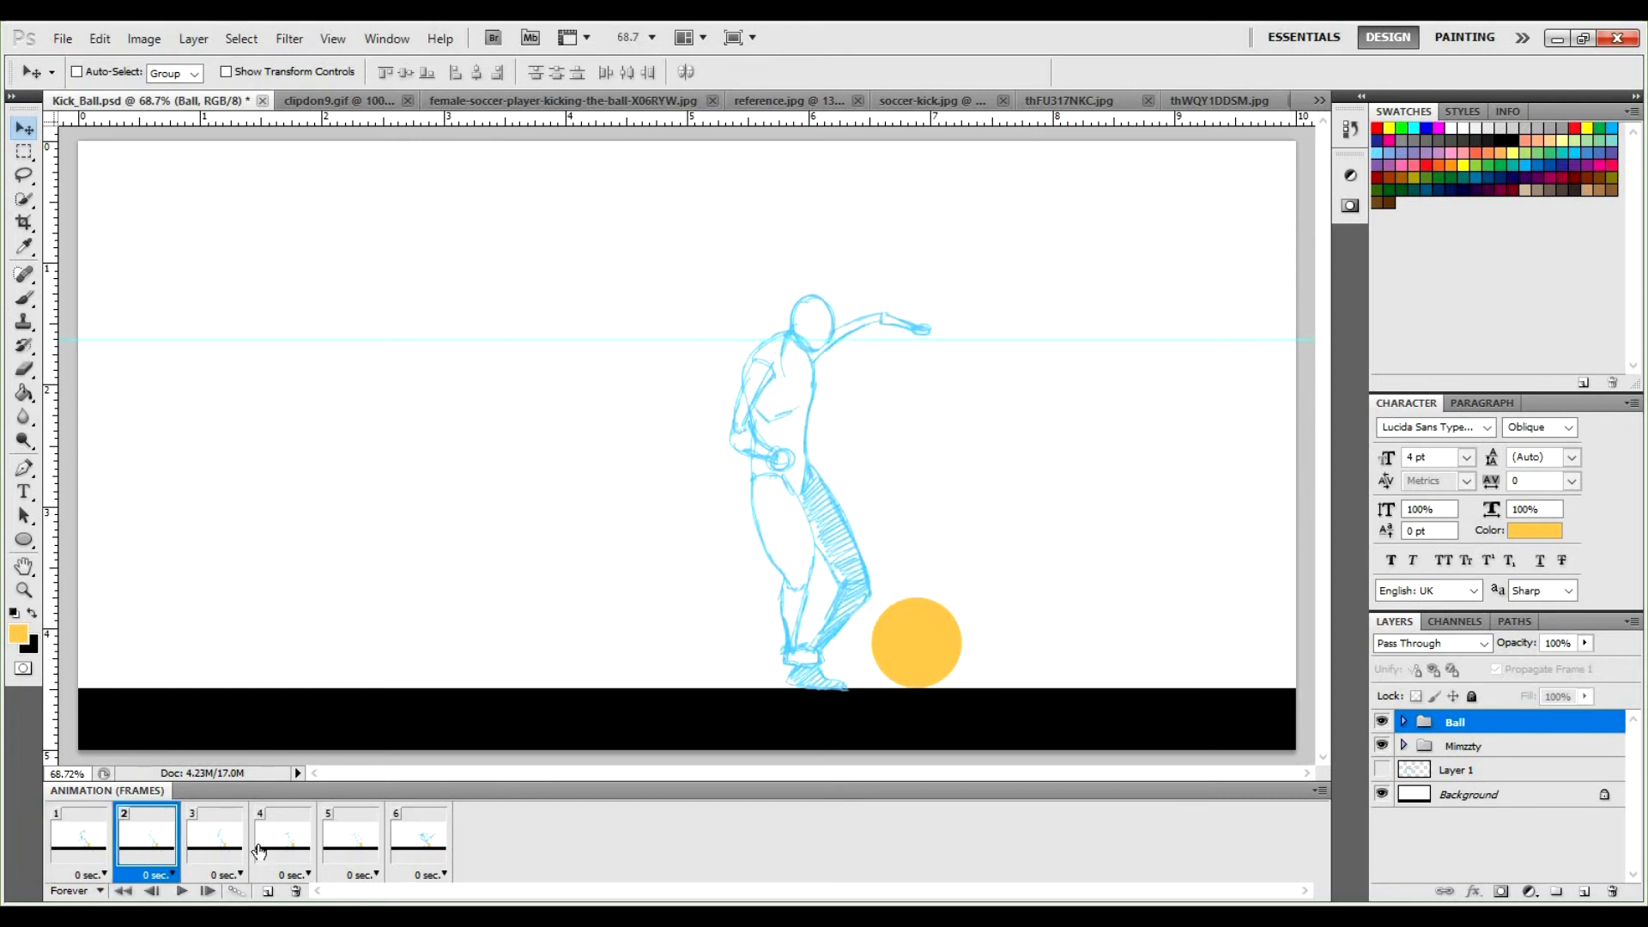
{"action": "left_click", "coordinate": [260, 850]}
{"action": "left_click", "coordinate": [240, 844]}
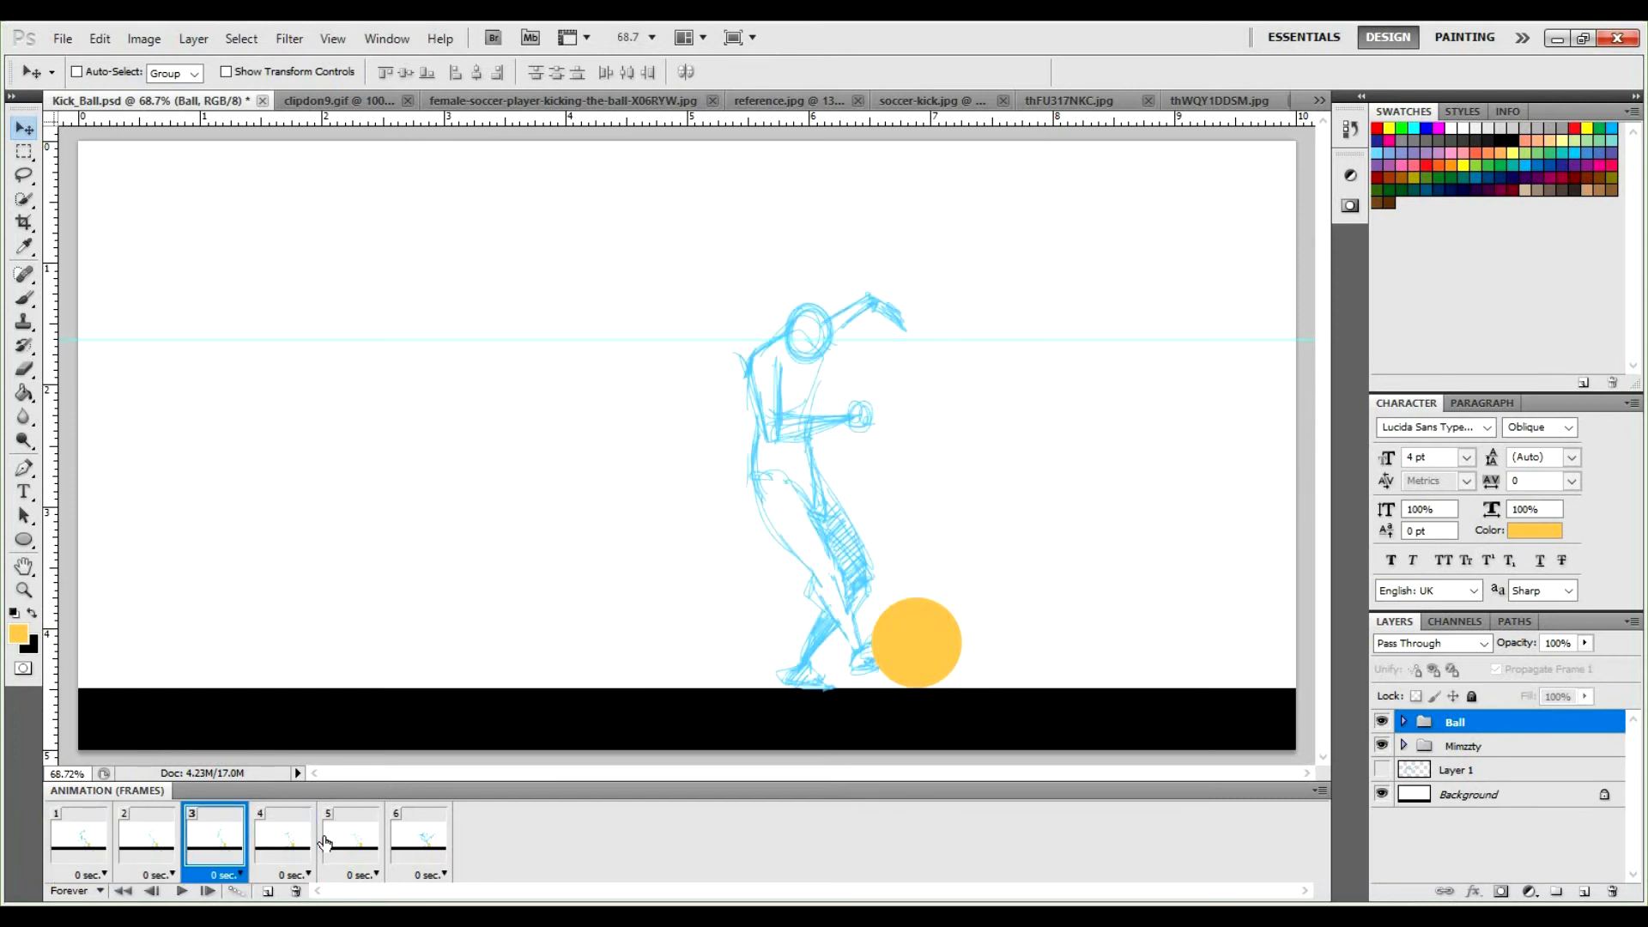
{"action": "left_click", "coordinate": [418, 841]}
{"action": "left_click", "coordinate": [93, 834]}
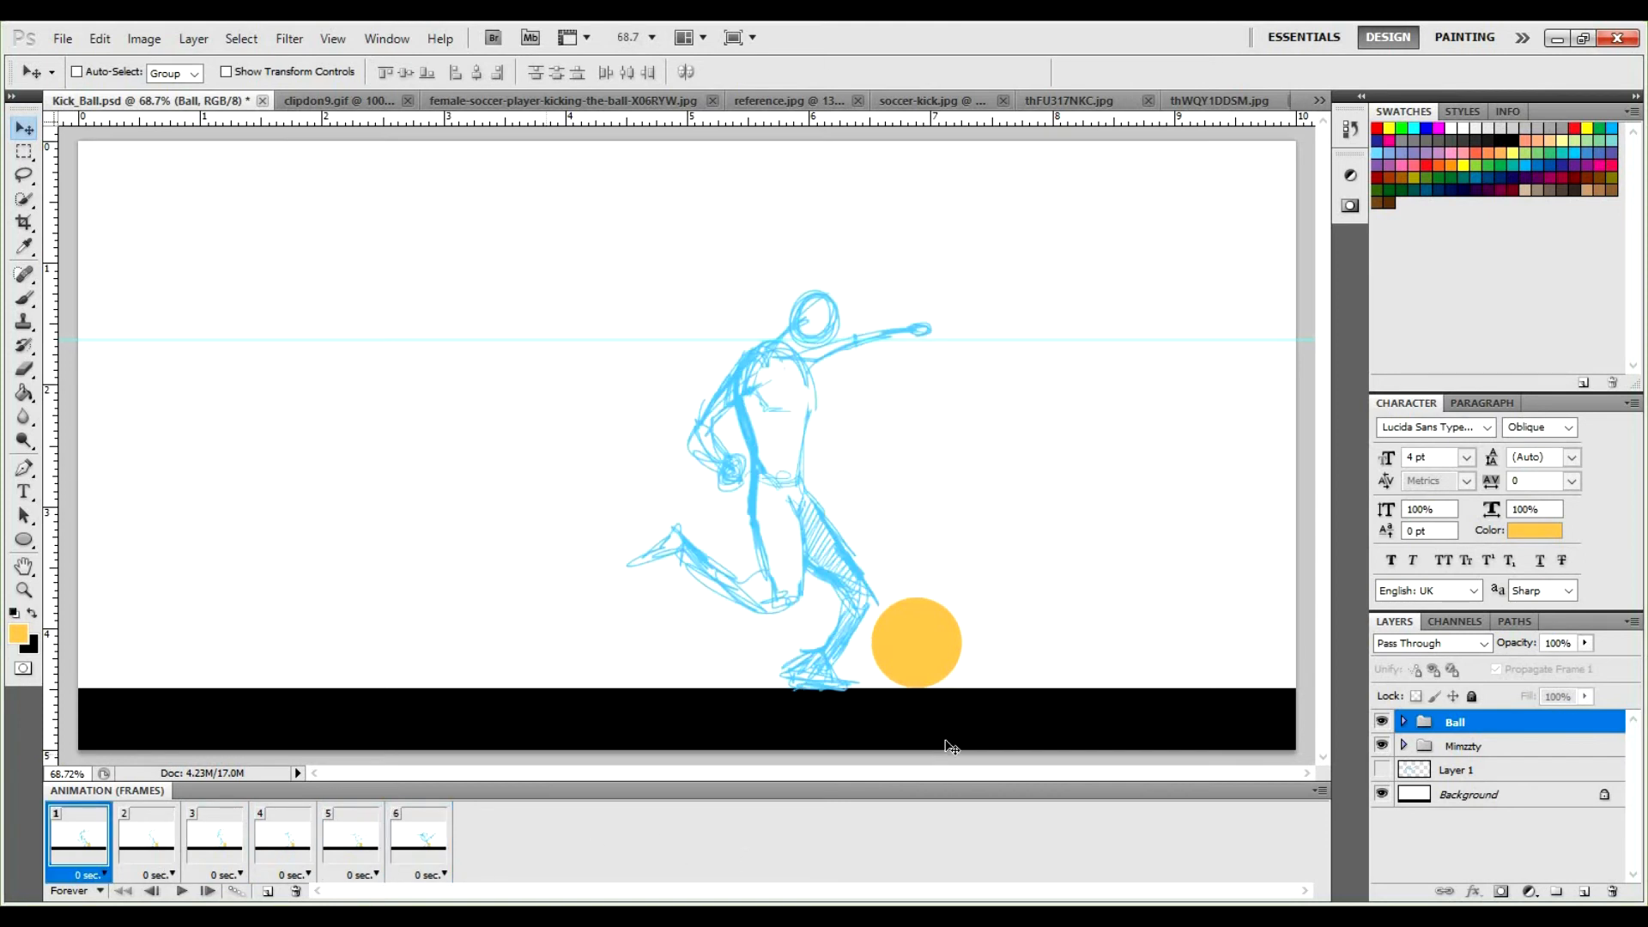
Expand the Ball group, select the Shape 1 layer and compare the ball's position in frames 1 and 2.
{"action": "left_click", "coordinate": [1404, 722]}
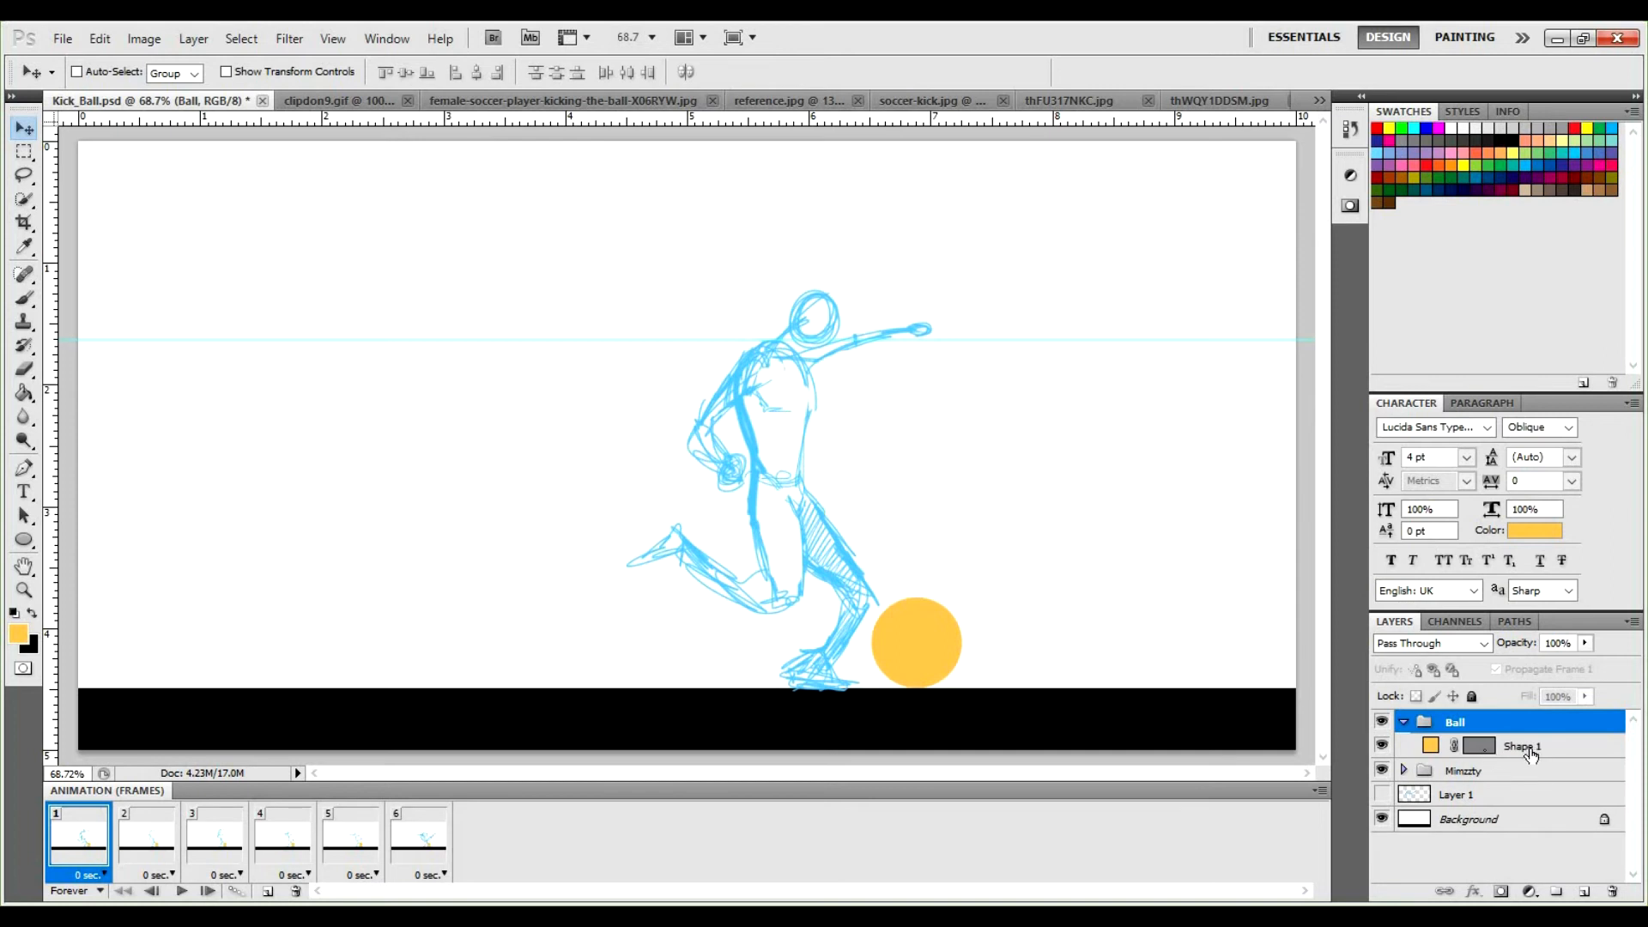
{"action": "left_click", "coordinate": [1511, 746]}
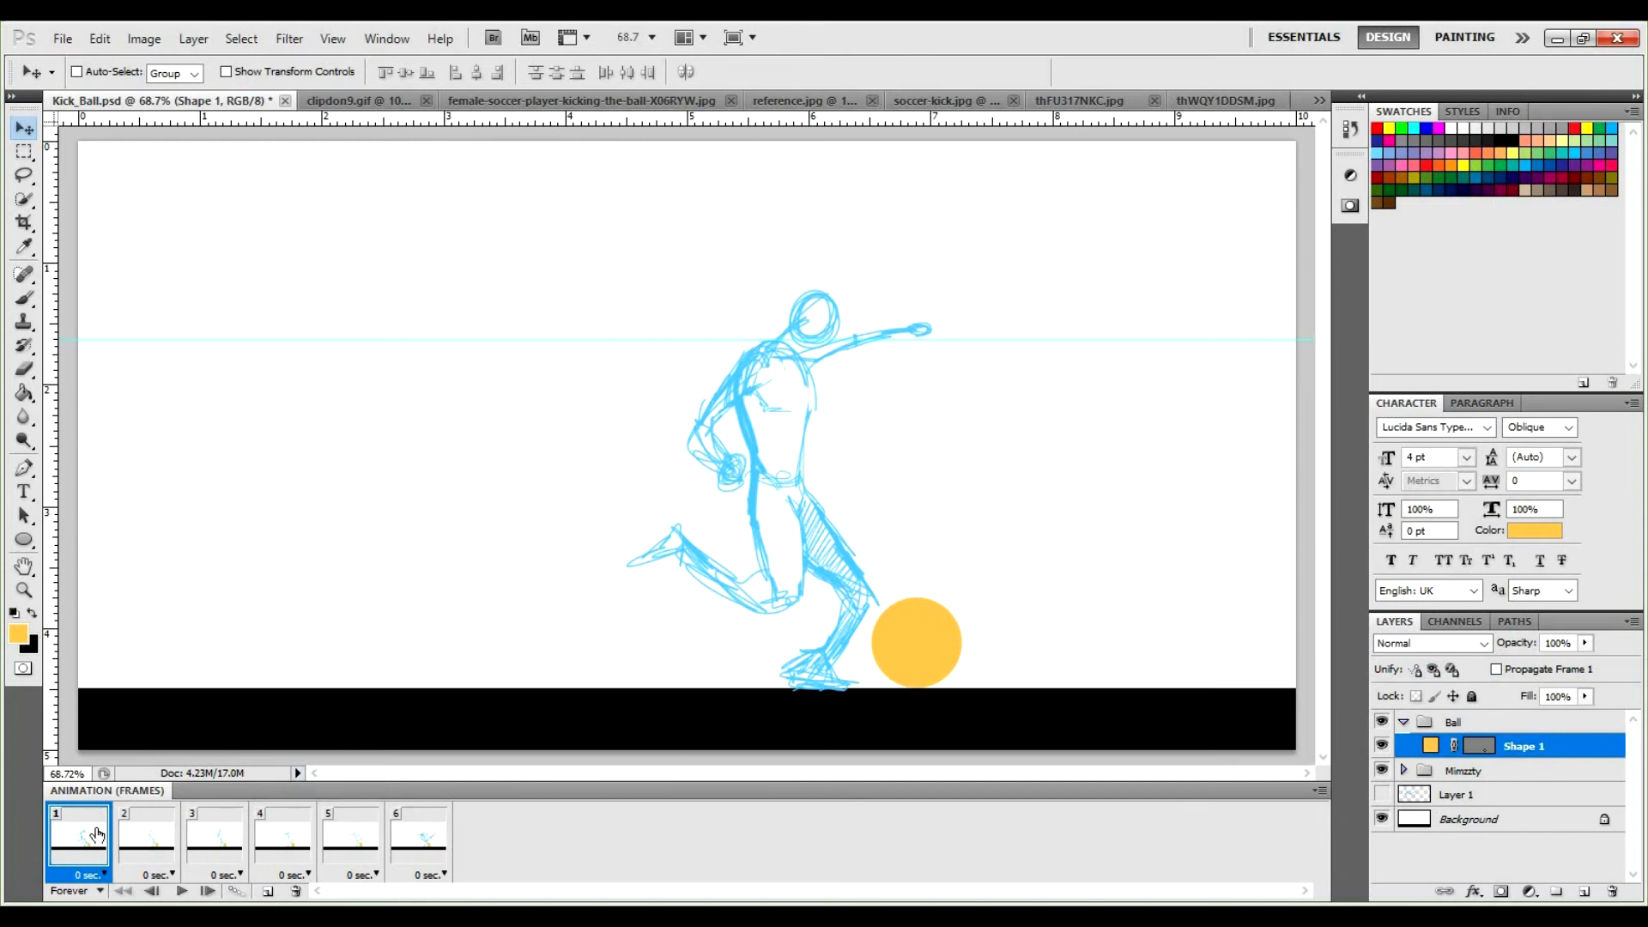
{"action": "left_click", "coordinate": [134, 833]}
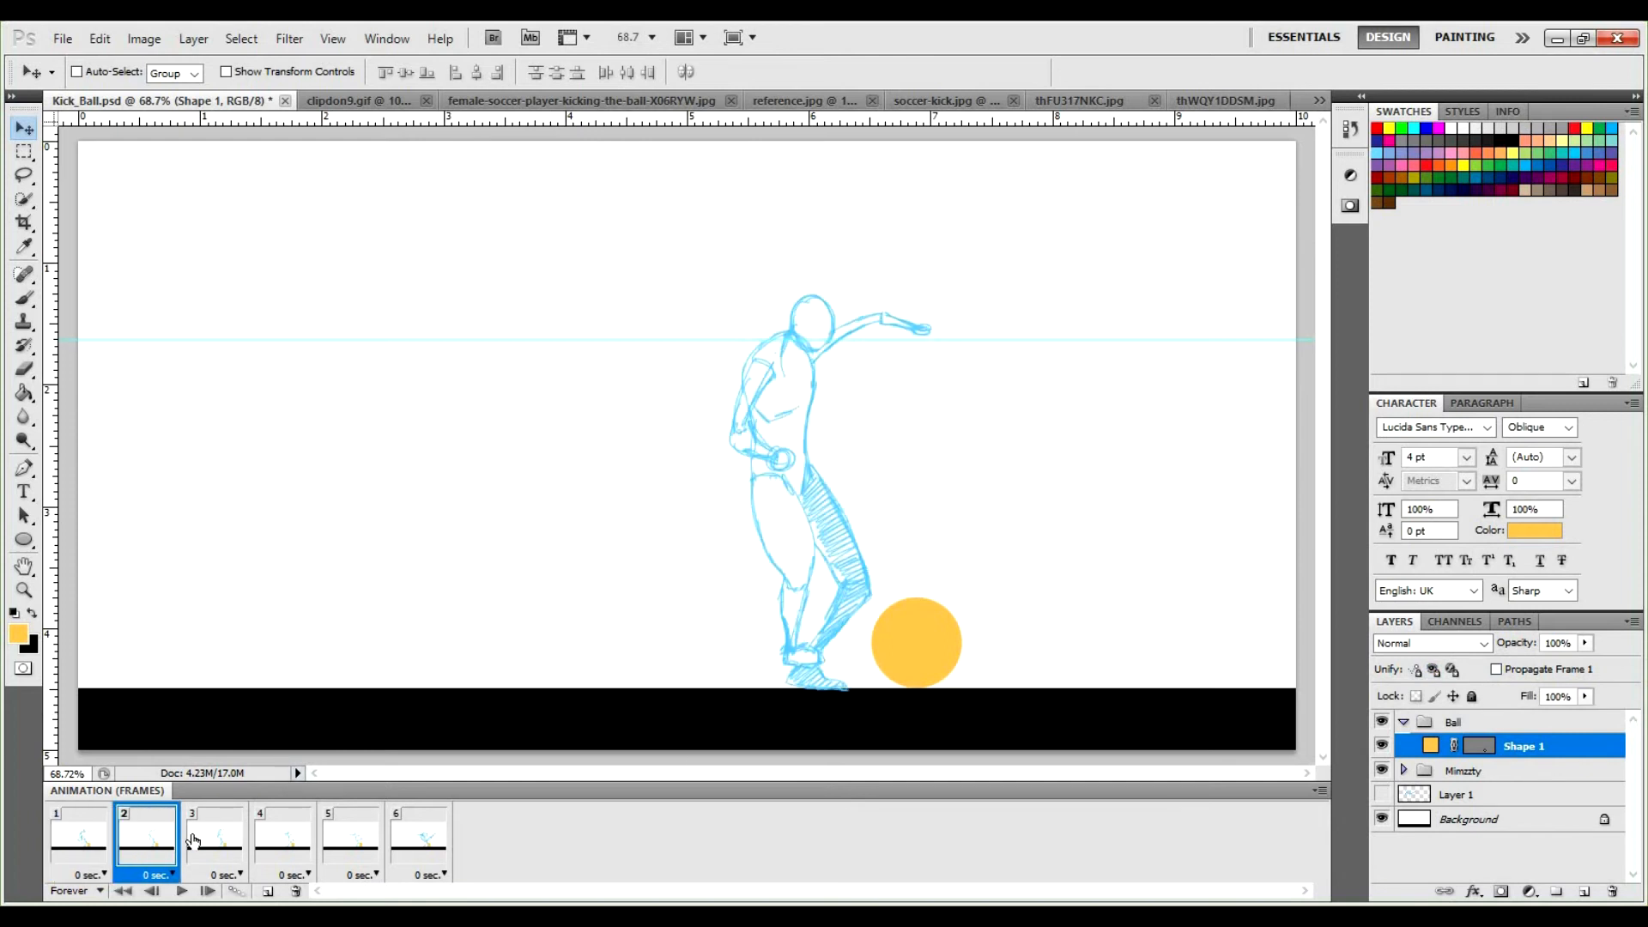
{"action": "left_click", "coordinate": [77, 833]}
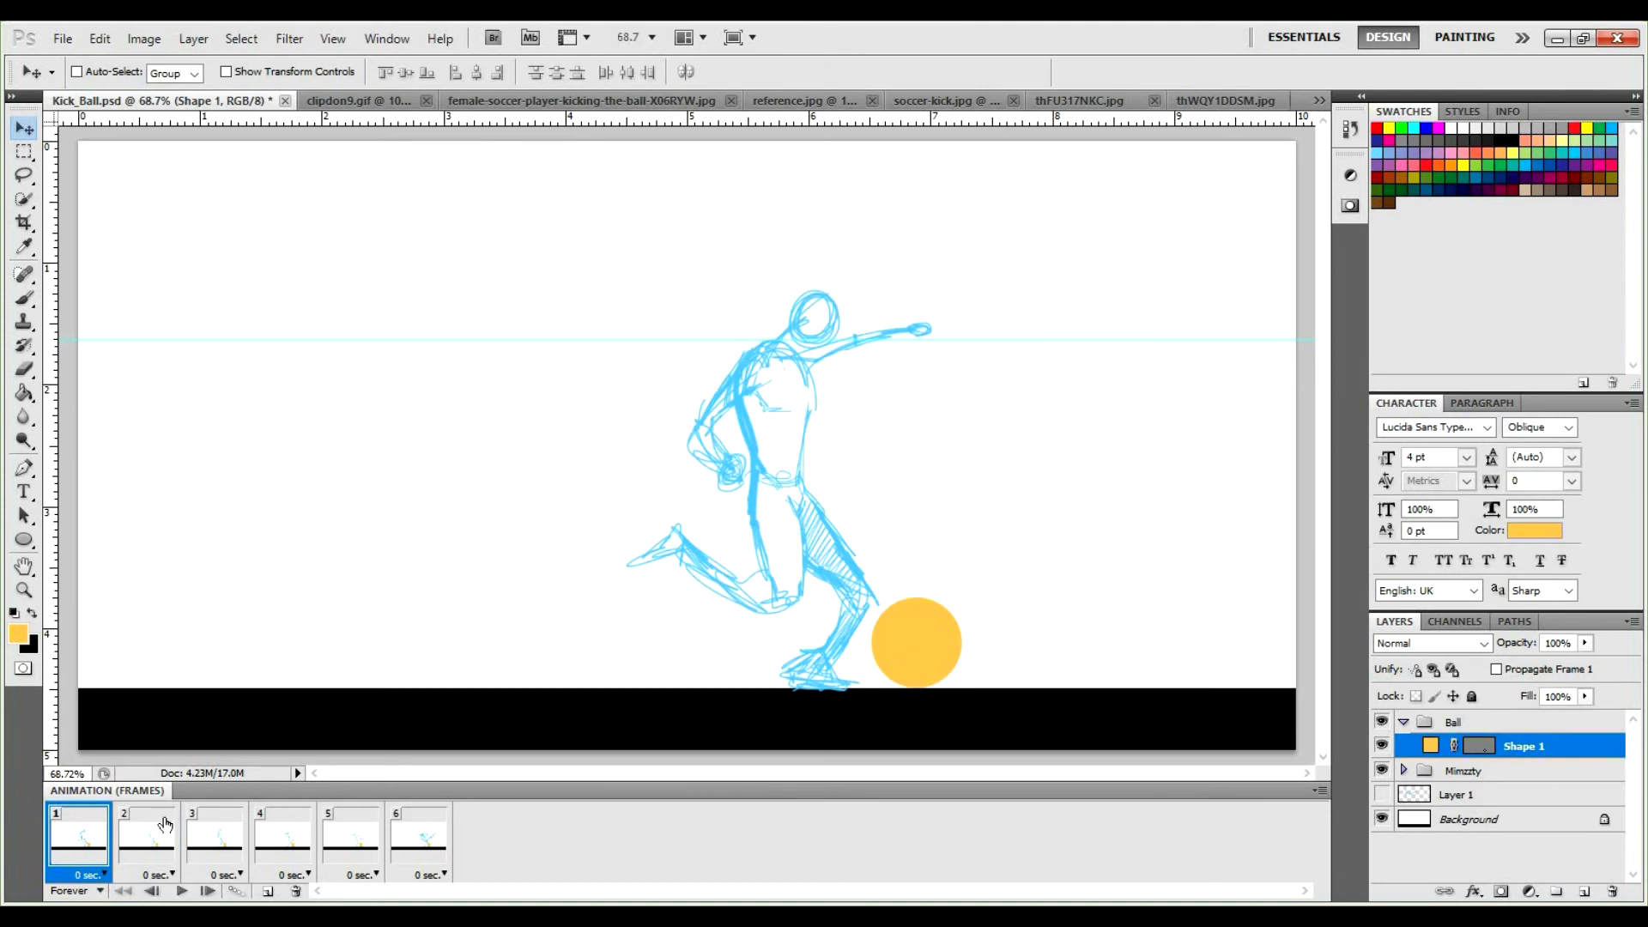
{"action": "left_click", "coordinate": [143, 845]}
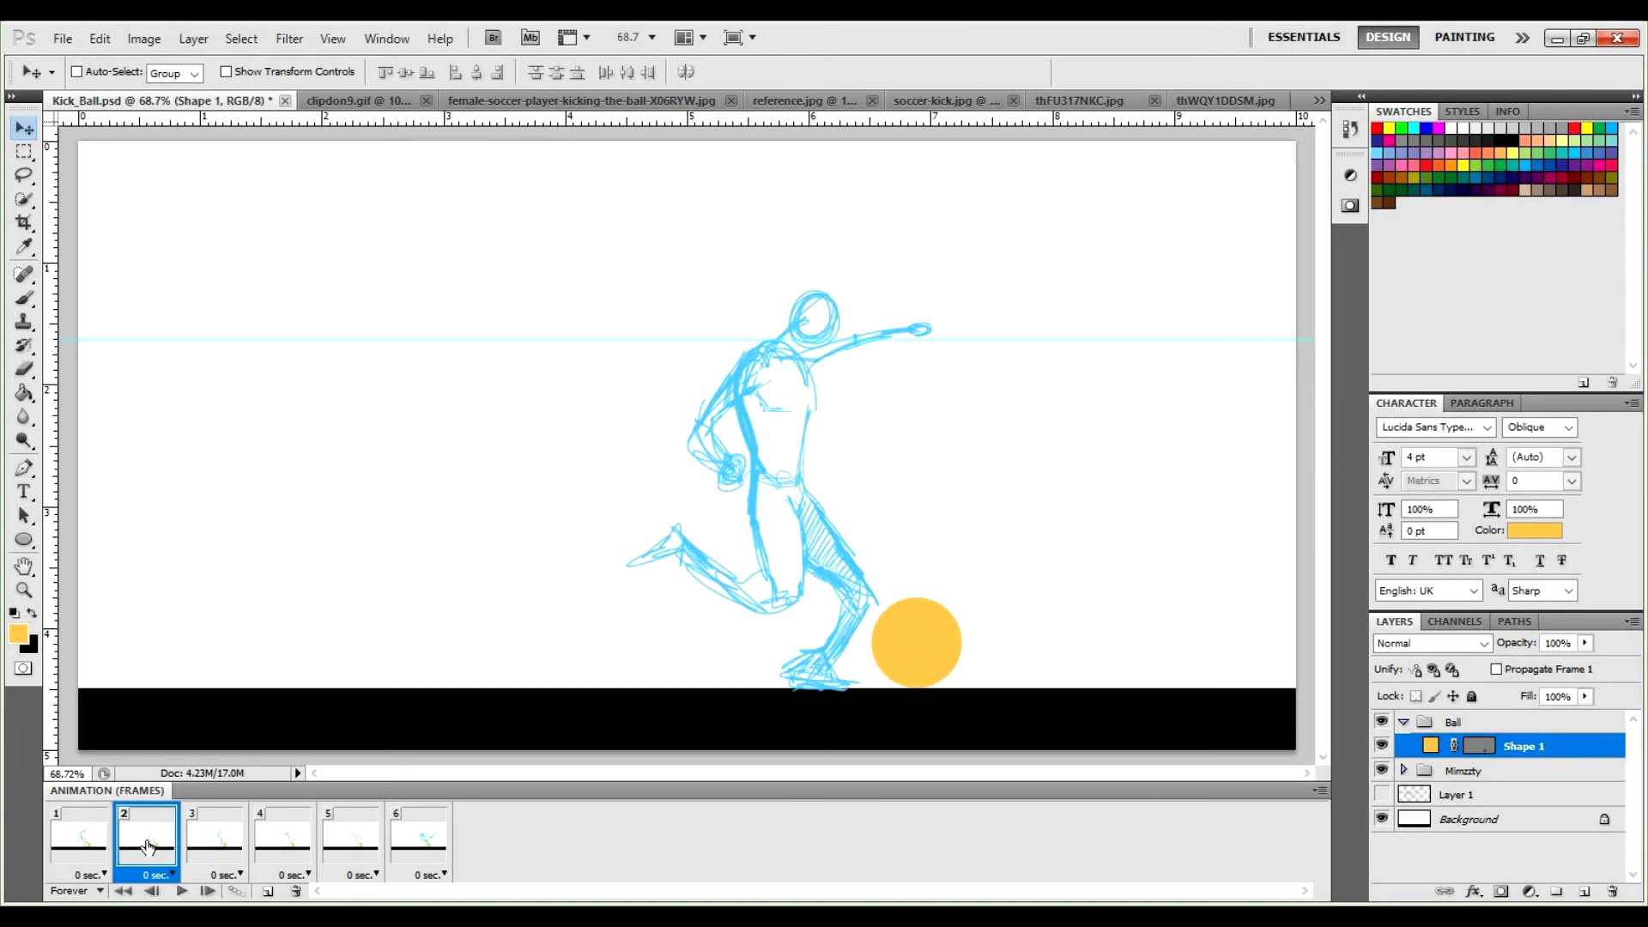
With the Ball group selected, nudge the ball slightly up at the foot in frame 3 and move it above the kicking foot in frame 4.
{"action": "left_click", "coordinate": [219, 845]}
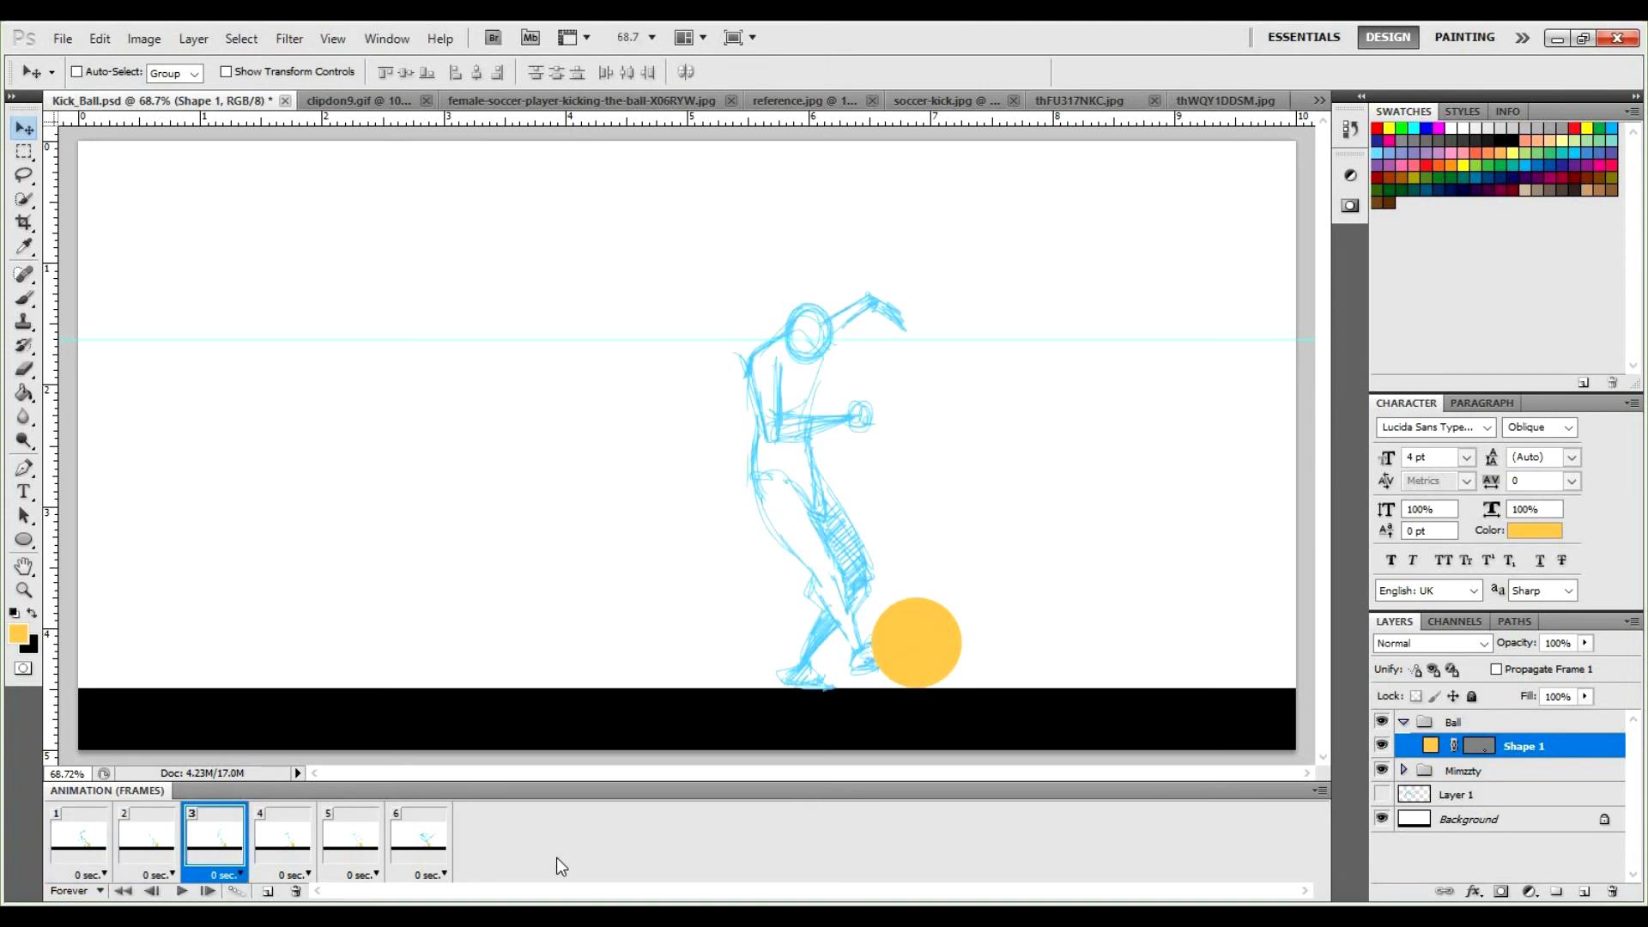
{"action": "left_click", "coordinate": [1451, 723]}
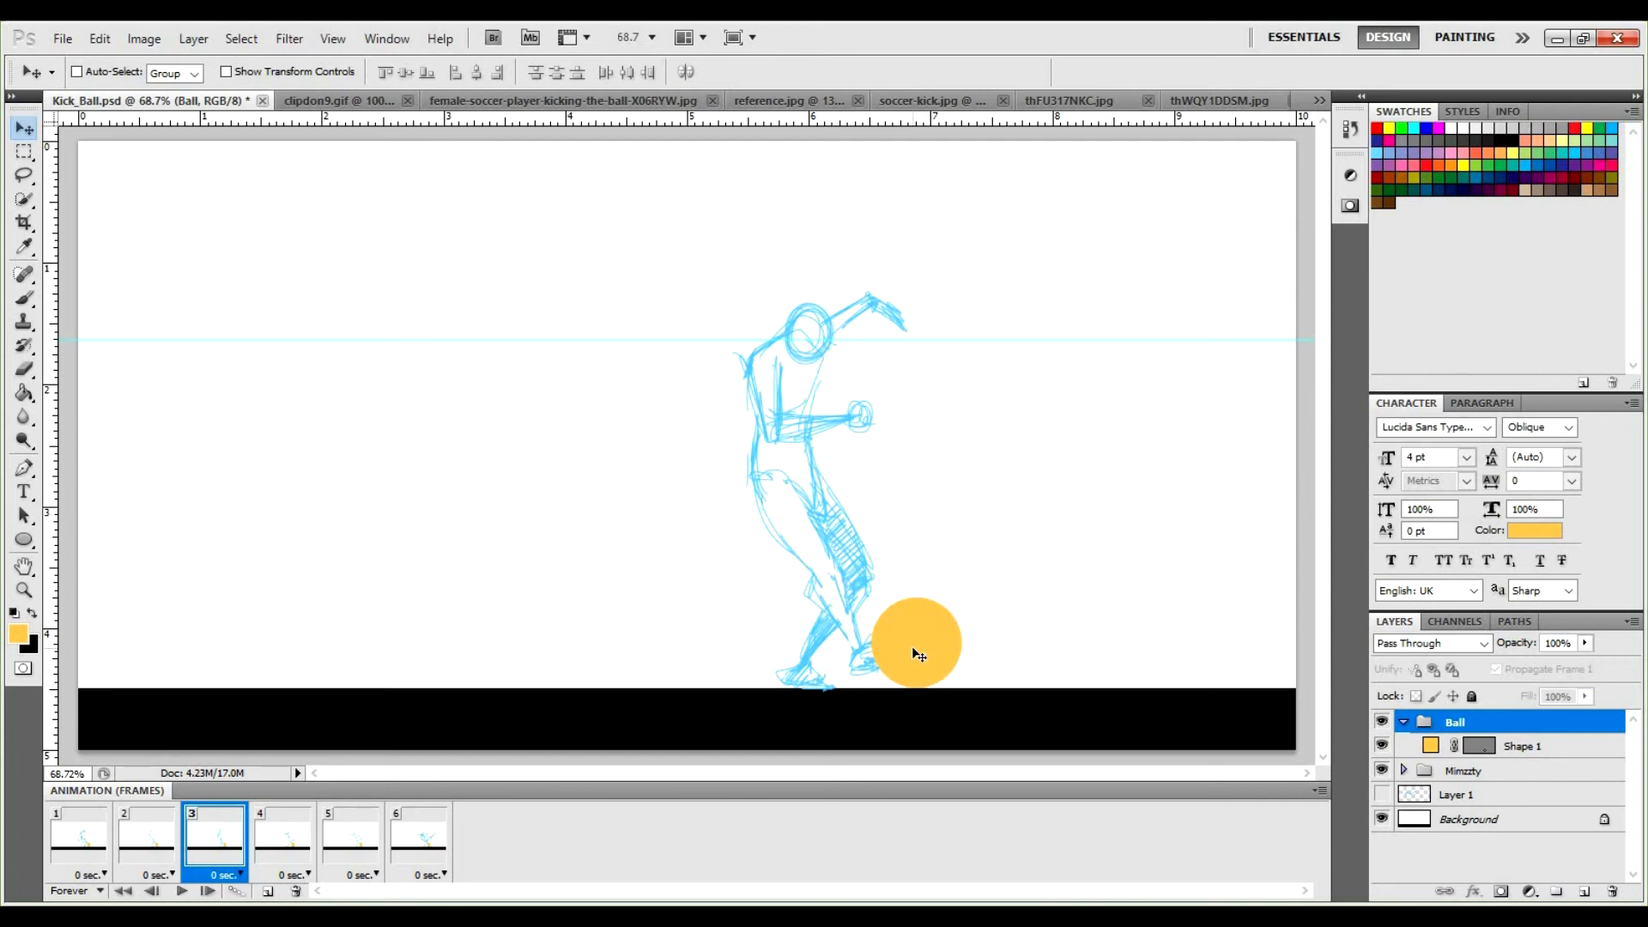
{"action": "left_click_drag", "start_coordinate": [925, 642], "coordinate": [915, 637]}
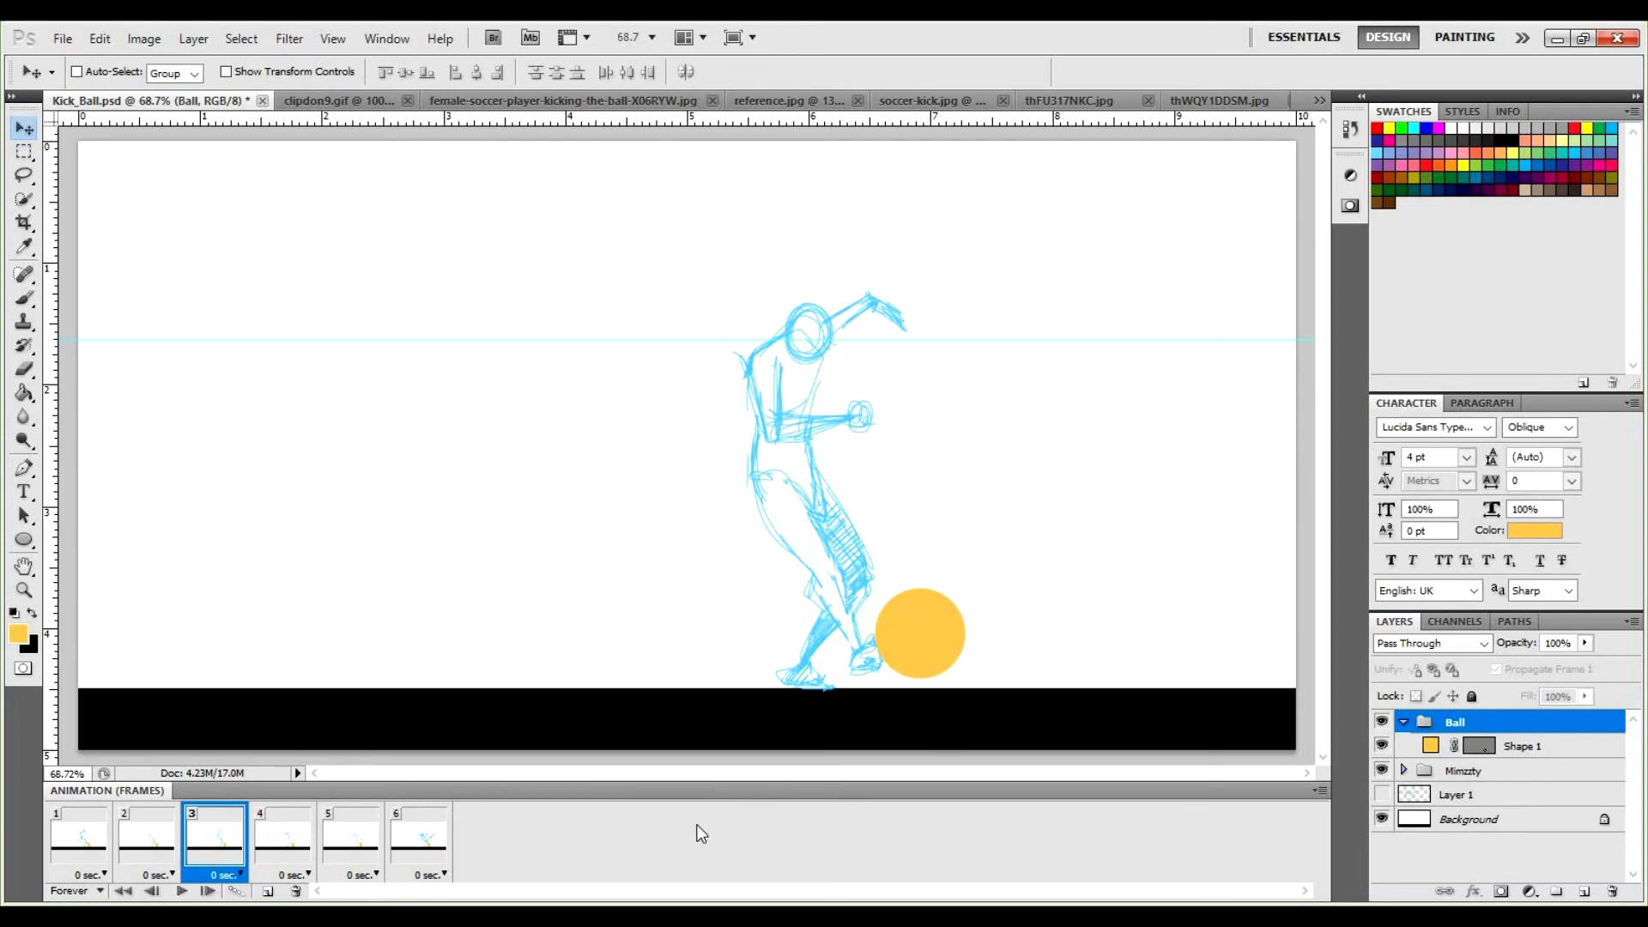
{"action": "left_click", "coordinate": [300, 841]}
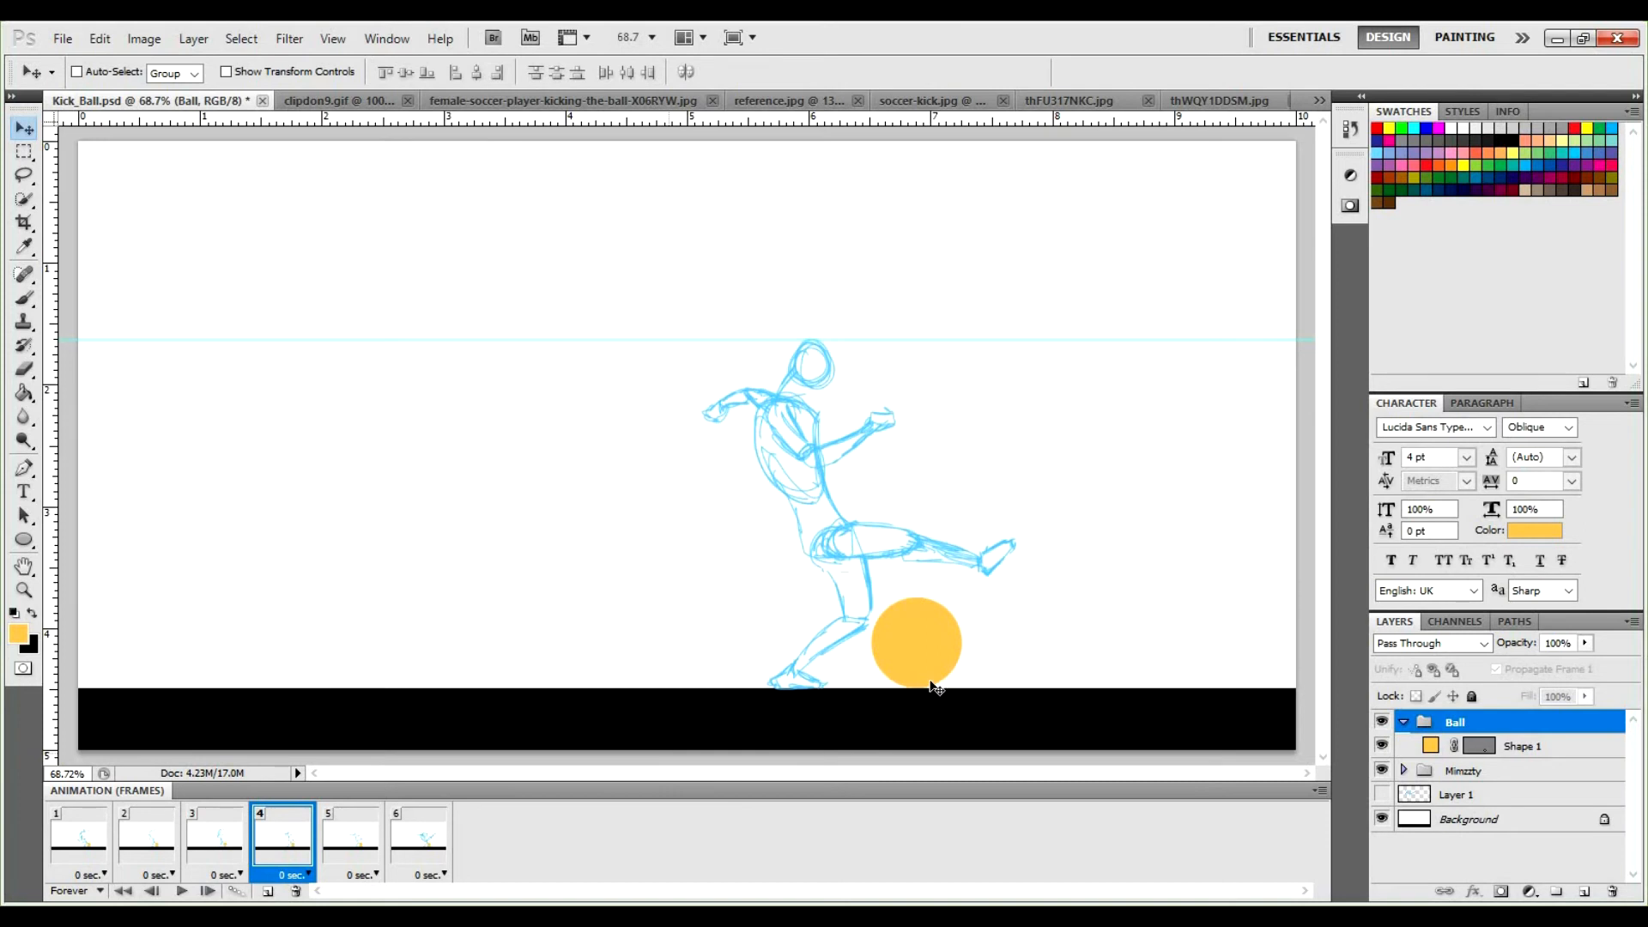
{"action": "left_click_drag", "start_coordinate": [905, 659], "coordinate": [1040, 491]}
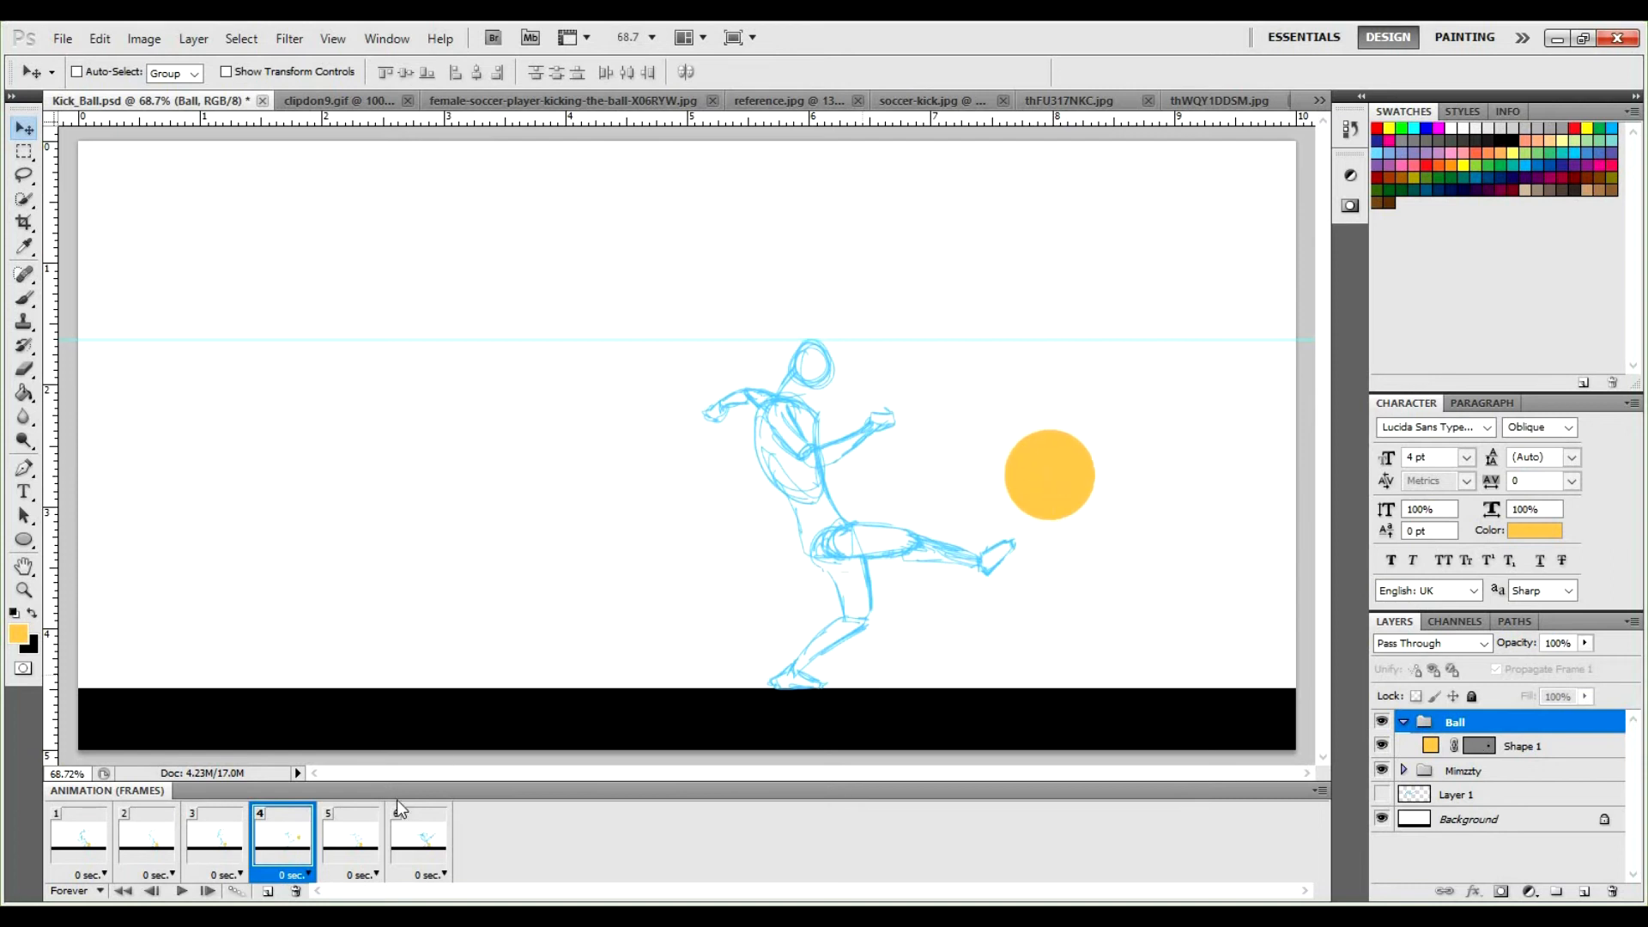
Move the ball high up and right of the figure in frame 5, and partly past the canvas's upper-right corner in frame 6.
{"action": "left_click", "coordinate": [356, 841]}
{"action": "left_click_drag", "start_coordinate": [934, 640], "coordinate": [1207, 351]}
{"action": "left_click_drag", "start_coordinate": [1243, 255], "coordinate": [1213, 258]}
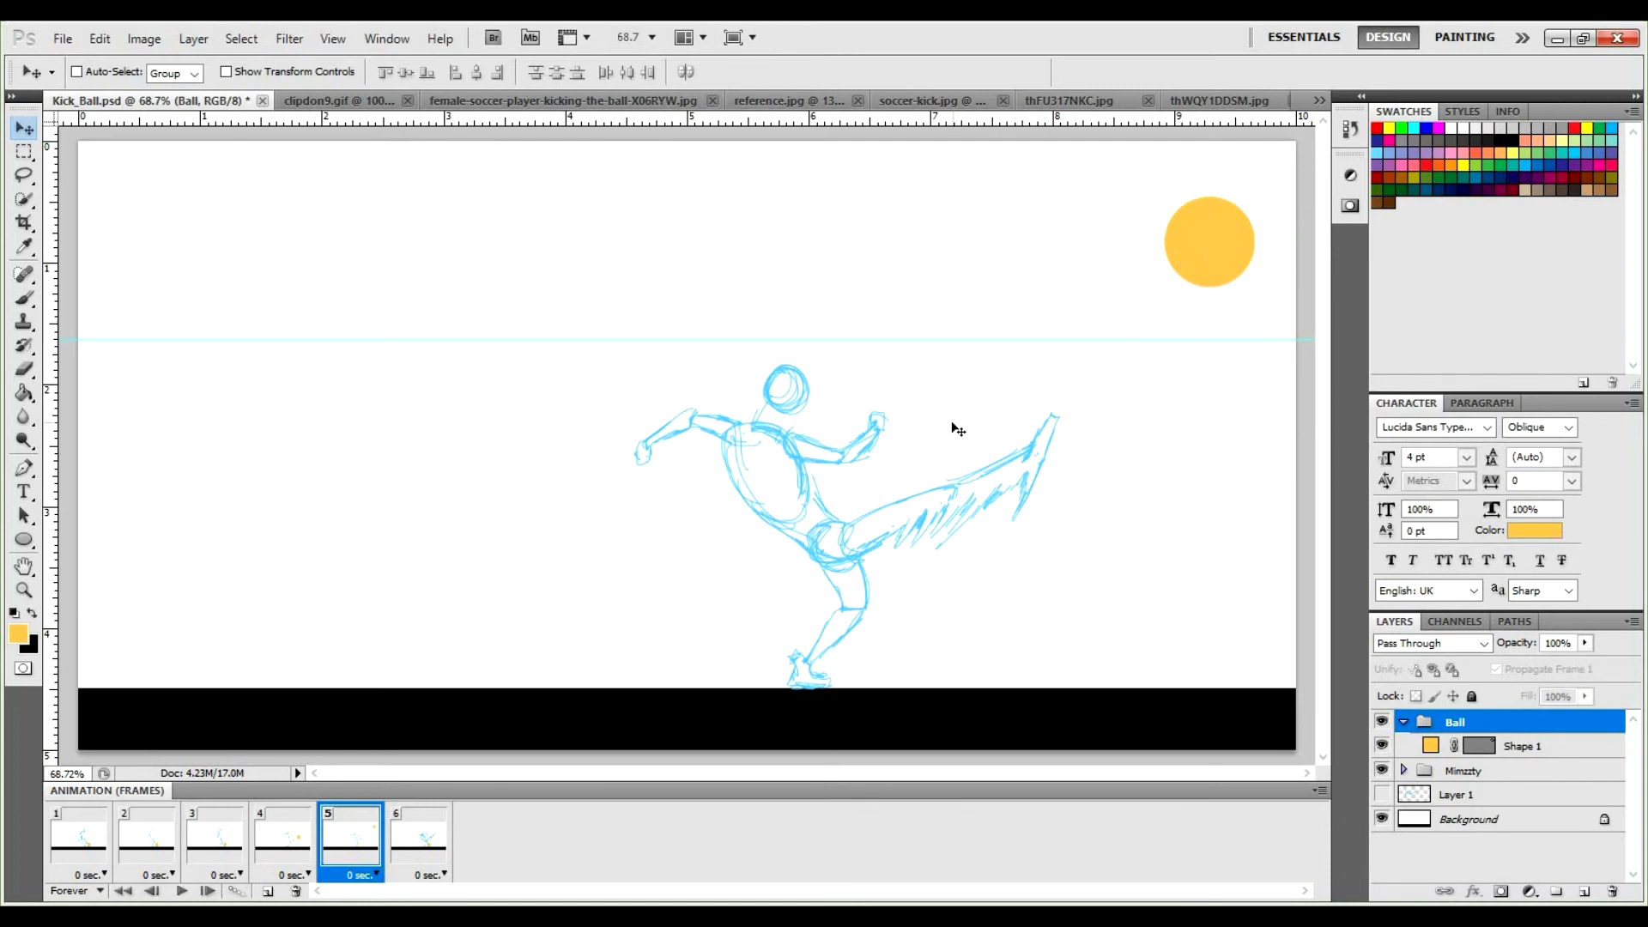
{"action": "left_click", "coordinate": [436, 819]}
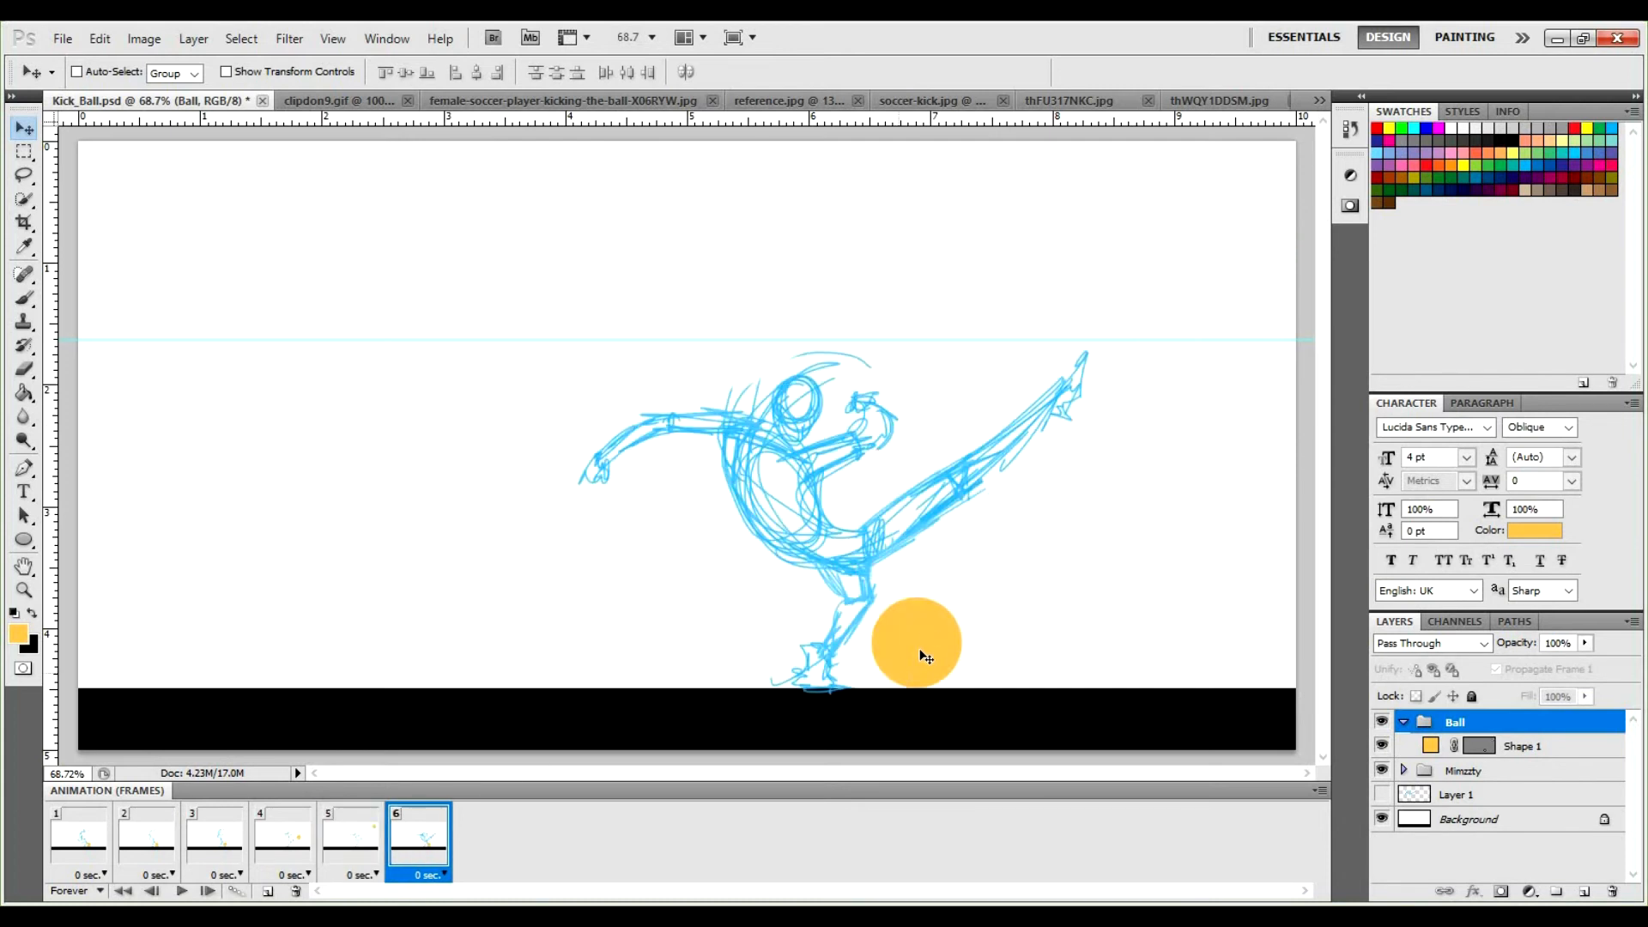
{"action": "left_click_drag", "start_coordinate": [921, 655], "coordinate": [1276, 146]}
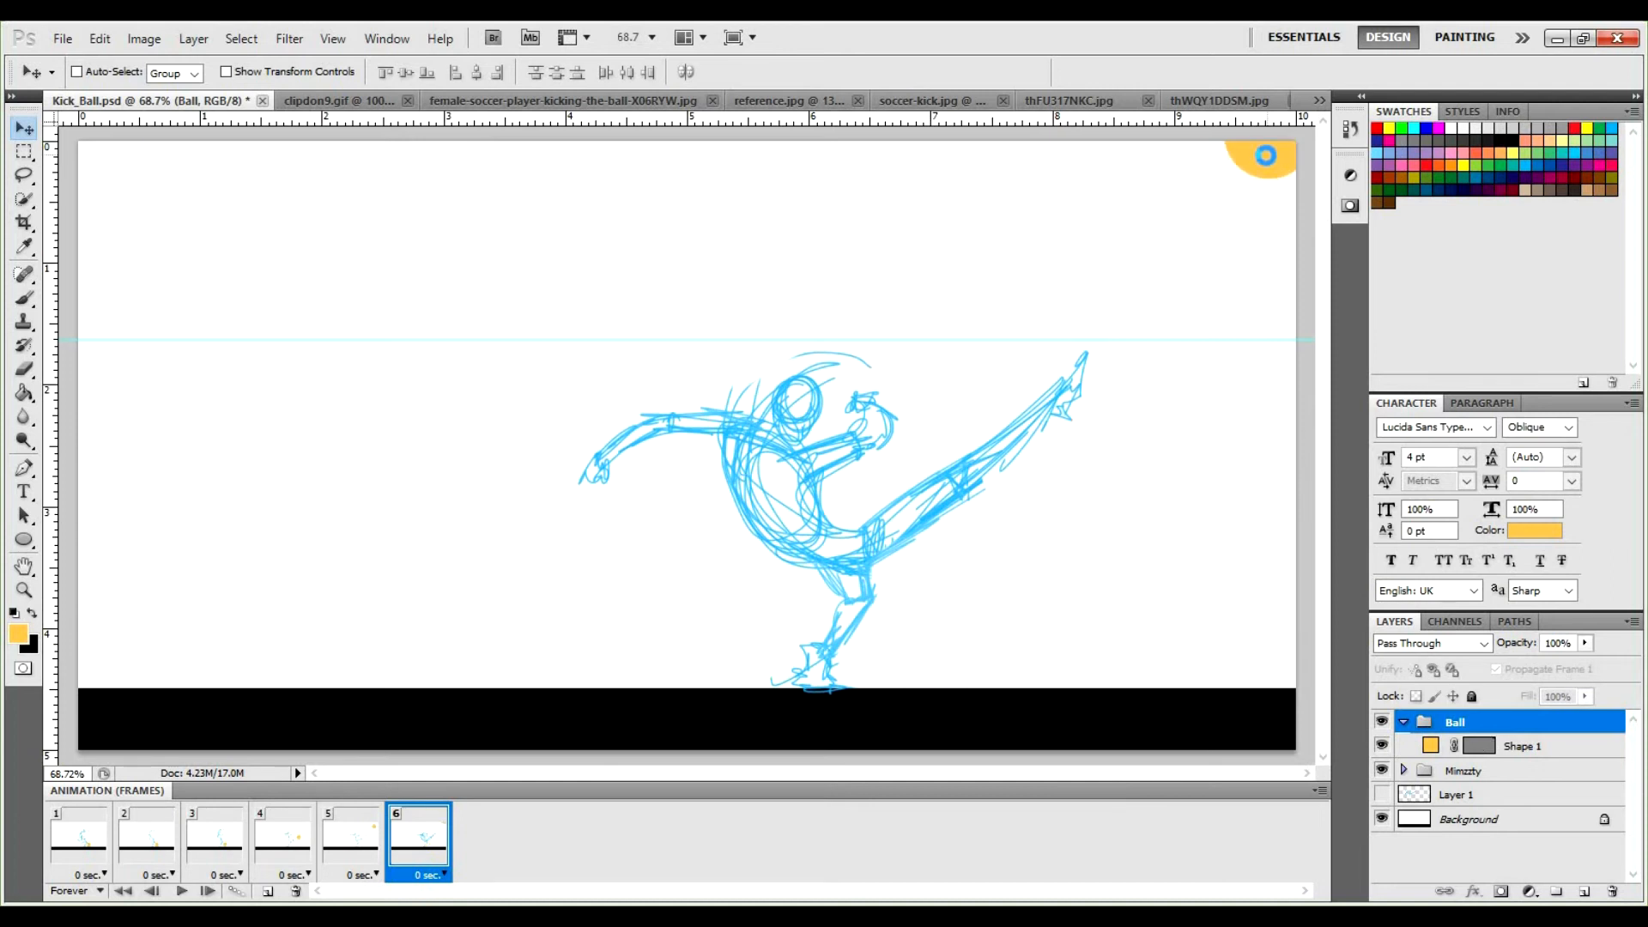
Play the animation to preview the ball's flight, and return to frame 1.
{"action": "left_click", "coordinate": [179, 893]}
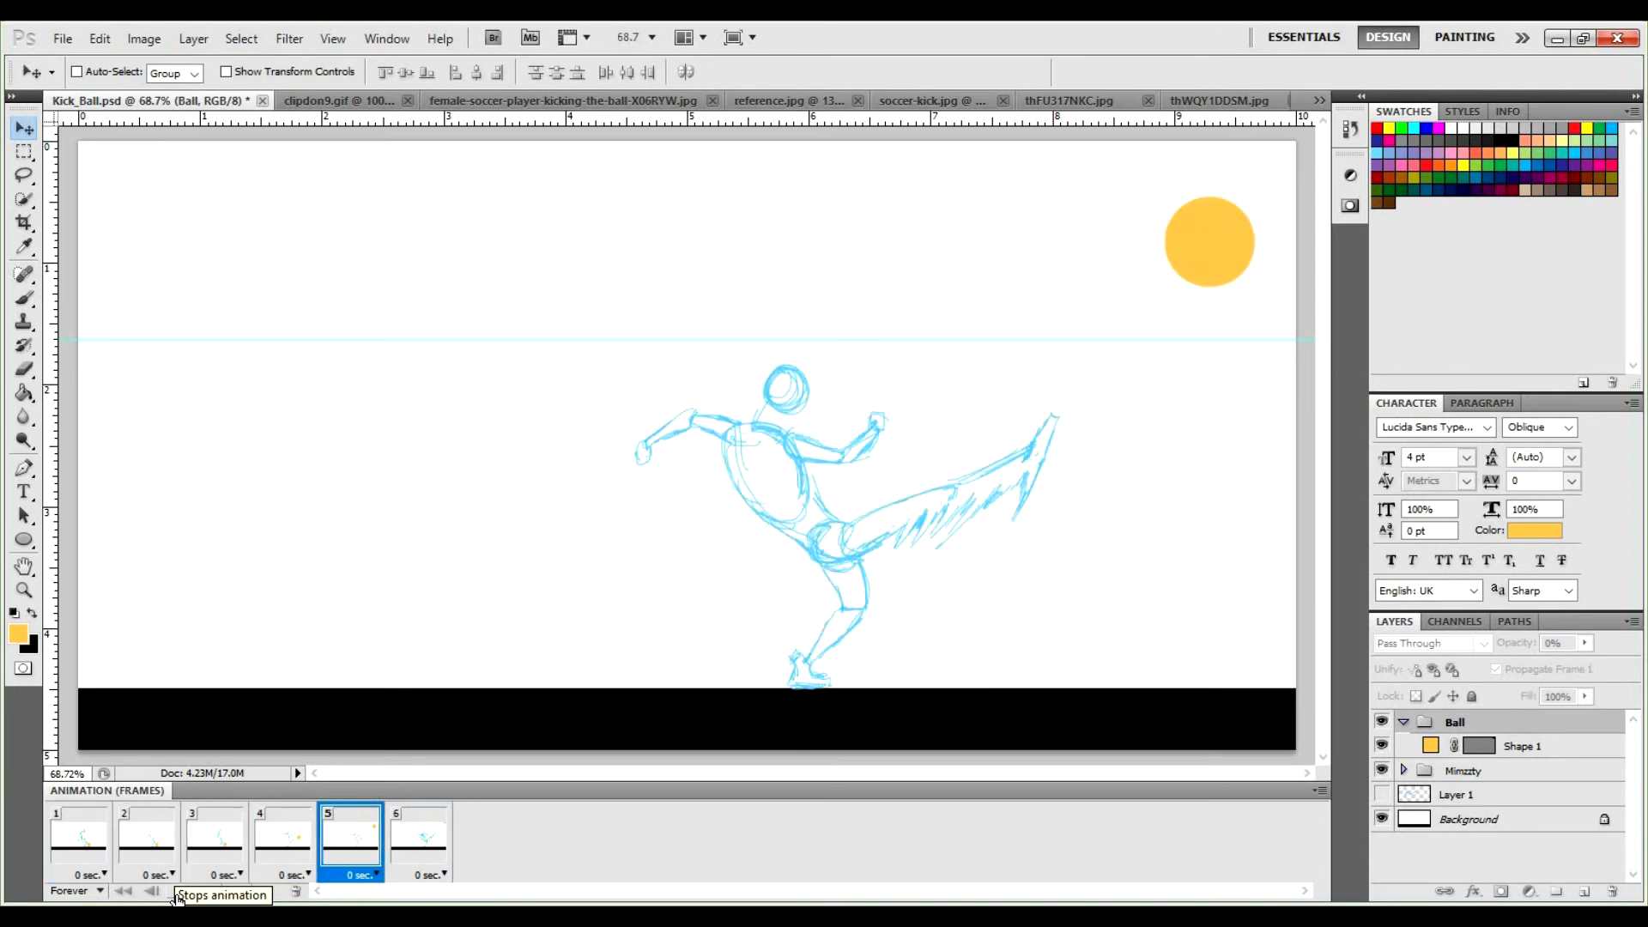
{"action": "left_click", "coordinate": [80, 862]}
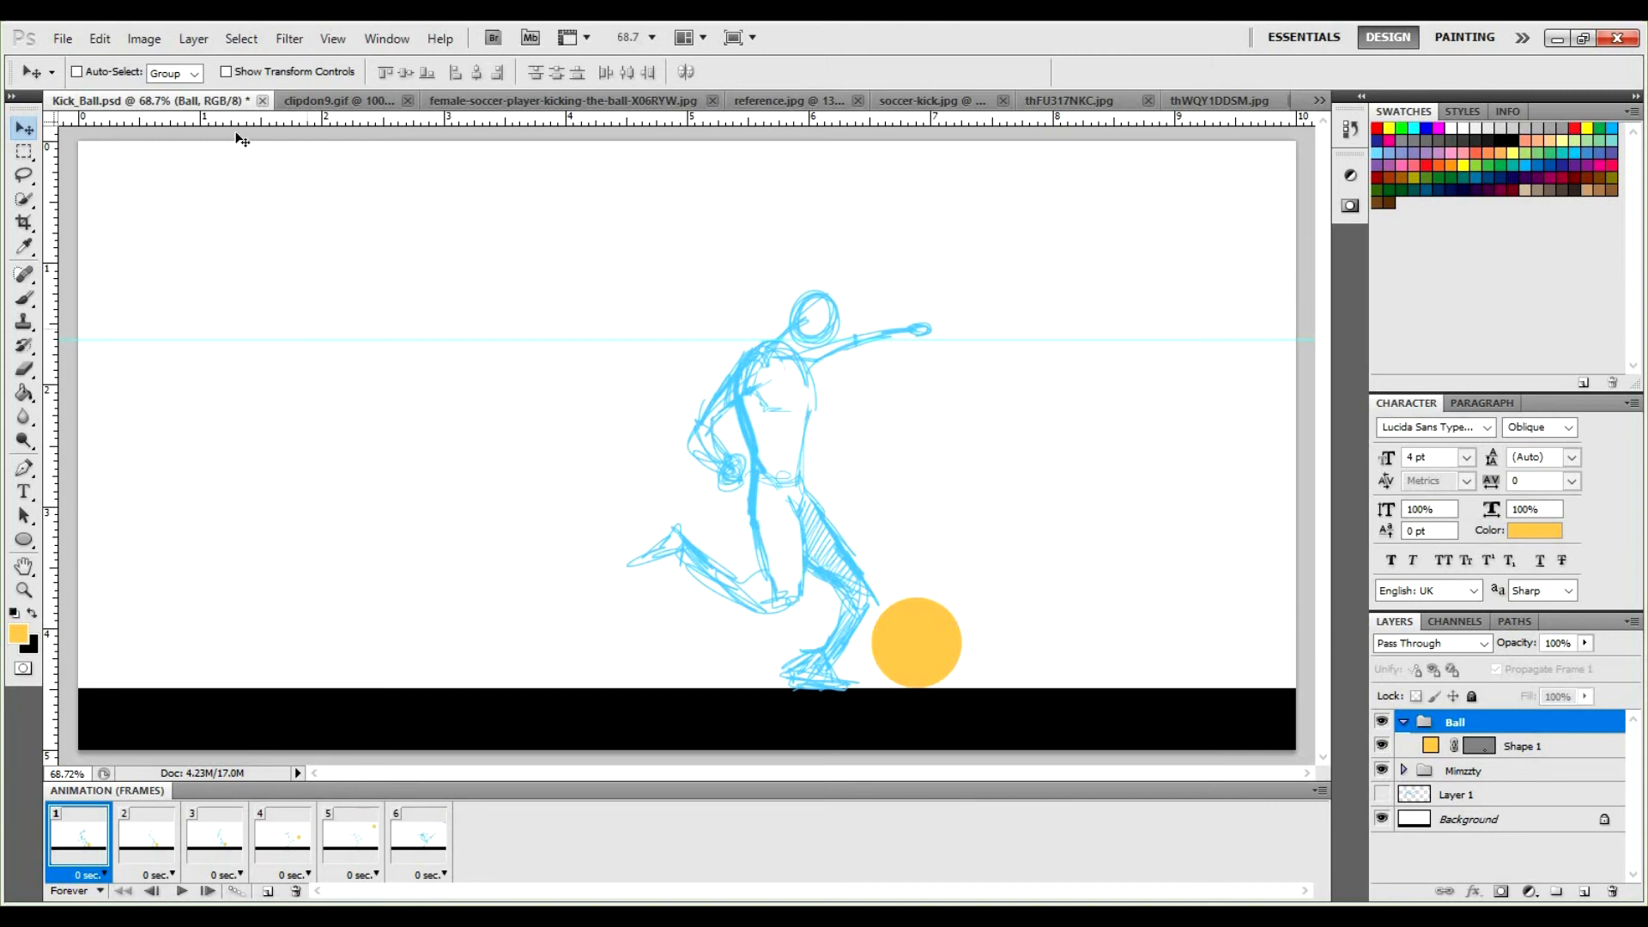
Export the animation for the web as Kick_Ball.gif in the Animation folder, replacing the existing file.
{"action": "left_click", "coordinate": [74, 41]}
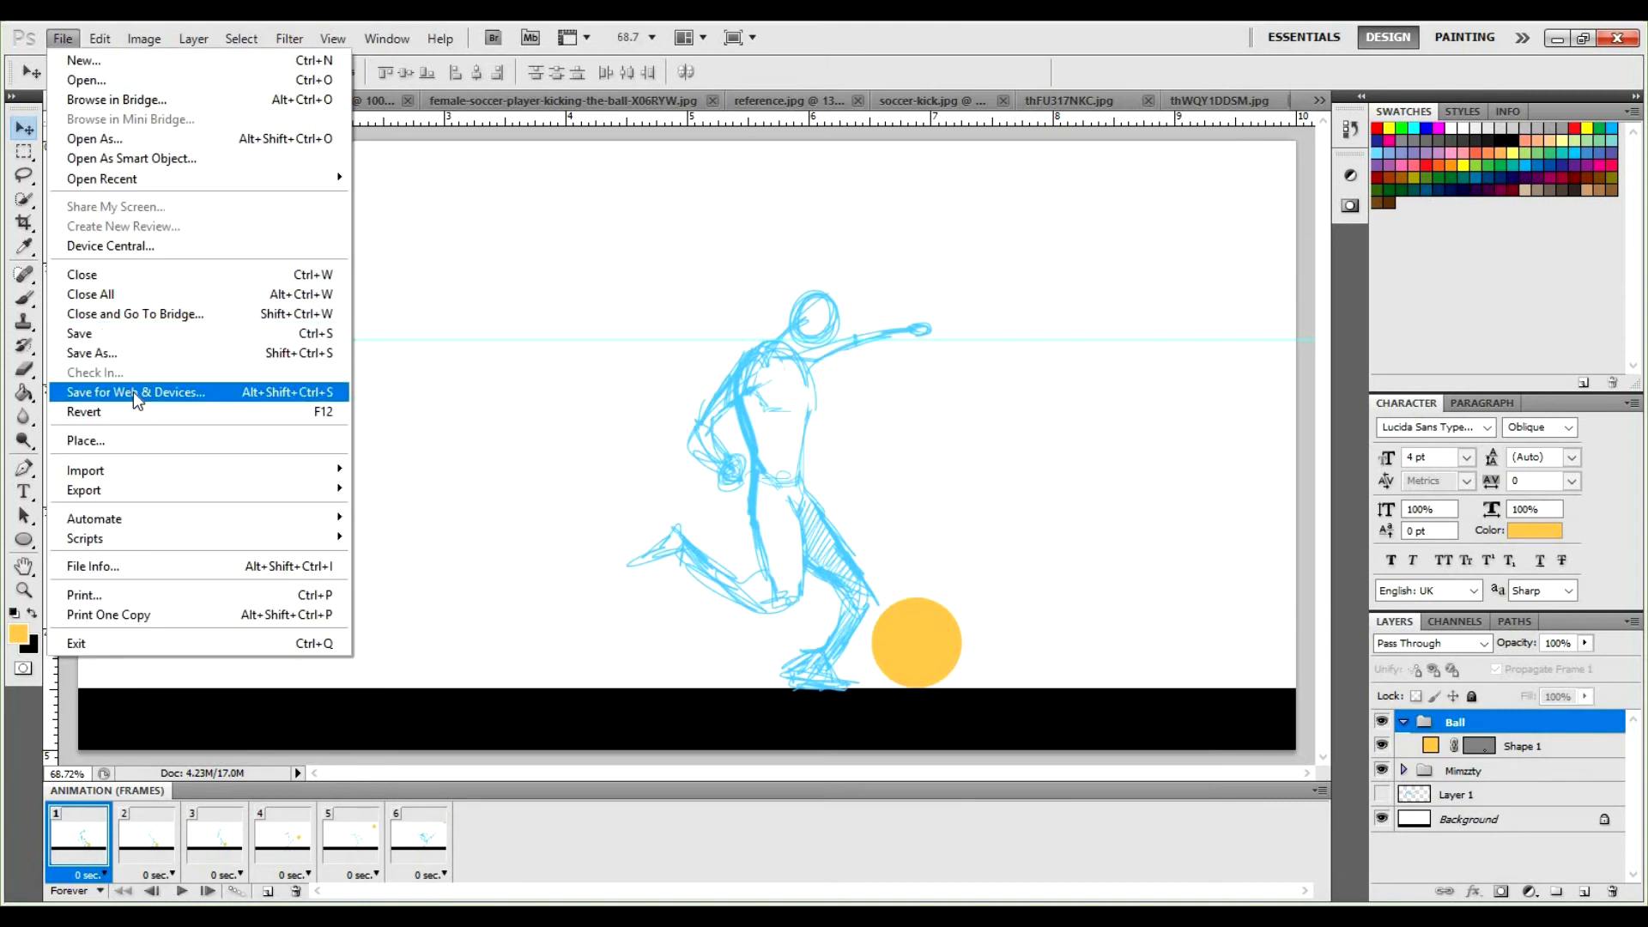
{"action": "left_click", "coordinate": [132, 392]}
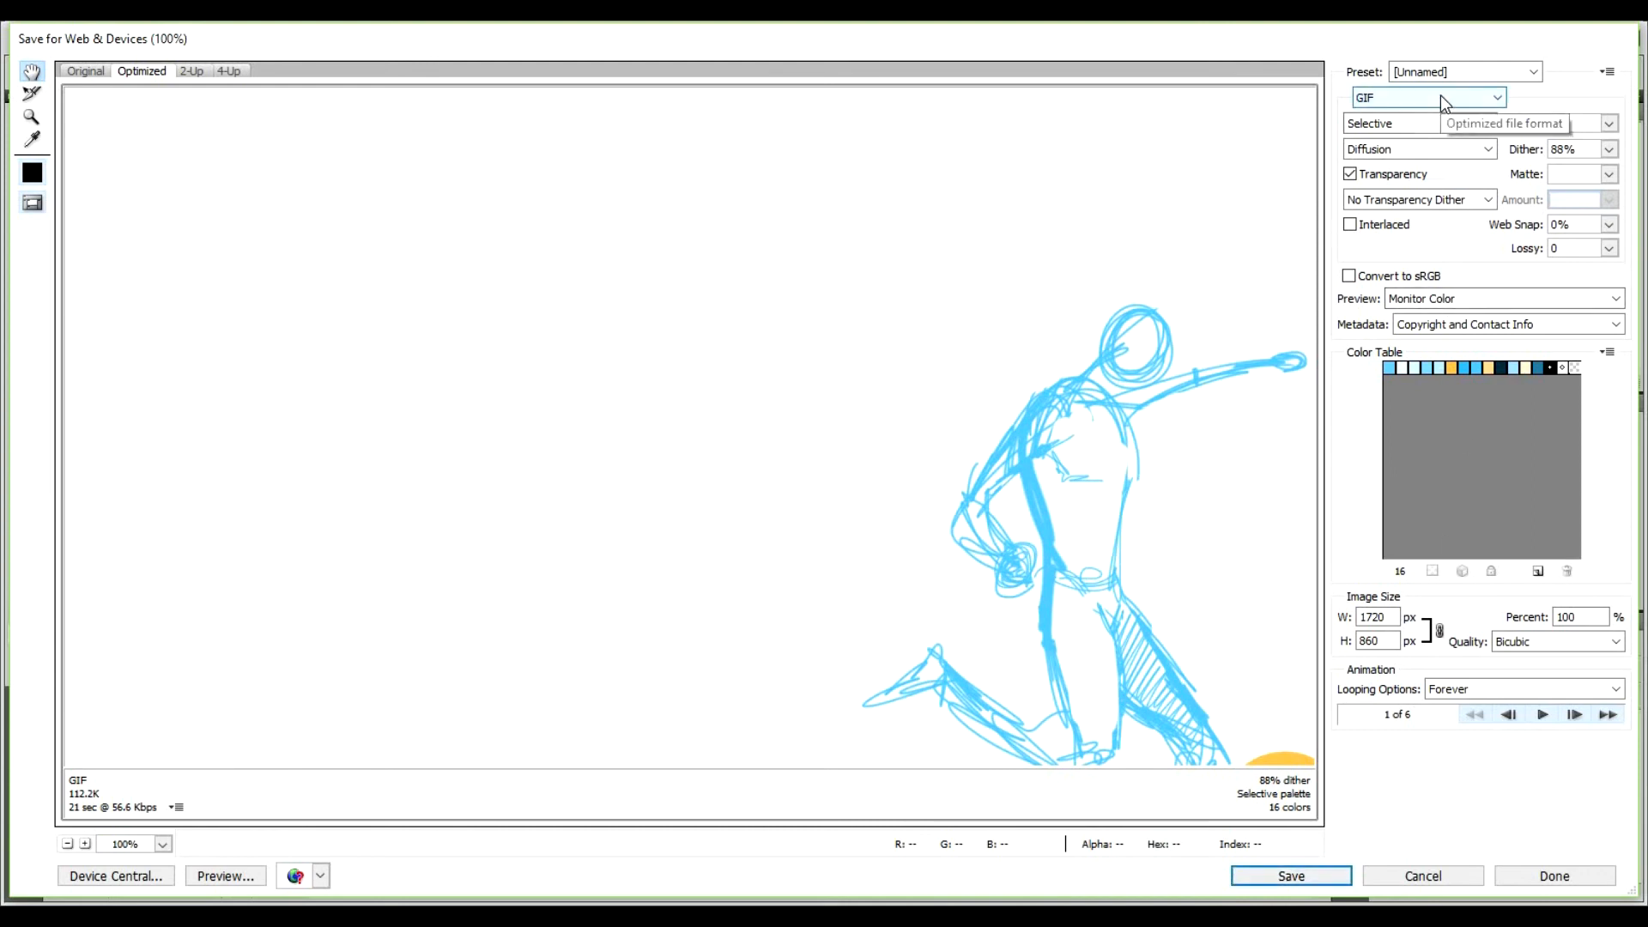
{"action": "left_click", "coordinate": [1278, 876]}
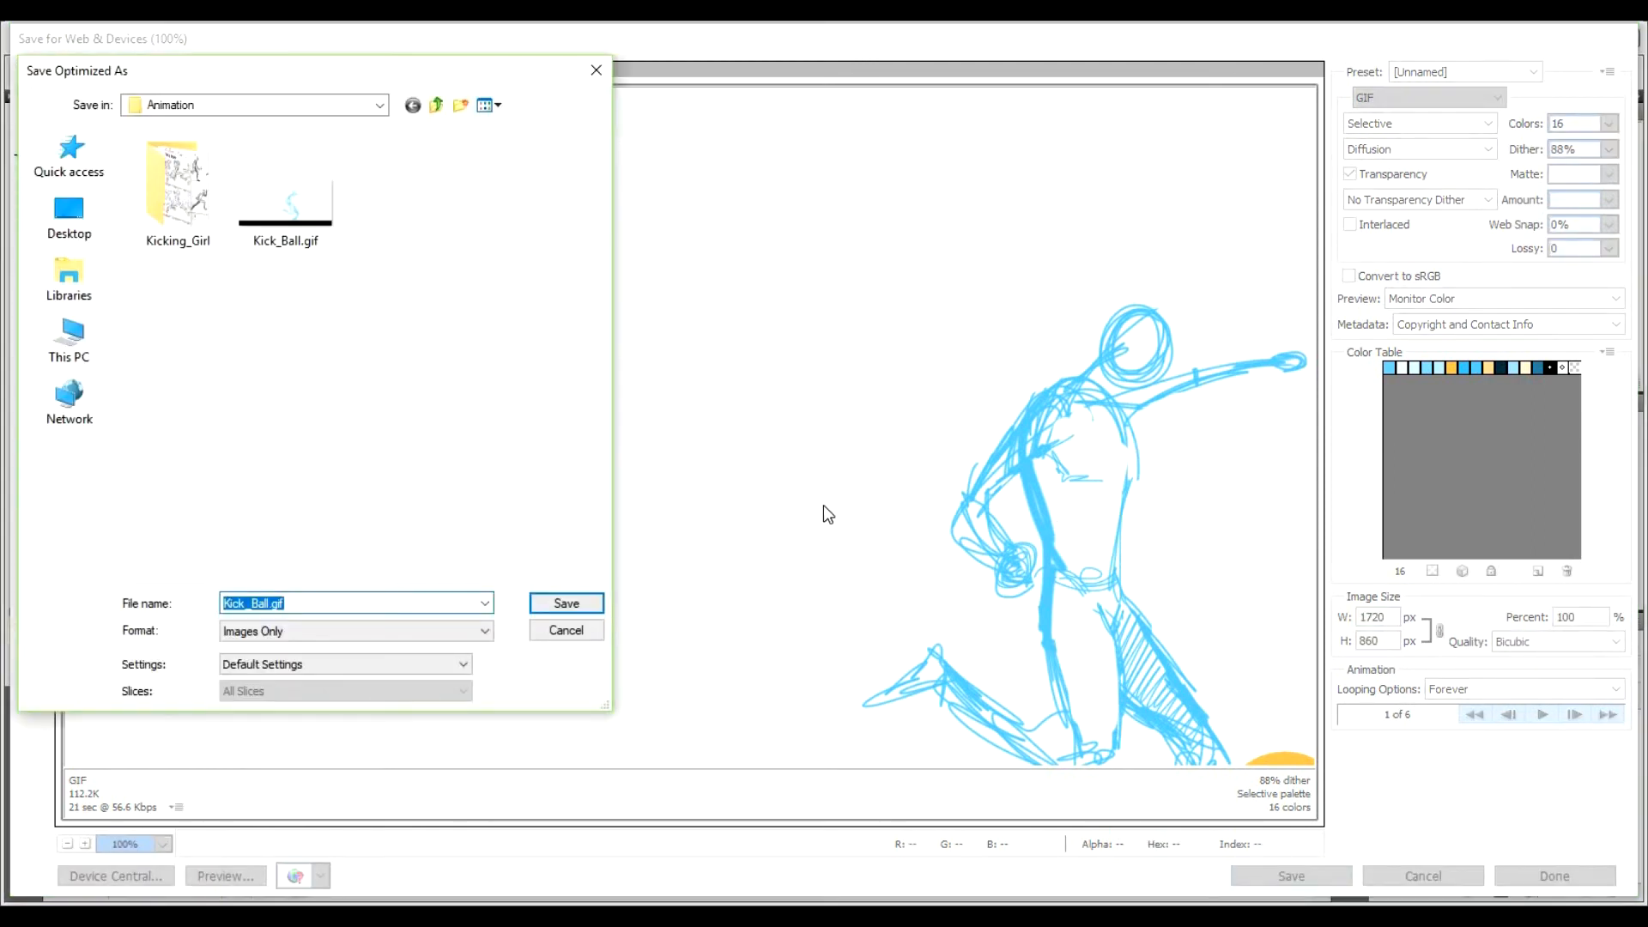
{"action": "left_click", "coordinate": [559, 606]}
{"action": "double_click", "coordinate": [268, 607]}
{"action": "left_click", "coordinate": [558, 606]}
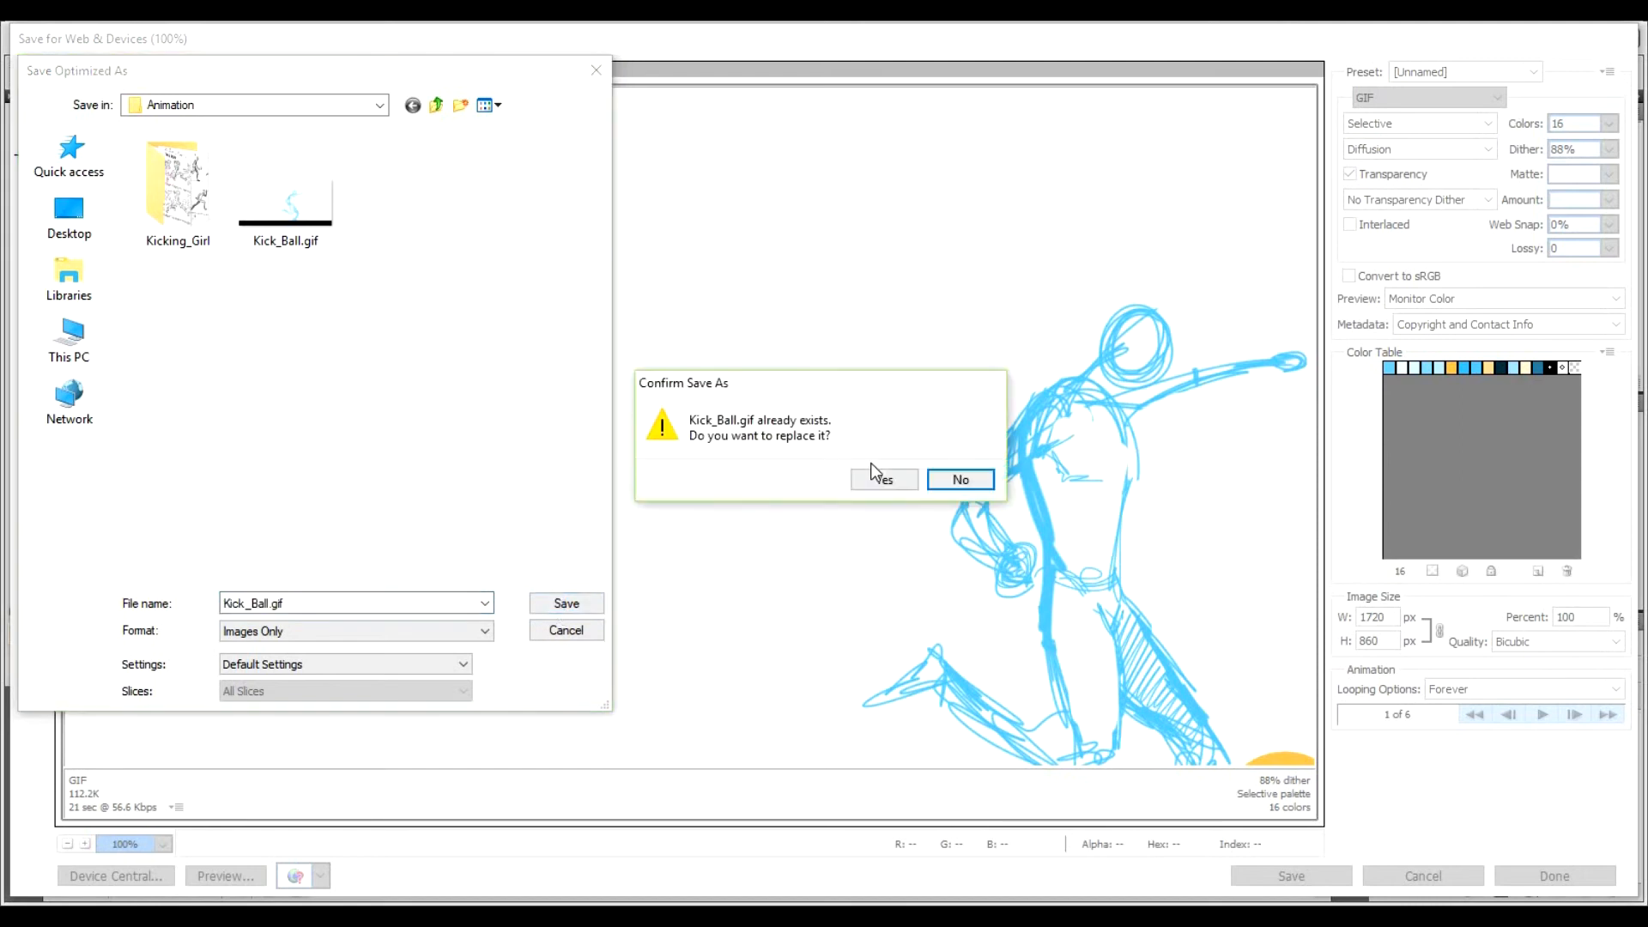
{"action": "left_click", "coordinate": [883, 478]}
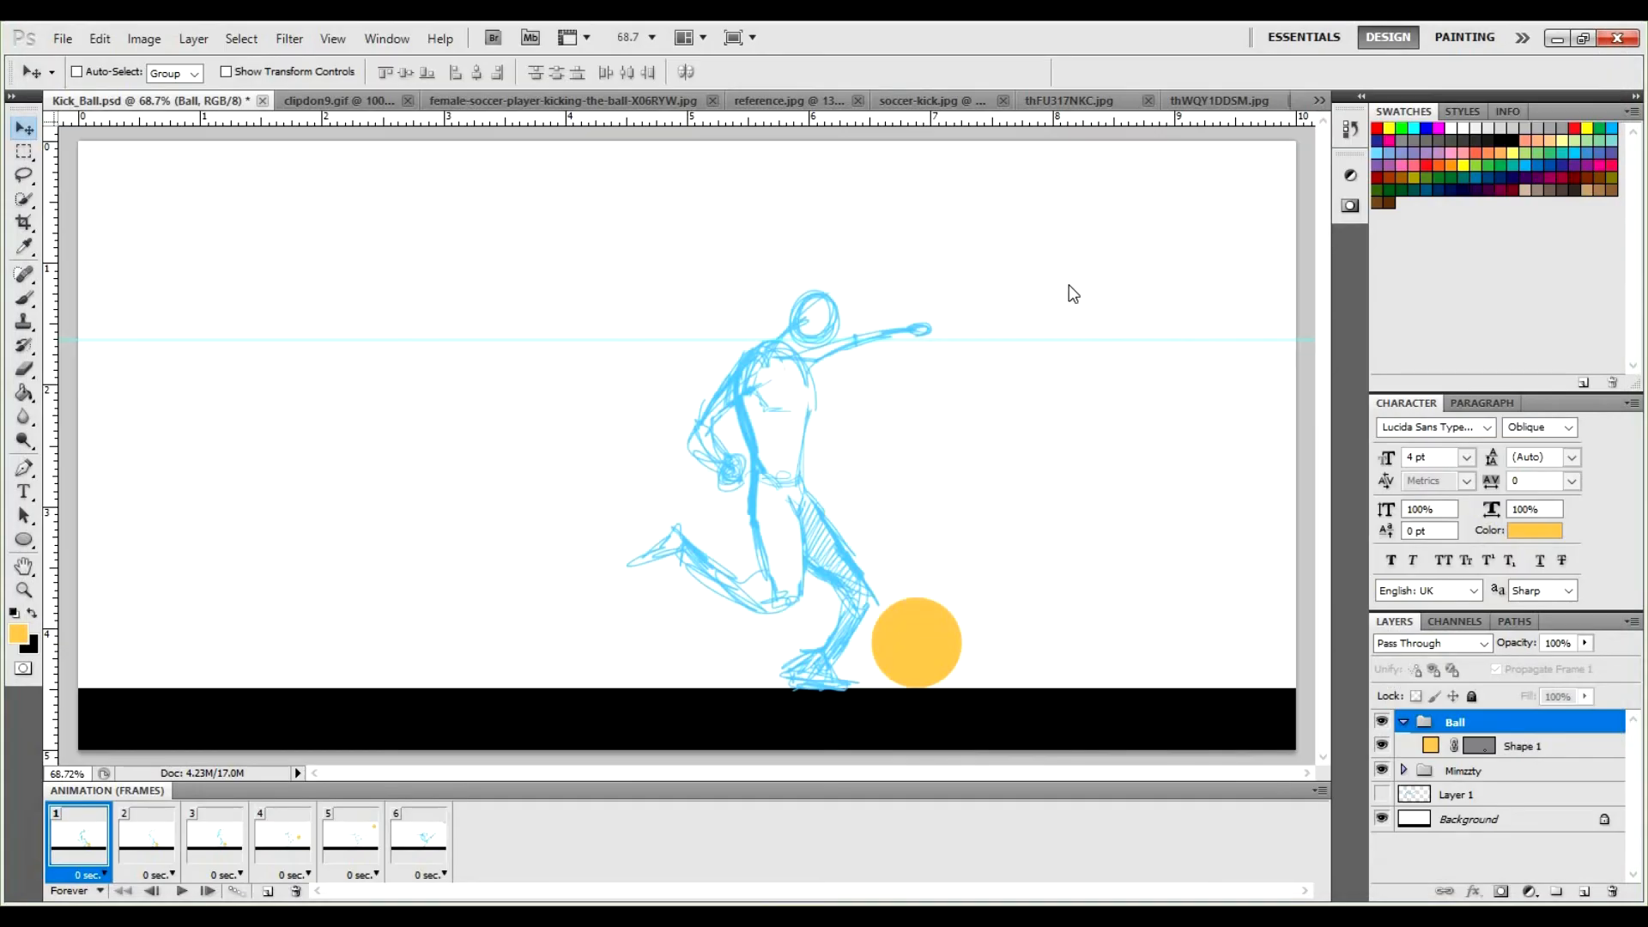
Switch to File Explorer, view Kick_Ball.gif in Photos, and return to Photoshop.
{"action": "key", "text": "alt+Tab"}
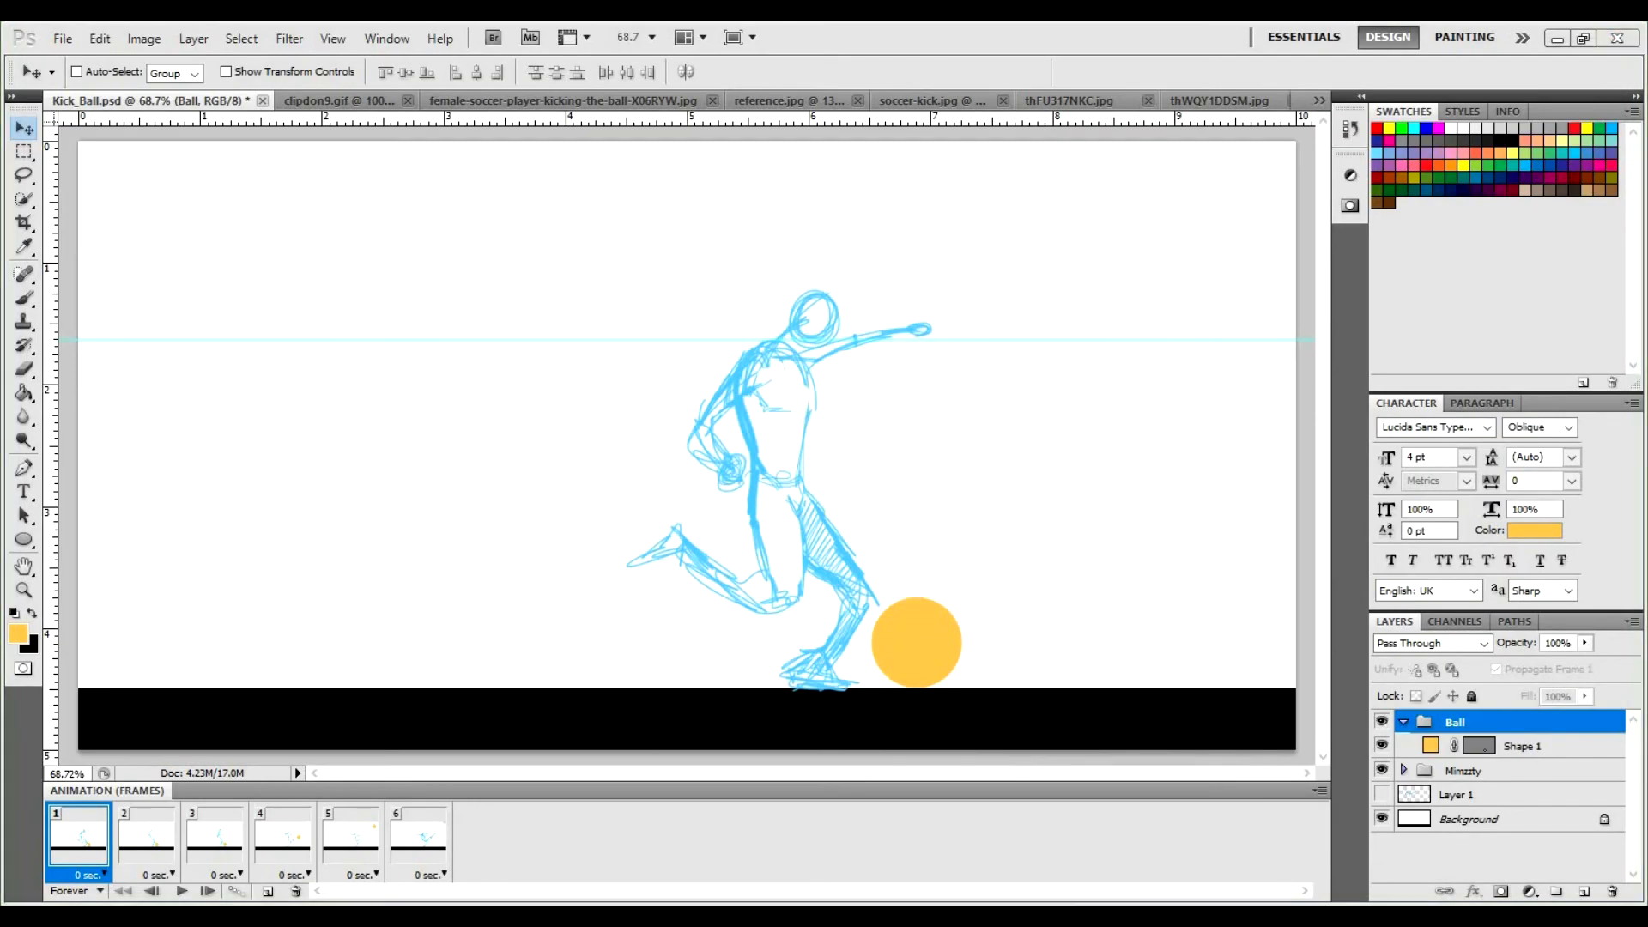
{"action": "left_click", "coordinate": [521, 460]}
{"action": "left_click", "coordinate": [553, 400]}
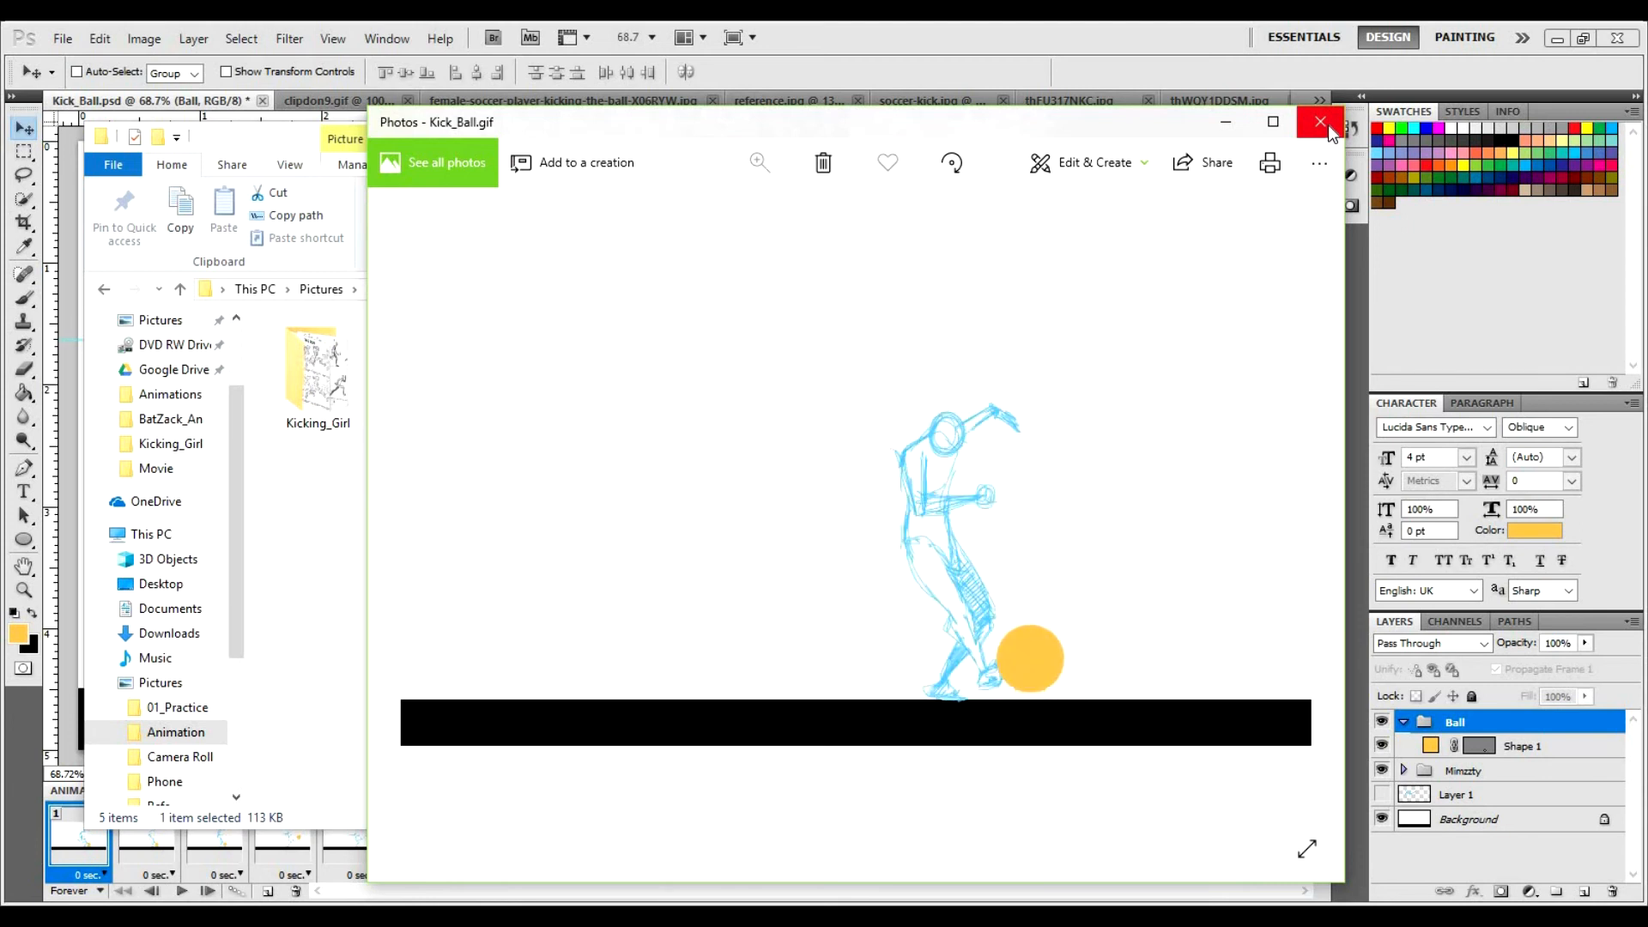
{"action": "left_click", "coordinate": [1320, 123]}
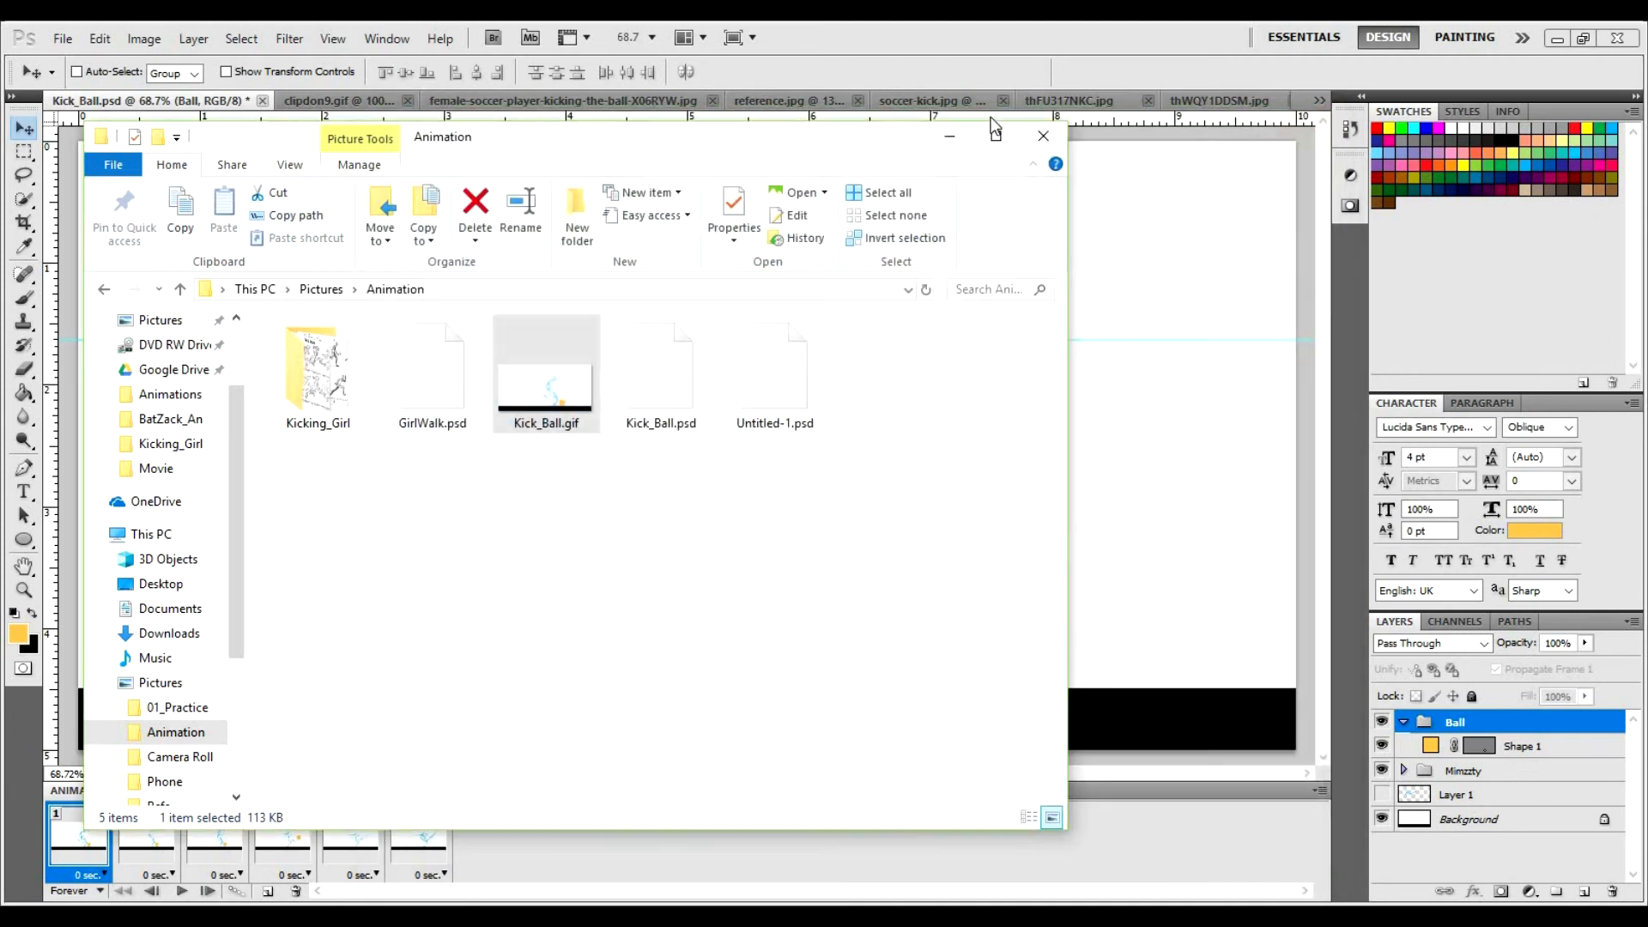
{"action": "left_click", "coordinate": [949, 141]}
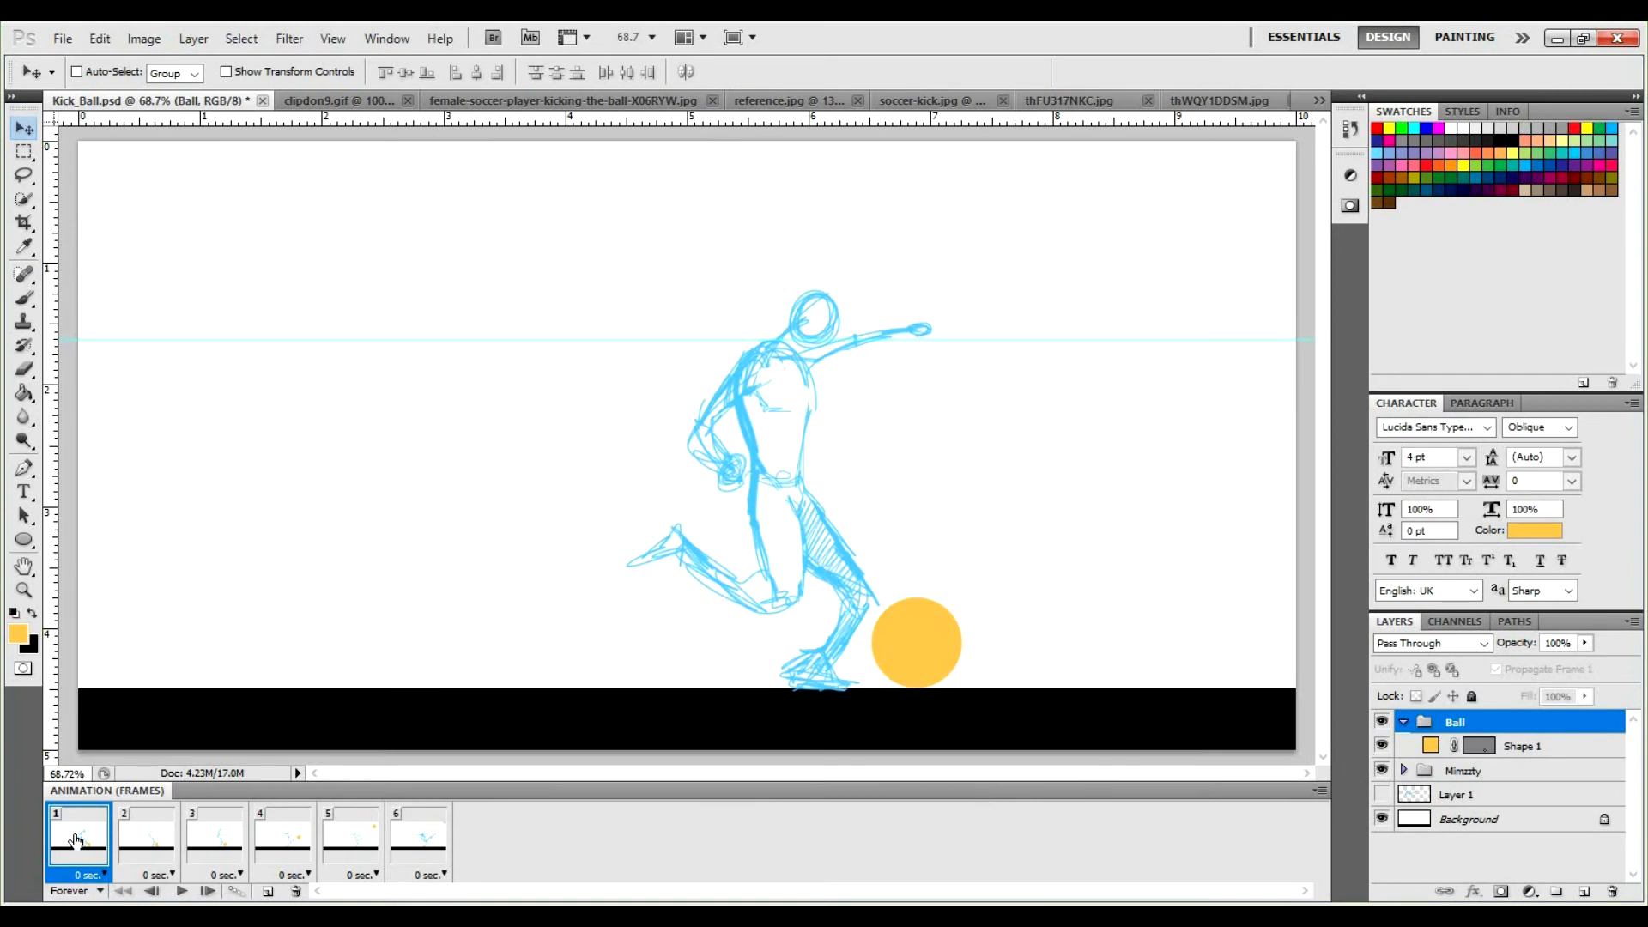
Compare the figure and ball in frames 2, 3, 4 and 6, and return to frame 3.
{"action": "left_click", "coordinate": [142, 838]}
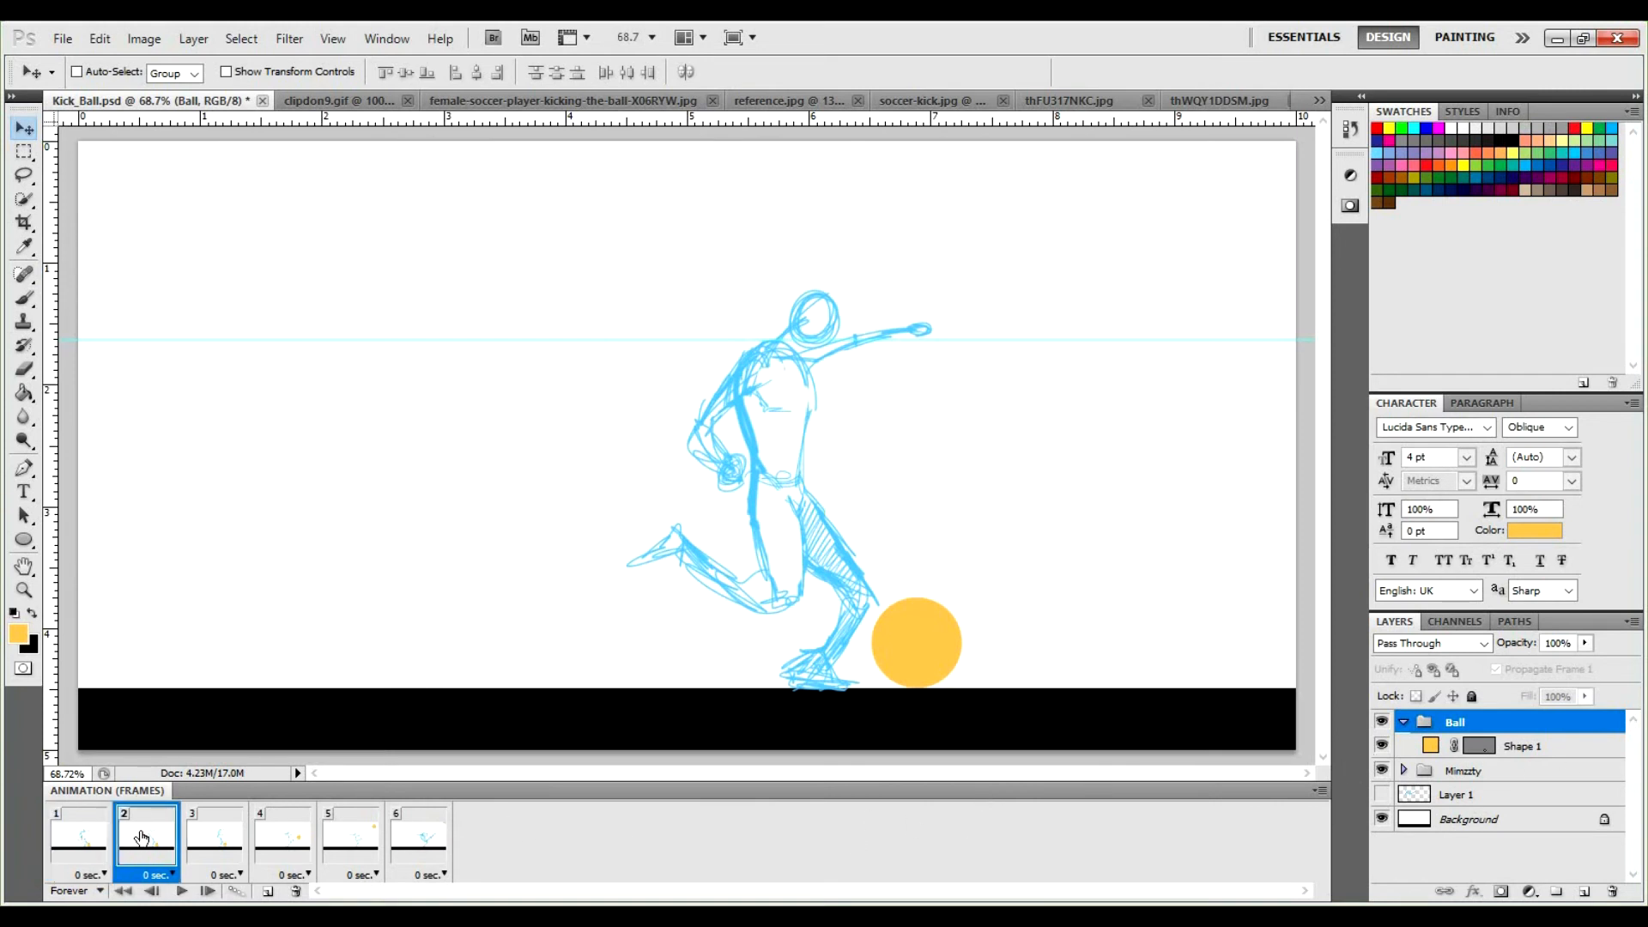
{"action": "left_click", "coordinate": [216, 842]}
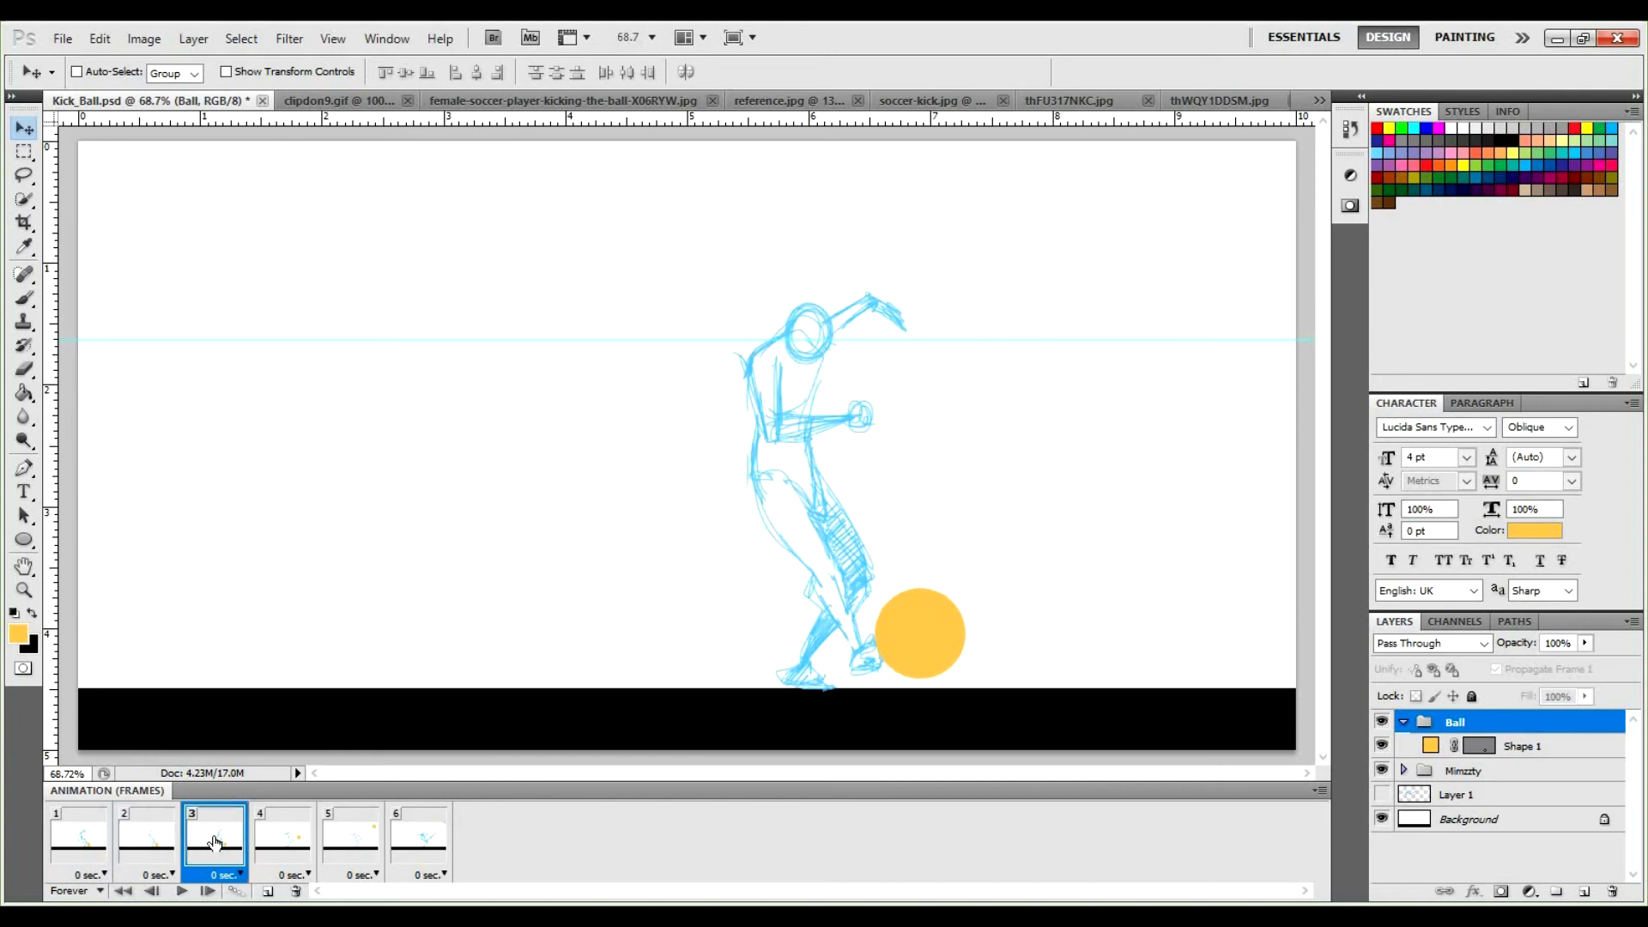
{"action": "left_click", "coordinate": [307, 843]}
{"action": "left_click", "coordinate": [419, 837]}
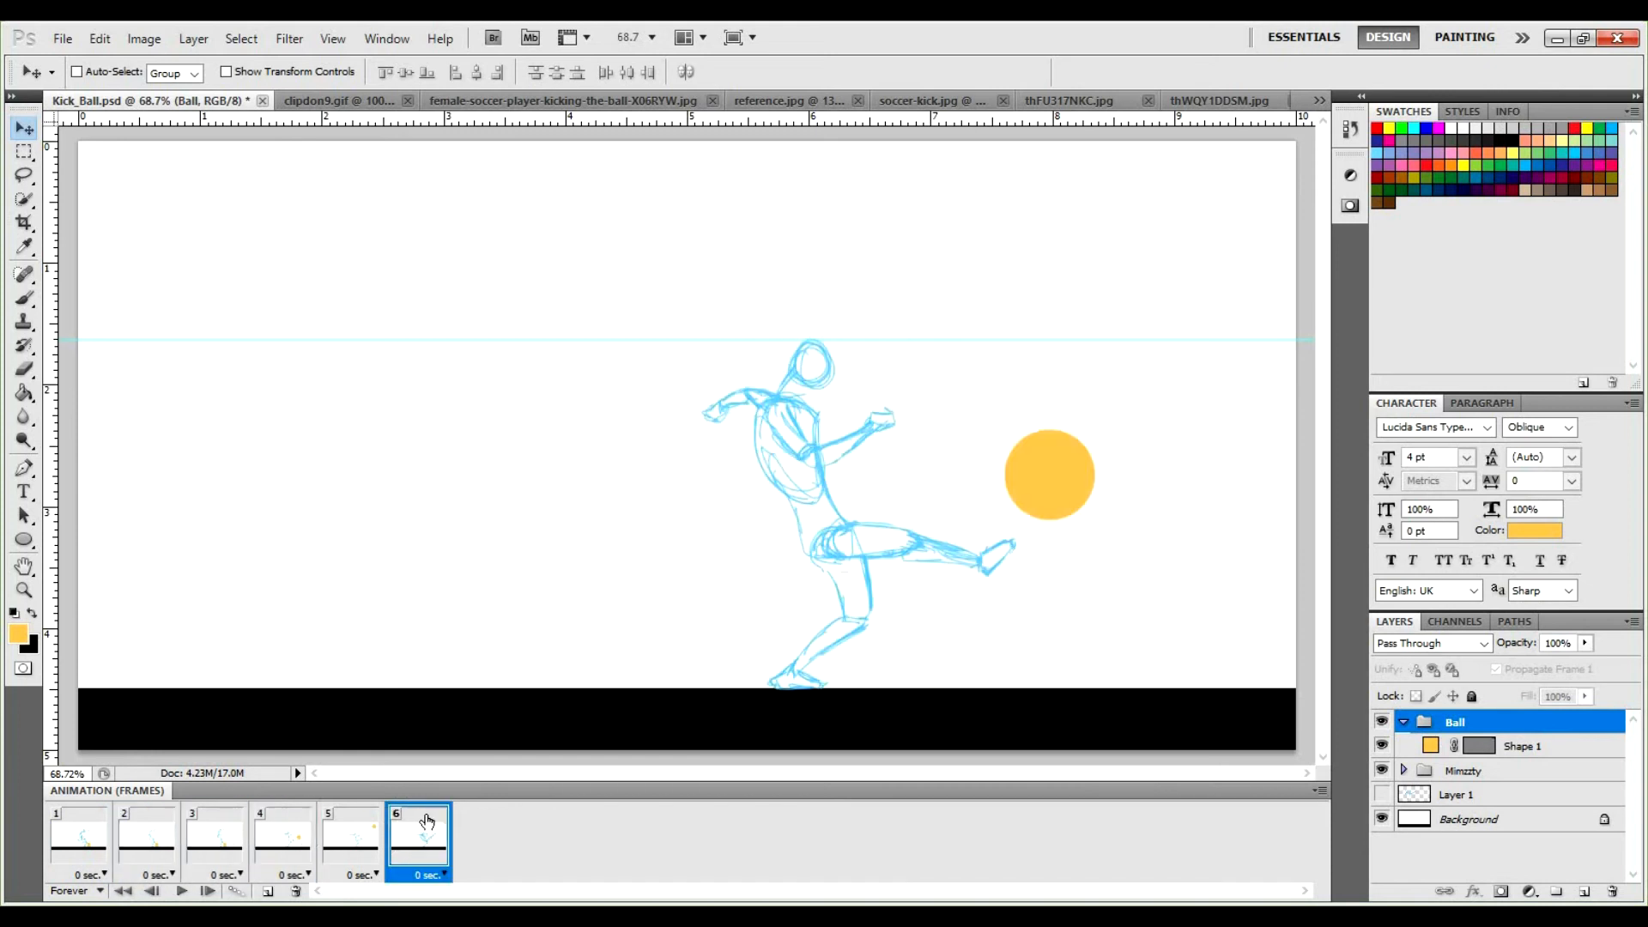
{"action": "left_click", "coordinate": [228, 845]}
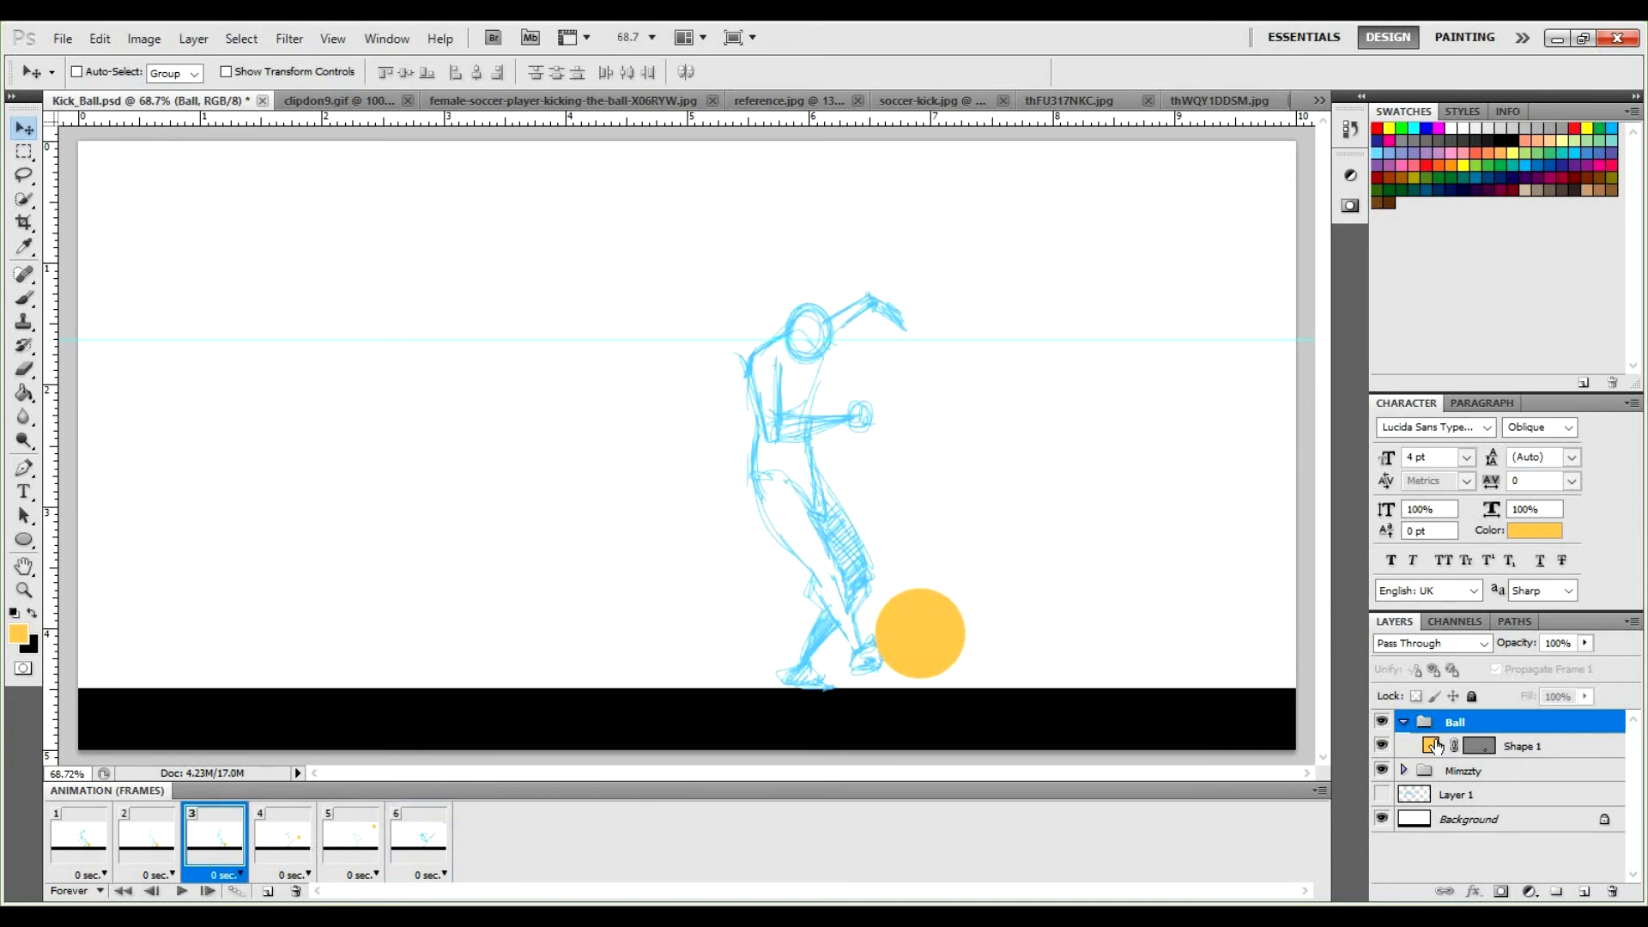
Select the Shape 1 layer and examine the pixels of the sketch lines and the ball's edge near the foot close up.
{"action": "left_click", "coordinate": [1516, 752]}
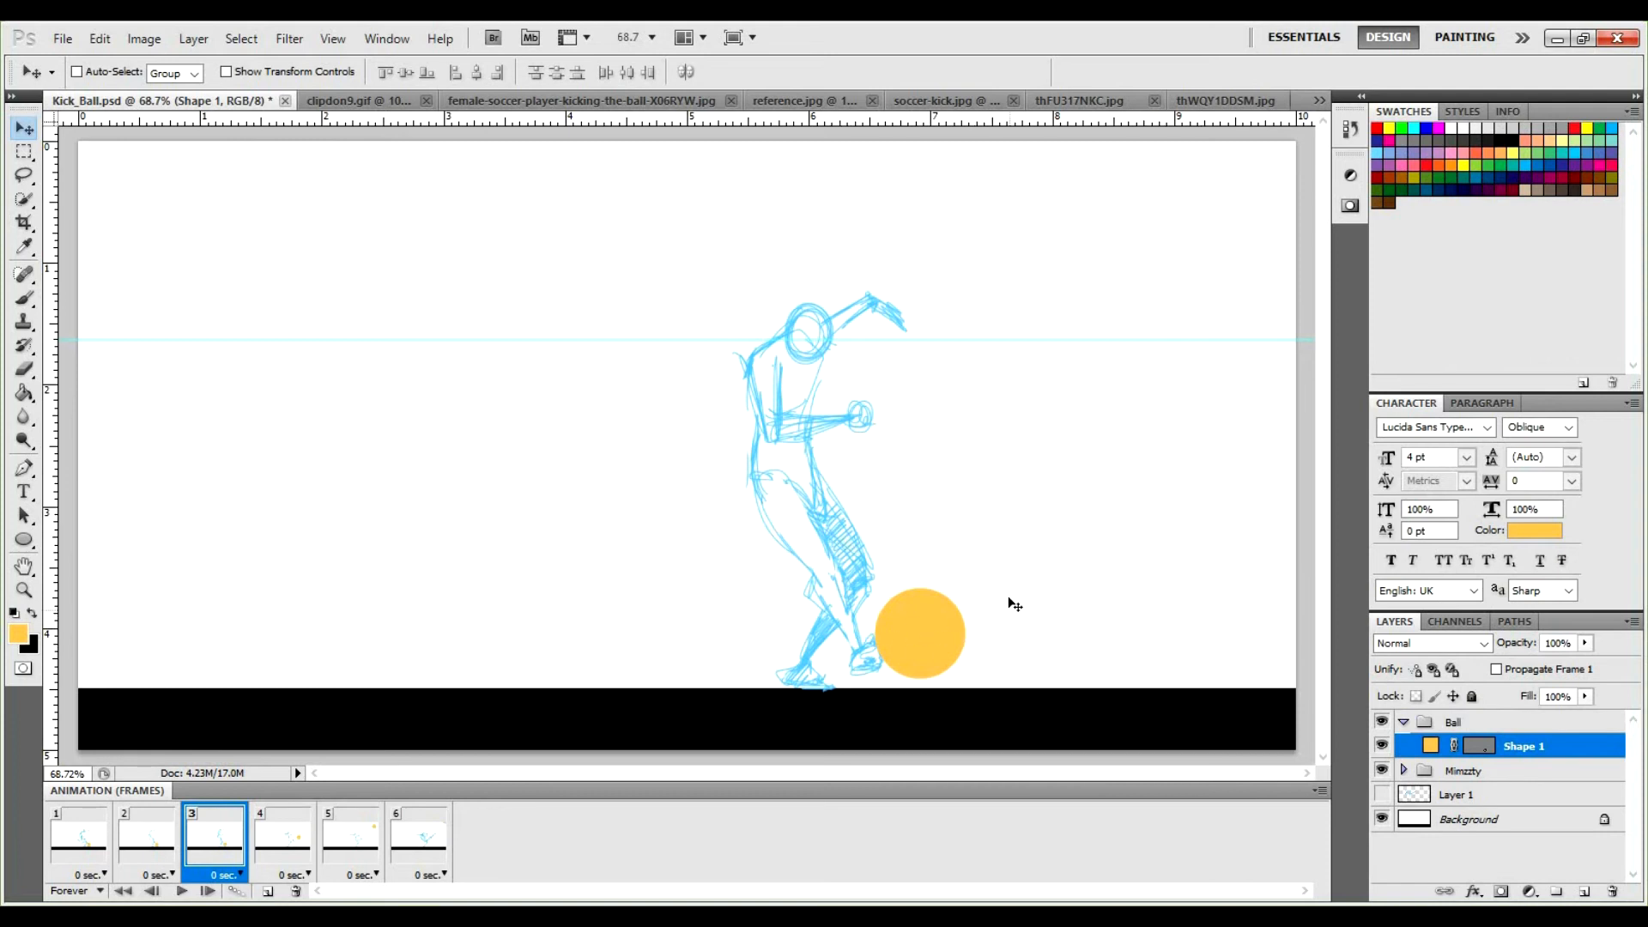
{"action": "scroll", "coordinate": [1014, 605], "scroll_direction": "up", "scroll_amount": 2}
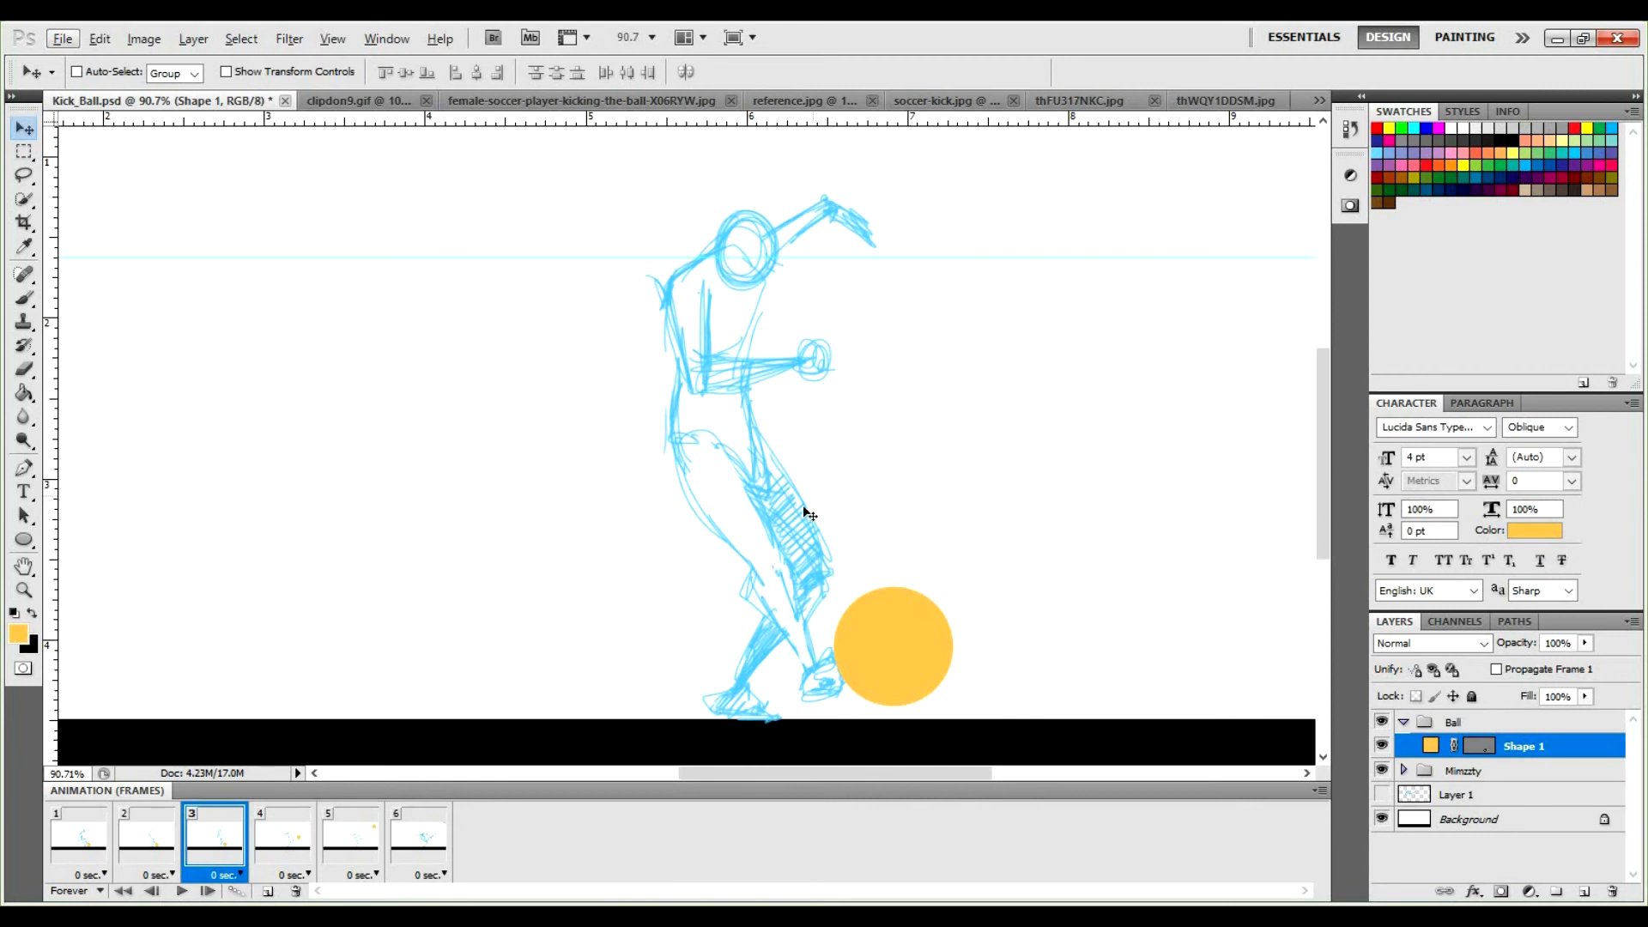
{"action": "key", "text": "z"}
{"action": "left_click_drag", "start_coordinate": [729, 446], "coordinate": [657, 415]}
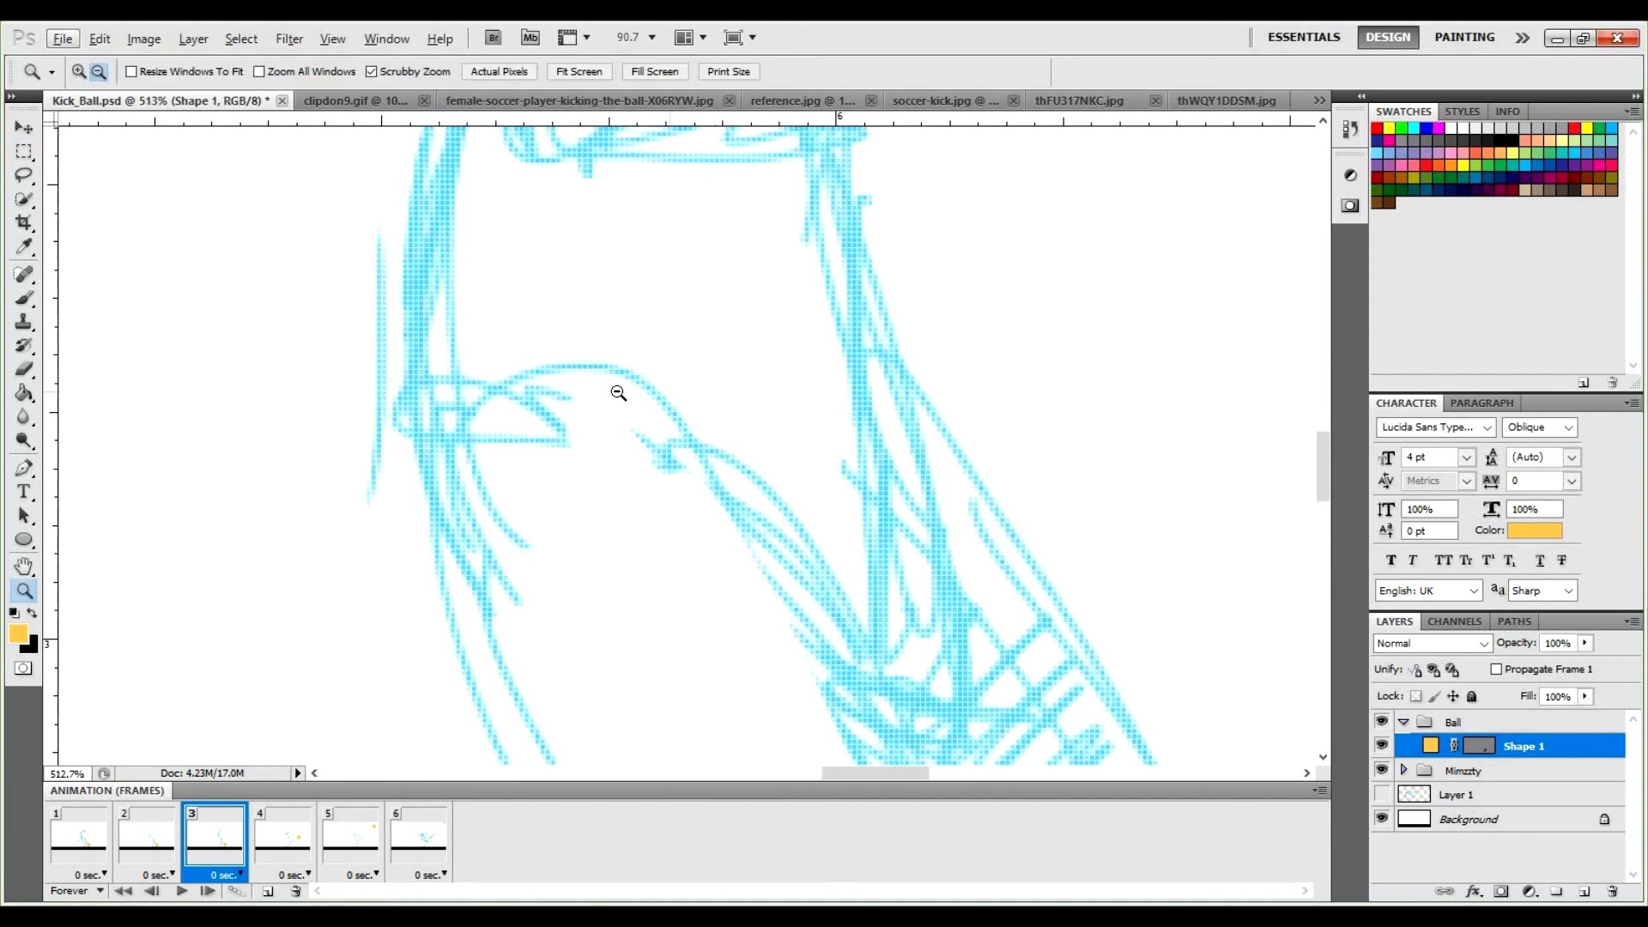
{"action": "left_click_drag", "start_coordinate": [679, 445], "coordinate": [742, 447]}
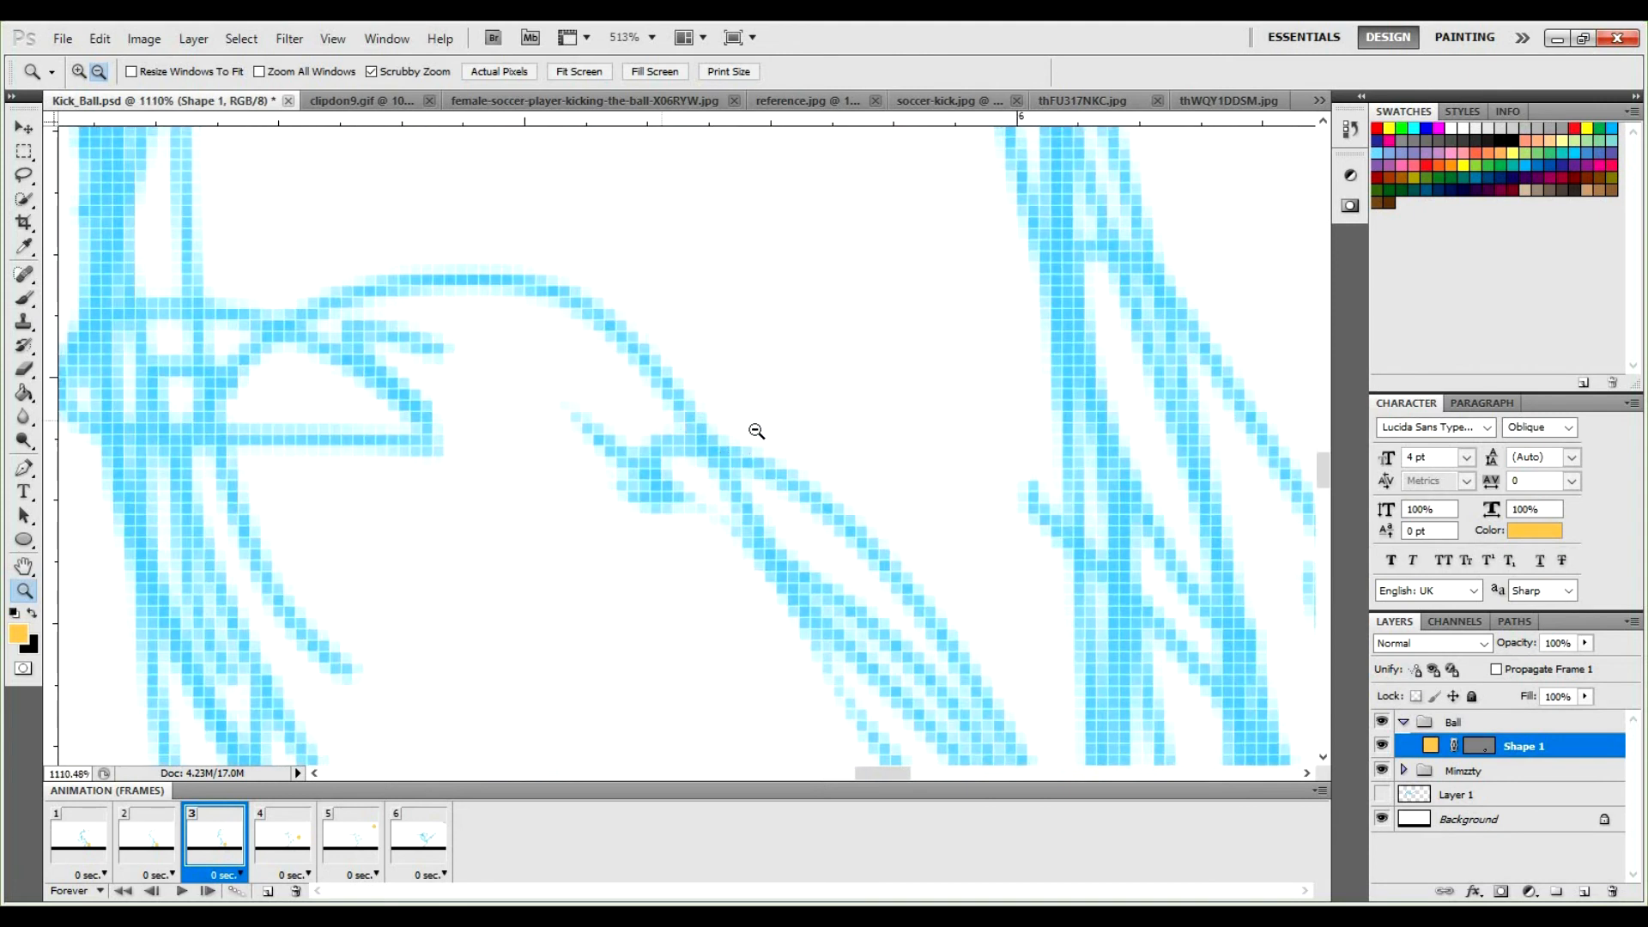
{"action": "mouse_move", "coordinate": [685, 444]}
{"action": "left_mouse_down"}
{"action": "mouse_move", "coordinate": [669, 446]}
{"action": "mouse_move", "coordinate": [842, 503]}
{"action": "mouse_move", "coordinate": [607, 456]}
{"action": "mouse_move", "coordinate": [600, 426]}
{"action": "mouse_move", "coordinate": [741, 464]}
{"action": "mouse_move", "coordinate": [589, 471]}
{"action": "mouse_move", "coordinate": [552, 515]}
{"action": "mouse_move", "coordinate": [672, 580]}
{"action": "left_mouse_up"}
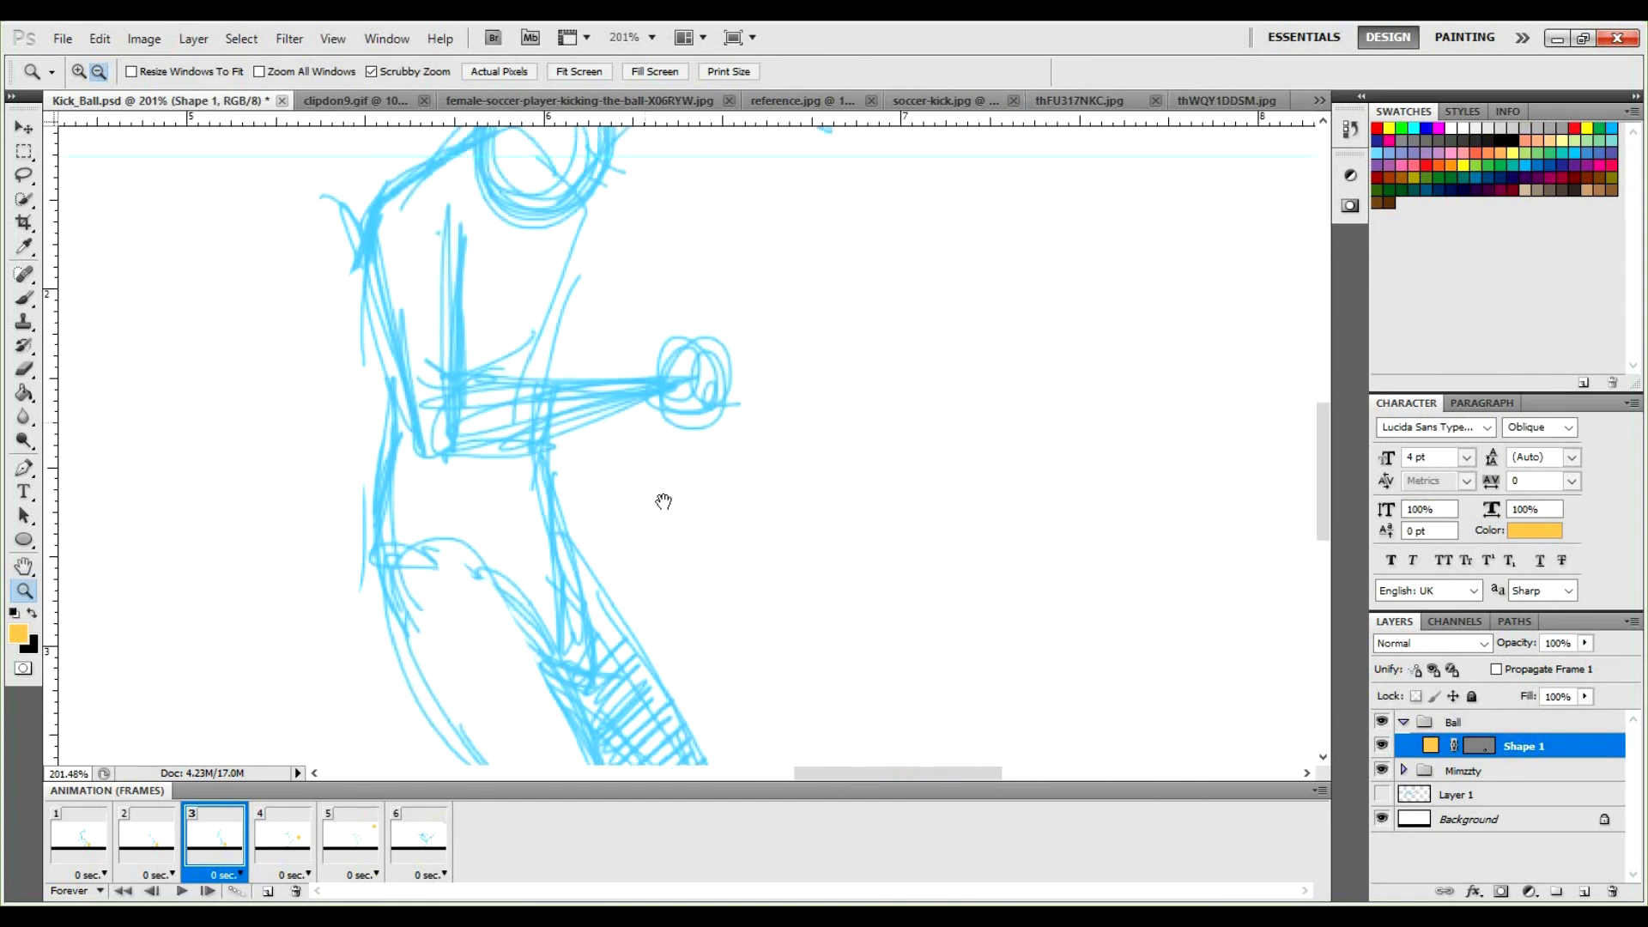
{"action": "scroll", "coordinate": [654, 452], "scroll_direction": "down", "scroll_amount": 8}
{"action": "left_click_drag", "start_coordinate": [684, 478], "coordinate": [802, 464]}
{"action": "left_click_drag", "start_coordinate": [804, 383], "coordinate": [550, 492]}
{"action": "left_click_drag", "start_coordinate": [700, 490], "coordinate": [813, 366]}
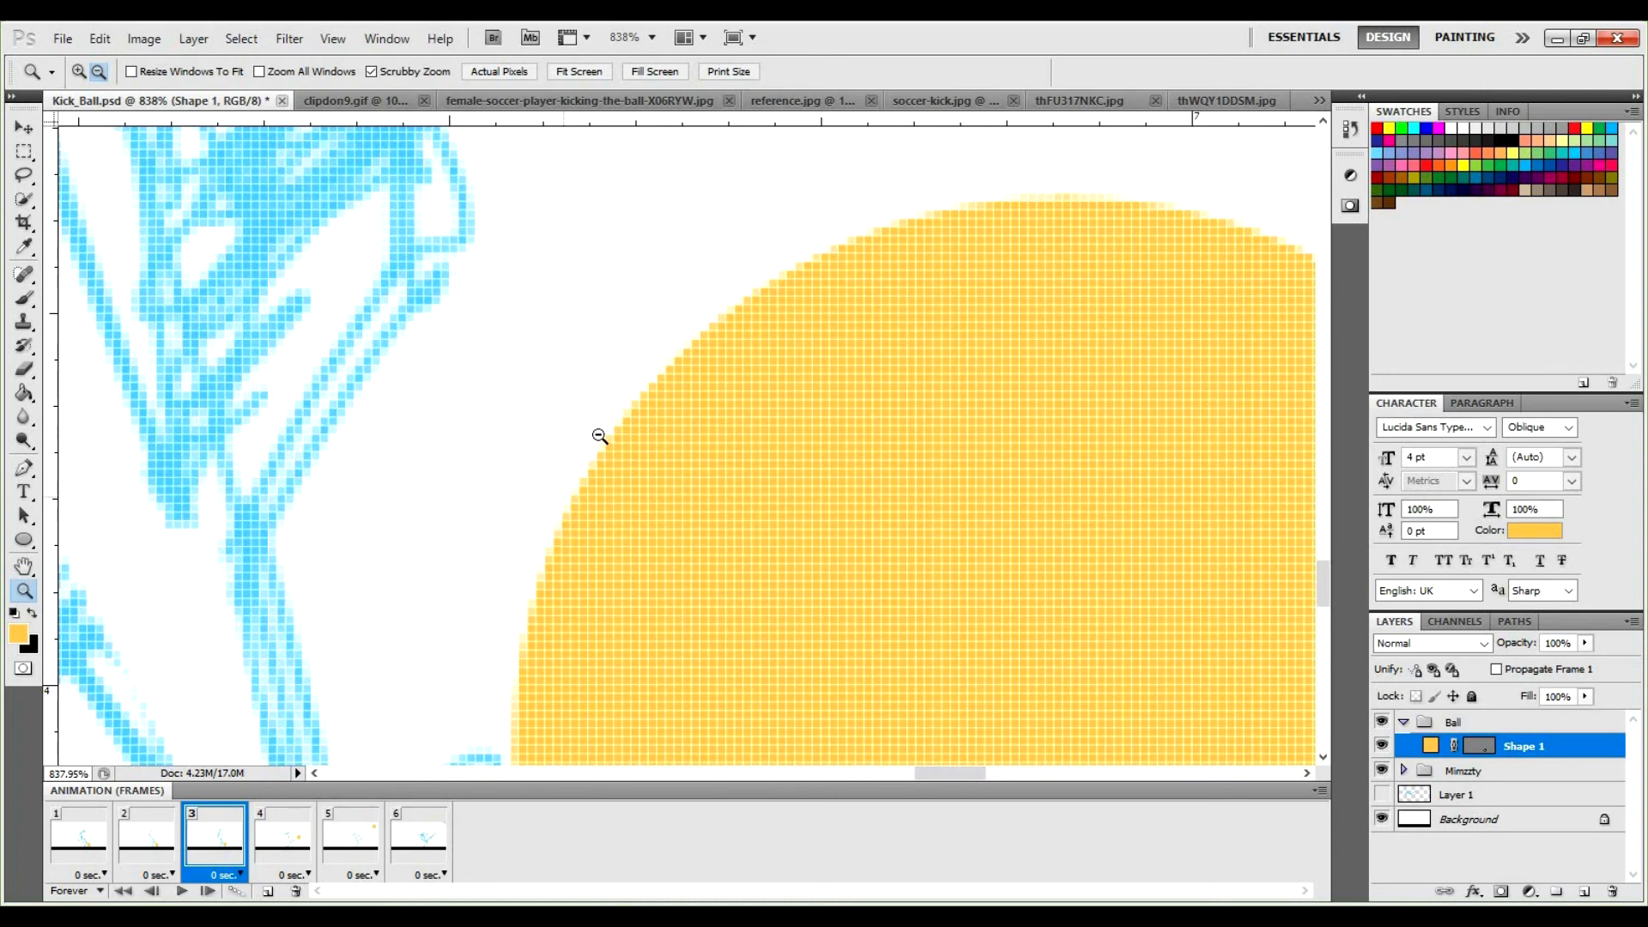
{"action": "left_click_drag", "start_coordinate": [655, 437], "coordinate": [621, 460]}
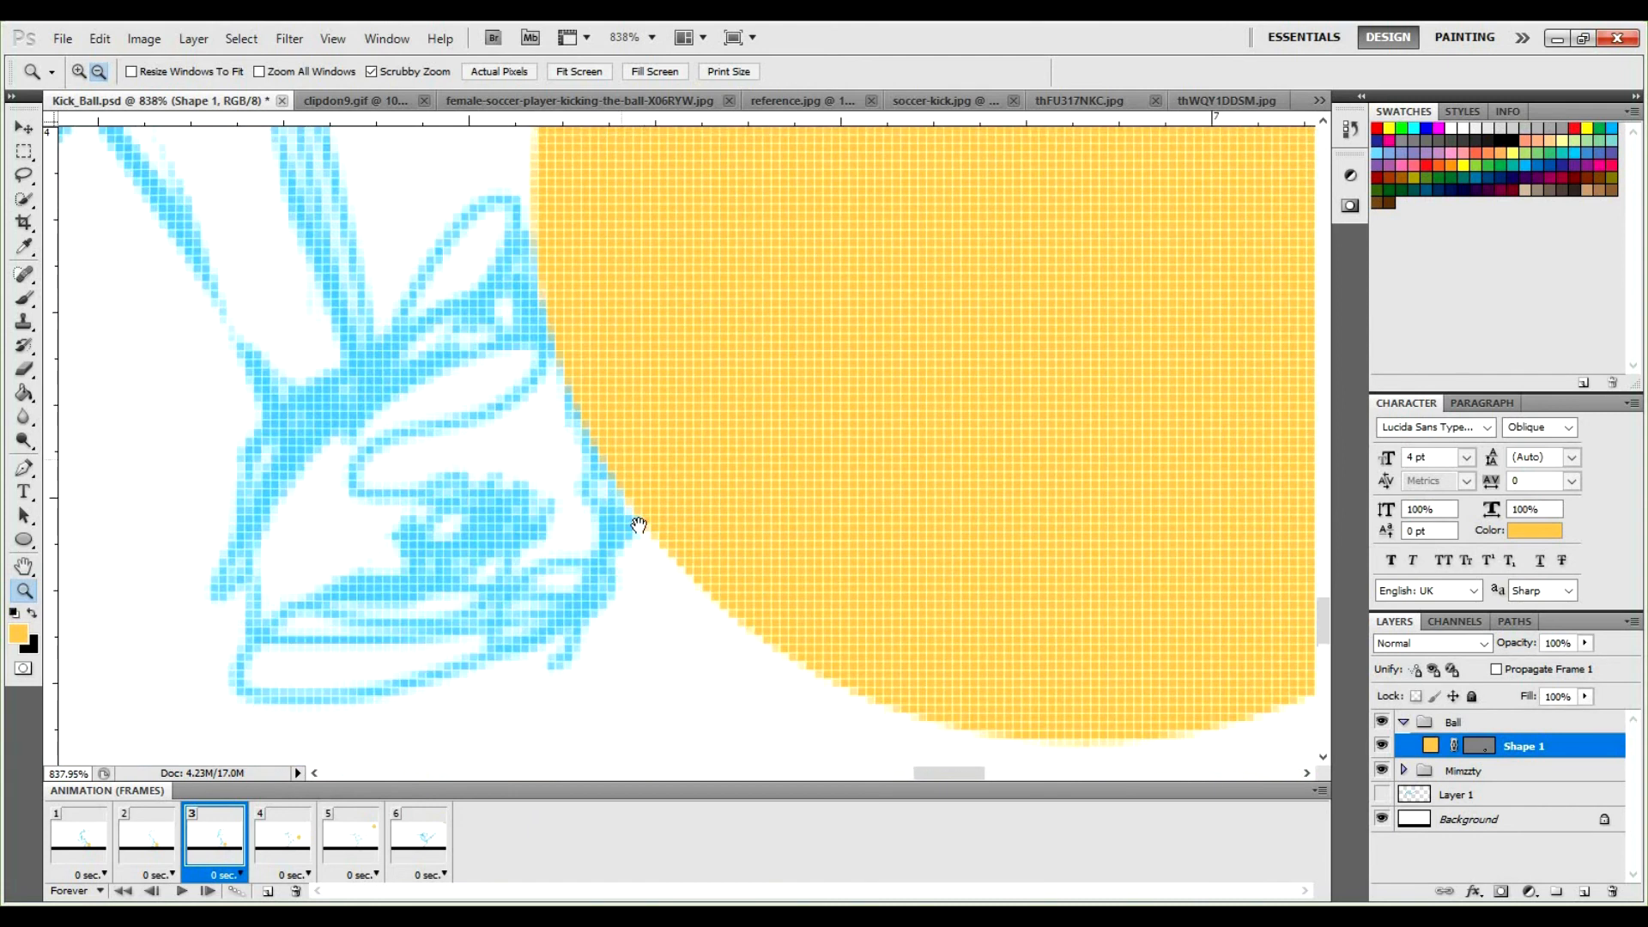
{"action": "left_click_drag", "start_coordinate": [639, 525], "coordinate": [639, 524]}
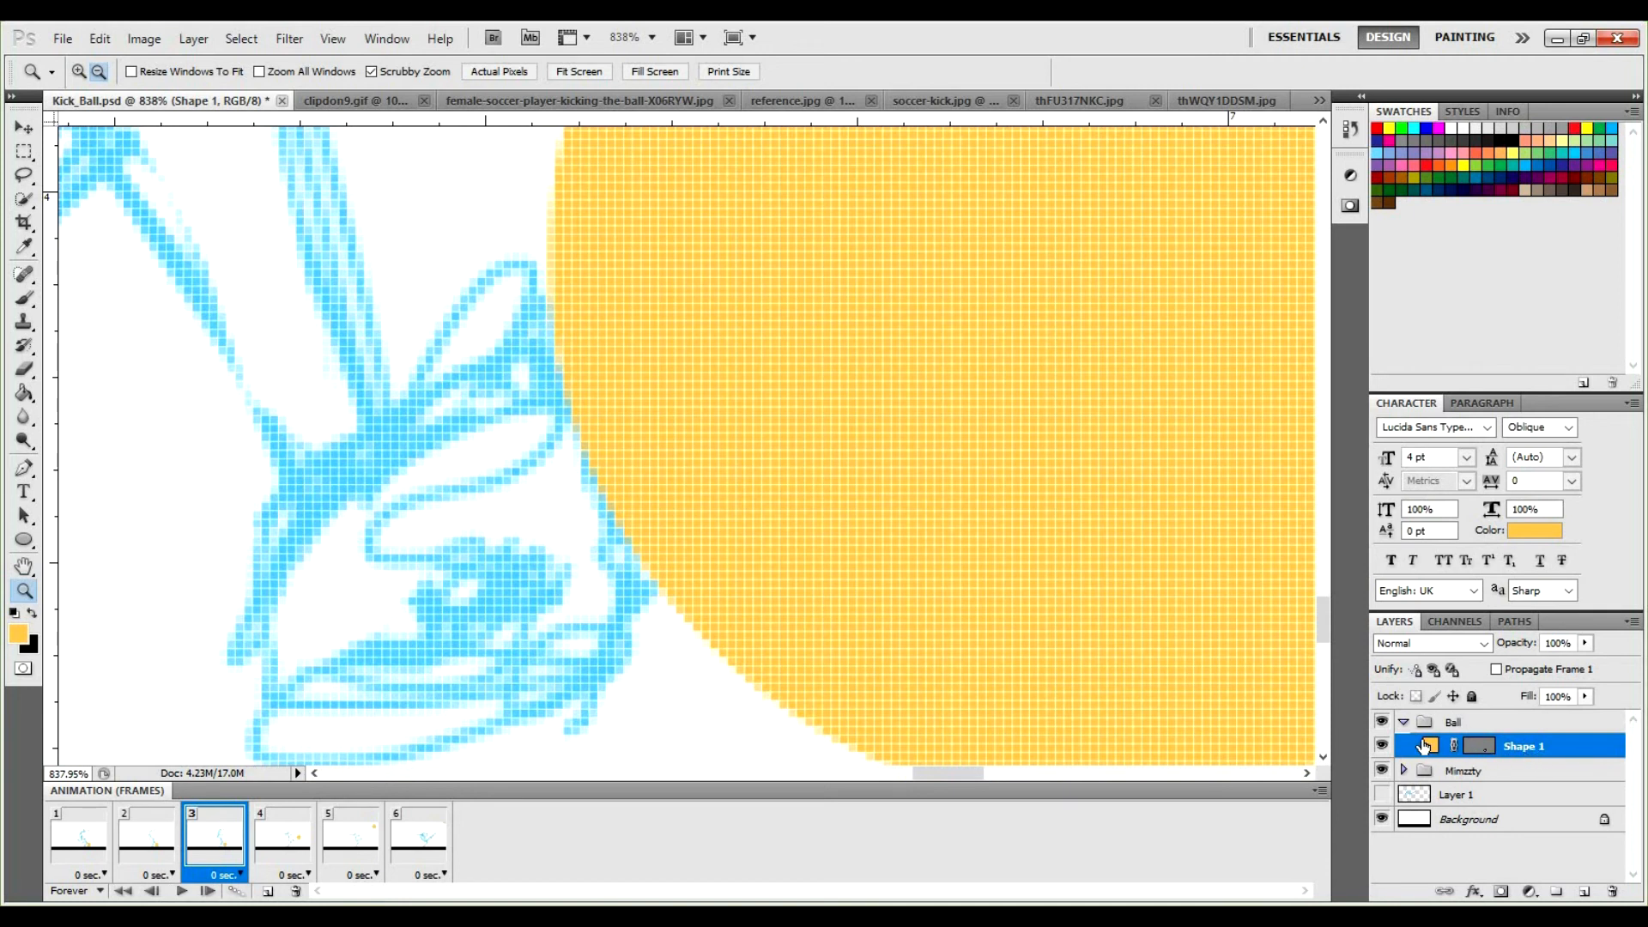
{"action": "left_click_drag", "start_coordinate": [785, 522], "coordinate": [756, 585]}
{"action": "left_click_drag", "start_coordinate": [888, 212], "coordinate": [768, 431]}
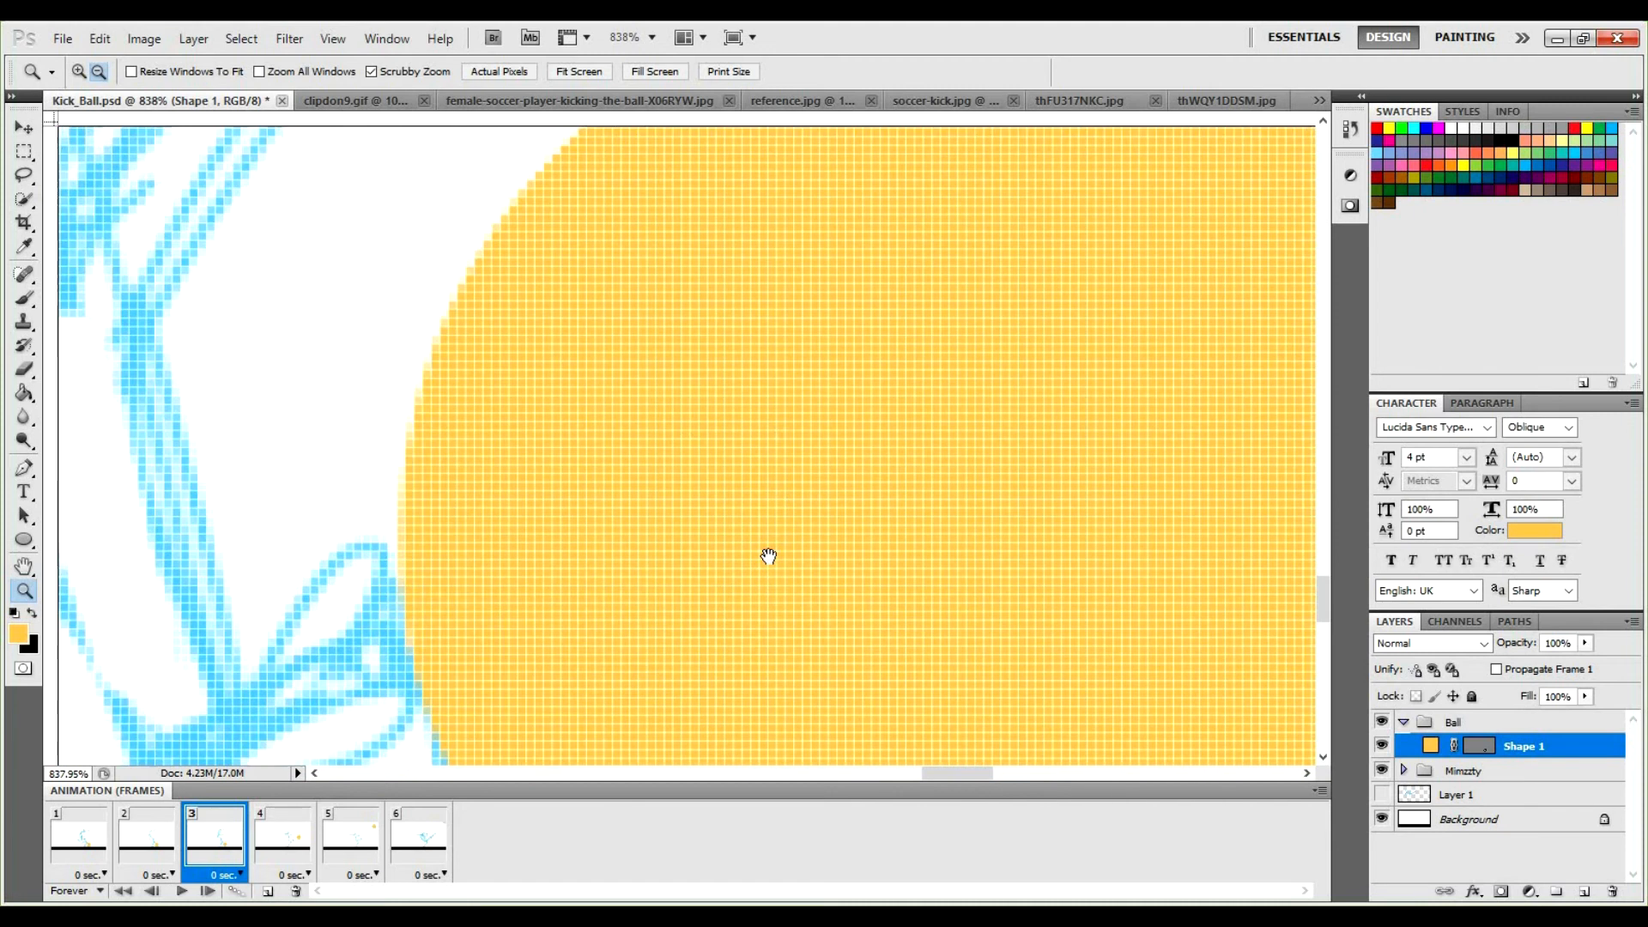
{"action": "mouse_move", "coordinate": [745, 524]}
{"action": "left_mouse_down"}
{"action": "mouse_move", "coordinate": [805, 522]}
{"action": "mouse_move", "coordinate": [827, 581]}
{"action": "left_mouse_up"}
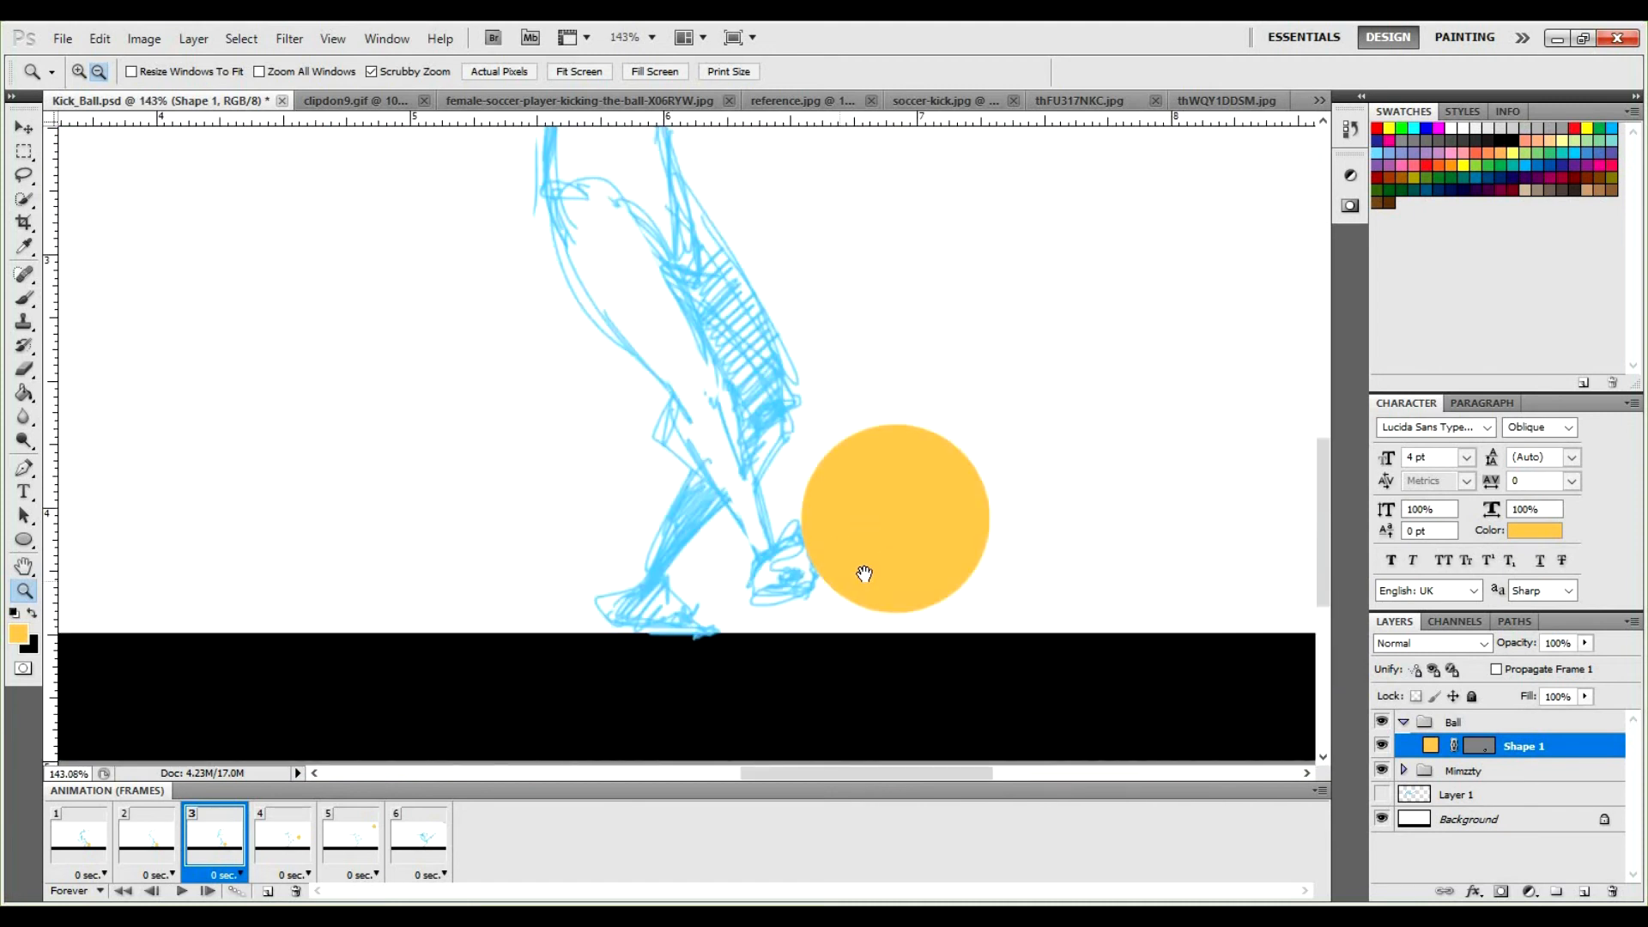
Activate the Shape 1 layer's vector mask and examine how its outline follows the ball's edge close up.
{"action": "left_click", "coordinate": [1482, 753]}
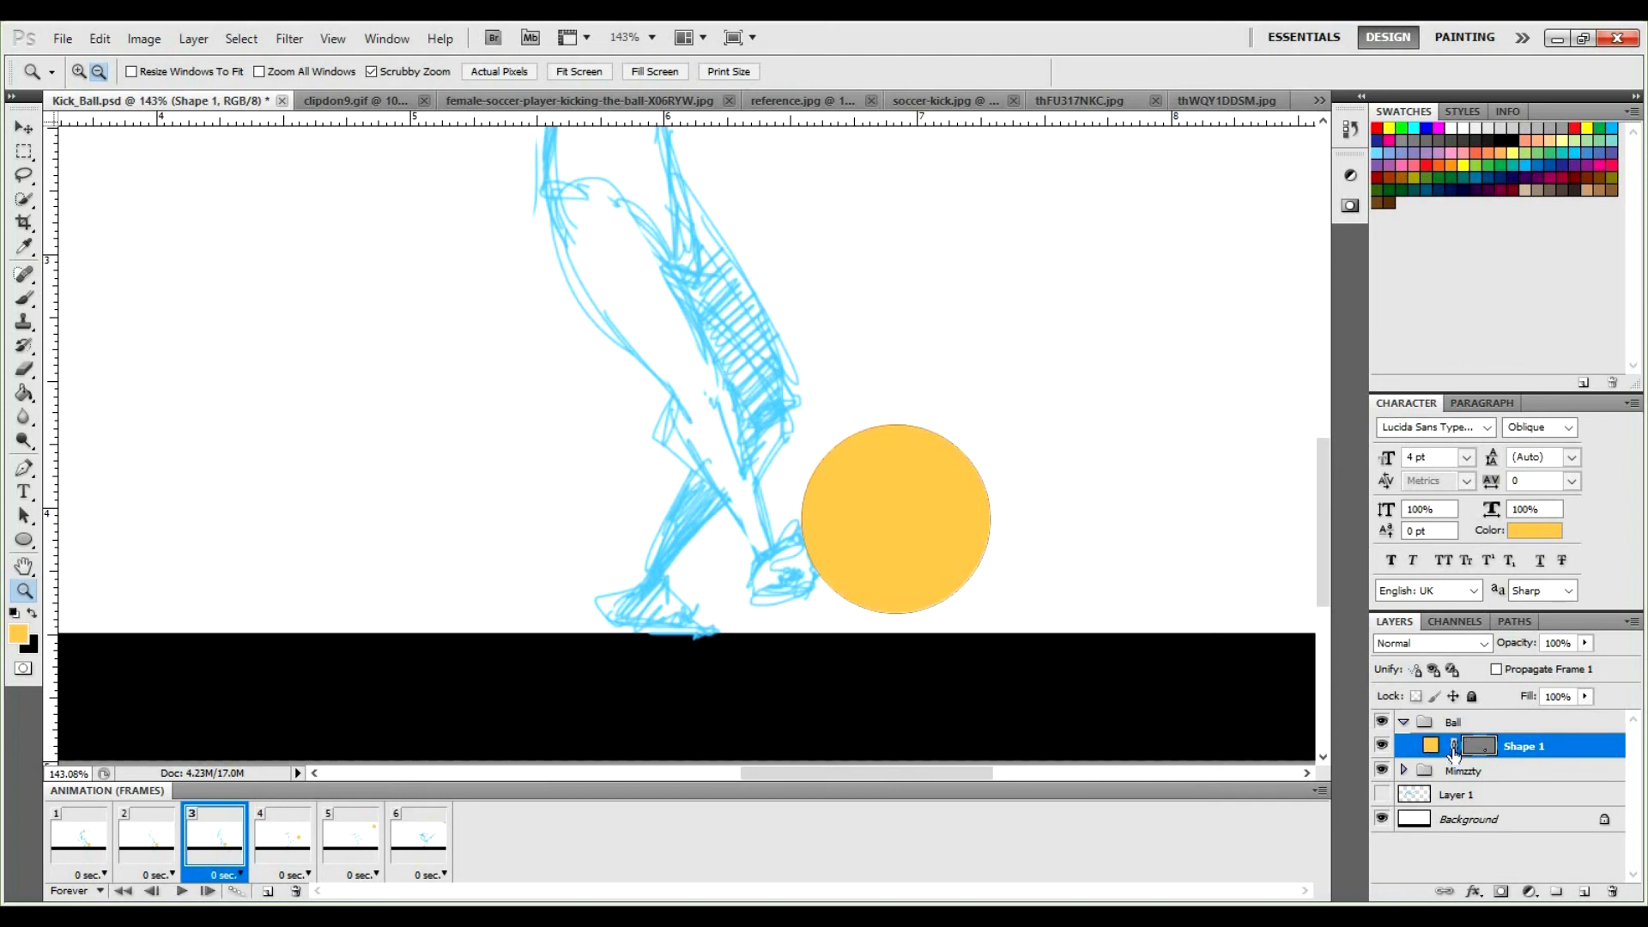
{"action": "left_click", "coordinate": [1464, 730]}
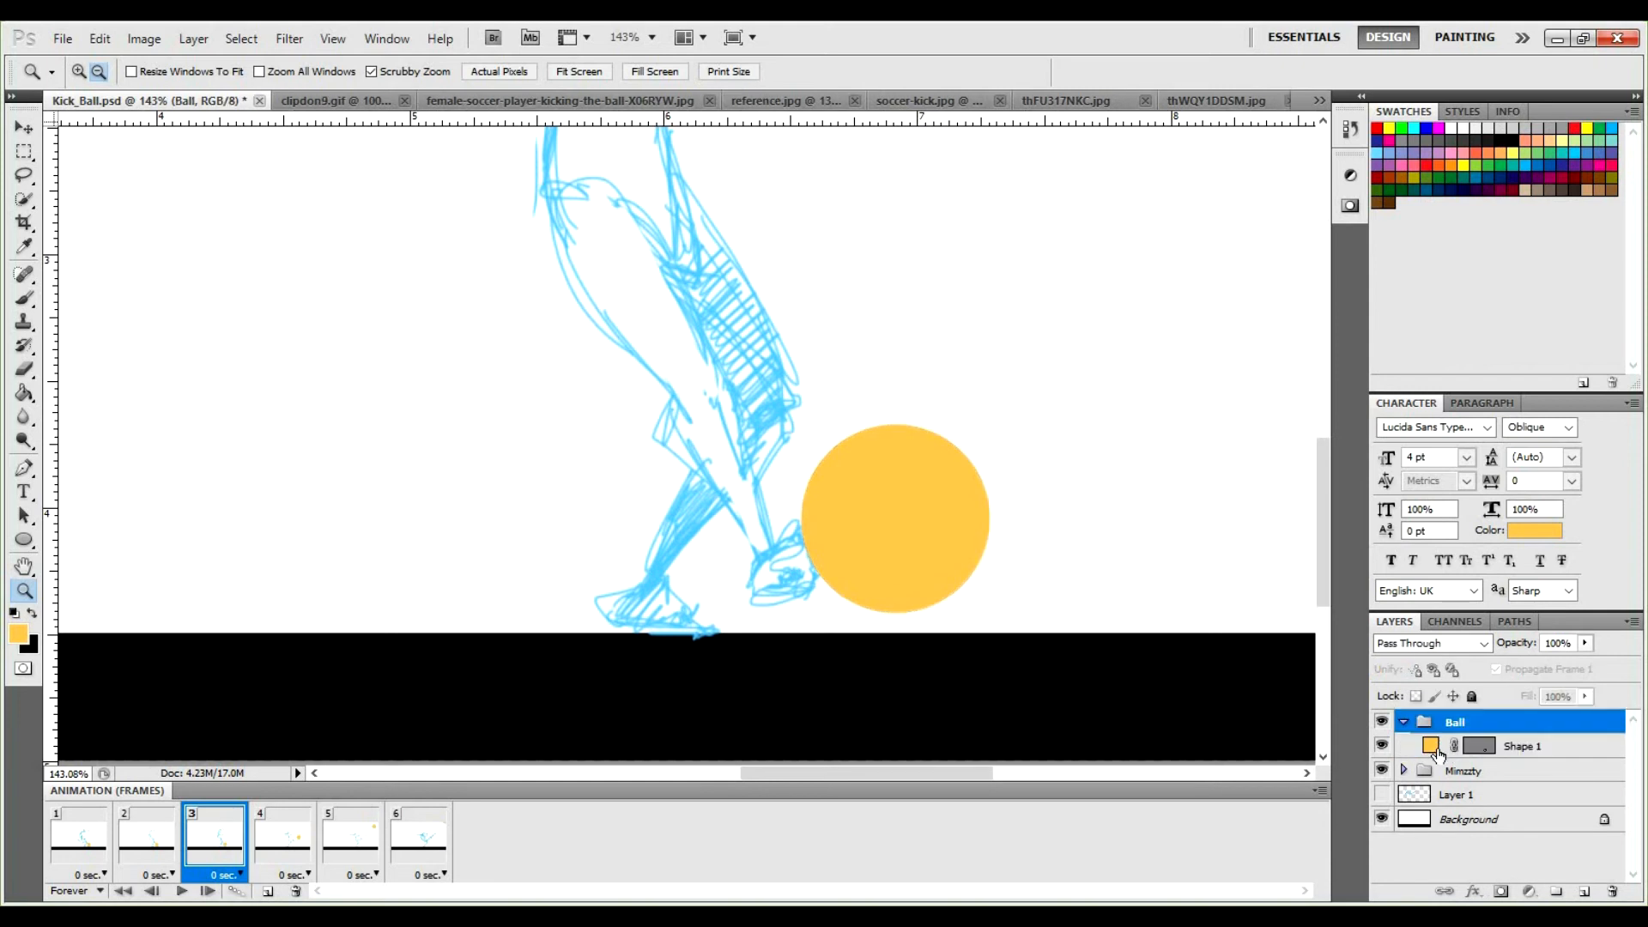
{"action": "left_click", "coordinate": [1435, 752]}
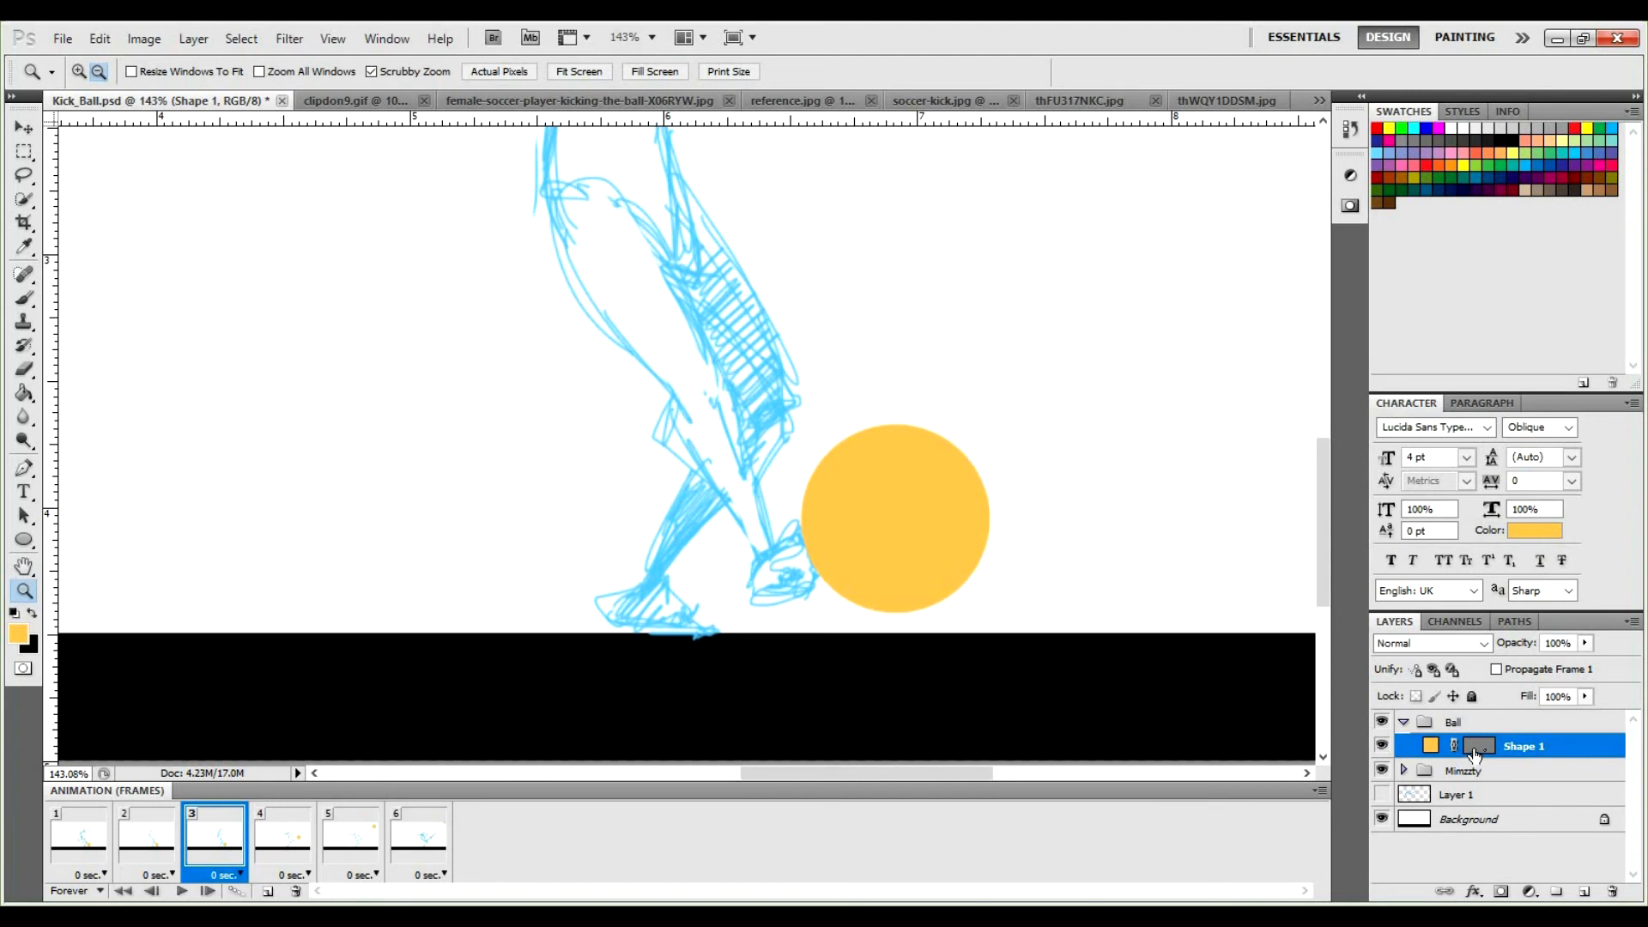
{"action": "left_click", "coordinate": [1469, 746]}
{"action": "left_click_drag", "start_coordinate": [869, 498], "coordinate": [799, 446]}
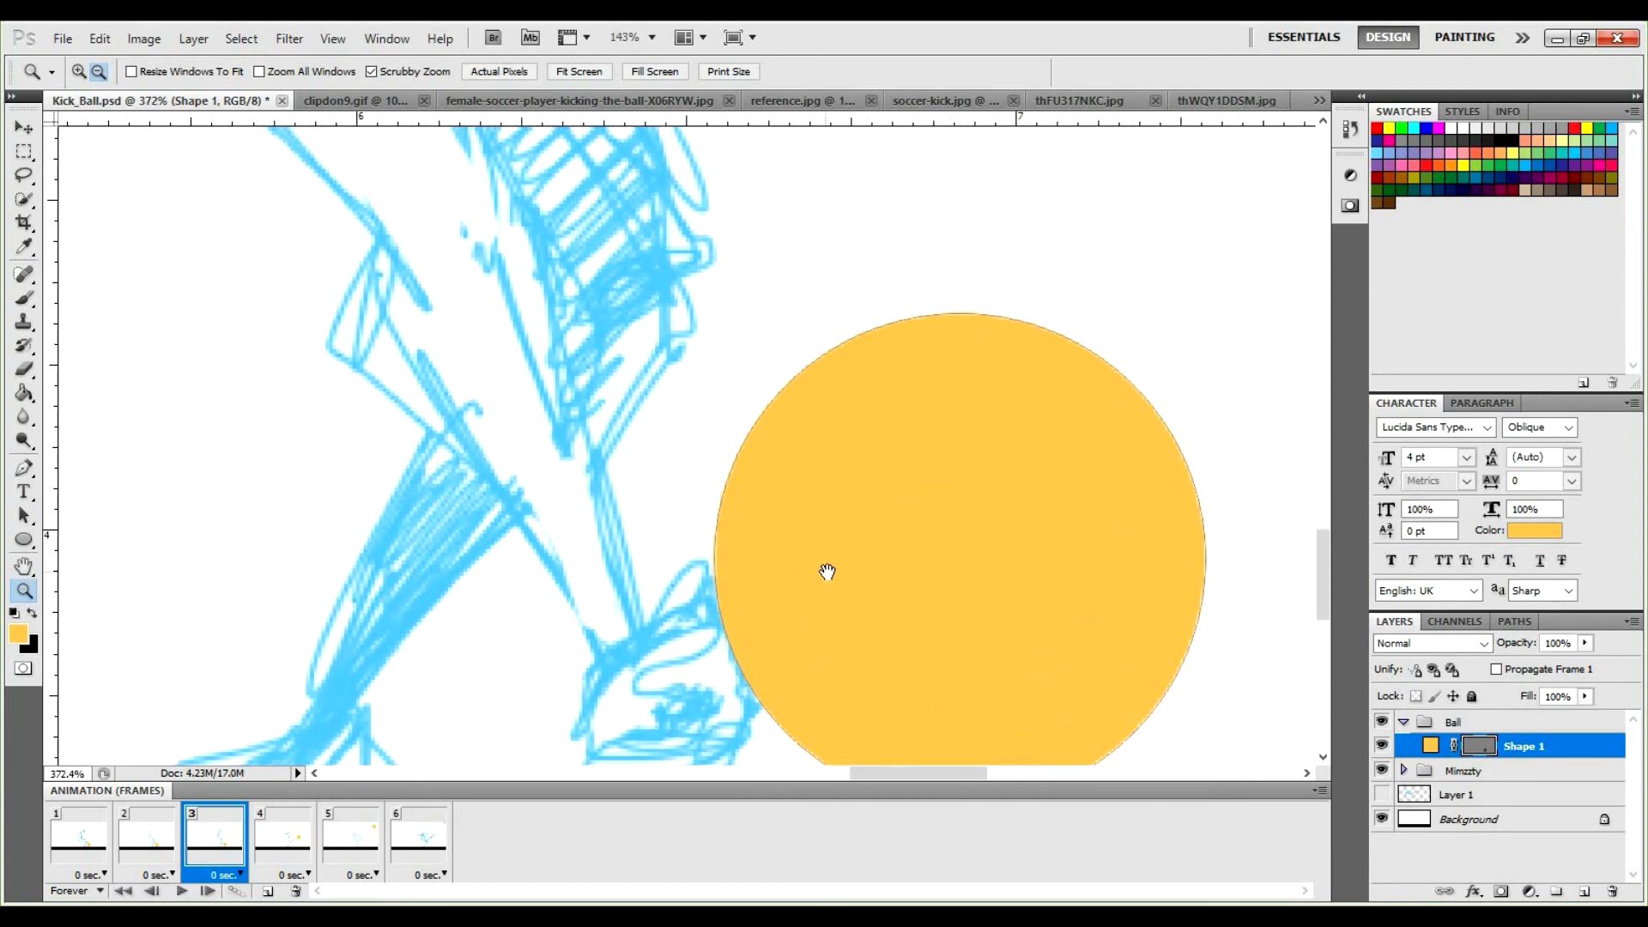
{"action": "left_click_drag", "start_coordinate": [826, 572], "coordinate": [831, 514]}
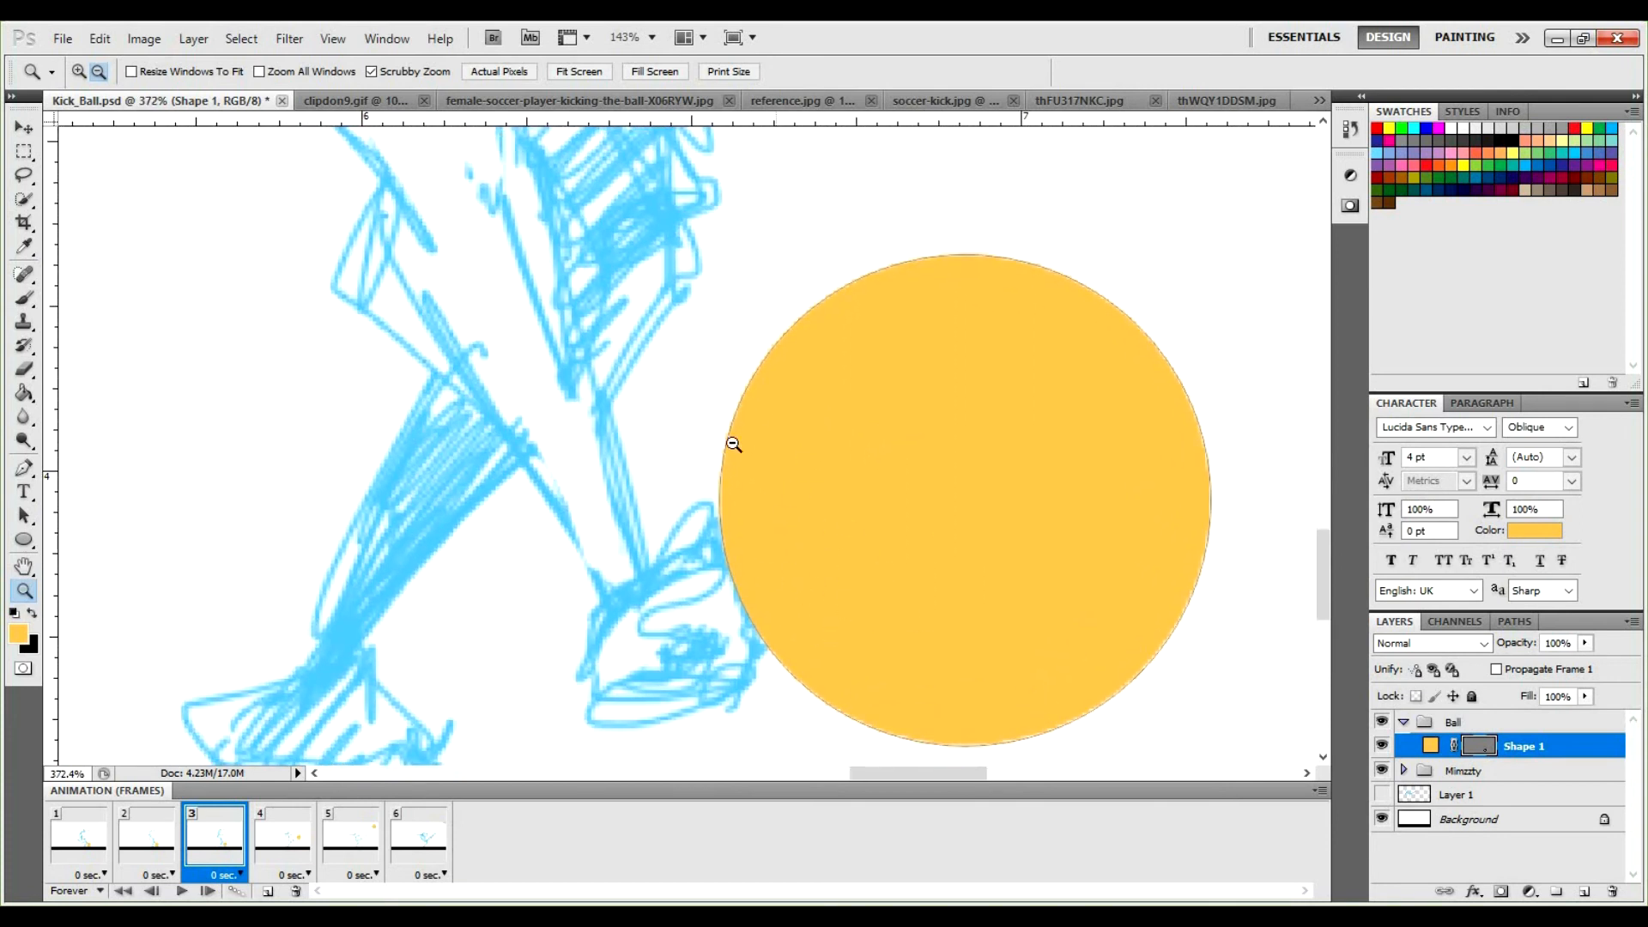
{"action": "left_click_drag", "start_coordinate": [775, 410], "coordinate": [884, 412]}
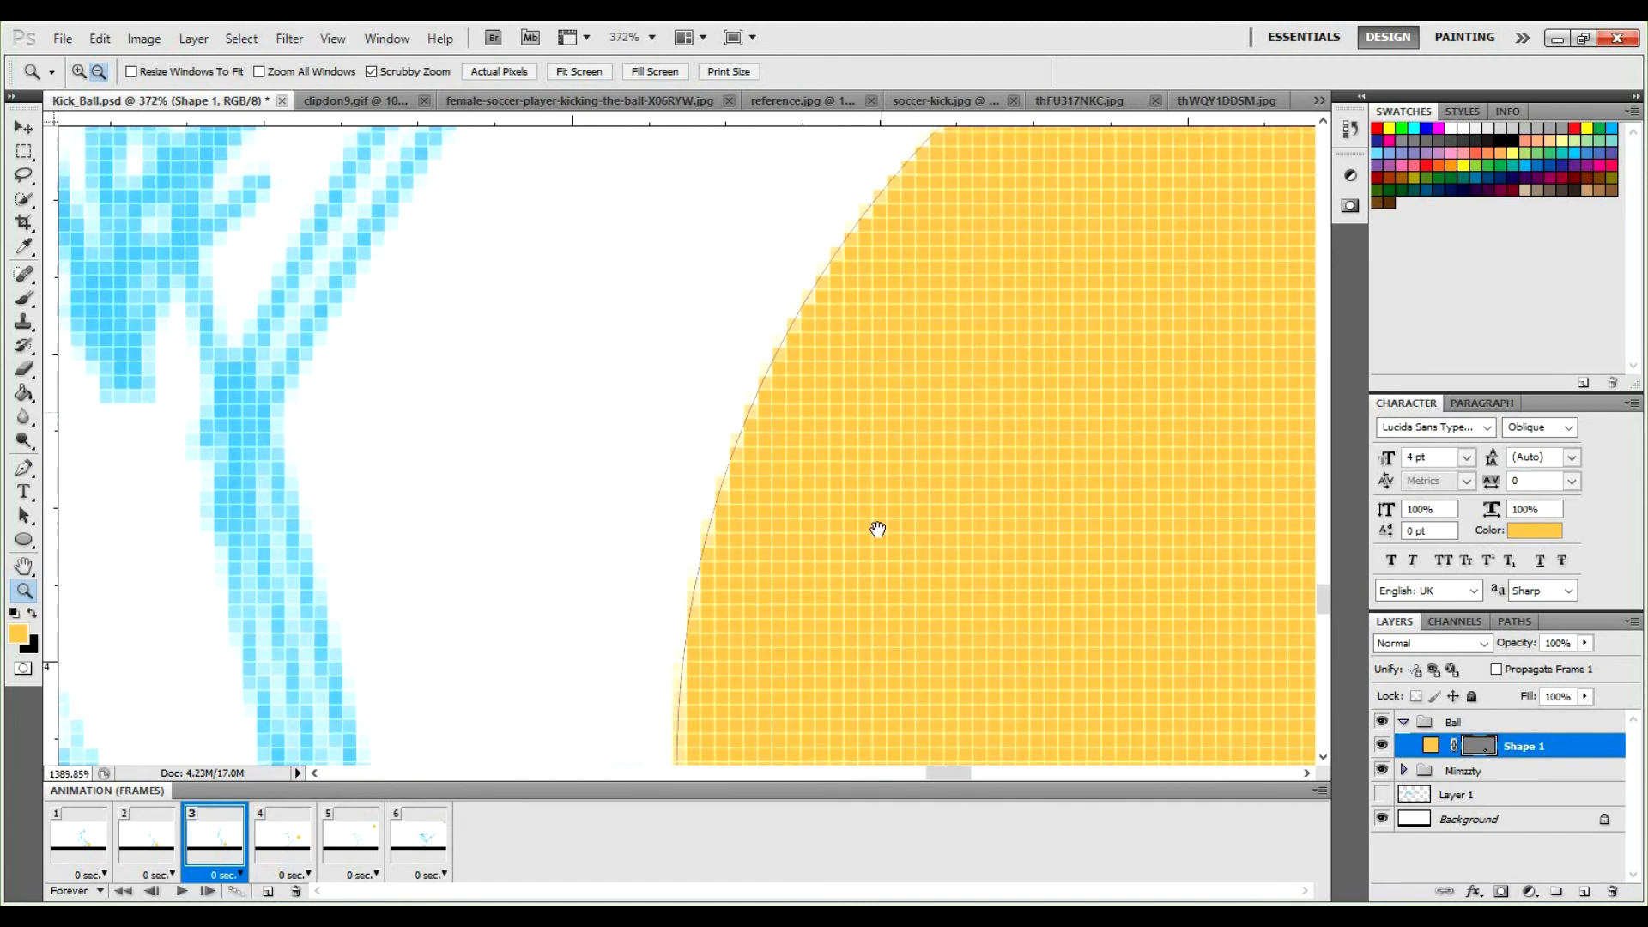
{"action": "mouse_move", "coordinate": [864, 537]}
{"action": "left_mouse_down"}
{"action": "mouse_move", "coordinate": [883, 552]}
{"action": "mouse_move", "coordinate": [816, 591]}
{"action": "mouse_move", "coordinate": [849, 581]}
{"action": "left_mouse_up"}
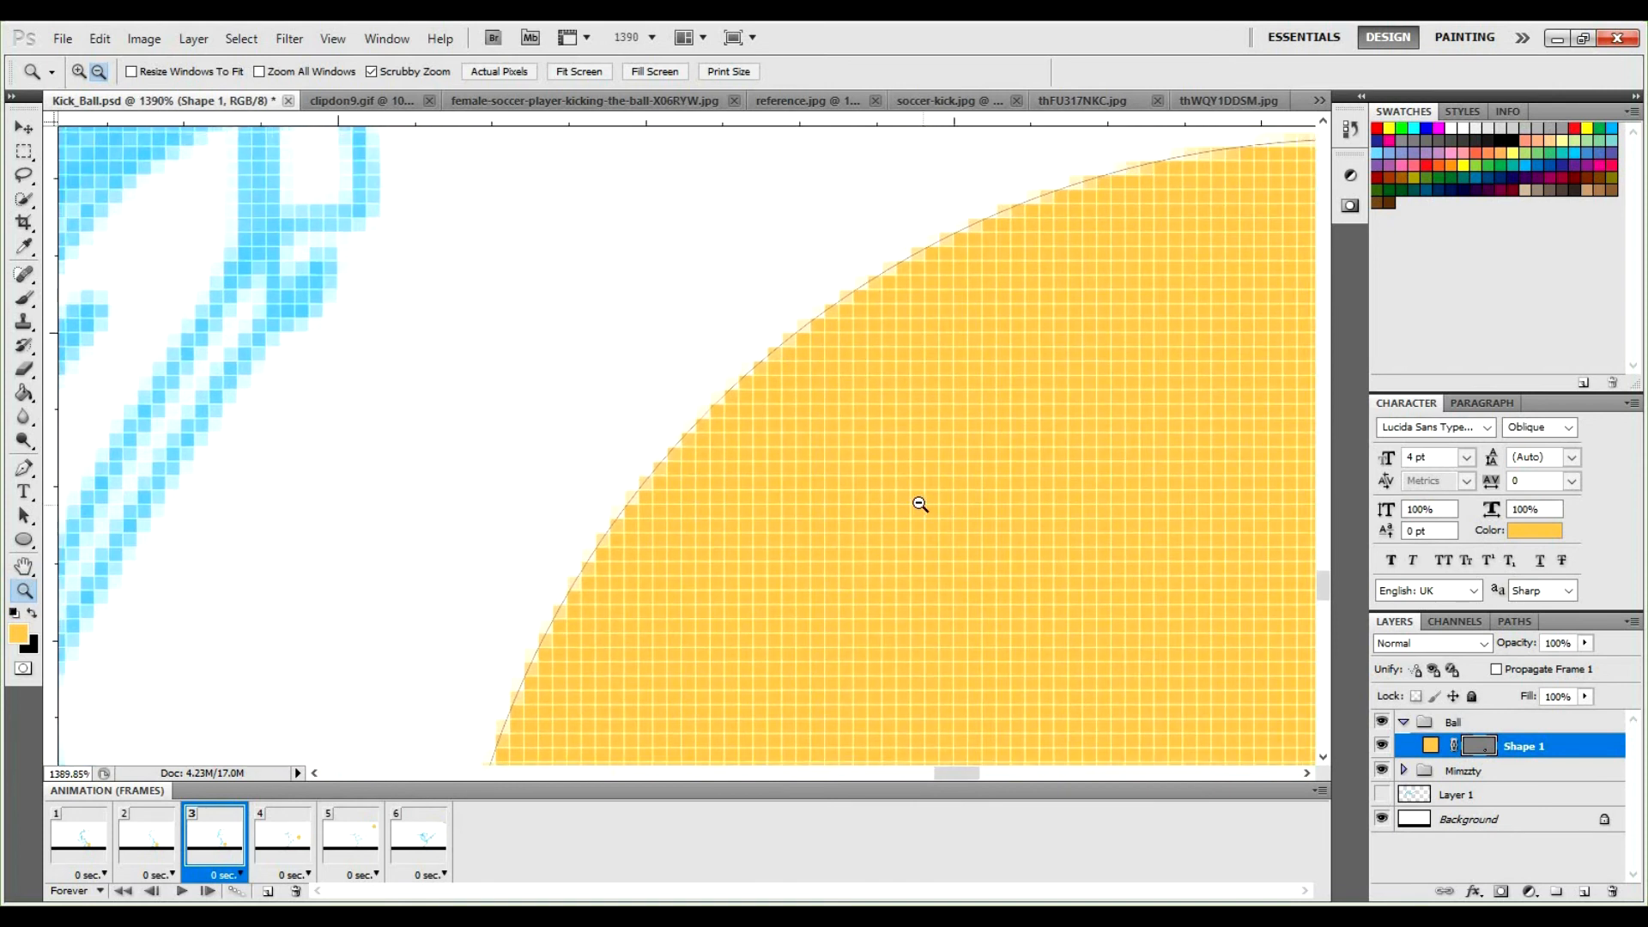
{"action": "scroll", "coordinate": [909, 510], "scroll_direction": "down", "scroll_amount": 5}
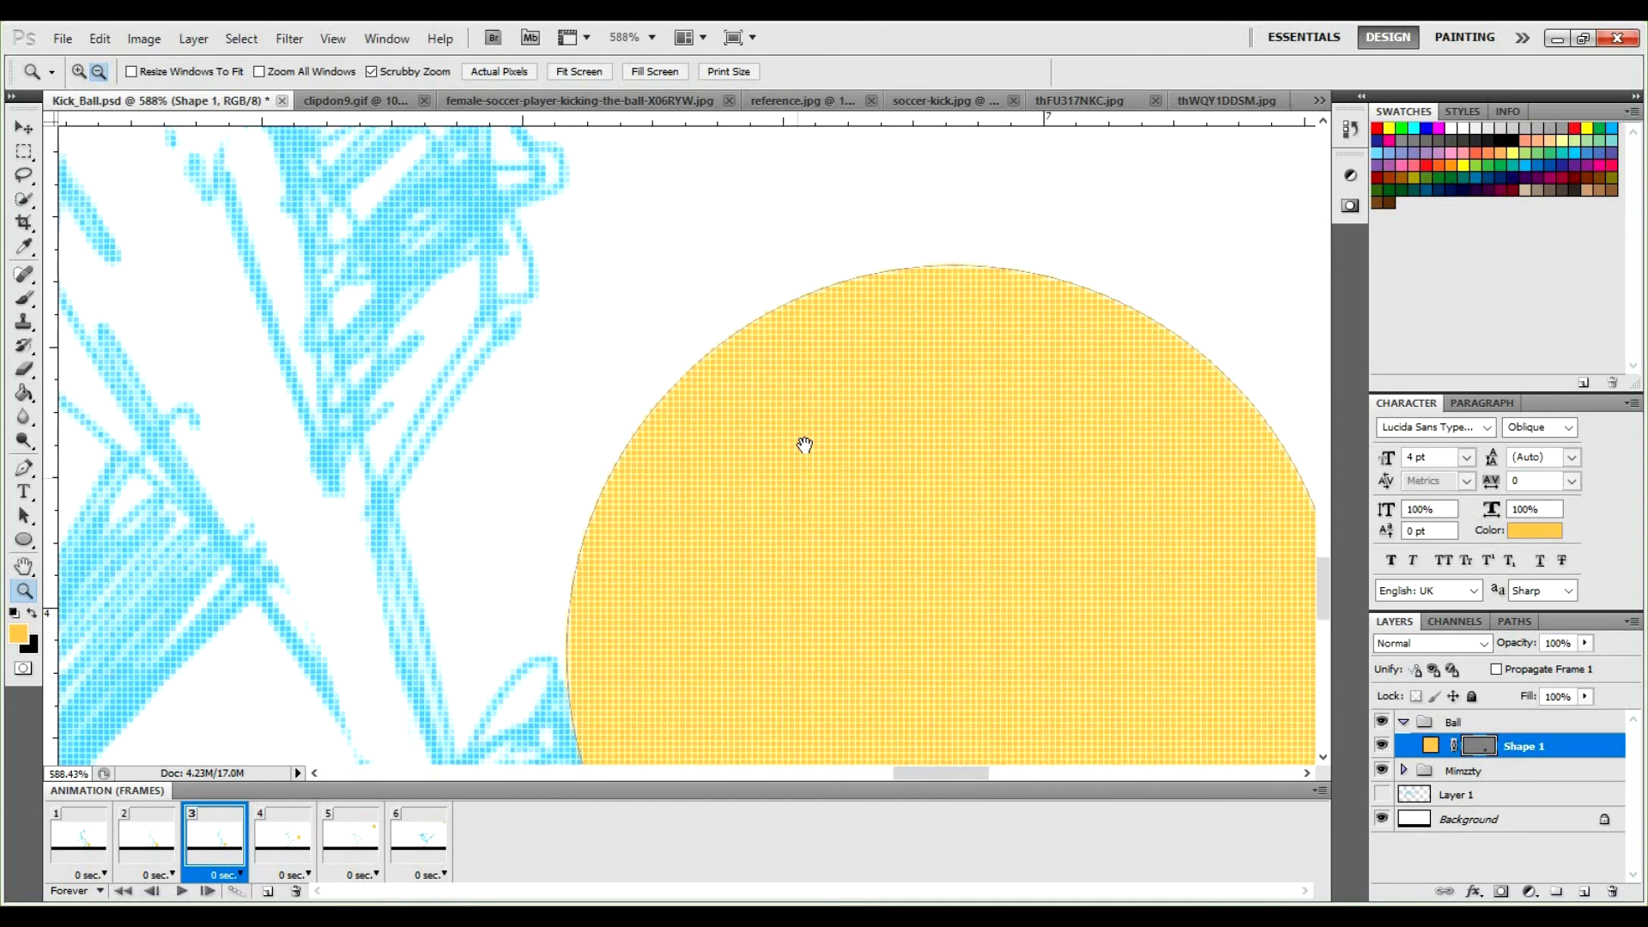
{"action": "scroll", "coordinate": [802, 455], "scroll_direction": "down", "scroll_amount": 2}
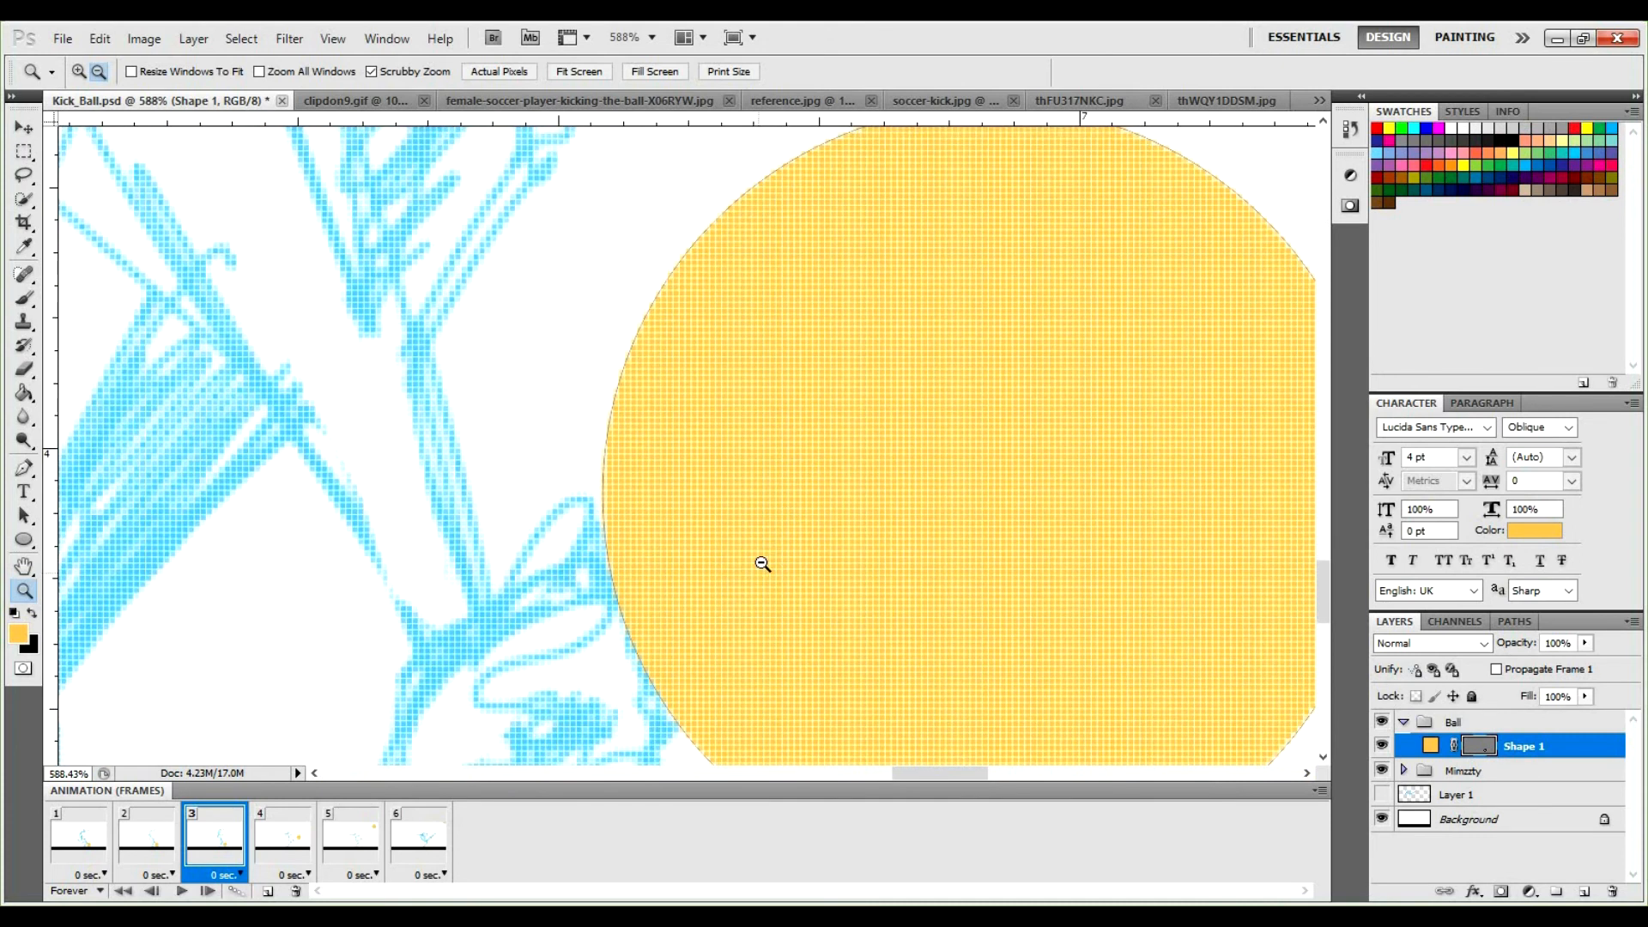
Select the upper-left segment of the ball's vector path and inspect its anchor points and direction handles.
{"action": "key", "text": "v"}
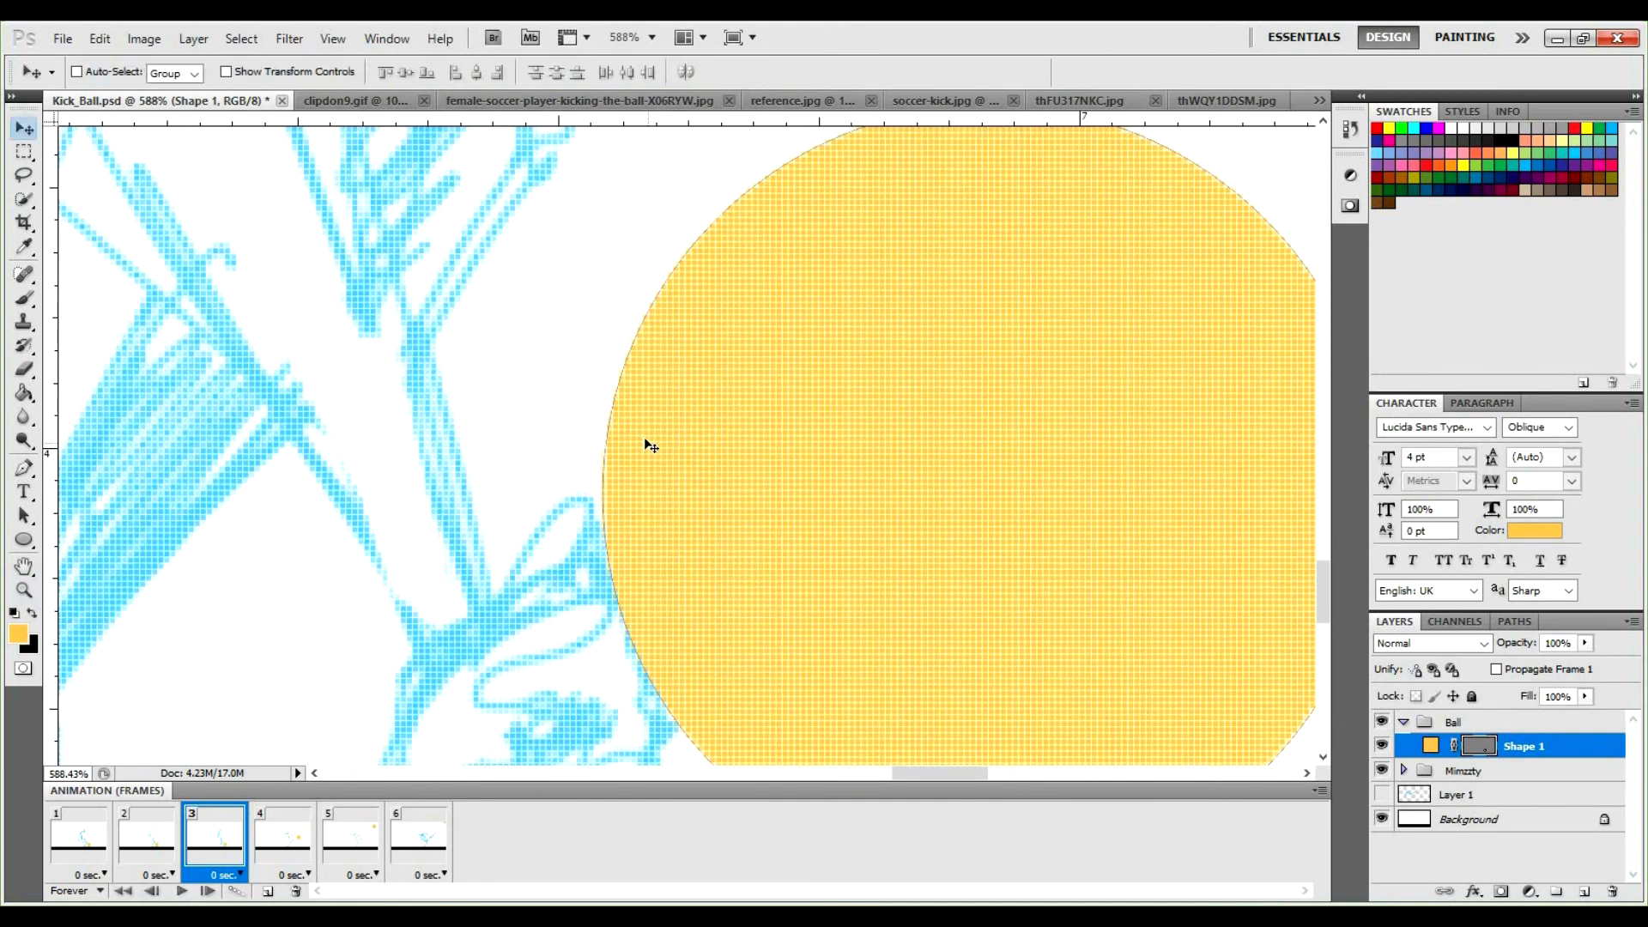
{"action": "left_click", "coordinate": [609, 432]}
{"action": "key", "text": "space"}
{"action": "left_click_drag", "start_coordinate": [666, 481], "coordinate": [593, 539]}
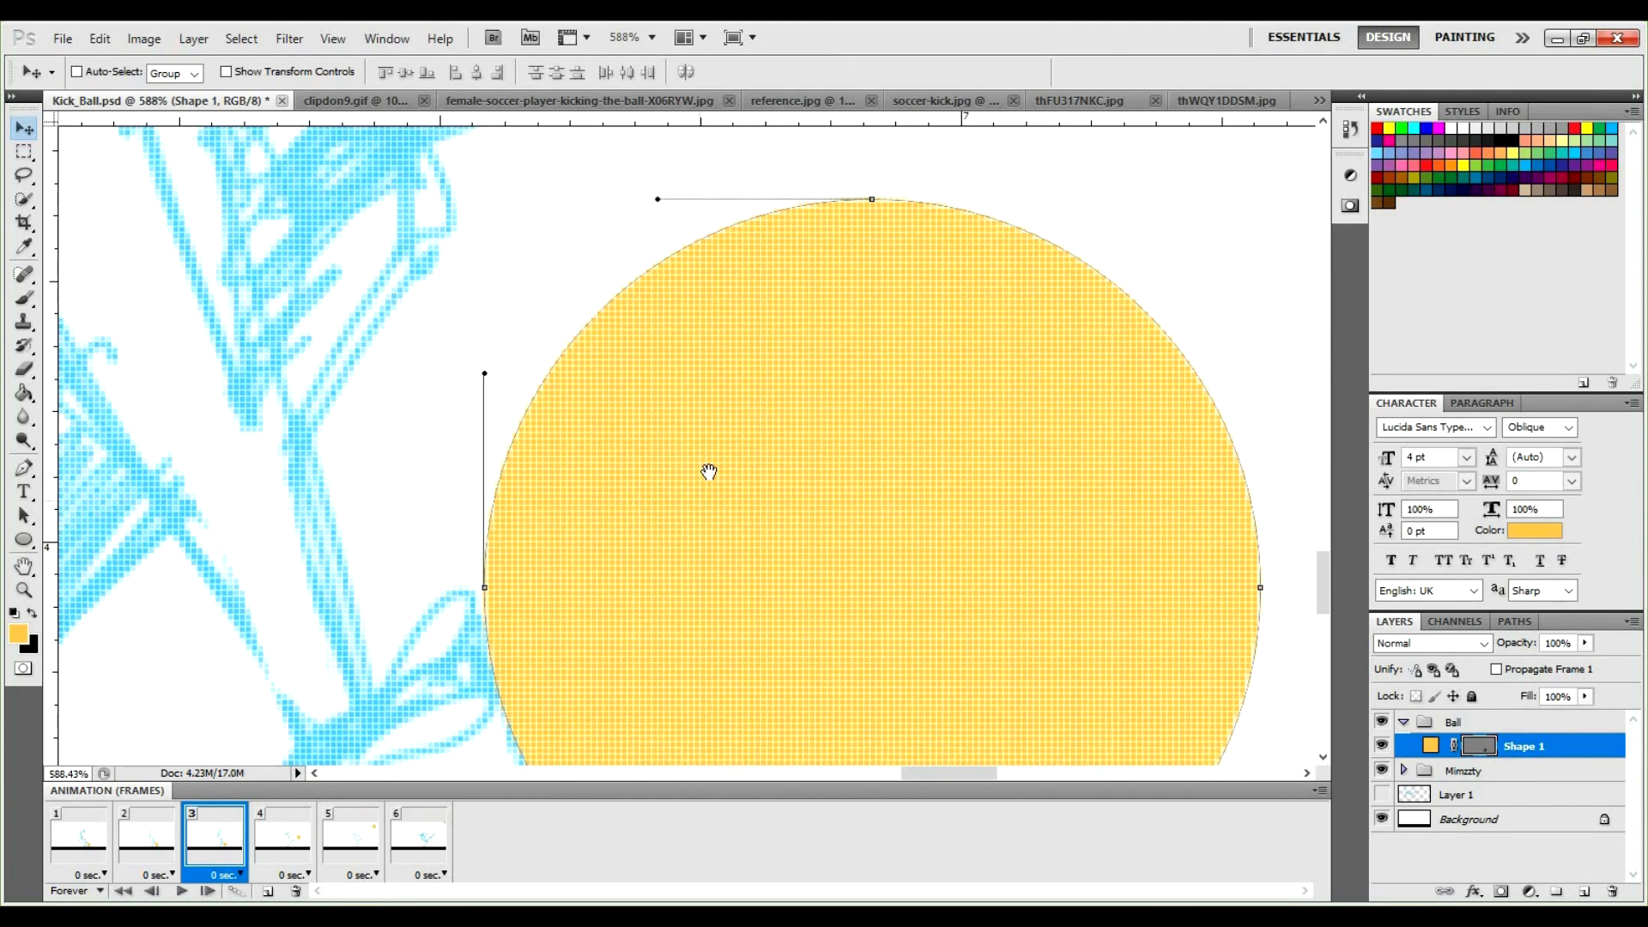
{"action": "scroll", "coordinate": [707, 438], "scroll_direction": "down", "scroll_amount": 8}
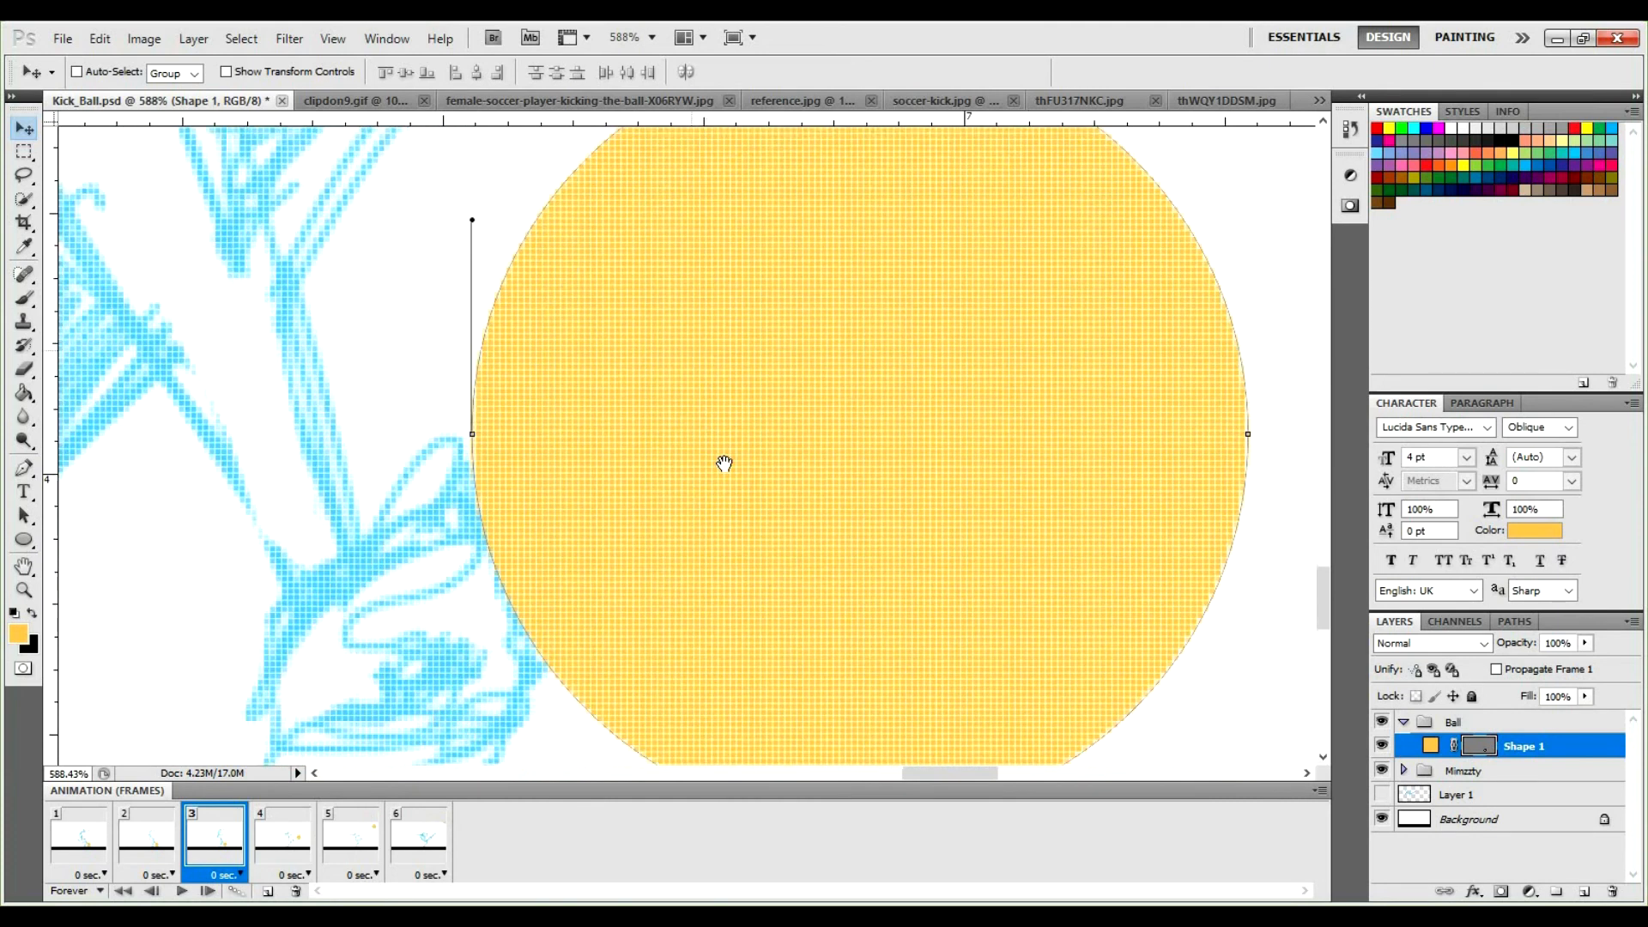
Nudge the leftmost anchor point of the ball's vector path slightly inward in frame 3.
{"action": "scroll", "coordinate": [705, 513], "scroll_direction": "up", "scroll_amount": 8}
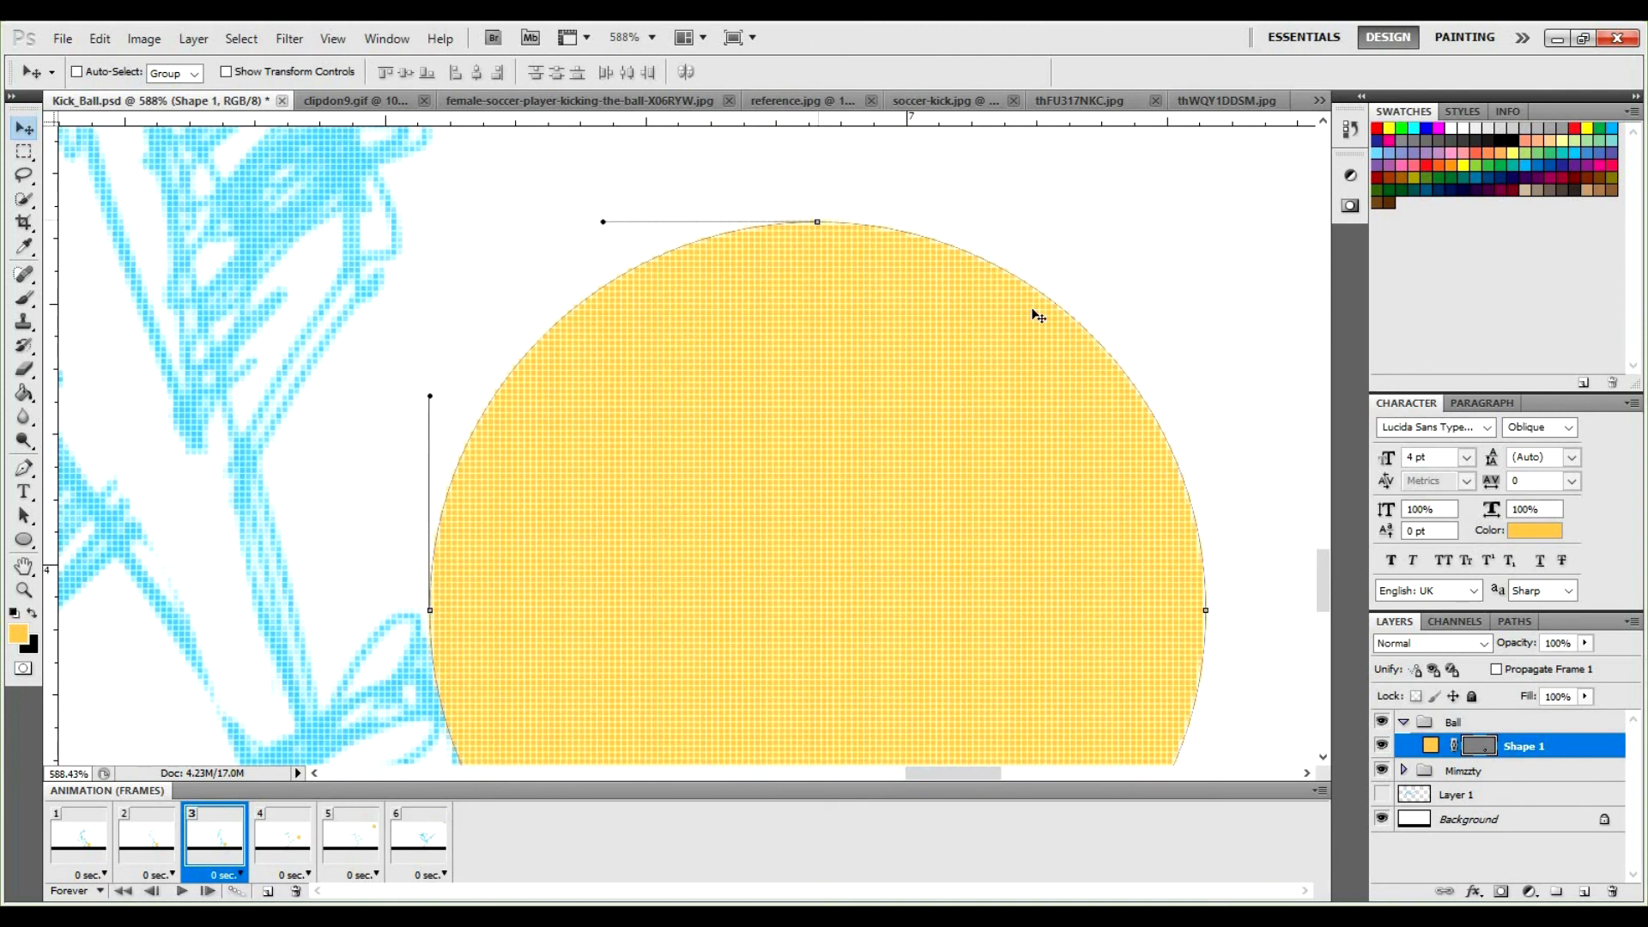
{"action": "scroll", "coordinate": [912, 709], "scroll_direction": "down", "scroll_amount": 5}
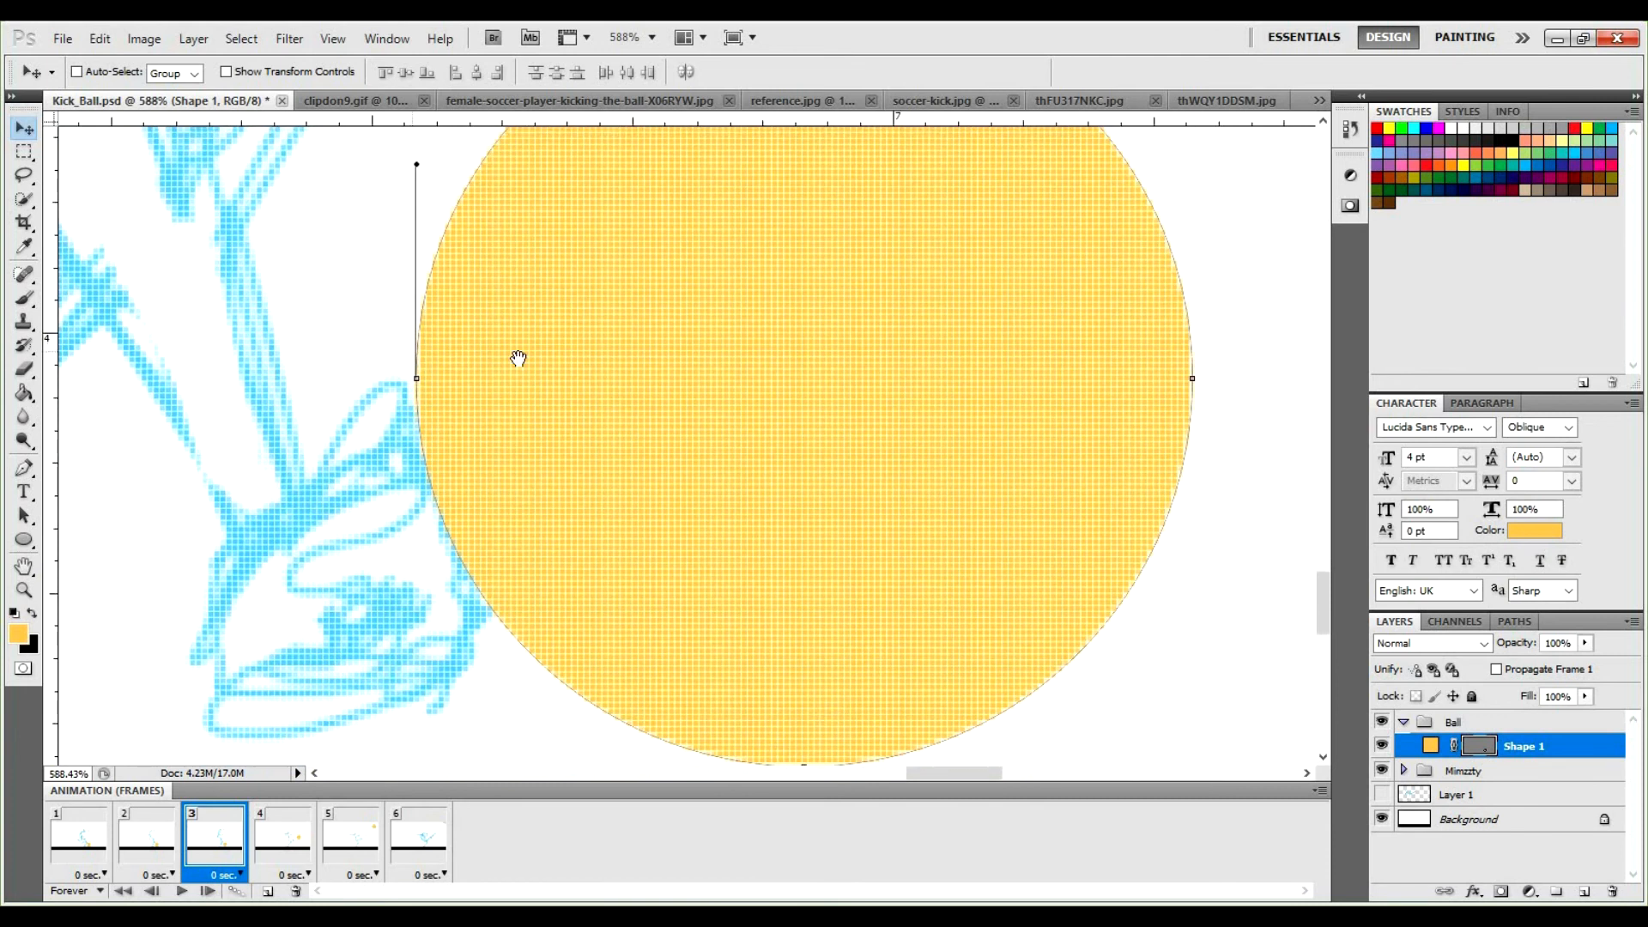
{"action": "scroll", "coordinate": [636, 434], "scroll_direction": "up", "scroll_amount": 2}
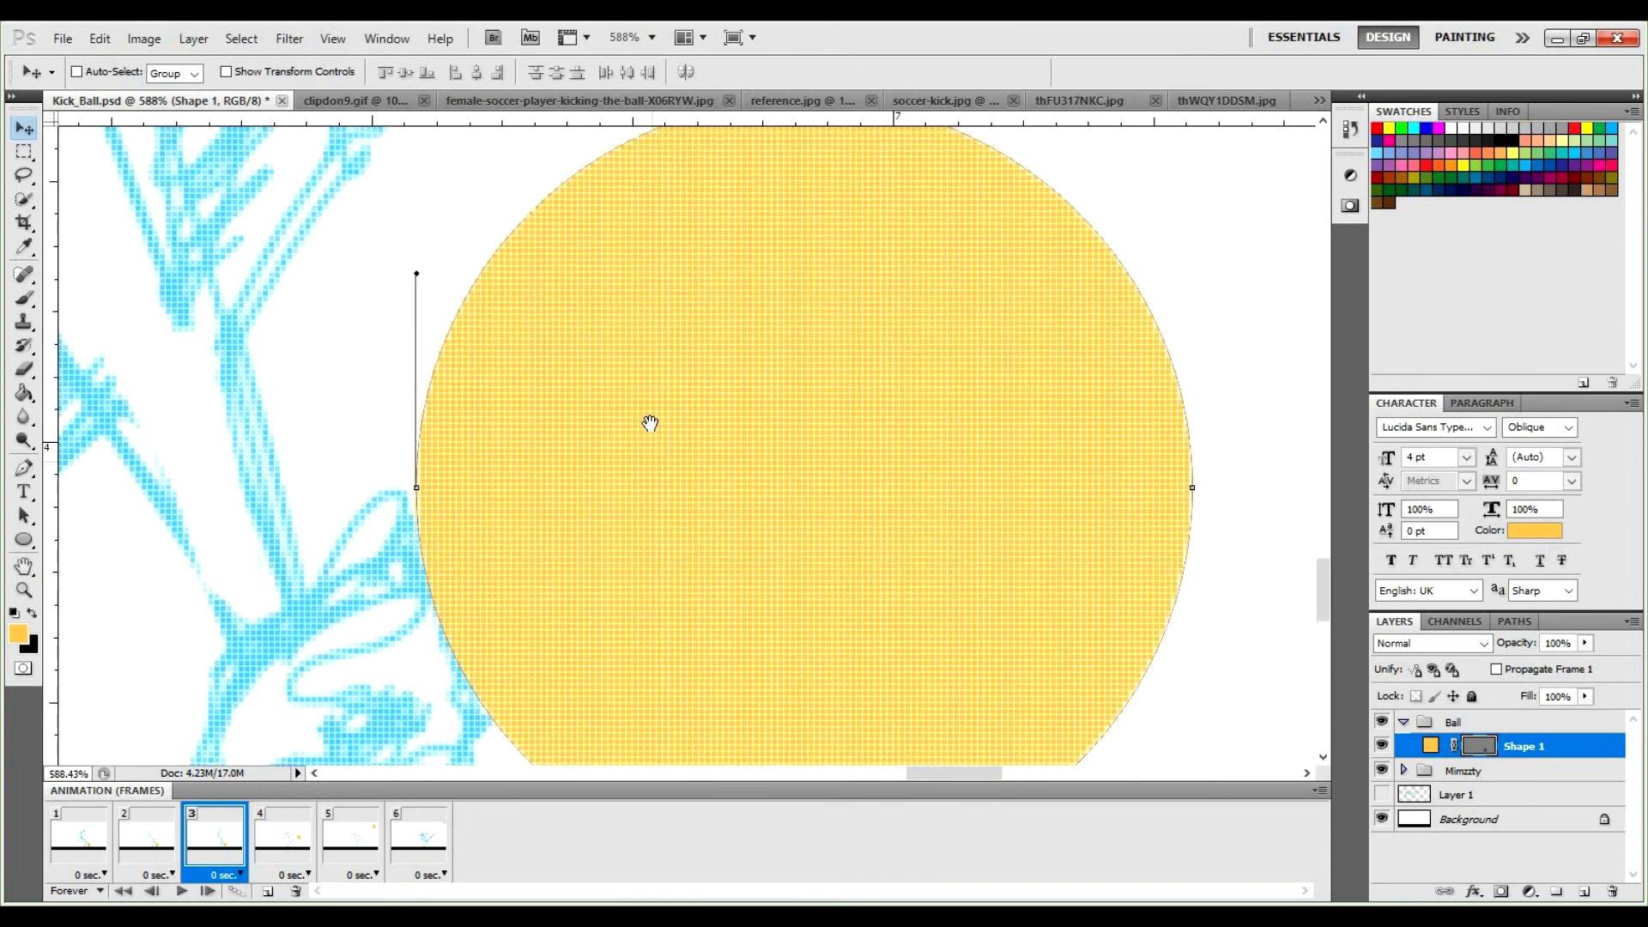
{"action": "scroll", "coordinate": [650, 423], "scroll_direction": "up", "scroll_amount": 3}
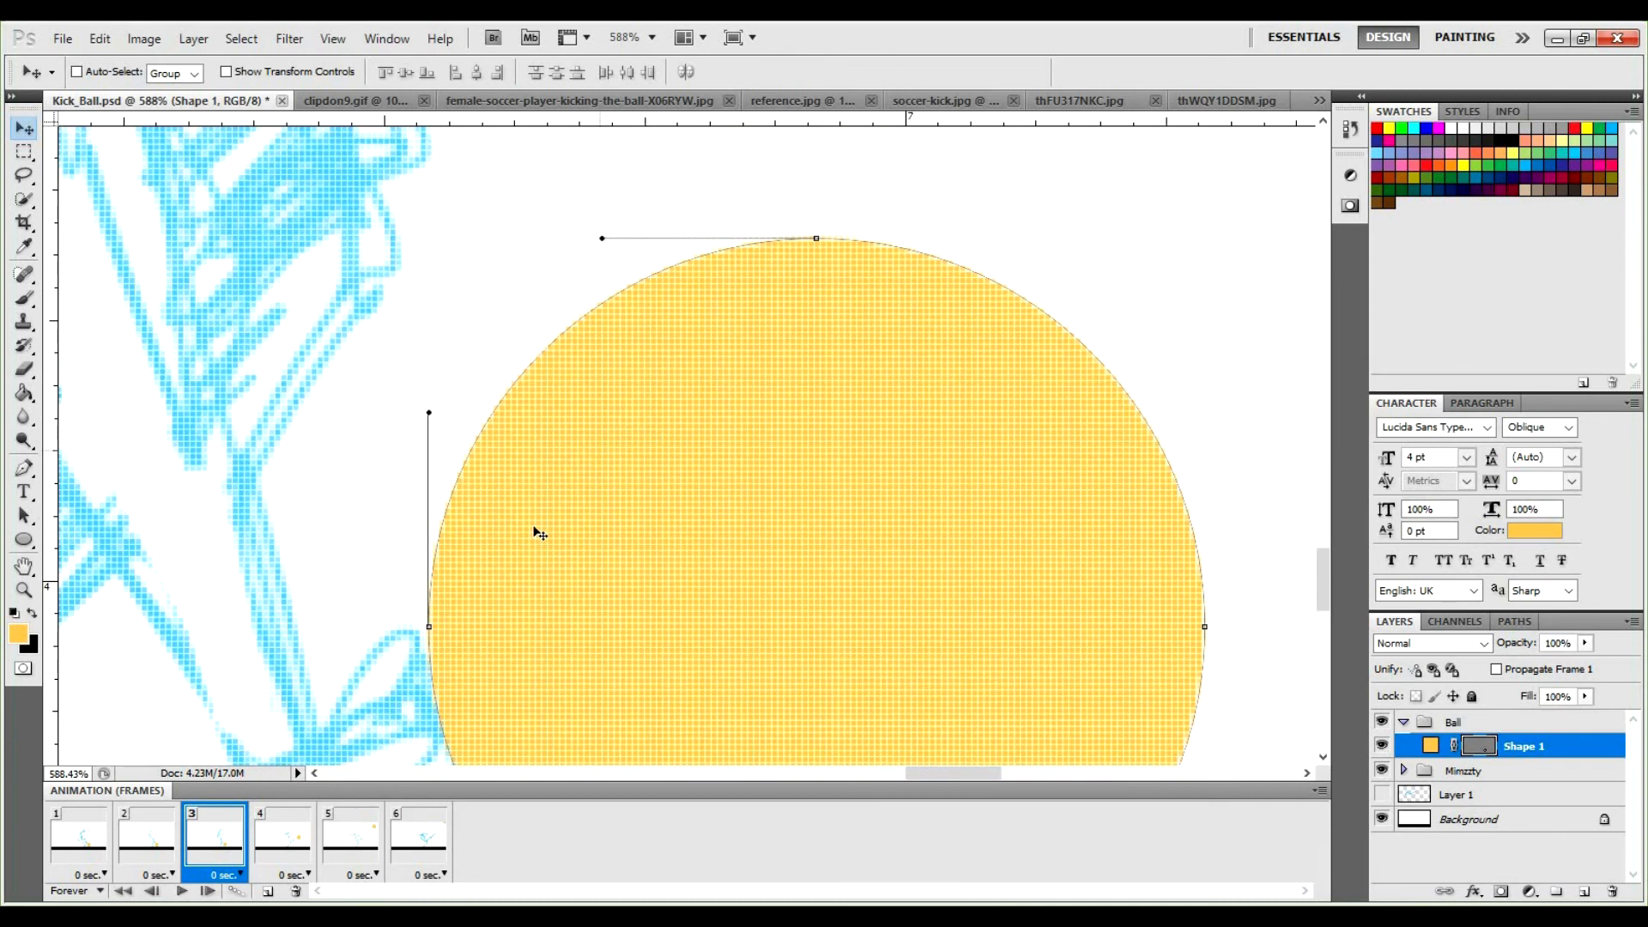
{"action": "scroll", "coordinate": [563, 519], "scroll_direction": "down", "scroll_amount": 1}
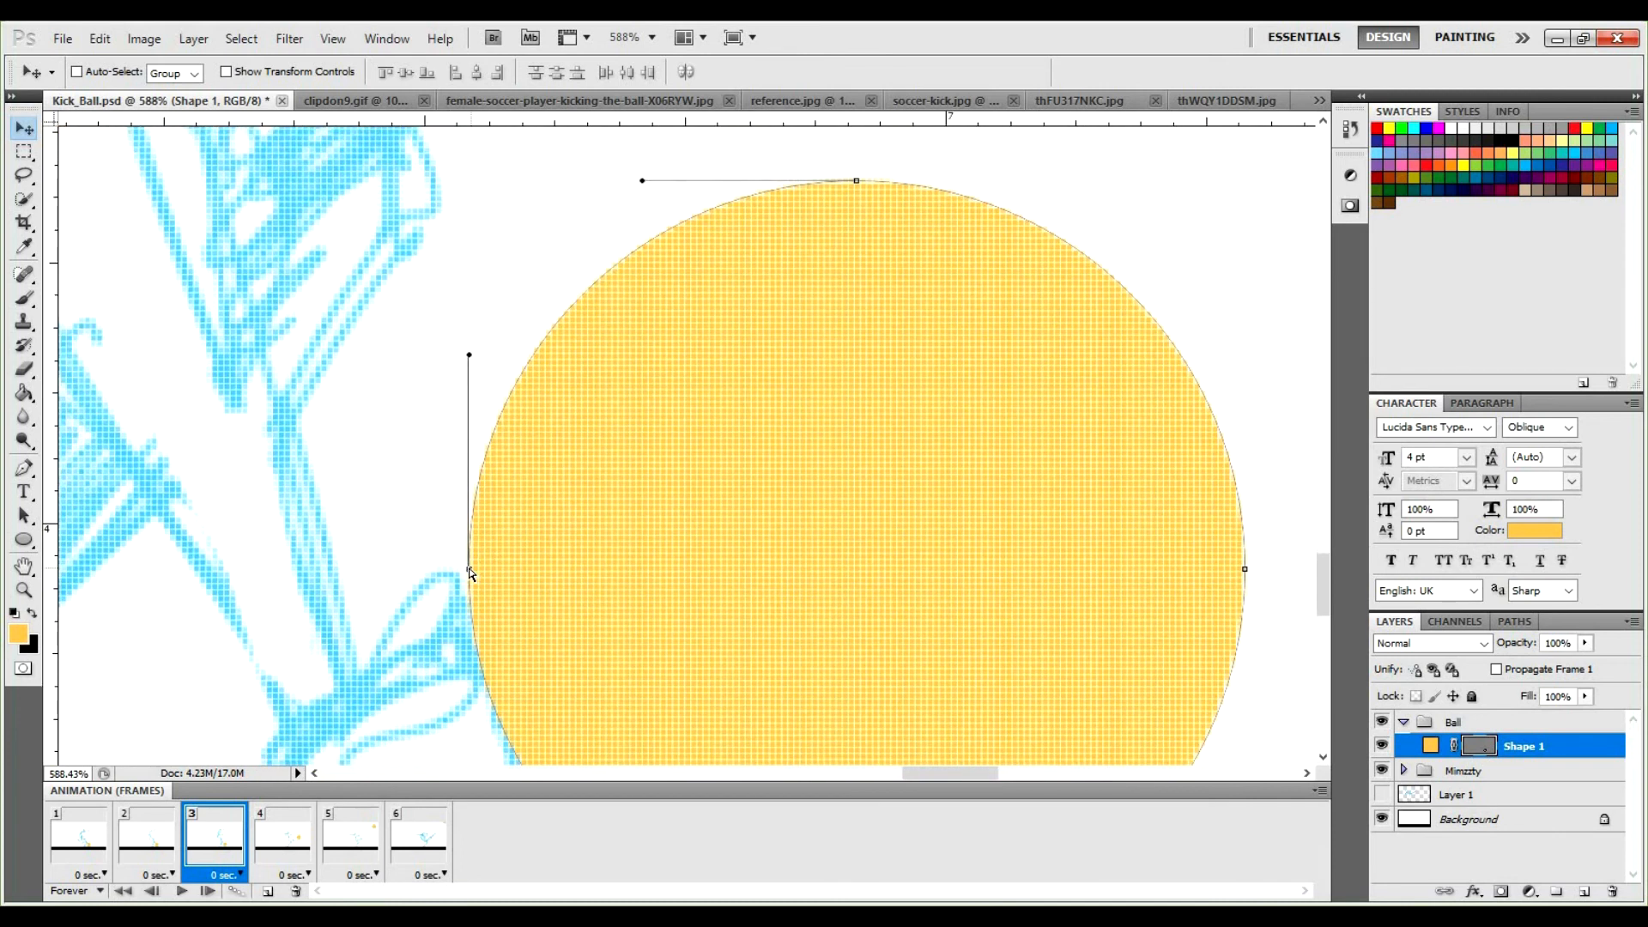
{"action": "left_click_drag", "start_coordinate": [468, 569], "coordinate": [497, 582]}
{"action": "left_click_drag", "start_coordinate": [487, 575], "coordinate": [478, 570]}
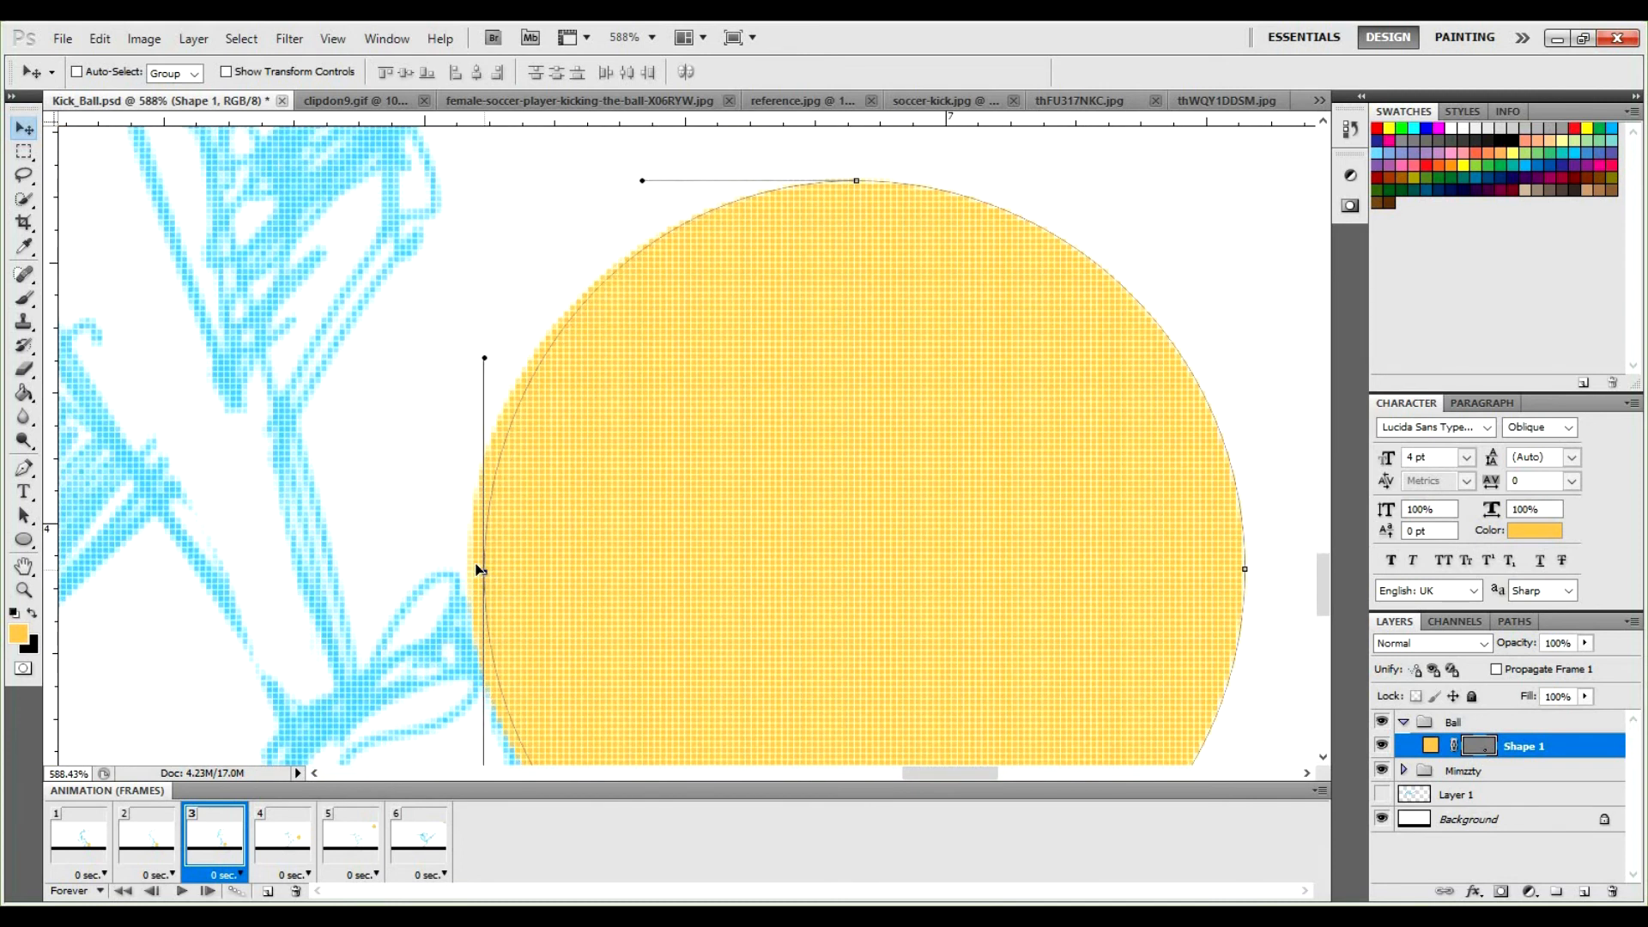
{"action": "left_click_drag", "start_coordinate": [524, 623], "coordinate": [563, 529]}
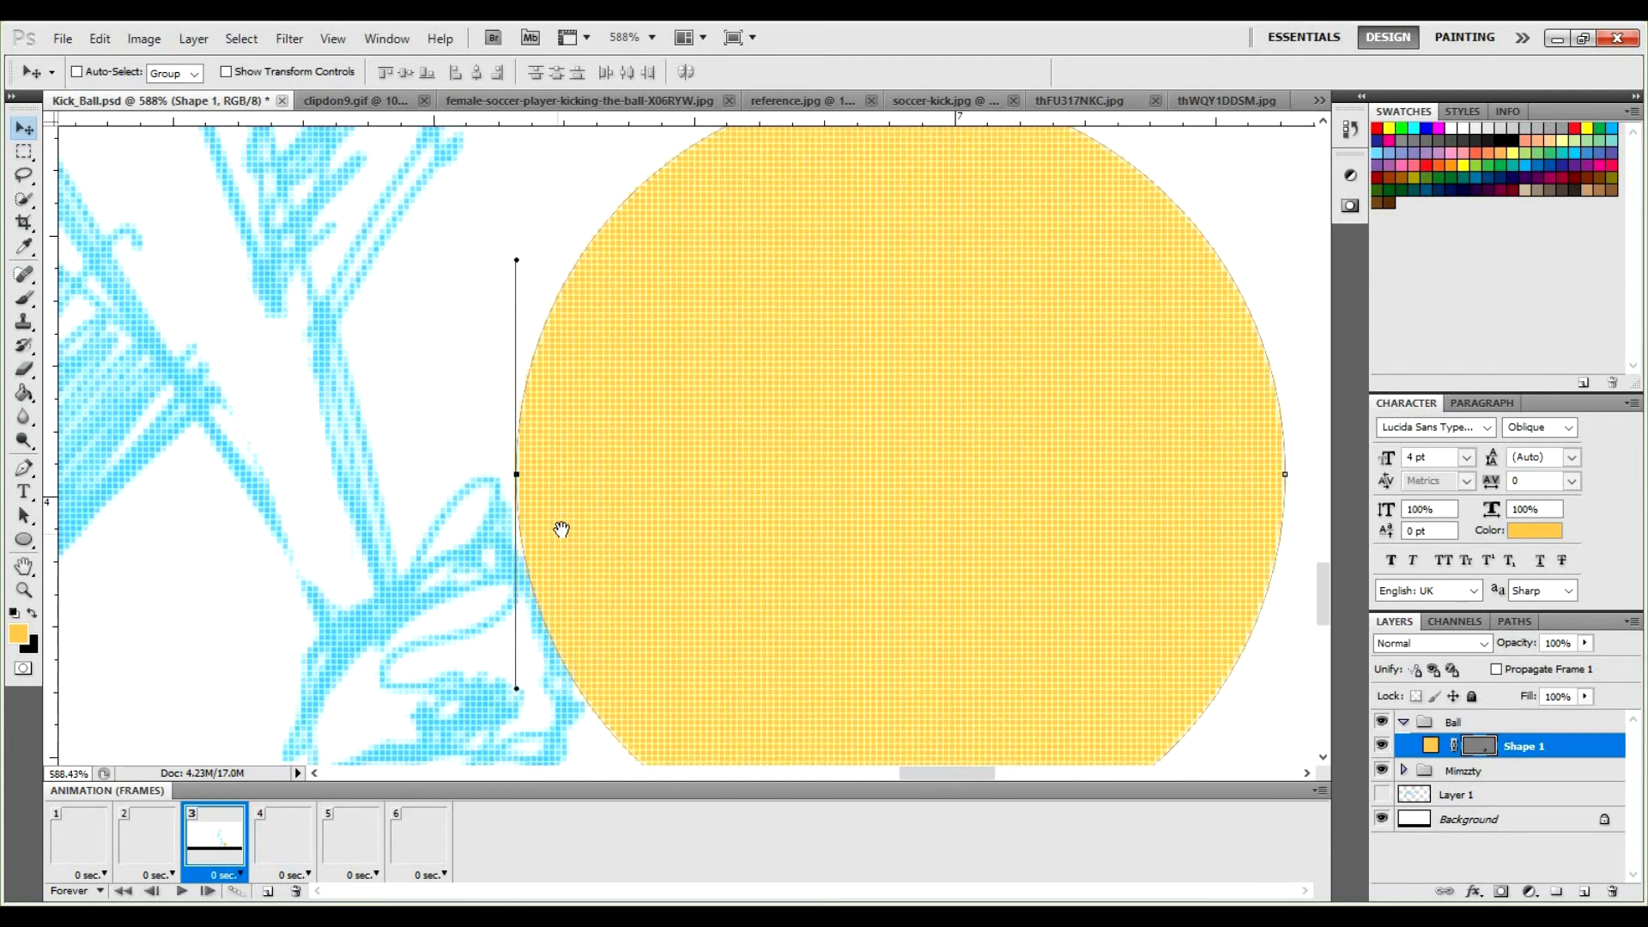
Try to dent the ball by moving its leftmost anchor point far inward, check frame 2, and undo the dent in frame 3.
{"action": "left_click_drag", "start_coordinate": [520, 468], "coordinate": [914, 440]}
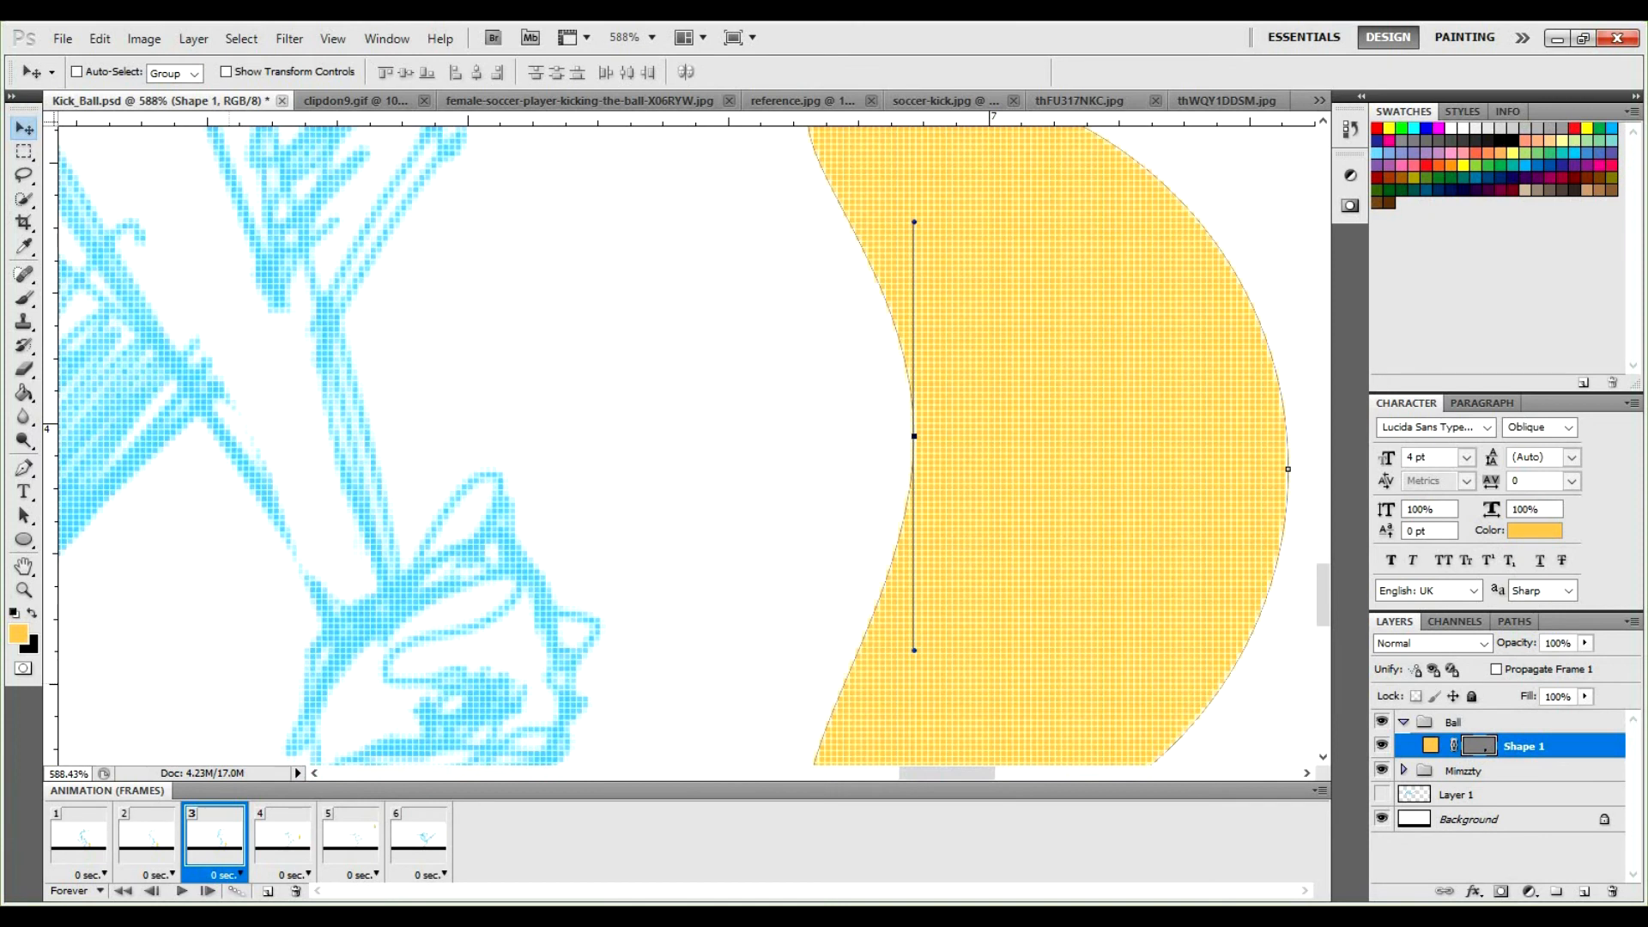
{"action": "left_click", "coordinate": [139, 835]}
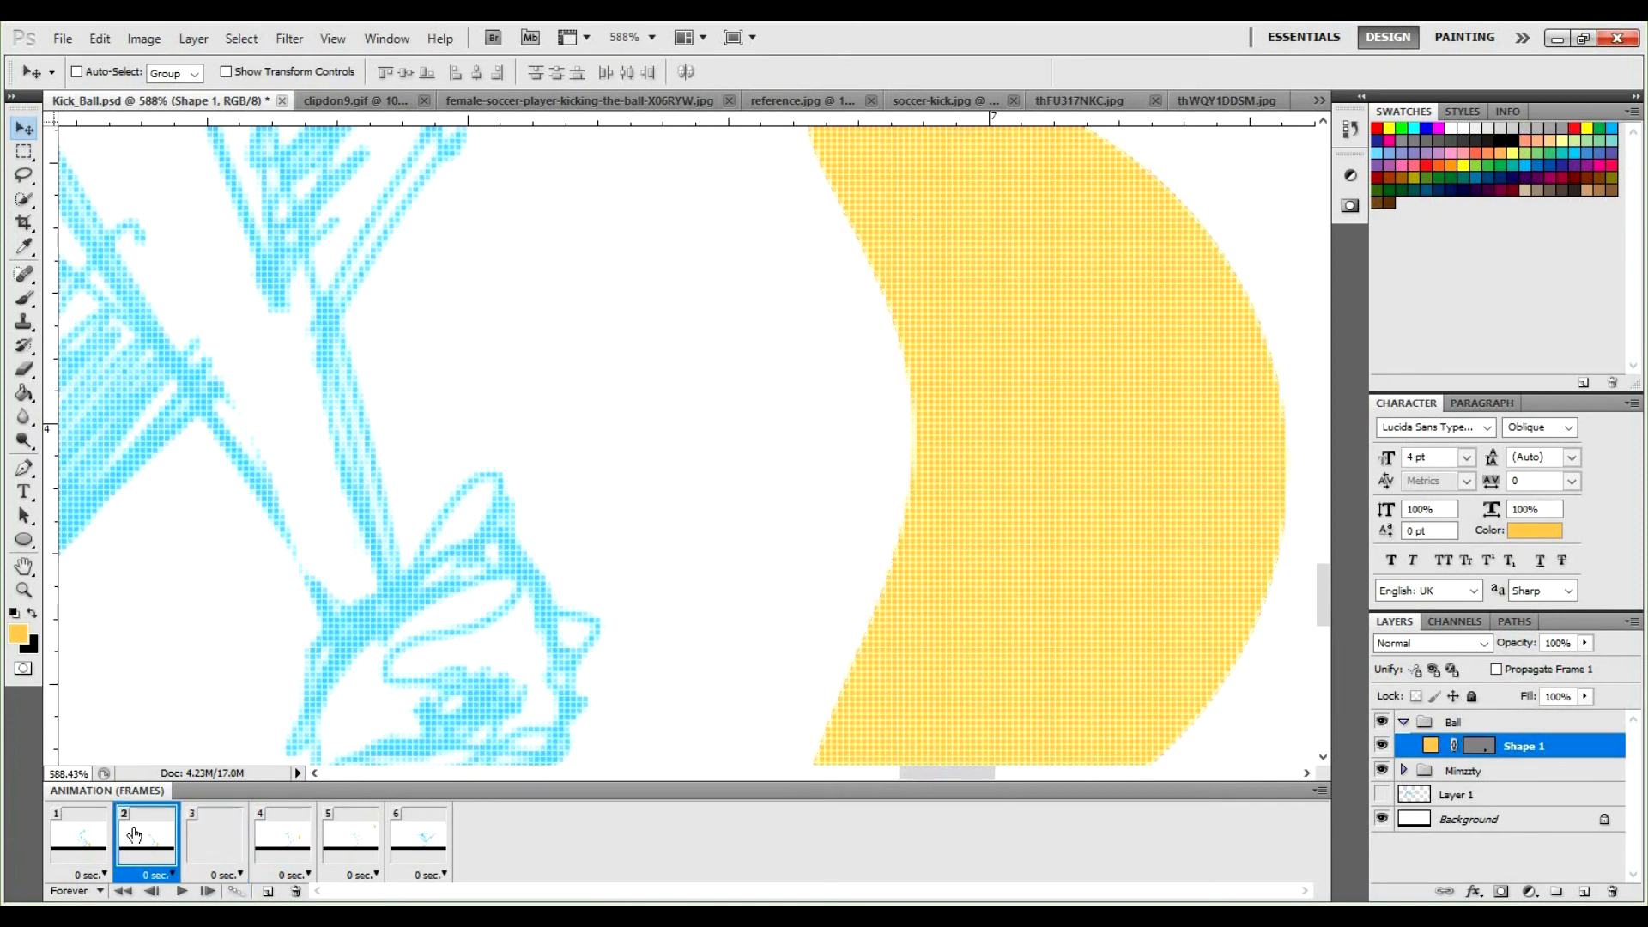
{"action": "left_click", "coordinate": [216, 841]}
{"action": "key", "text": "ctrl+z"}
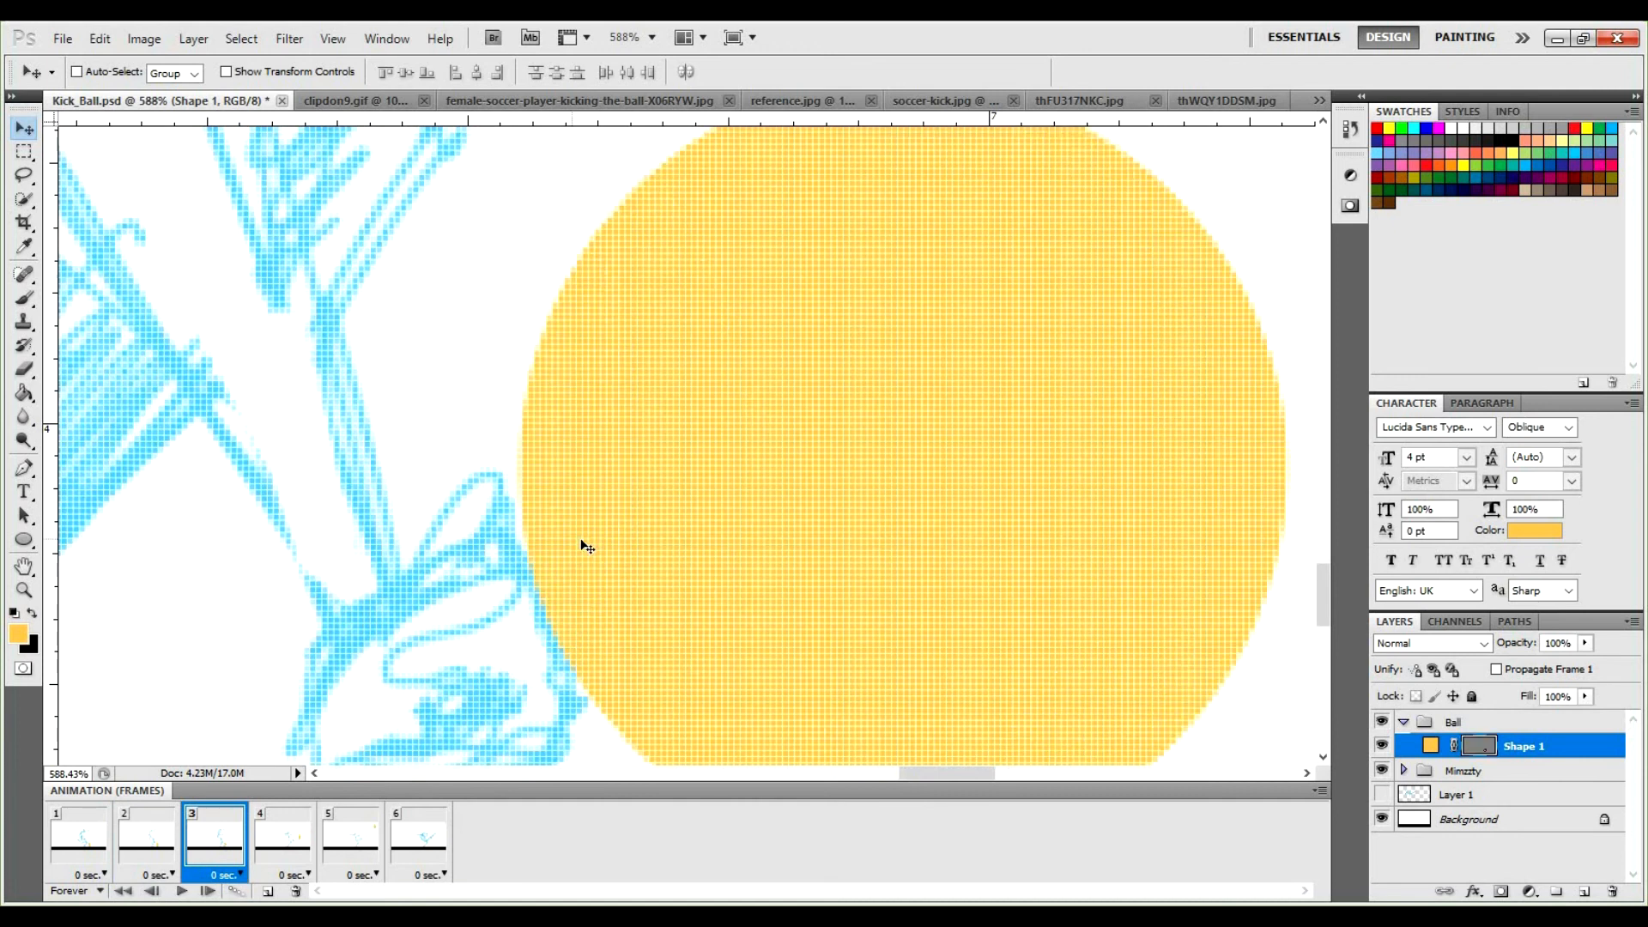
Duplicate the Shape 1 layer within Kick_Ball.psd as Shape 1 copy.
{"action": "left_click_drag", "start_coordinate": [647, 507], "coordinate": [658, 577]}
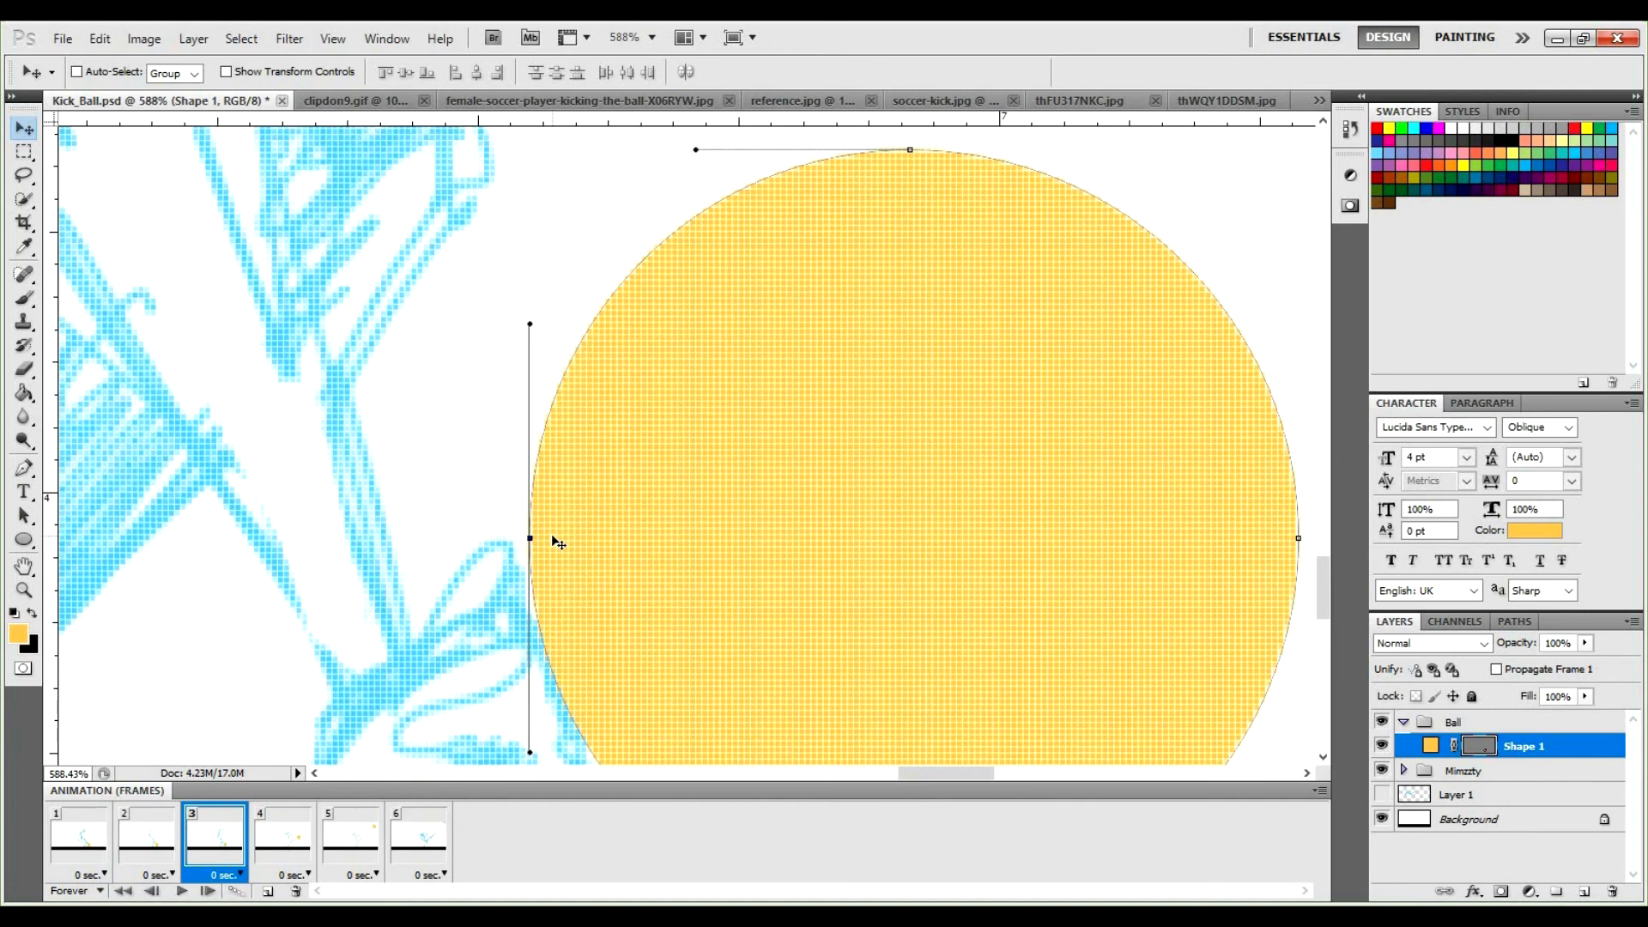
{"action": "scroll", "coordinate": [981, 556], "scroll_direction": "down", "scroll_amount": 3}
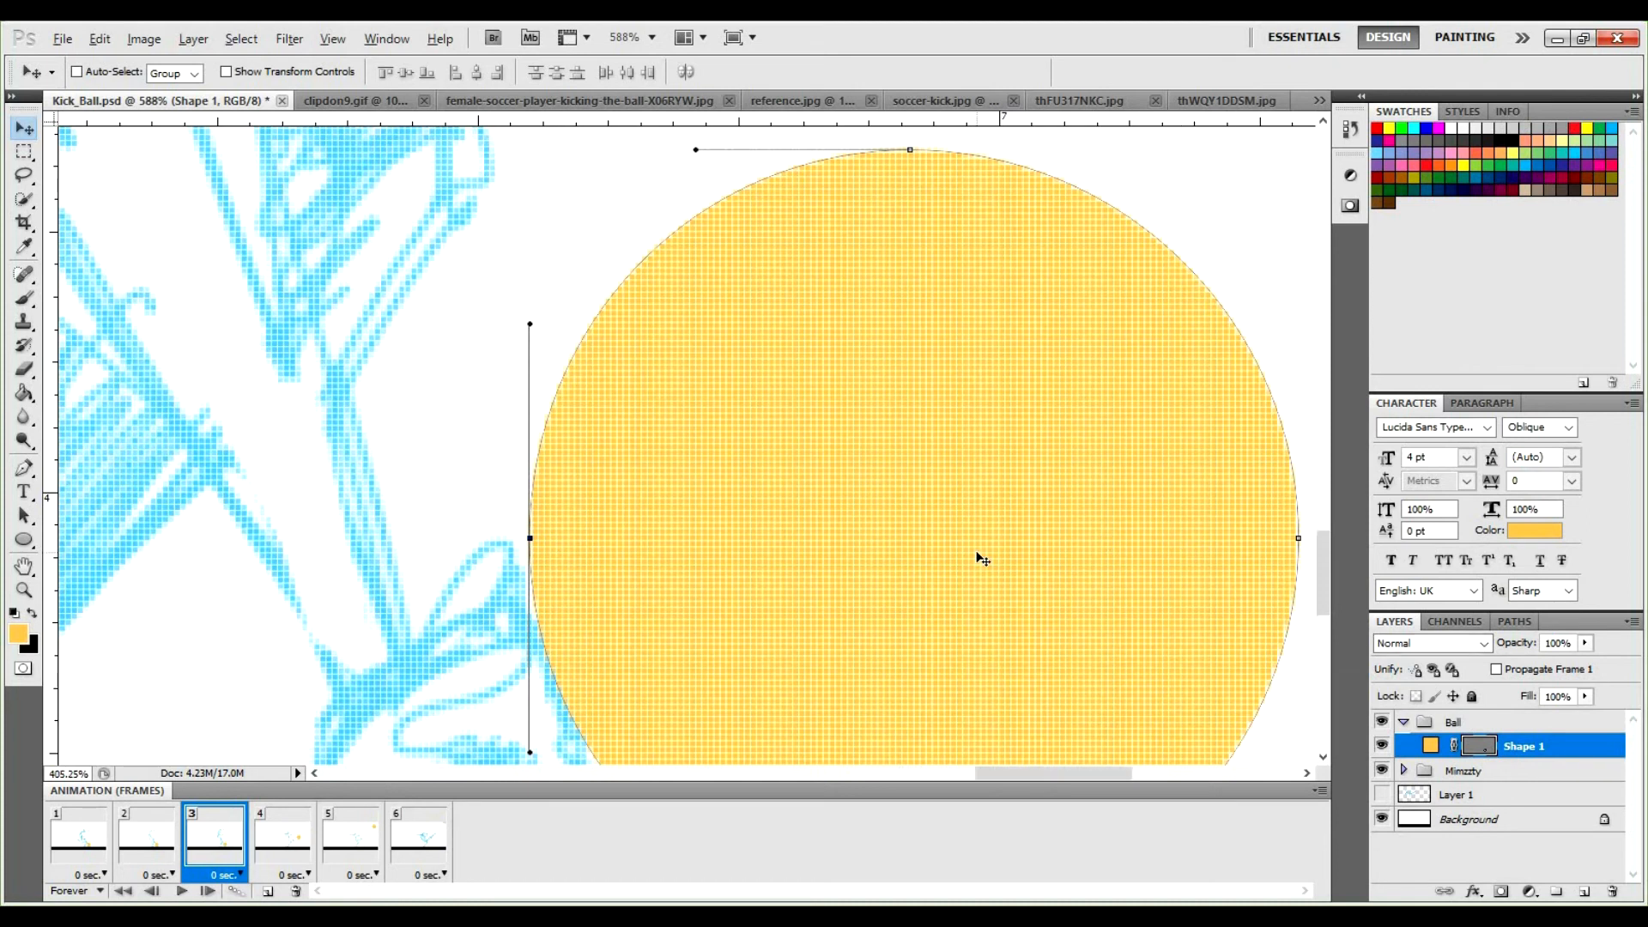
{"action": "left_click_drag", "start_coordinate": [1191, 612], "coordinate": [1121, 590]}
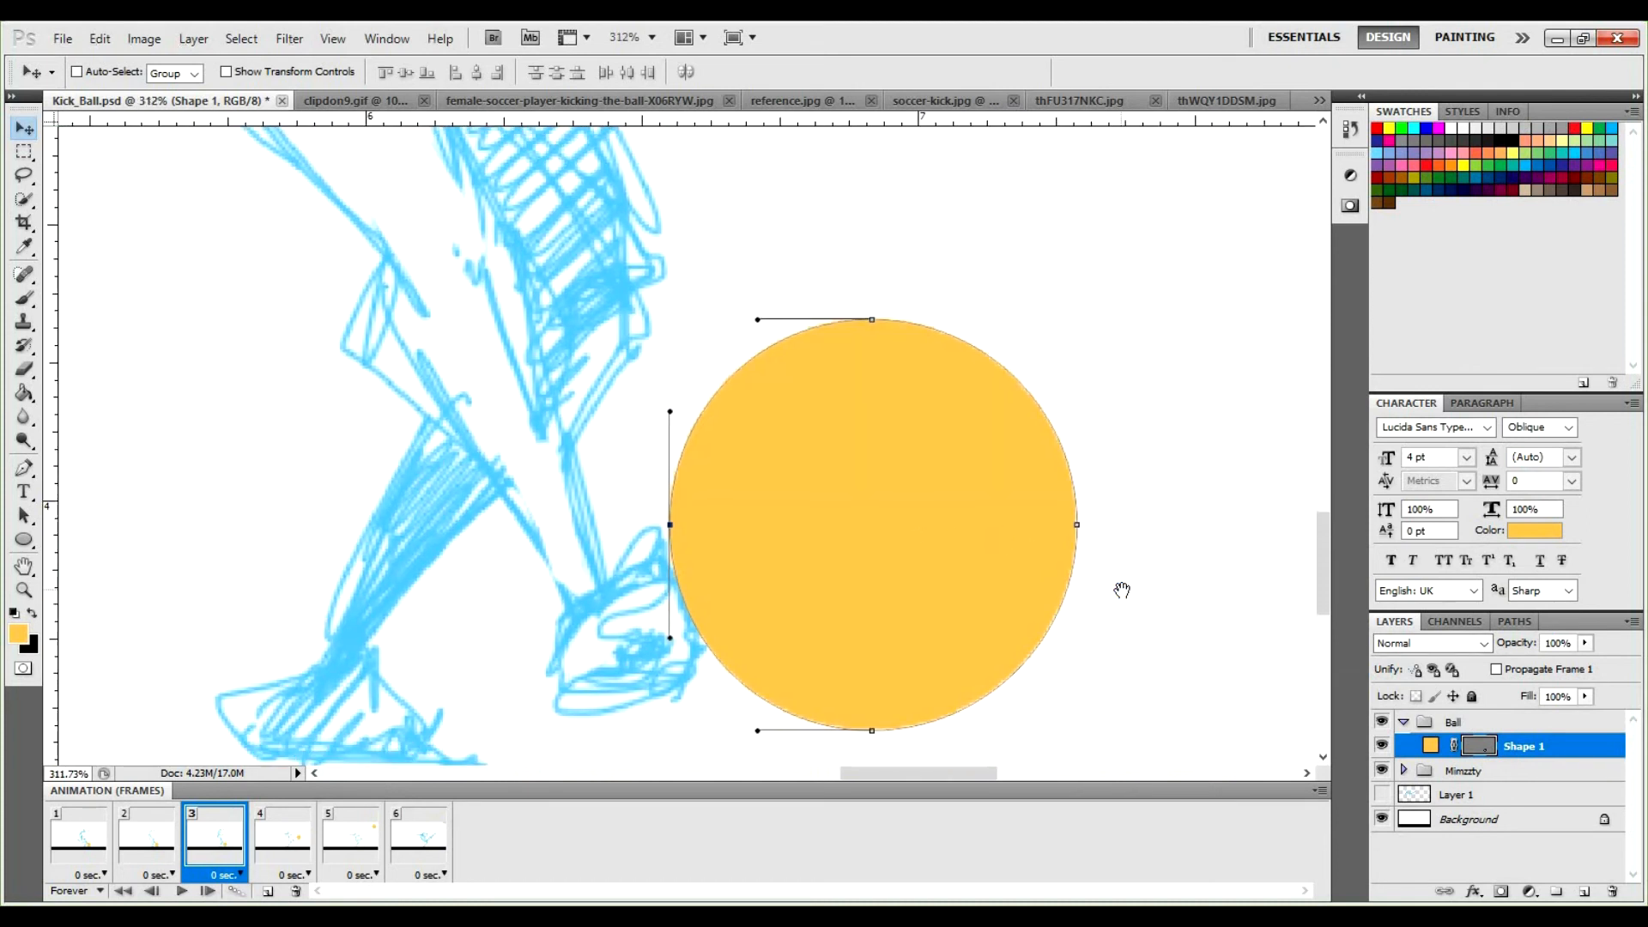
{"action": "right_click", "coordinate": [1540, 748]}
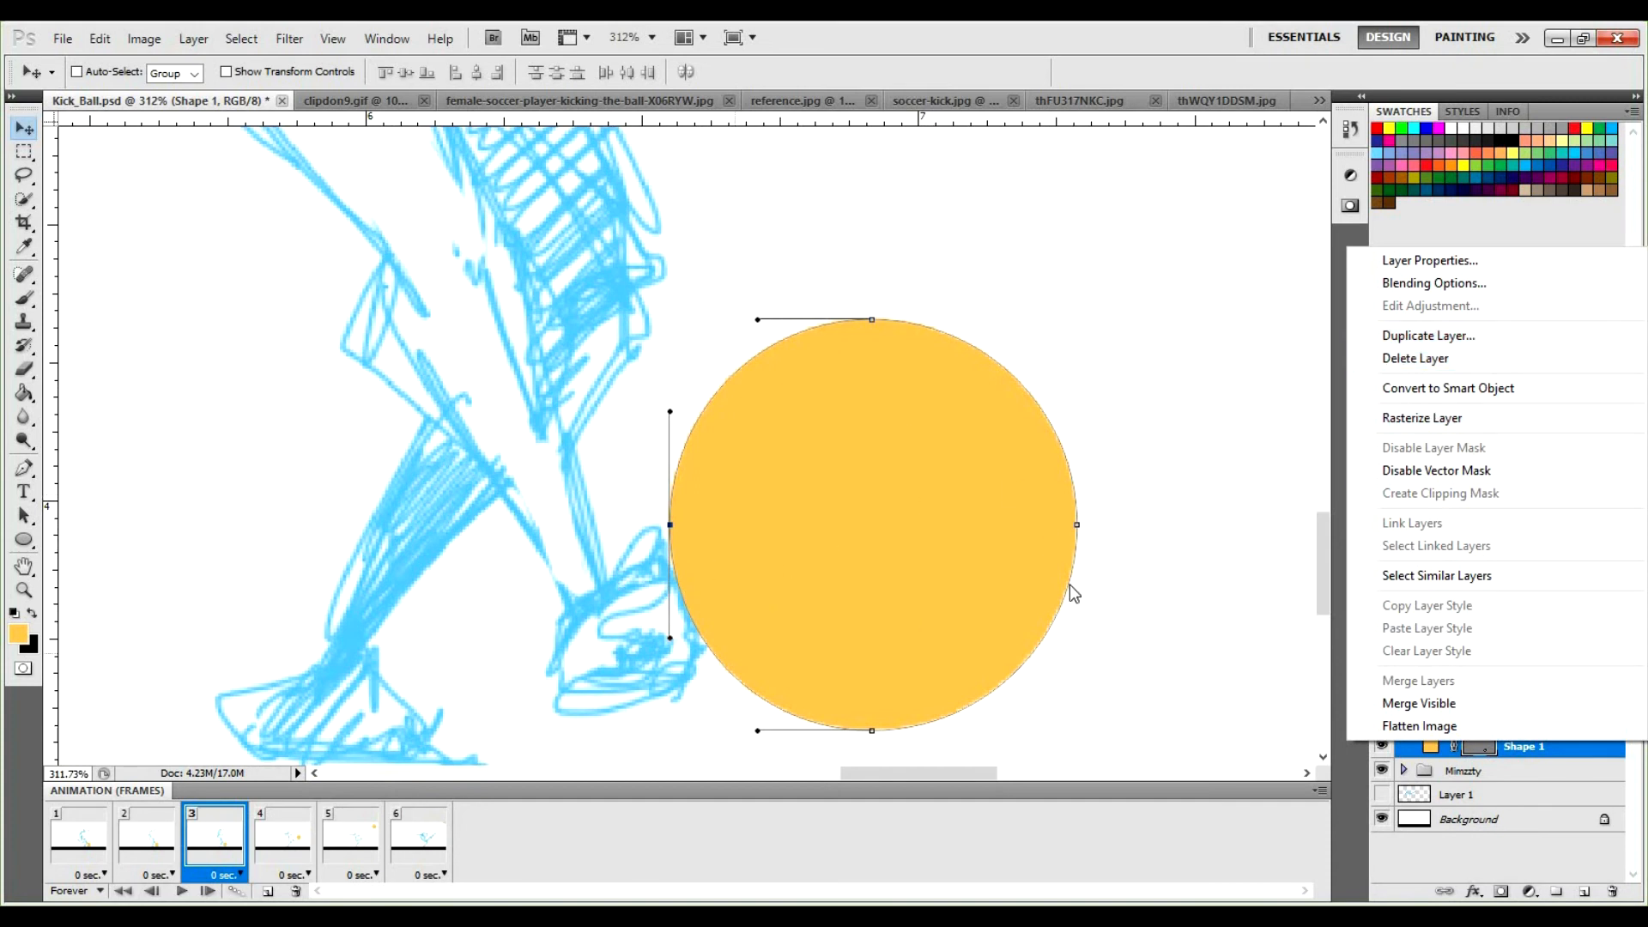
{"action": "left_click", "coordinate": [1408, 342]}
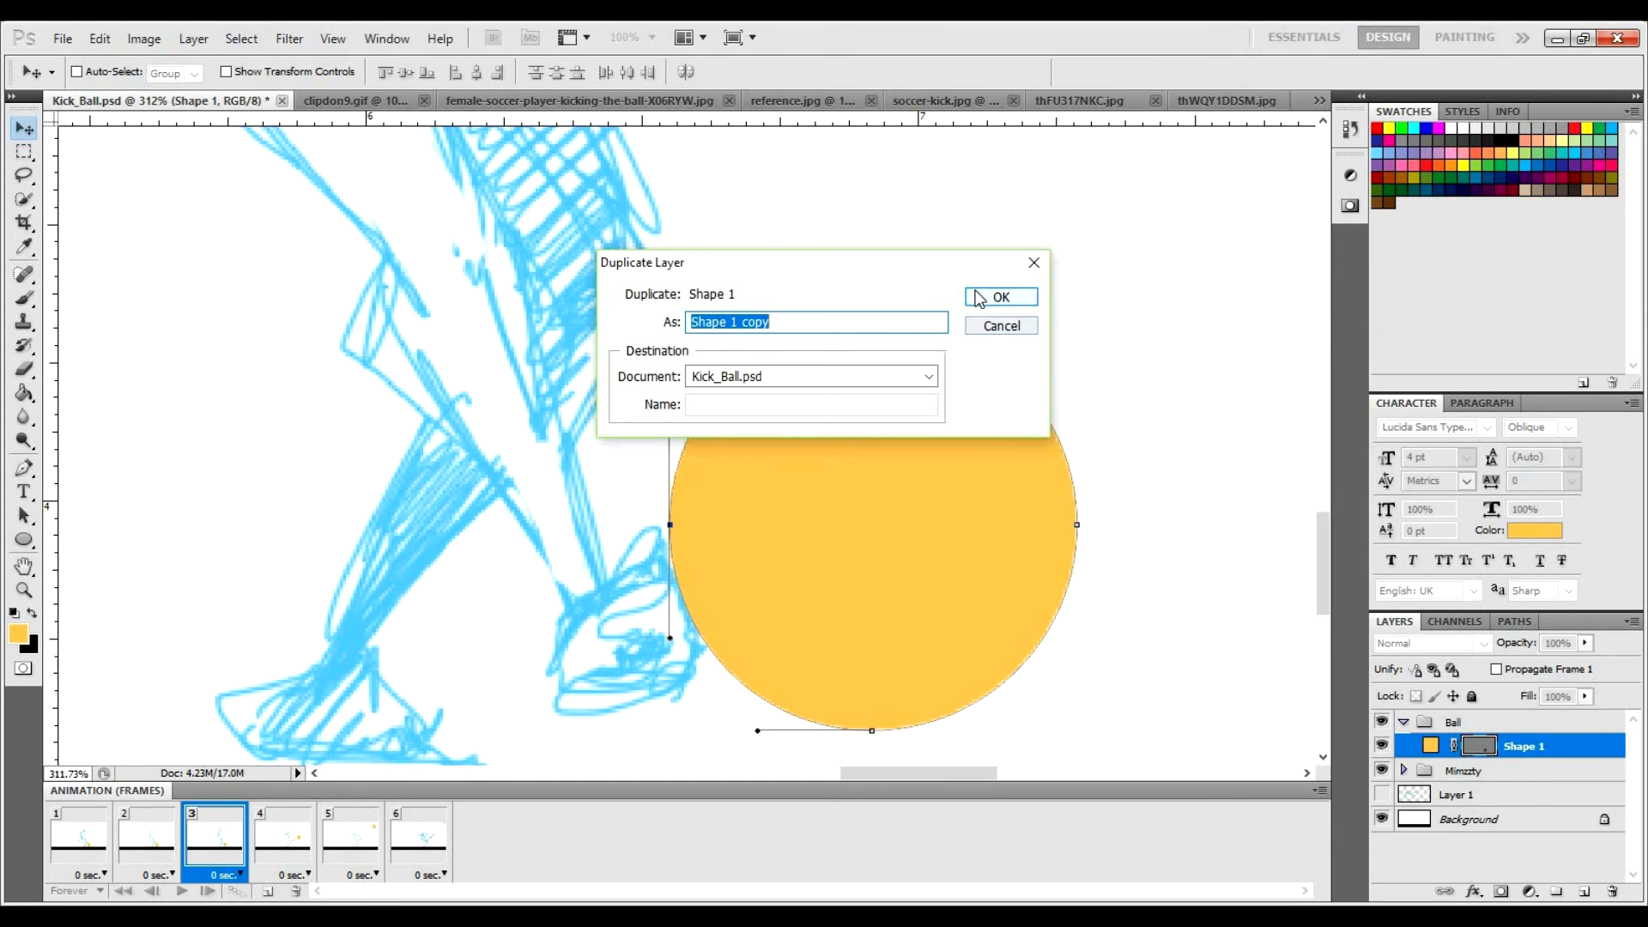
{"action": "left_click", "coordinate": [983, 298]}
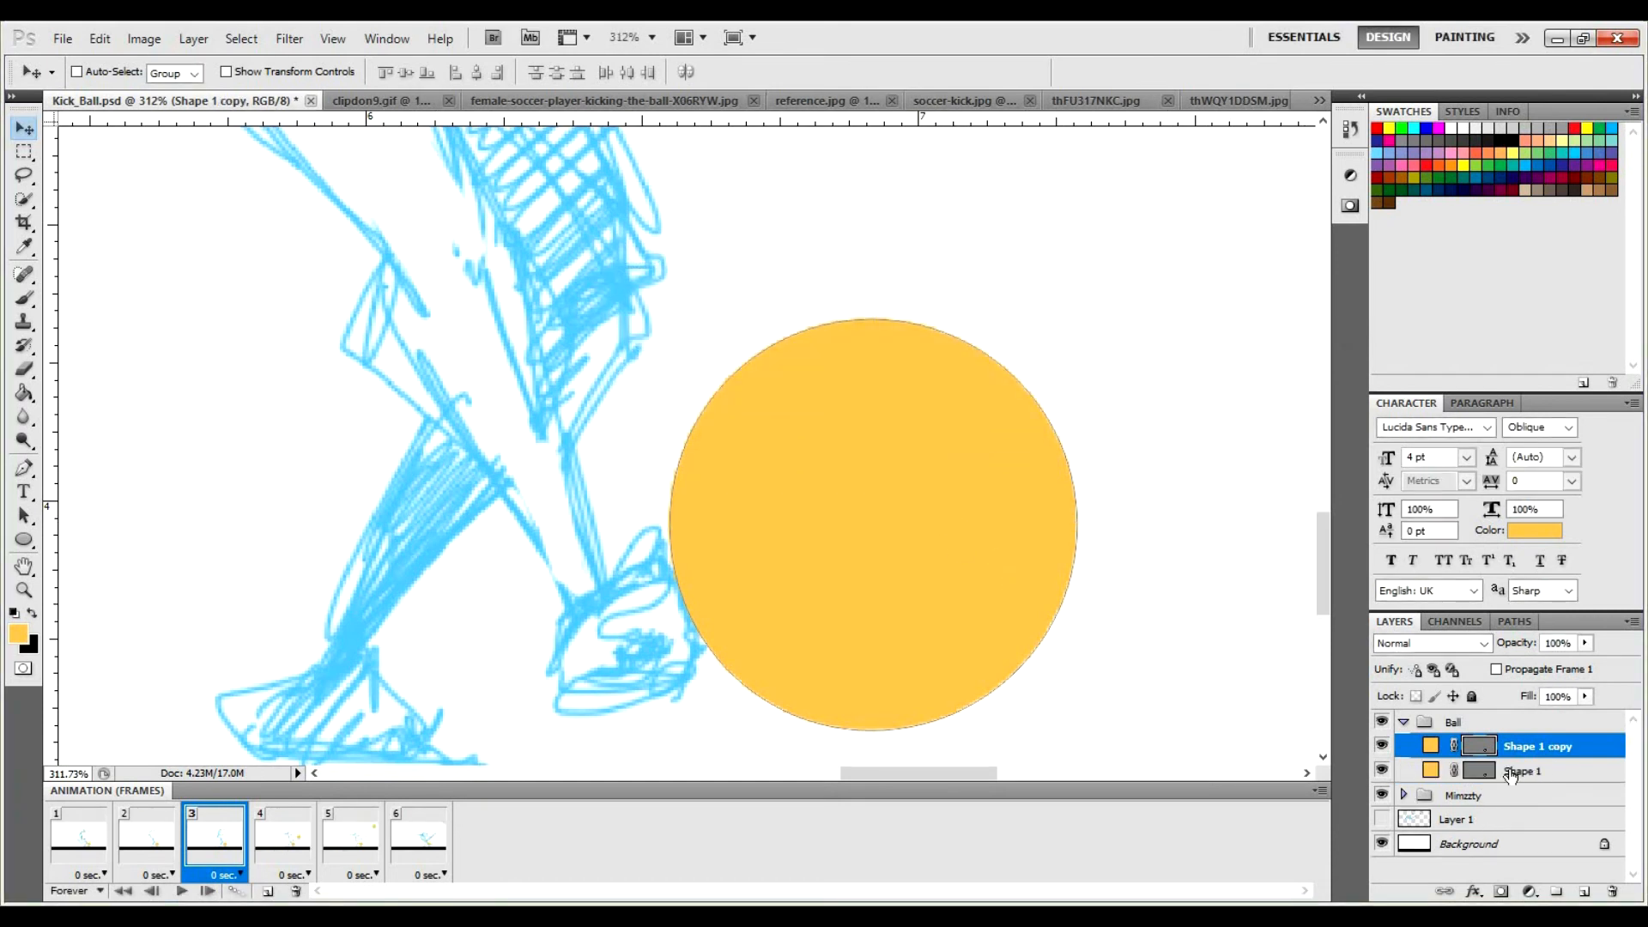
Rename the original Shape 1 layer K, hide it, and select the Shape 1 copy layer.
{"action": "left_click", "coordinate": [1381, 770]}
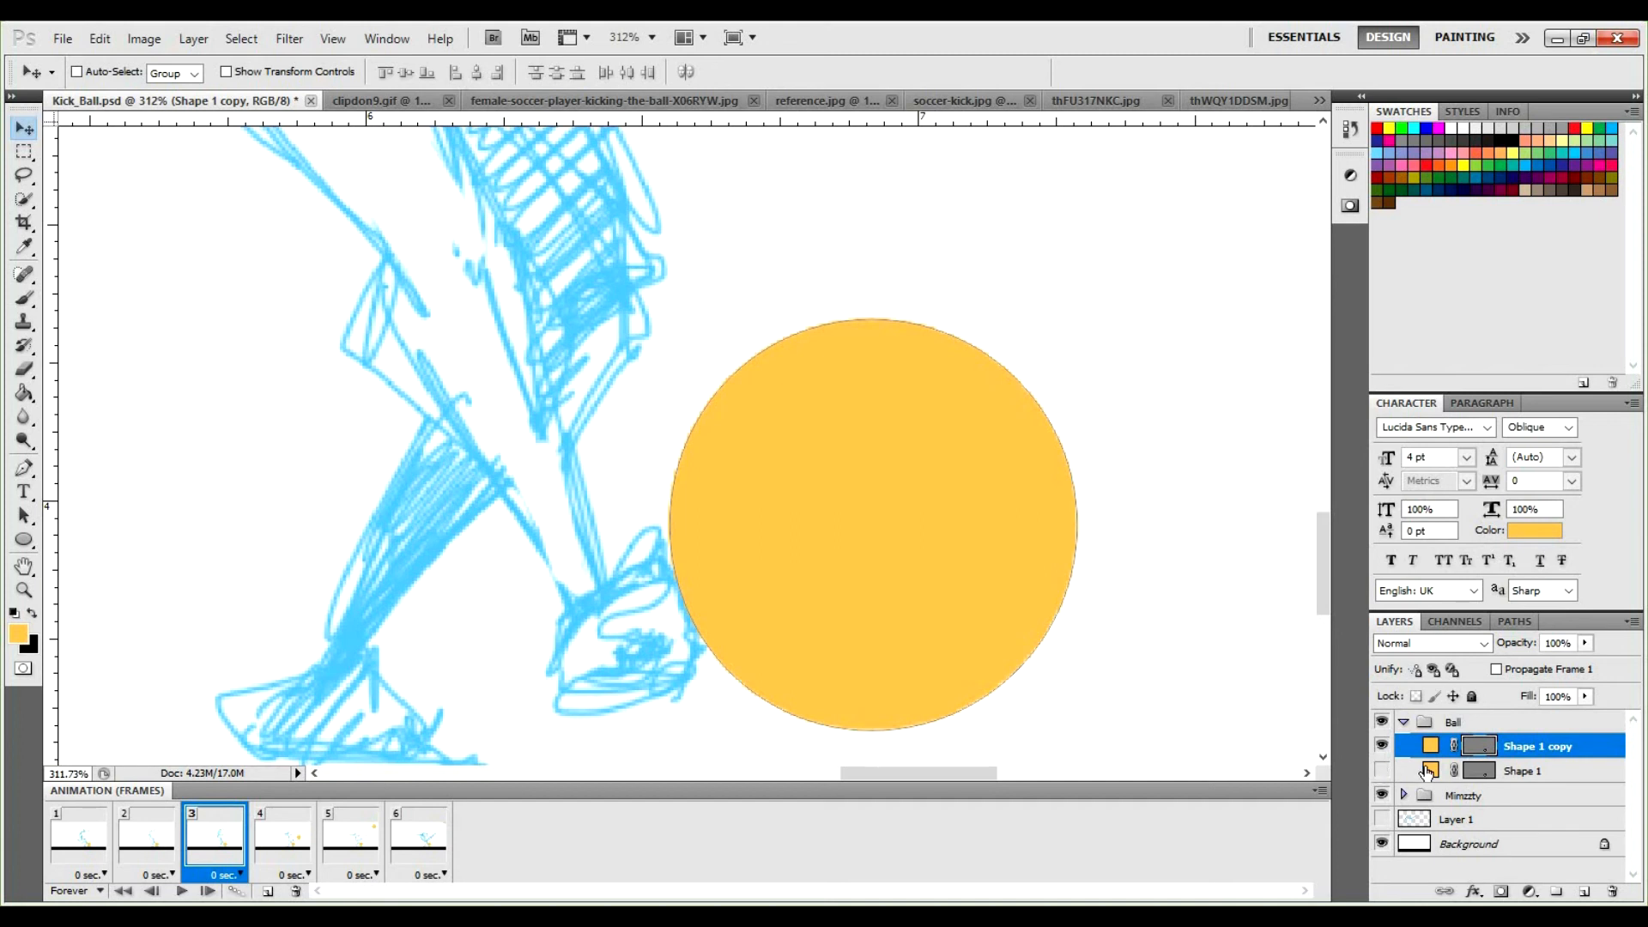
{"action": "double_click", "coordinate": [1534, 771]}
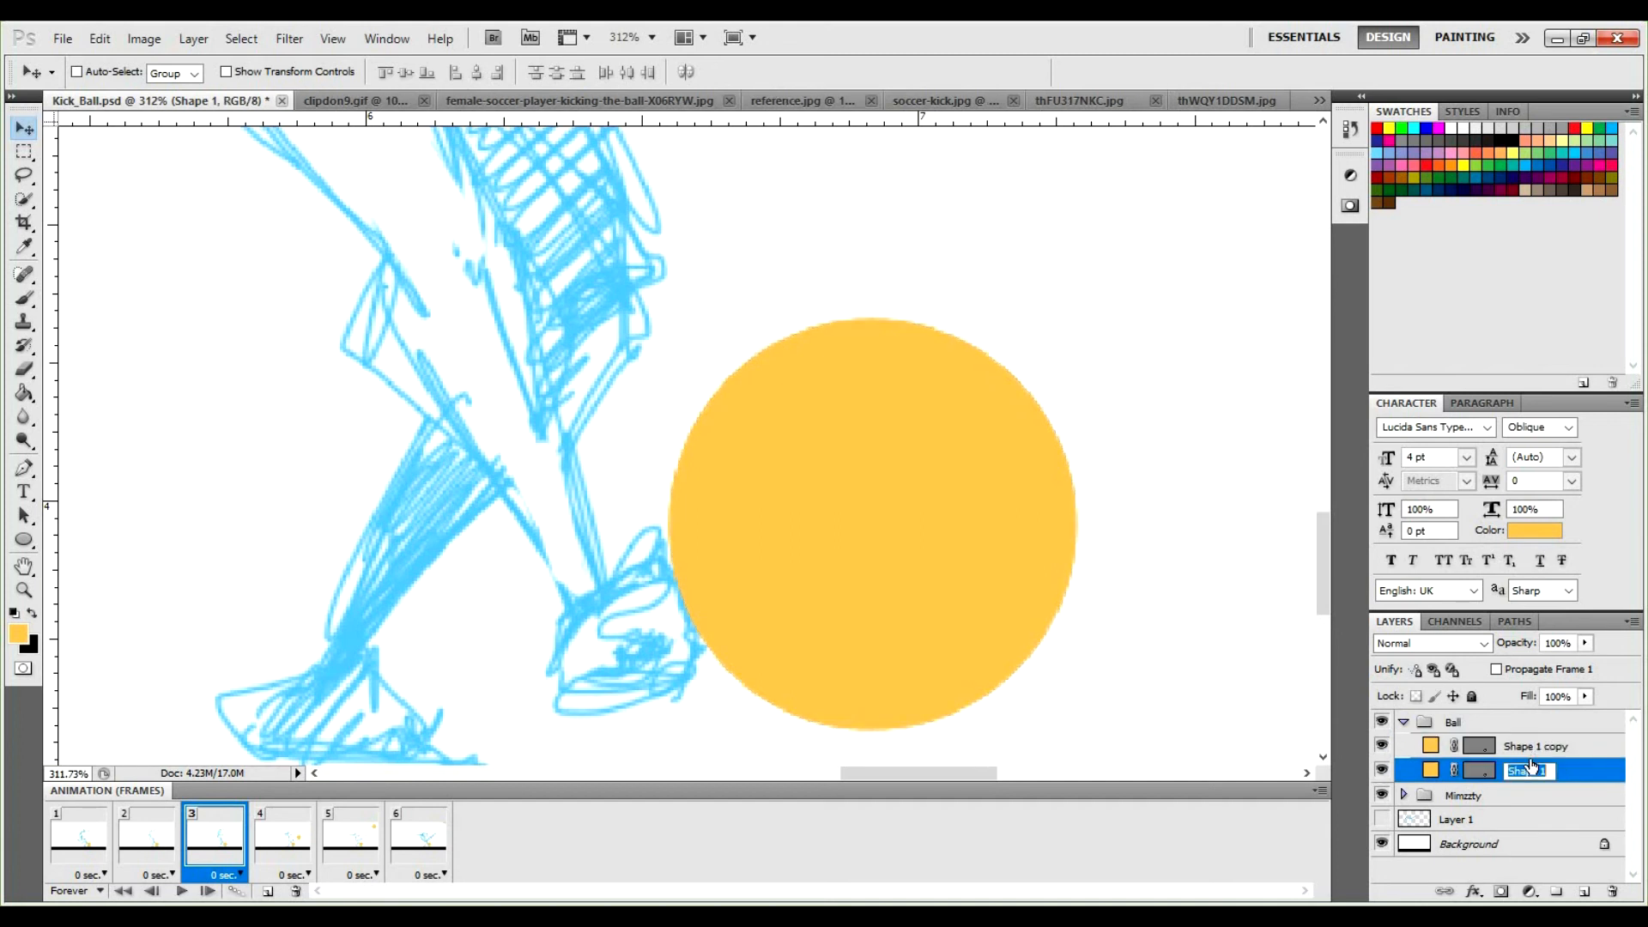
{"action": "type", "text": "K"}
{"action": "key", "text": "Return"}
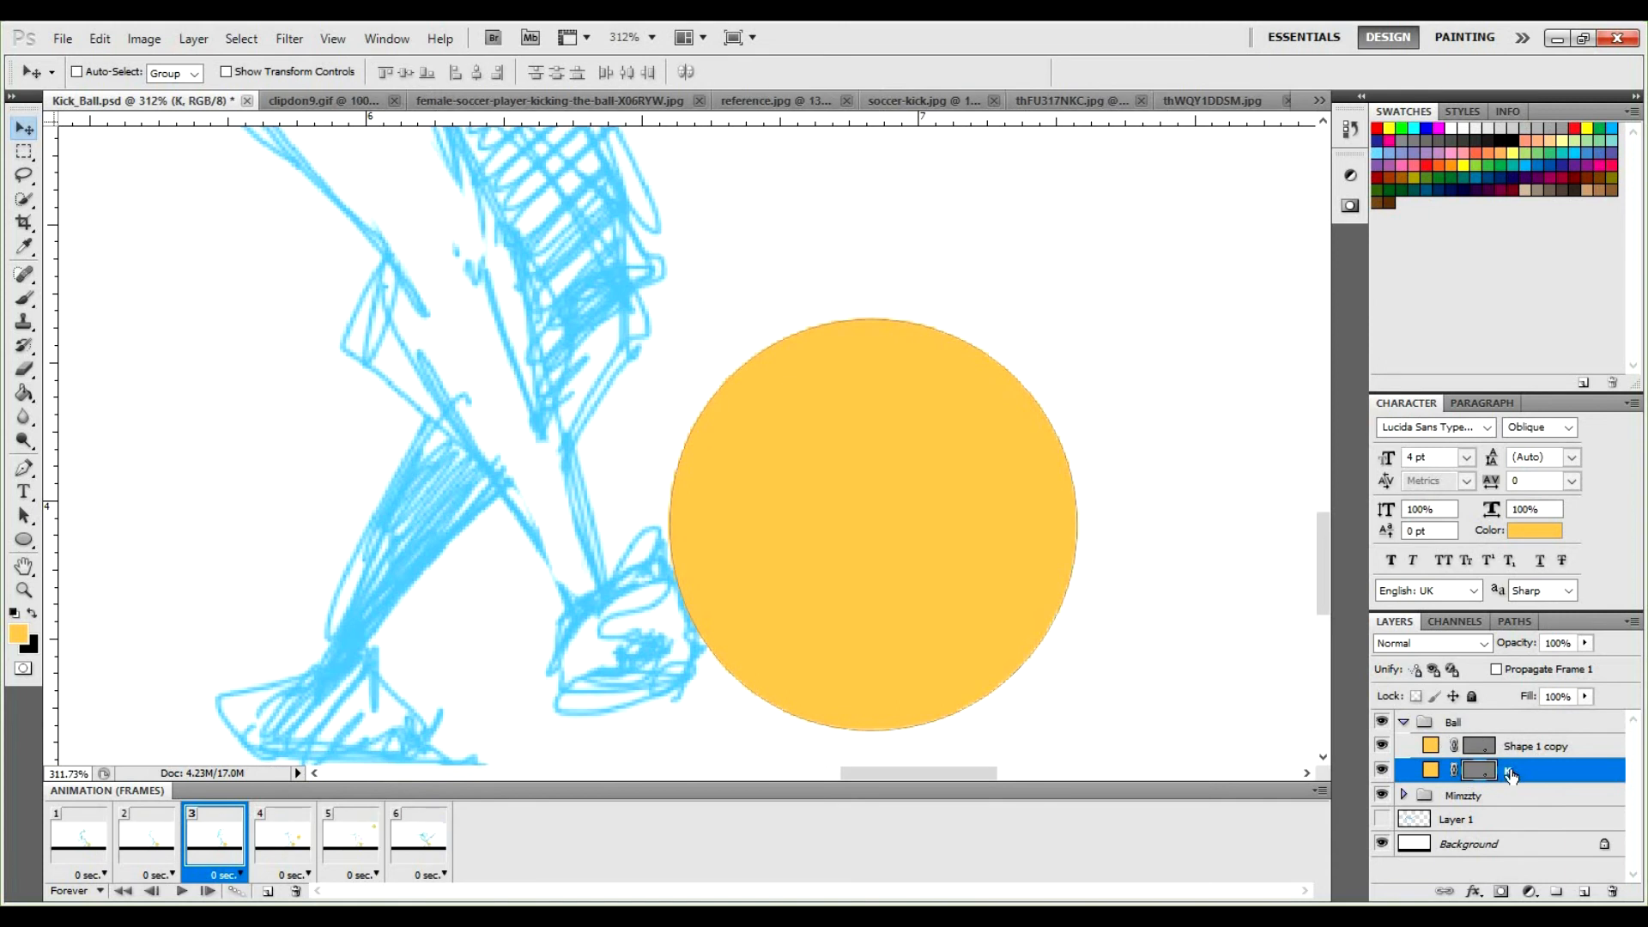
{"action": "key", "text": "h"}
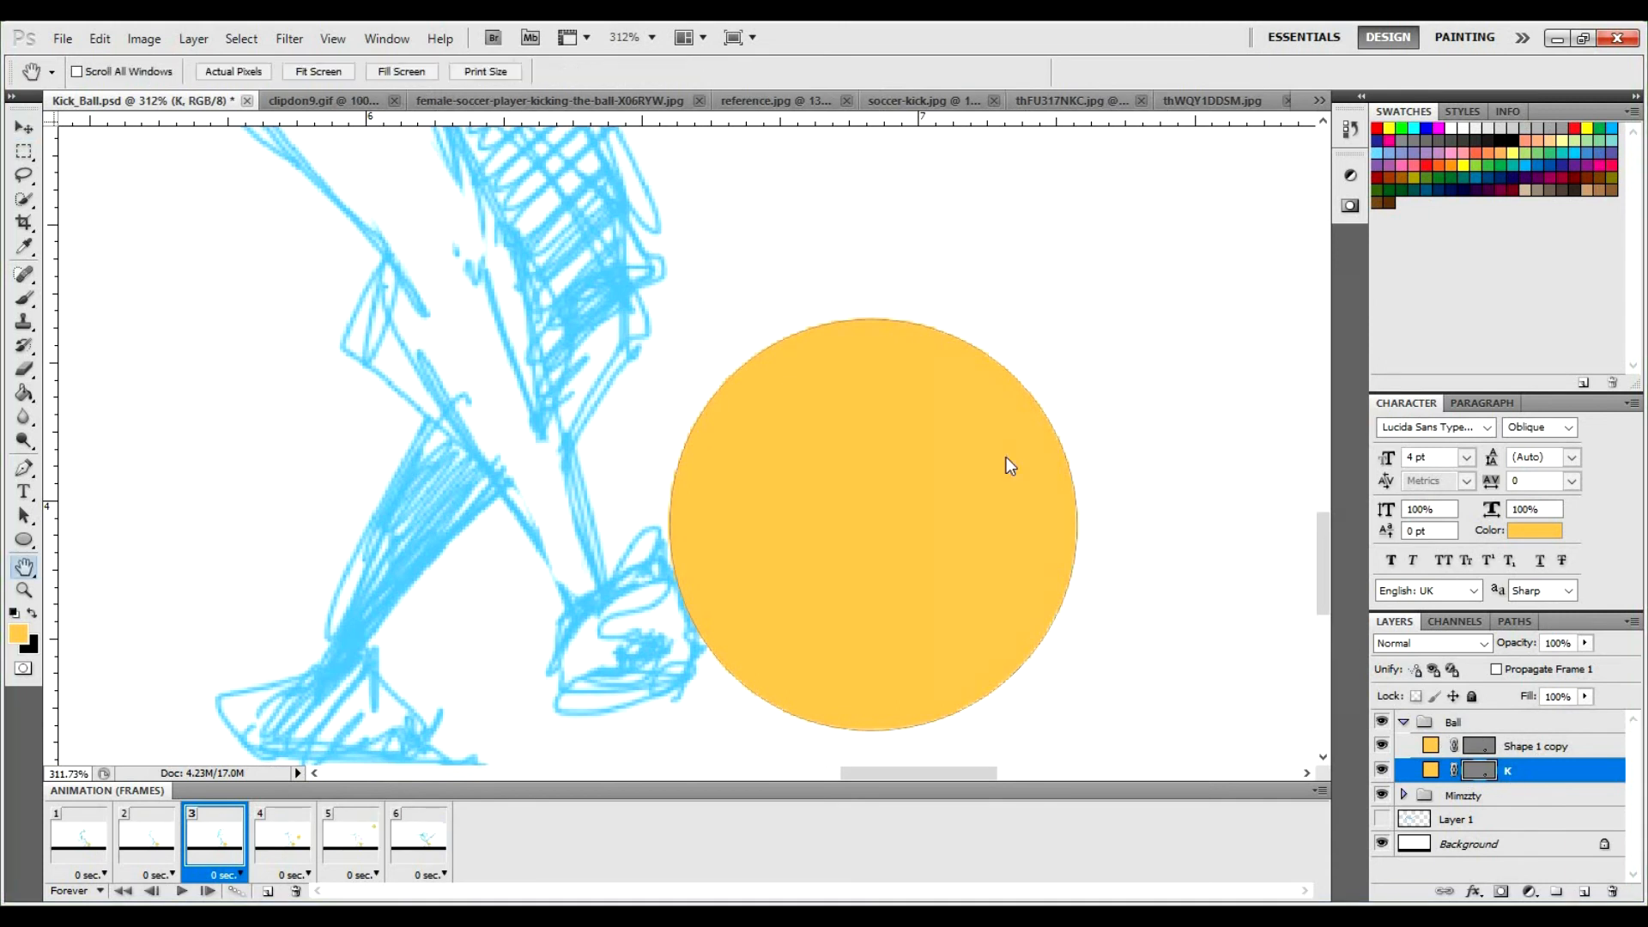
{"action": "left_click", "coordinate": [1471, 335]}
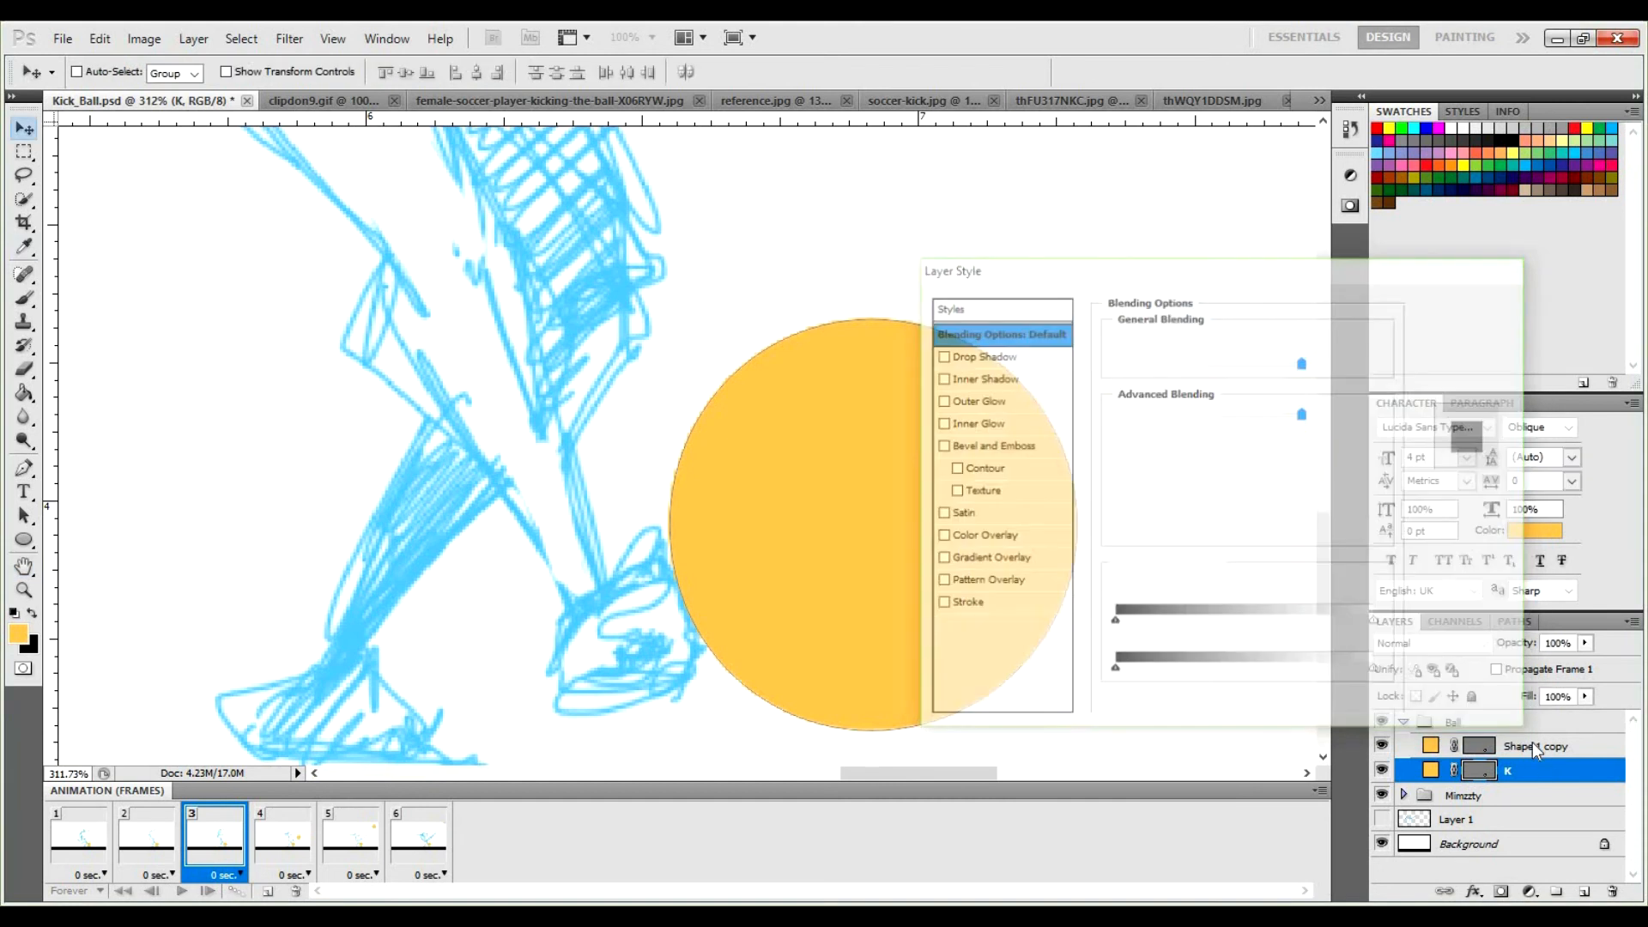
{"action": "left_click", "coordinate": [1454, 747]}
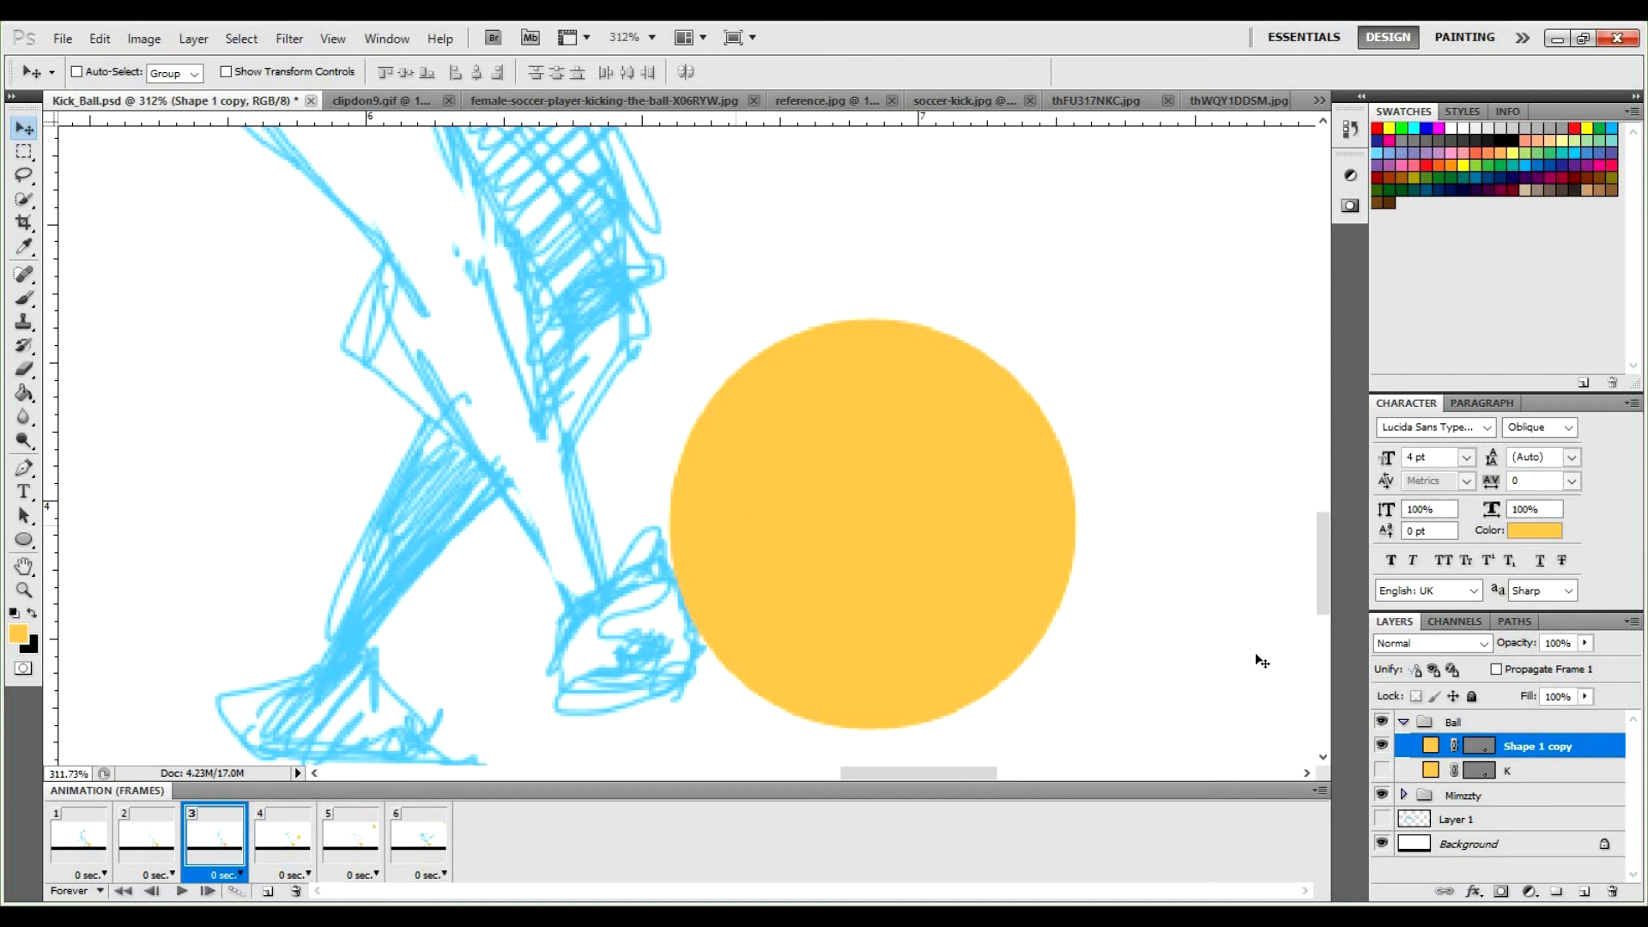
Try to squash the ball on Shape 1 copy by moving its leftmost, top and bottom anchor points, and undo the reshaping.
{"action": "left_click", "coordinate": [1479, 747]}
{"action": "left_click", "coordinate": [691, 610]}
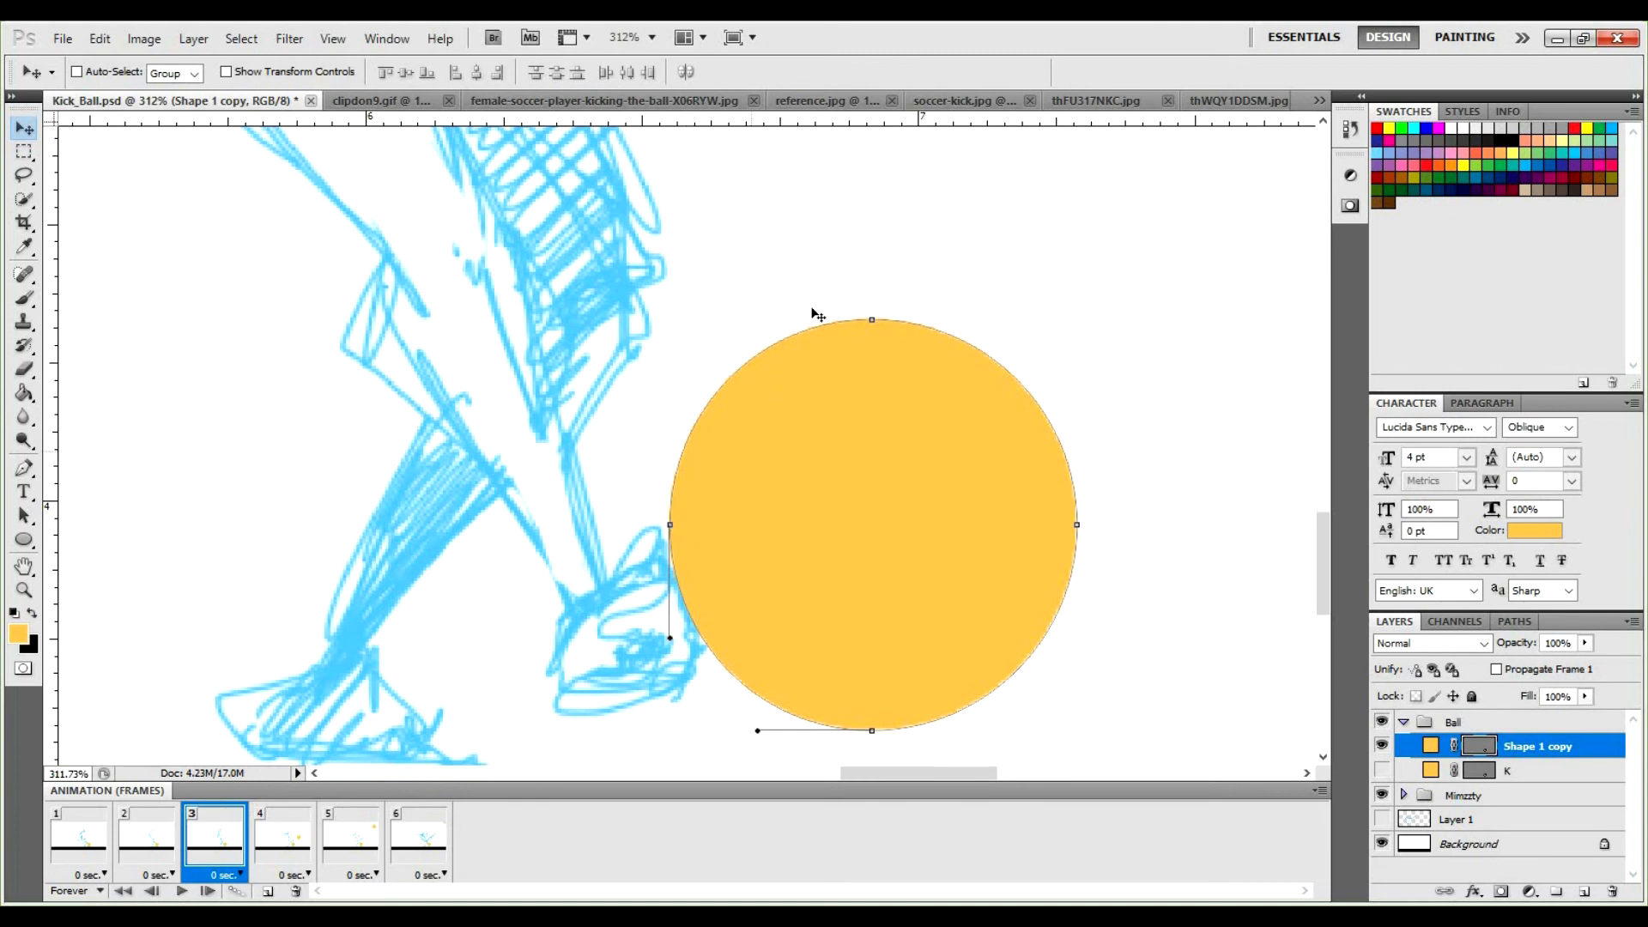
{"action": "left_click_drag", "start_coordinate": [672, 529], "coordinate": [793, 524]}
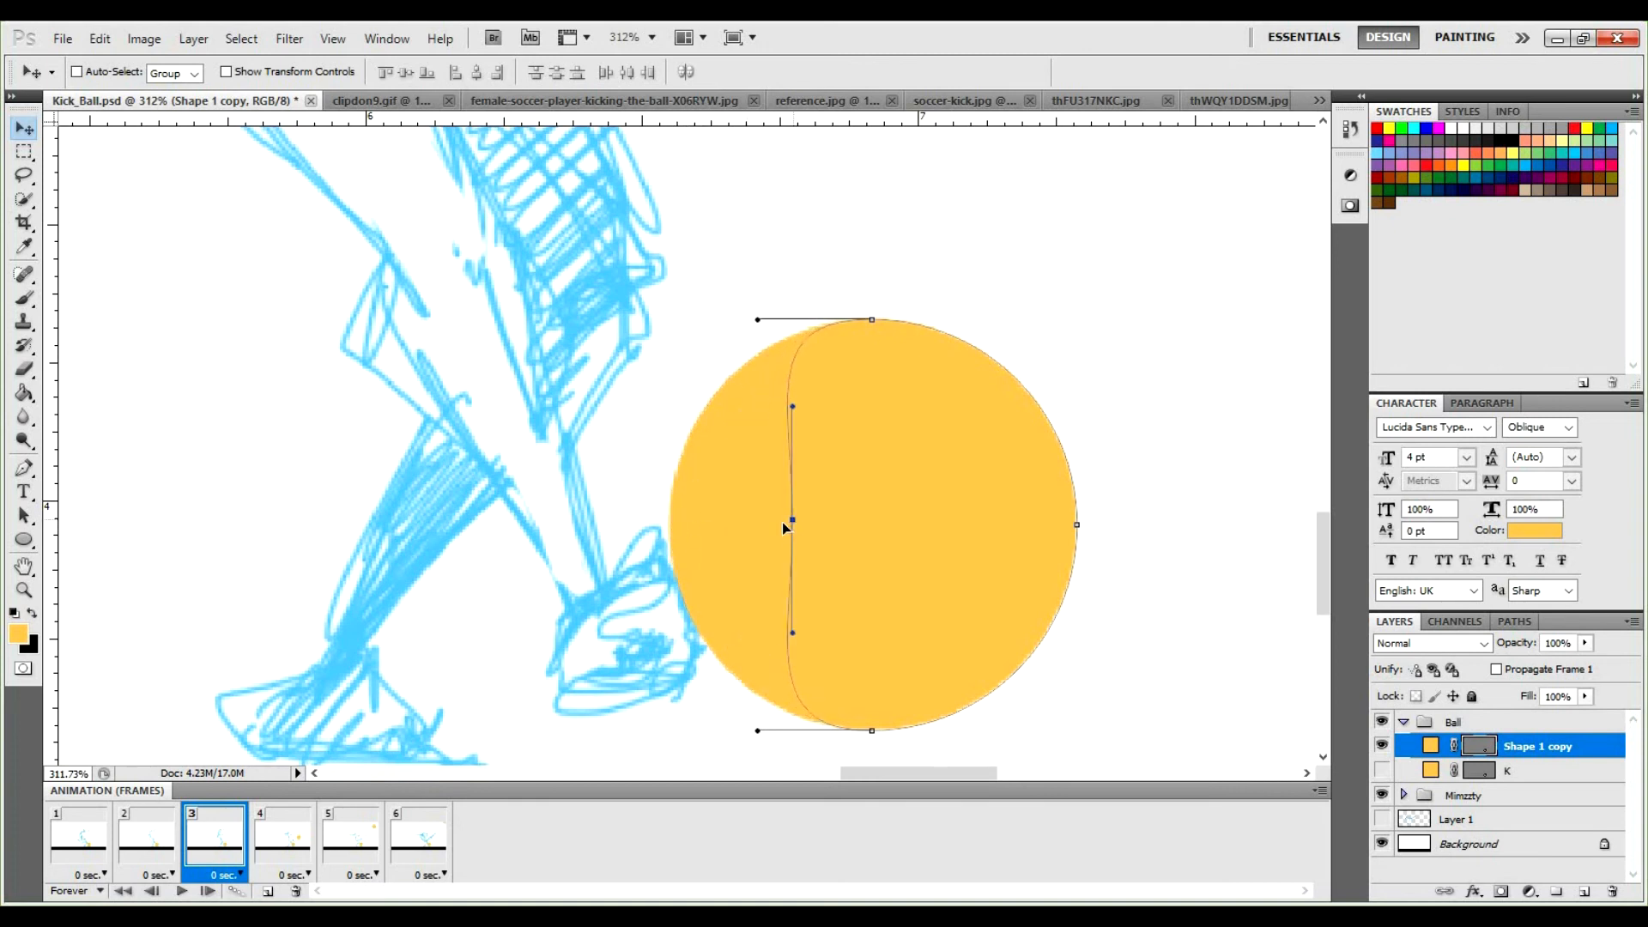
{"action": "left_click_drag", "start_coordinate": [871, 320], "coordinate": [783, 310]}
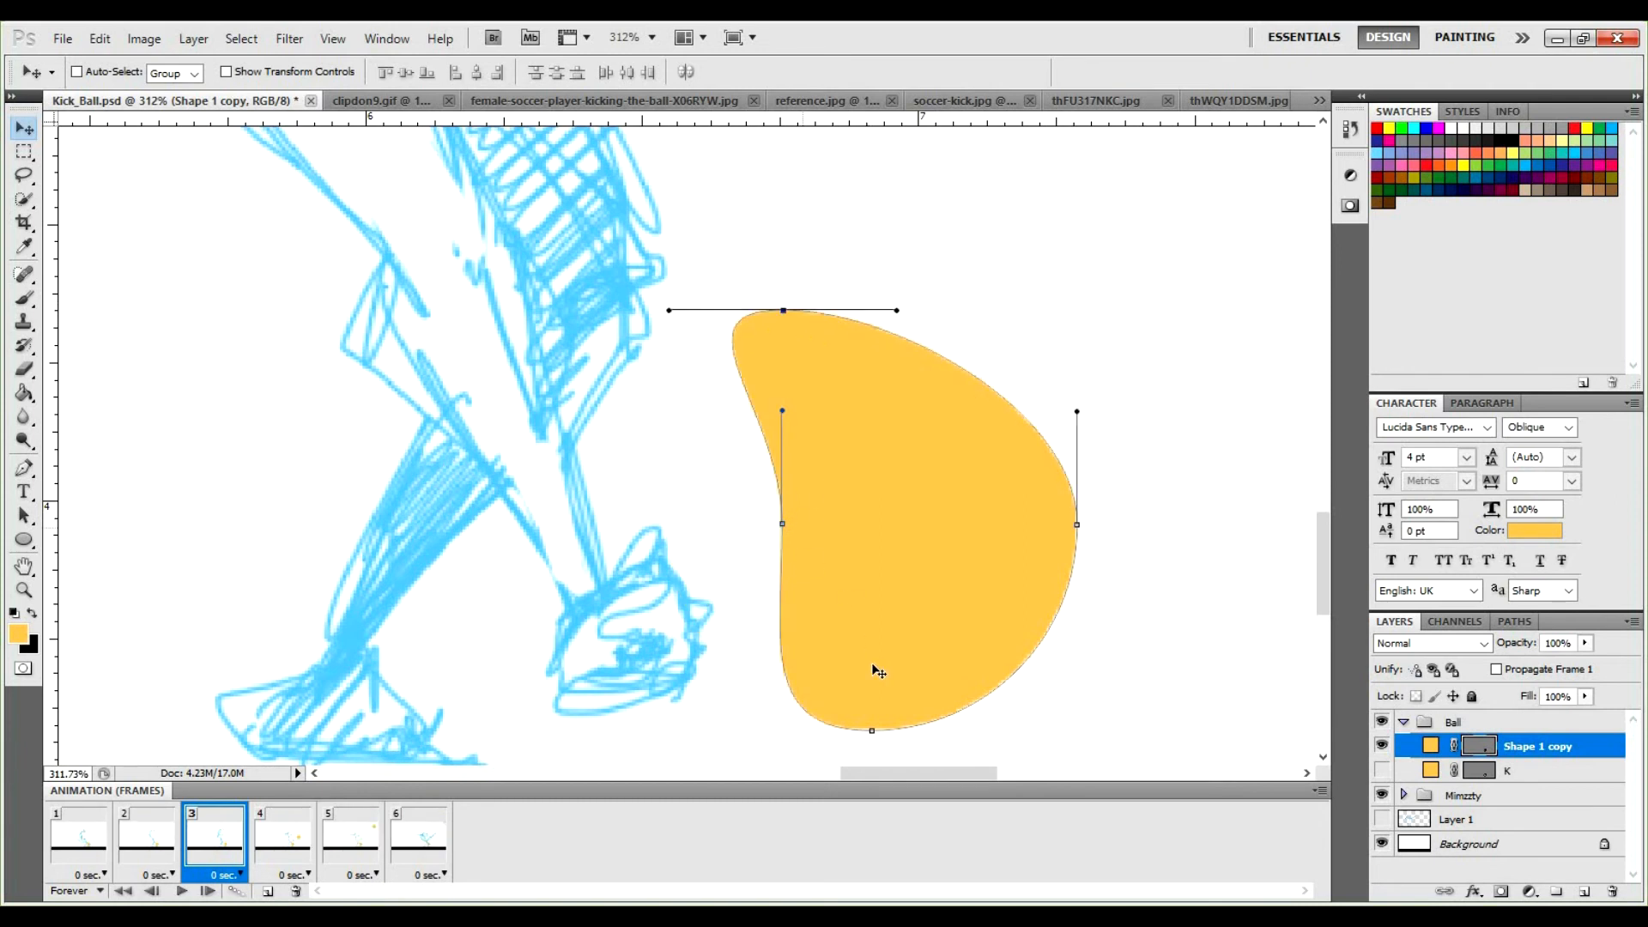
{"action": "left_click_drag", "start_coordinate": [869, 734], "coordinate": [844, 743]}
{"action": "key", "text": "ctrl+z"}
{"action": "key", "text": "ctrl+alt+z"}
{"action": "key", "text": "ctrl+alt+z"}
{"action": "key", "text": "ctrl+alt+z"}
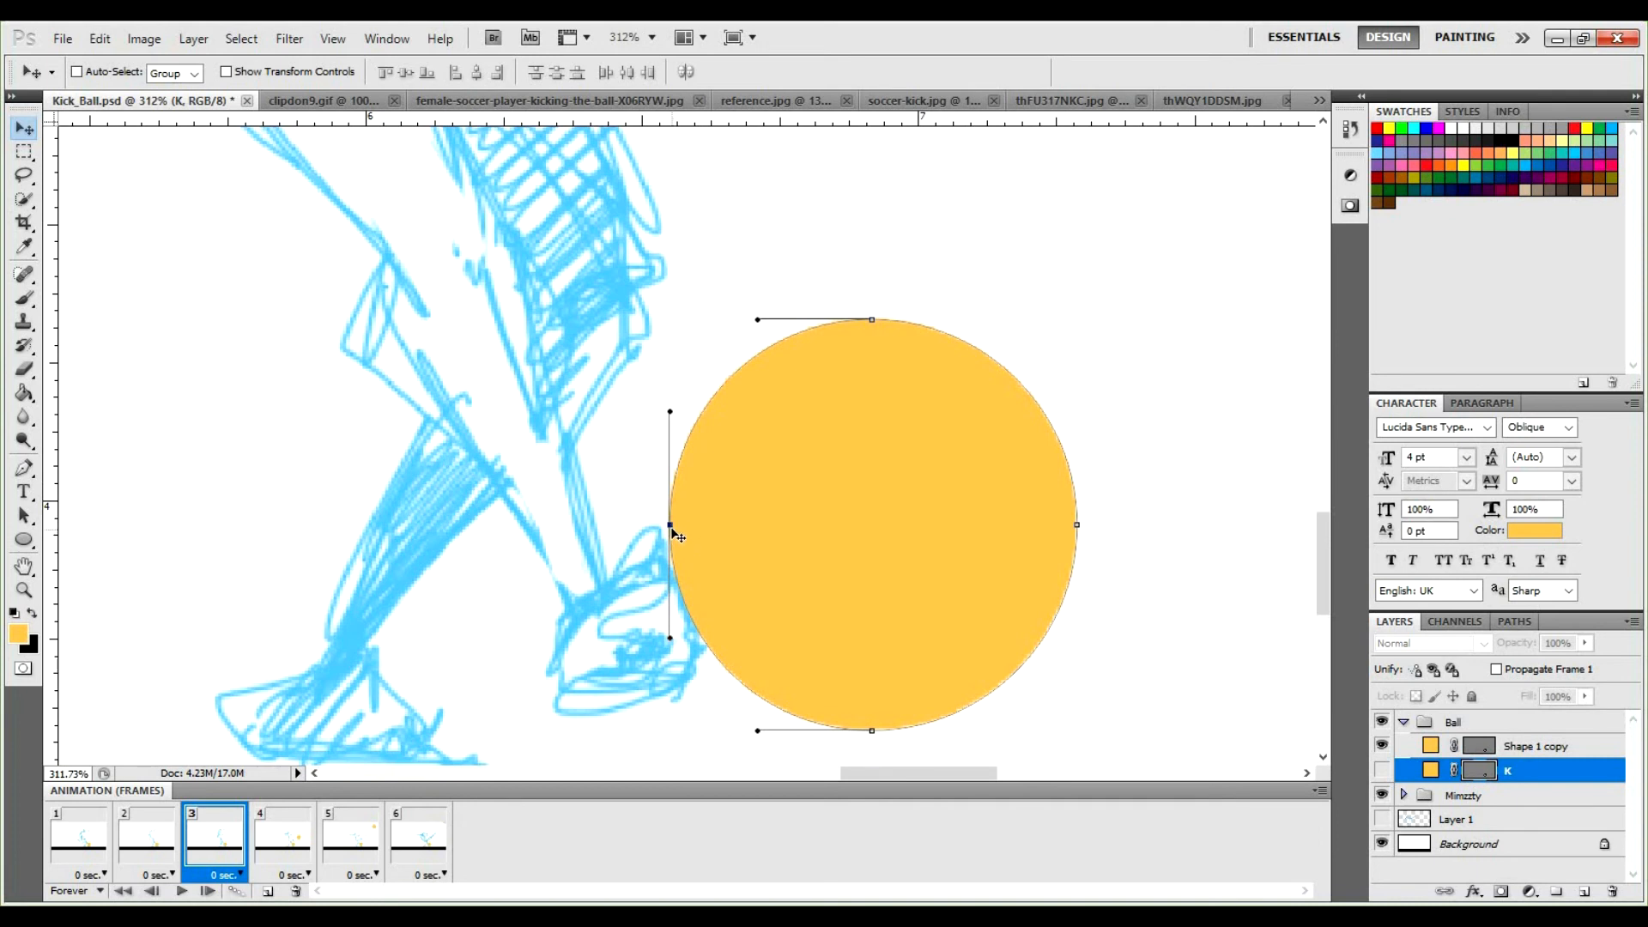
Try to reshape the hidden K layer's path by moving its leftmost anchor inward and its top anchor toward the figure, and undo it.
{"action": "left_click_drag", "start_coordinate": [671, 529], "coordinate": [824, 456]}
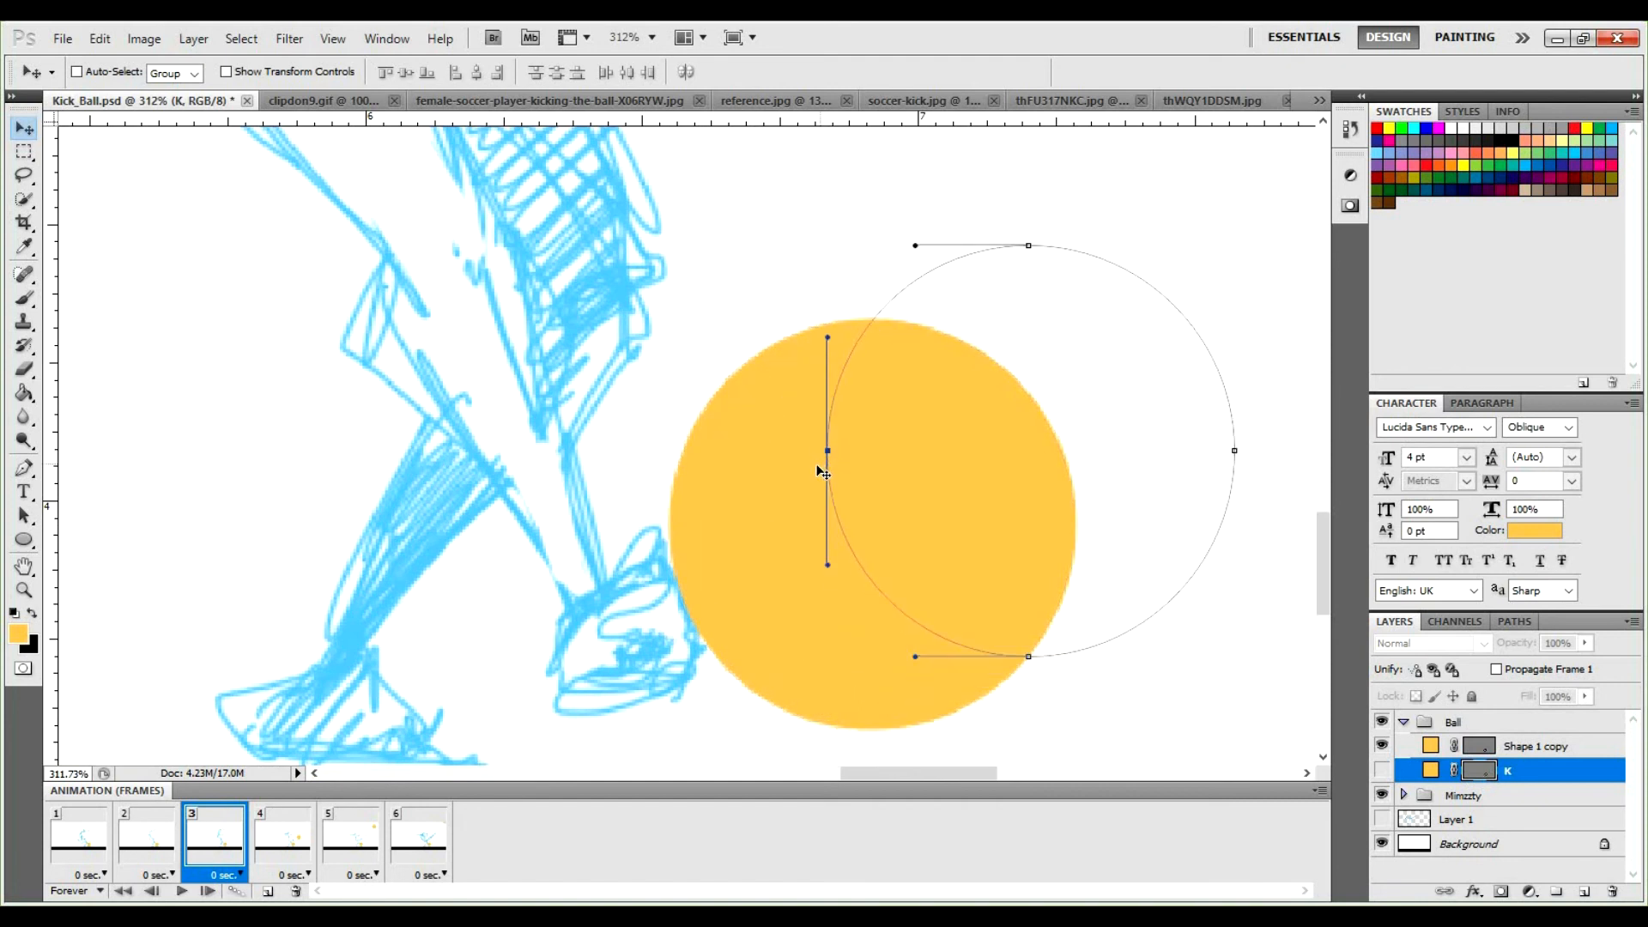
{"action": "key", "text": "ctrl+z"}
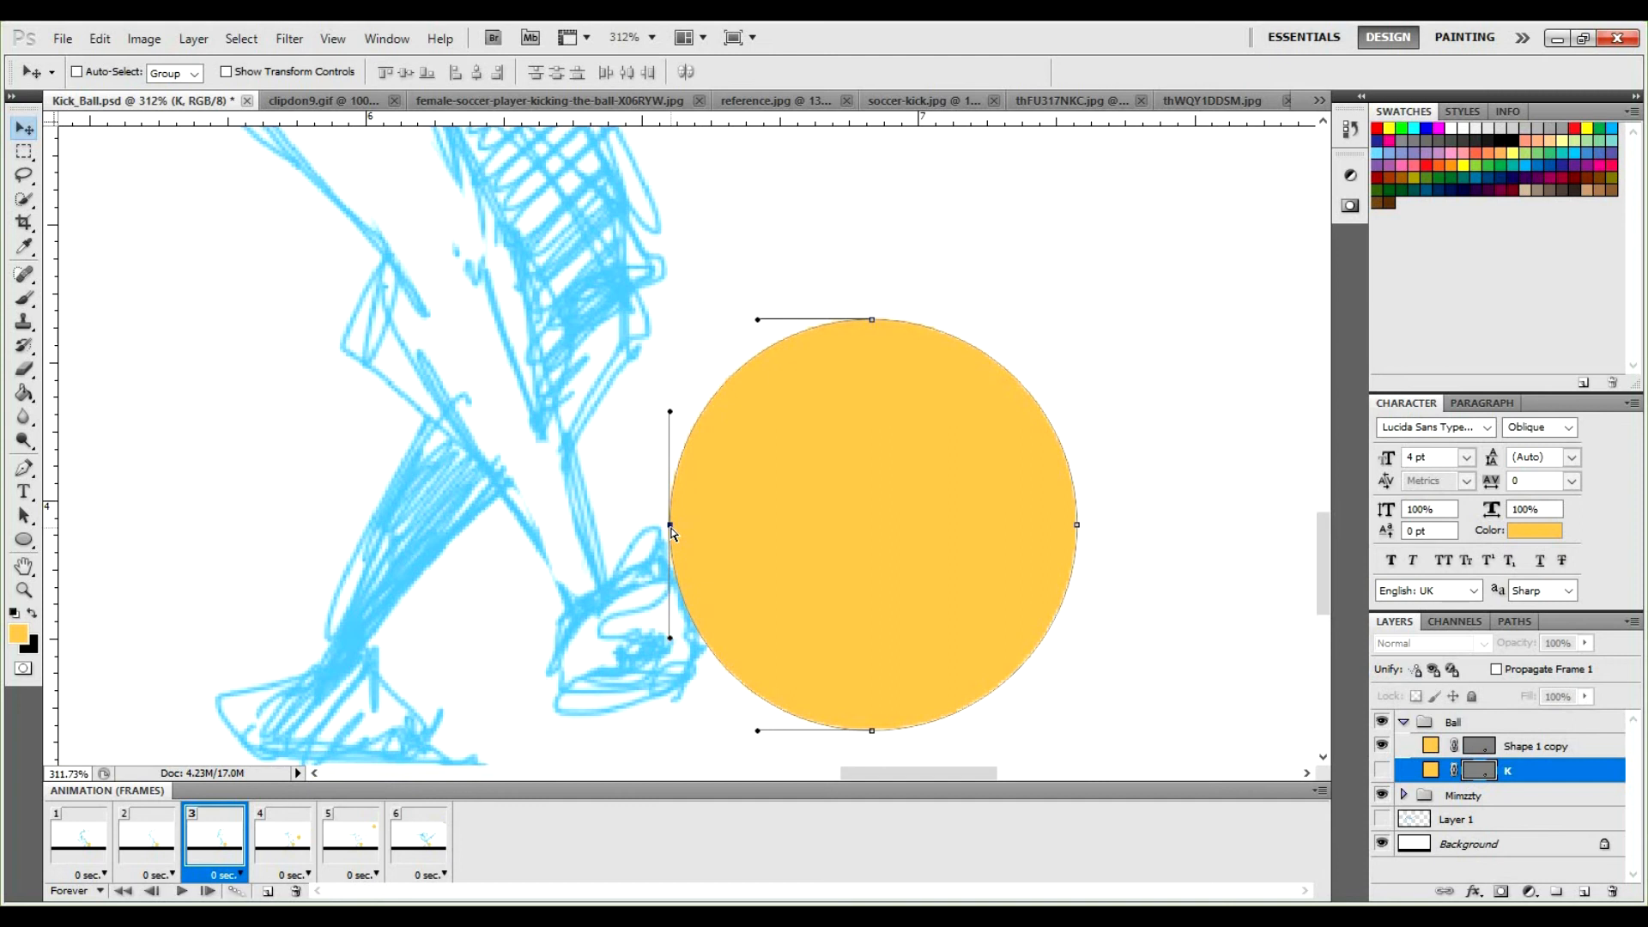
{"action": "left_click_drag", "start_coordinate": [684, 535], "coordinate": [770, 532]}
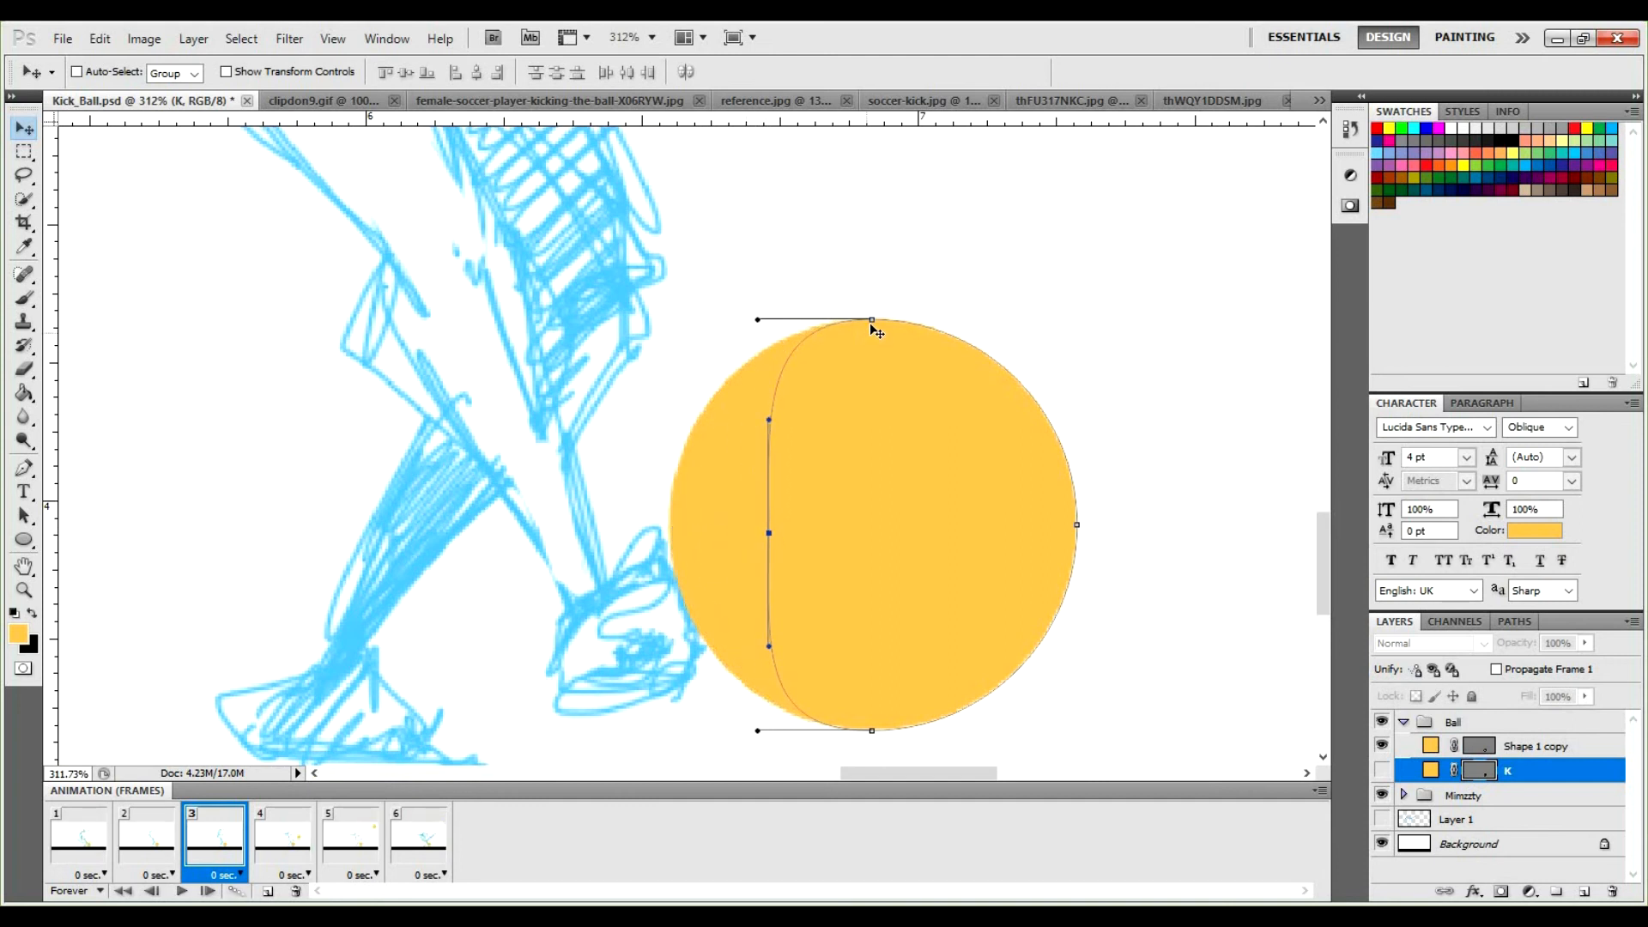
{"action": "left_click_drag", "start_coordinate": [874, 325], "coordinate": [733, 321]}
{"action": "key", "text": "ctrl+z"}
{"action": "key", "text": "ctrl+alt+z"}
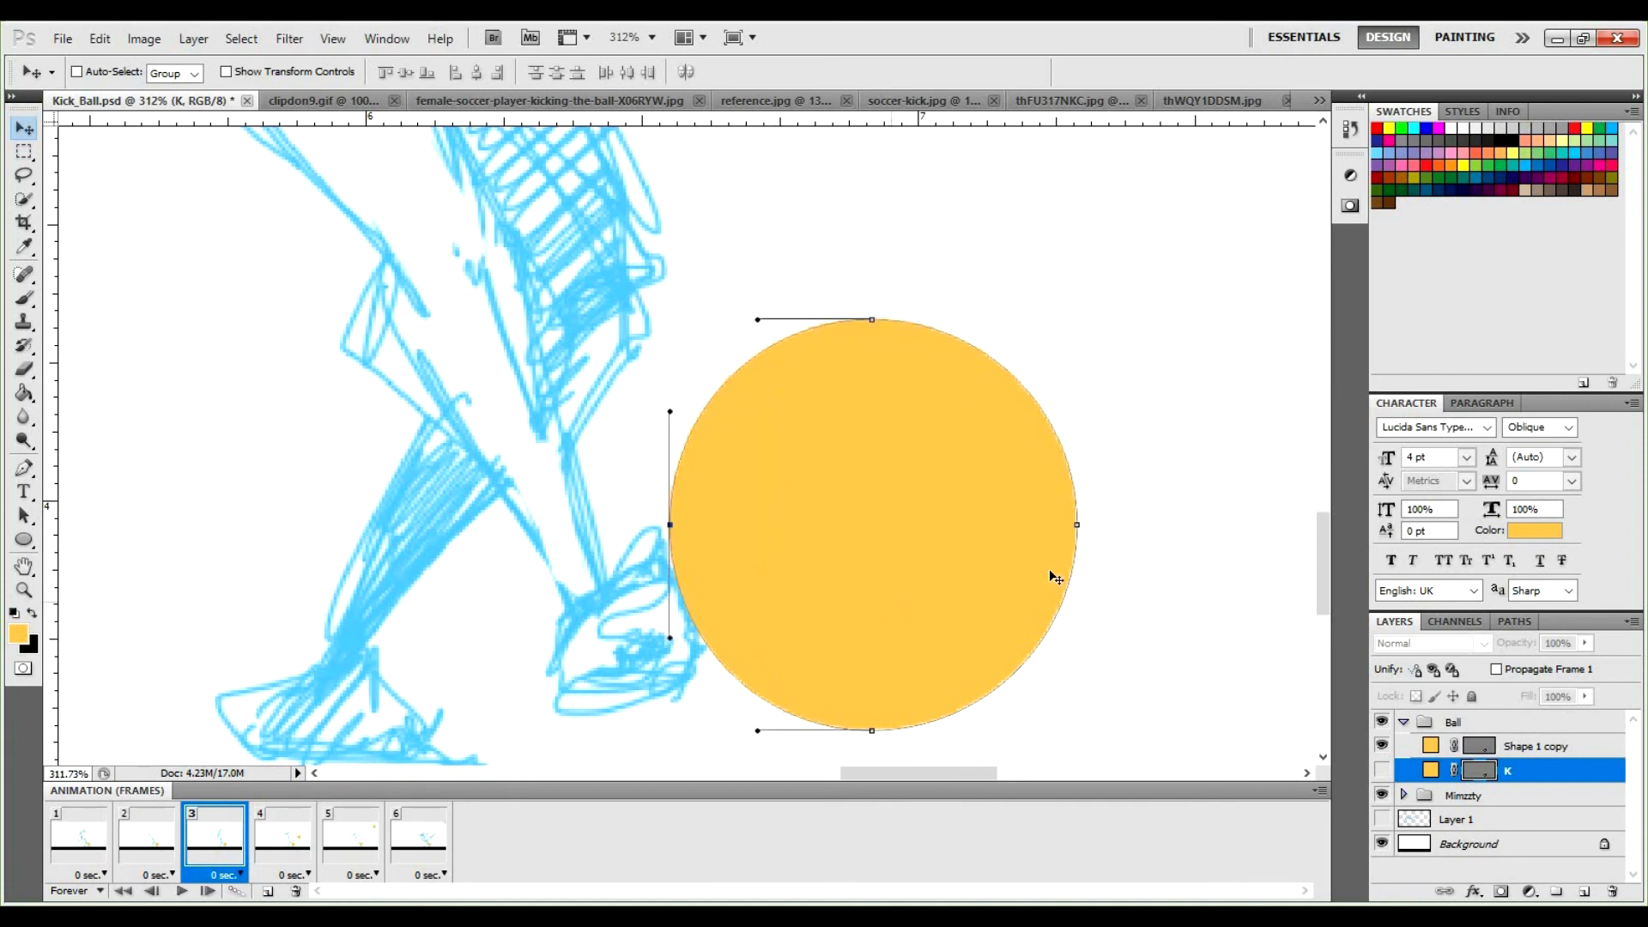
Reshape the ball on Shape 1 copy into a dented crescent by moving its near-foot anchor inward, top and bottom anchors footward, and far-side anchor slightly inward.
{"action": "left_click", "coordinate": [1489, 752]}
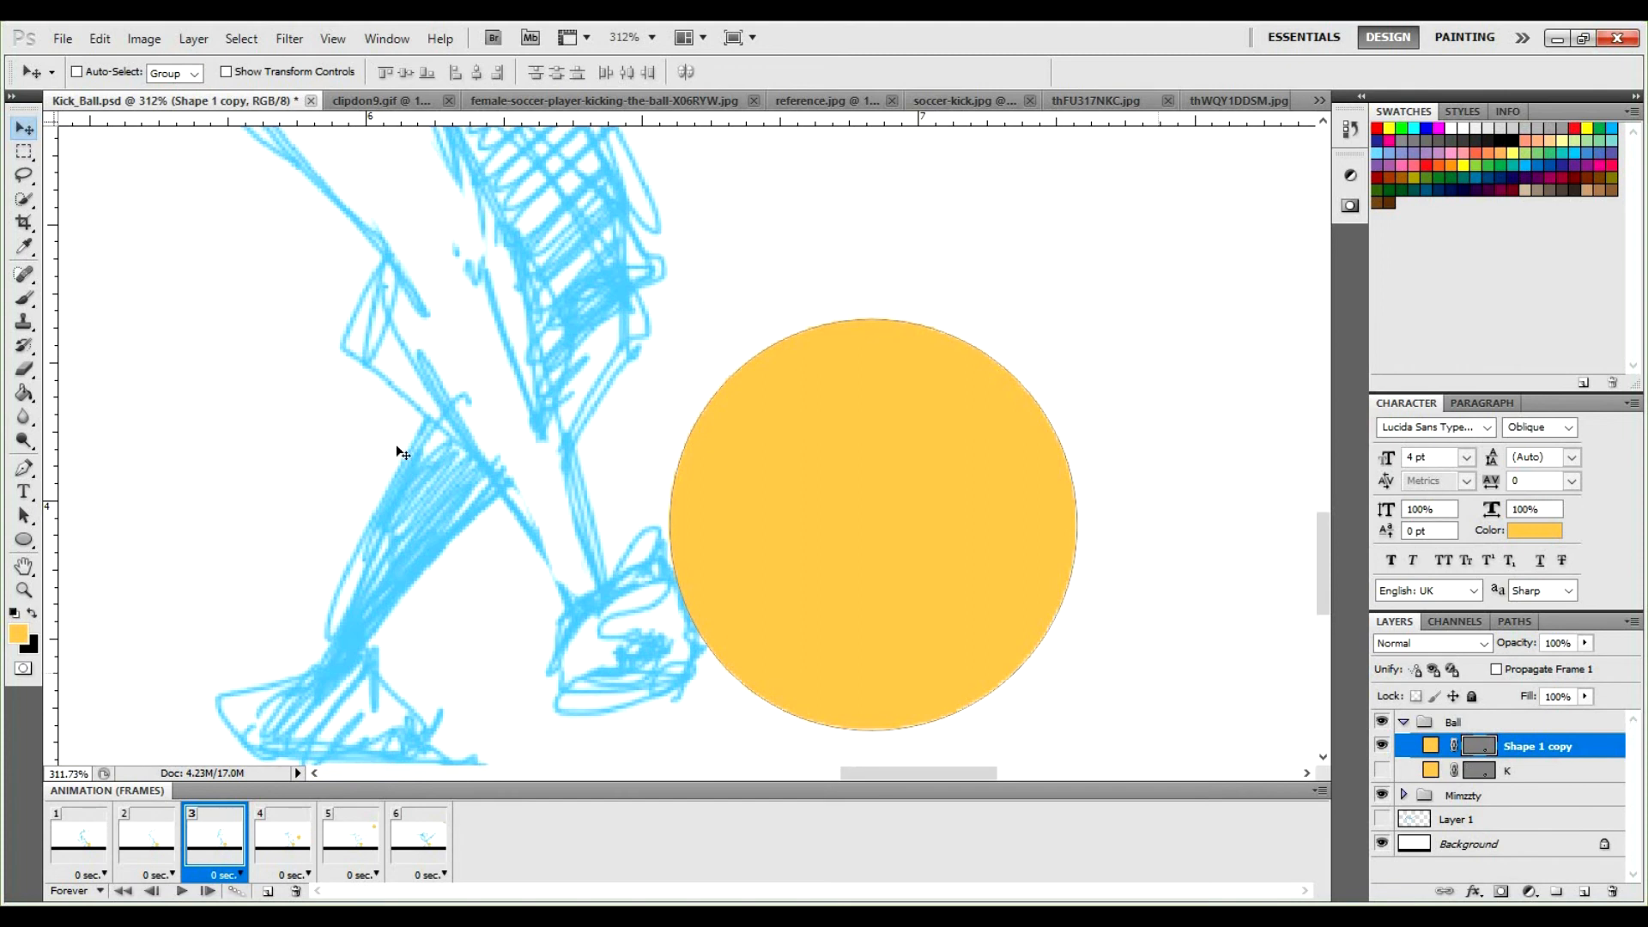
{"action": "left_click", "coordinate": [671, 537]}
{"action": "left_click_drag", "start_coordinate": [711, 526], "coordinate": [784, 512]}
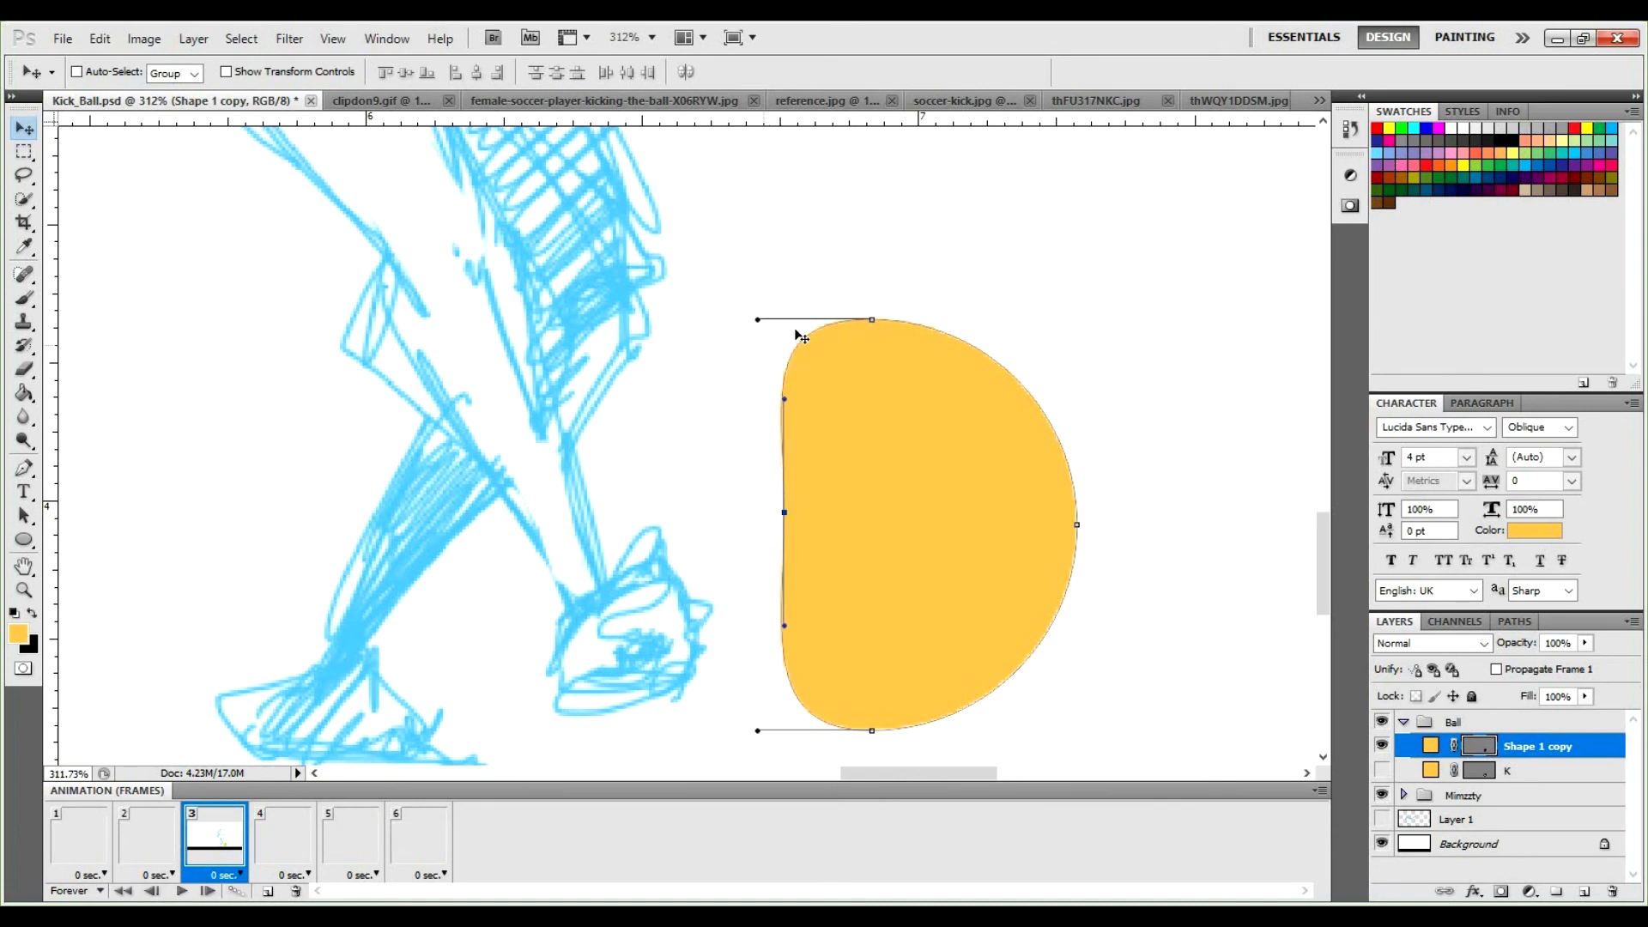
{"action": "left_click_drag", "start_coordinate": [871, 320], "coordinate": [724, 320]}
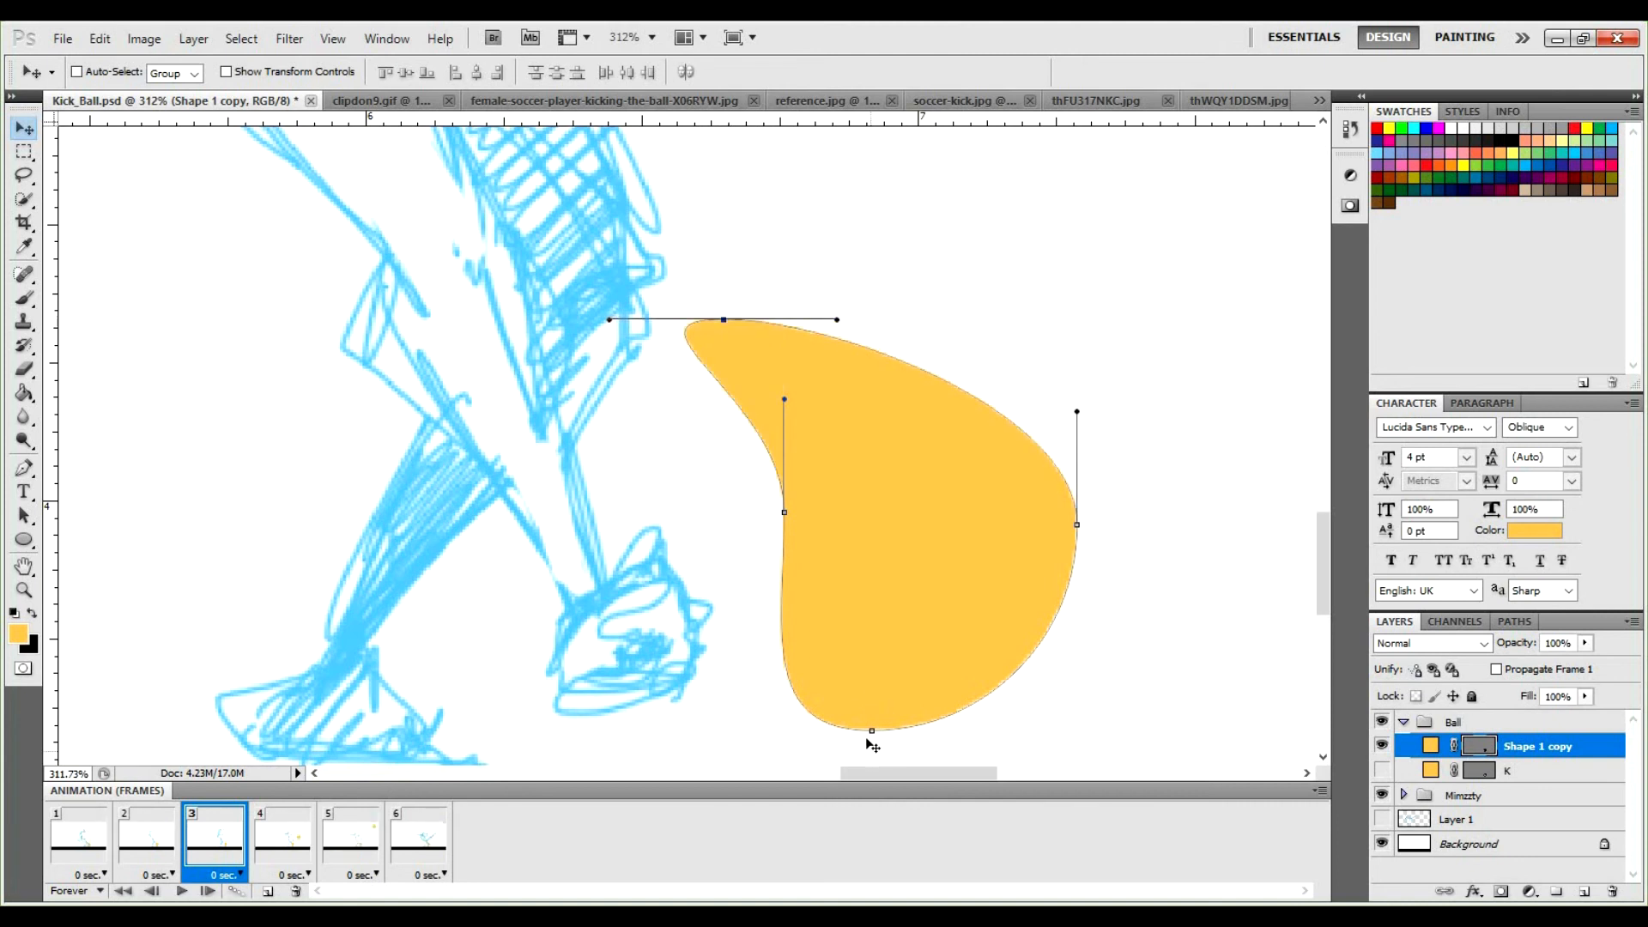
{"action": "left_click_drag", "start_coordinate": [872, 733], "coordinate": [791, 746]}
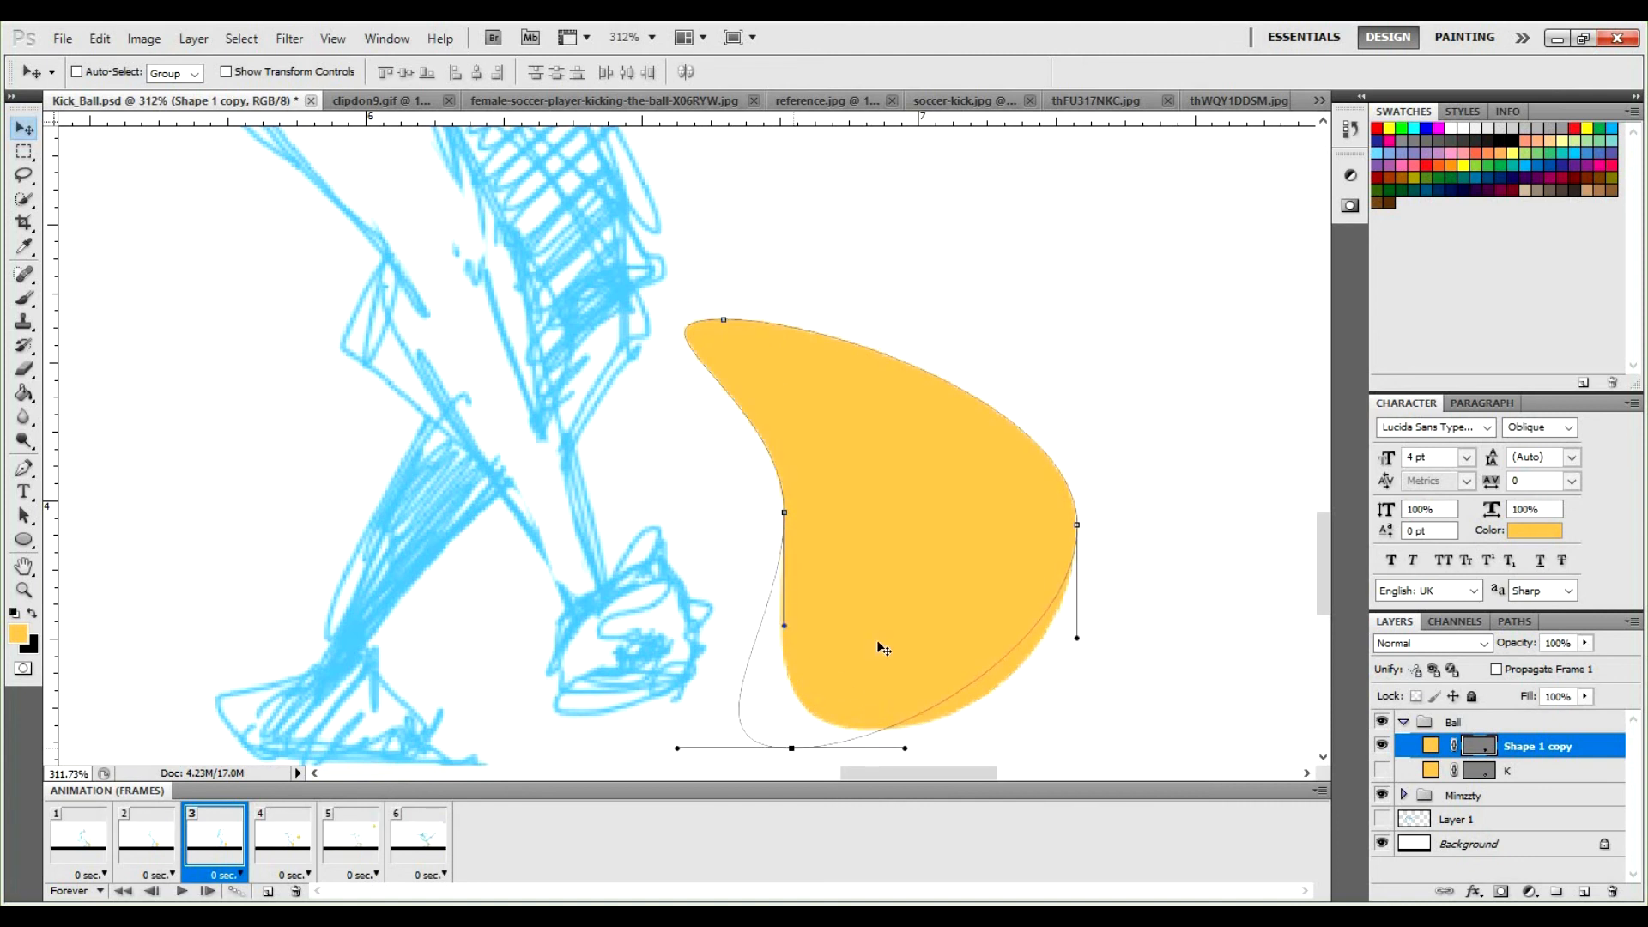
{"action": "left_click_drag", "start_coordinate": [1070, 526], "coordinate": [1050, 496]}
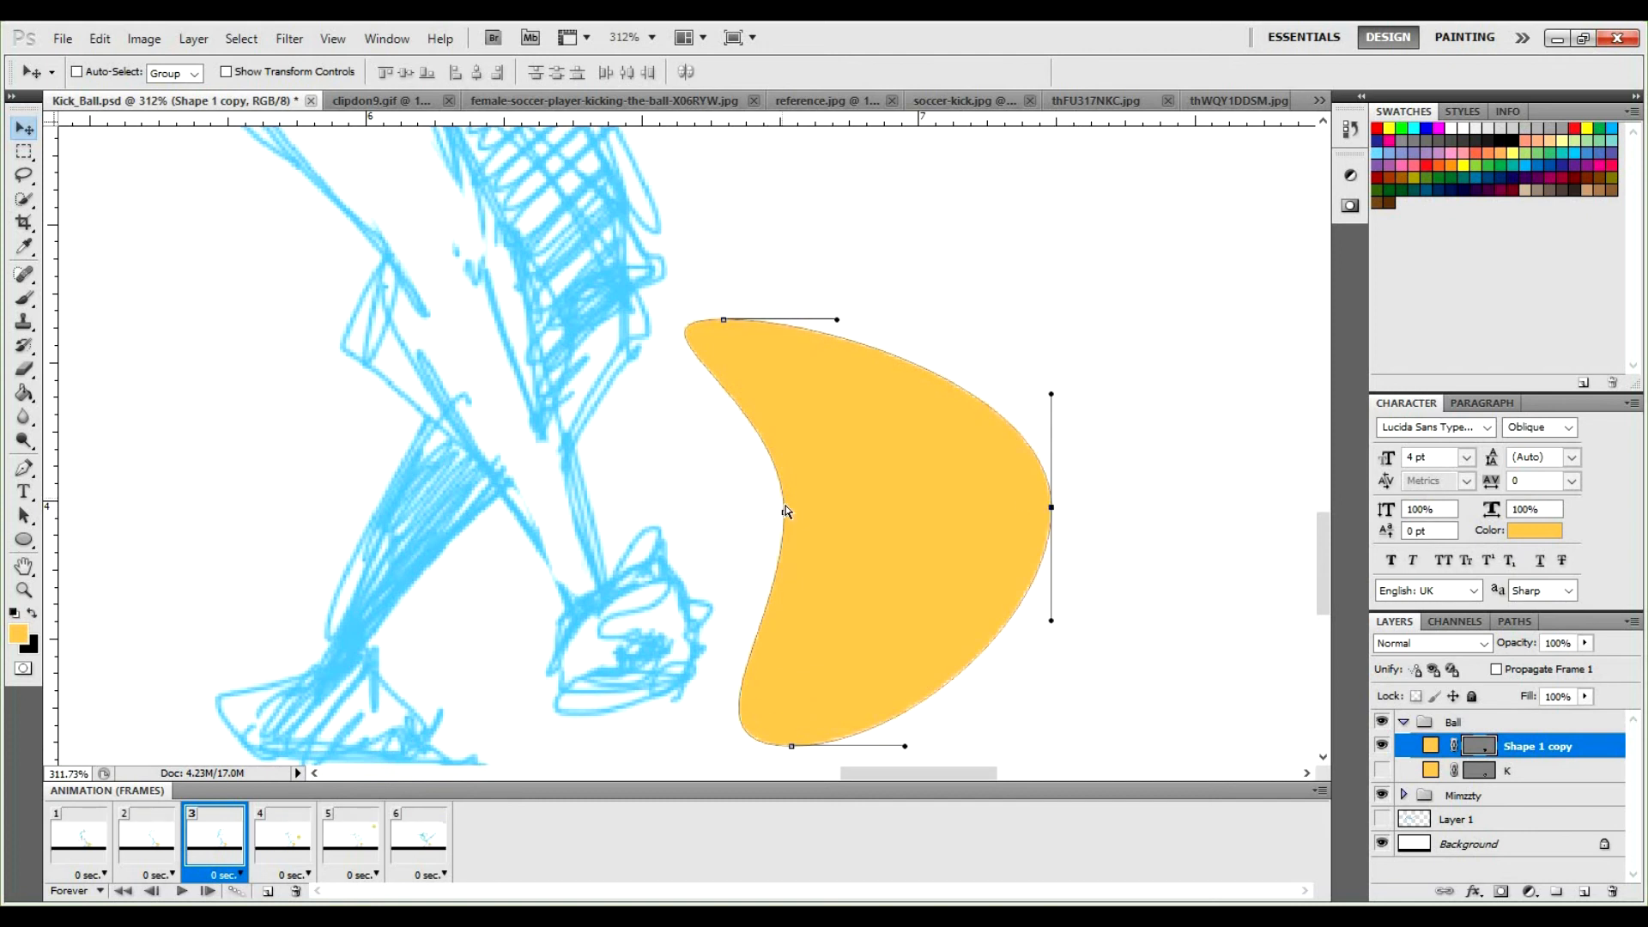
Move the dented side's anchor point on Shape 1 copy slightly outward toward the kicking foot to make the dent shallower.
{"action": "left_click_drag", "start_coordinate": [783, 514], "coordinate": [767, 526]}
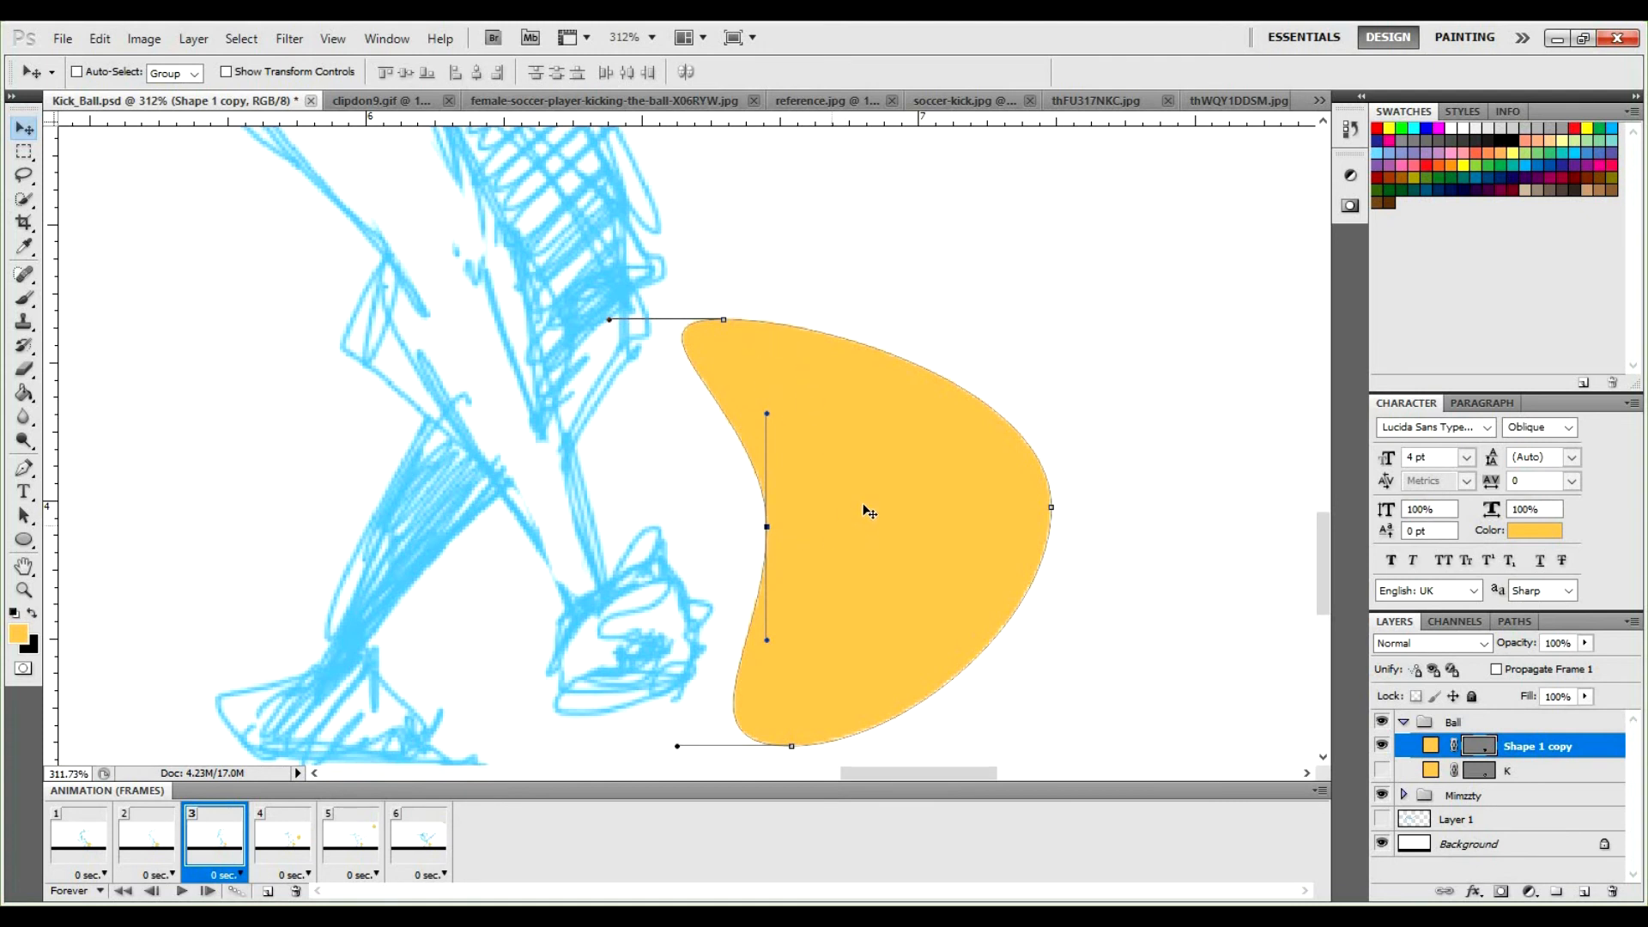
{"action": "key", "text": "z"}
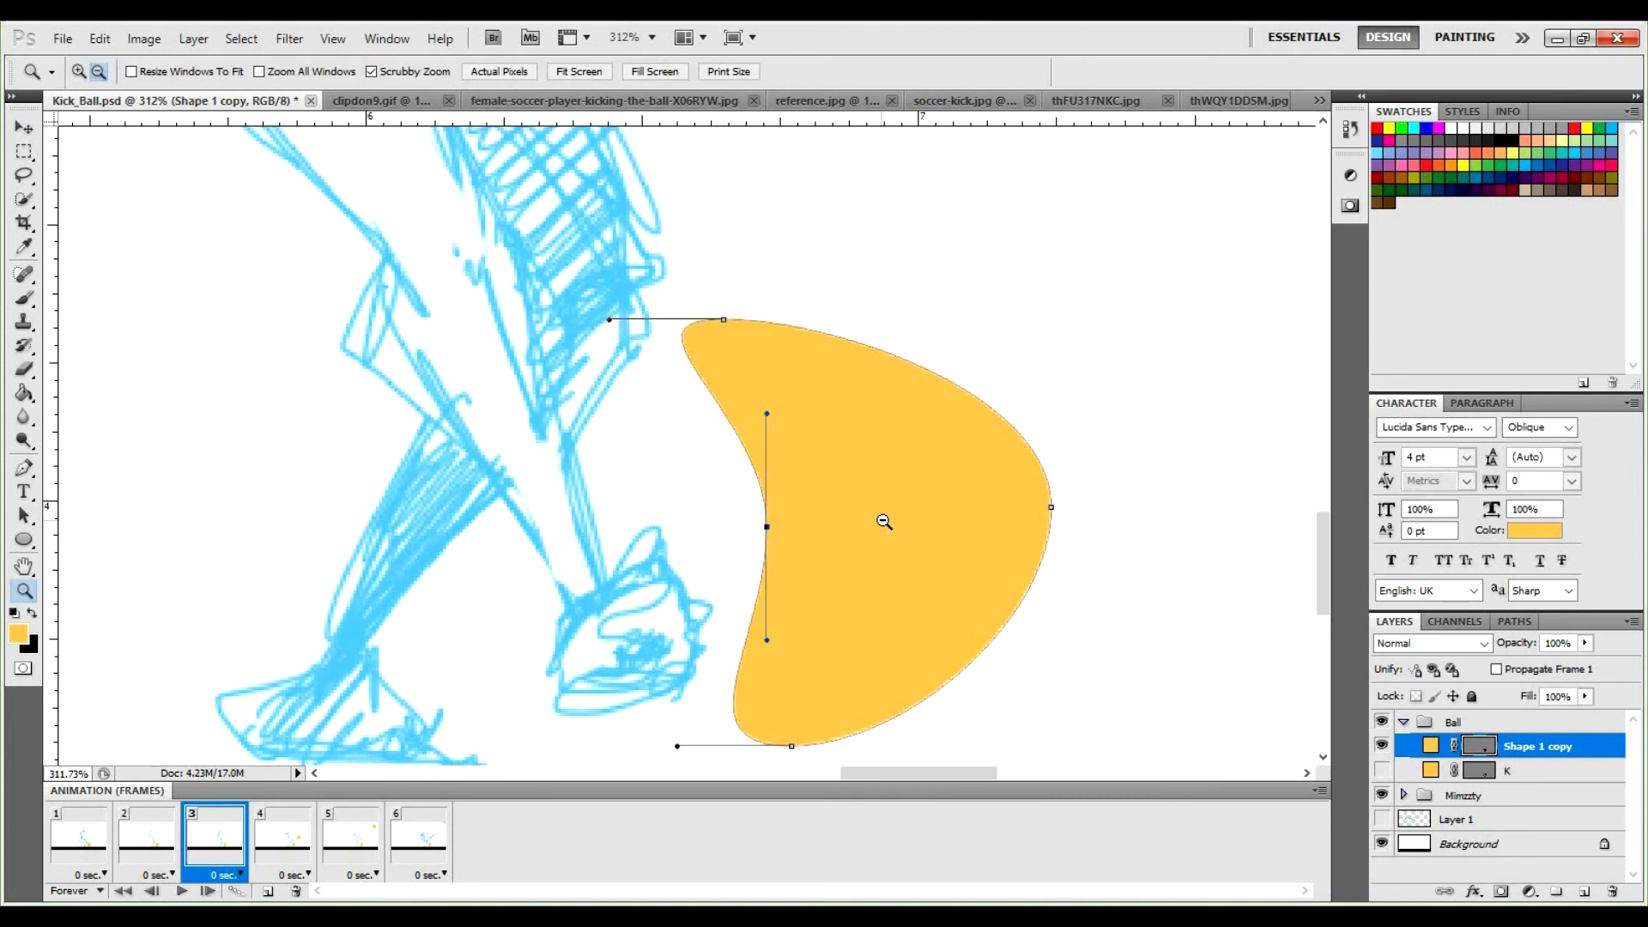
{"action": "left_click", "coordinate": [1051, 410]}
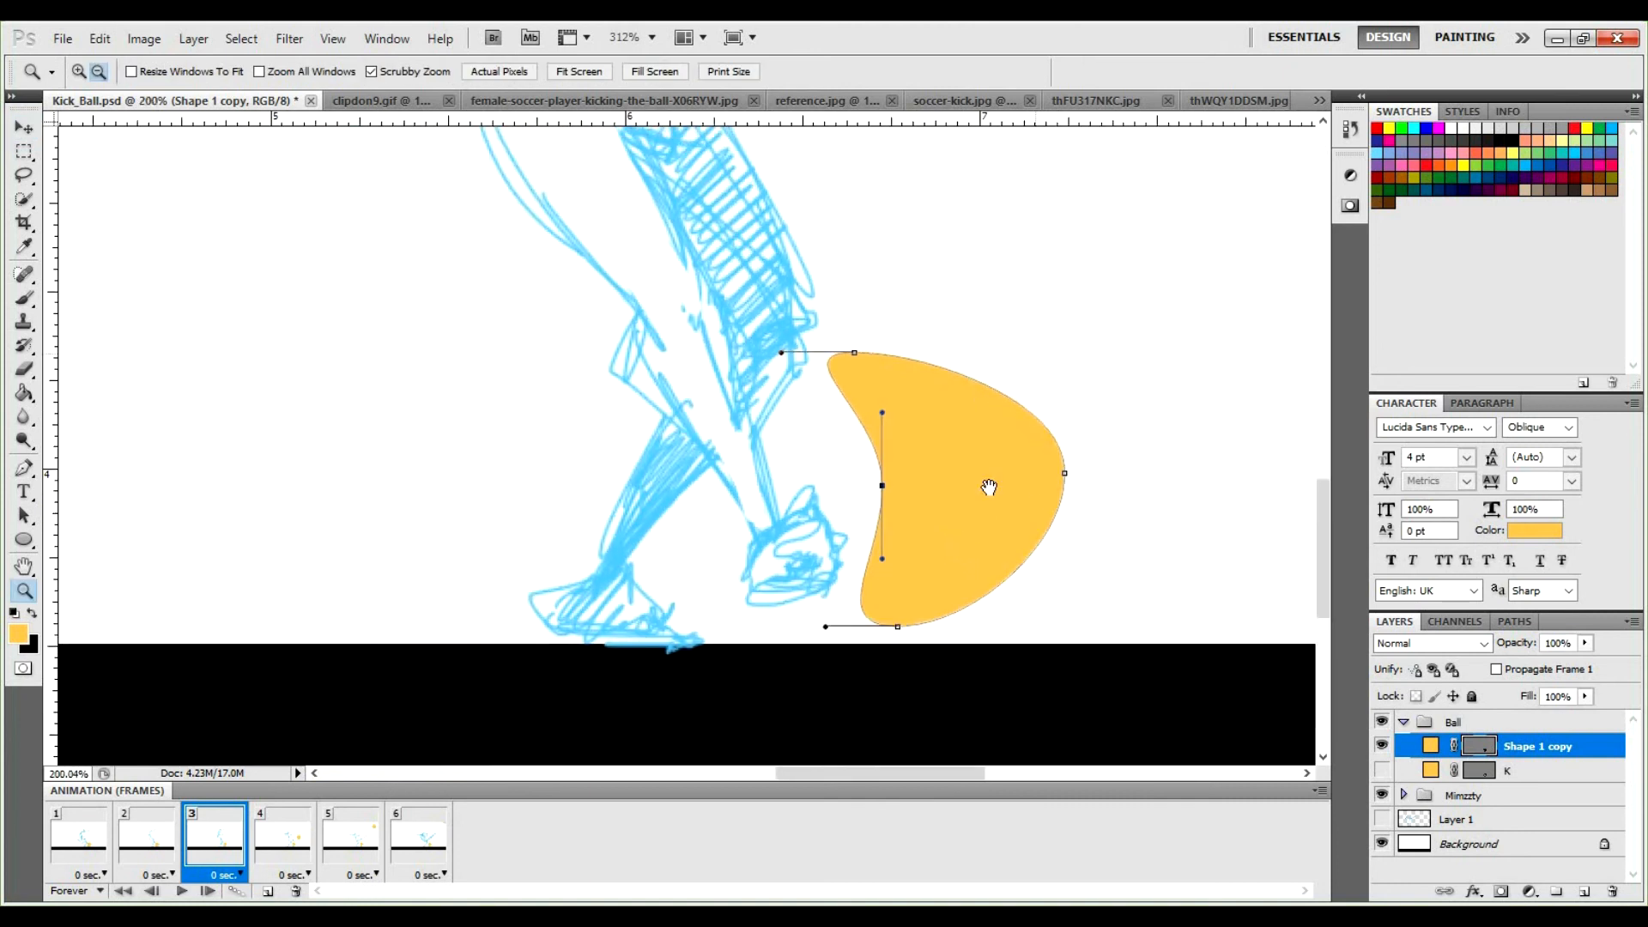
{"action": "left_click_drag", "start_coordinate": [989, 486], "coordinate": [935, 642]}
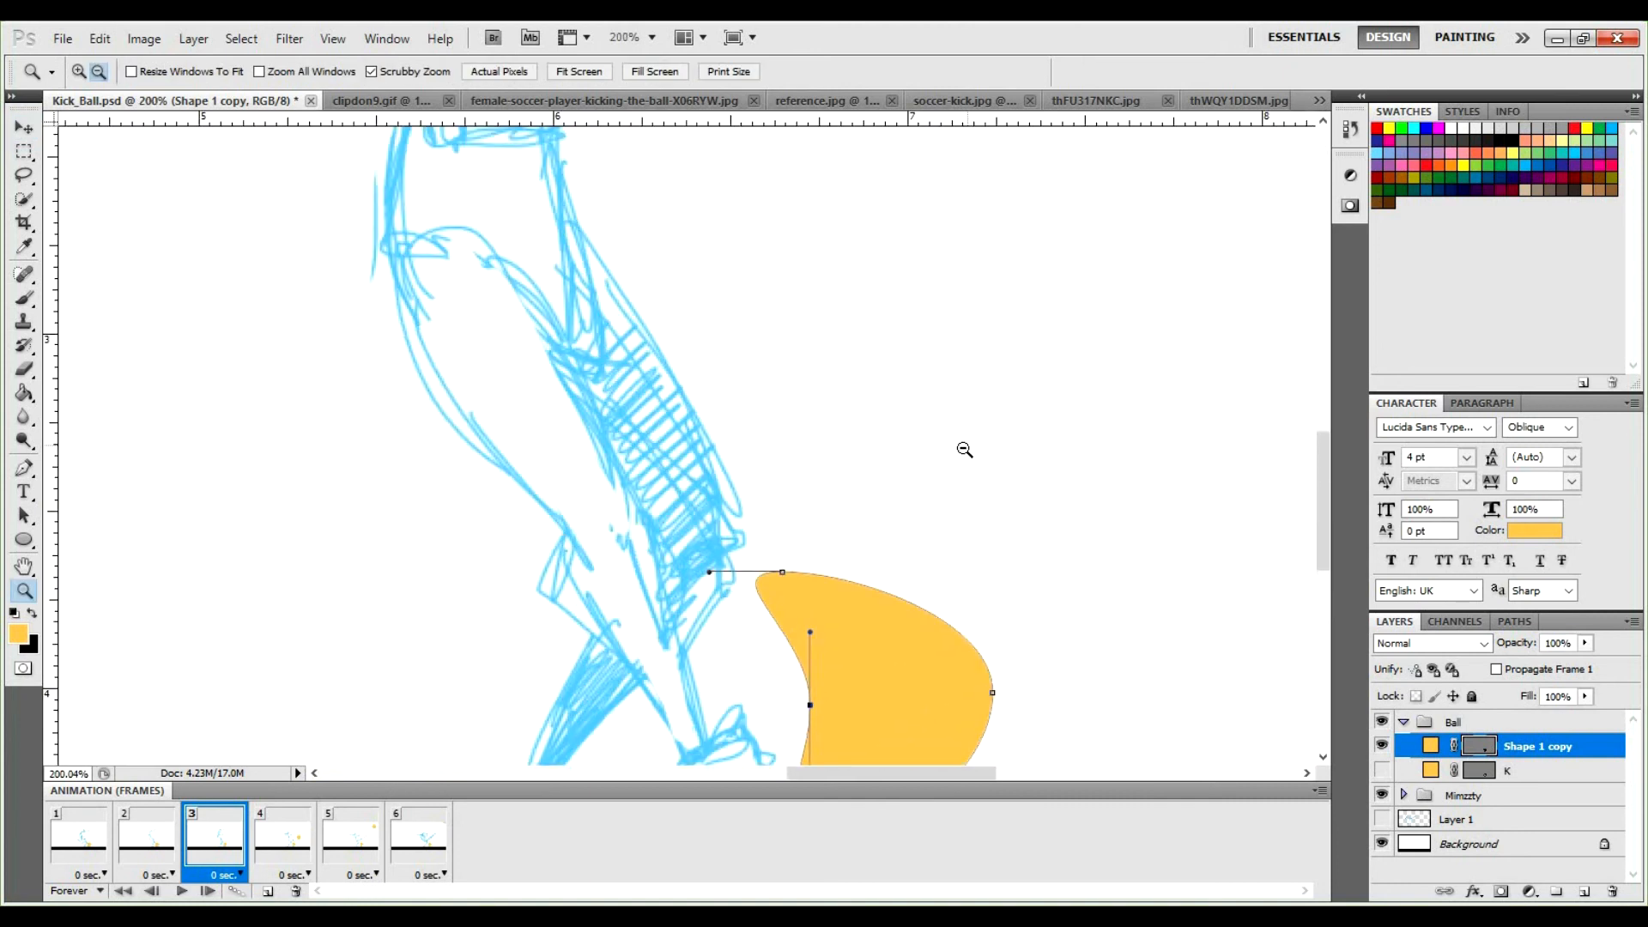
{"action": "left_click_drag", "start_coordinate": [998, 424], "coordinate": [911, 477]}
{"action": "left_click_drag", "start_coordinate": [1071, 596], "coordinate": [1064, 511]}
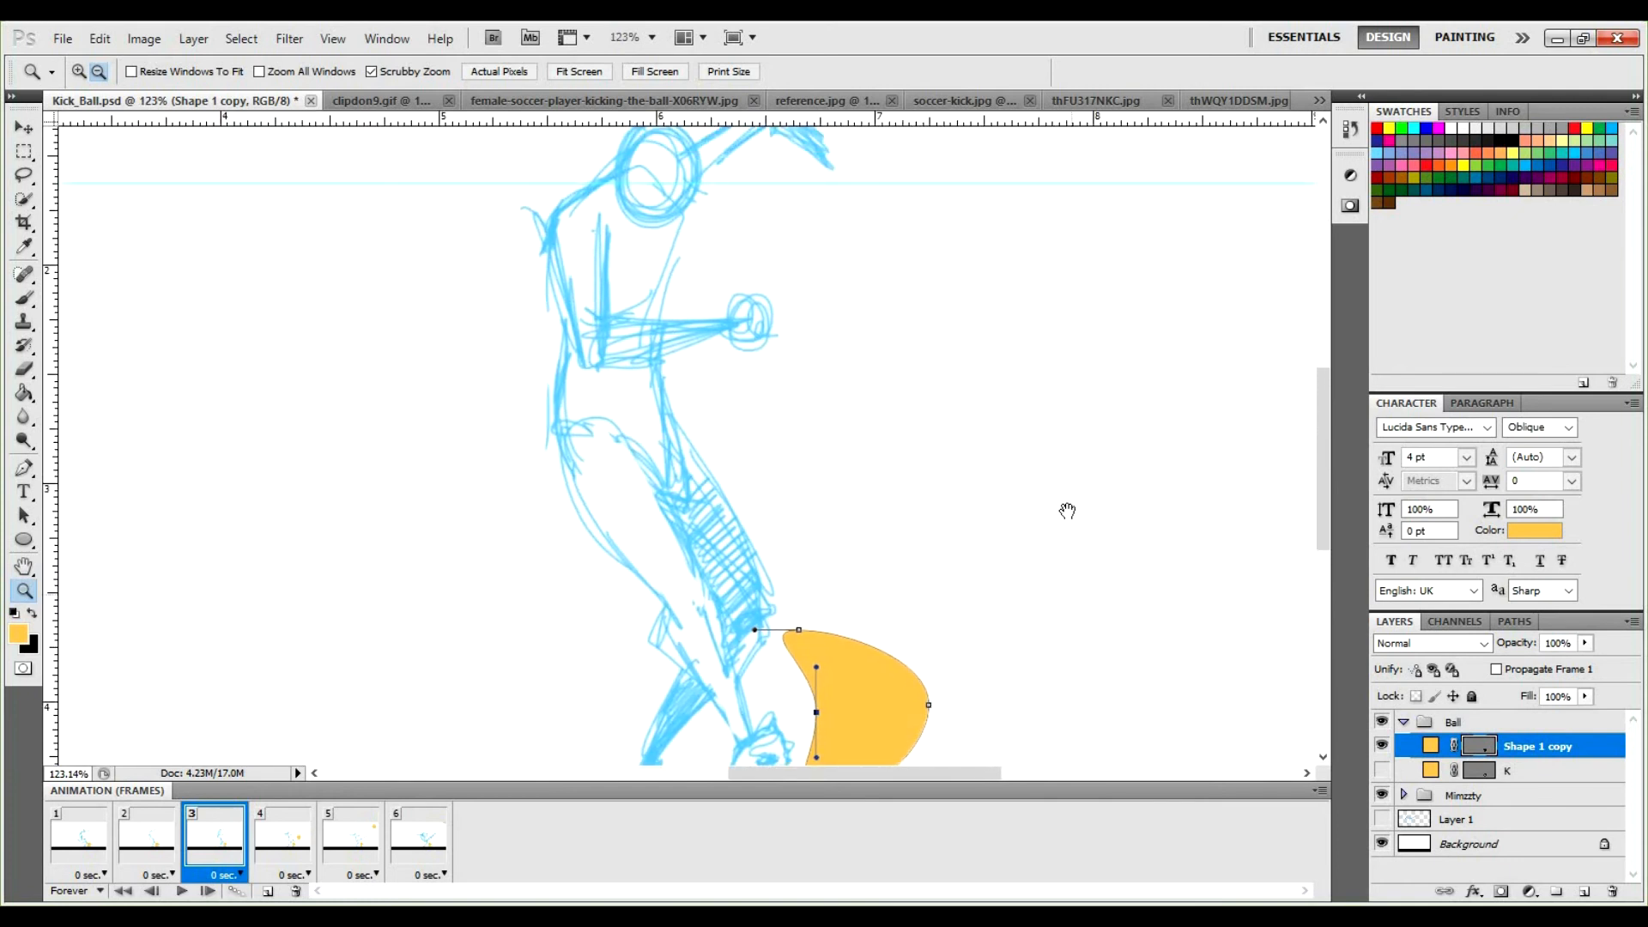
Hide the Shape 1 copy ball in animation frames 1 and 2, and return to frame 3.
{"action": "left_click", "coordinate": [97, 846]}
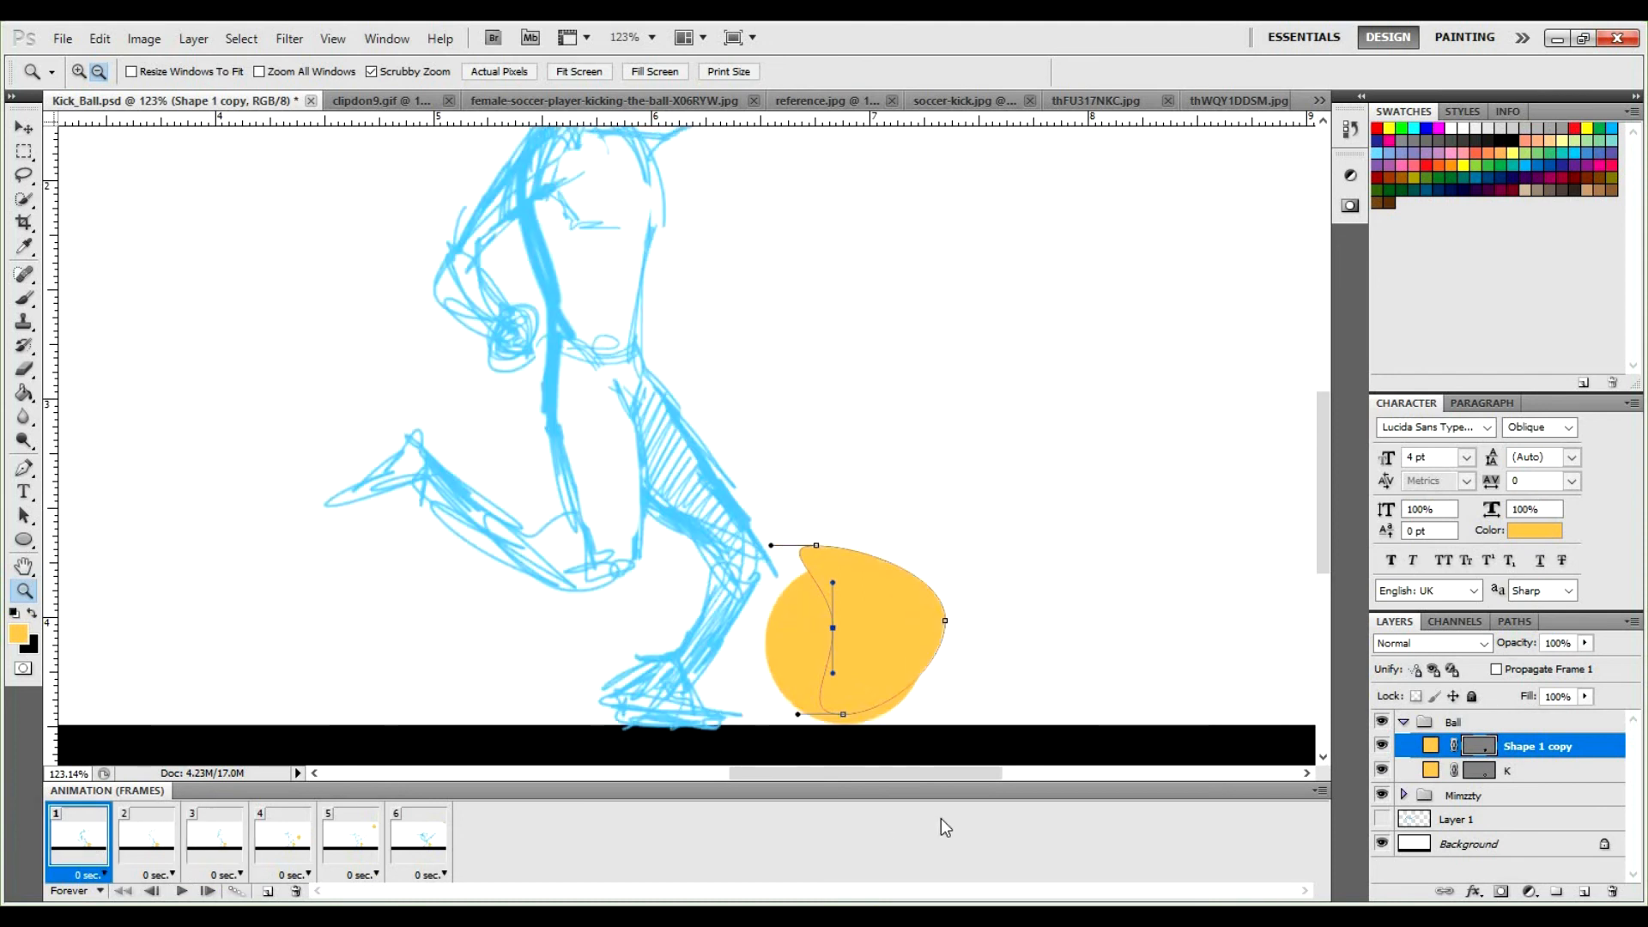
{"action": "left_click", "coordinate": [1381, 744]}
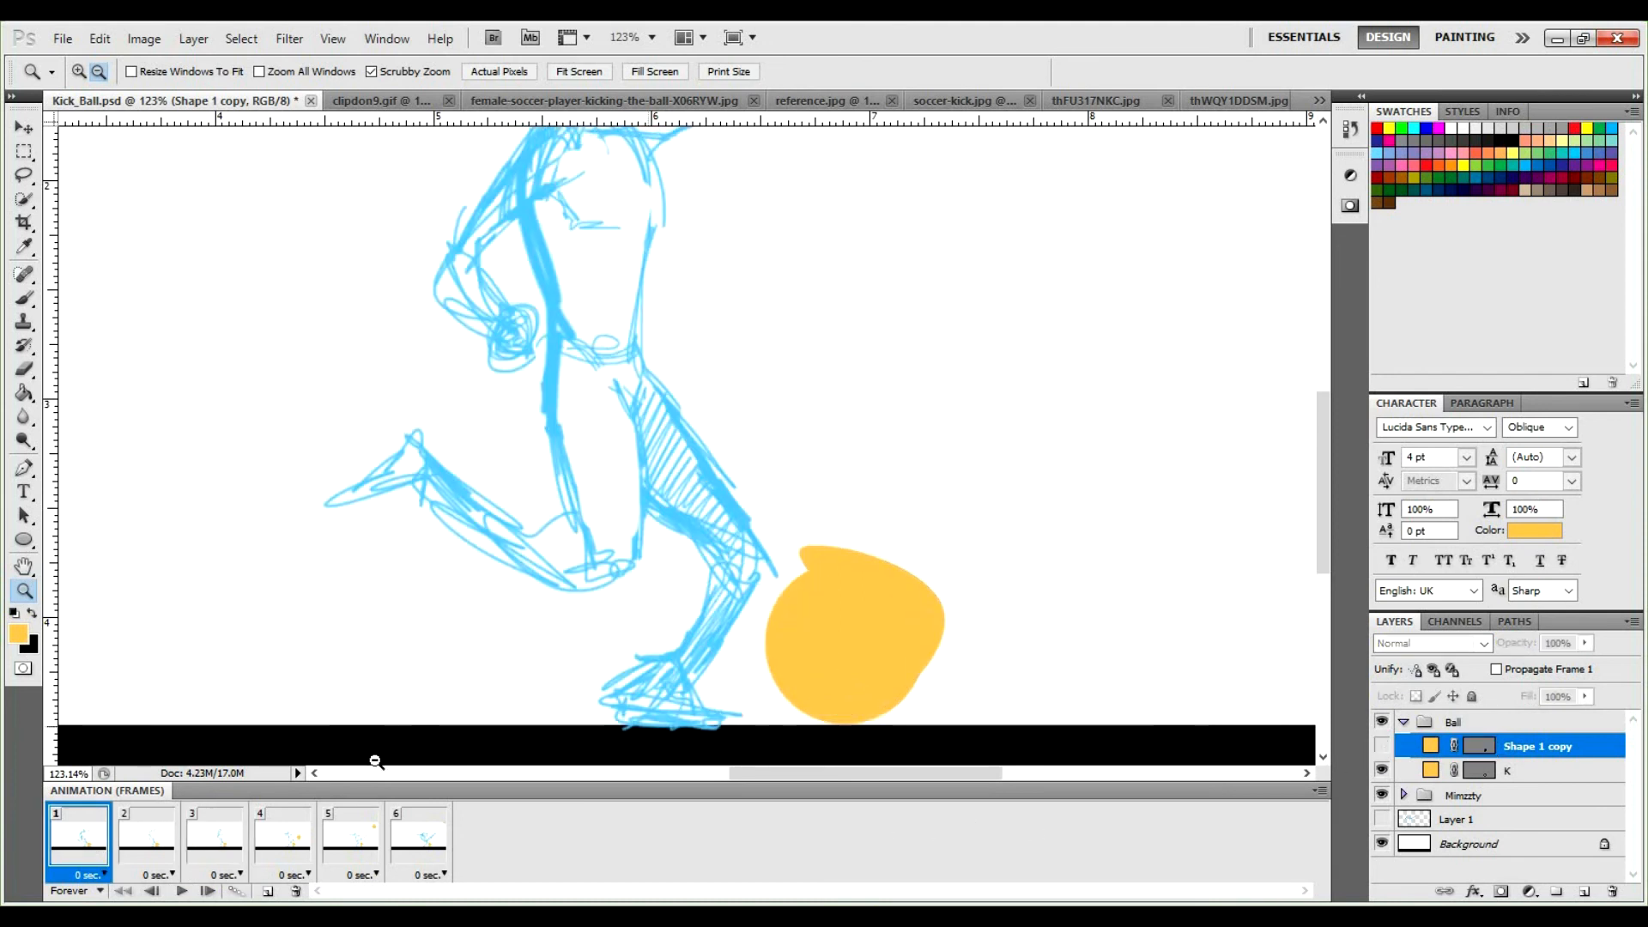
{"action": "left_click", "coordinate": [146, 837]}
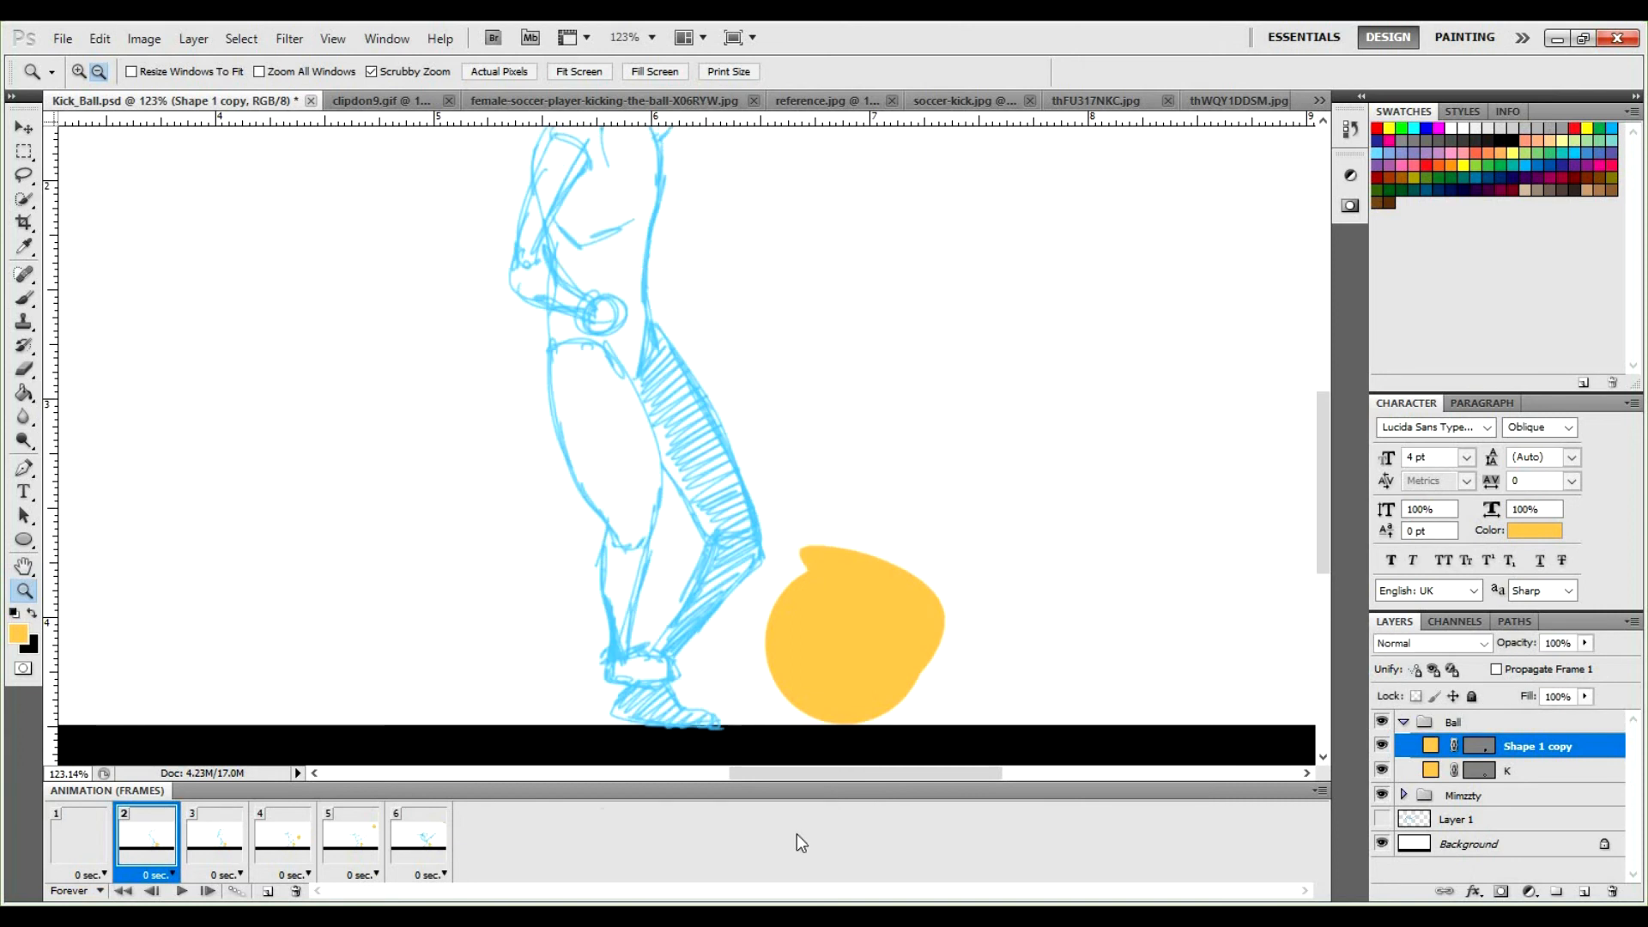
{"action": "left_click", "coordinate": [1381, 745]}
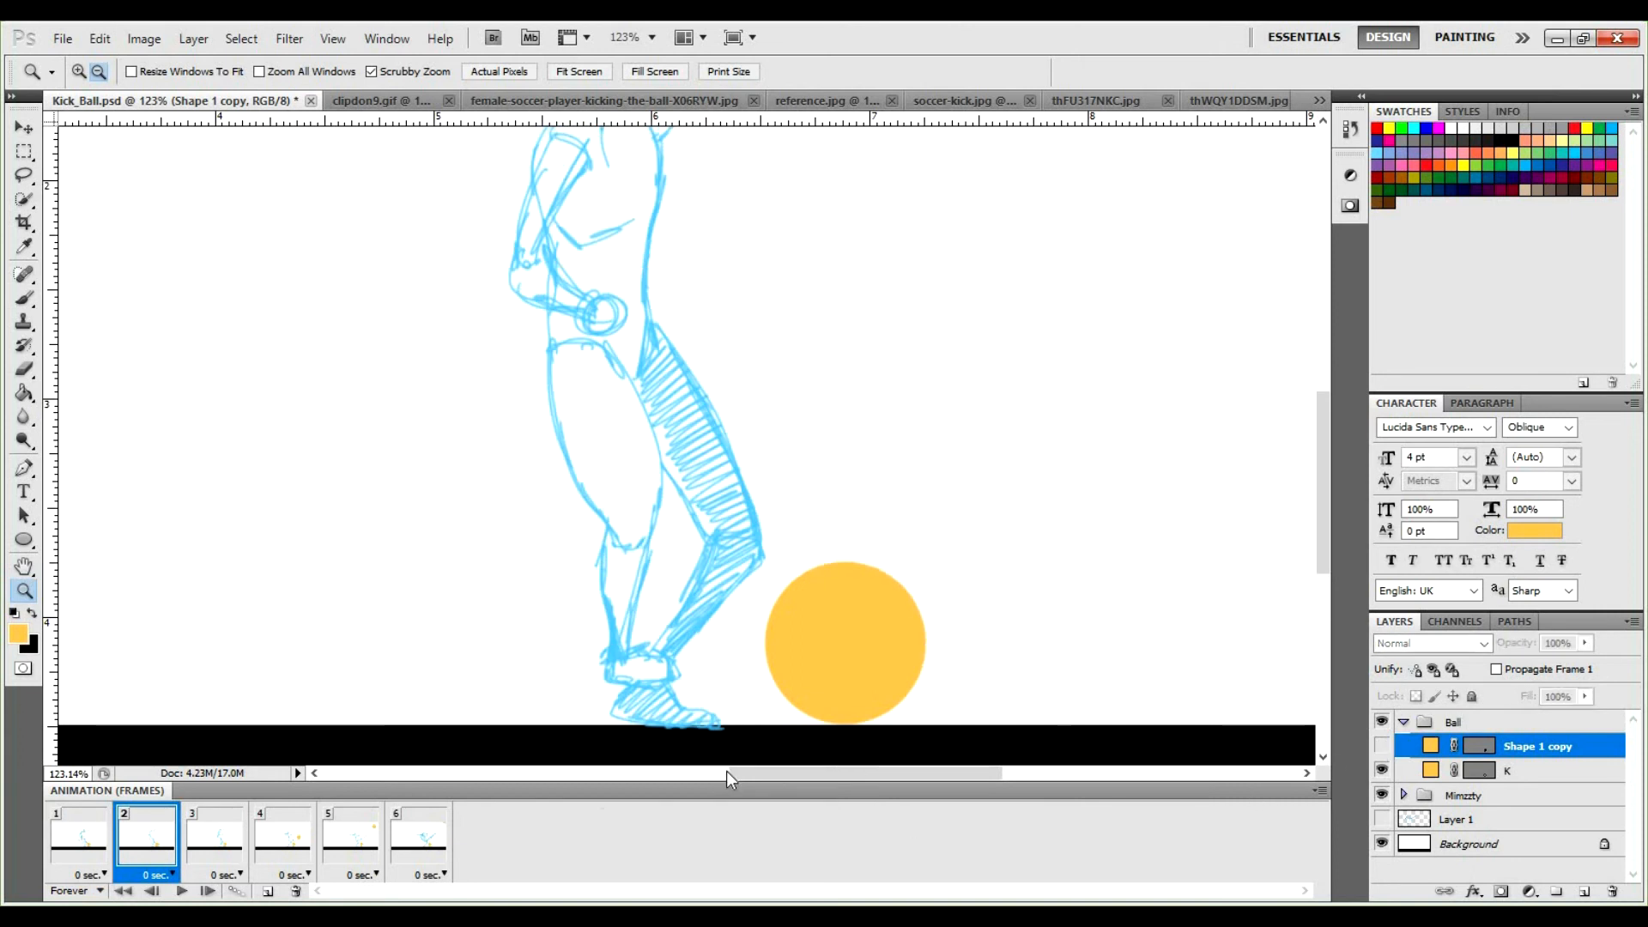
{"action": "left_click", "coordinate": [237, 834]}
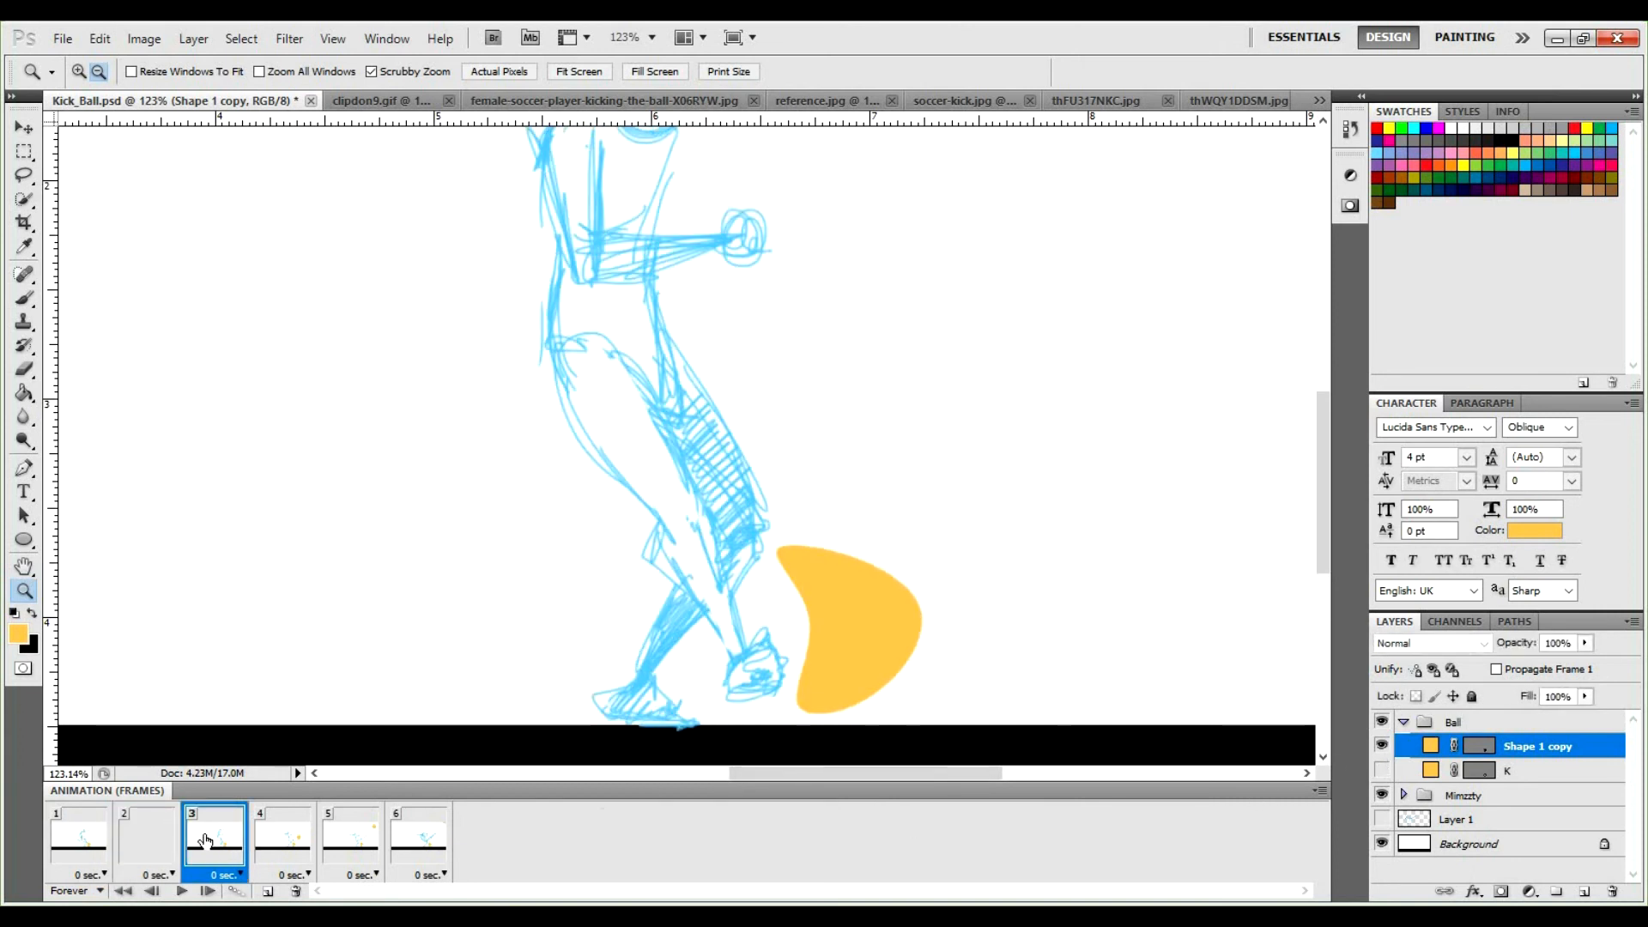
{"action": "left_click", "coordinate": [141, 835]}
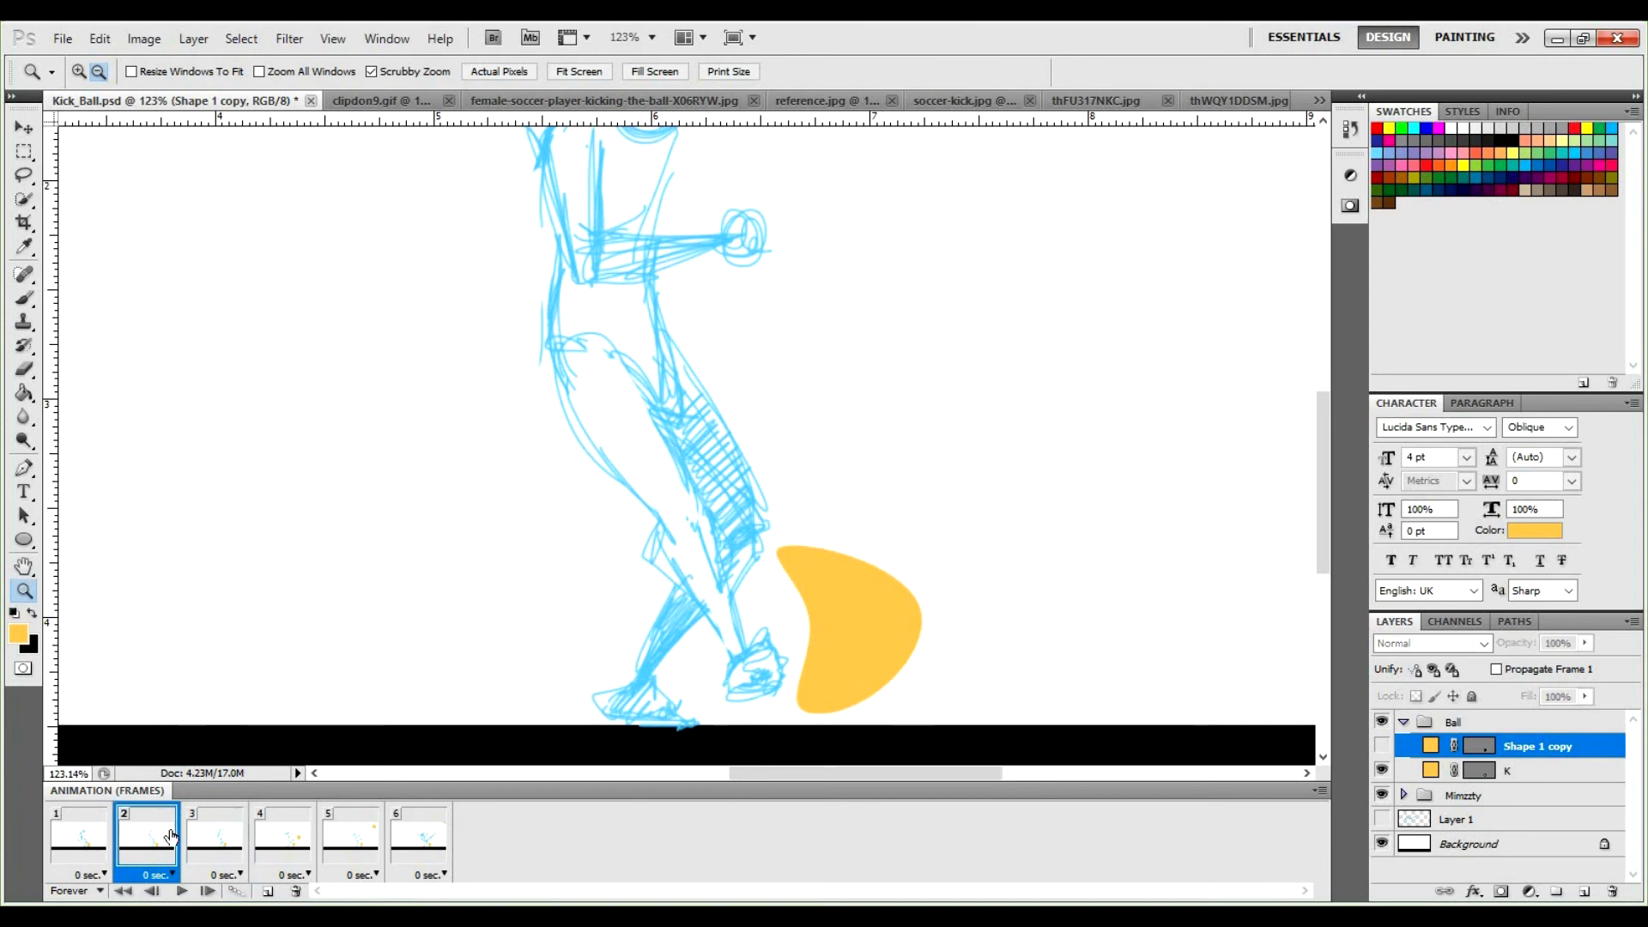
{"action": "left_click", "coordinate": [219, 832]}
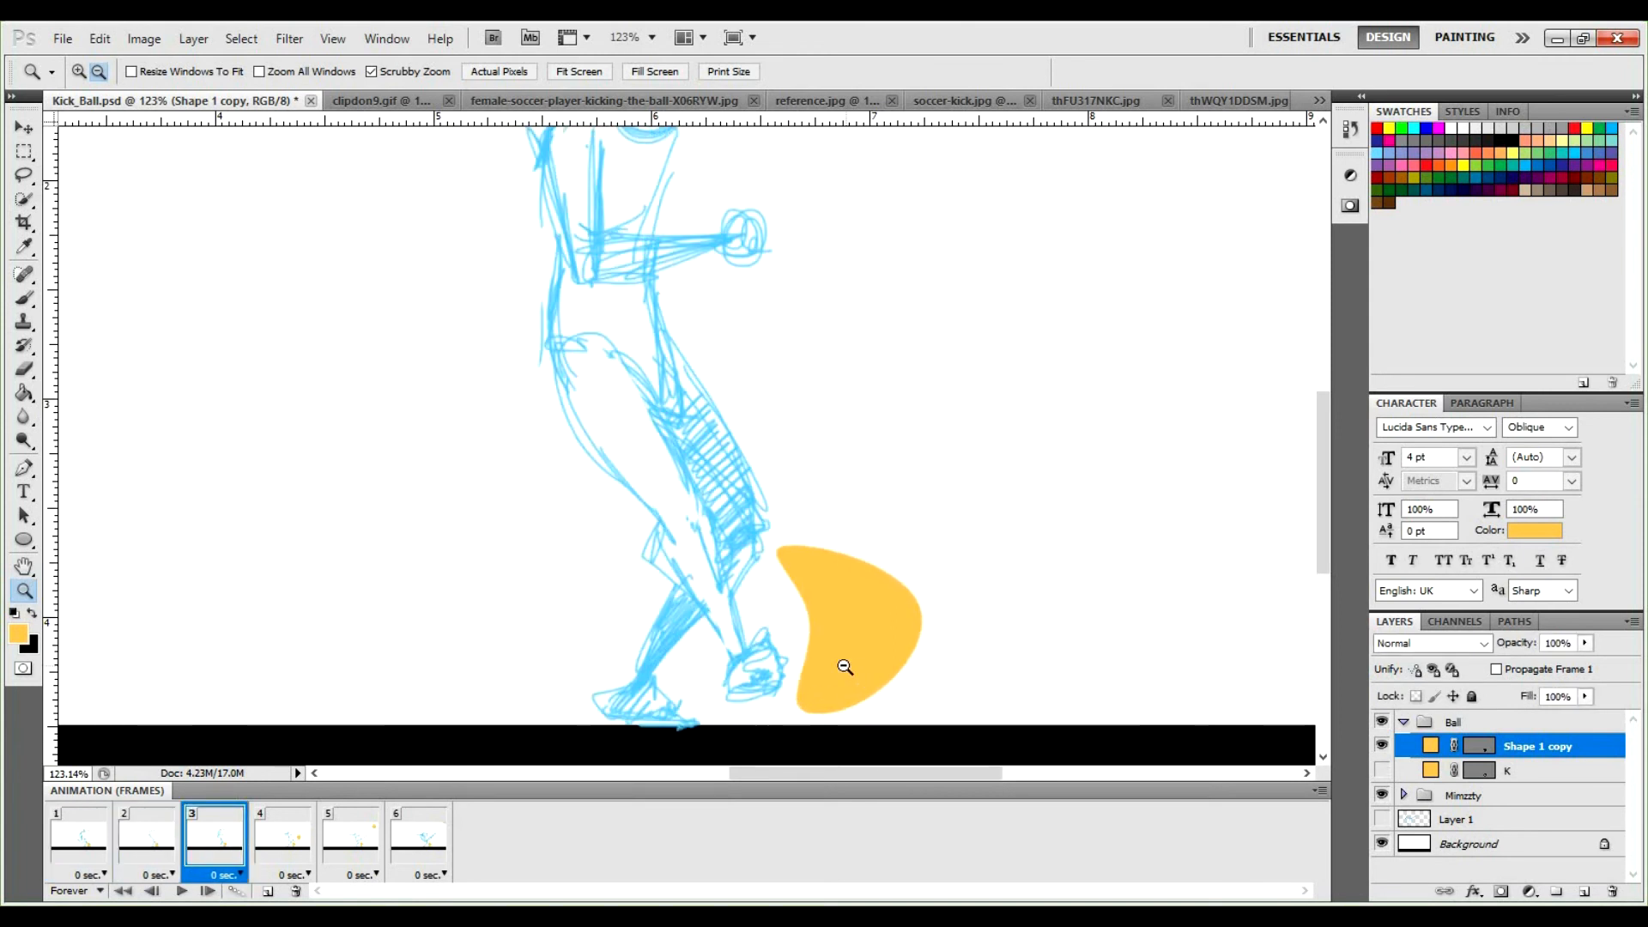
Flatten the dented side of Shape 1 copy against the foot by moving its near-foot anchor outward and its top anchor away from the figure.
{"action": "key", "text": "v"}
{"action": "mouse_move", "coordinate": [818, 655]}
{"action": "left_mouse_down"}
{"action": "mouse_move", "coordinate": [868, 621]}
{"action": "mouse_move", "coordinate": [802, 658]}
{"action": "mouse_move", "coordinate": [839, 662]}
{"action": "mouse_move", "coordinate": [816, 668]}
{"action": "left_mouse_up"}
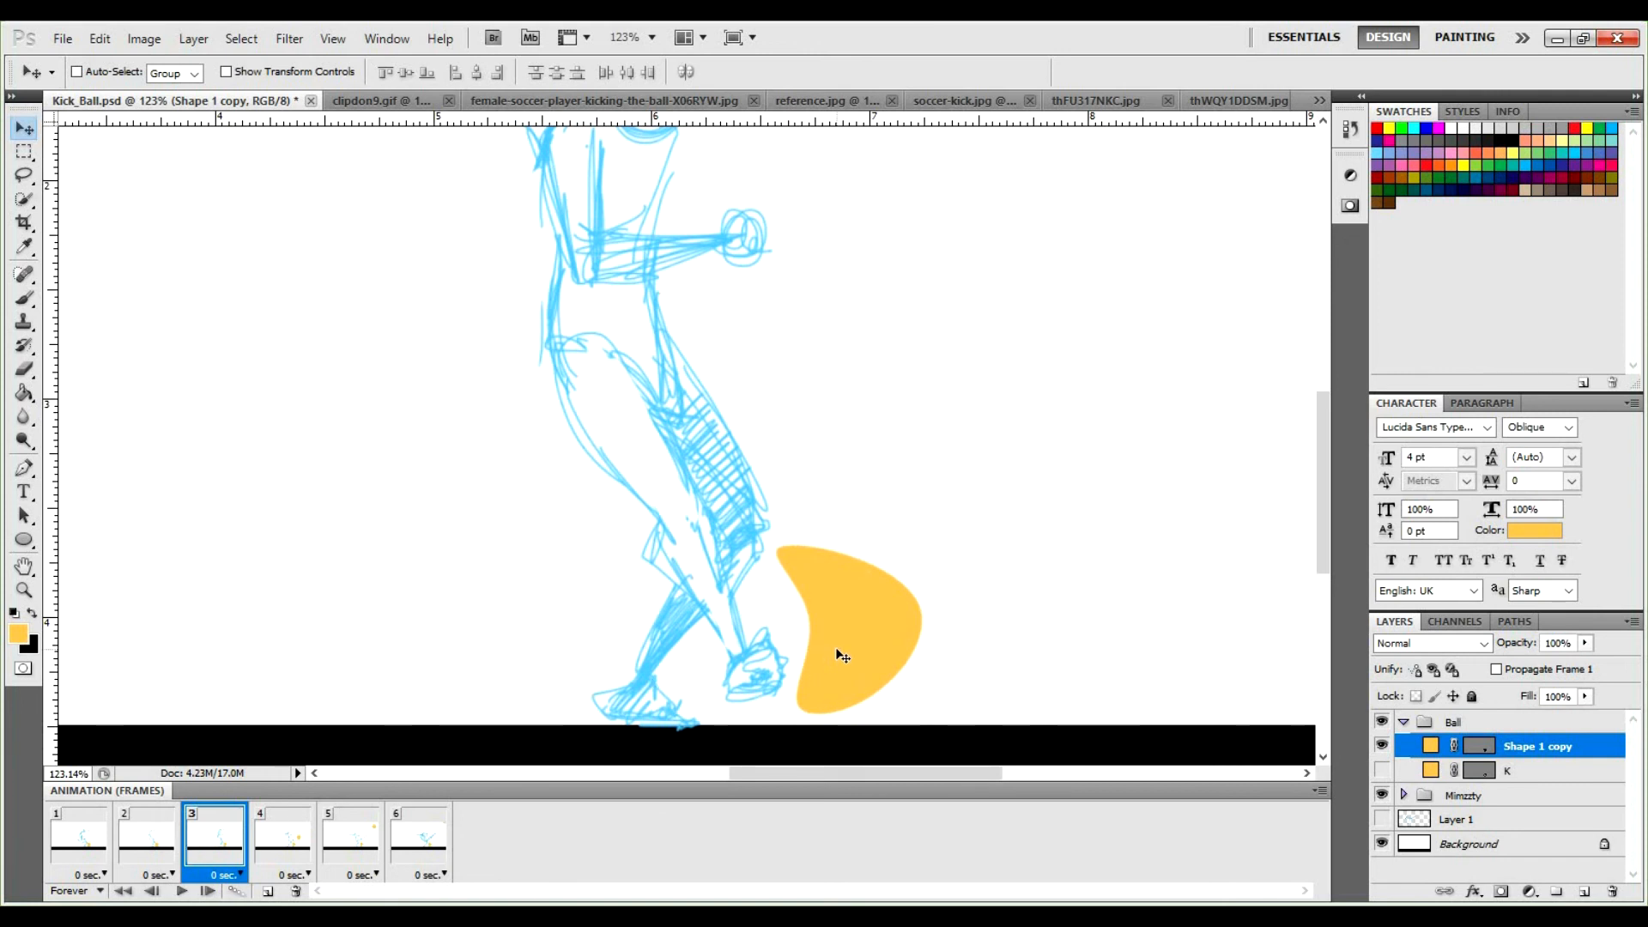
{"action": "left_click", "coordinate": [1478, 752]}
{"action": "left_click_drag", "start_coordinate": [811, 631], "coordinate": [779, 654]}
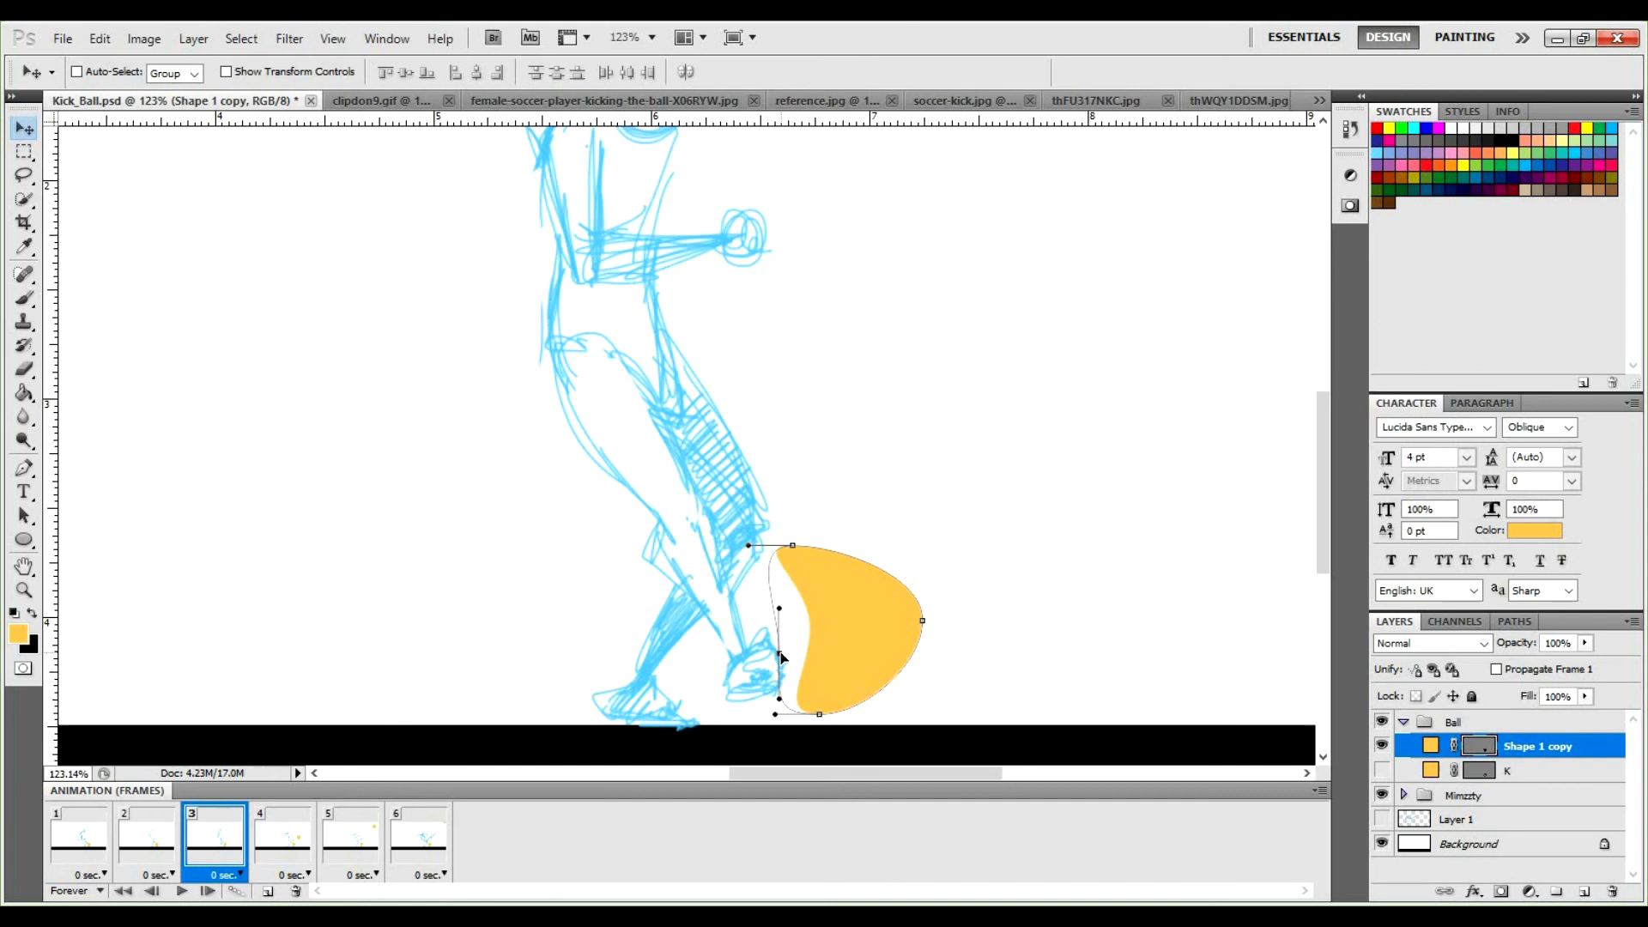
{"action": "left_click", "coordinate": [786, 549]}
{"action": "mouse_move", "coordinate": [793, 545]}
{"action": "left_mouse_down"}
{"action": "mouse_move", "coordinate": [765, 569]}
{"action": "mouse_move", "coordinate": [813, 552]}
{"action": "left_mouse_up"}
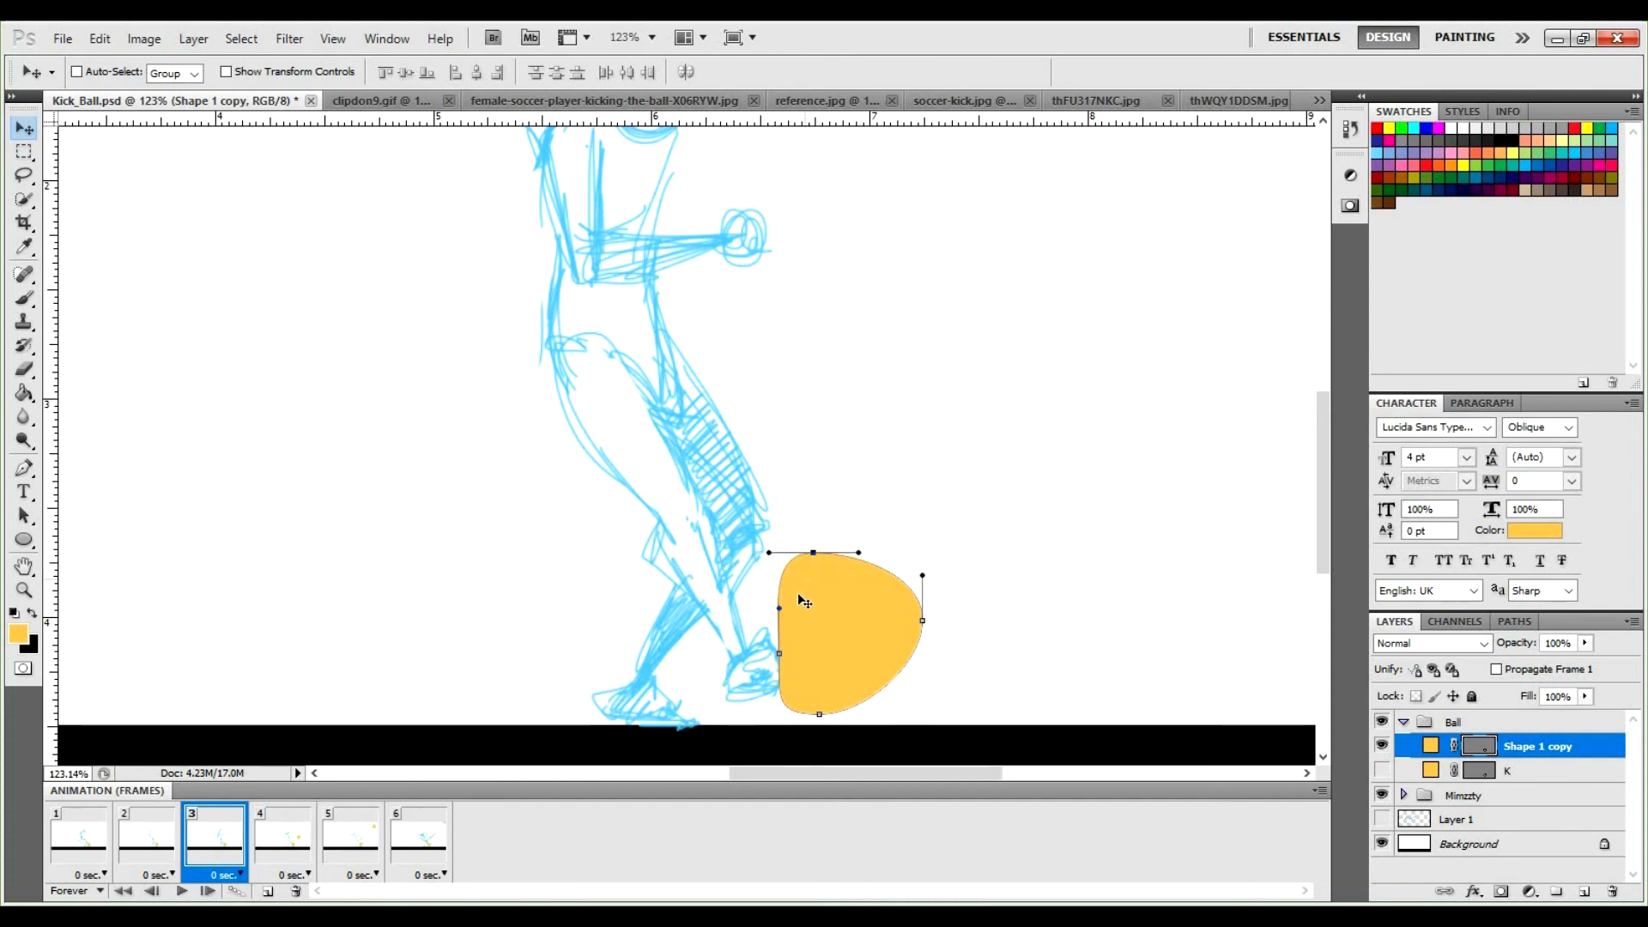
{"action": "left_click", "coordinate": [780, 654]}
{"action": "left_click_drag", "start_coordinate": [781, 653], "coordinate": [786, 656]}
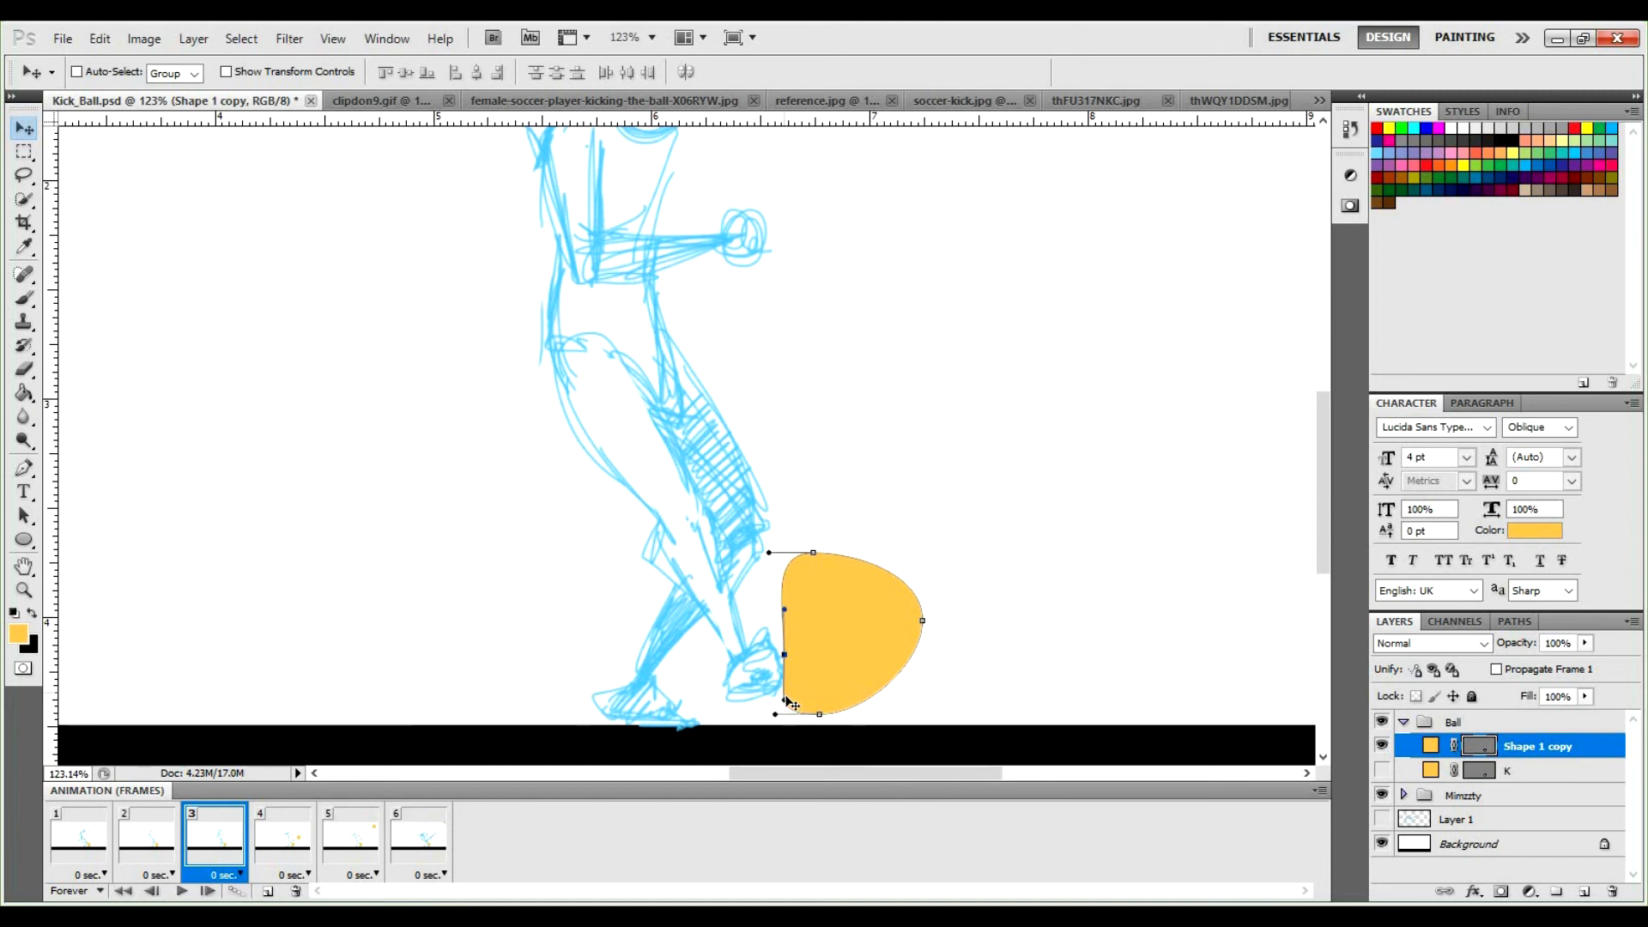
Wrap the frame 3 ball around the foot by lowering its bottom anchor, tilting the near-foot and top handles, and nudging the far-side anchor inward.
{"action": "key", "text": "alt"}
{"action": "left_click_drag", "start_coordinate": [794, 699], "coordinate": [756, 705]}
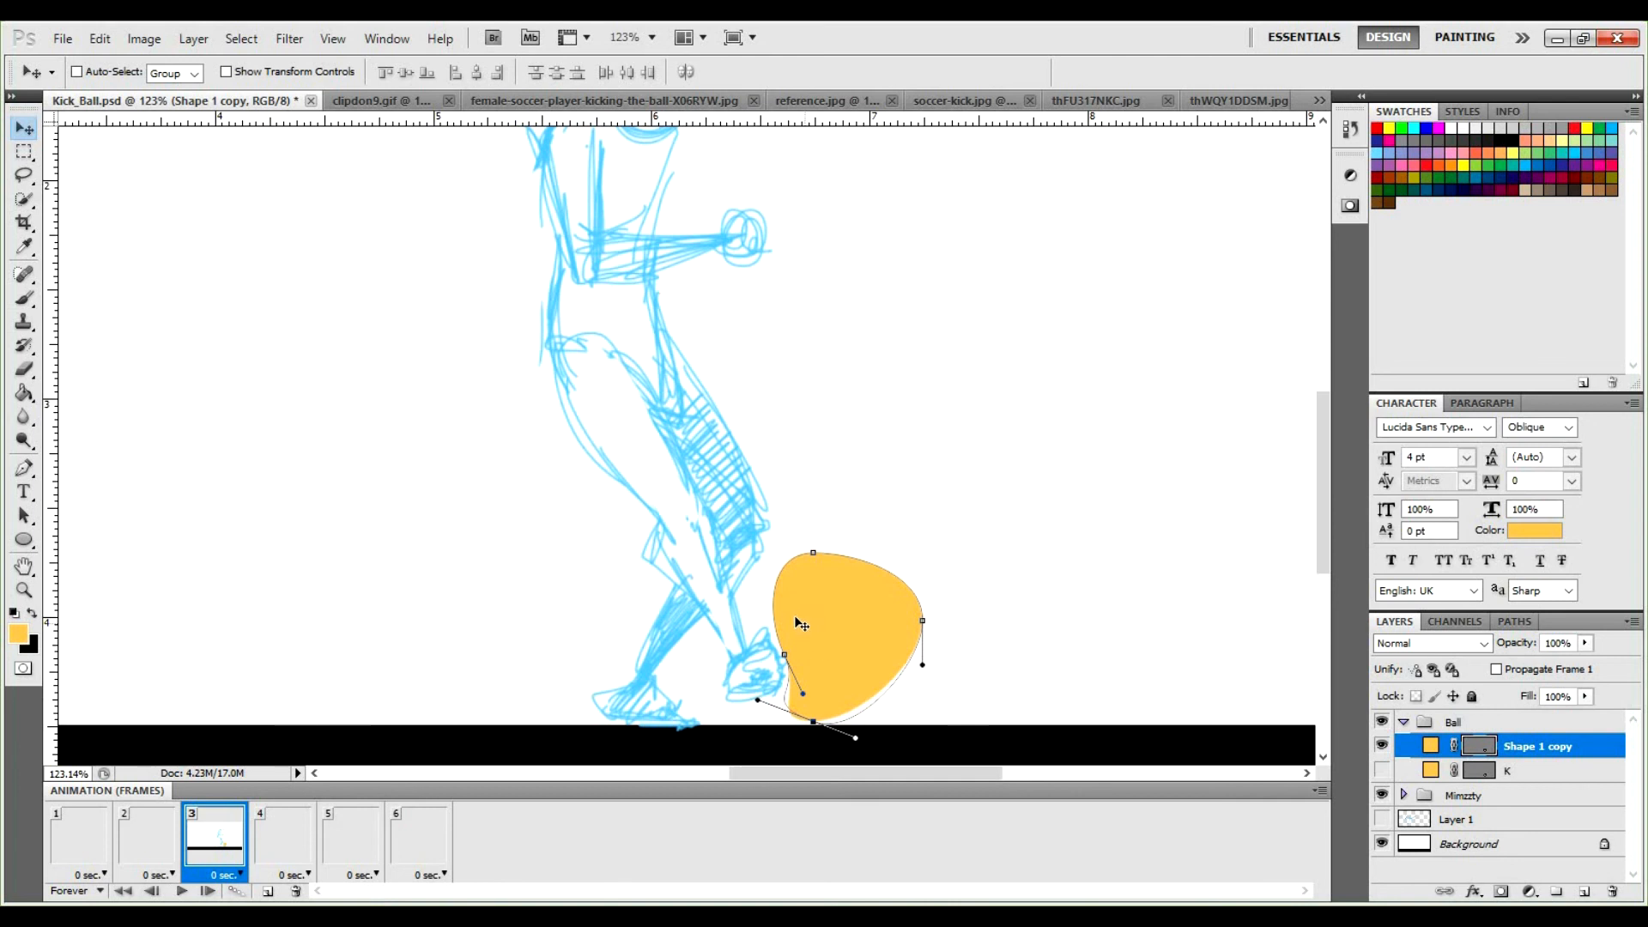
{"action": "left_click", "coordinate": [784, 653]}
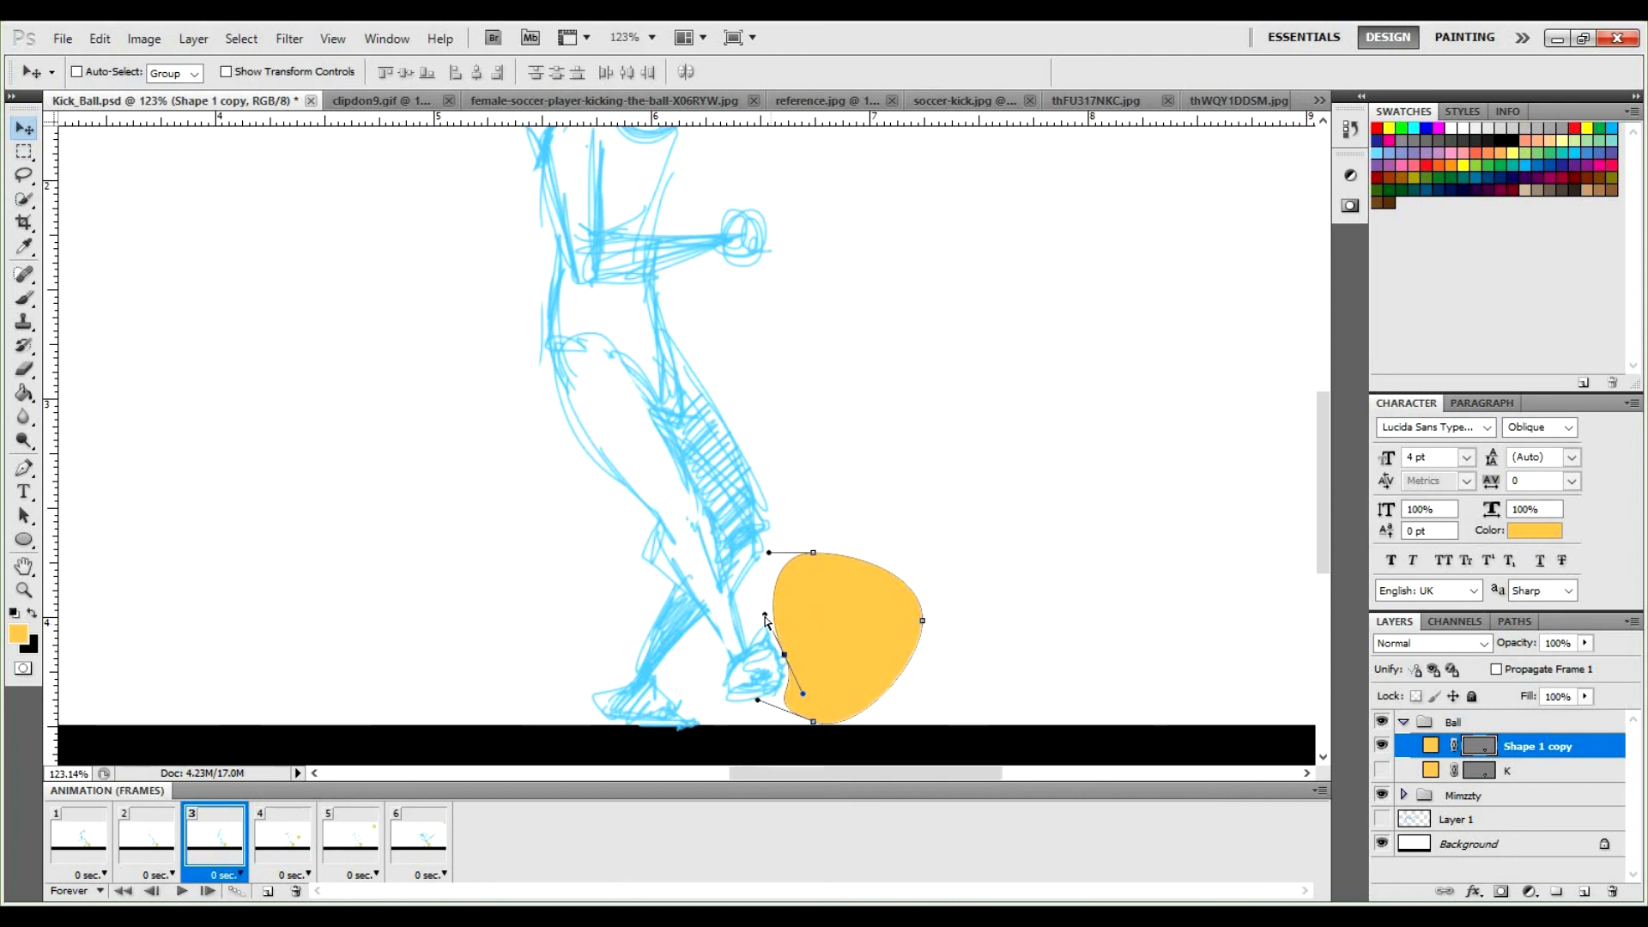
{"action": "left_click_drag", "start_coordinate": [757, 616], "coordinate": [754, 617]}
{"action": "left_click_drag", "start_coordinate": [769, 552], "coordinate": [750, 566]}
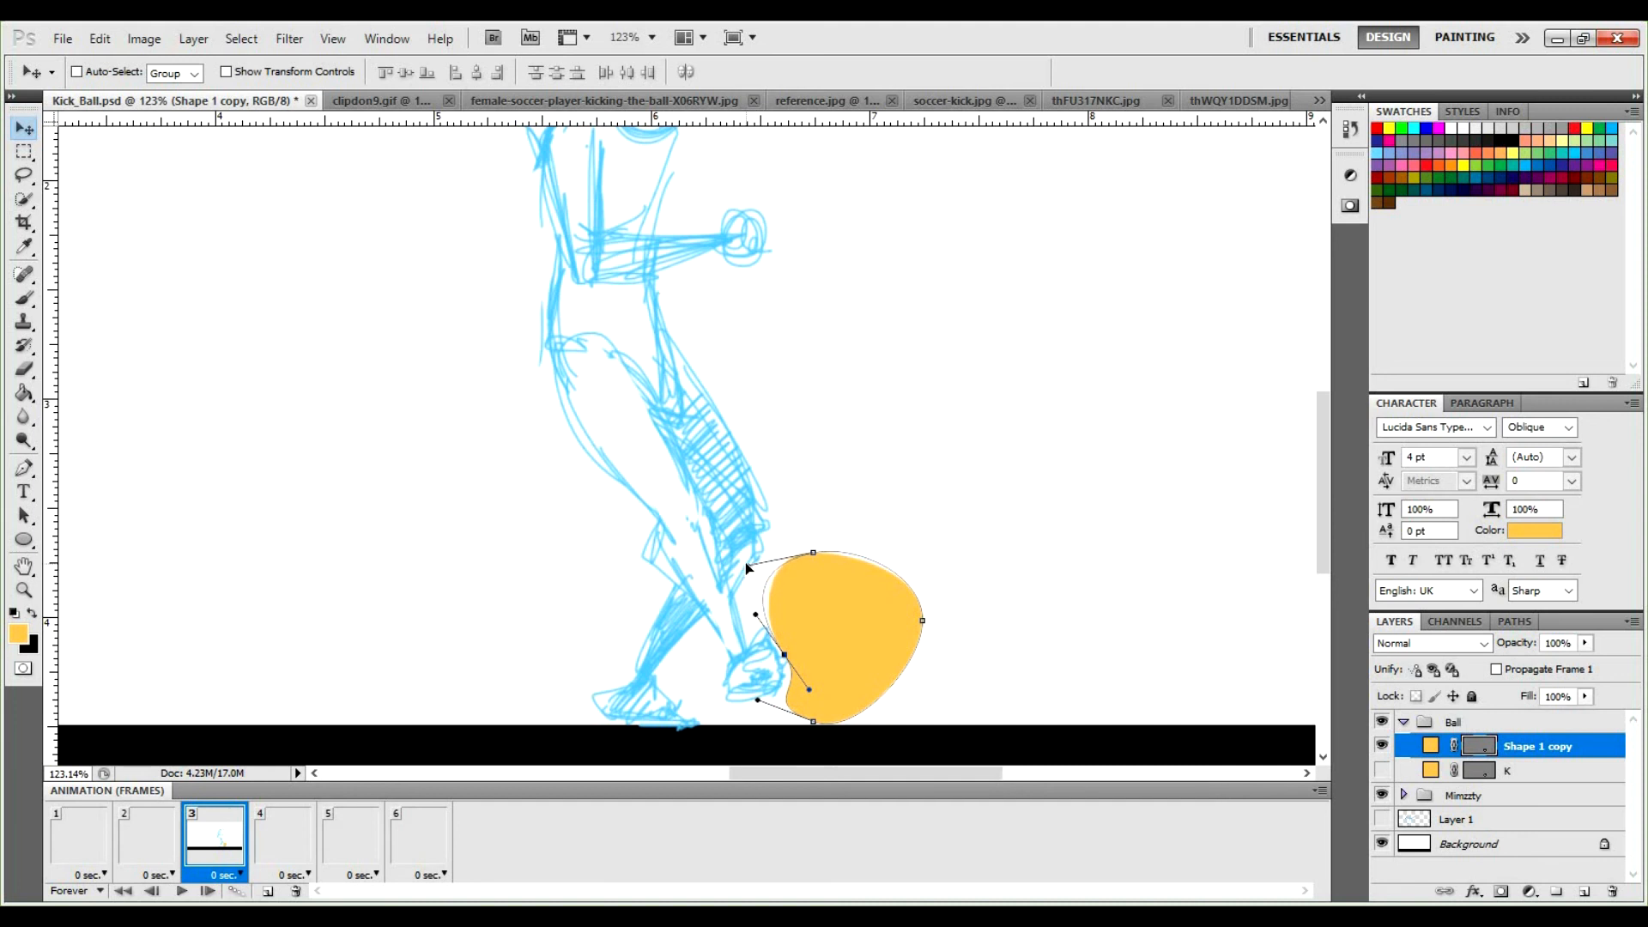
{"action": "left_click", "coordinate": [923, 621]}
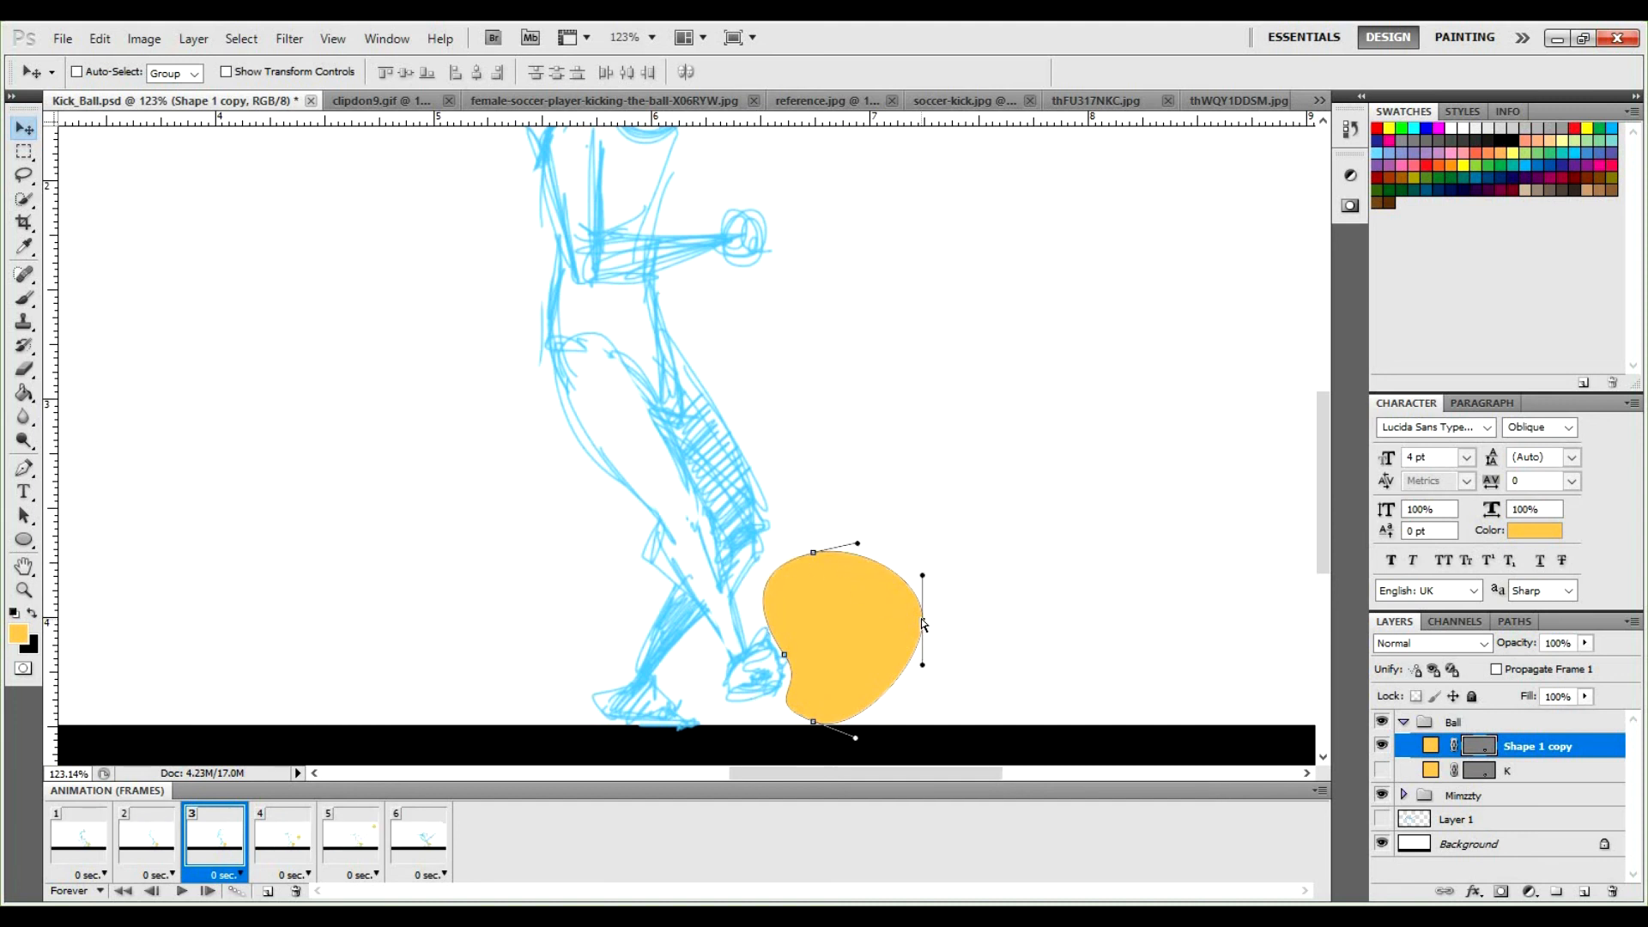
{"action": "left_click_drag", "start_coordinate": [920, 623], "coordinate": [914, 622]}
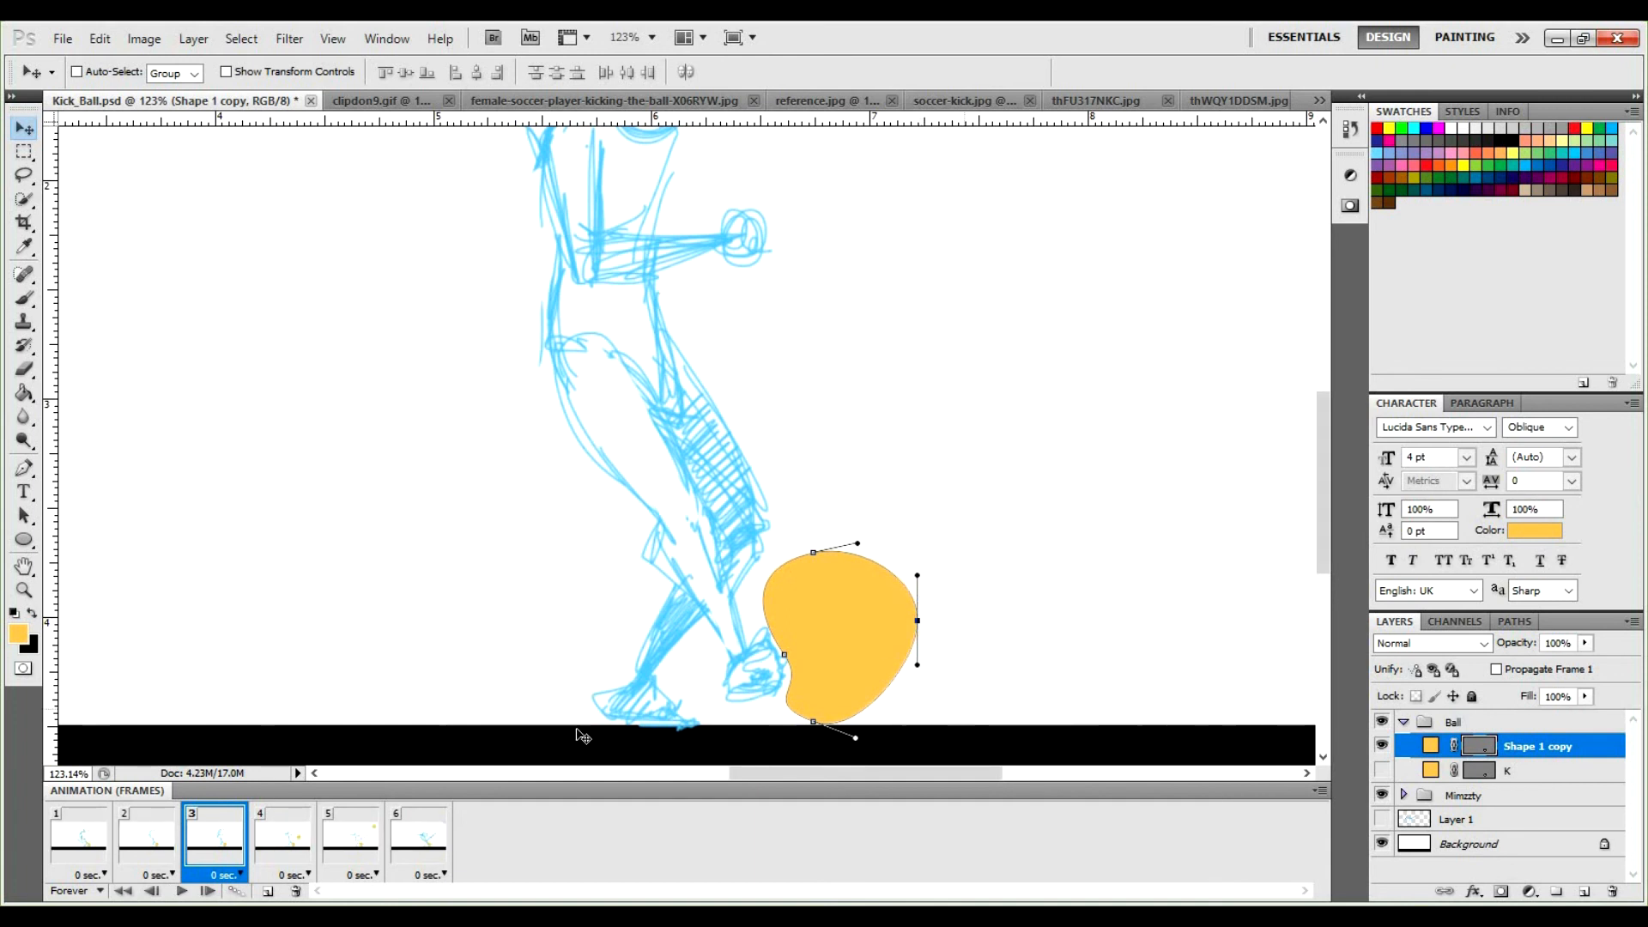
Hide the Shape 1 copy ball in frames 4 to 6 and compare frames 3 and 4.
{"action": "left_click", "coordinate": [282, 832]}
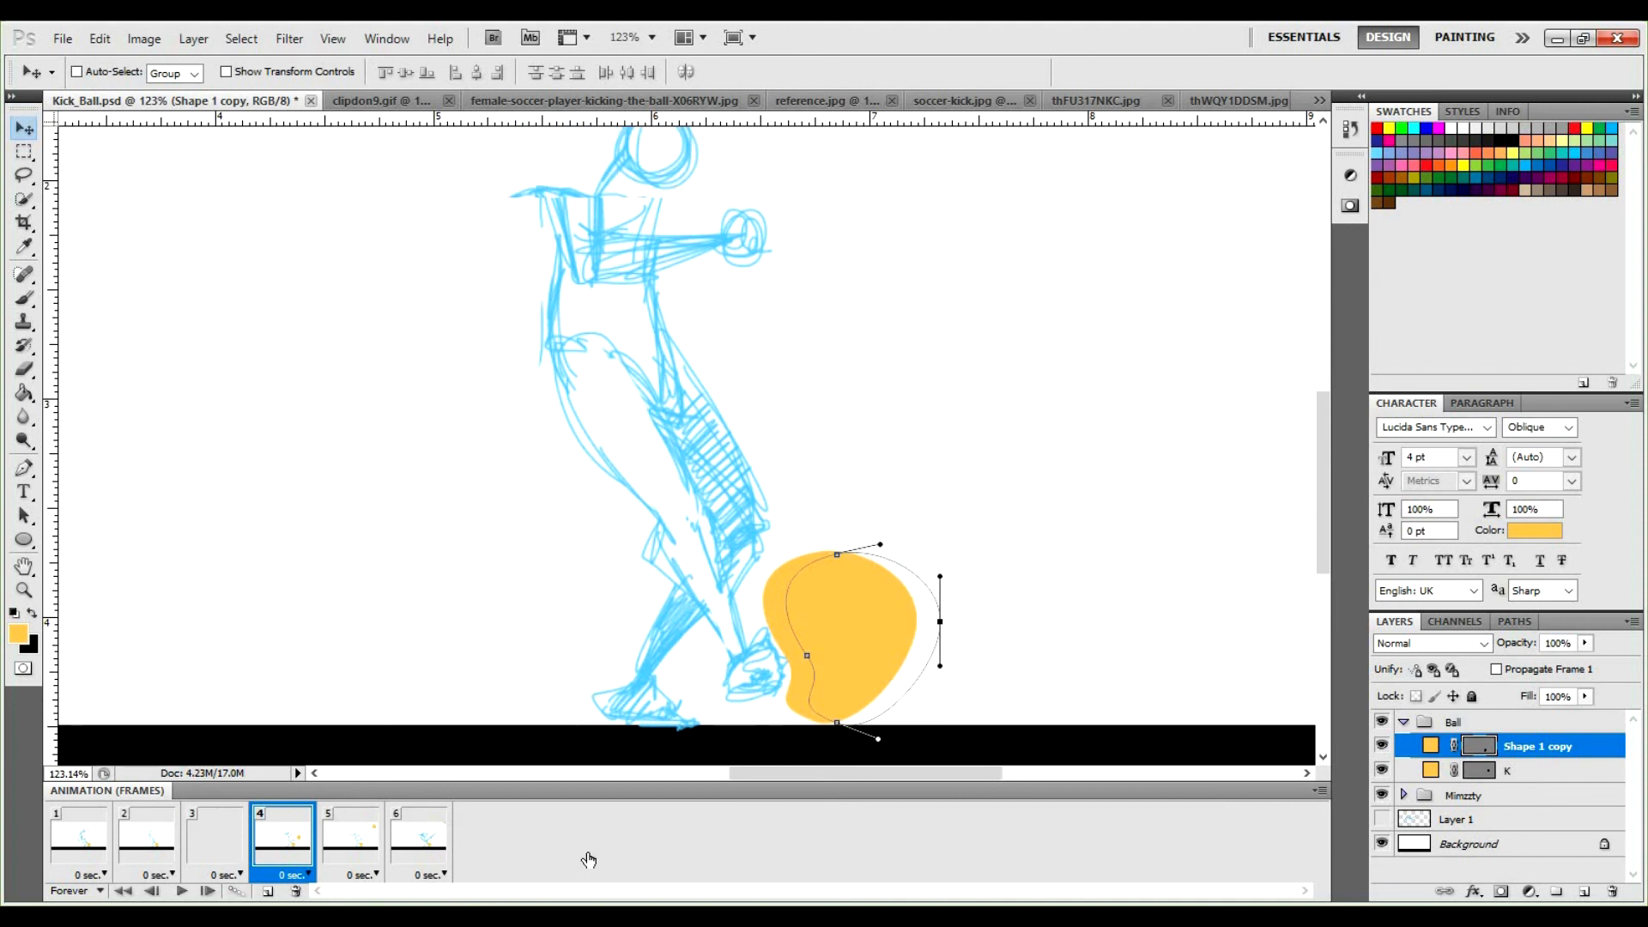
{"action": "left_click", "coordinate": [420, 845], "text": "shift"}
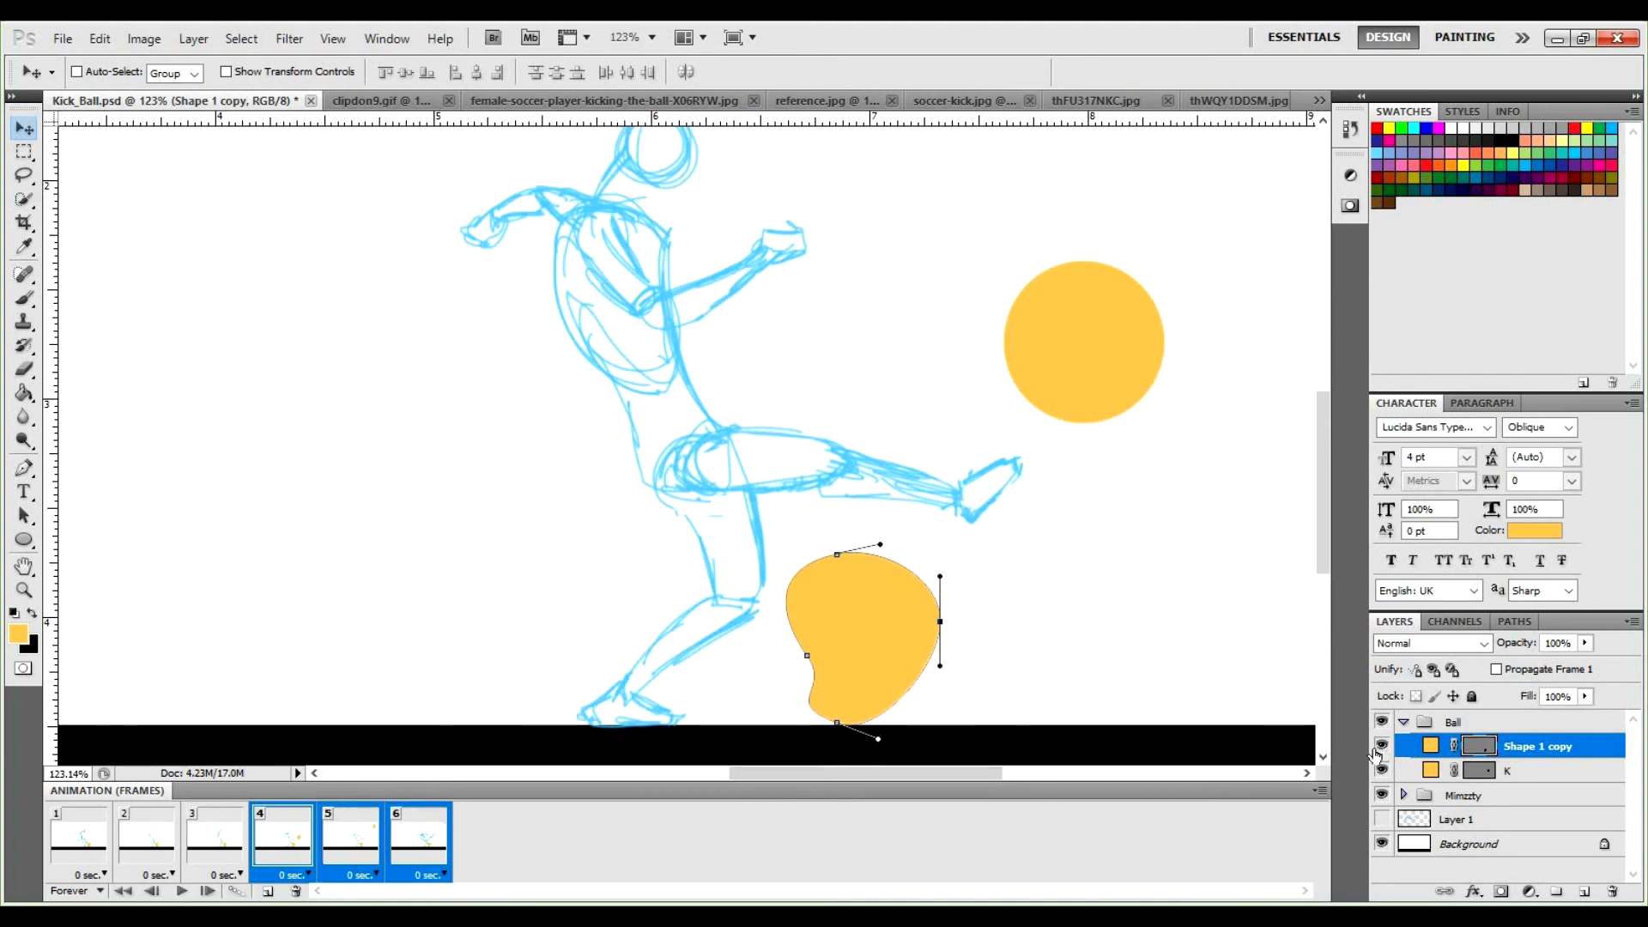
{"action": "left_click", "coordinate": [1382, 745]}
{"action": "left_click", "coordinate": [215, 837]}
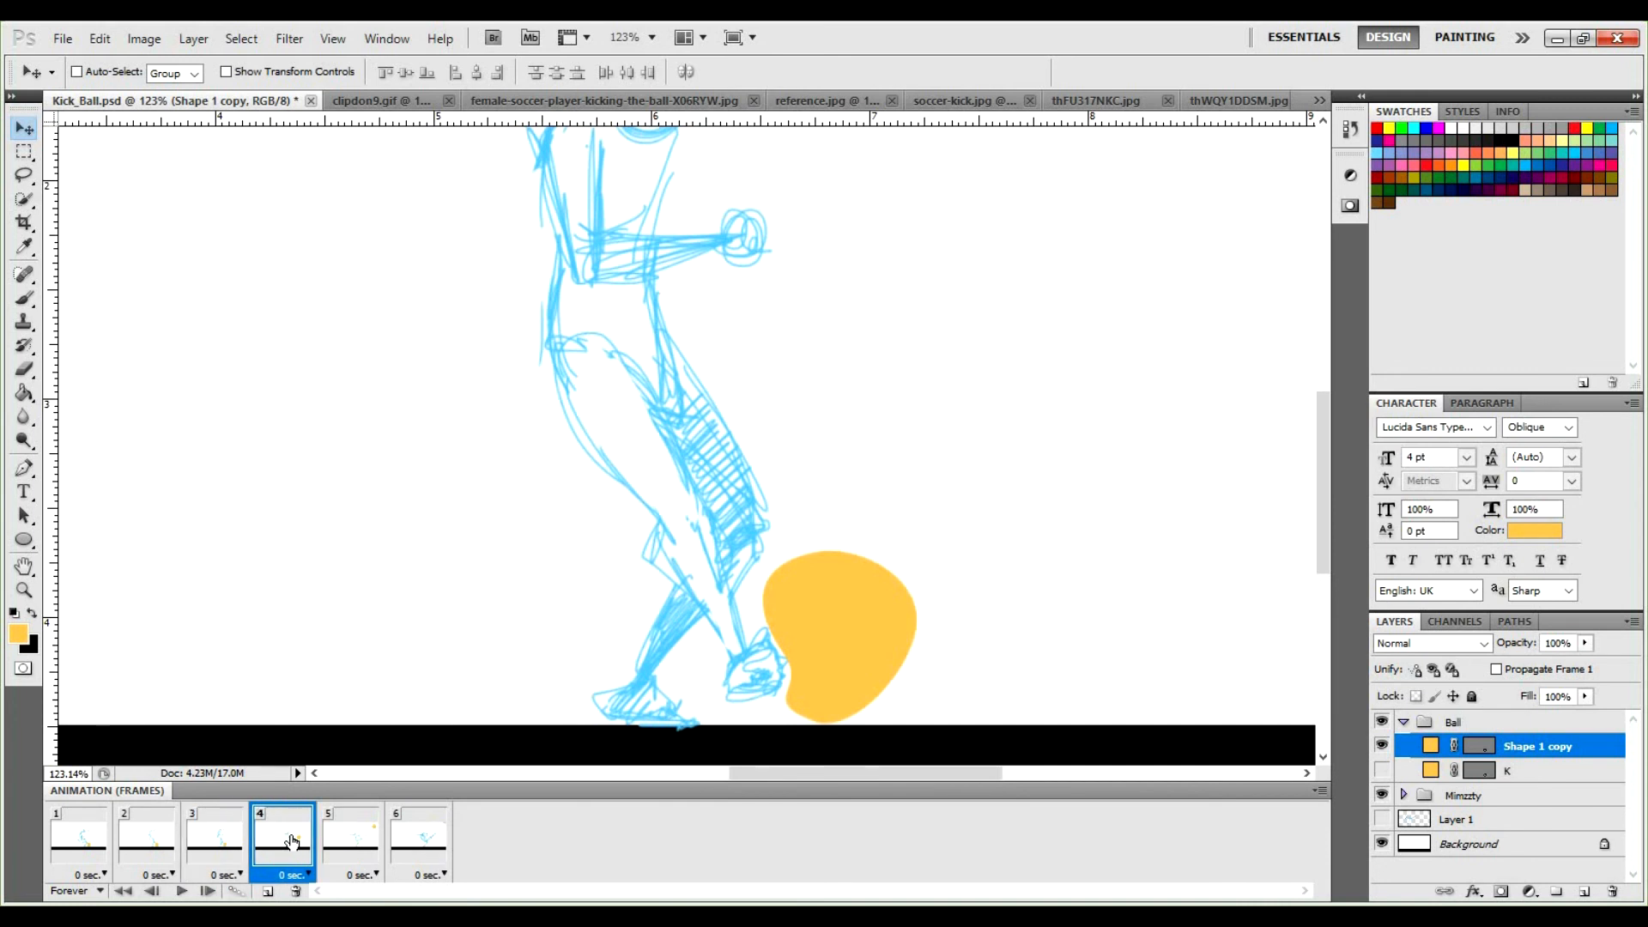
{"action": "left_click", "coordinate": [293, 841]}
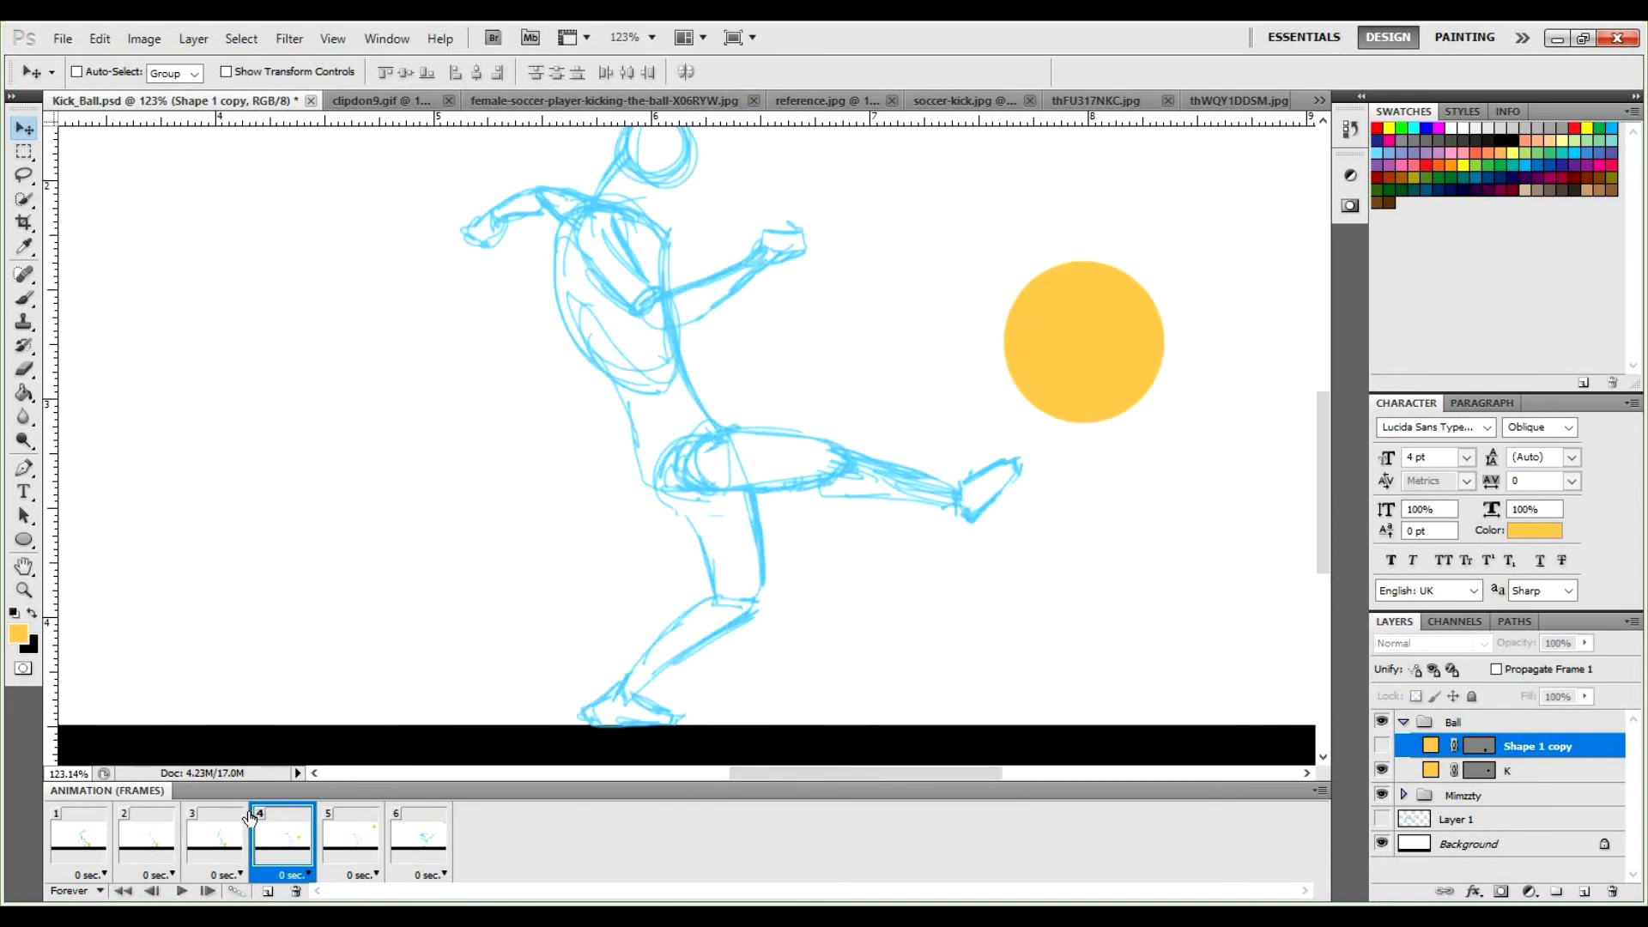
{"action": "left_click", "coordinate": [222, 836]}
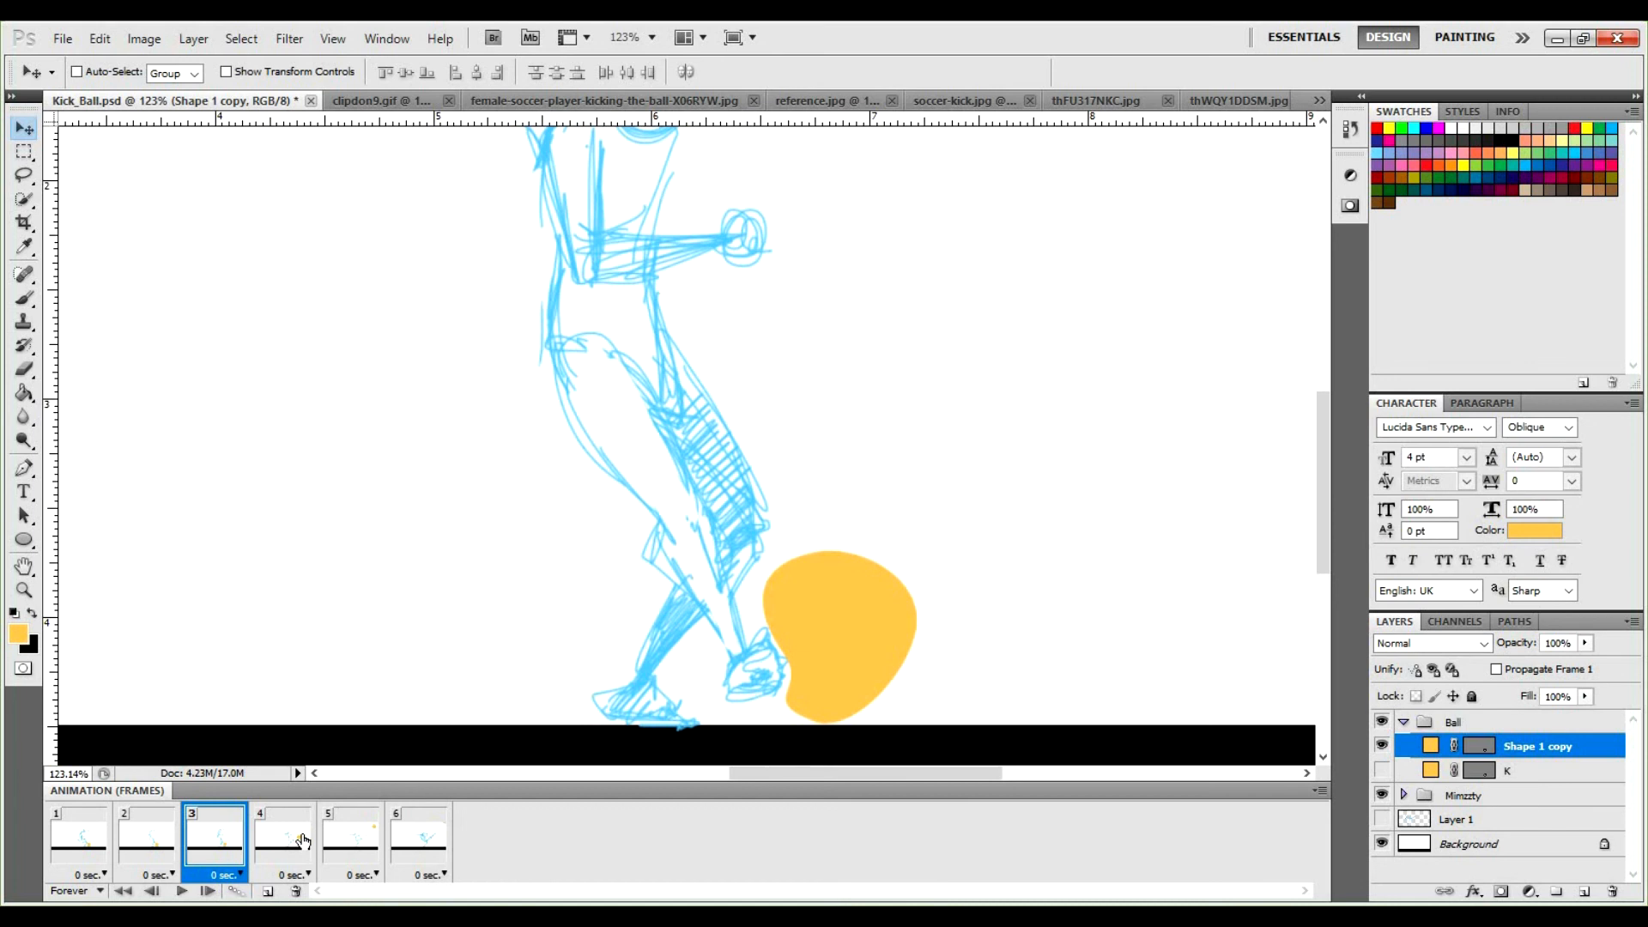
In frame 4, duplicate the K layer and place K copy above Shape 1 copy in the Ball group.
{"action": "left_click", "coordinate": [302, 839]}
{"action": "left_click", "coordinate": [1475, 771]}
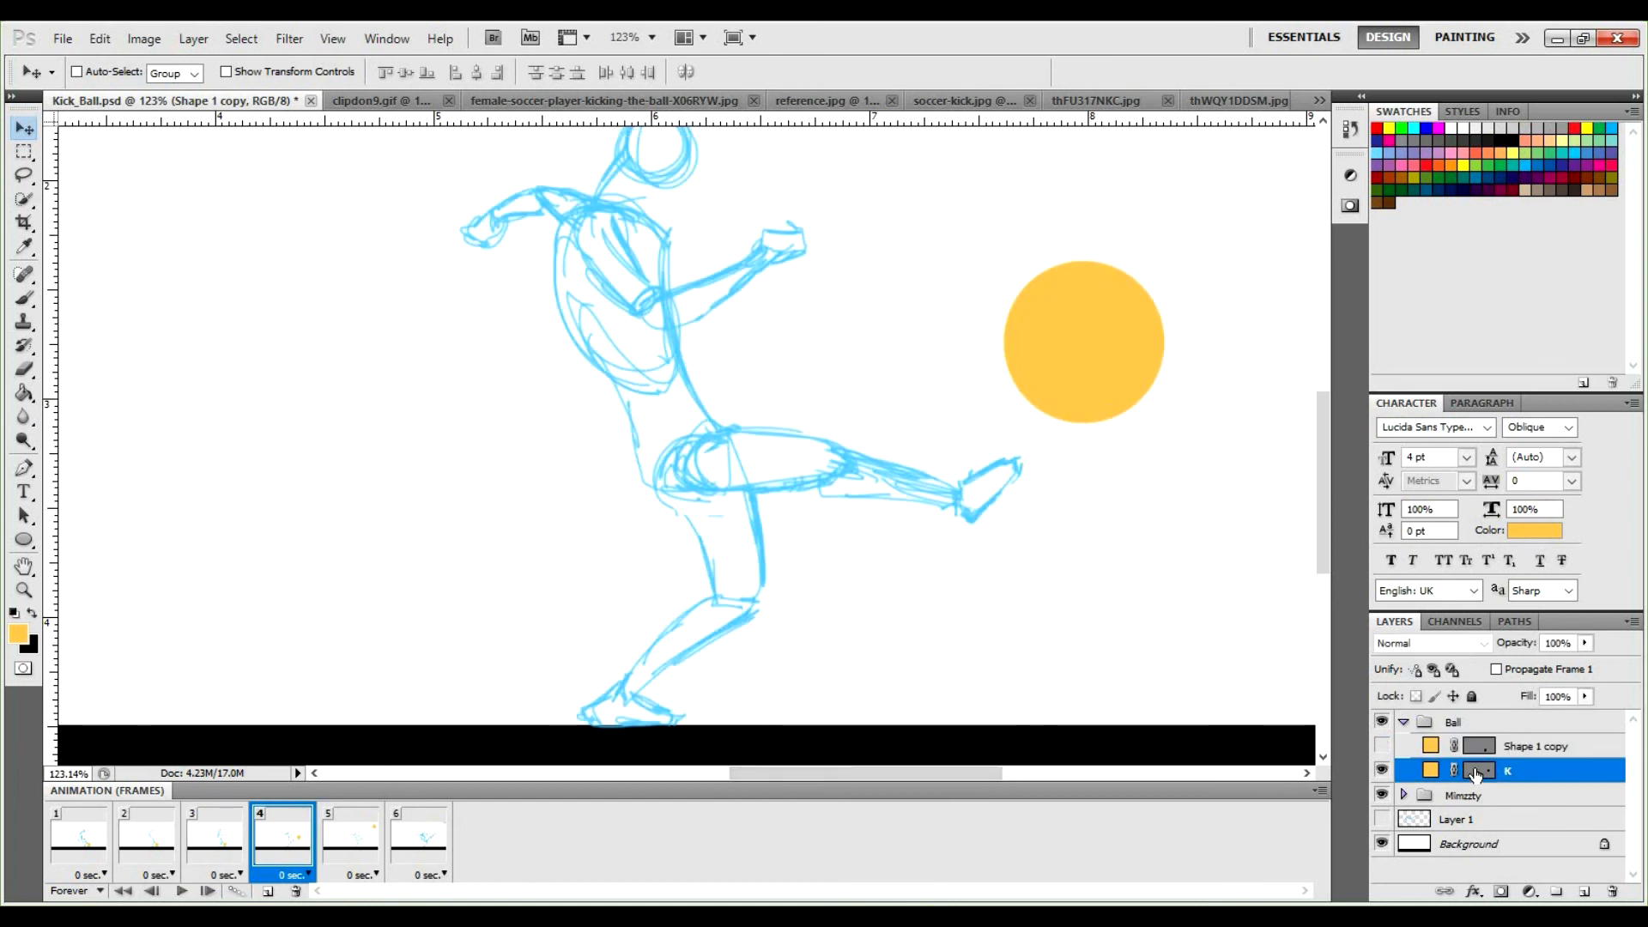
{"action": "right_click", "coordinate": [1548, 767]}
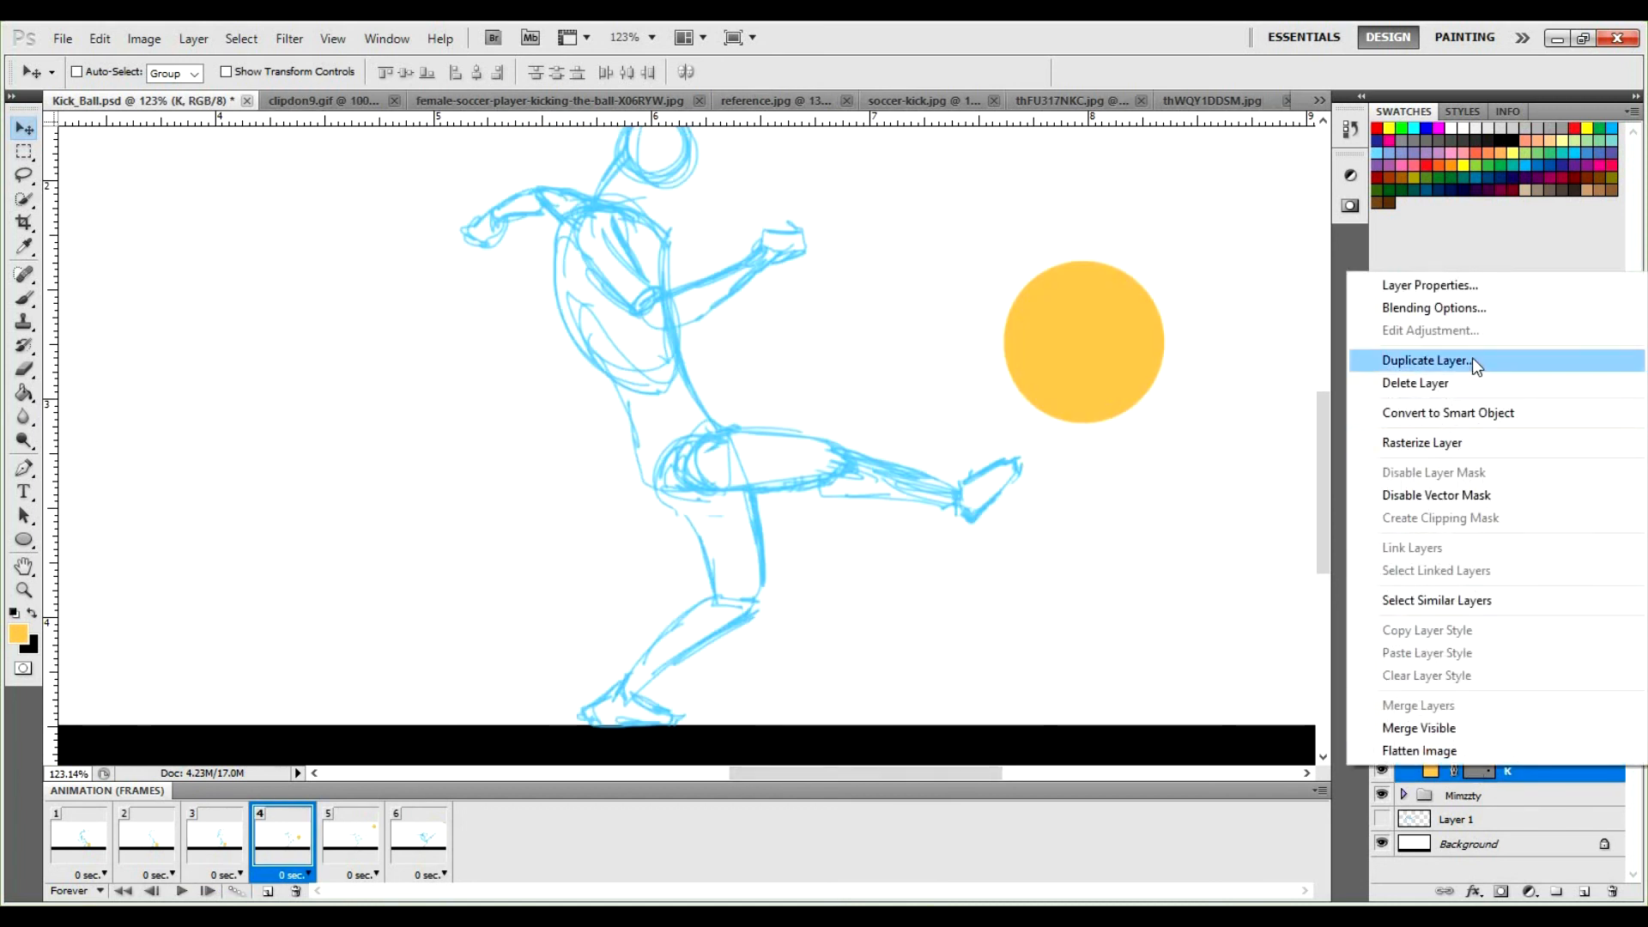
{"action": "left_click", "coordinate": [1424, 360]}
{"action": "left_click", "coordinate": [992, 292]}
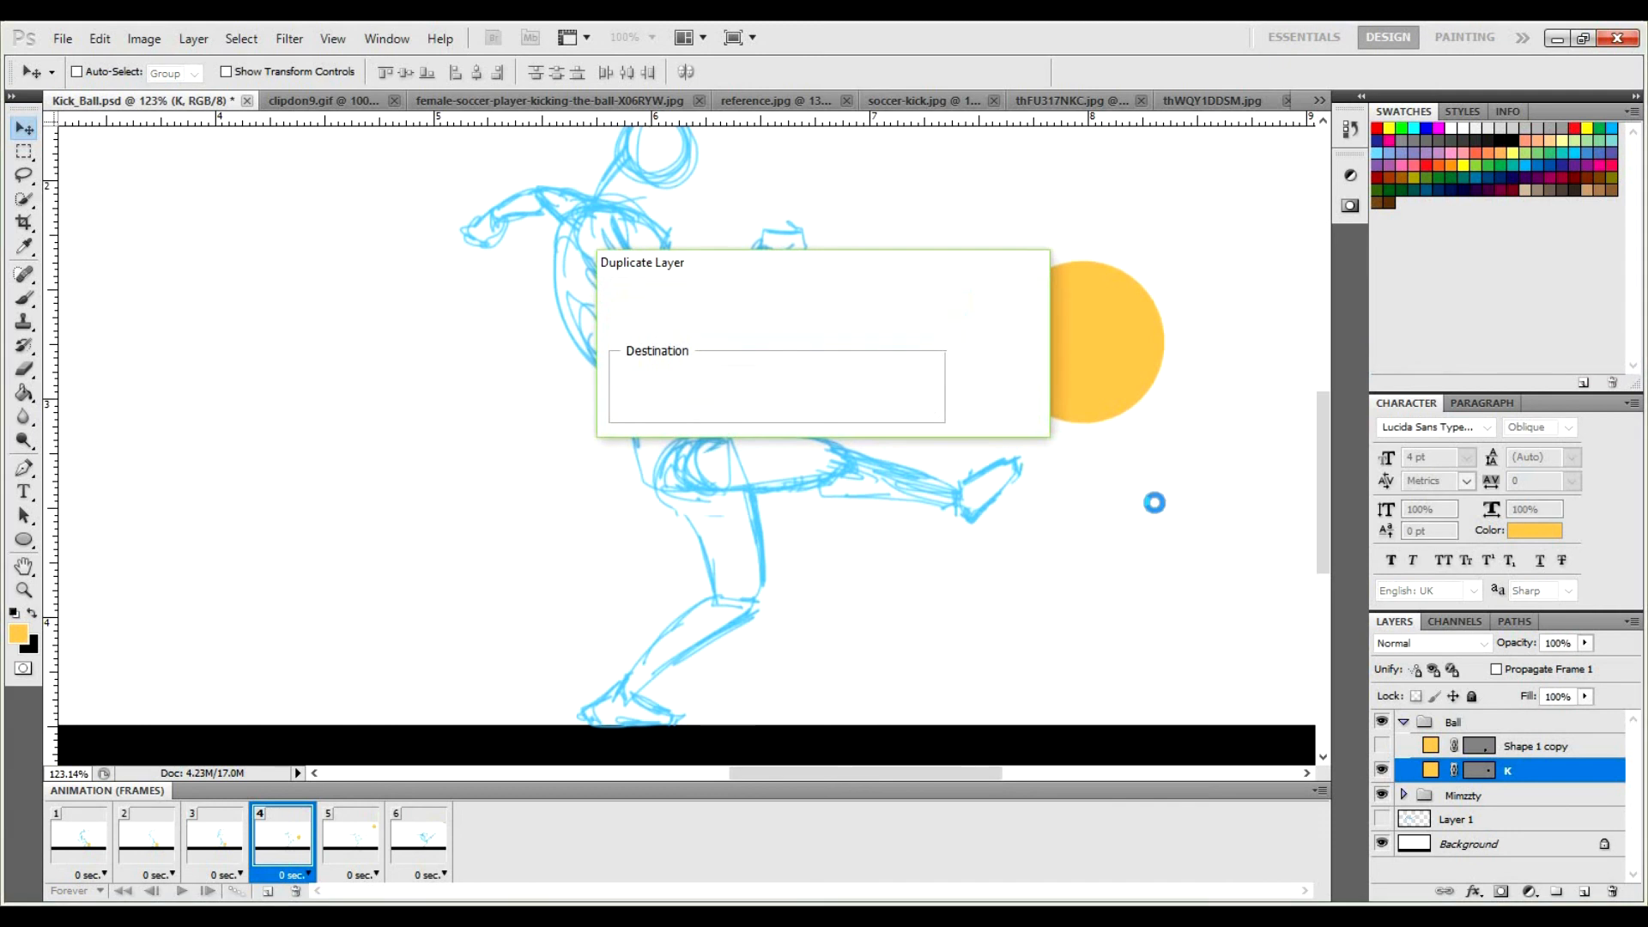
{"action": "left_click_drag", "start_coordinate": [1524, 771], "coordinate": [1528, 745]}
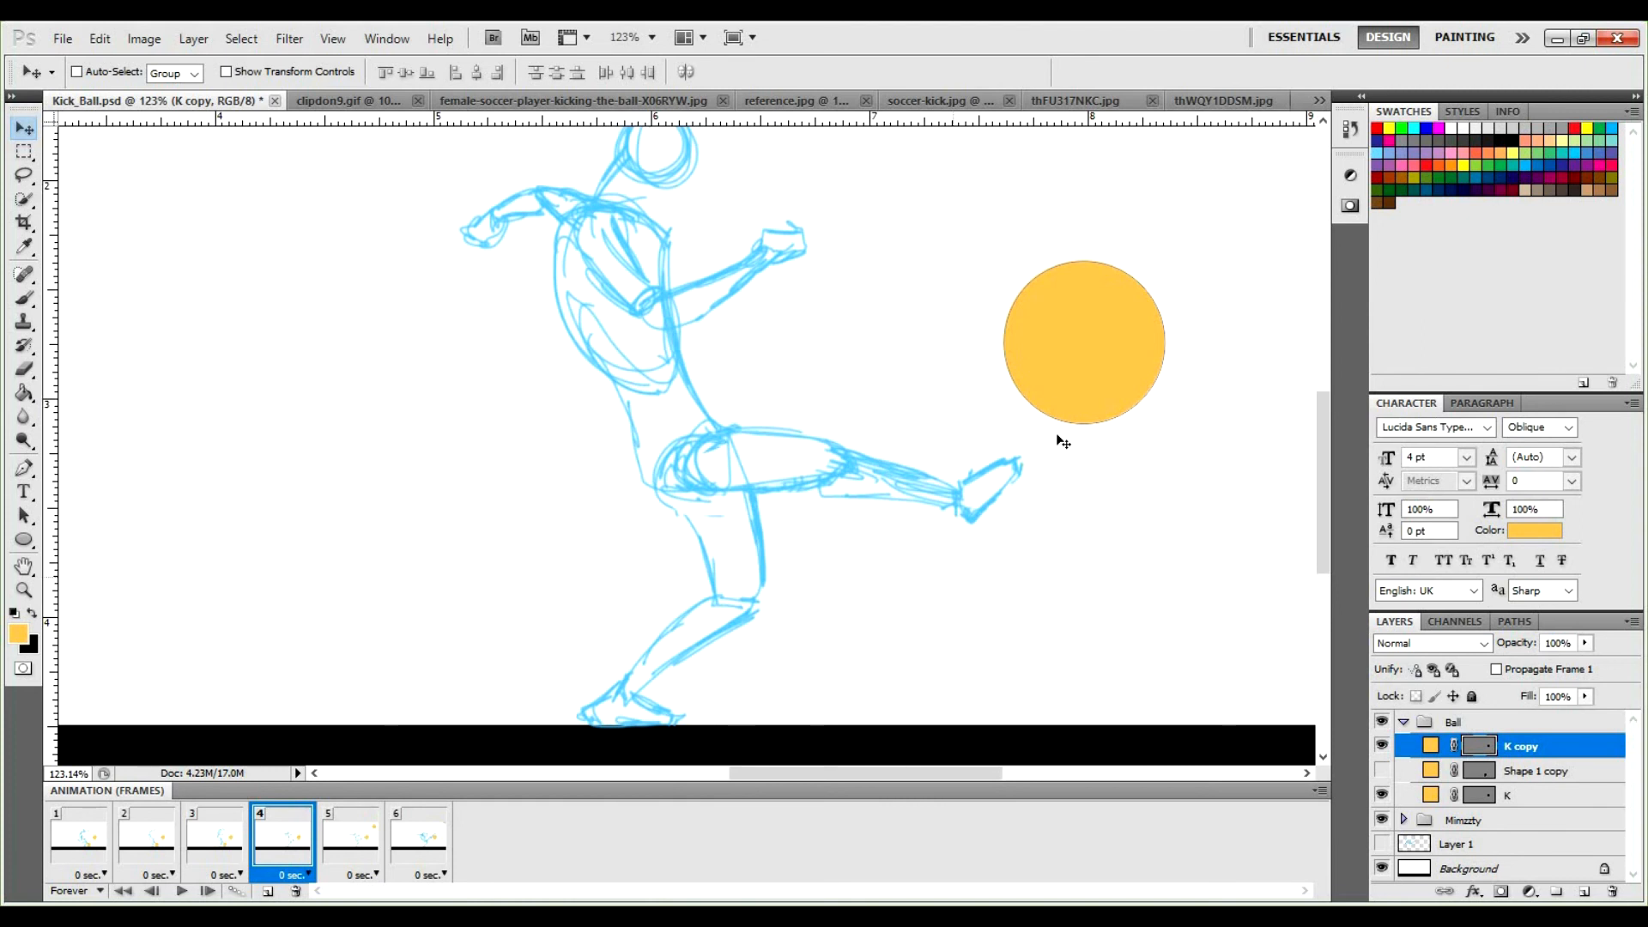
Stretch K copy's path by pulling its bottom anchor to the toes, lowering both side anchors, and shifting the top anchor away from the figure.
{"action": "left_click", "coordinate": [1028, 411]}
{"action": "left_click_drag", "start_coordinate": [1085, 424], "coordinate": [1040, 468]}
{"action": "left_click_drag", "start_coordinate": [1004, 344], "coordinate": [1003, 393]}
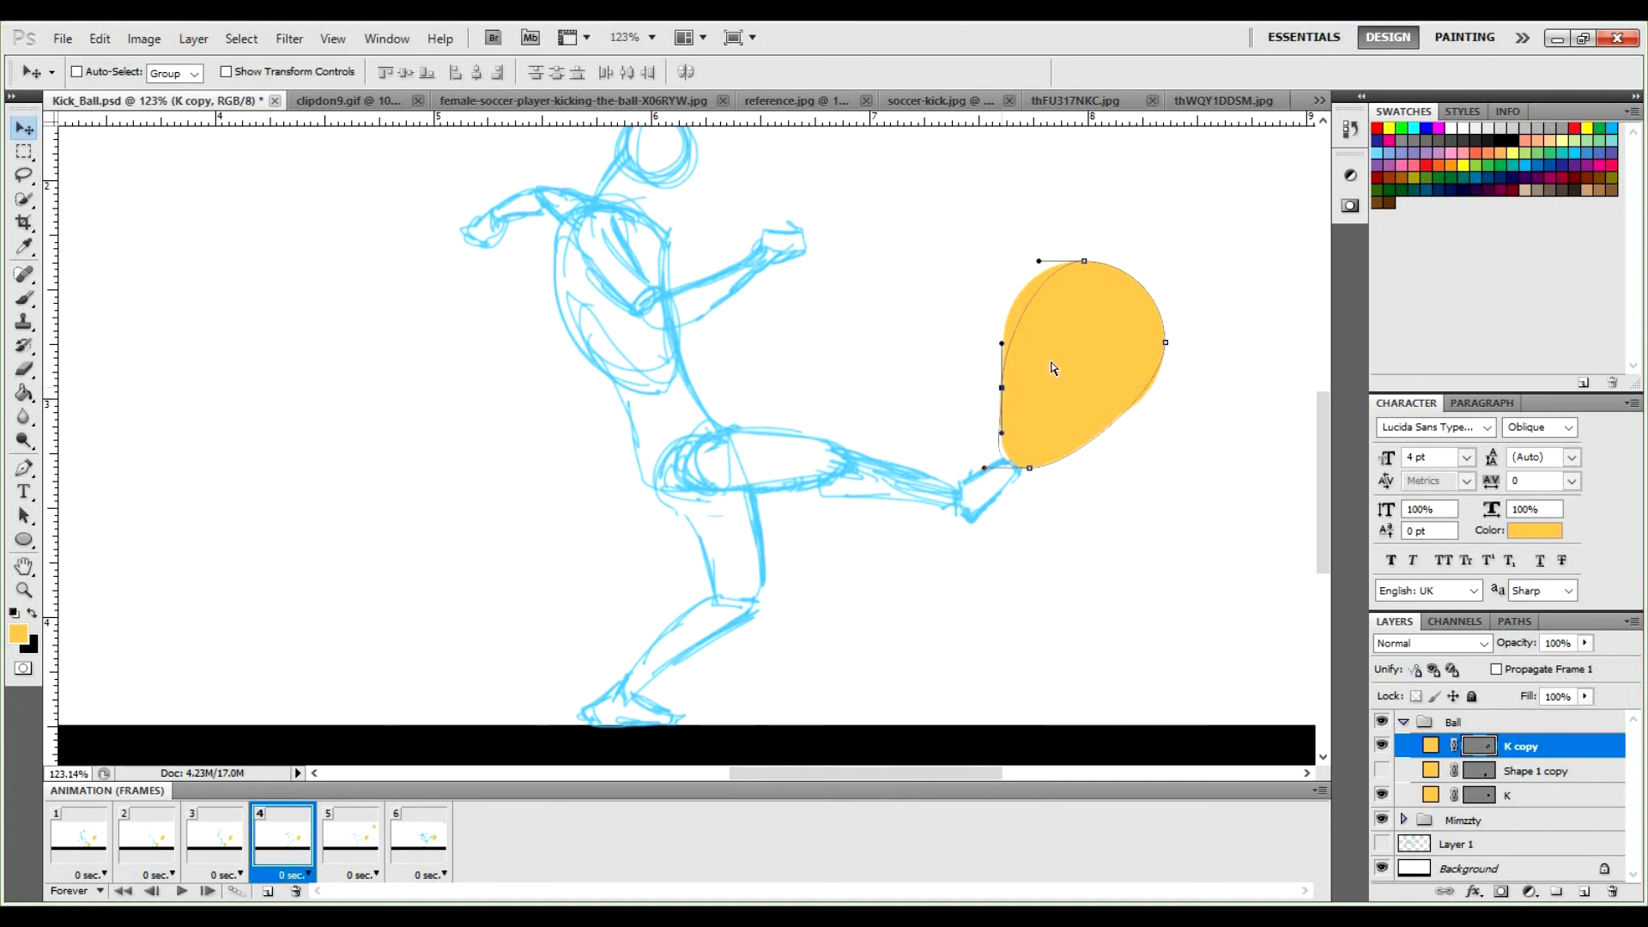
{"action": "left_click_drag", "start_coordinate": [1165, 344], "coordinate": [1150, 375]}
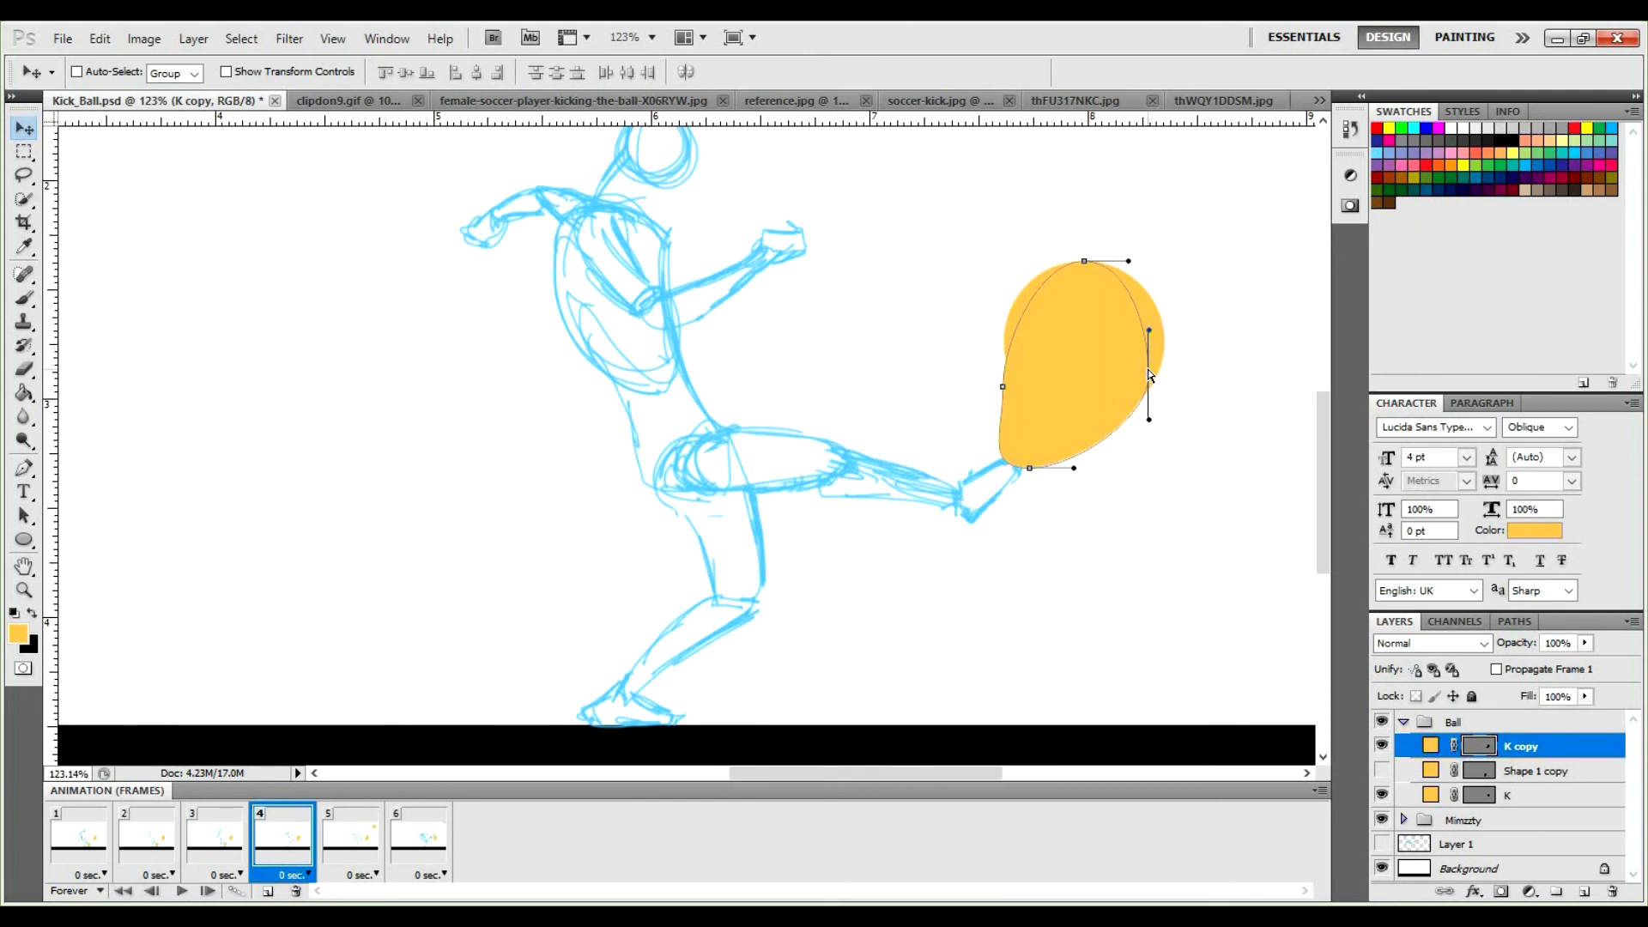
{"action": "left_click_drag", "start_coordinate": [1084, 262], "coordinate": [1124, 259]}
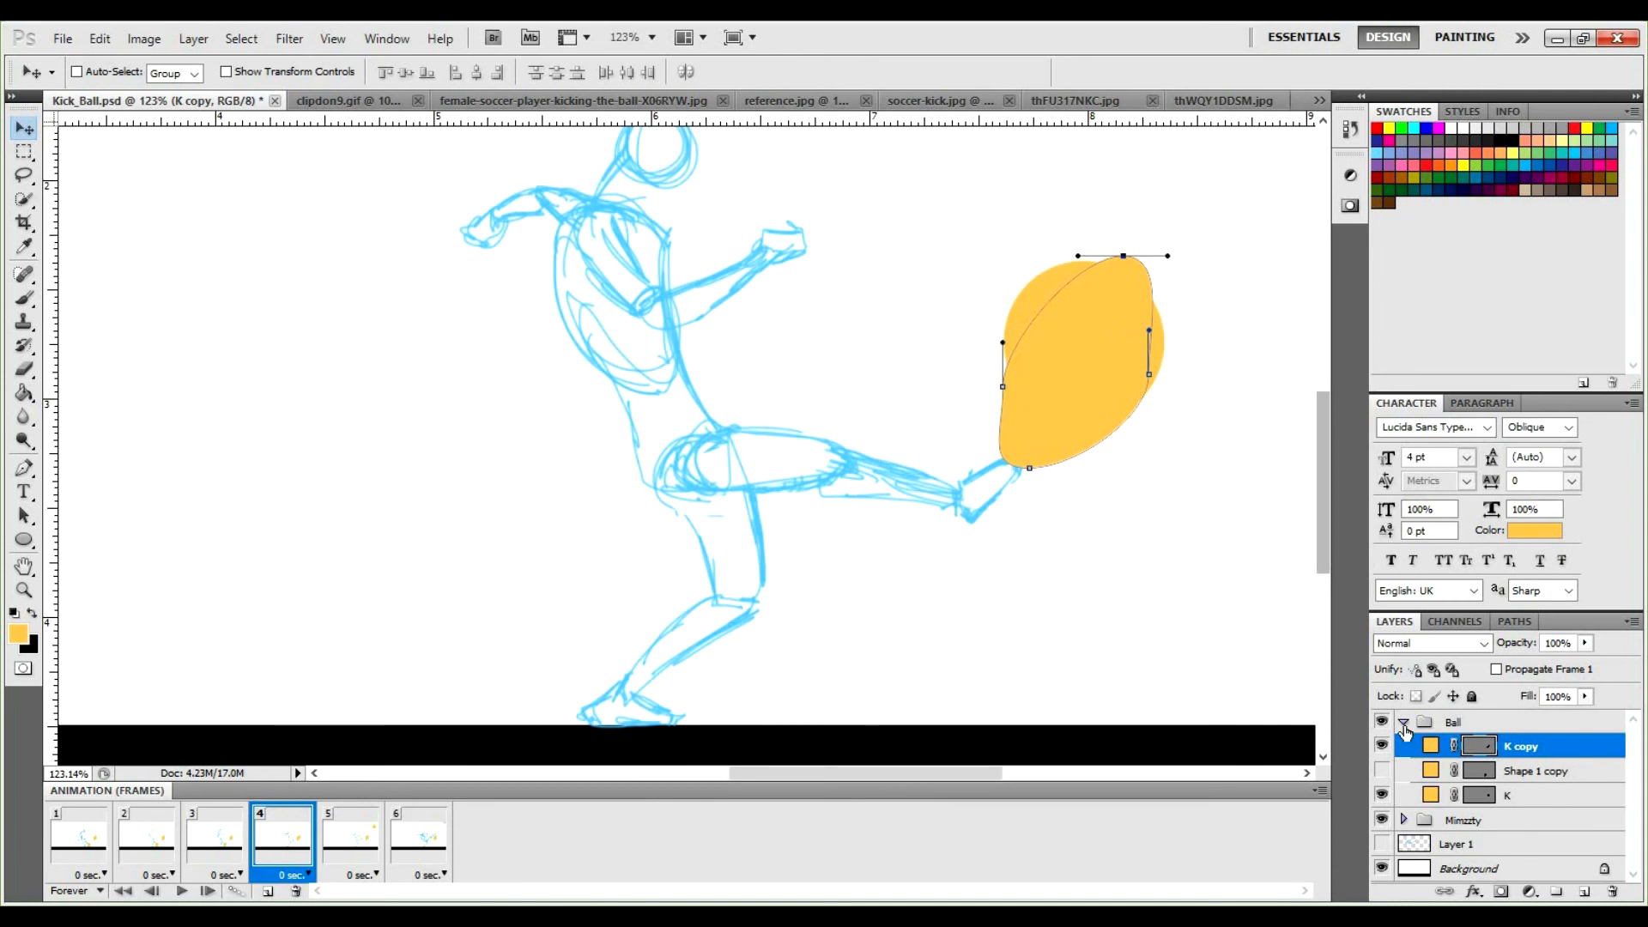
Hide the K ball in frame 4 and refine K copy's stretch by shifting both side anchors and raising the bottom anchor to just above the toes.
{"action": "left_click", "coordinate": [1382, 795]}
{"action": "left_click", "coordinate": [1381, 770]}
{"action": "left_click_drag", "start_coordinate": [1004, 372], "coordinate": [1006, 346]}
{"action": "left_click_drag", "start_coordinate": [1150, 377], "coordinate": [1126, 438]}
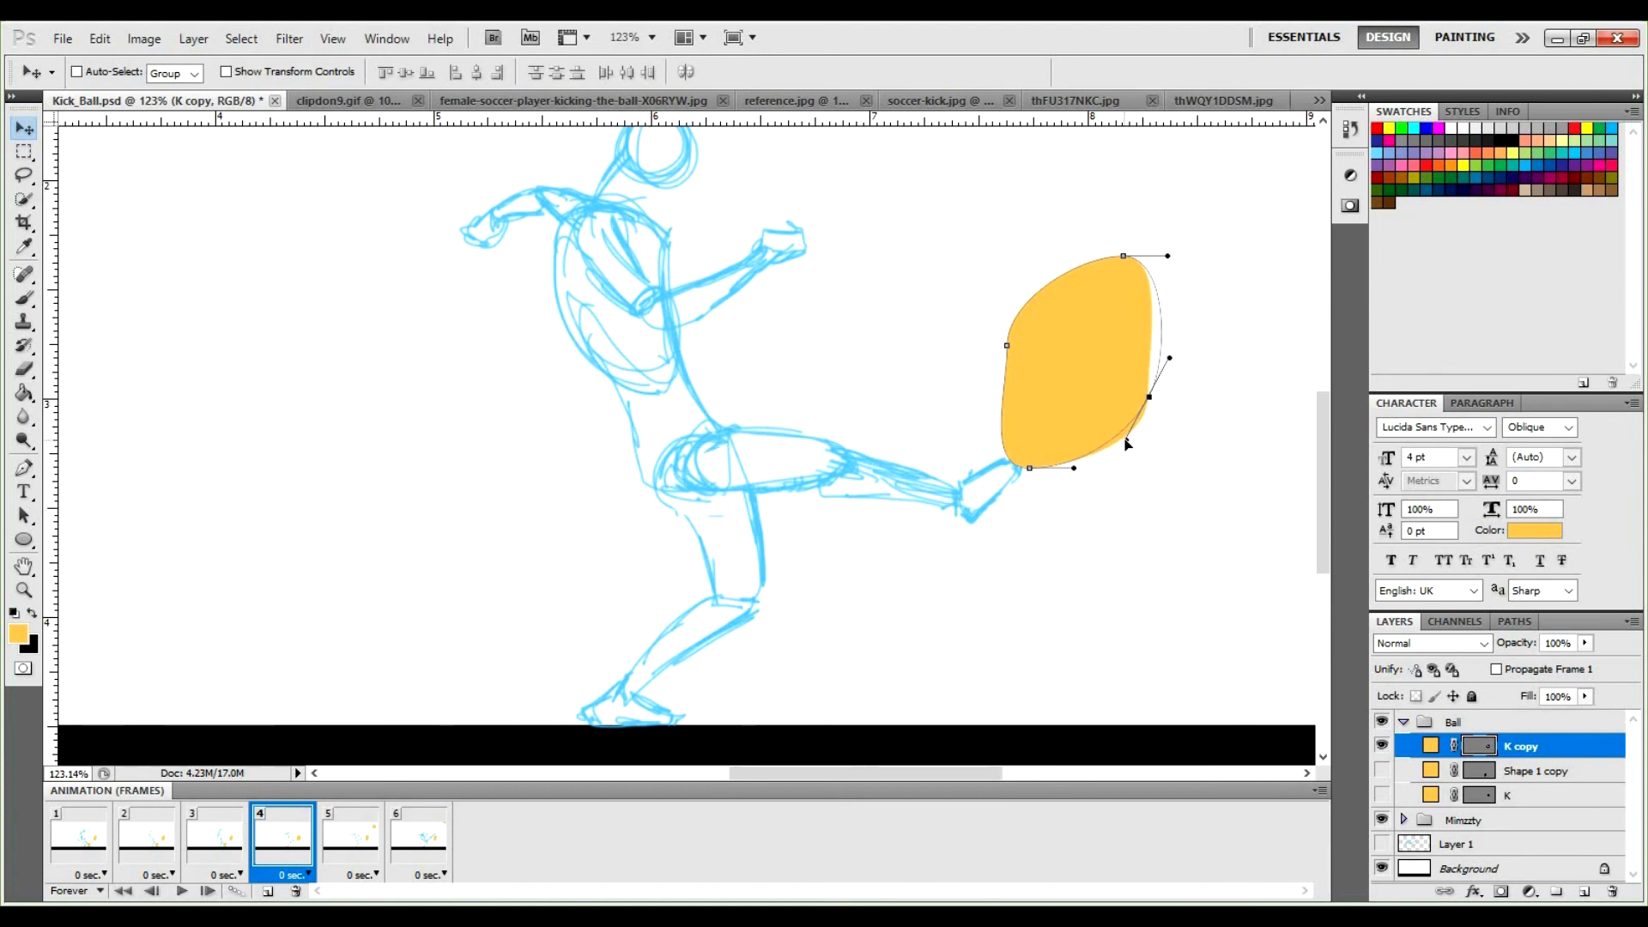
{"action": "left_click", "coordinate": [1007, 348]}
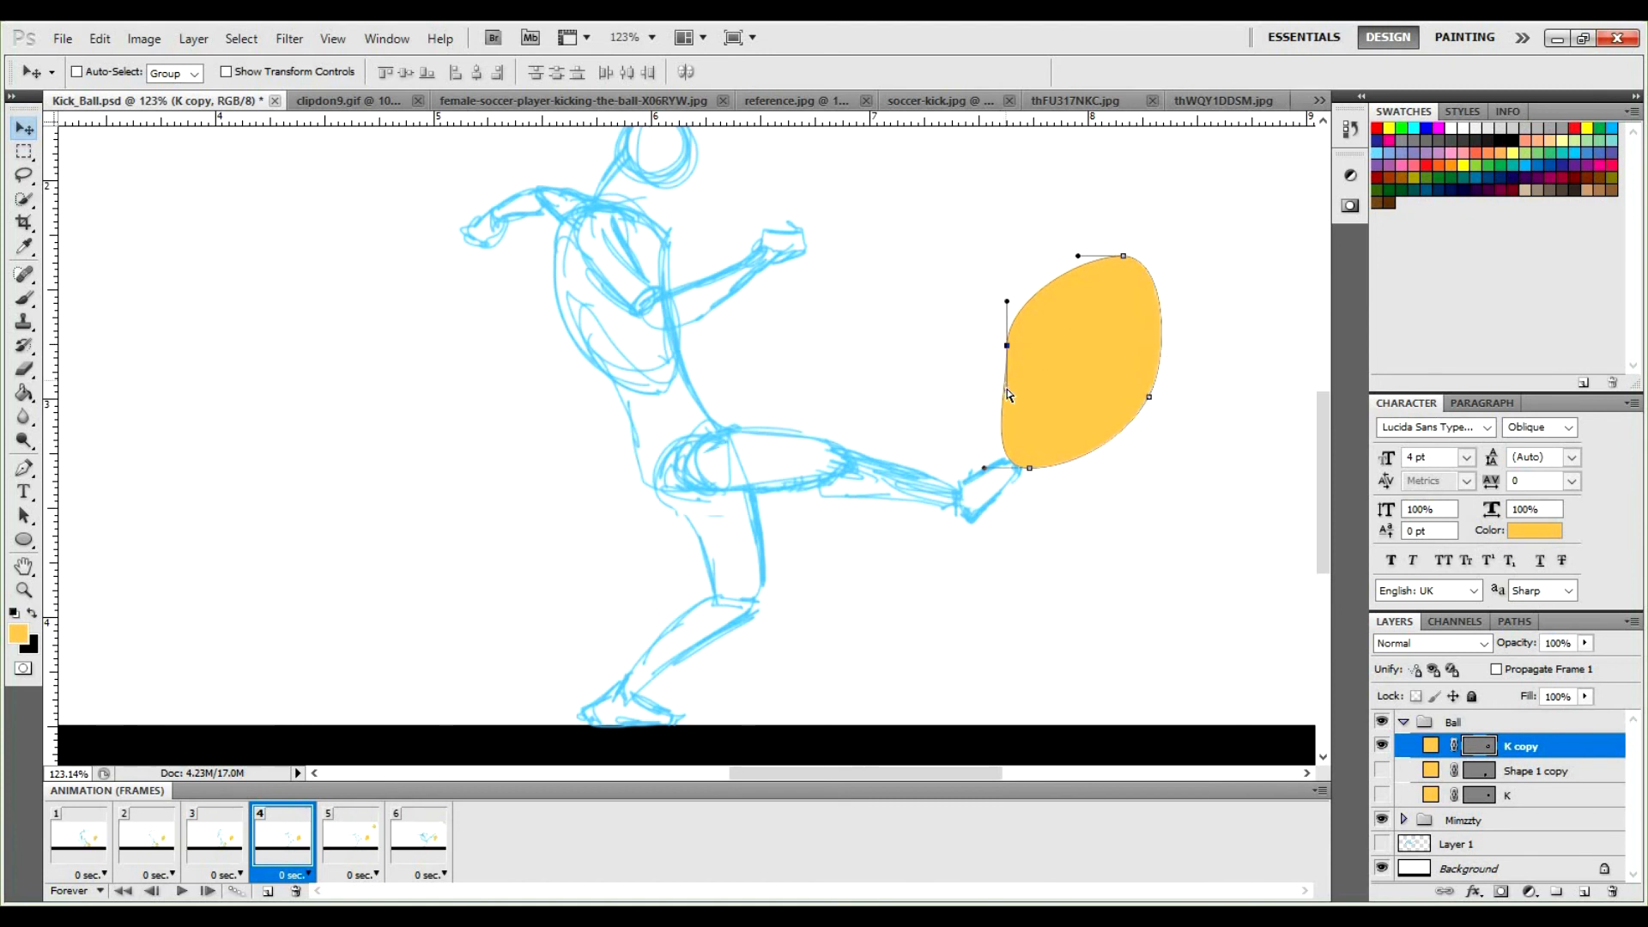
{"action": "left_click_drag", "start_coordinate": [1006, 390], "coordinate": [1008, 331]}
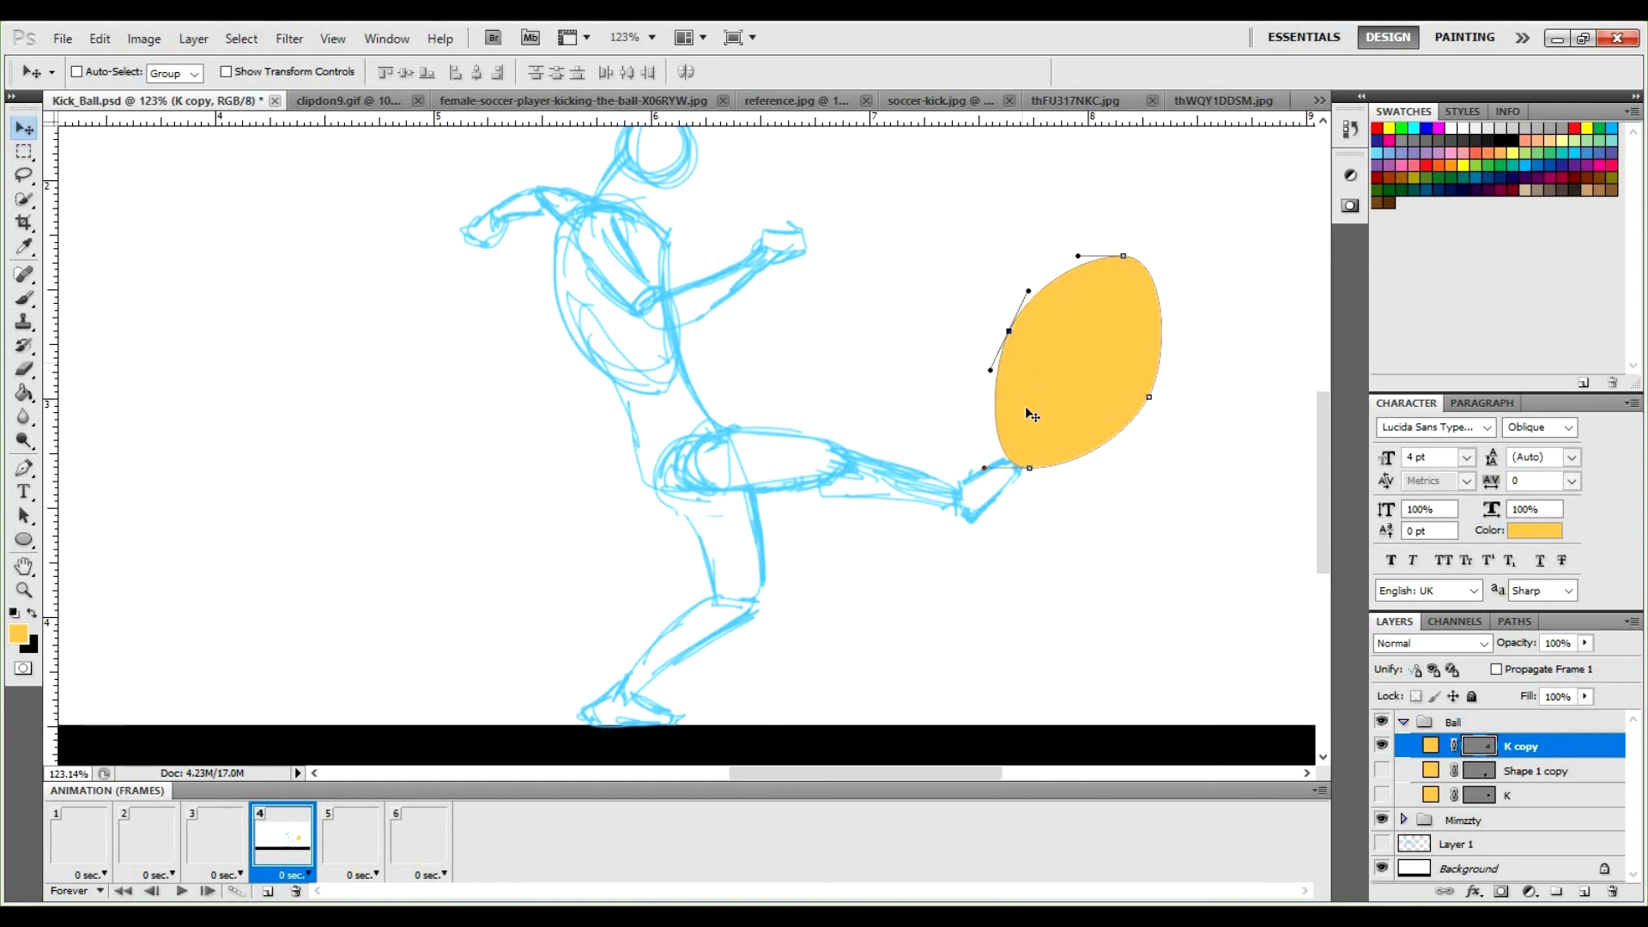
{"action": "left_click_drag", "start_coordinate": [1030, 473], "coordinate": [1023, 453]}
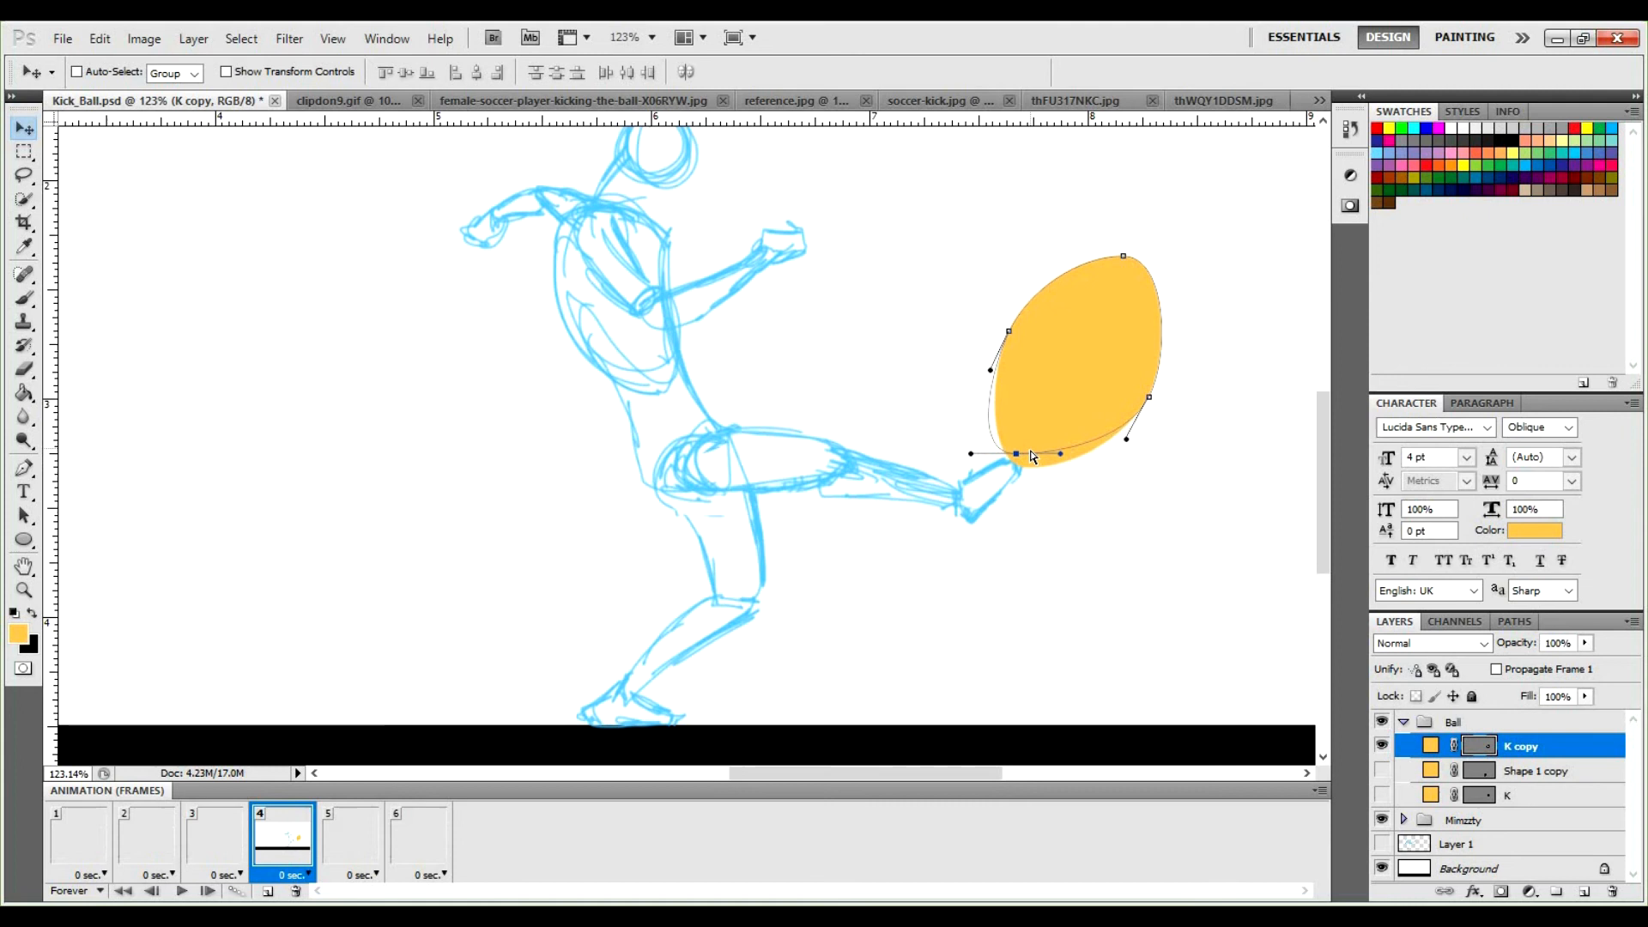
{"action": "left_click_drag", "start_coordinate": [1019, 463], "coordinate": [1025, 464]}
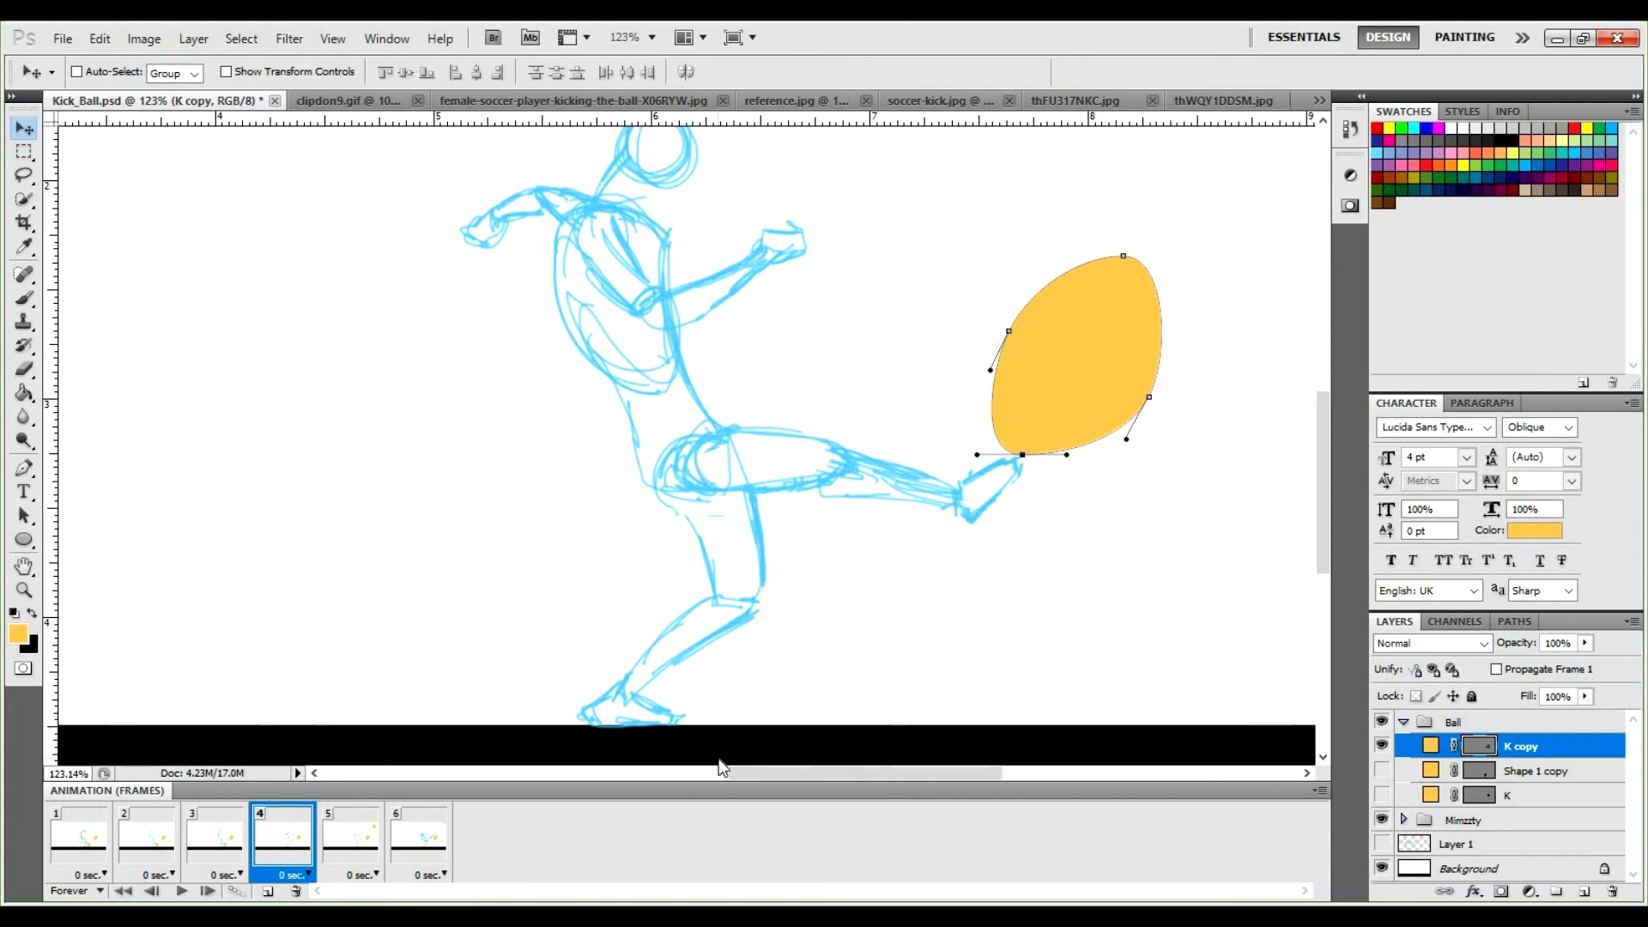
Hide the K copy ball across all six frames.
{"action": "left_click", "coordinate": [102, 849]}
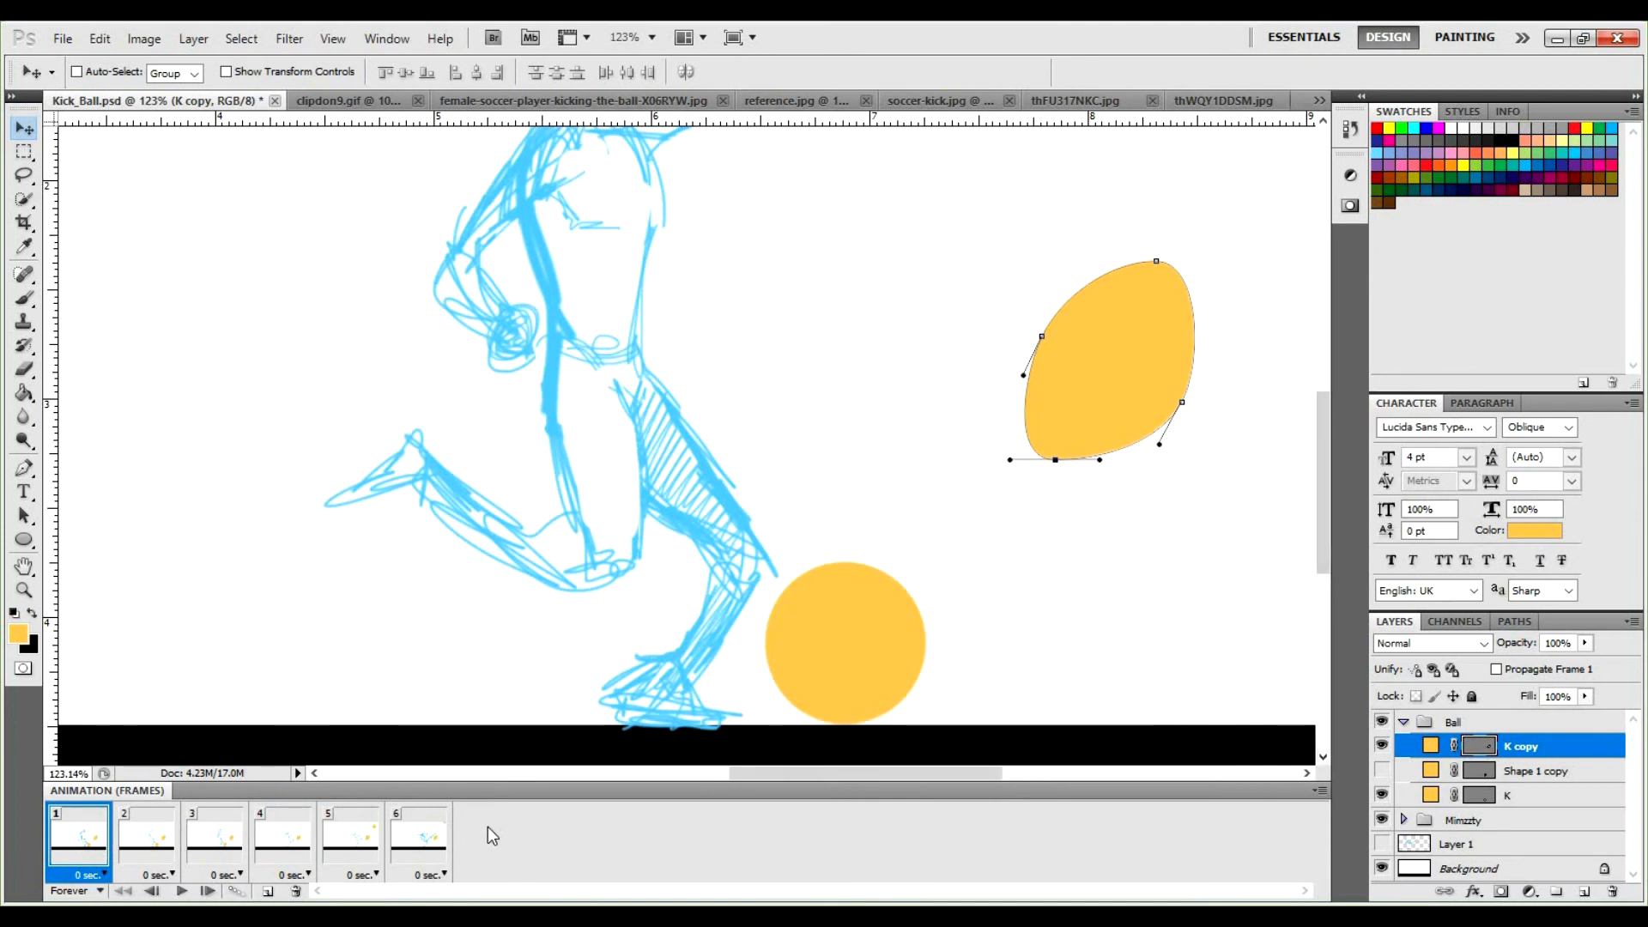
{"action": "left_click", "coordinate": [406, 848], "text": "shift"}
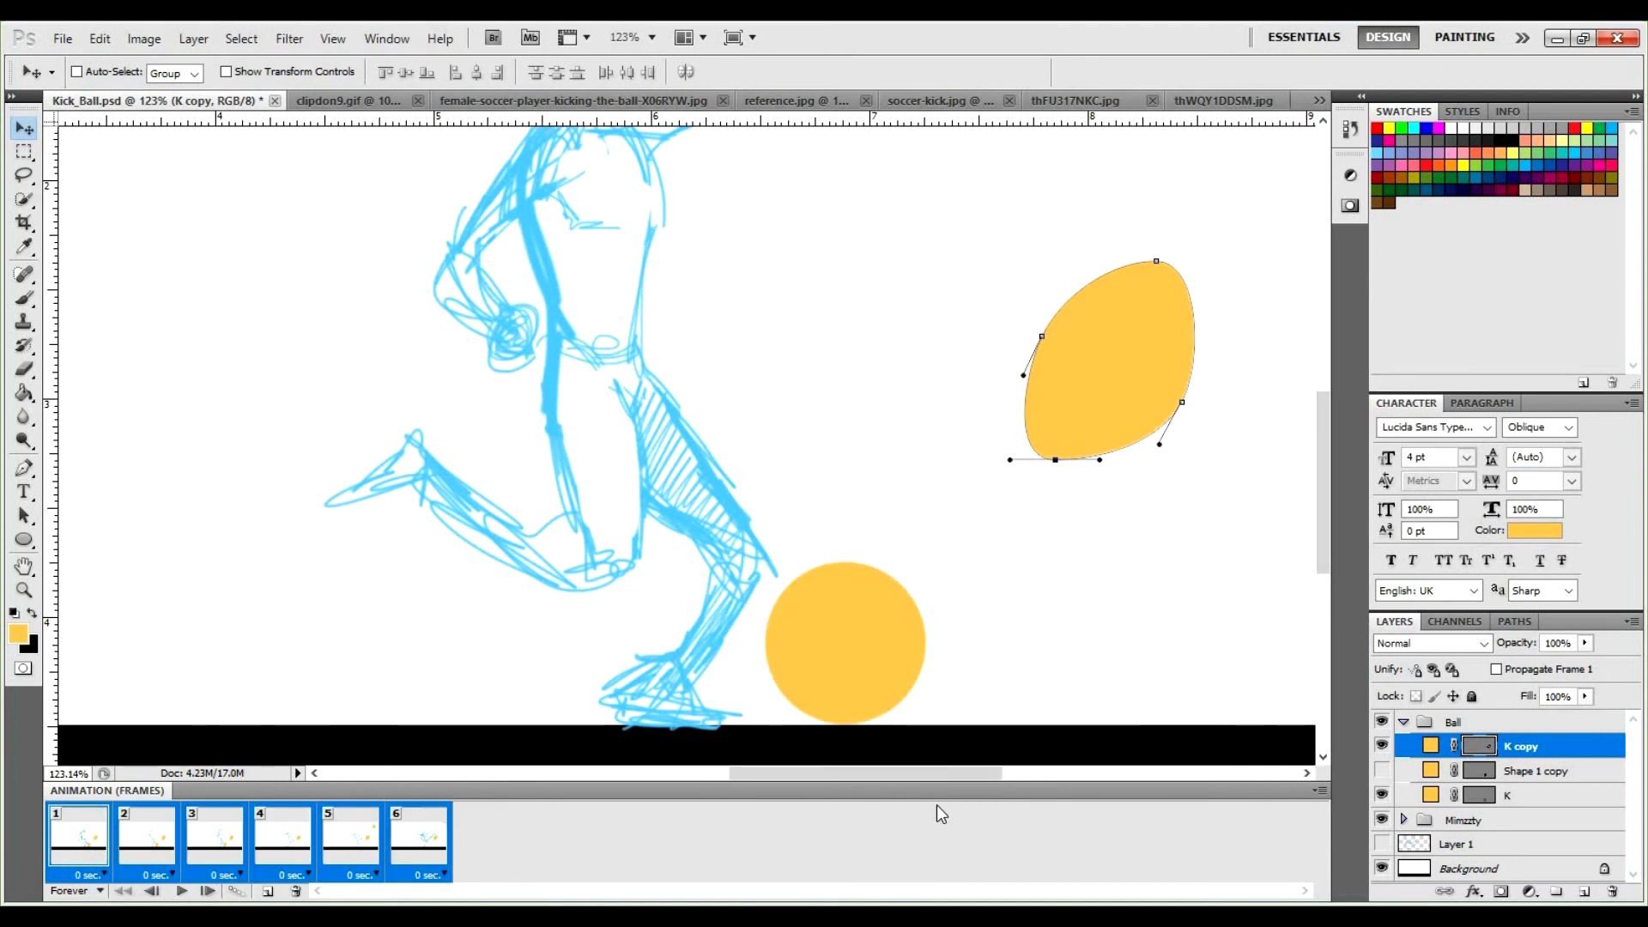
{"action": "left_click", "coordinate": [1382, 745]}
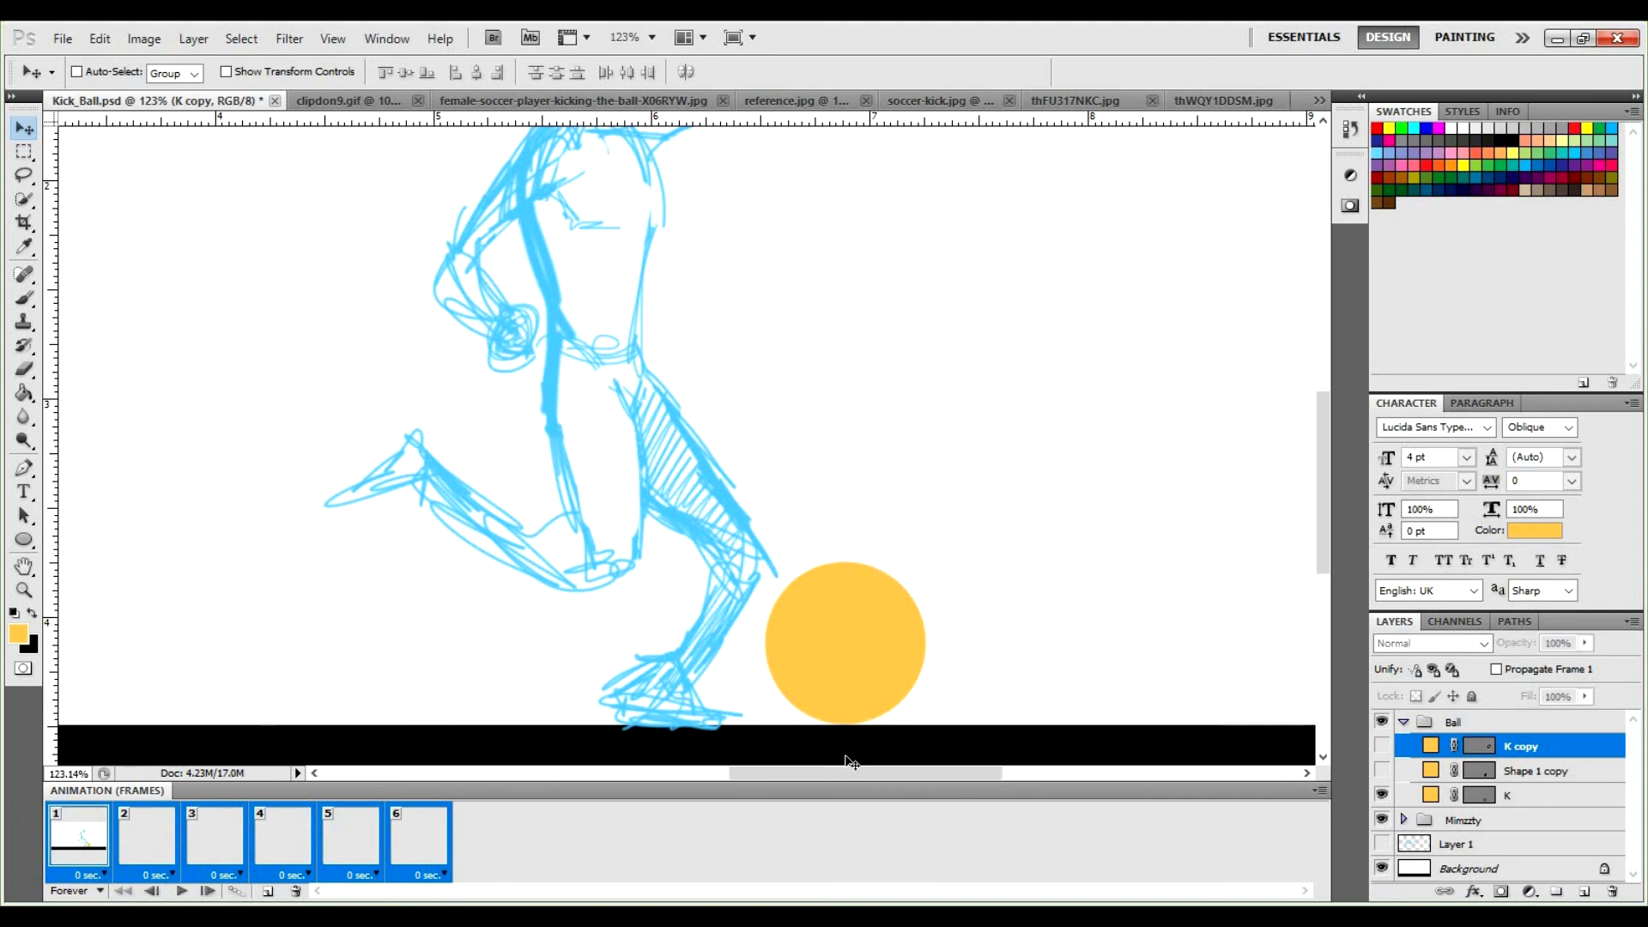
Check the ball in frames 2 to 4 and show the K copy ball in frame 4 only.
{"action": "left_click", "coordinate": [149, 843]}
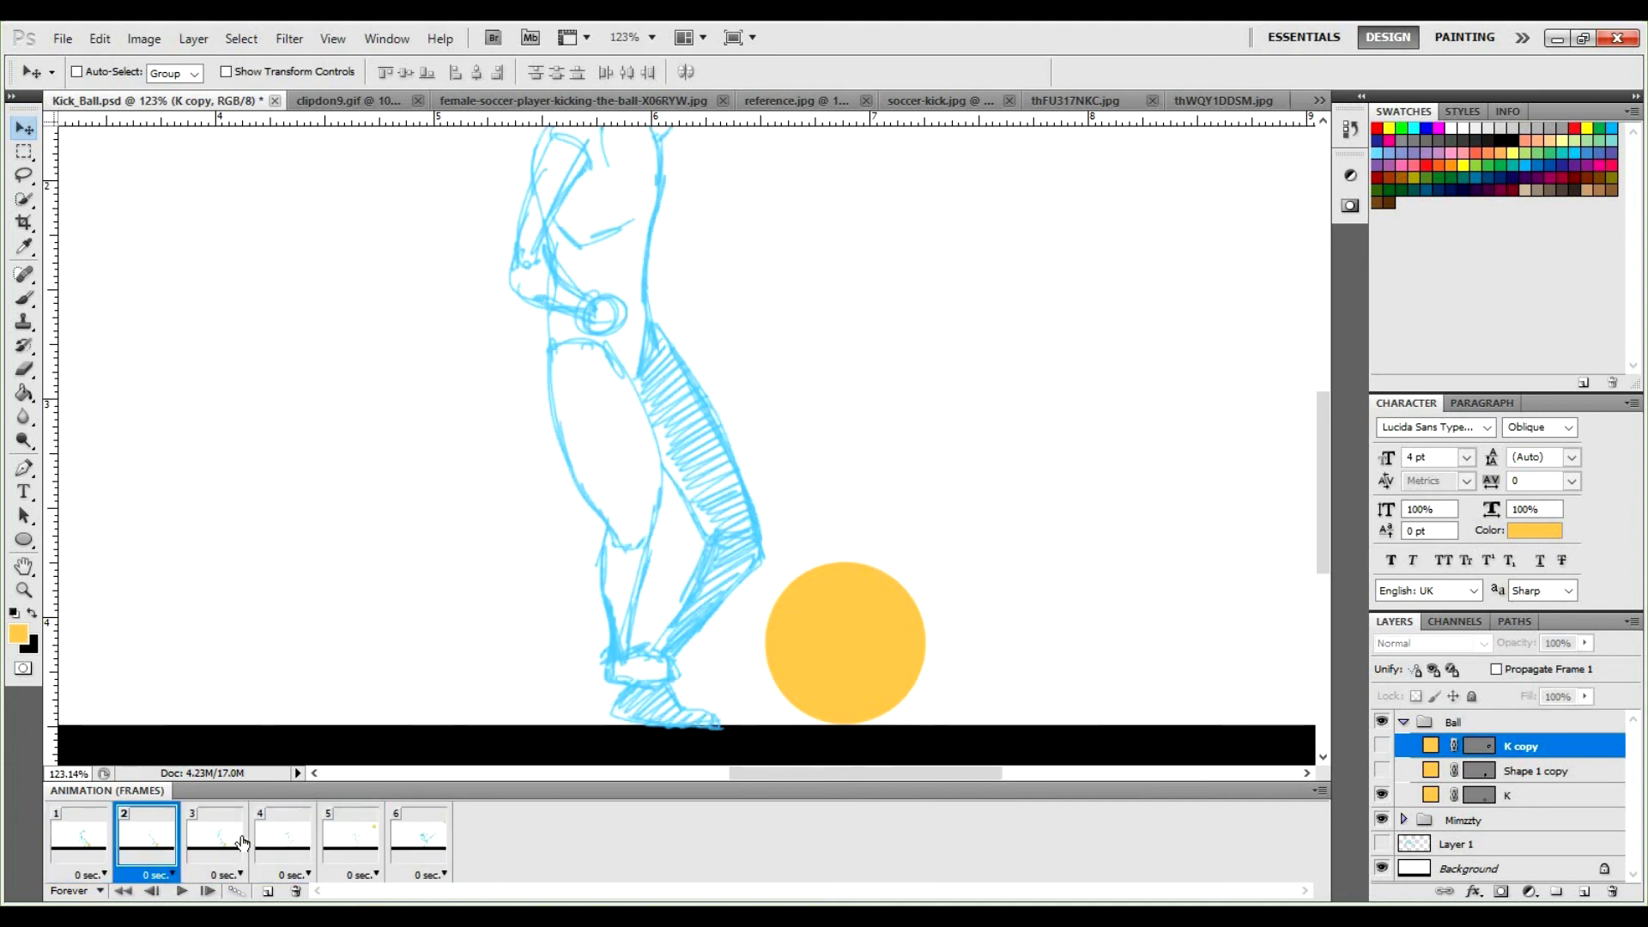
{"action": "left_click", "coordinate": [281, 842]}
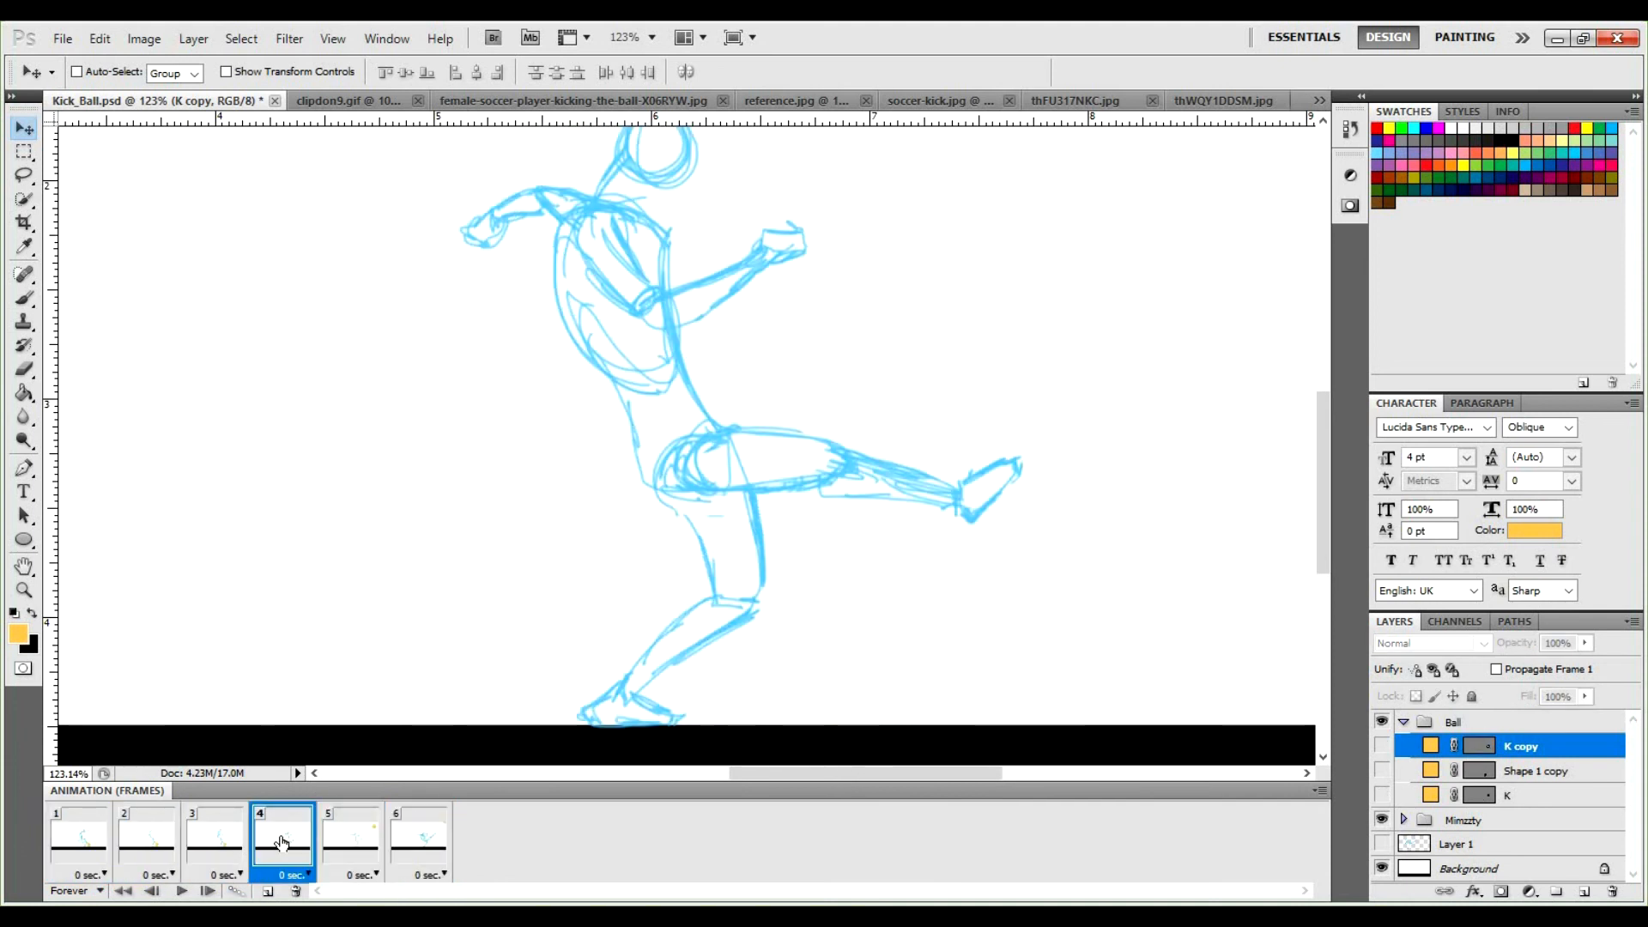
{"action": "left_click", "coordinate": [209, 841]}
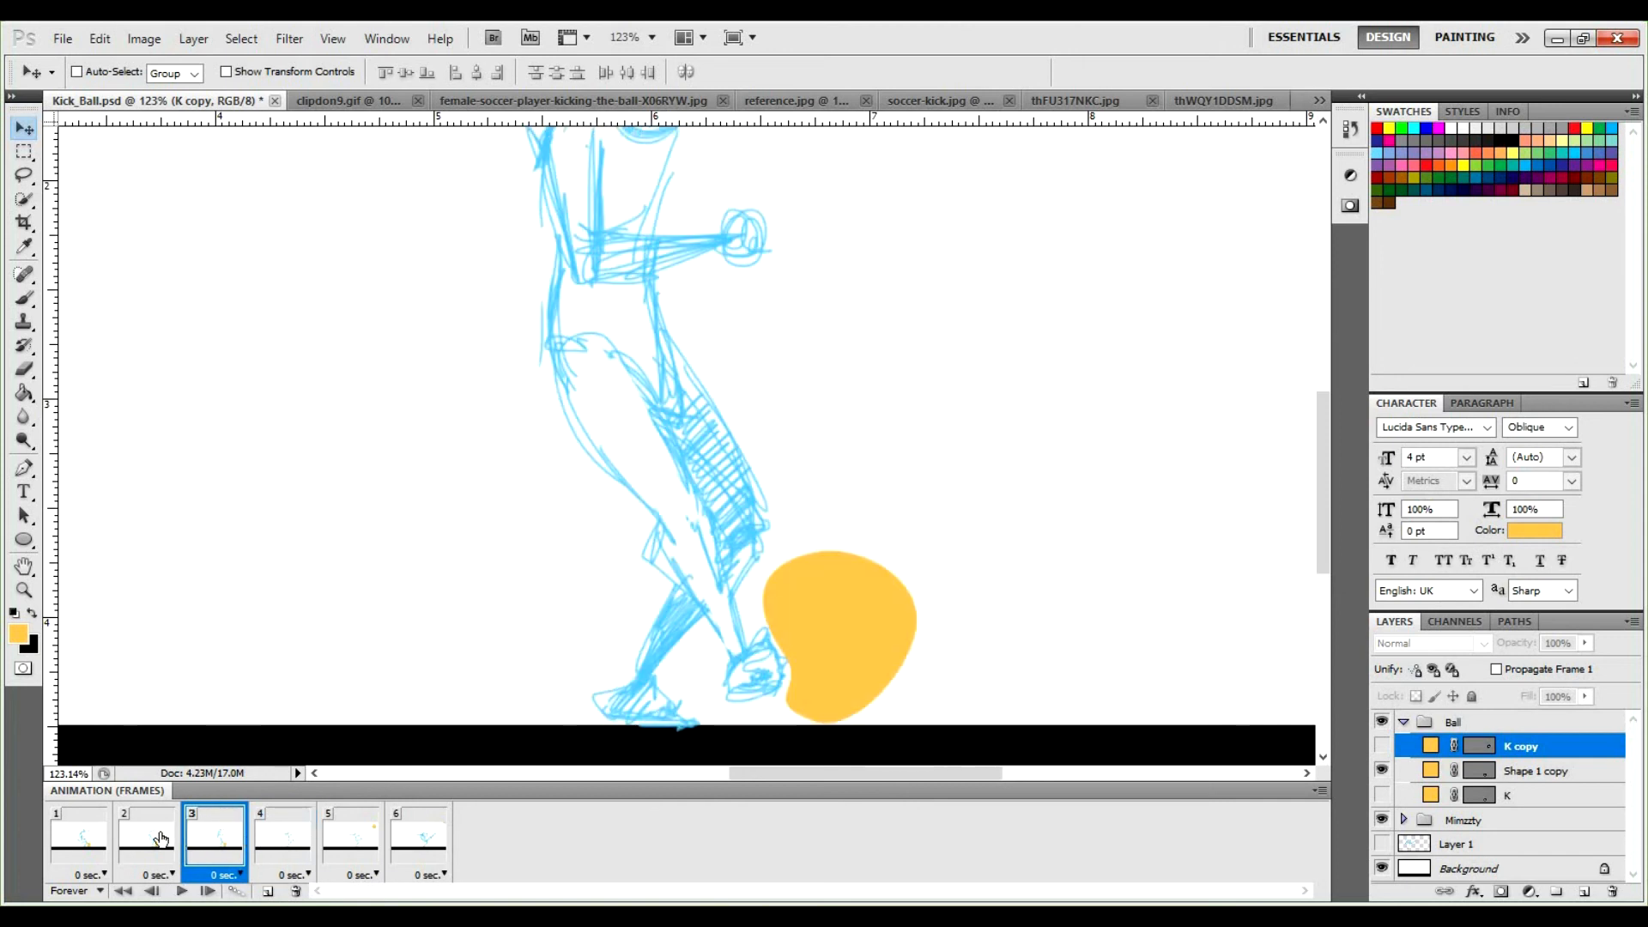
{"action": "left_click", "coordinate": [80, 843]}
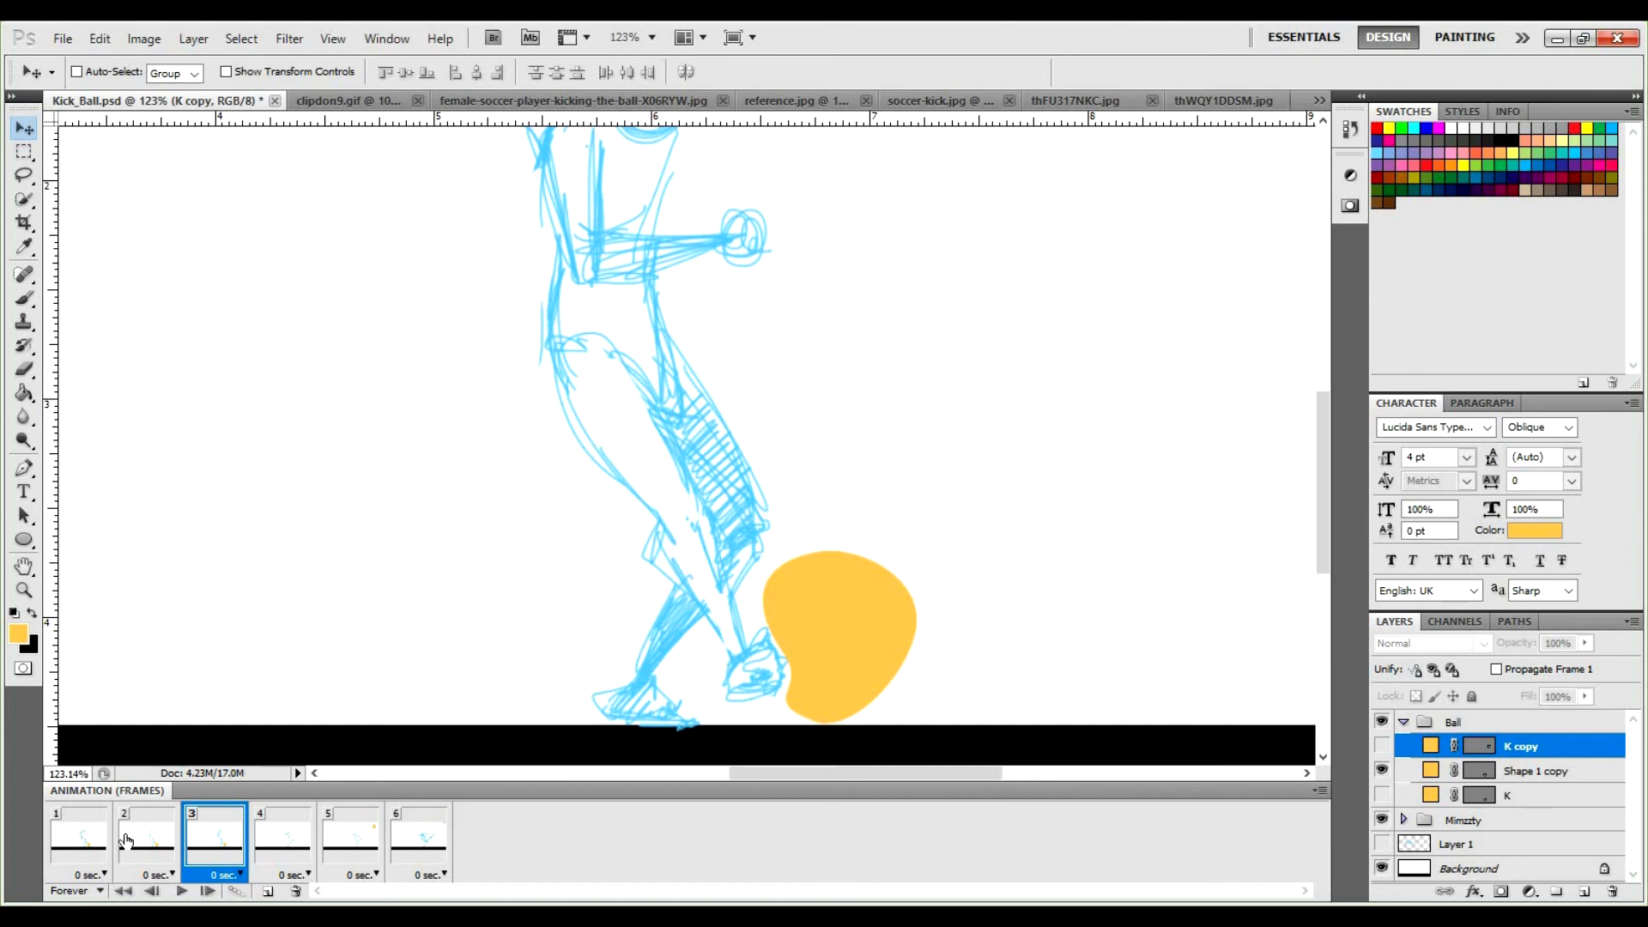
{"action": "left_click", "coordinate": [415, 835], "text": "shift"}
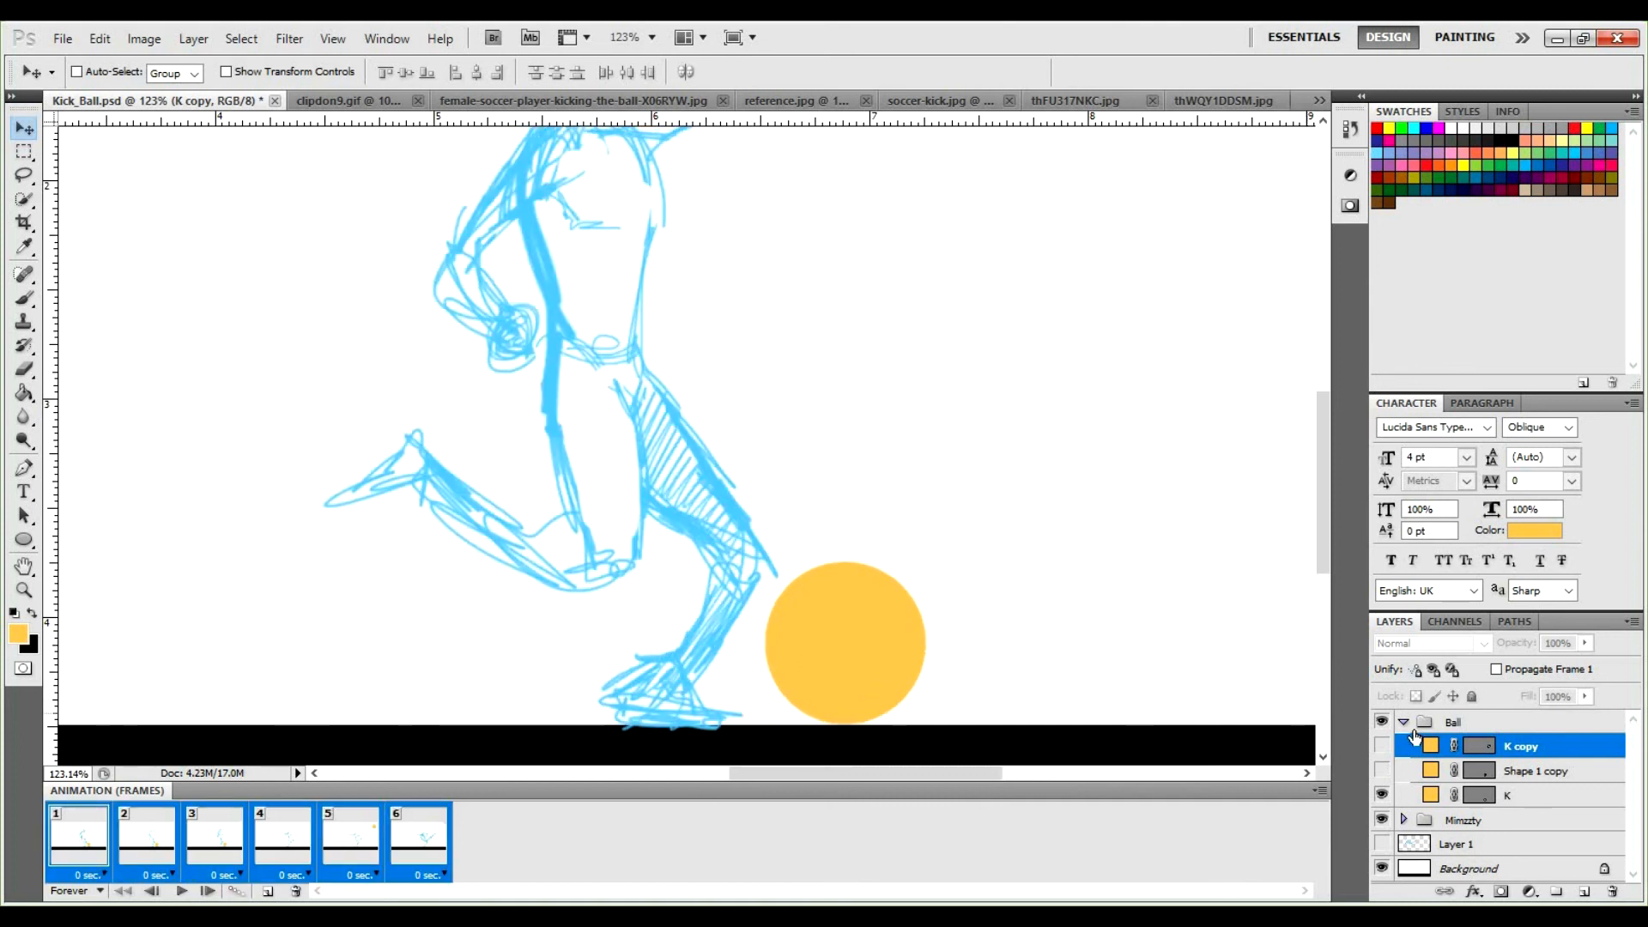
{"action": "left_click", "coordinate": [299, 848]}
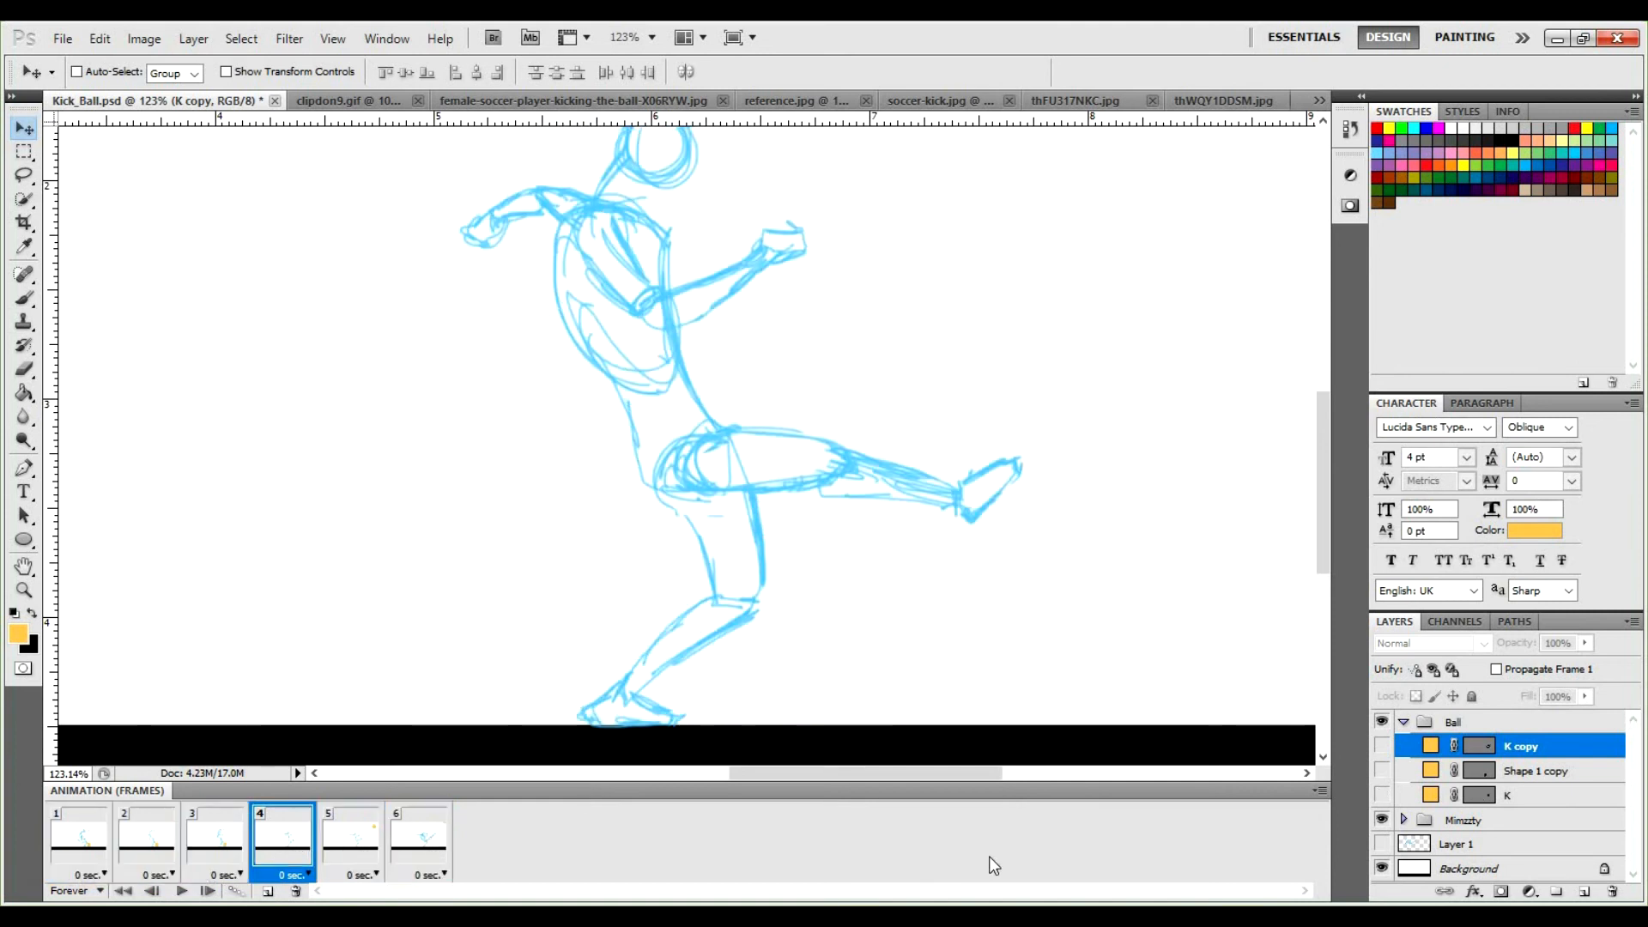
{"action": "left_click", "coordinate": [1381, 745]}
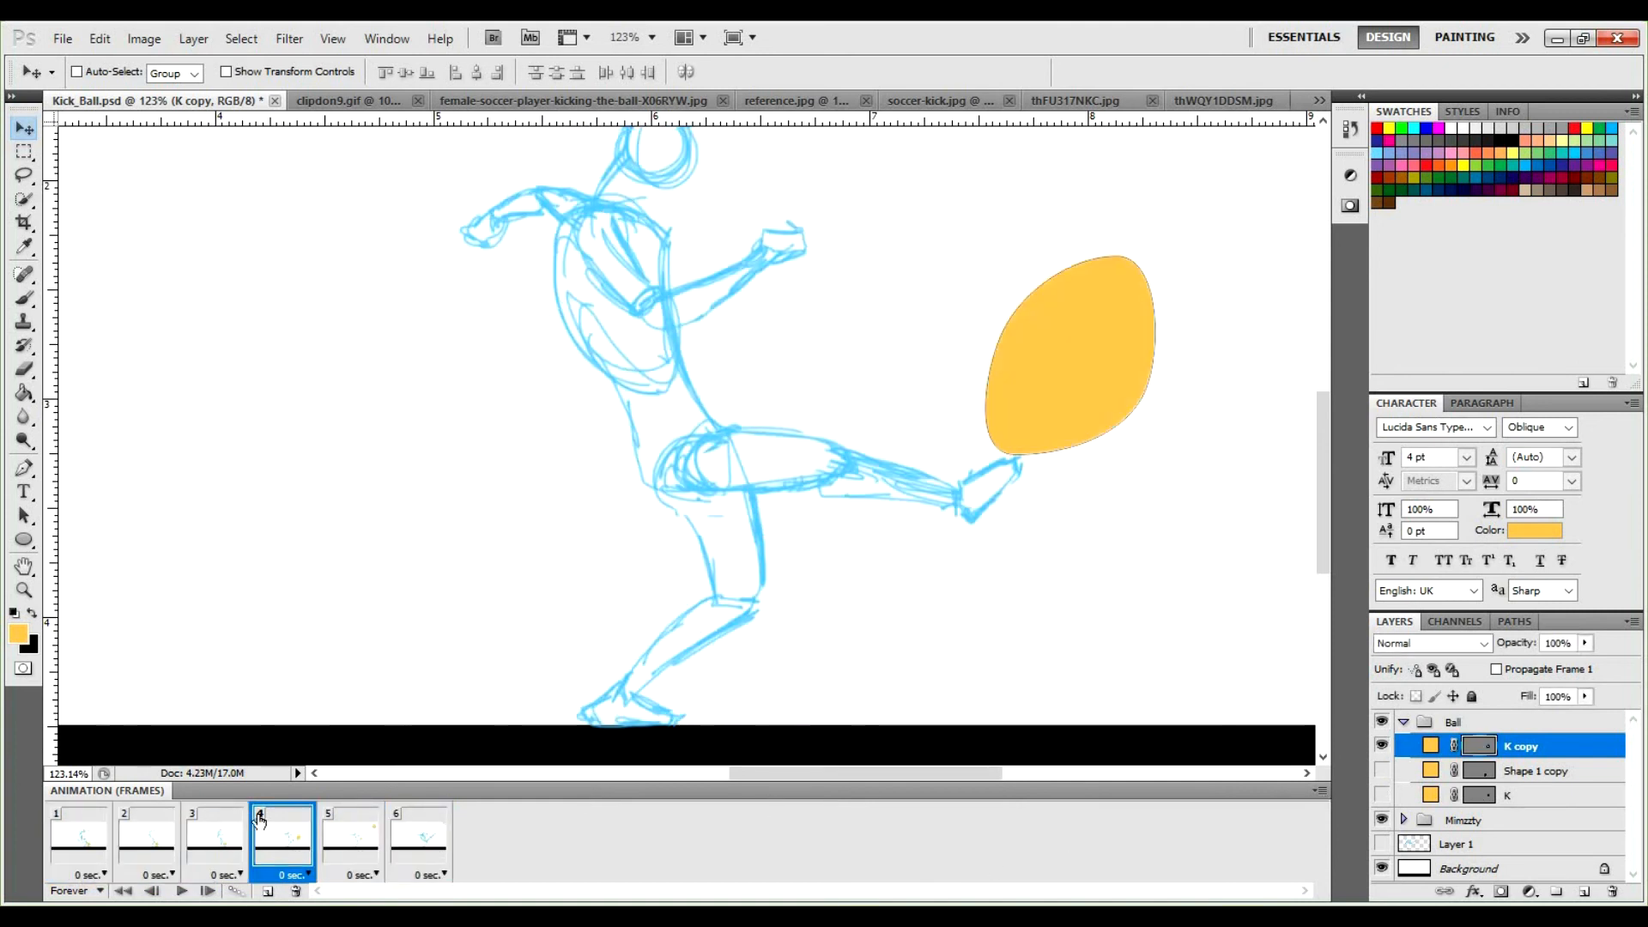
In frame 5, duplicate the K layer as K copy 2 and place it above K copy in the Ball group.
{"action": "left_click", "coordinate": [357, 848]}
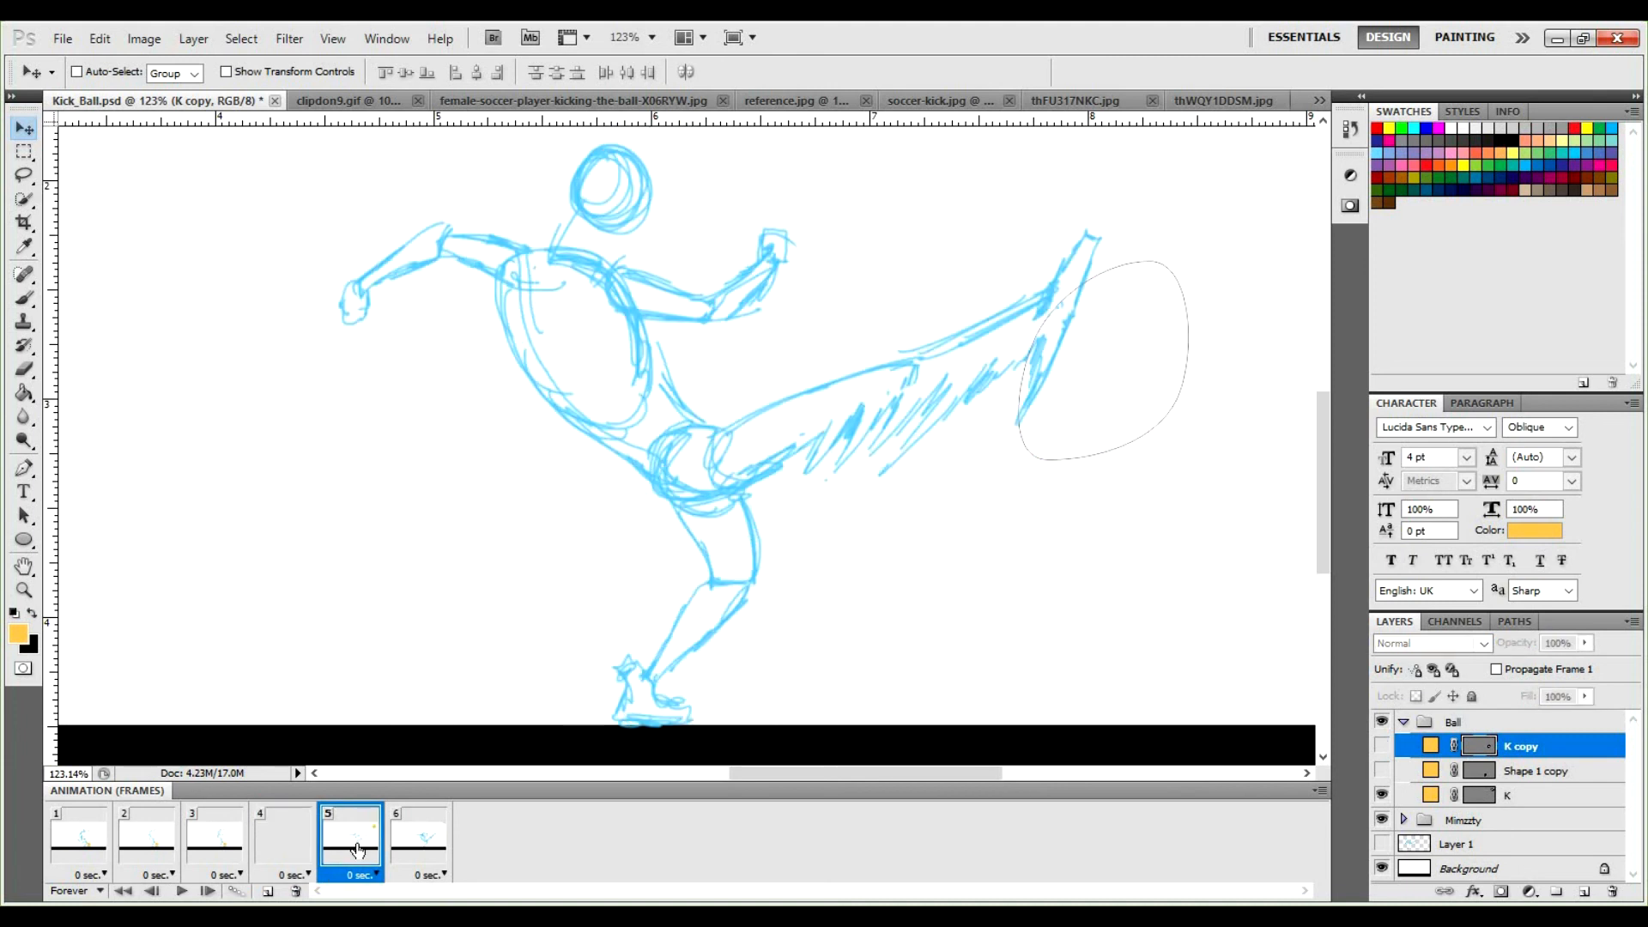
{"action": "scroll", "coordinate": [1228, 673], "scroll_direction": "up", "scroll_amount": 5}
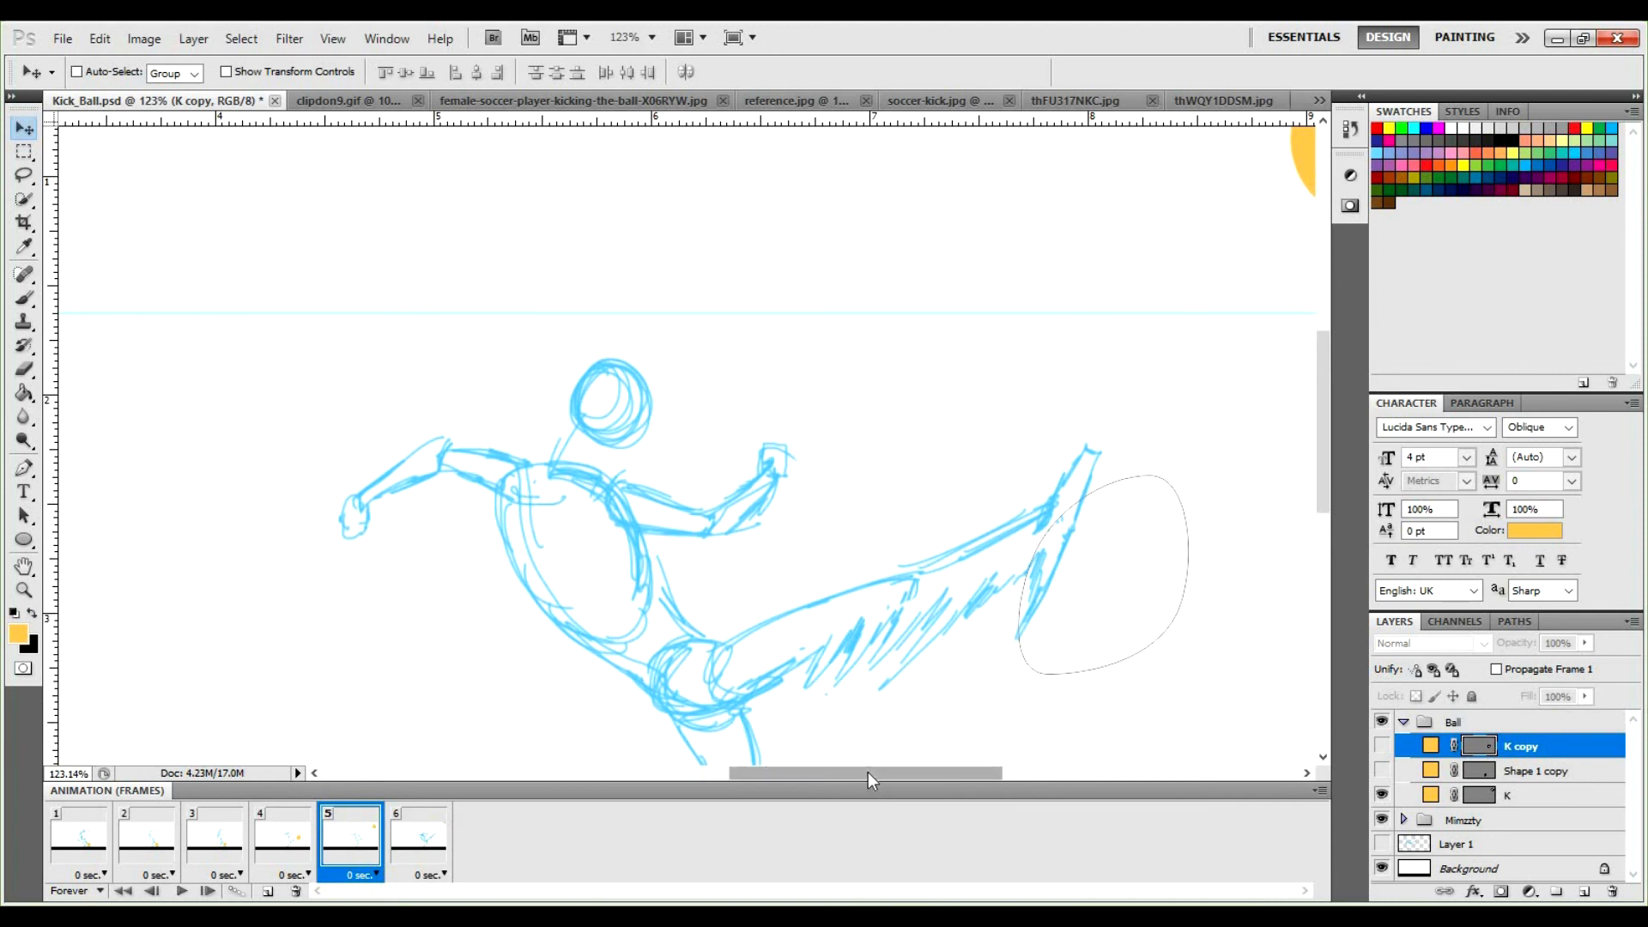
{"action": "left_click_drag", "start_coordinate": [865, 771], "coordinate": [957, 771]}
{"action": "scroll", "coordinate": [1023, 600], "scroll_direction": "up", "scroll_amount": 3}
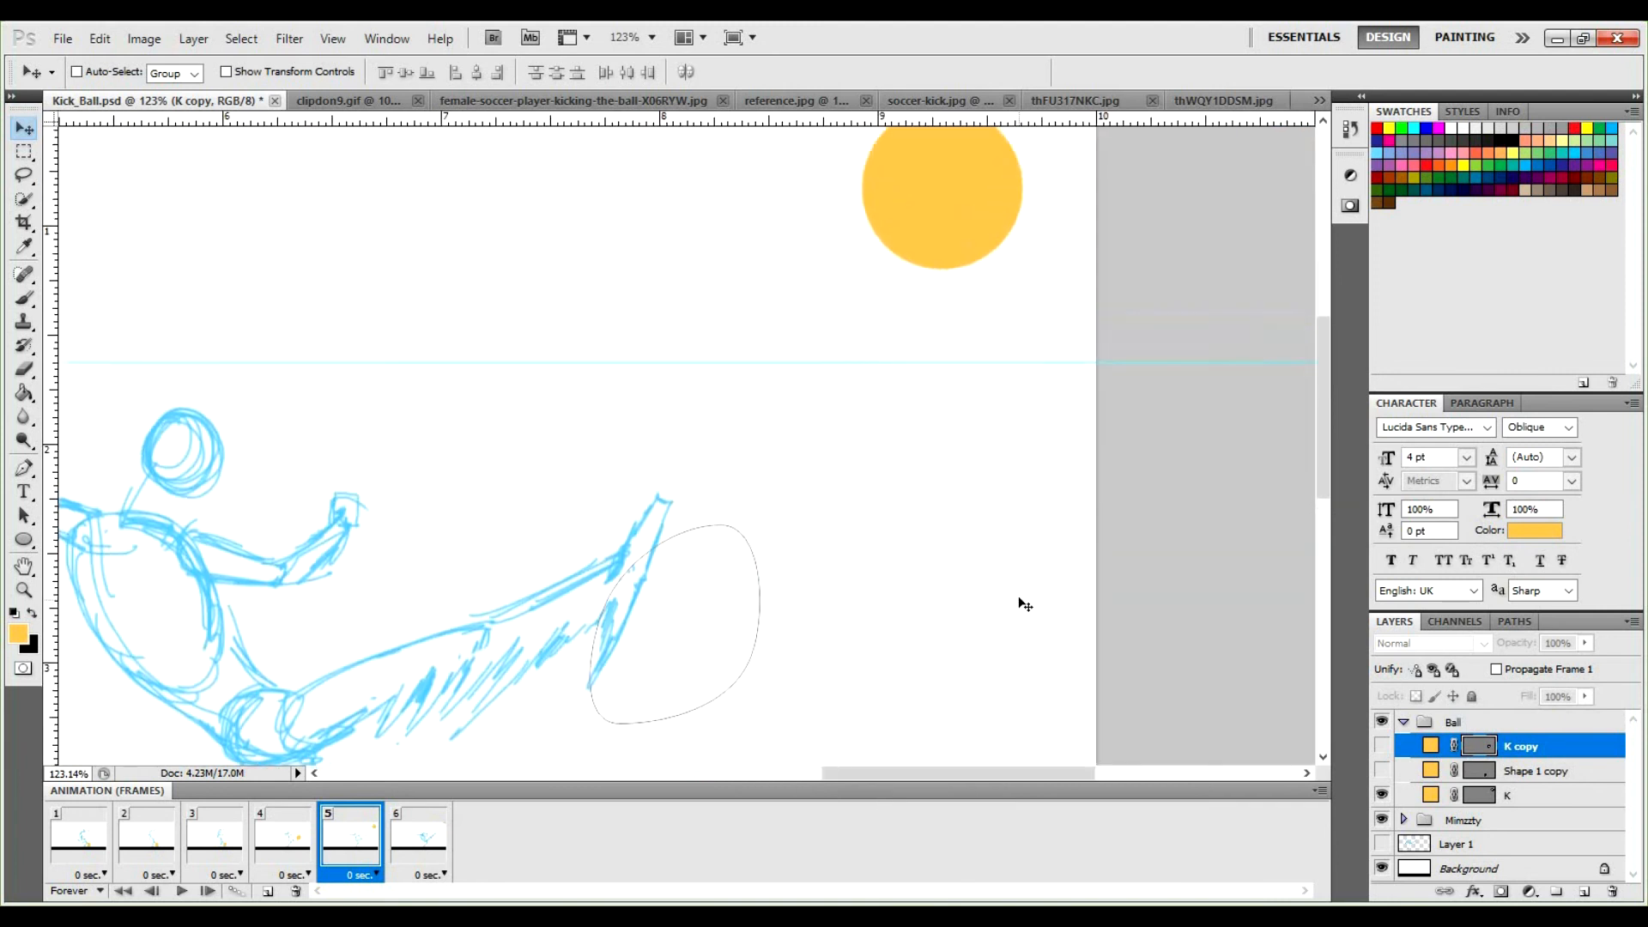
{"action": "left_click", "coordinate": [1530, 793]}
{"action": "right_click", "coordinate": [1528, 788]}
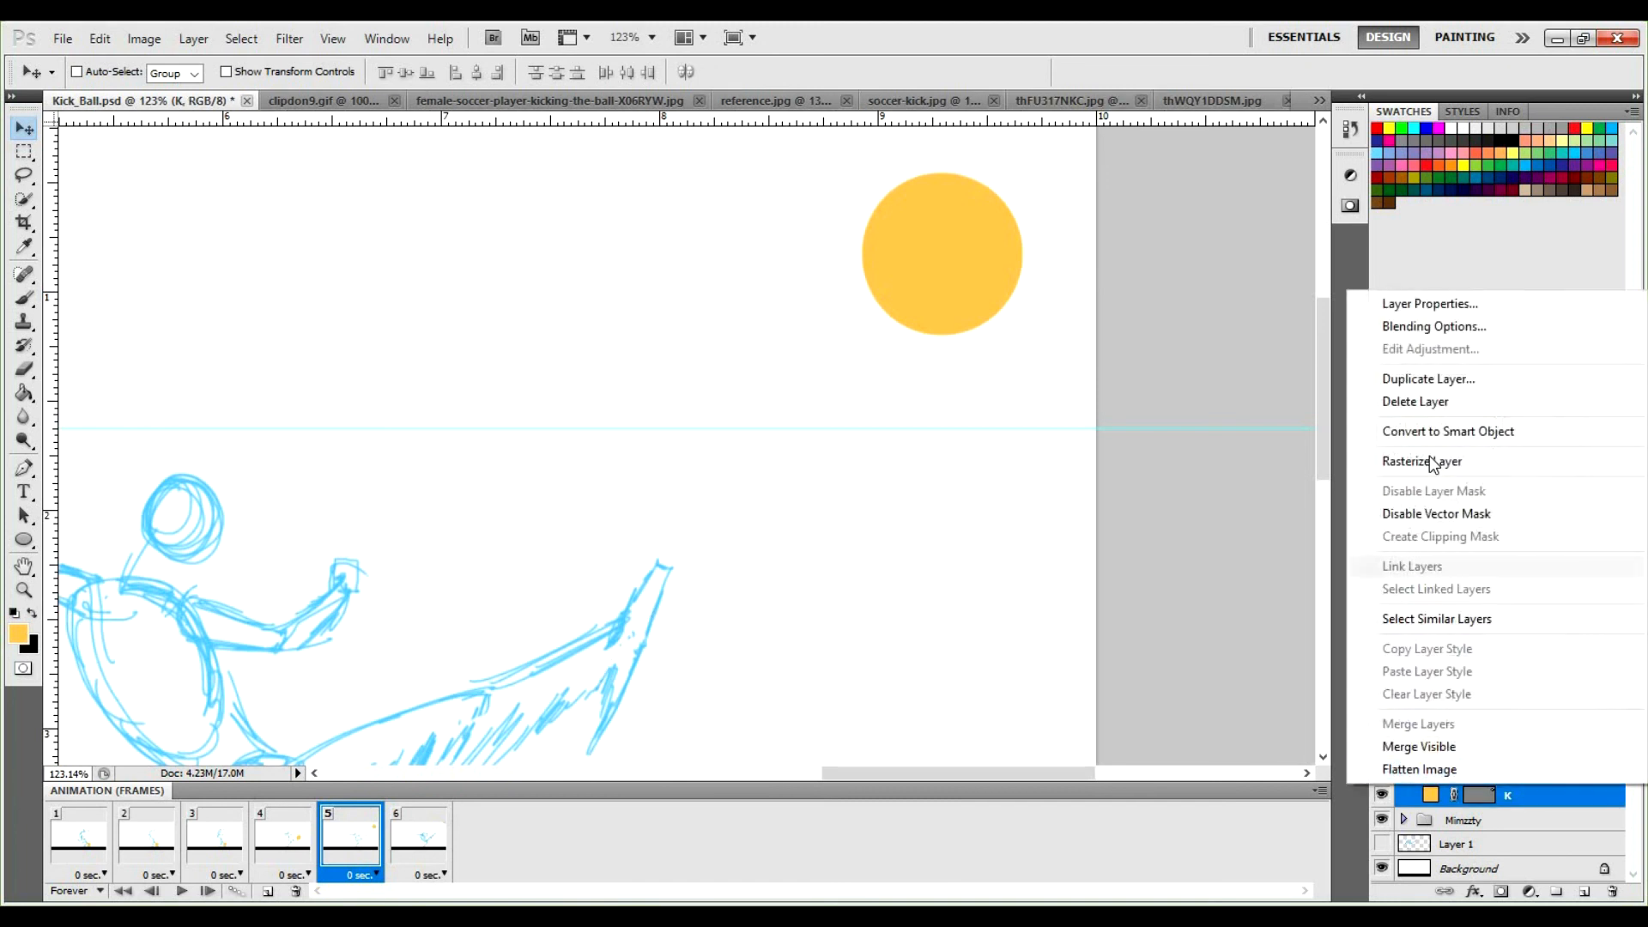
{"action": "left_click", "coordinate": [1442, 379]}
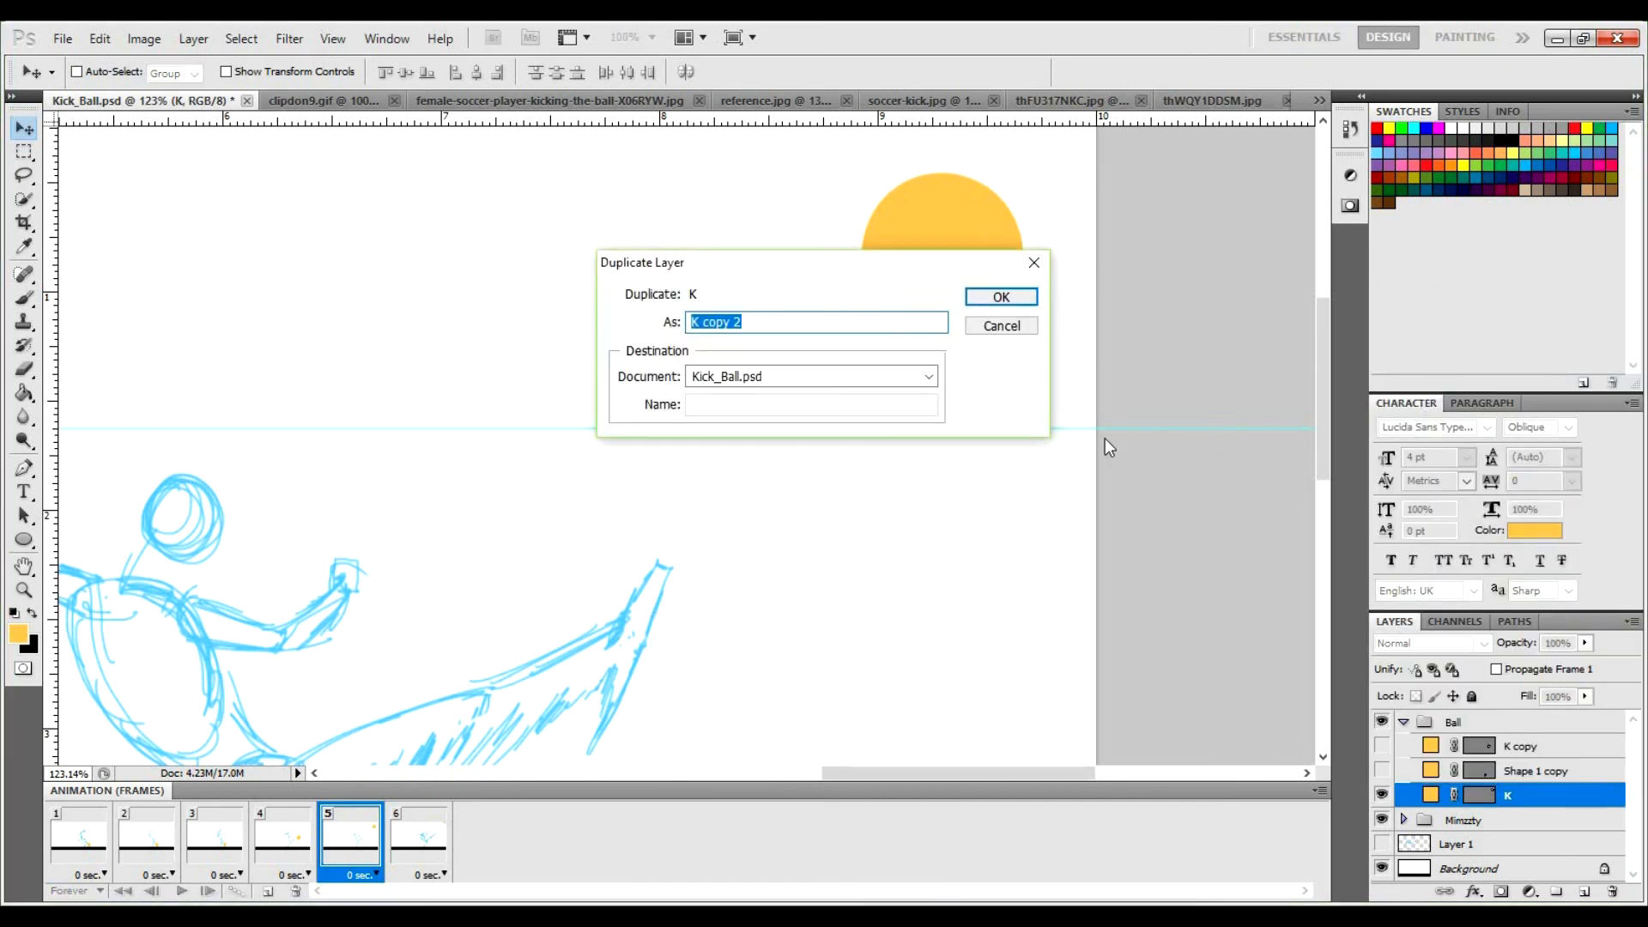
{"action": "left_click", "coordinate": [987, 298]}
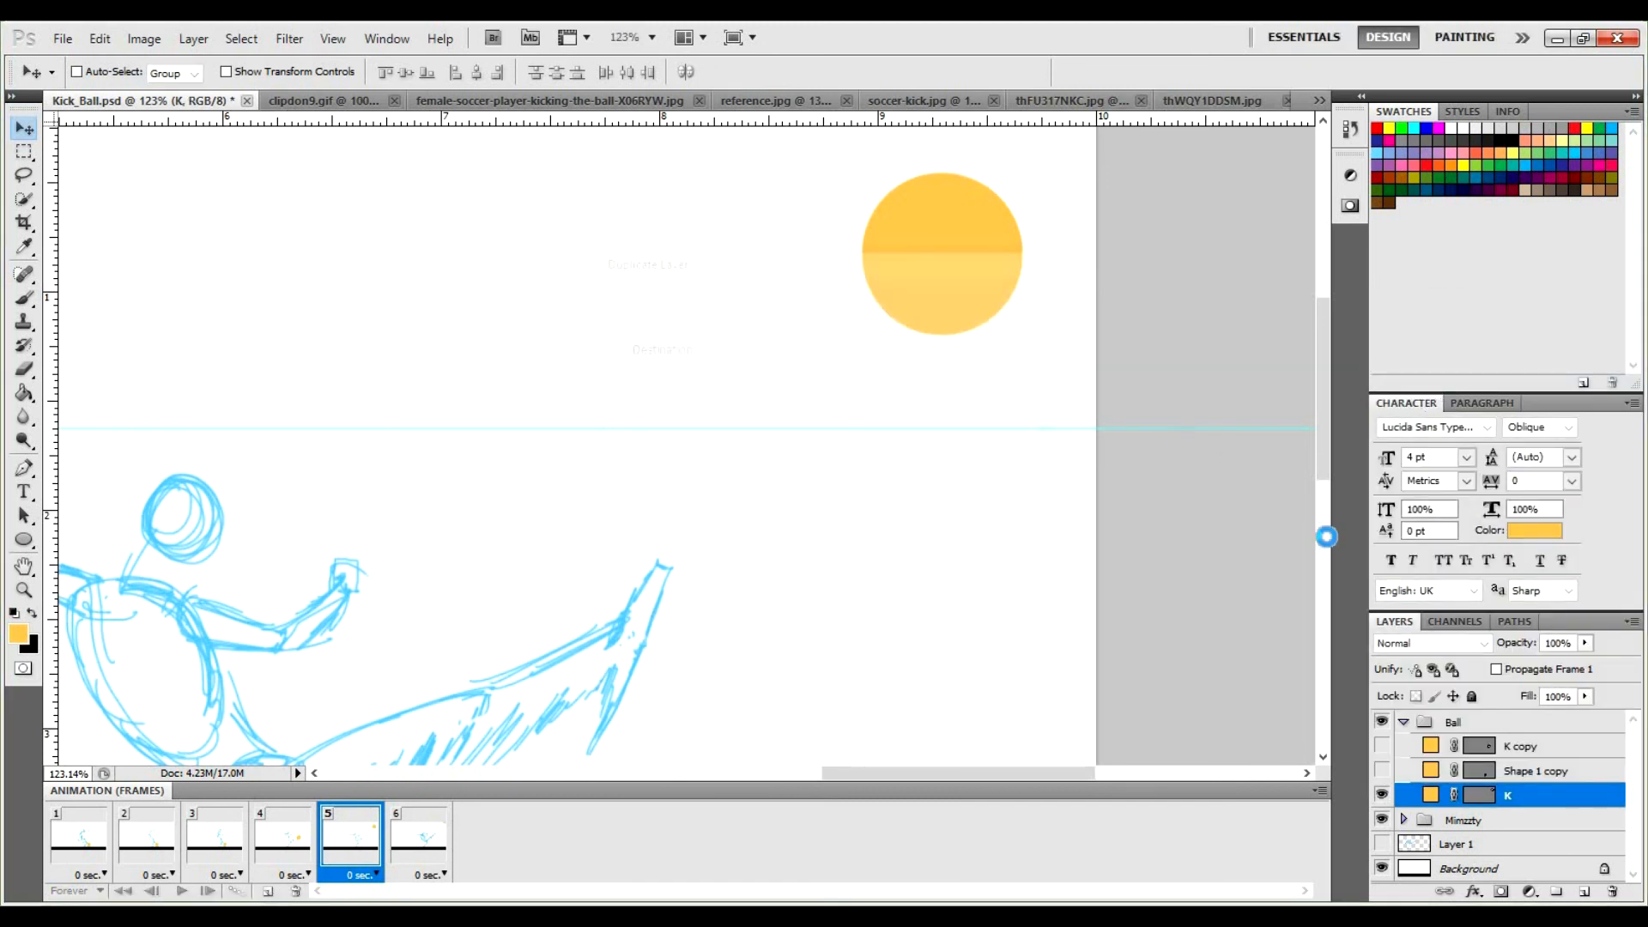
{"action": "left_click_drag", "start_coordinate": [1527, 800], "coordinate": [1530, 735]}
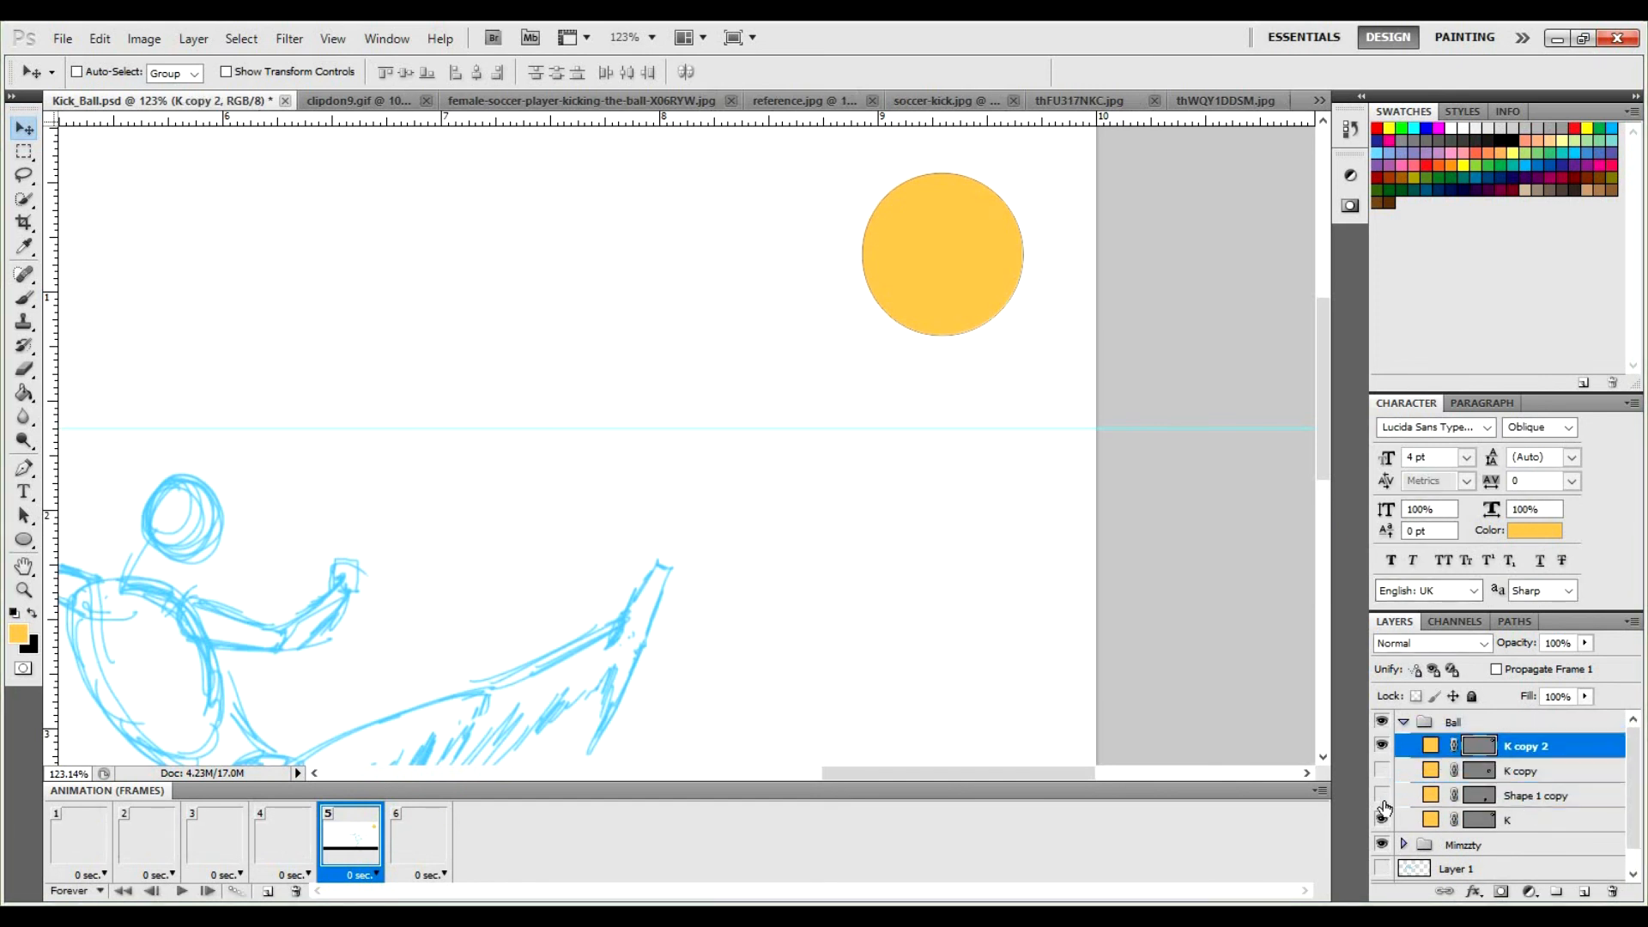
Hide K copy 2 across all six frames, and show it in place of K in frame 5.
{"action": "left_click", "coordinate": [75, 837]}
{"action": "left_click", "coordinate": [427, 830], "text": "shift"}
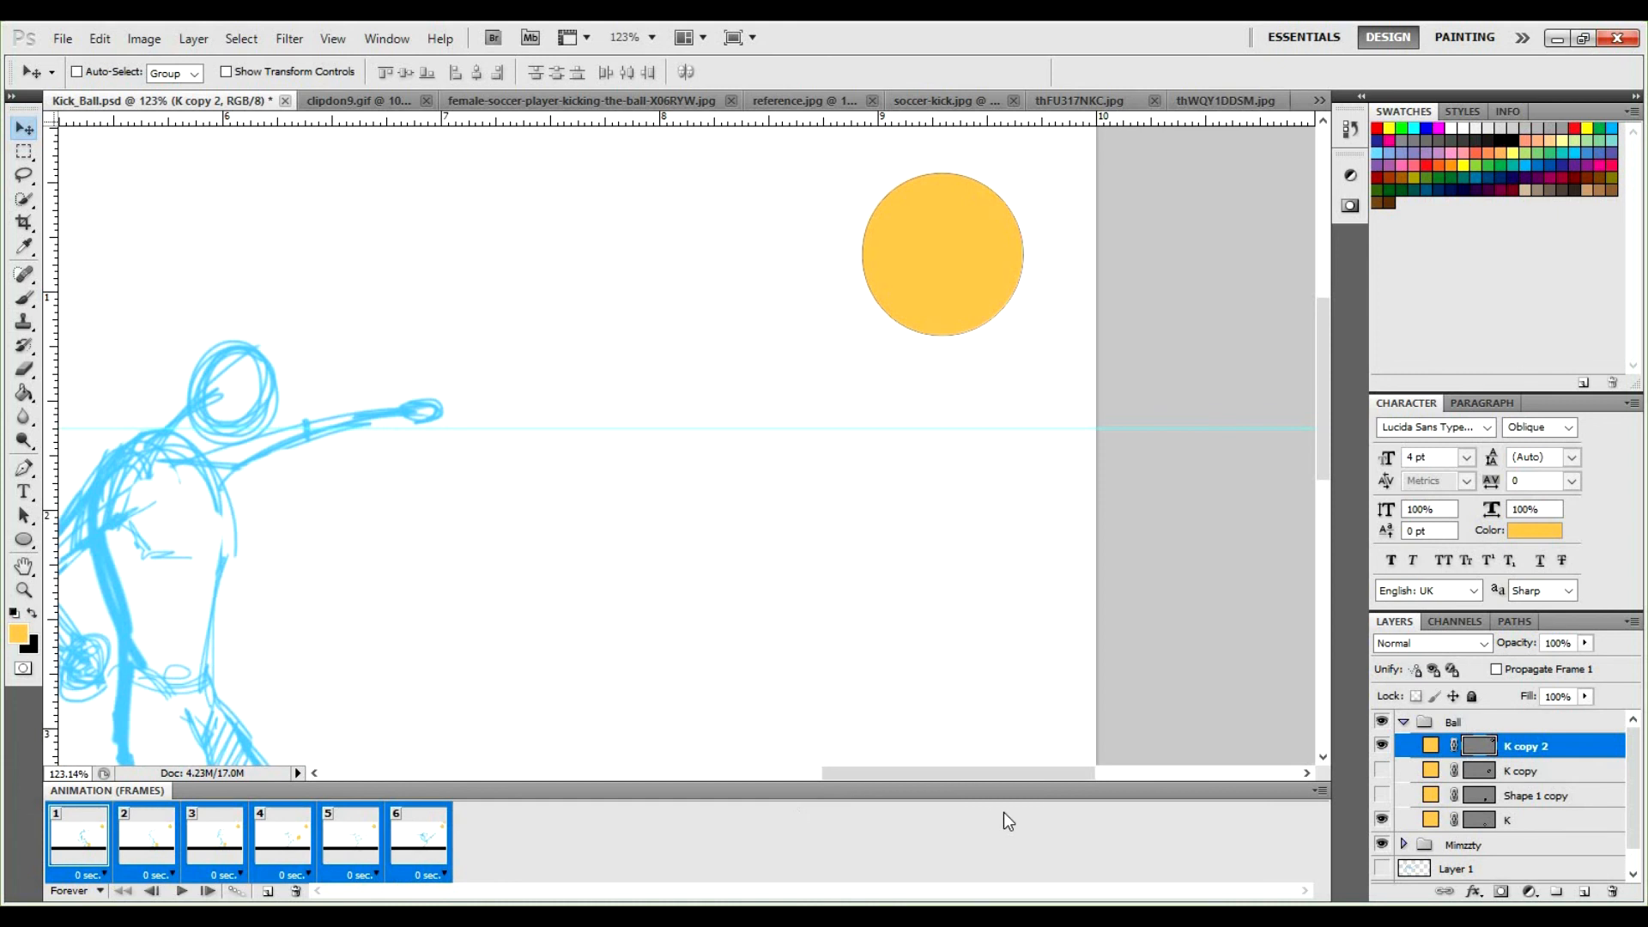
{"action": "left_click", "coordinate": [1381, 747]}
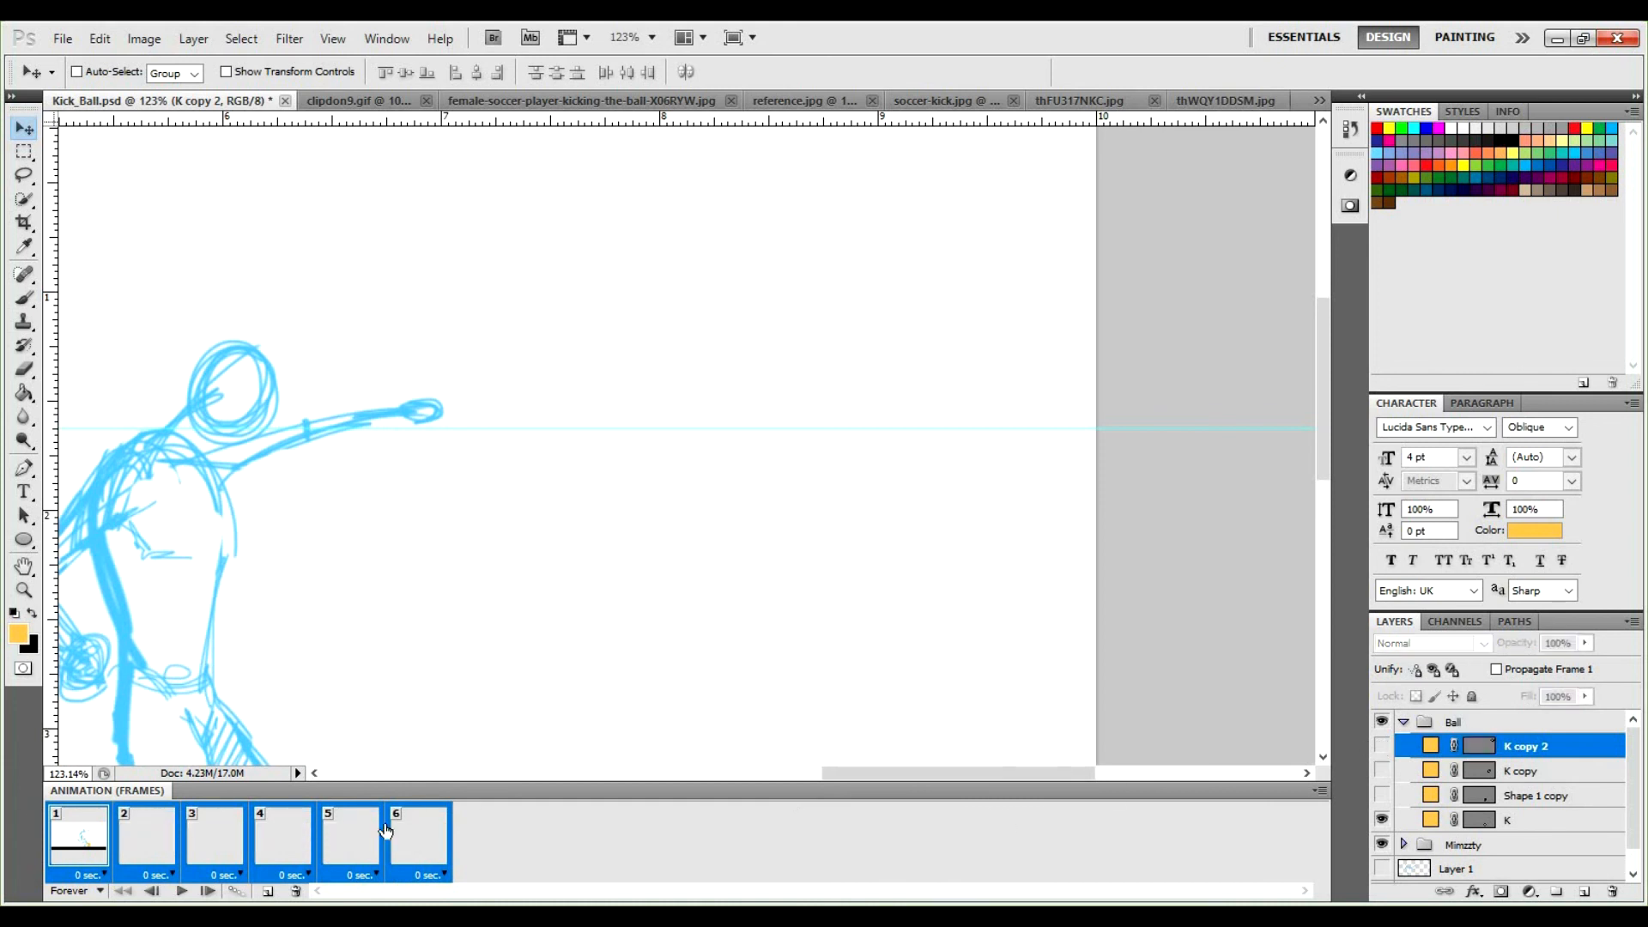
{"action": "left_click", "coordinate": [346, 832]}
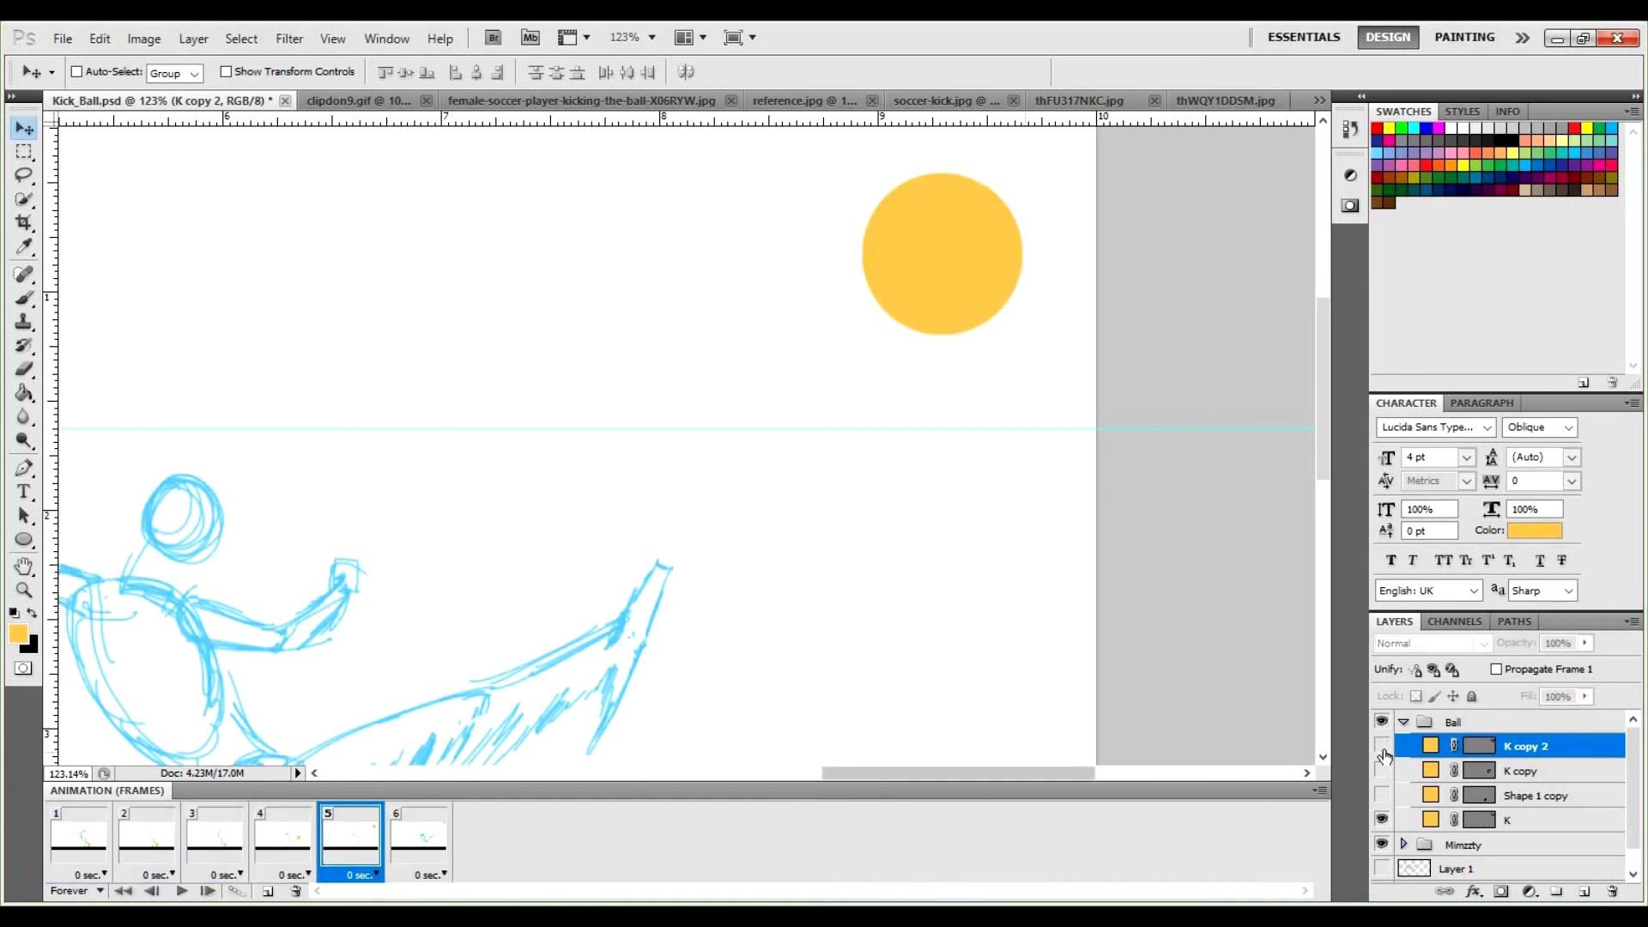
{"action": "left_click", "coordinate": [1381, 819]}
{"action": "left_click", "coordinate": [1381, 745]}
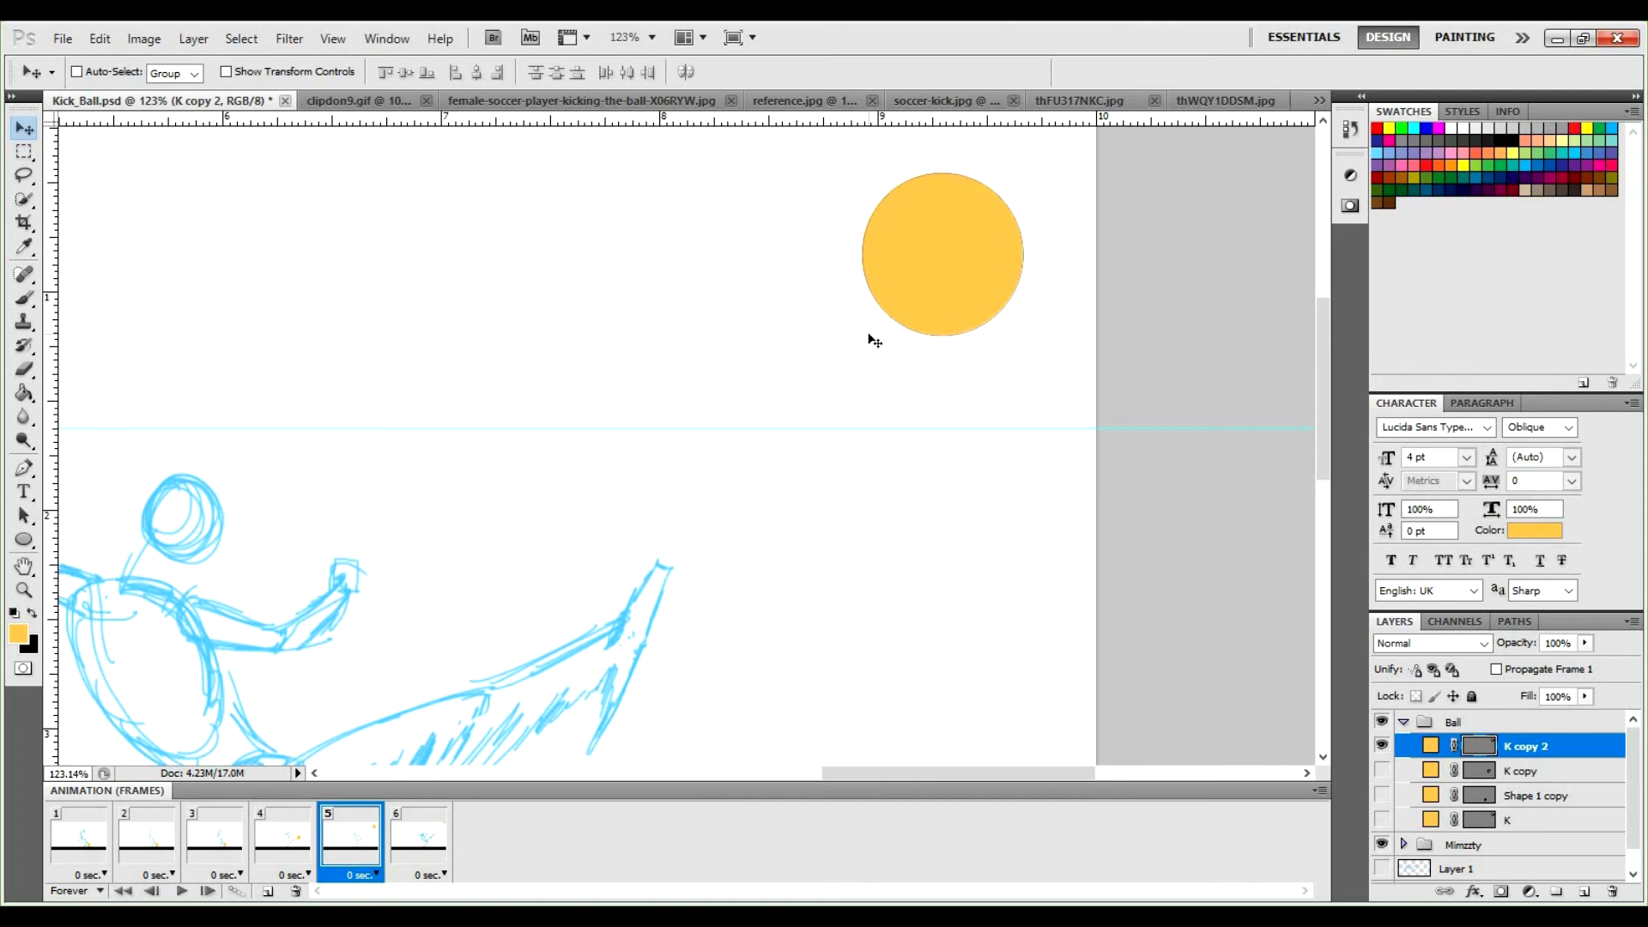
Rotate K copy 2's path about 29° clockwise in frame 5.
{"action": "left_click", "coordinate": [905, 328]}
{"action": "key", "text": "ctrl+t"}
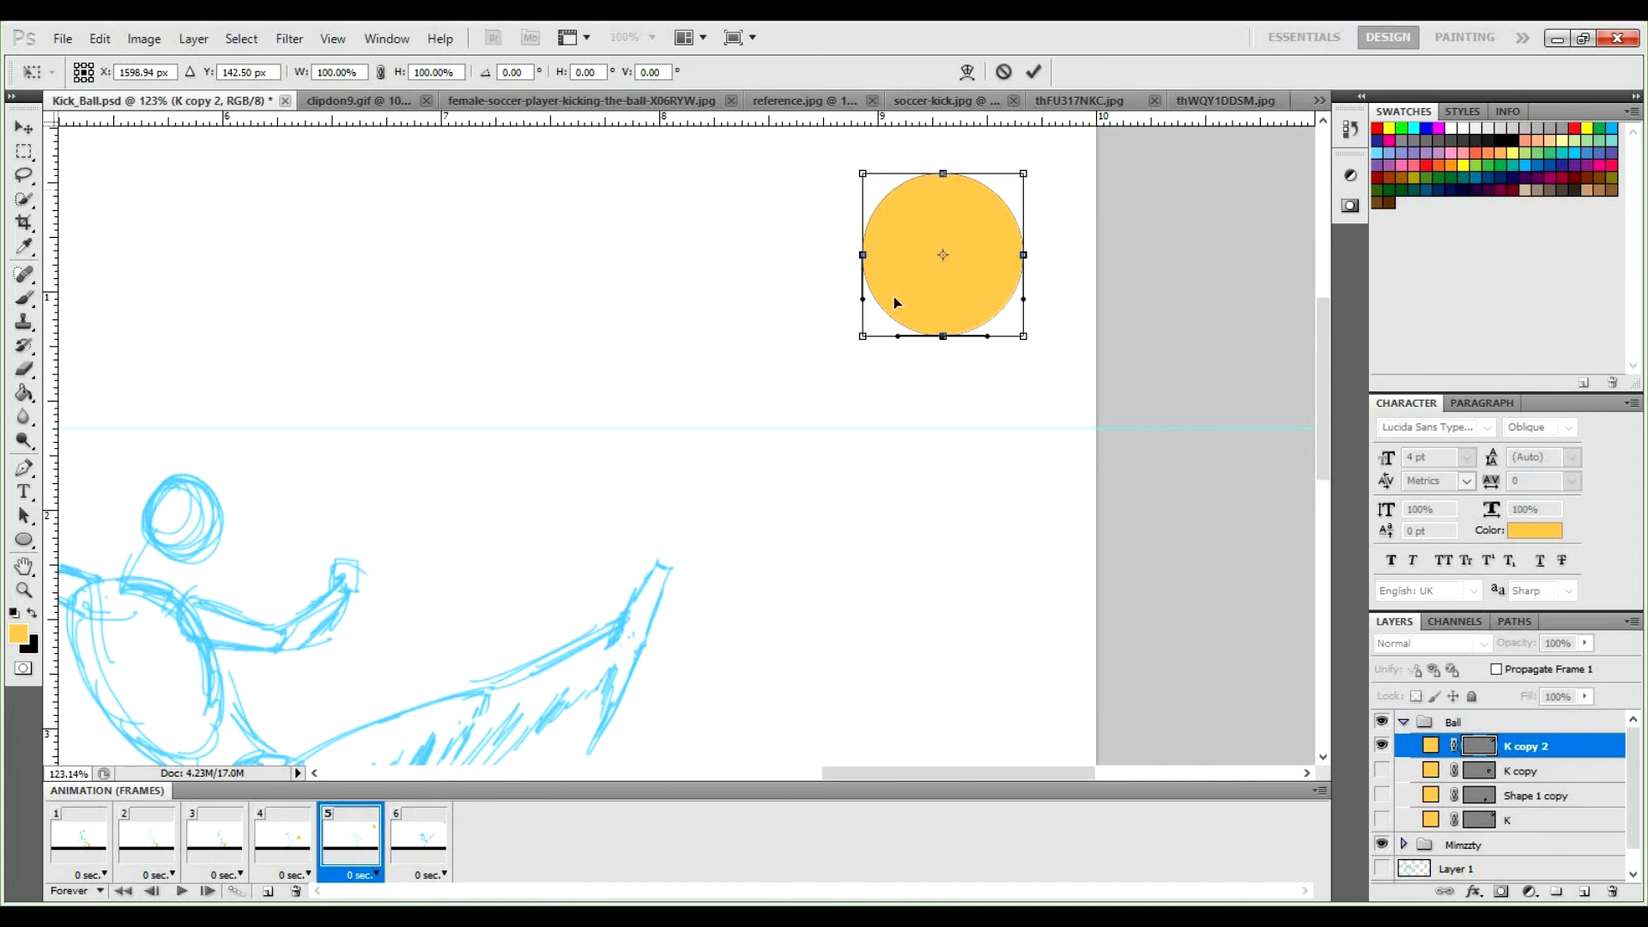
{"action": "left_click_drag", "start_coordinate": [1065, 172], "coordinate": [1090, 244]}
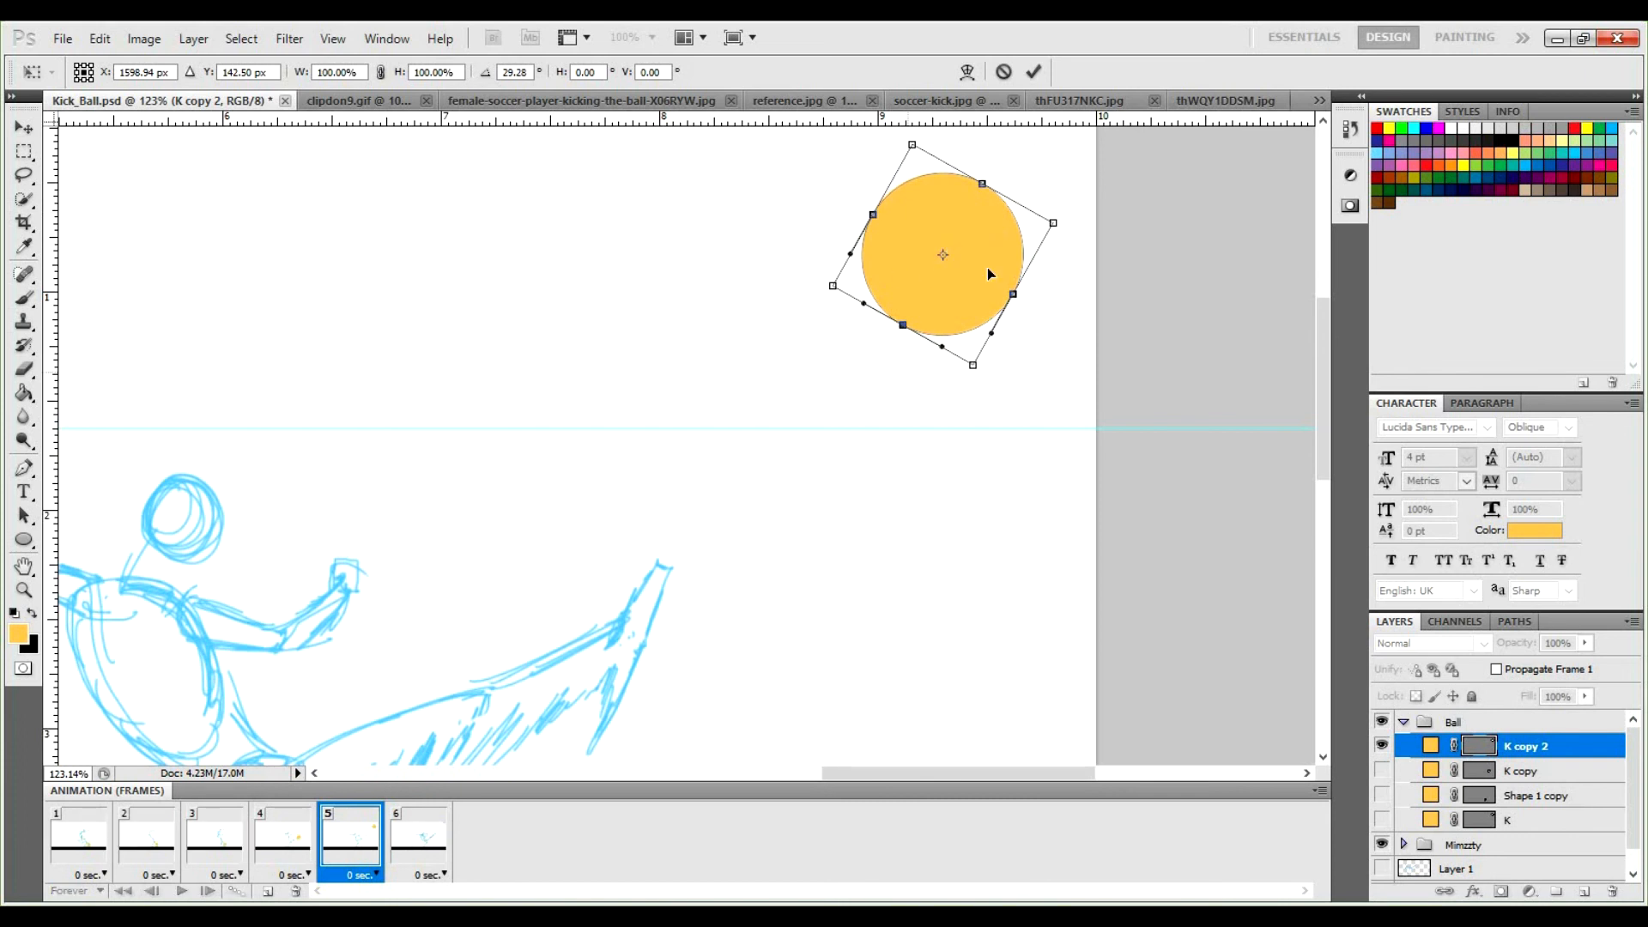
{"action": "key", "text": "Return"}
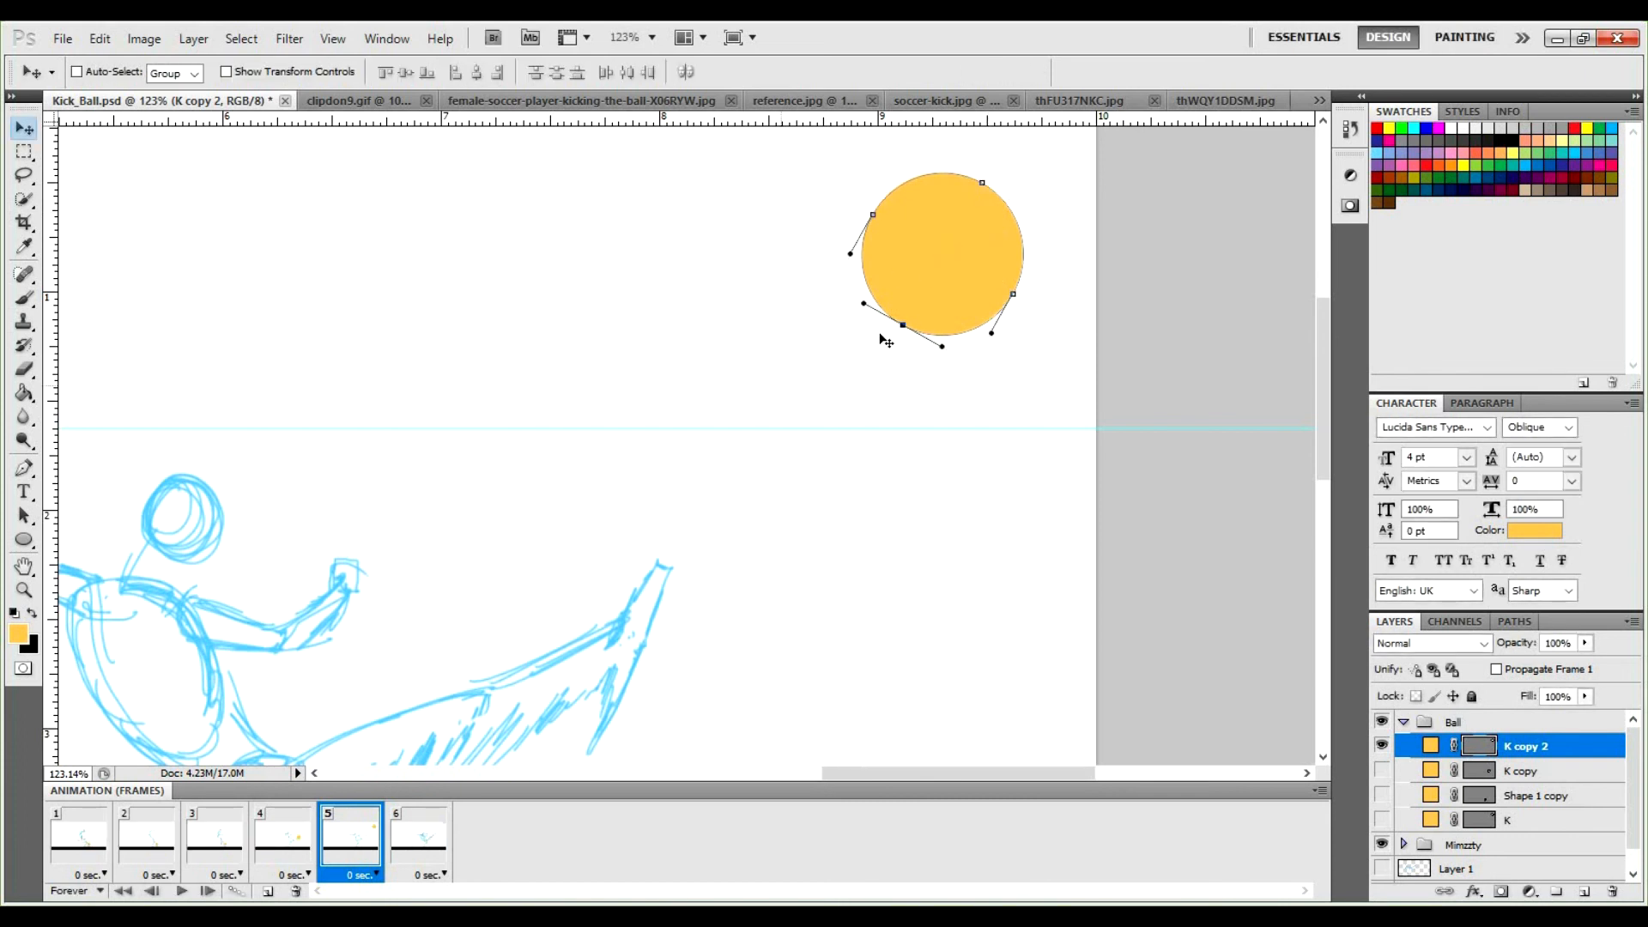
Stretch K copy 2 diagonally by pulling its bottom anchor down toward the kicking foot and shifting both side anchors the same way.
{"action": "left_click_drag", "start_coordinate": [904, 327], "coordinate": [798, 439]}
{"action": "left_click", "coordinate": [1011, 295]}
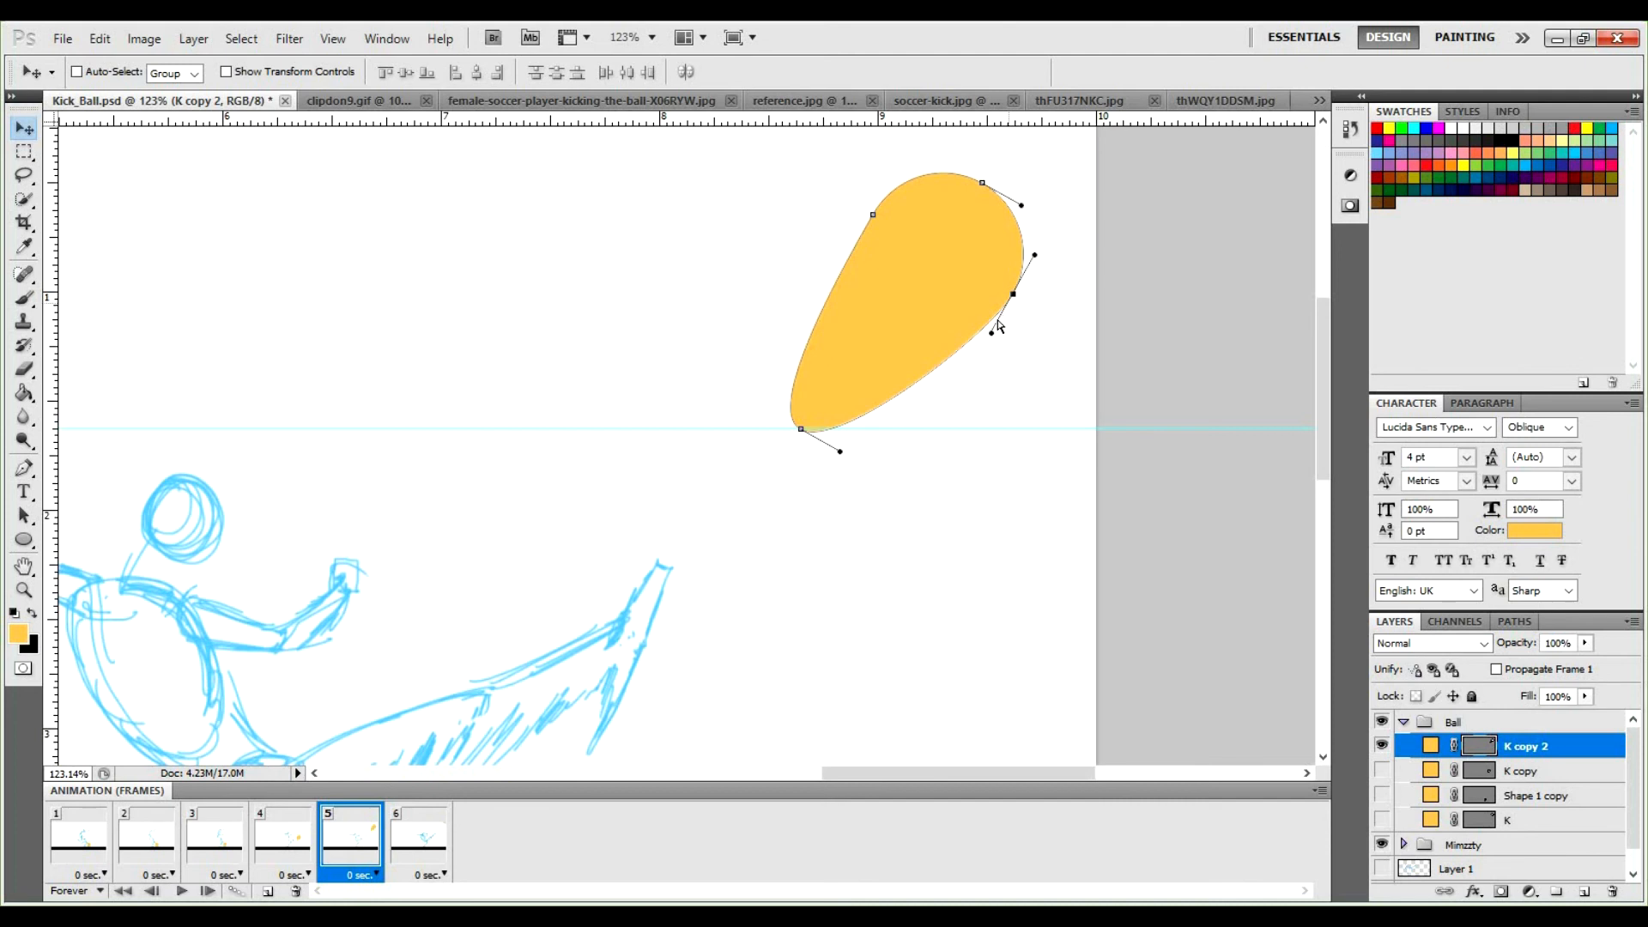
{"action": "left_click", "coordinate": [873, 217]}
{"action": "left_click_drag", "start_coordinate": [871, 225], "coordinate": [822, 261]}
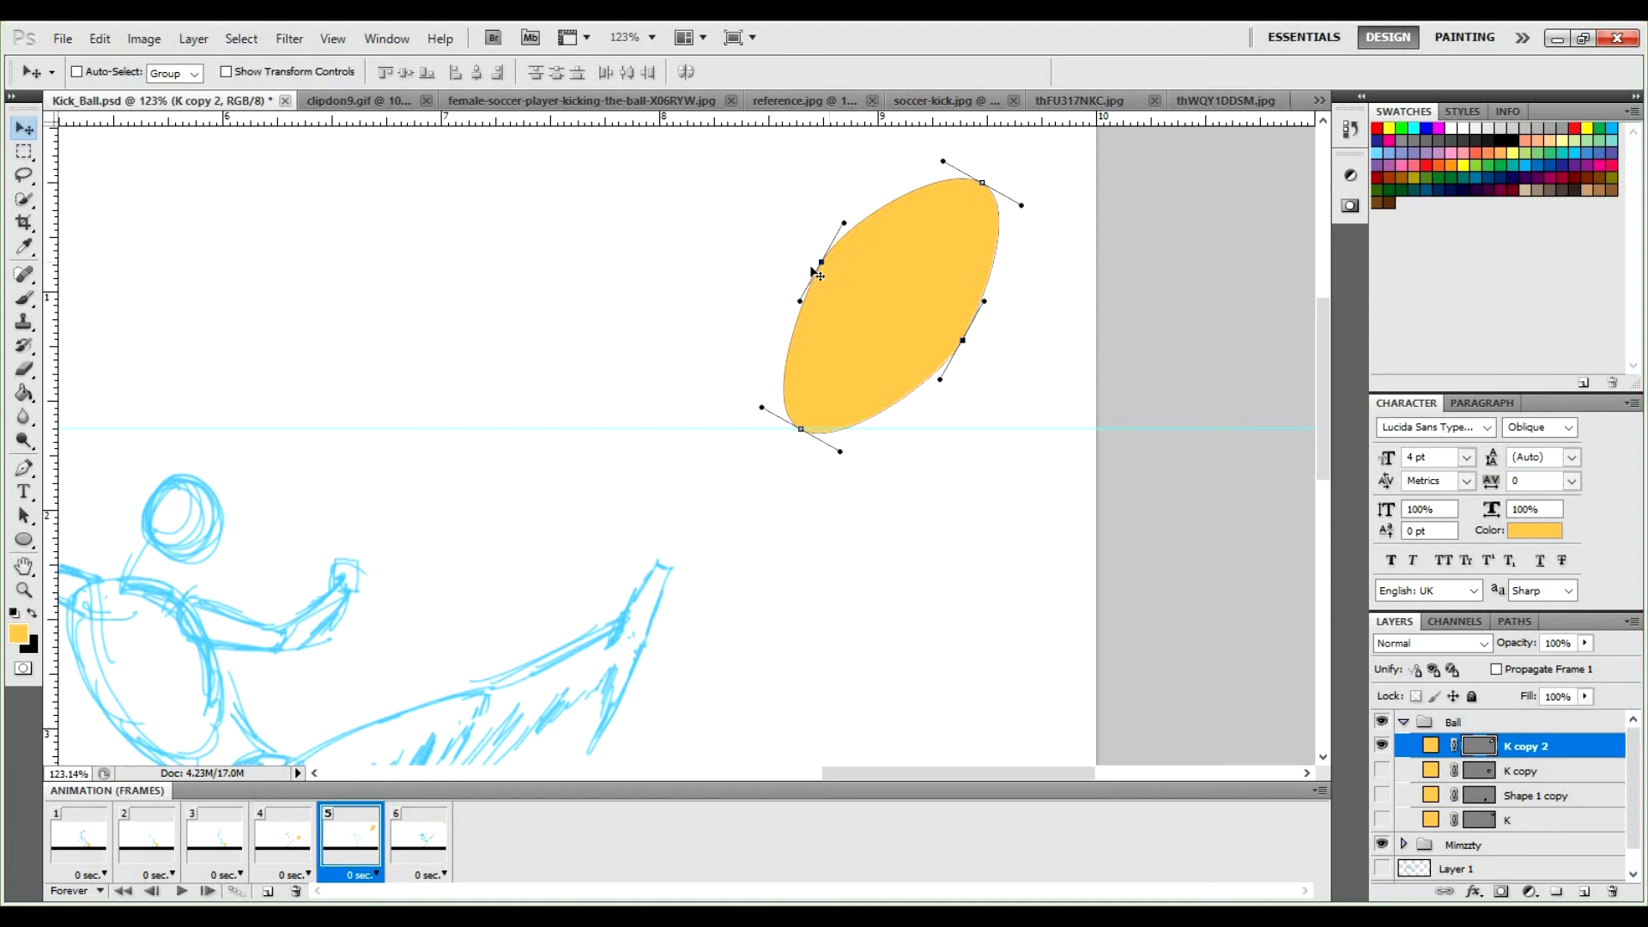
{"action": "key", "text": "ctrl+t"}
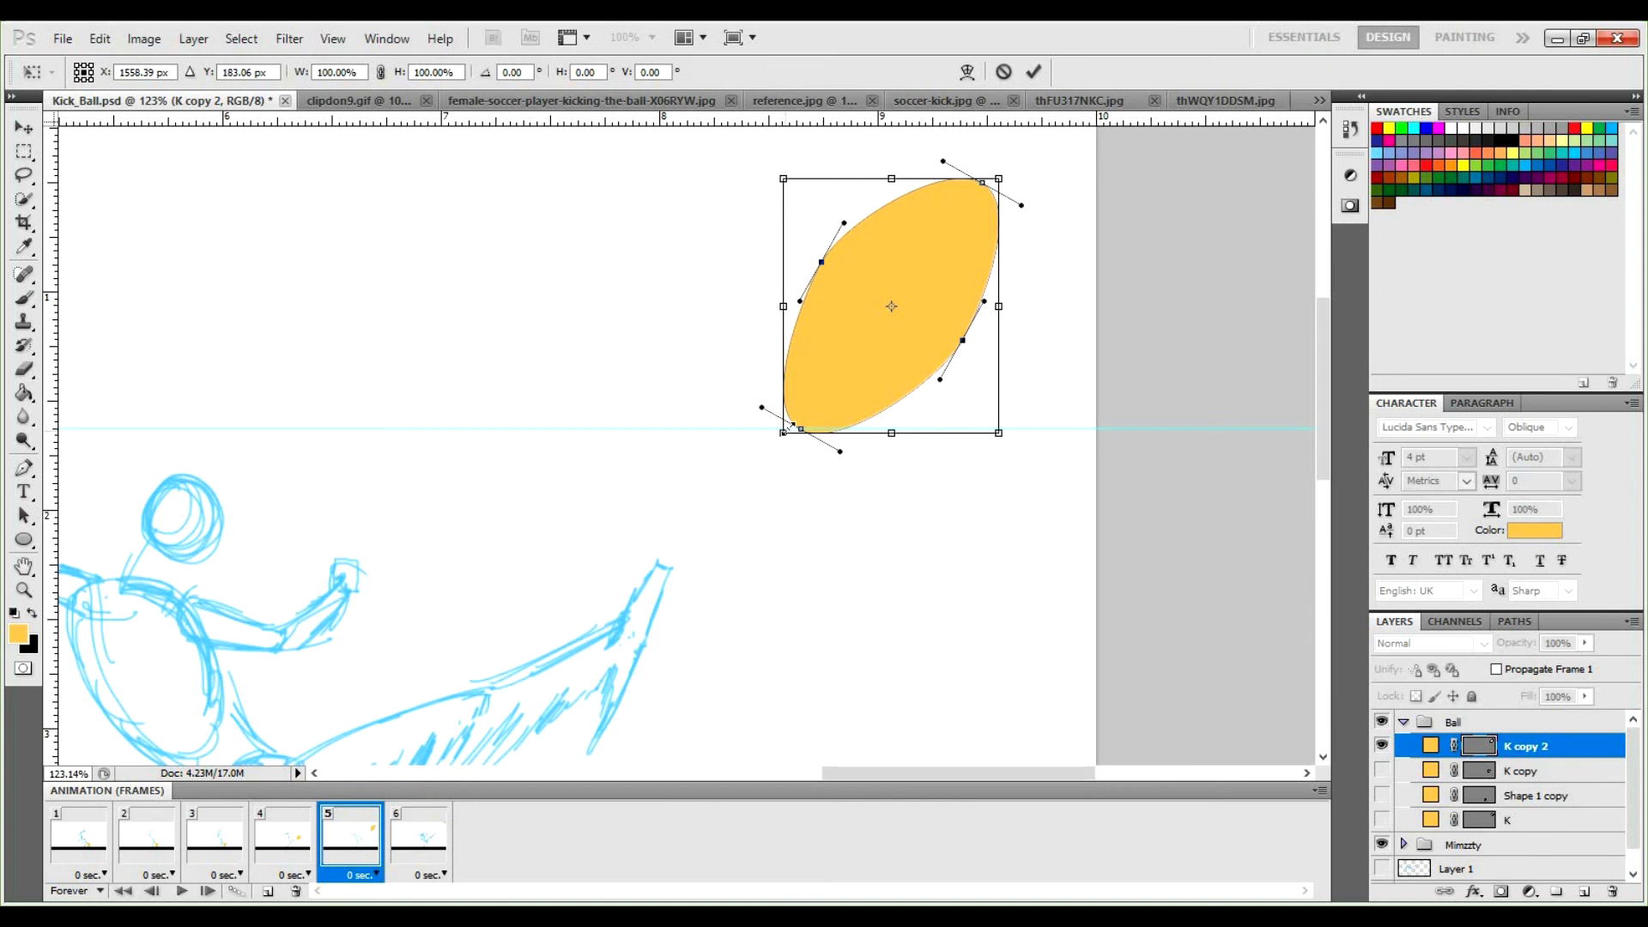
{"action": "left_click_drag", "start_coordinate": [981, 418], "coordinate": [975, 409]}
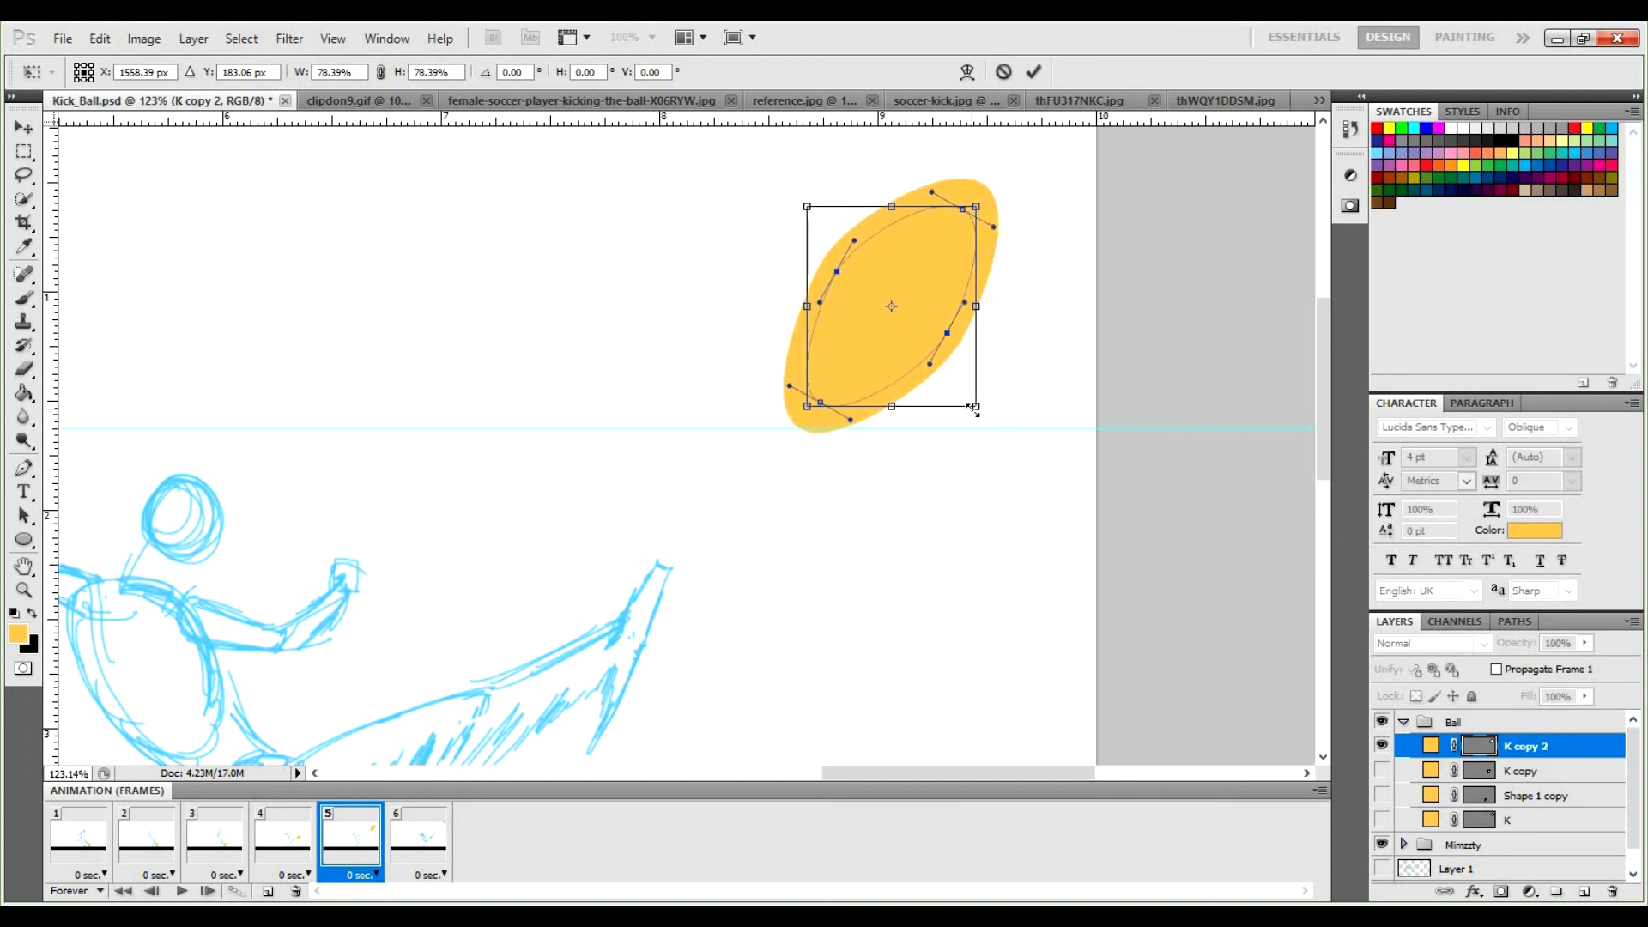
{"action": "key", "text": "ctrl+z"}
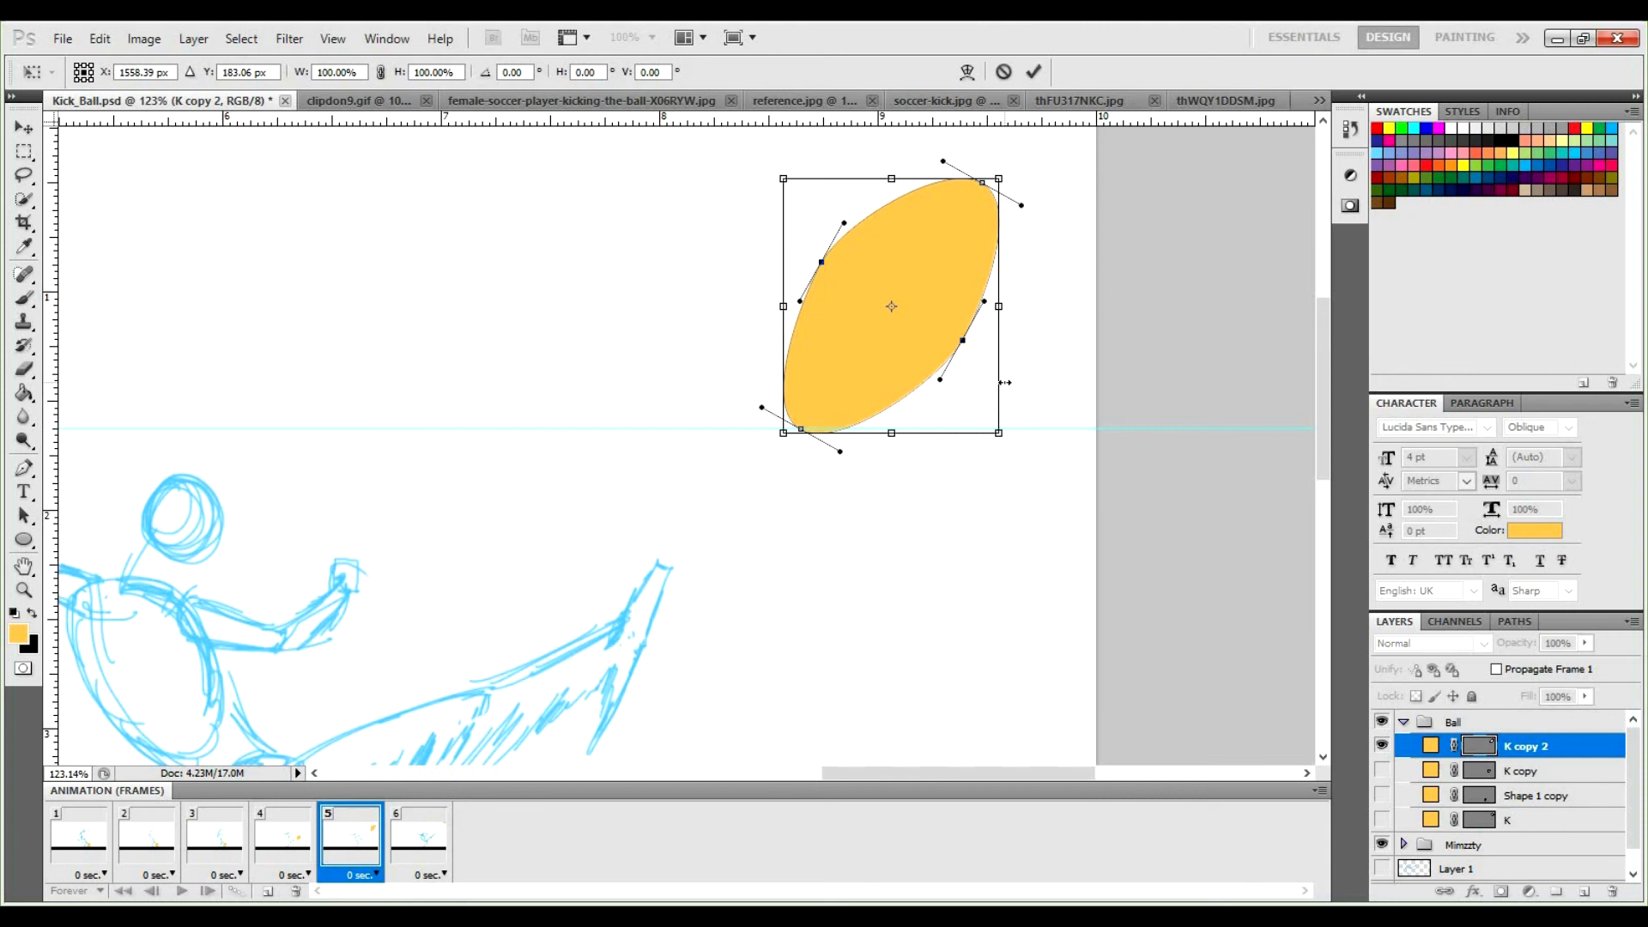
{"action": "key", "text": "Return"}
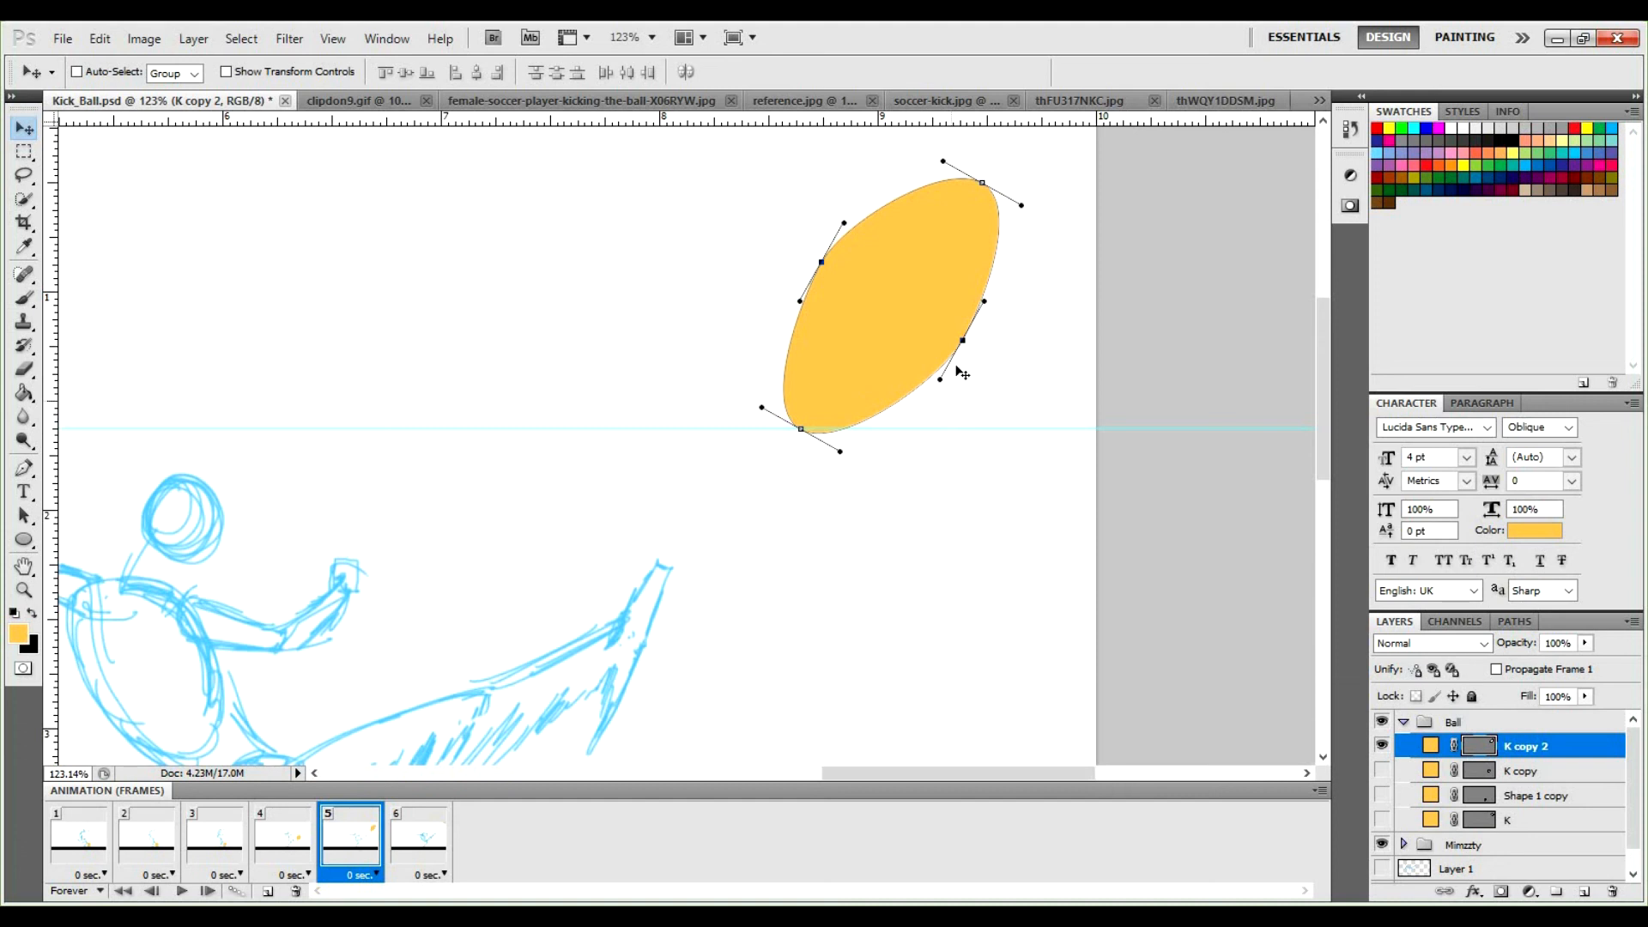
Narrow K copy 2 in frame 5 by moving both of its side anchors inward toward the ball's centre.
{"action": "left_click", "coordinate": [962, 340], "text": "ctrl"}
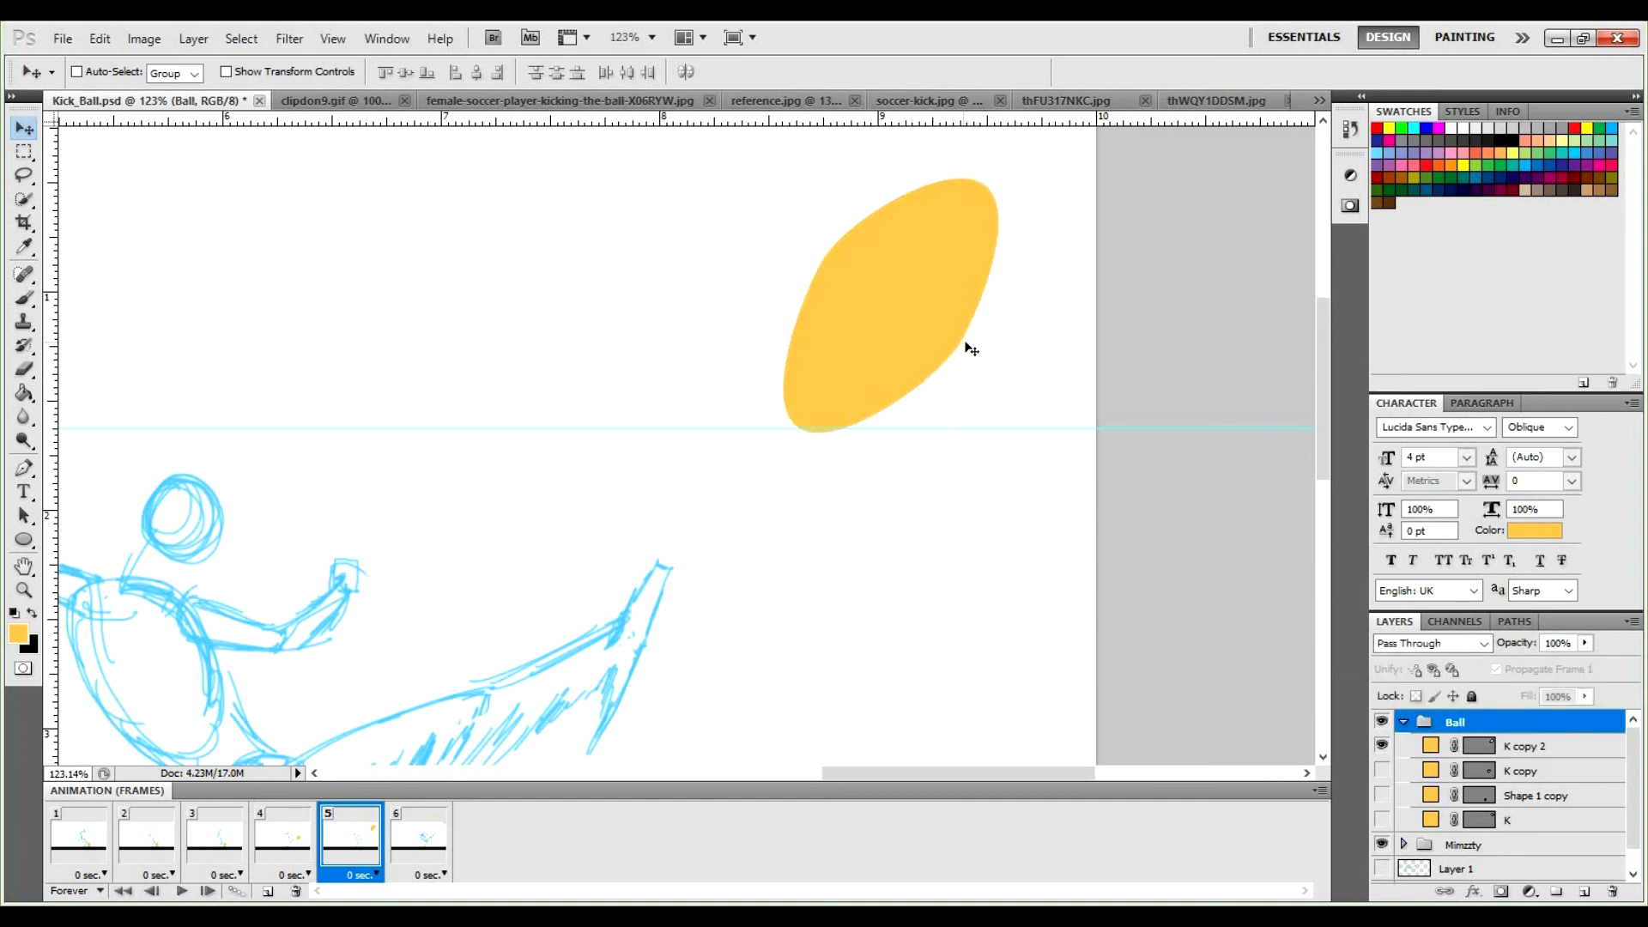
{"action": "left_click", "coordinate": [967, 390], "text": "ctrl"}
{"action": "left_click", "coordinate": [1472, 753]}
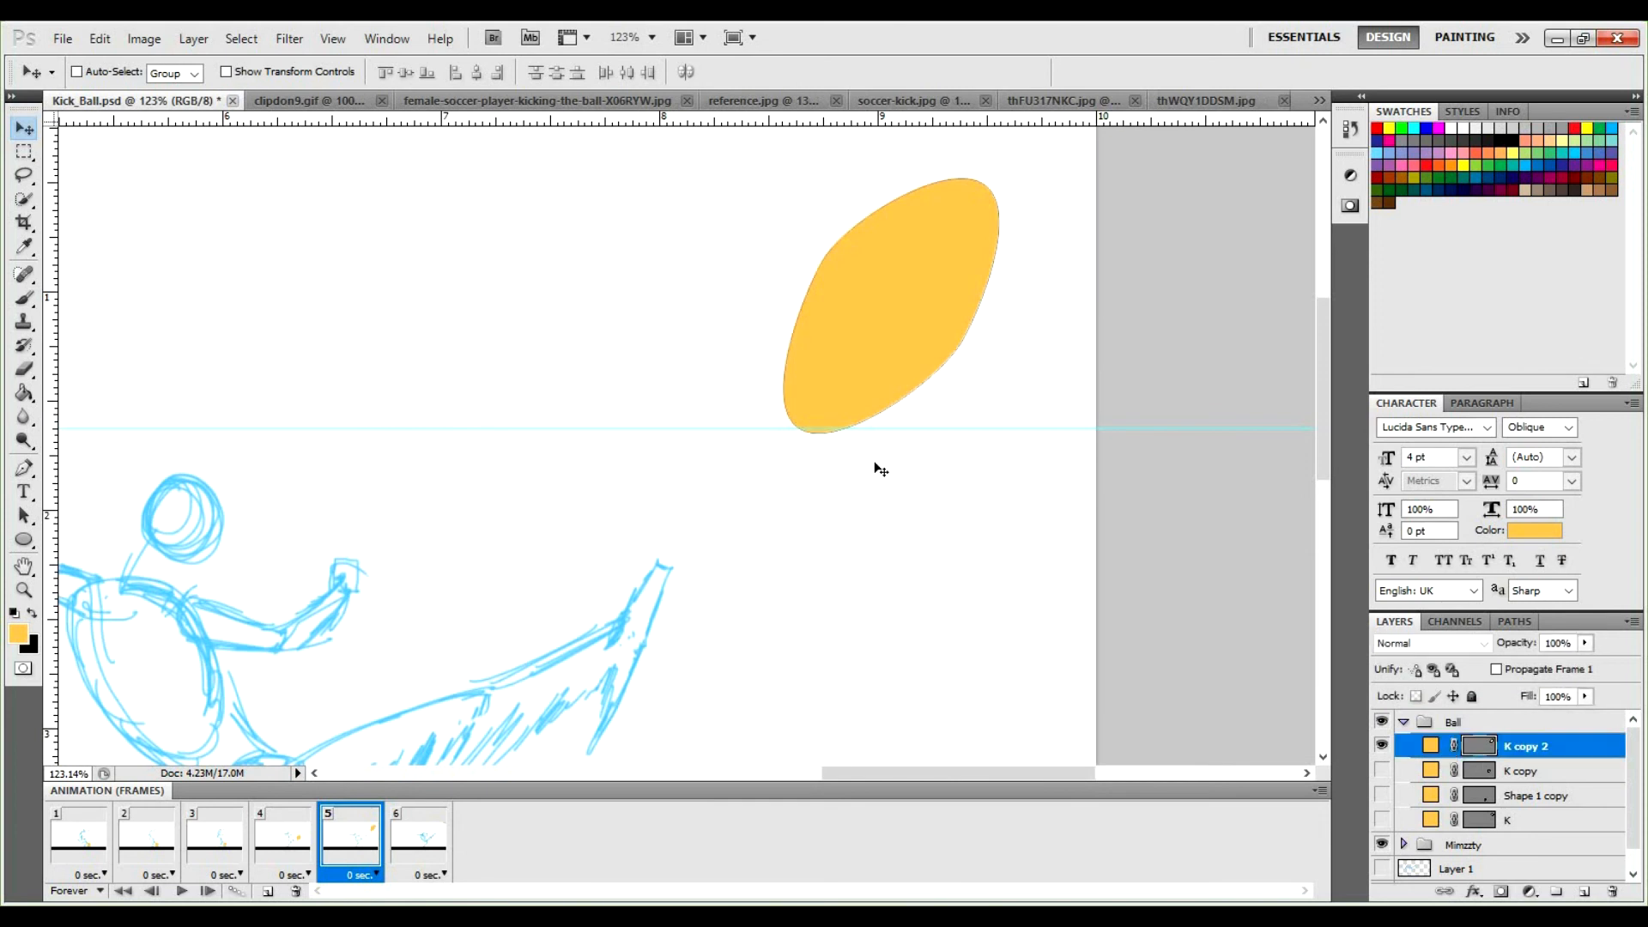
{"action": "left_click", "coordinate": [962, 366], "text": "ctrl"}
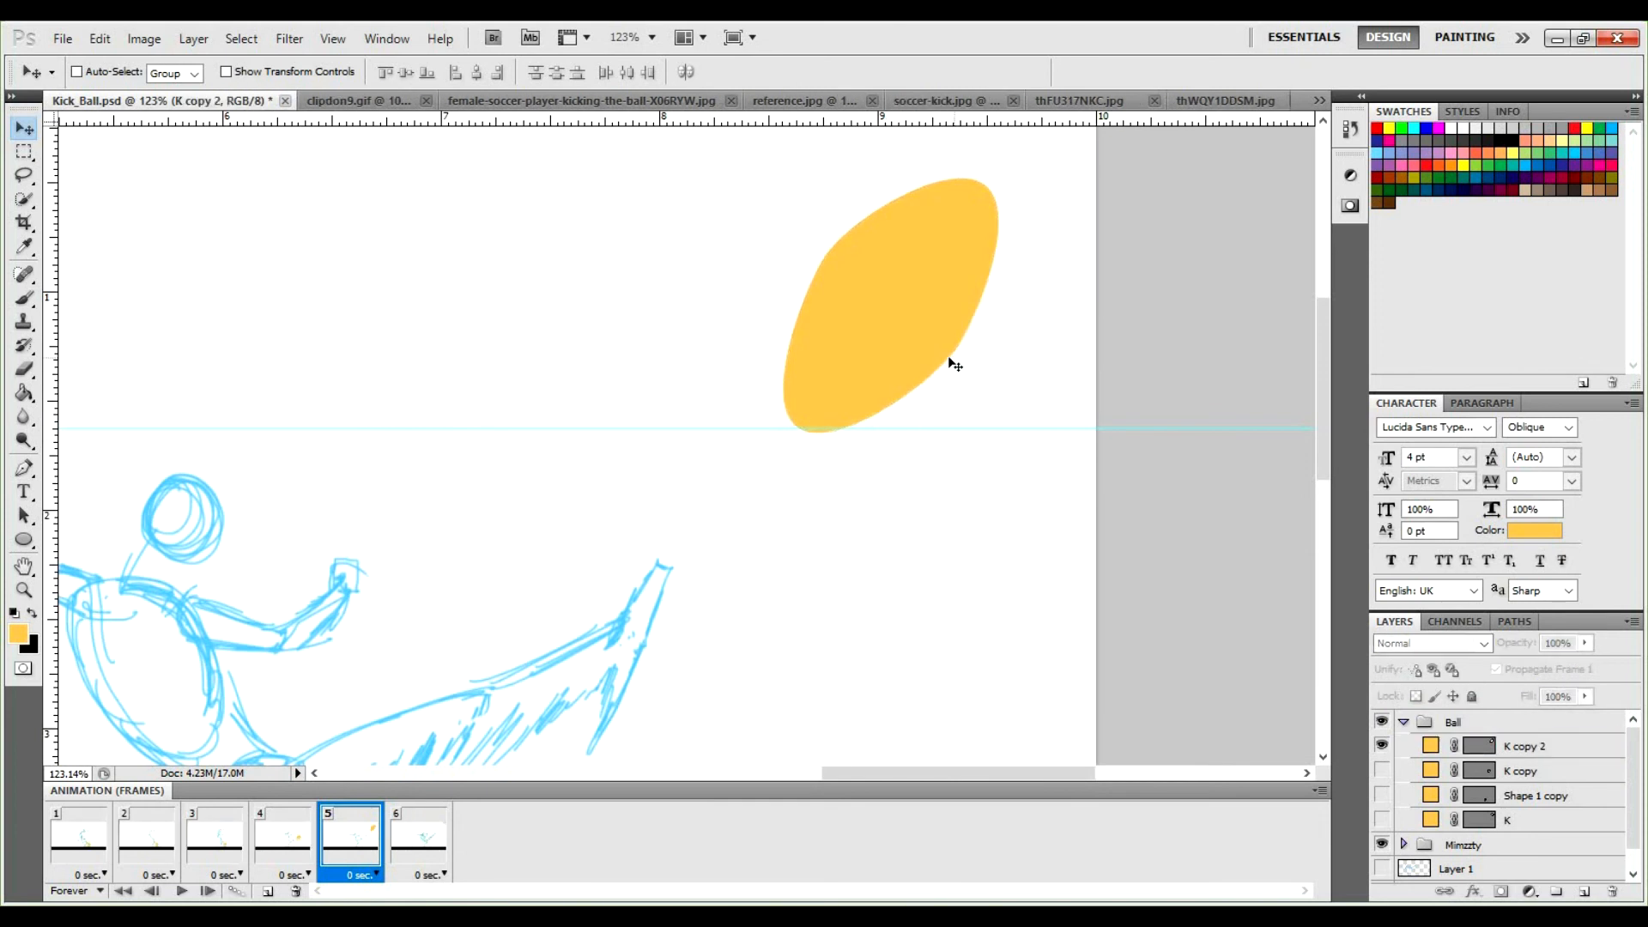
{"action": "left_click", "coordinate": [951, 359], "text": "ctrl"}
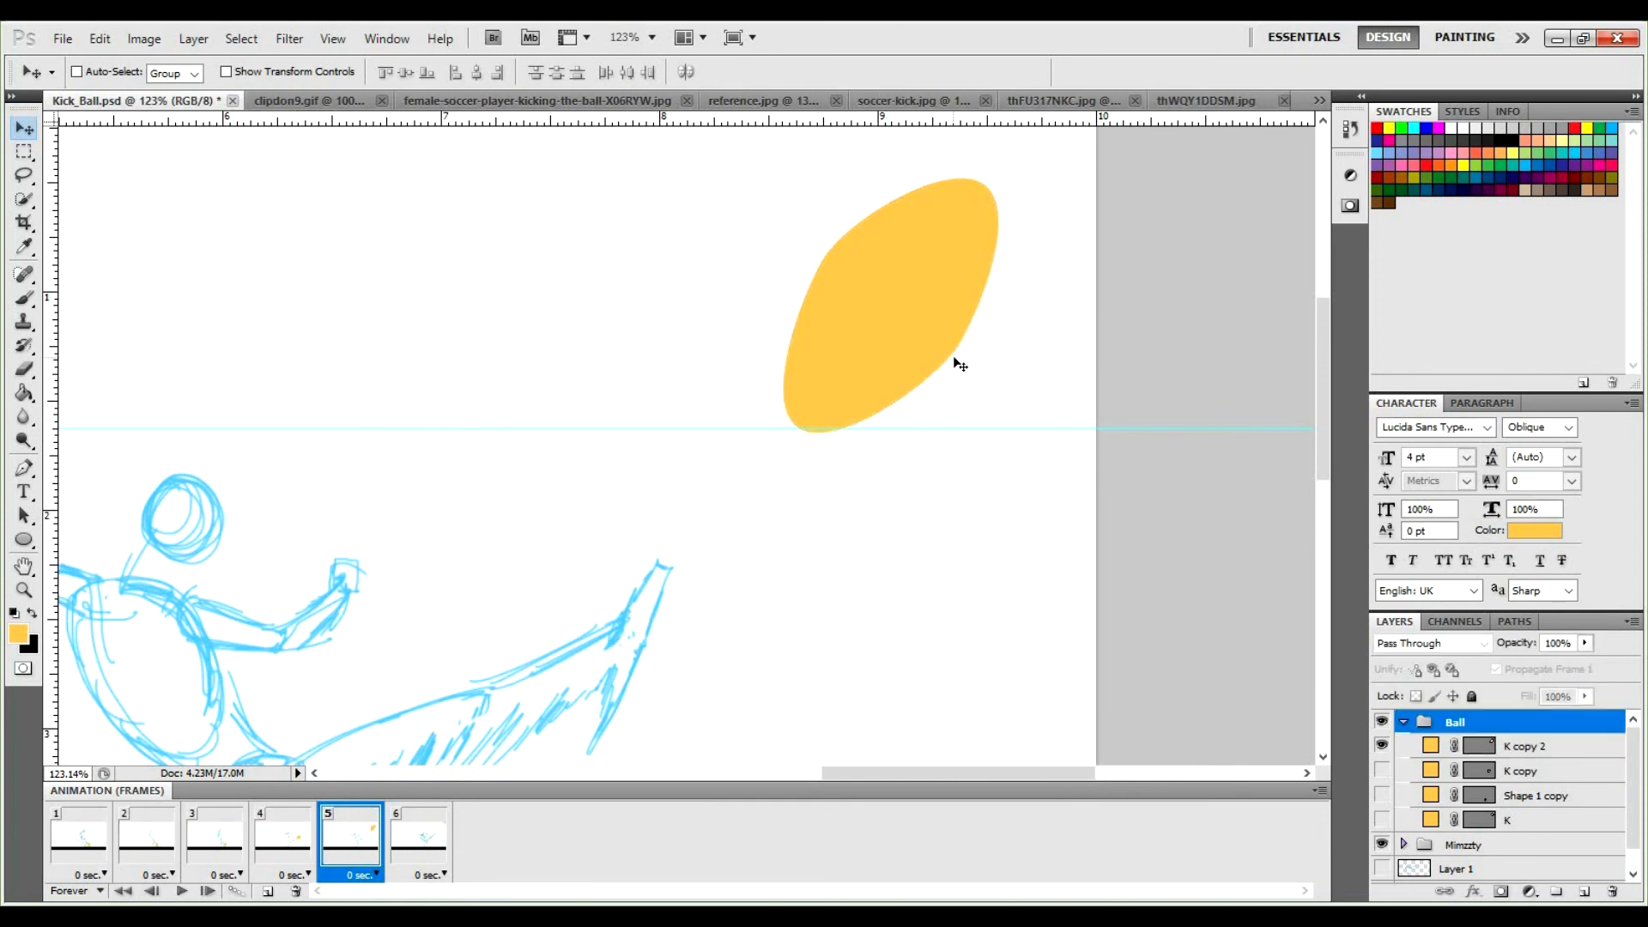
{"action": "left_click", "coordinate": [1476, 745]}
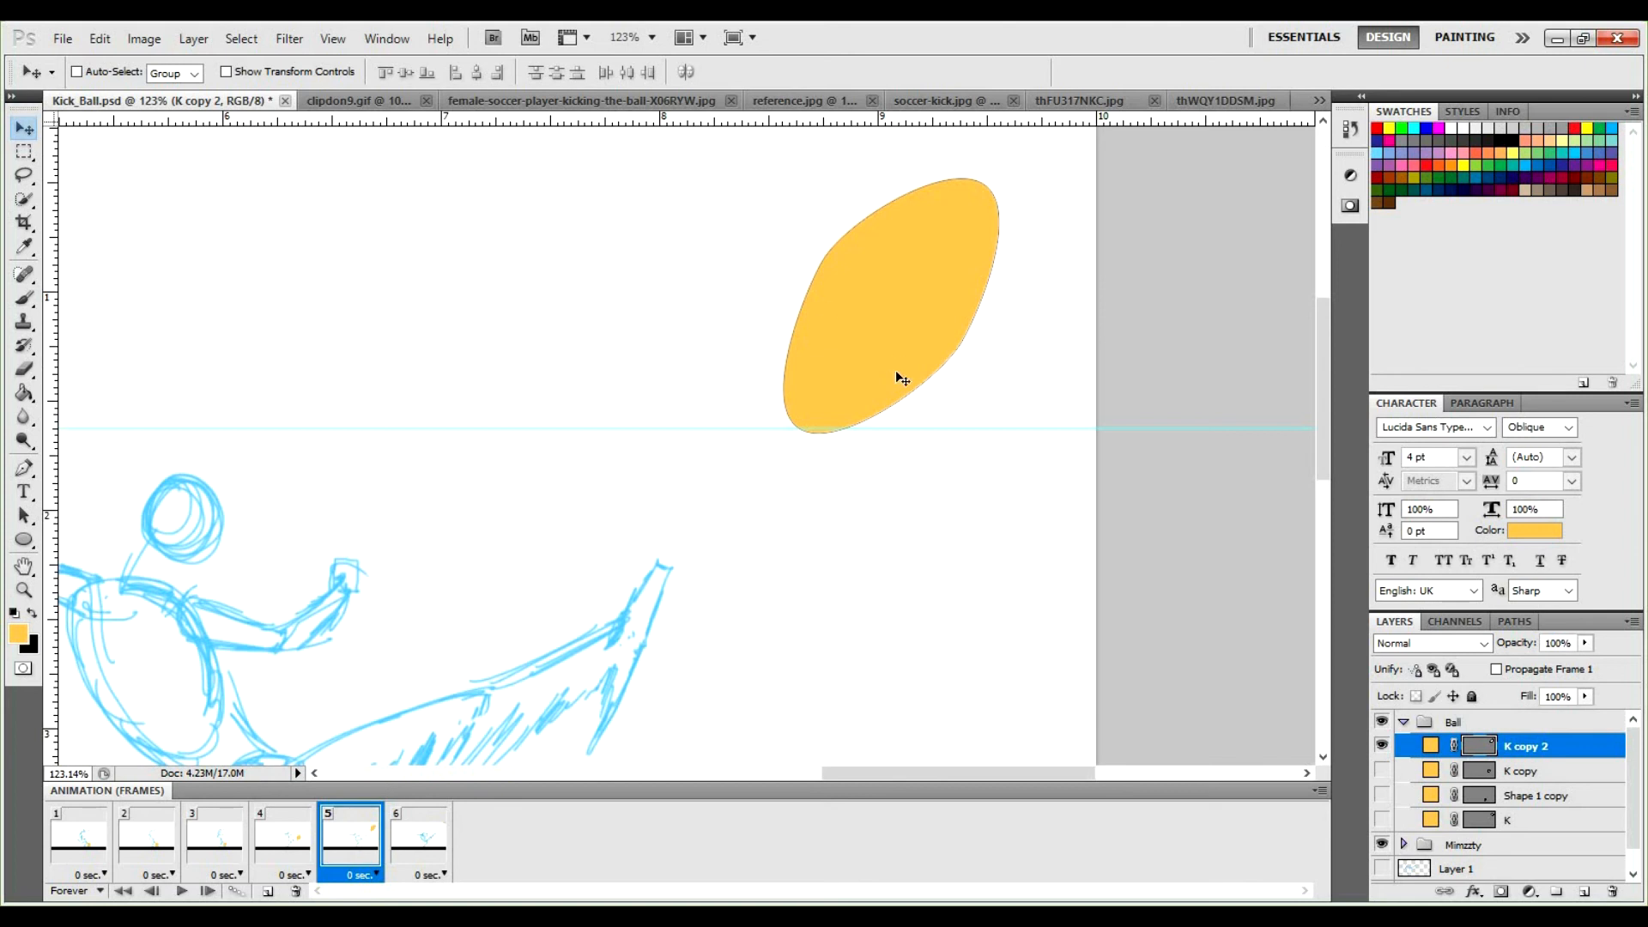
{"action": "left_click", "coordinate": [918, 397]}
{"action": "left_click", "coordinate": [962, 342]}
{"action": "left_click_drag", "start_coordinate": [962, 341], "coordinate": [930, 347]}
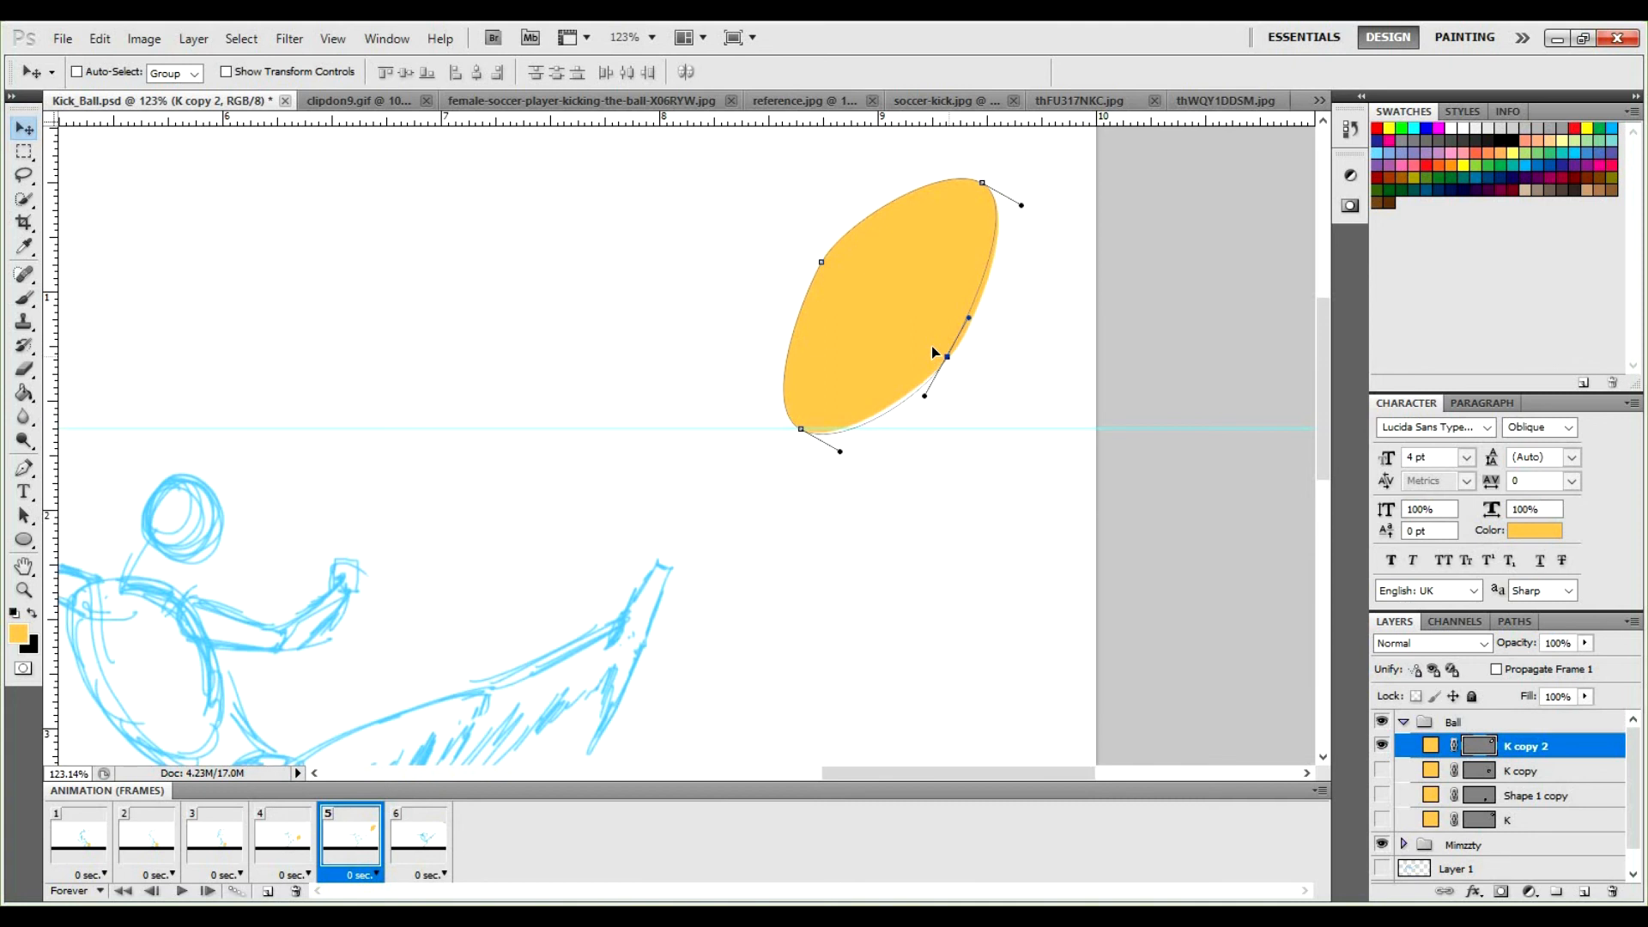
{"action": "left_click", "coordinate": [824, 264]}
{"action": "left_click_drag", "start_coordinate": [835, 282], "coordinate": [836, 276]}
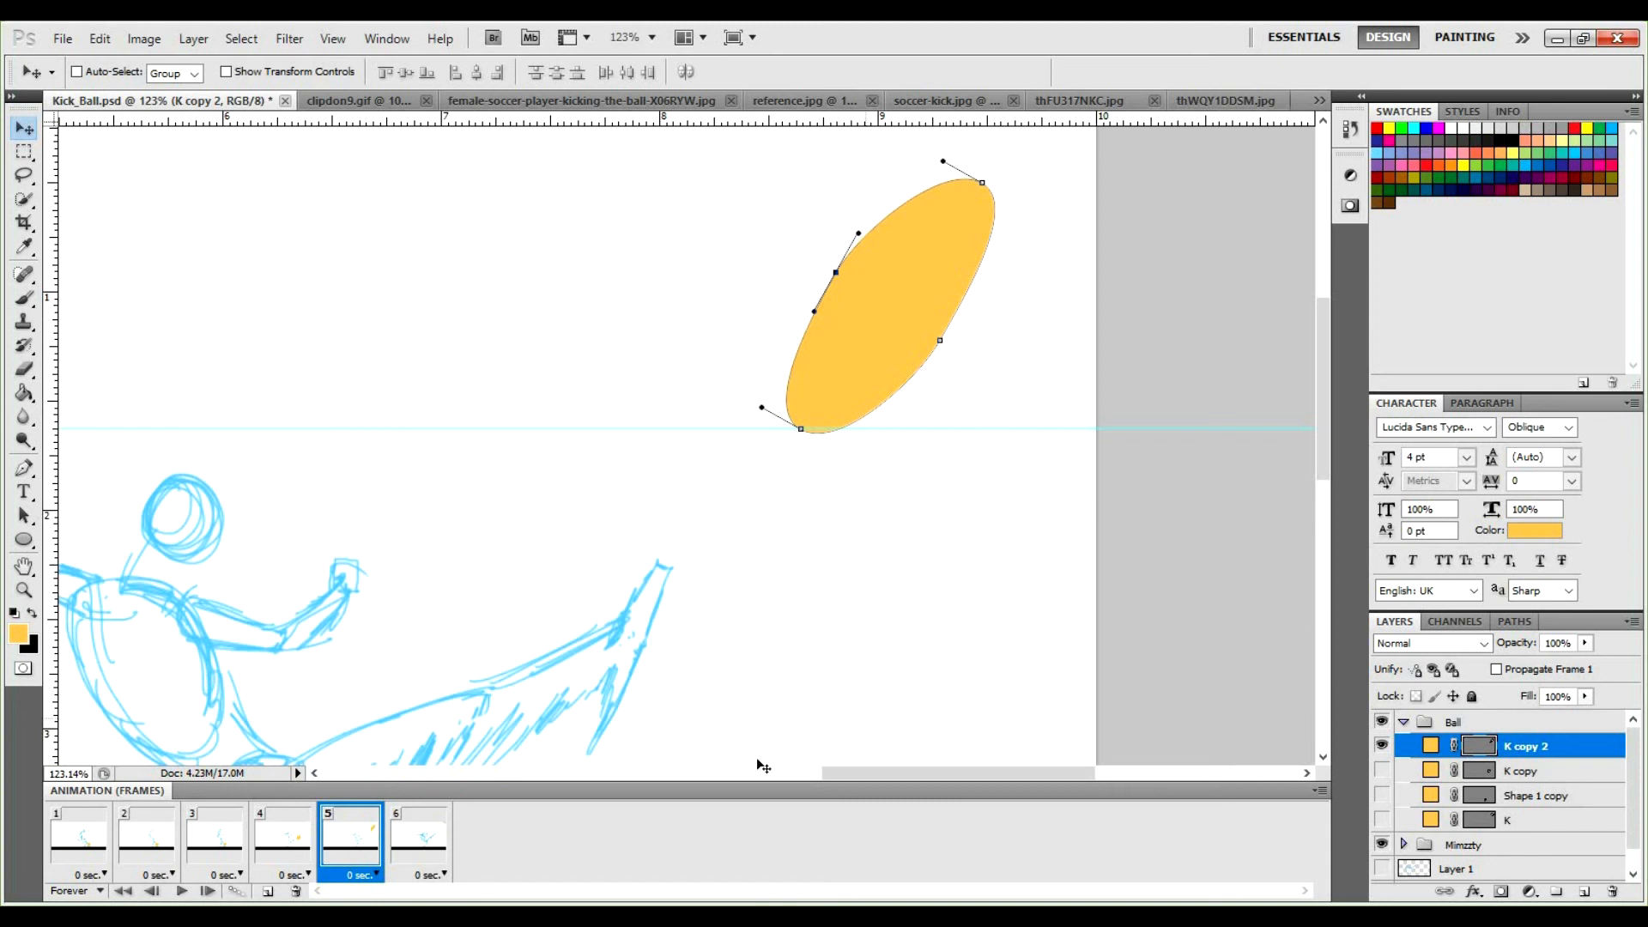
Preview the six-frame animation, deselect the layers to hide the path outline, replay it, and return to frame 1.
{"action": "left_click", "coordinate": [427, 834]}
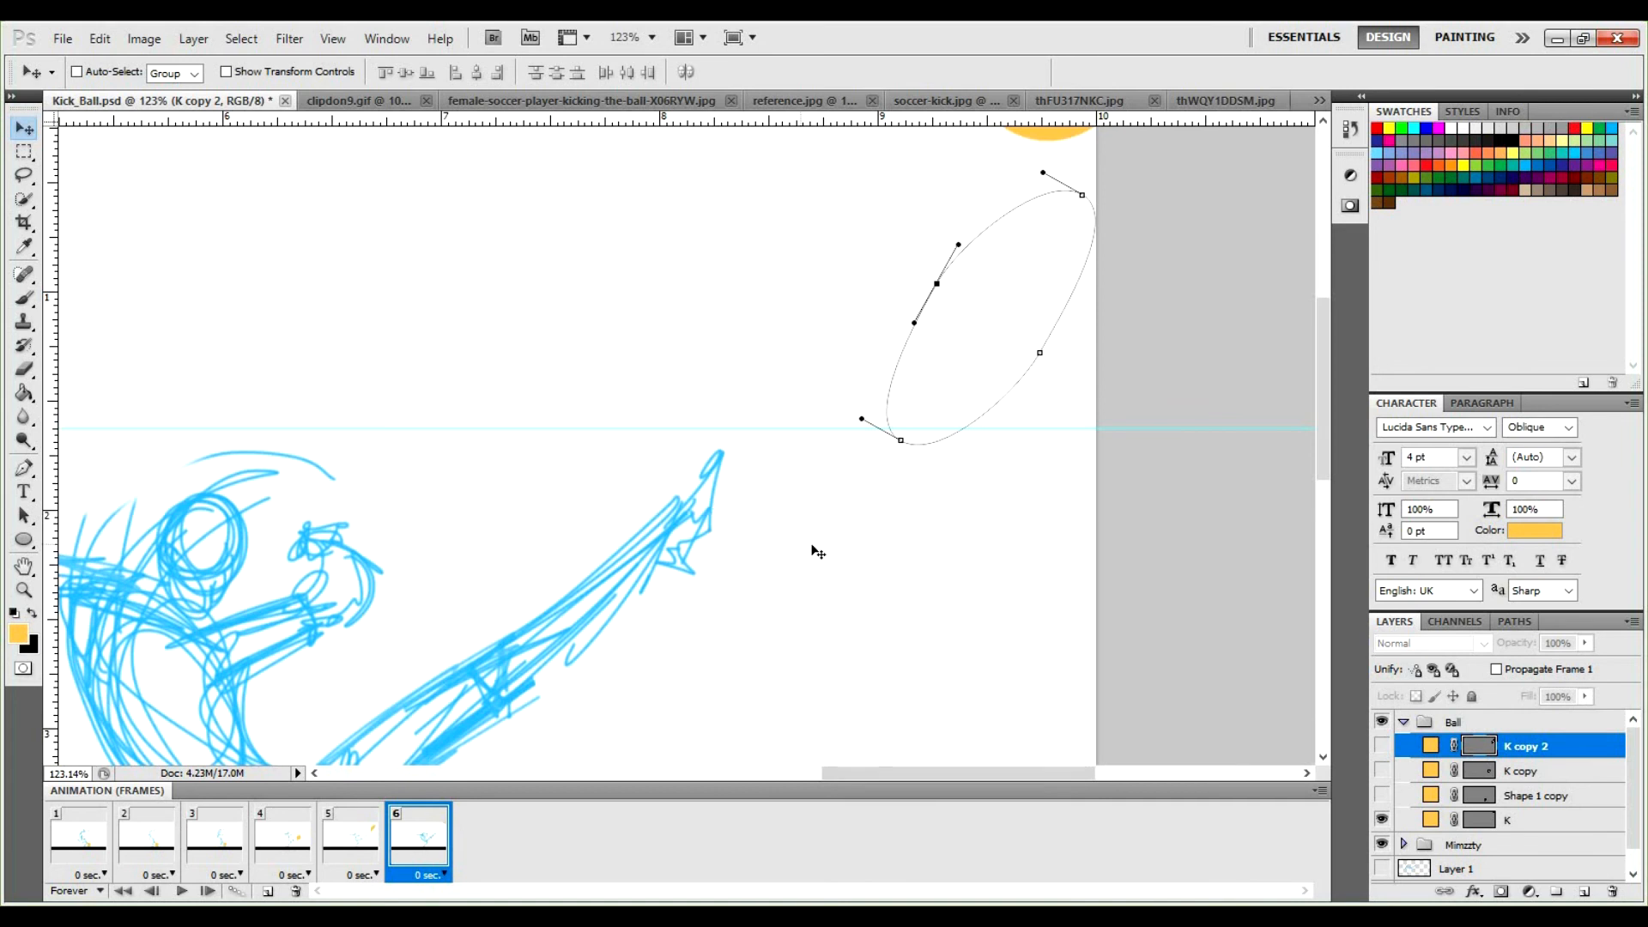
{"action": "key", "text": "ctrl+0"}
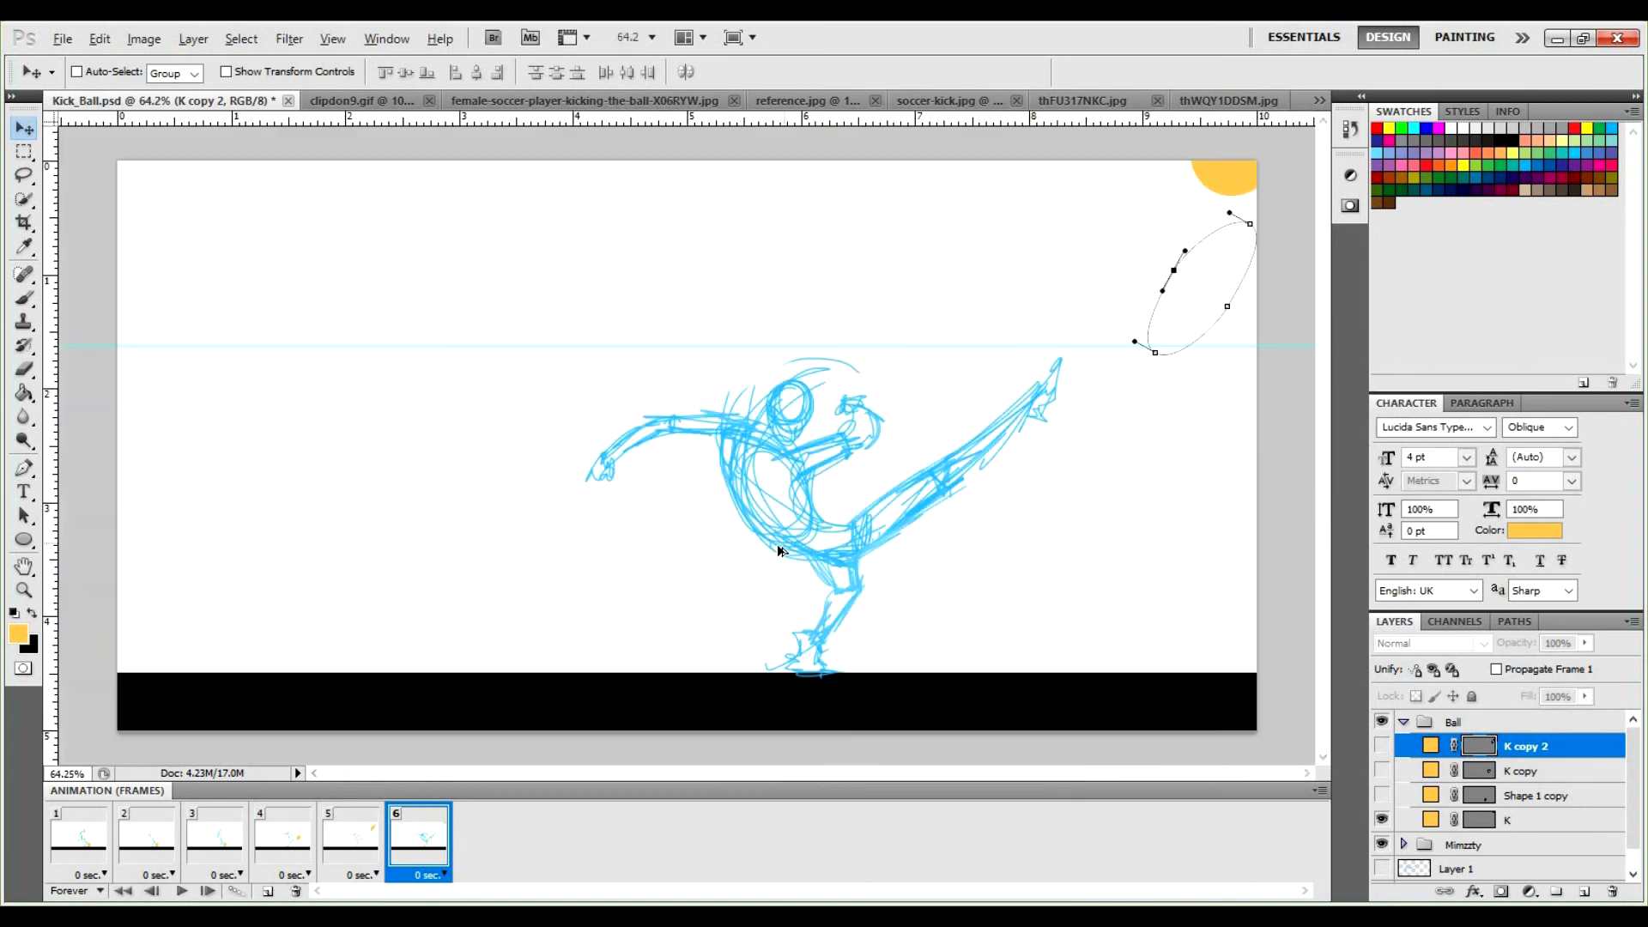
{"action": "key", "text": "alt"}
{"action": "left_click", "coordinate": [180, 893]}
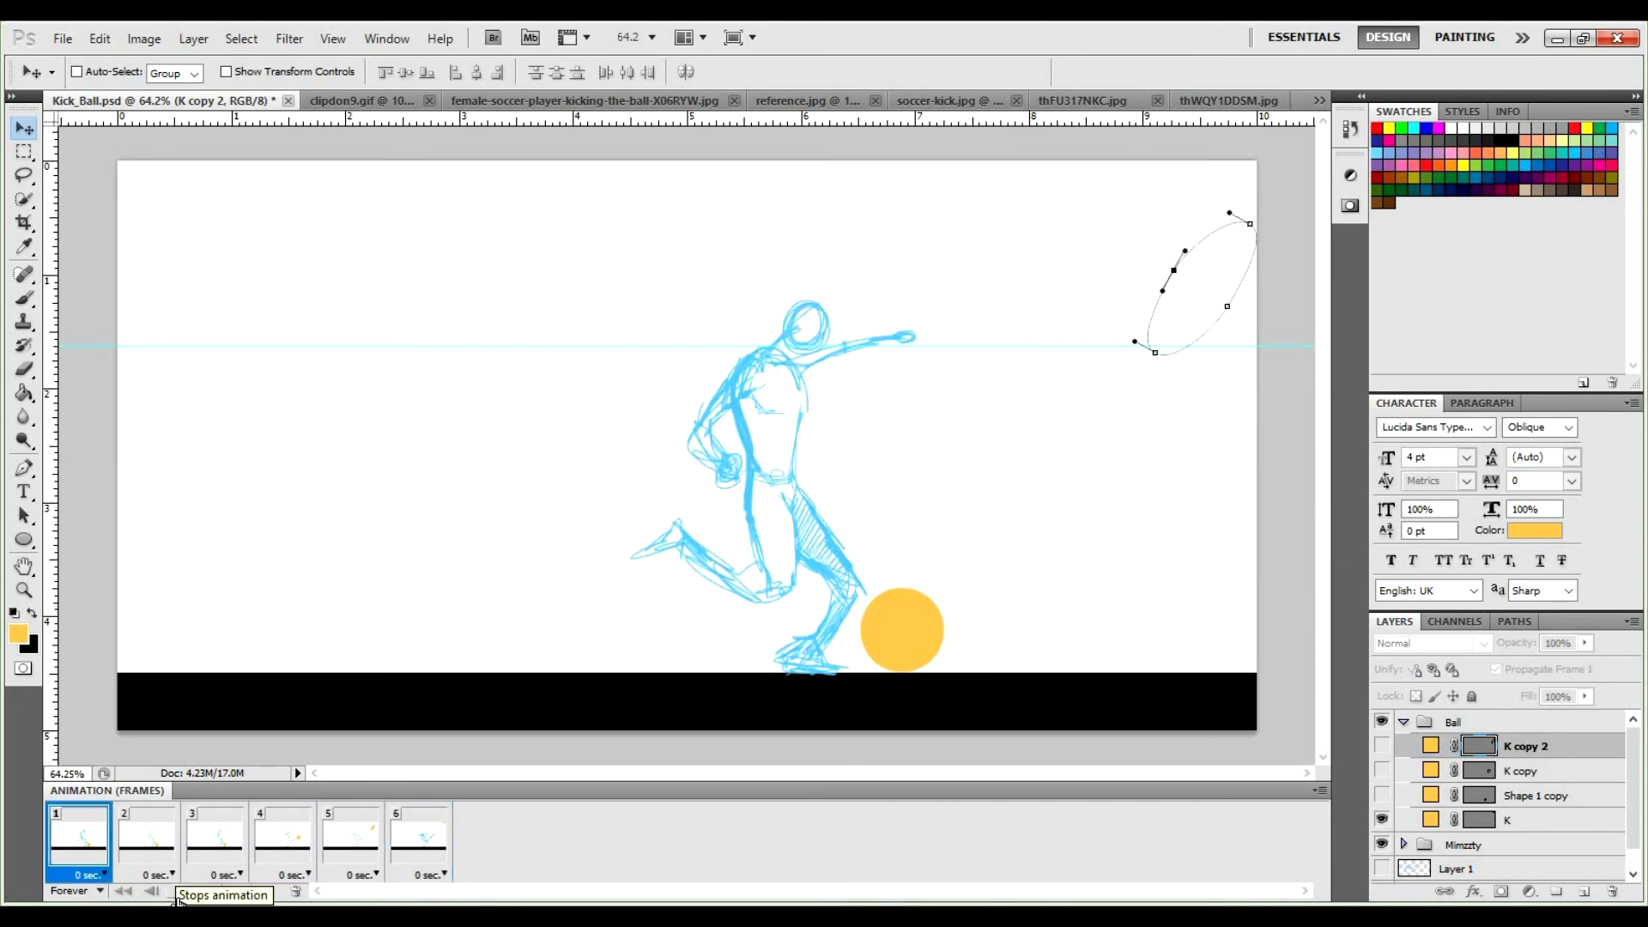
{"action": "left_click", "coordinate": [180, 893]}
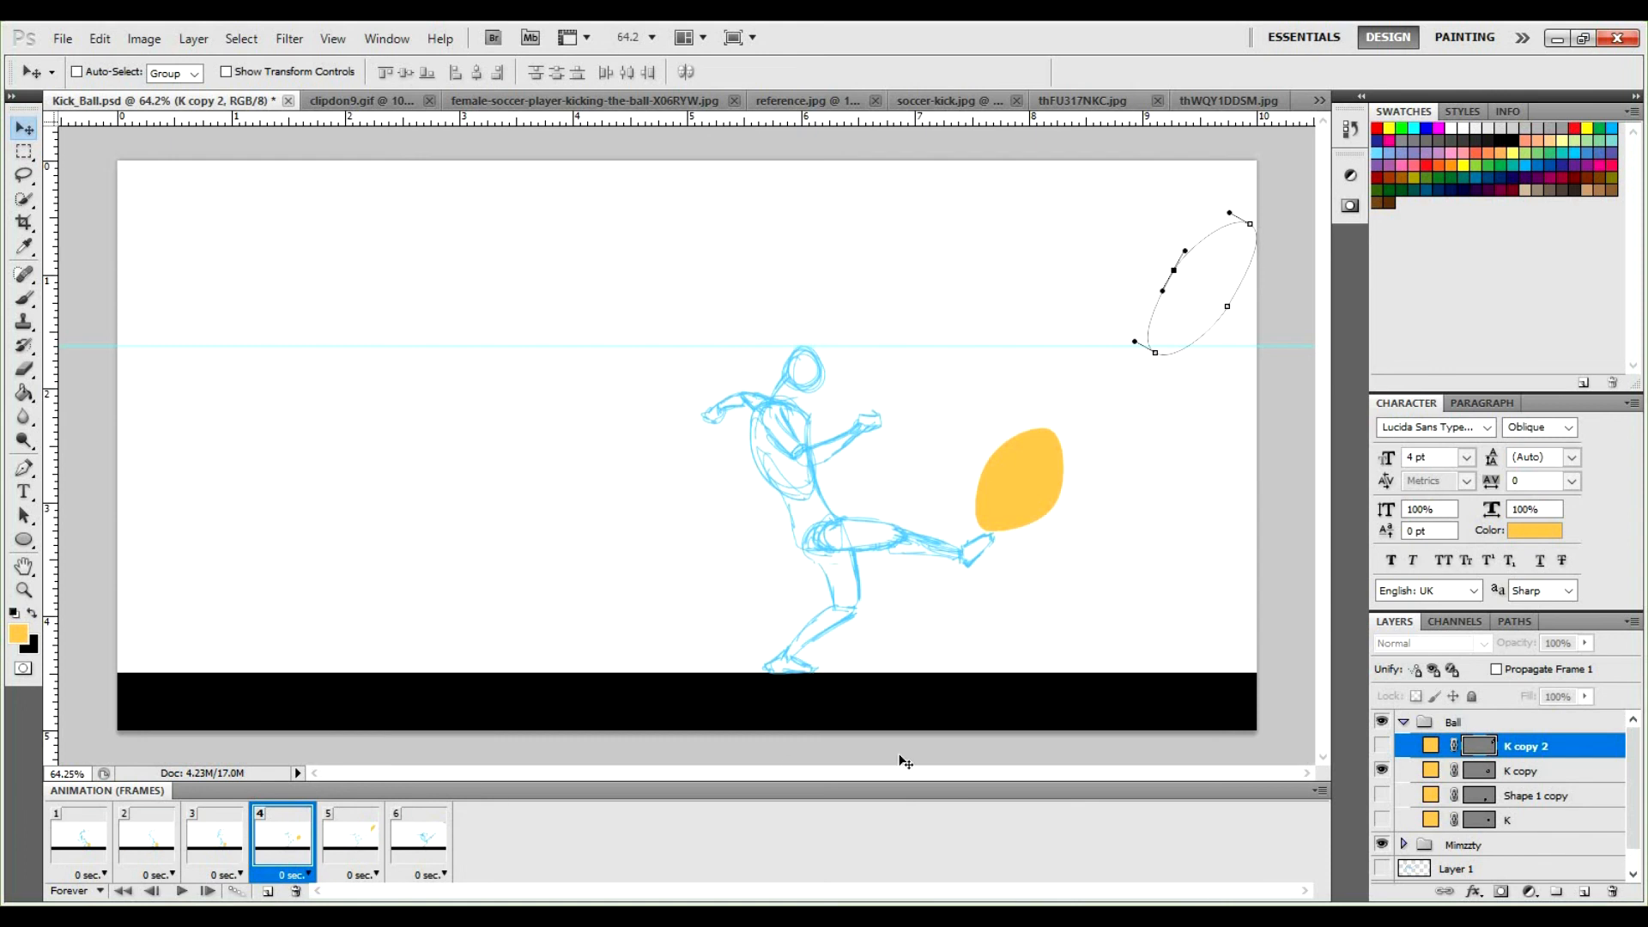
{"action": "left_click", "coordinate": [1279, 665], "text": "ctrl"}
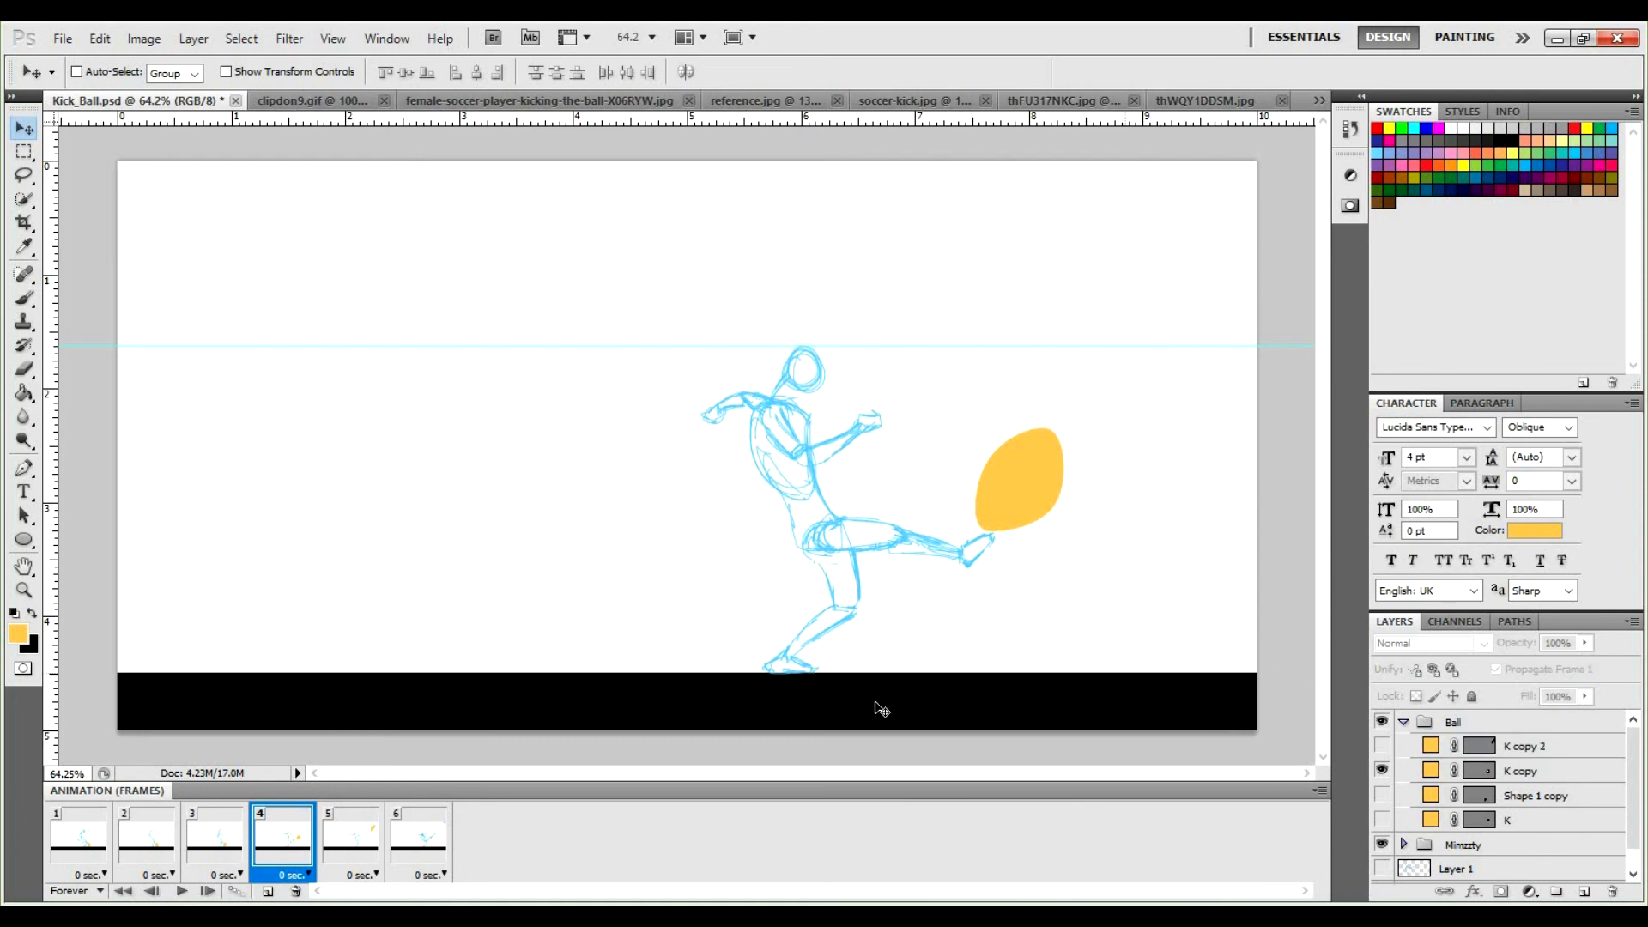
{"action": "left_click", "coordinate": [178, 892]}
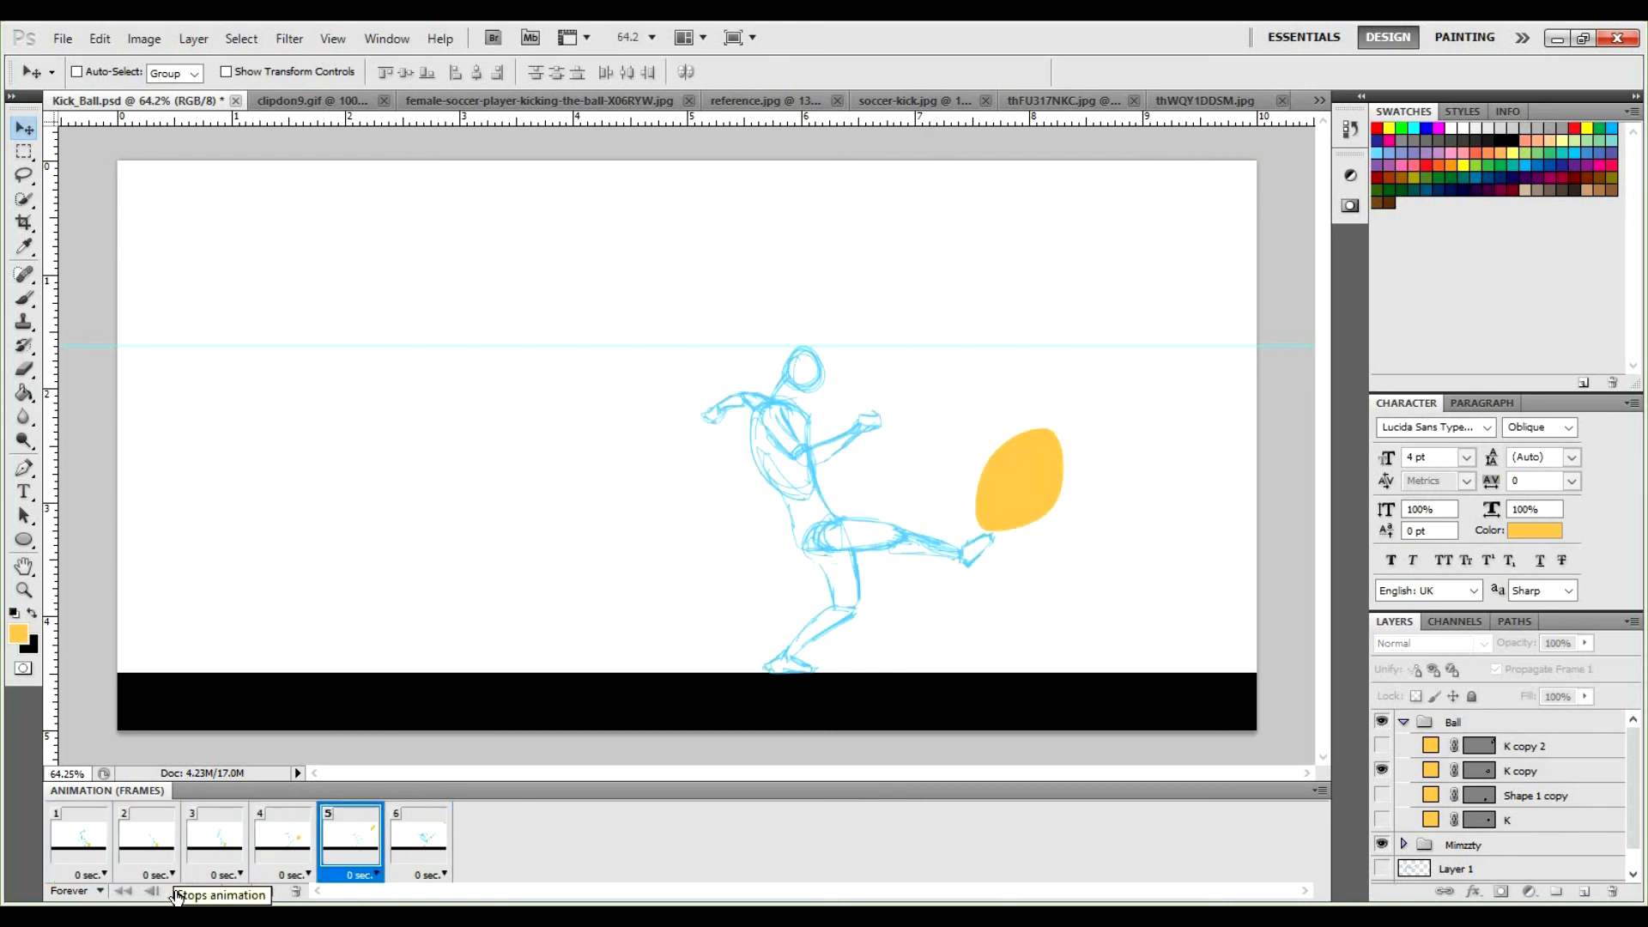
{"action": "left_click", "coordinate": [178, 894]}
{"action": "left_click", "coordinate": [77, 837]}
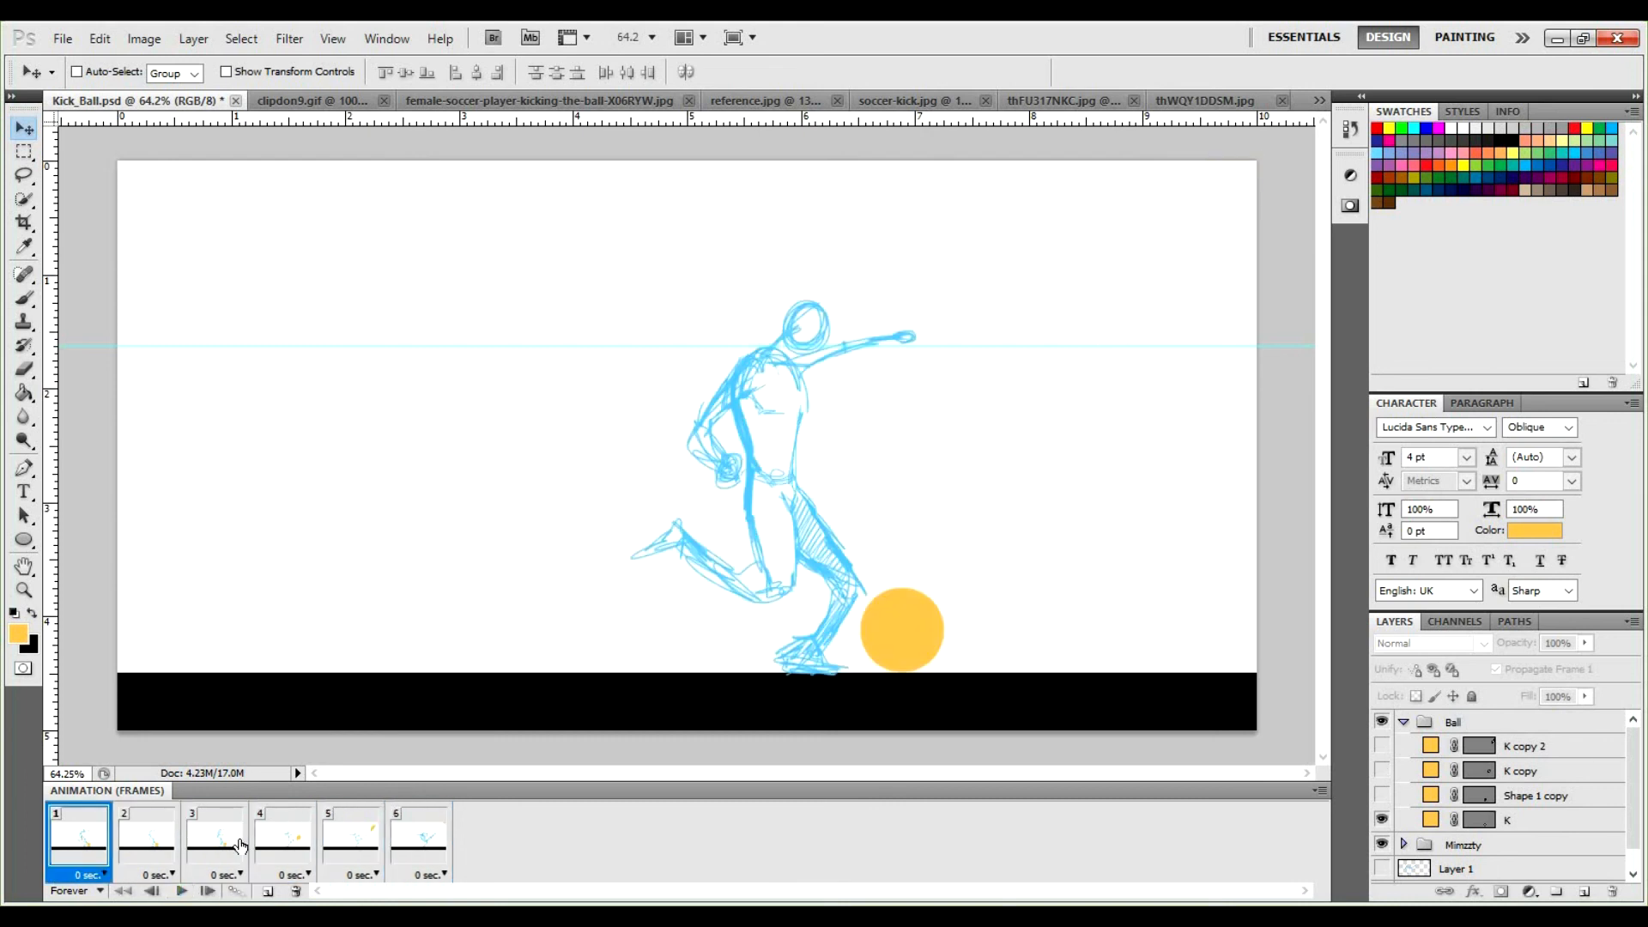
Export the animation for the web as a 16-colour, forever-looping GIF, replacing Kick_Ball.gif in the Animation folder.
{"action": "left_click", "coordinate": [63, 39]}
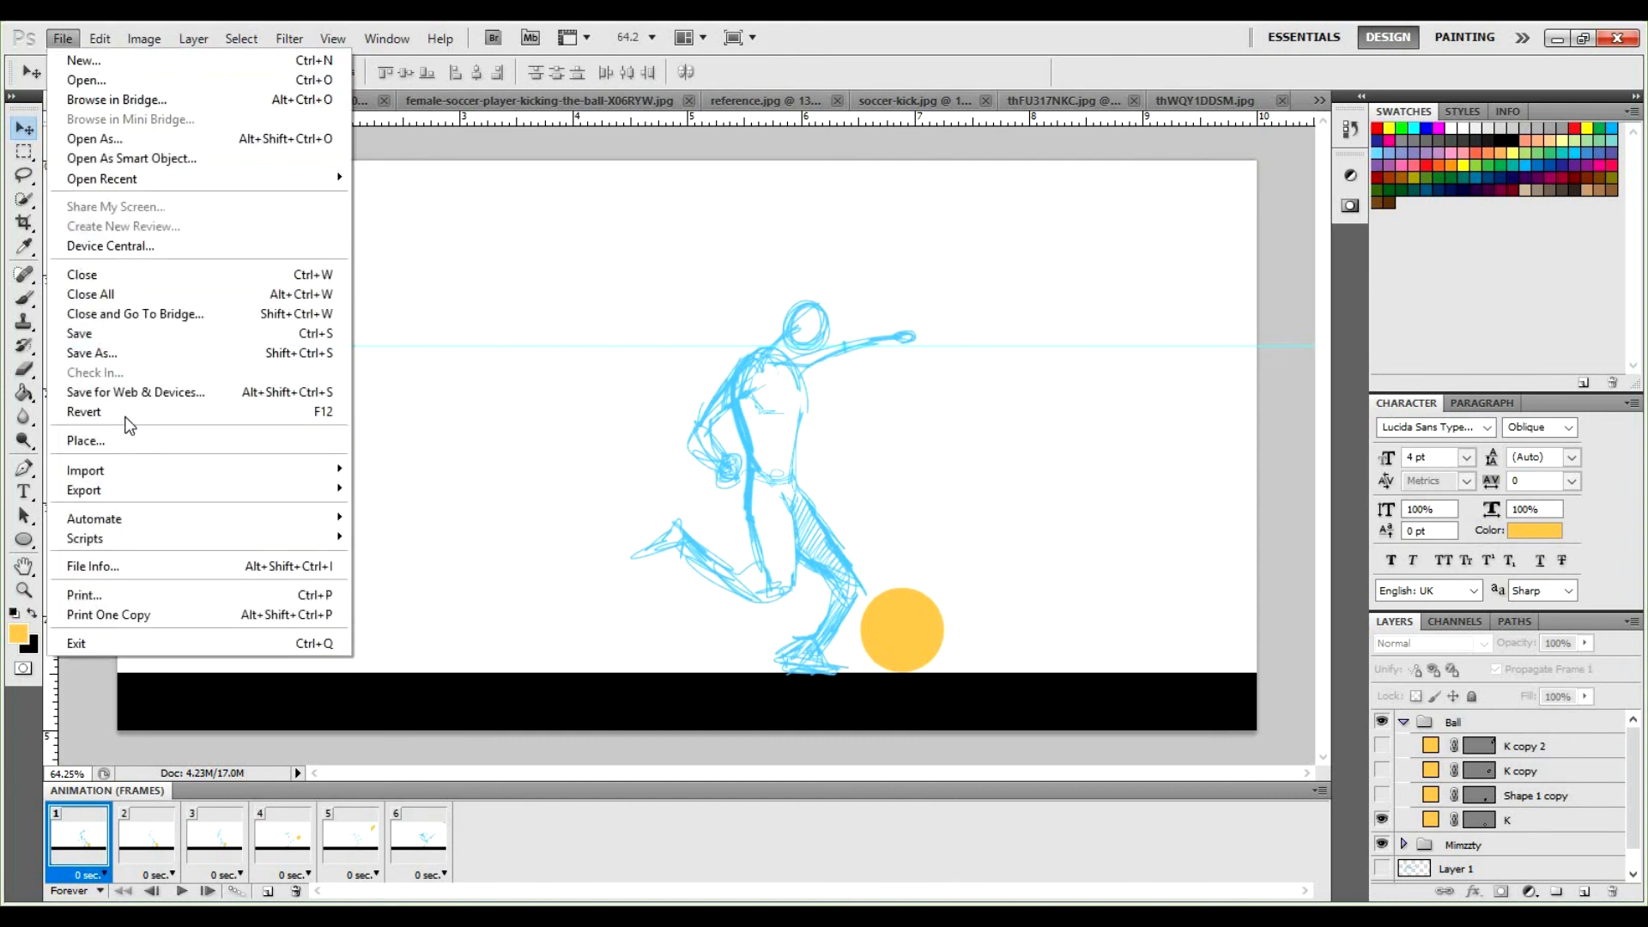
{"action": "left_click", "coordinate": [127, 394]}
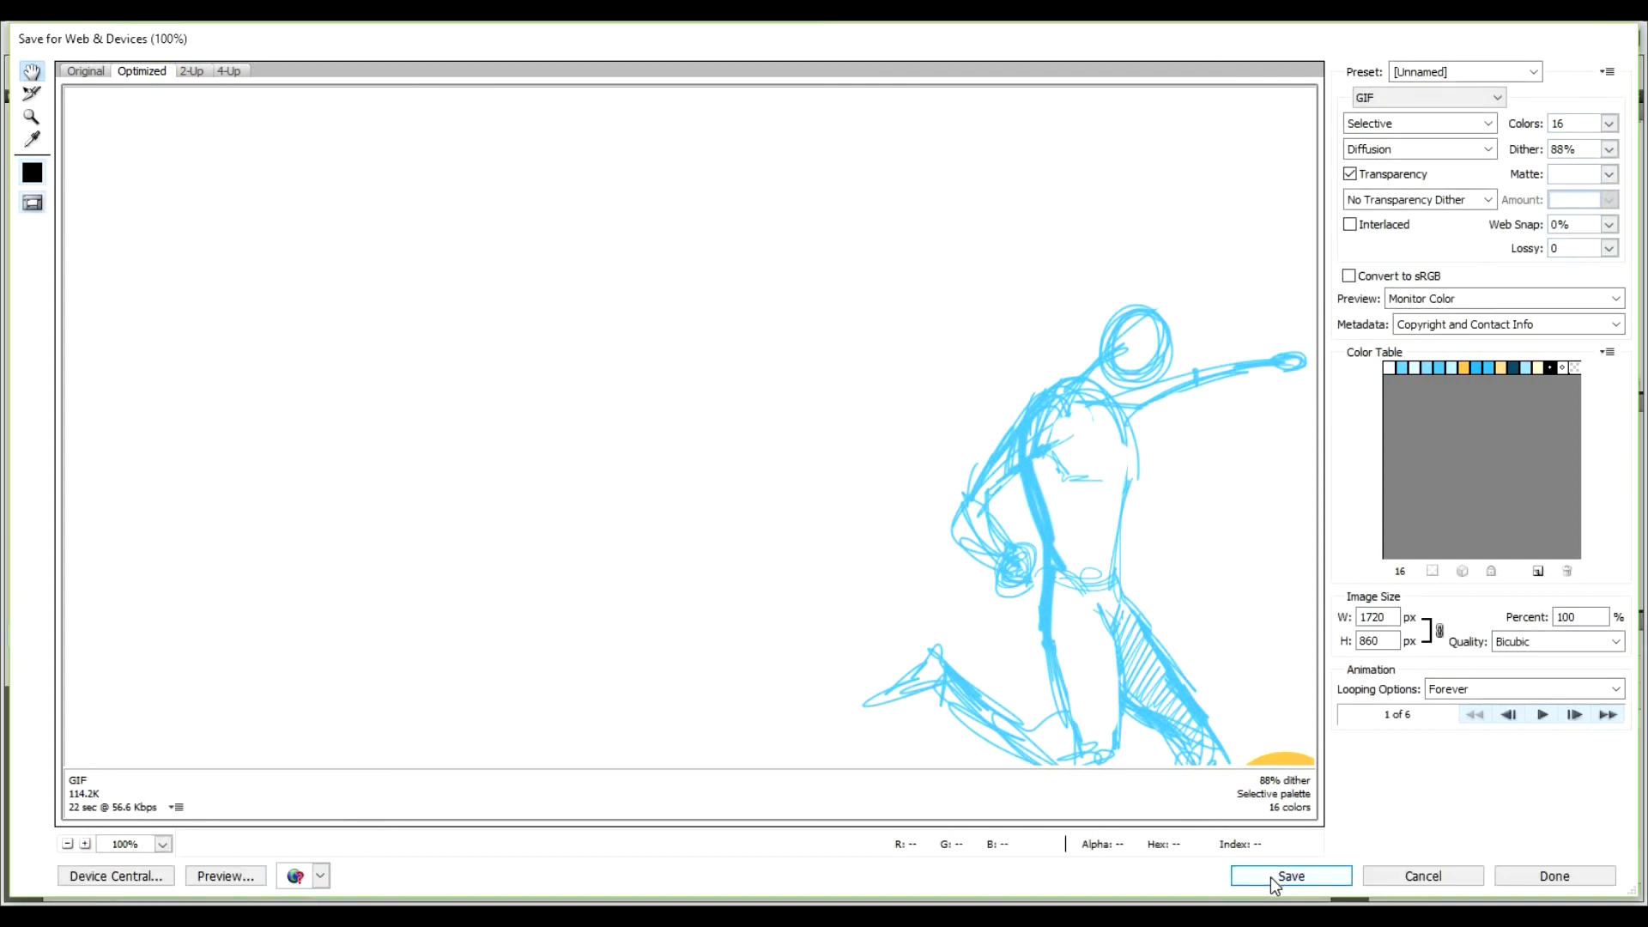
{"action": "left_click", "coordinate": [1270, 877]}
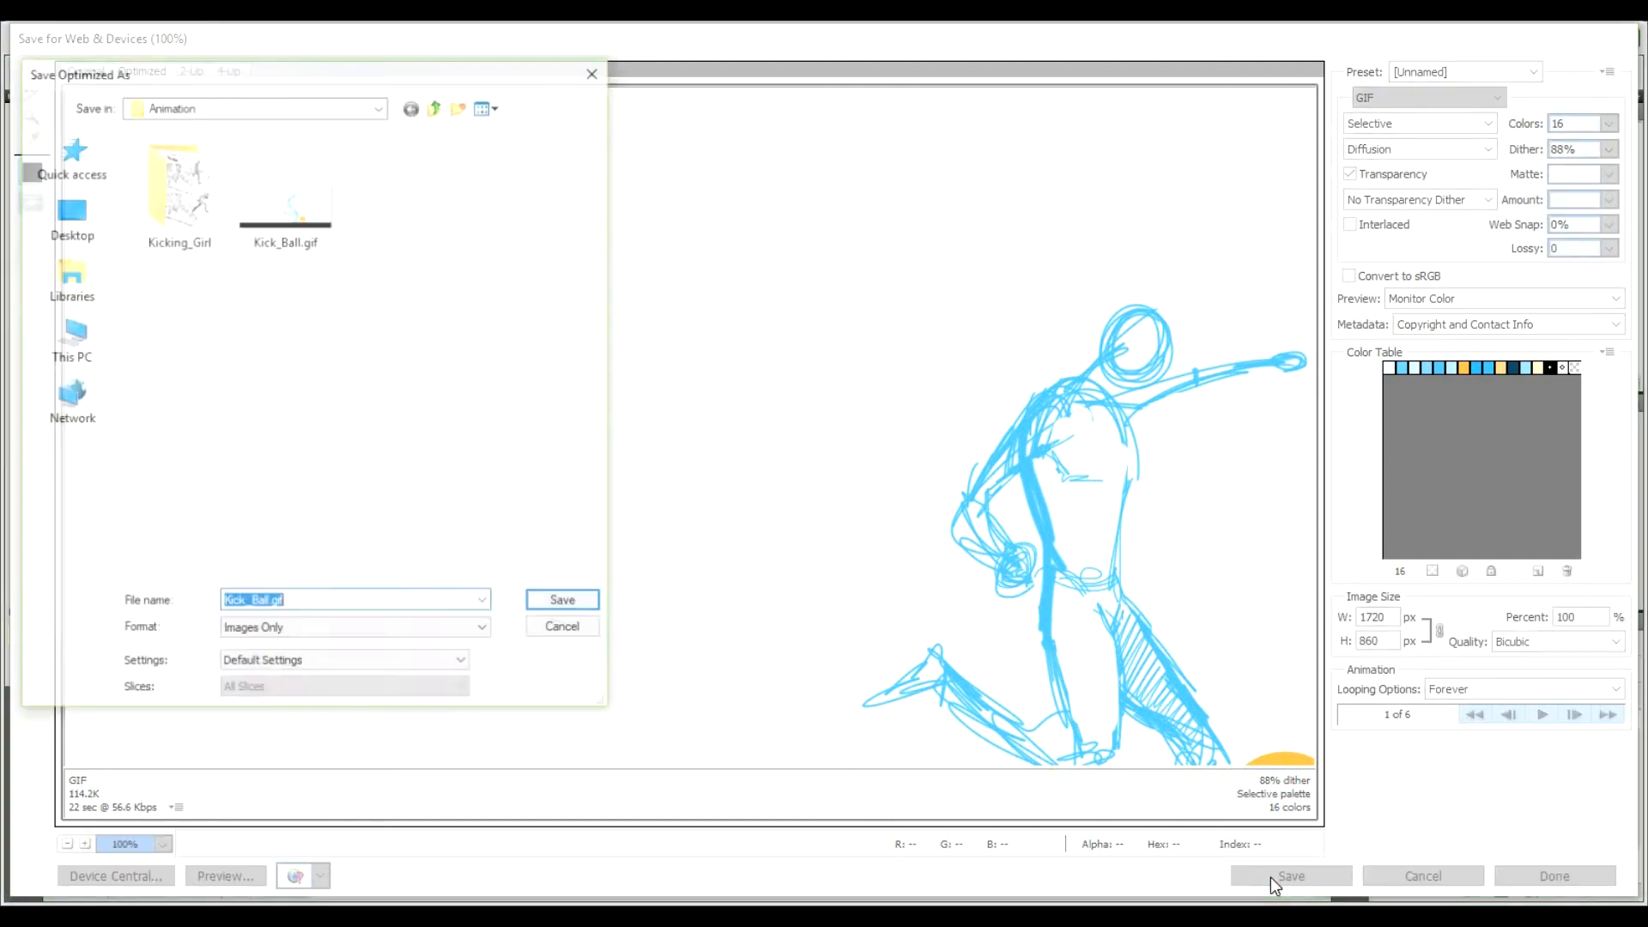
{"action": "left_click", "coordinate": [566, 603]}
{"action": "left_click", "coordinate": [908, 477]}
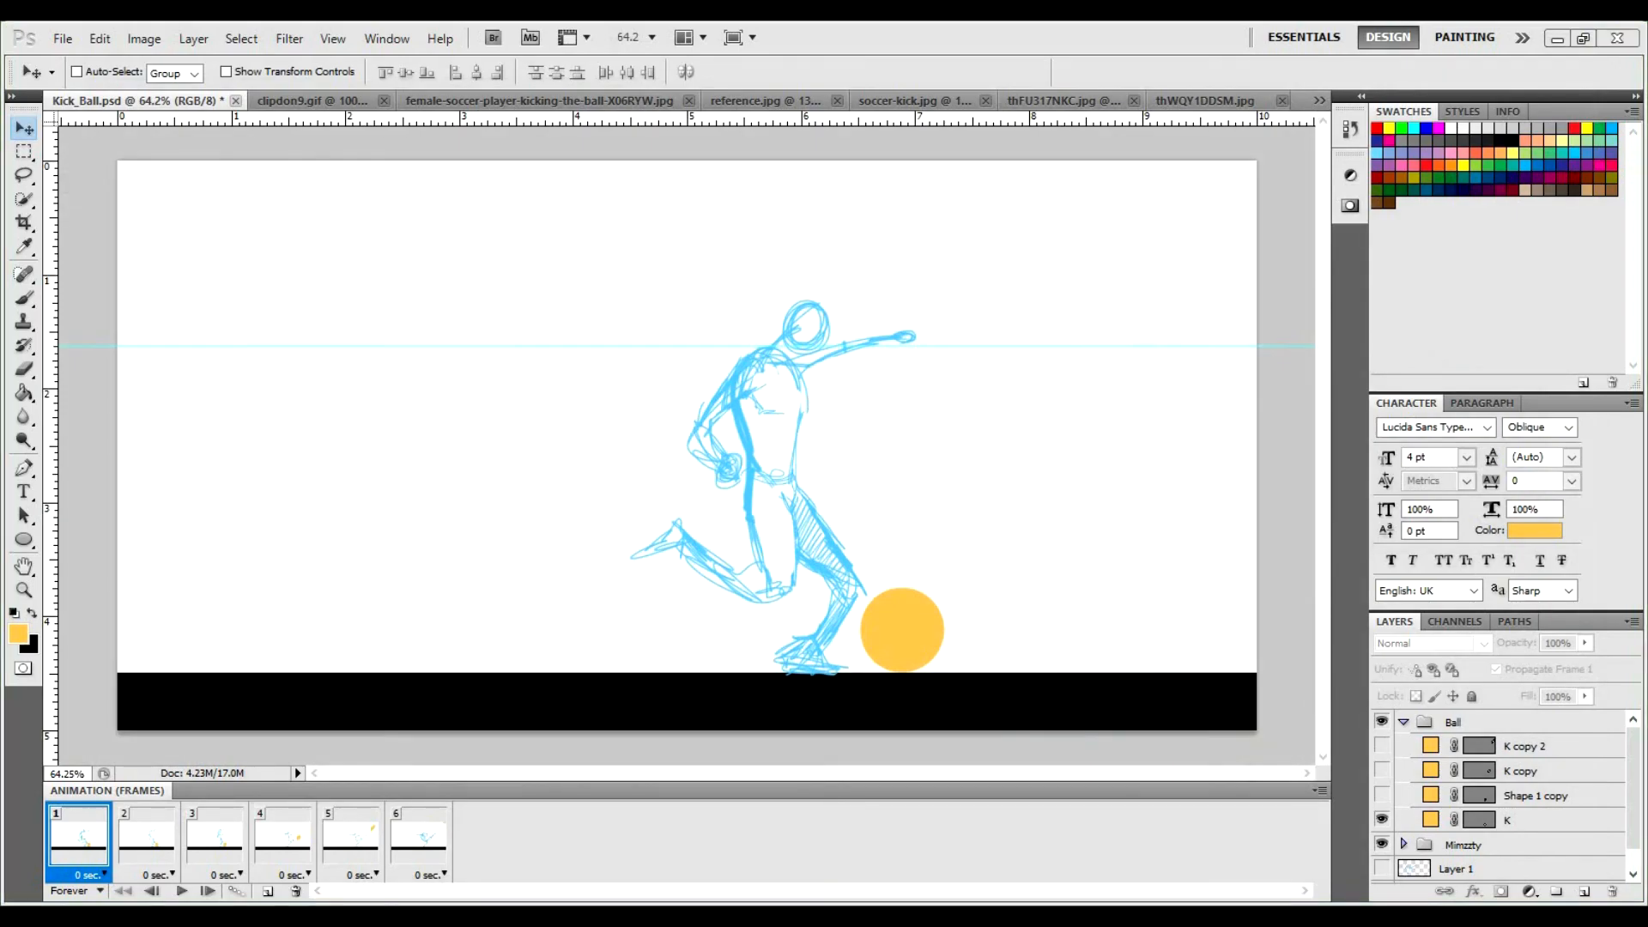
Switch to File Explorer and open Kick_Ball.gif from the Animation folder in Photos to watch the exported animation.
{"action": "key", "text": "alt+Tab"}
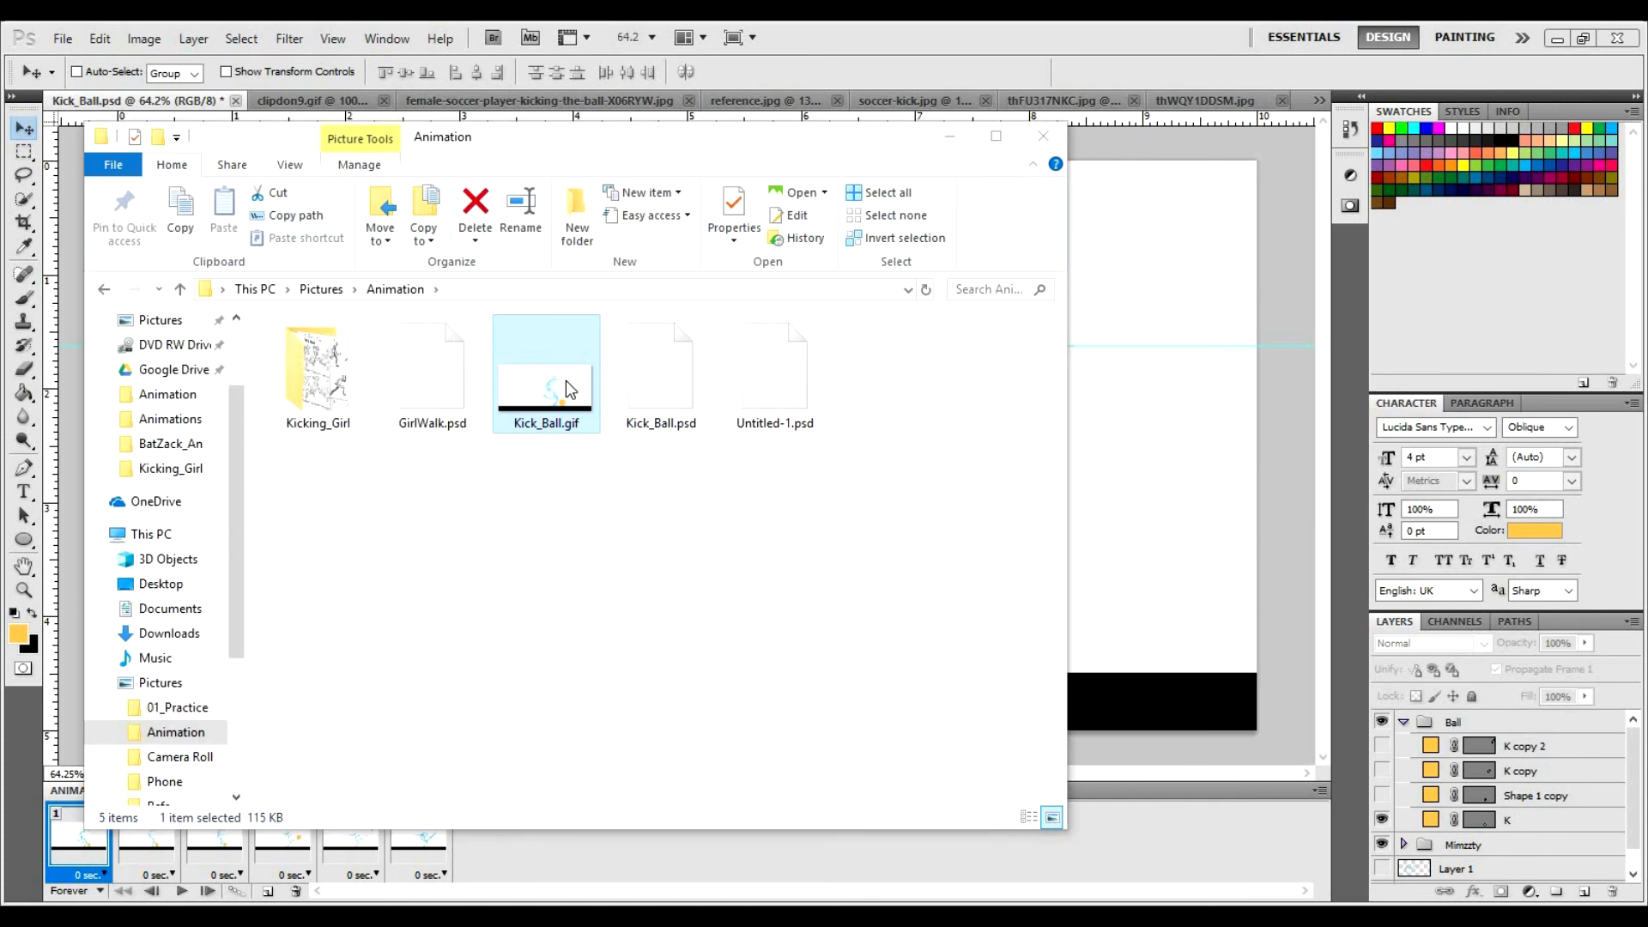
{"action": "left_click_drag", "start_coordinate": [565, 380], "coordinate": [620, 659]}
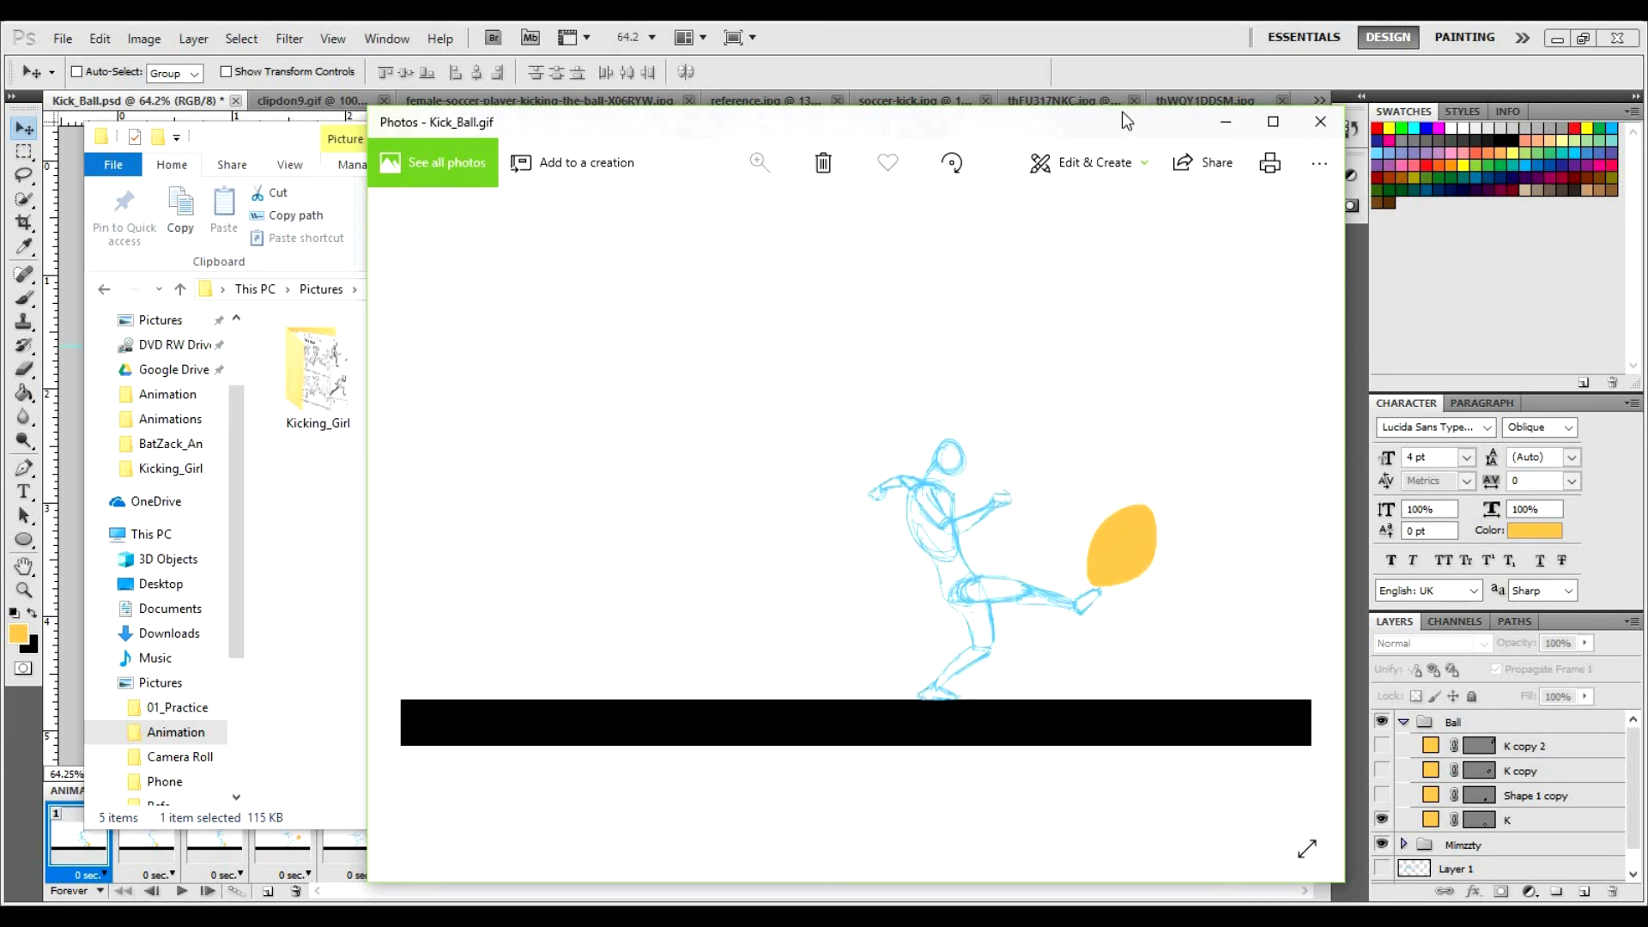
{"action": "left_click_drag", "start_coordinate": [1121, 112], "coordinate": [1023, 117]}
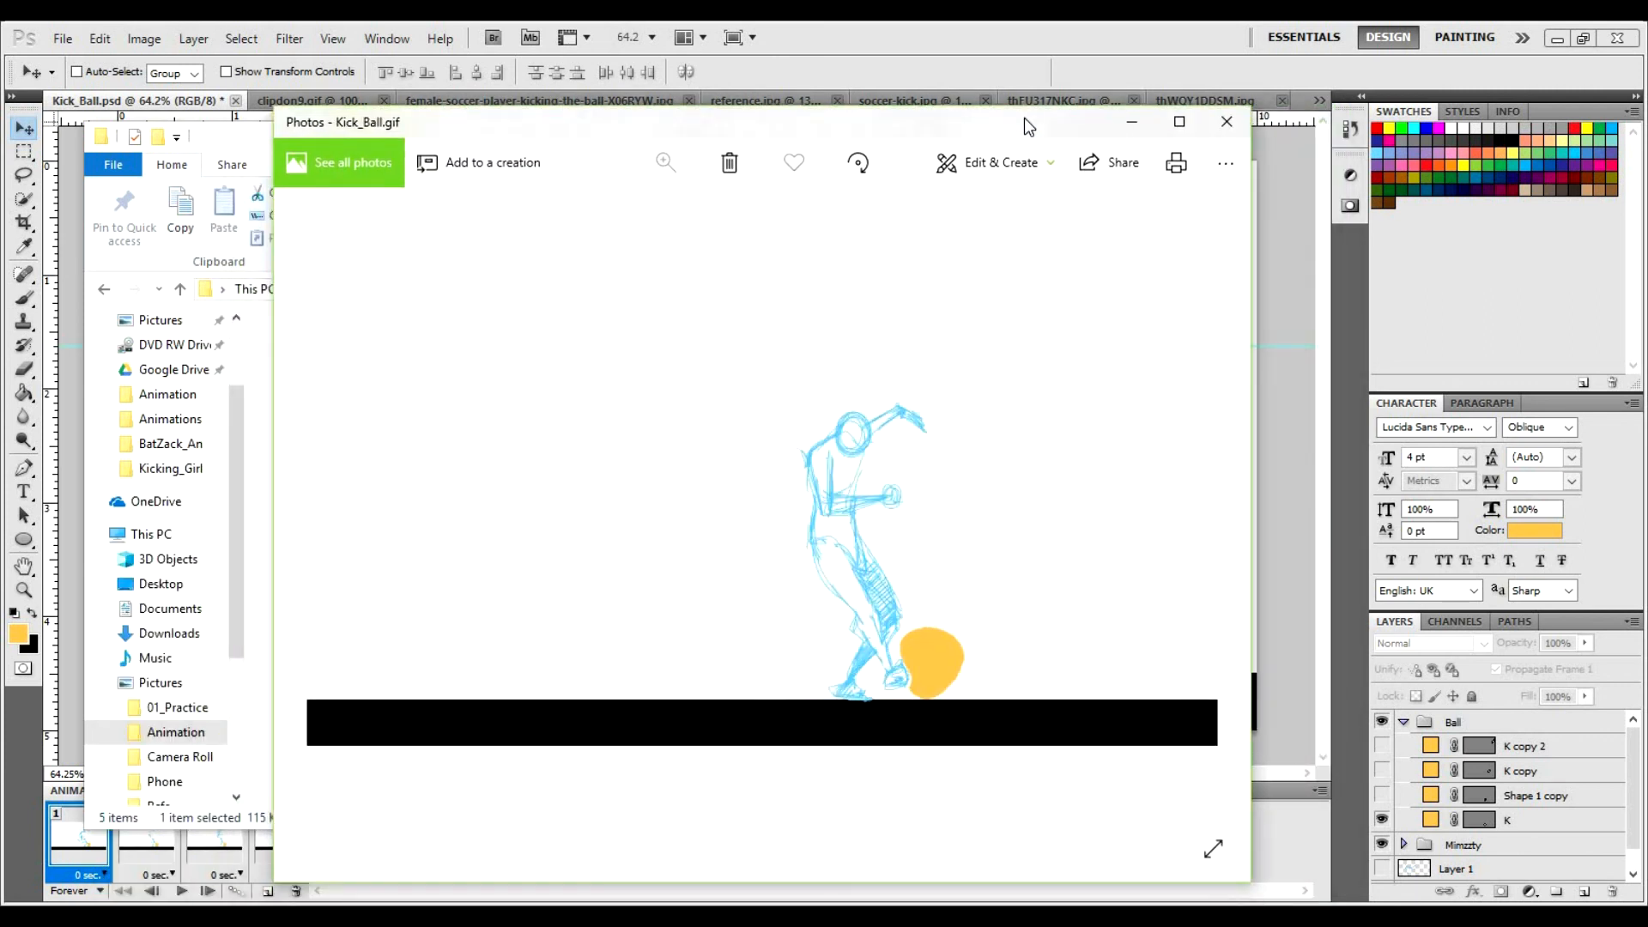